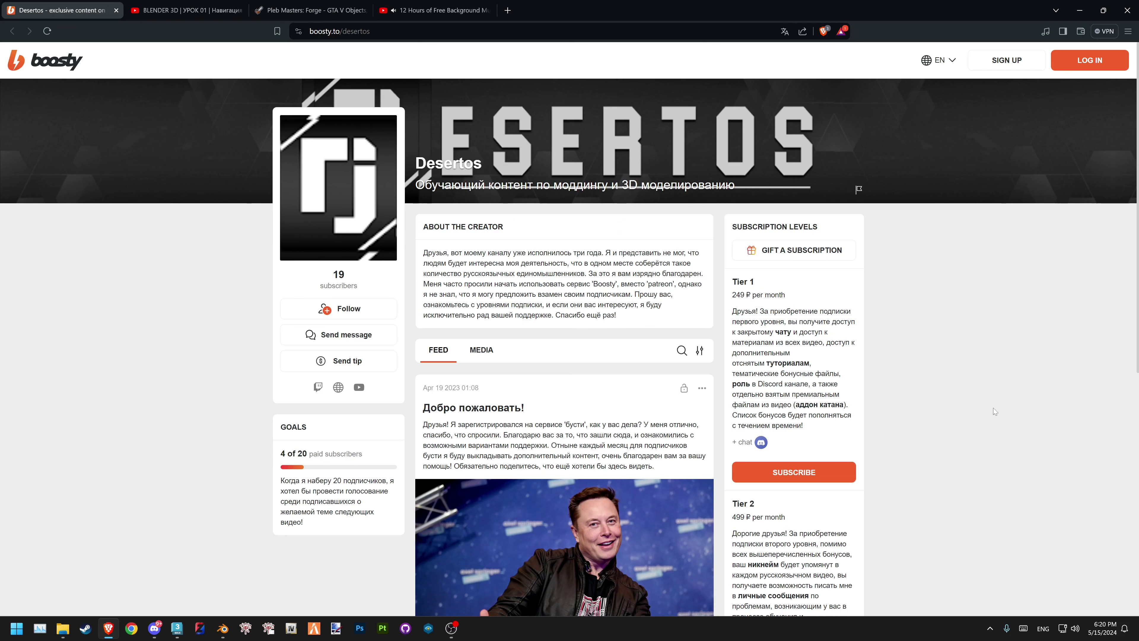
Scroll through Boosty Tiers 1–3, then switch to Discord's Boosty (secret chat) role members
scroll(984, 408, down, 5)
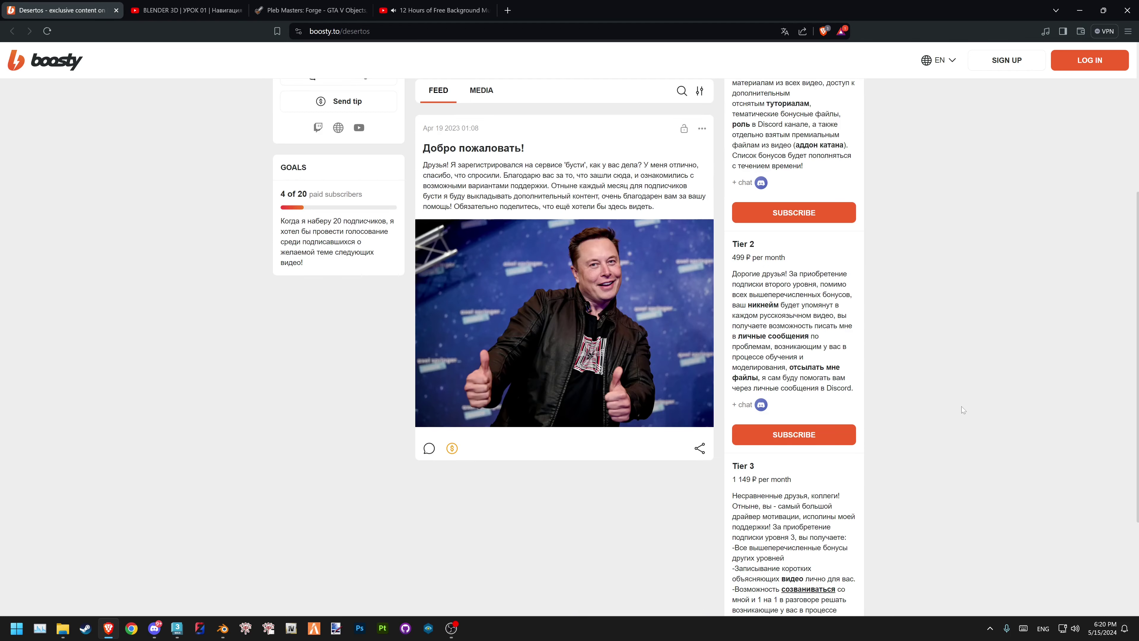
scroll(961, 406, down, 3)
key(alt+Tab)
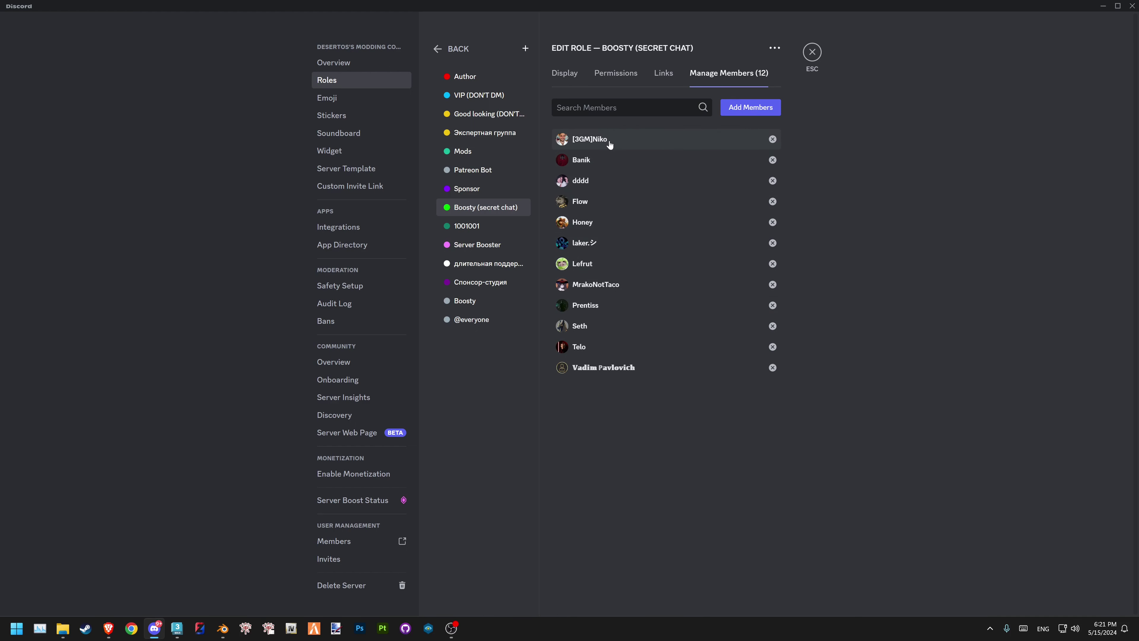
Check the Sponsor role's 2 members, then hide Discord to the desktop
click(466, 188)
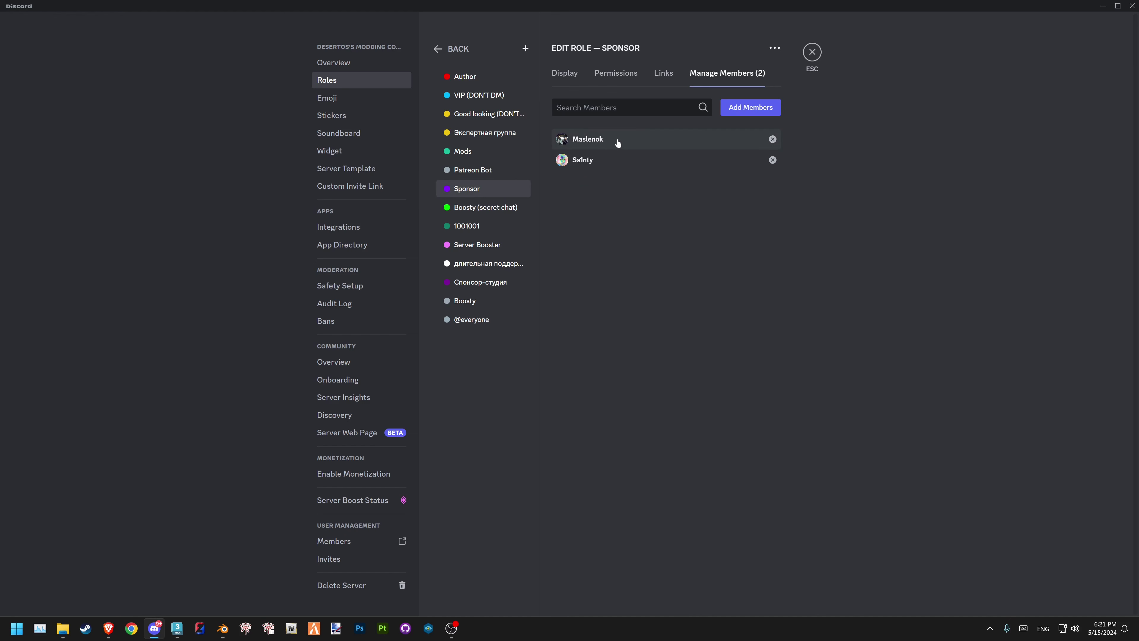
key(super+d)
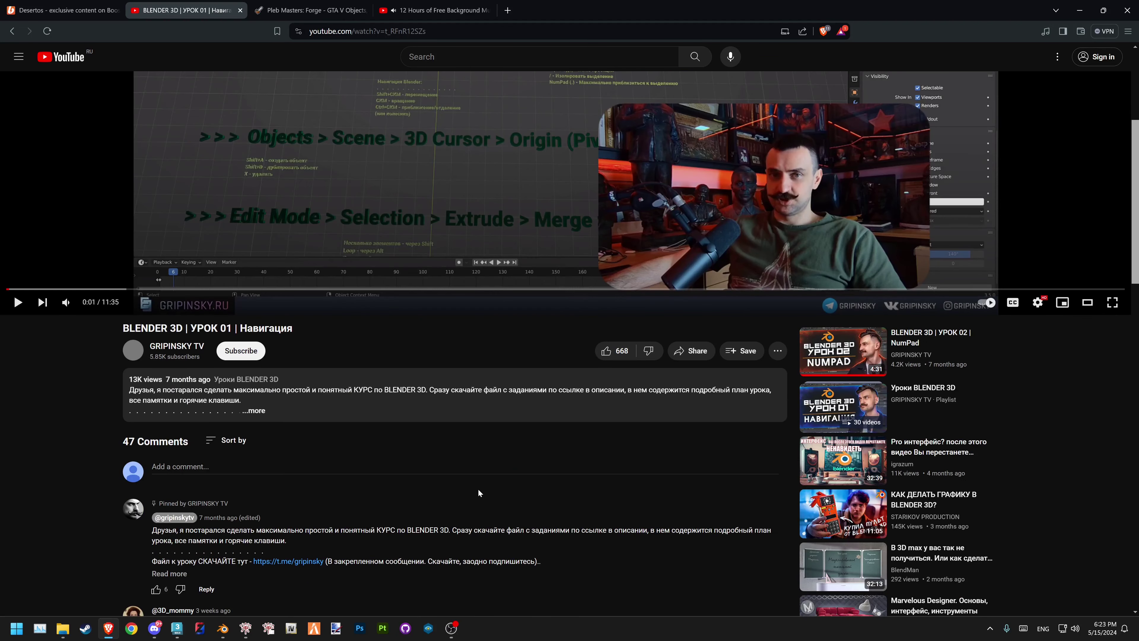
Scroll up and down the YouTube Blender navigation lesson page
scroll(470, 492, up, 5)
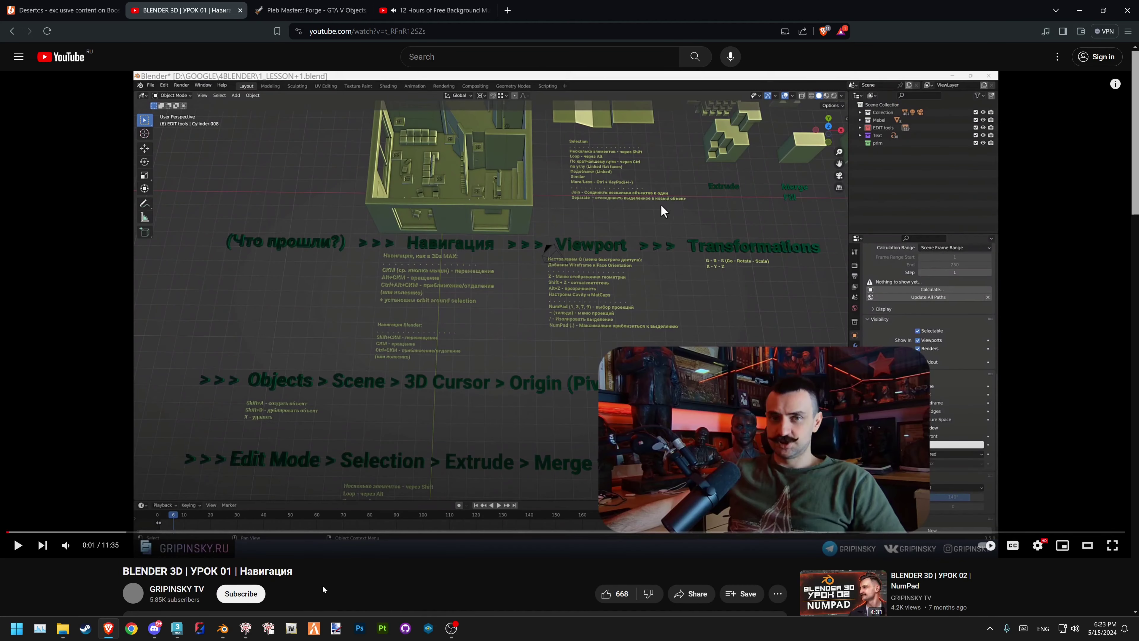
scroll(322, 585, down, 4)
scroll(344, 560, down, 2)
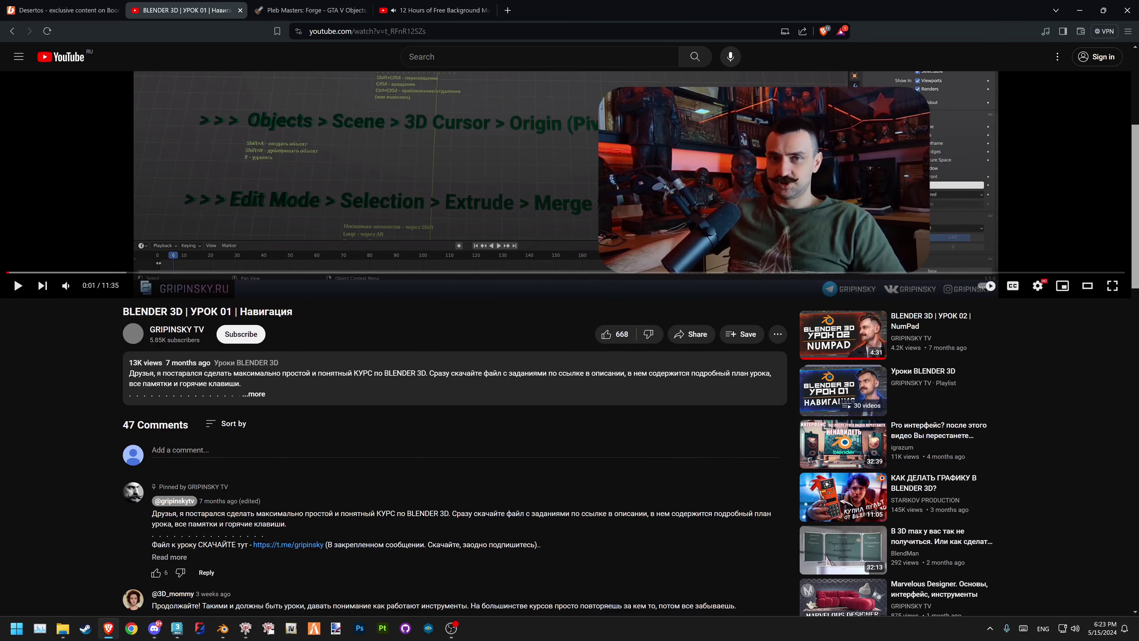
scroll(417, 524, up, 4)
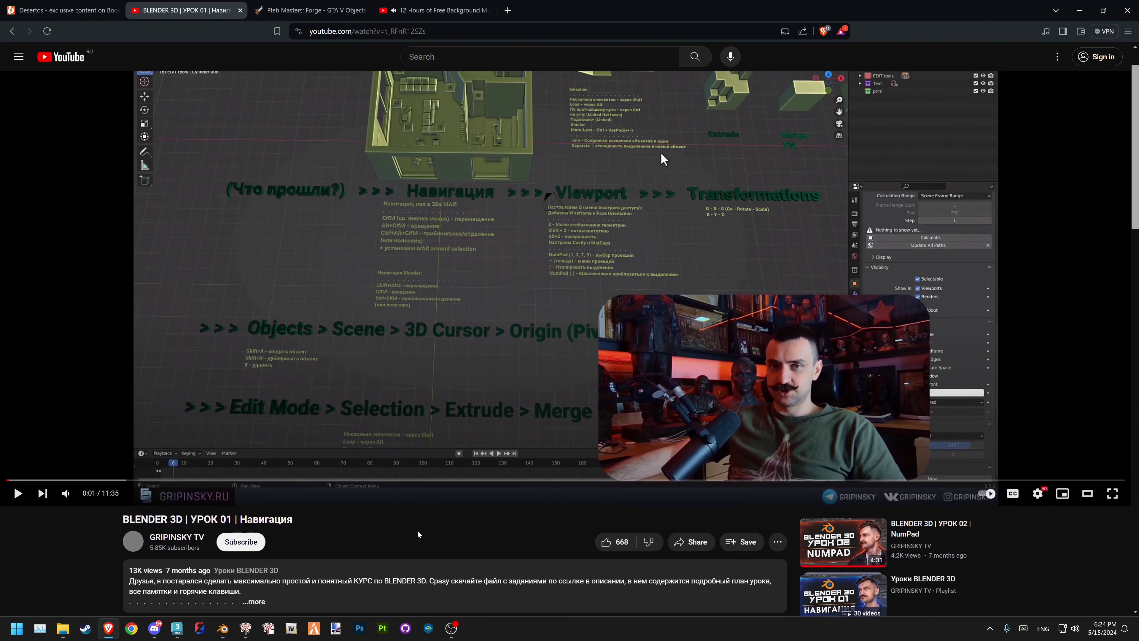
scroll(420, 531, up, 1)
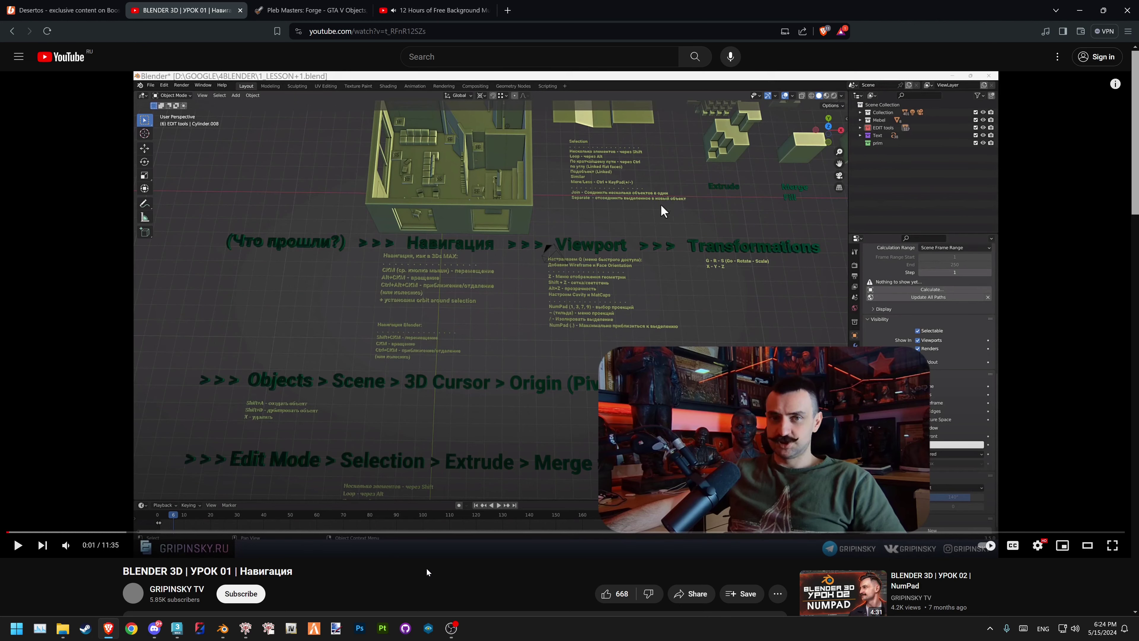
Look over the R30_dev46 release note in Discord #releases, then show the desktop
key(alt+Tab)
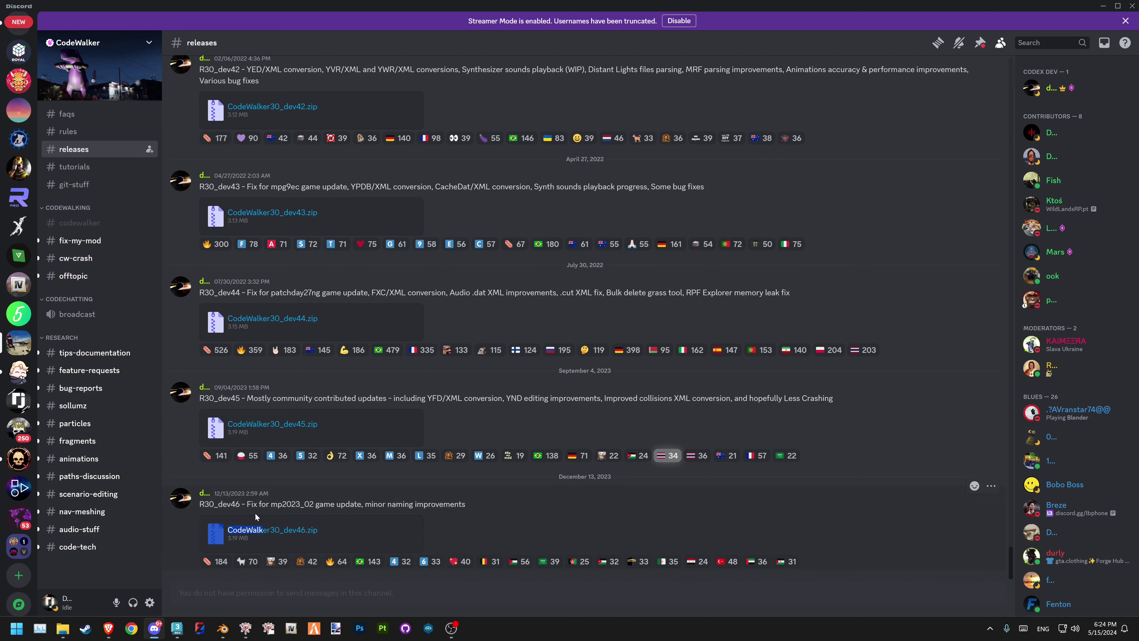
drag(484, 507, 209, 505)
click(316, 493)
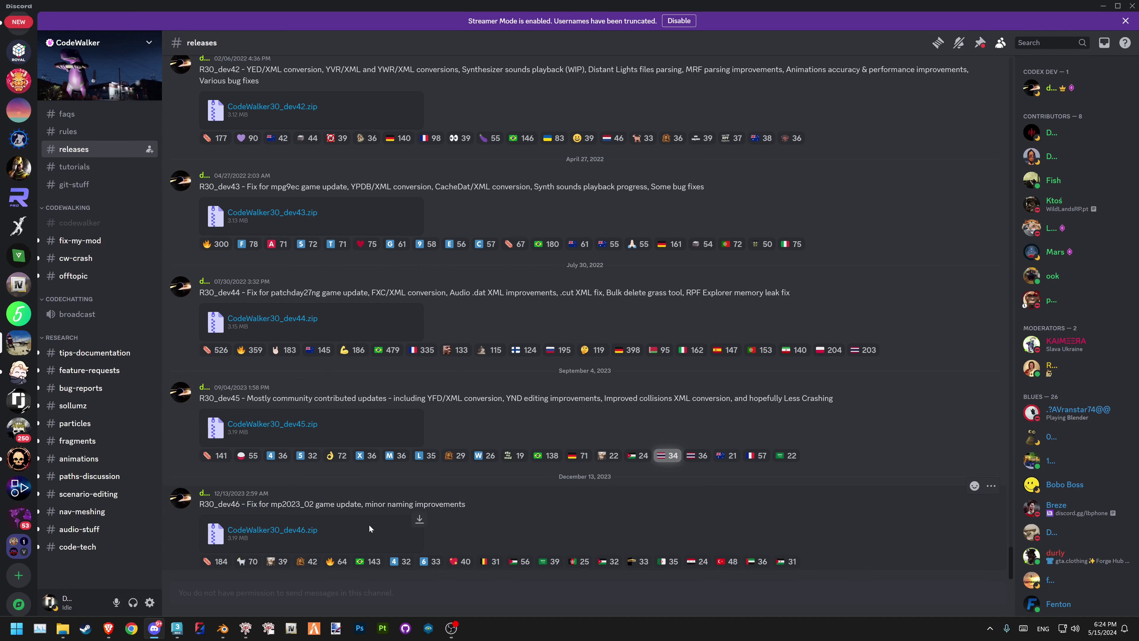
key(super+d)
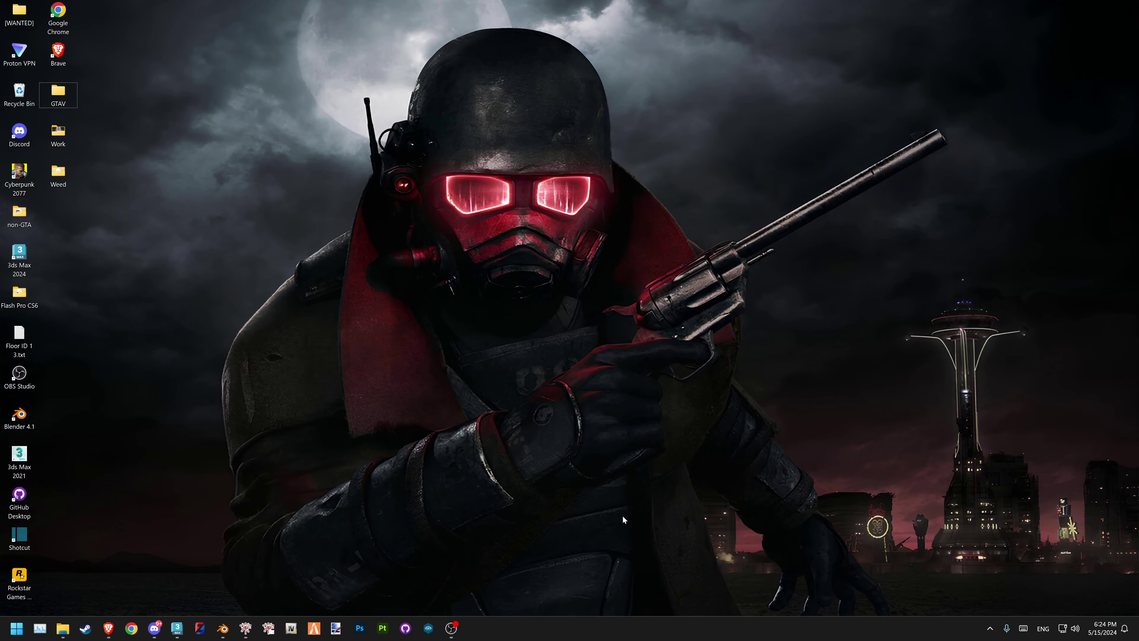
Restore and center CodeWalker, show its toolbar, and fly to the tiled-roof courtyard house
click(245, 628)
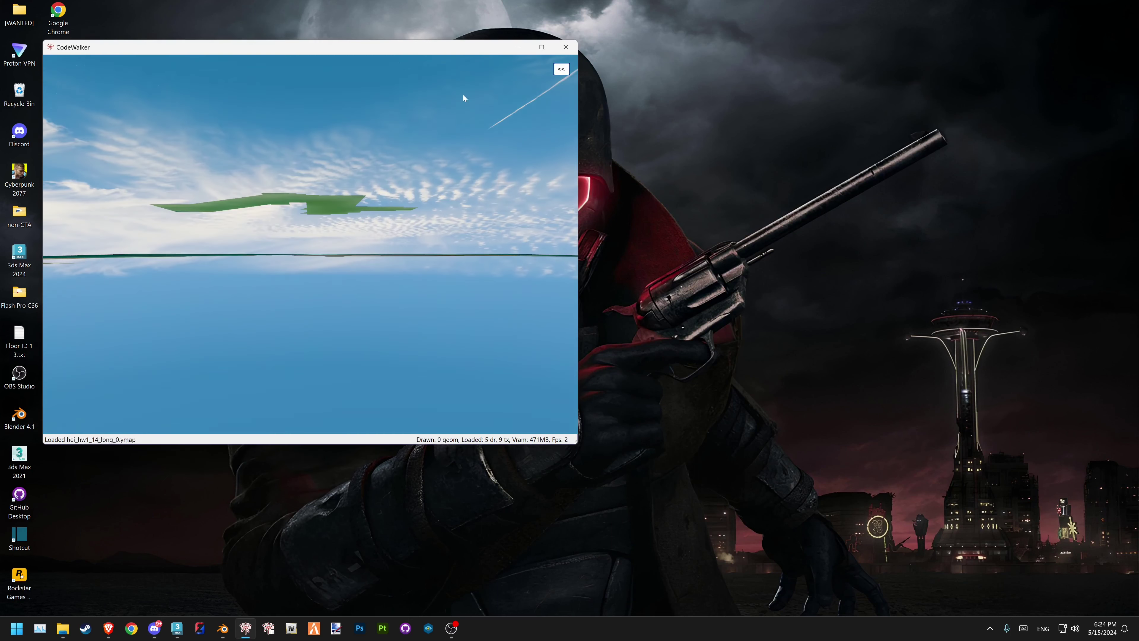
drag(357, 52, 550, 131)
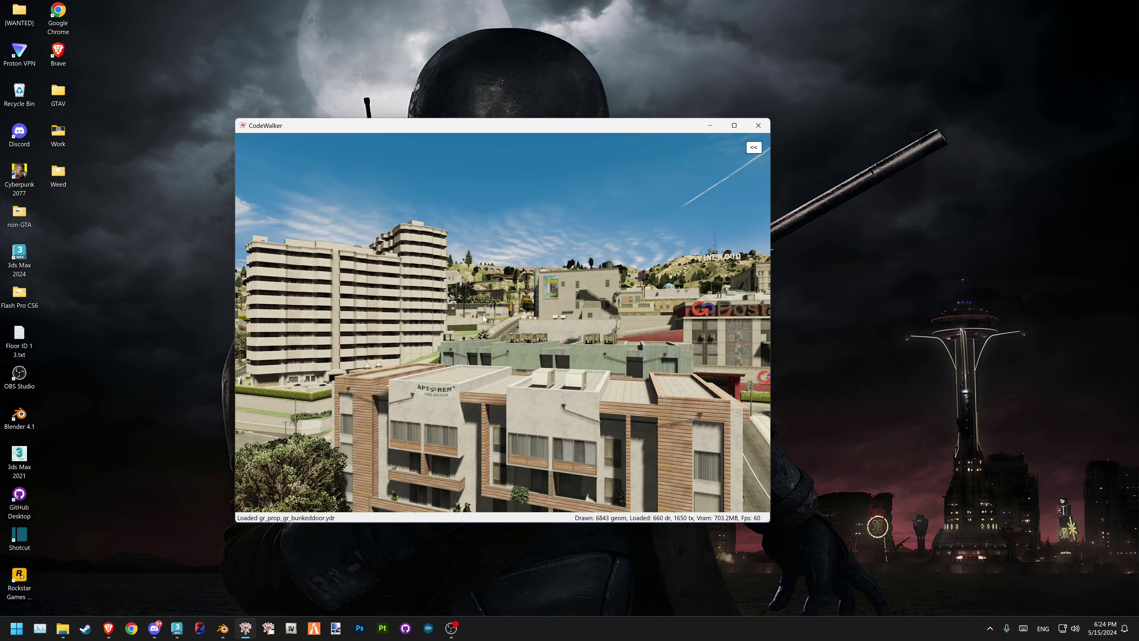
key(t)
mouse_move(486, 333)
mouse_down()
mouse_move(629, 346)
mouse_move(622, 337)
mouse_move(652, 352)
mouse_move(588, 343)
mouse_move(565, 358)
mouse_move(534, 354)
mouse_up()
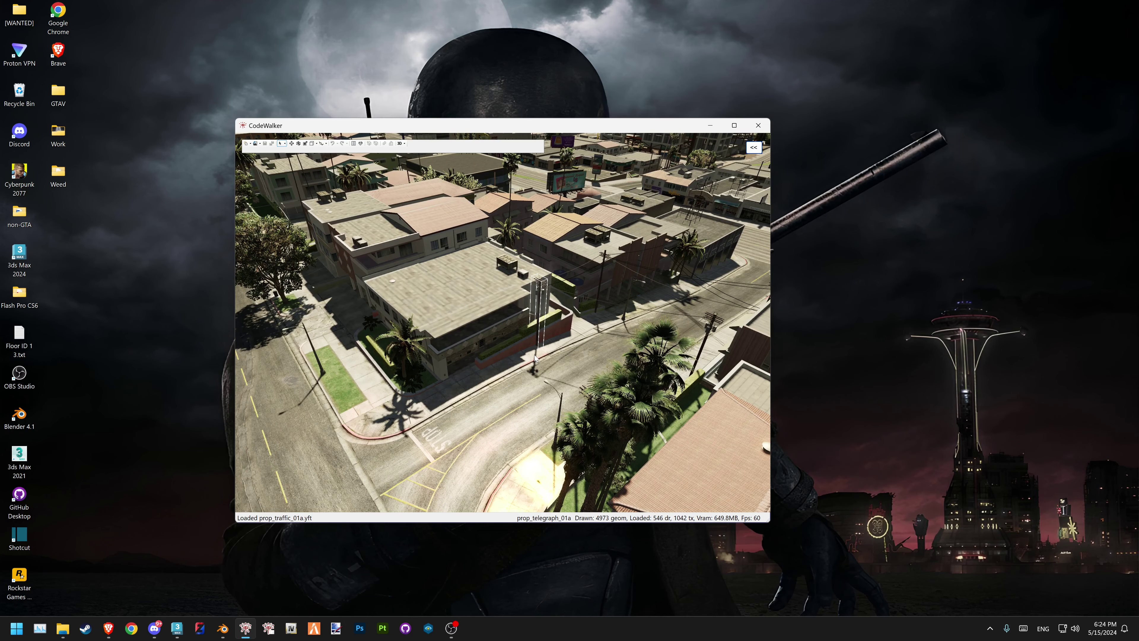
mouse_move(534, 357)
mouse_down()
mouse_move(432, 336)
mouse_move(583, 331)
mouse_move(557, 352)
mouse_move(491, 335)
mouse_move(569, 340)
mouse_move(511, 331)
mouse_move(521, 313)
mouse_move(587, 299)
mouse_move(600, 303)
mouse_move(550, 320)
mouse_move(694, 303)
mouse_move(578, 321)
mouse_move(465, 292)
mouse_move(517, 326)
mouse_move(589, 321)
mouse_move(575, 316)
mouse_move(562, 338)
mouse_up()
scroll(567, 341, down, 5)
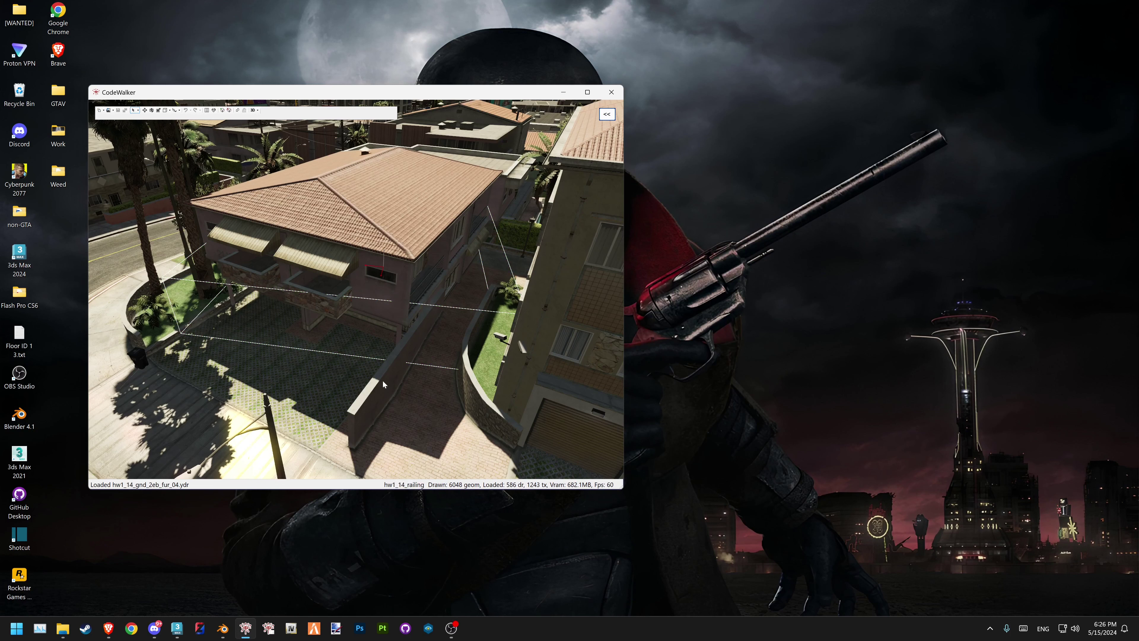
Create a first_sollumz_mlo folder on the desktop and open it
right_click(792, 250)
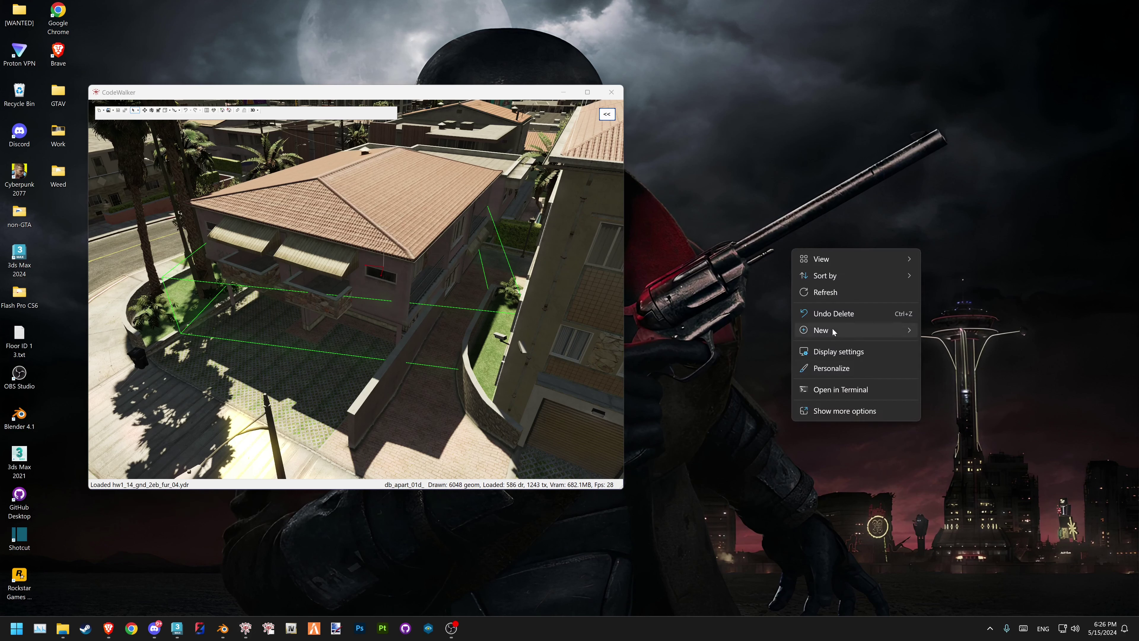
mouse_move(821, 331)
click(944, 330)
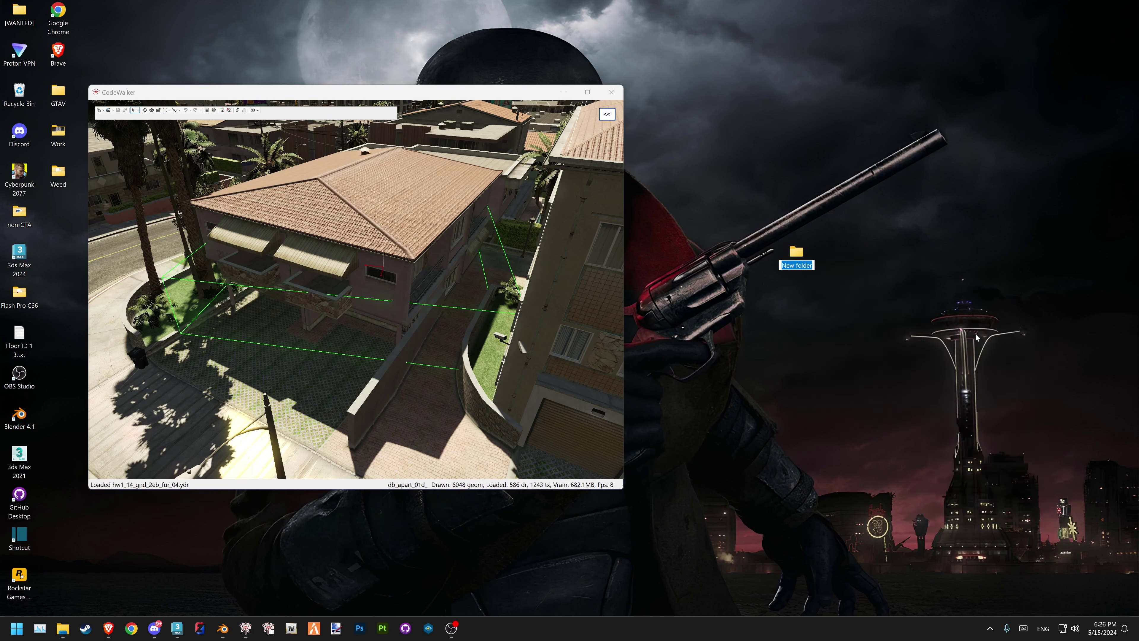
text(first_)
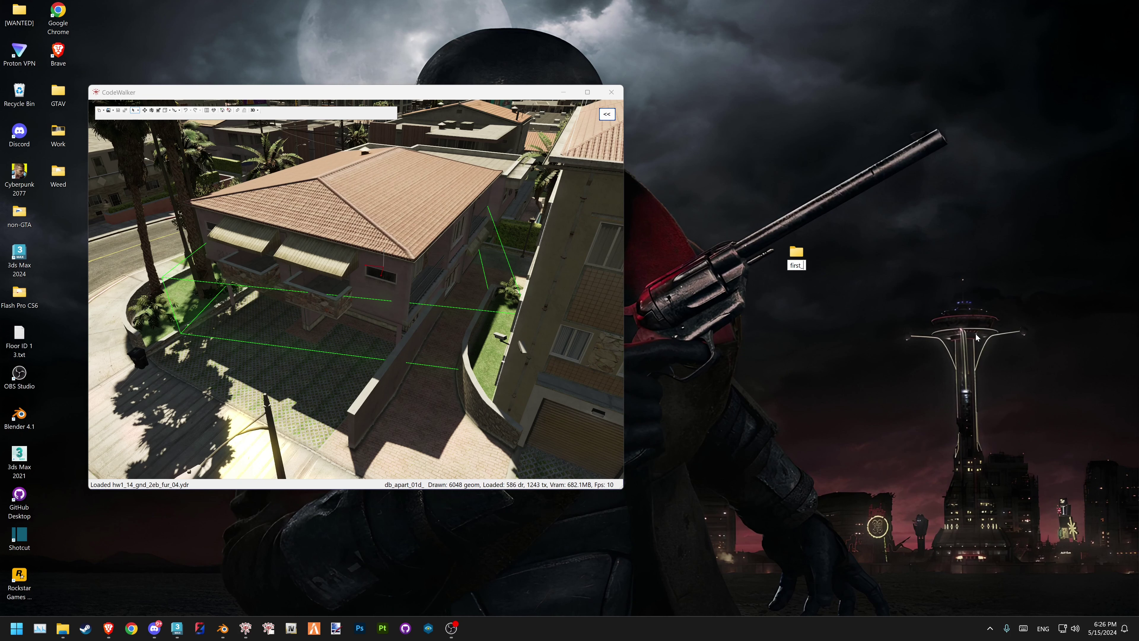
text(sollumz_mlo)
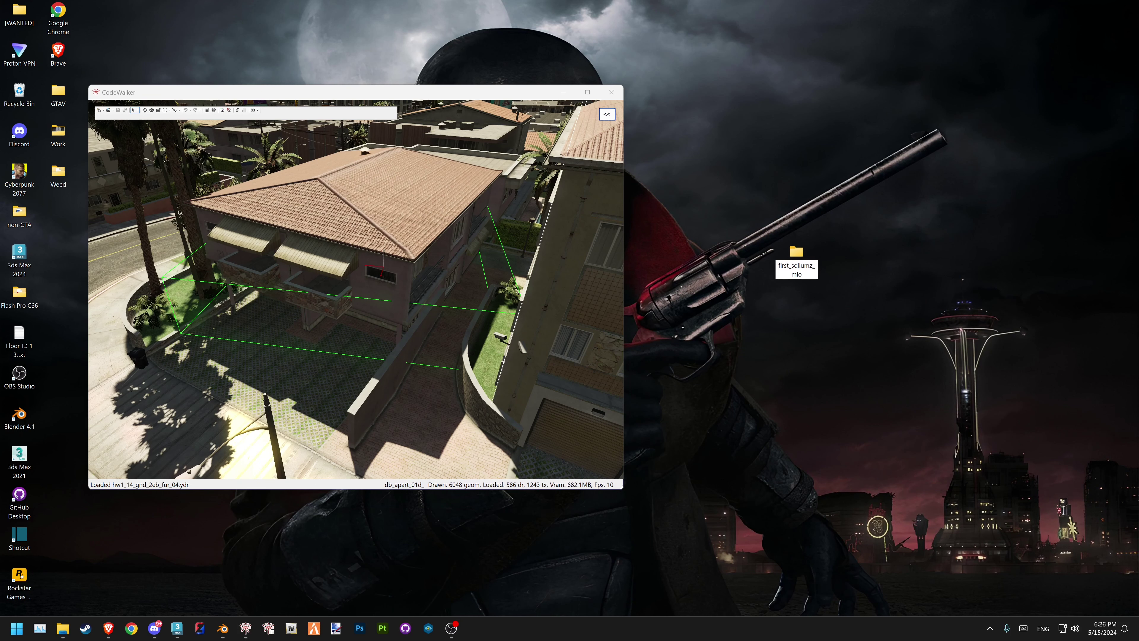
key(Return)
key(Return)
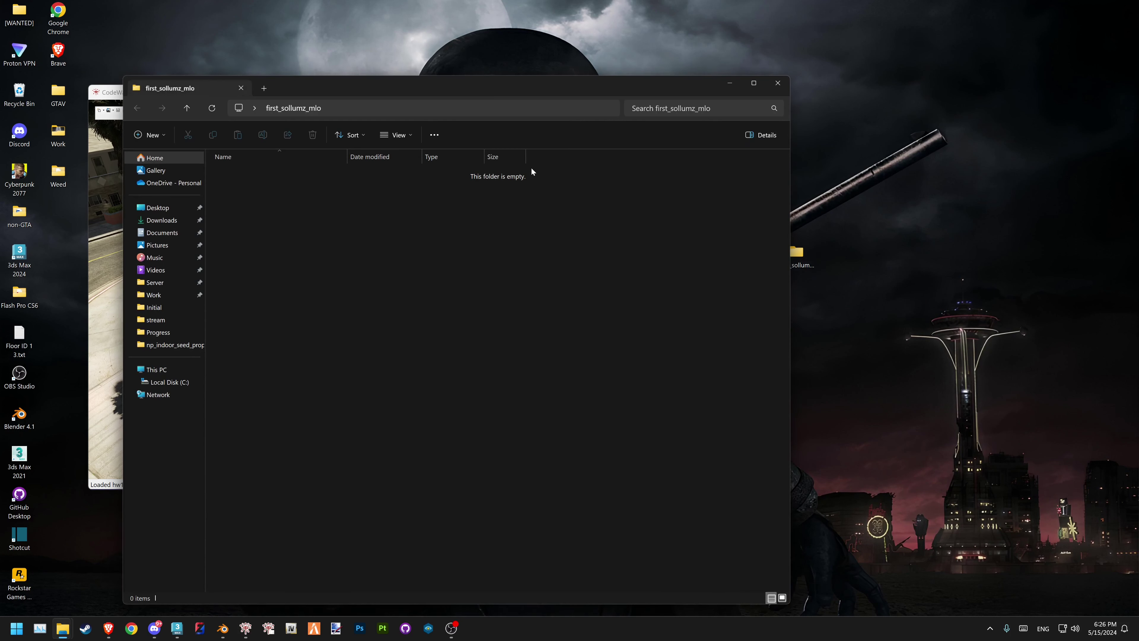
drag(362, 97, 770, 39)
Add Initial and Progress subfolders inside first_sollumz_mlo
right_click(779, 183)
mouse_move(810, 266)
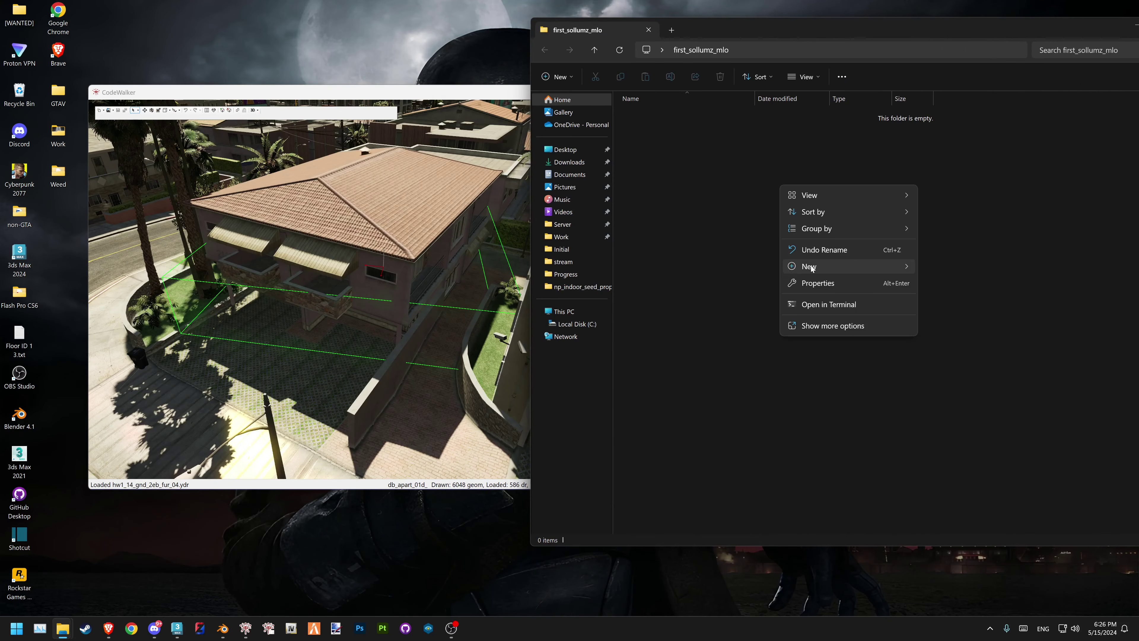
click(935, 269)
text(Initia)
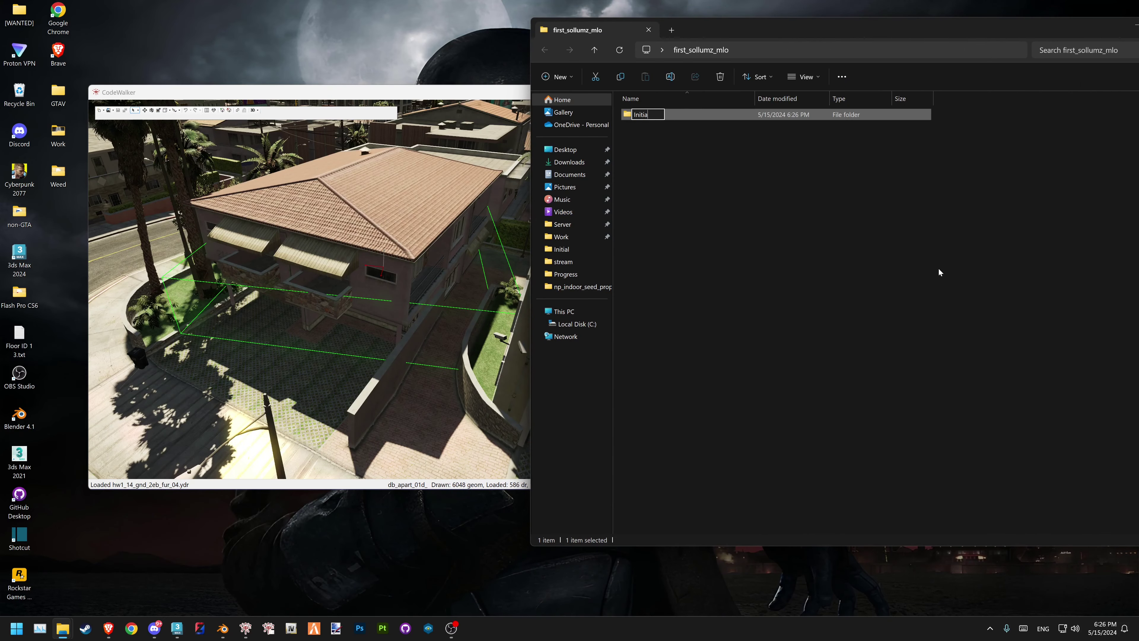
text(l)
key(Return)
right_click(717, 207)
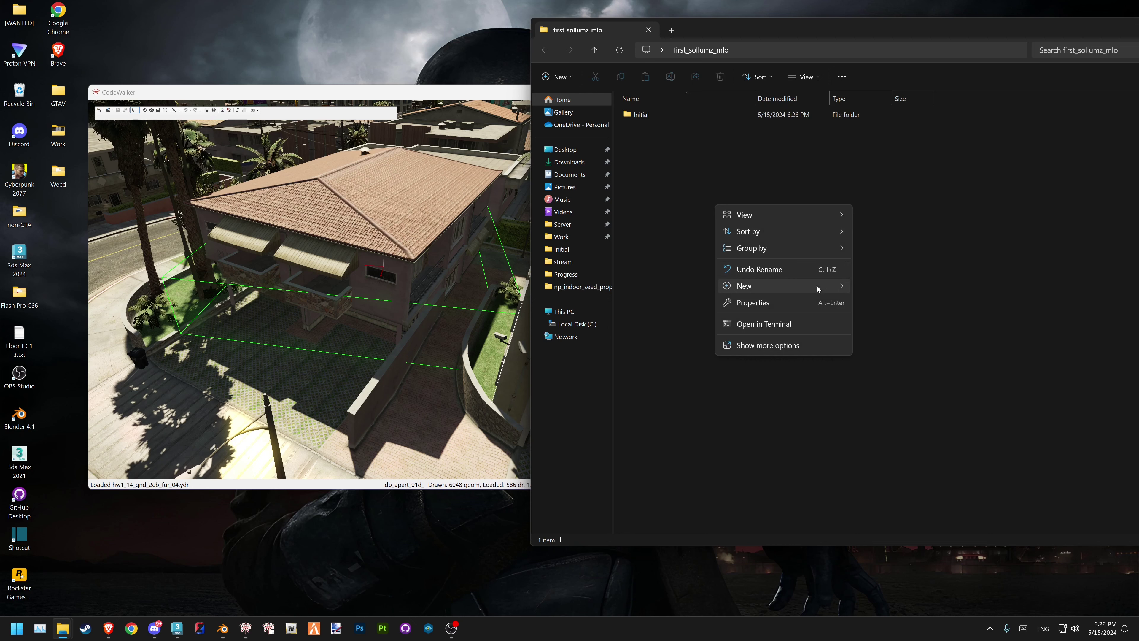
key(ctrl+shift+n)
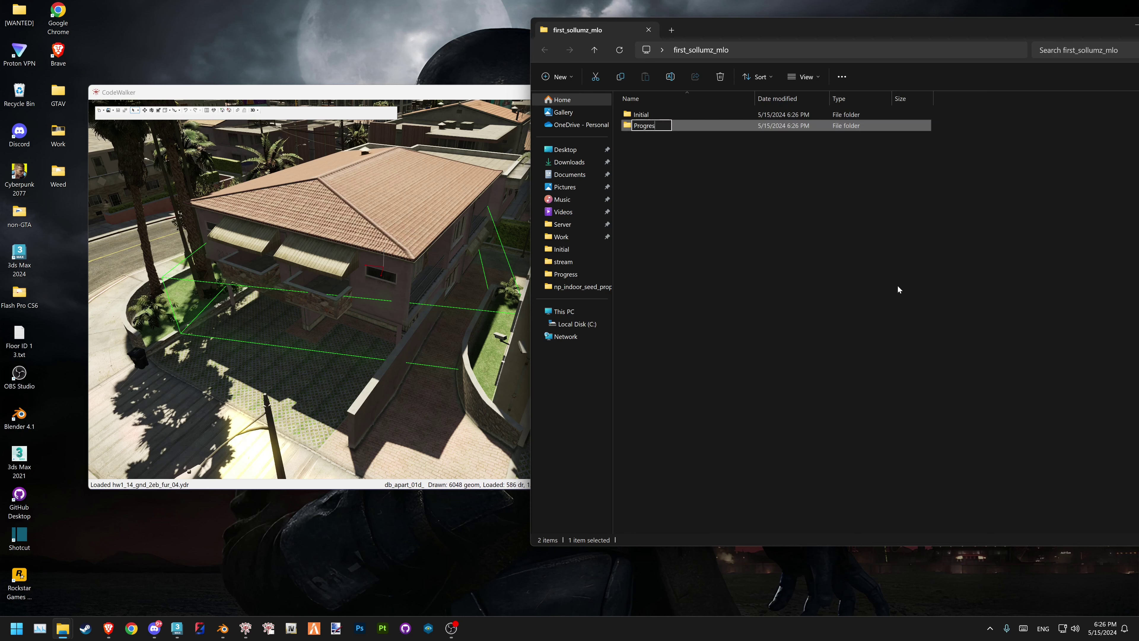
Create numbered folders 1, 2 and 3 inside Progress
right_click(866, 252)
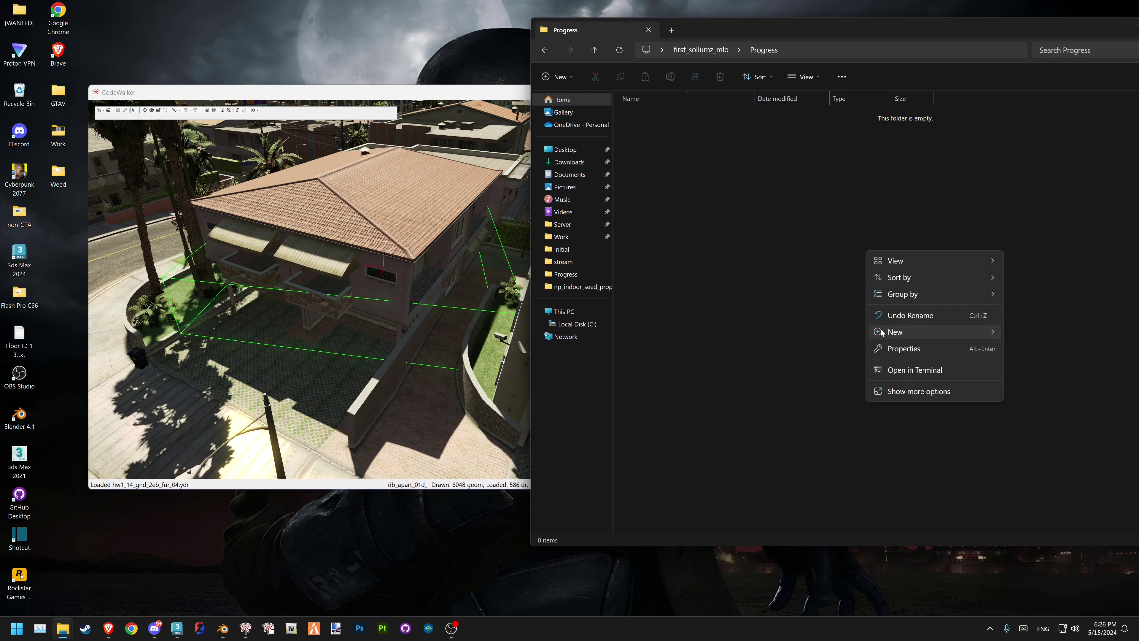
mouse_move(896, 332)
click(839, 335)
text(1)
key(Return)
right_click(738, 258)
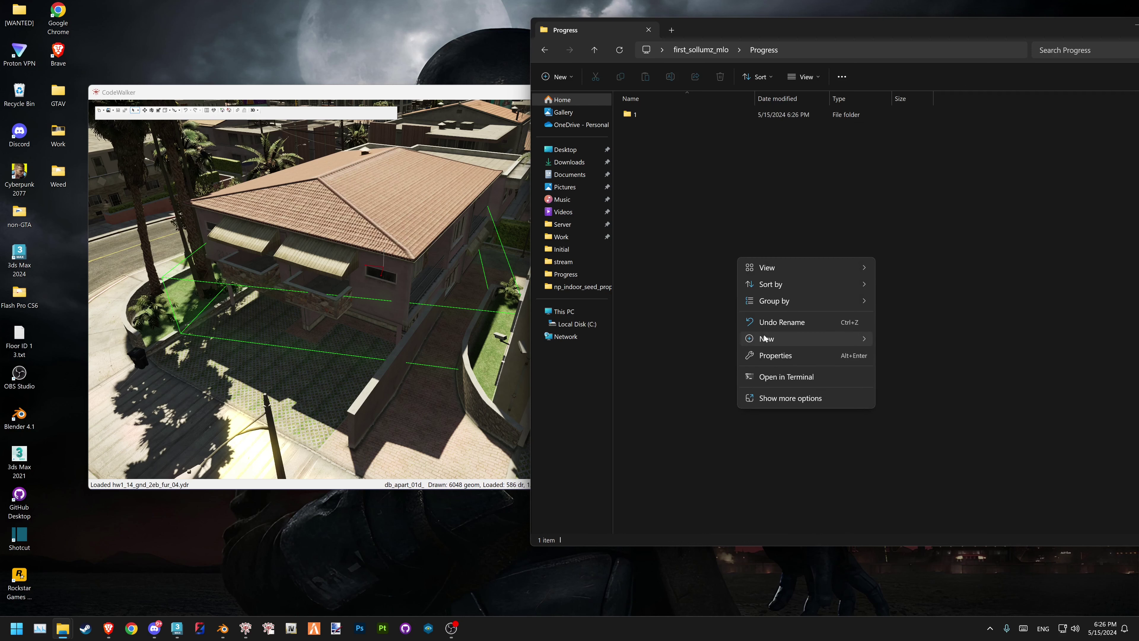
click(902, 342)
text(2)
right_click(746, 246)
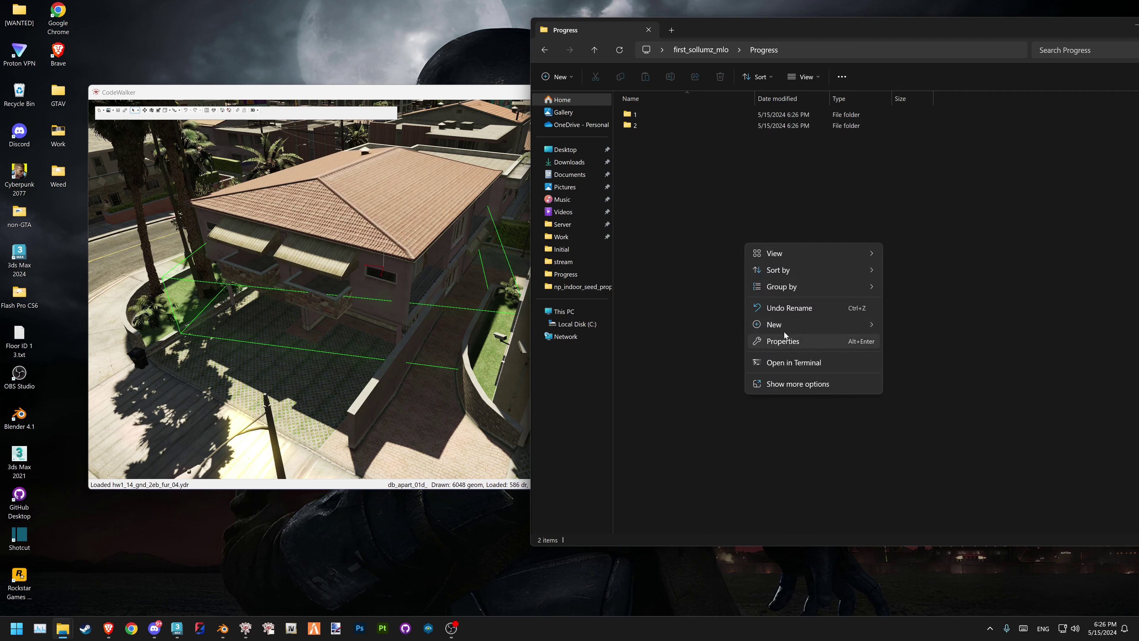
click(931, 329)
Go back up to first_sollumz_mlo and open the empty Initial folder
click(701, 49)
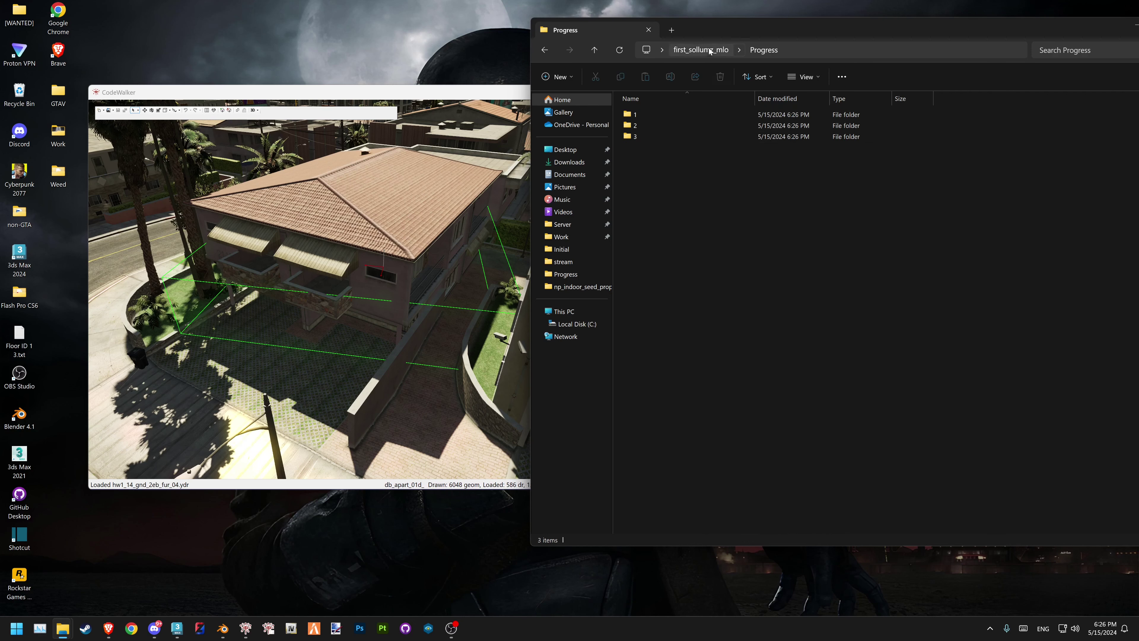
double_click(669, 115)
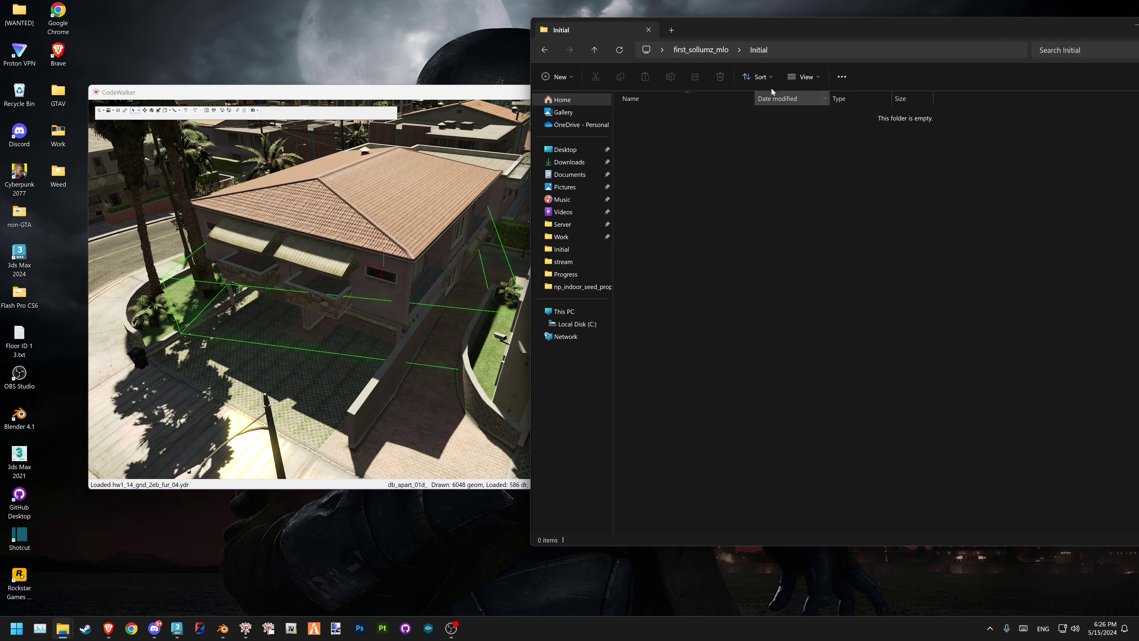
click(809, 48)
click(775, 430)
Bring CodeWalker forward and orbit the view to the tiled-roof apartment building
click(322, 358)
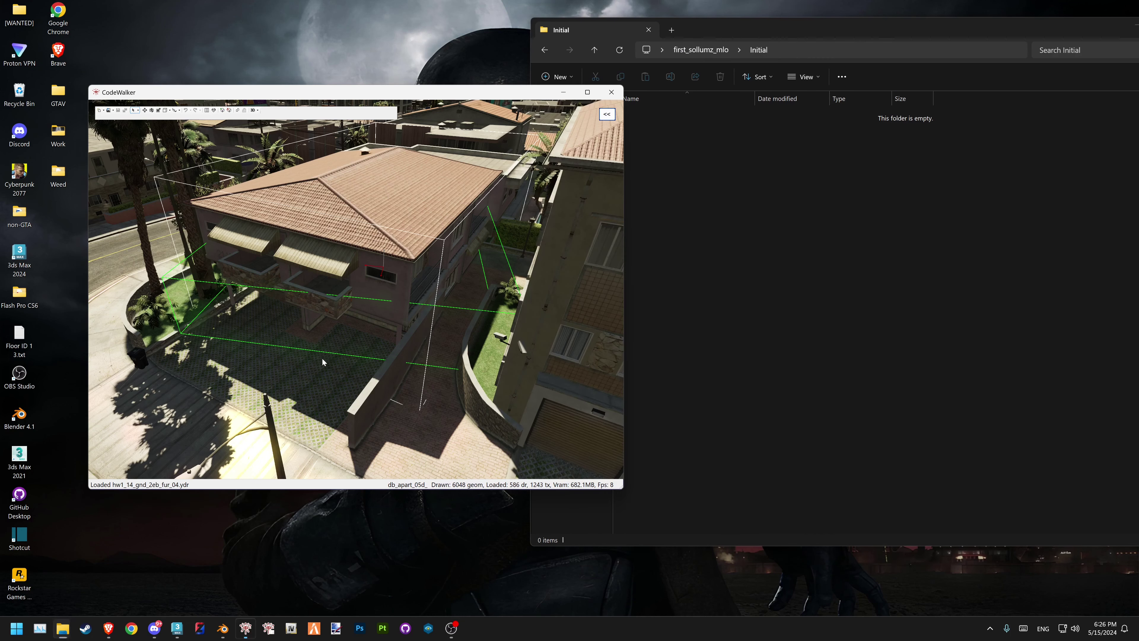
mouse_move(409, 410)
mouse_down()
mouse_move(427, 383)
mouse_move(439, 291)
mouse_move(431, 341)
mouse_move(411, 317)
mouse_up()
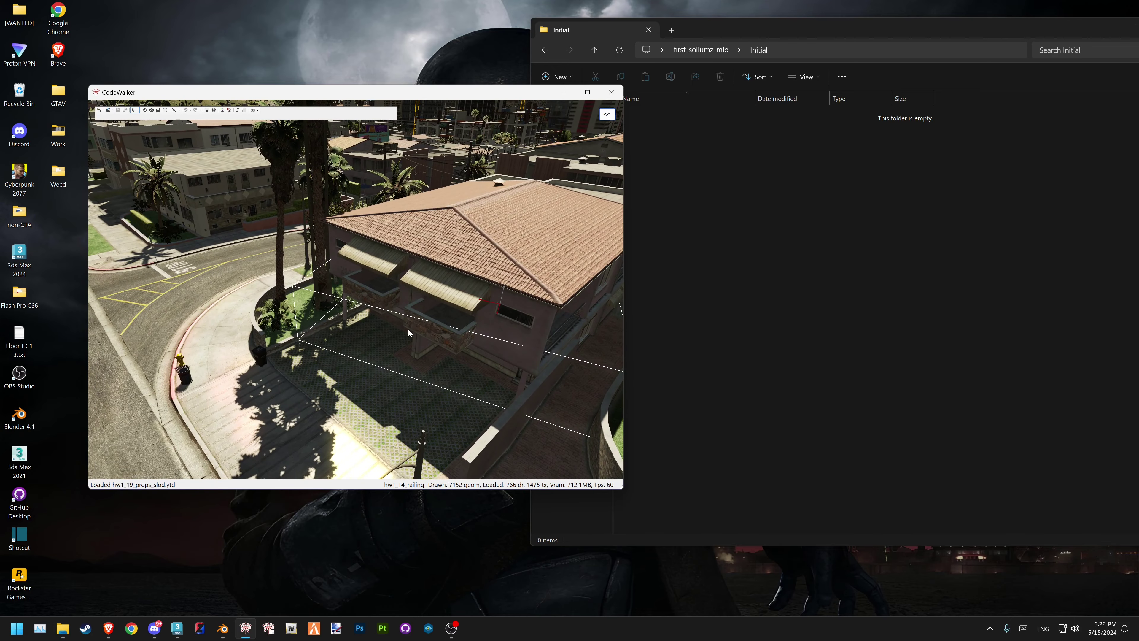
mouse_move(407, 328)
mouse_down()
mouse_move(333, 317)
mouse_move(371, 318)
mouse_up()
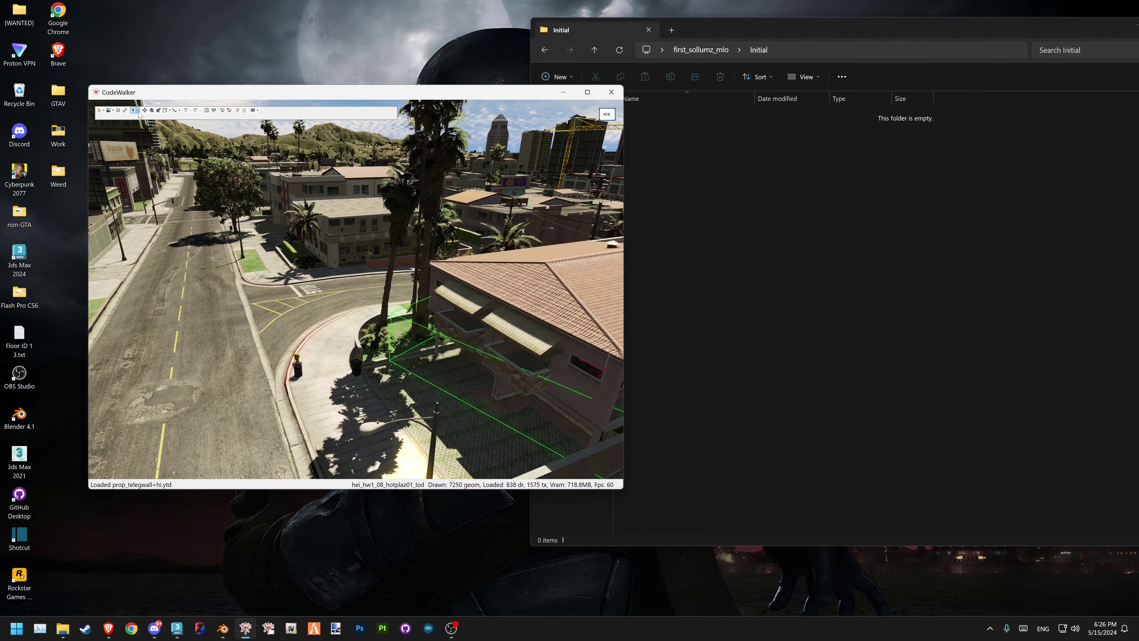
click(138, 110)
click(148, 119)
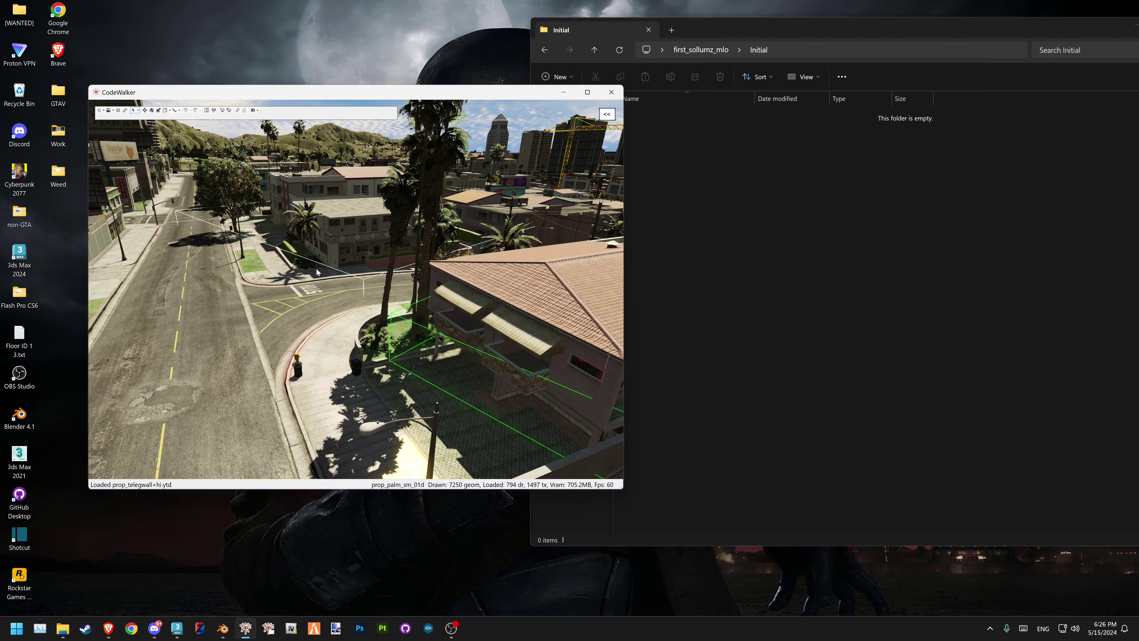
drag(316, 272, 368, 280)
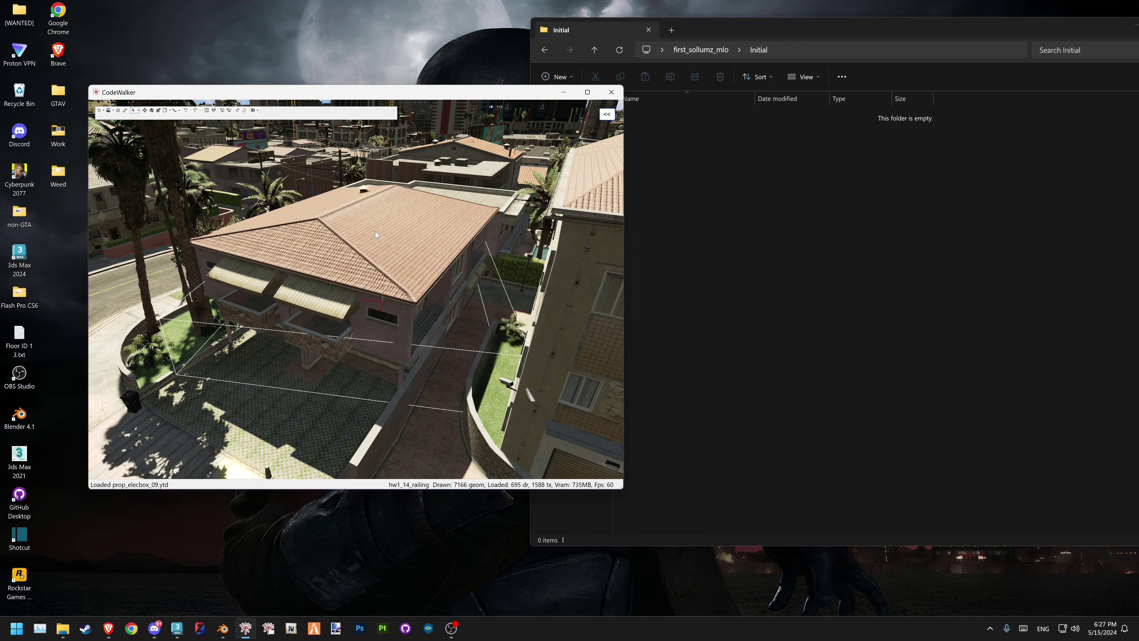
drag(384, 382, 430, 384)
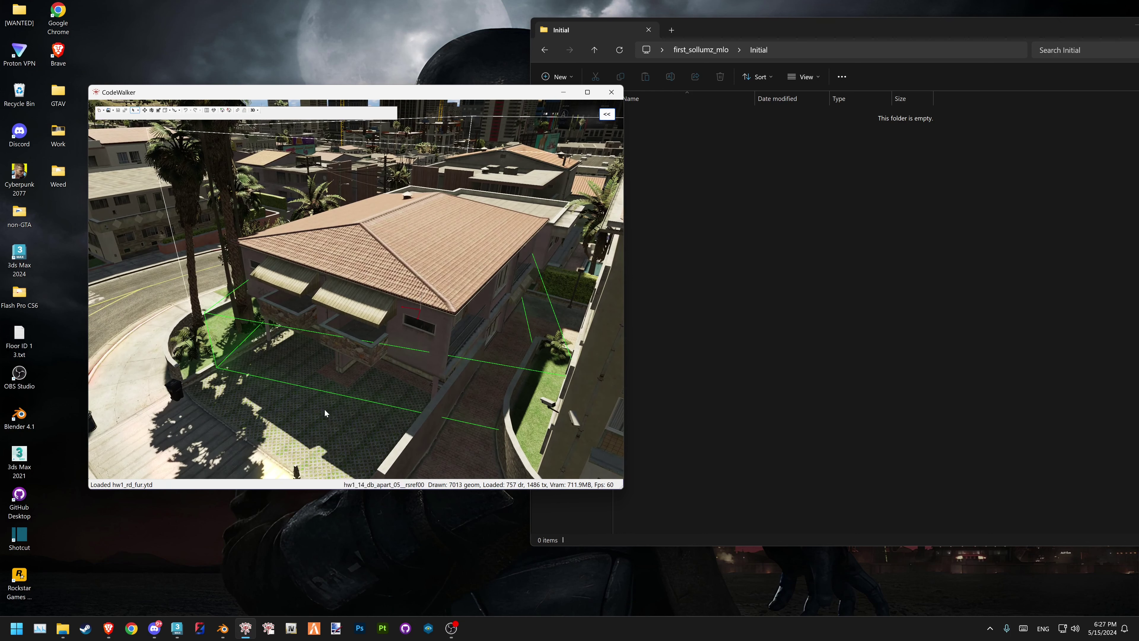
mouse_move(324, 408)
mouse_down()
mouse_move(361, 315)
mouse_move(348, 322)
mouse_move(292, 211)
mouse_move(440, 341)
mouse_move(429, 295)
mouse_move(437, 303)
mouse_move(438, 194)
mouse_move(408, 202)
mouse_move(457, 163)
mouse_up()
Select the house's apartment entity, undoing the accidental upward move
click(437, 336)
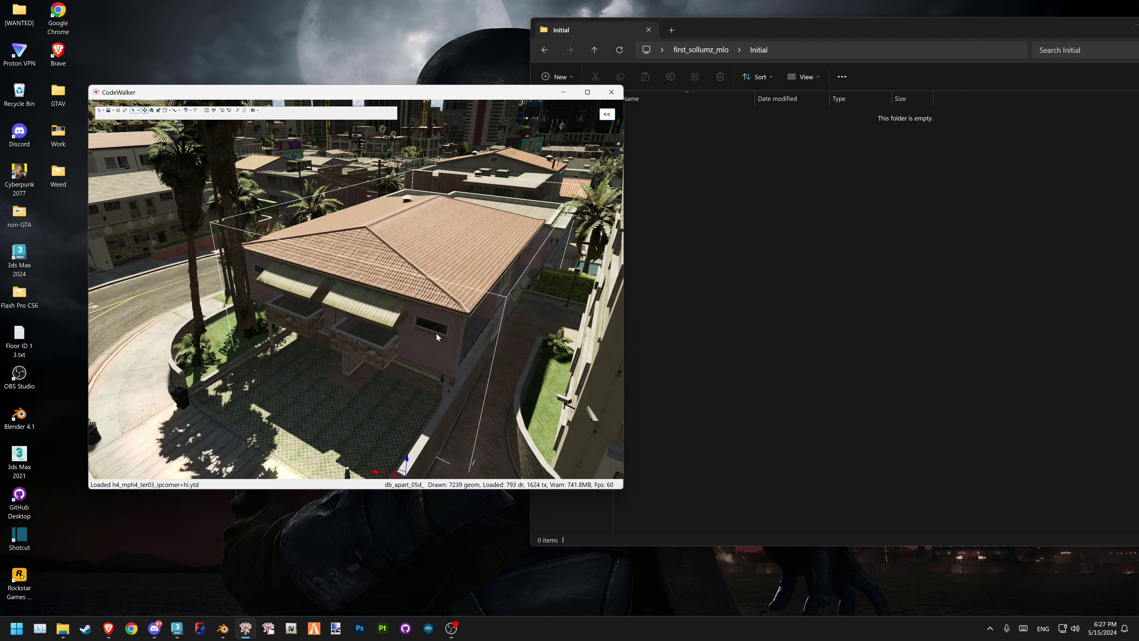
click(437, 335)
drag(421, 300, 438, 221)
key(ctrl+z)
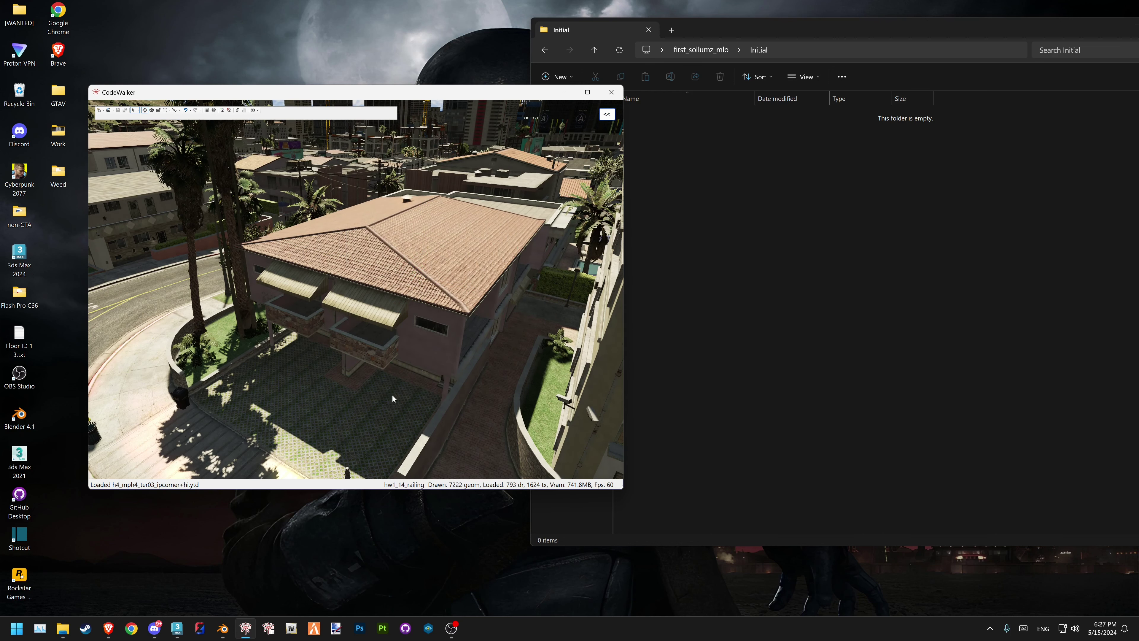
drag(416, 376, 418, 373)
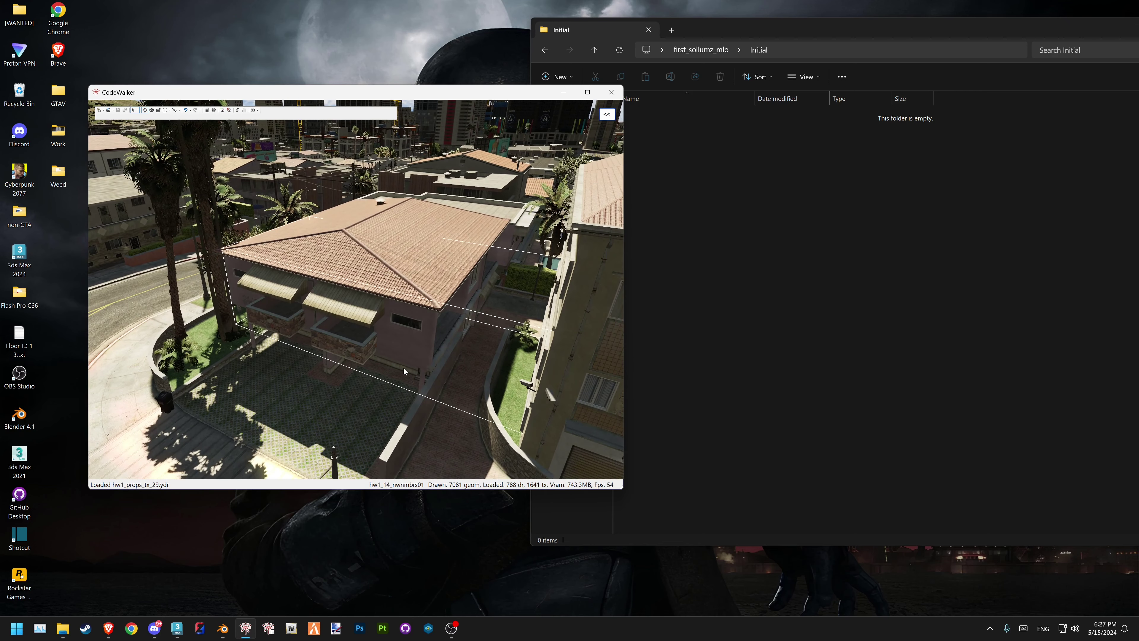
click(345, 358)
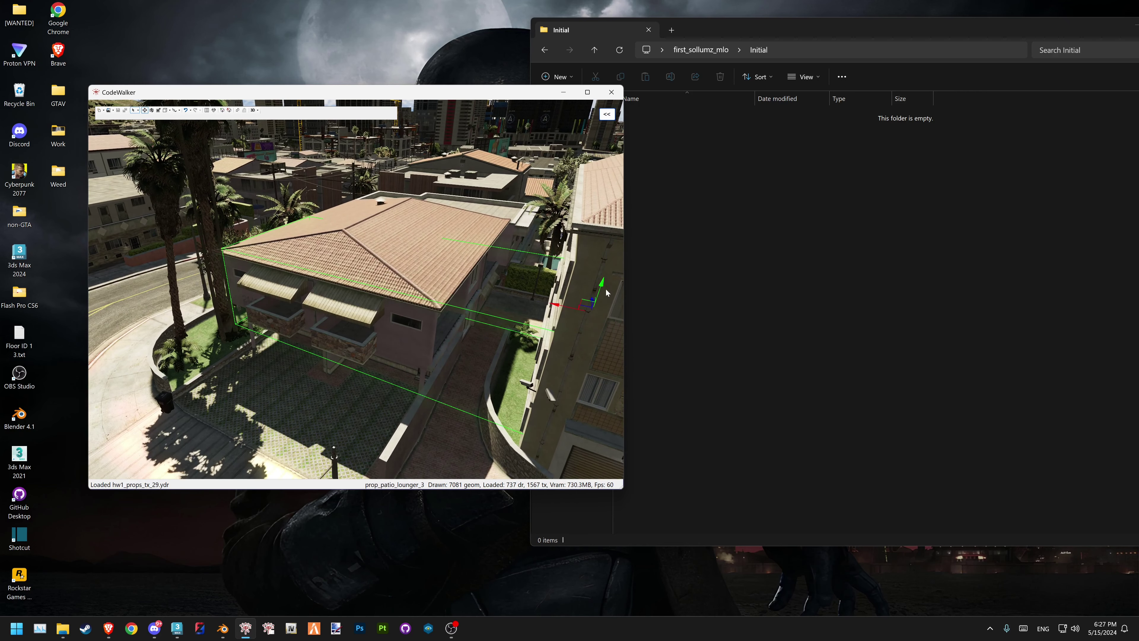
click(382, 398)
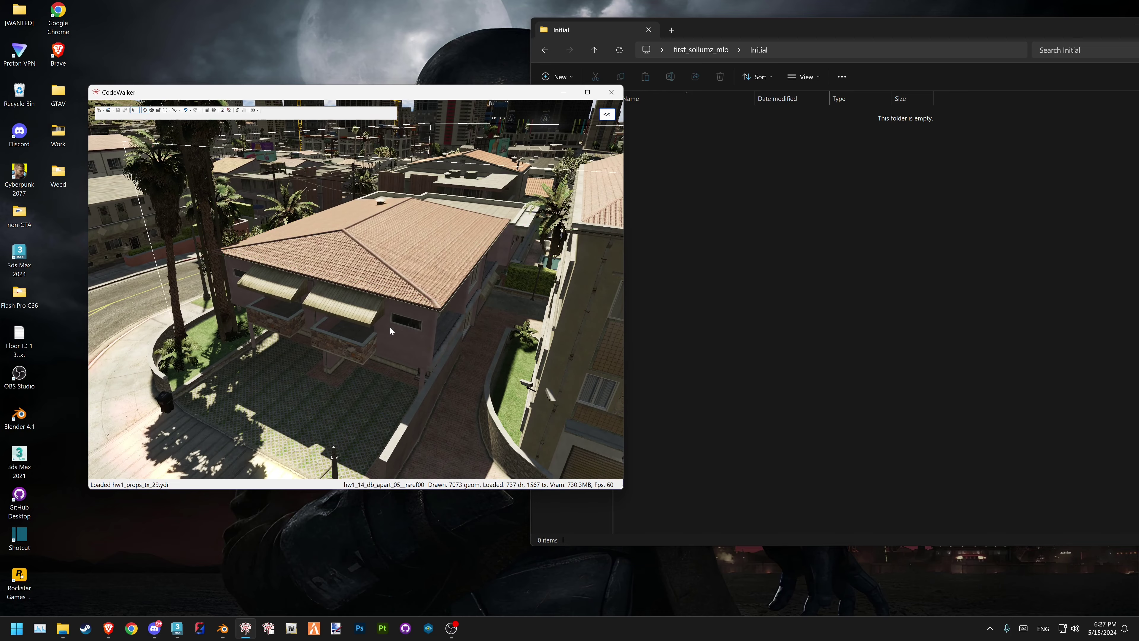
mouse_move(364, 354)
mouse_down()
mouse_move(331, 291)
mouse_move(331, 237)
mouse_move(414, 254)
mouse_move(426, 280)
mouse_move(445, 285)
mouse_up()
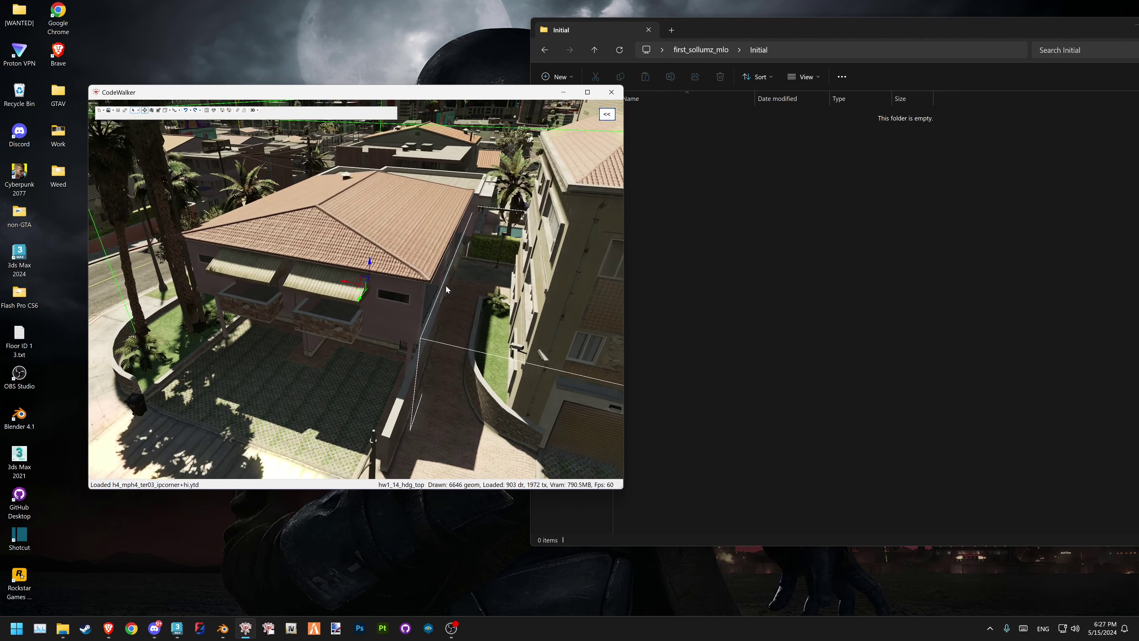
Copy the entity name hw1_14_db_apart_05__rsref00 from the selection properties
click(607, 114)
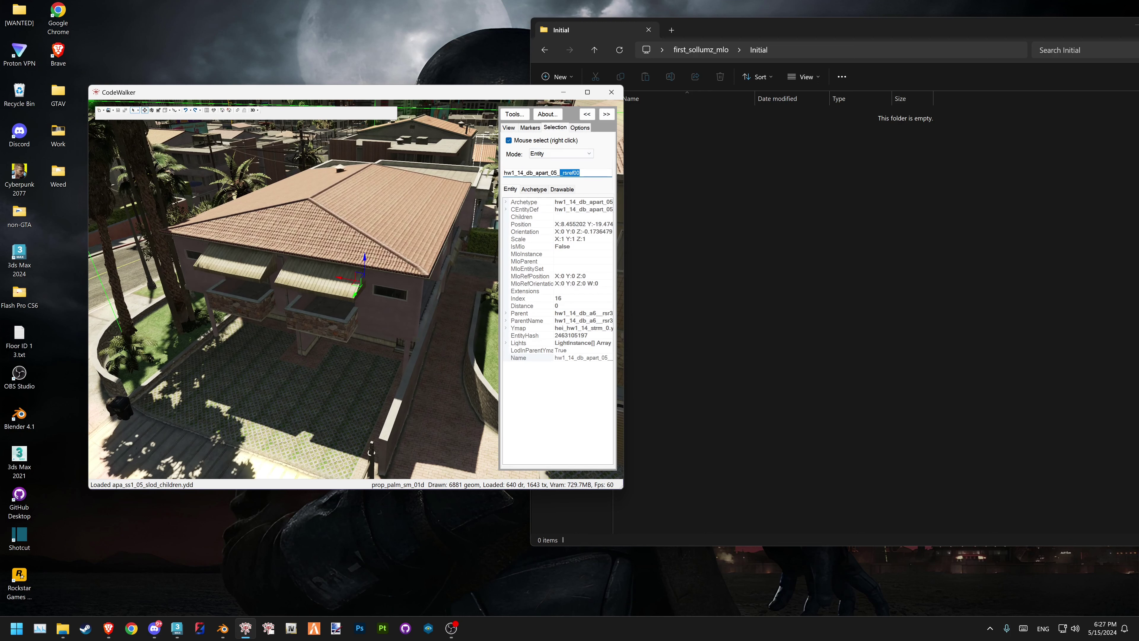
right_click(541, 173)
click(561, 206)
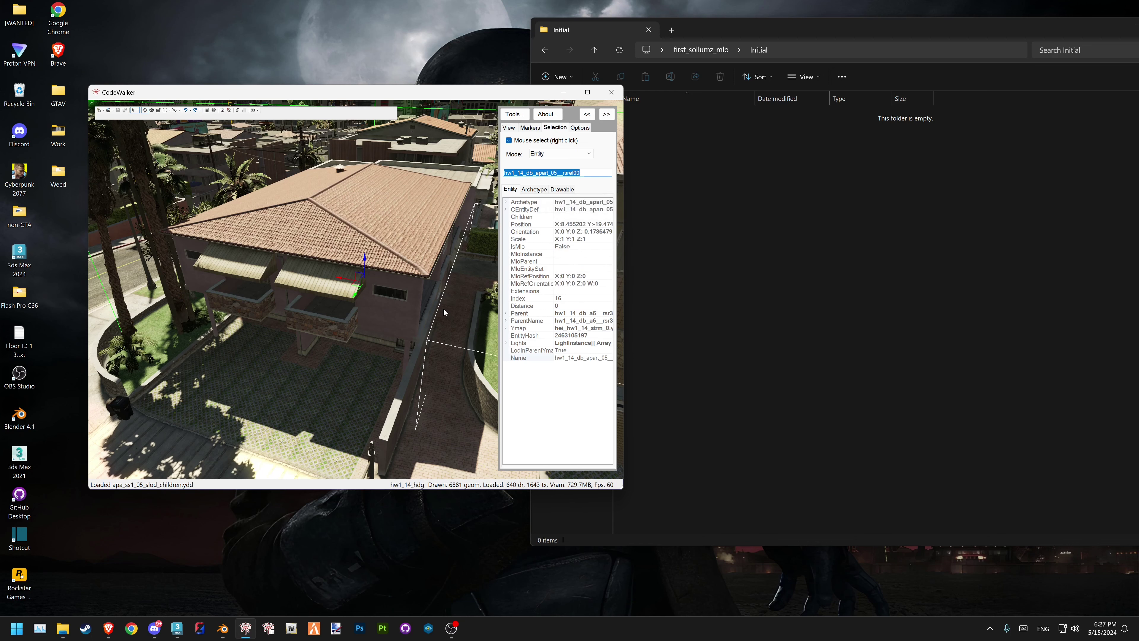
From the desktop, open GTAV > CodeWalker30_dev46 and launch CodeWalker RPF Explorer.exe
key(super+d)
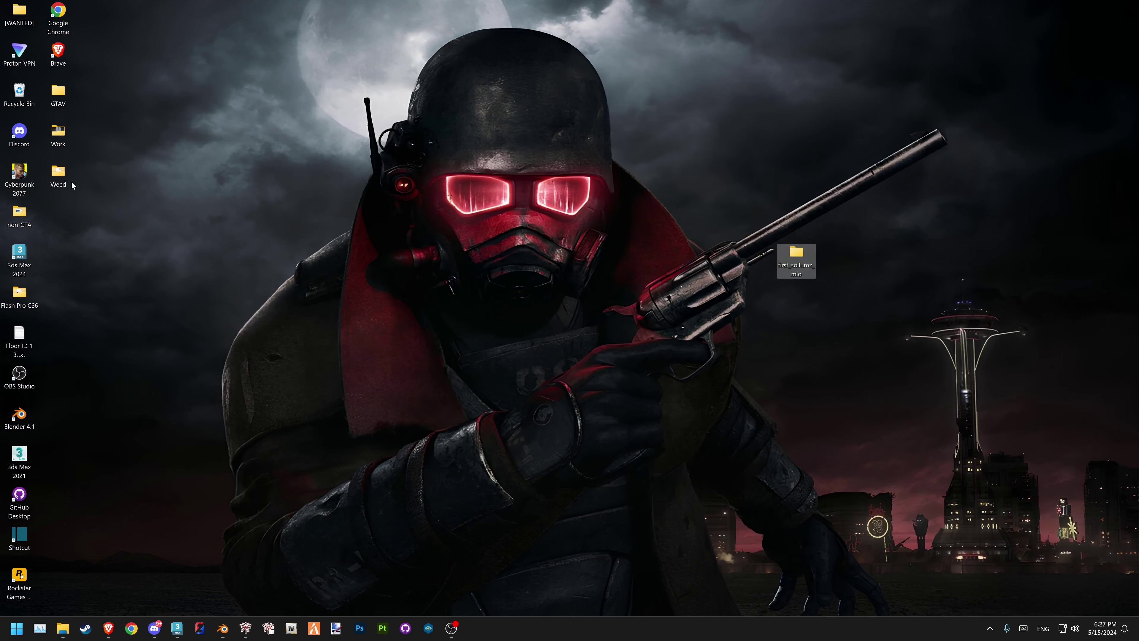
click(63, 101)
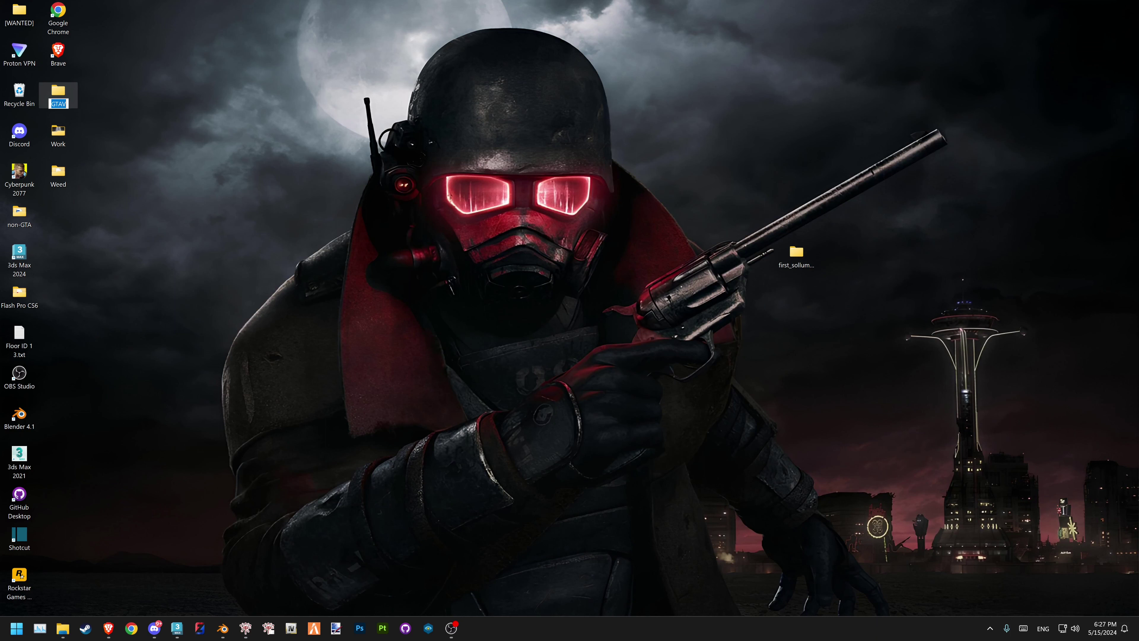
double_click(61, 94)
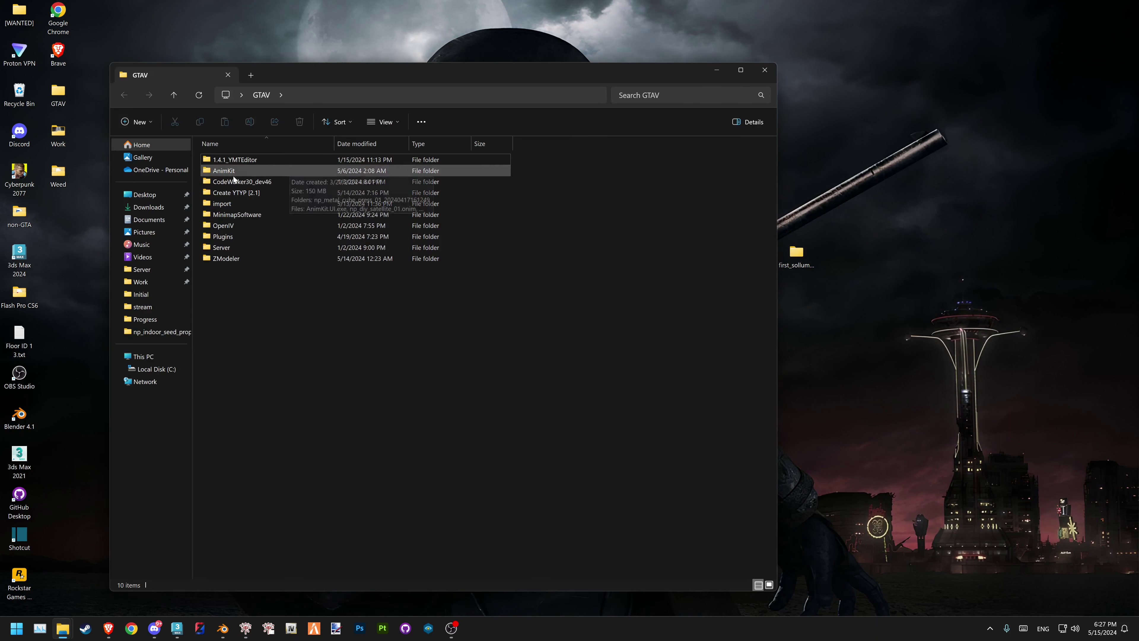
double_click(269, 182)
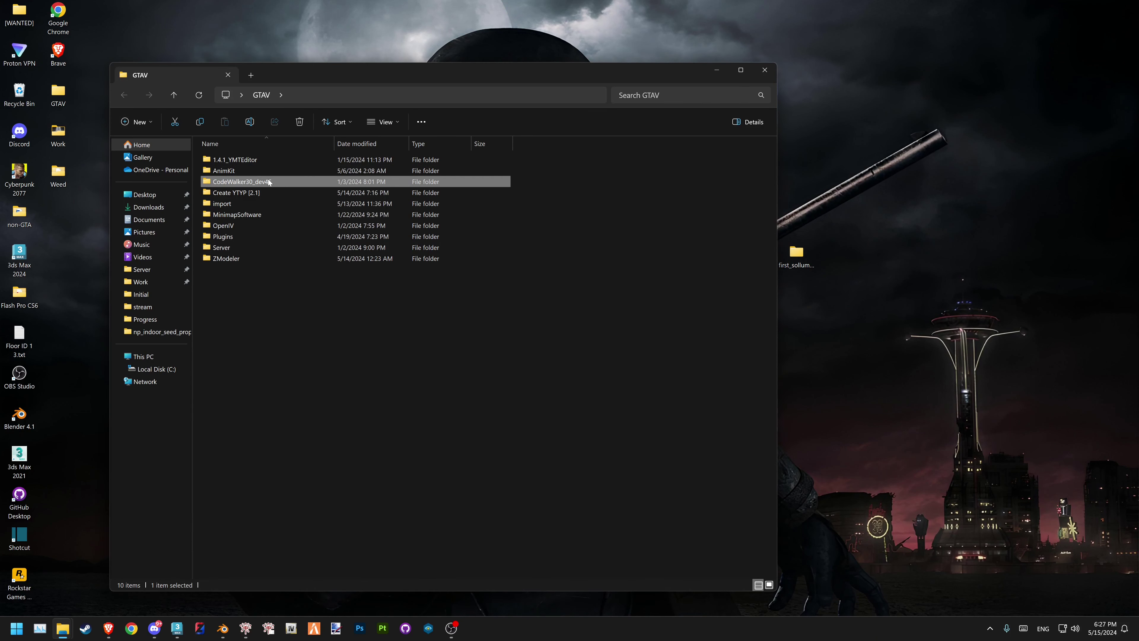
double_click(287, 204)
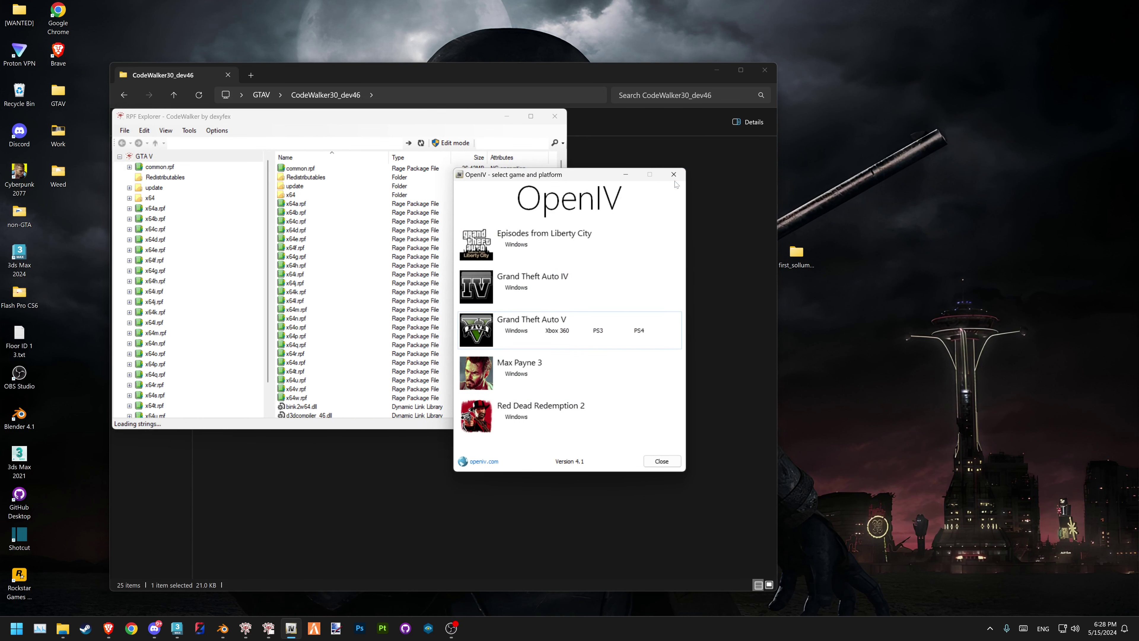
Close OpenIV's game picker and switch RPF Explorer into Edit mode
click(674, 174)
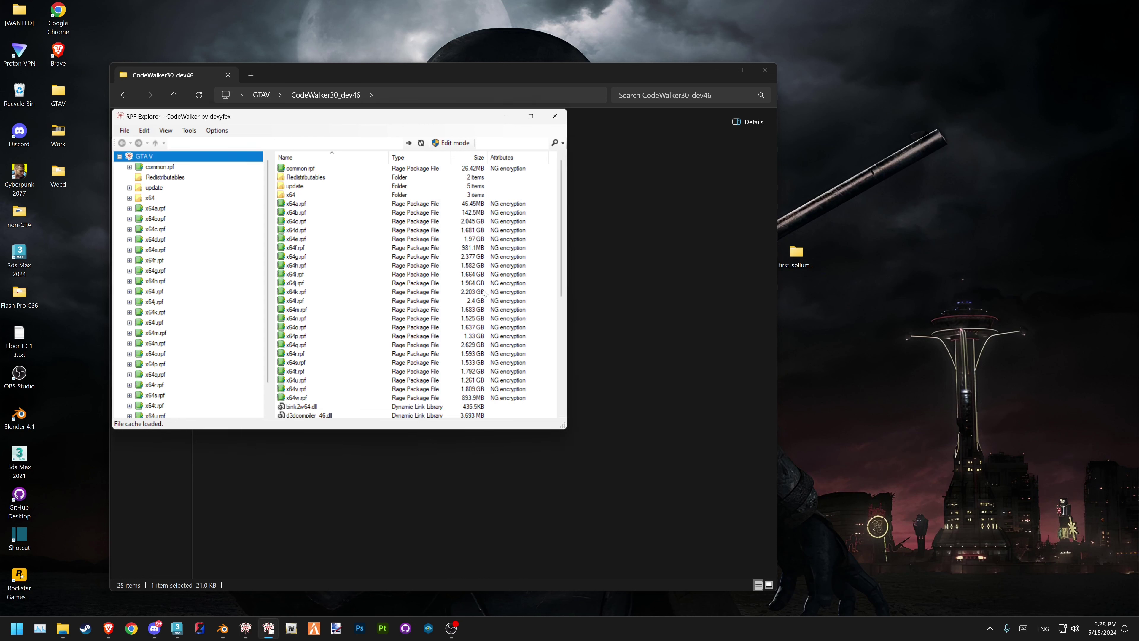
click(452, 144)
click(593, 355)
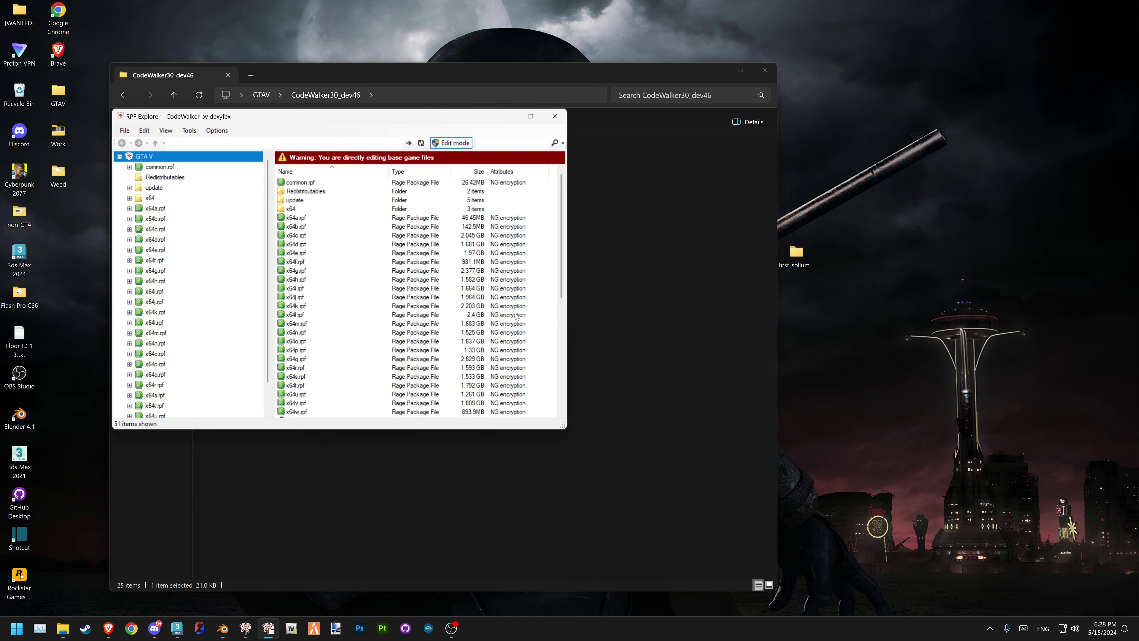
Global-search hw1_14_db_apart_05__rsref00 and open its .ydr result in the viewer
scroll(151, 234, up, 1)
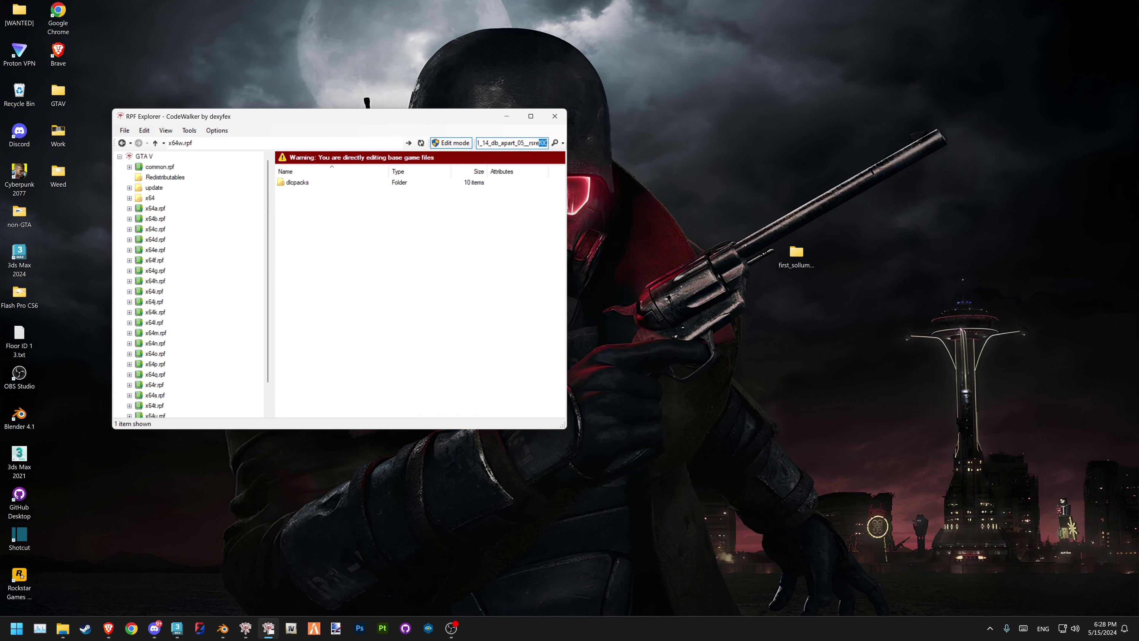
click(551, 144)
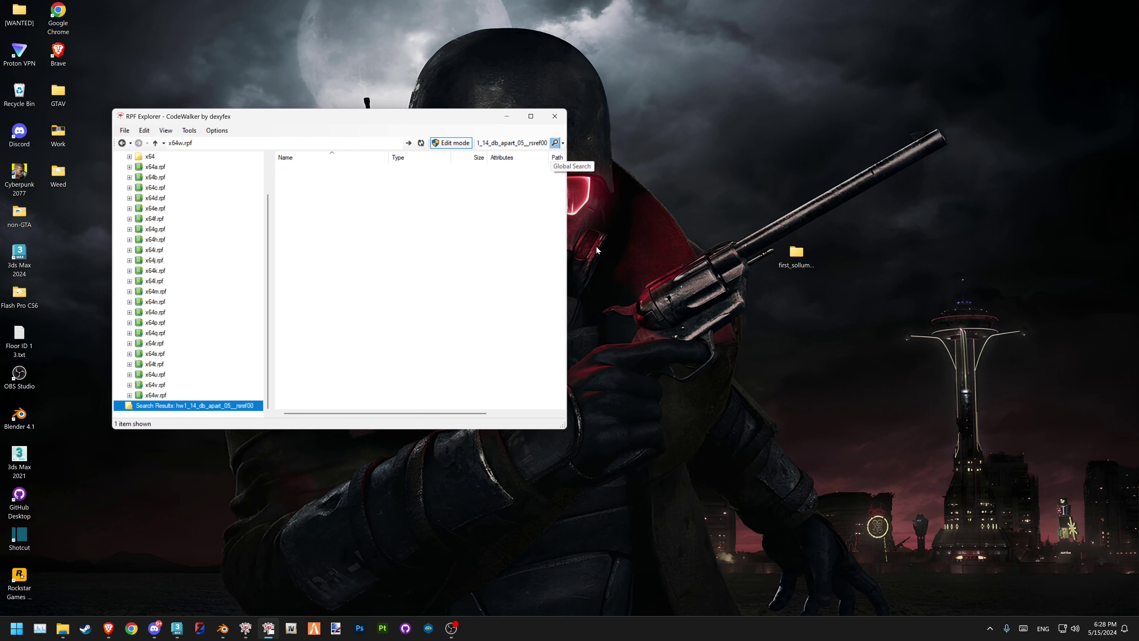
click(385, 177)
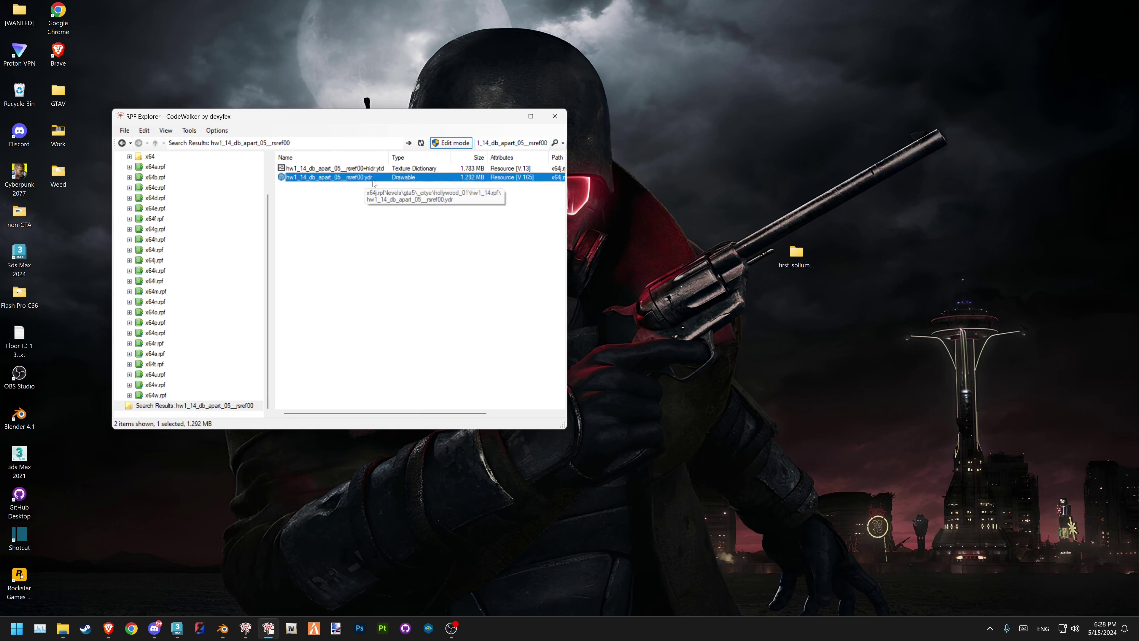
drag(373, 182, 354, 180)
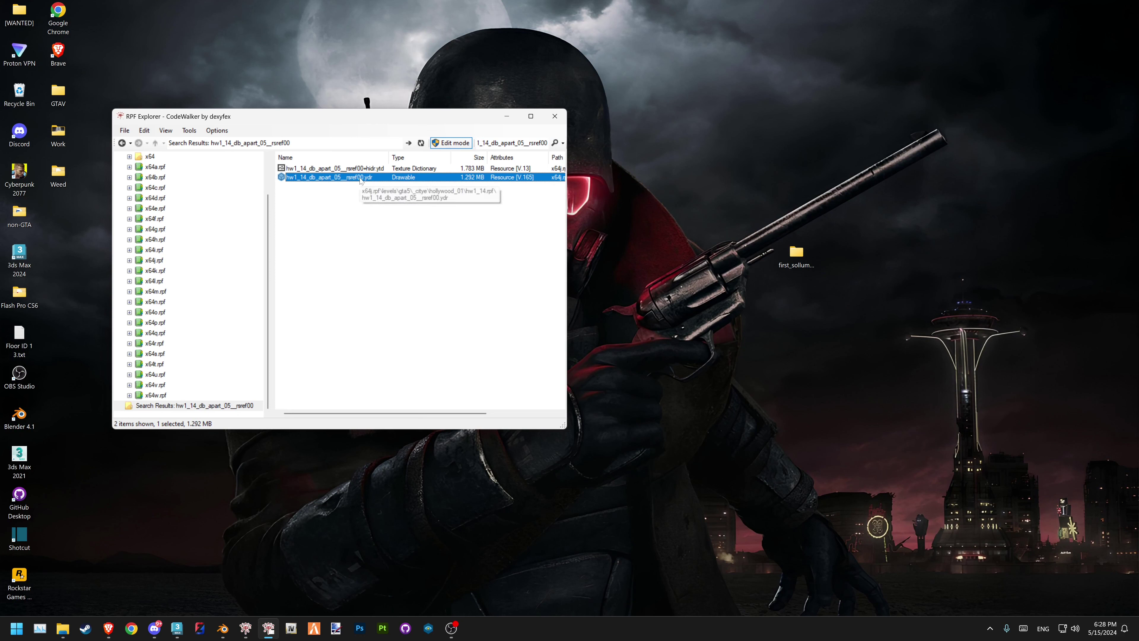
double_click(384, 177)
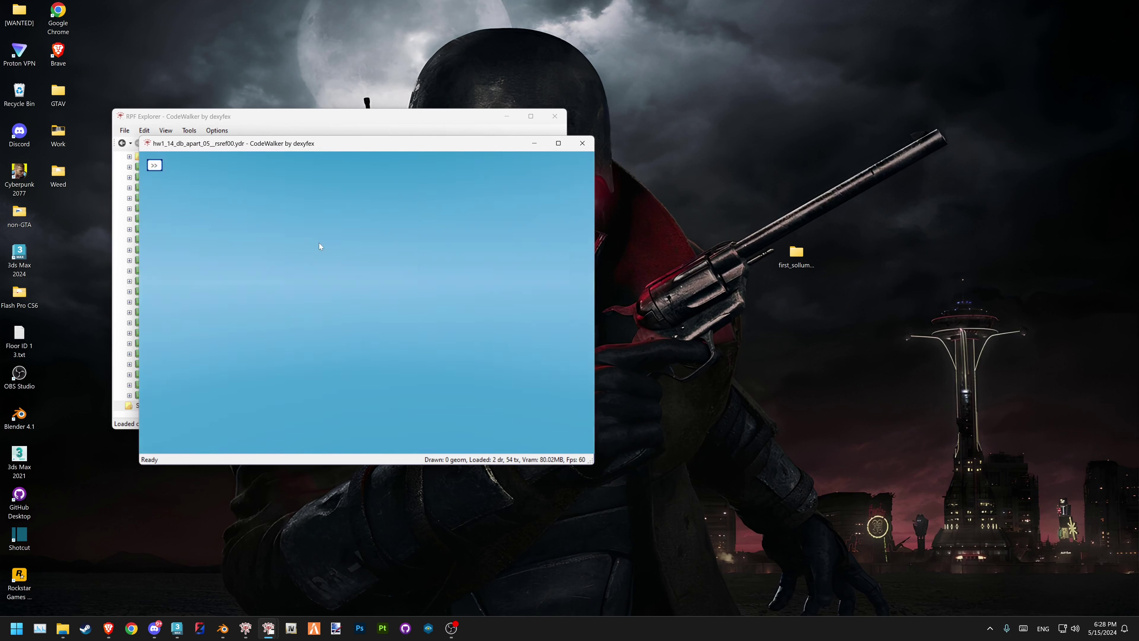
Orbit around one building of the apartment model, then close the viewer
mouse_move(360, 312)
mouse_down()
mouse_move(272, 275)
mouse_move(350, 287)
mouse_up()
scroll(279, 283, up, 5)
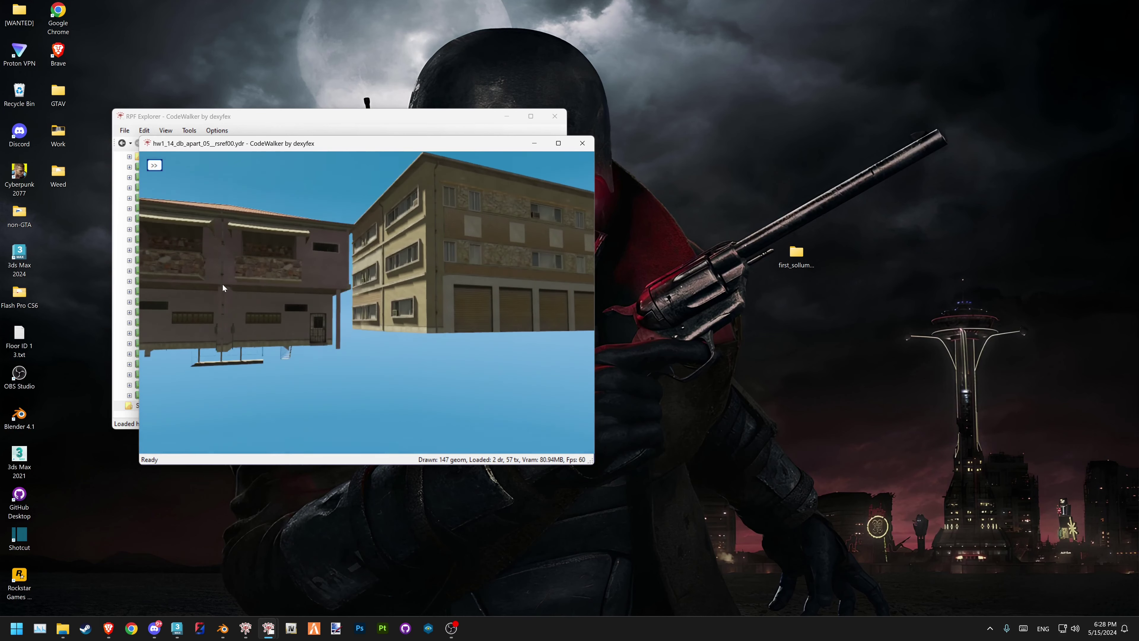
click(582, 143)
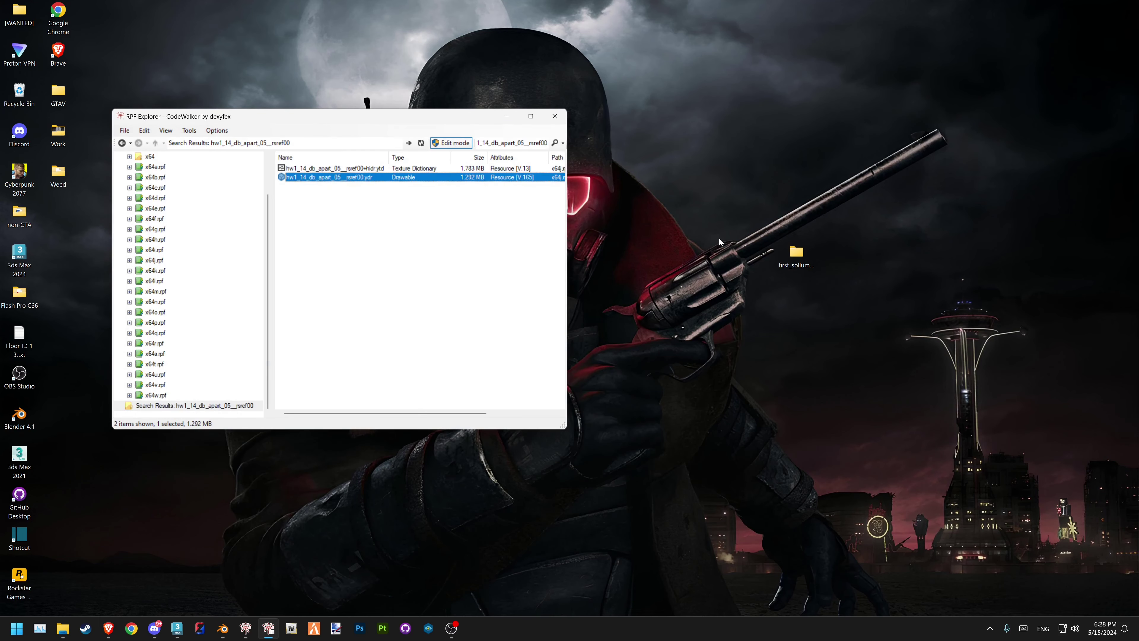
Attempt exporting the .ydr, locating first_sollumz_mlo's Initial folder as the destination
right_click(367, 180)
click(406, 210)
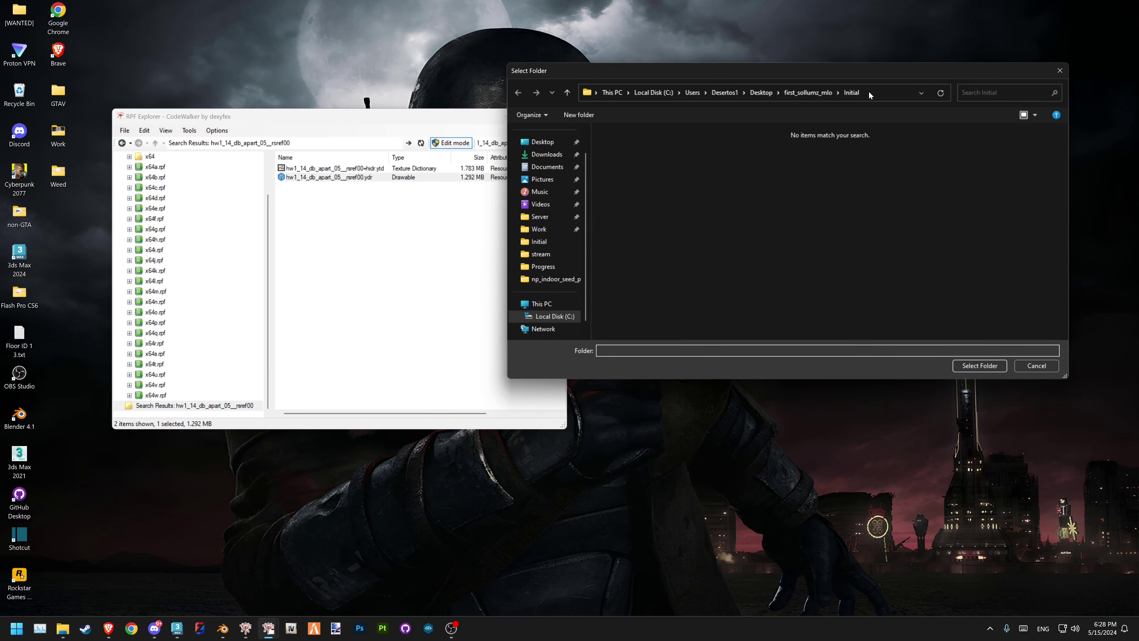
click(869, 95)
text(hw1_14_db_apart_05__rsref00)
click(1036, 366)
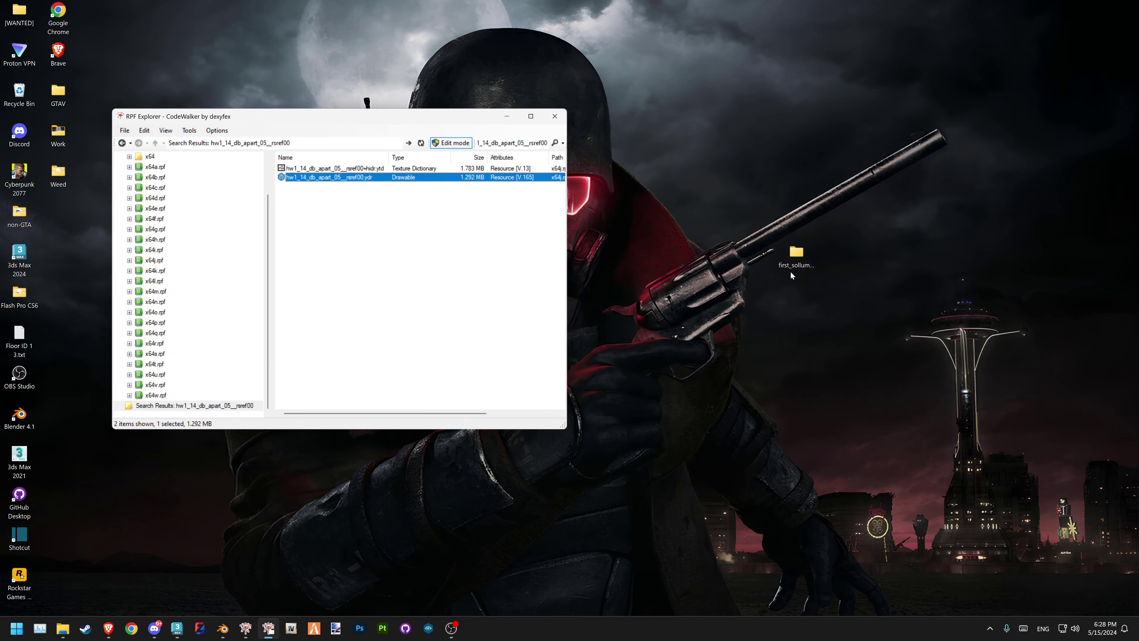
double_click(797, 252)
double_click(154, 98)
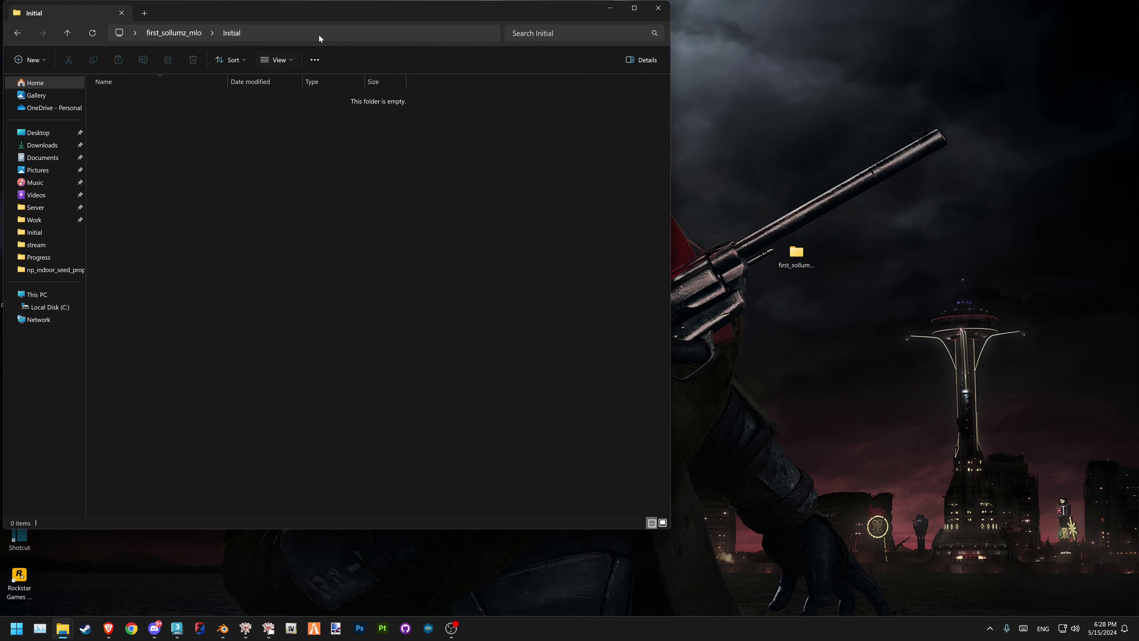
click(318, 33)
key(alt+F4)
Export hw1_14_db_apart_05__rsref00.ydr as XML into the Initial folder
right_click(307, 176)
click(350, 206)
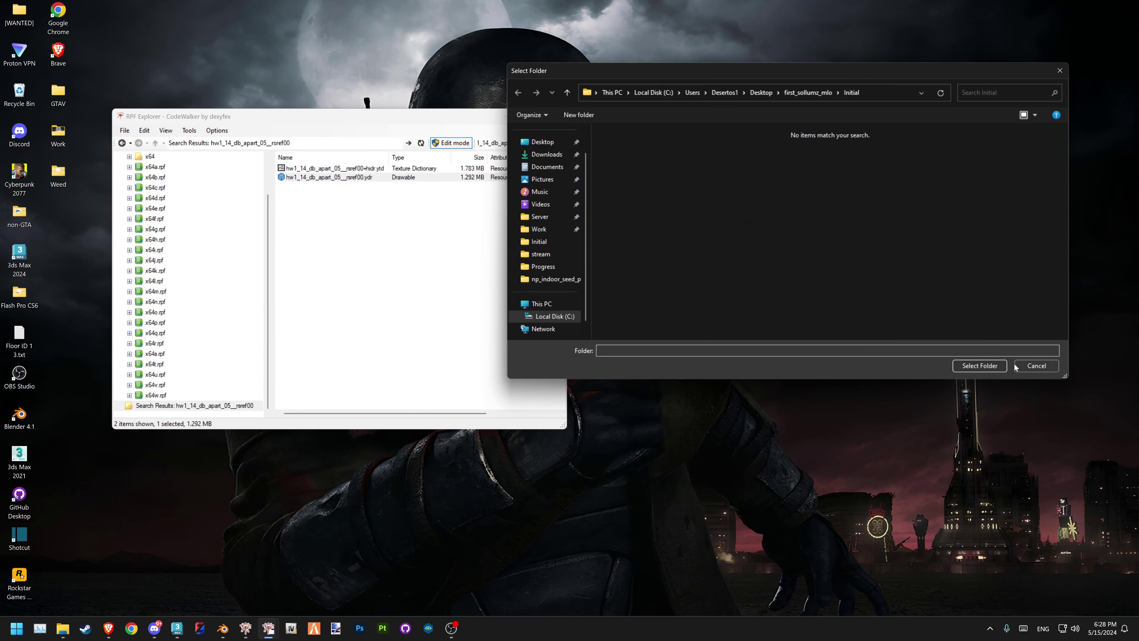
click(979, 366)
double_click(796, 254)
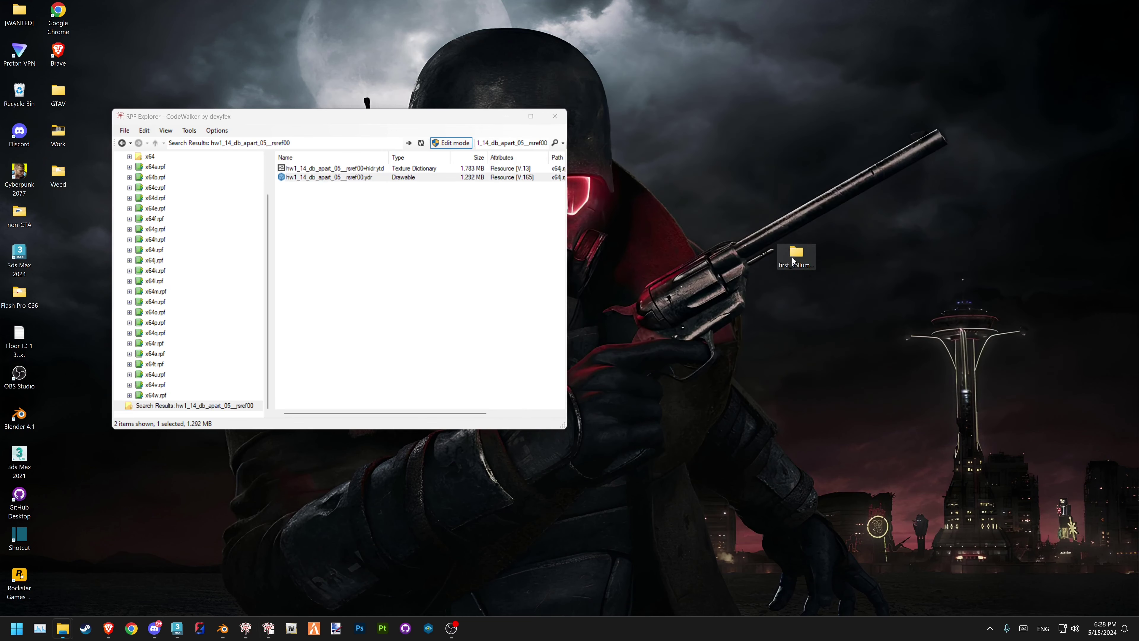
double_click(180, 112)
drag(203, 28, 708, 75)
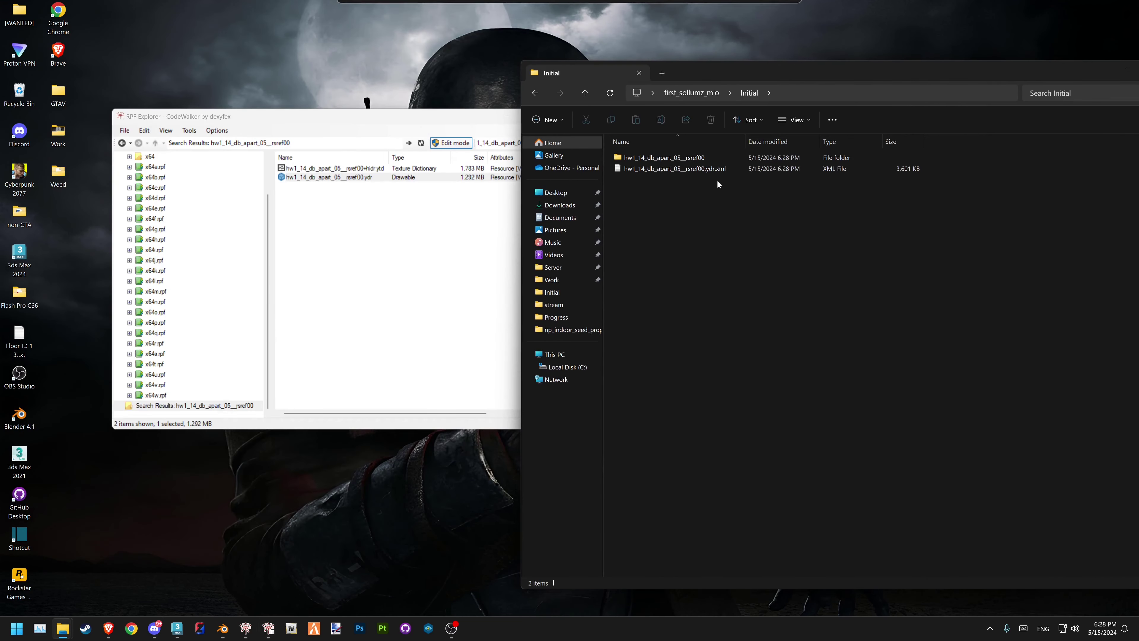
Inspect the exported .ydr.xml in Notepad++, then reopen the .ydr in the model viewer
mouse_move(742, 202)
mouse_down()
mouse_move(702, 161)
mouse_move(691, 170)
mouse_up()
right_click(692, 170)
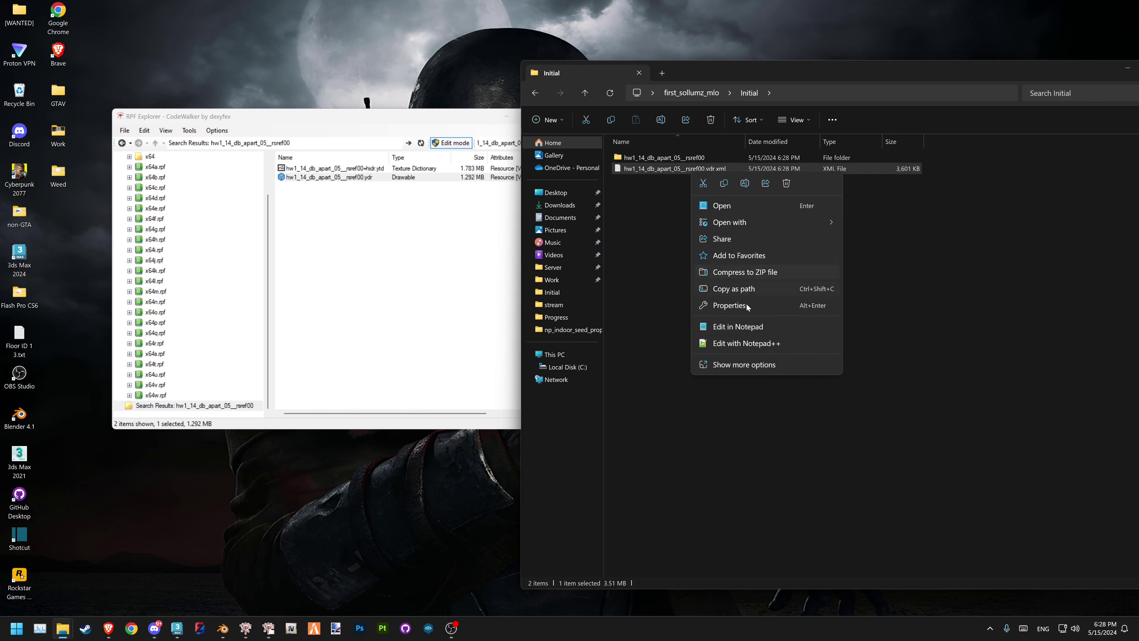
click(753, 346)
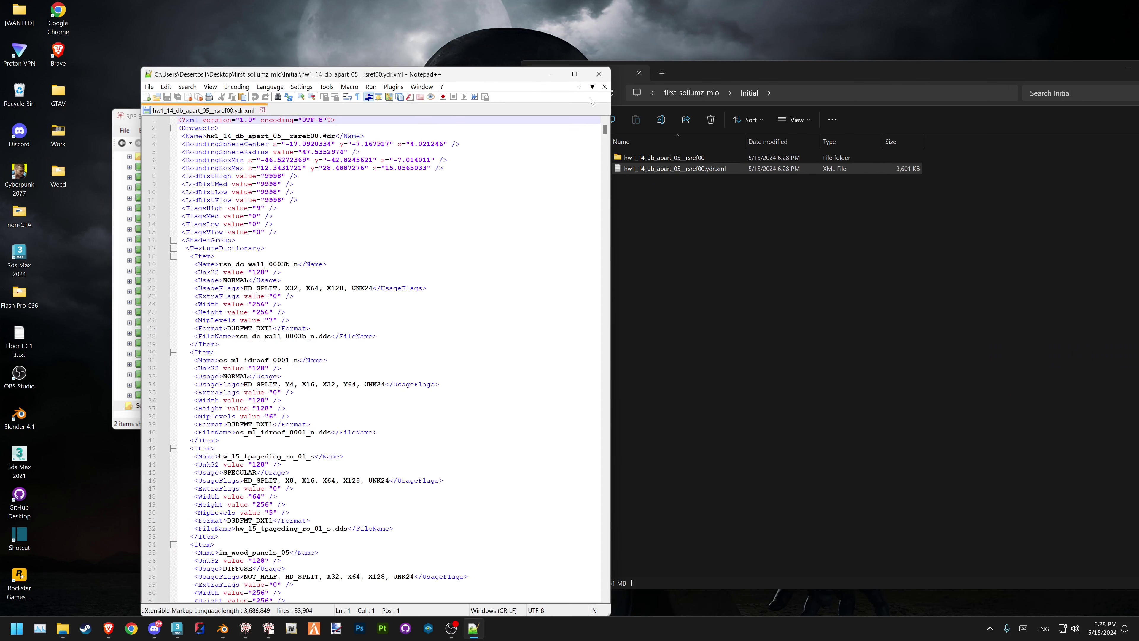
click(605, 78)
double_click(369, 177)
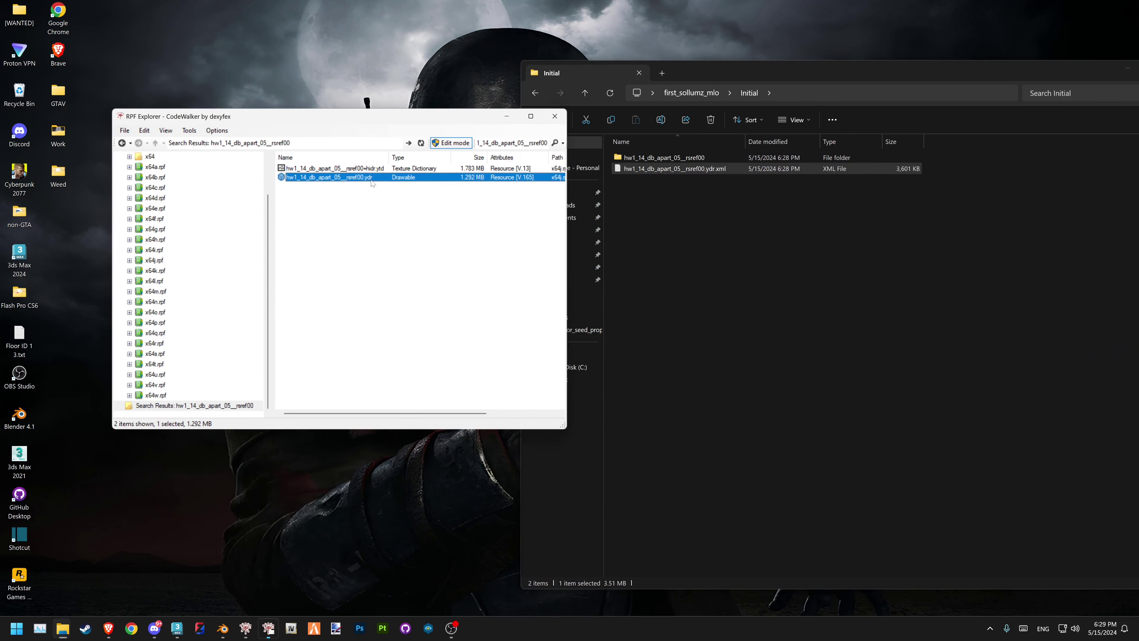
Save all 42 textures from the Materials tab as .dds into the Initial folder
click(33, 44)
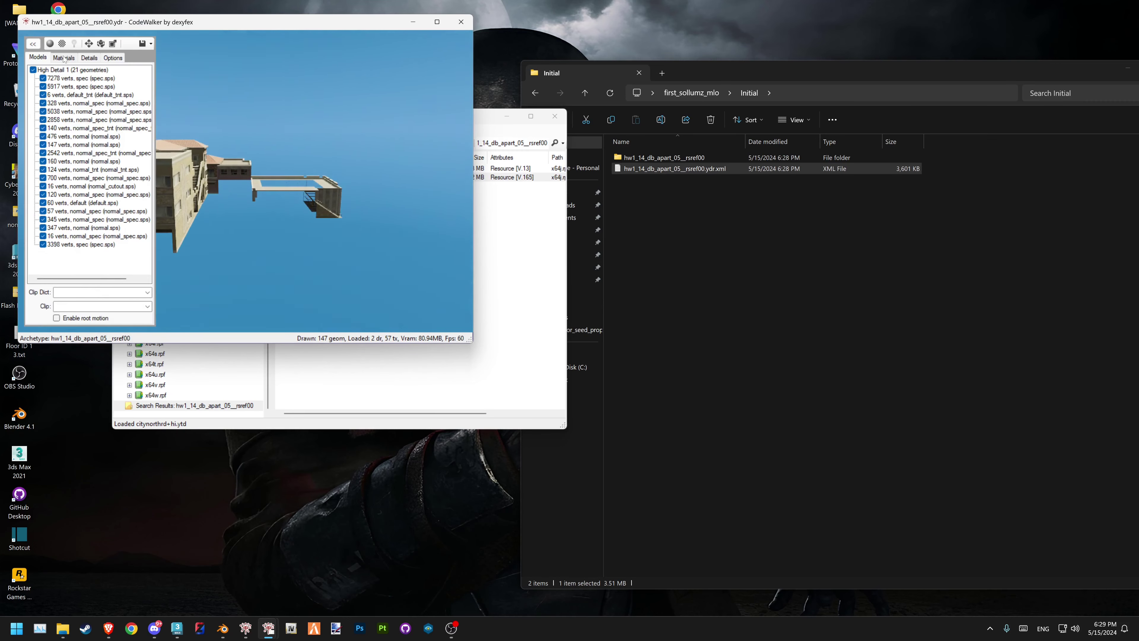
click(64, 57)
mouse_move(188, 148)
mouse_down()
mouse_move(220, 181)
mouse_move(281, 187)
mouse_up()
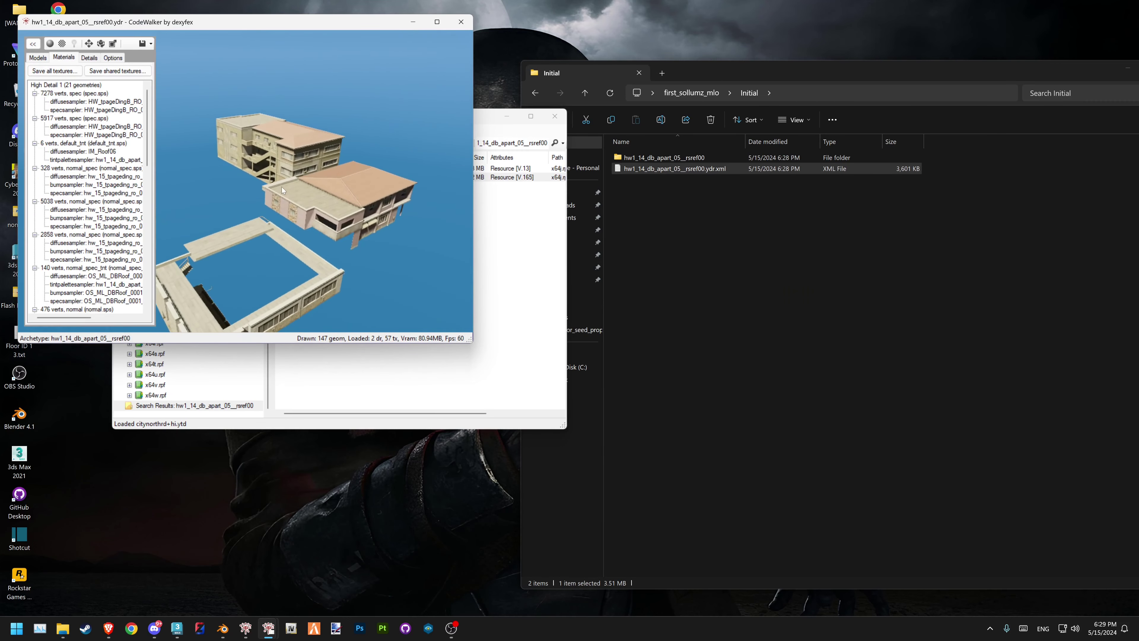
right_click(694, 216)
mouse_move(758, 296)
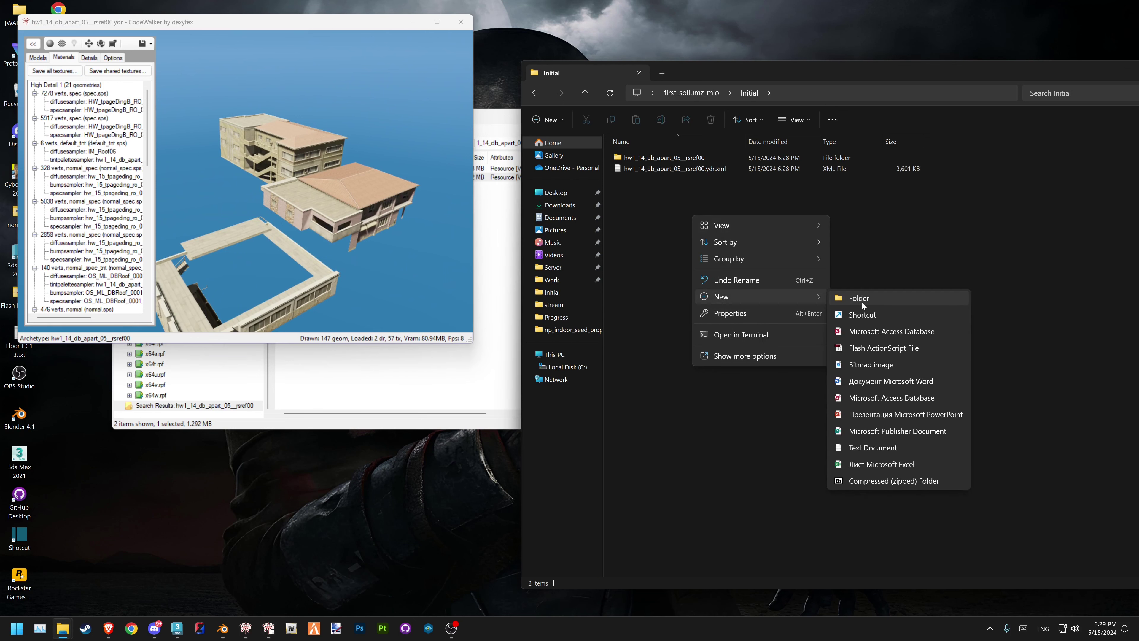
click(642, 216)
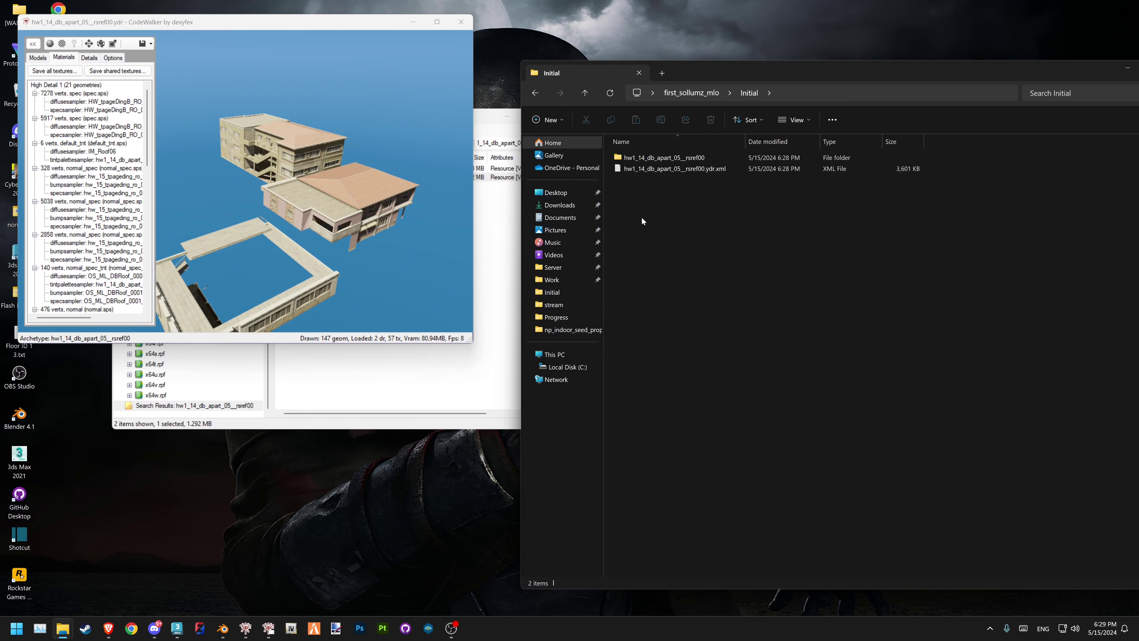
click(56, 72)
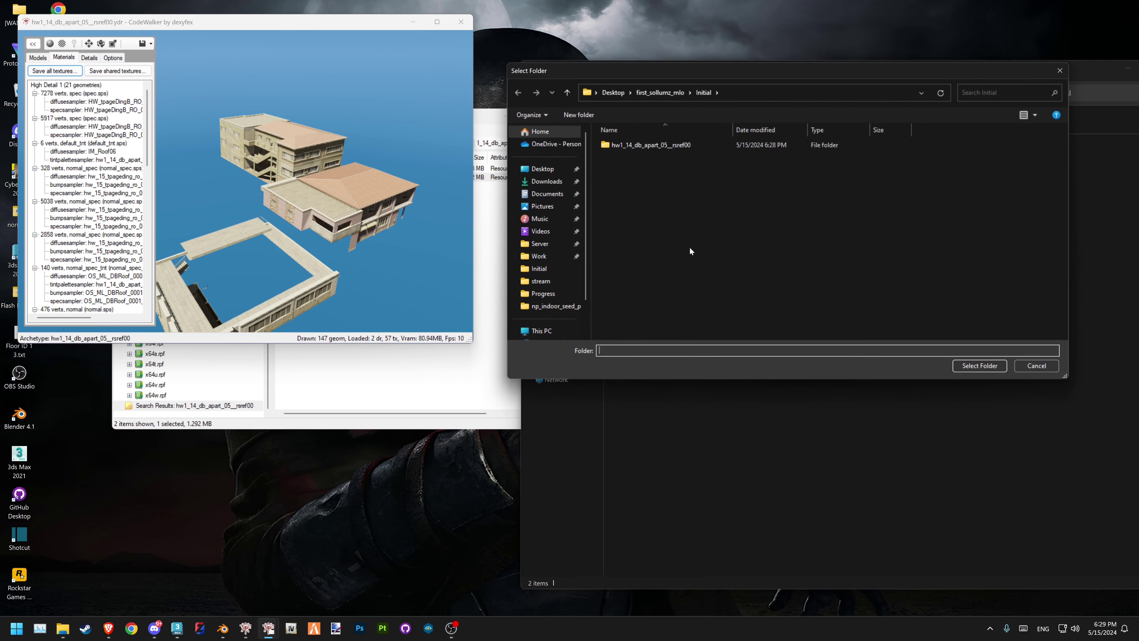
click(970, 367)
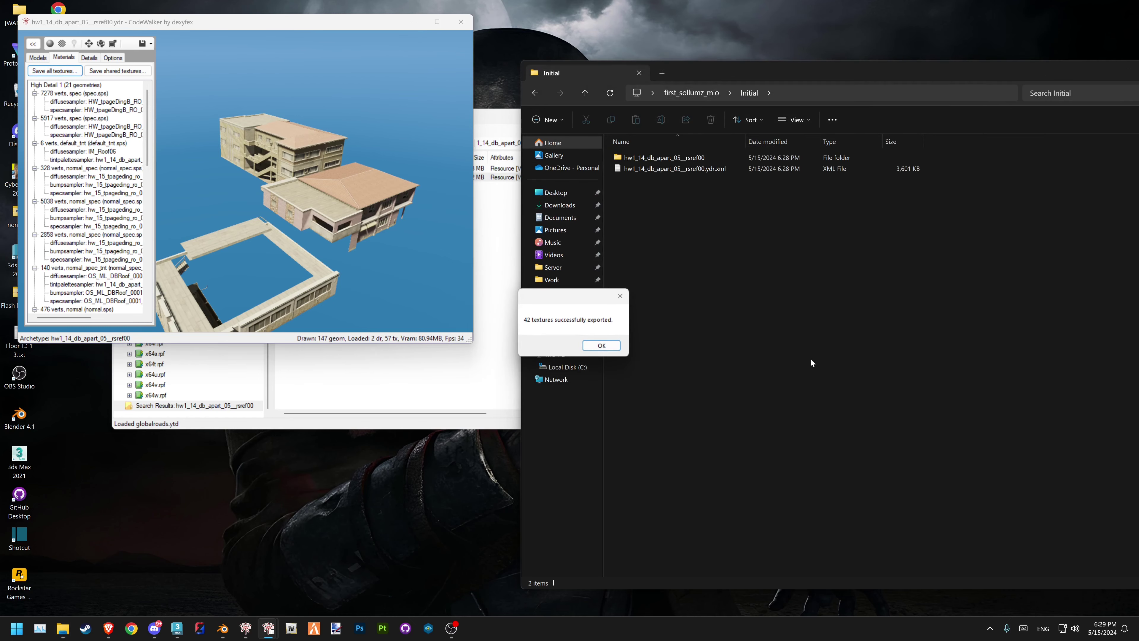
click(601, 346)
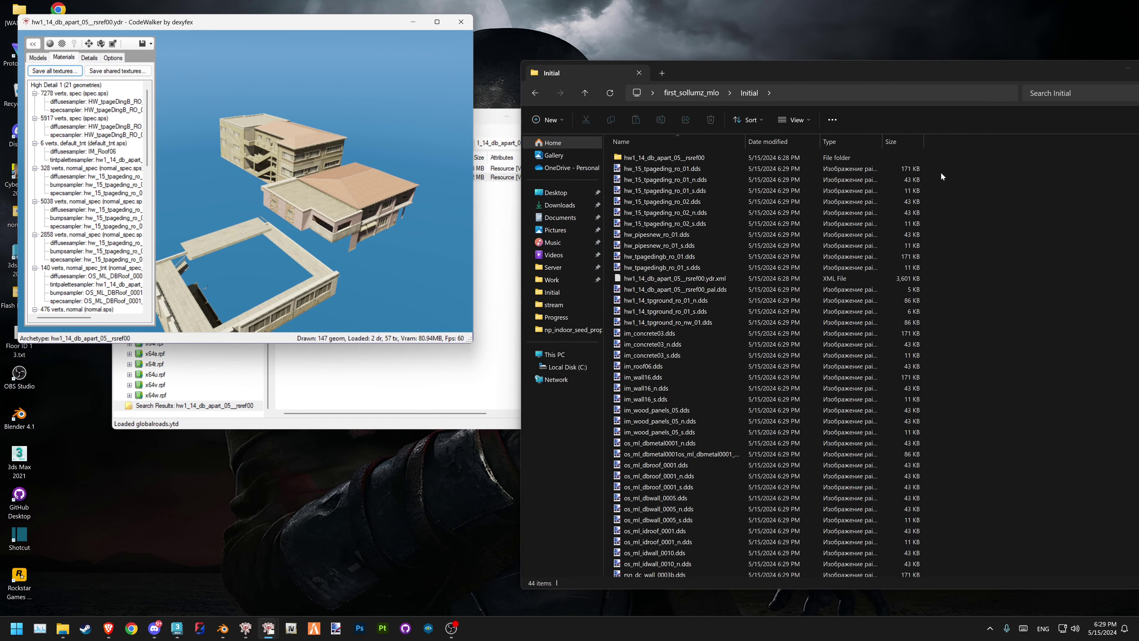
Open os_ml_idwall_0010_n.dds from the Initial folder in paint.net
drag(935, 167, 775, 264)
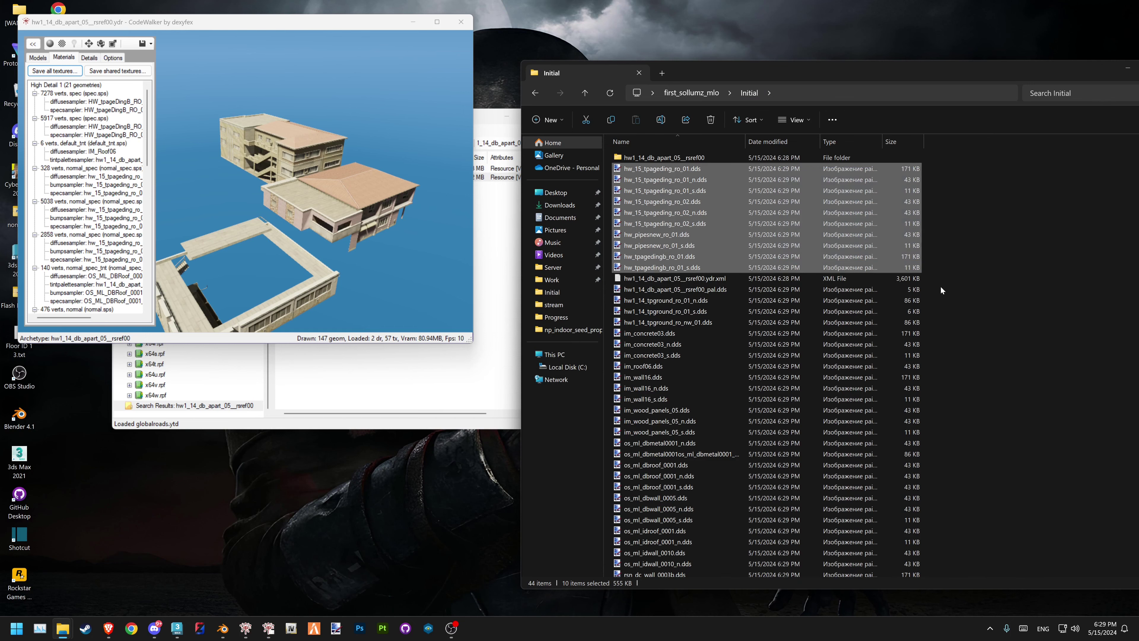
mouse_move(936, 296)
mouse_down()
mouse_move(763, 471)
mouse_move(680, 606)
mouse_up()
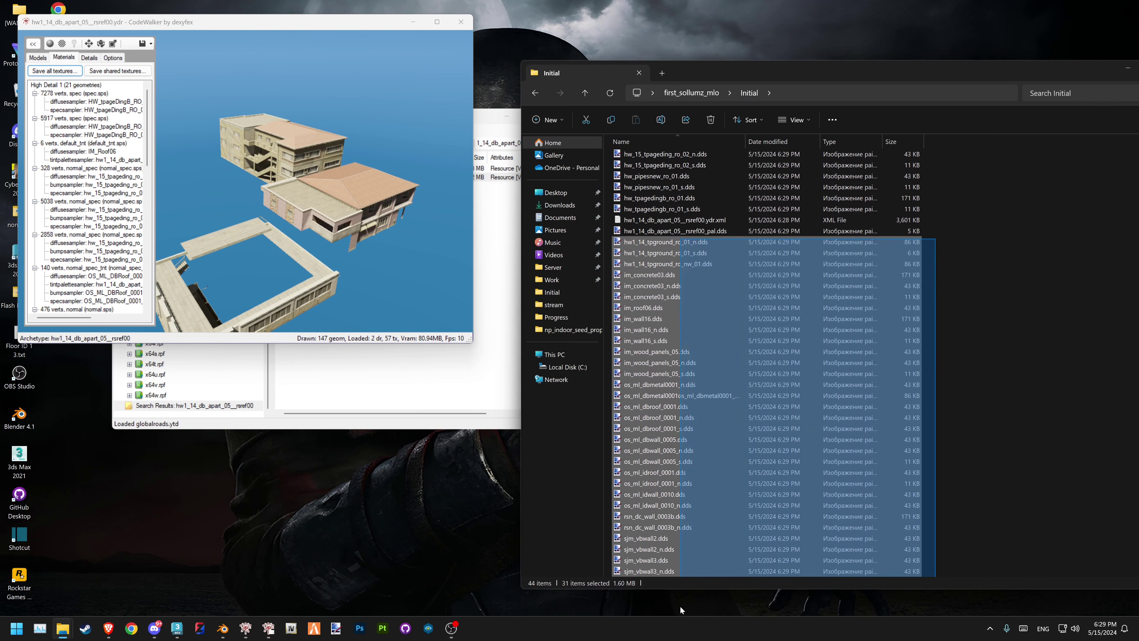
click(677, 503)
double_click(677, 503)
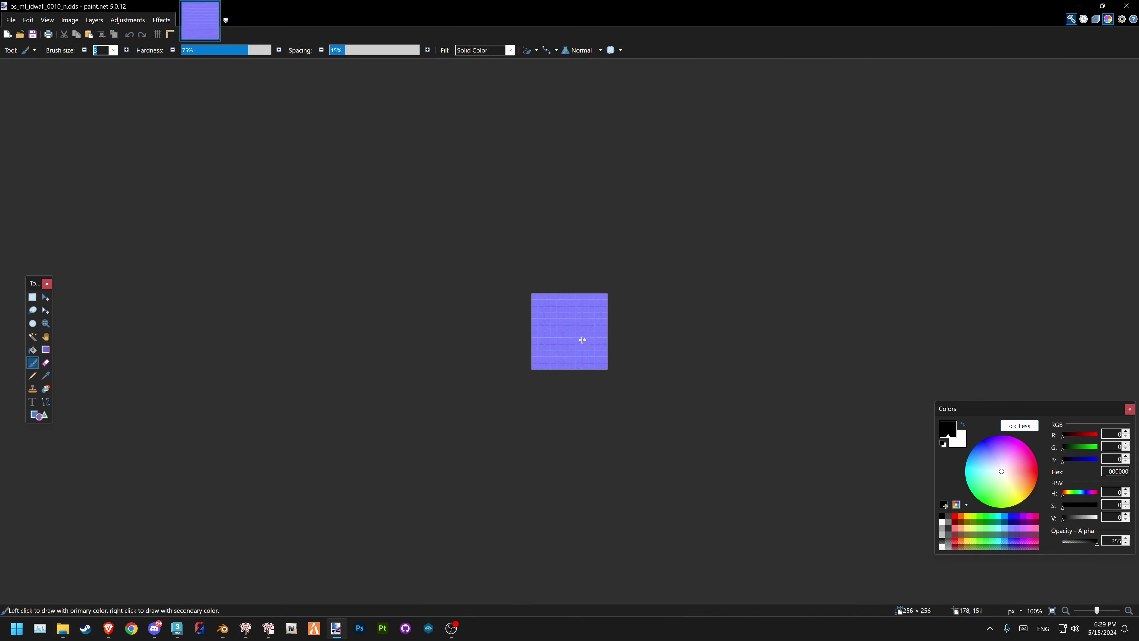
Close the idwall normal-map texture in paint.net and the CodeWalker model viewer
click(1134, 7)
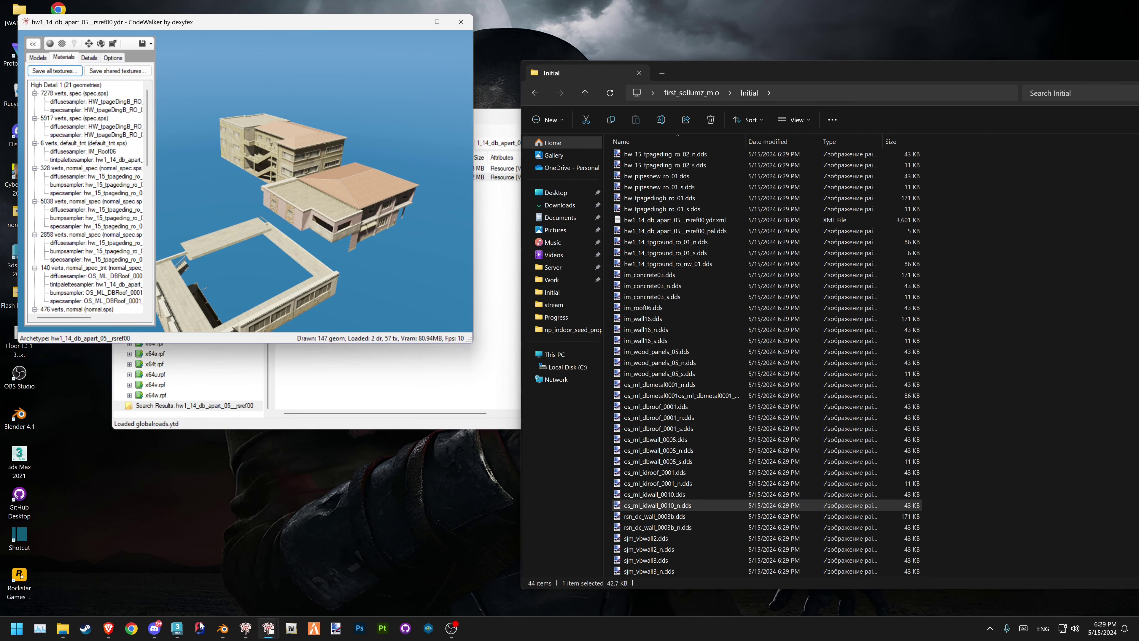
click(461, 23)
Check the Blender navigation lesson on YouTube, then return to the empty Blender 4.1 scene
click(223, 627)
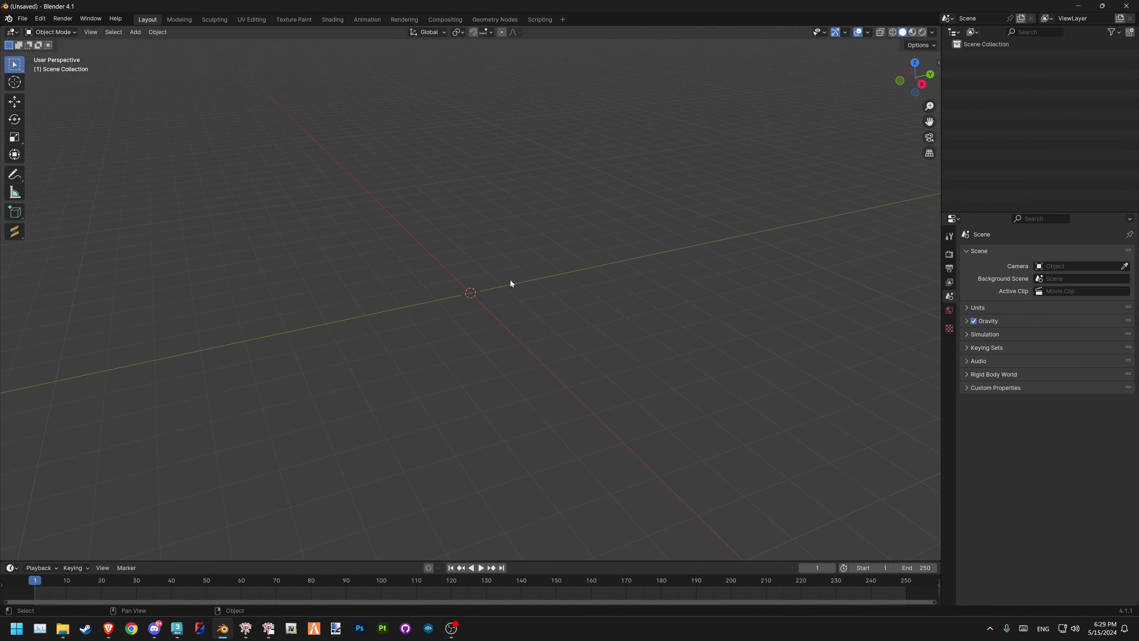
shift+middle_drag(510, 279, 527, 344)
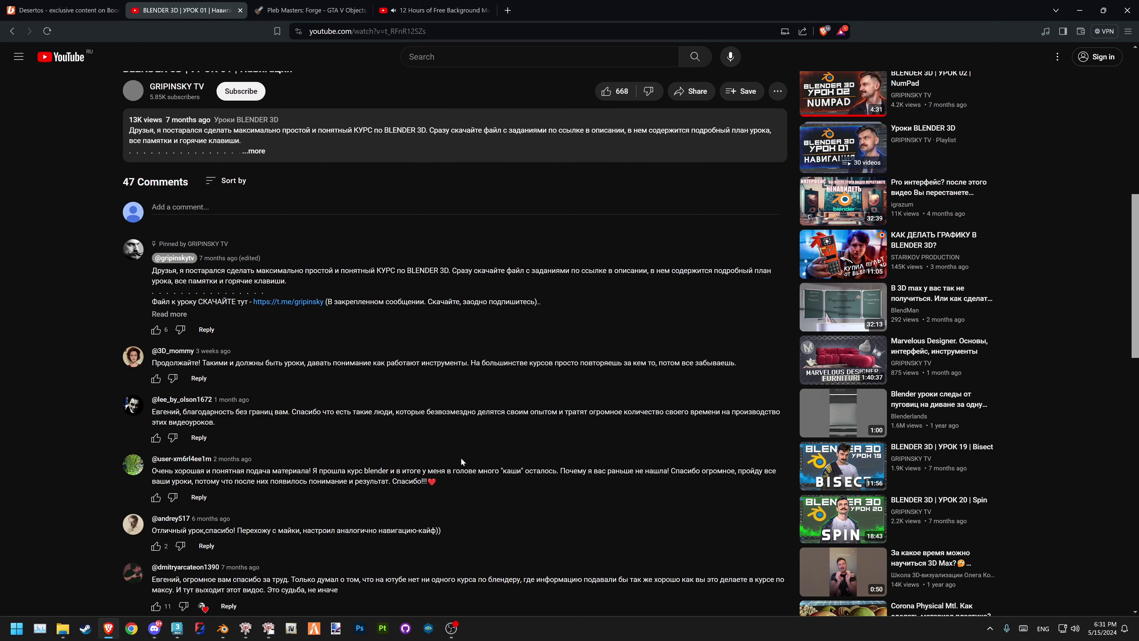
scroll(461, 462, up, 5)
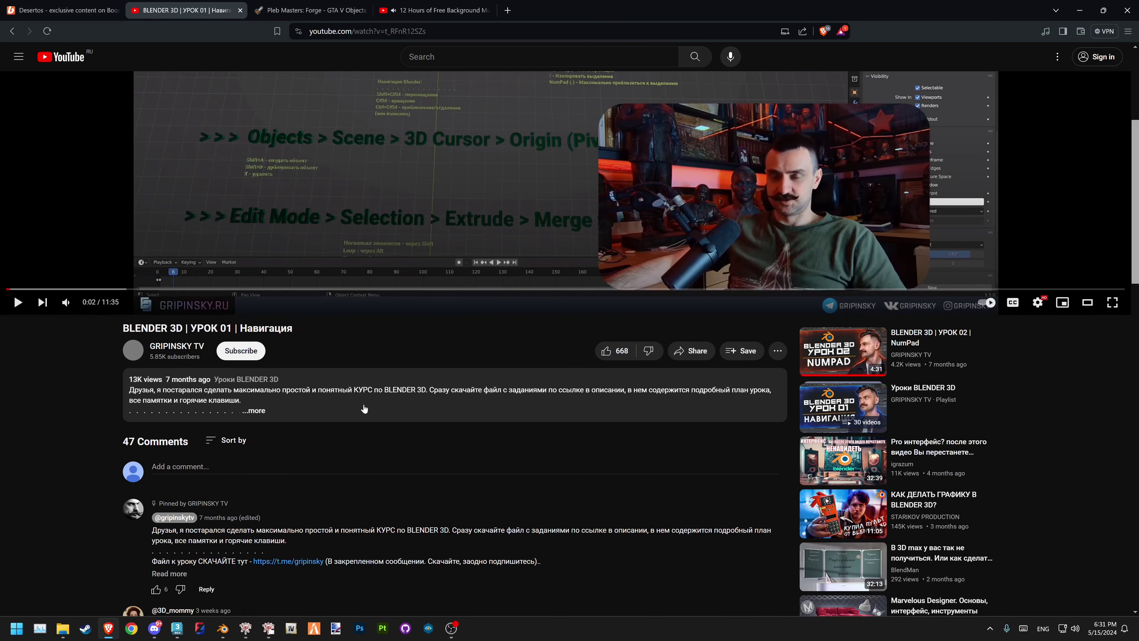
triple_click(319, 333)
click(78, 392)
scroll(294, 502, up, 5)
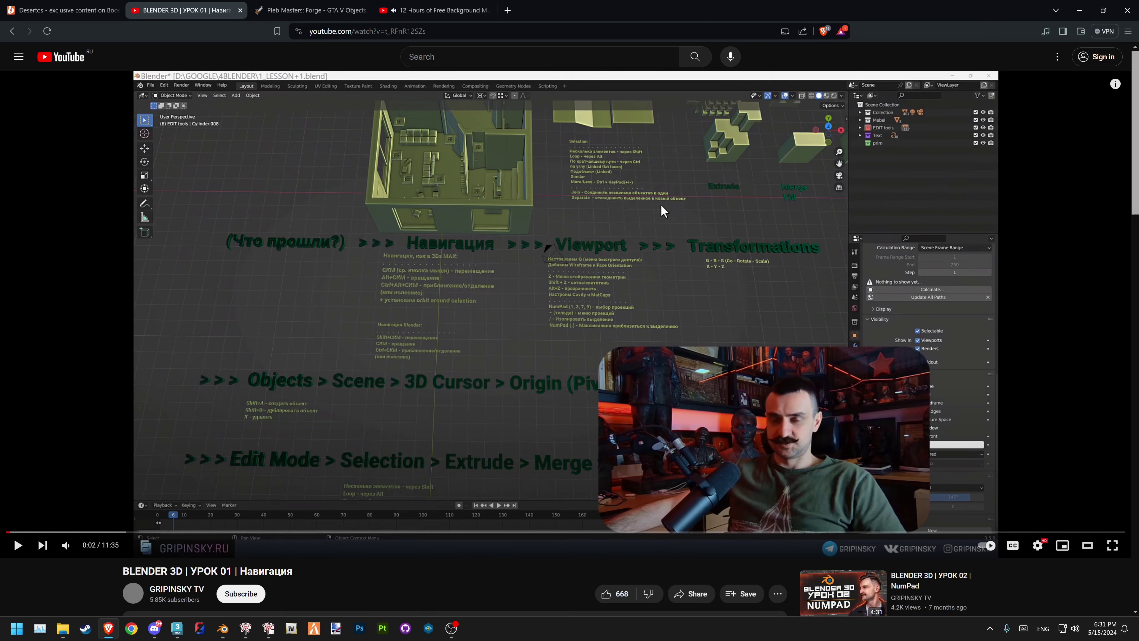
click(223, 628)
mouse_move(527, 398)
middle_down()
mouse_move(530, 340)
mouse_move(426, 372)
mouse_move(480, 310)
mouse_move(503, 342)
mouse_move(495, 338)
middle_up()
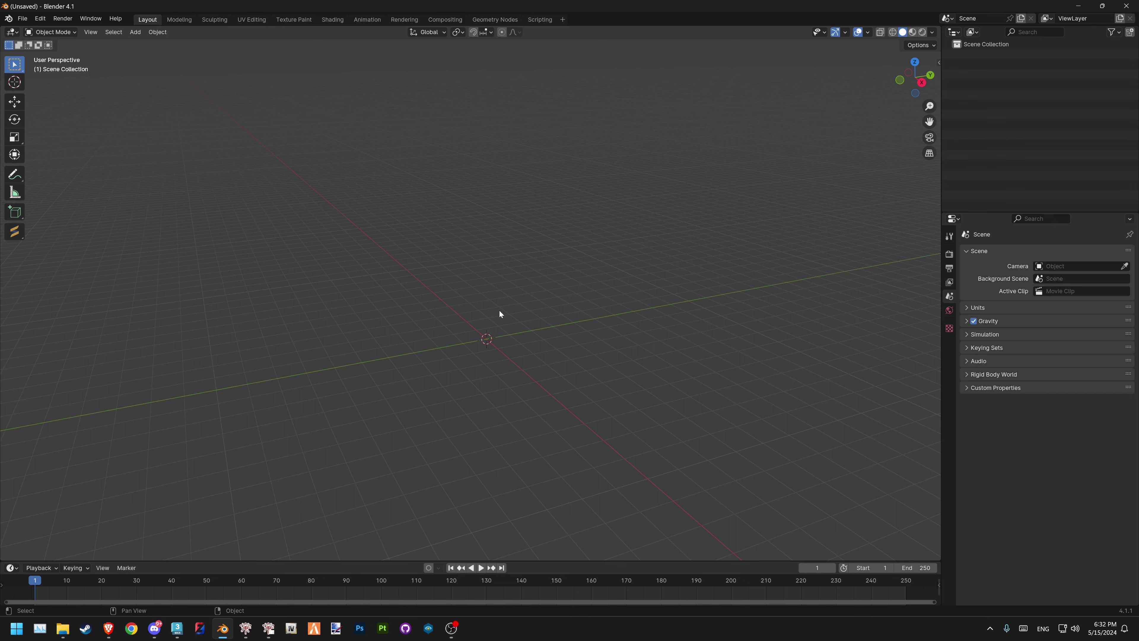
mouse_move(500, 315)
middle_down()
mouse_move(495, 348)
mouse_move(512, 351)
middle_up()
key(shift+q)
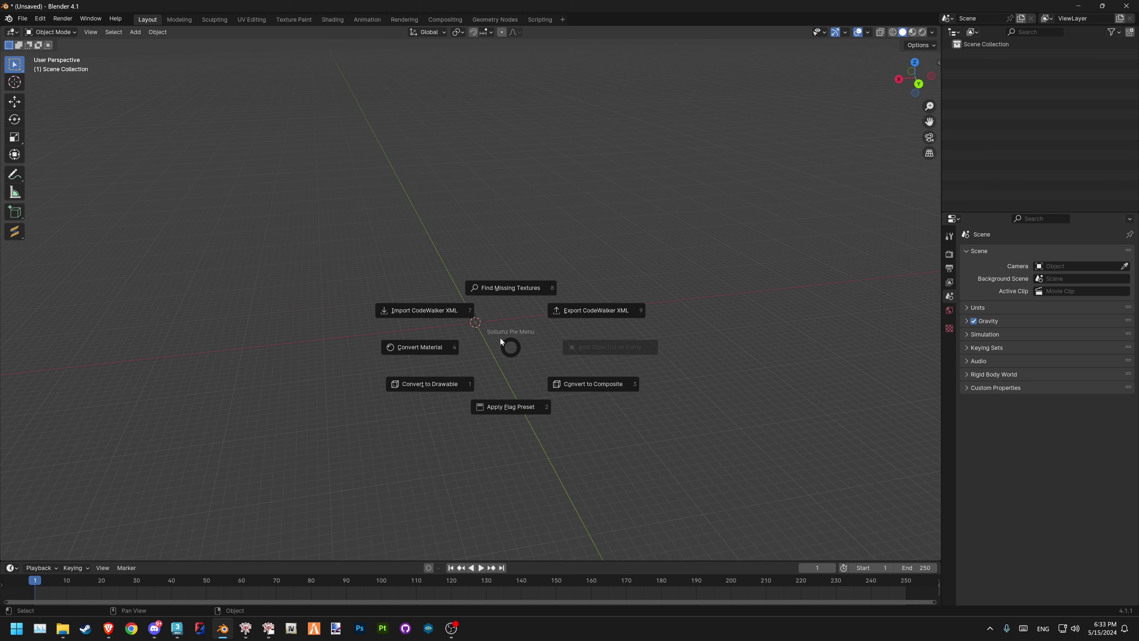
click(431, 310)
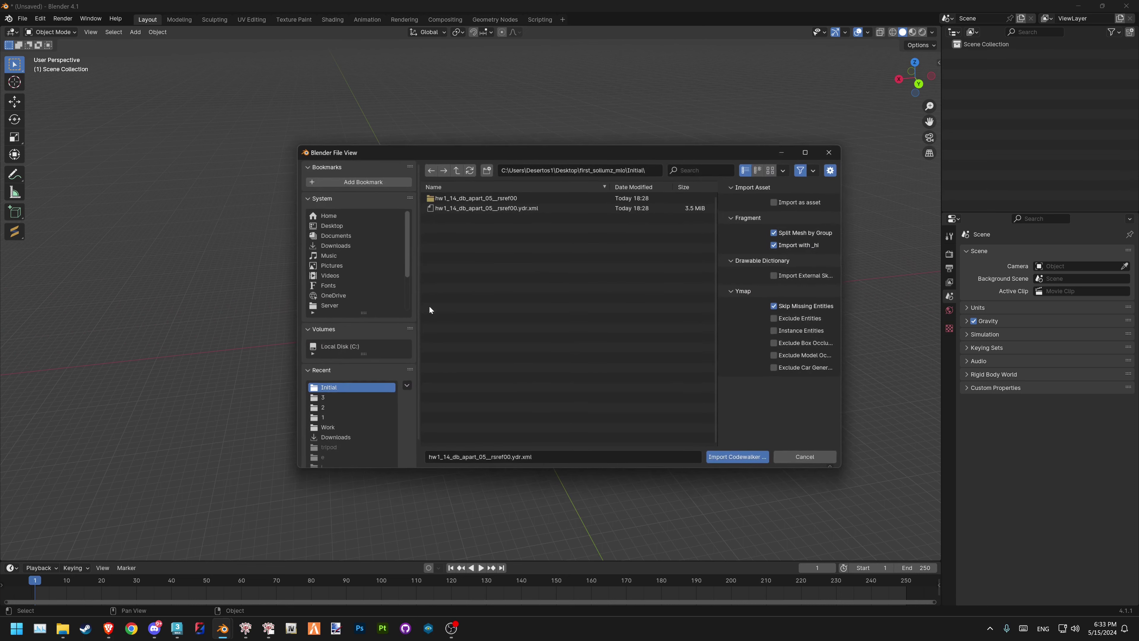
click(533, 211)
click(739, 458)
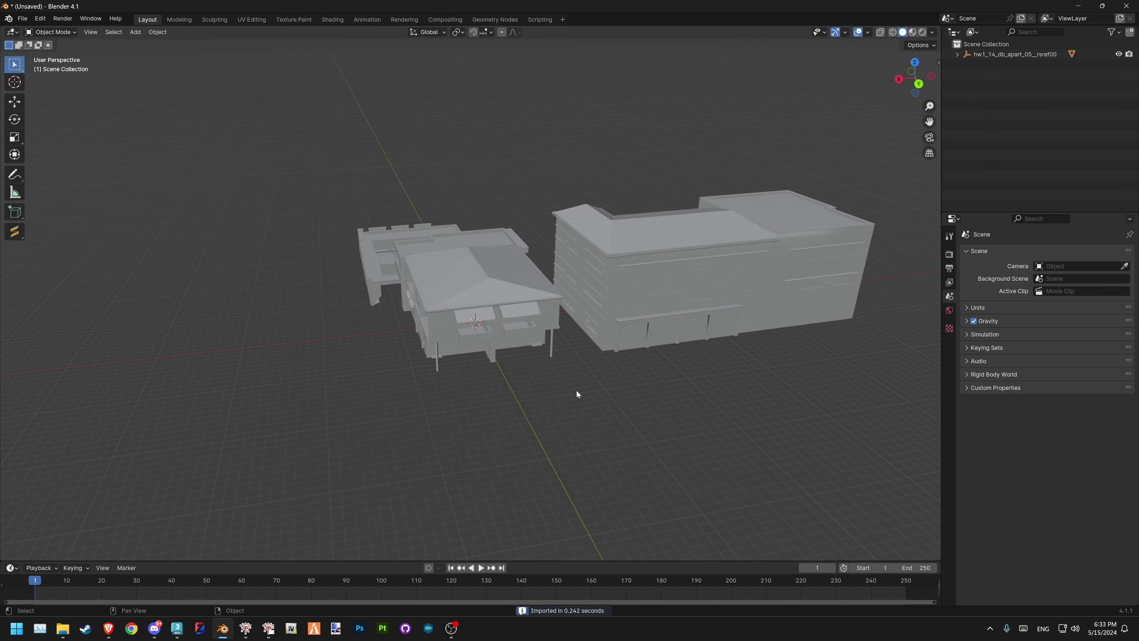
middle_drag(577, 394, 565, 343)
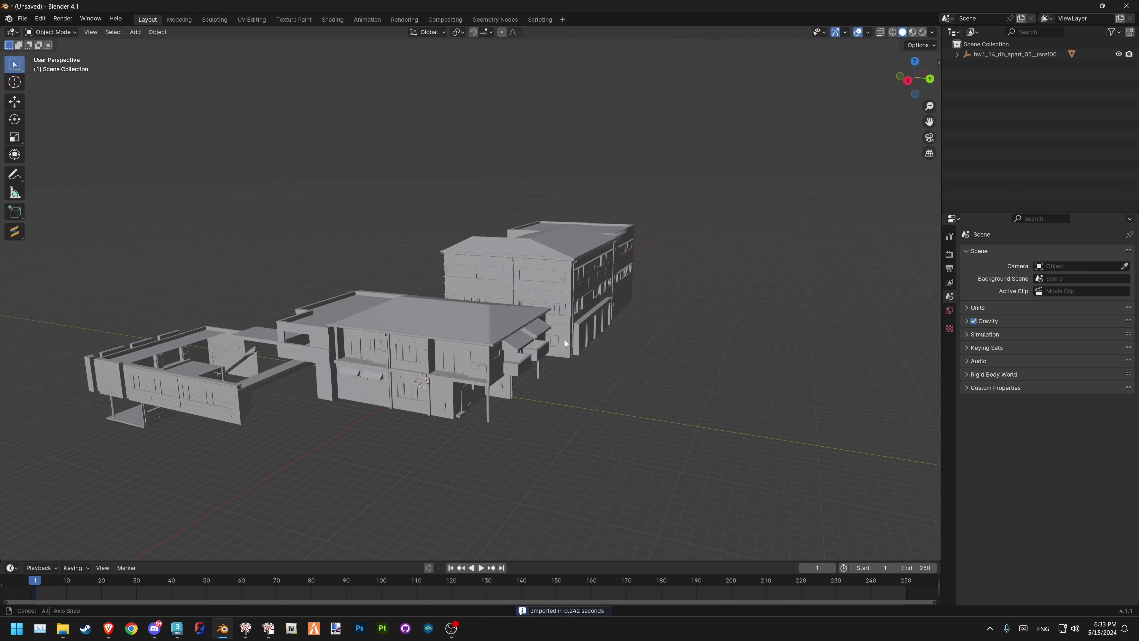
mouse_move(564, 340)
middle_down()
mouse_move(500, 331)
mouse_move(566, 340)
middle_up()
scroll(568, 328, up, 4)
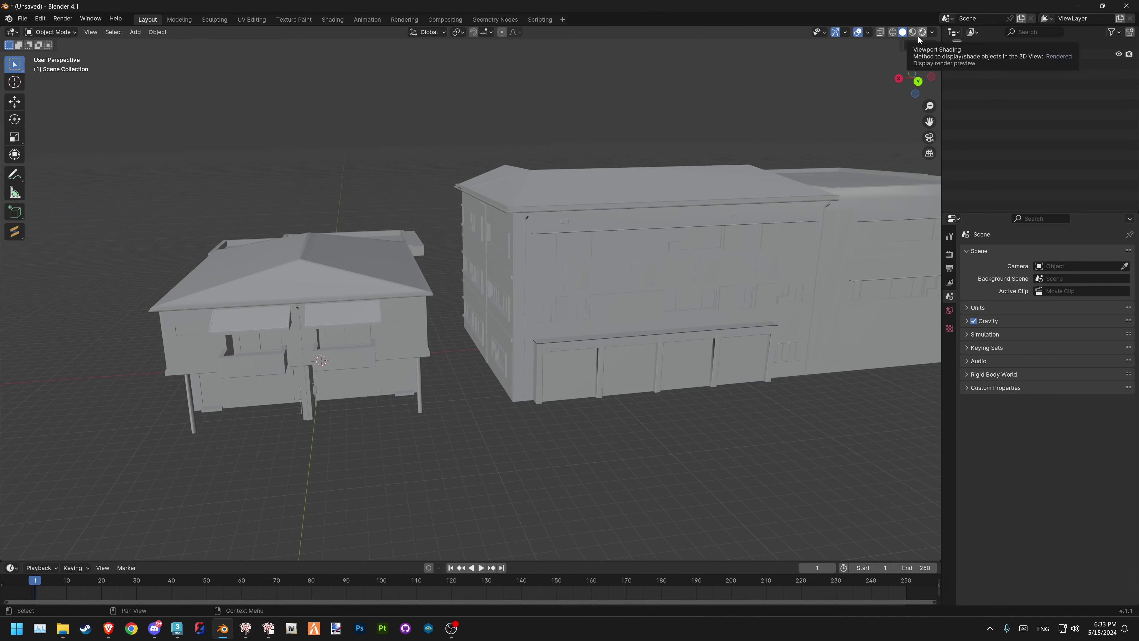
click(912, 34)
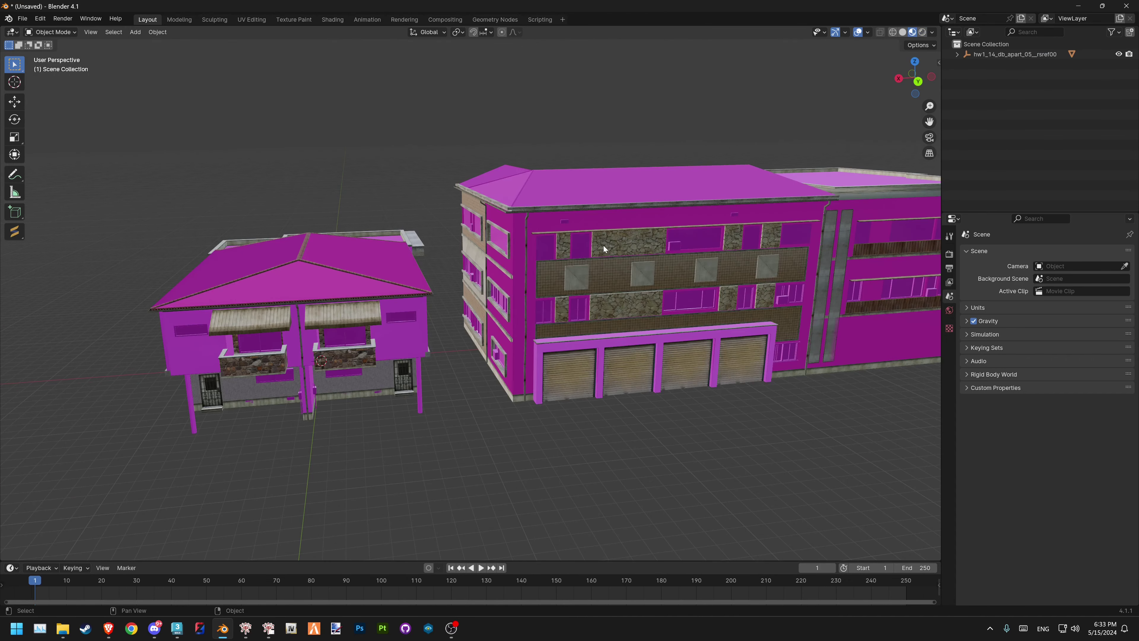
middle_drag(603, 245, 543, 284)
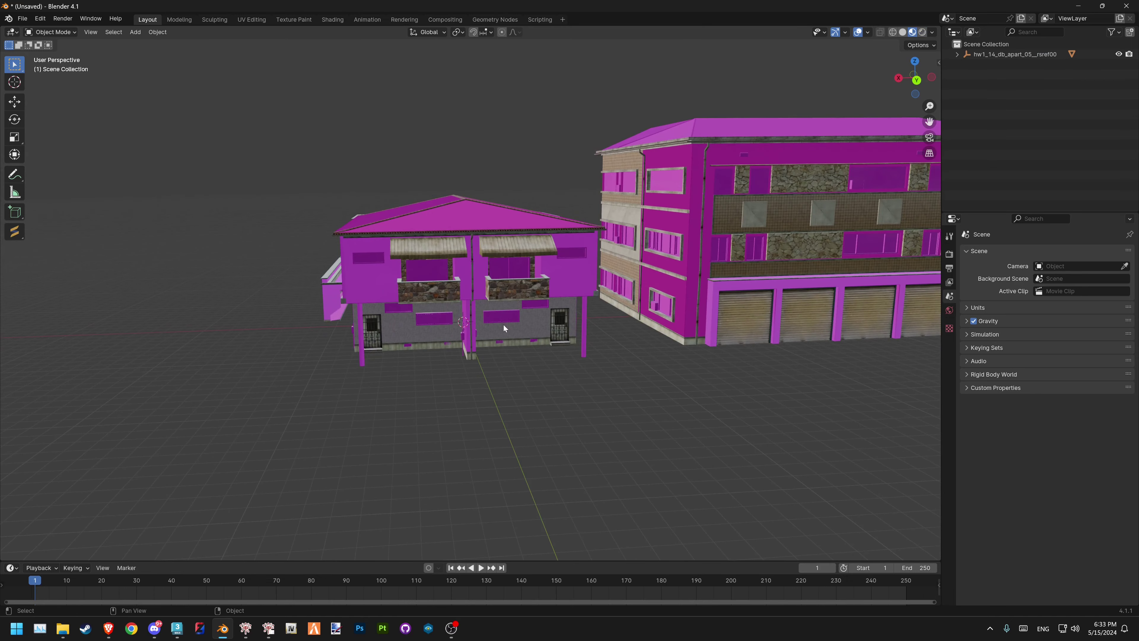
scroll(454, 303, up, 2)
scroll(446, 296, up, 2)
scroll(446, 296, up, 2)
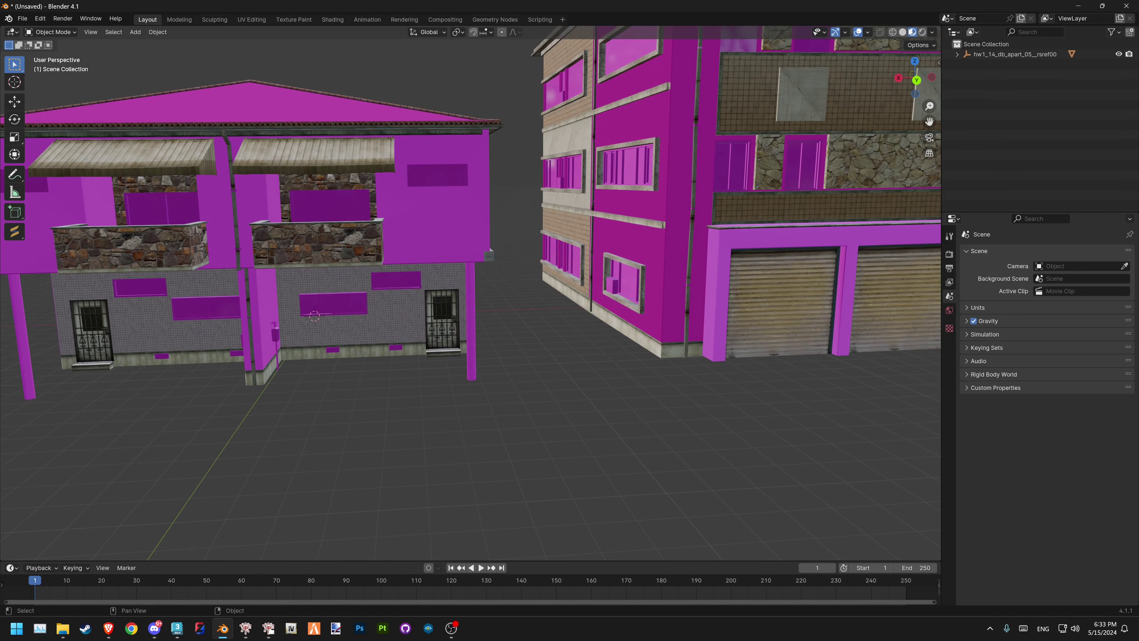
shift+middle_drag(318, 278, 498, 275)
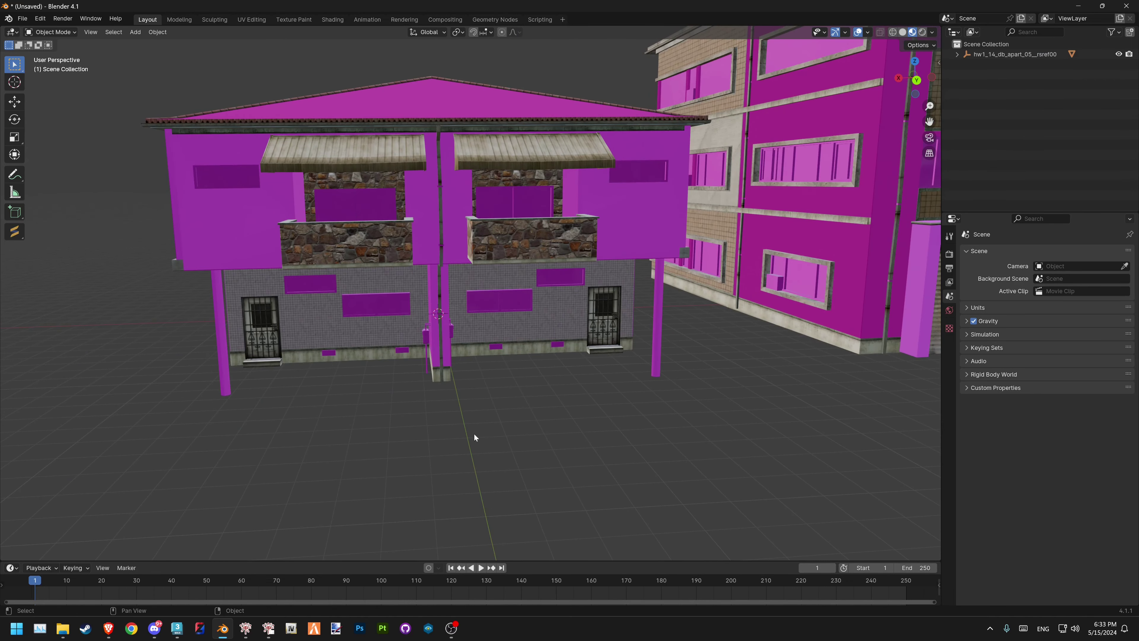
shift+middle_drag(597, 329, 387, 349)
scroll(535, 326, up, 3)
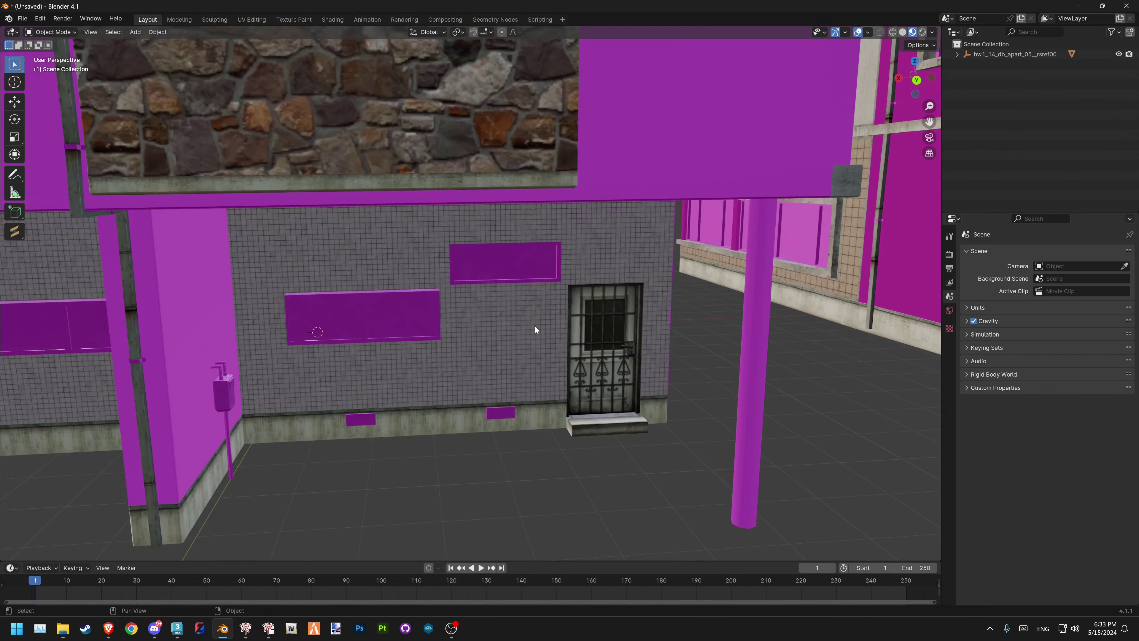
shift+middle_drag(535, 325, 569, 340)
scroll(513, 322, down, 2)
scroll(471, 320, down, 4)
scroll(482, 322, up, 3)
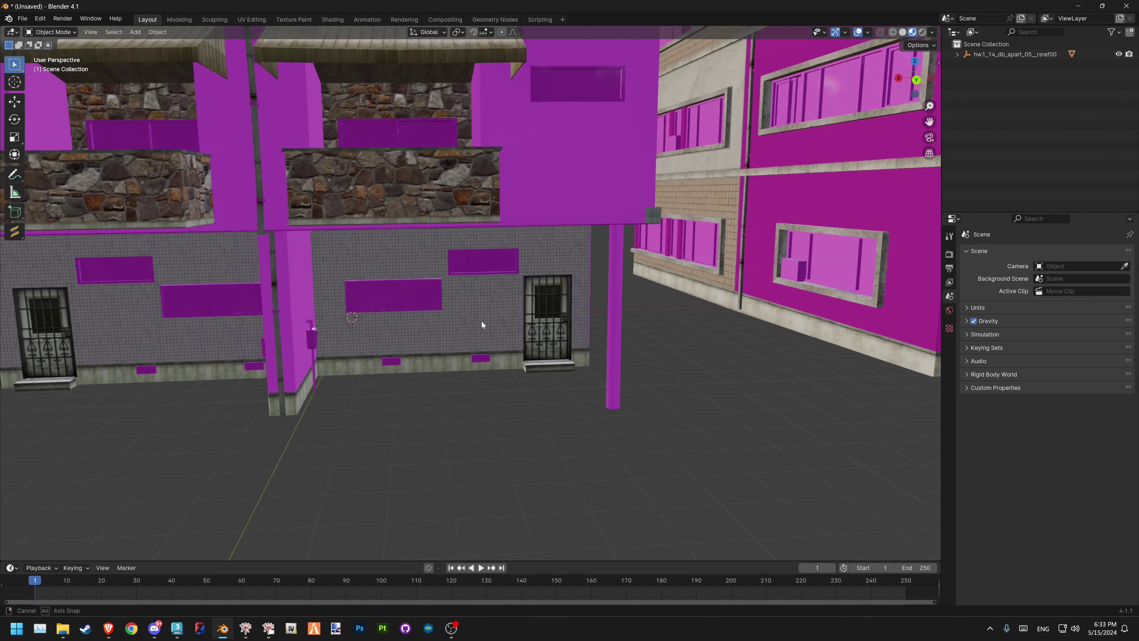
scroll(473, 321, up, 2)
scroll(472, 322, down, 3)
scroll(472, 321, down, 3)
scroll(449, 294, up, 3)
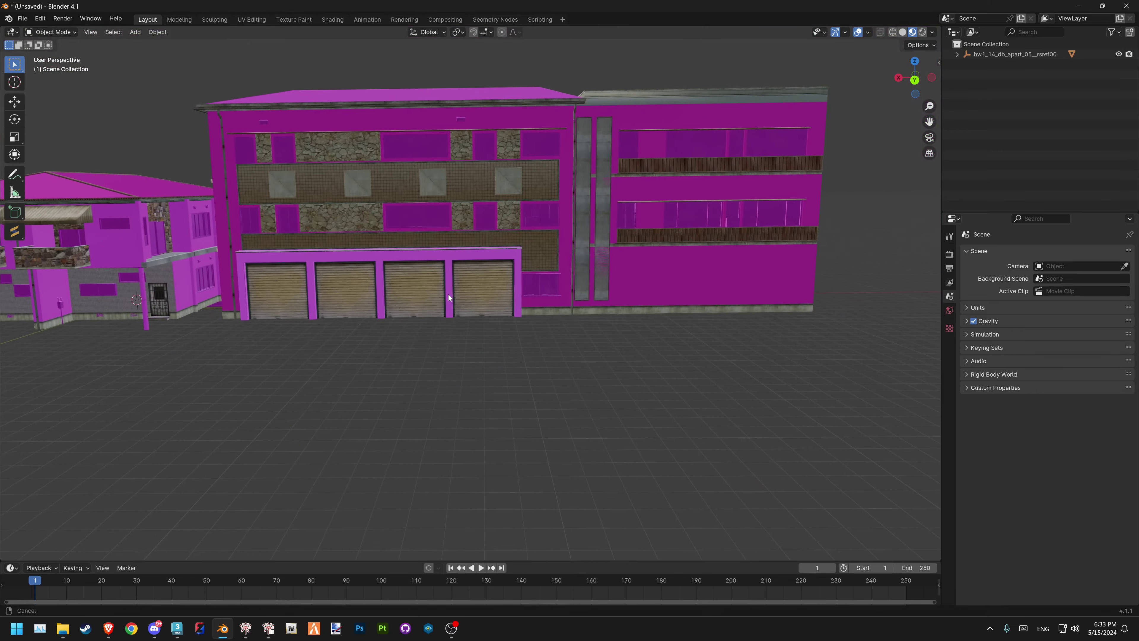
shift+middle_drag(449, 294, 509, 289)
scroll(509, 290, down, 3)
scroll(526, 289, up, 3)
scroll(528, 280, up, 2)
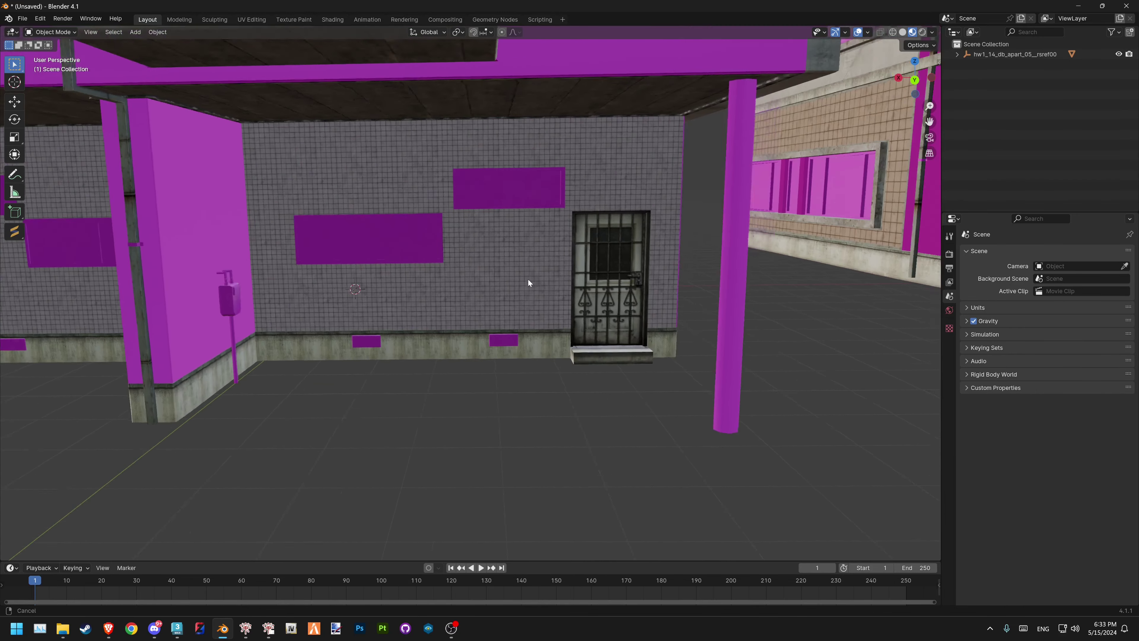
scroll(487, 307, up, 2)
scroll(486, 308, down, 2)
mouse_move(491, 284)
middle_down()
mouse_move(457, 391)
mouse_move(507, 281)
middle_up()
scroll(501, 314, down, 3)
scroll(501, 310, up, 1)
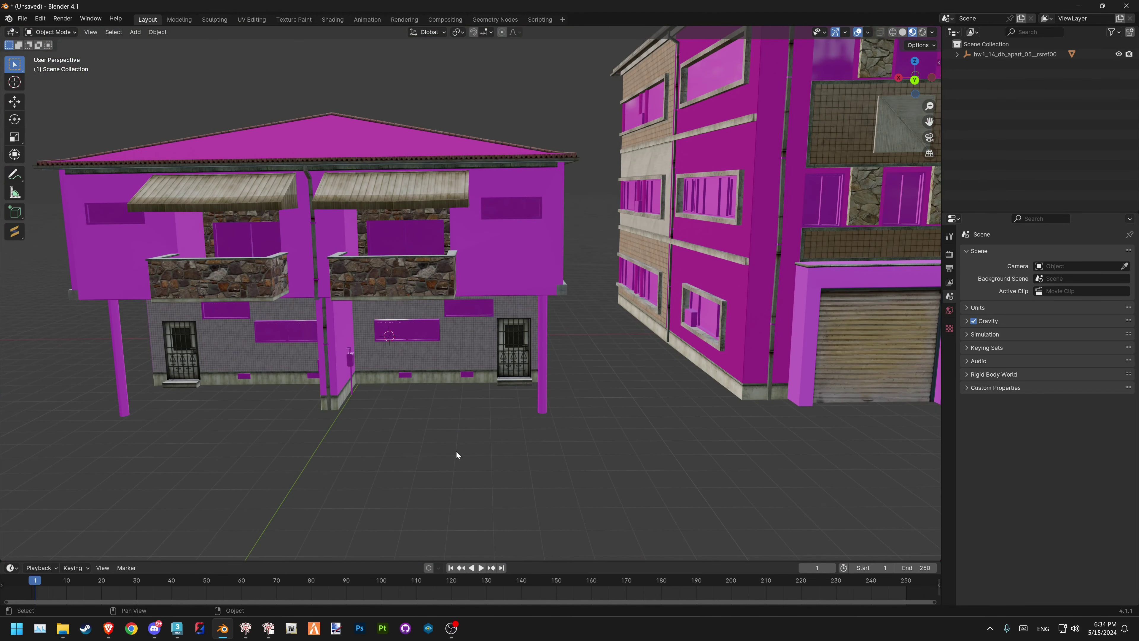
key(ctrl+s)
Relink the buildings' missing textures with Find Missing Files, pointing it at the Initial folder
click(458, 310)
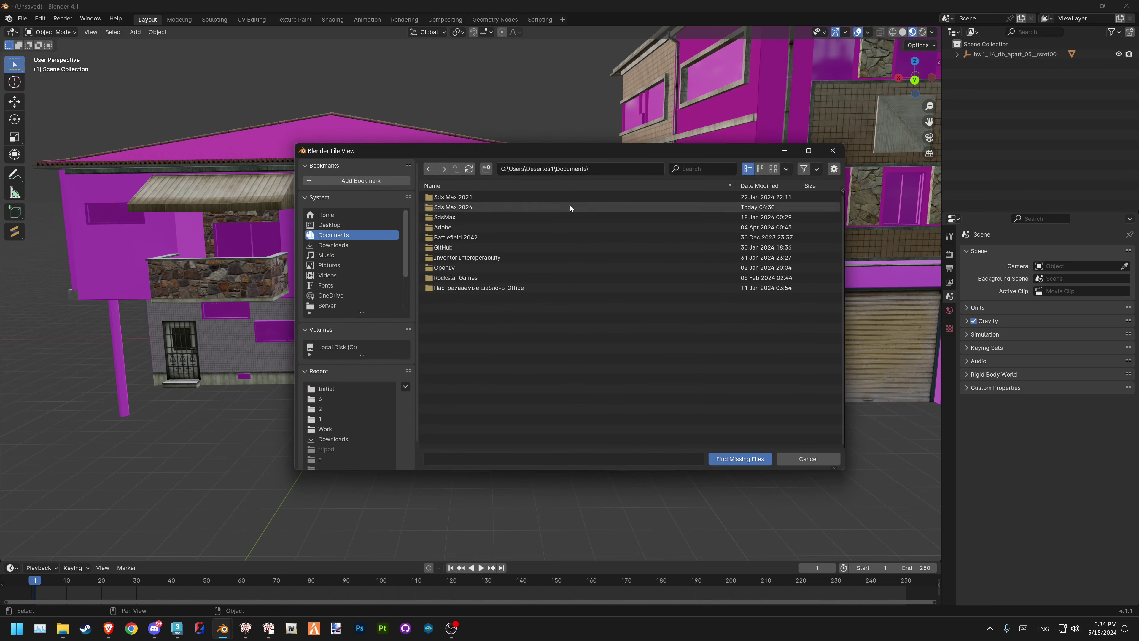
click(578, 168)
text(C:\Users\Desertos1\Desktop\first_sollumz_mlo\Initial)
key(Return)
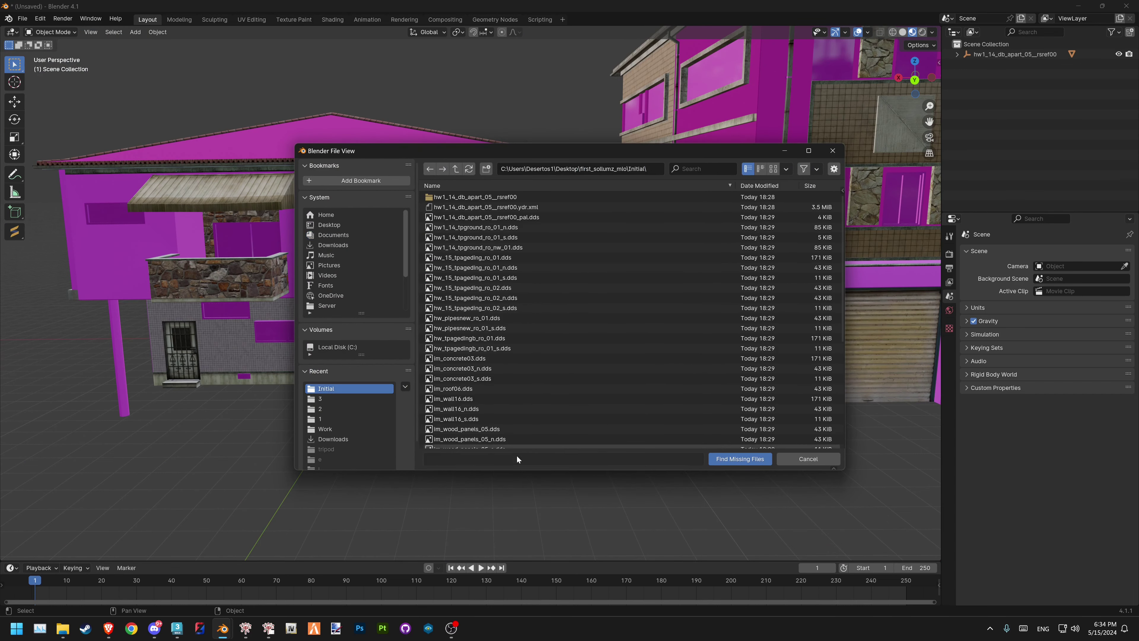
click(726, 461)
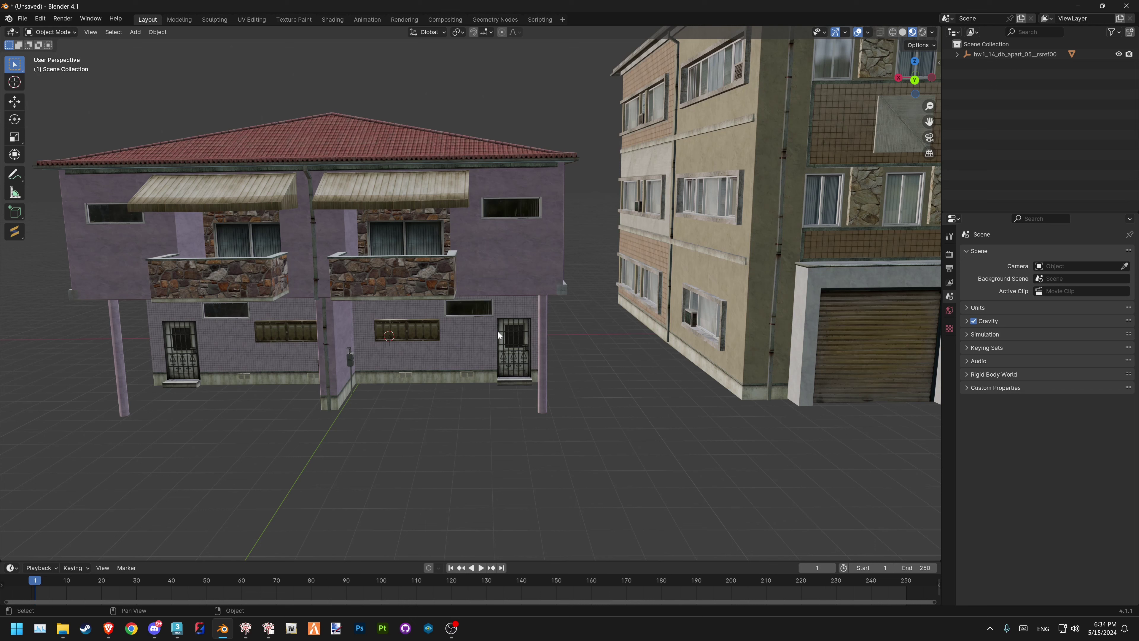
Turn on the Wireframe viewport overlay and add it to Quick Favorites
click(868, 32)
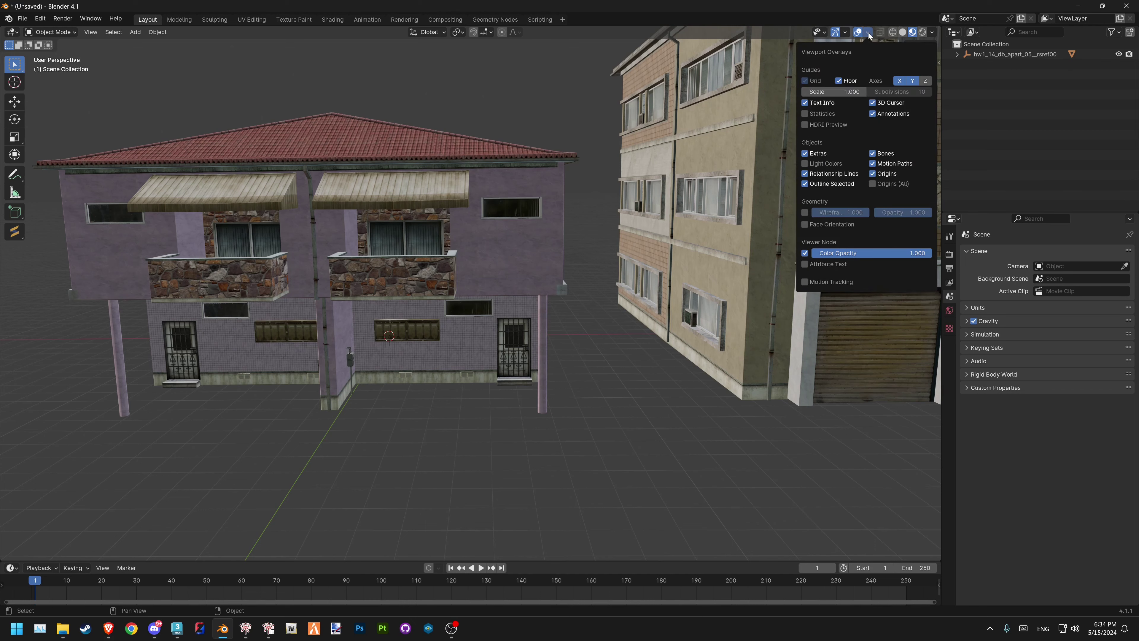
click(806, 212)
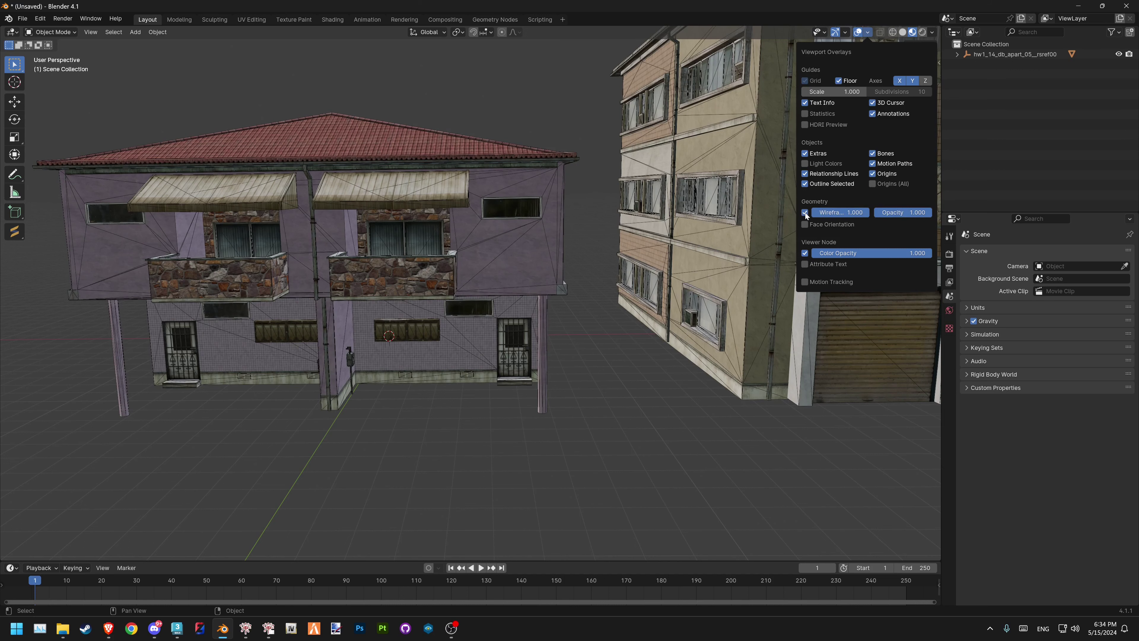
right_click(806, 214)
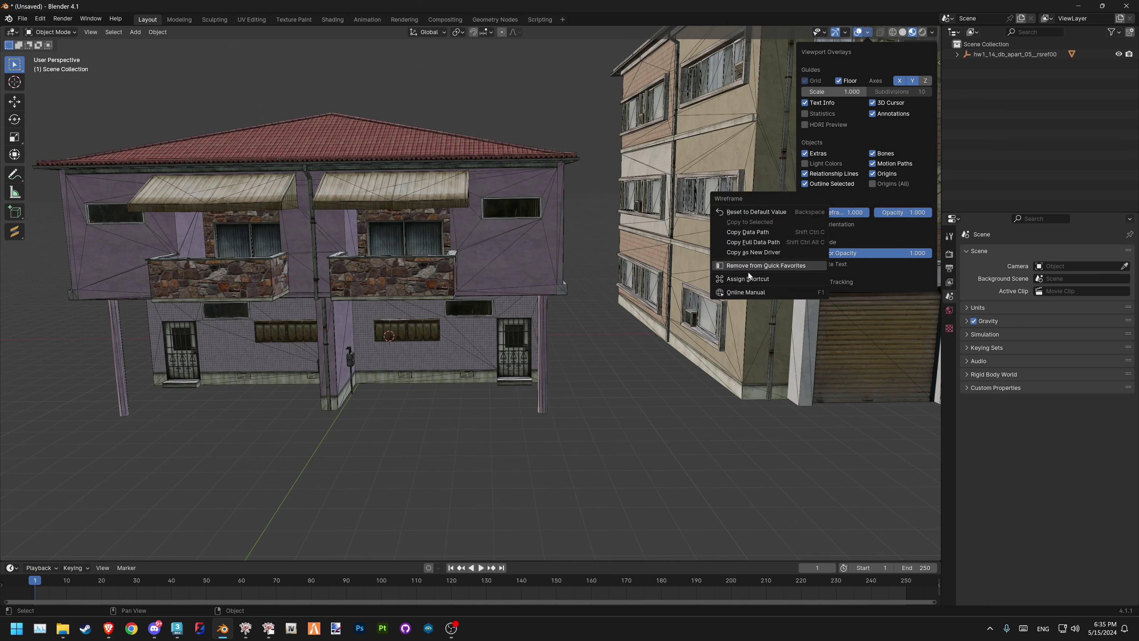
click(763, 267)
Toggle the wireframe overlay off and back on from the Quick Favorites menu
key(q)
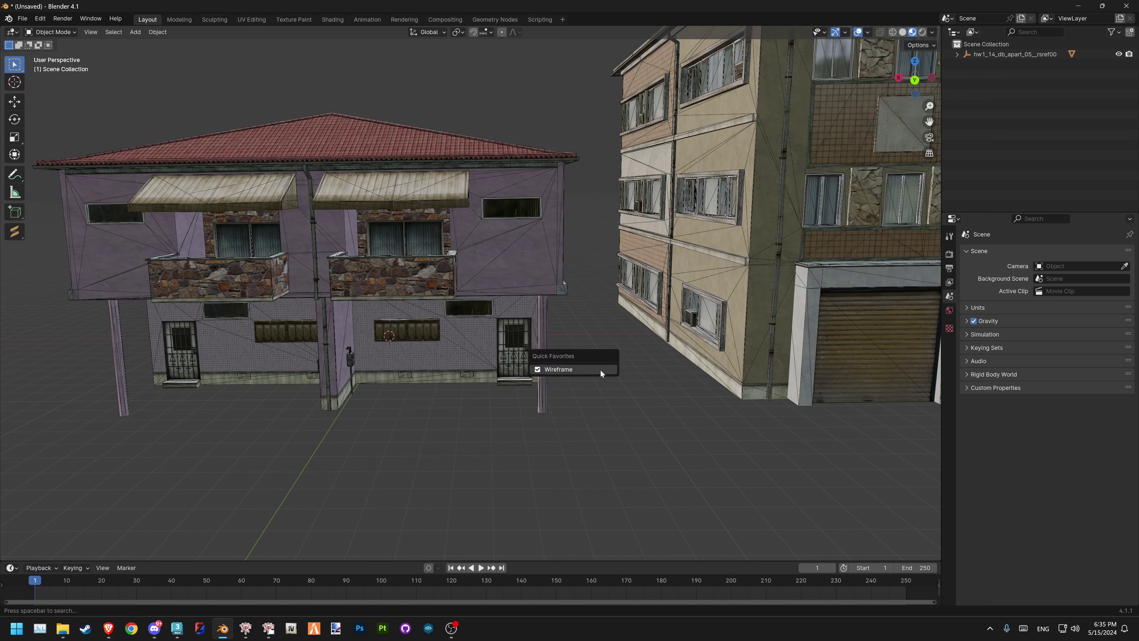
click(589, 372)
key(q)
key(q)
click(587, 370)
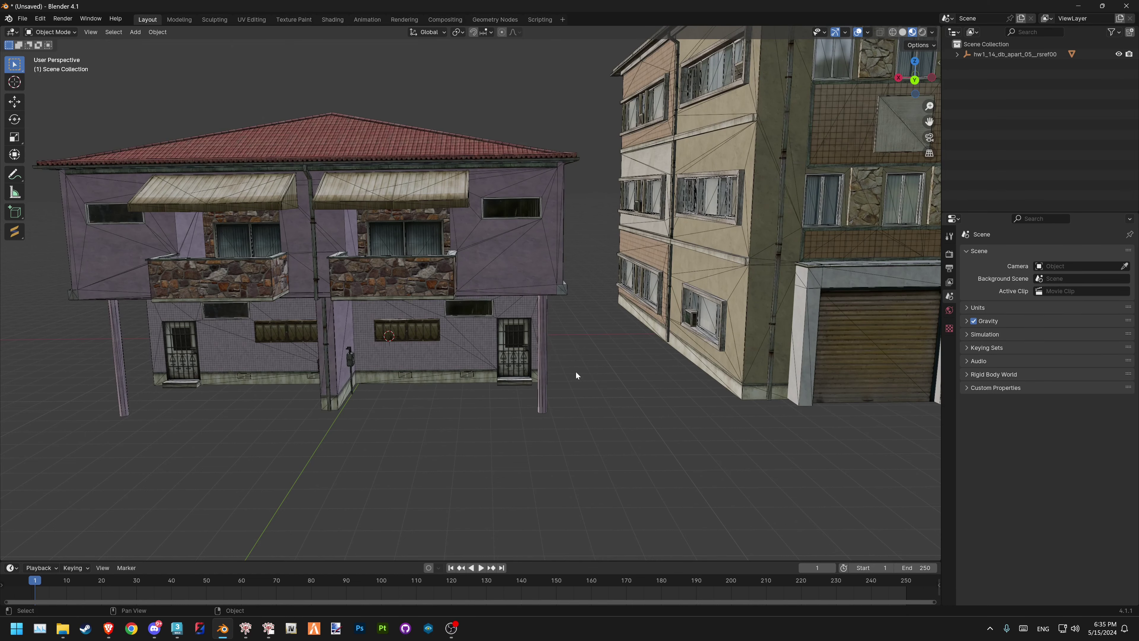
scroll(518, 366, up, 5)
scroll(516, 346, up, 2)
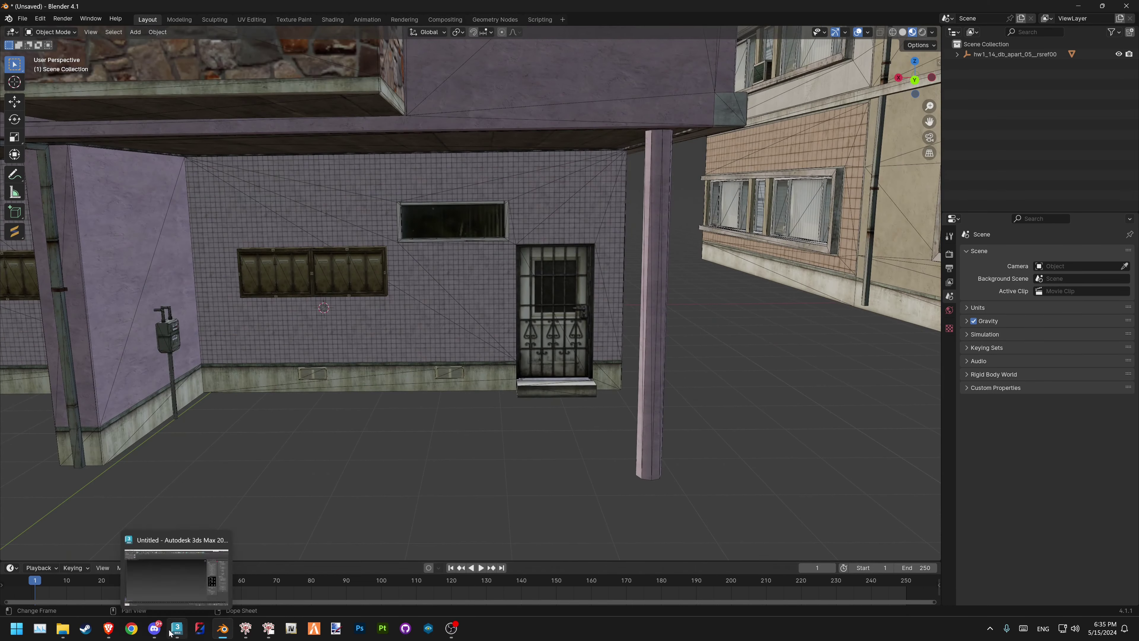
In 3ds Max, create a Standard Primitives box at the grid centre with a set height
click(177, 628)
click(932, 182)
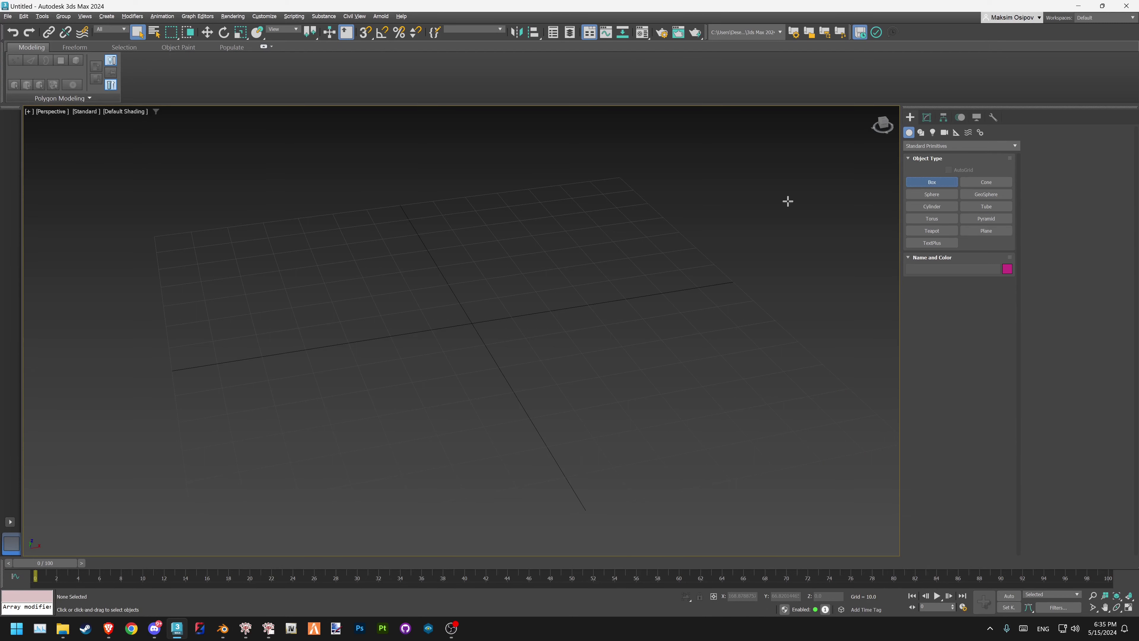
drag(521, 267, 419, 377)
click(395, 332)
right_click(345, 314)
Toggle the 3ds Max viewport shading with F4/F3, then return to Blender's building view
key(F4)
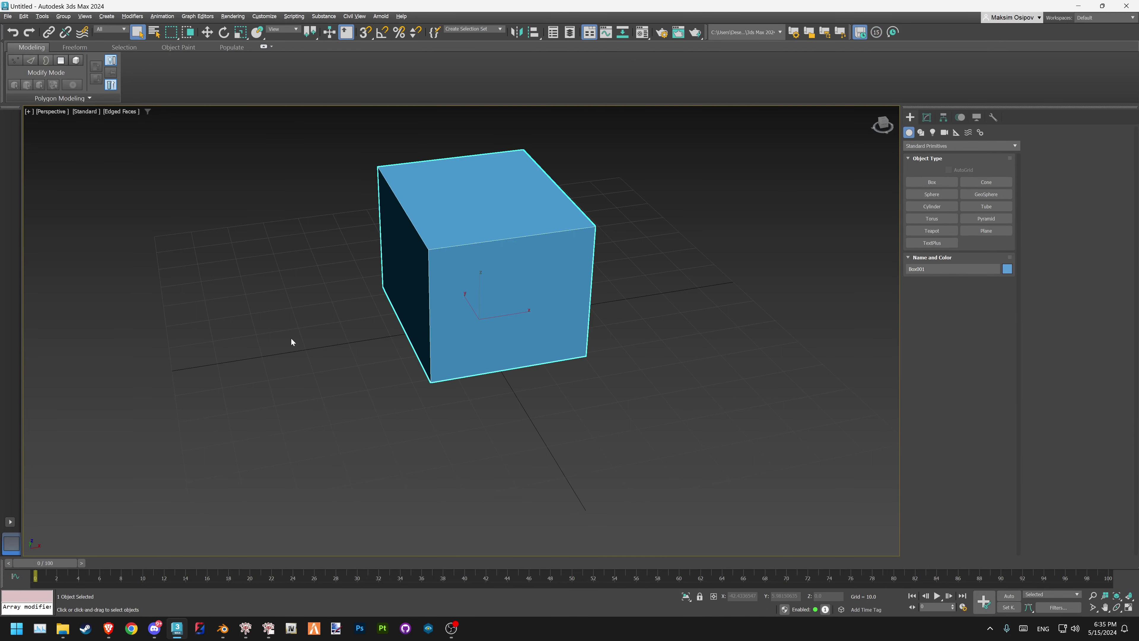
key(F3)
key(F3)
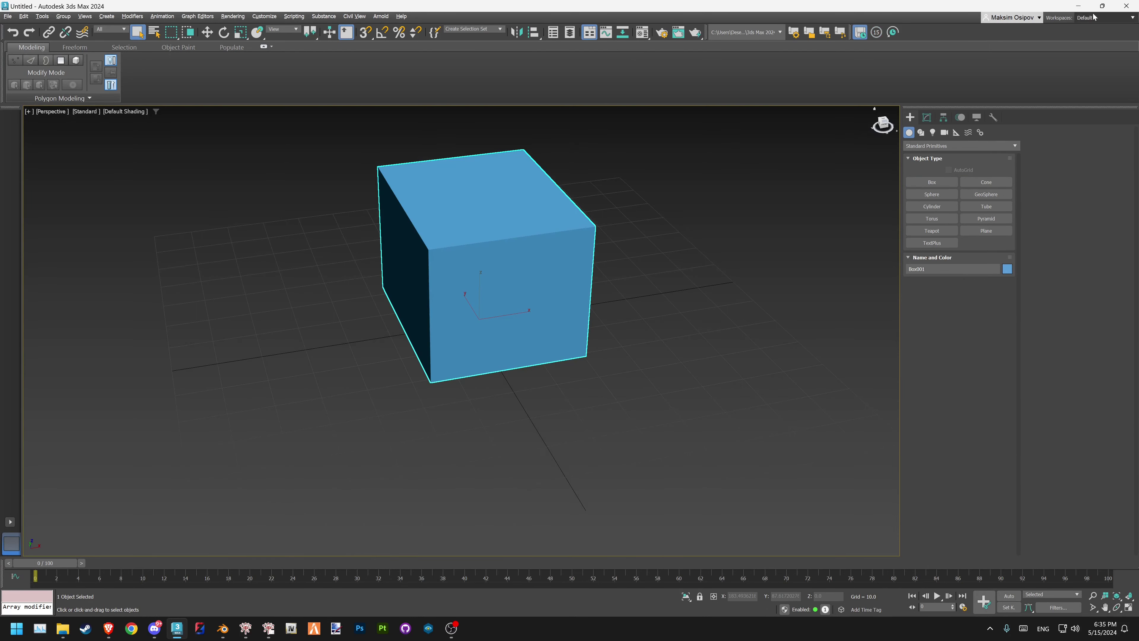
key(alt+Tab)
shift+middle_drag(549, 319, 409, 265)
Select the hw1_14_db_apart_05__rsref00.model building mesh and enter Edit Mode
scroll(413, 315, down, 3)
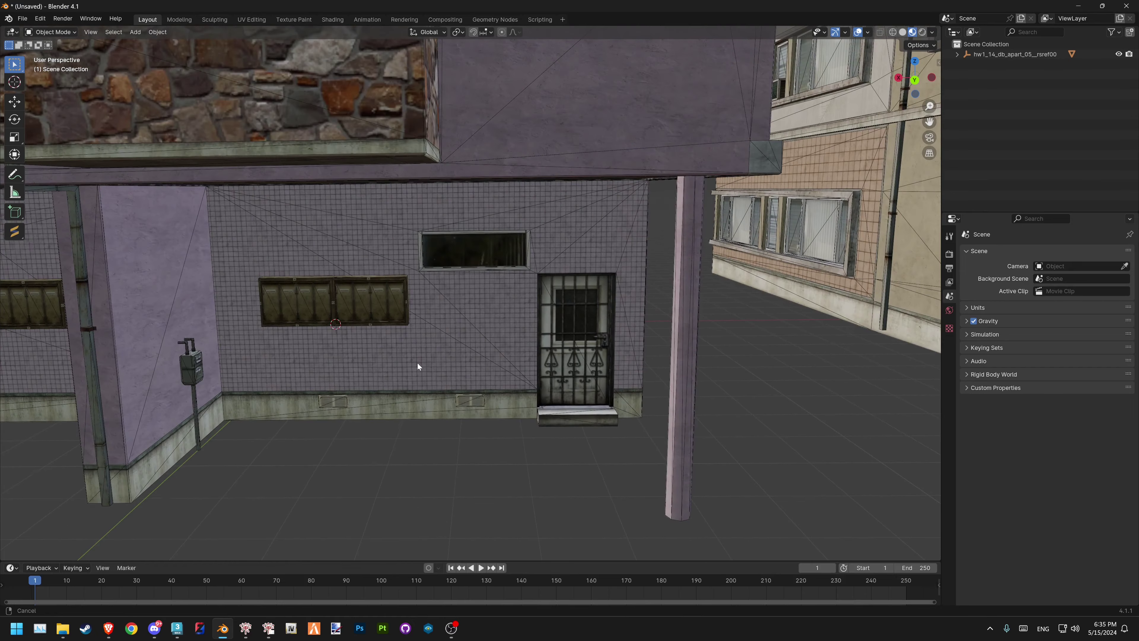
scroll(538, 324, up, 3)
scroll(521, 323, up, 4)
scroll(526, 328, down, 4)
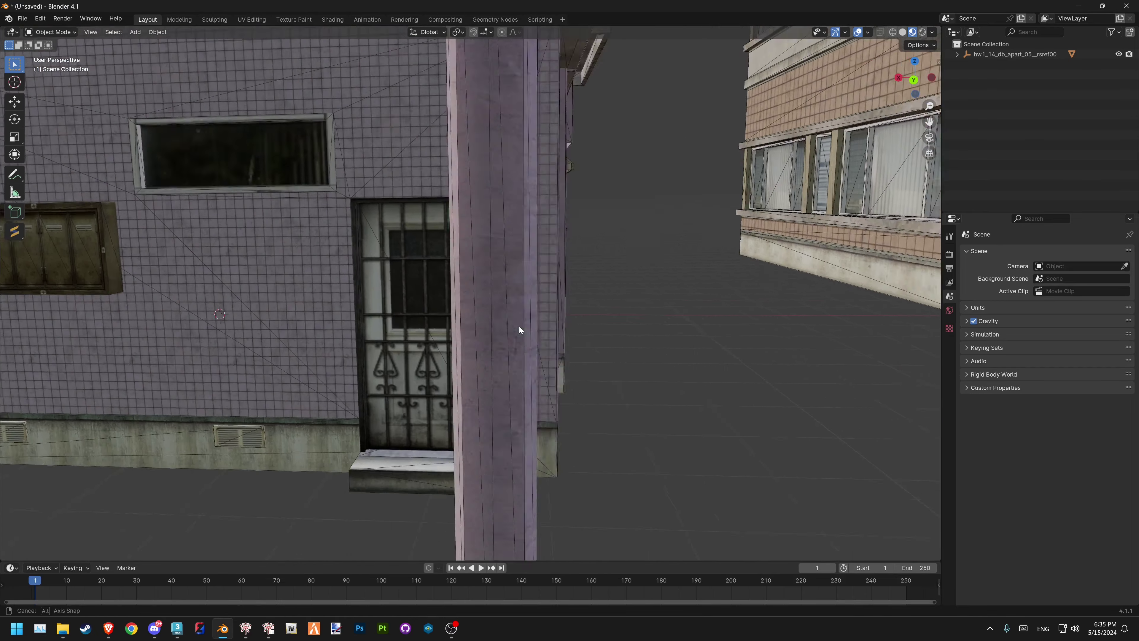
scroll(516, 323, up, 2)
scroll(525, 325, up, 1)
click(515, 275)
scroll(496, 272, down, 1)
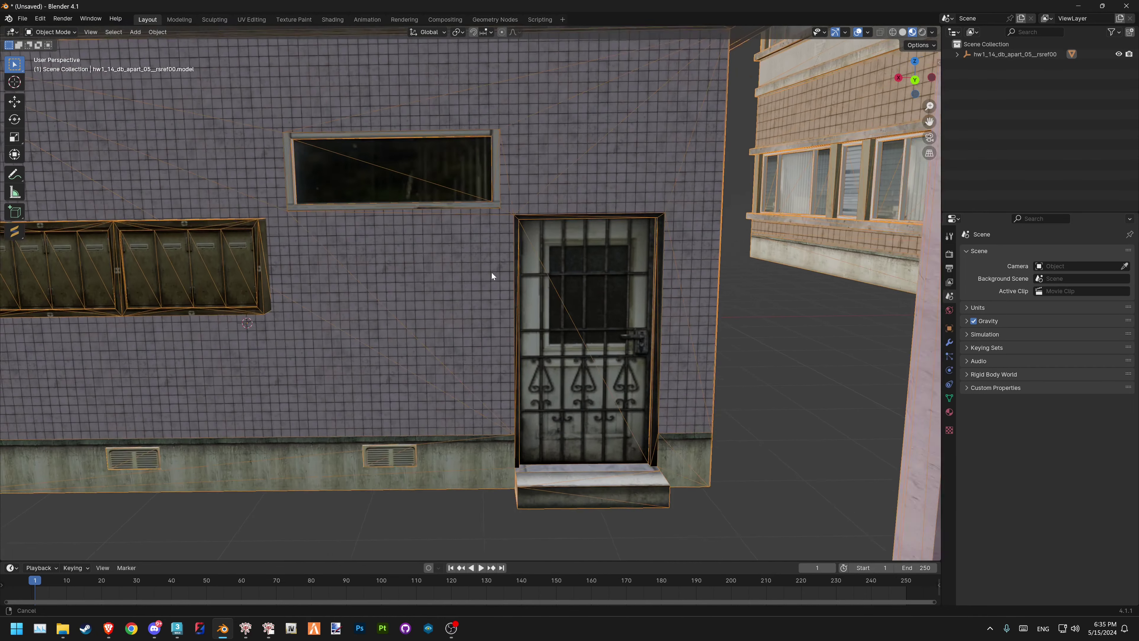
scroll(460, 308, down, 1)
scroll(478, 288, up, 1)
scroll(473, 292, up, 1)
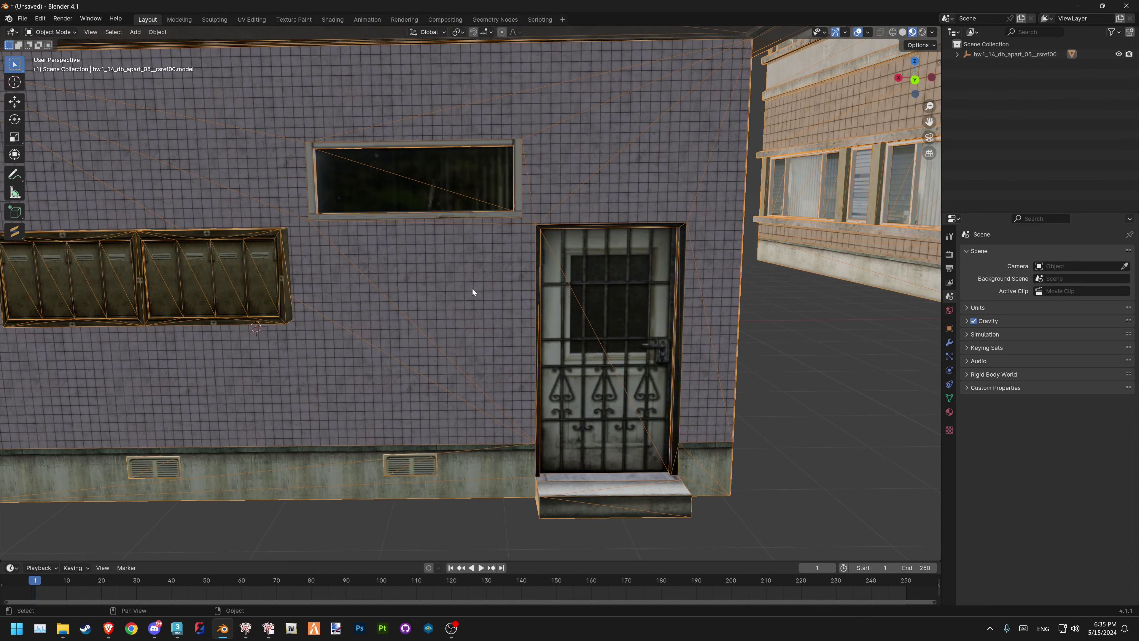
key(Tab)
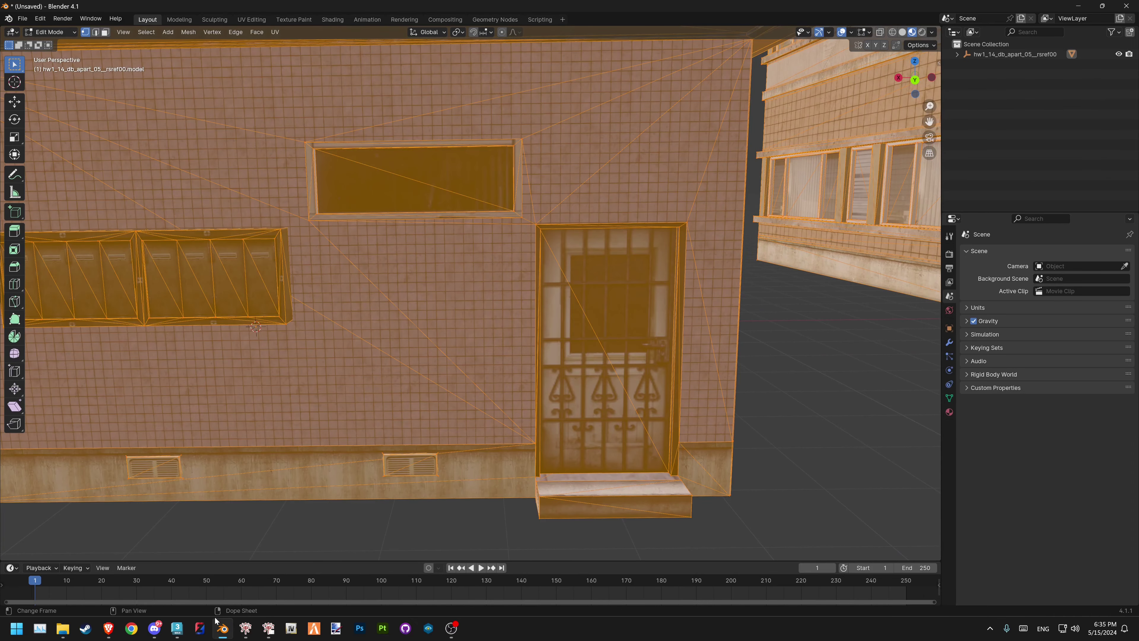
Convert the 3ds Max box to an Editable Poly
click(182, 633)
click(927, 117)
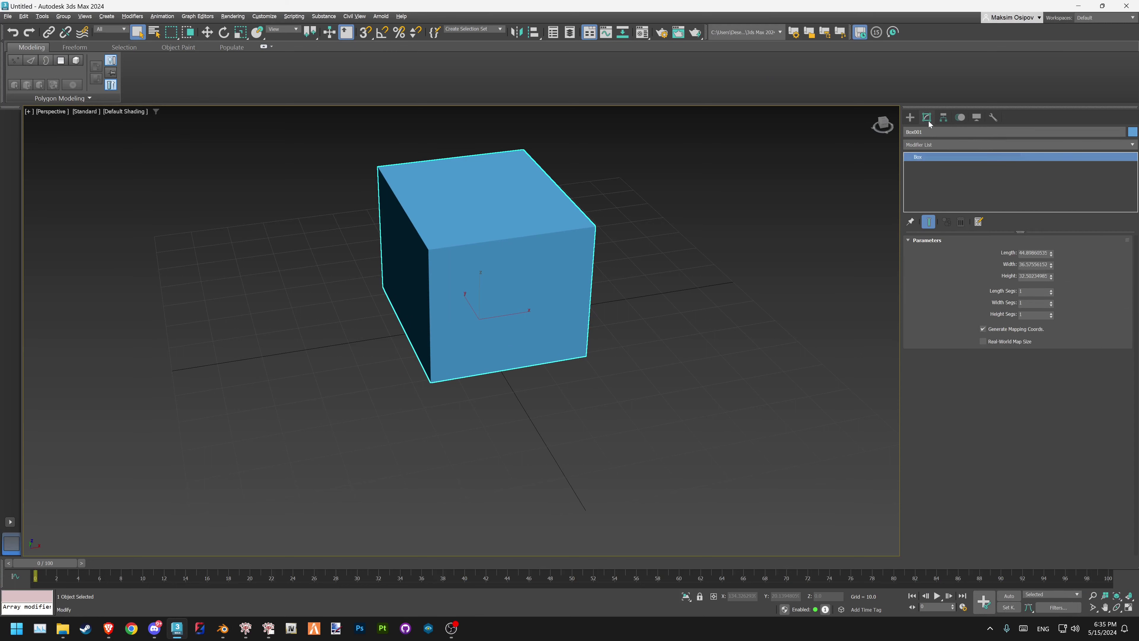
right_click(945, 168)
click(980, 245)
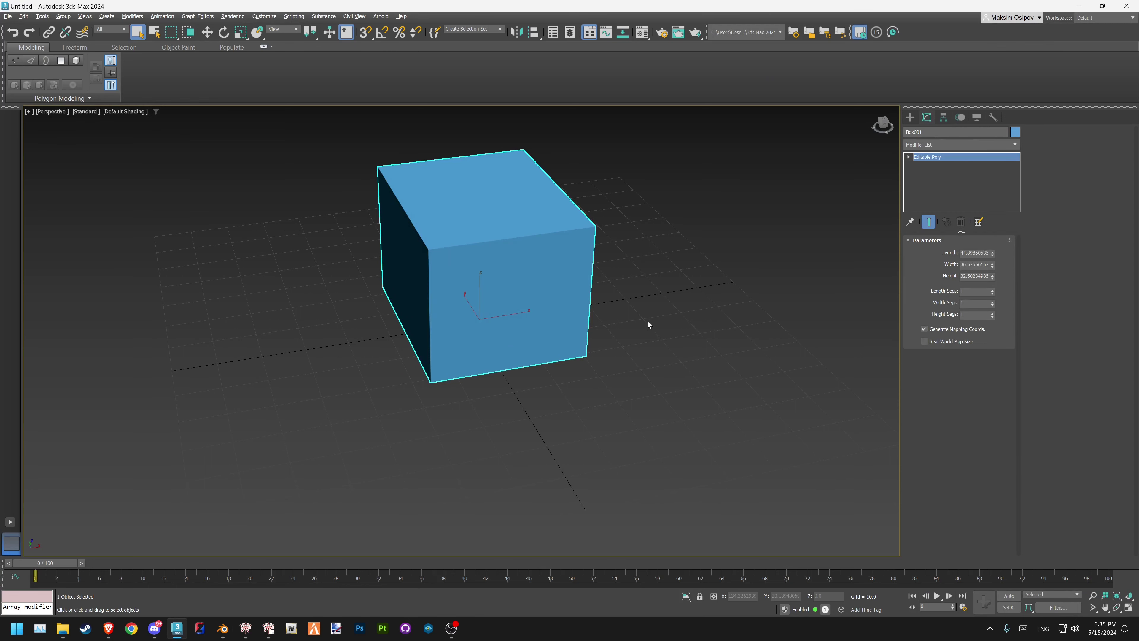
Delete the box's top and front faces in Polygon mode
key(4)
click(457, 223)
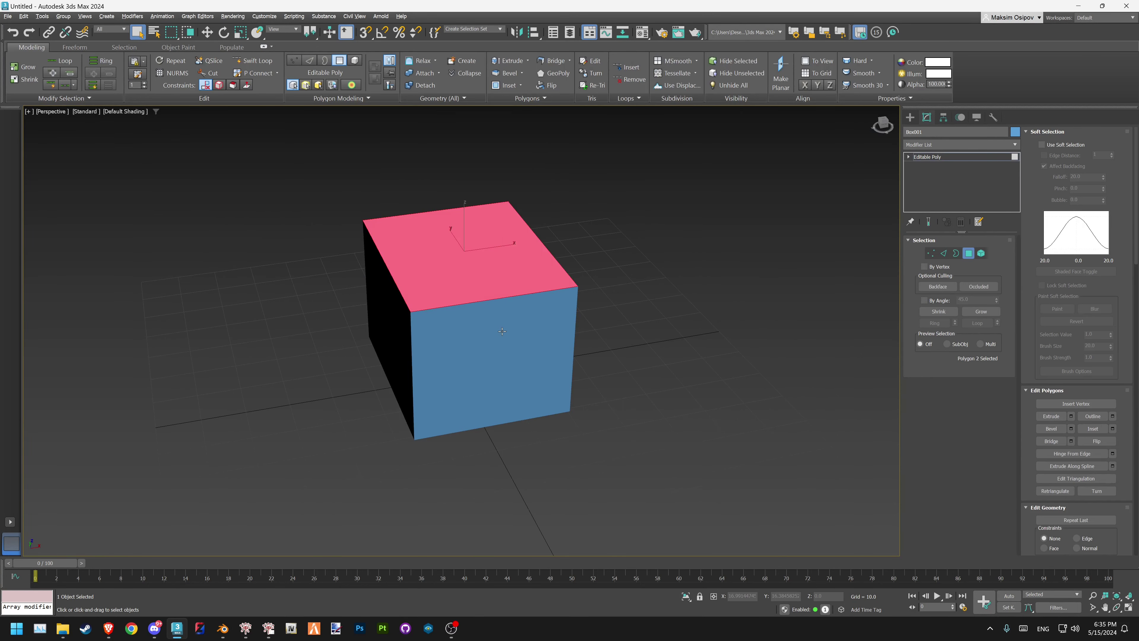
key(Delete)
click(509, 358)
key(Delete)
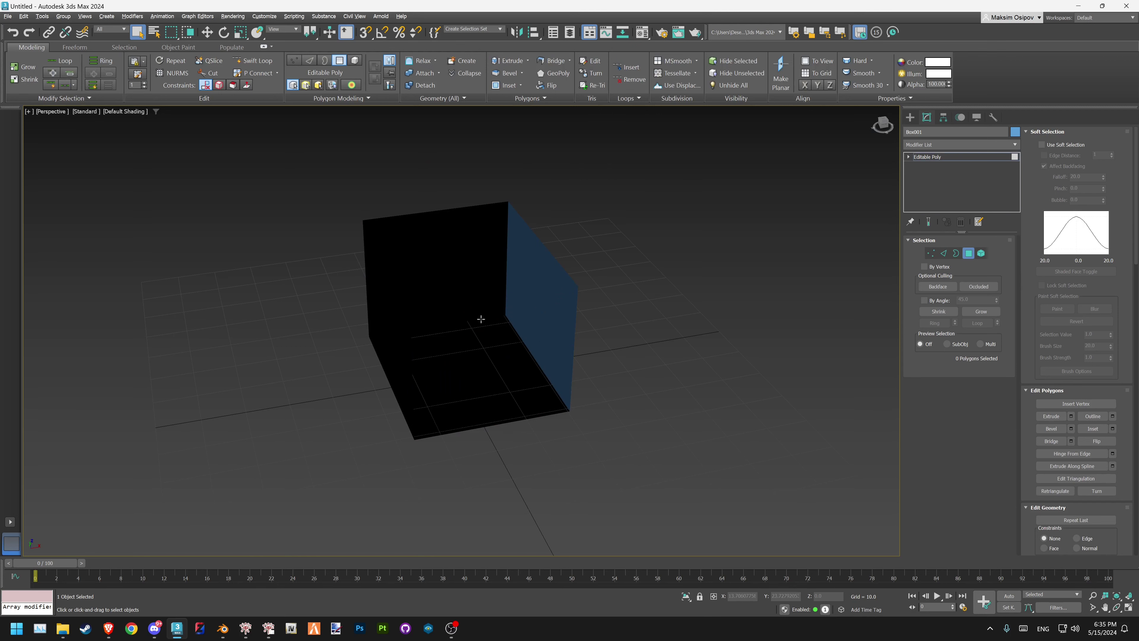
In Vertex mode, move one corner vertex of the box outward along X
key(1)
key(w)
click(411, 312)
key(F3)
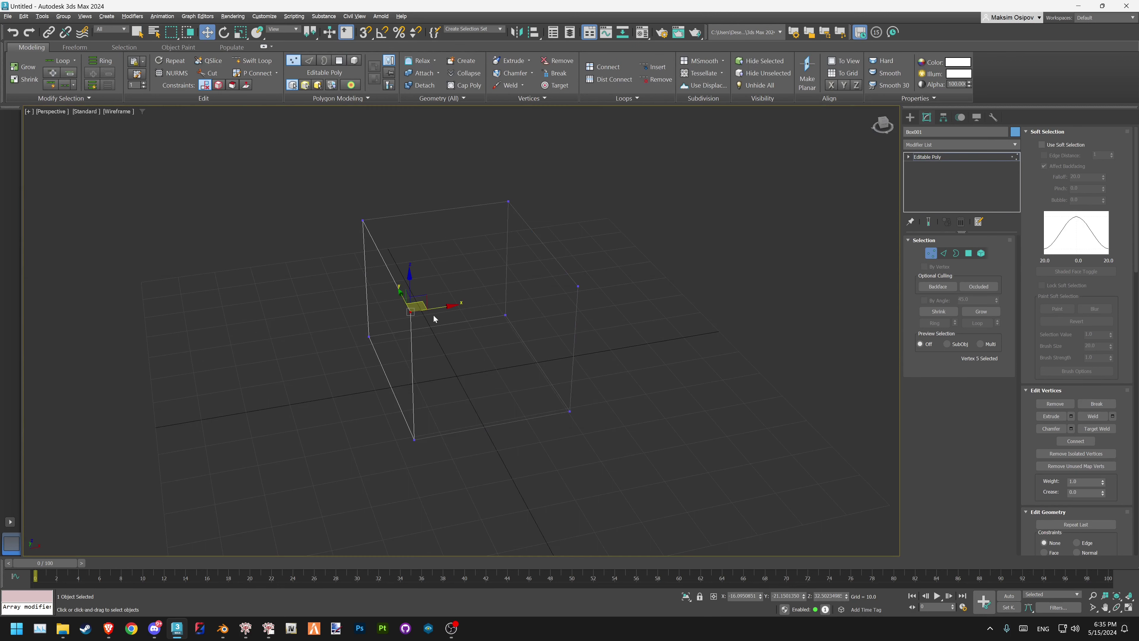
drag(434, 319, 351, 323)
key(F3)
alt+middle_drag(351, 323, 481, 319)
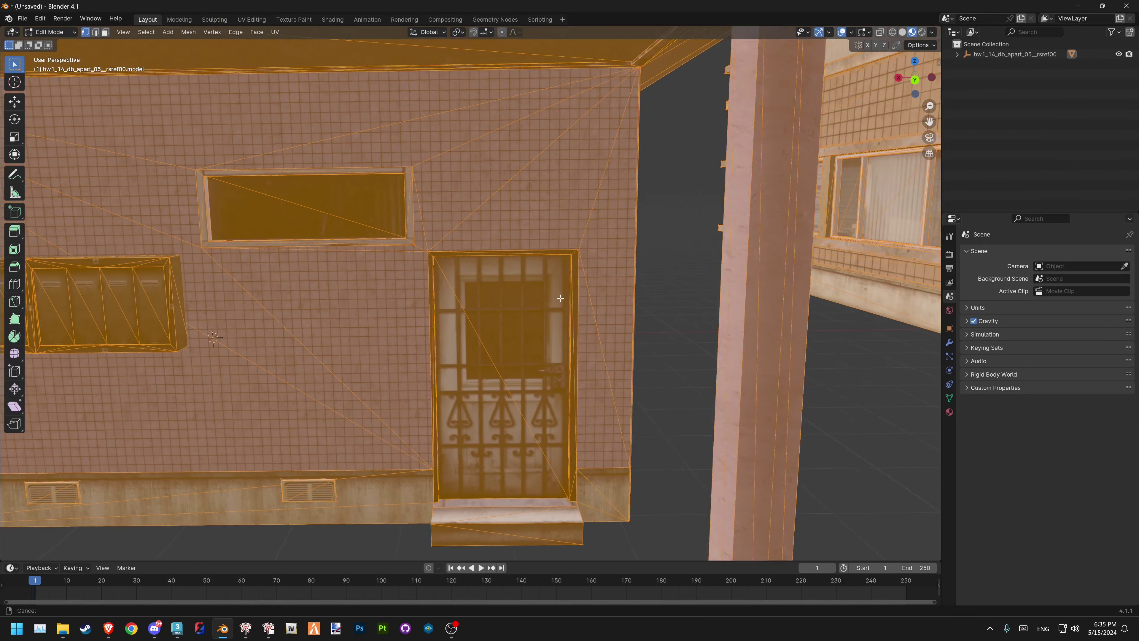
Deselect all and select the door's two triangle faces in face select mode
shift+middle_drag(560, 298, 492, 275)
key(alt+a)
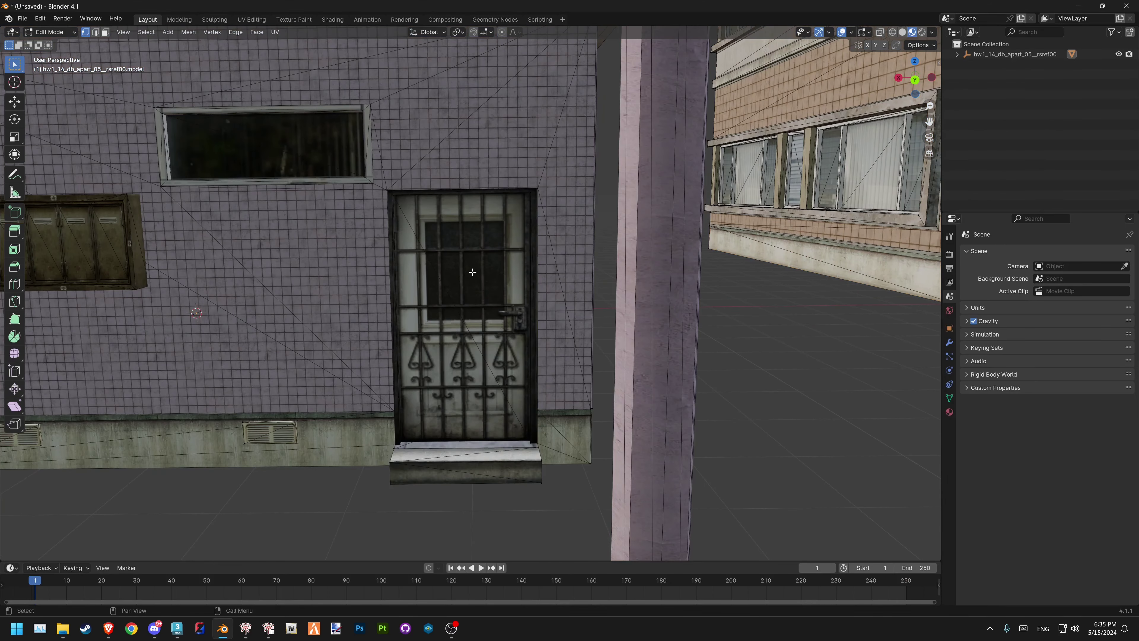
key(3)
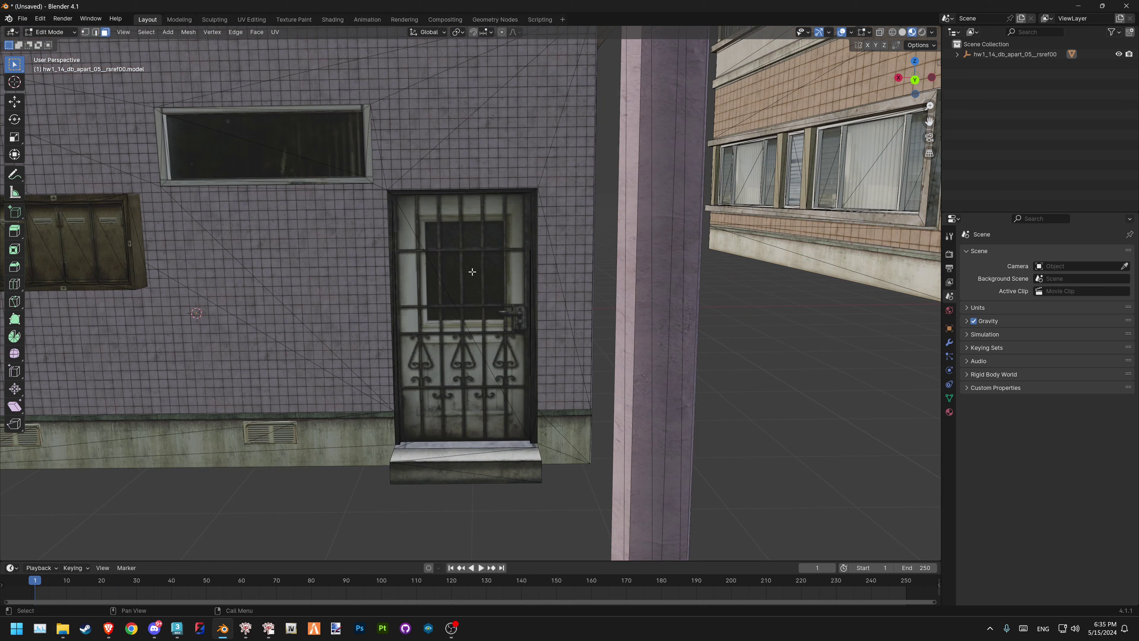
click(472, 271)
shift+click(430, 368)
shift+middle_drag(431, 367, 504, 340)
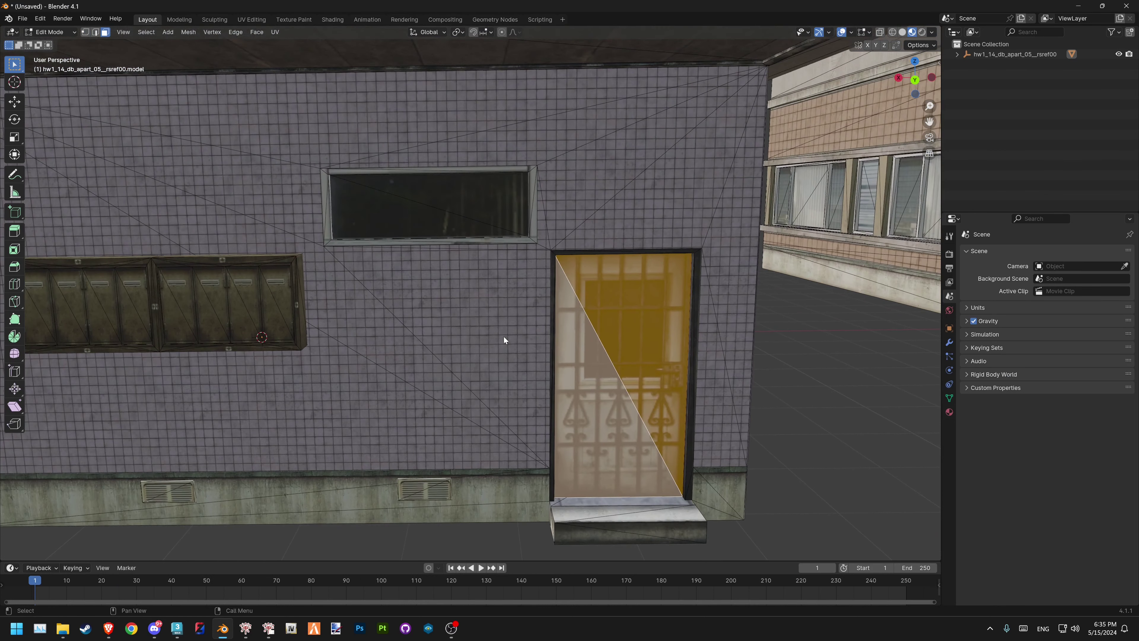
click(587, 346)
key(ctrl+z)
shift+middle_drag(583, 378, 473, 340)
Delete the door faces with X > Faces to open the doorway
key(x)
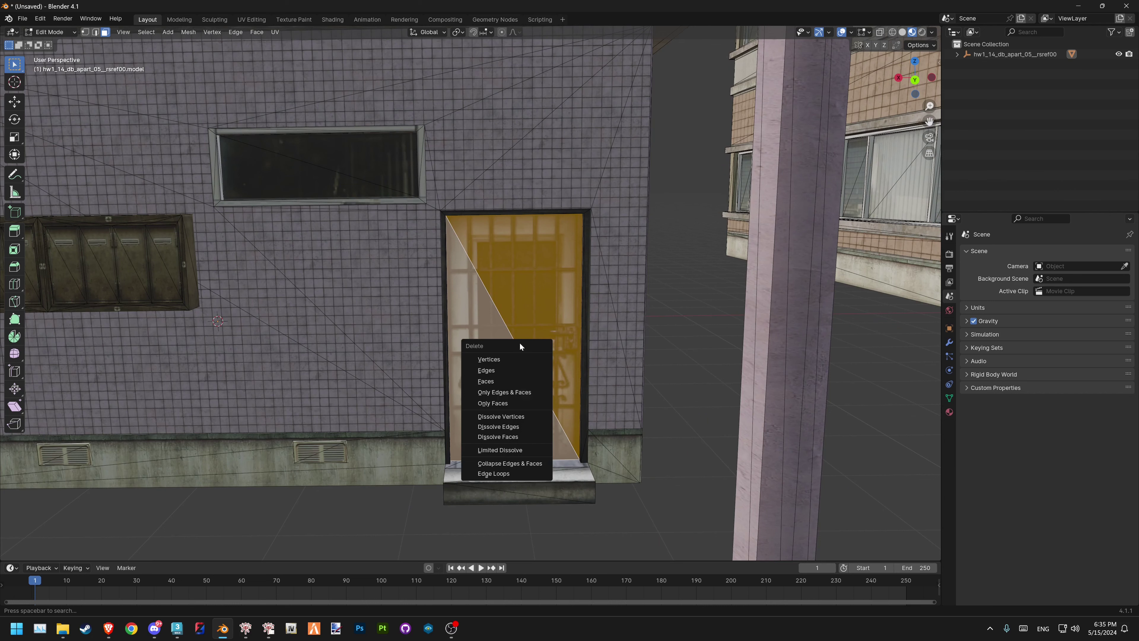
key(Escape)
key(x)
click(502, 323)
shift+middle_drag(509, 317, 628, 349)
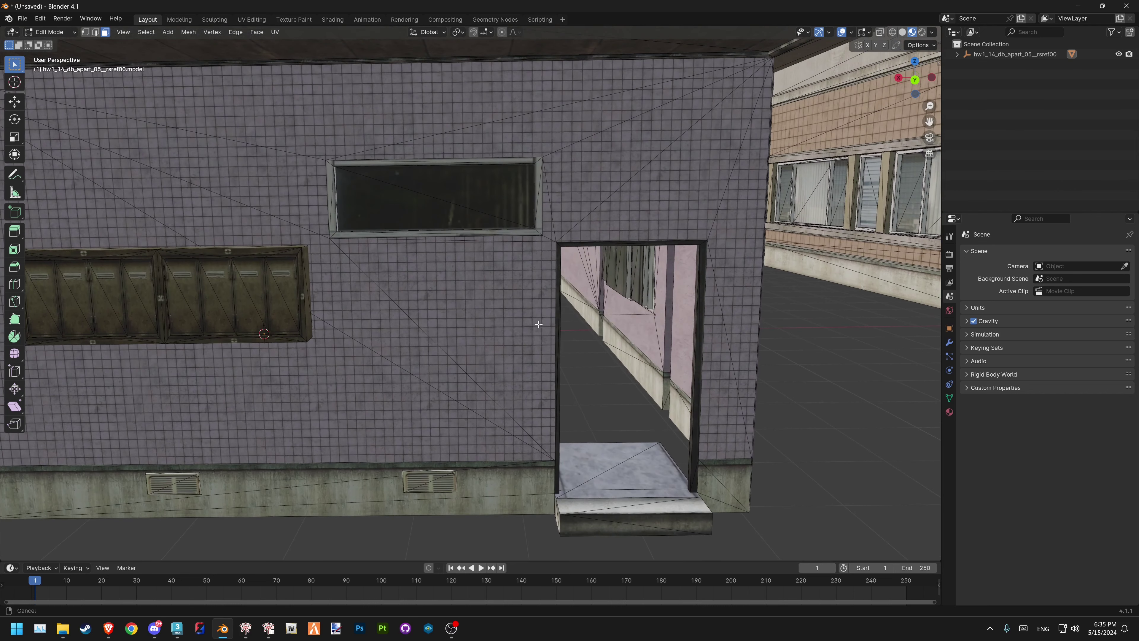
Delete the upper window faces to open the window
click(471, 200)
key(x)
click(469, 203)
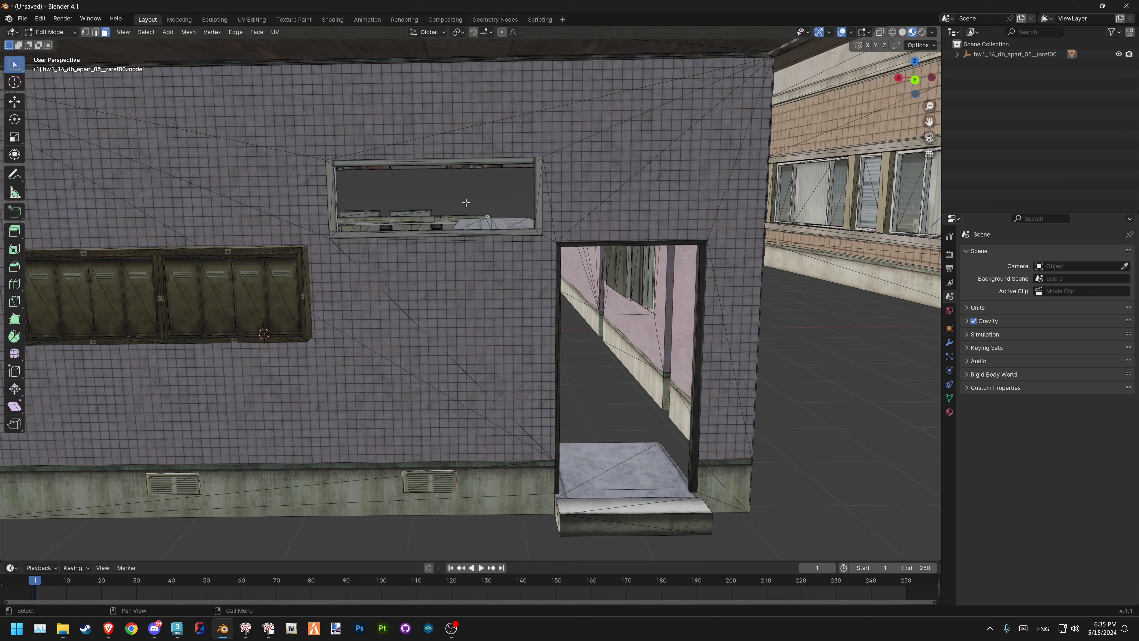
shift+middle_drag(610, 444, 499, 386)
scroll(499, 385, up, 6)
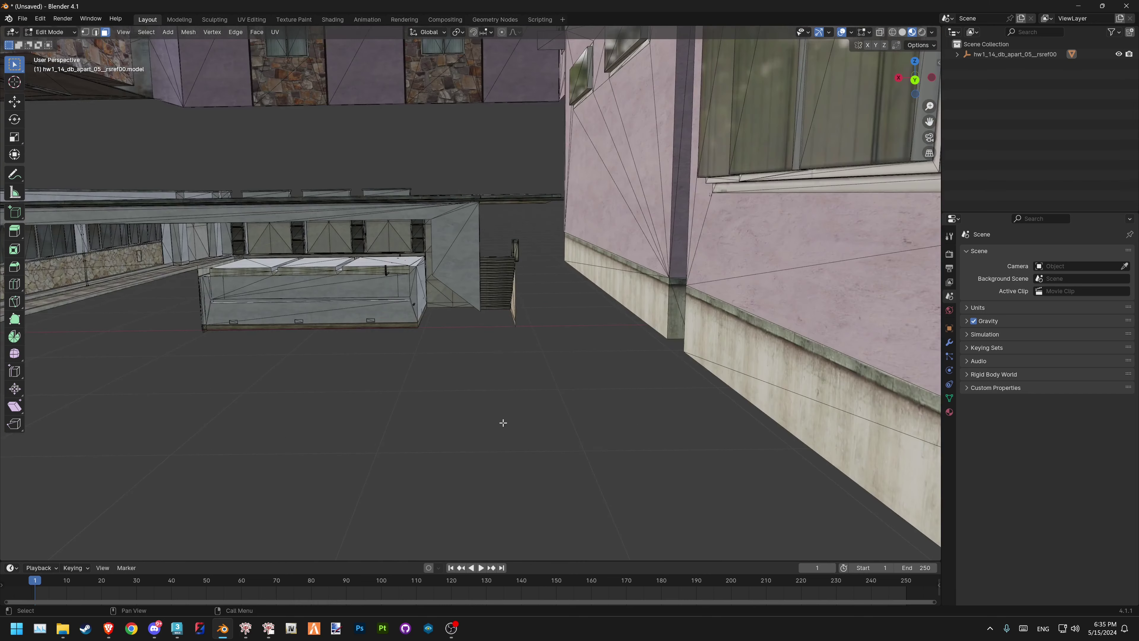
scroll(502, 395, down, 2)
scroll(507, 404, down, 1)
scroll(510, 410, down, 1)
Delete the threshold floor face inside the doorway
click(510, 410)
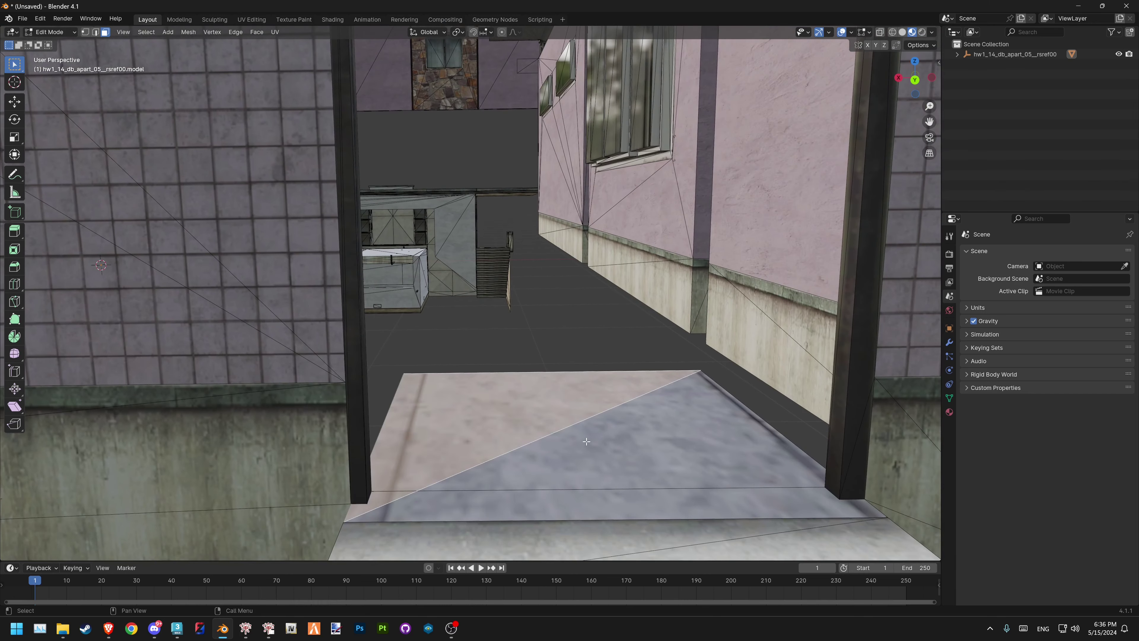
shift+click(606, 458)
middle_drag(606, 458, 541, 429)
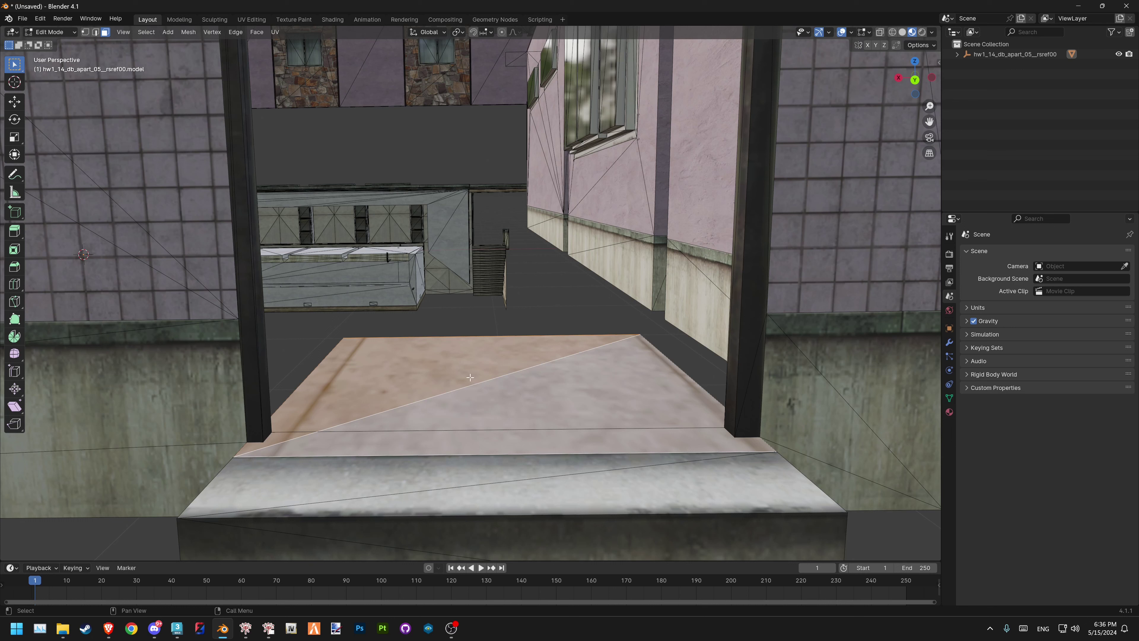
click(467, 331)
click(432, 376)
key(x)
click(371, 424)
Delete the left and right side faces inside the doorway
drag(297, 346, 379, 393)
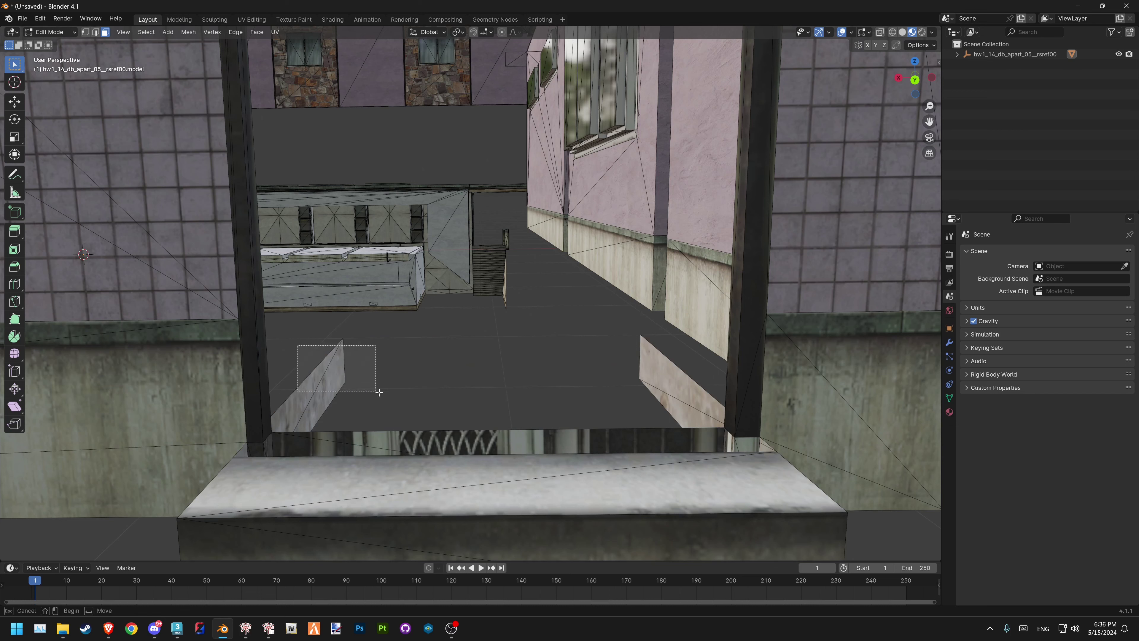
key(x)
click(360, 386)
click(691, 361)
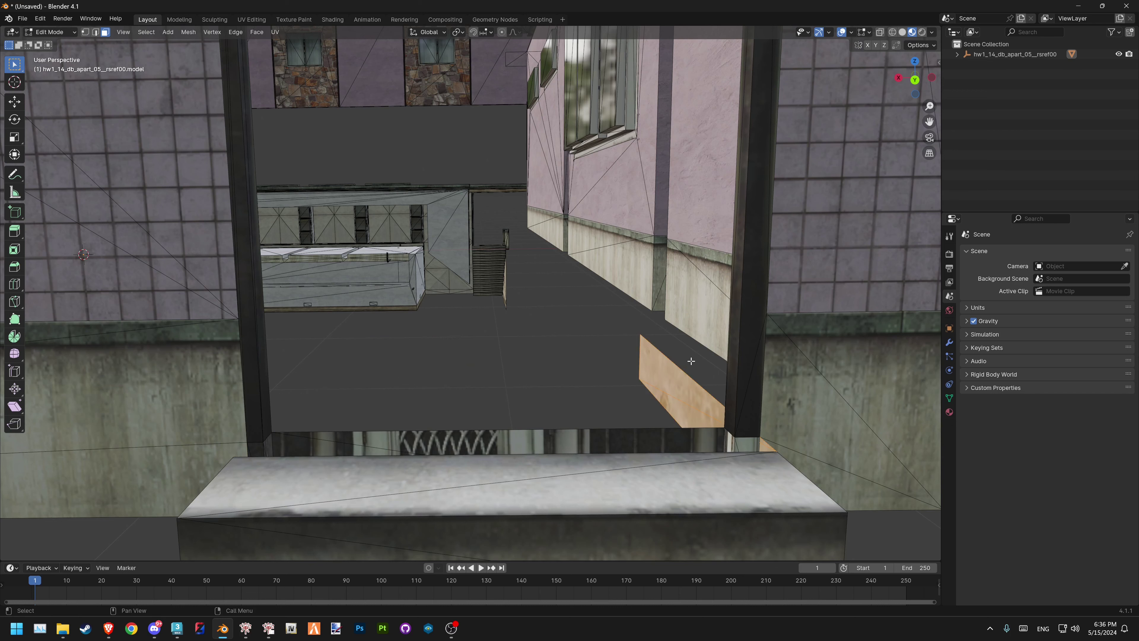
key(x)
click(665, 363)
alt+scroll(456, 473, down, 2)
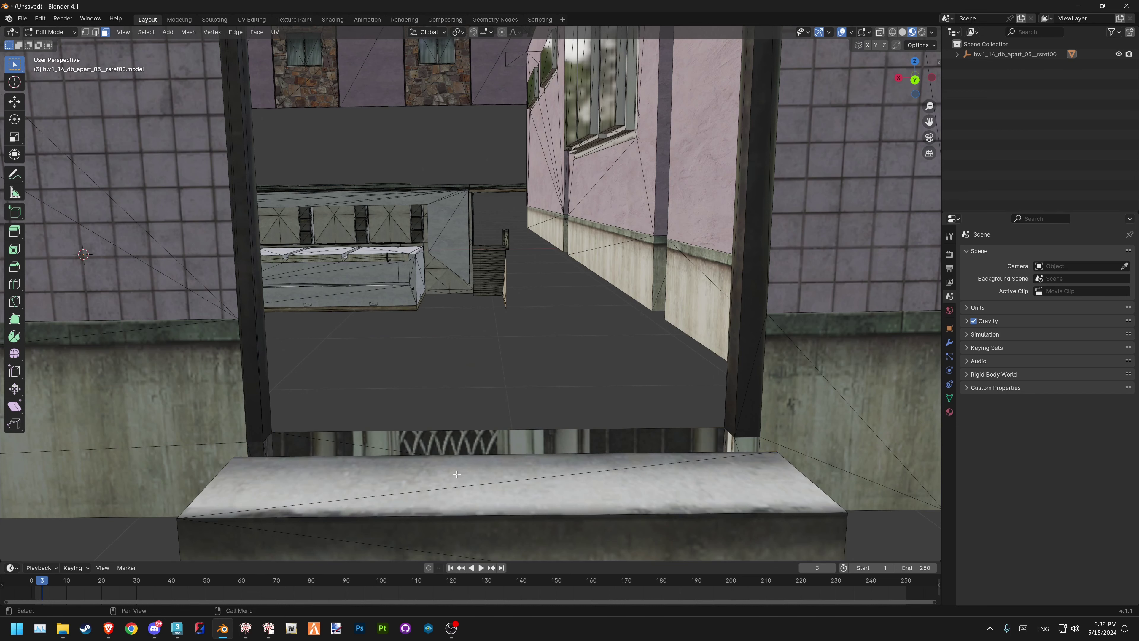
scroll(457, 474, down, 6)
shift+middle_drag(594, 274, 590, 305)
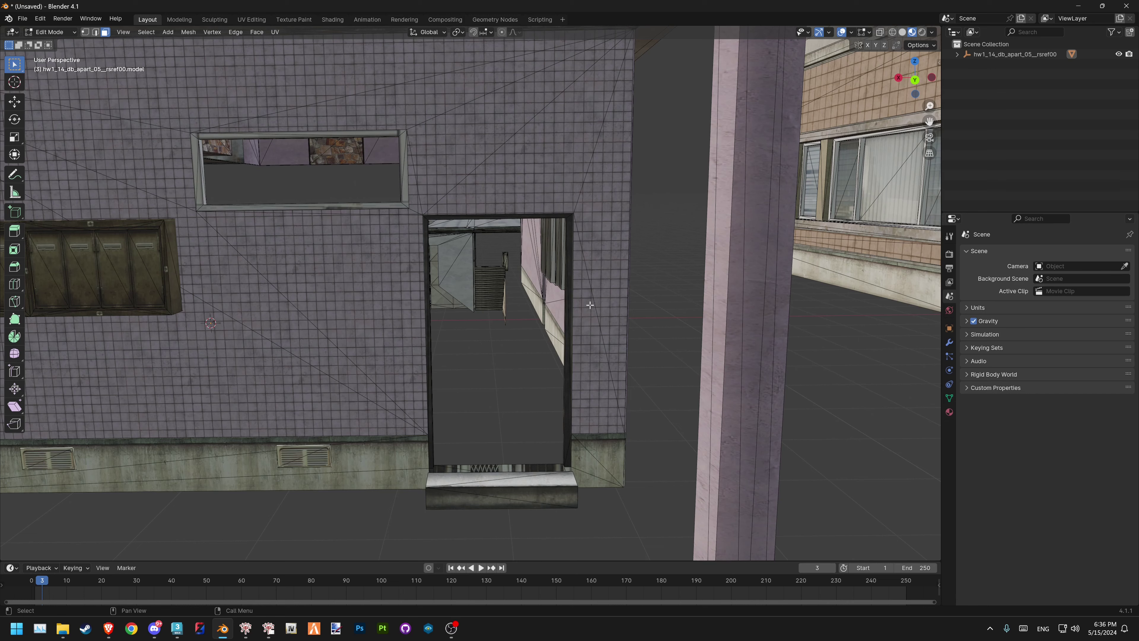
Orbit and zoom around to a perspective view of both buildings' roofs
scroll(590, 305, down, 8)
middle_drag(590, 305, 514, 355)
alt+scroll(513, 356, up, 3)
scroll(513, 356, up, 2)
scroll(494, 295, up, 2)
scroll(494, 295, up, 2)
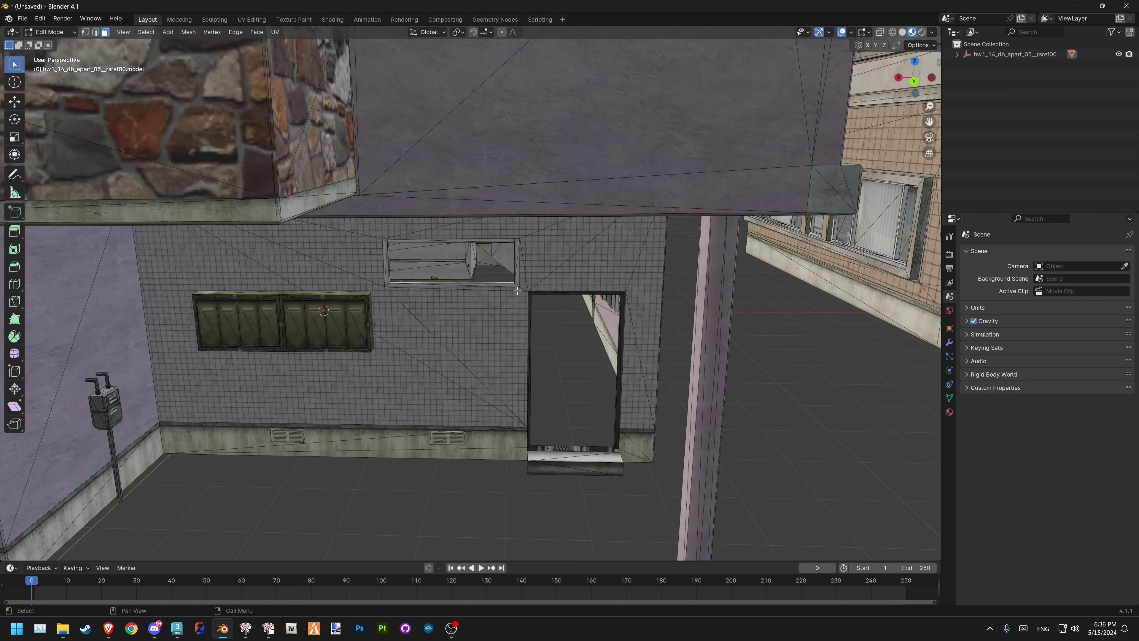
scroll(472, 289, up, 2)
mouse_move(472, 289)
ctrl+middle_down()
mouse_move(422, 345)
mouse_move(448, 310)
mouse_move(414, 285)
mouse_move(611, 280)
mouse_move(666, 191)
mouse_move(591, 310)
mouse_move(470, 359)
ctrl+middle_up()
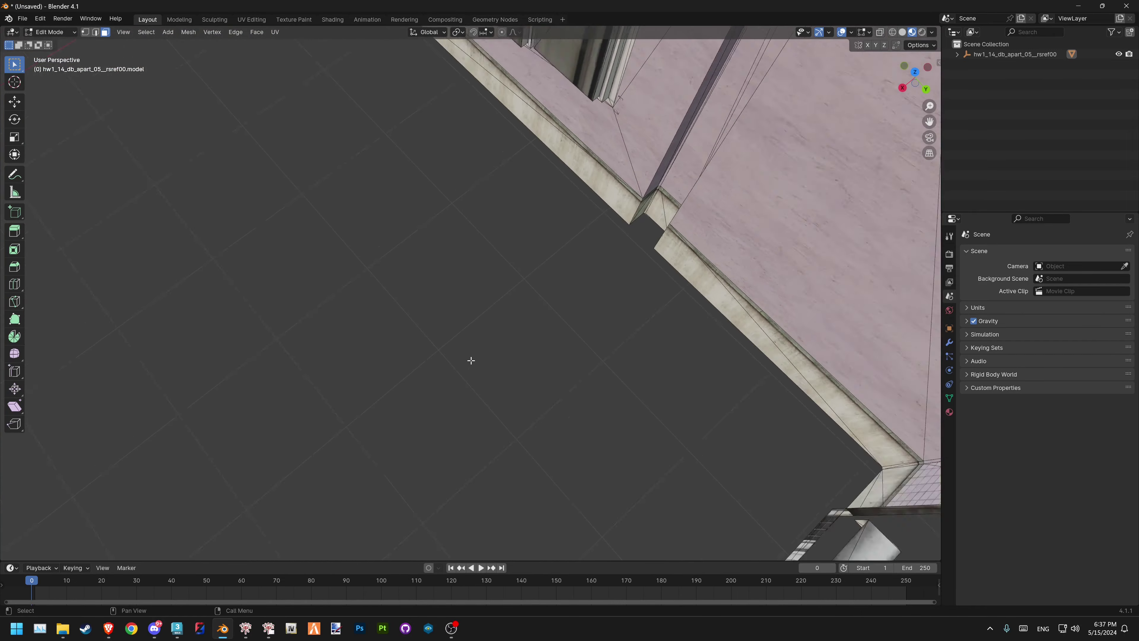
scroll(469, 358, down, 3)
scroll(469, 358, down, 2)
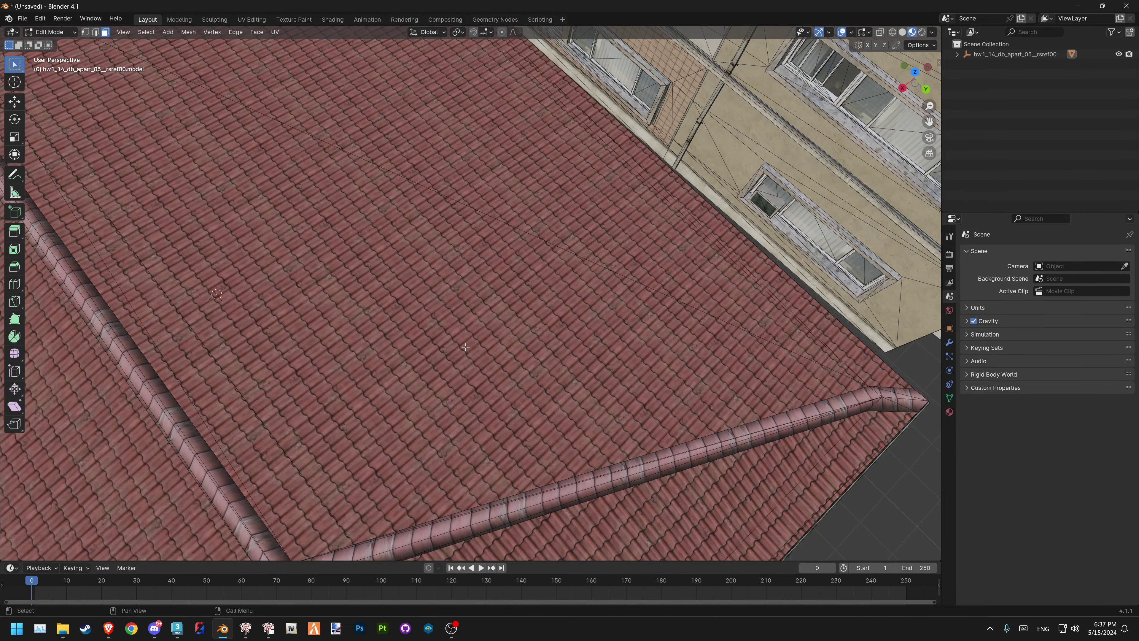
scroll(466, 347, down, 5)
scroll(462, 332, down, 3)
mouse_move(462, 332)
middle_down()
mouse_move(494, 358)
mouse_move(474, 392)
middle_up()
scroll(494, 358, up, 2)
Hide the right roof faces, thin ridge face and left roof triangle
click(501, 338)
shift+click(474, 392)
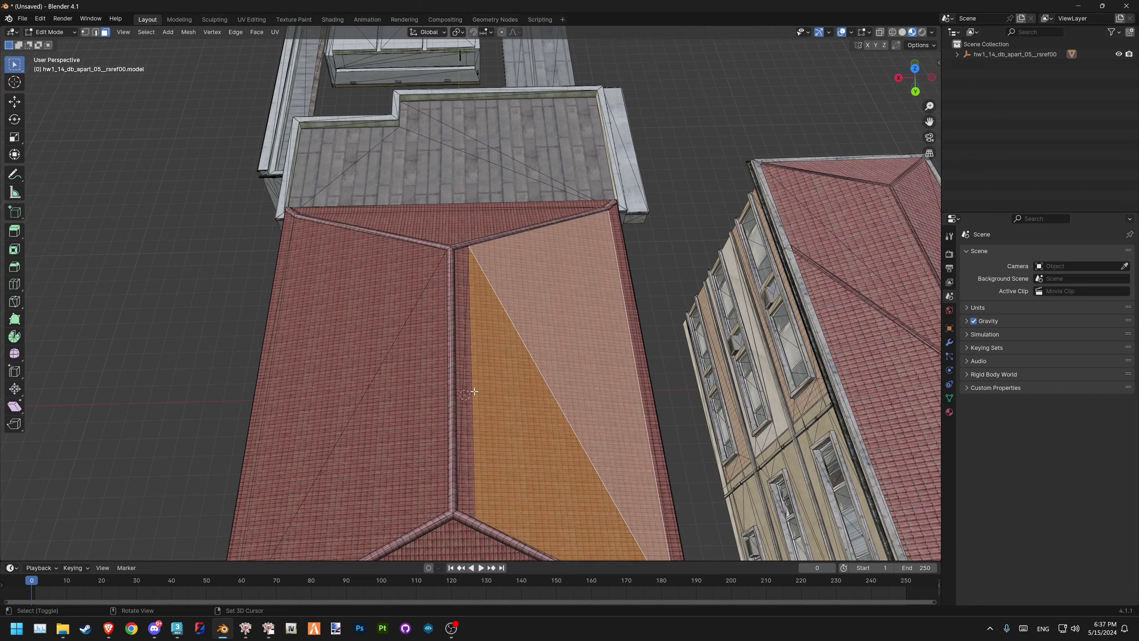
shift+click(462, 360)
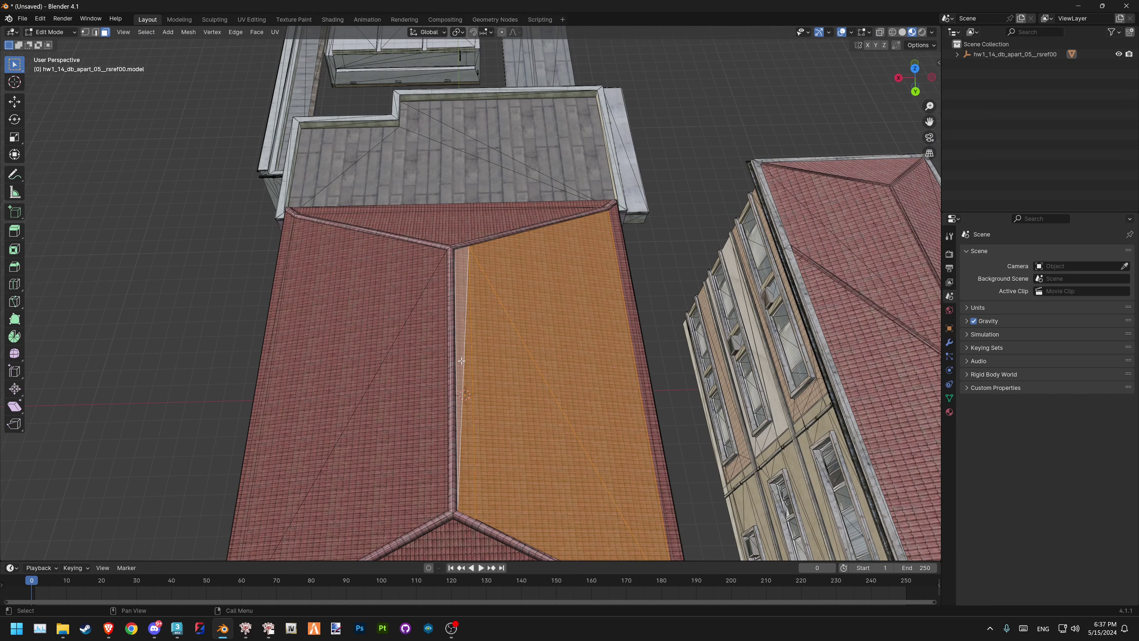
key(h)
shift+middle_drag(476, 413, 493, 405)
click(489, 404)
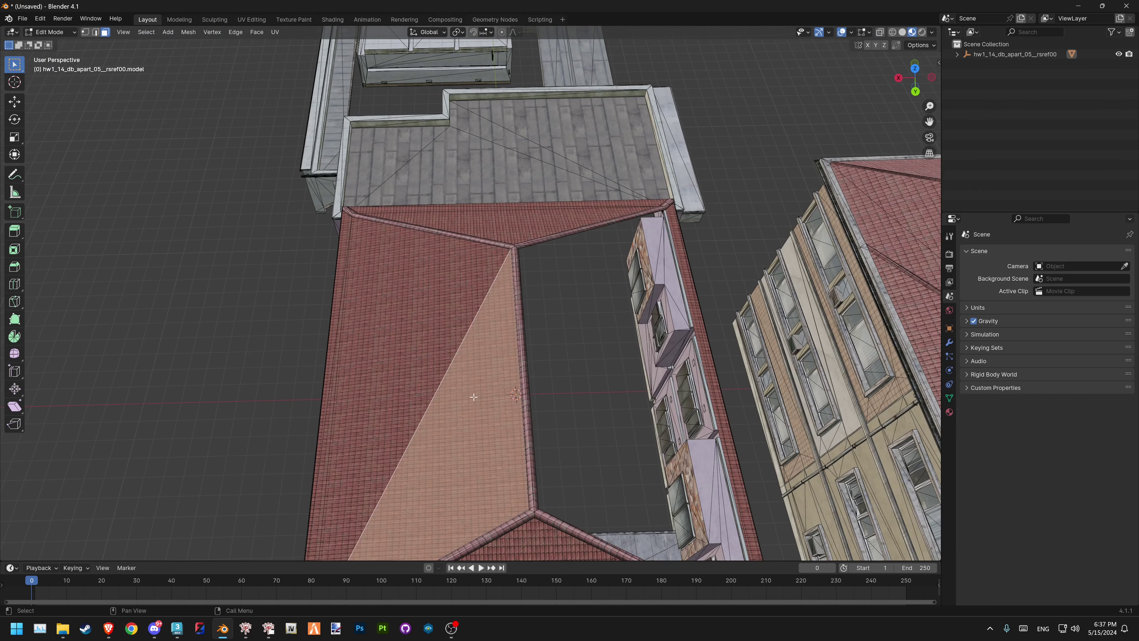
key(h)
Hide the remaining roof piece and central ridge strip, reveal all, then hide again
click(428, 340)
key(h)
click(525, 386)
key(h)
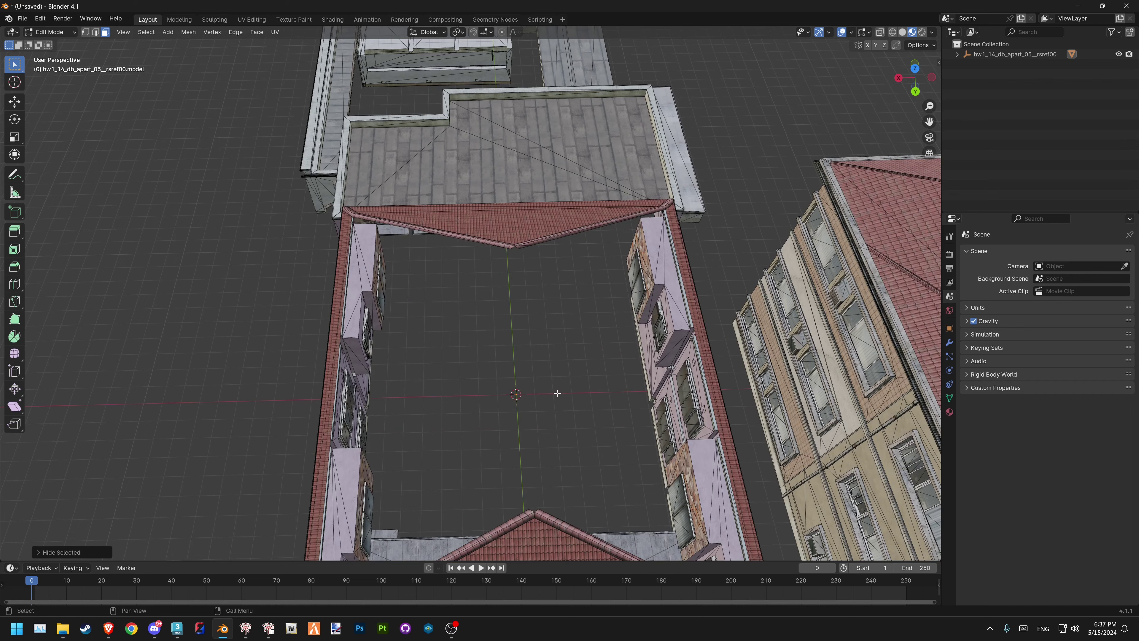
key(alt+h)
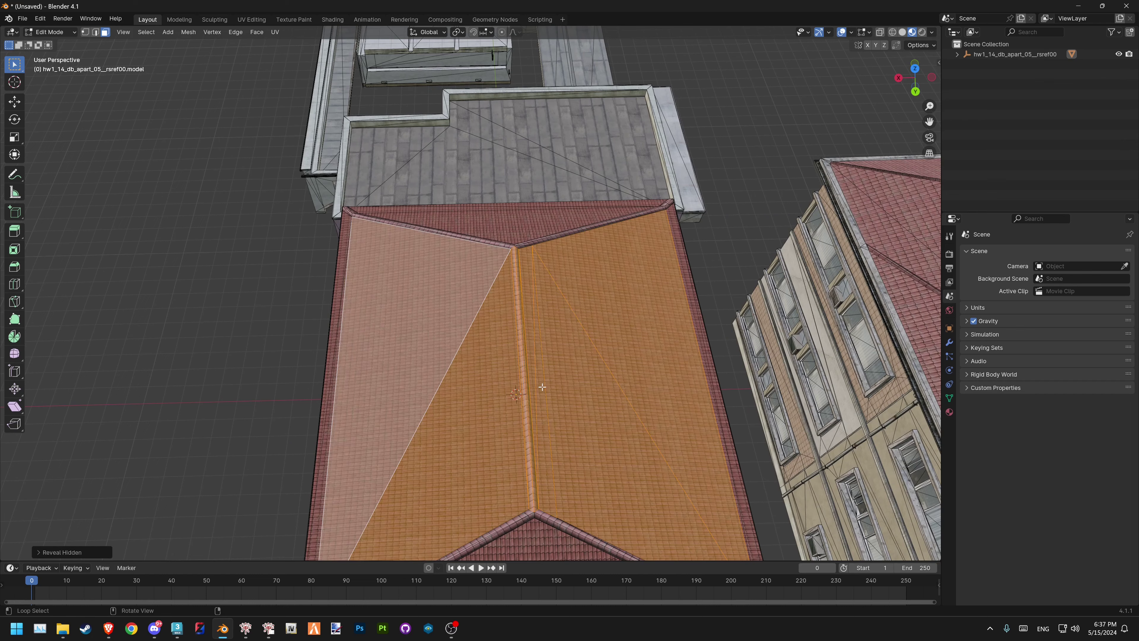
key(h)
middle_drag(567, 509, 546, 266)
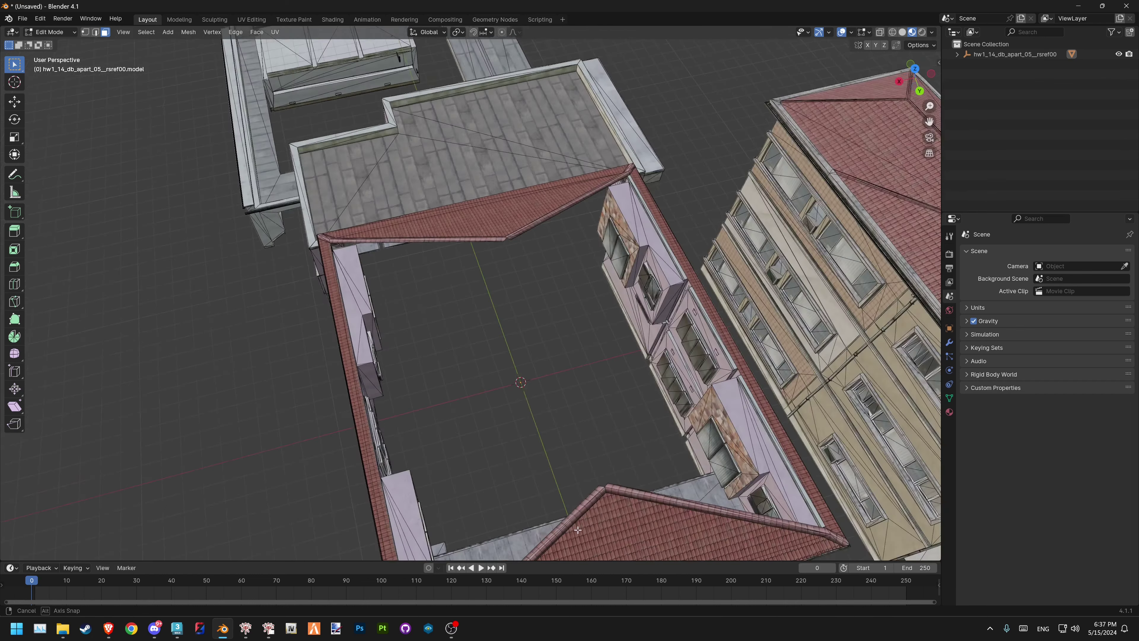
Zoom in and pan across the courtyard corner toward the new doorway
scroll(546, 265, up, 2)
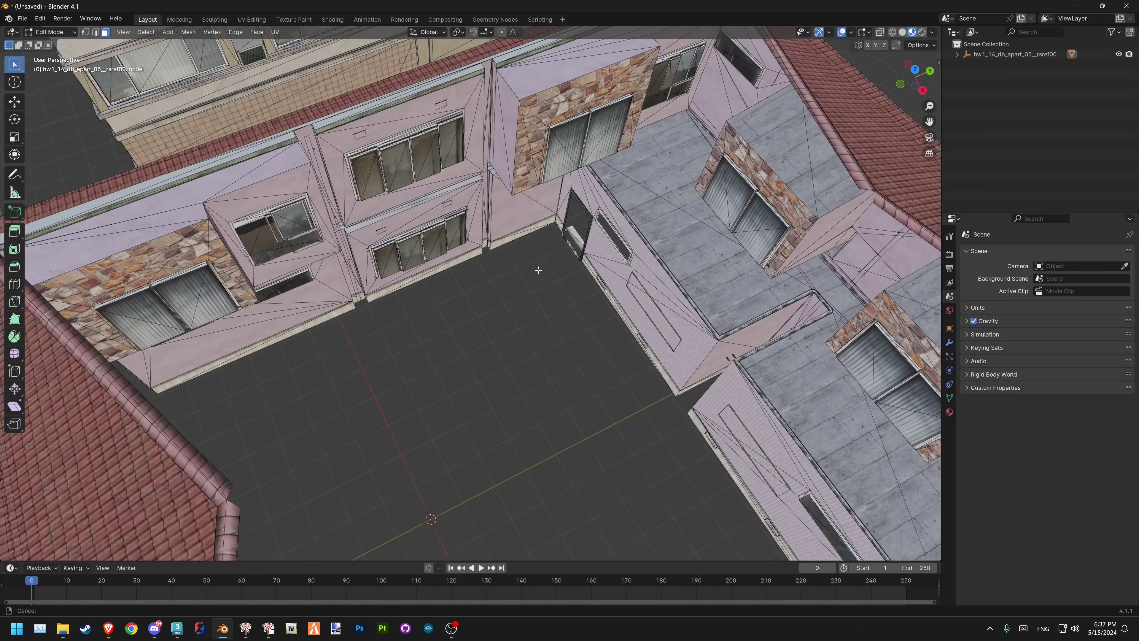
scroll(538, 265, up, 2)
scroll(543, 265, up, 2)
scroll(561, 358, up, 2)
scroll(561, 357, up, 1)
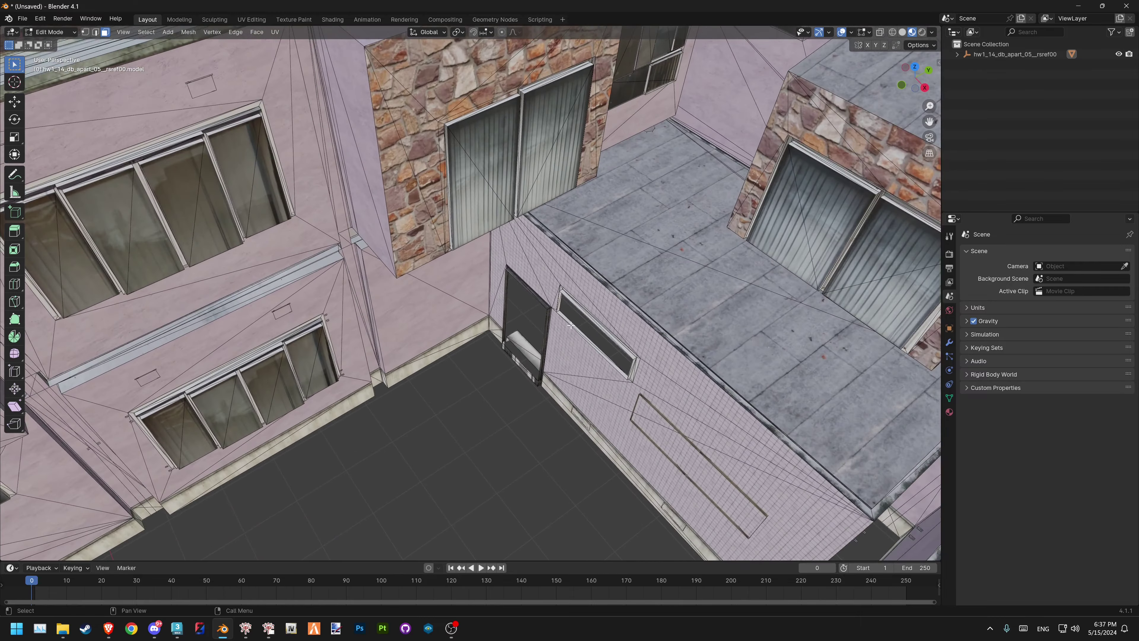
scroll(583, 352, up, 1)
scroll(628, 341, up, 1)
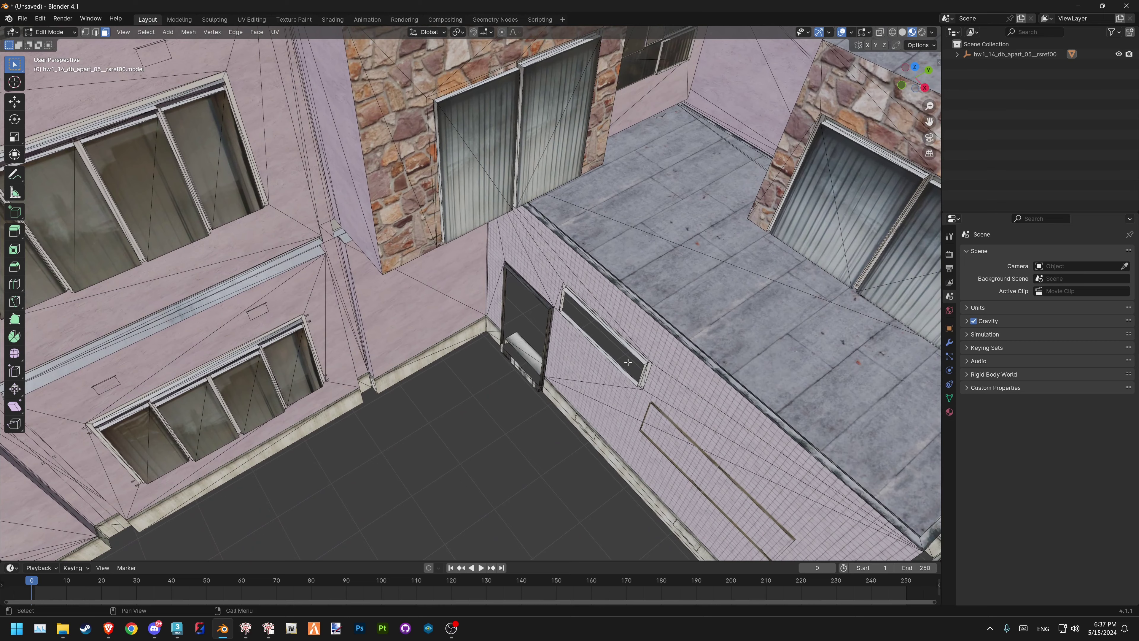
shift+middle_drag(628, 362, 493, 327)
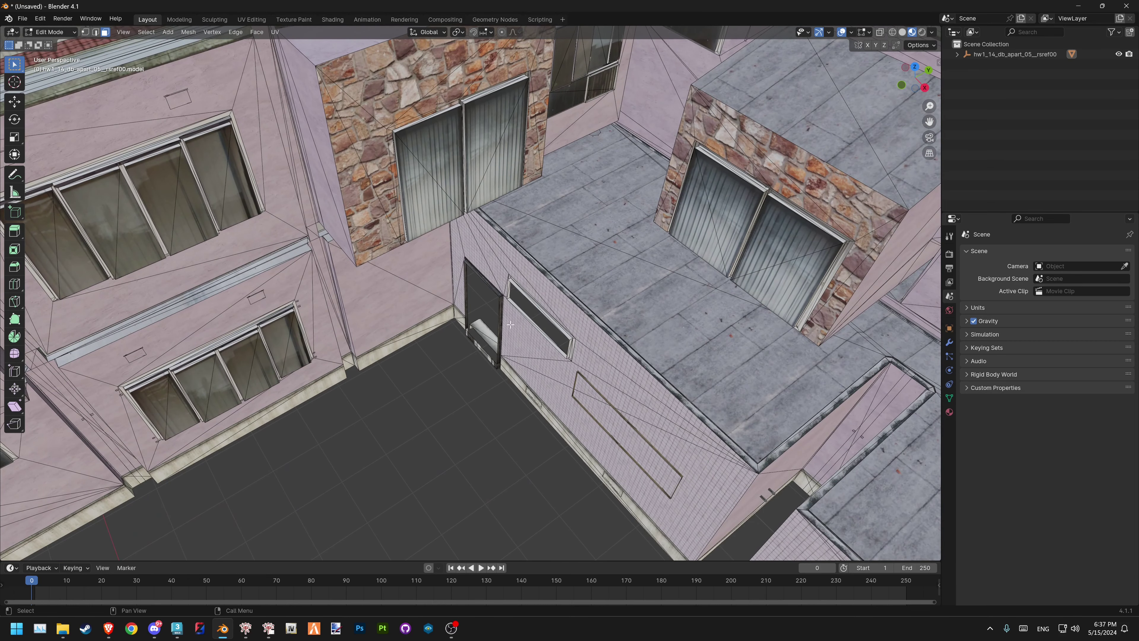
scroll(511, 324, up, 5)
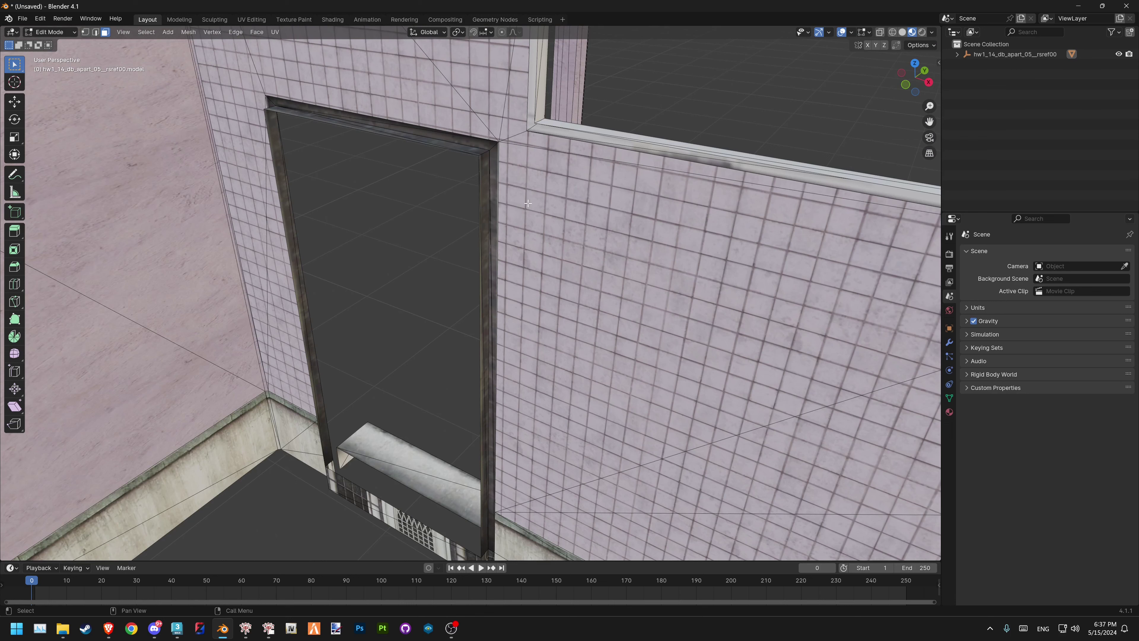
mouse_move(516, 251)
middle_down()
mouse_move(489, 266)
mouse_move(493, 228)
middle_up()
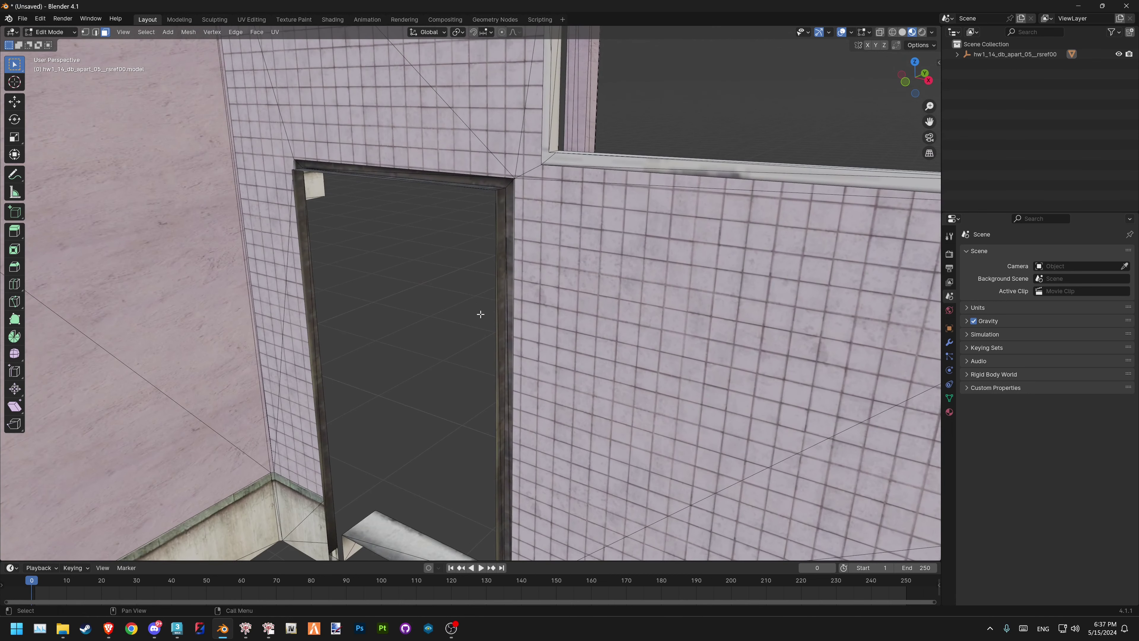
Clear the mesh selection and orbit along the tiled wall onto the doorway
key(a)
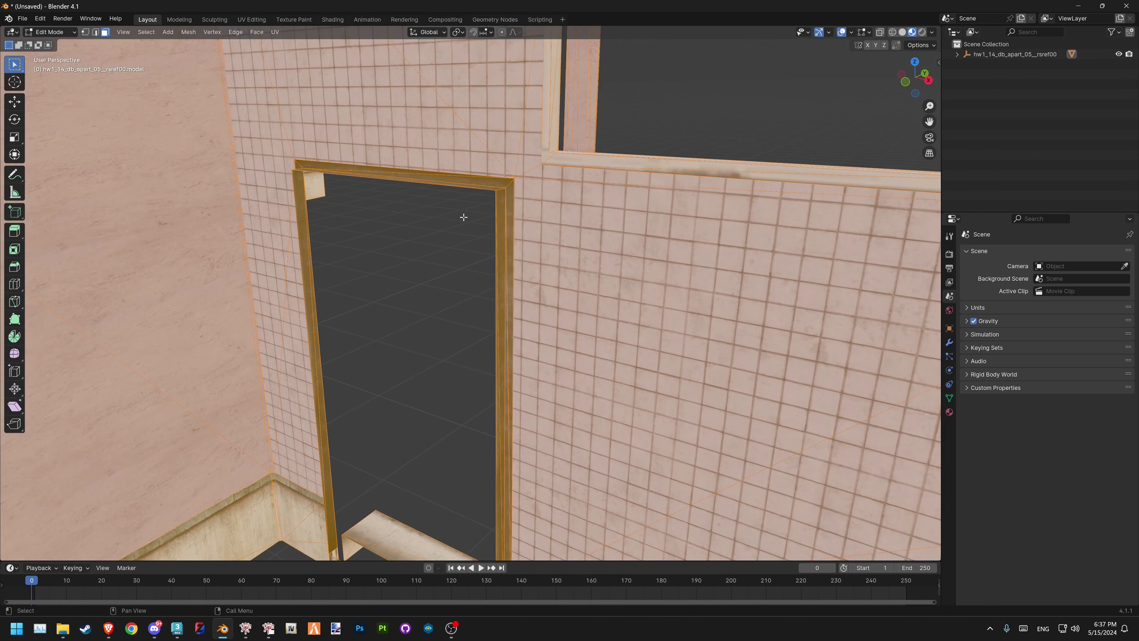
key(alt+a)
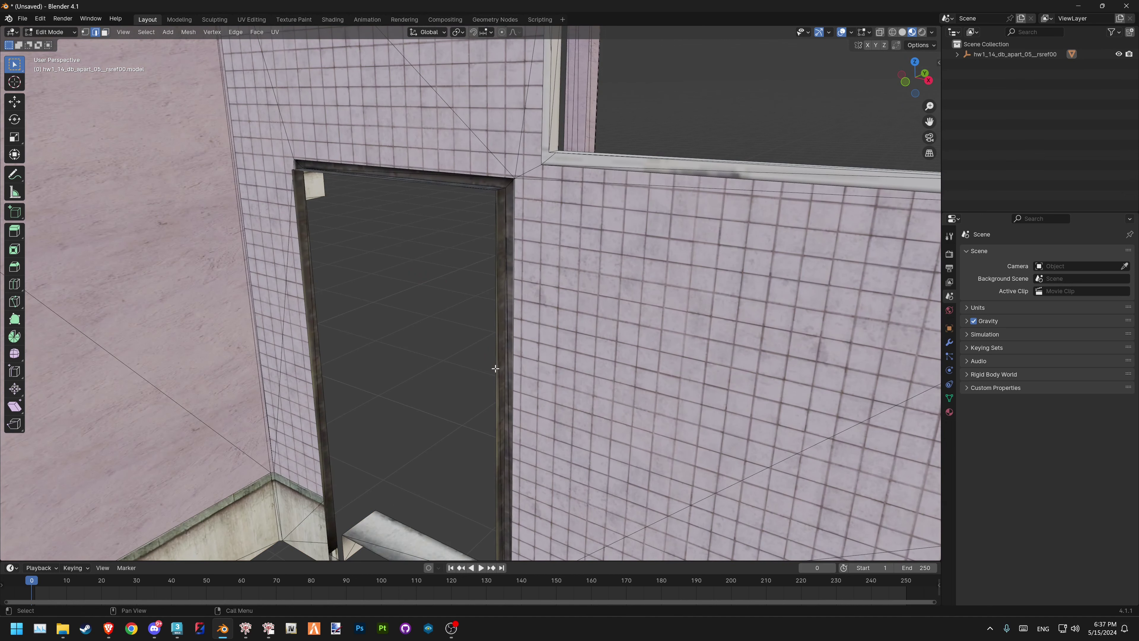
mouse_move(495, 368)
middle_down()
mouse_move(587, 228)
mouse_move(494, 265)
middle_up()
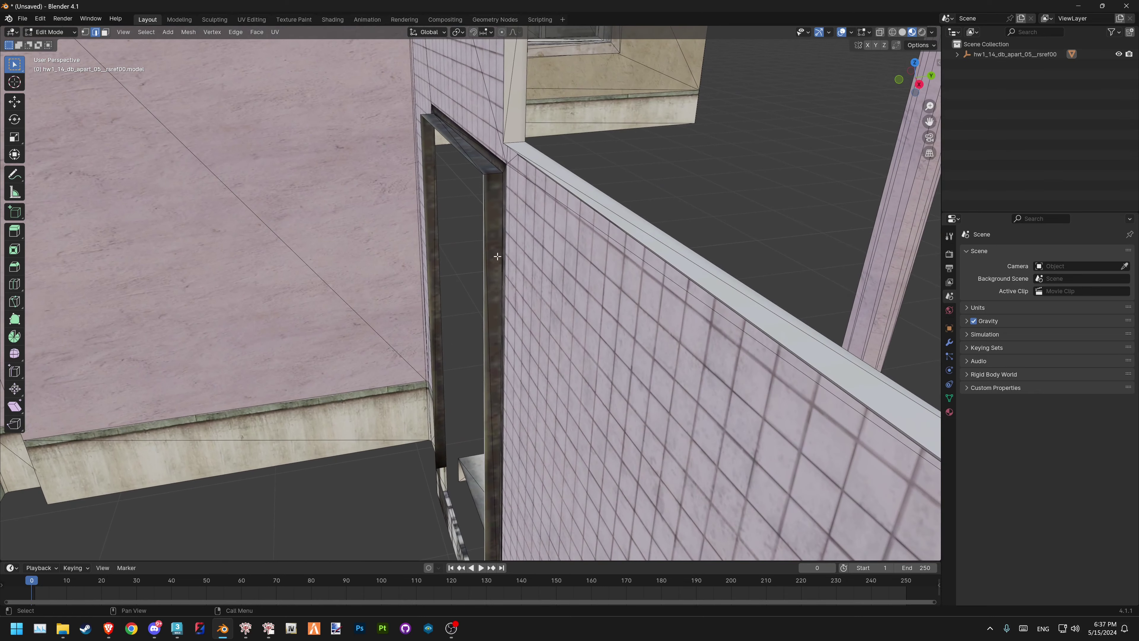
middle_drag(511, 212, 677, 262)
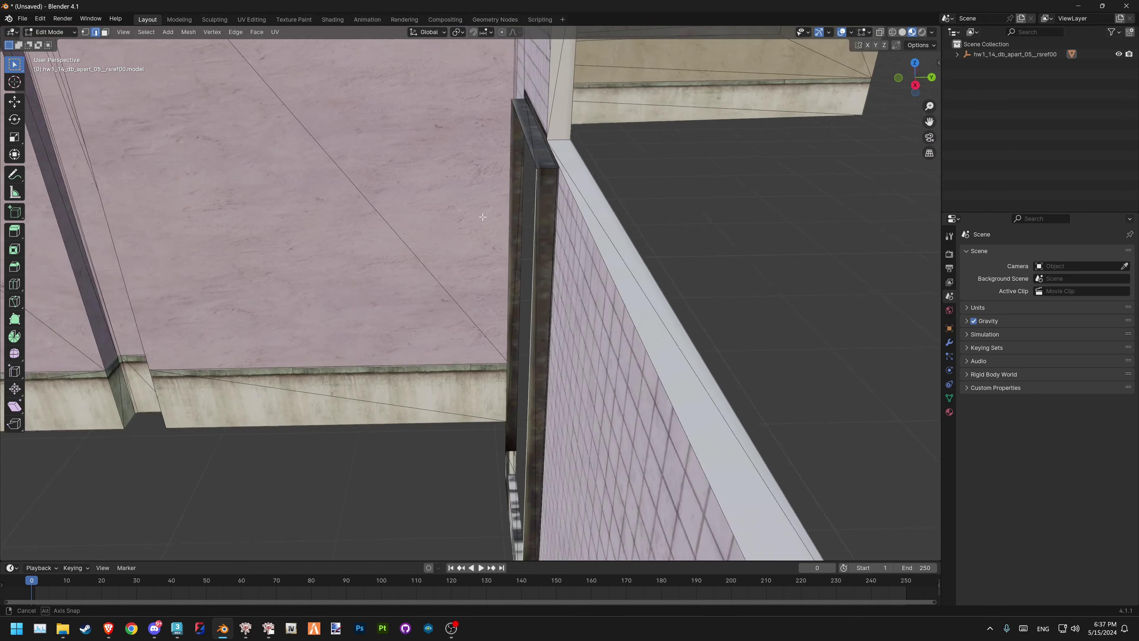
middle_drag(747, 231, 743, 264)
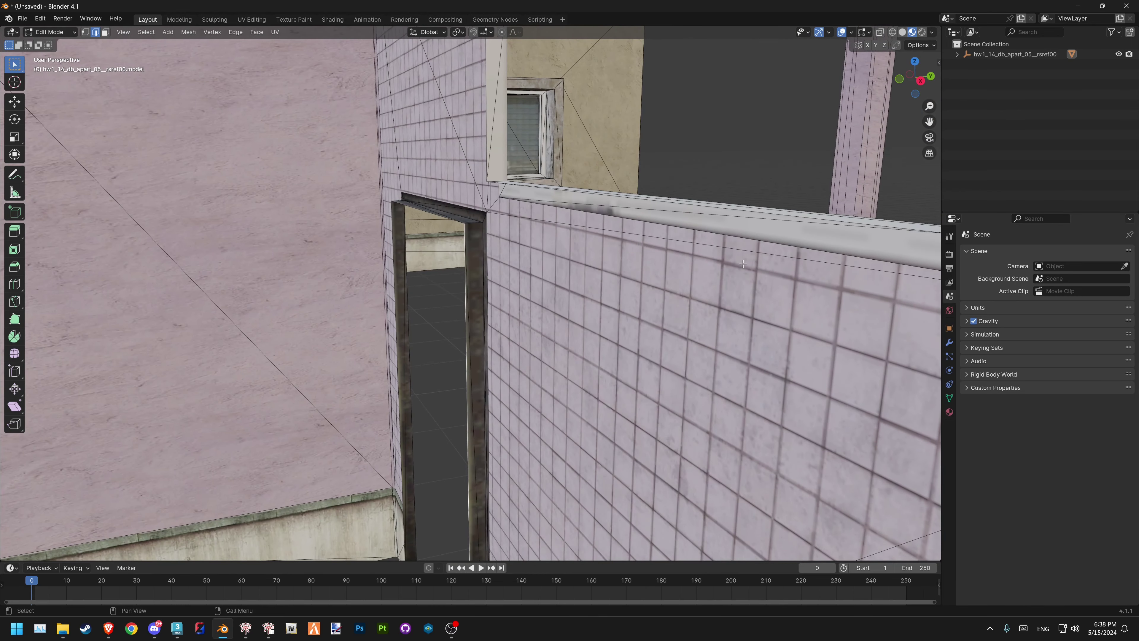
mouse_move(621, 267)
middle_down()
mouse_move(635, 201)
mouse_move(498, 255)
middle_up()
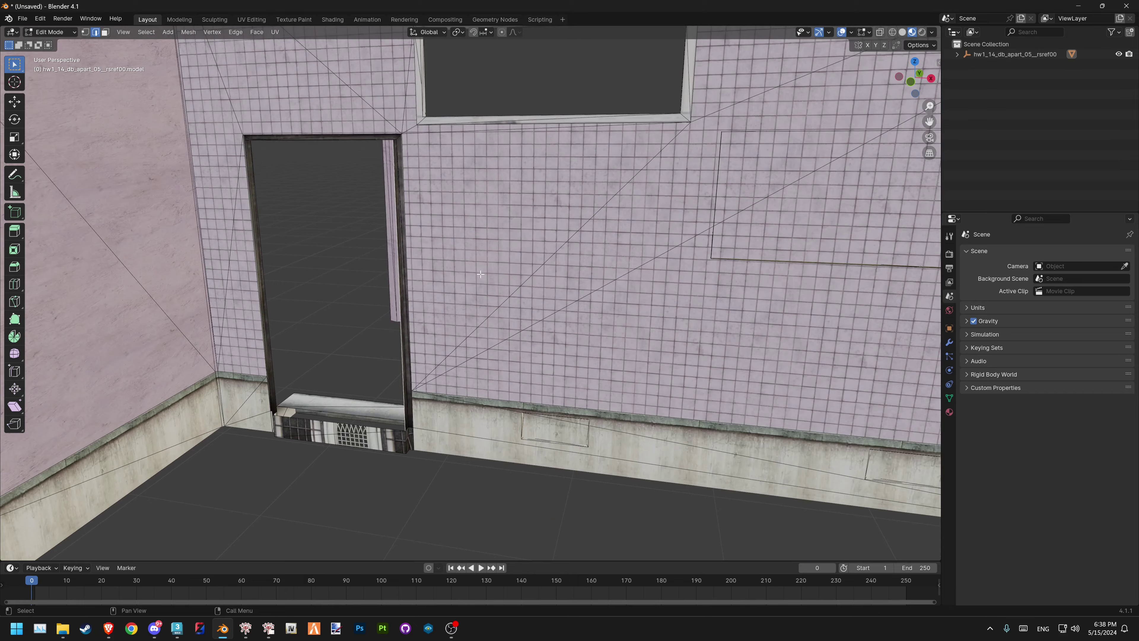
mouse_move(480, 274)
middle_down()
mouse_move(458, 279)
mouse_move(460, 266)
middle_up()
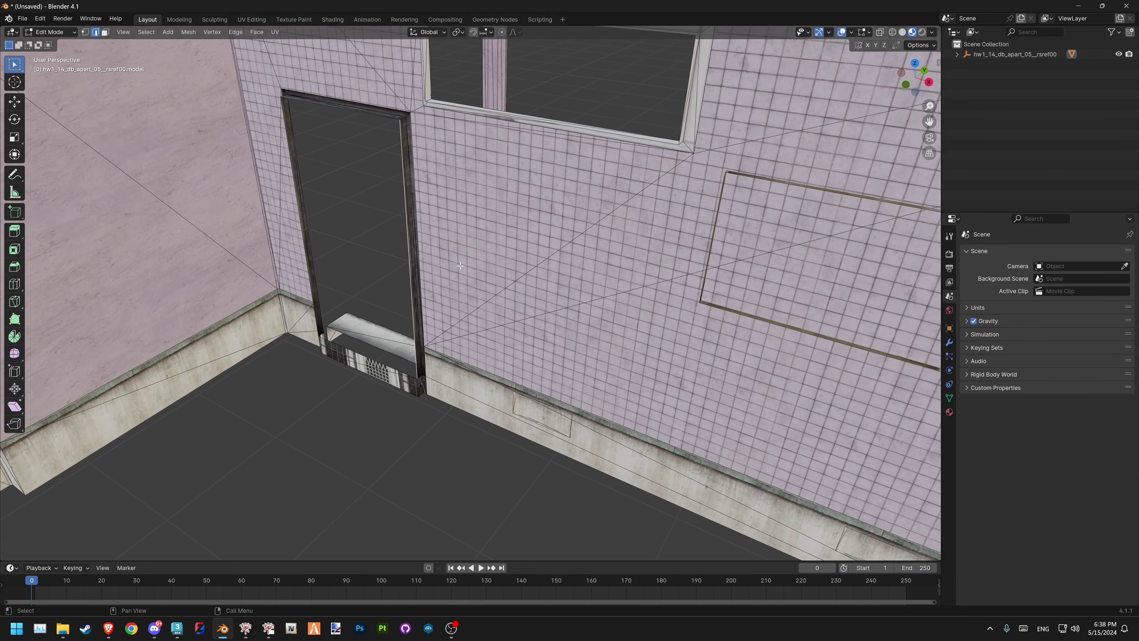
Slide the door edge along X flush with the wall, then extrude it into a wide panel
key(g)
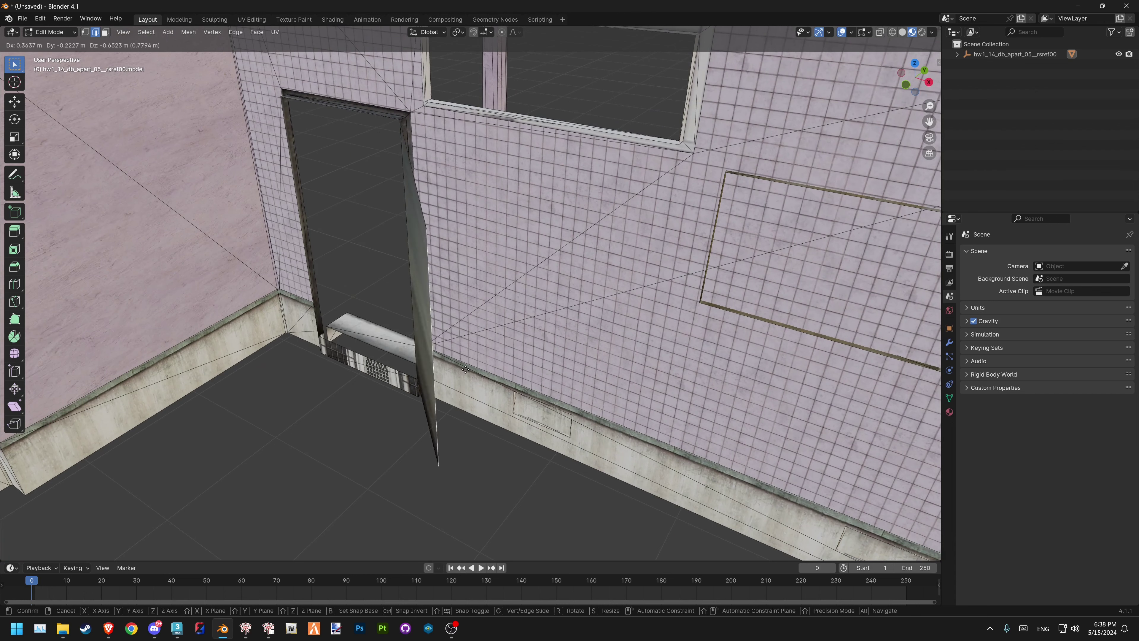
key(x)
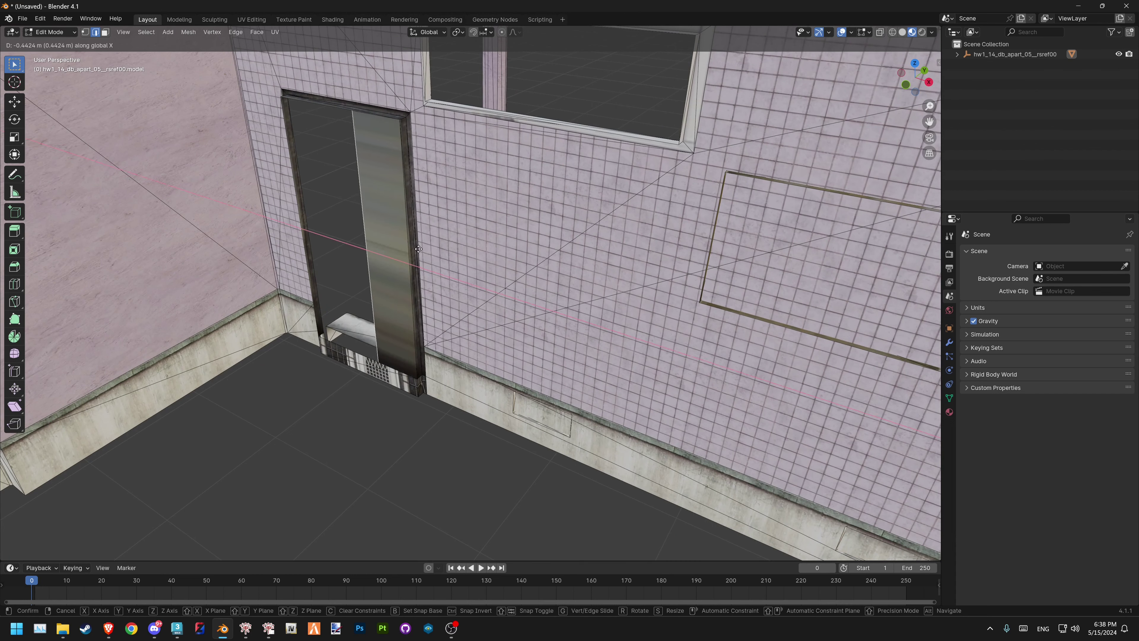
click(511, 320)
key(e)
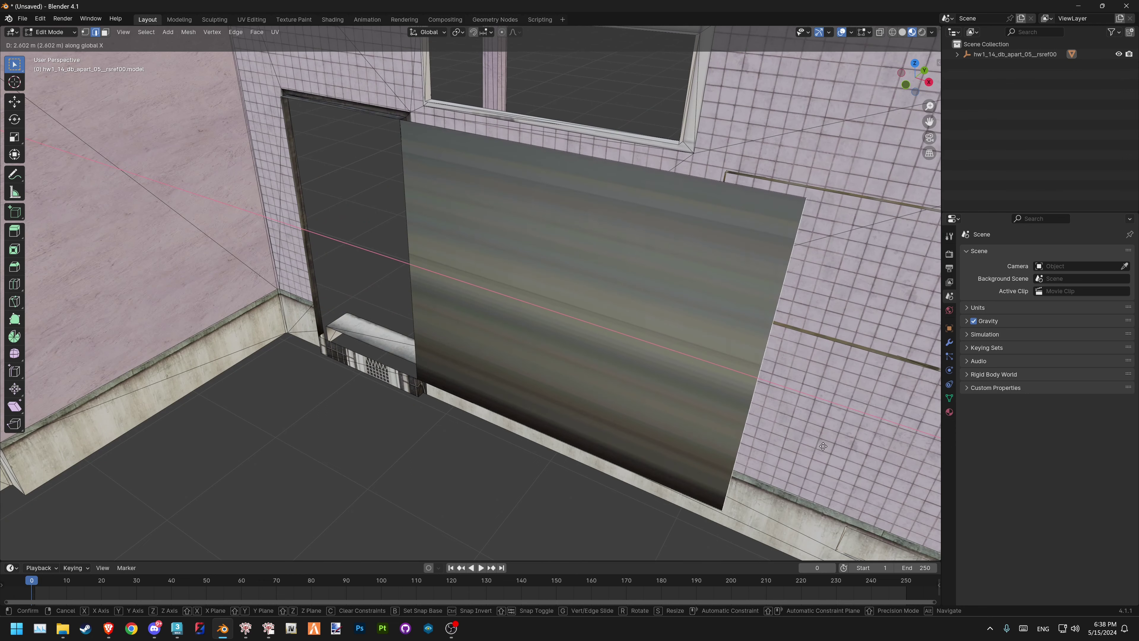
click(696, 362)
Toggle between the Move and Box Select tools and orbit around the door frame
scroll(695, 362, down, 3)
middle_drag(662, 351, 502, 287)
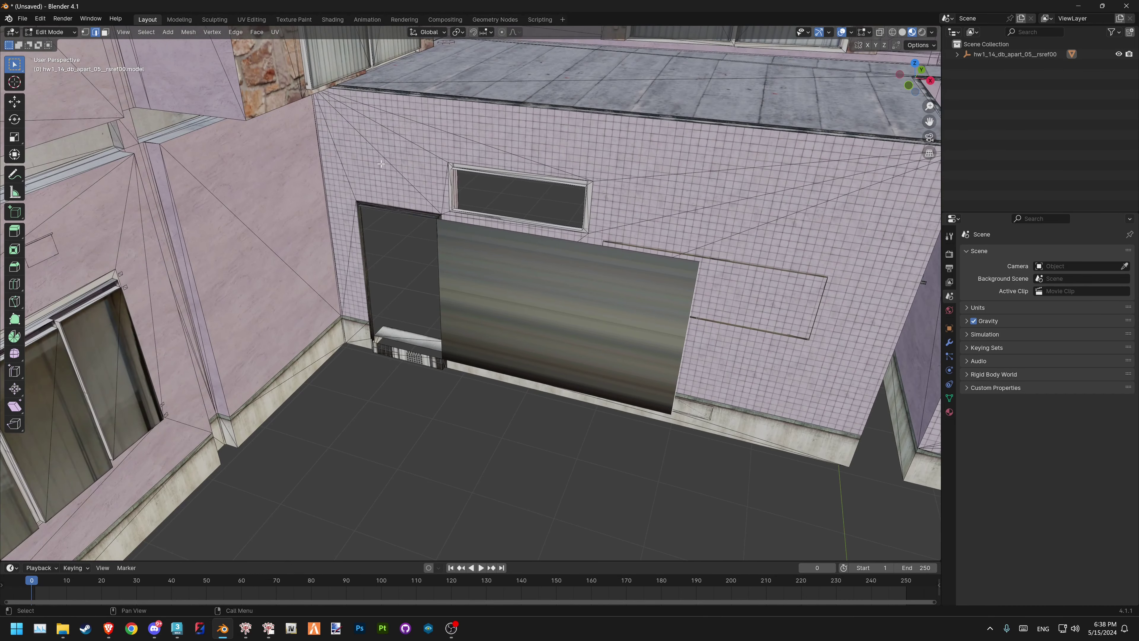
click(15, 102)
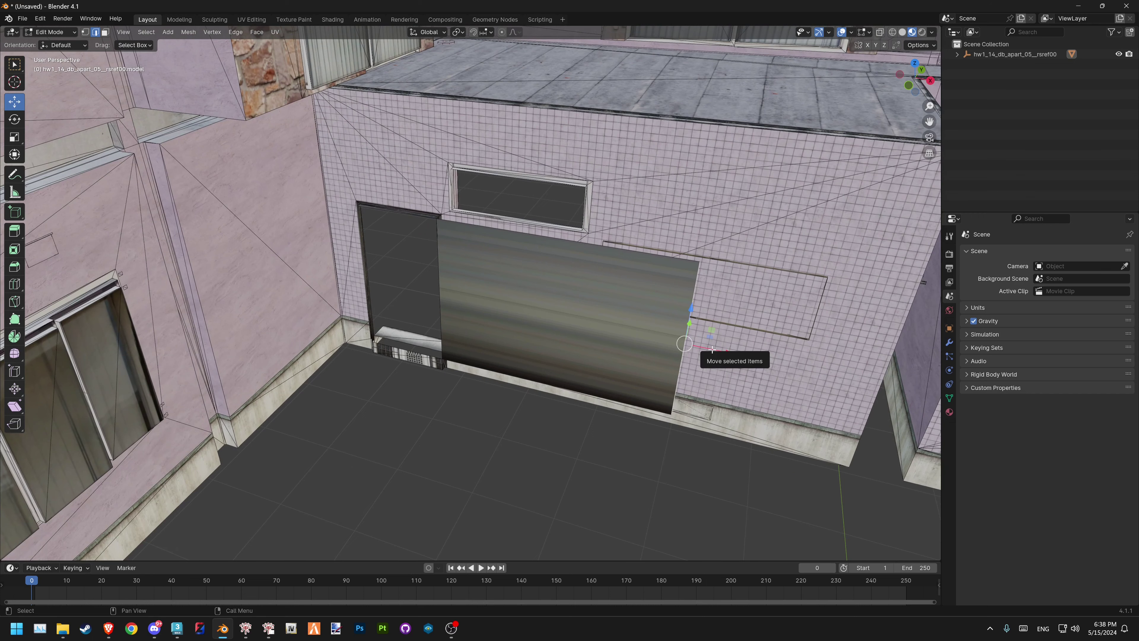
click(14, 65)
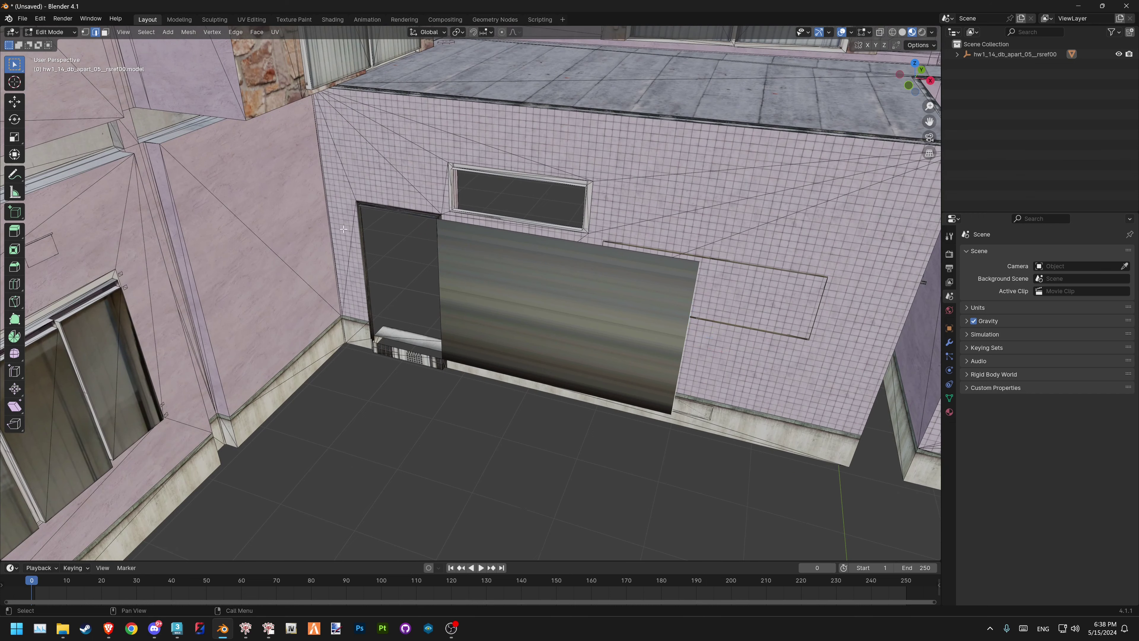
scroll(344, 230, up, 3)
scroll(433, 255, up, 3)
scroll(494, 264, up, 2)
scroll(512, 269, up, 2)
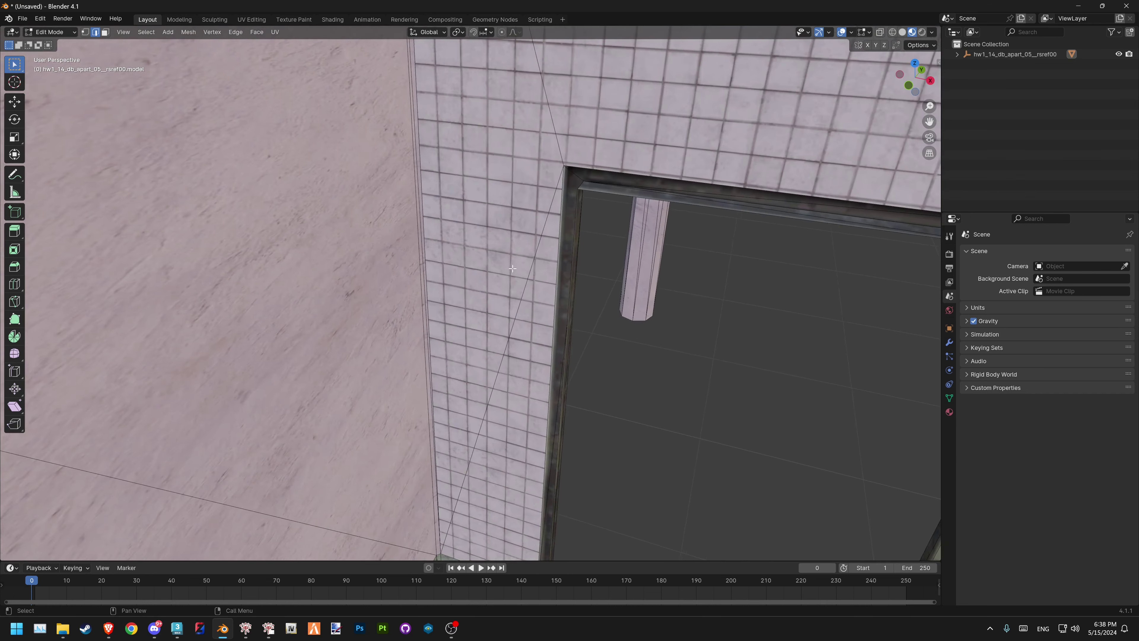
middle_drag(513, 269, 329, 279)
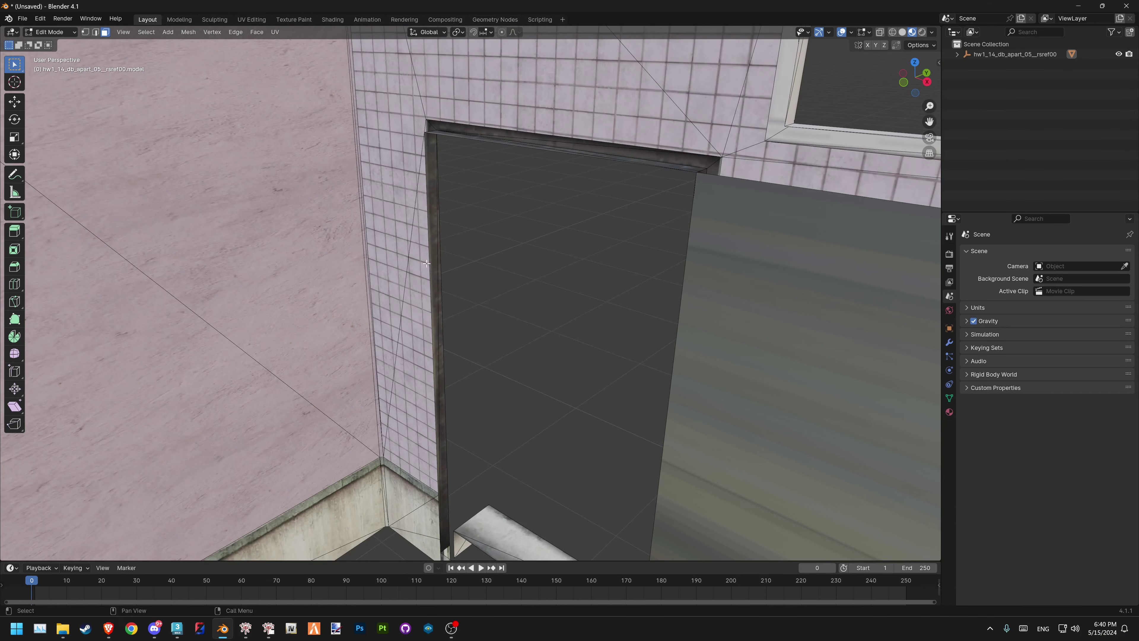
scroll(428, 258, down, 2)
scroll(435, 264, down, 3)
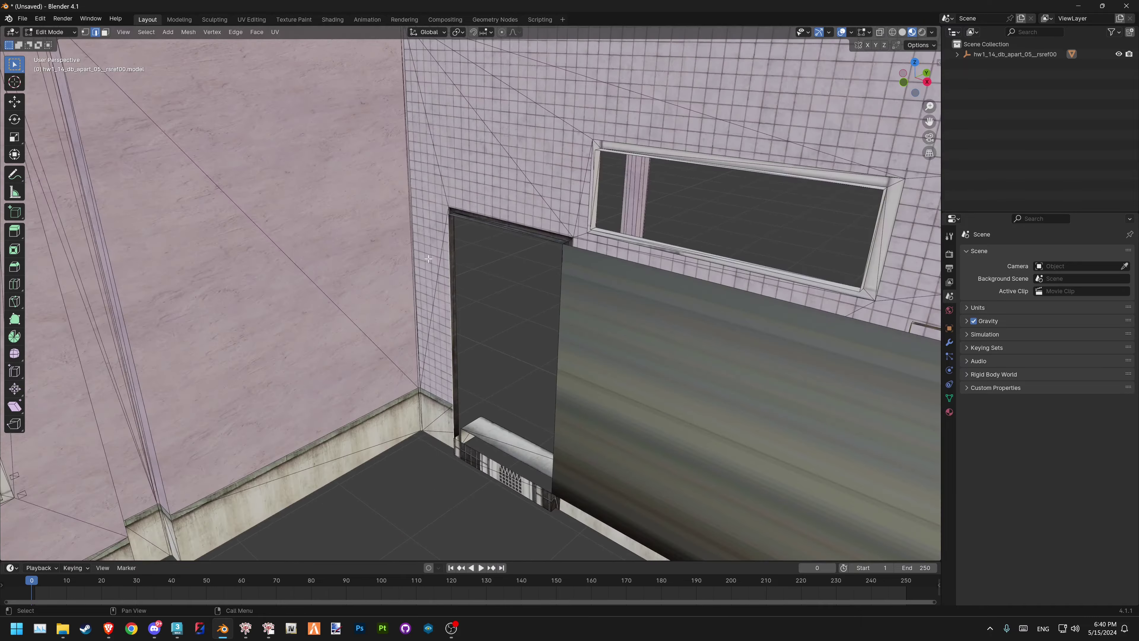
scroll(445, 274, down, 3)
scroll(455, 286, down, 2)
Extrude the door's left edge and drag it along Y into a new side wall
key(e)
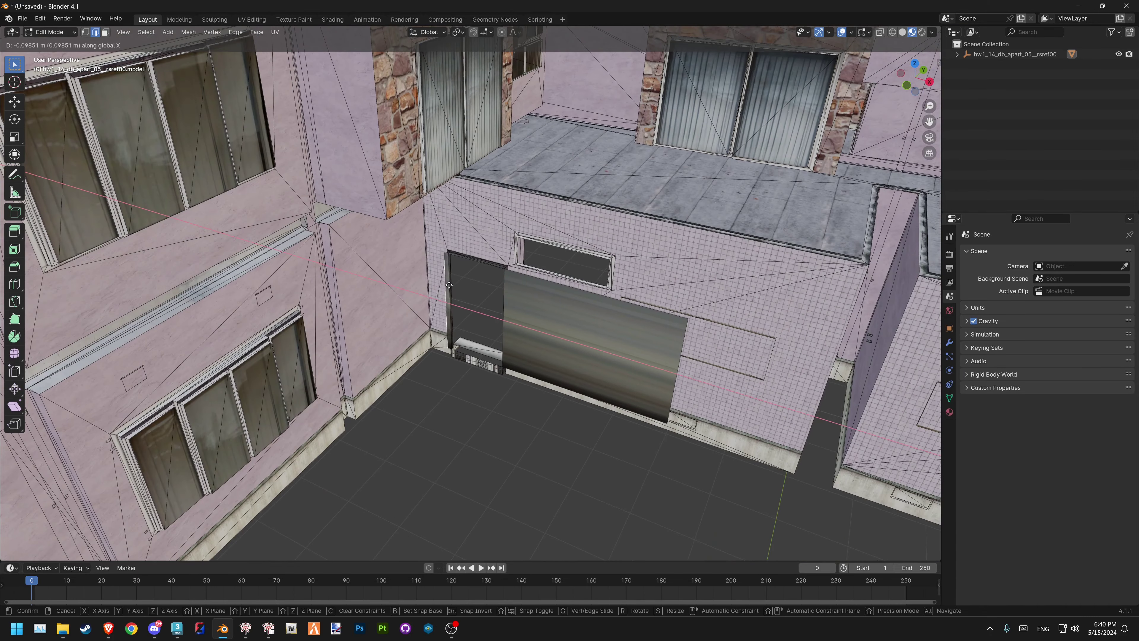
click(443, 284)
key(g)
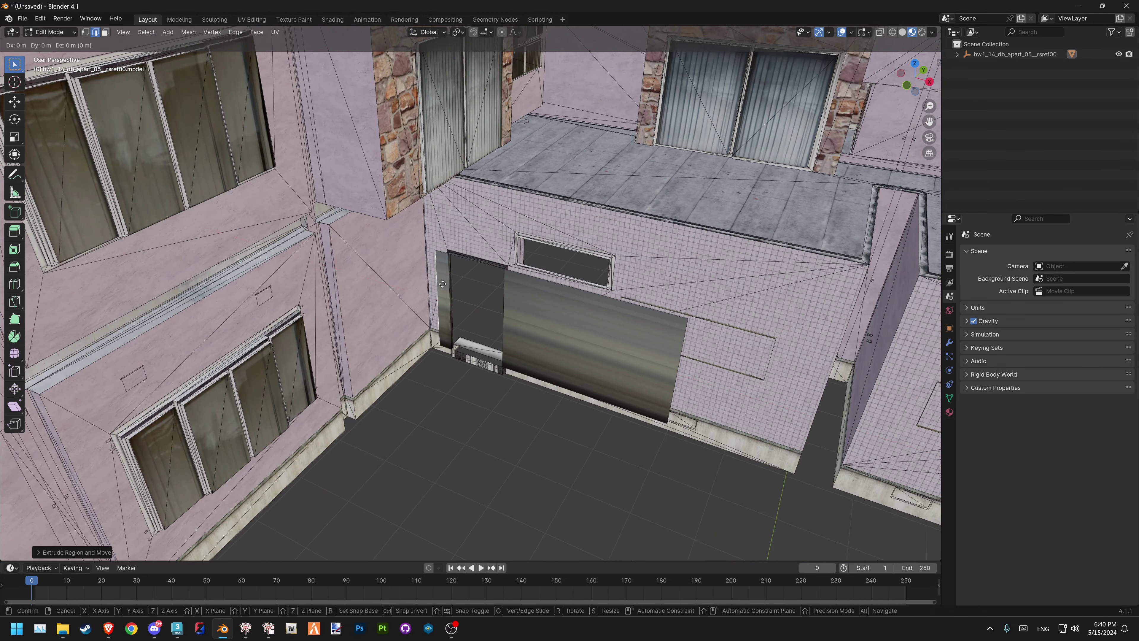
key(y)
click(245, 455)
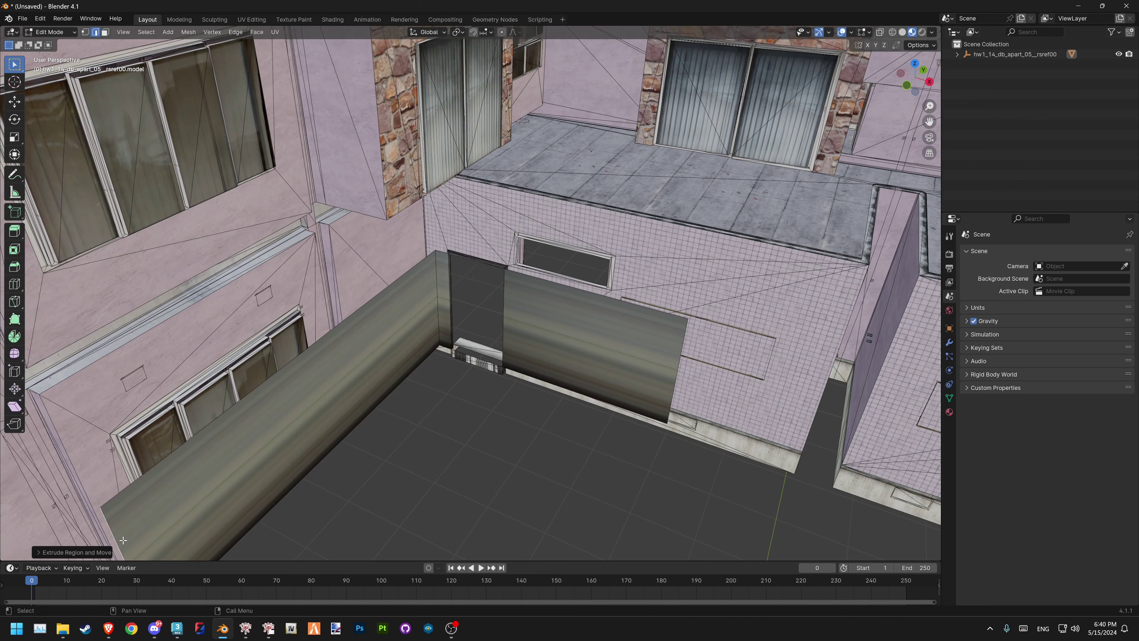
mouse_move(245, 455)
middle_down()
mouse_move(670, 251)
mouse_move(587, 246)
middle_up()
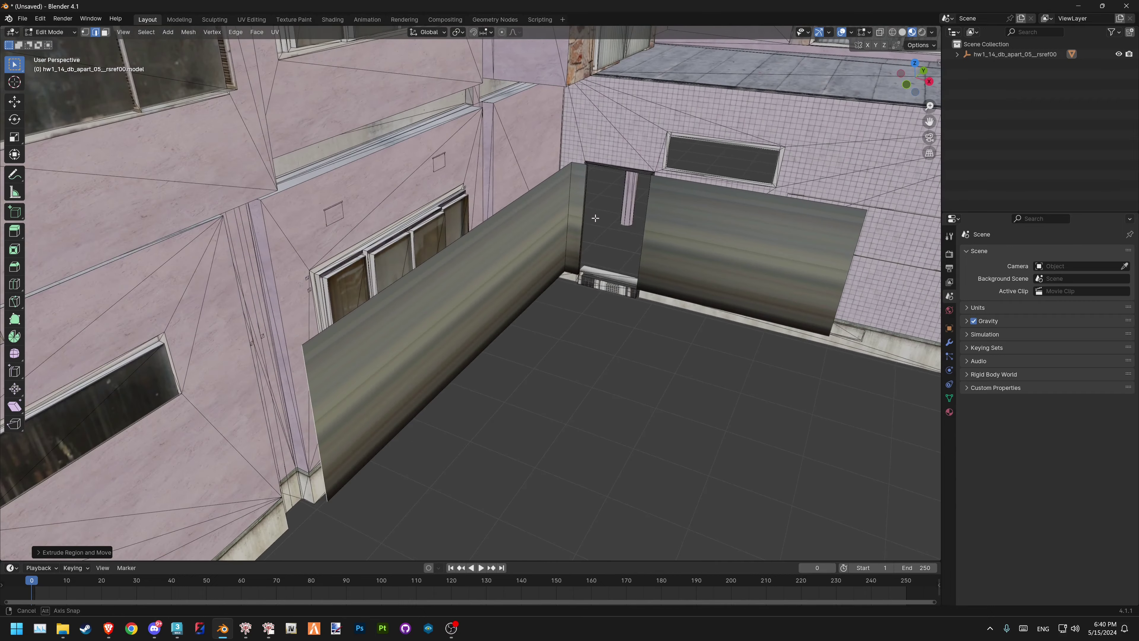
mouse_move(588, 246)
middle_down()
mouse_move(464, 249)
mouse_move(592, 254)
middle_up()
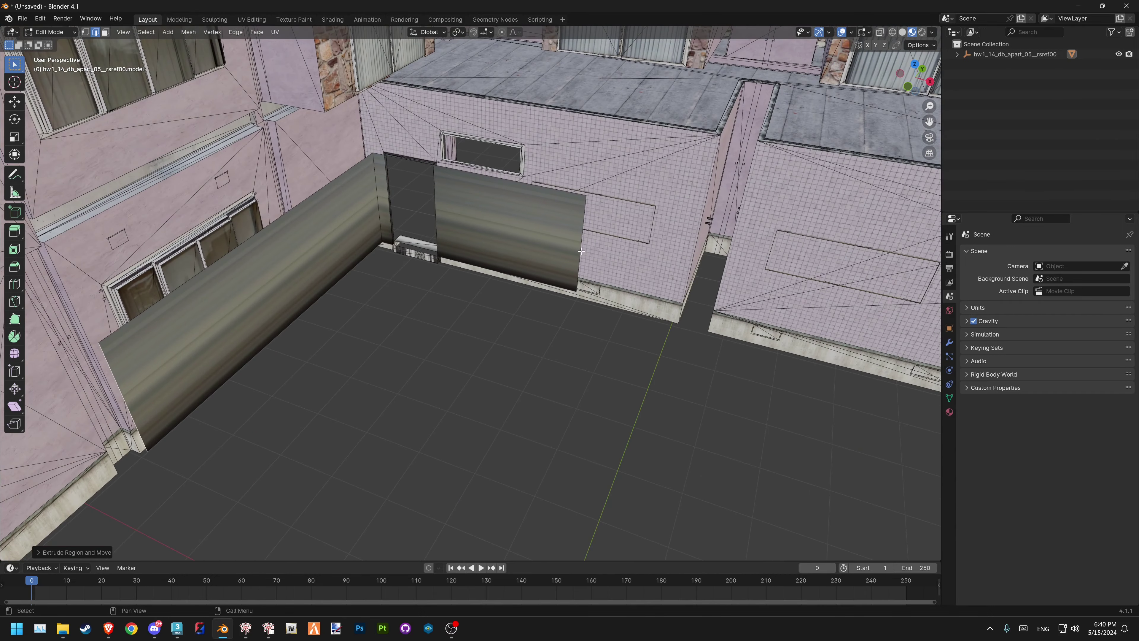
Stretch the door-side panel's end edge along X to the building corner
click(581, 251)
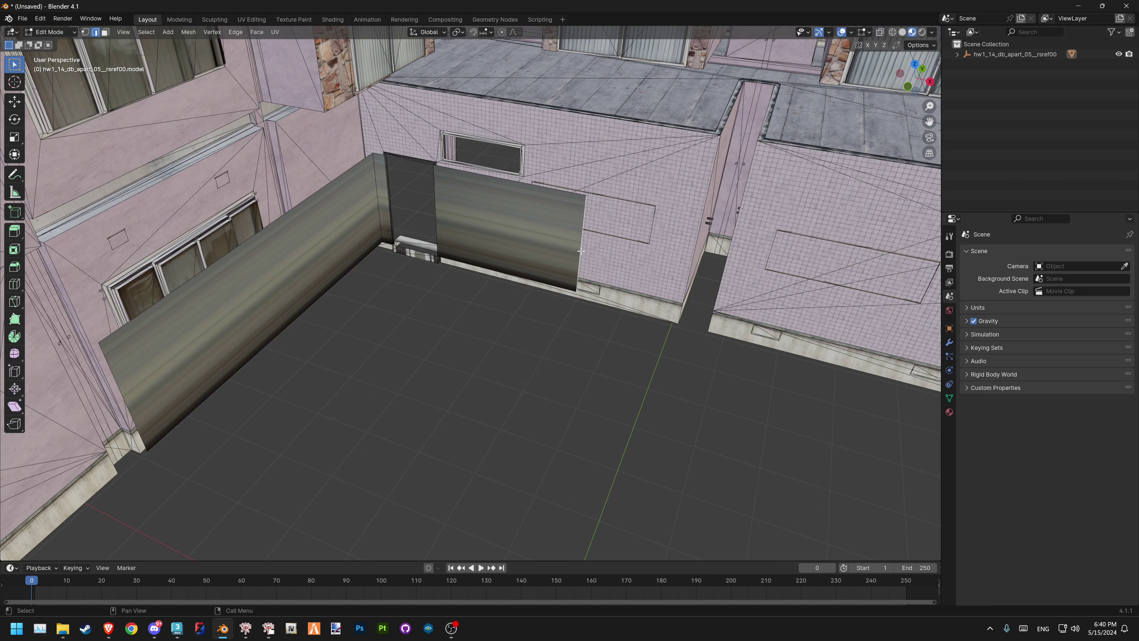
key(g)
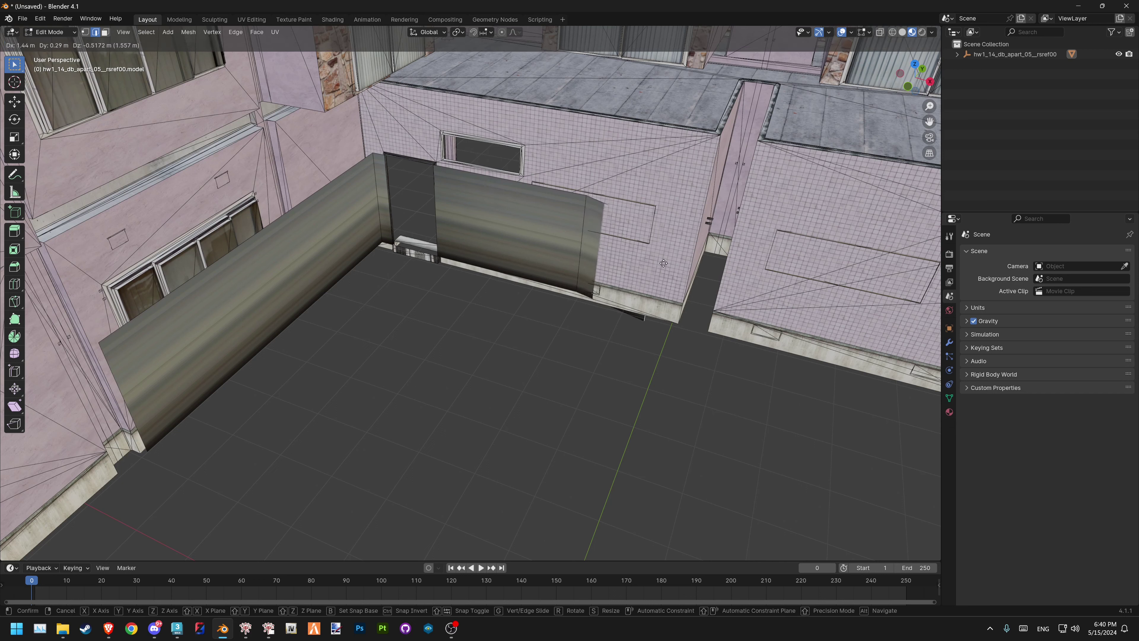
right_click(662, 263)
key(e)
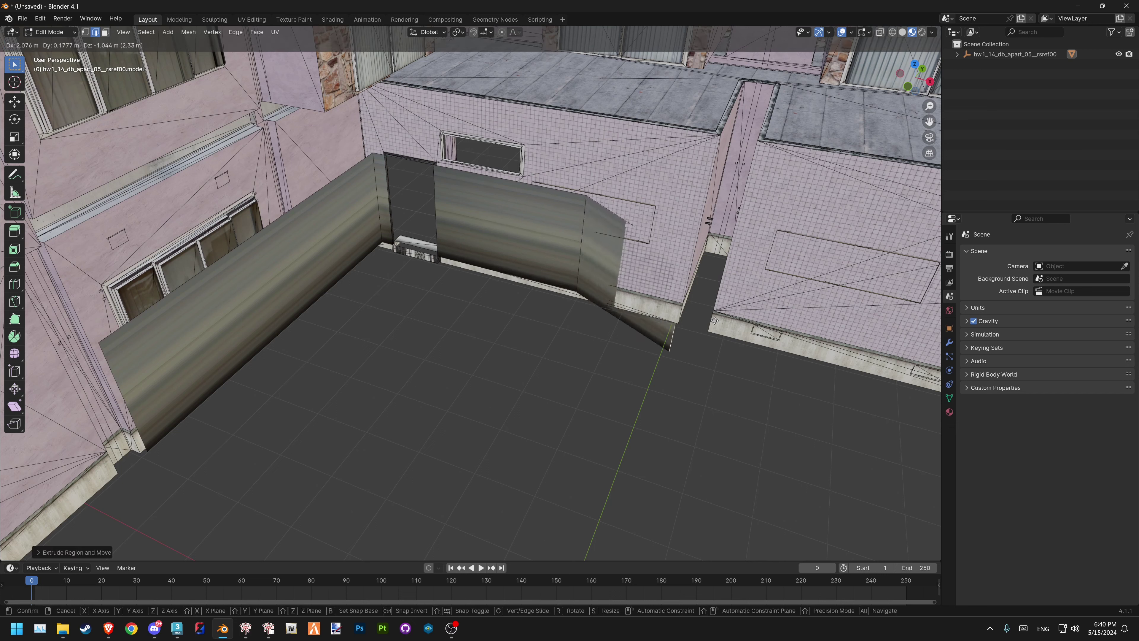
right_click(658, 313)
key(ctrl+z)
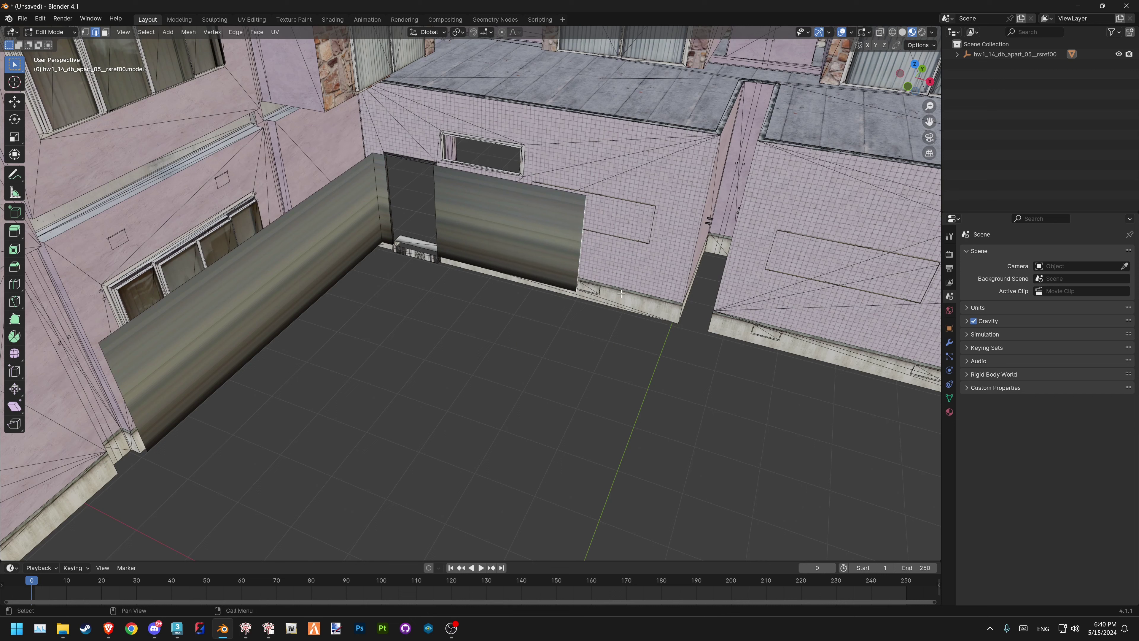
key(g)
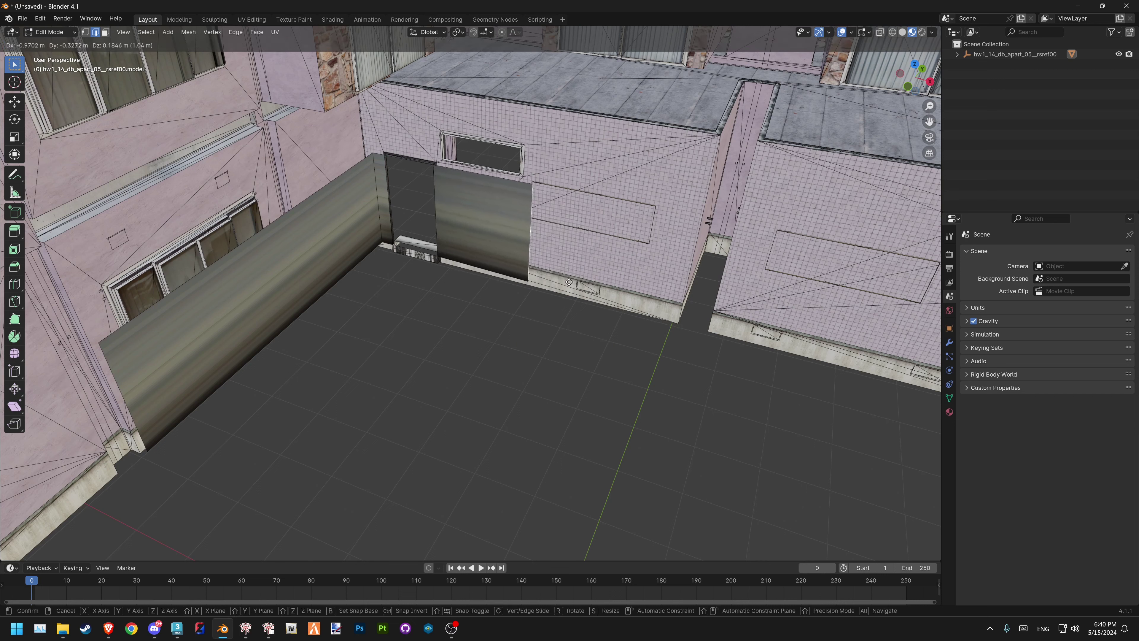
key(x)
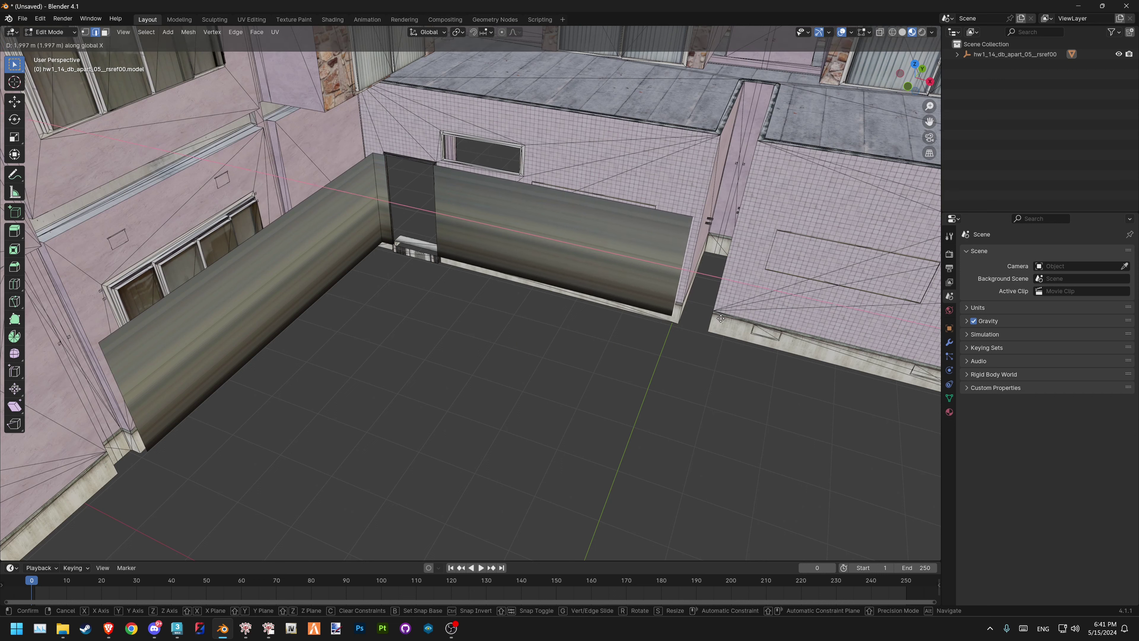
click(726, 319)
middle_drag(652, 291, 516, 323)
Shift the panel end along Y and extrude a new Y-axis wall segment, closing the U
key(g)
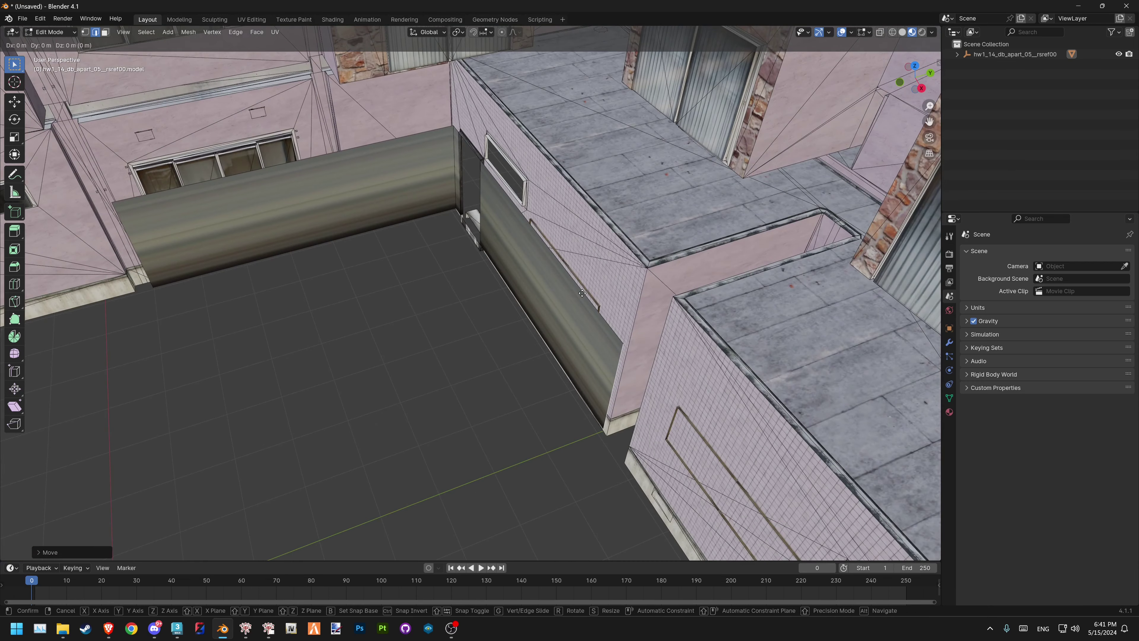
key(y)
click(446, 347)
shift+middle_drag(627, 344, 672, 300)
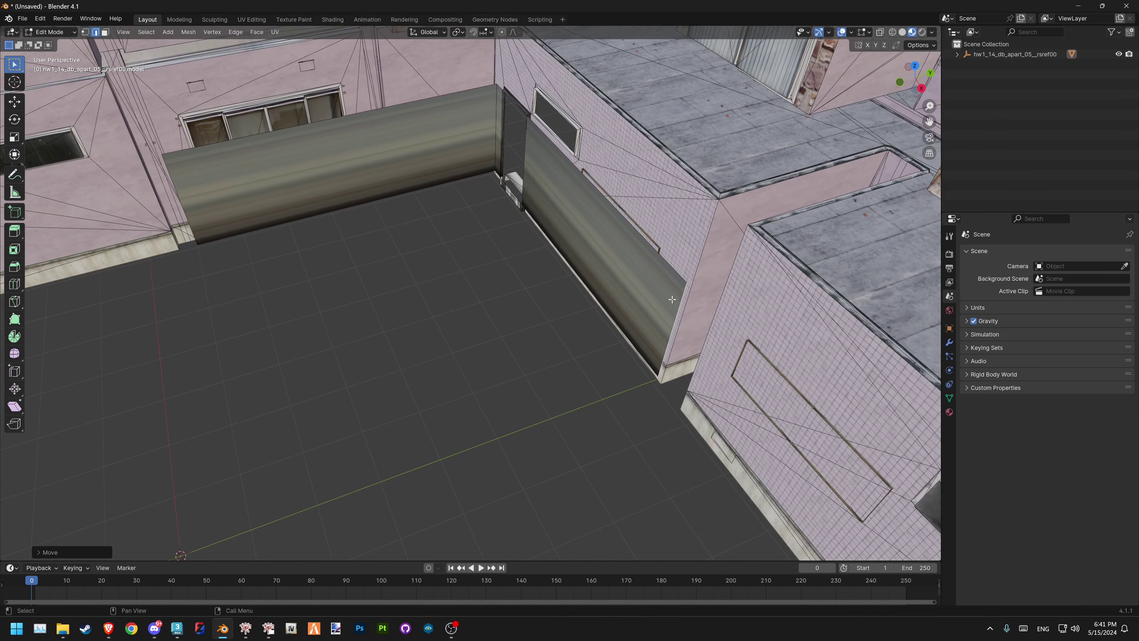
key(e)
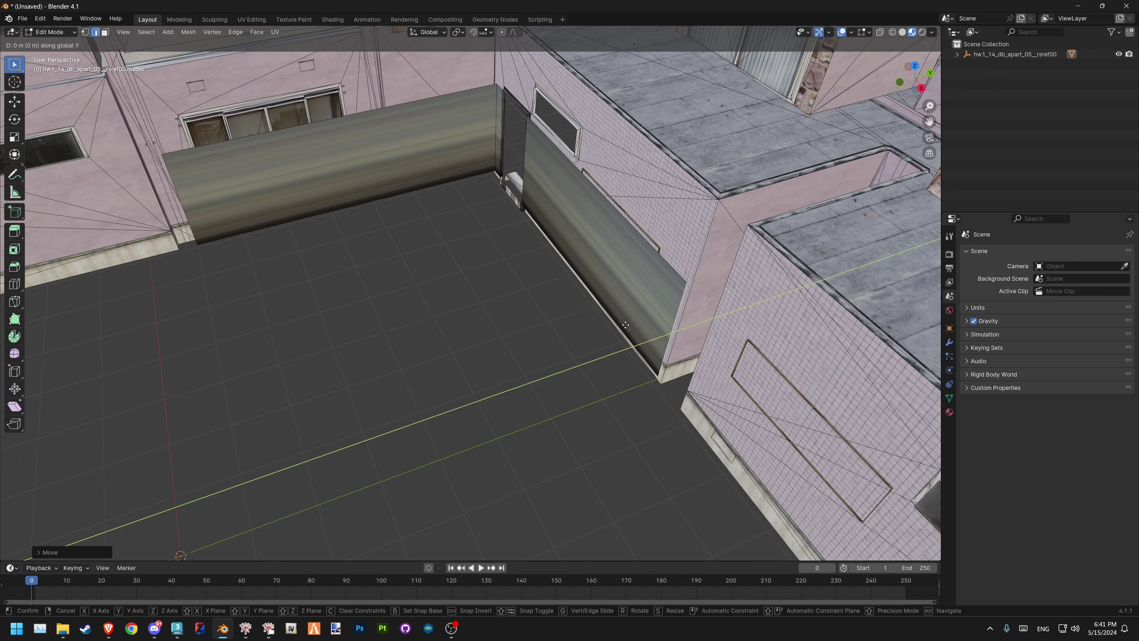
key(y)
click(202, 365)
mouse_move(202, 364)
shift+middle_down()
mouse_move(536, 353)
mouse_move(513, 238)
mouse_move(483, 339)
mouse_move(690, 364)
mouse_move(232, 570)
shift+middle_up()
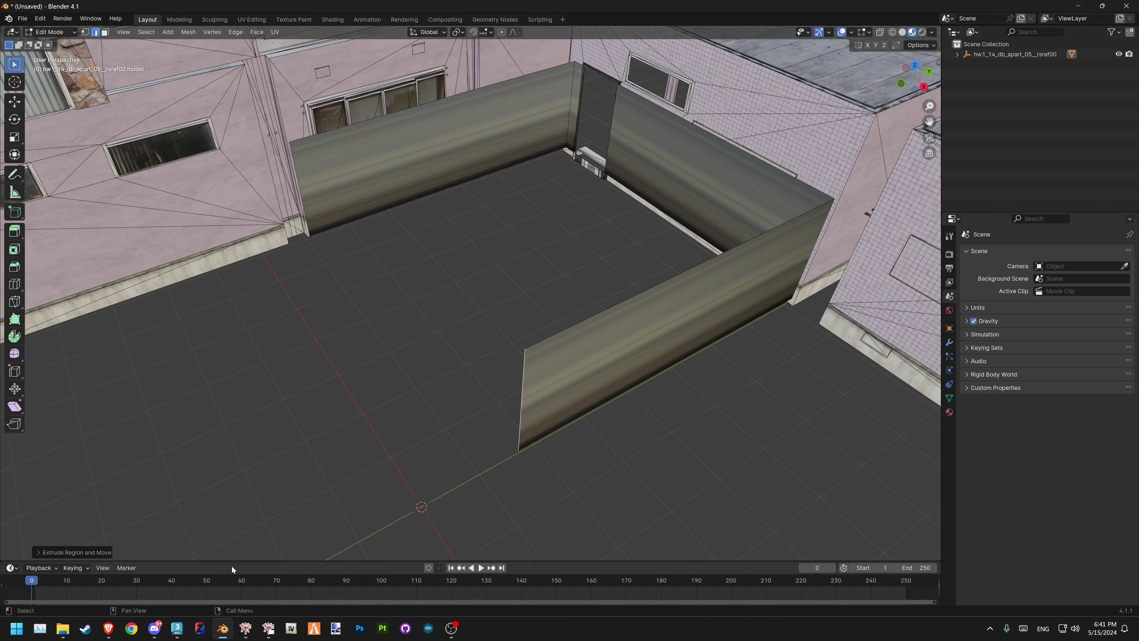
In 3ds Max, snap a Box001 corner vertex onto the front-right corner, then return to Blender
click(185, 628)
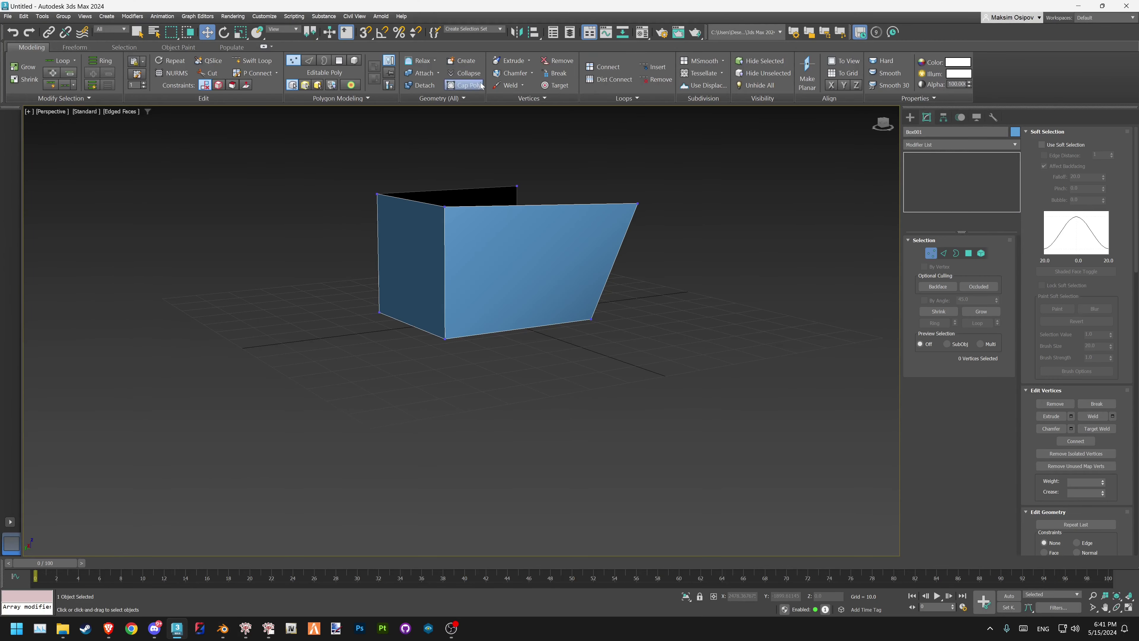
right_click(365, 33)
click(639, 228)
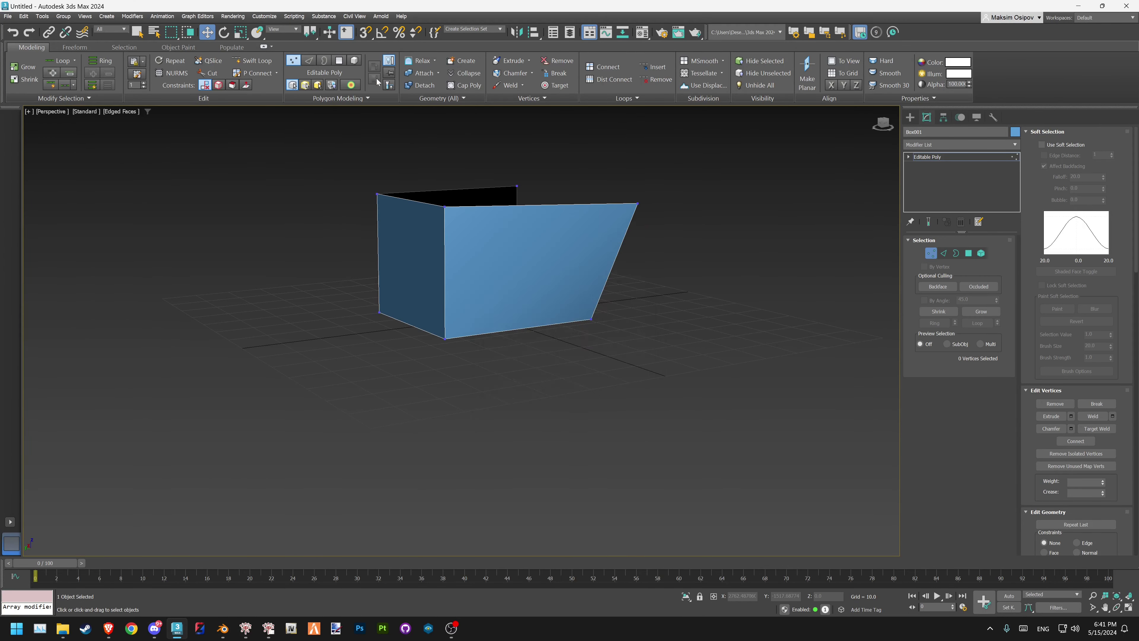
click(637, 204)
mouse_move(637, 204)
alt+middle_down()
mouse_move(585, 310)
mouse_move(607, 338)
alt+middle_up()
mouse_move(612, 317)
mouse_down()
mouse_move(729, 330)
mouse_move(714, 241)
mouse_up()
key(s)
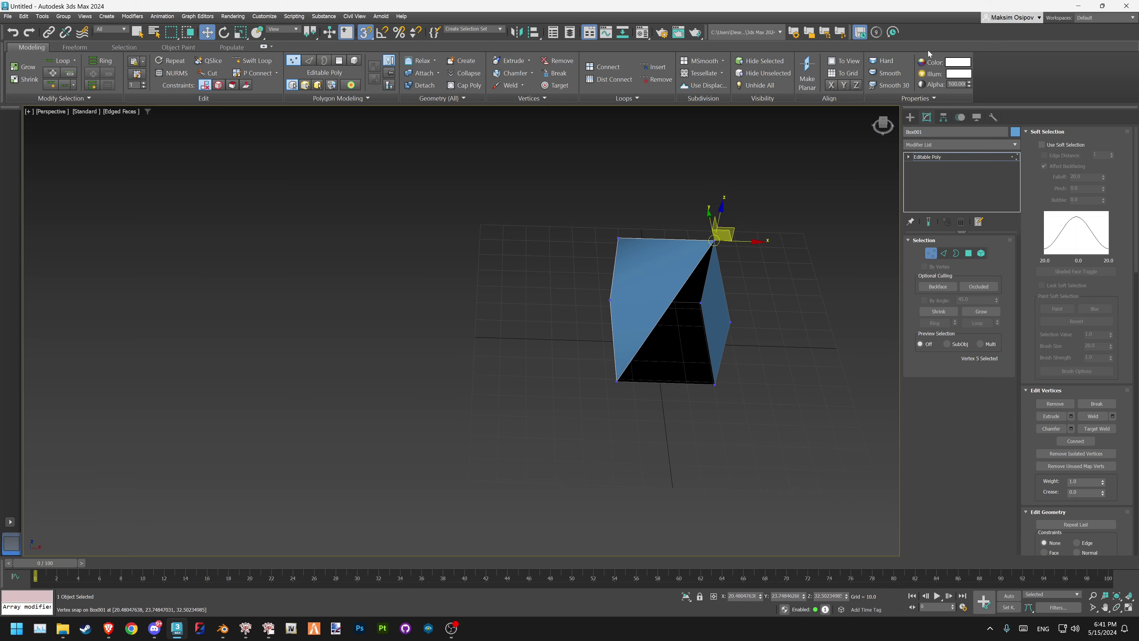
click(1084, 6)
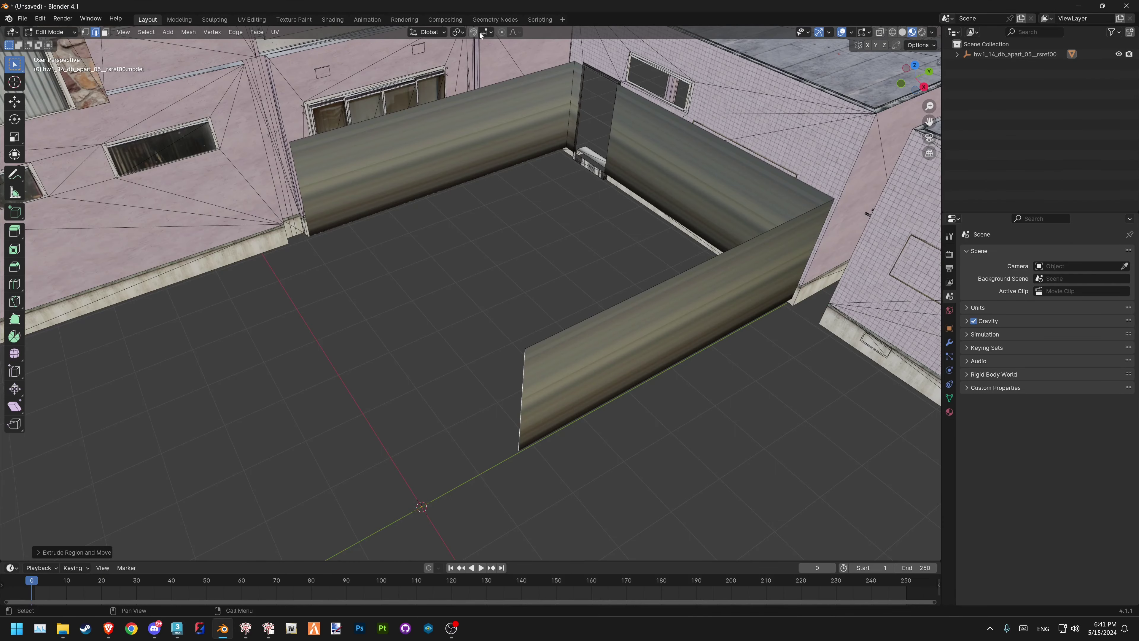
Turn on snapping with the snap target set to vertices
click(491, 33)
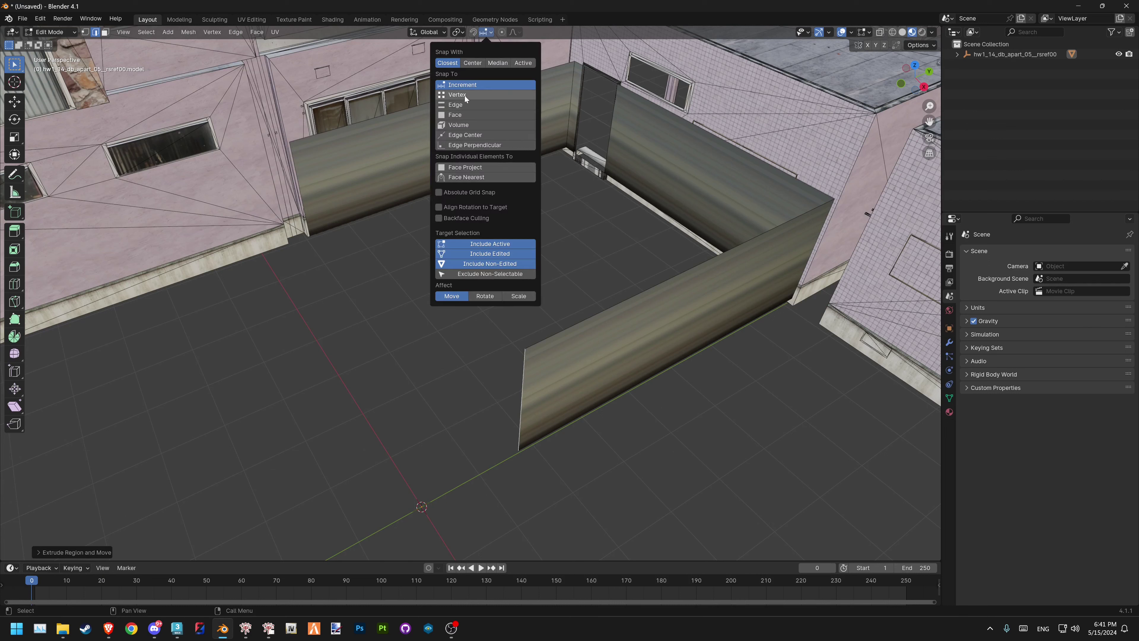
click(479, 99)
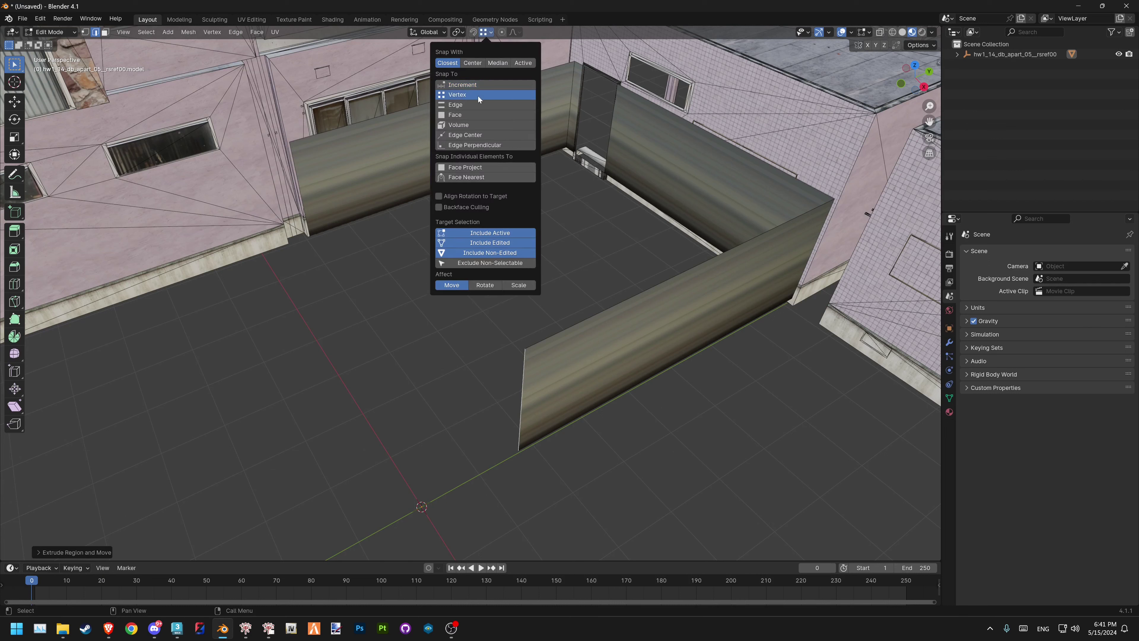
click(474, 32)
middle_drag(538, 389, 496, 392)
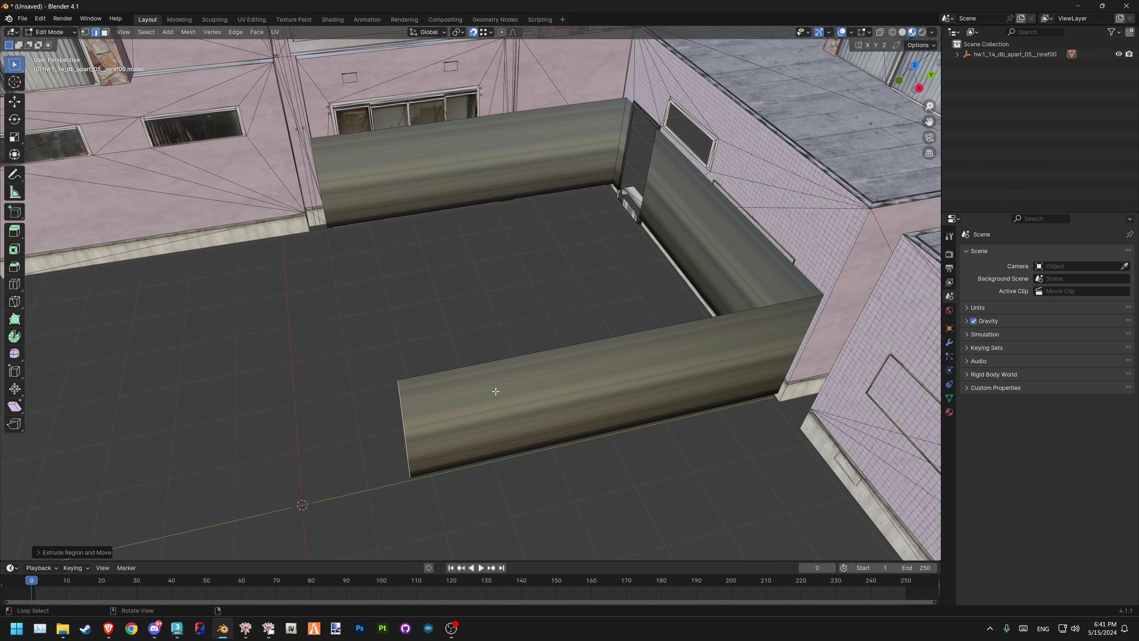
Select the whole front wall and move it about 0.63 m along Y to square the enclosure
key(1)
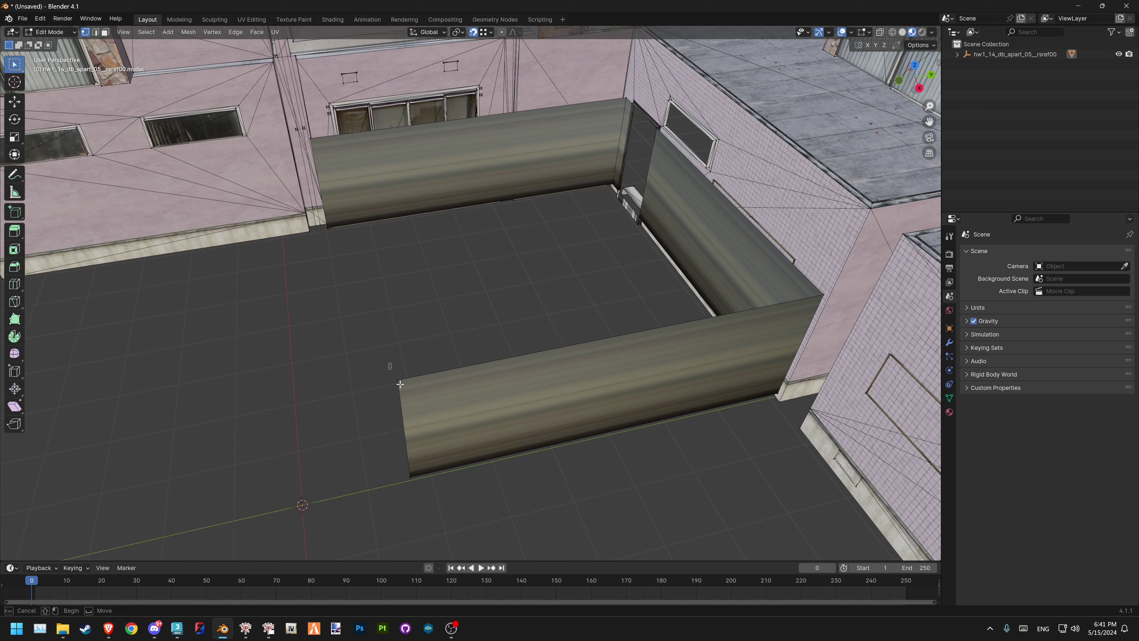
key(l)
key(g)
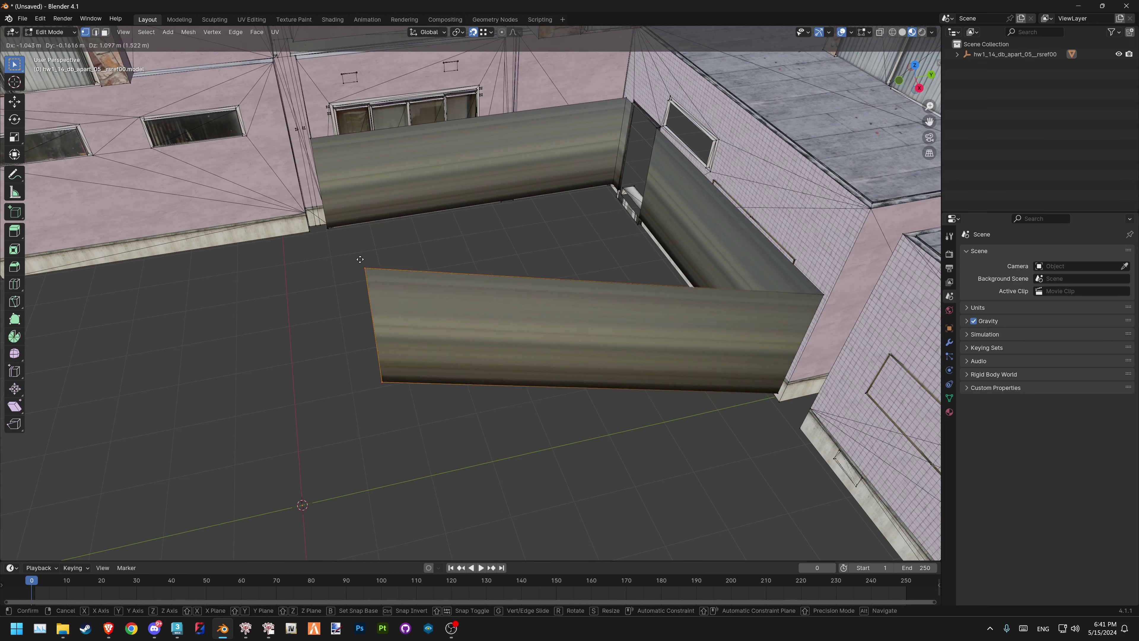
key(y)
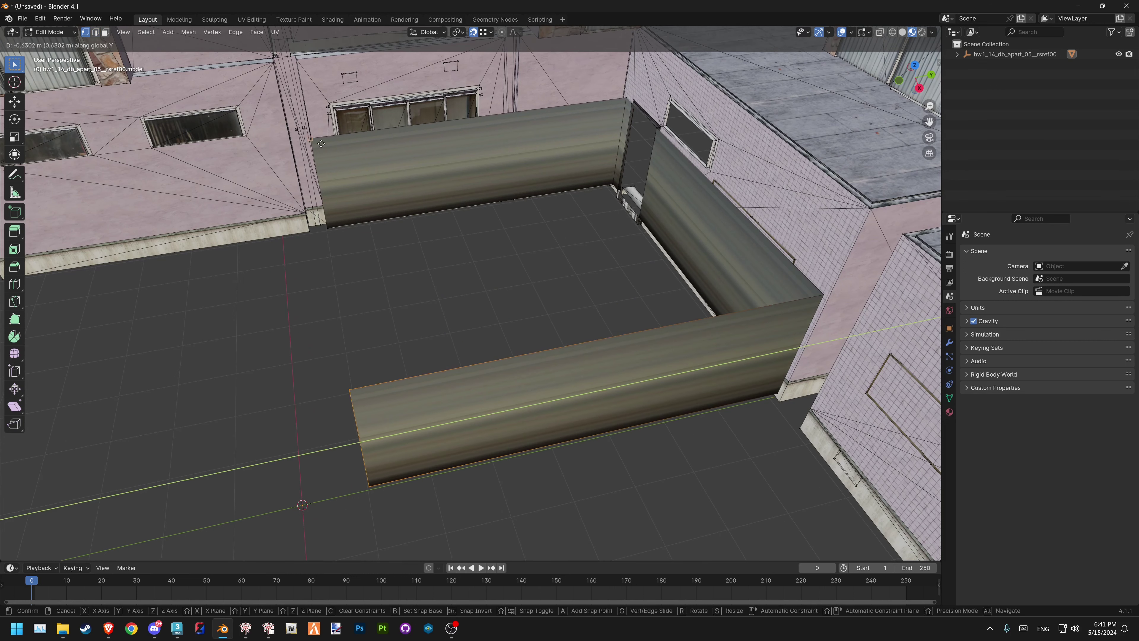
click(310, 139)
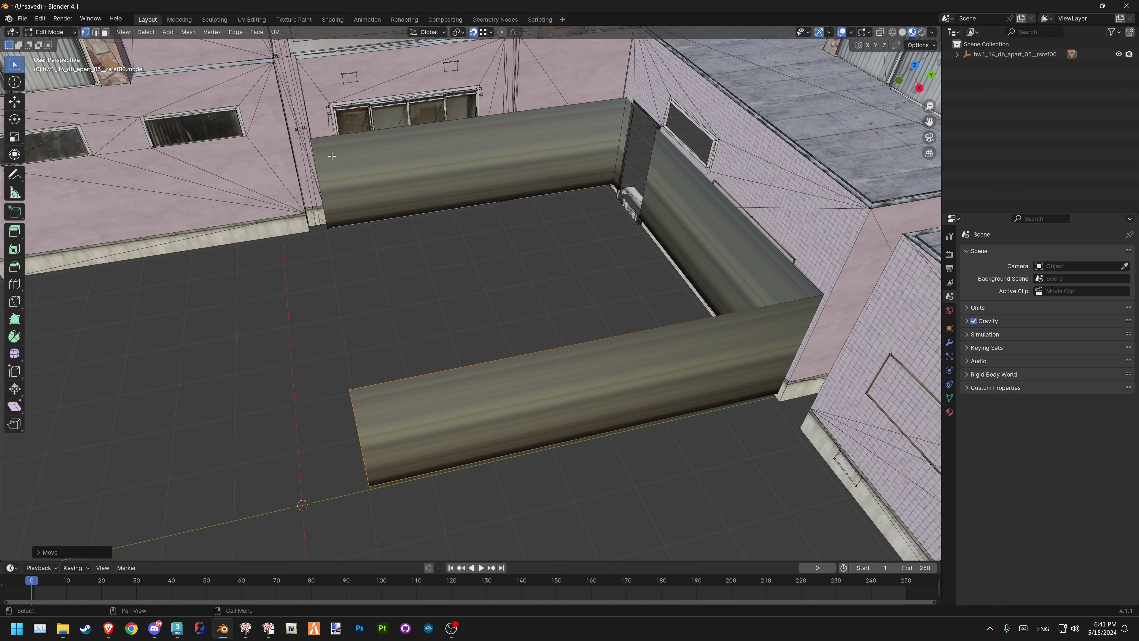
mouse_move(310, 139)
middle_down()
mouse_move(538, 273)
mouse_move(497, 255)
middle_up()
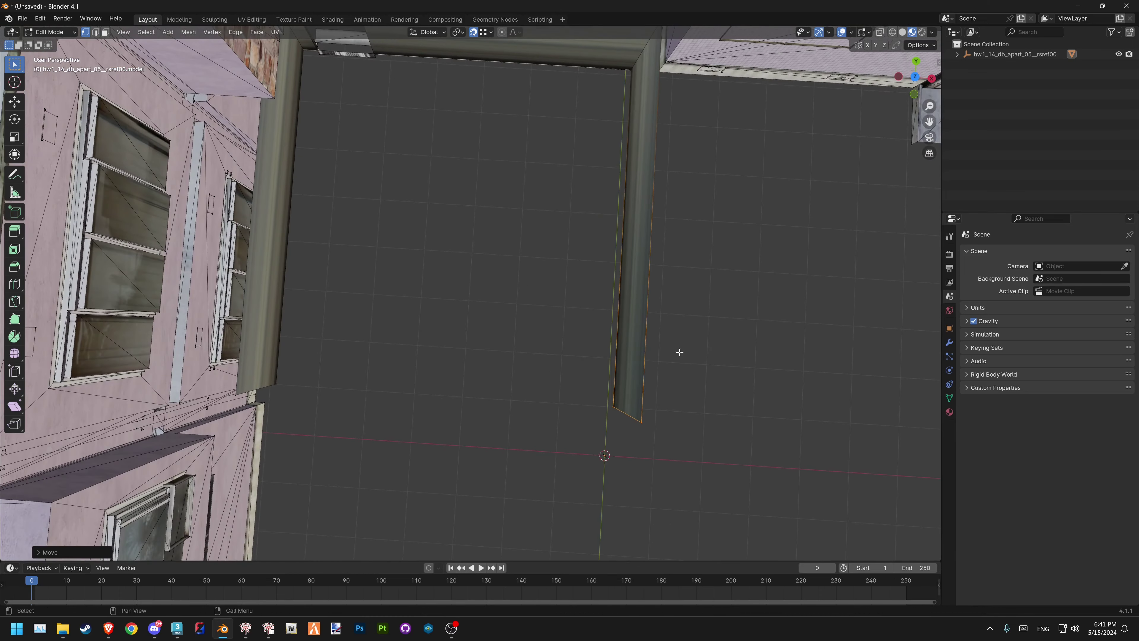
key(2)
mouse_move(628, 370)
middle_down()
mouse_move(616, 333)
mouse_move(639, 359)
middle_up()
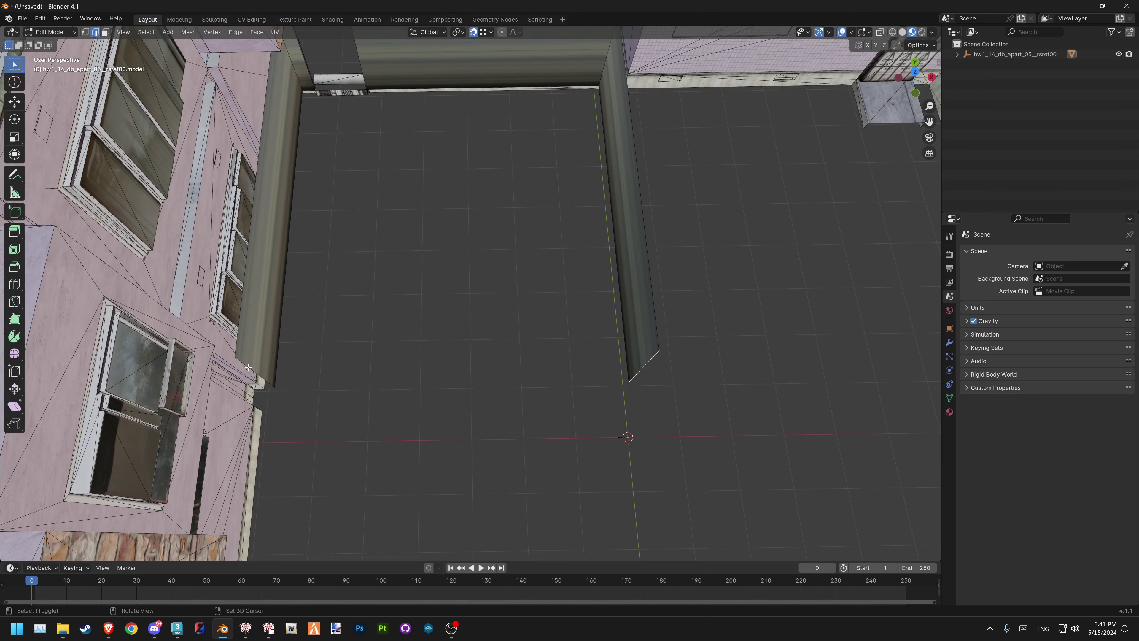
Bridge the two free wall ends with Bridge Edge Loops to form the fourth wall
key(ctrl+e)
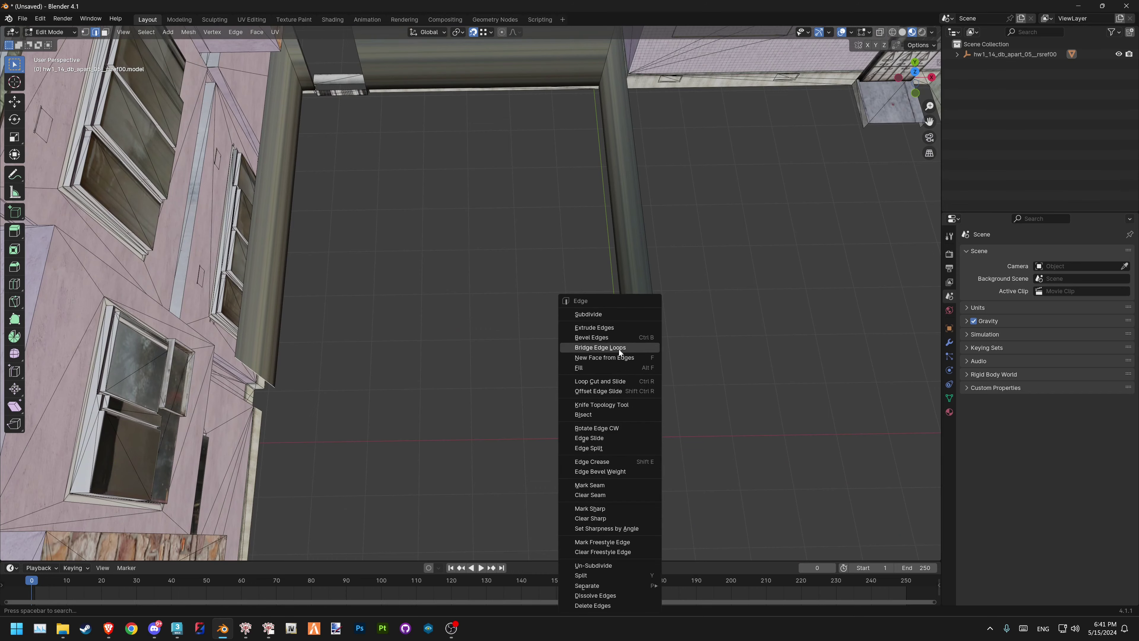
click(621, 349)
mouse_move(620, 348)
middle_down()
mouse_move(595, 353)
mouse_move(509, 326)
mouse_move(426, 281)
middle_up()
shift+middle_drag(526, 219, 581, 224)
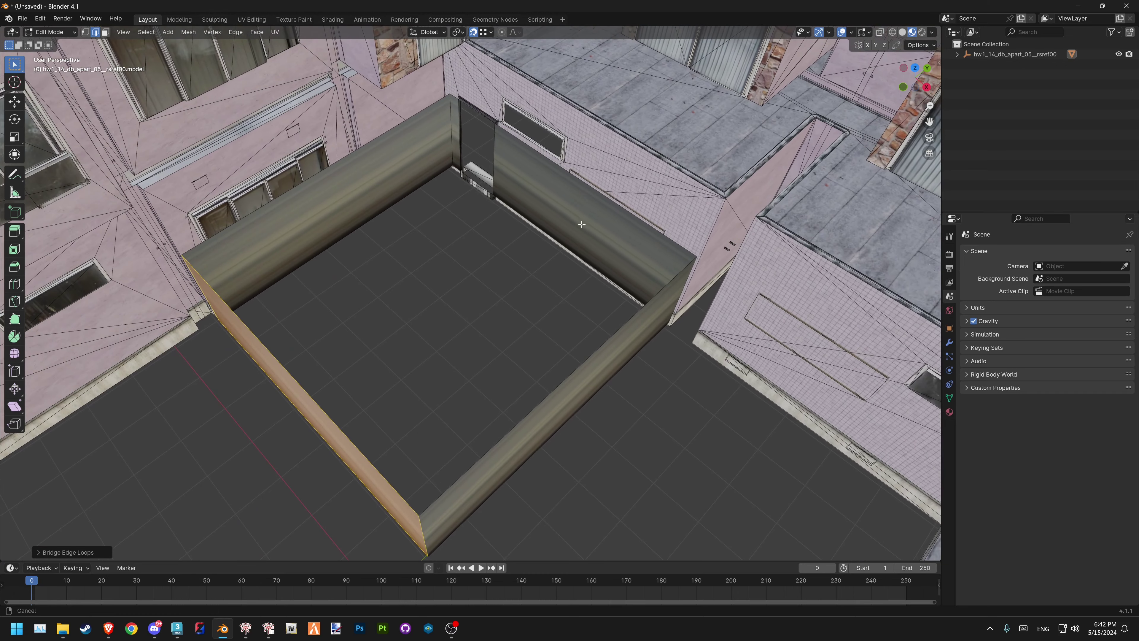
click(389, 208)
middle_drag(389, 208, 499, 256)
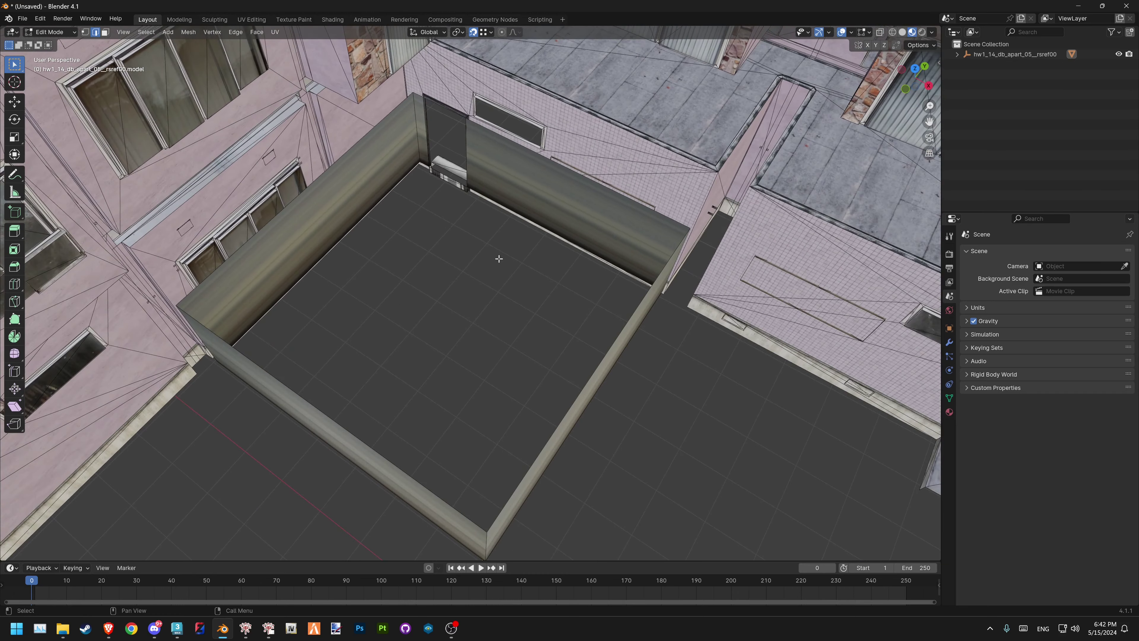
Try filling the floor with F, then undo the fill
middle_drag(404, 288, 489, 271)
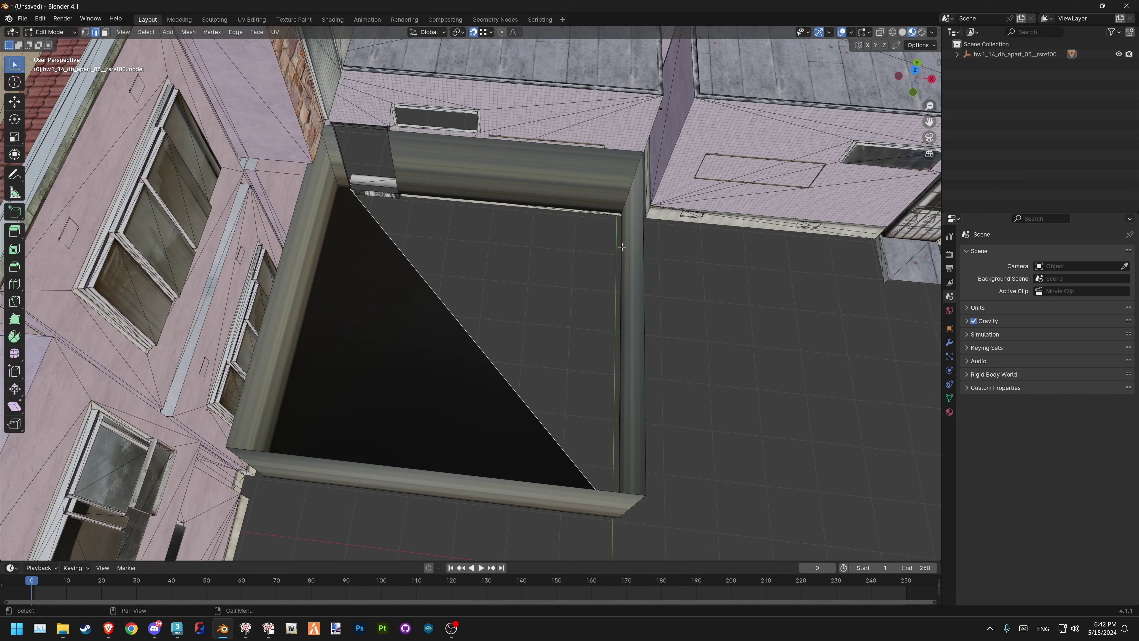
key(f)
key(ctrl+z)
key(ctrl+z)
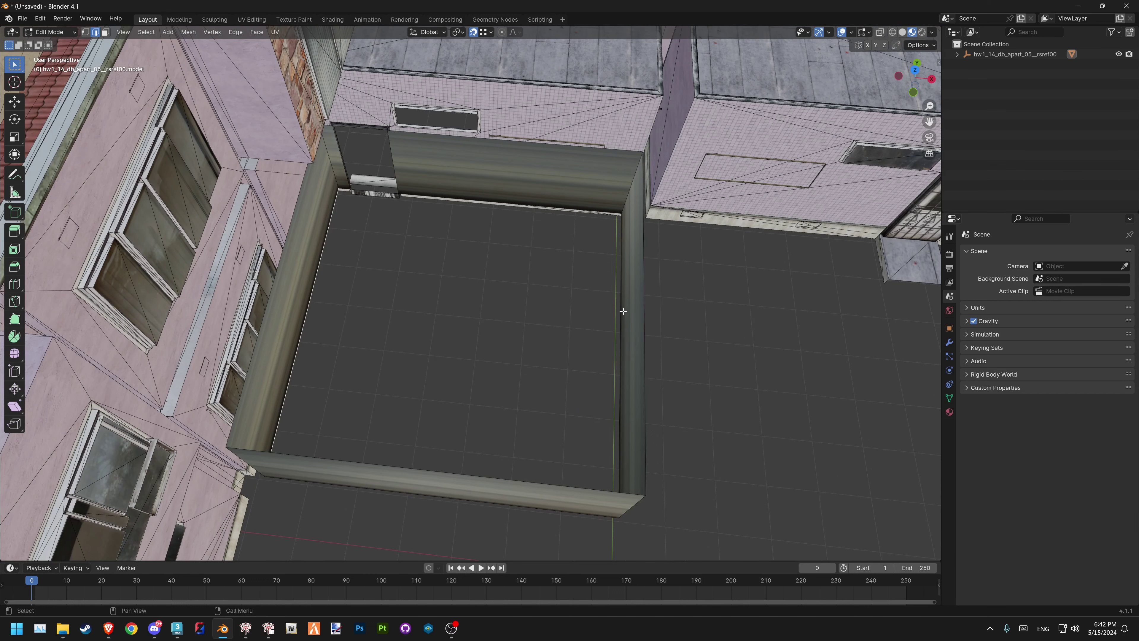
Bridge the selected floor edges into a single floor face, then deselect everything
shift+click(620, 313)
key(f)
key(ctrl+z)
key(ctrl+e)
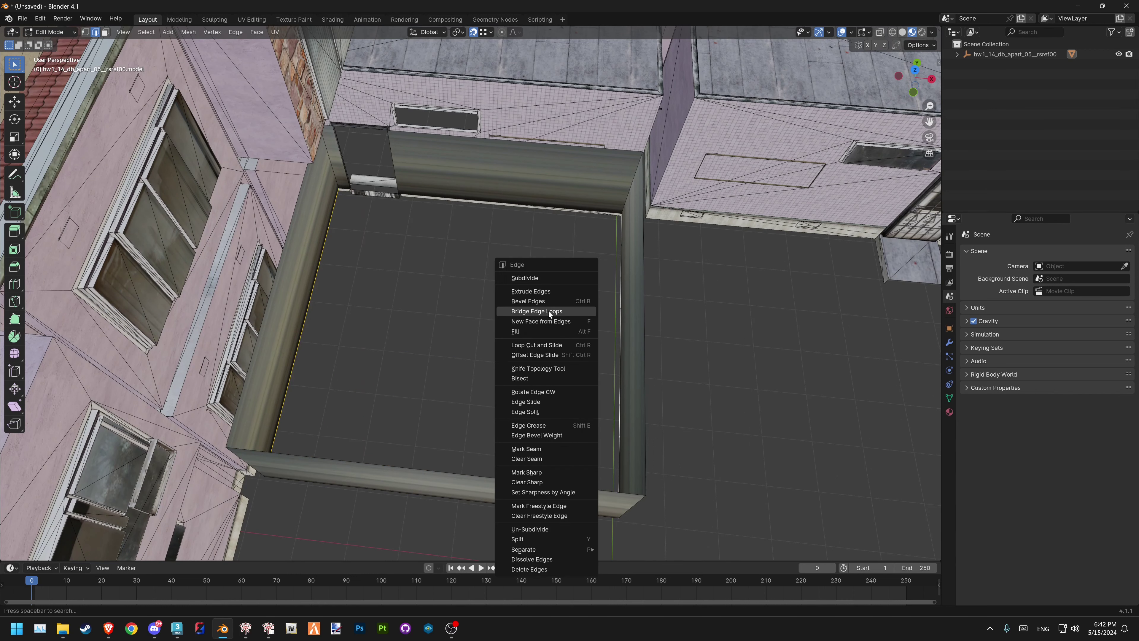
click(548, 312)
click(714, 324)
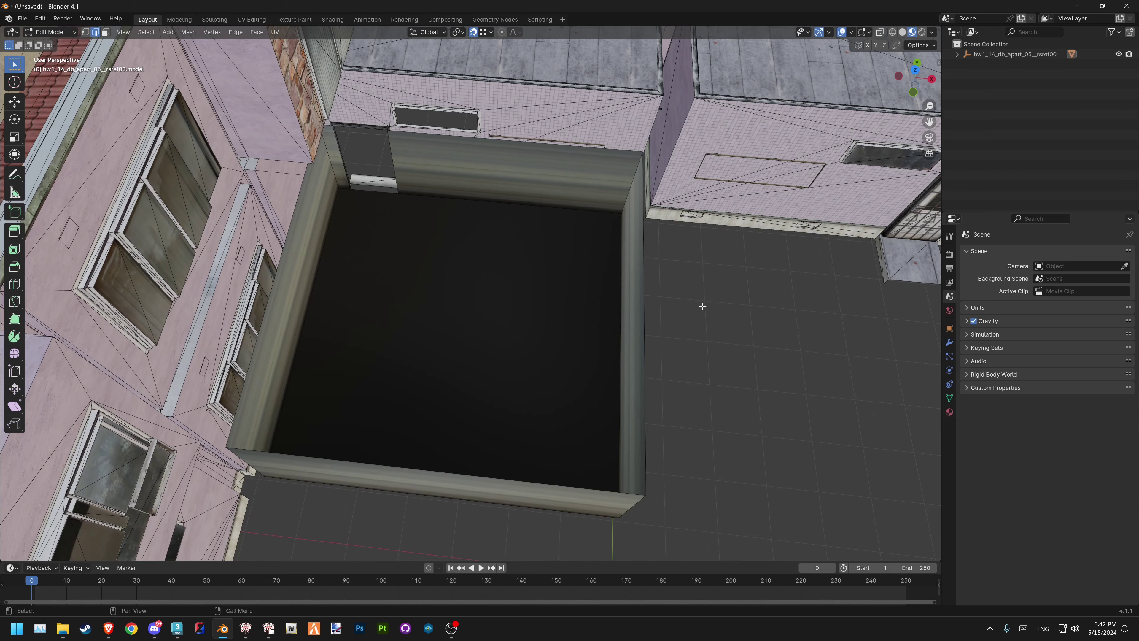
Zoom and orbit in on the wall beside the doorway and upper window
scroll(528, 293, down, 2)
middle_drag(521, 258, 501, 199)
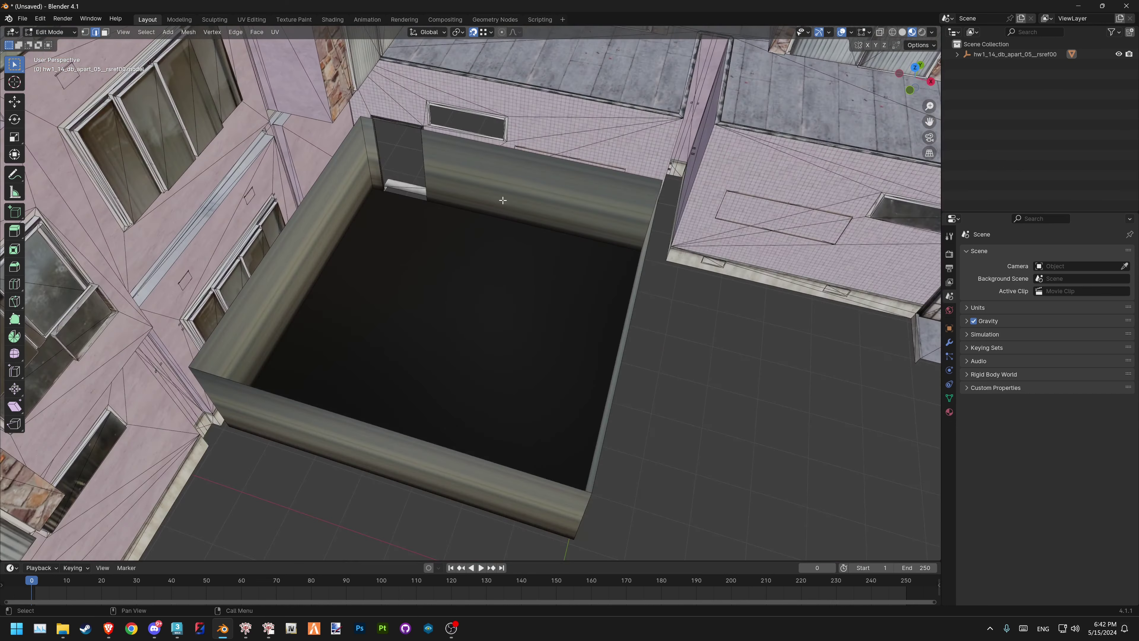
scroll(501, 198, up, 3)
middle_drag(432, 214, 536, 245)
scroll(491, 226, down, 2)
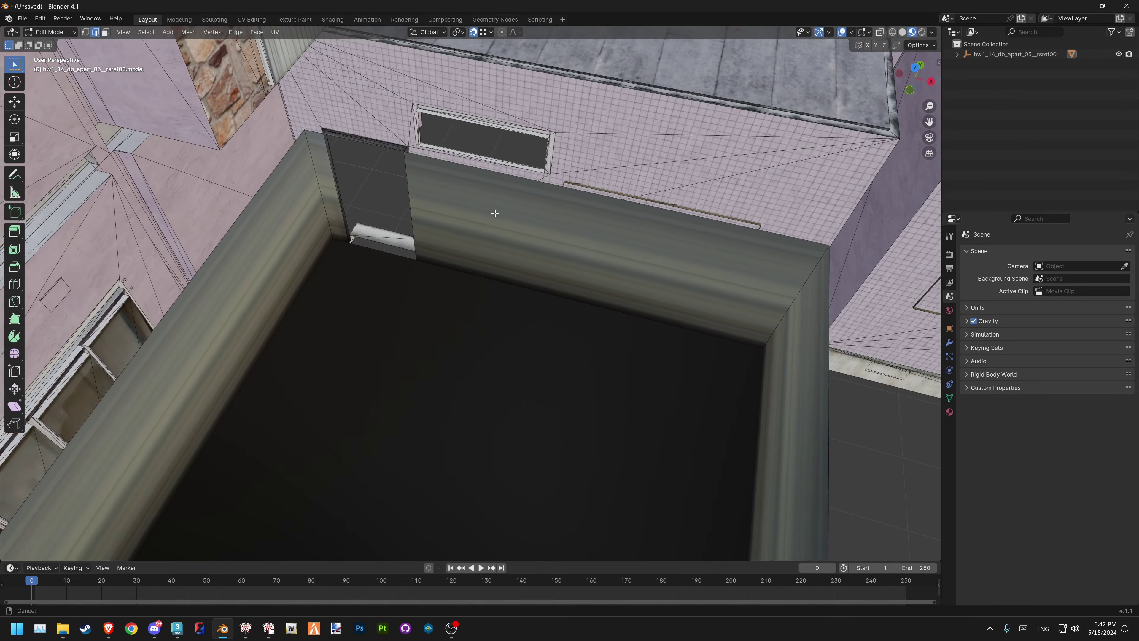
mouse_move(494, 211)
middle_down()
mouse_move(516, 251)
mouse_move(479, 295)
mouse_move(502, 371)
mouse_move(508, 325)
mouse_move(545, 282)
middle_up()
scroll(516, 252, up, 3)
Select the loop of top wall edges and turn on X-ray view
click(546, 267)
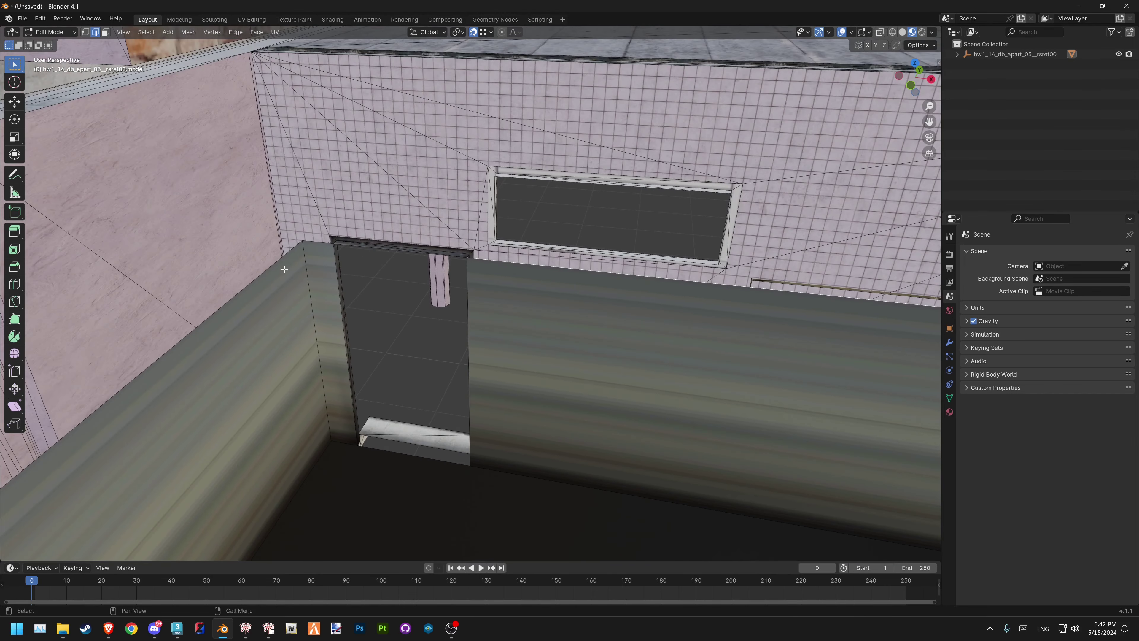
scroll(674, 325, down, 5)
scroll(828, 319, up, 2)
alt+click(812, 317)
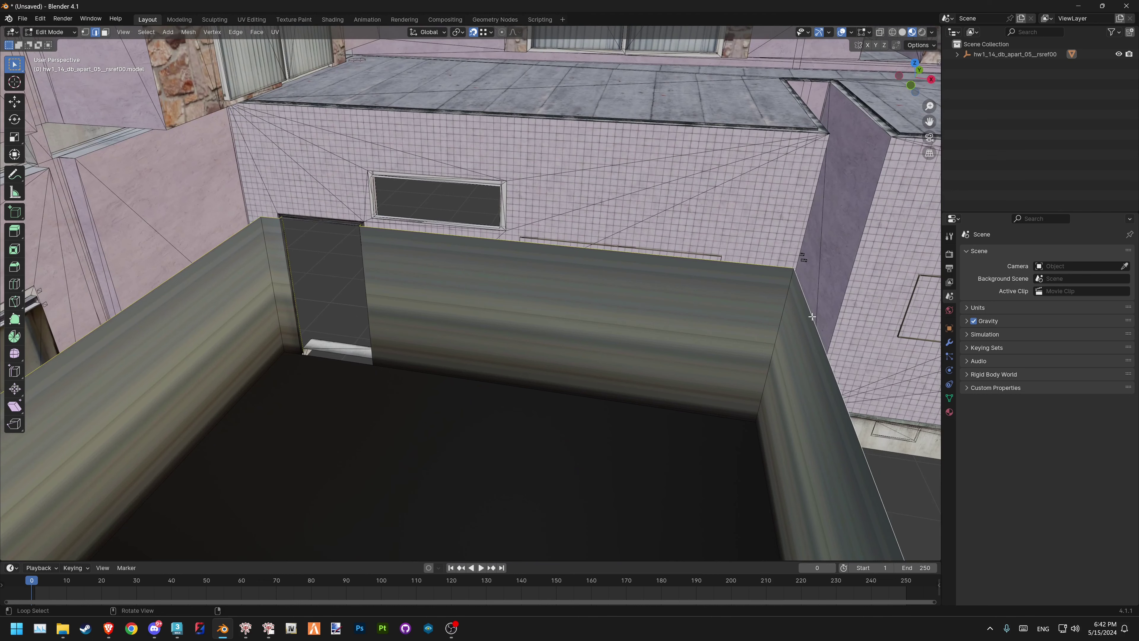
shift+middle_drag(319, 261, 375, 268)
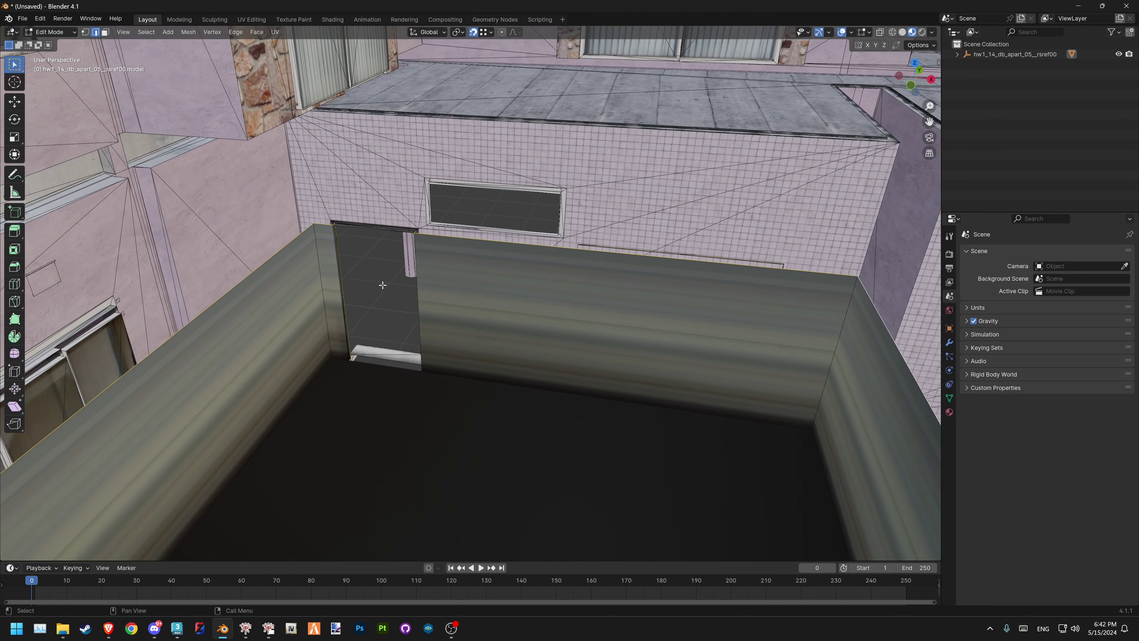
key(alt+z)
scroll(371, 288, down, 3)
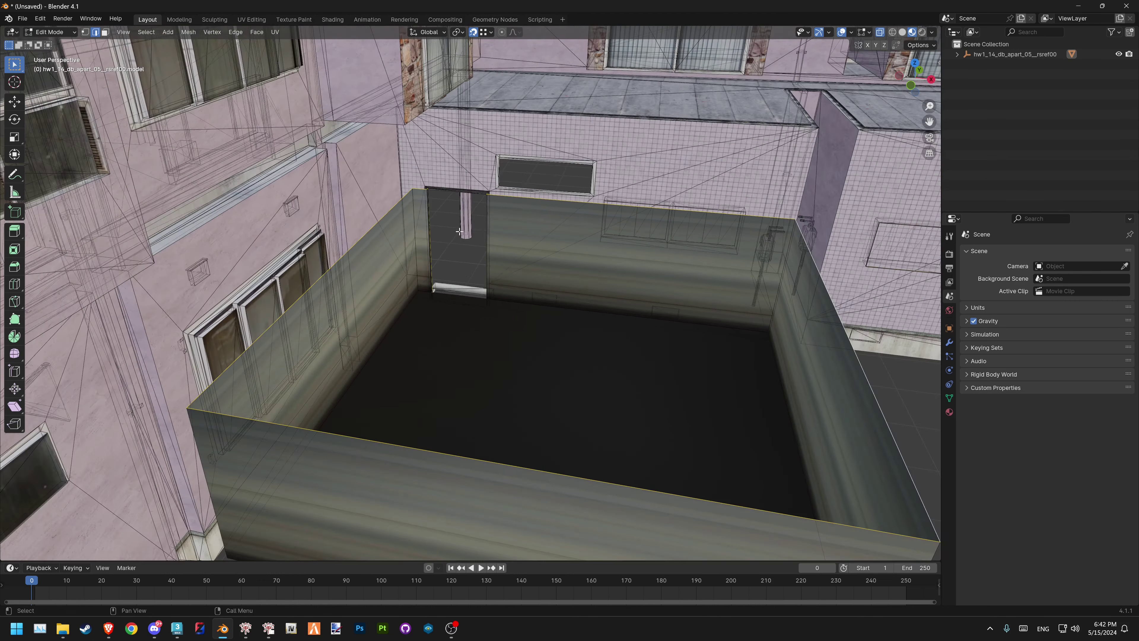
middle_drag(436, 245, 591, 304)
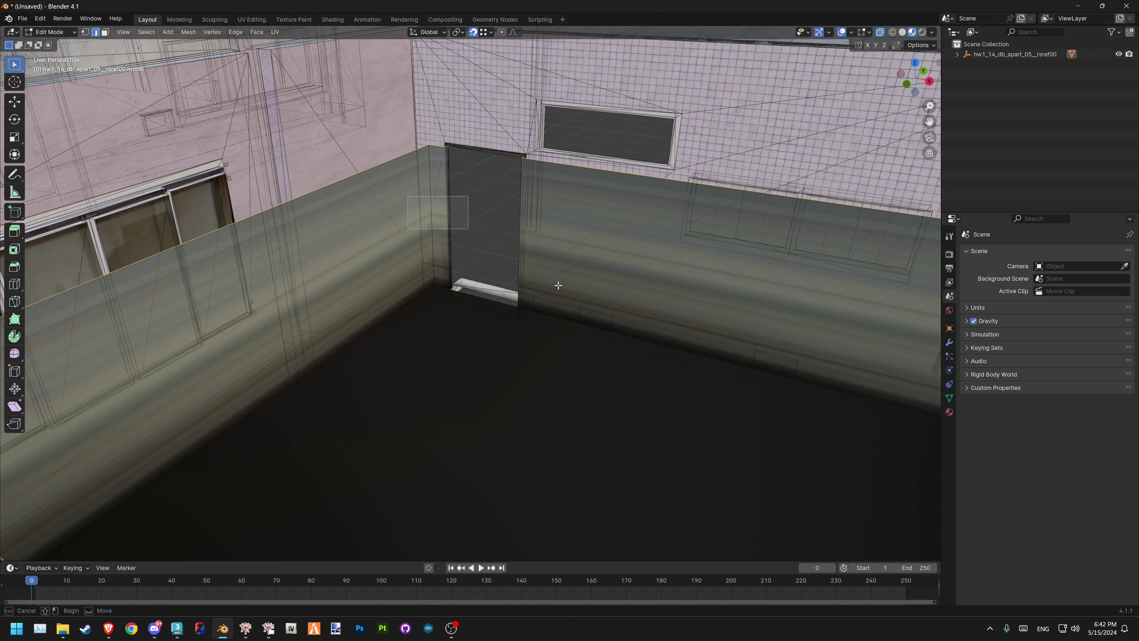
scroll(593, 288, down, 4)
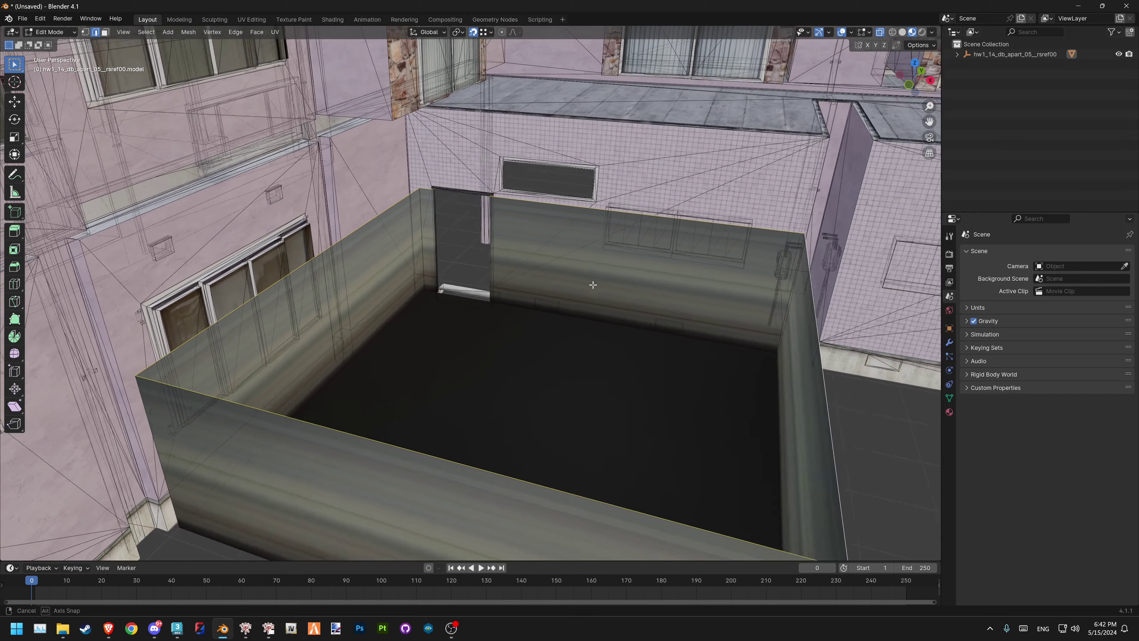
scroll(538, 243, up, 1)
Raise the top edge loop about 1 m along Z, then turn X-ray off
key(g)
key(z)
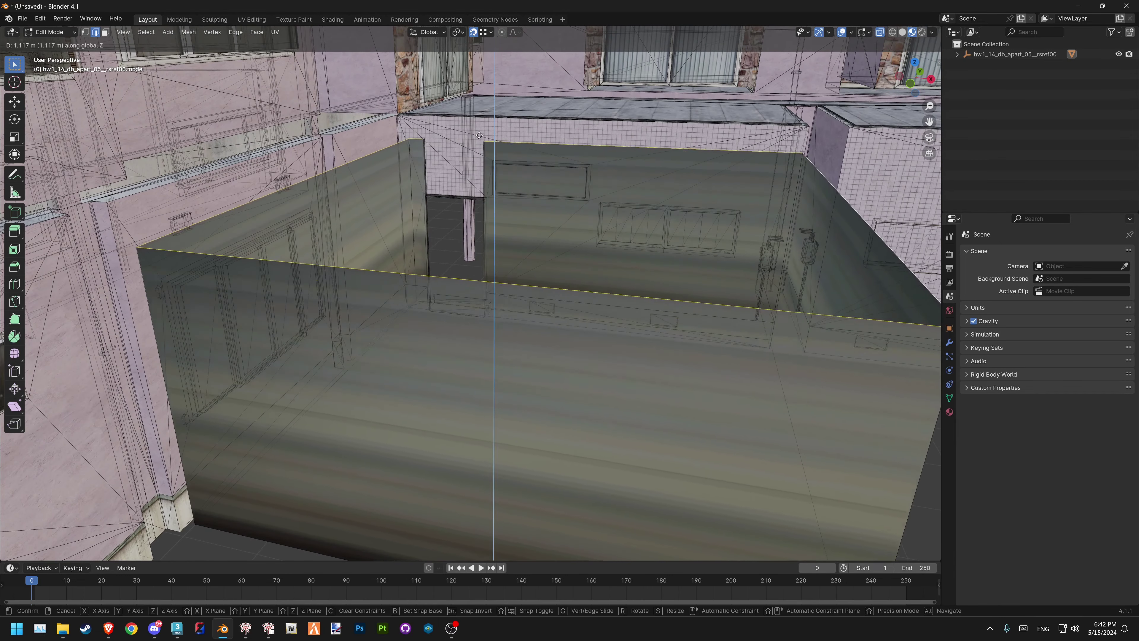
key(Escape)
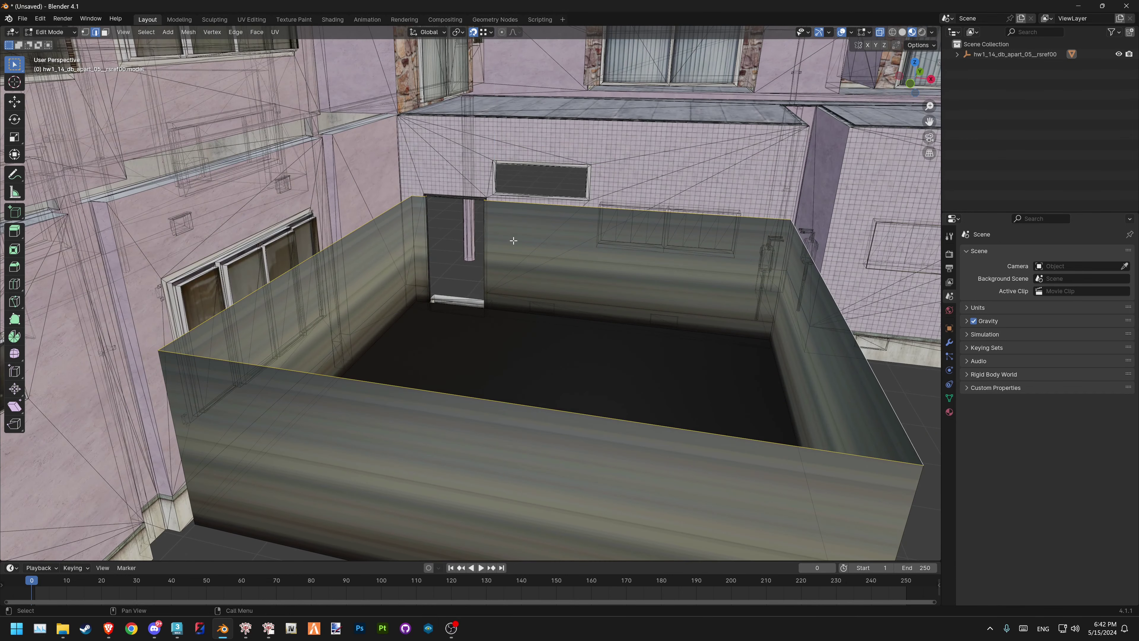
key(g)
key(z)
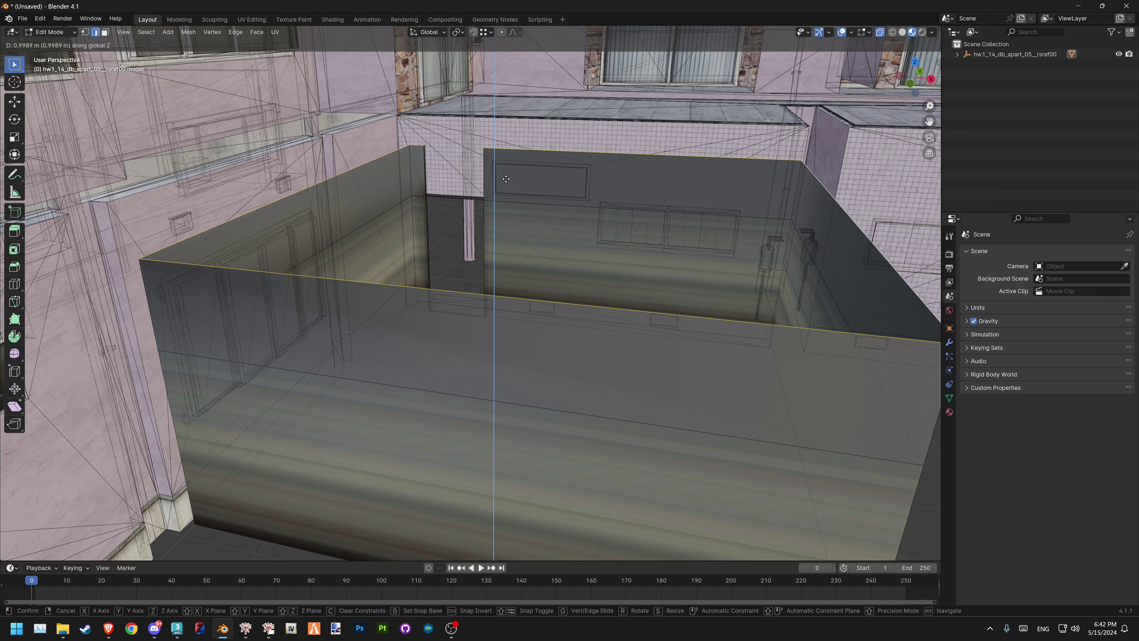
click(506, 179)
key(alt+z)
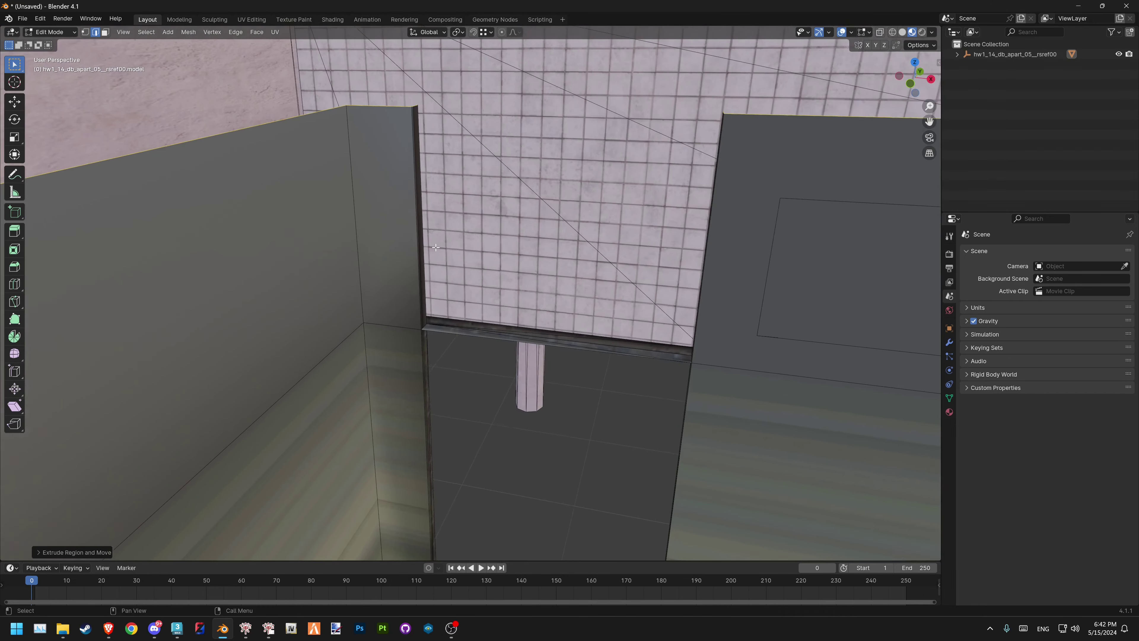
In face mode, delete the dark strip face beside the doorway wall
mouse_move(424, 154)
middle_down()
mouse_move(403, 248)
mouse_move(354, 244)
middle_up()
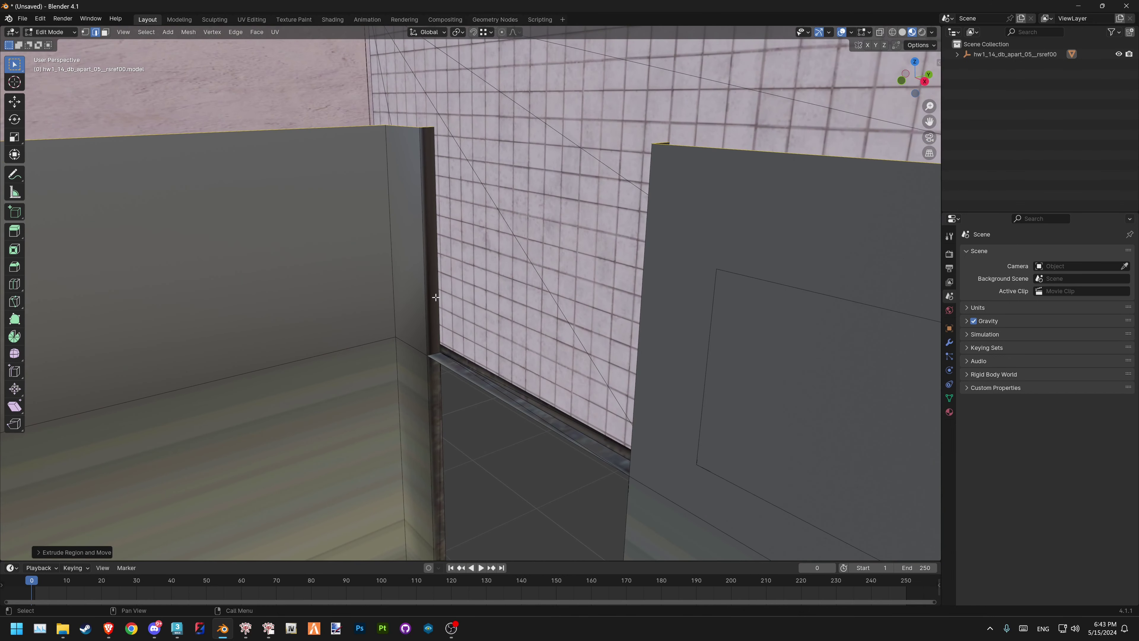
click(433, 173)
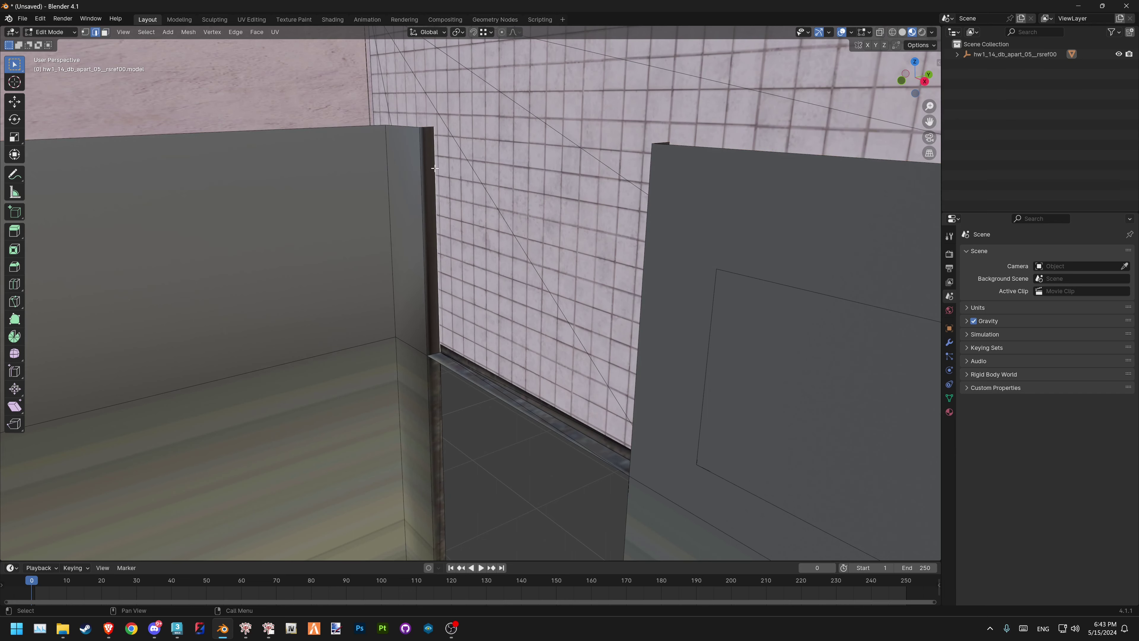
middle_drag(435, 169, 522, 167)
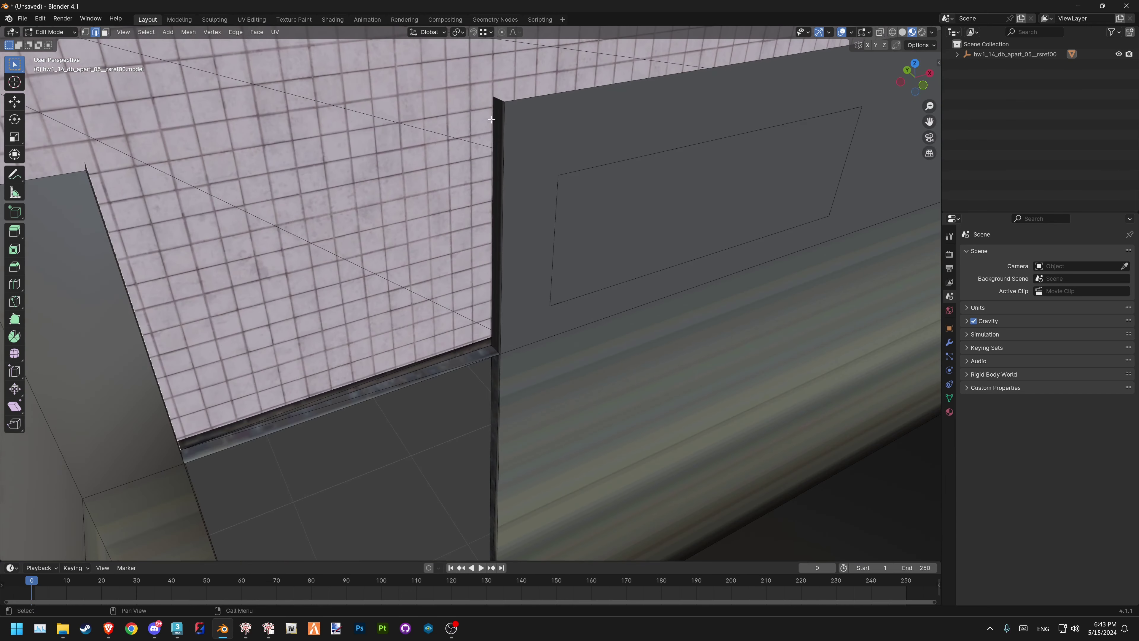
key(3)
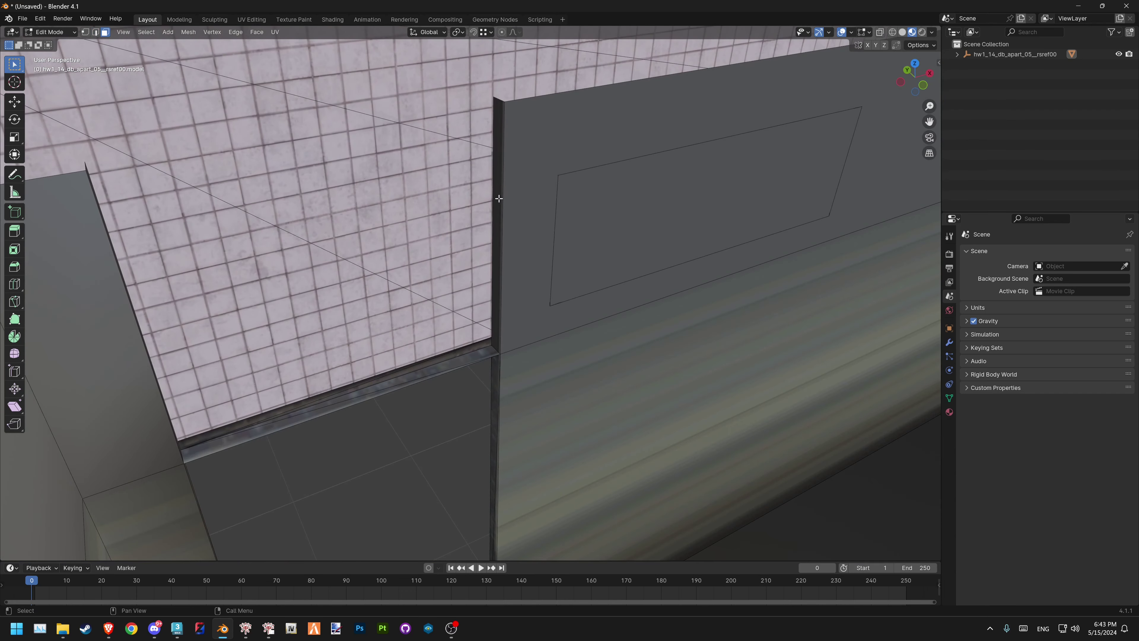
mouse_move(499, 199)
middle_down()
mouse_move(539, 224)
mouse_move(446, 217)
middle_up()
right_click(539, 224)
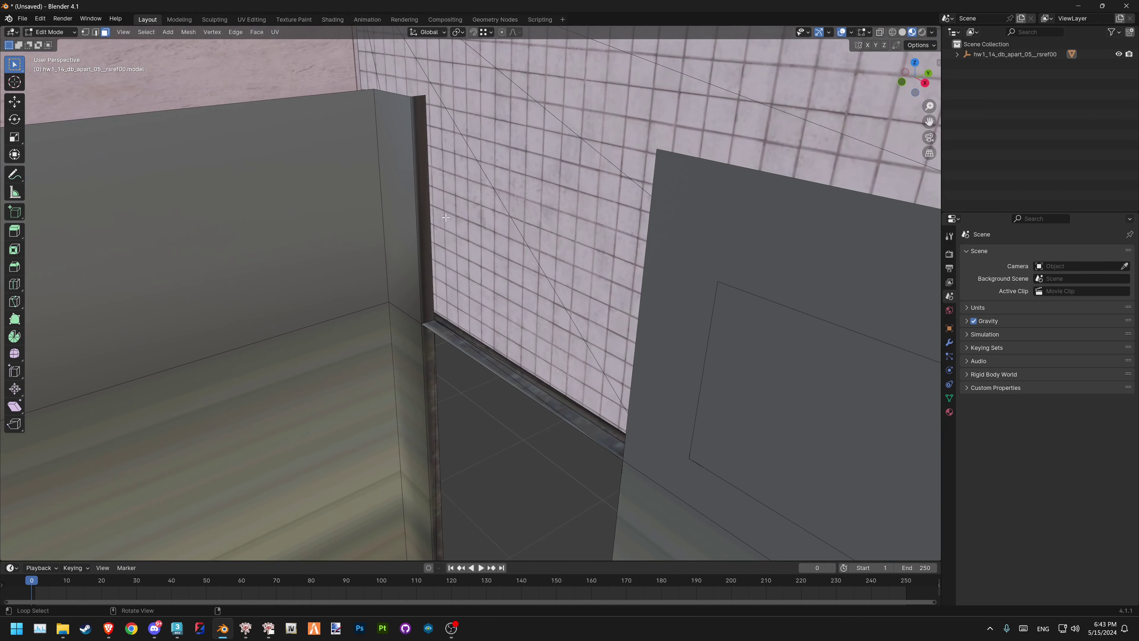
key(x)
click(420, 195)
Select the vertical wall edge and join the two edge loops with Bridge Edge Loops
key(2)
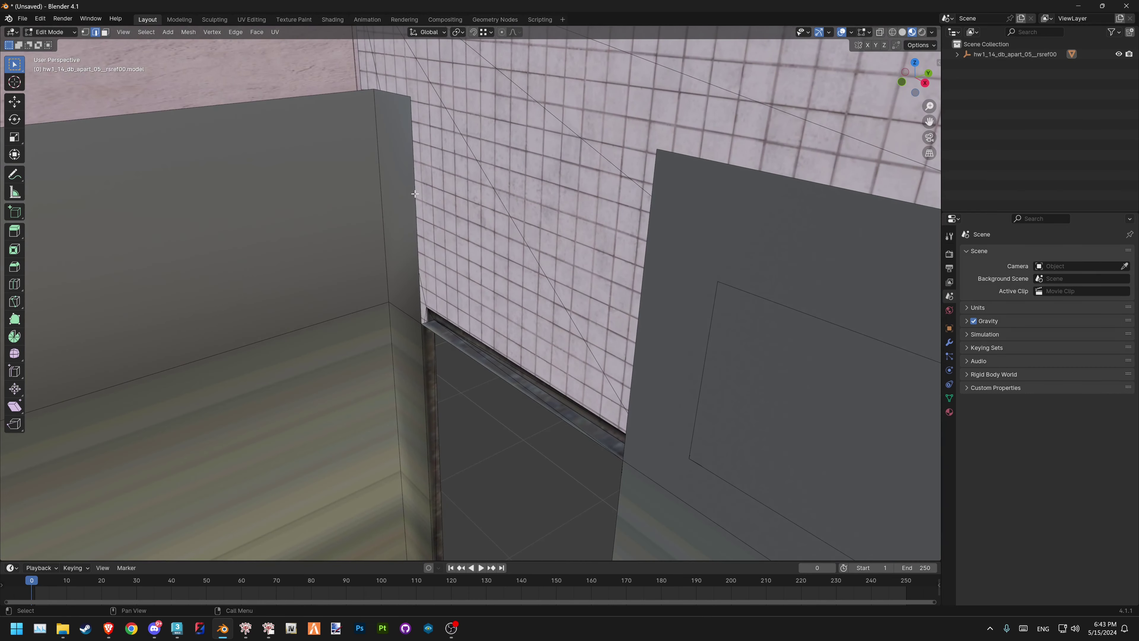
middle_drag(552, 339, 642, 334)
shift+click(514, 273)
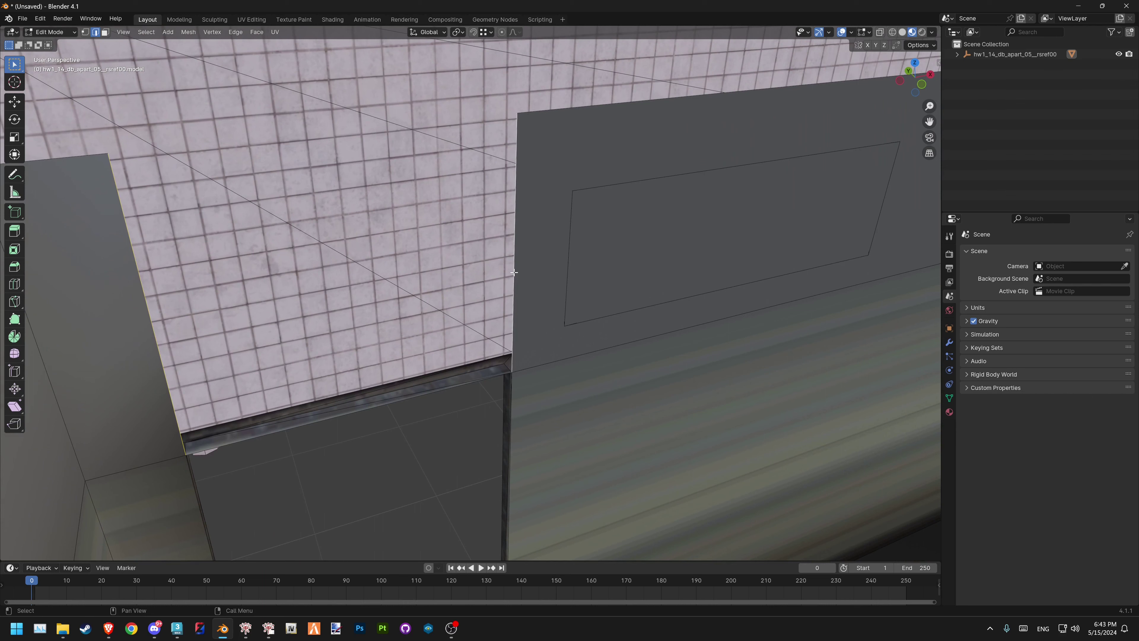
right_click(514, 272)
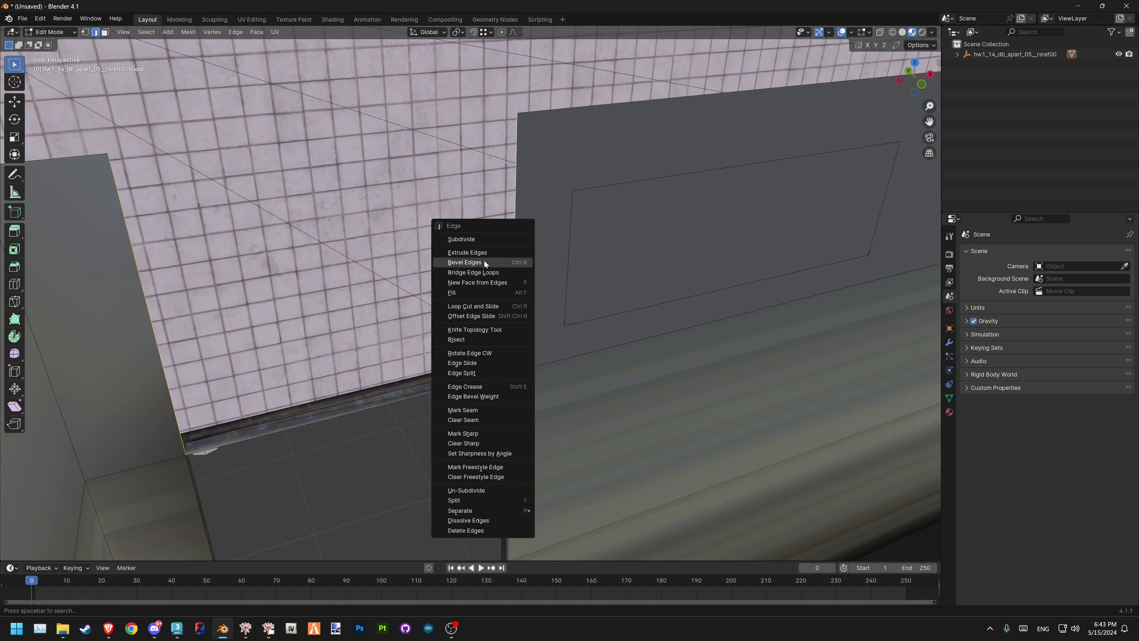
click(492, 272)
mouse_move(556, 297)
middle_down()
mouse_move(624, 283)
mouse_move(747, 292)
mouse_move(572, 313)
mouse_move(590, 359)
mouse_move(576, 345)
mouse_move(570, 371)
mouse_move(608, 387)
mouse_move(548, 338)
mouse_move(526, 287)
mouse_move(537, 298)
mouse_move(483, 295)
mouse_move(497, 300)
middle_up()
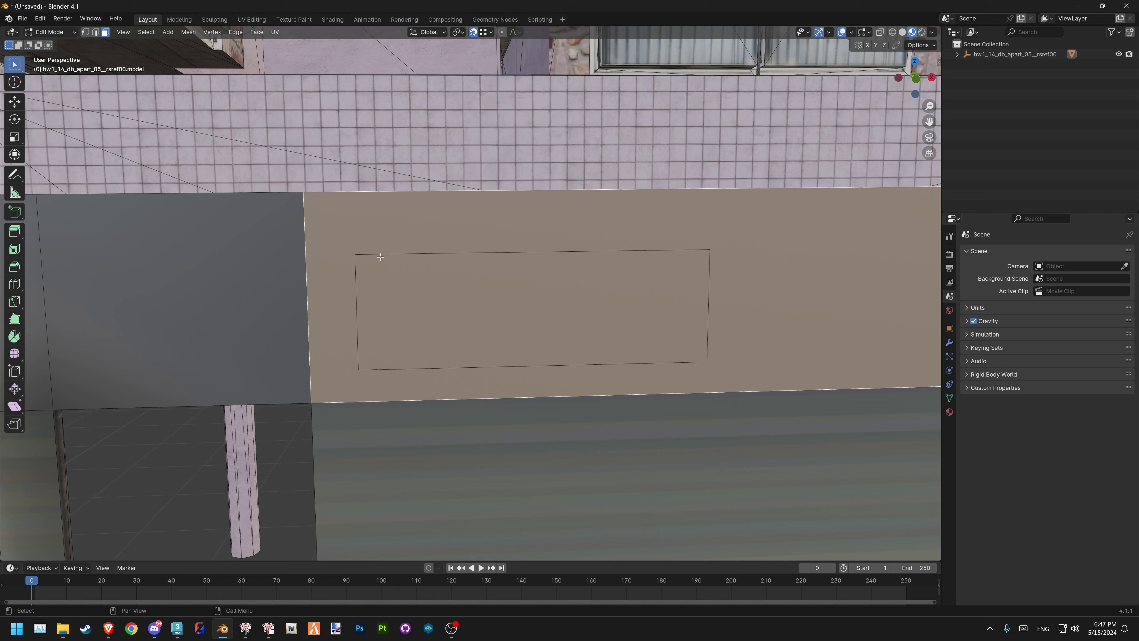
Knife a rectangular cut around the wall panel's corners
key(k)
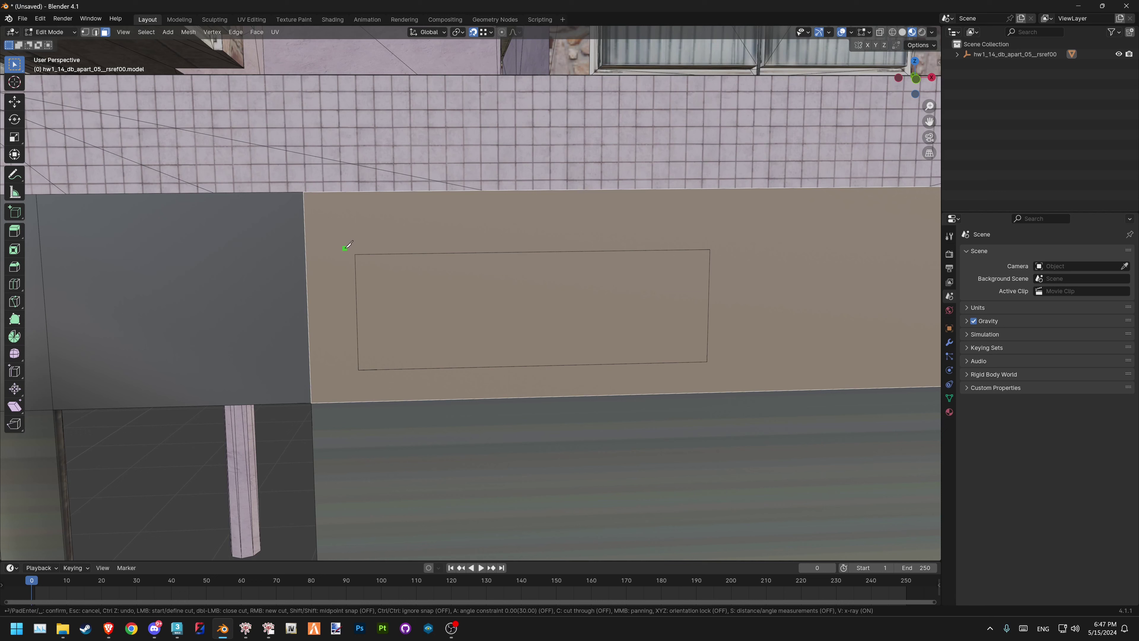
click(344, 249)
click(350, 379)
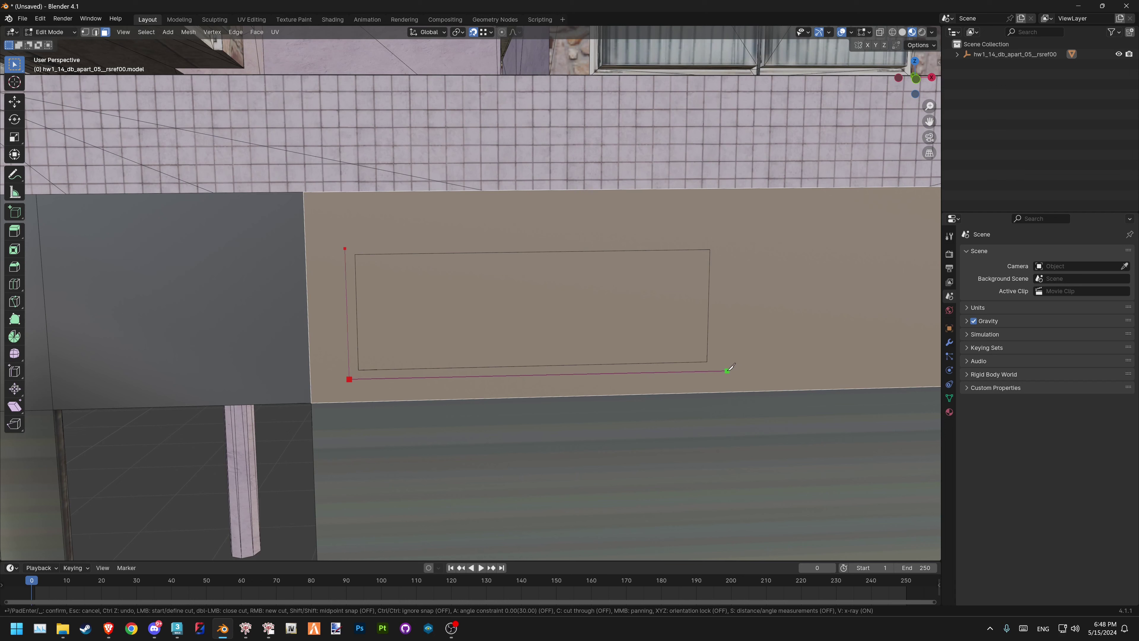
click(729, 242)
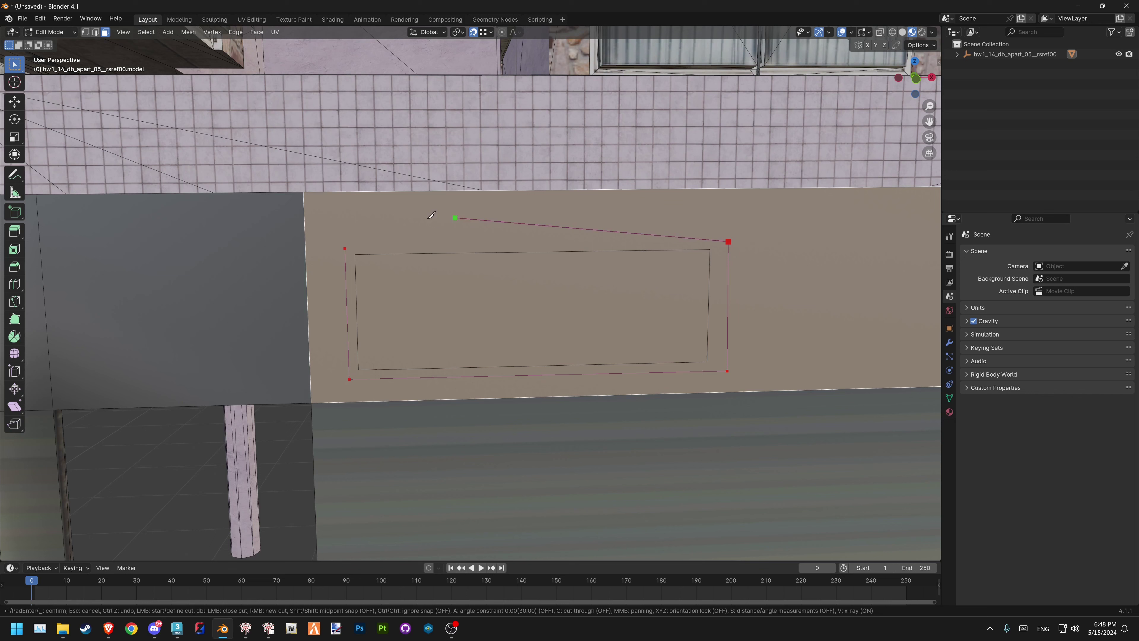
click(345, 248)
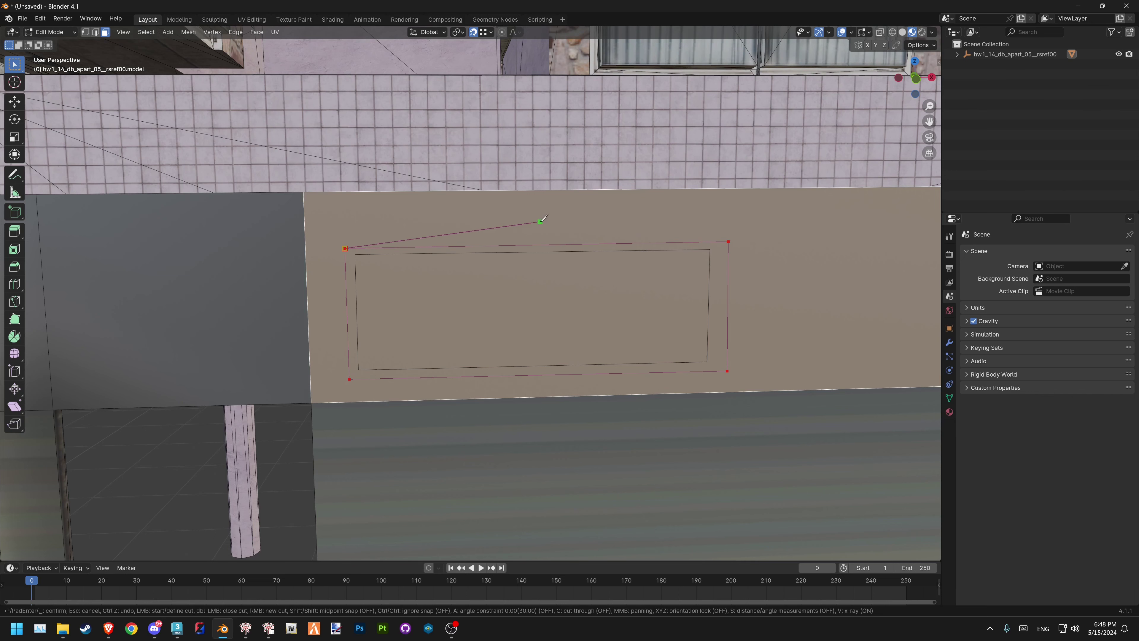
key(Return)
In vertex mode, select the cut's top-right corner vertex and move it along Y
scroll(556, 260, up, 3)
scroll(628, 233, up, 2)
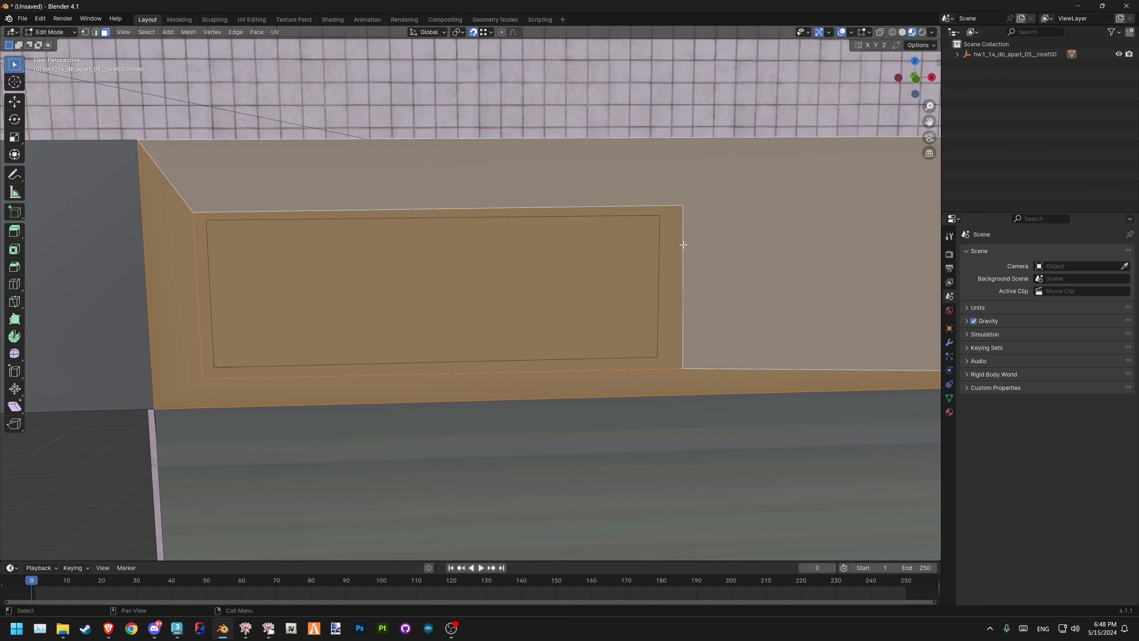
key(1)
key(a)
key(b)
drag(689, 207, 668, 251)
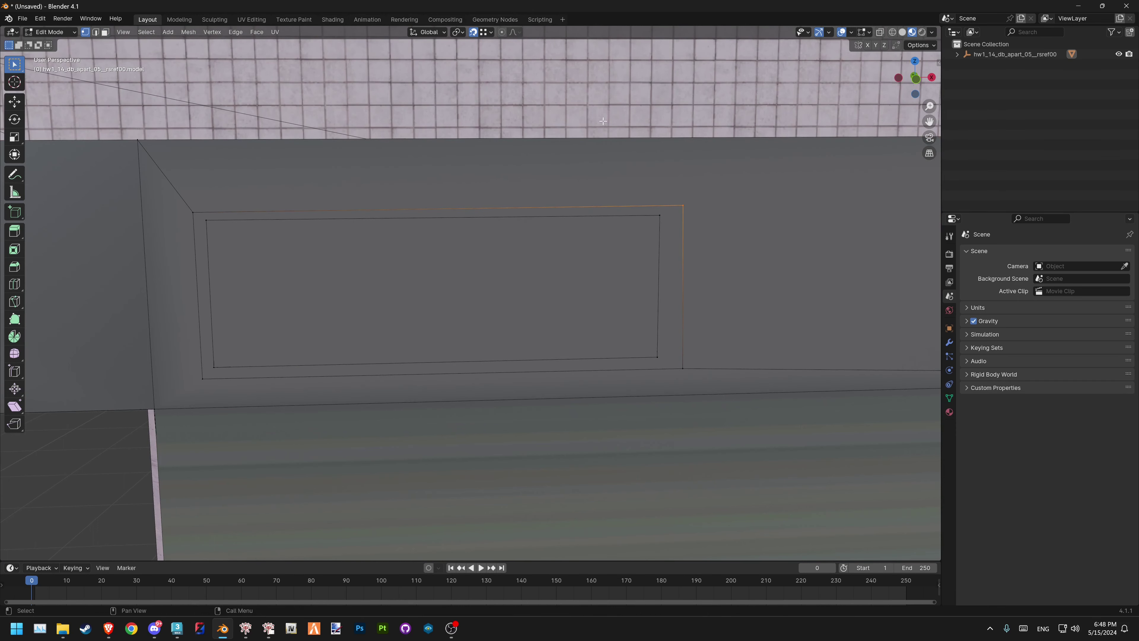
key(g)
key(y)
click(656, 214)
Slide the top-right corner vertex along X toward the panel frame
middle_drag(669, 221, 733, 214)
scroll(659, 224, up, 3)
scroll(630, 247, up, 2)
middle_drag(631, 246, 600, 250)
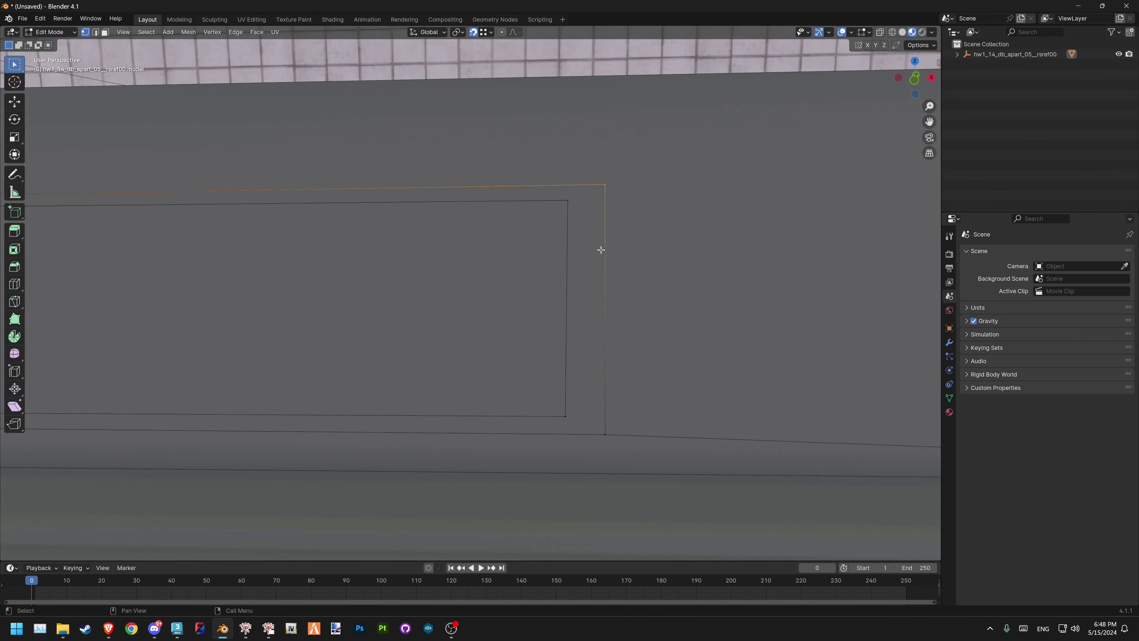
key(g)
key(x)
click(564, 199)
Fine-tune the corner vertex along Z and X onto the frame corner
key(g)
key(z)
click(567, 200)
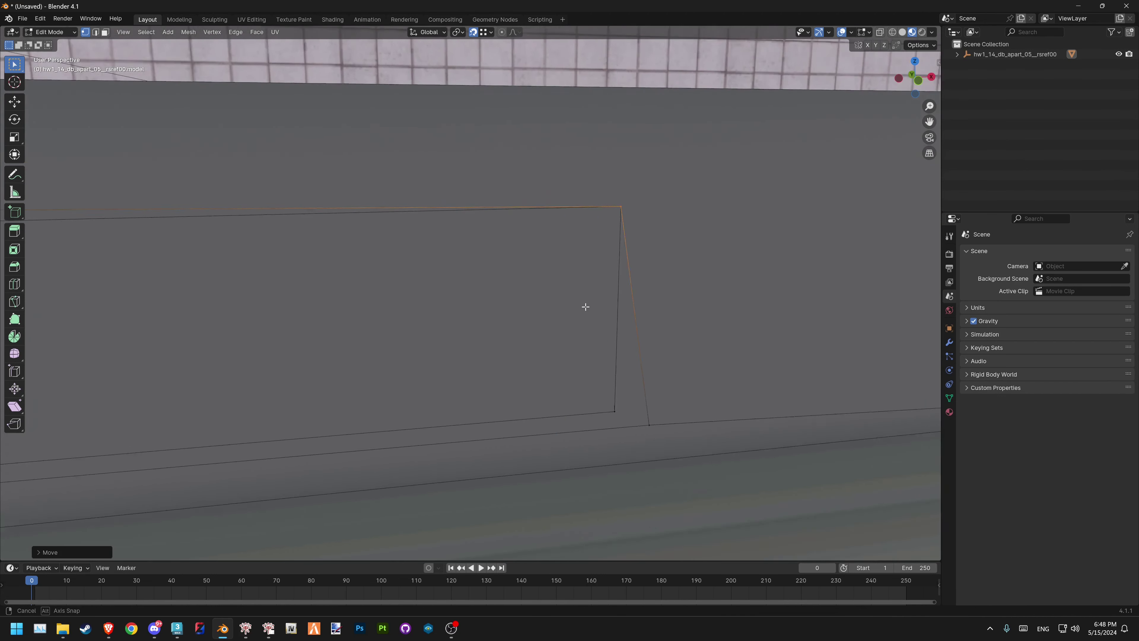
middle_drag(584, 305, 629, 304)
key(g)
key(x)
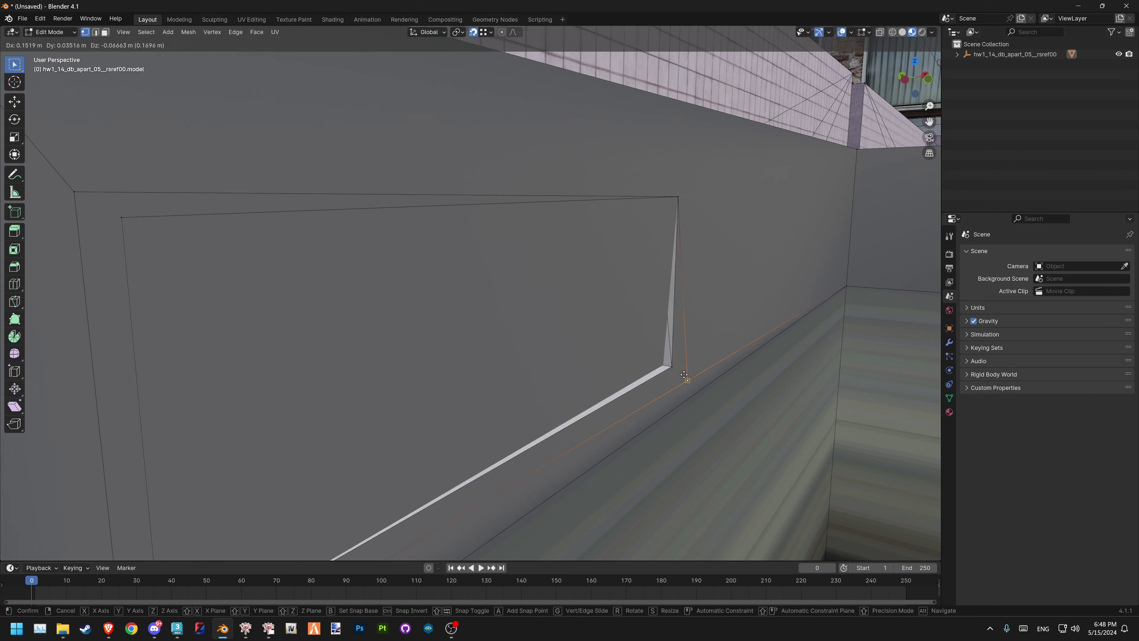
click(670, 368)
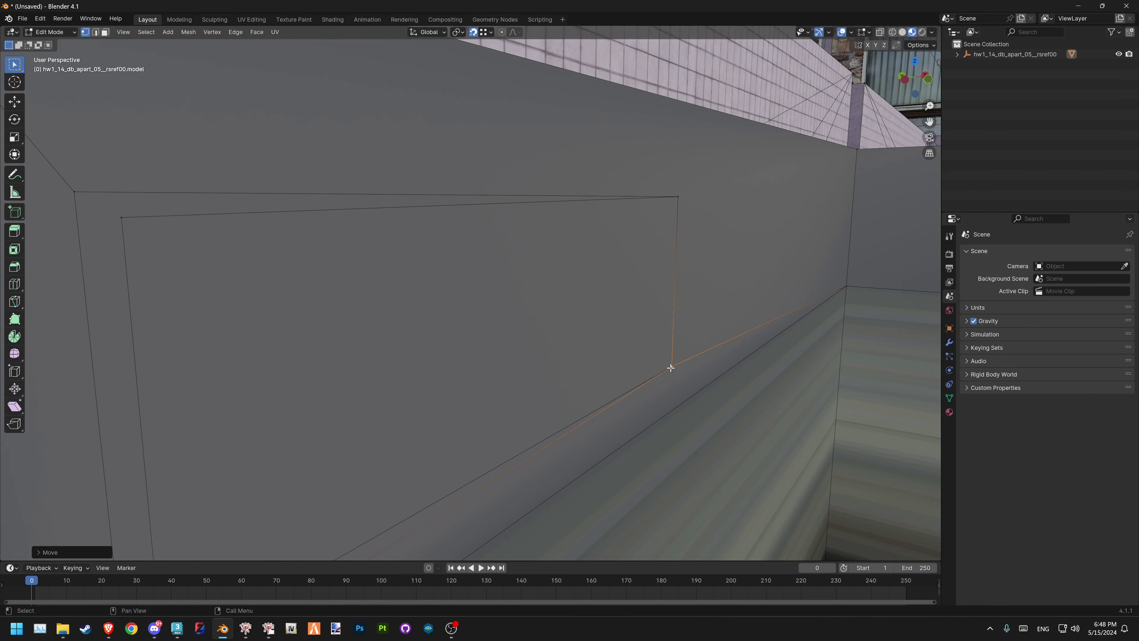
Move the bottom-left and top-left cut vertices onto the inner frame corners
middle_drag(669, 366, 288, 394)
shift+click(290, 374)
key(g)
key(z)
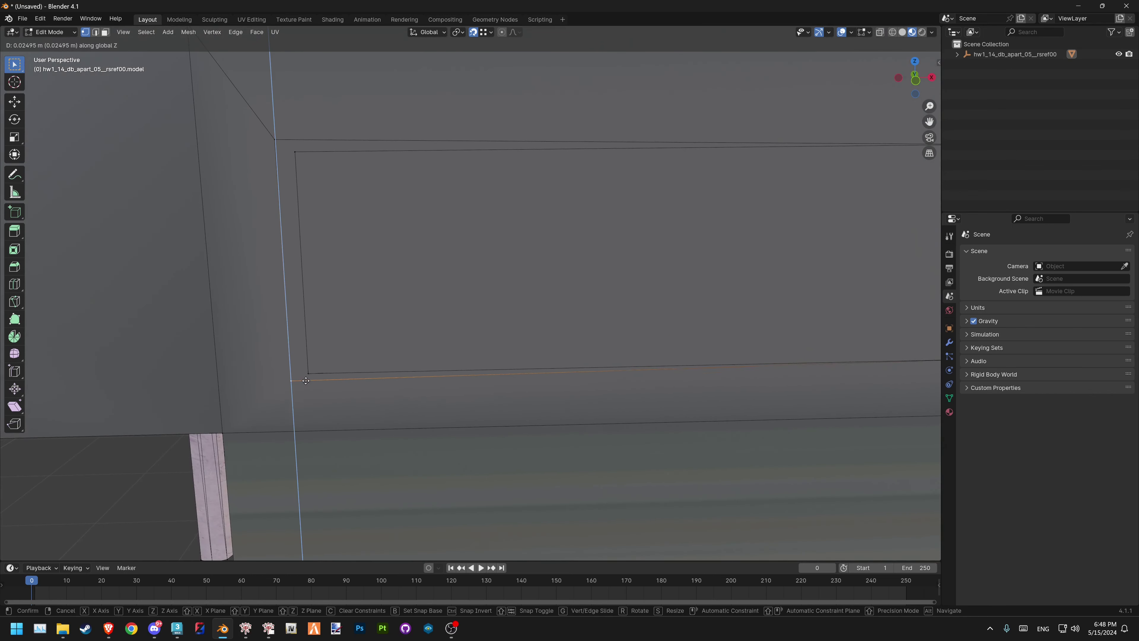
click(308, 375)
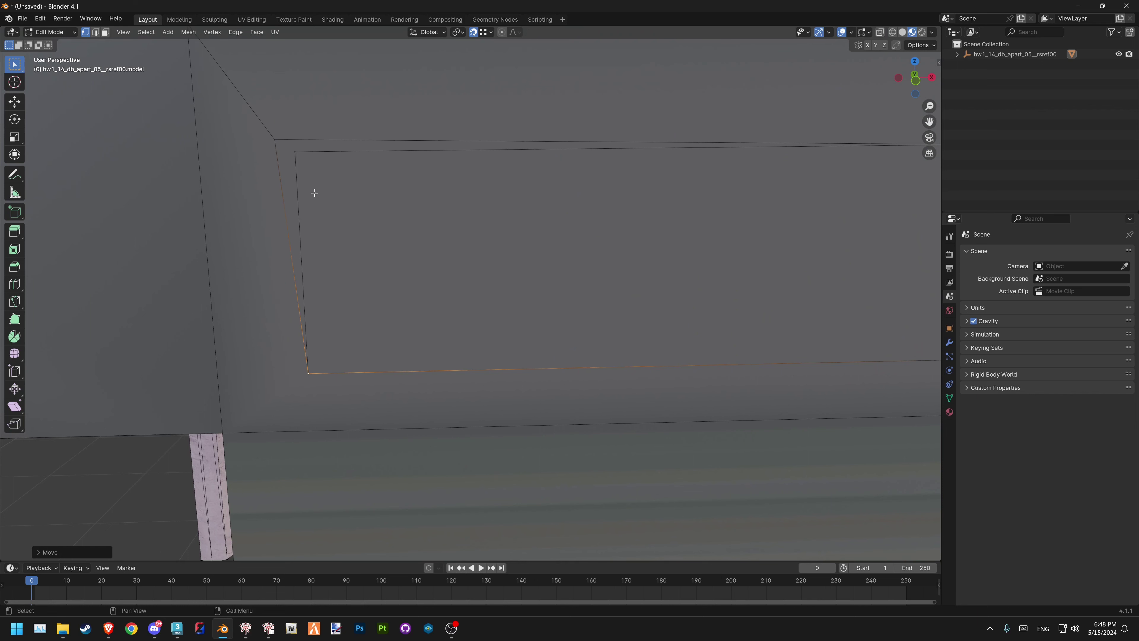
click(272, 140)
key(g)
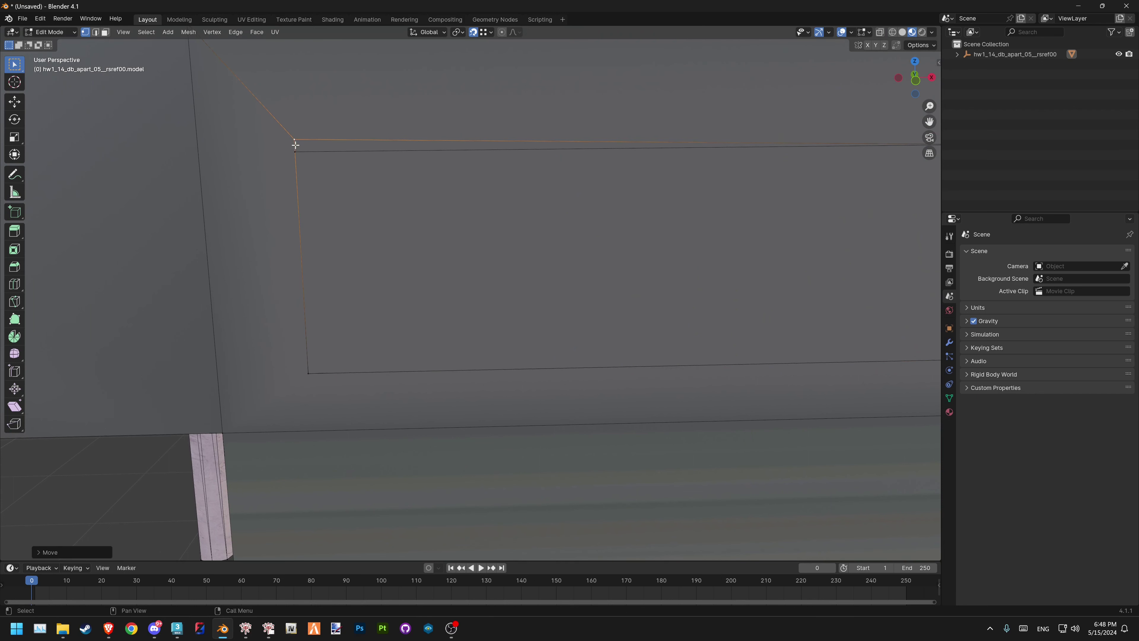
key(alt+a)
Select the inner rectangle face of the cut panel
mouse_move(329, 158)
middle_down()
mouse_move(285, 158)
mouse_move(318, 160)
middle_up()
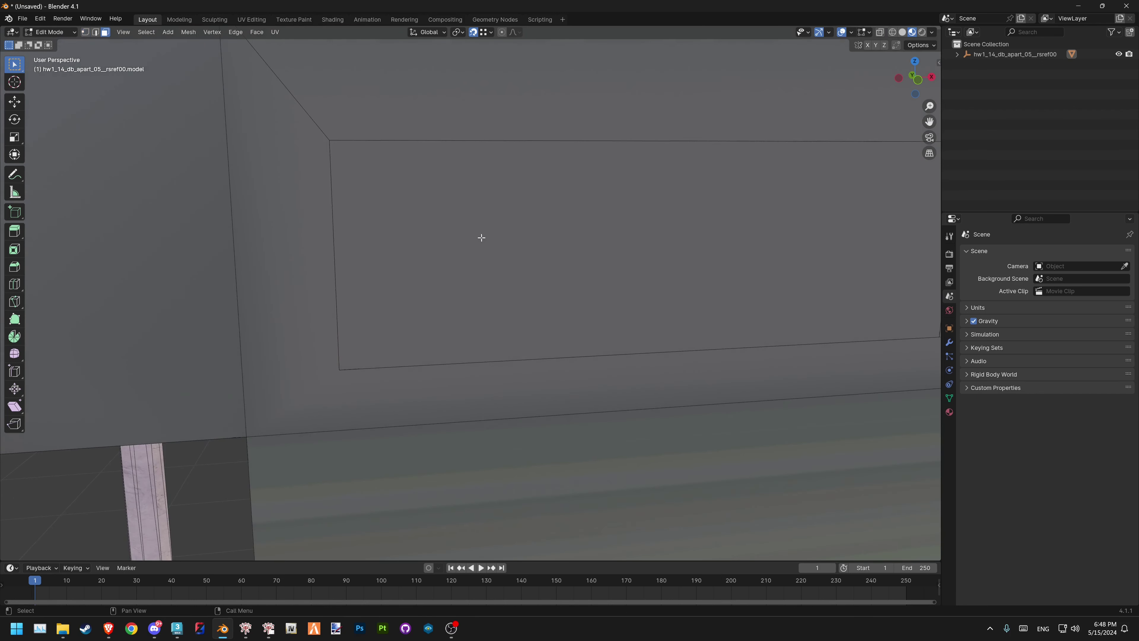
scroll(481, 237, down, 3)
click(596, 257)
middle_drag(595, 257, 483, 264)
Delete the inner face, then refill the hole with a new face
key(x)
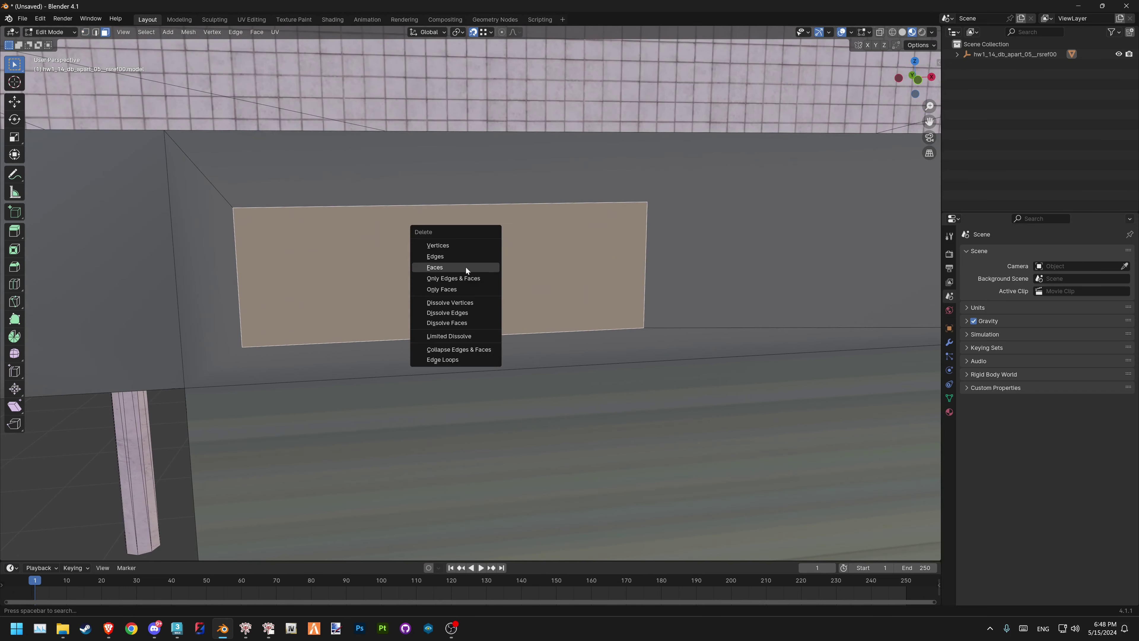
click(465, 267)
mouse_move(657, 270)
middle_down()
mouse_move(613, 266)
mouse_move(505, 222)
mouse_move(480, 267)
mouse_move(617, 295)
mouse_move(510, 287)
middle_up()
key(f)
click(492, 214)
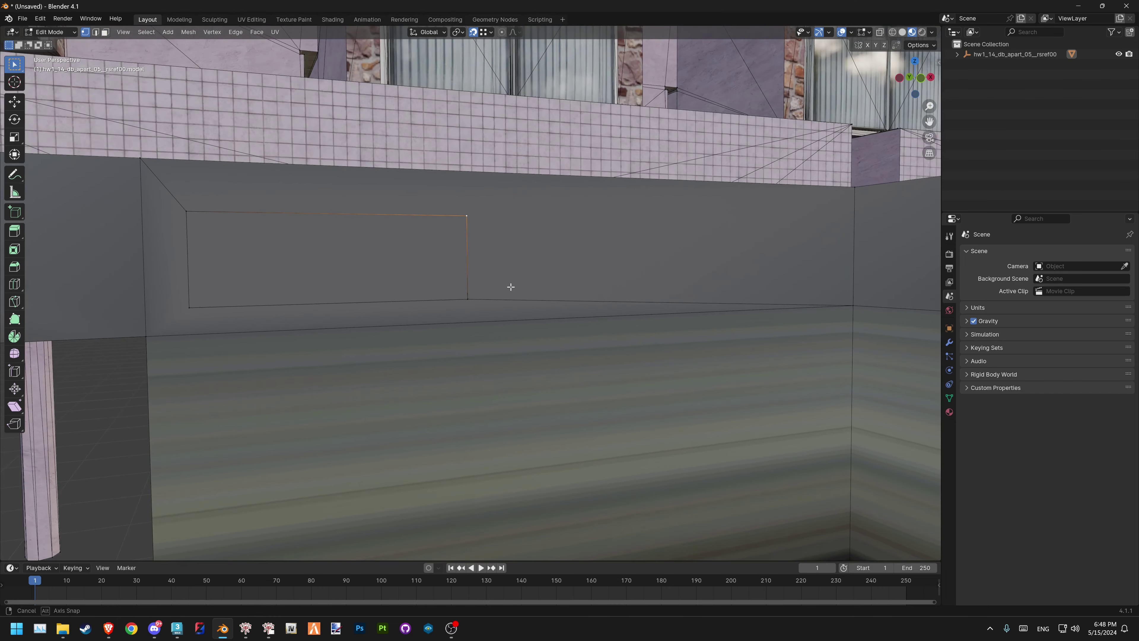
mouse_move(186, 168)
middle_down()
mouse_move(261, 251)
mouse_move(273, 290)
mouse_move(246, 306)
middle_up()
scroll(331, 282, up, 2)
scroll(186, 330, up, 3)
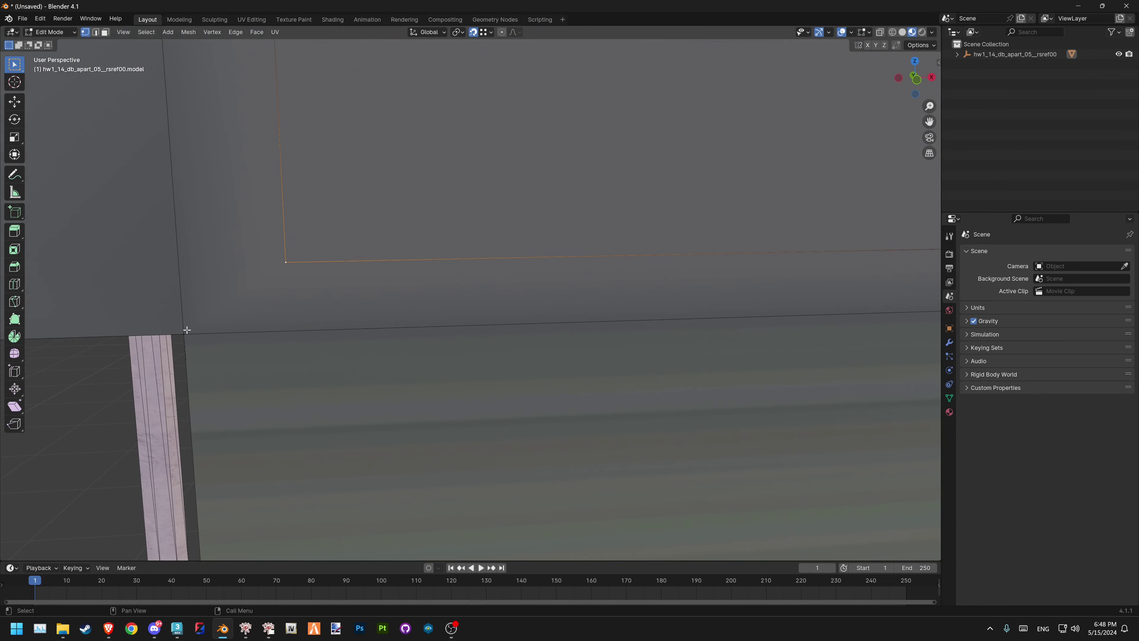
scroll(271, 340, down, 3)
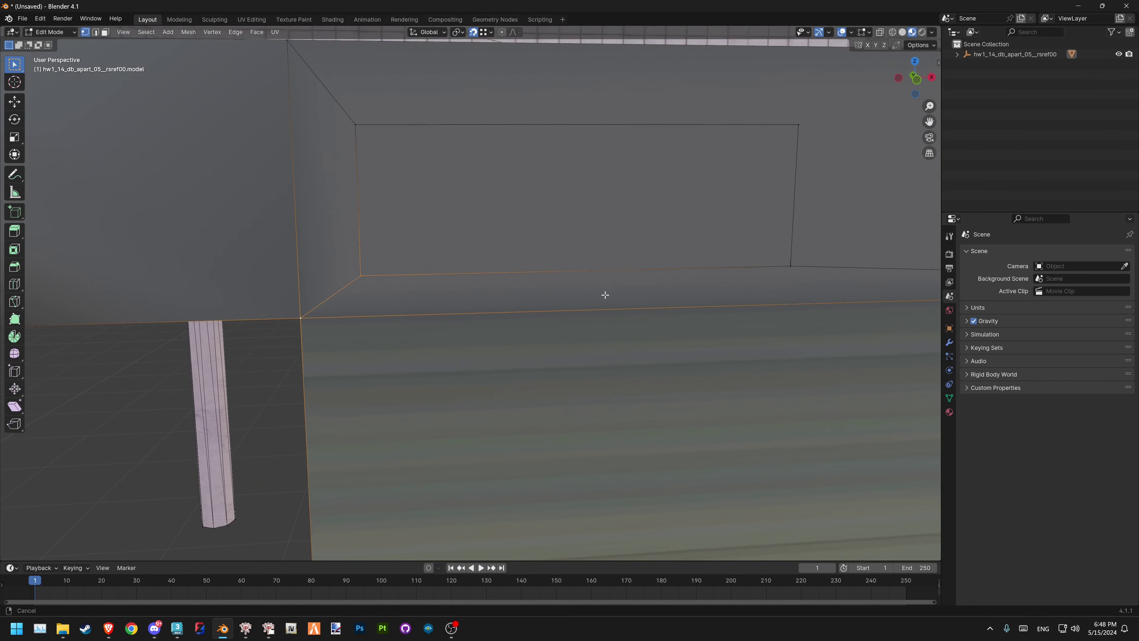
mouse_move(605, 295)
middle_down()
mouse_move(595, 219)
mouse_move(616, 246)
mouse_move(485, 221)
mouse_move(496, 257)
mouse_move(724, 235)
middle_up()
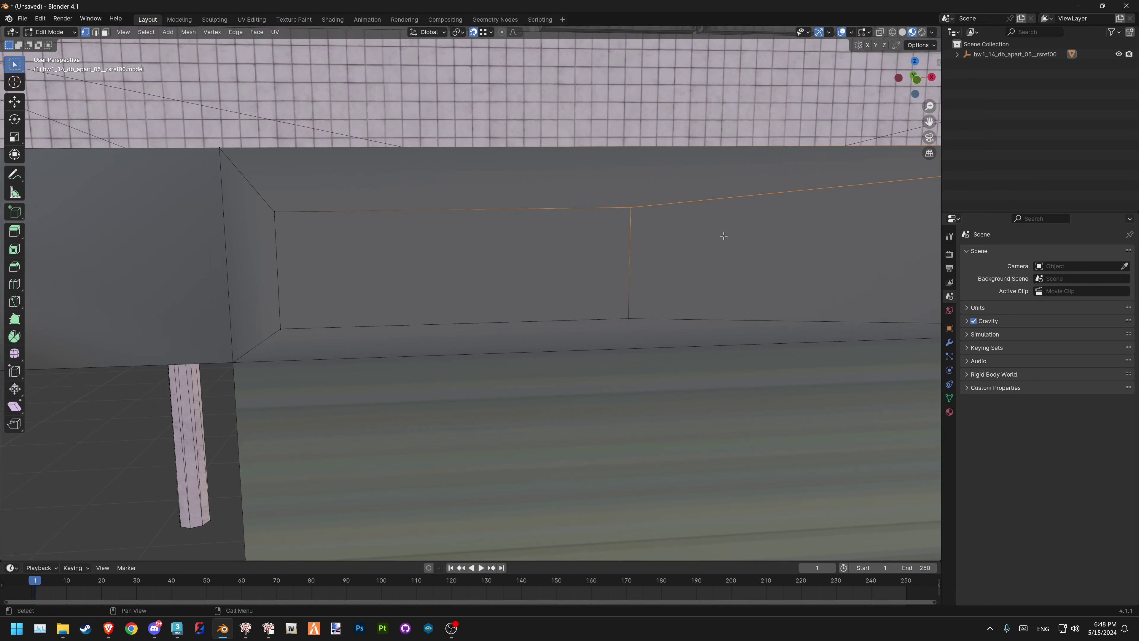
In face mode, delete the rectangle face to open the window through the wall
key(3)
click(514, 272)
mouse_move(513, 273)
middle_down()
mouse_move(526, 316)
mouse_move(457, 348)
middle_up()
key(x)
click(494, 314)
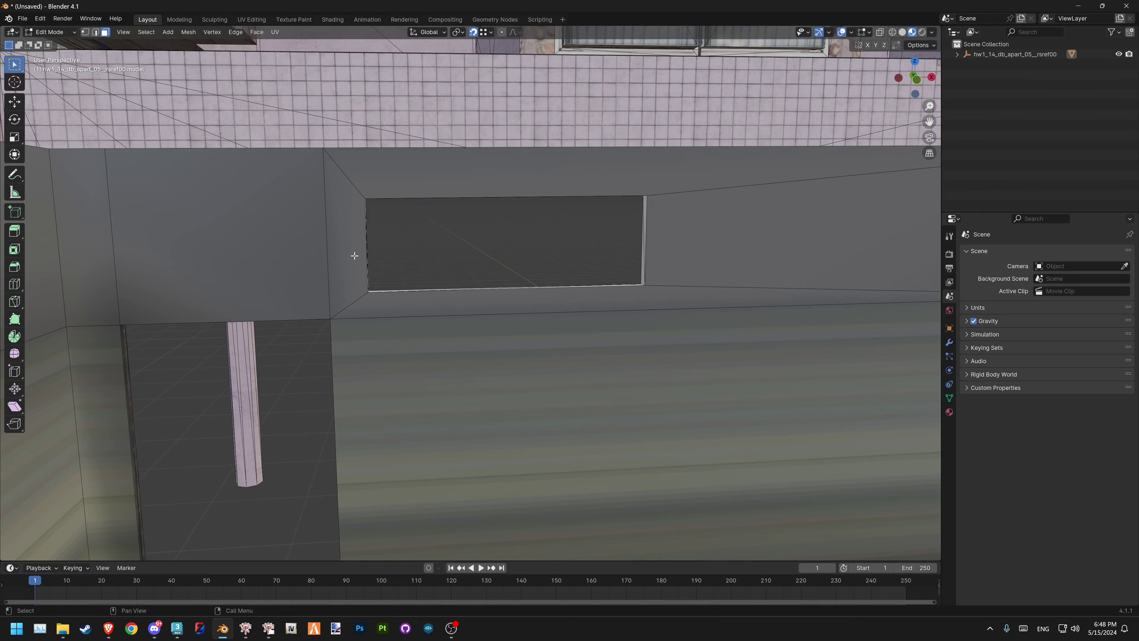
mouse_move(354, 255)
middle_down()
mouse_move(336, 274)
mouse_move(374, 318)
mouse_move(312, 295)
mouse_move(343, 241)
mouse_move(760, 298)
mouse_move(598, 321)
mouse_move(515, 318)
mouse_move(501, 359)
mouse_move(595, 297)
mouse_move(687, 297)
mouse_move(569, 237)
mouse_move(622, 339)
middle_up()
Select the courtyard's rim edge loop and fill it with a new top face
middle_drag(679, 373, 738, 408)
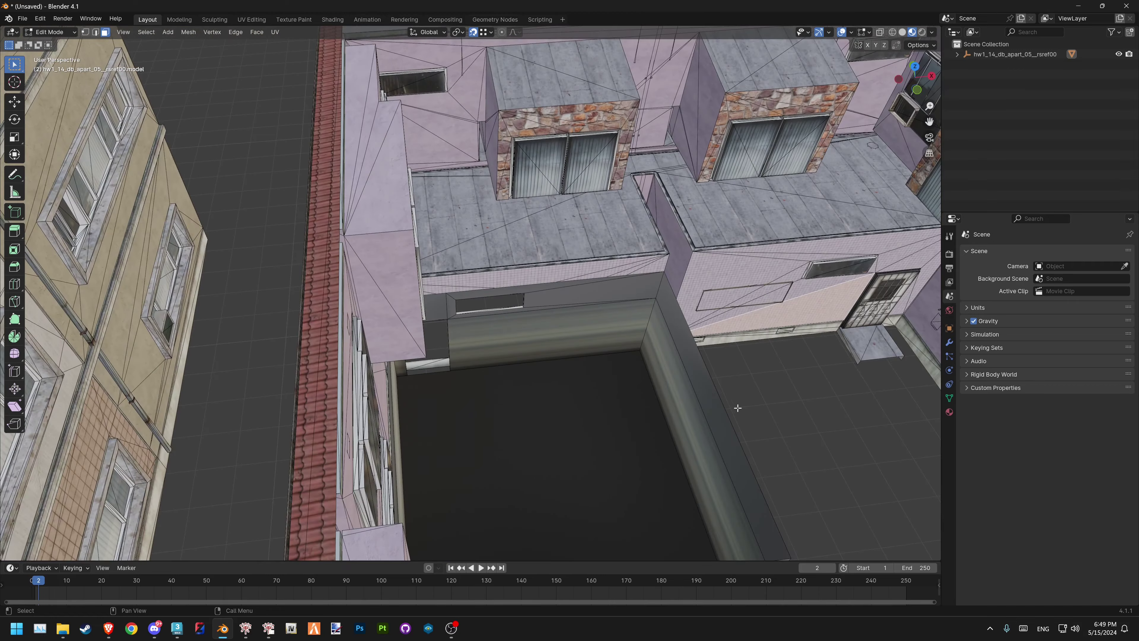
key(2)
click(721, 406)
middle_drag(721, 406, 225, 58)
mouse_move(108, 51)
shift+middle_down()
mouse_move(343, 262)
mouse_move(417, 283)
shift+middle_up()
alt+click(335, 248)
key(f)
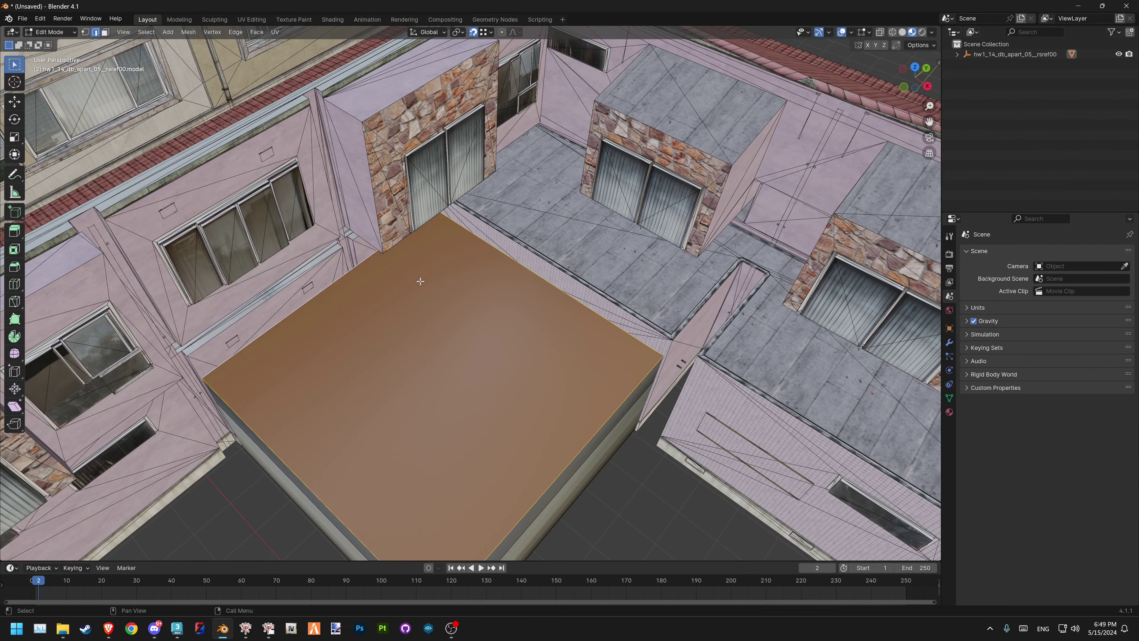
key(alt+a)
Select the box's top face and hide it to reveal the interior
mouse_move(590, 427)
middle_down()
mouse_move(633, 280)
mouse_move(802, 292)
mouse_move(136, 371)
mouse_move(120, 385)
middle_up()
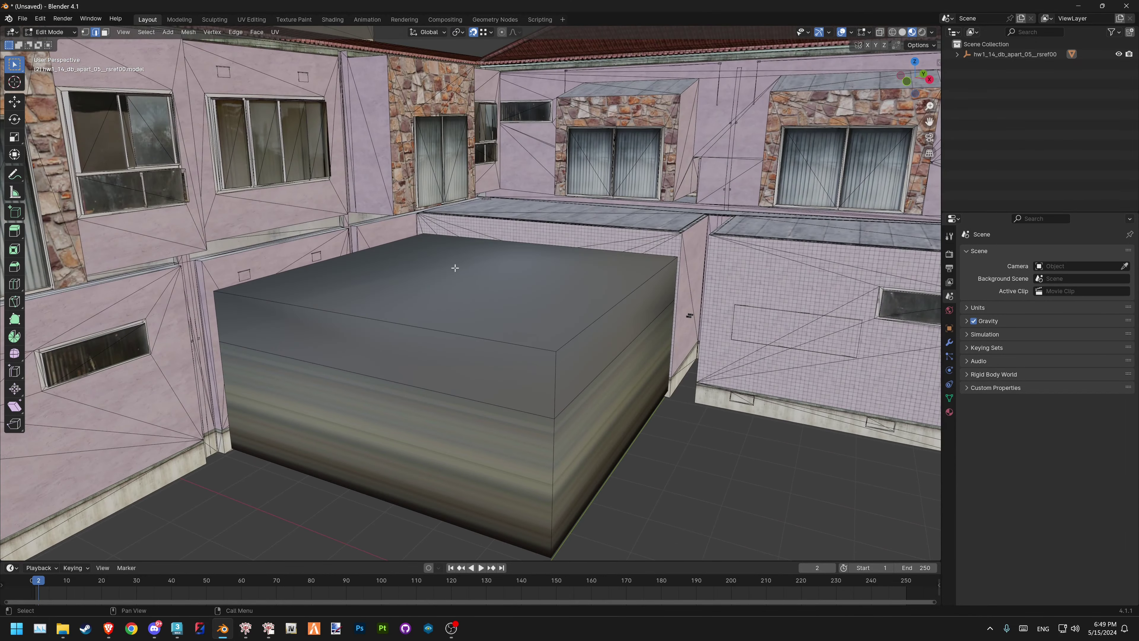
key(3)
click(441, 279)
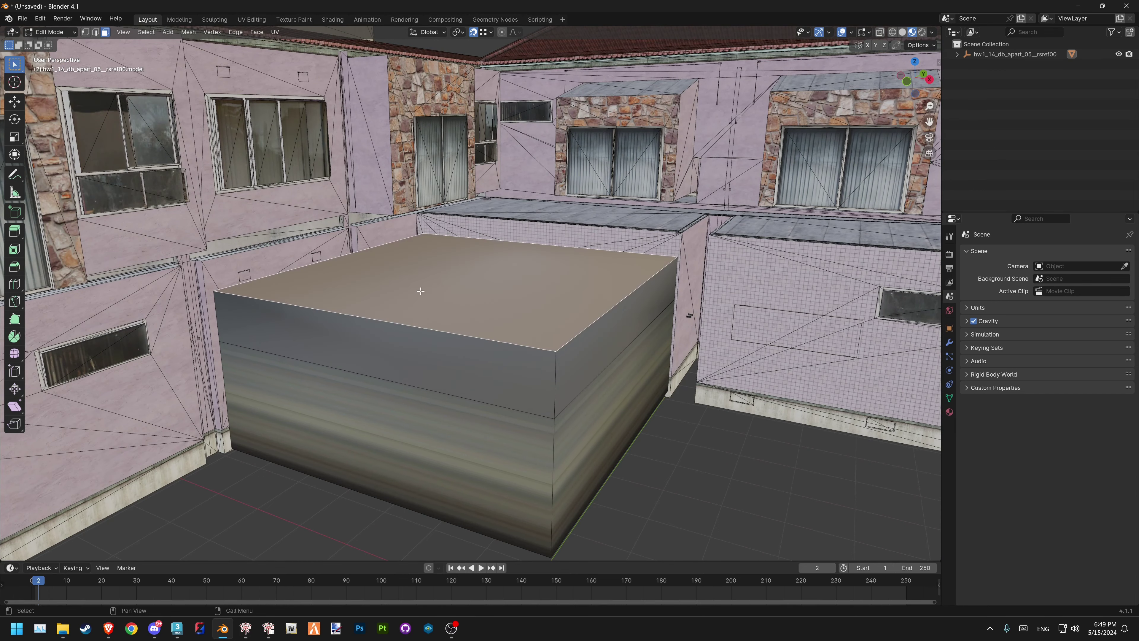
key(h)
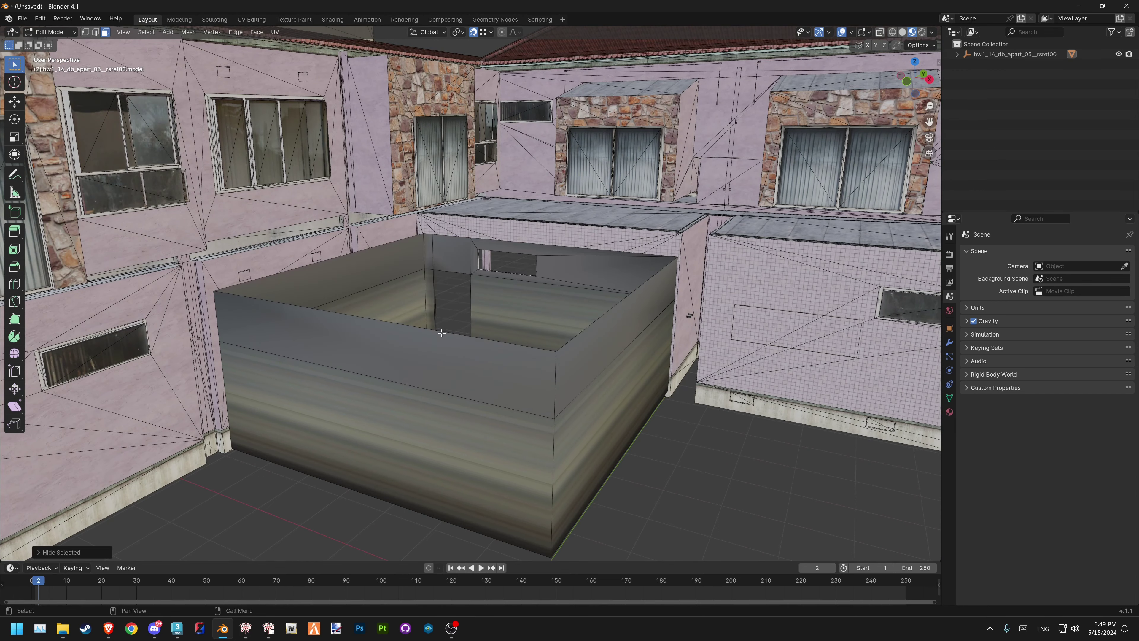
mouse_move(475, 344)
middle_down()
mouse_move(435, 403)
mouse_move(357, 392)
middle_up()
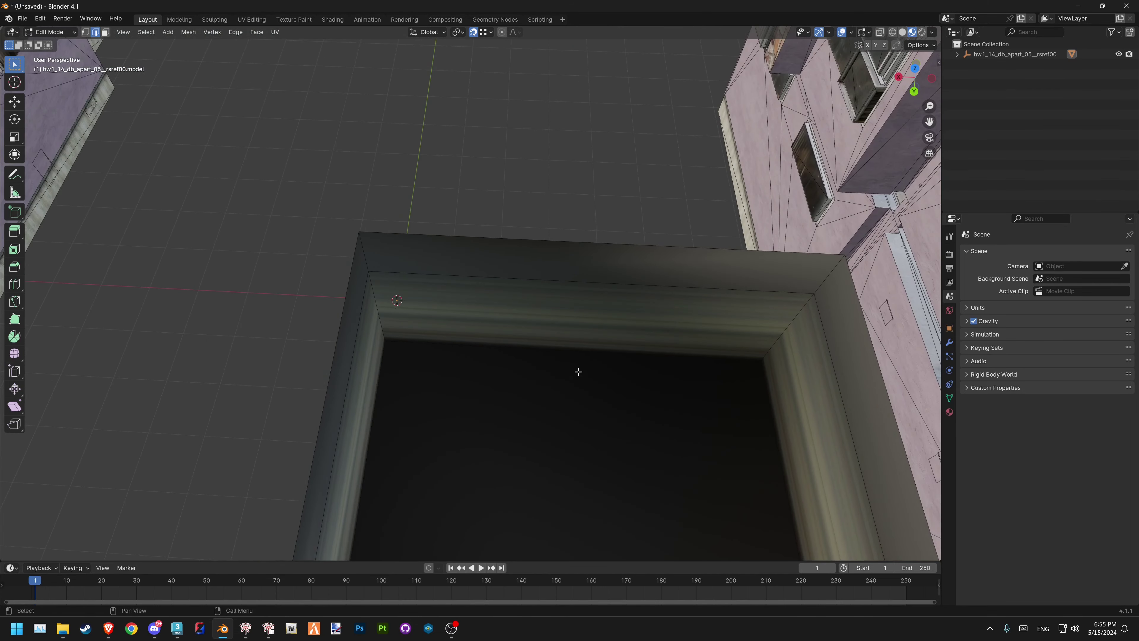
Add a loop cut across the wall, positioned near the corner
middle_drag(579, 372, 567, 337)
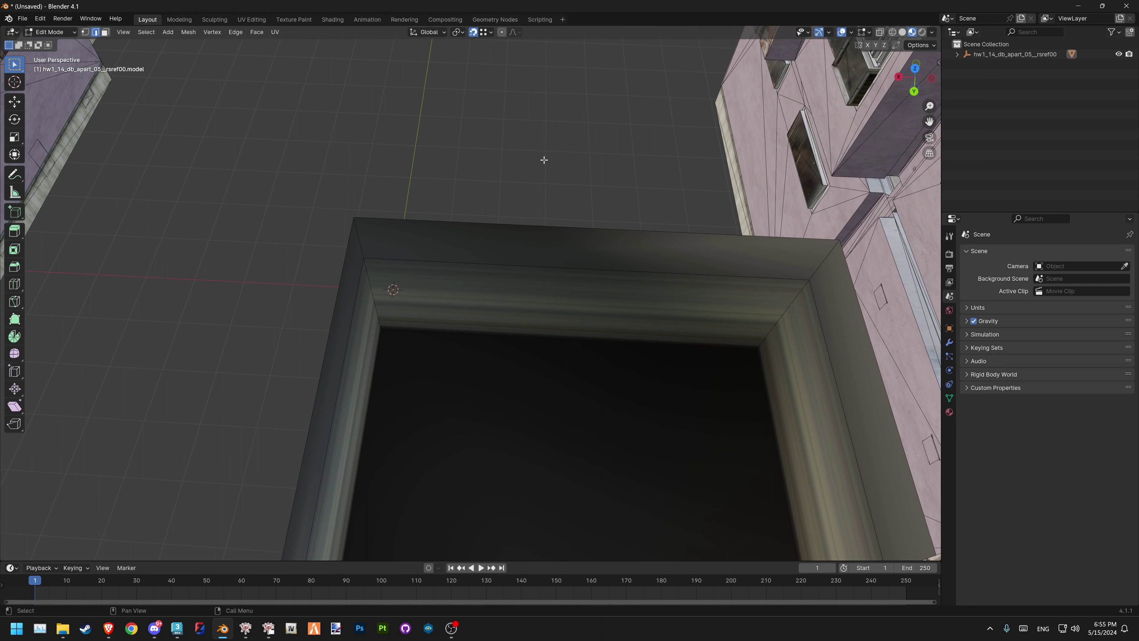
drag(540, 154, 548, 448)
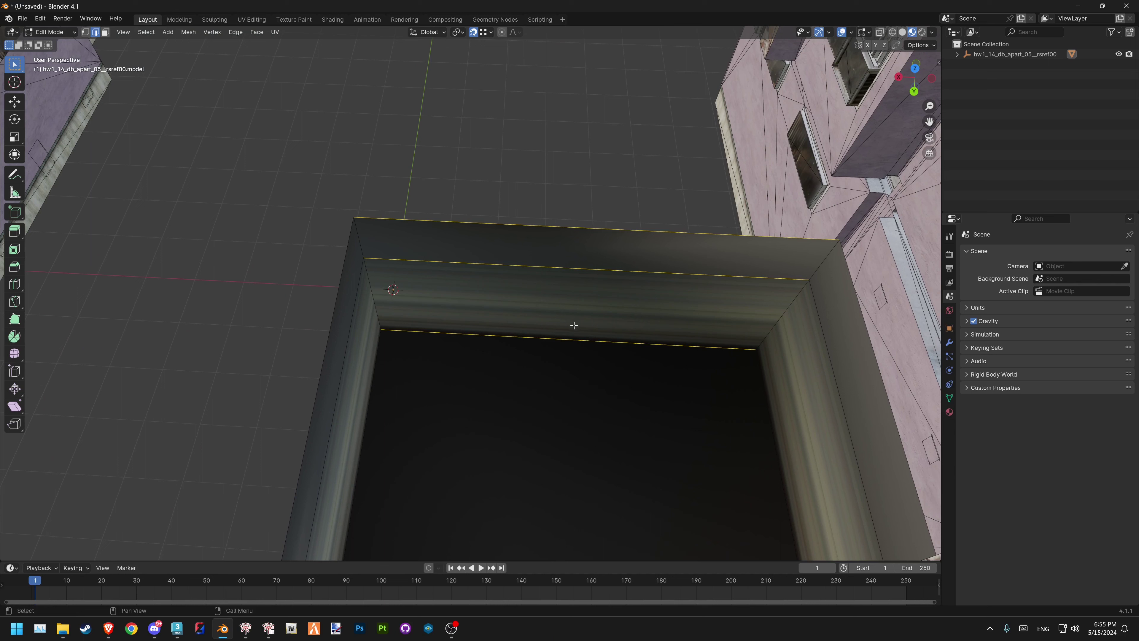
key(ctrl+r)
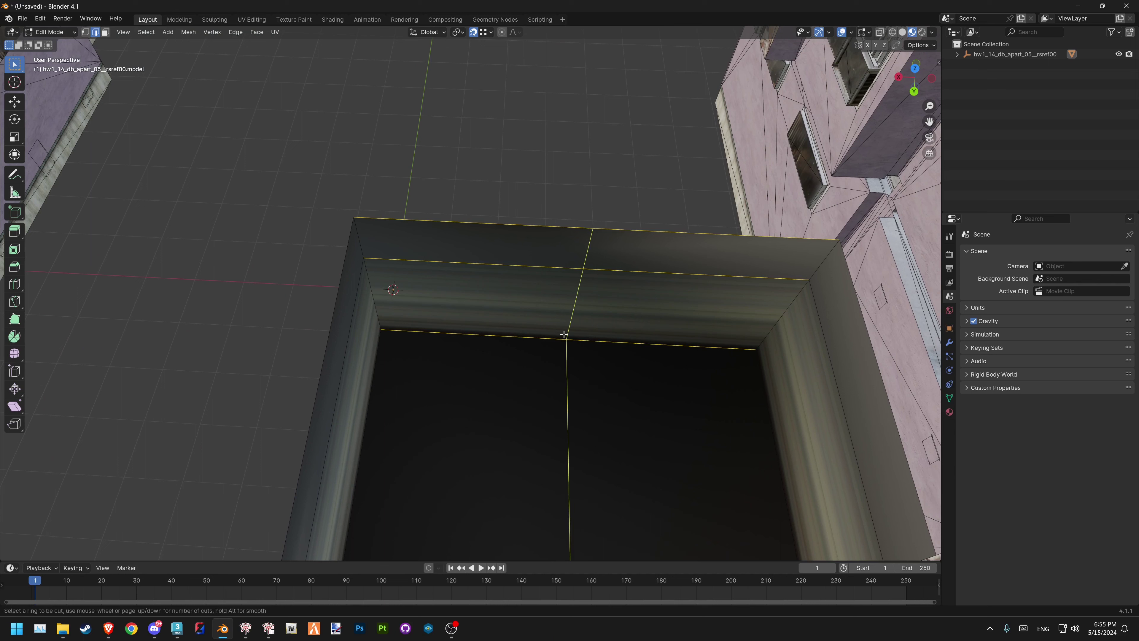
click(564, 335)
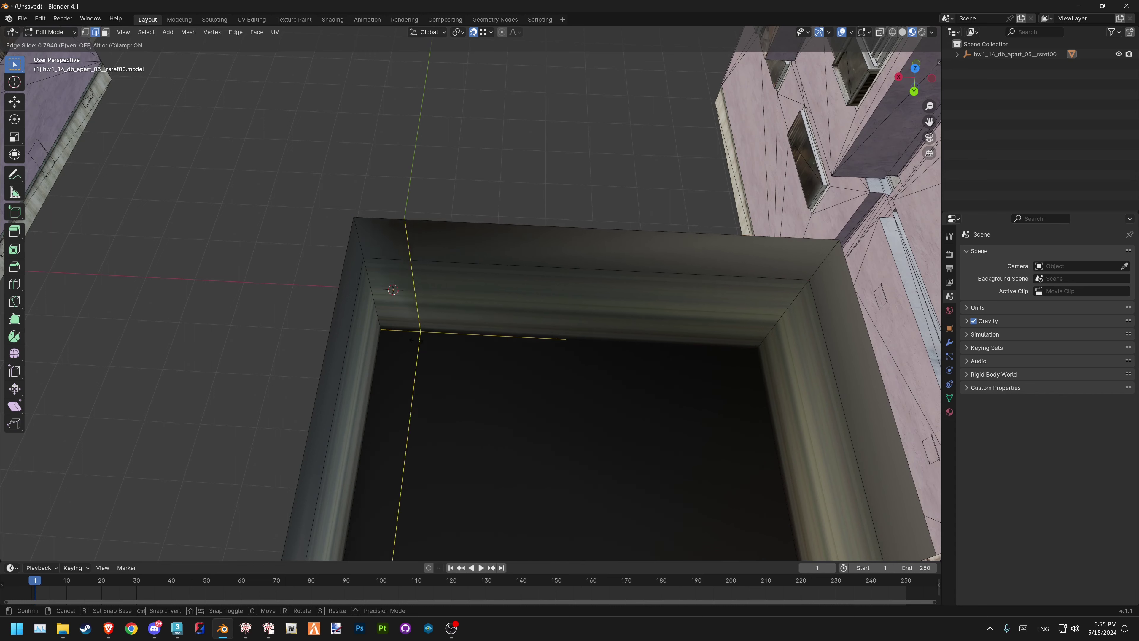
click(429, 335)
Select the door-sized wall panel face, then switch to the Forge site in Brave
middle_drag(526, 321, 453, 306)
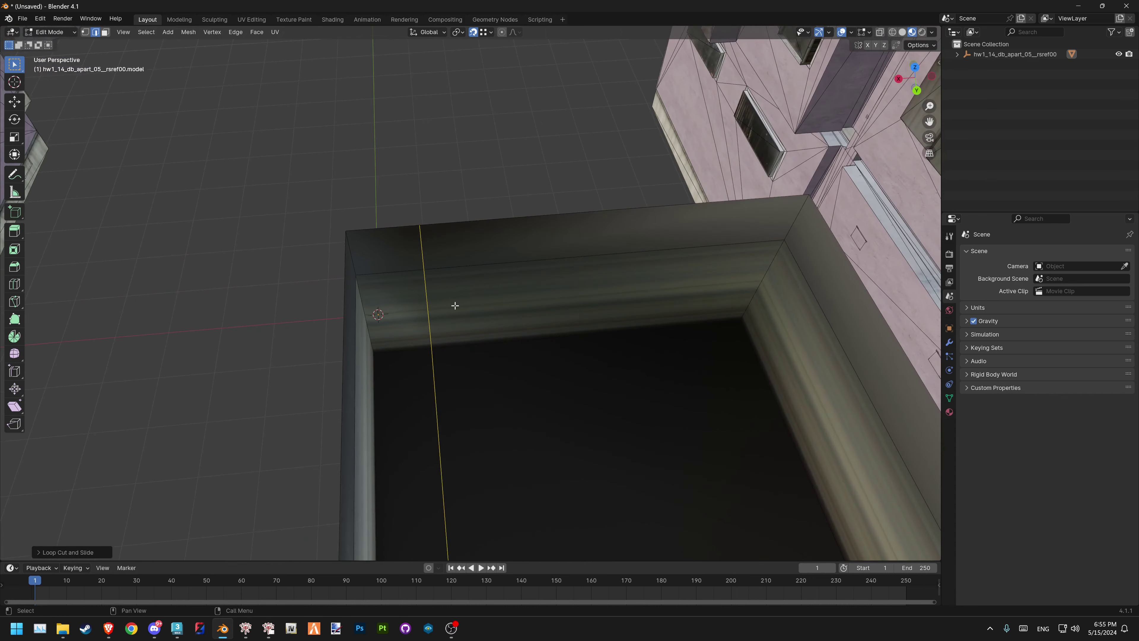
key(3)
click(452, 287)
scroll(453, 287, up, 3)
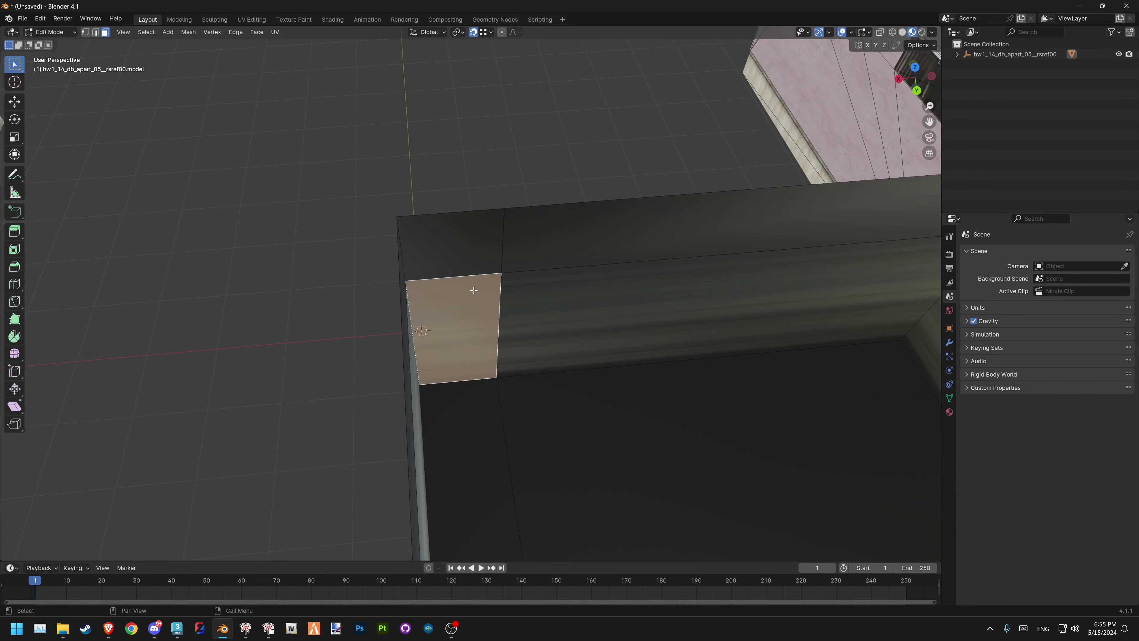
click(112, 628)
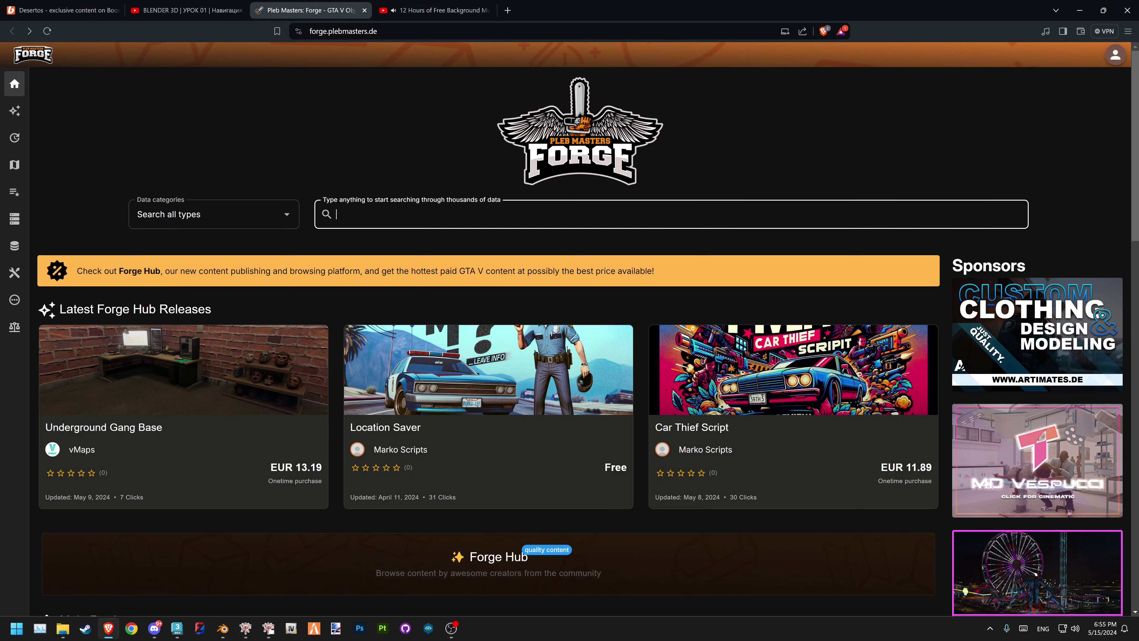
Search Forge for 'door' filtered to the Objects category, then return to Blender
text(door)
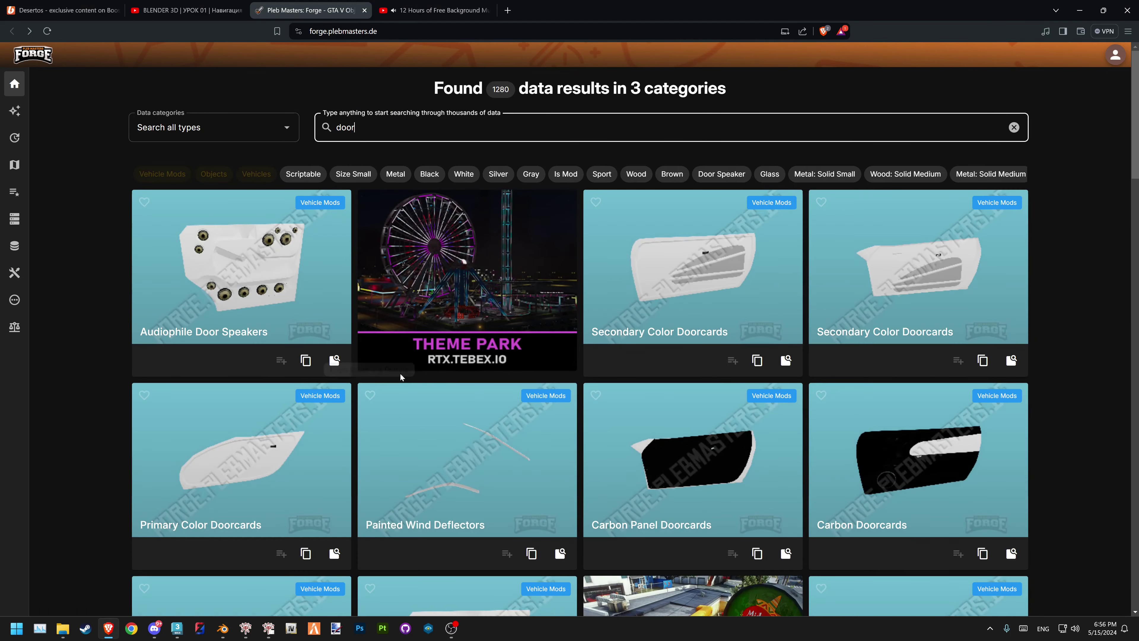
click(233, 130)
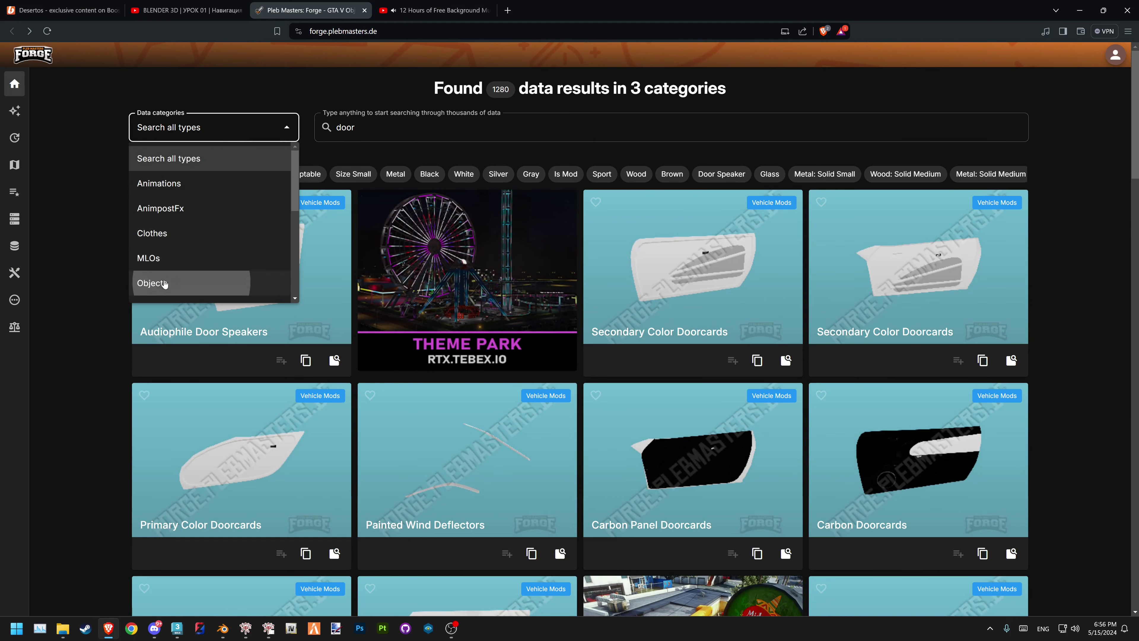
click(153, 282)
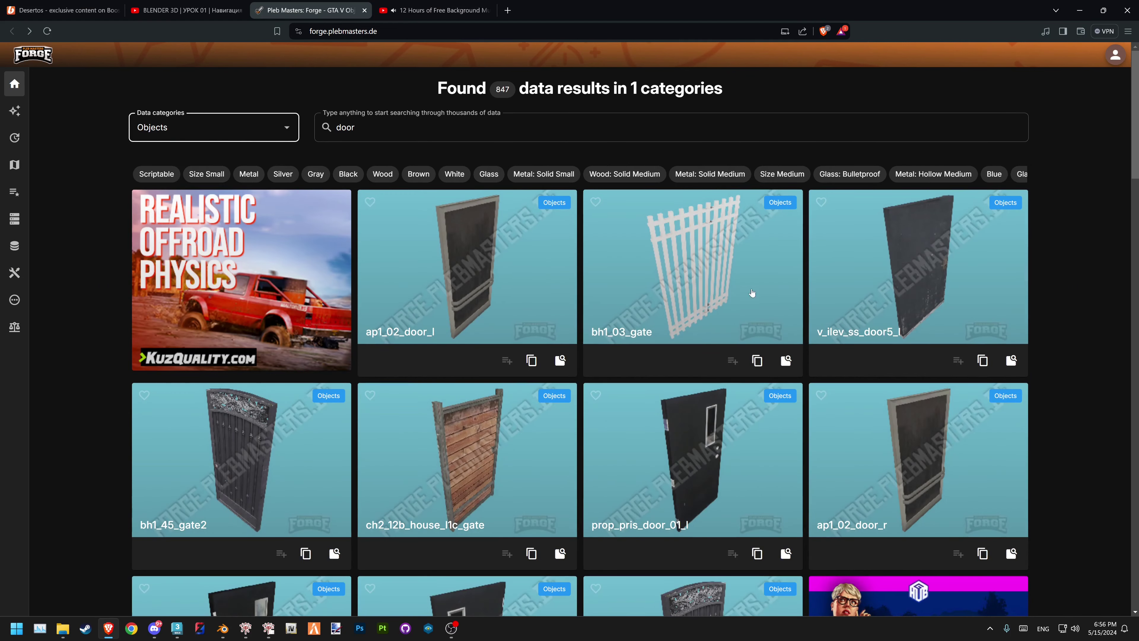
click(1079, 10)
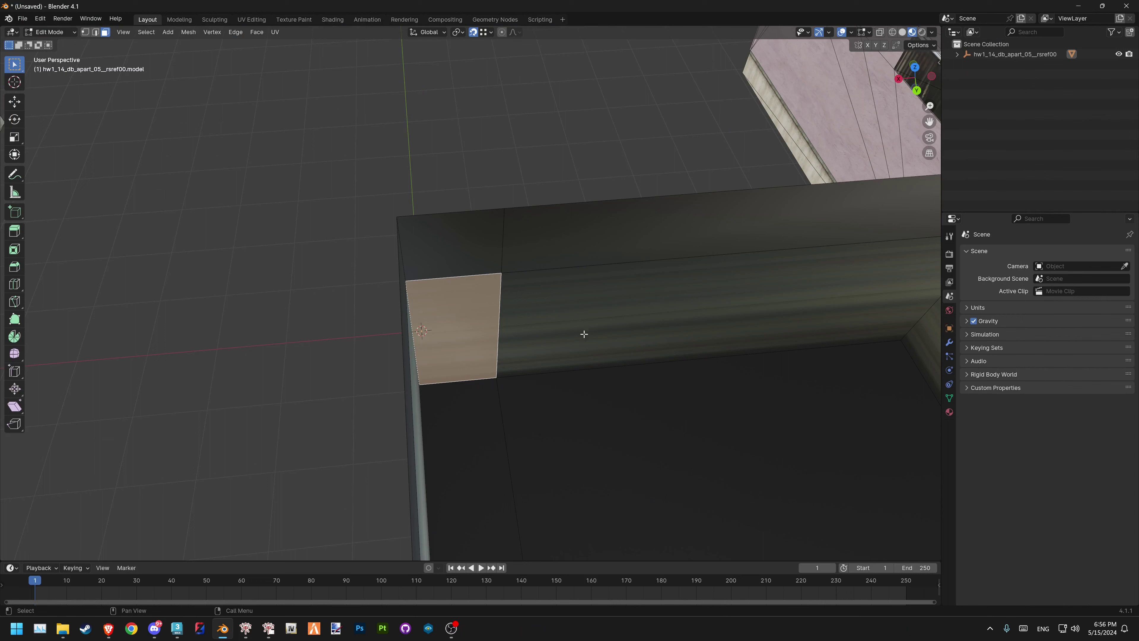
Delete the door panel and extrude the doorway edges along Y to give it depth
right_click(474, 311)
click(437, 323)
mouse_move(448, 310)
middle_down()
mouse_move(650, 311)
mouse_move(438, 359)
mouse_move(526, 466)
middle_up()
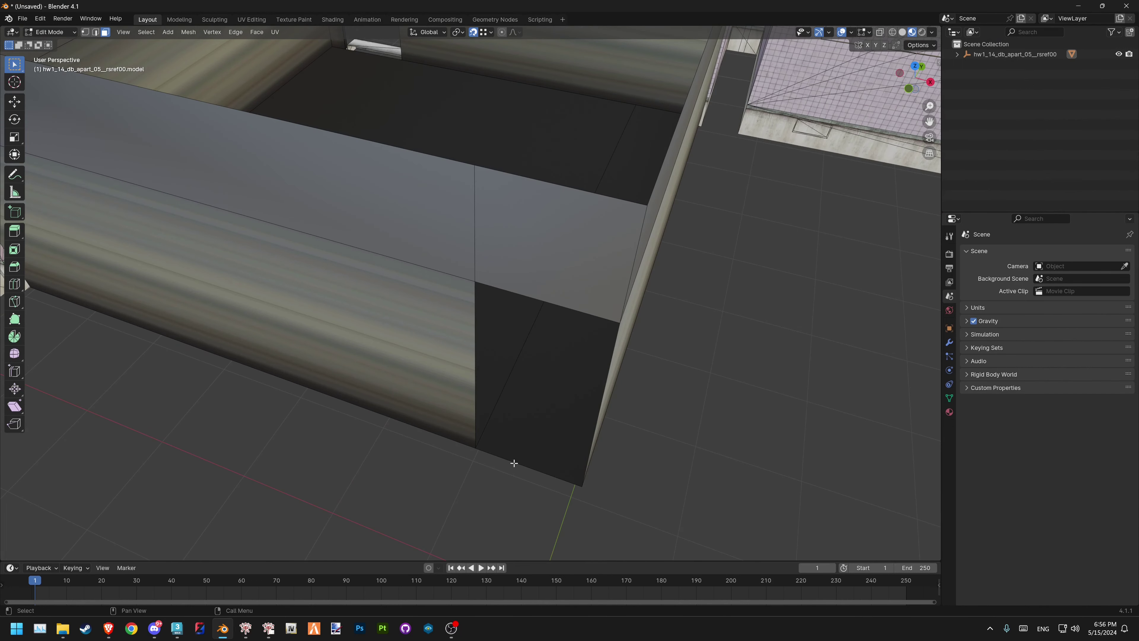
key(2)
click(475, 343)
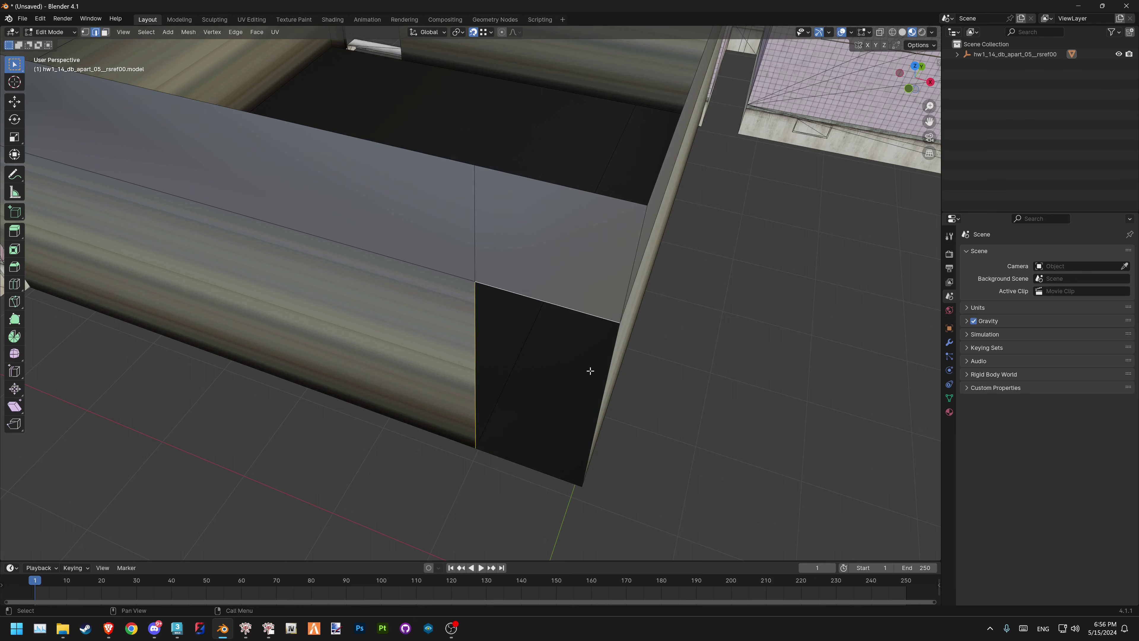
middle_drag(591, 370, 669, 349)
shift+click(541, 433)
mouse_move(519, 415)
middle_down()
mouse_move(432, 414)
mouse_move(452, 328)
middle_up()
scroll(438, 395, down, 5)
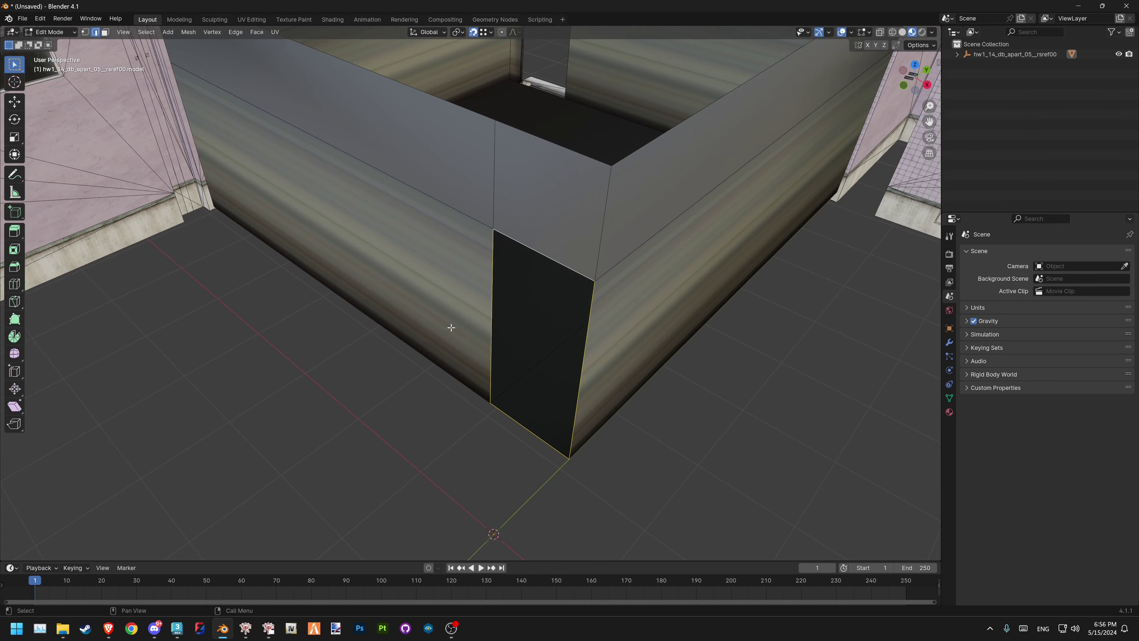
key(e)
key(y)
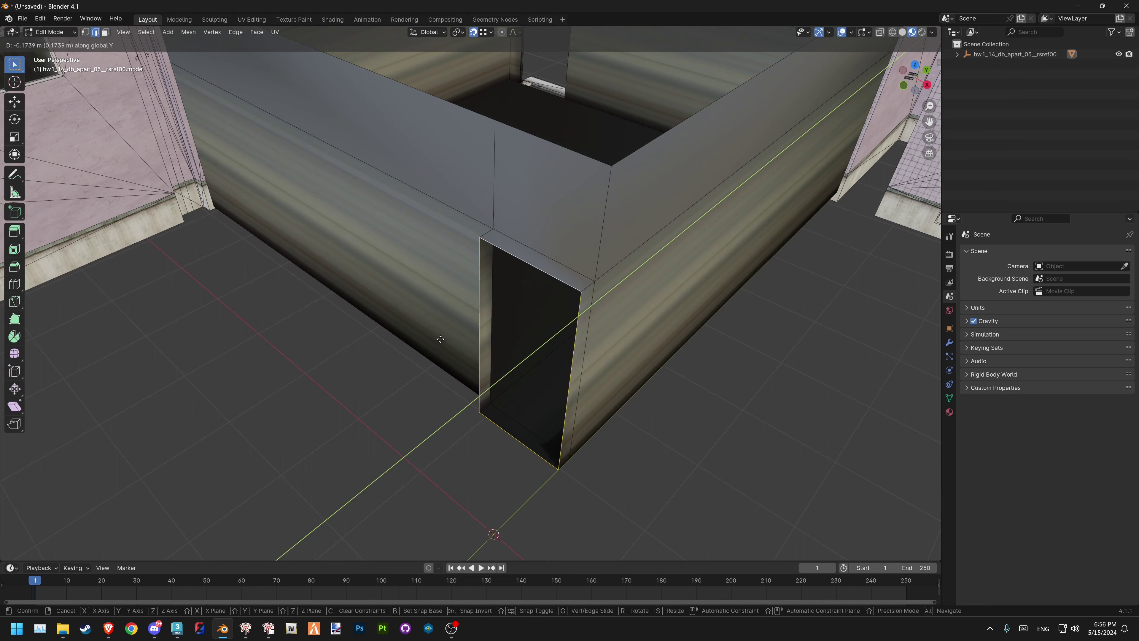
click(441, 339)
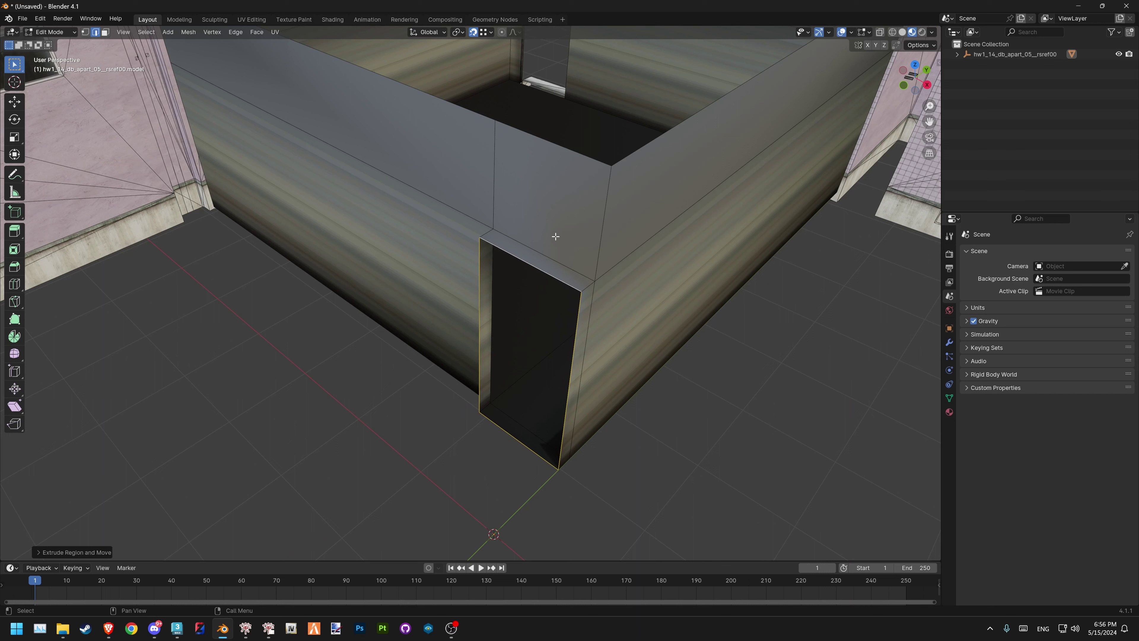
Move the doorway's bottom edge outward along Y to form a ground path
click(501, 432)
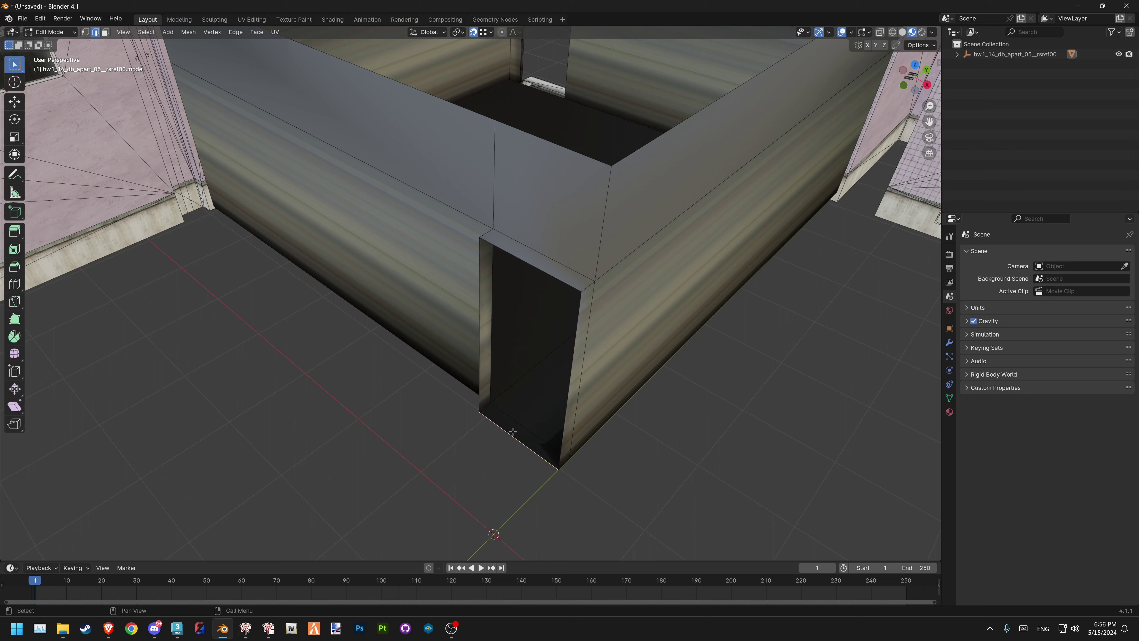
key(g)
key(y)
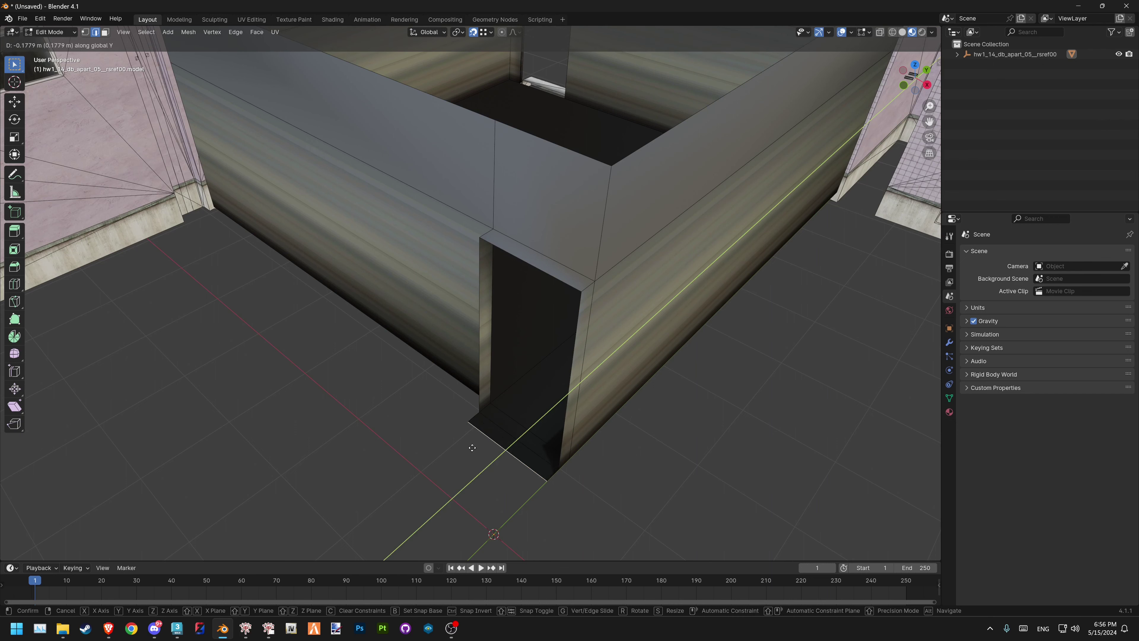
click(298, 33)
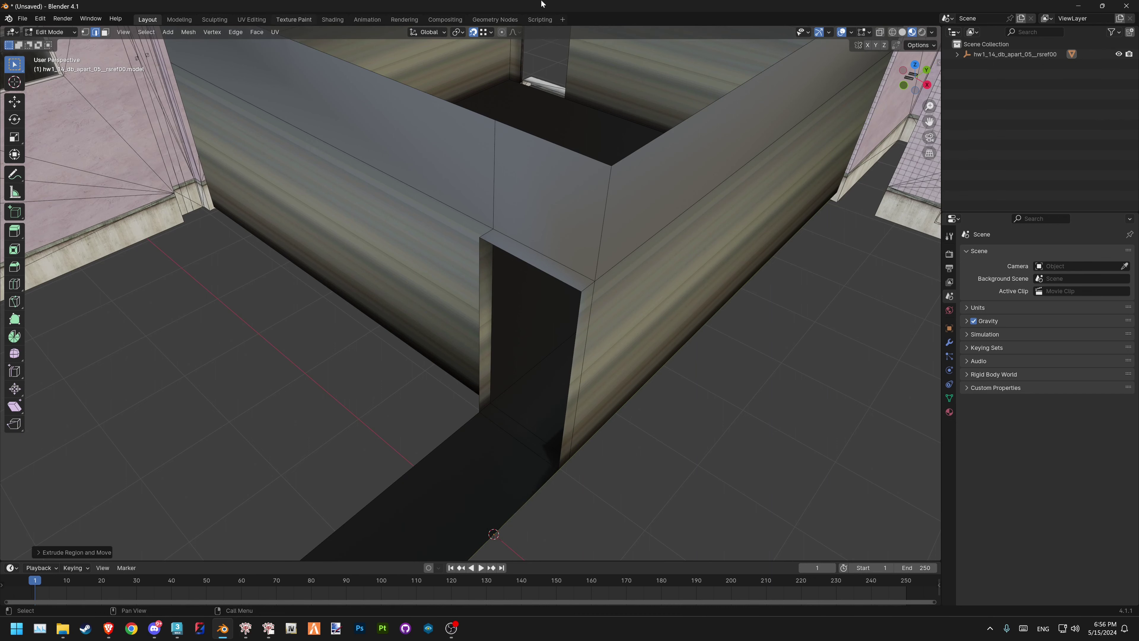
shift+middle_drag(496, 305, 501, 297)
key(g)
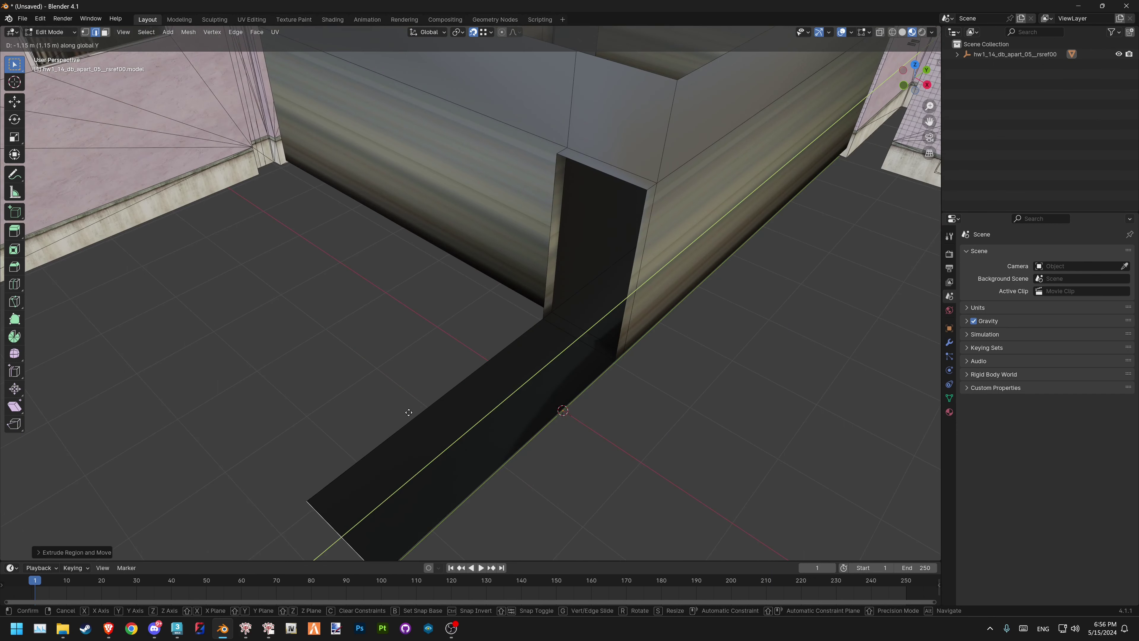
click(455, 412)
Extrude both long path edges up along Z into tall side walls
shift+click(427, 409)
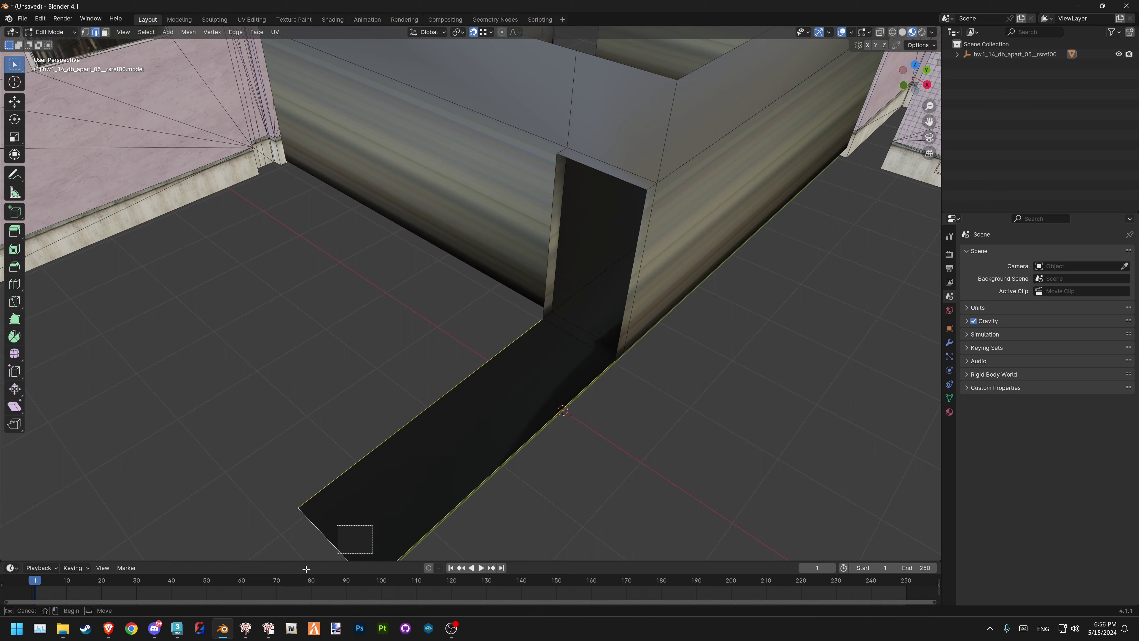
key(g)
key(z)
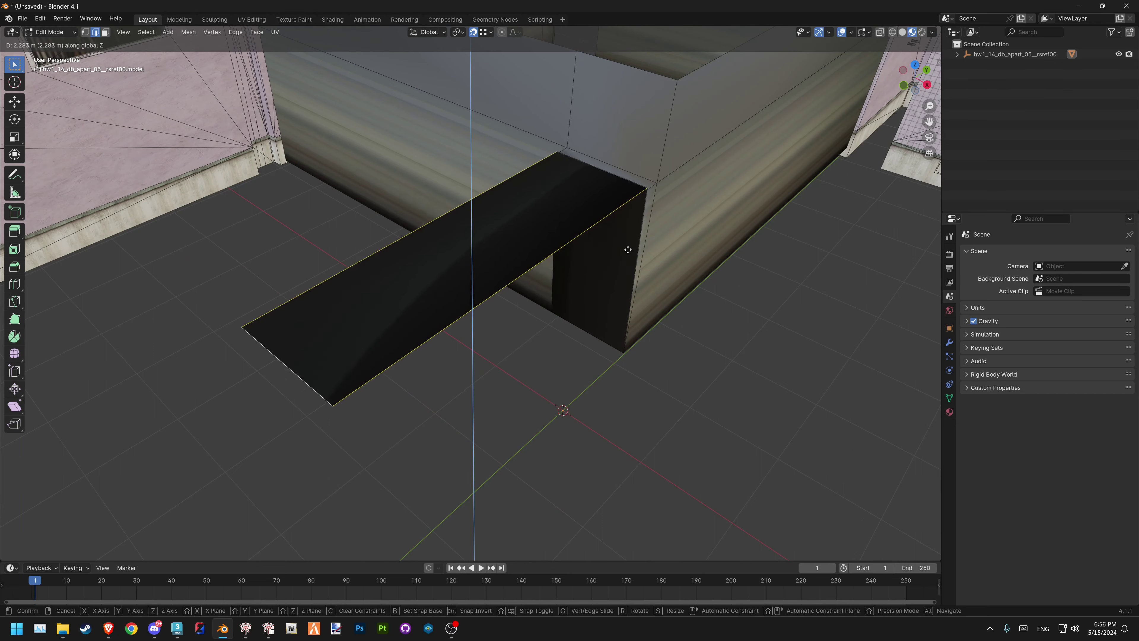
key(Escape)
key(e)
key(z)
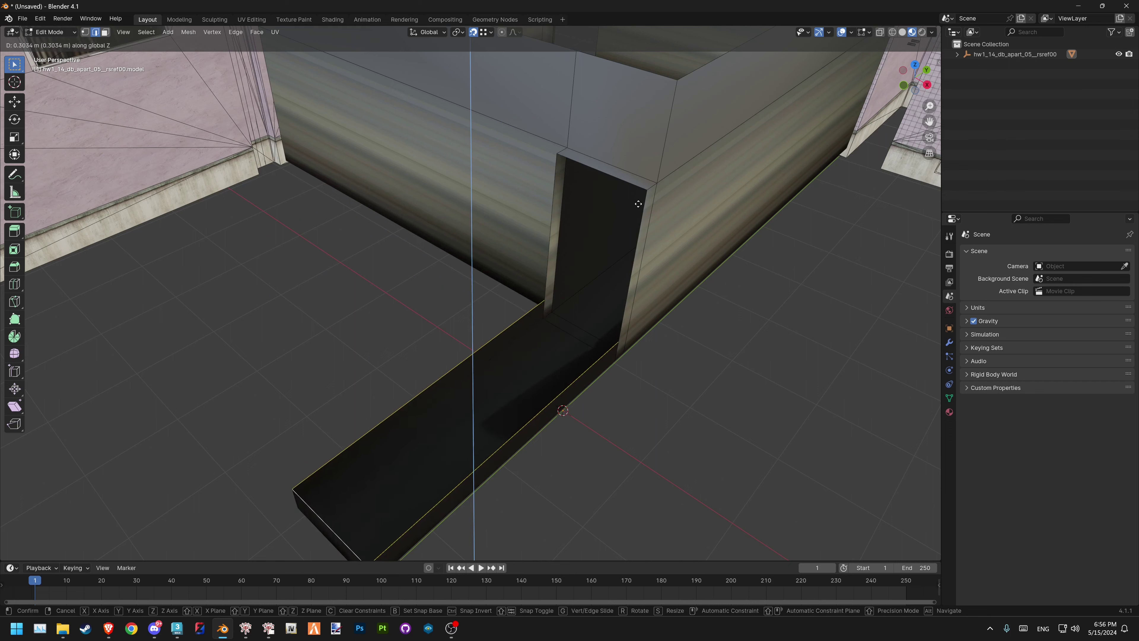
mouse_move(647, 192)
shift+middle_down()
mouse_move(585, 195)
mouse_move(677, 186)
shift+middle_up()
click(578, 189)
click(577, 172)
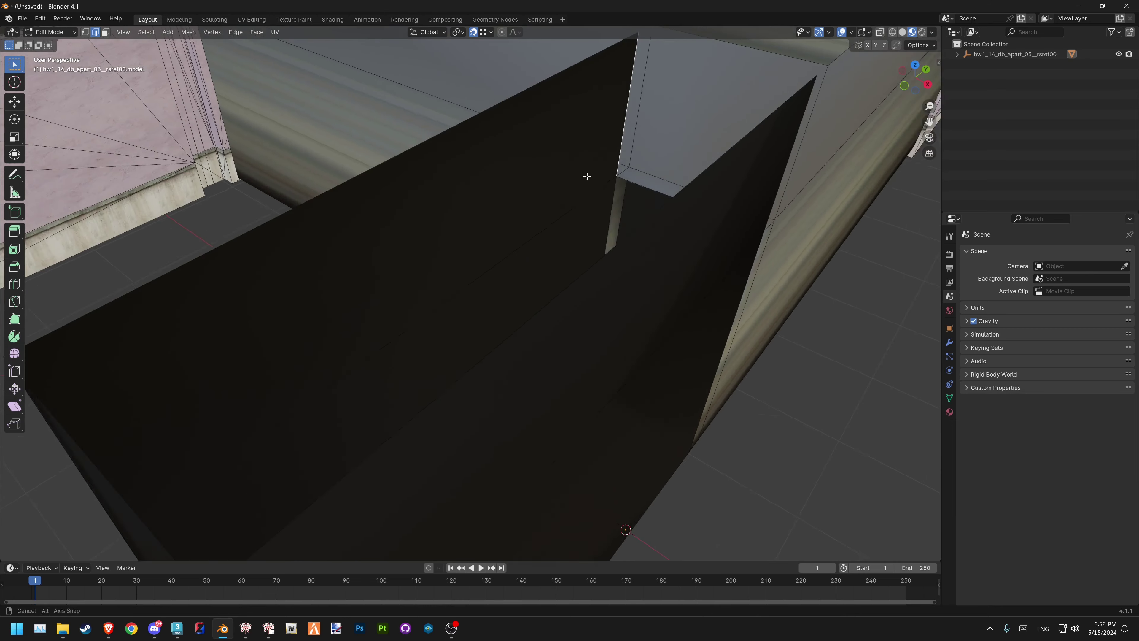
shift+click(676, 186)
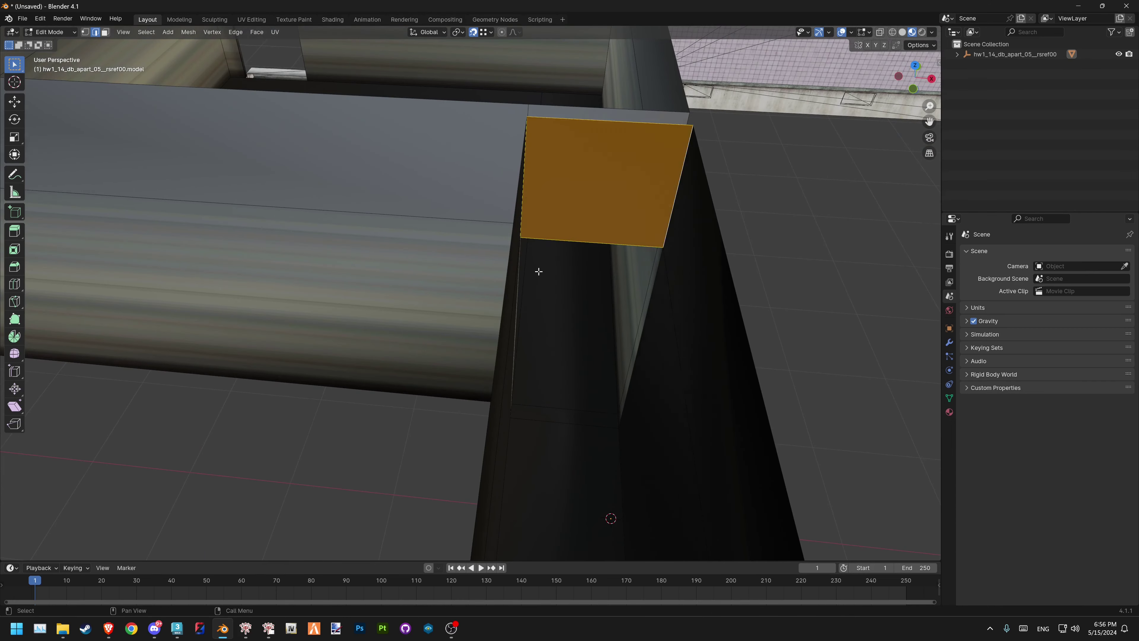
mouse_move(534, 267)
middle_down()
mouse_move(378, 298)
mouse_move(394, 224)
middle_up()
click(351, 323)
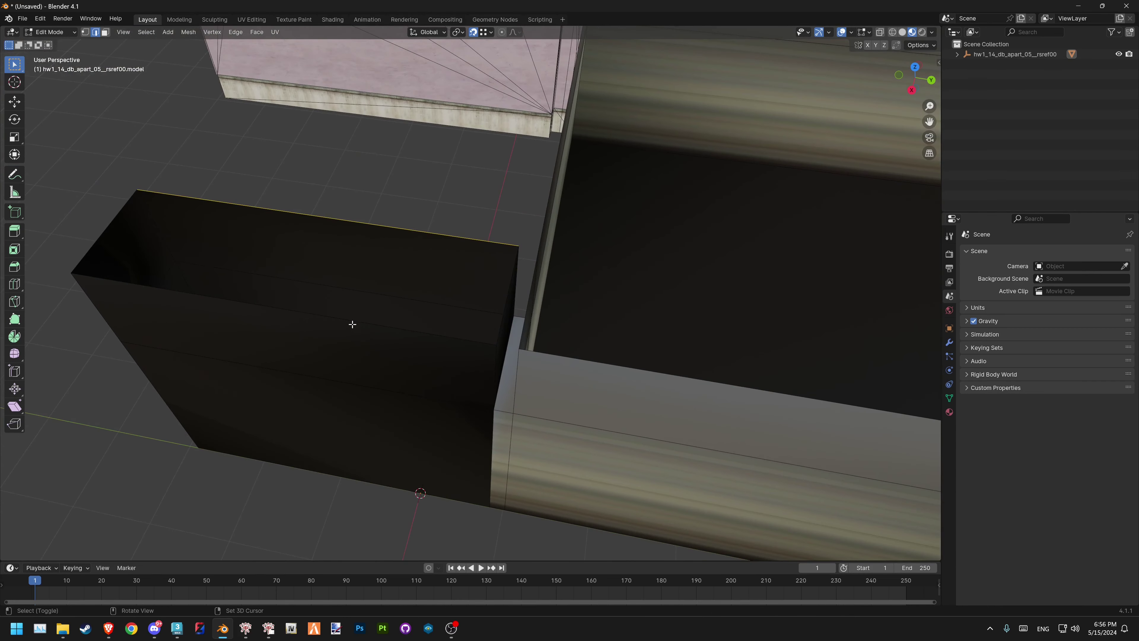
mouse_move(374, 318)
middle_down()
mouse_move(414, 289)
mouse_move(316, 269)
middle_up()
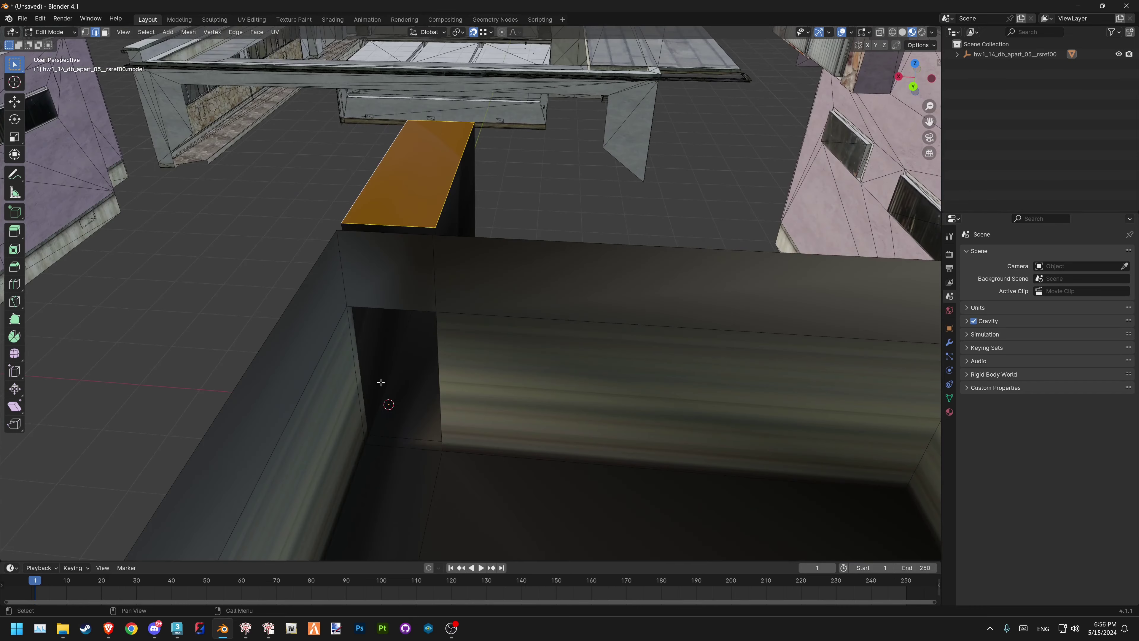
mouse_move(381, 381)
middle_down()
mouse_move(361, 295)
mouse_move(489, 391)
middle_up()
scroll(489, 391, down, 5)
mouse_move(465, 339)
middle_down()
mouse_move(618, 482)
mouse_move(511, 318)
mouse_move(547, 338)
mouse_move(522, 254)
mouse_move(521, 267)
mouse_move(554, 280)
mouse_move(447, 339)
mouse_move(364, 338)
mouse_move(594, 321)
middle_up()
middle_drag(501, 326, 432, 326)
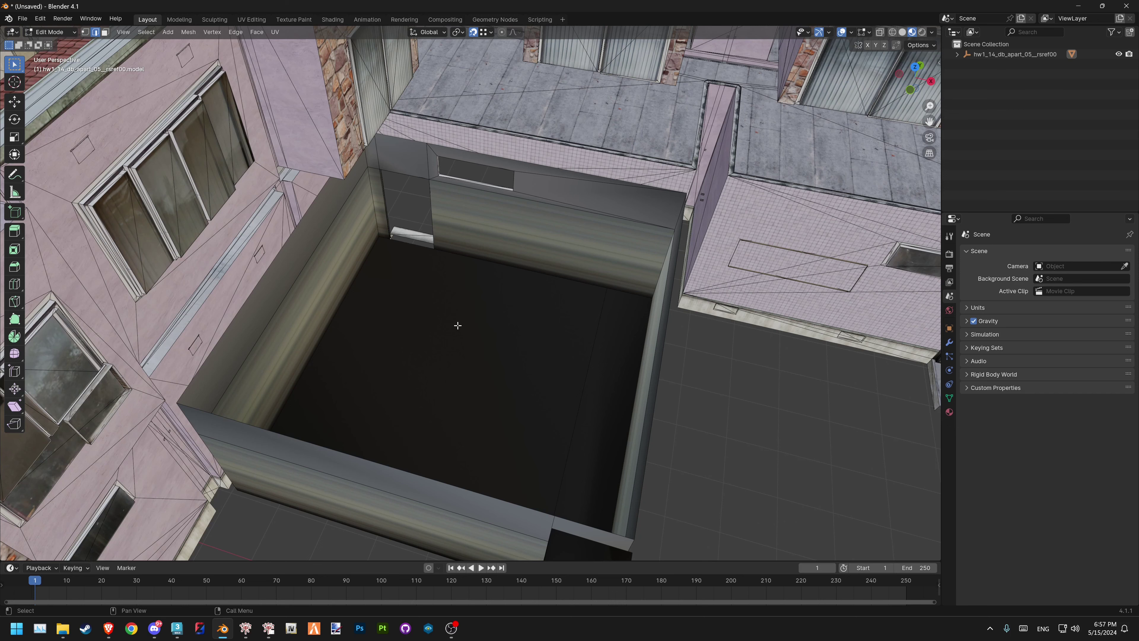
Inspect the courtyard pit's walls, vent and ledge, then switch to Face select mode
scroll(457, 326, down, 2)
scroll(458, 326, up, 6)
scroll(610, 489, down, 1)
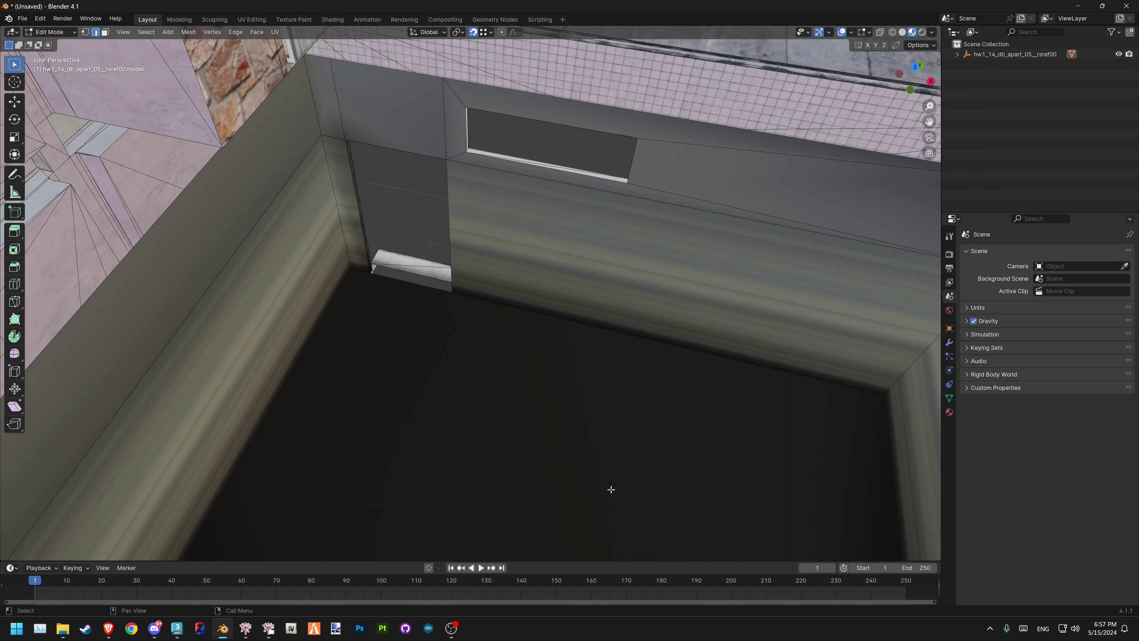
scroll(415, 214, up, 2)
middle_drag(416, 215, 312, 171)
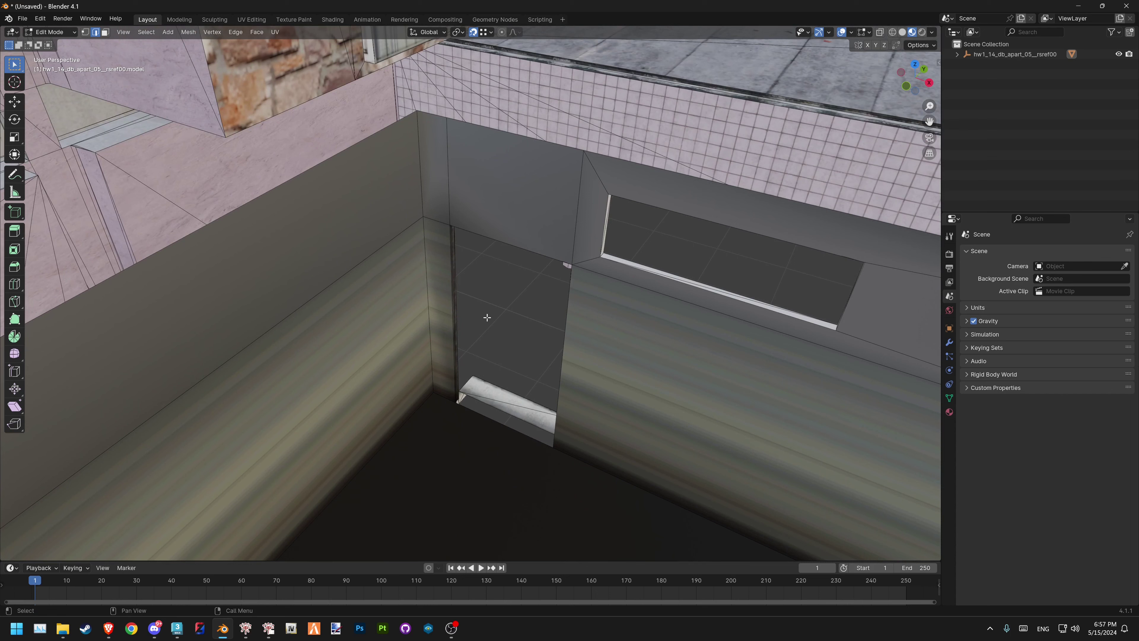
scroll(484, 343, down, 1)
scroll(483, 343, down, 3)
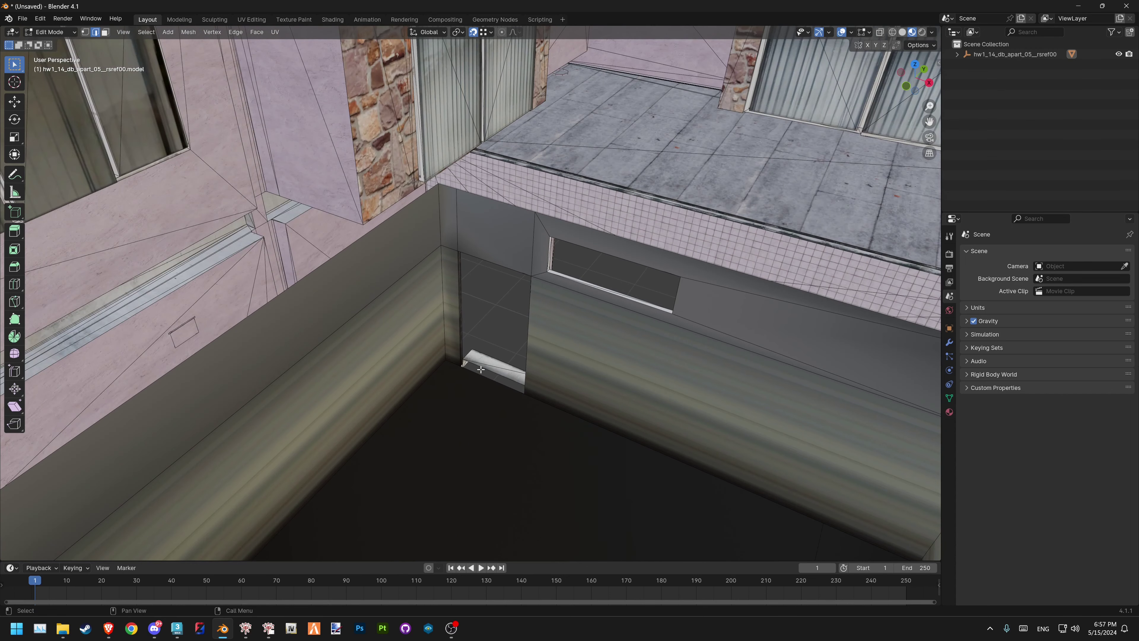
scroll(447, 318, down, 2)
key(3)
scroll(448, 319, down, 5)
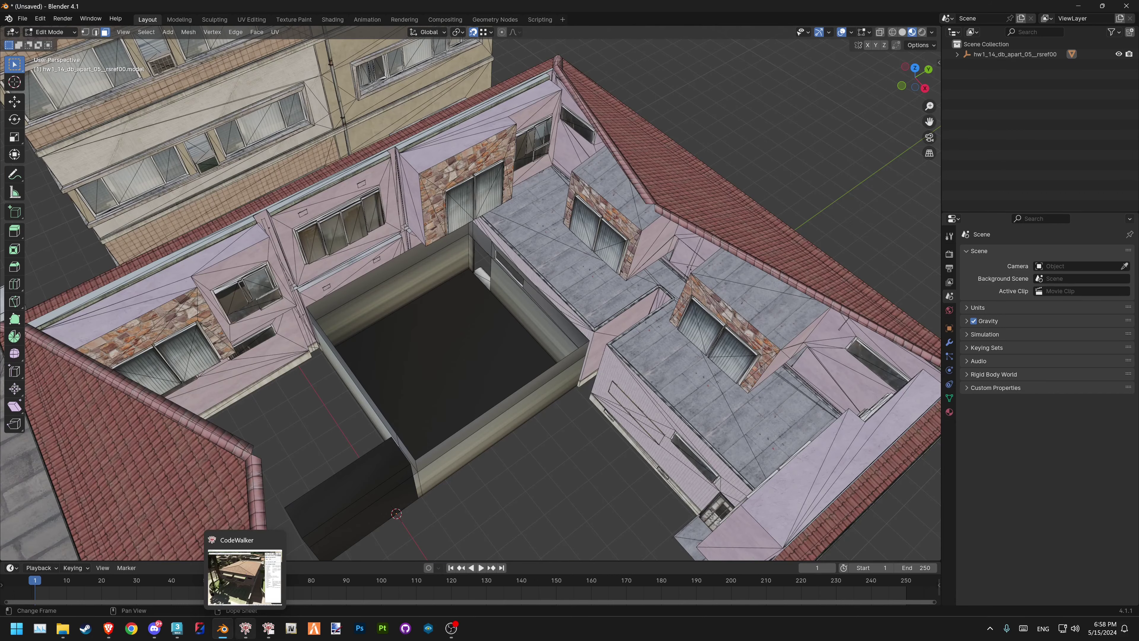
In CodeWalker, collapse the side panel and open the apartment entity in a project
click(245, 628)
click(607, 113)
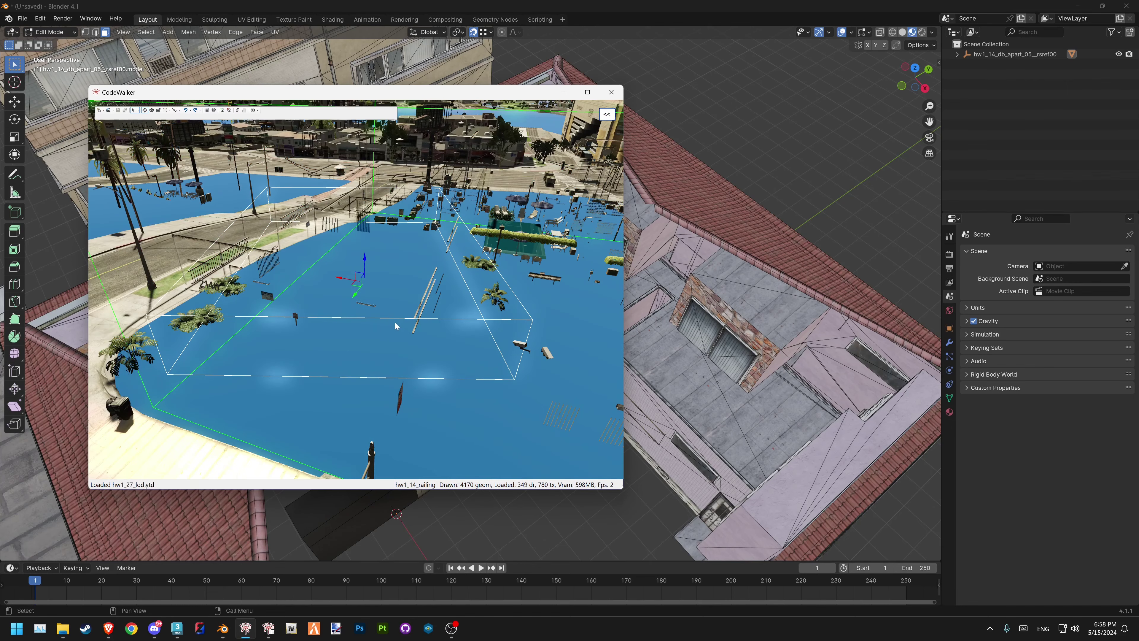
double_click(321, 264)
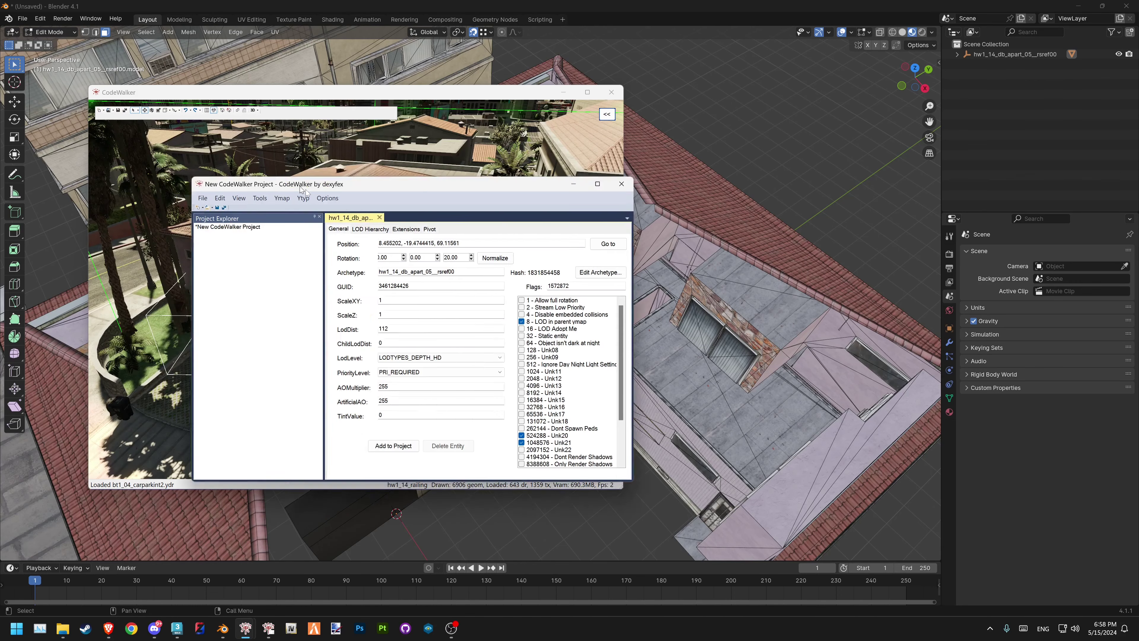
drag(217, 115, 729, 97)
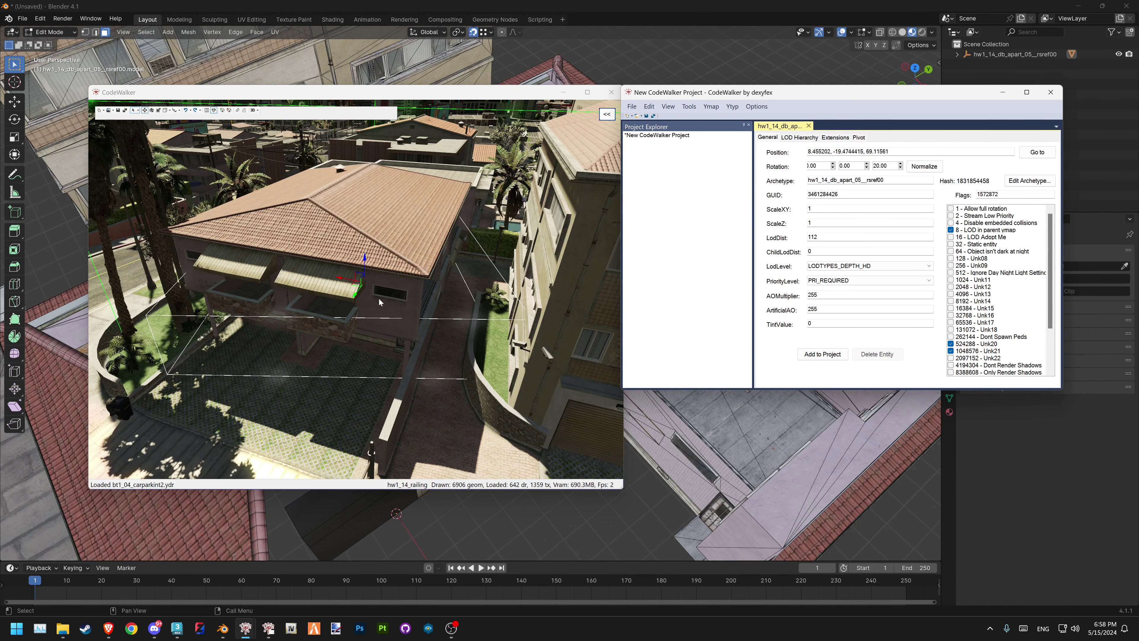
Select db_apart_05d_, hw1_14_nwnmbrs01, then the hw1_14_db_apart_05__rsref00 apartment entity
click(374, 395)
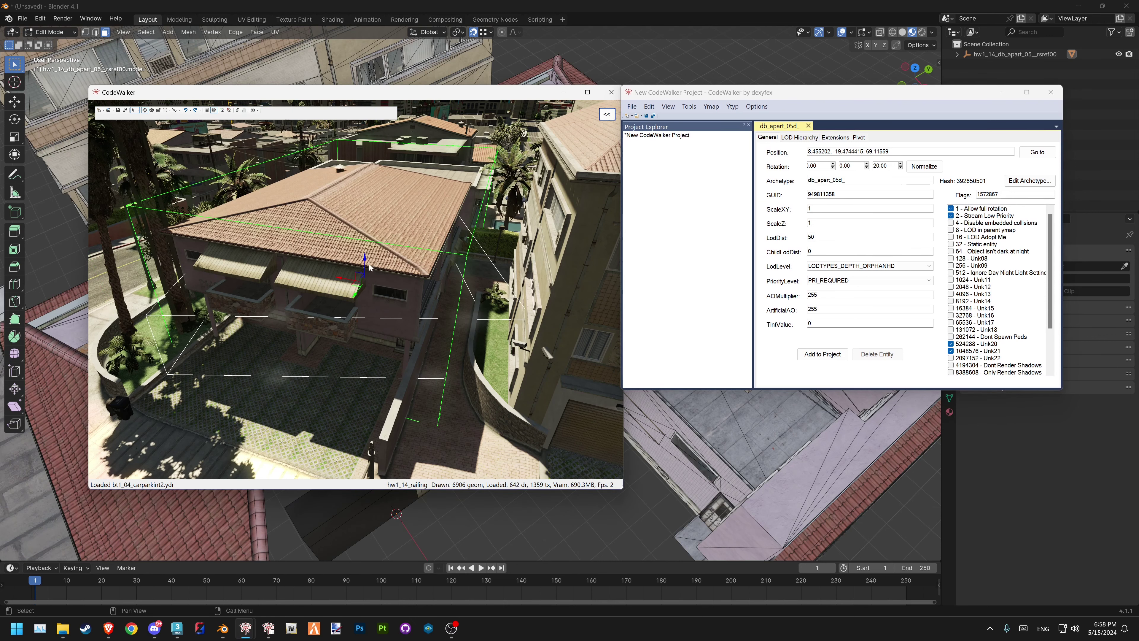
mouse_move(367, 263)
mouse_down()
mouse_move(367, 343)
mouse_move(409, 419)
mouse_up()
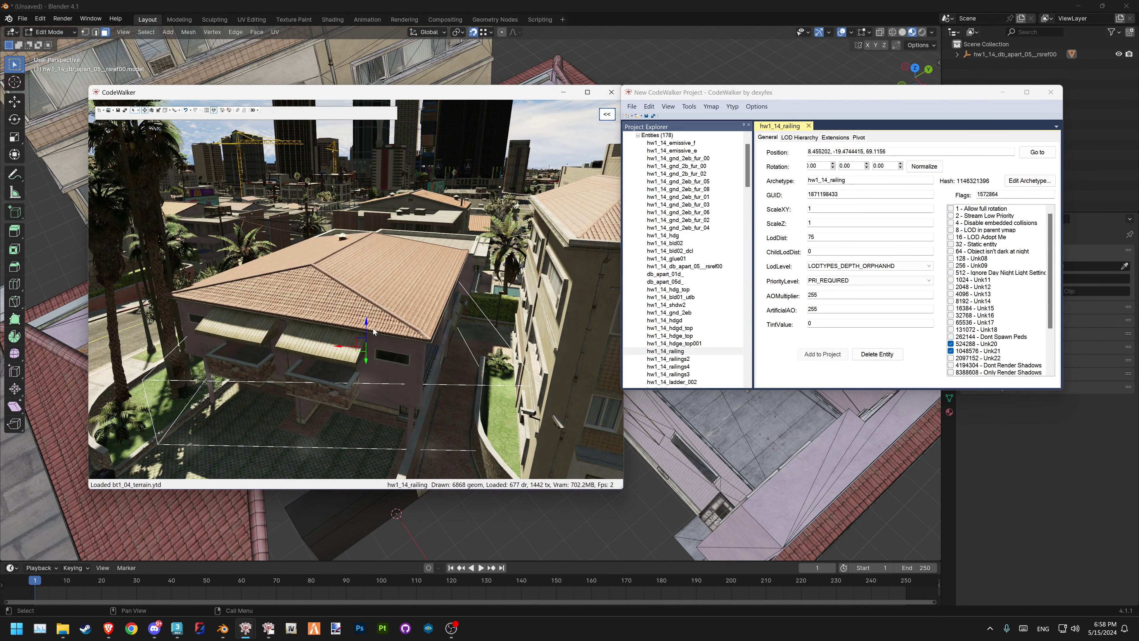
click(366, 326)
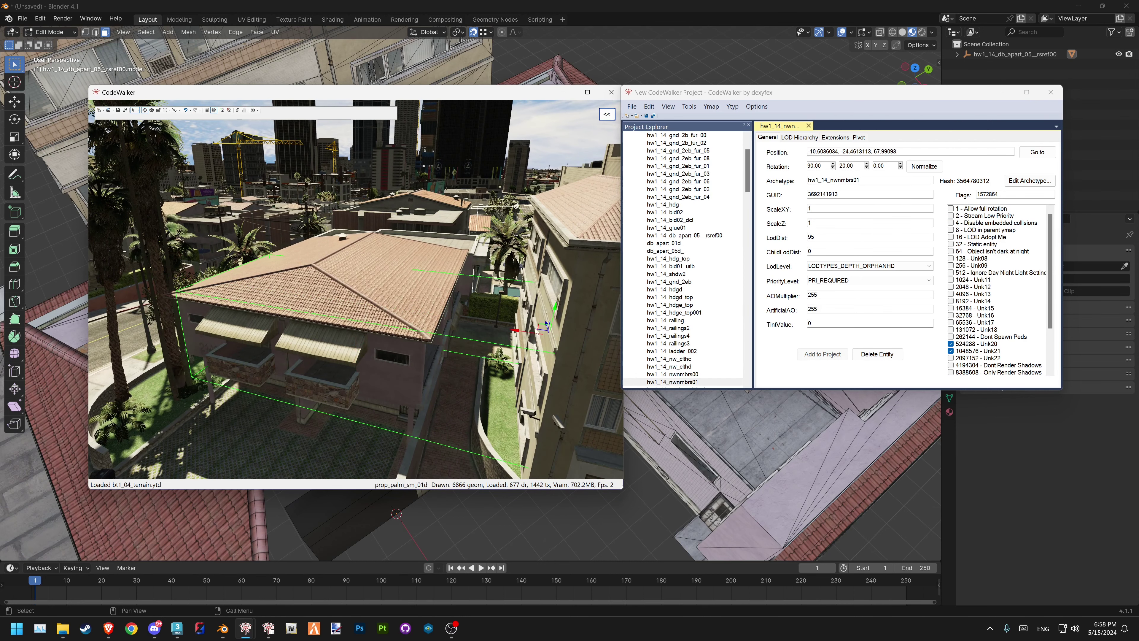
drag(556, 312, 375, 438)
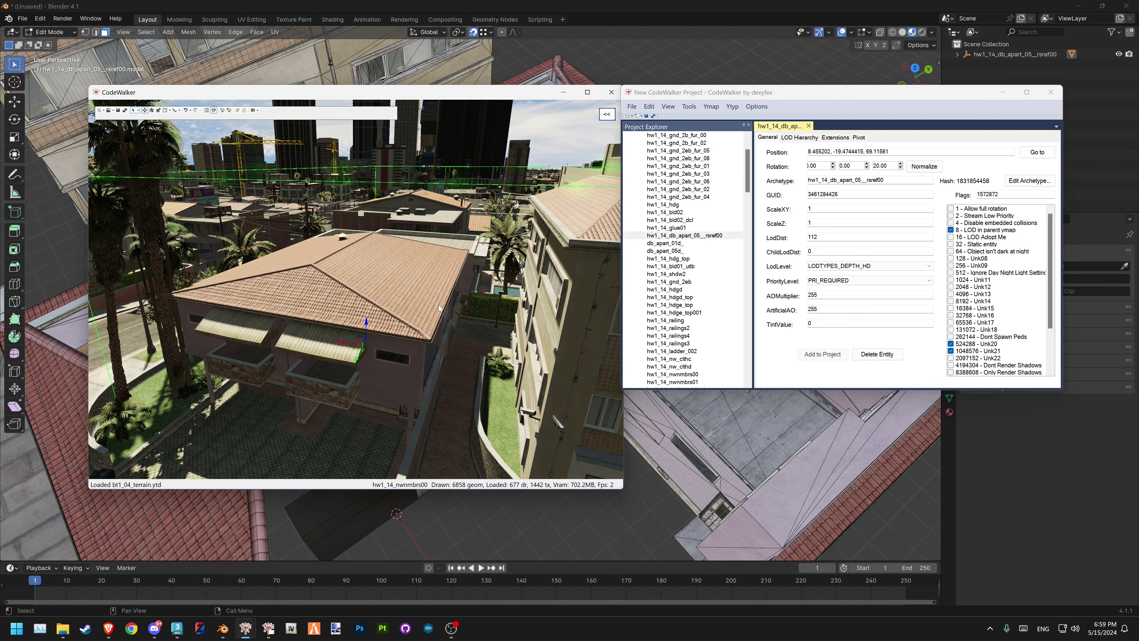
click(381, 277)
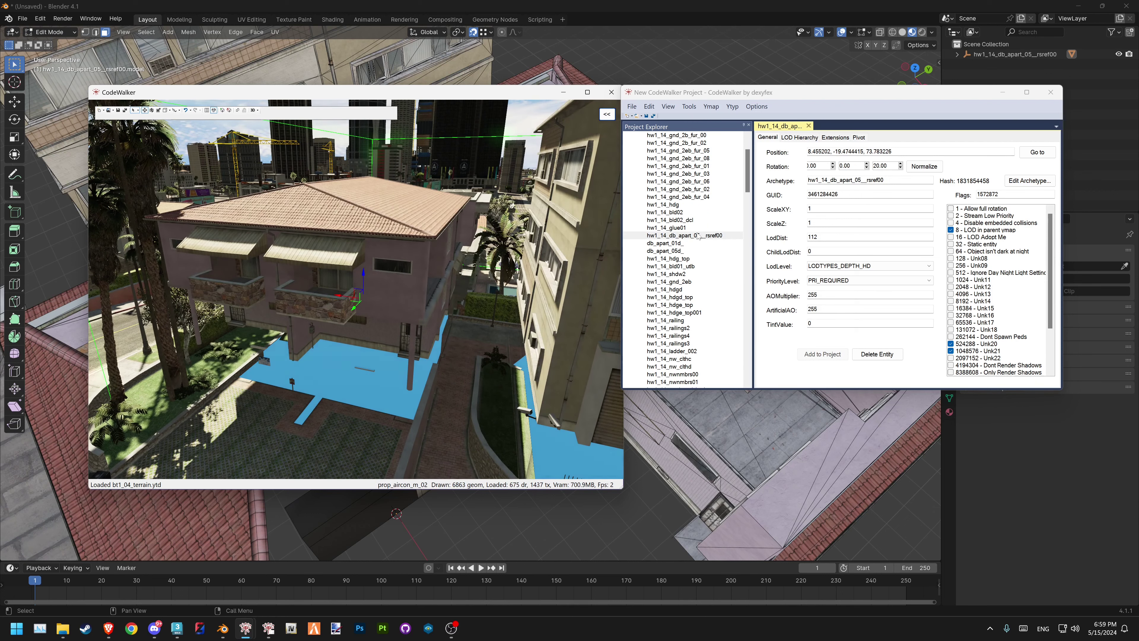
drag(363, 276, 364, 324)
drag(750, 186, 750, 176)
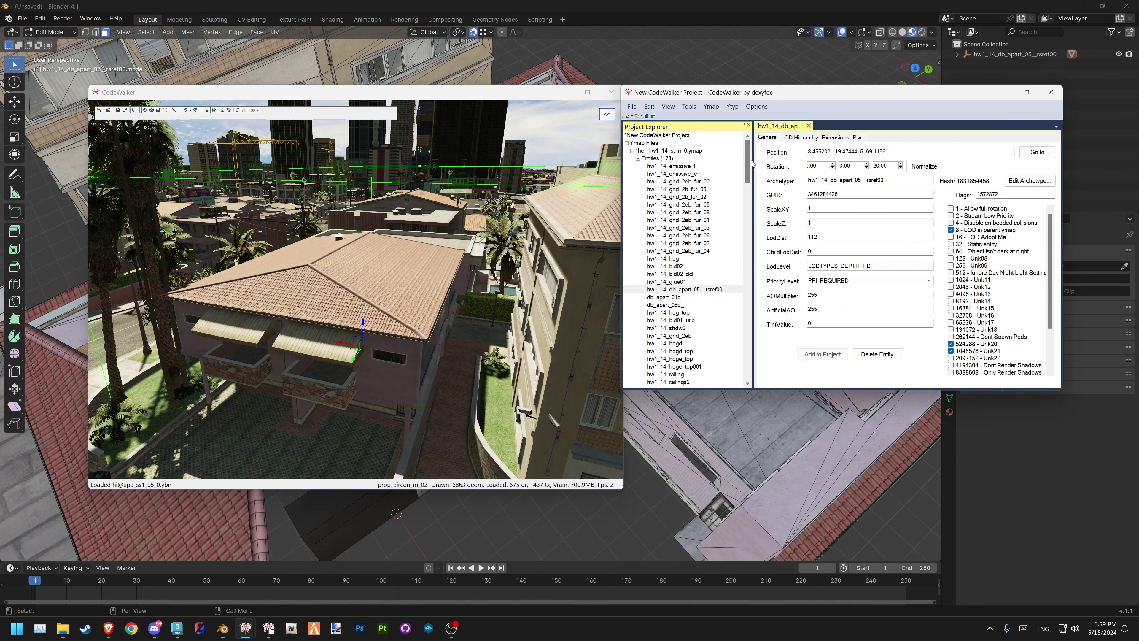
Copy the ymap name hei_hw1_14_strm_0 and search the game archives for it
click(636, 157)
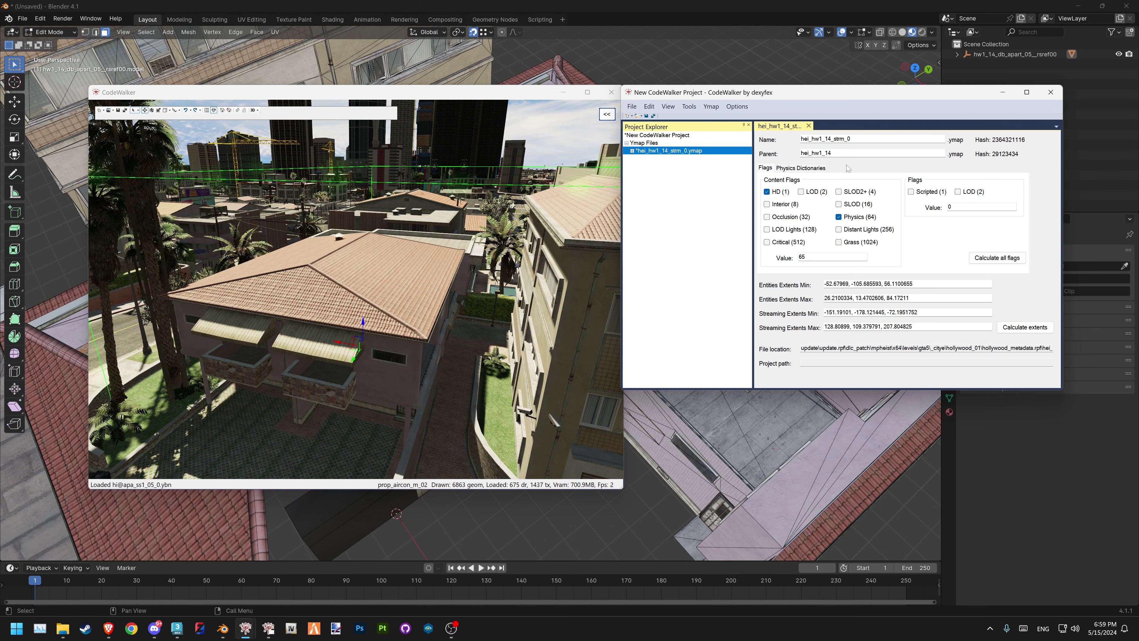
click(810, 147)
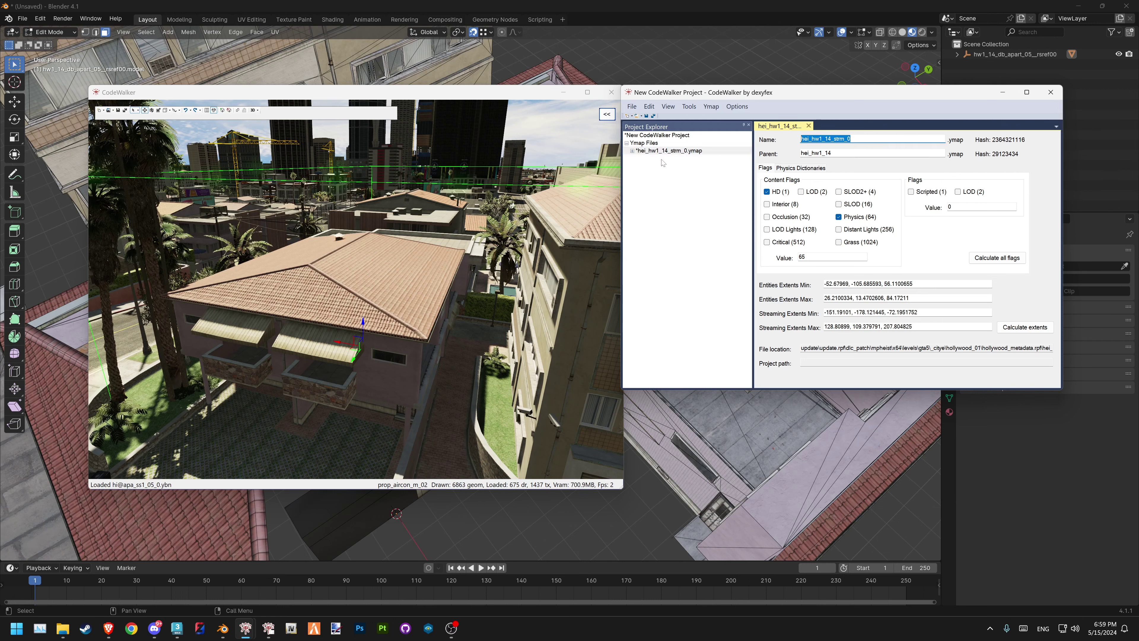
click(268, 627)
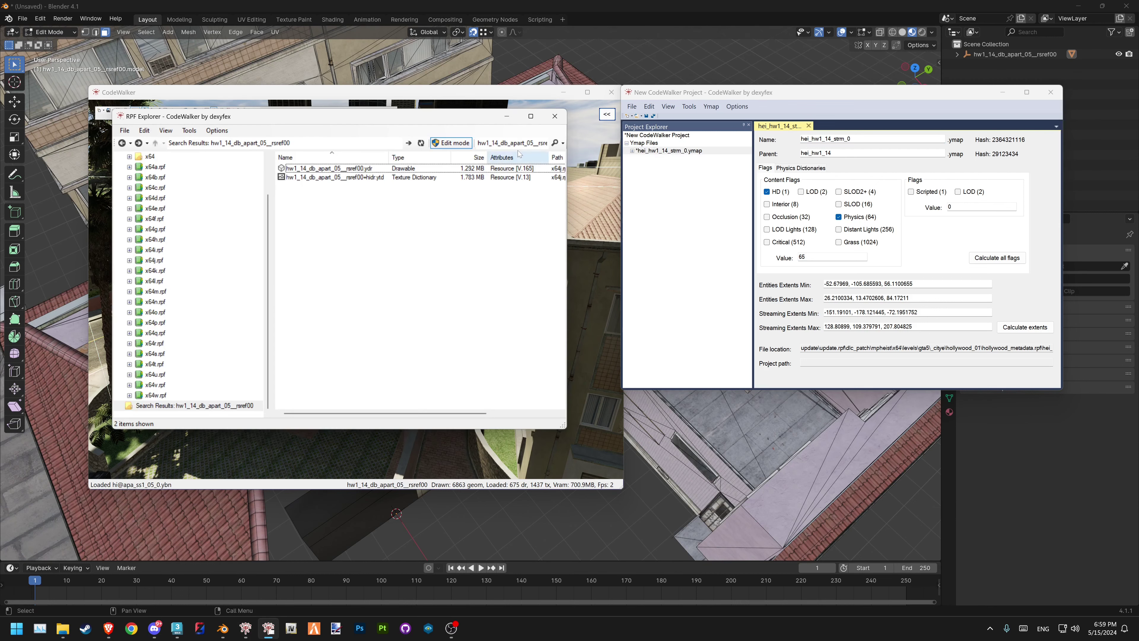
text(hei_hw1_14_strm_0)
click(555, 143)
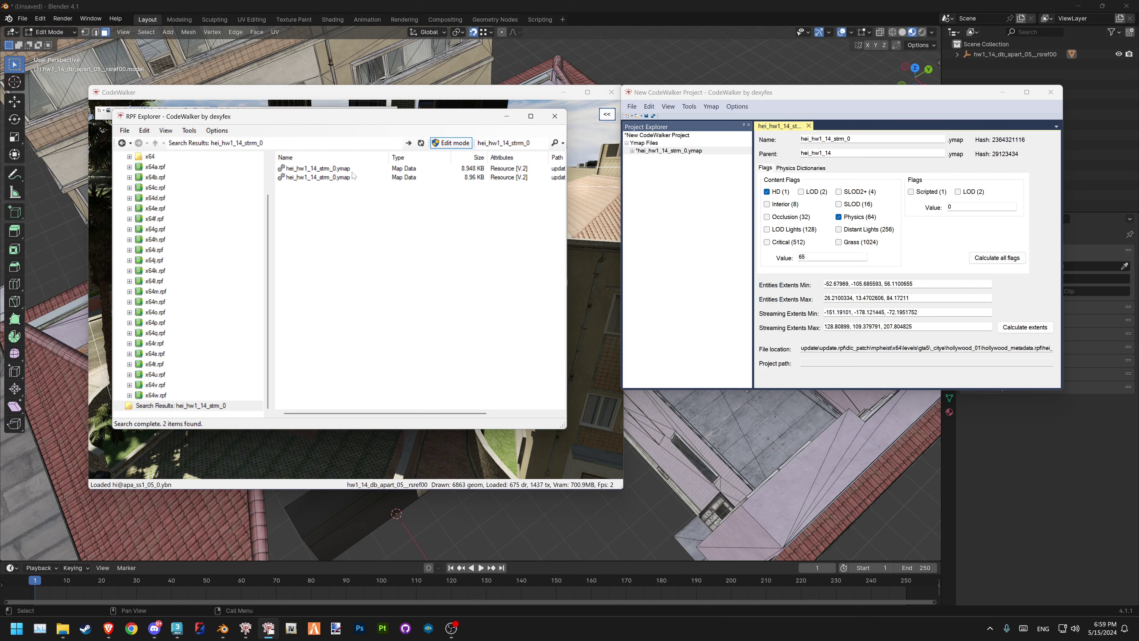
Export the second hei_hw1_14_strm_0.ymap result as XML and return to Blender
click(467, 179)
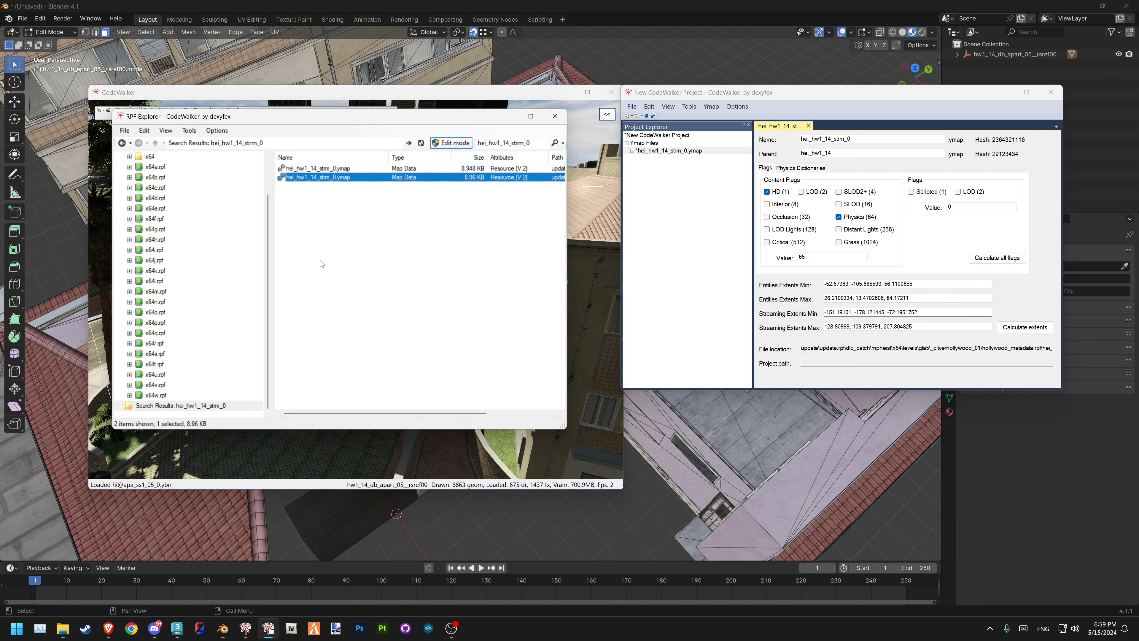
right_click(487, 179)
click(502, 211)
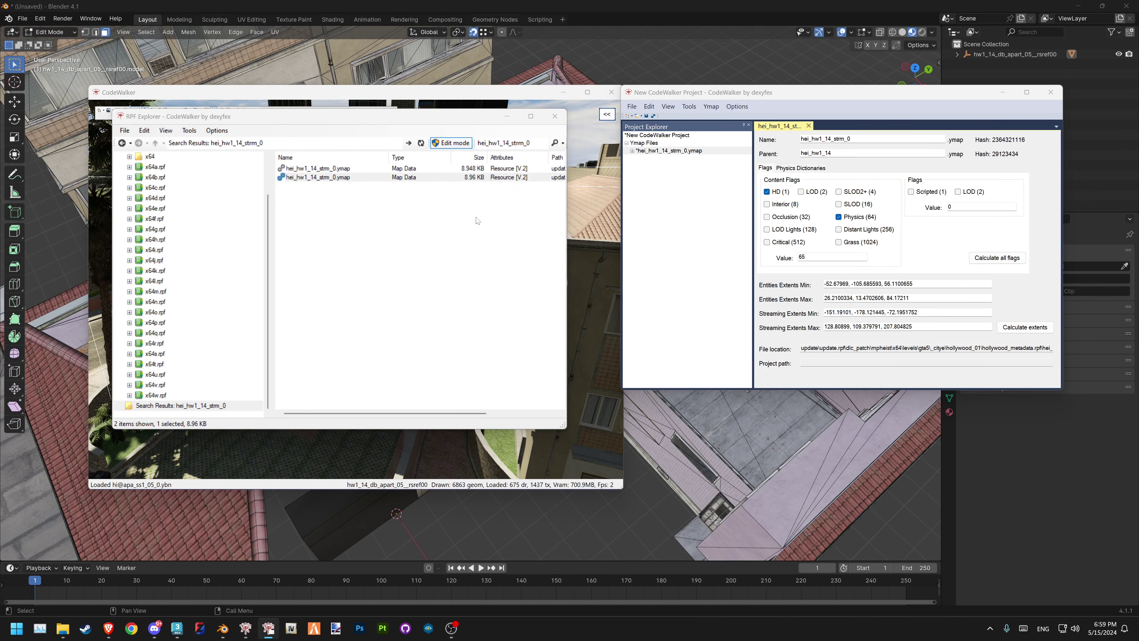
click(592, 425)
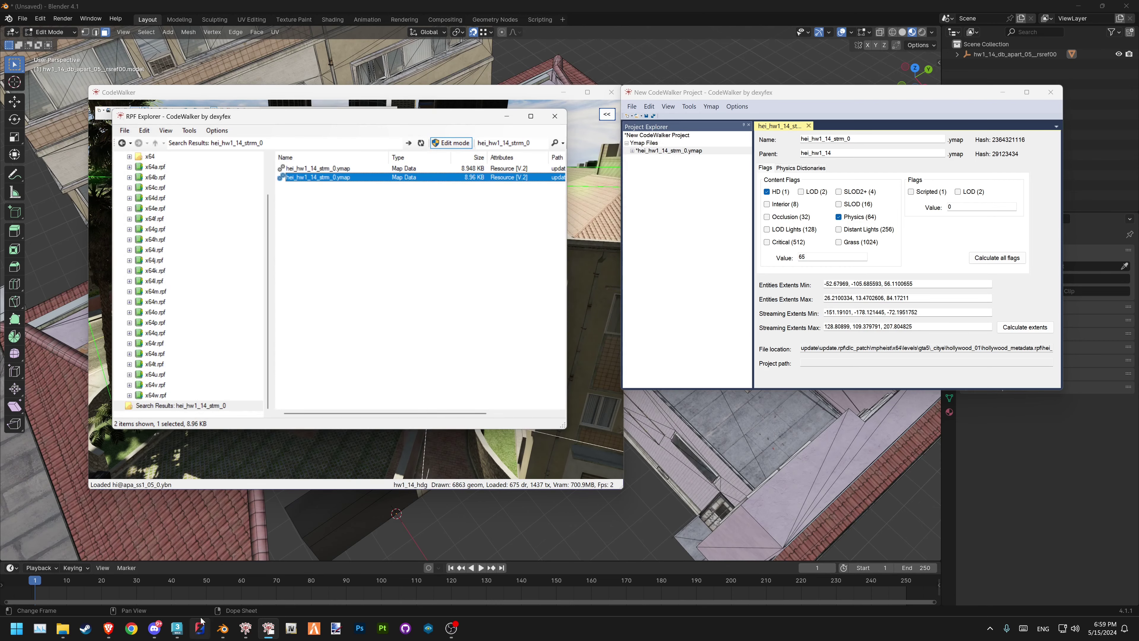
click(222, 629)
scroll(480, 355, down, 3)
scroll(481, 354, down, 3)
Return to Object Mode and import hei_hw1_14_strm_0.ymap.xml with the CodeWalker XML importer
key(Tab)
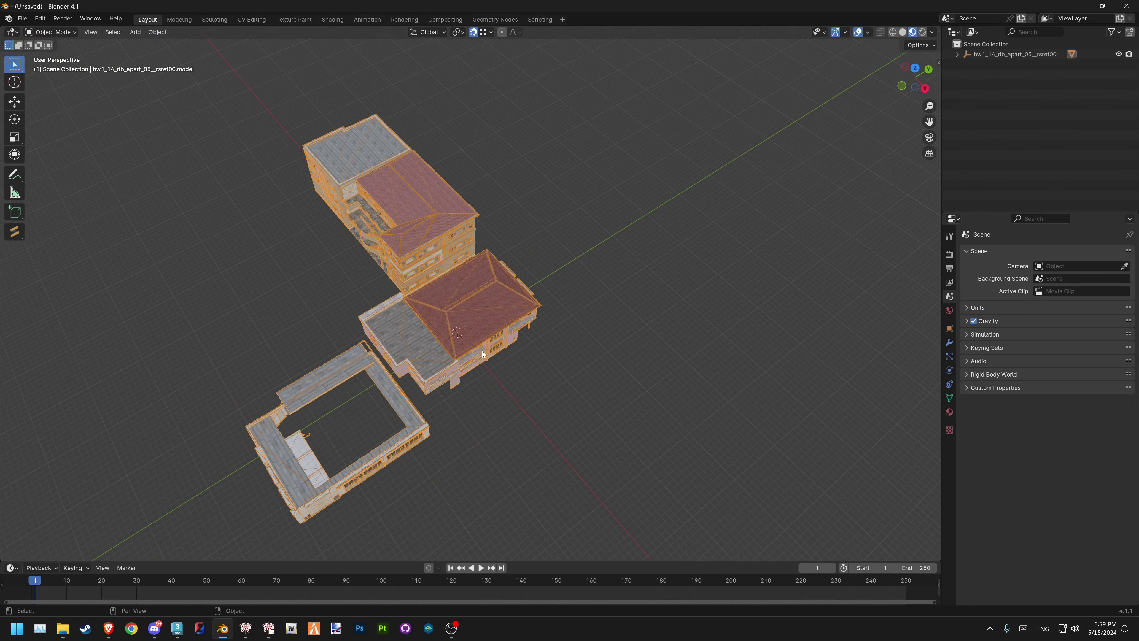
mouse_move(501, 275)
middle_down()
mouse_move(379, 271)
mouse_move(451, 324)
mouse_move(410, 315)
middle_up()
click(304, 241)
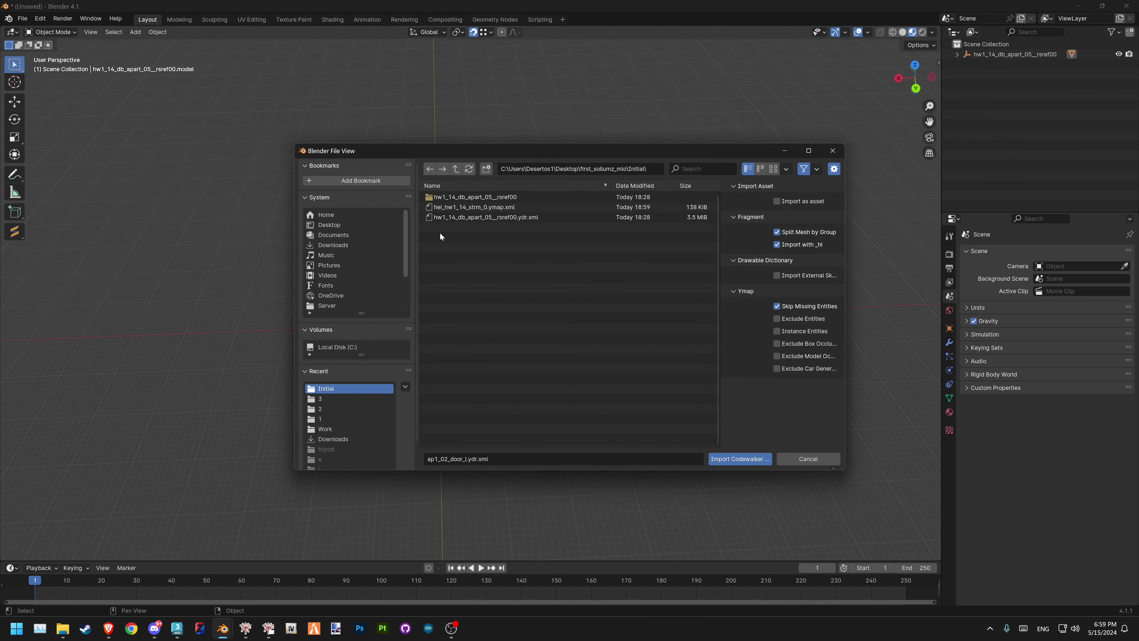
double_click(497, 208)
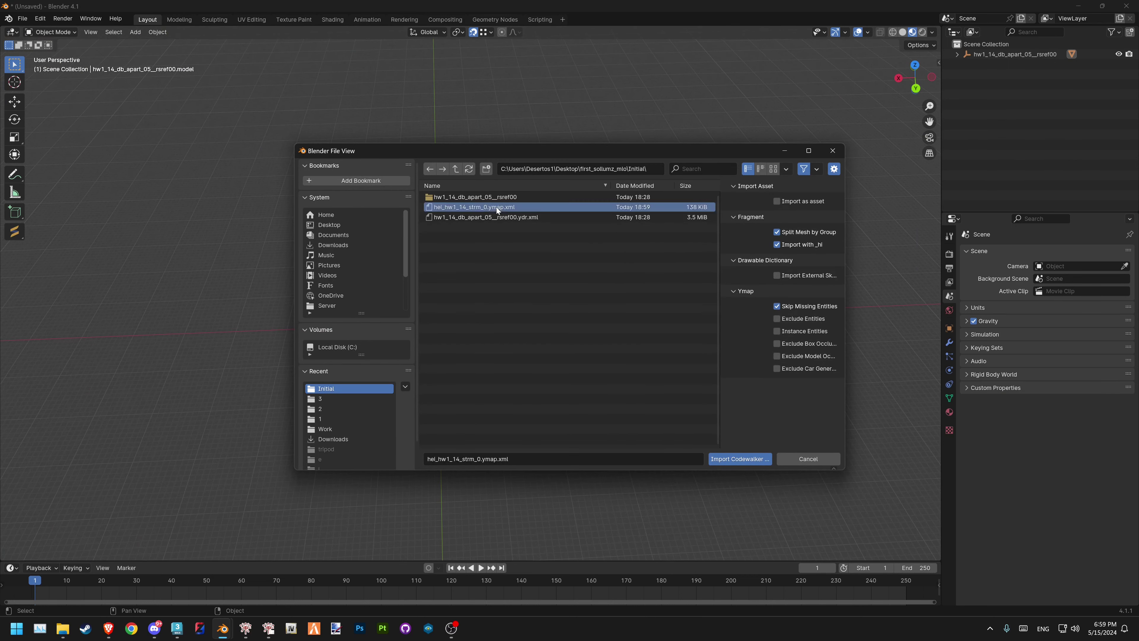
Inspect the imported map buildings and select the apartment model
mouse_move(491, 220)
middle_down()
mouse_move(502, 260)
mouse_move(486, 264)
mouse_move(442, 221)
mouse_move(243, 255)
mouse_move(313, 272)
mouse_move(766, 257)
middle_up()
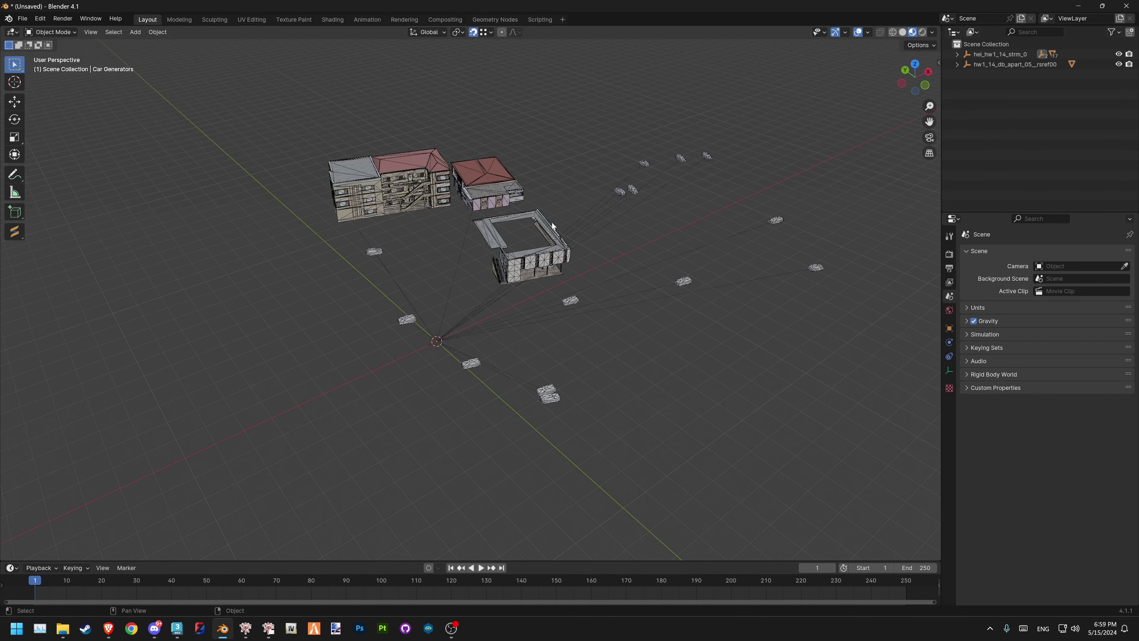
mouse_move(552, 222)
middle_down()
mouse_move(515, 299)
mouse_move(503, 268)
mouse_move(318, 276)
middle_up()
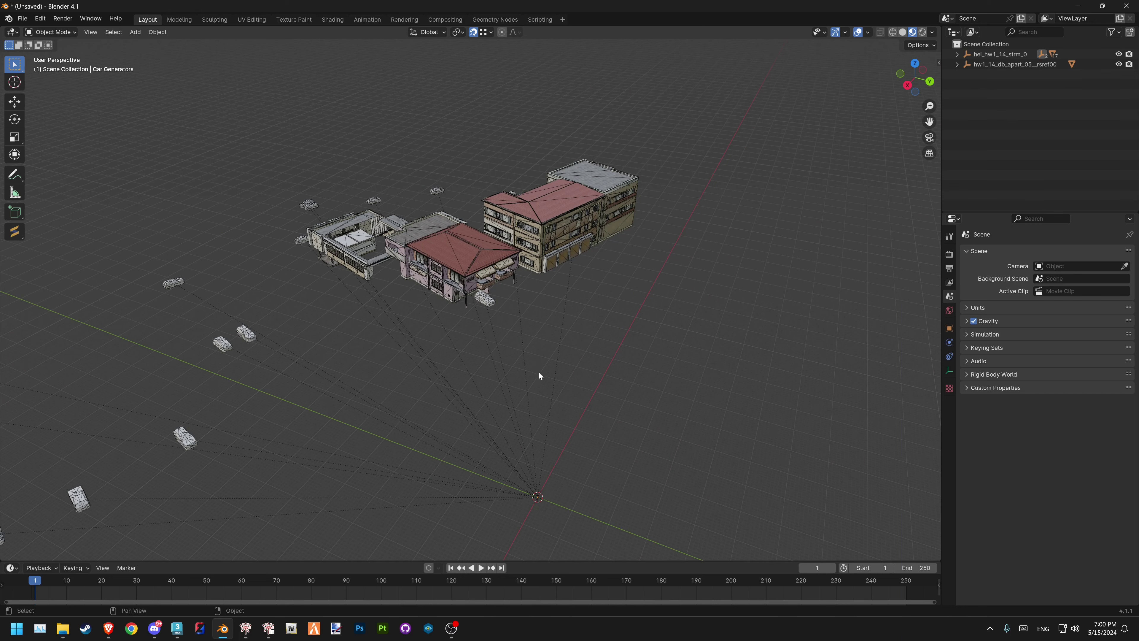
middle_drag(539, 372, 508, 222)
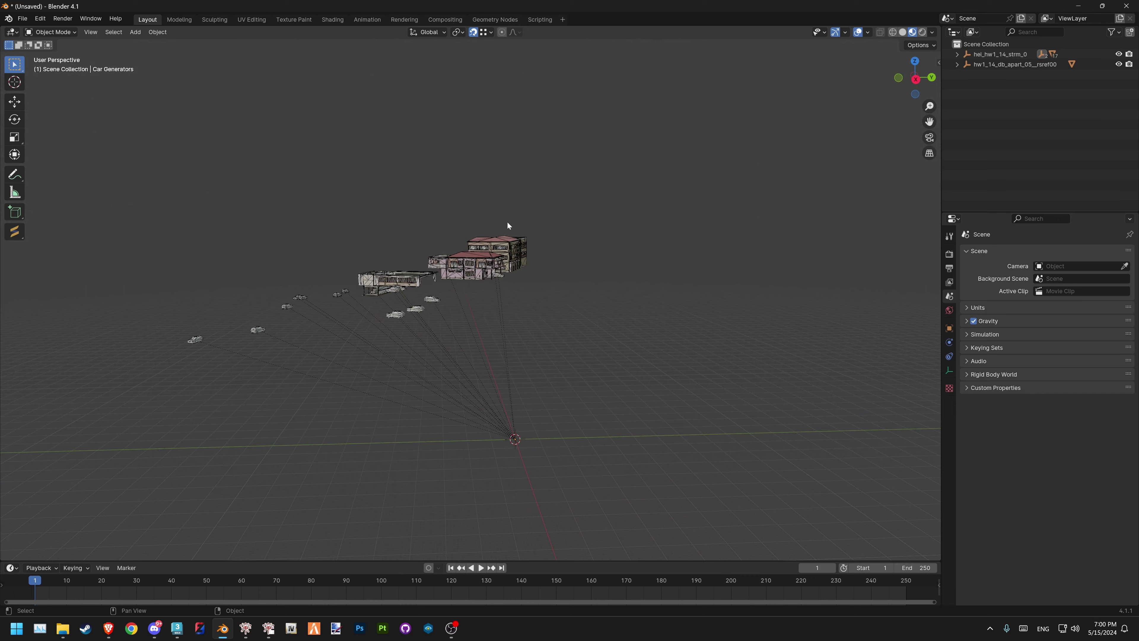
scroll(507, 221, up, 2)
scroll(482, 274, up, 3)
scroll(442, 332, up, 2)
scroll(442, 331, down, 3)
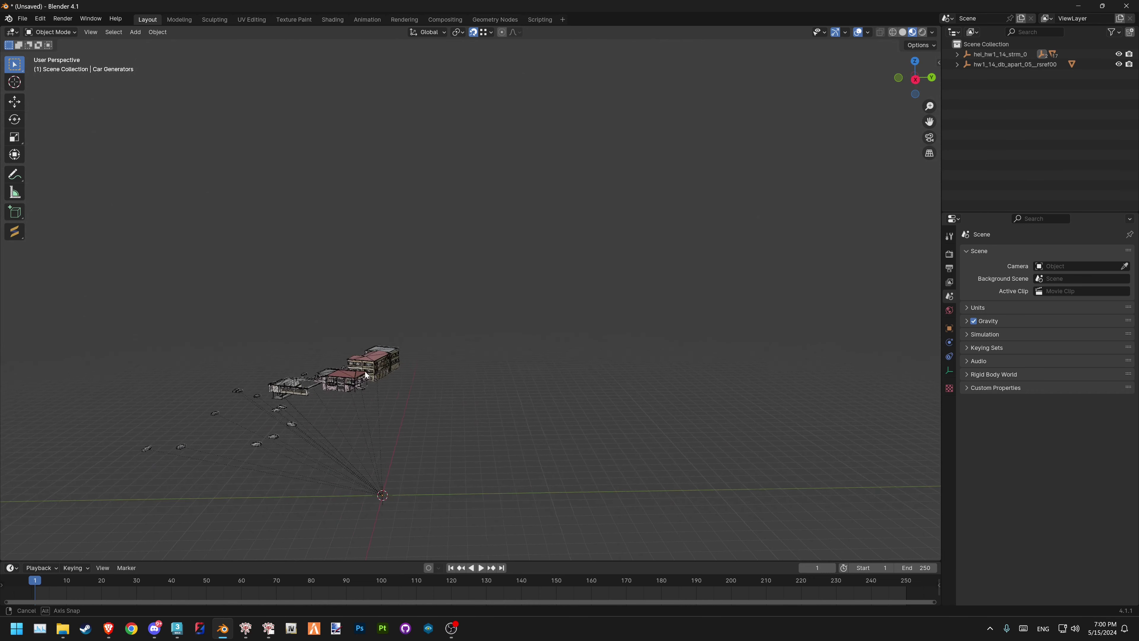
mouse_move(365, 371)
middle_down()
mouse_move(419, 321)
mouse_move(538, 351)
middle_up()
click(458, 326)
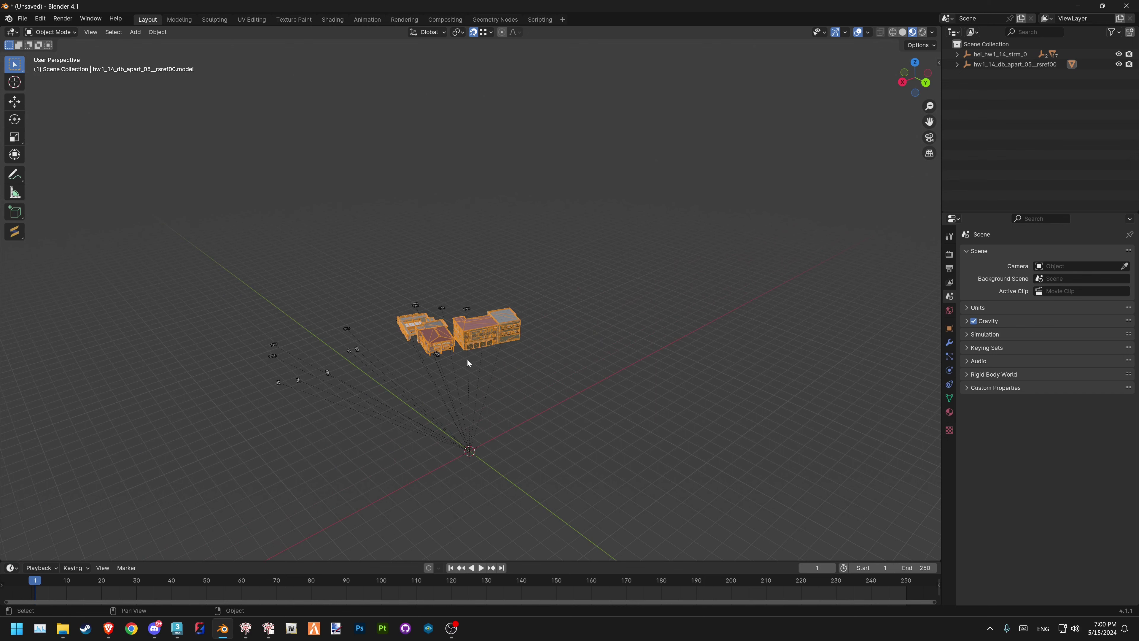
In 3ds Max, exit vertex editing on Box001 and frame it, then return to Blender
click(177, 628)
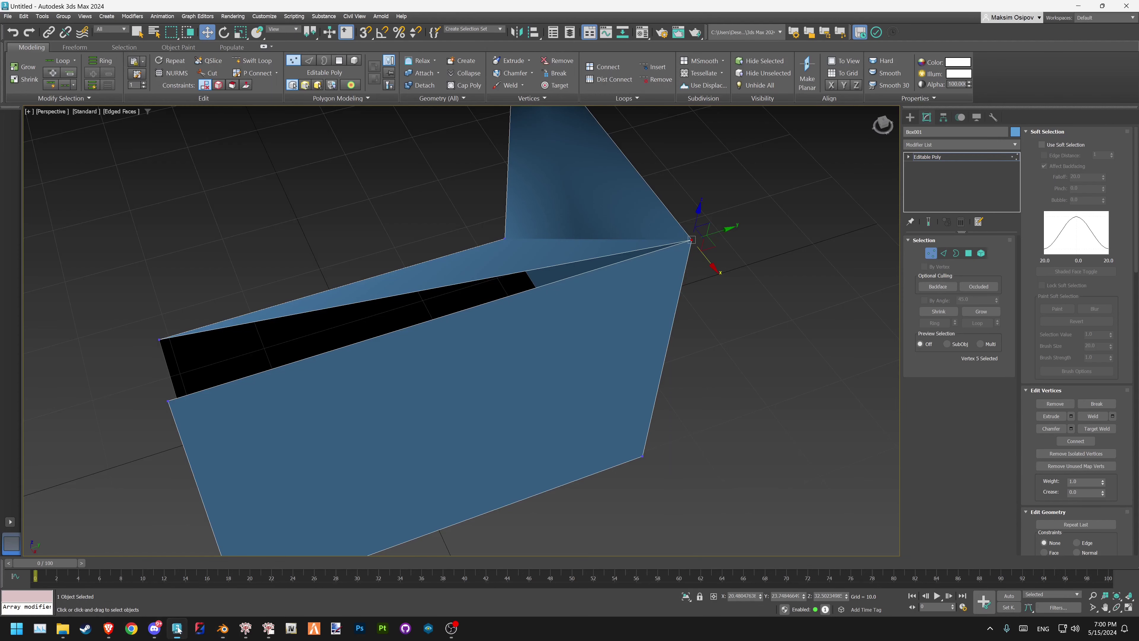
scroll(628, 387, down, 5)
middle_drag(637, 388, 503, 390)
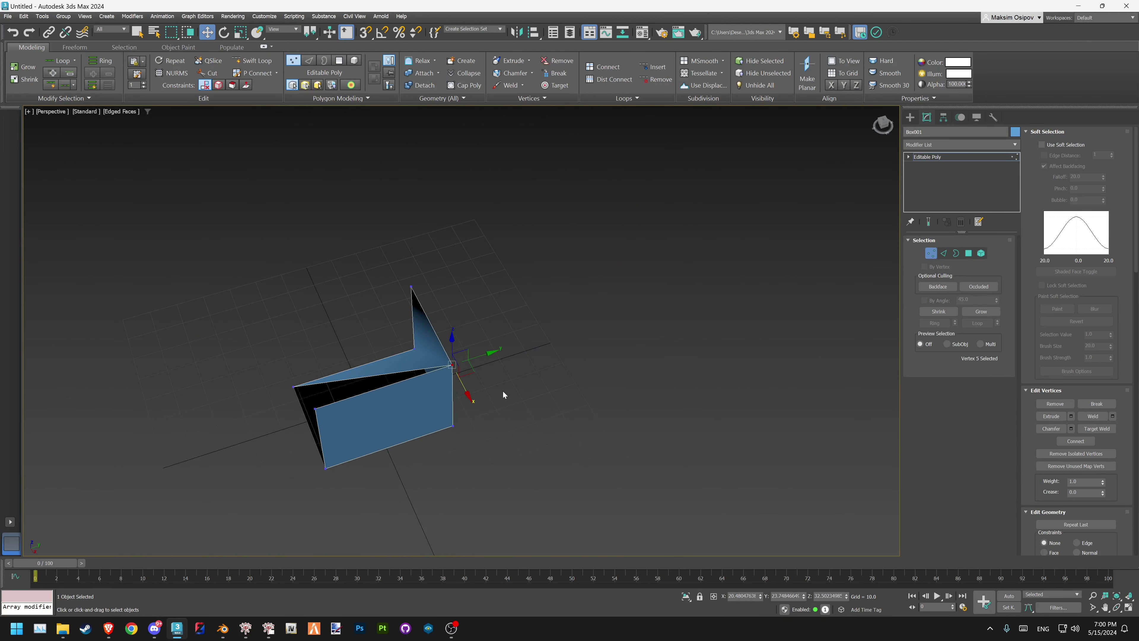
key(1)
scroll(465, 376, down, 3)
key(z)
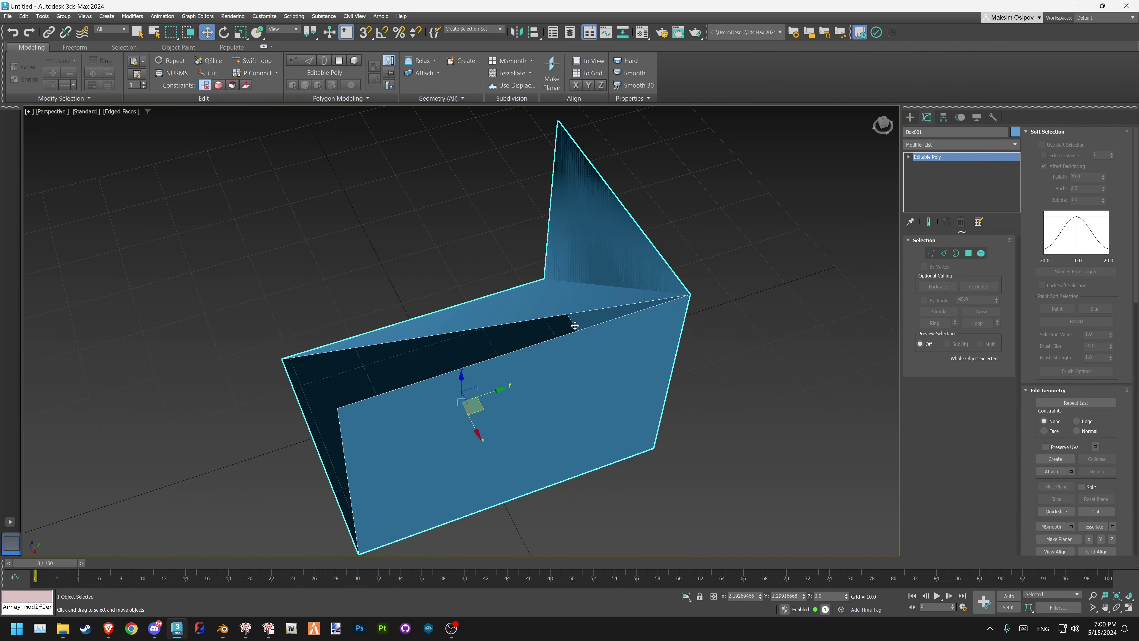
click(1079, 5)
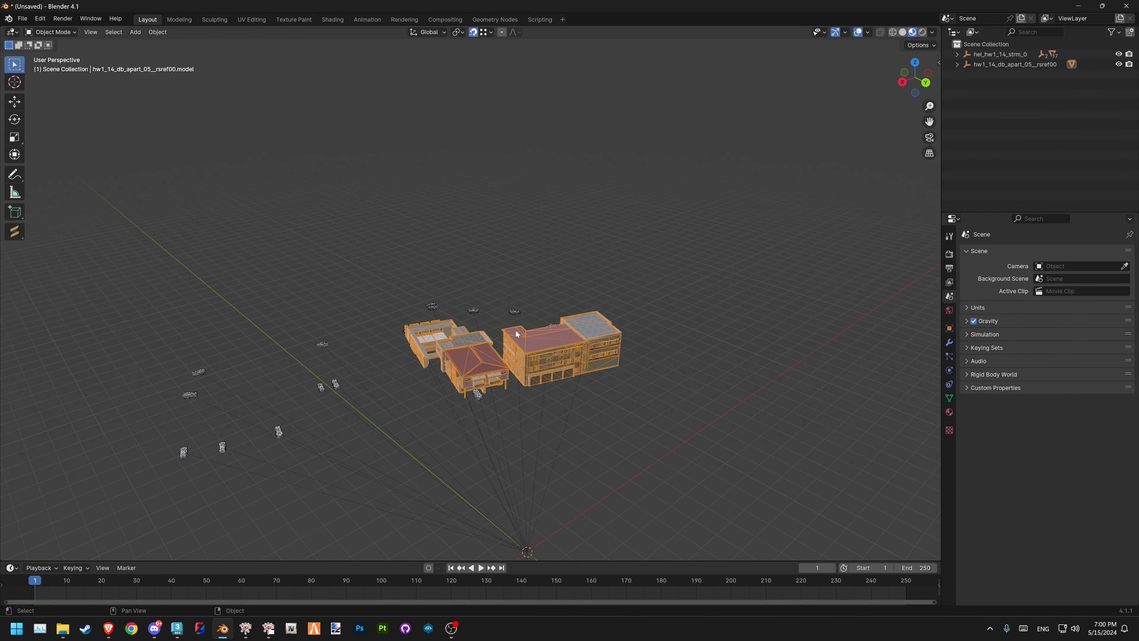
Deselect the buildings and orbit and pan the view to centre on them
scroll(515, 330, up, 3)
scroll(585, 376, up, 3)
shift+middle_drag(476, 389, 484, 105)
scroll(434, 227, up, 3)
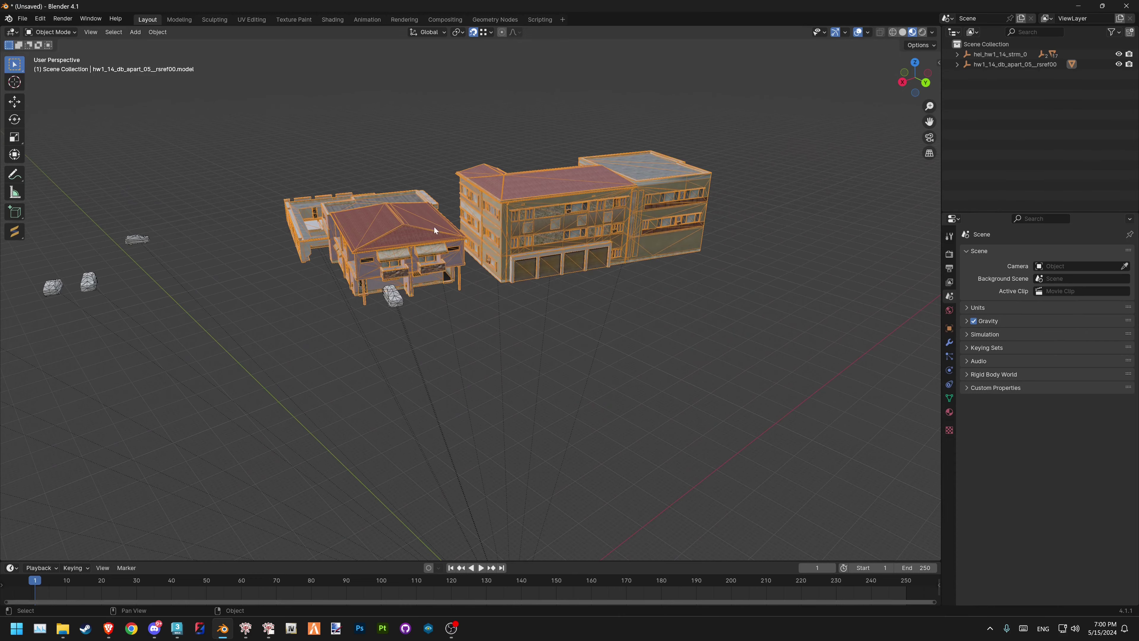
click(462, 334)
mouse_move(462, 333)
middle_down()
mouse_move(383, 265)
mouse_move(541, 294)
mouse_move(404, 269)
middle_up()
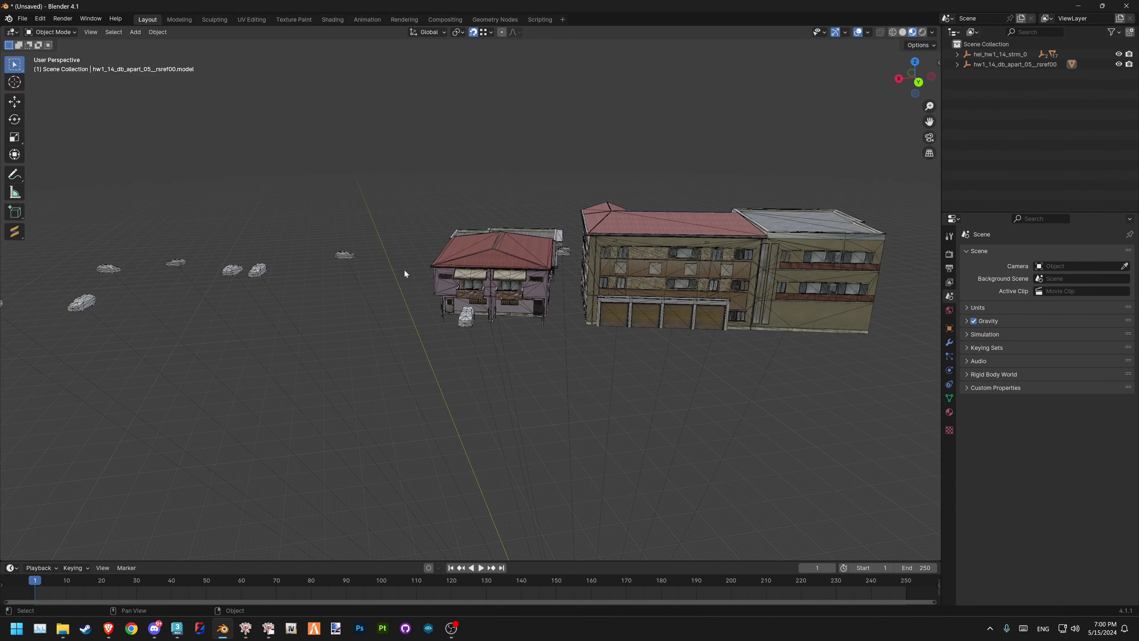
shift+middle_drag(537, 395, 400, 437)
scroll(429, 400, down, 3)
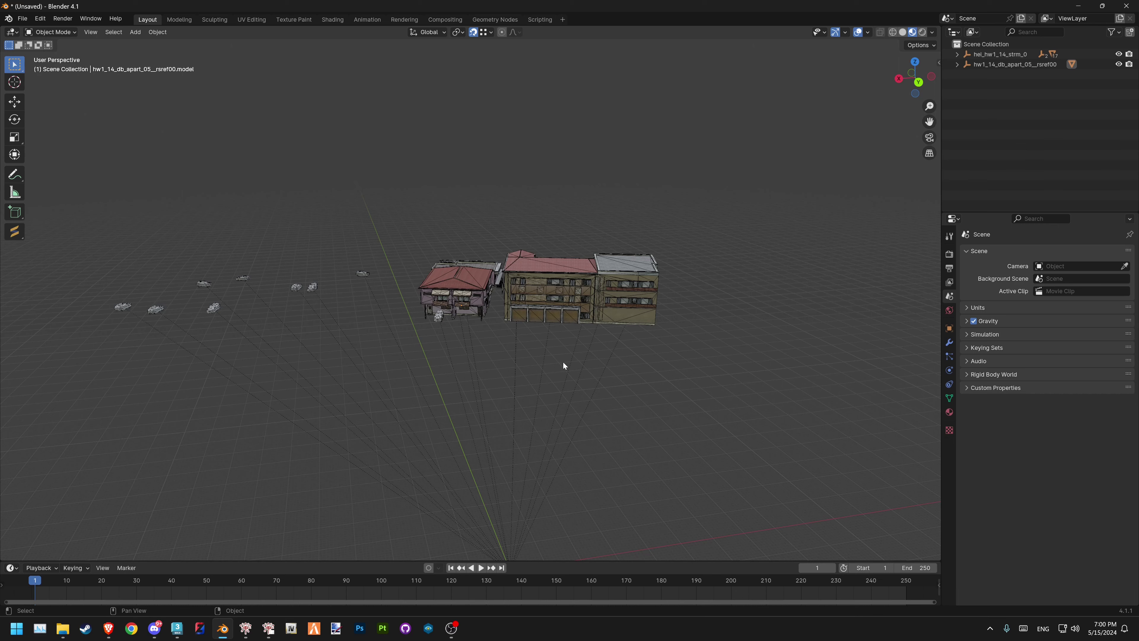
shift+middle_drag(563, 362, 593, 352)
Expand the map collection and delete the Car Generators group with Delete Hierarchy
click(958, 54)
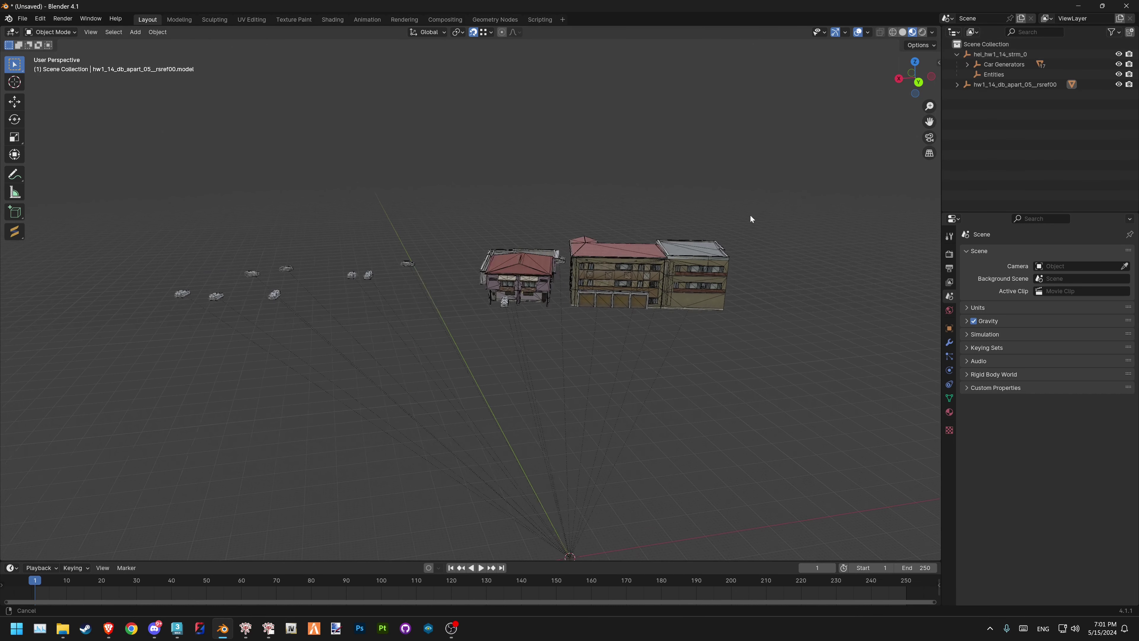
click(993, 64)
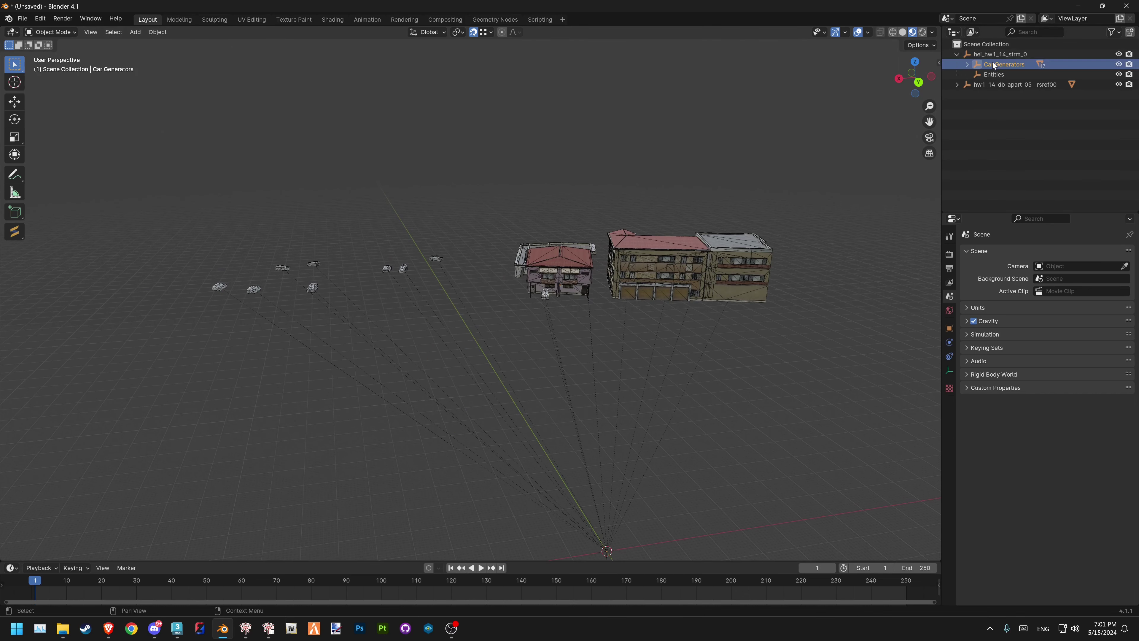
right_click(993, 62)
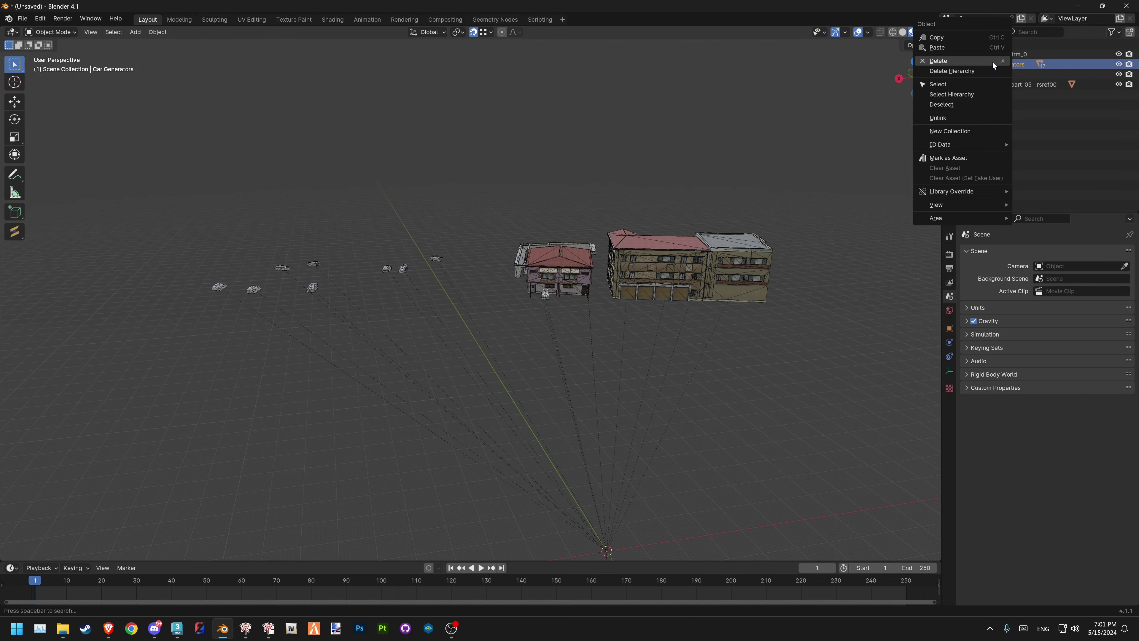
click(974, 73)
Select the building model to make it active, inspect it, then clear the selection
mouse_move(604, 229)
middle_down()
mouse_move(553, 274)
mouse_move(512, 231)
mouse_move(371, 253)
middle_up()
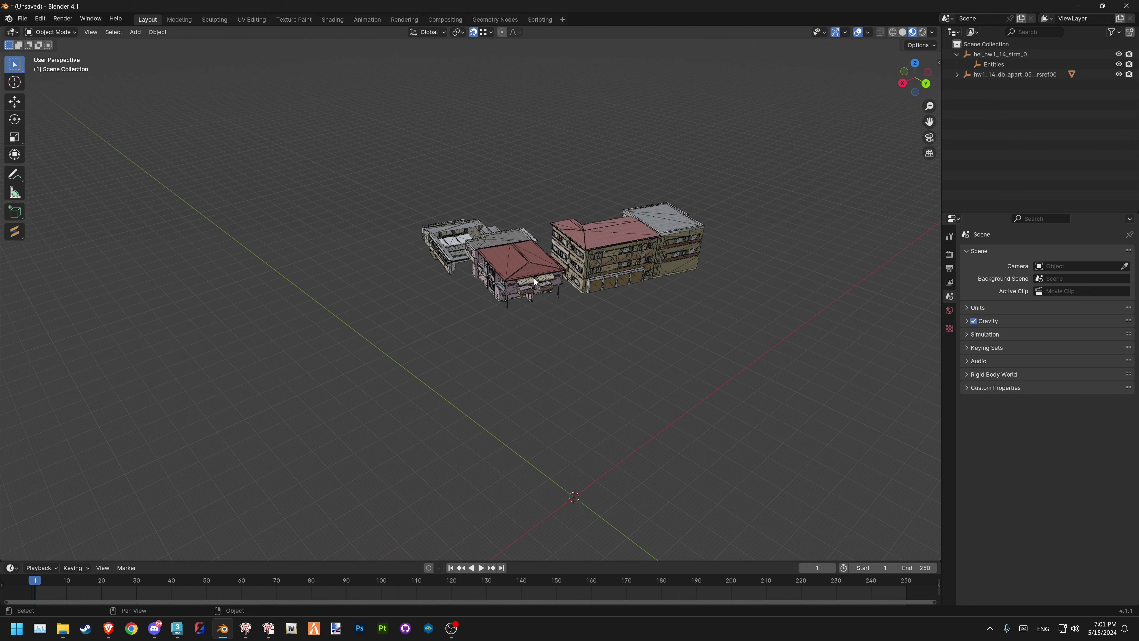
click(551, 297)
scroll(503, 276, up, 2)
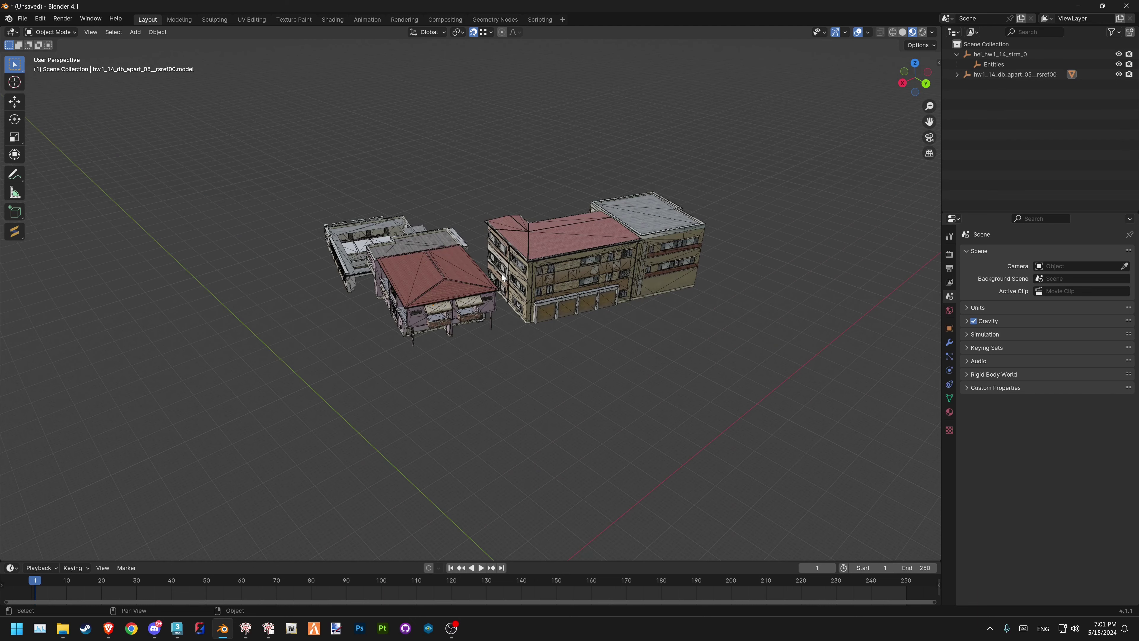
click(435, 267)
scroll(490, 313, up, 1)
scroll(511, 337, up, 1)
scroll(524, 351, up, 3)
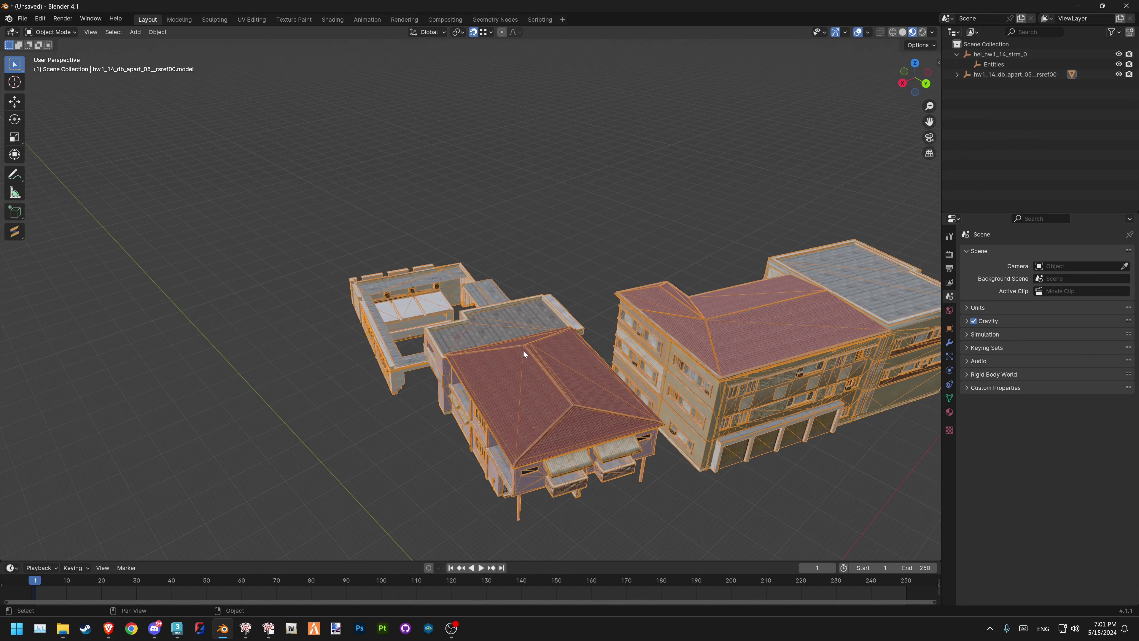
scroll(523, 351, down, 2)
scroll(508, 400, down, 1)
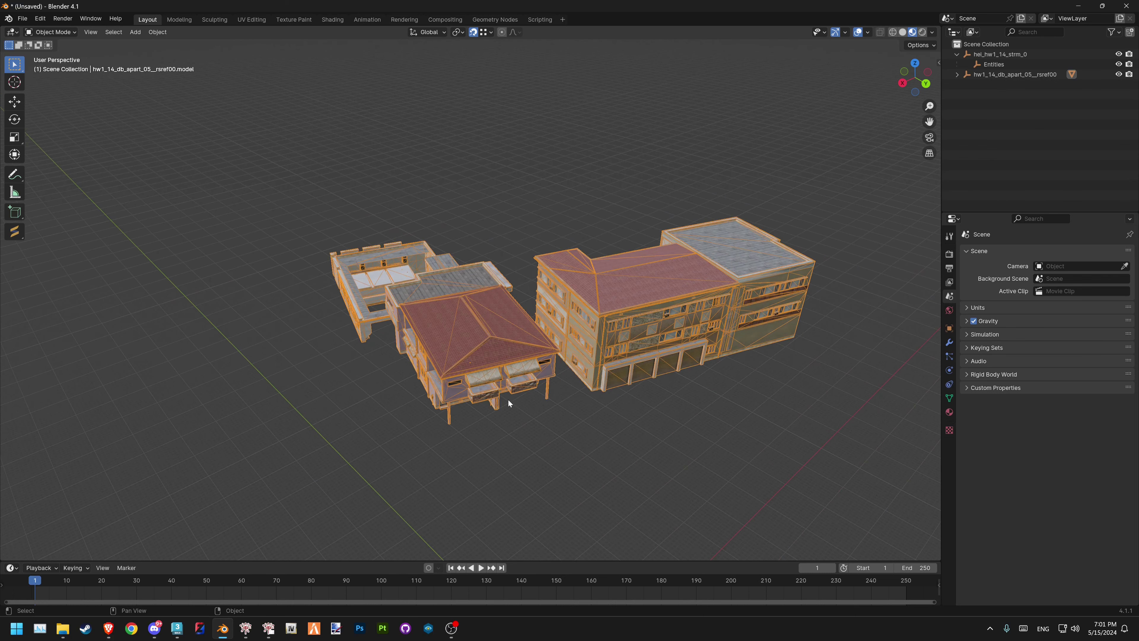
click(556, 477)
scroll(402, 290, up, 4)
scroll(349, 302, up, 5)
Enter Edit Mode on the building and select the linked dark box under the upper floor
scroll(499, 265, up, 3)
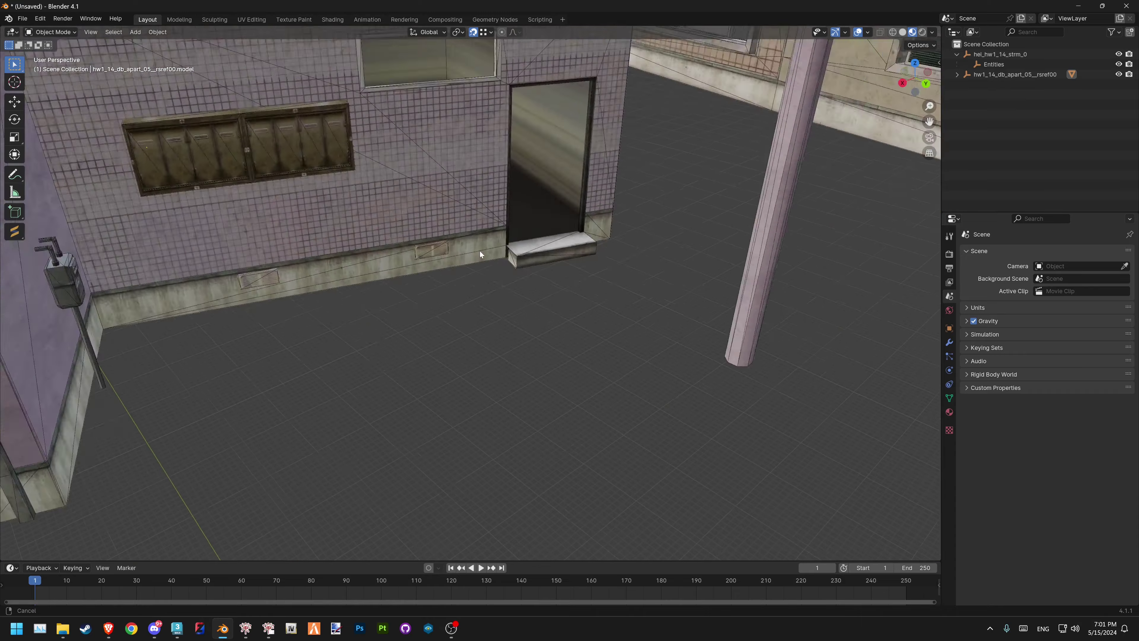
scroll(479, 251, down, 2)
scroll(470, 271, down, 3)
click(466, 265)
mouse_move(467, 265)
middle_down()
mouse_move(406, 220)
mouse_move(591, 133)
mouse_move(562, 186)
mouse_move(623, 133)
mouse_move(519, 217)
mouse_move(596, 164)
mouse_move(445, 252)
middle_up()
key(Tab)
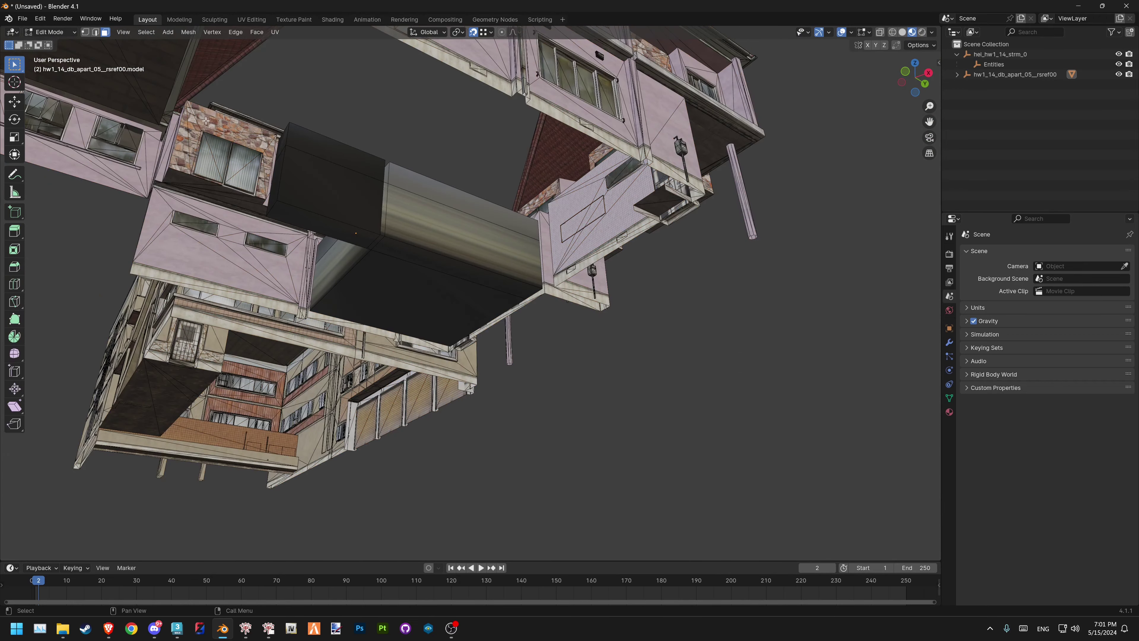
shift+click(412, 228)
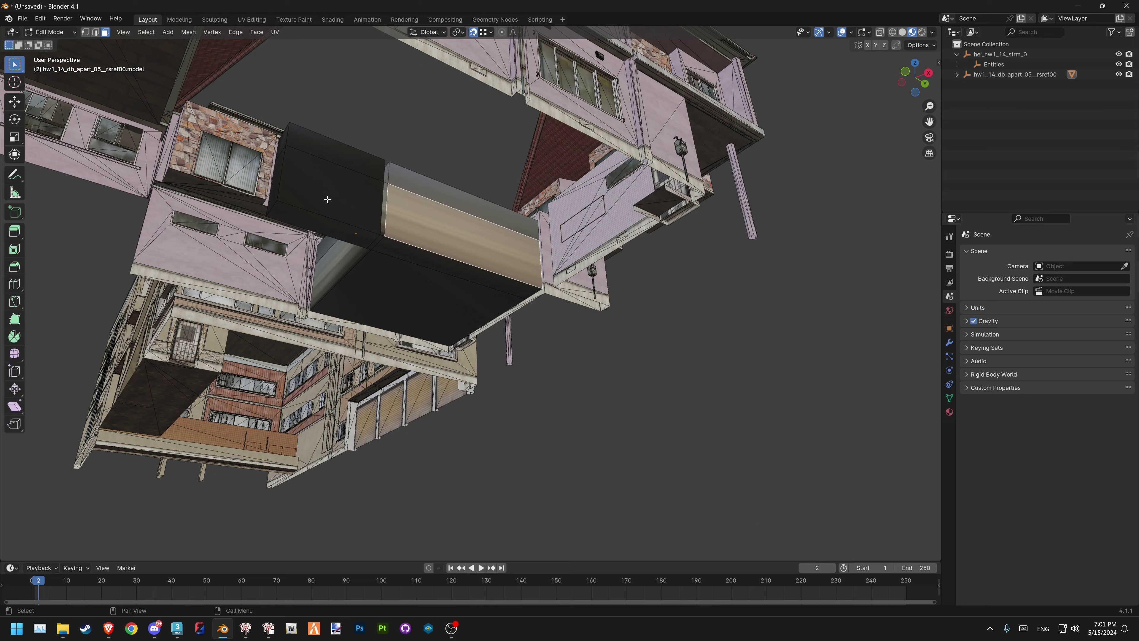
shift+middle_drag(328, 198, 529, 223)
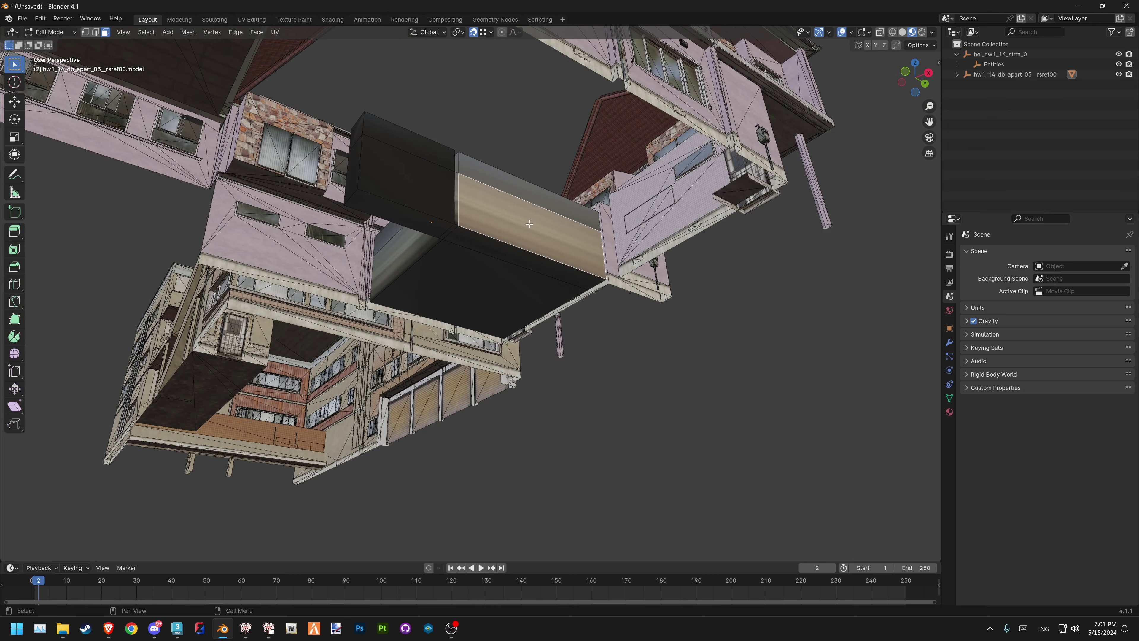
key(ctrl+l)
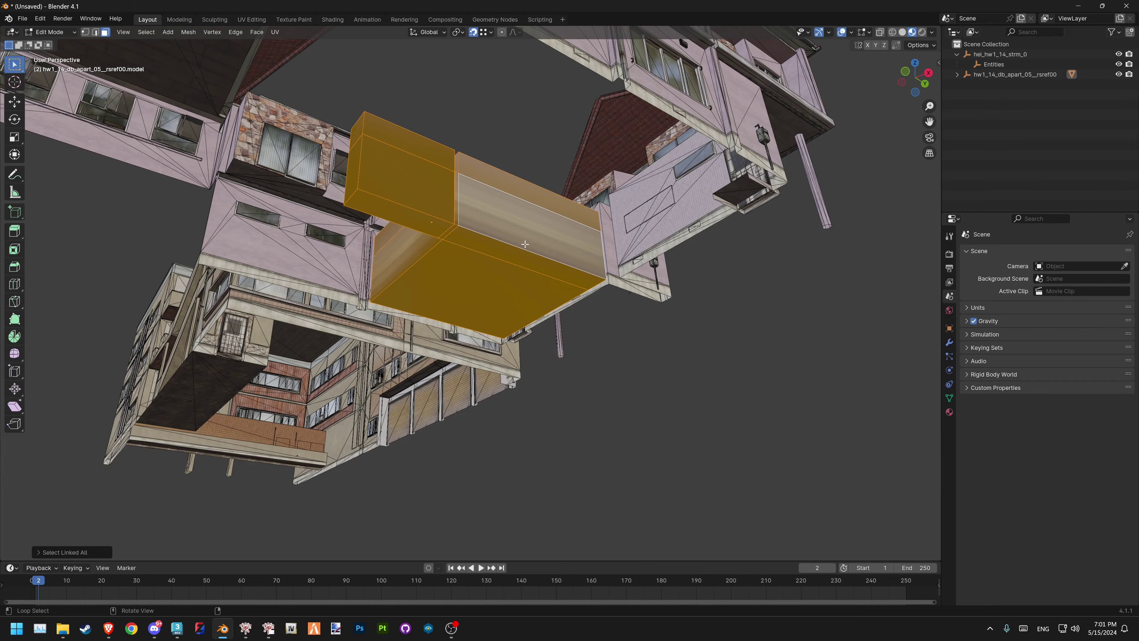
Try a vertical-only move on the selected box and re-inspect the underside
mouse_move(528, 240)
middle_down()
mouse_move(328, 305)
mouse_move(397, 278)
middle_up()
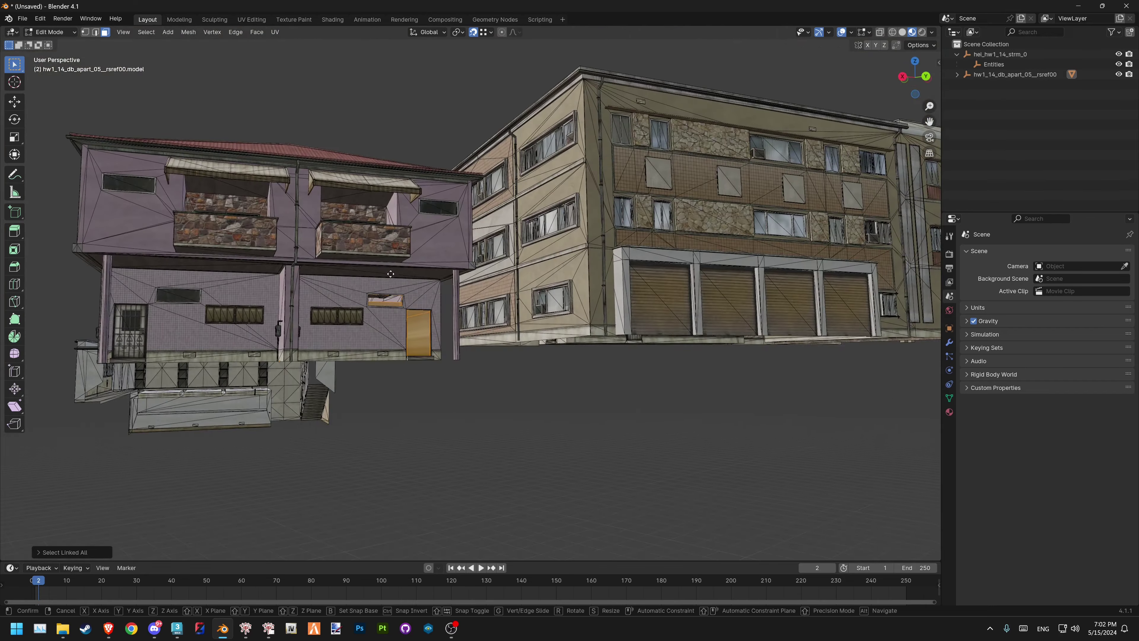
key(g)
key(z)
click(421, 439)
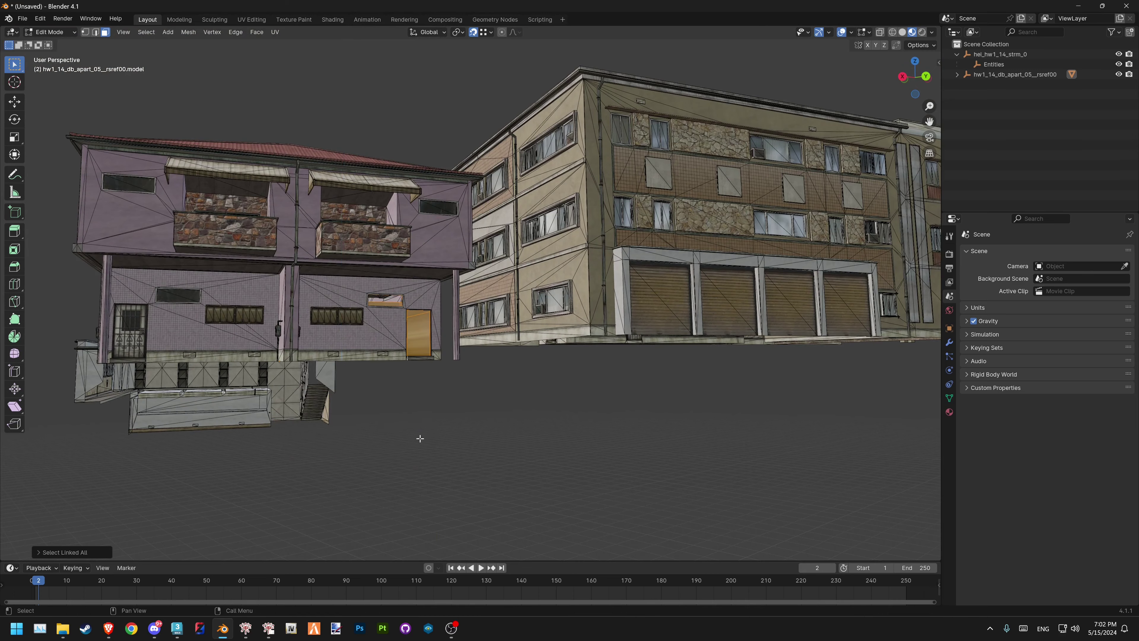
mouse_move(421, 439)
middle_down()
mouse_move(489, 297)
mouse_move(450, 262)
middle_up()
scroll(490, 297, down, 5)
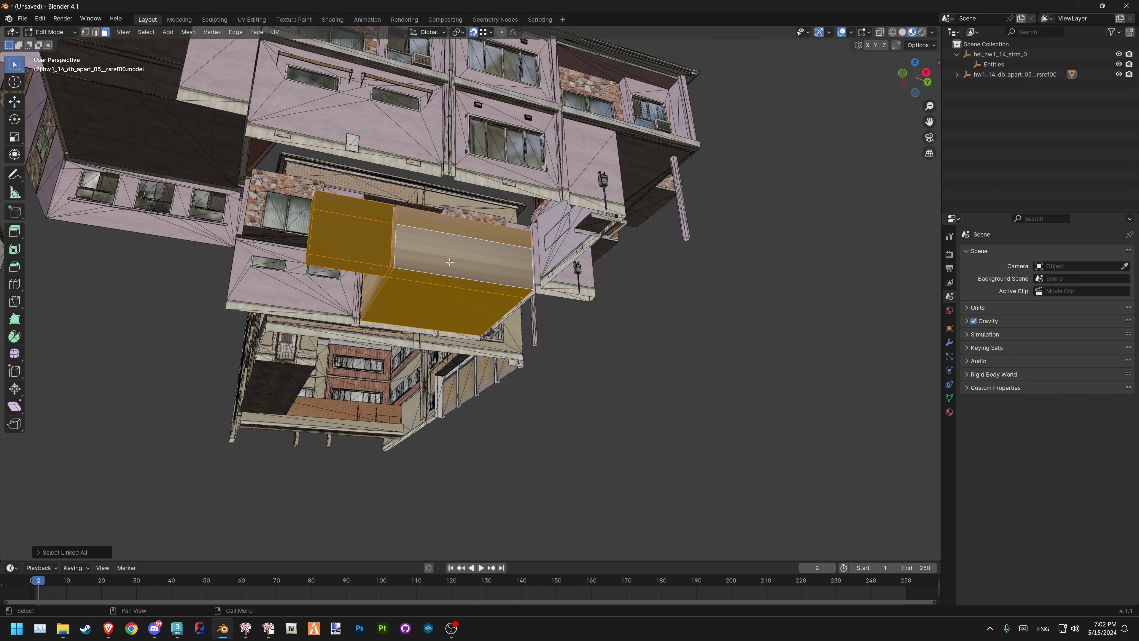
Separate the selected box into its own object and return to Object Mode
right_click(449, 262)
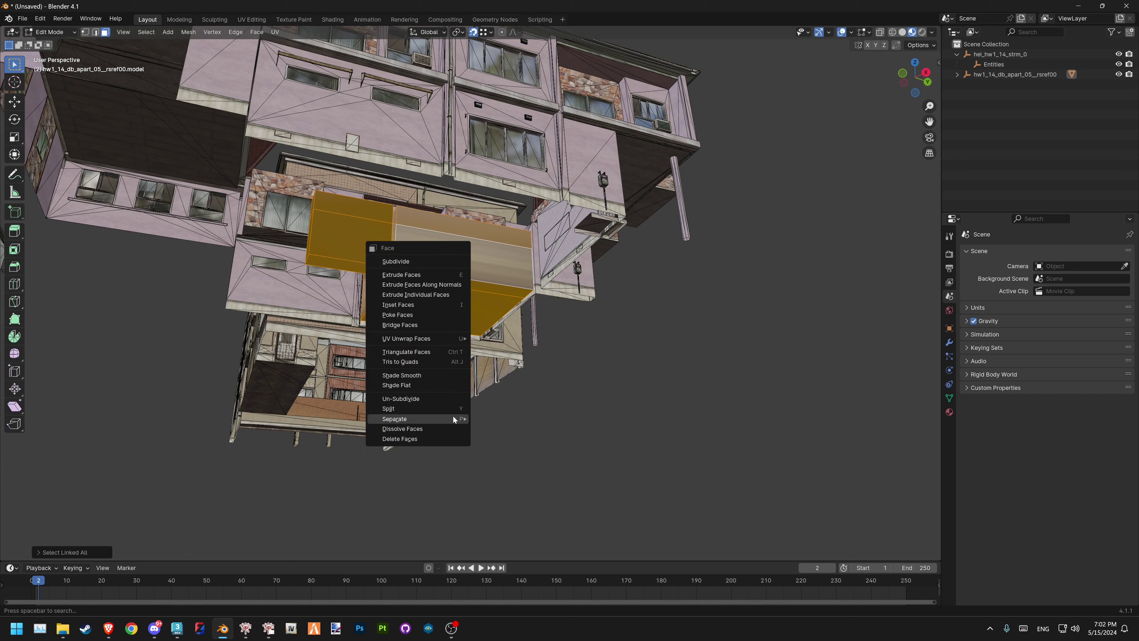
mouse_move(394, 418)
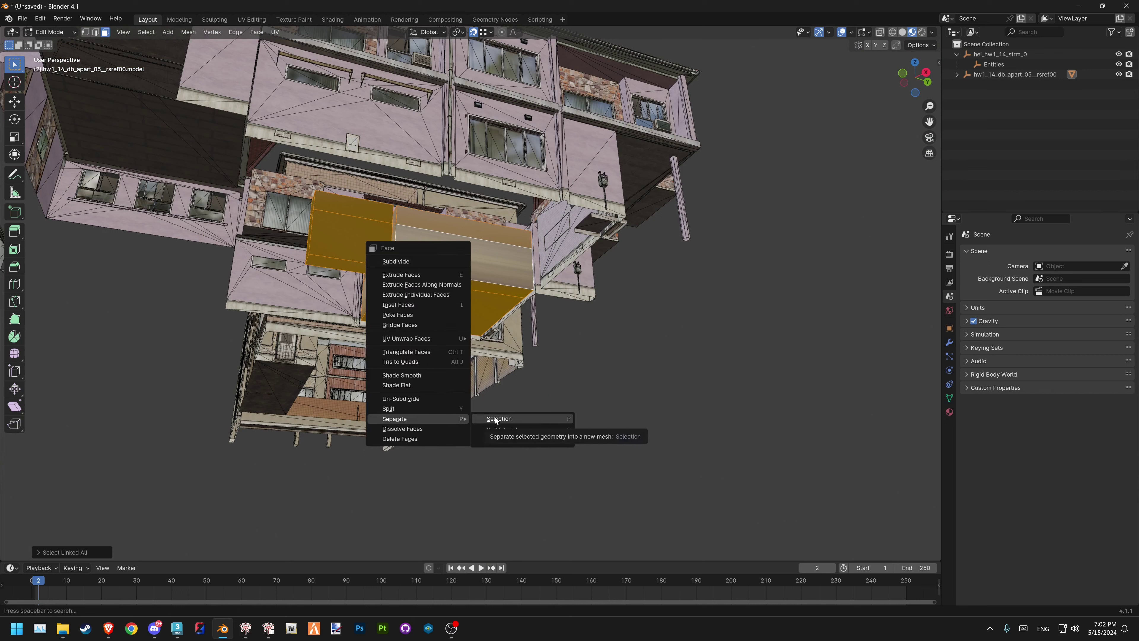
click(496, 419)
key(Tab)
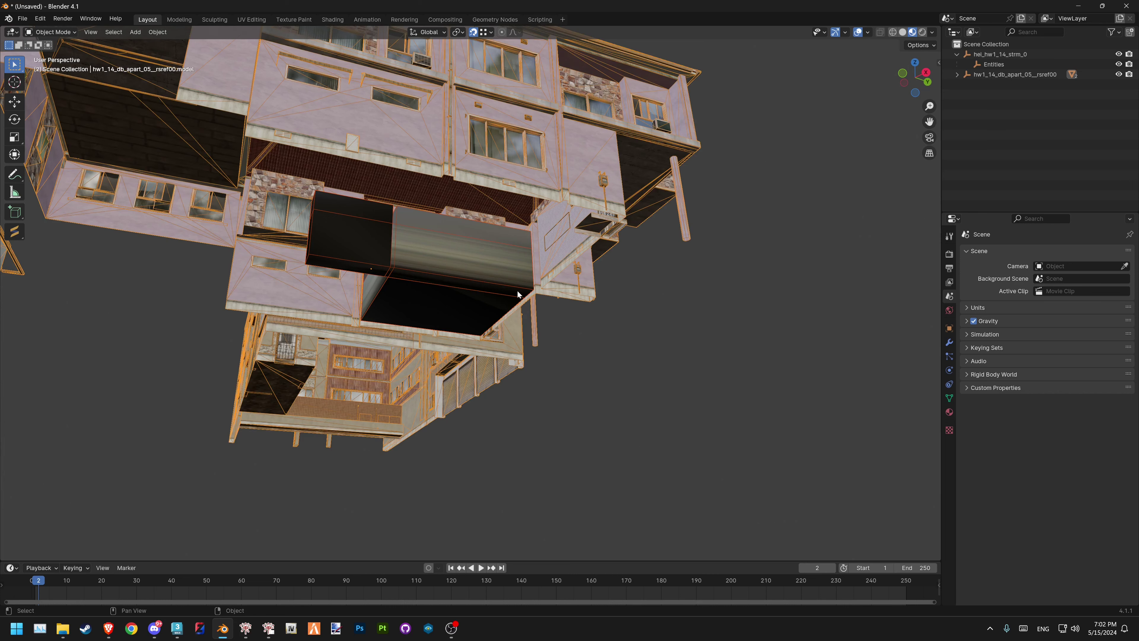
Check the separated box and expand the building collection to list both models
click(695, 292)
click(466, 237)
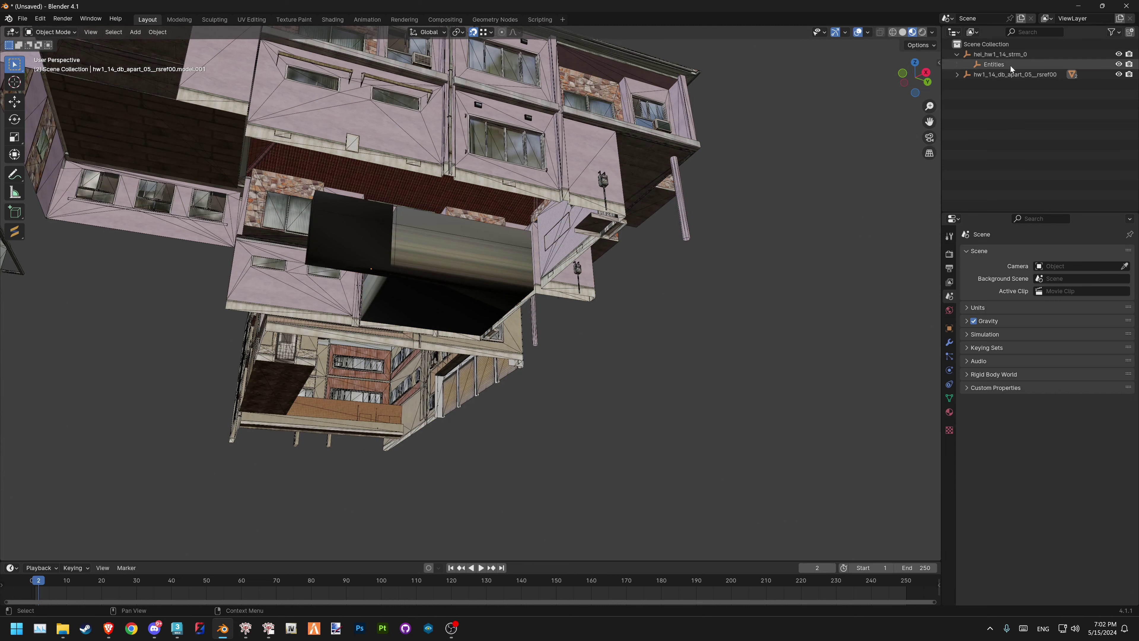
click(1064, 95)
click(957, 54)
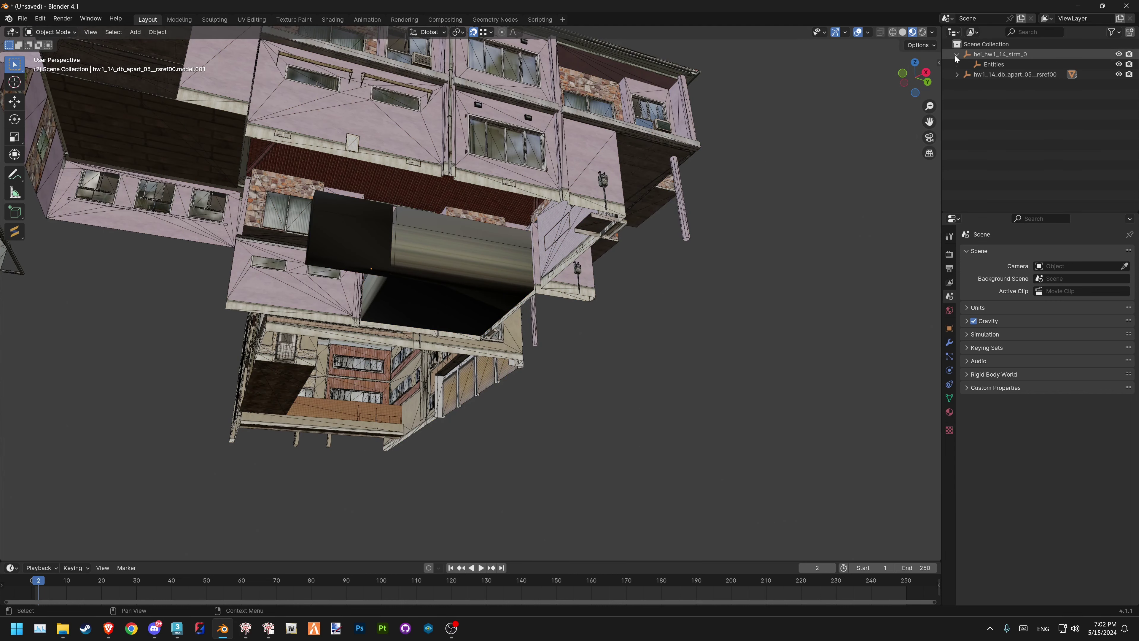
click(610, 145)
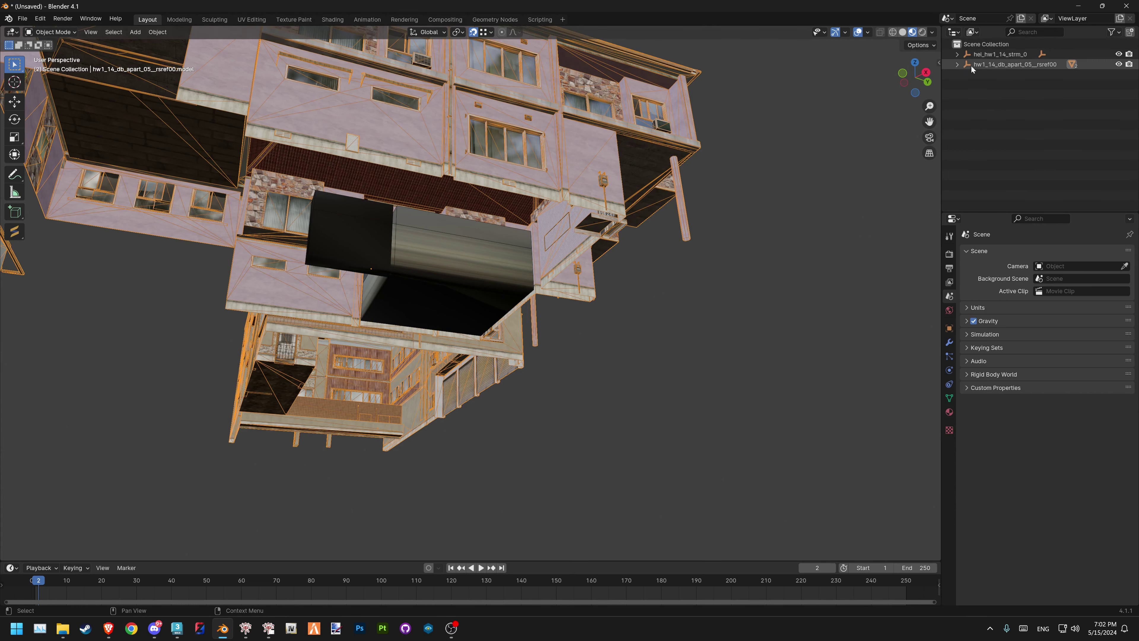
click(957, 64)
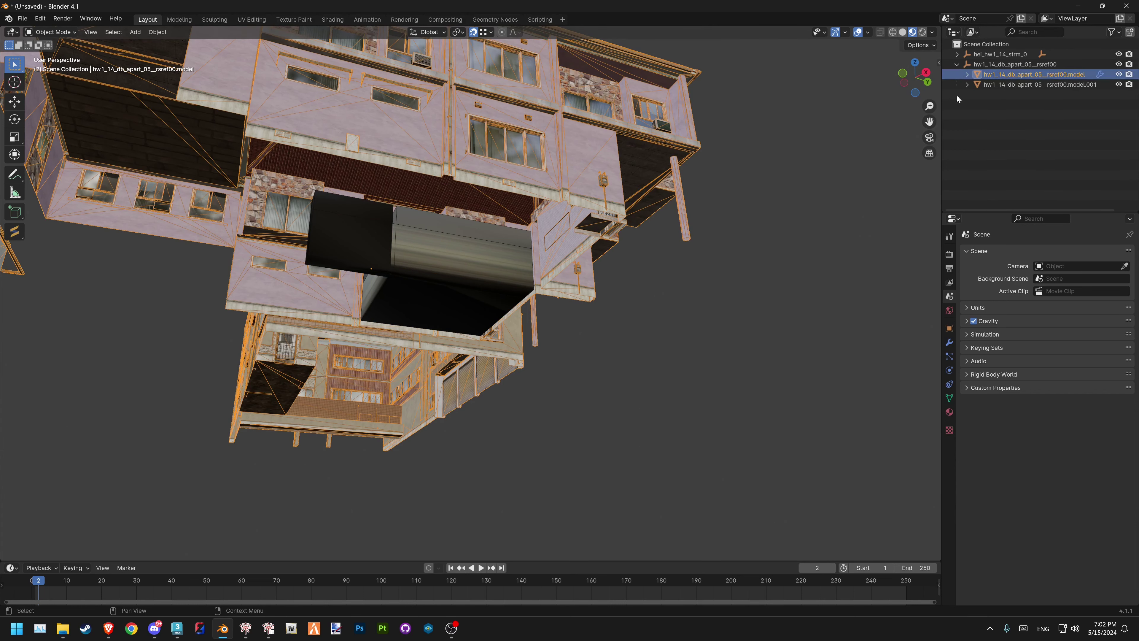
In 3ds Max, show Scene Explorer and launch GIMS Evo from Utilities
click(177, 627)
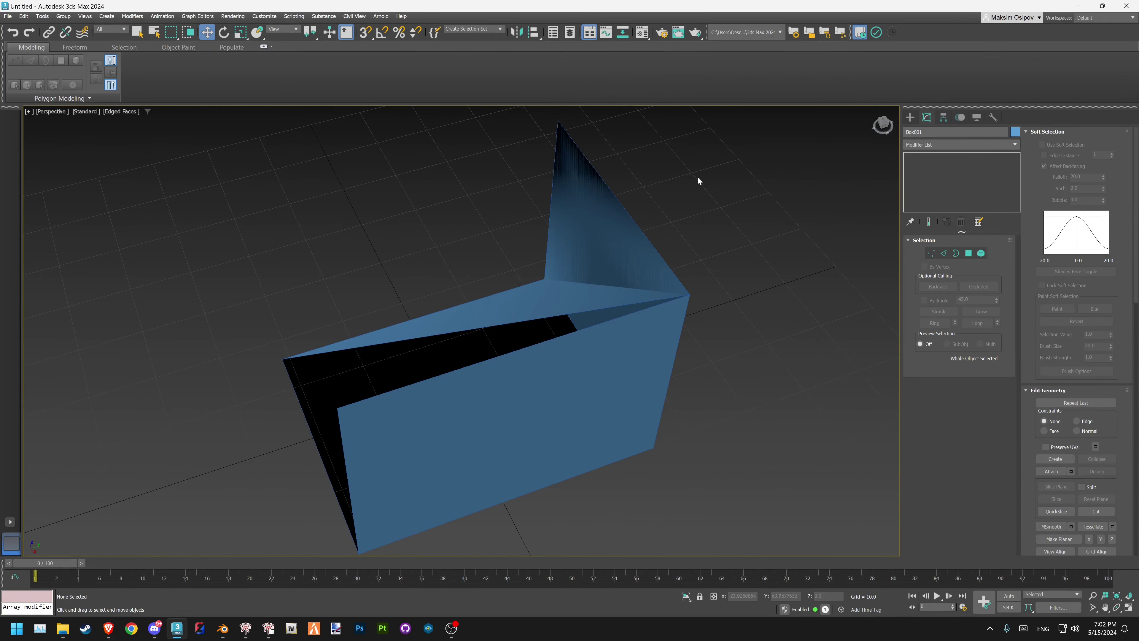
click(553, 32)
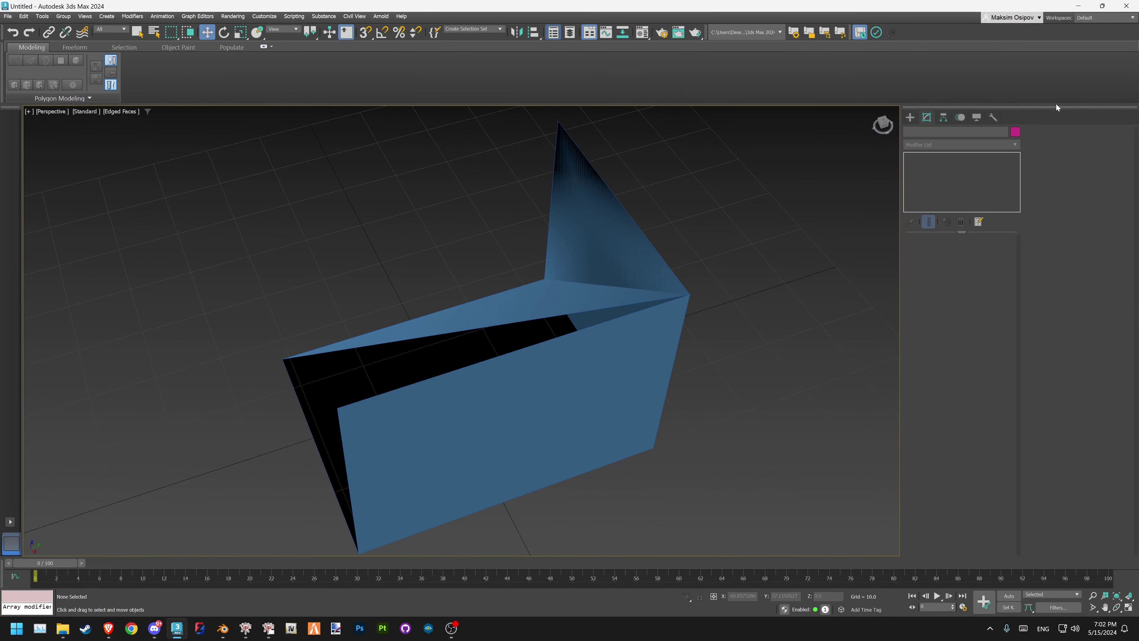
key(alt+Tab)
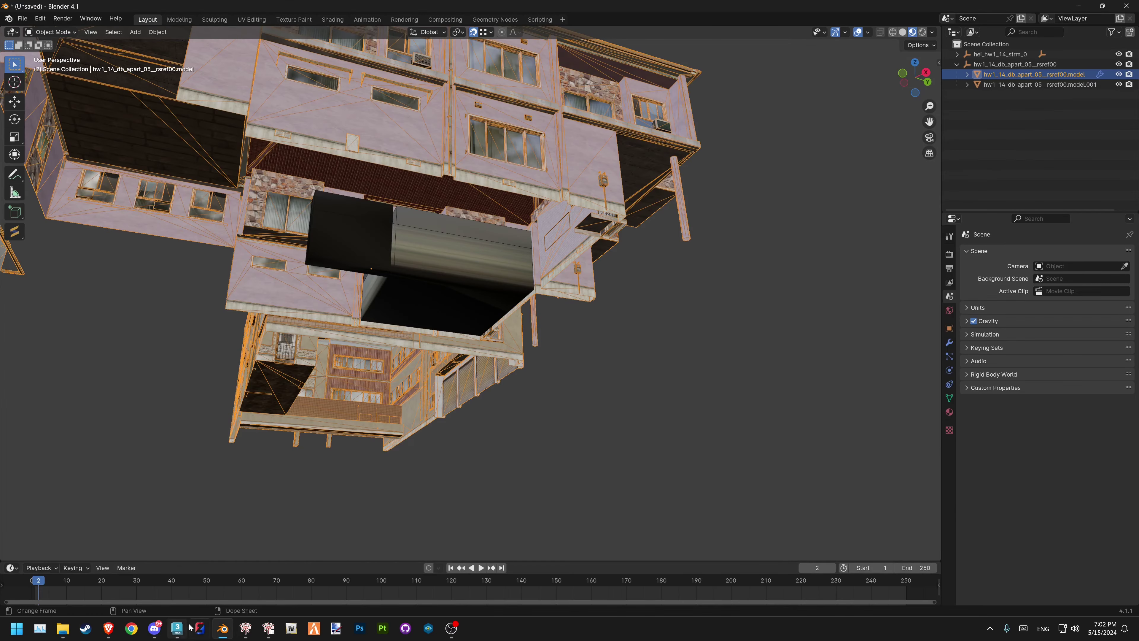
key(alt+Tab)
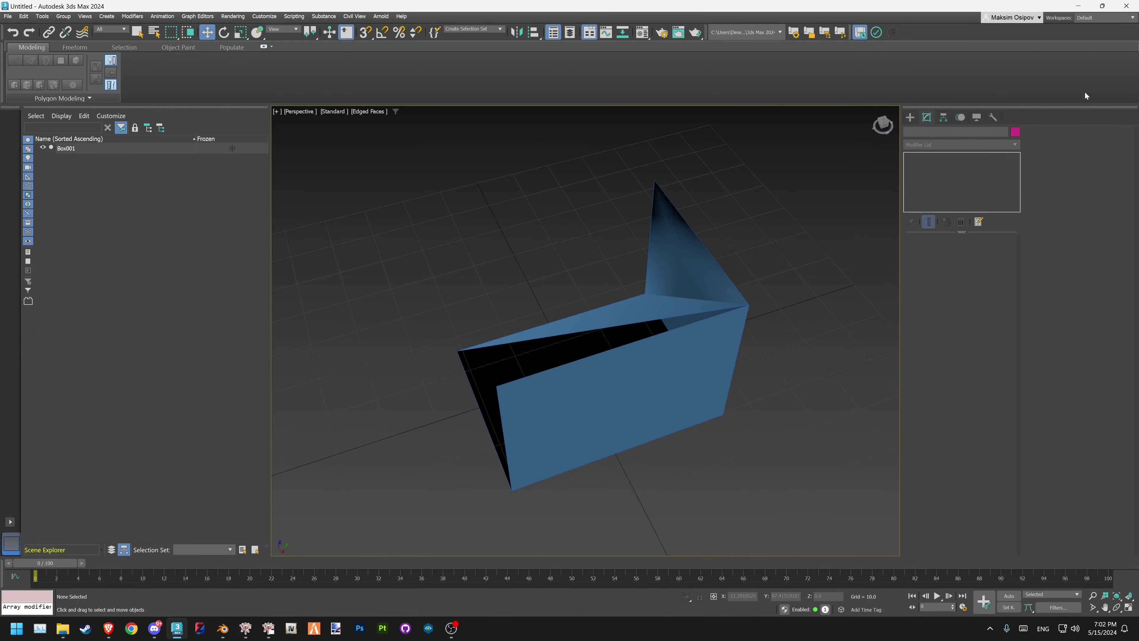
click(995, 117)
click(985, 413)
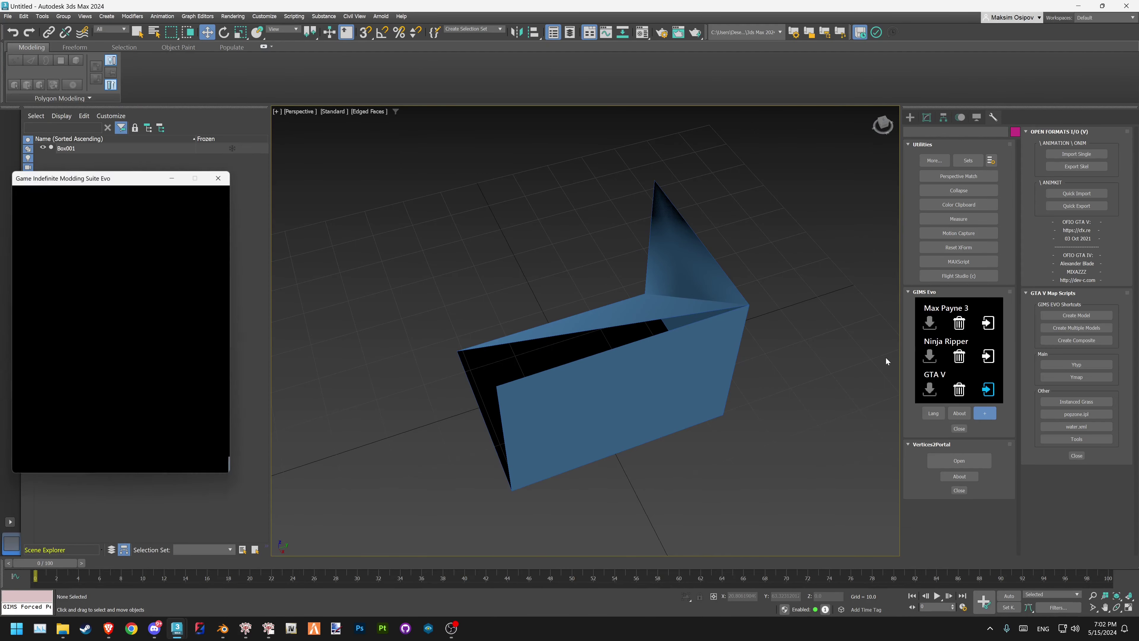
Create a GIMS Model001 object, parent then unlink Box001, and minimise 3ds Max
click(117, 344)
click(119, 261)
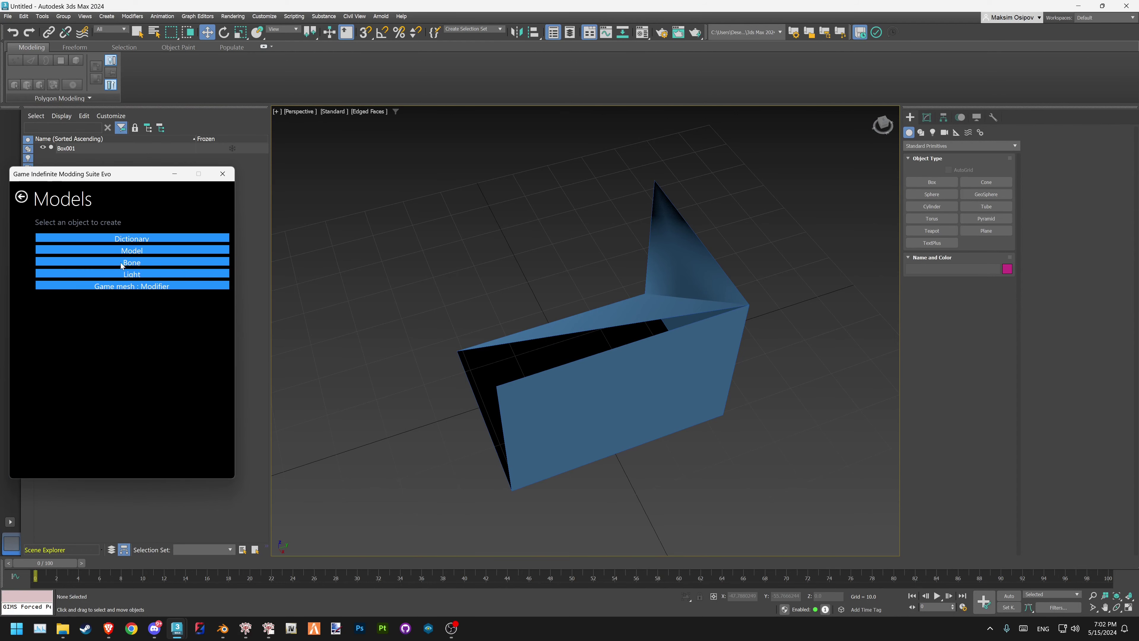
click(119, 253)
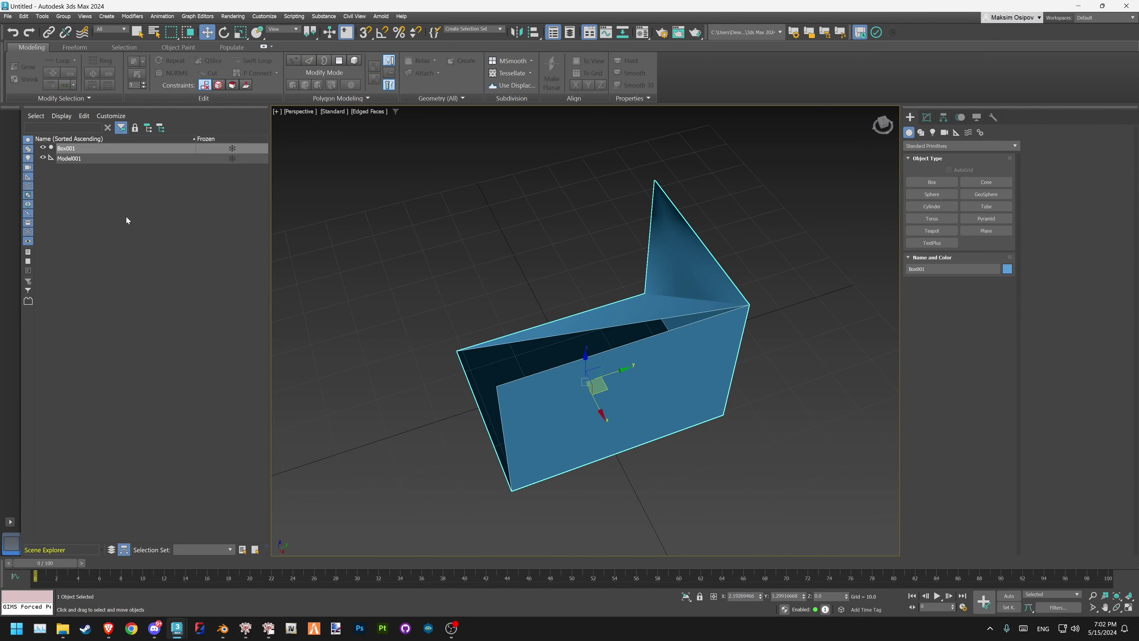
drag(83, 155, 86, 160)
click(86, 149)
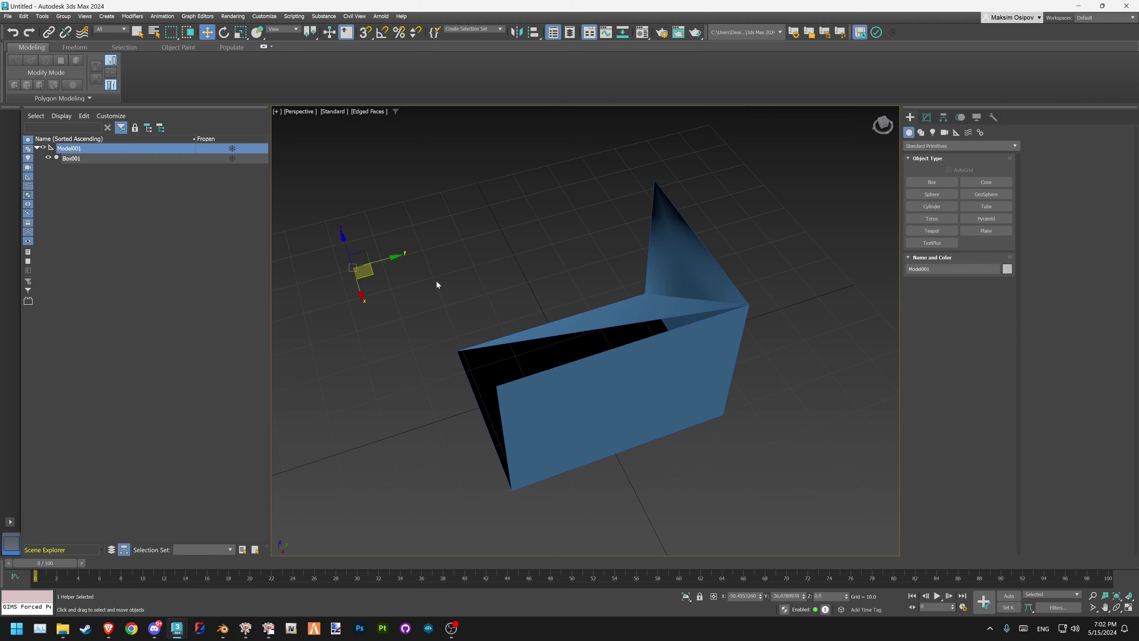
click(544, 348)
drag(76, 161, 81, 188)
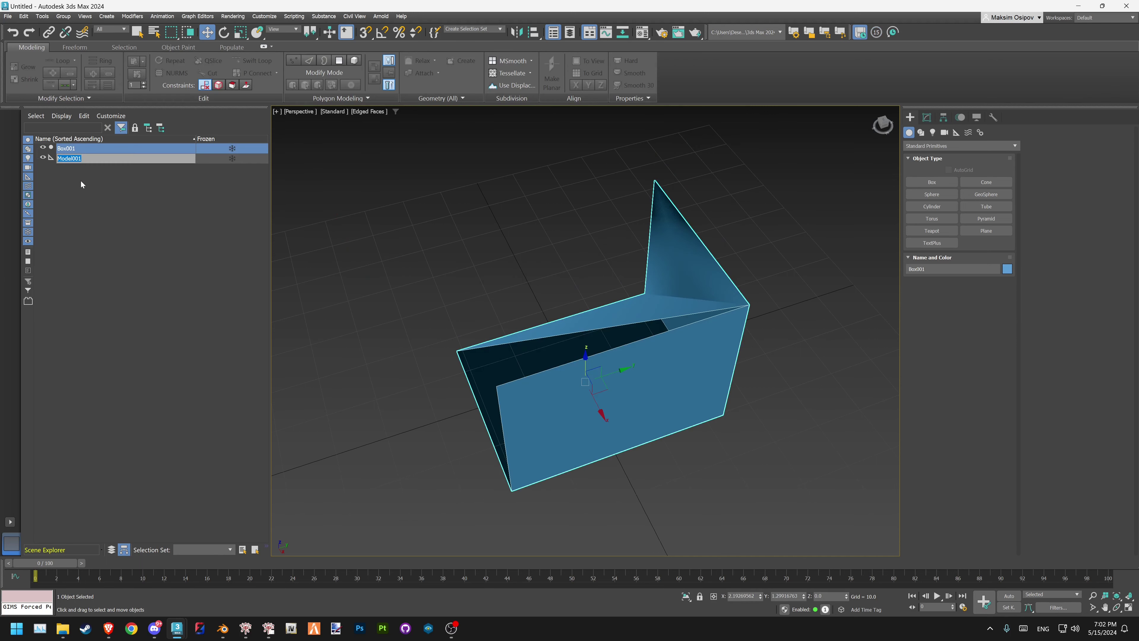
click(135, 269)
click(1079, 6)
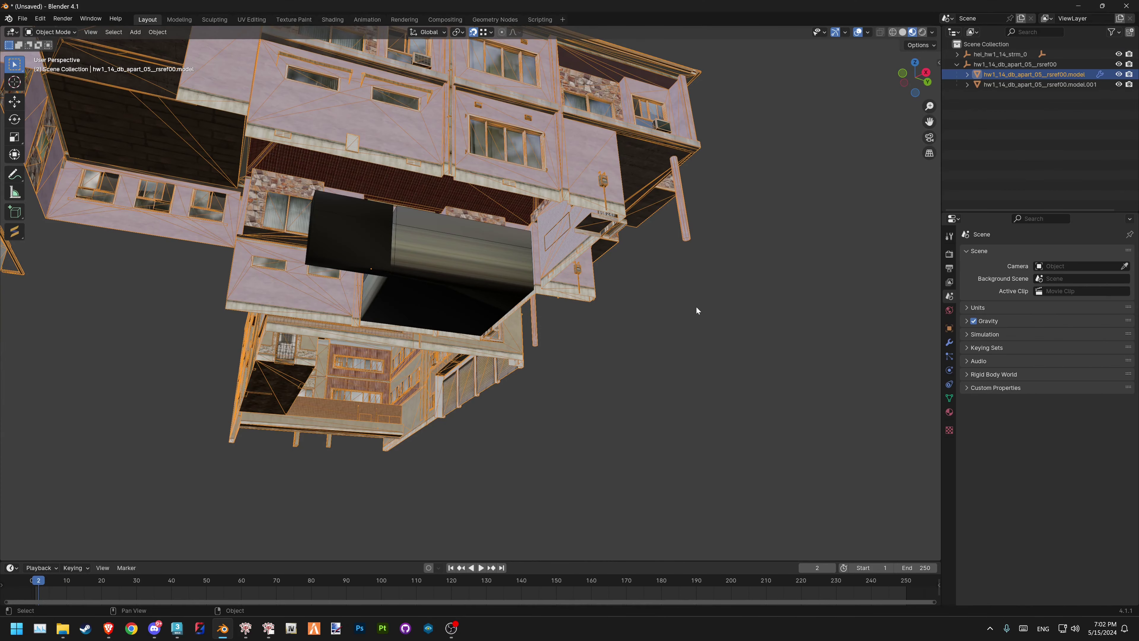
Select the model.001 box, try dragging it out of its parent, then undo
click(1080, 141)
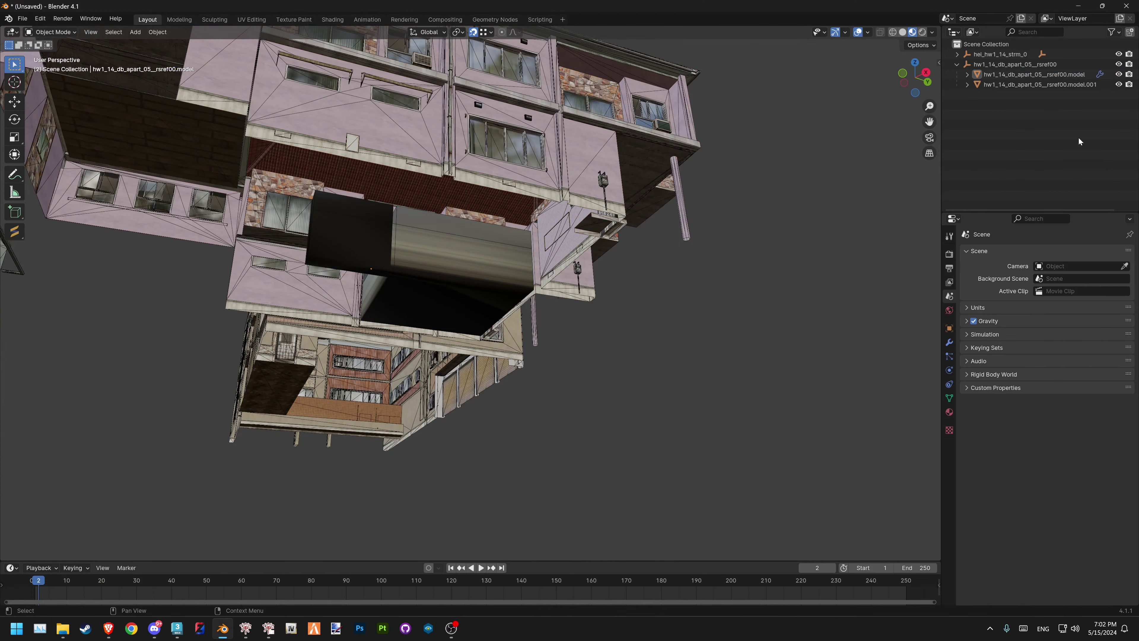
click(1025, 86)
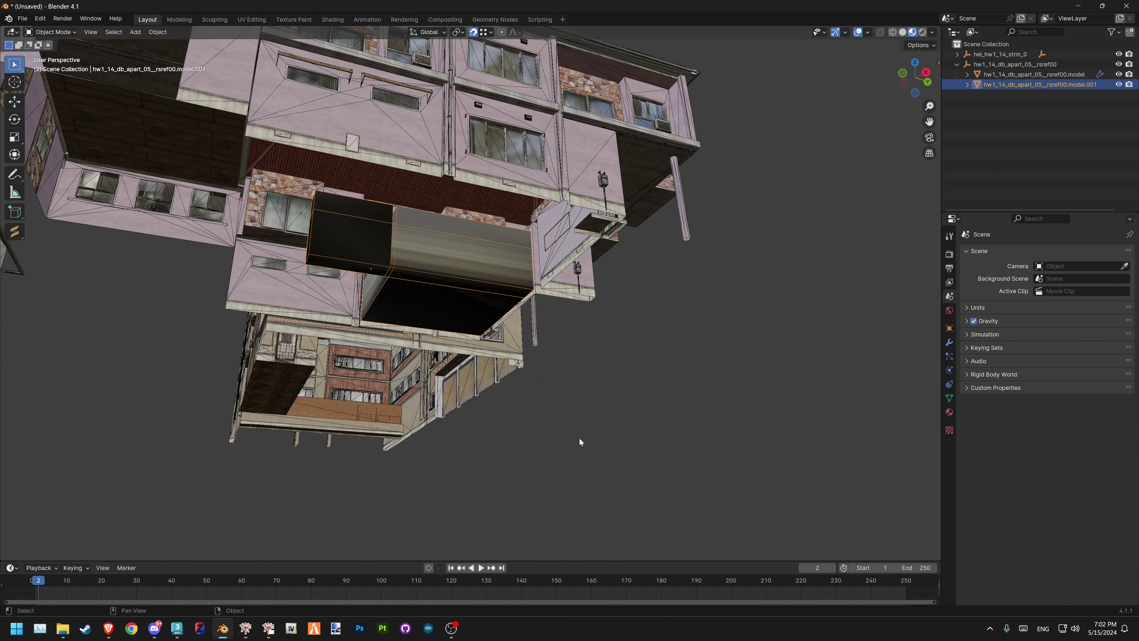
key(g)
key(Escape)
drag(1006, 83, 609, 230)
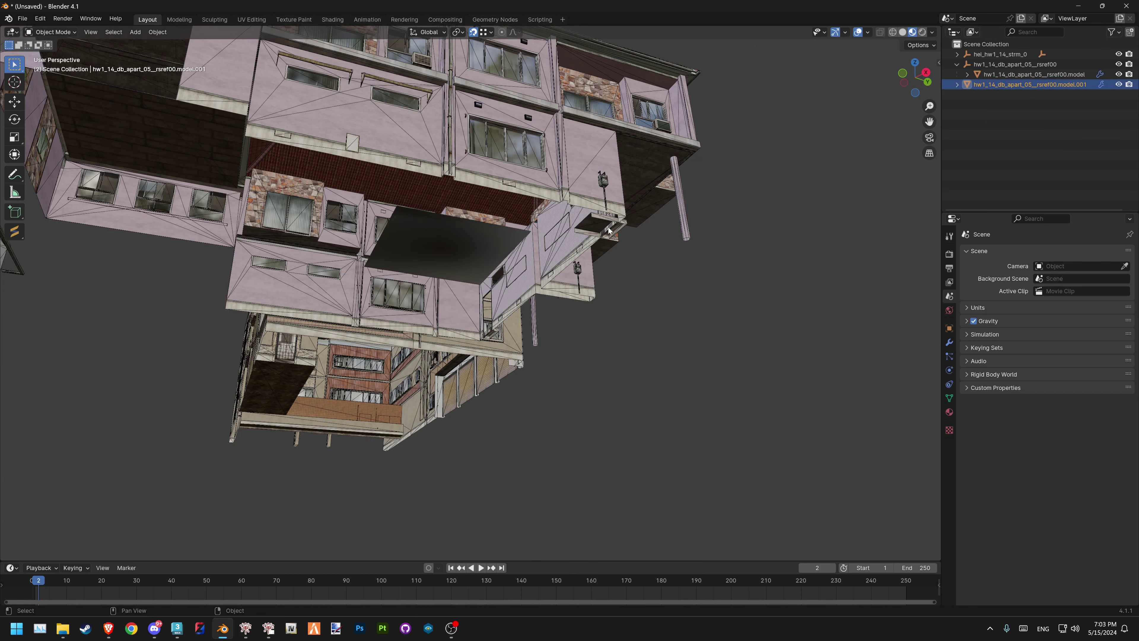
scroll(546, 255, down, 5)
scroll(478, 255, down, 3)
mouse_move(478, 255)
middle_down()
mouse_move(496, 425)
mouse_move(479, 438)
middle_up()
key(ctrl+z)
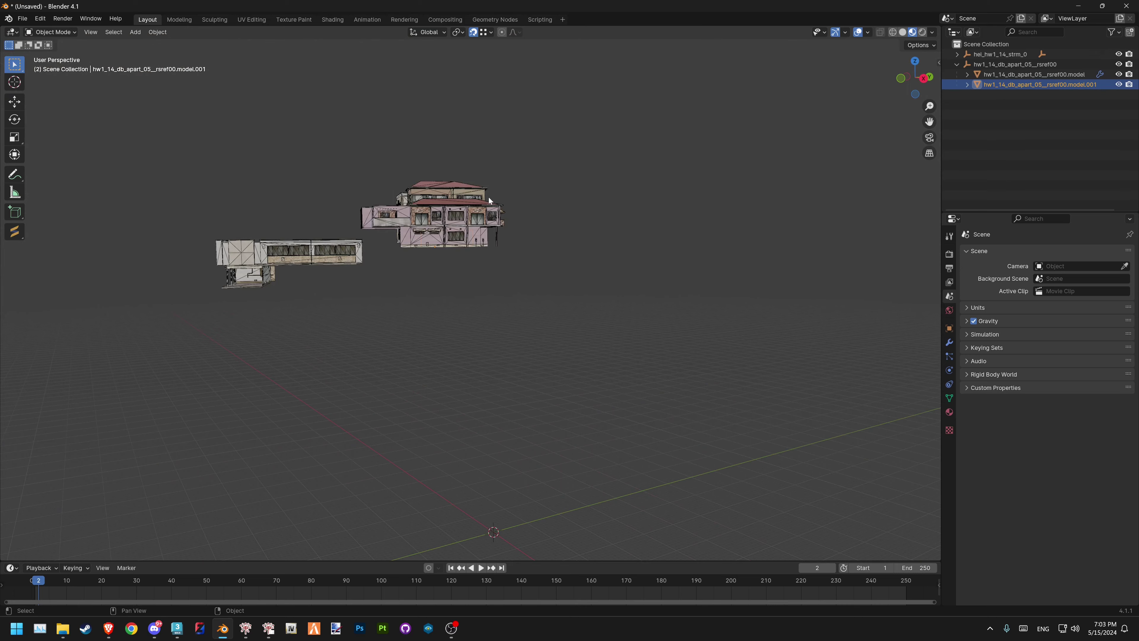
View the building's underside and bring up Alt+P Clear Parent options for model.001
scroll(507, 251, up, 5)
scroll(508, 245, up, 3)
scroll(508, 243, up, 2)
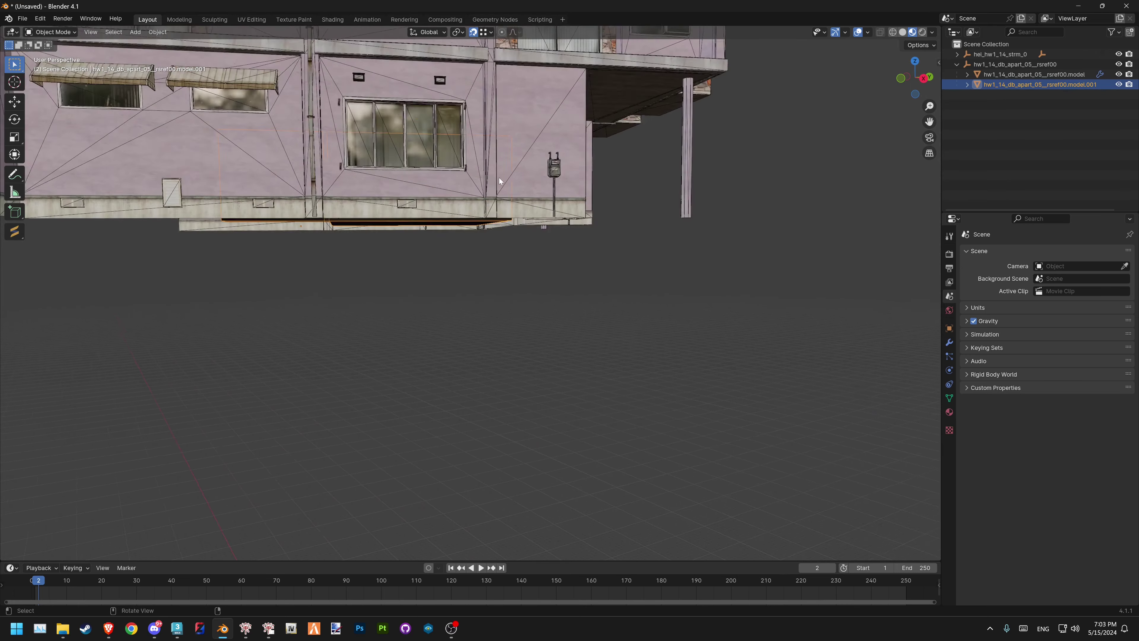
mouse_move(509, 243)
middle_down()
mouse_move(509, 124)
mouse_move(606, 234)
middle_up()
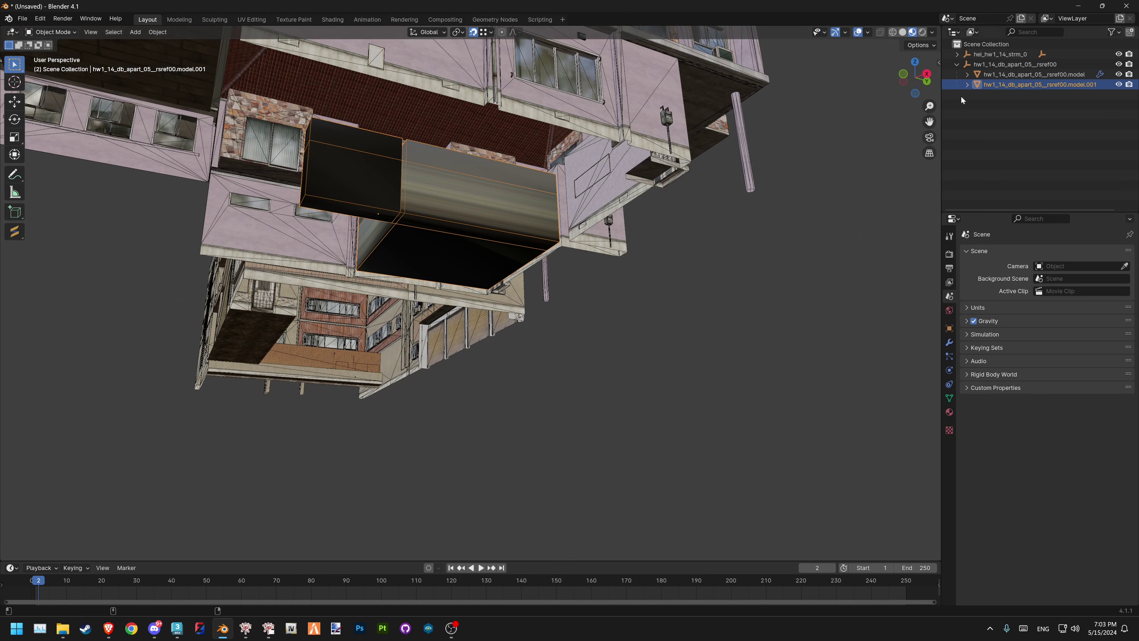
key(alt+p)
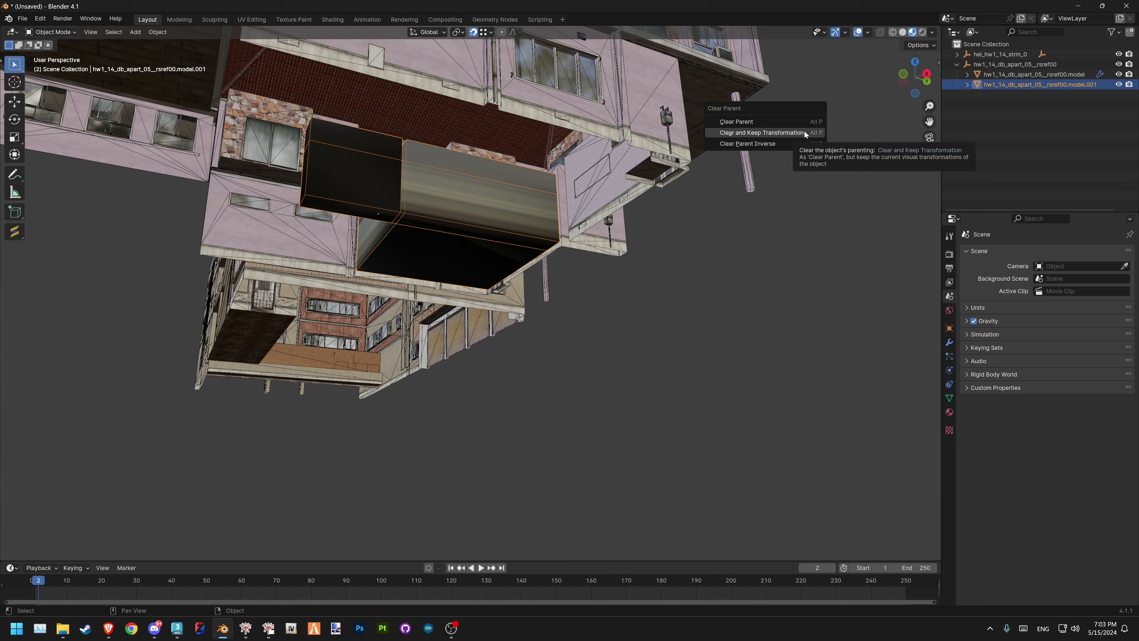
Clear model.001's parent, keeping its transformation, and collapse the apartment parent in the outliner
click(805, 133)
click(958, 64)
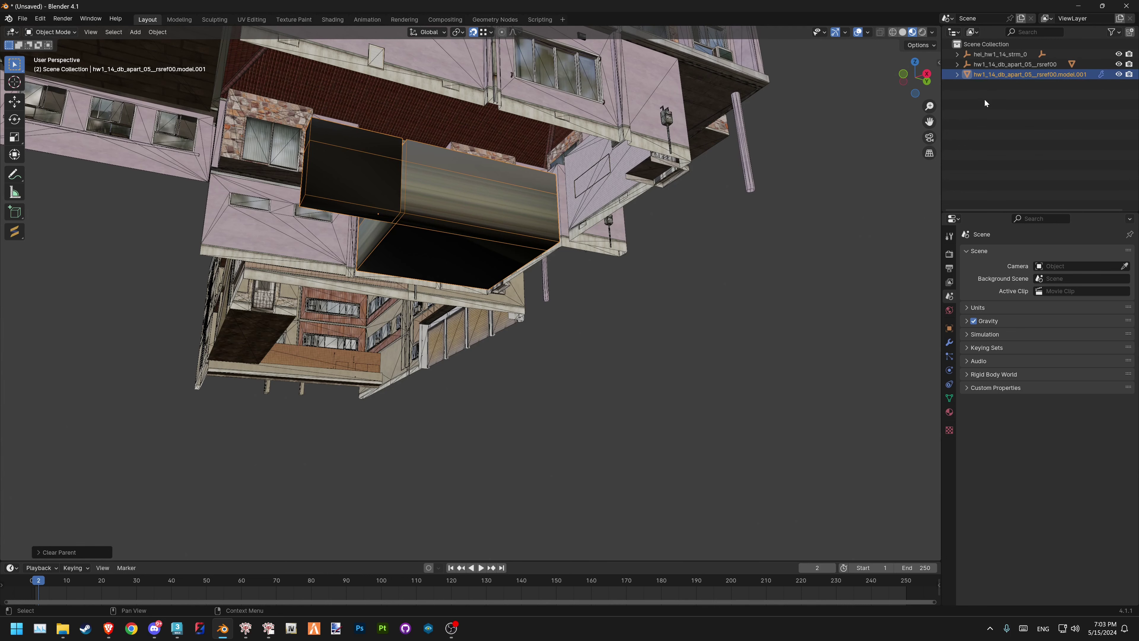
scroll(506, 282, up, 3)
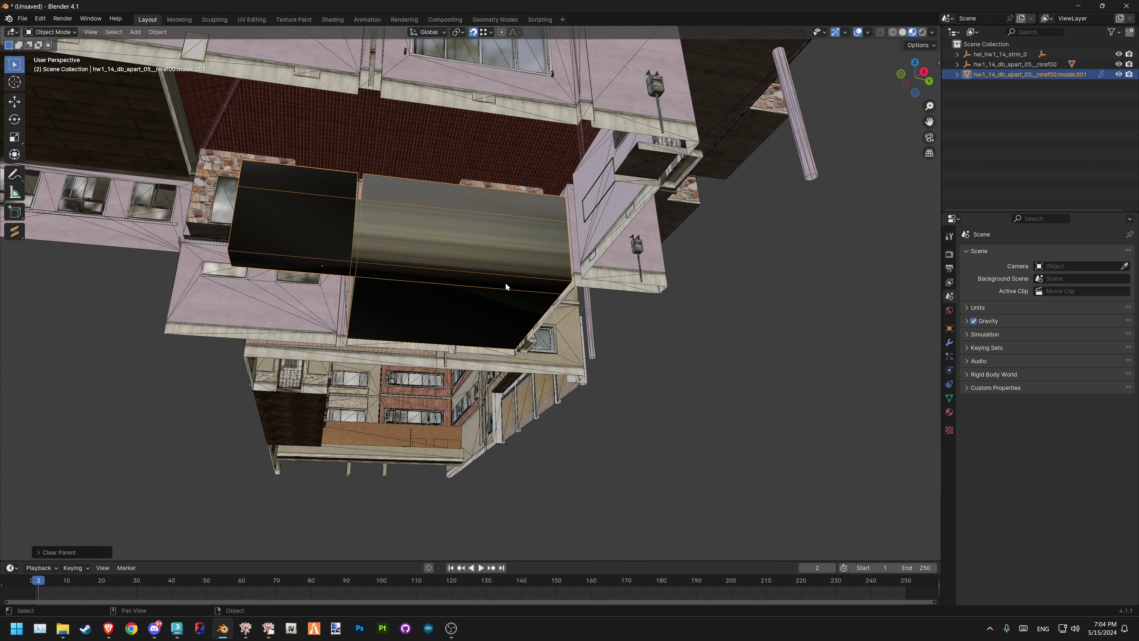
mouse_move(506, 282)
middle_down()
mouse_move(501, 316)
mouse_move(528, 325)
mouse_move(547, 300)
middle_up()
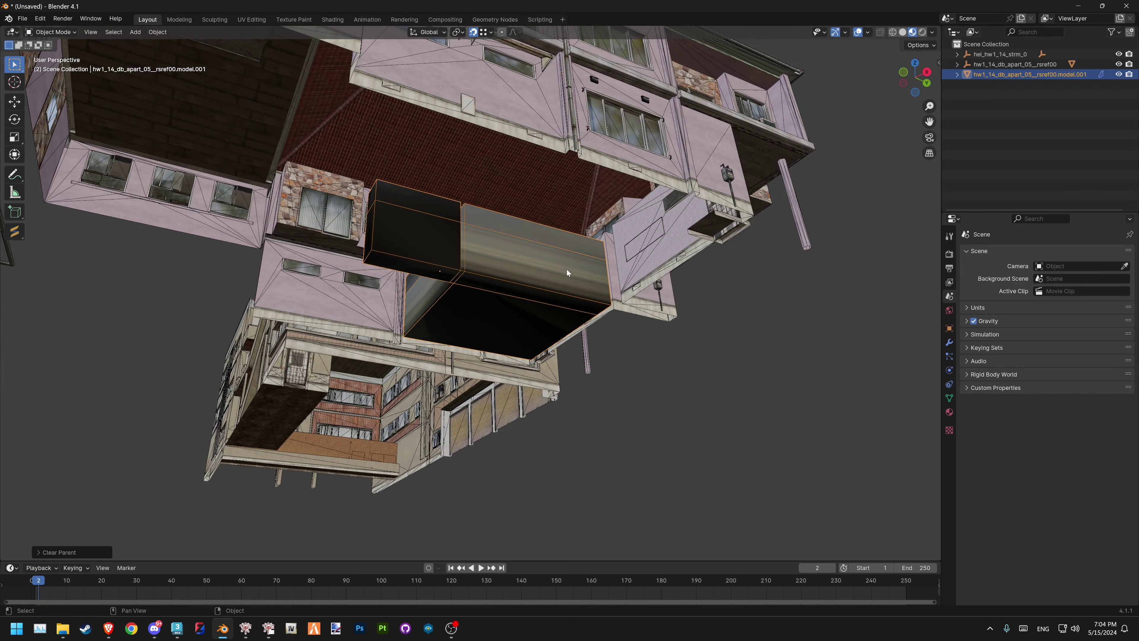
Show the dark box's Transform sidebar and inspect its edges up close before switching to 3ds Max
key(n)
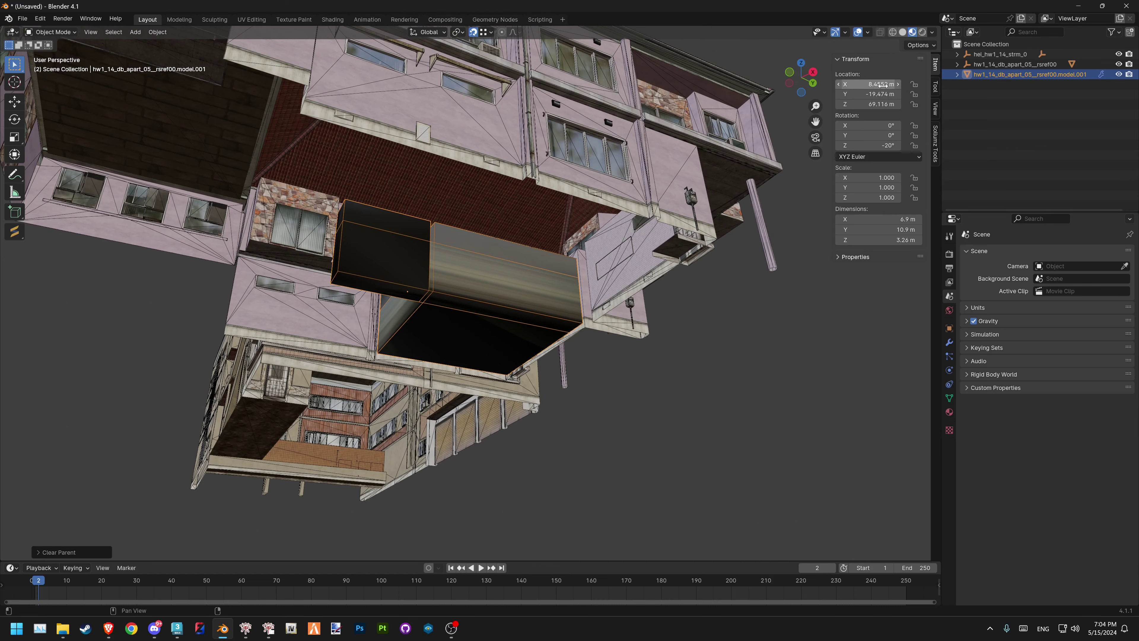
scroll(546, 282, down, 2)
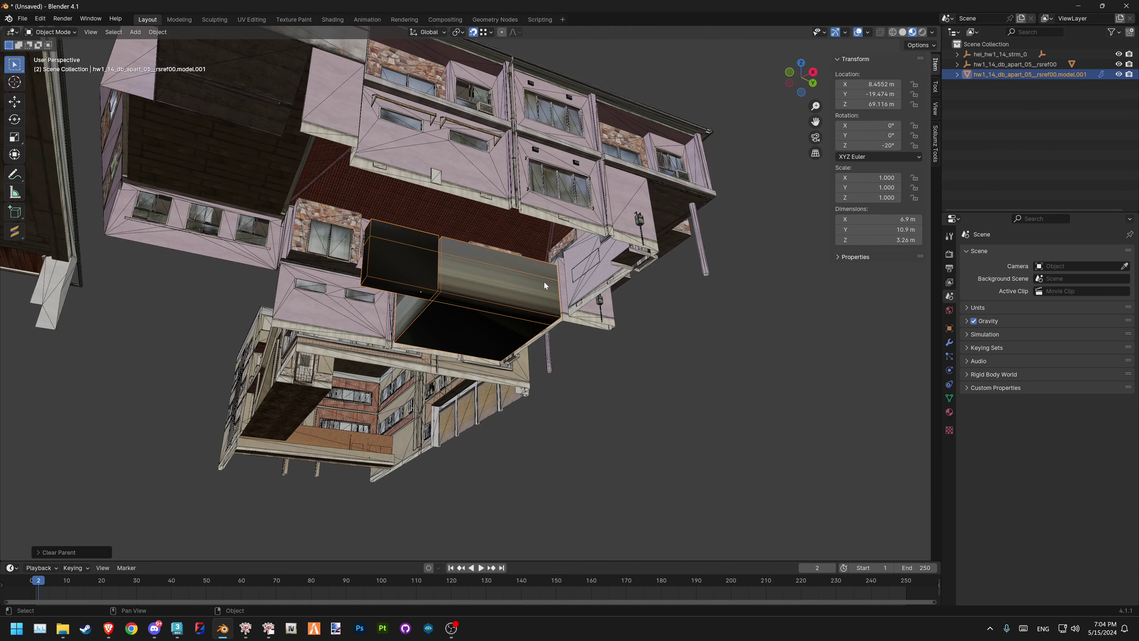
scroll(544, 283, up, 2)
mouse_move(544, 282)
middle_down()
mouse_move(517, 295)
mouse_move(419, 242)
middle_up()
scroll(372, 196, up, 3)
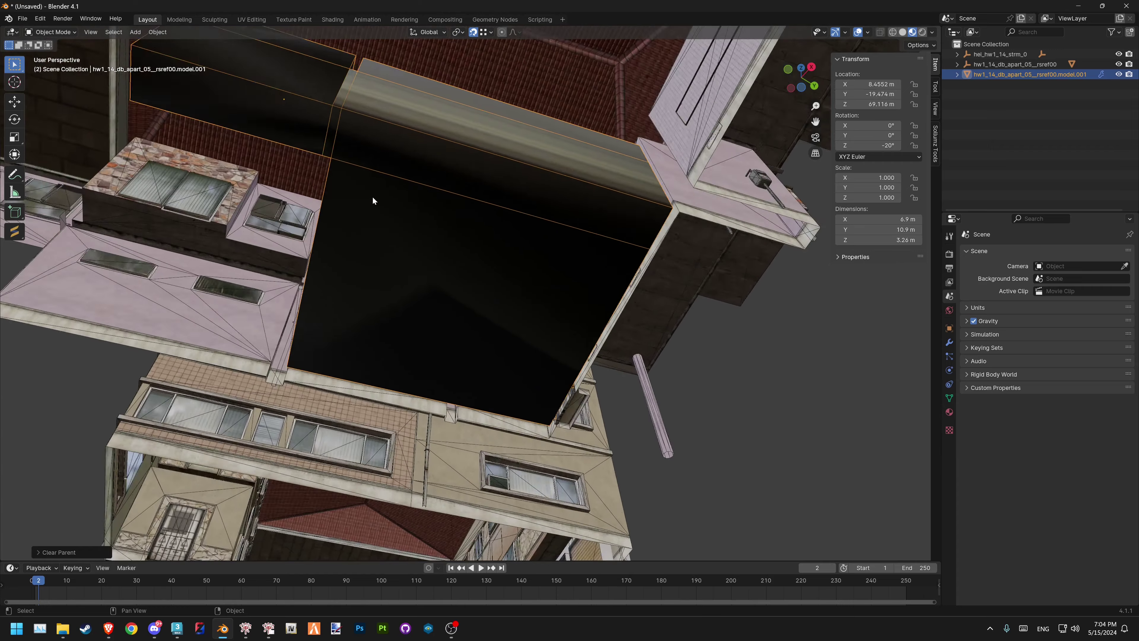
middle_drag(372, 196, 481, 337)
scroll(411, 307, up, 2)
scroll(412, 311, up, 2)
middle_drag(397, 318, 496, 301)
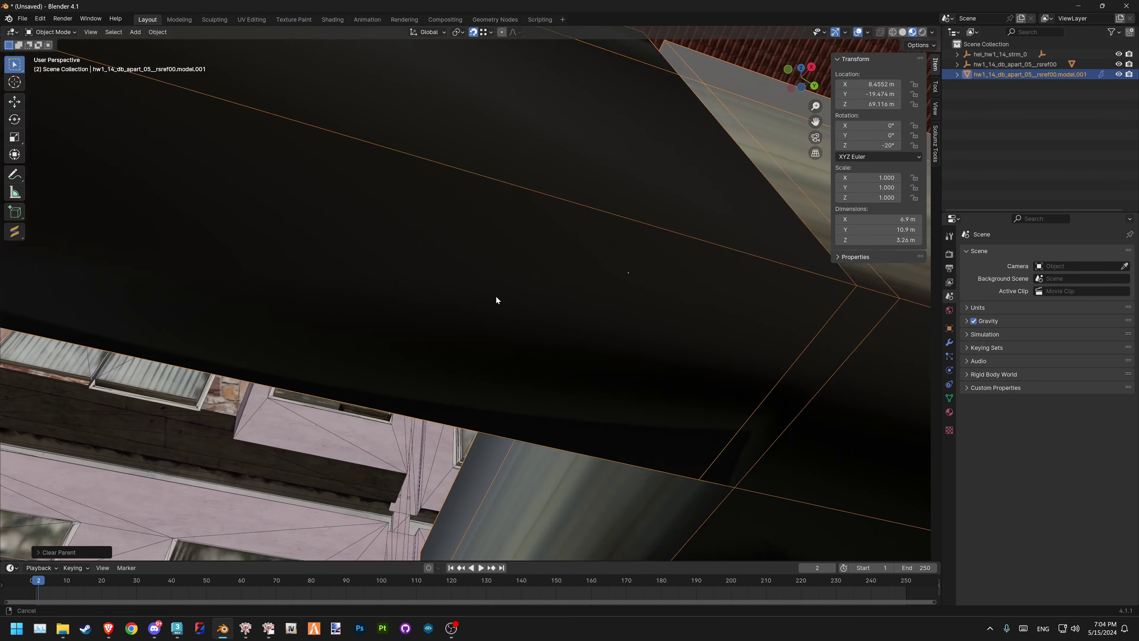
middle_drag(702, 258, 471, 286)
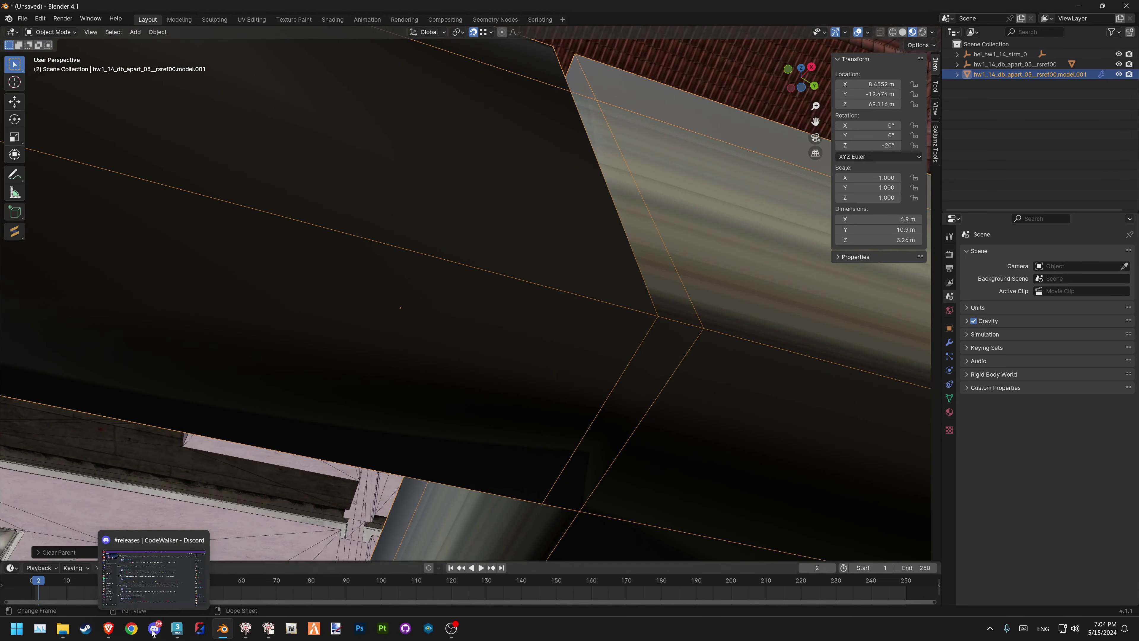
click(177, 628)
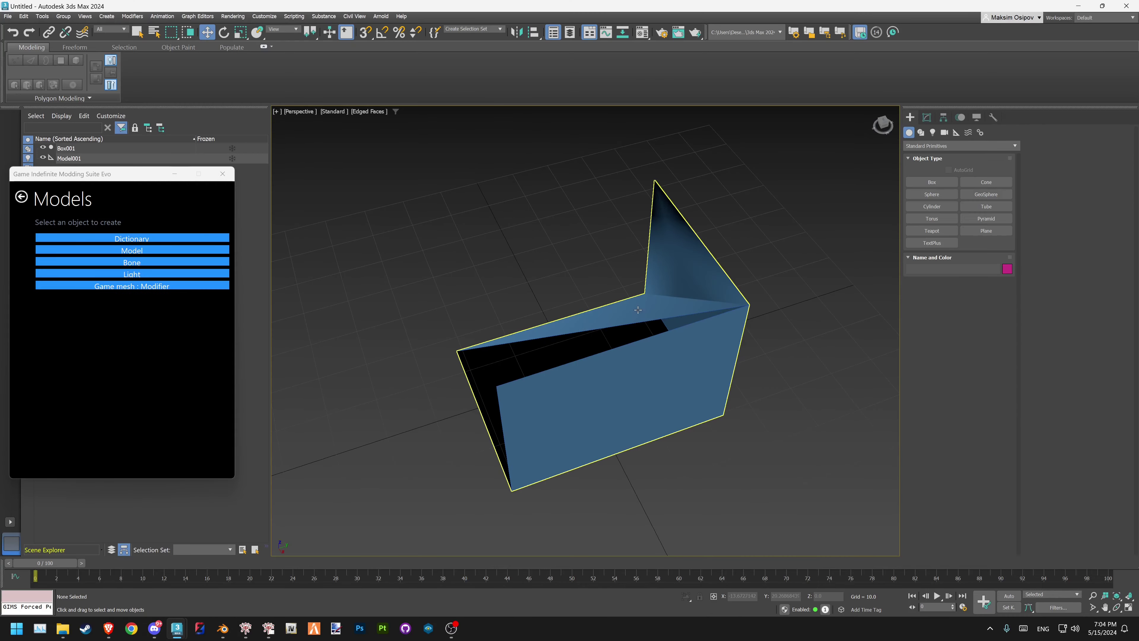
Select Box001, compare it against the Blender box and roof, then close the GIMS Evo window
click(665, 315)
mouse_move(603, 401)
alt+middle_down()
mouse_move(543, 406)
mouse_move(766, 283)
alt+middle_up()
scroll(564, 370, up, 3)
scroll(563, 370, down, 3)
click(1078, 6)
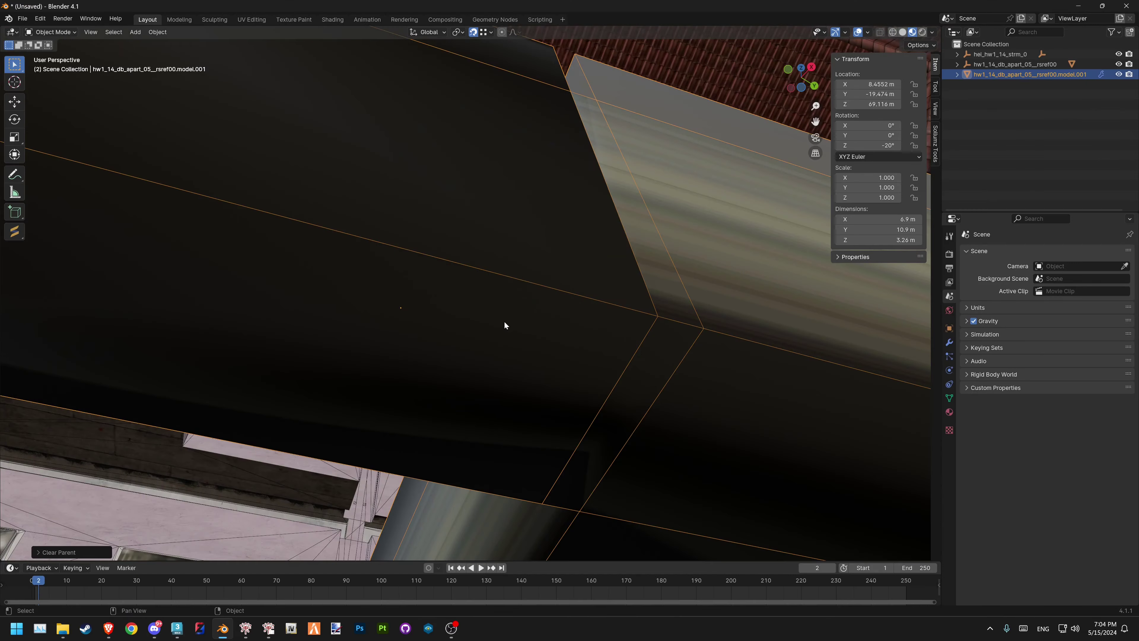
mouse_move(506, 323)
middle_down()
mouse_move(580, 337)
mouse_move(564, 336)
middle_up()
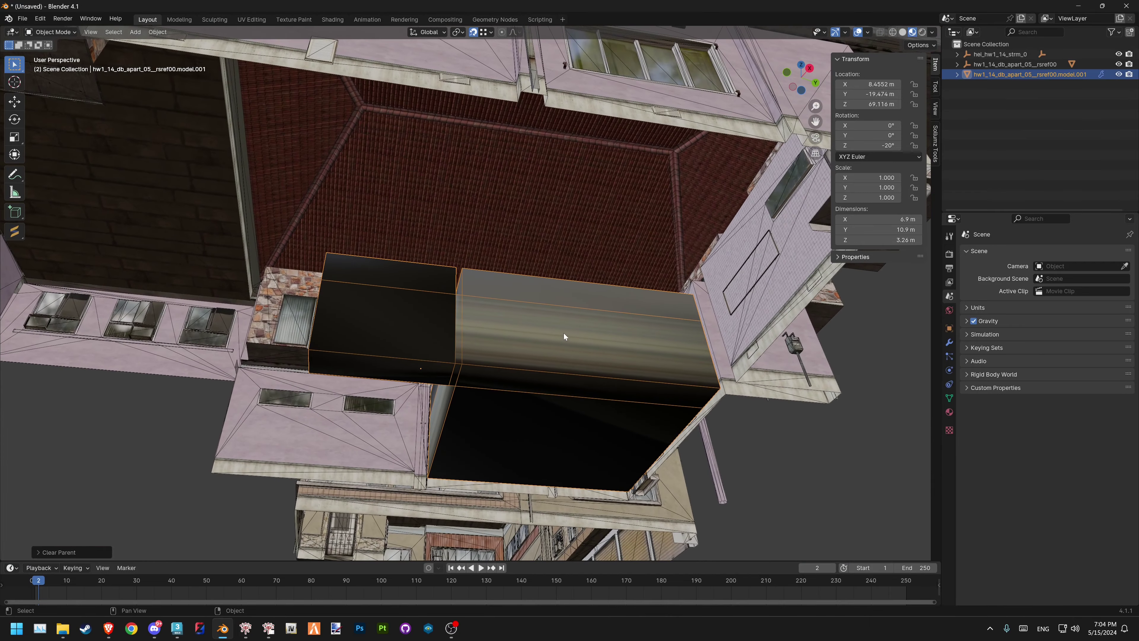
mouse_move(176, 628)
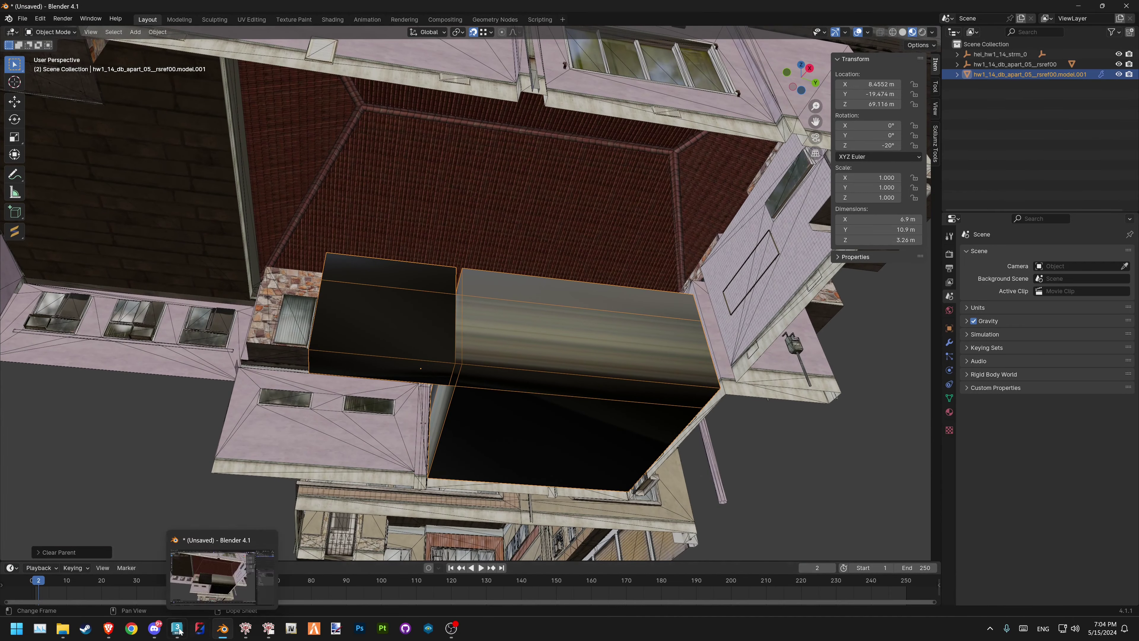
click(175, 633)
mouse_move(606, 425)
alt+middle_down()
mouse_move(638, 359)
mouse_move(621, 349)
alt+middle_up()
click(174, 173)
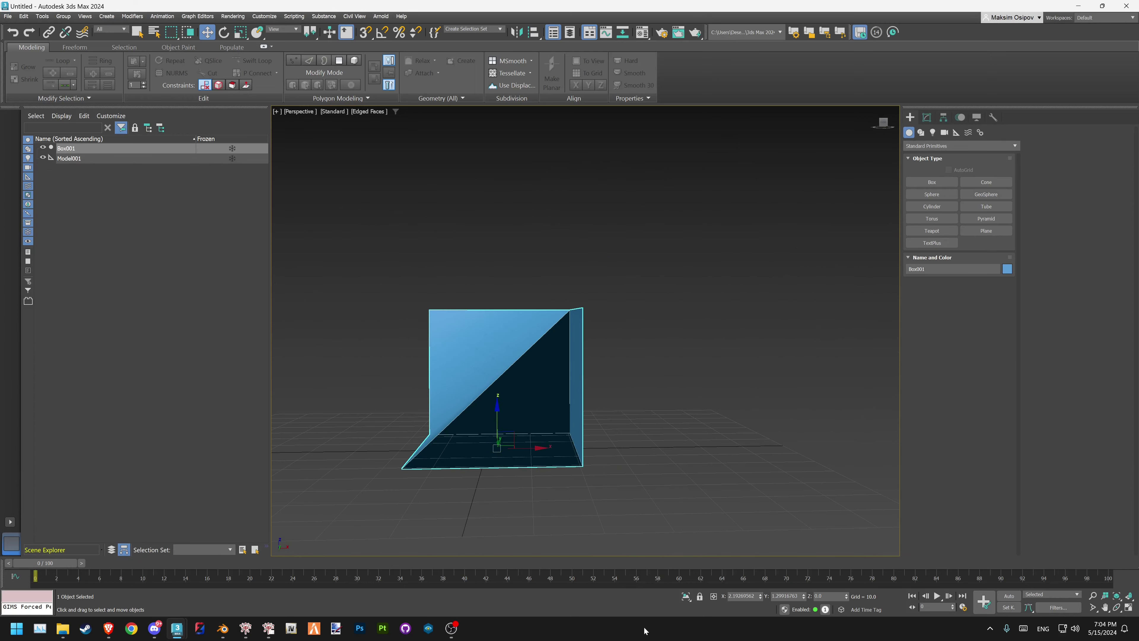
Zero Box001's X and Y position in 3ds Max
right_click(761, 598)
right_click(803, 598)
mouse_move(560, 404)
alt+middle_down()
mouse_move(579, 434)
mouse_move(605, 381)
mouse_move(590, 367)
alt+middle_up()
scroll(579, 434, up, 3)
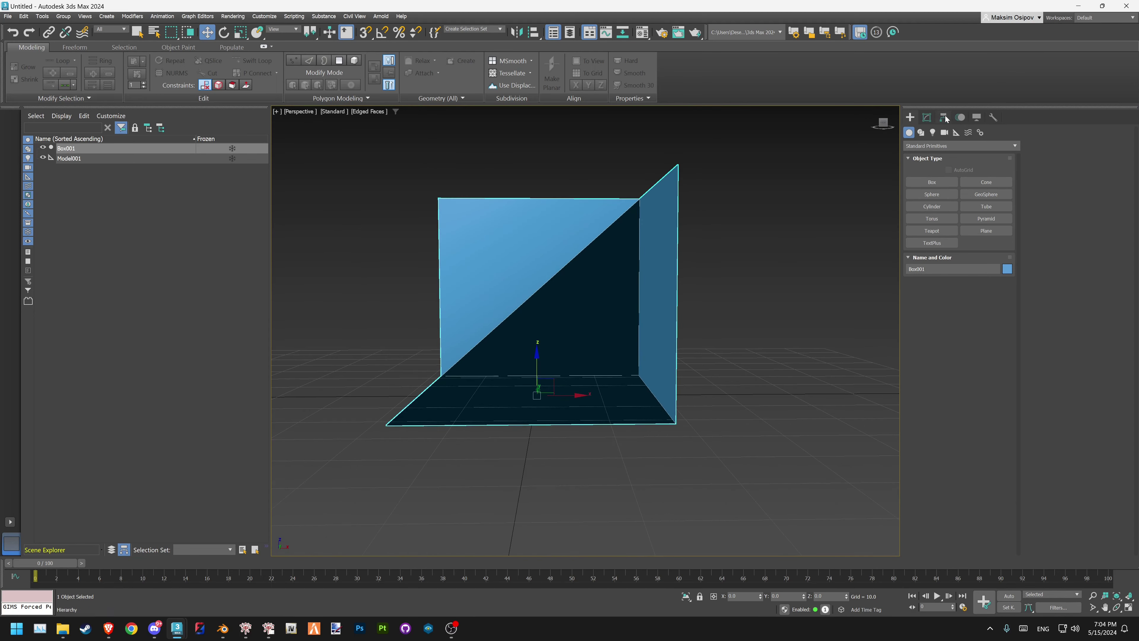
Centre Box001's pivot on the object with Affect Pivot Only, and reset its Z position to 0
click(943, 118)
click(965, 184)
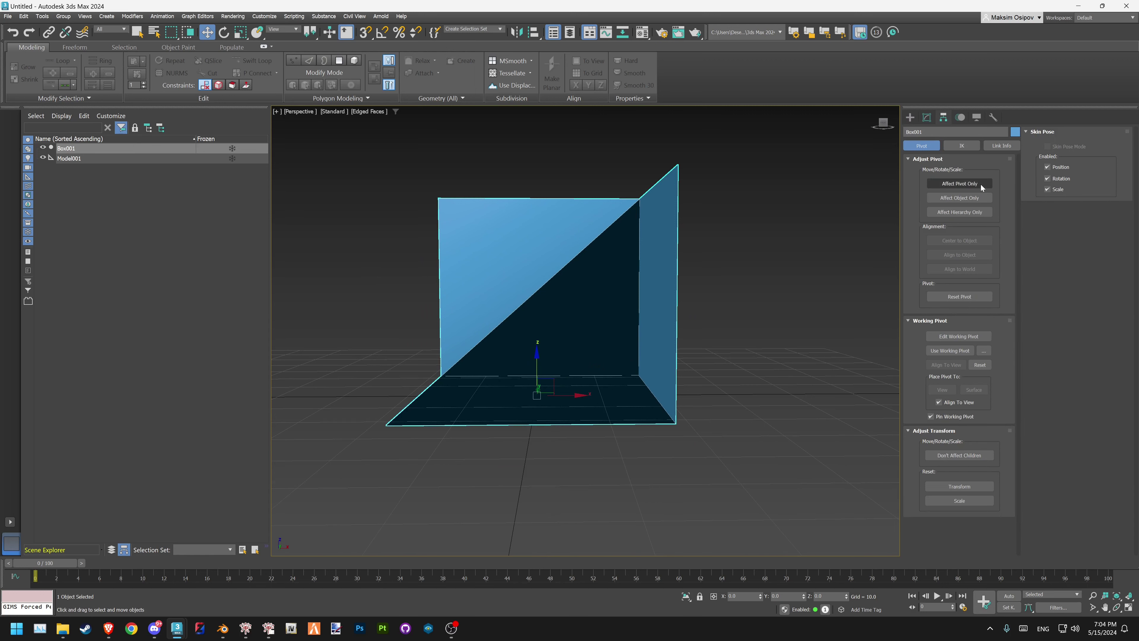
click(964, 241)
click(968, 185)
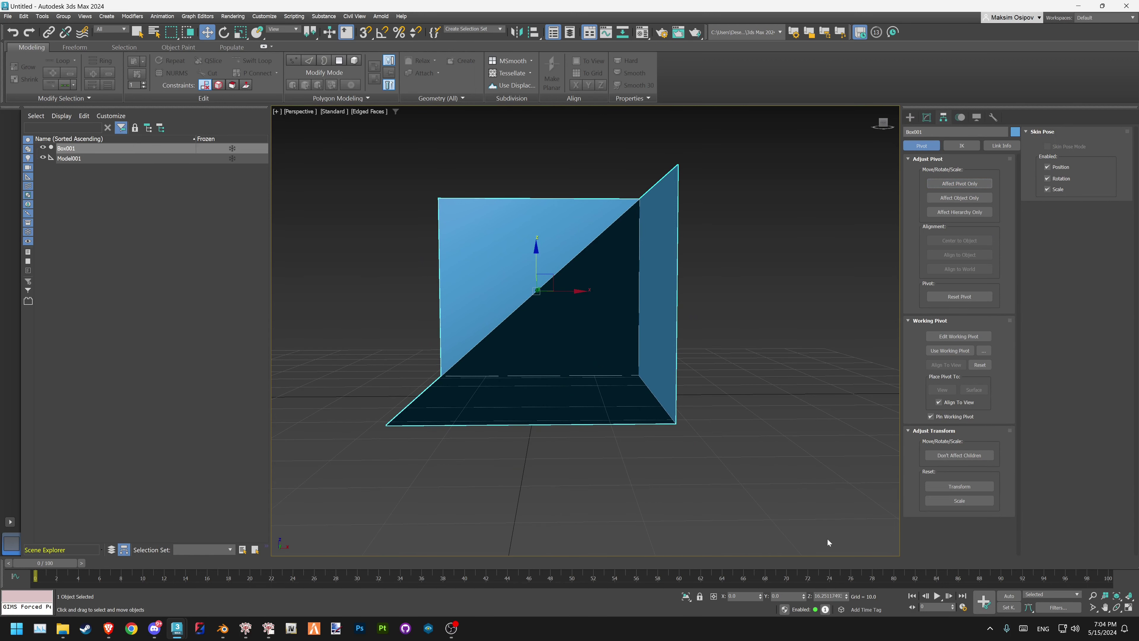
right_click(847, 596)
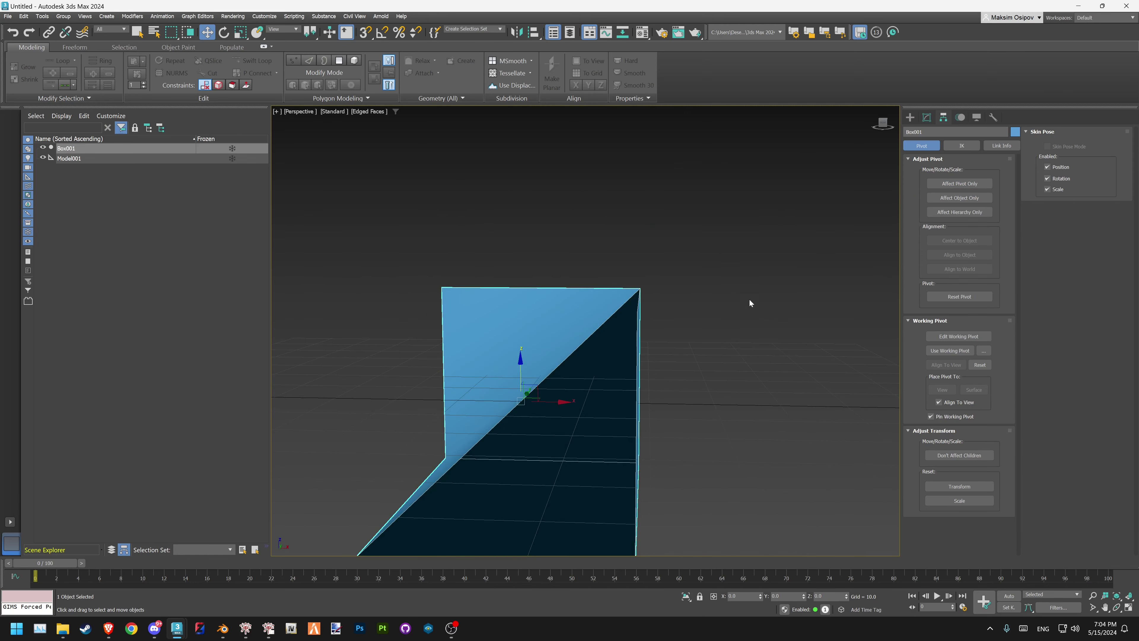
Raise Box001's pivot higher with Affect Pivot Only, then return to Blender
click(960, 183)
drag(539, 382, 535, 334)
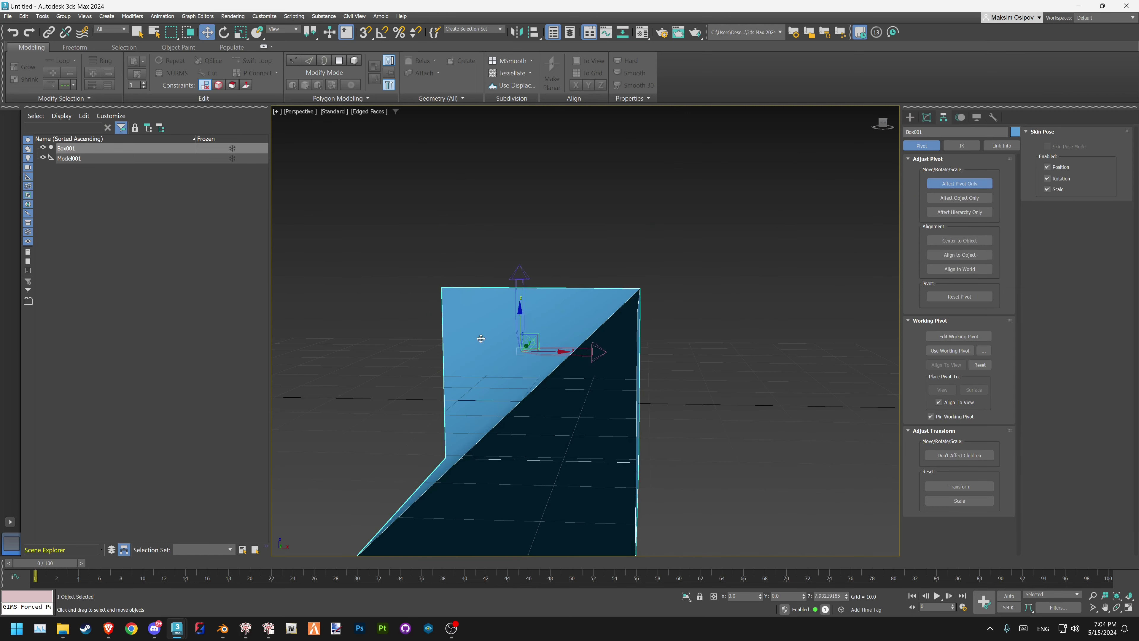
click(960, 183)
click(1078, 6)
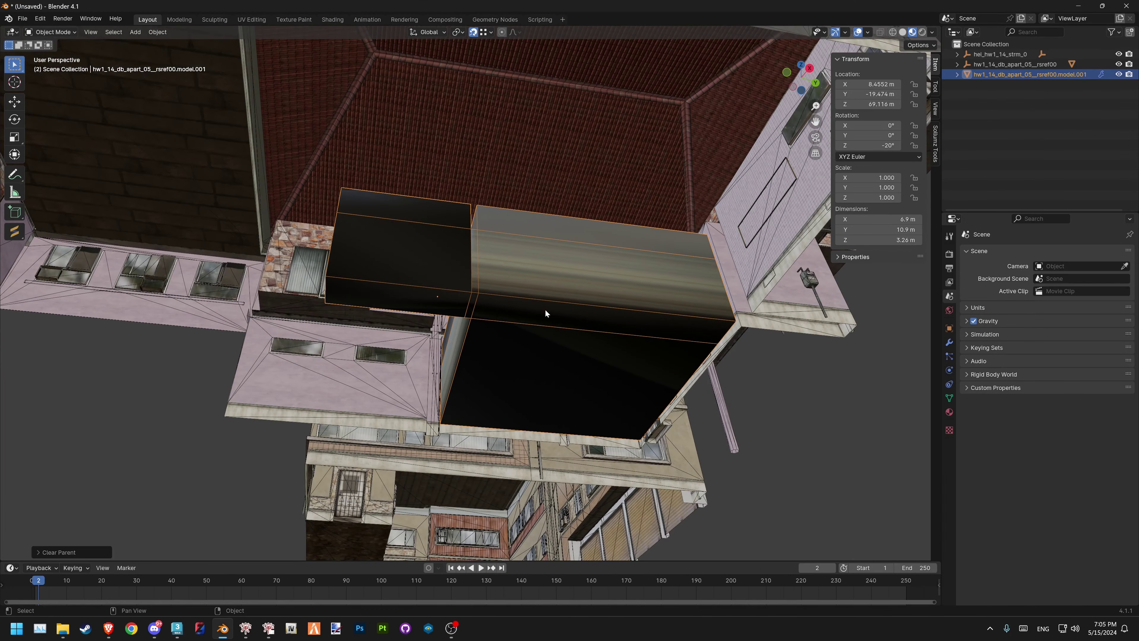
Set the shell's origin to geometry, placing it at 7.0505, -14.884, 71.145 m
right_click(578, 280)
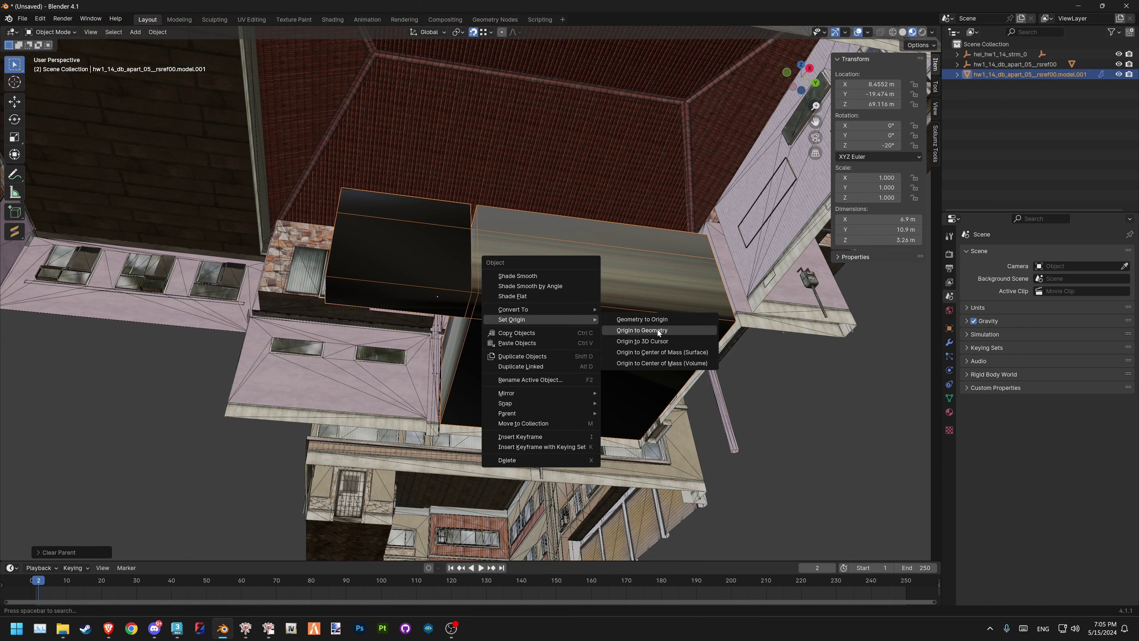
mouse_move(512, 319)
click(677, 333)
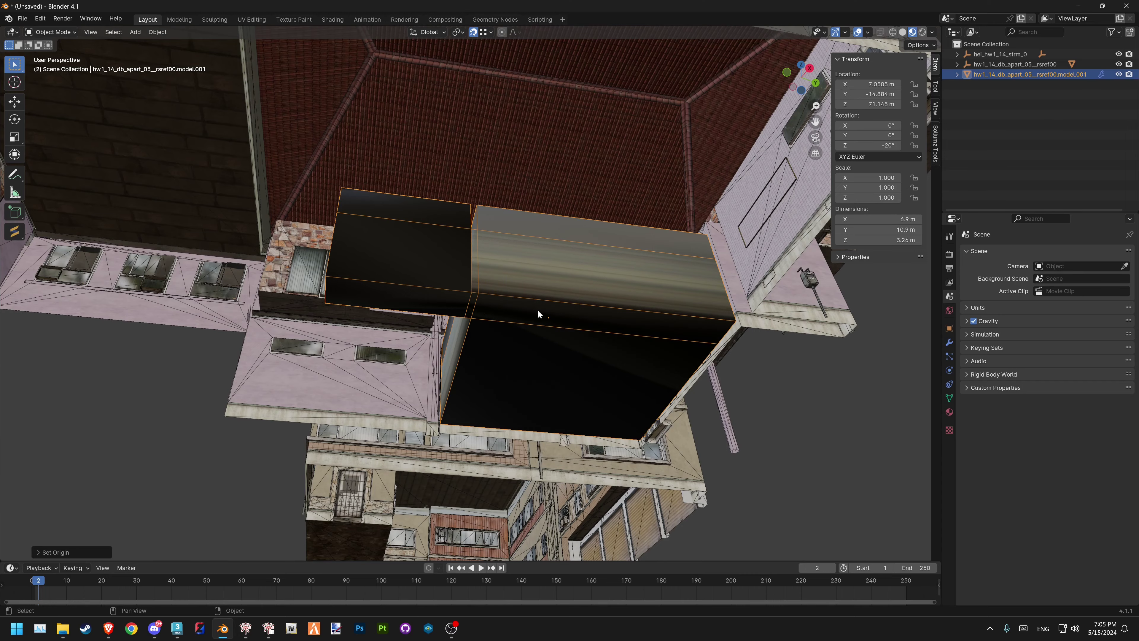
mouse_move(538, 310)
middle_down()
mouse_move(627, 327)
mouse_move(645, 350)
mouse_move(577, 338)
middle_up()
mouse_move(177, 628)
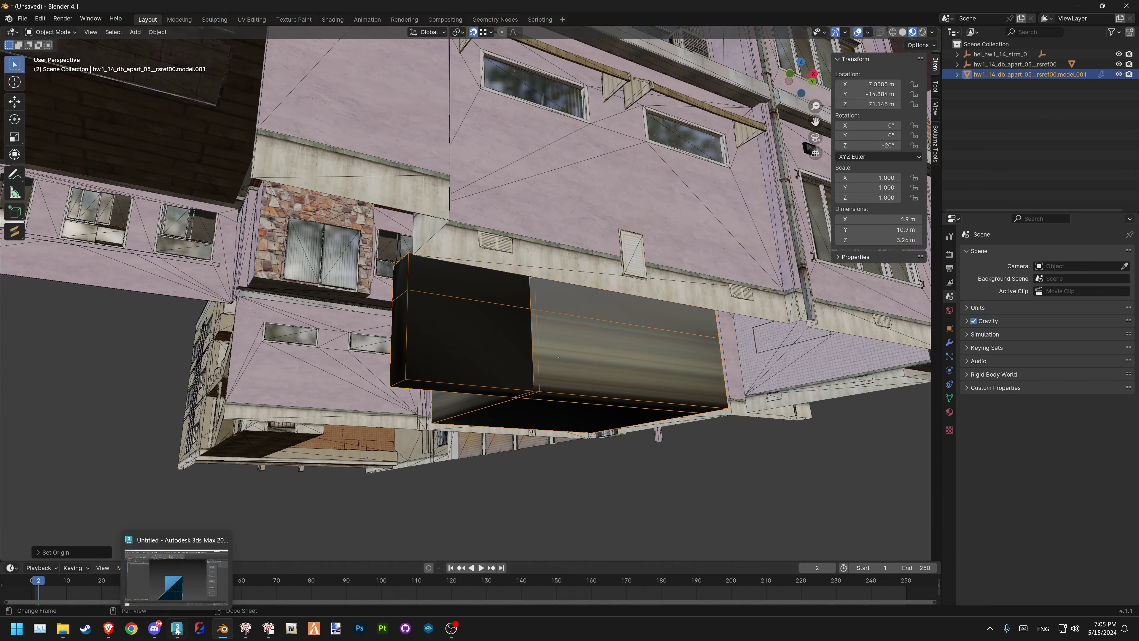
click(215, 568)
click(960, 183)
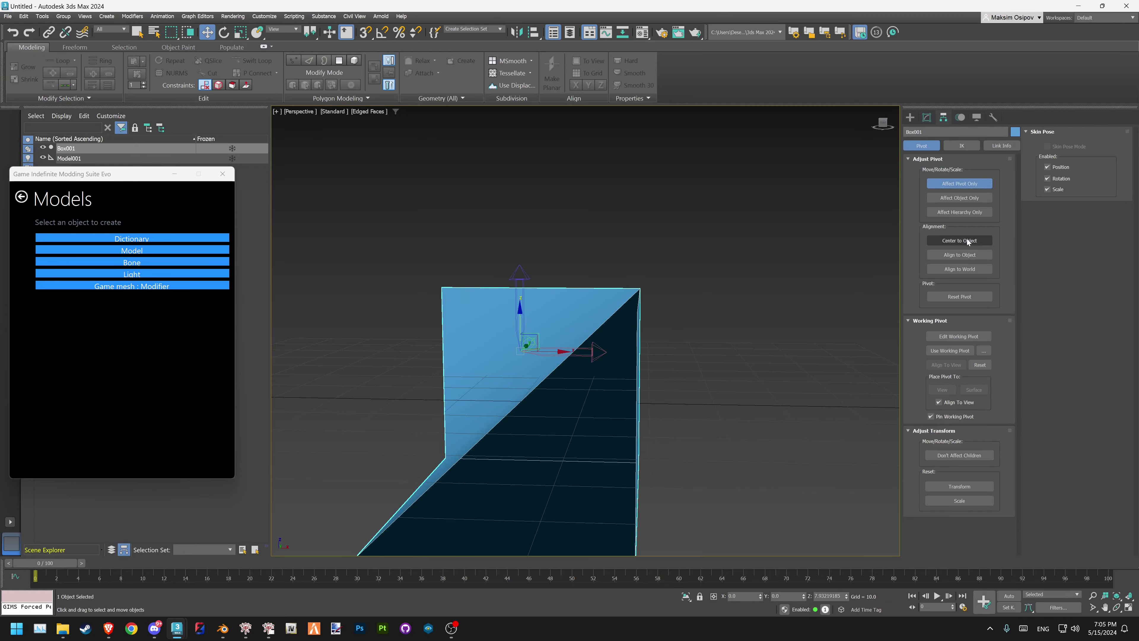
click(973, 182)
mouse_move(549, 355)
middle_down()
mouse_move(416, 344)
mouse_move(392, 365)
mouse_move(511, 348)
middle_up()
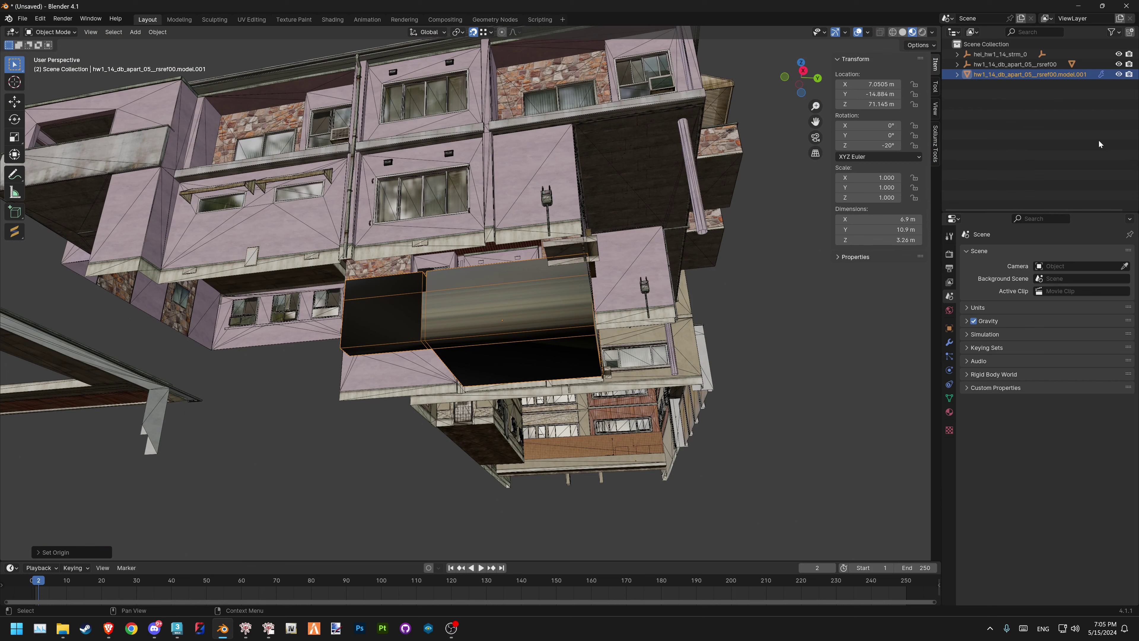
Open Notepad and paste in the shell's Location X value, 7.05053
key(super)
text(notepad)
key(Return)
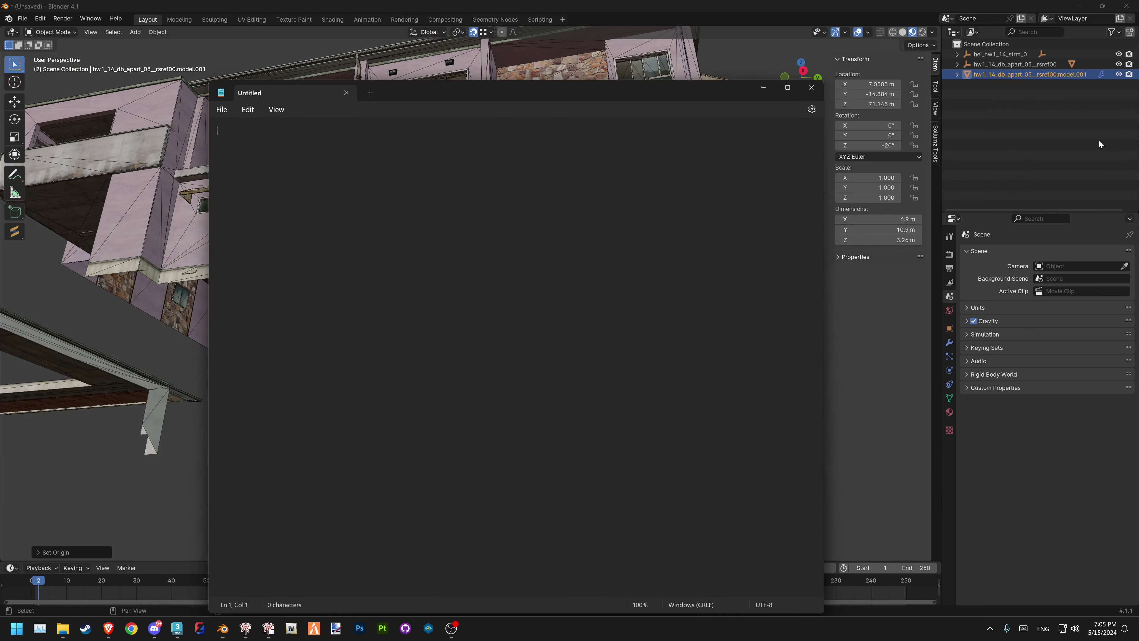
double_click(871, 84)
key(ctrl+c)
key(alt+Tab)
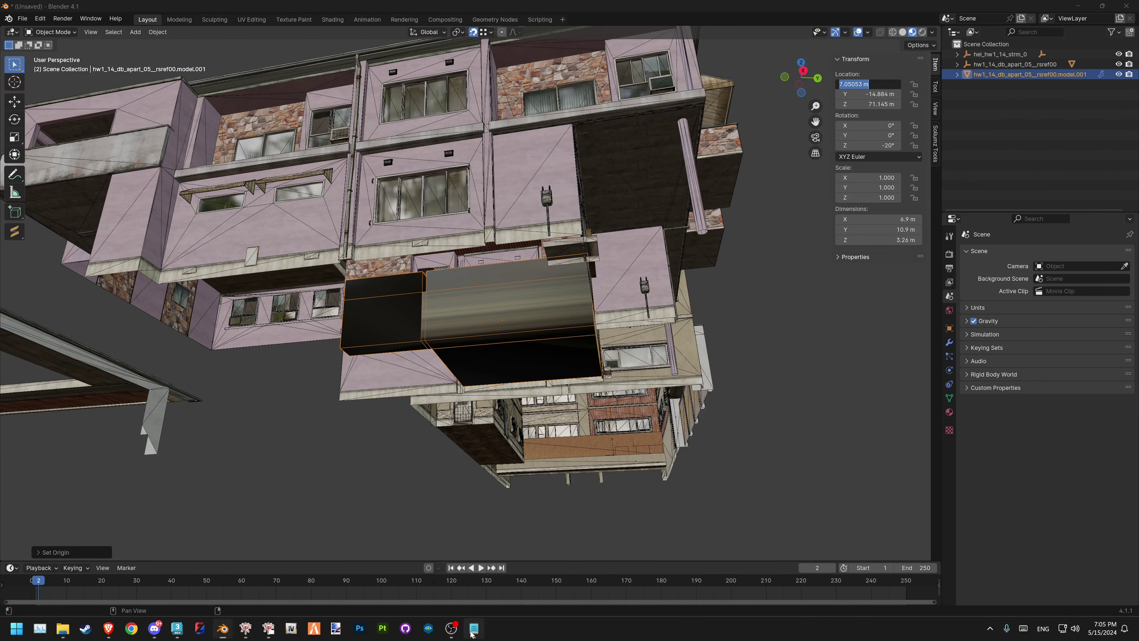
key(ctrl+v)
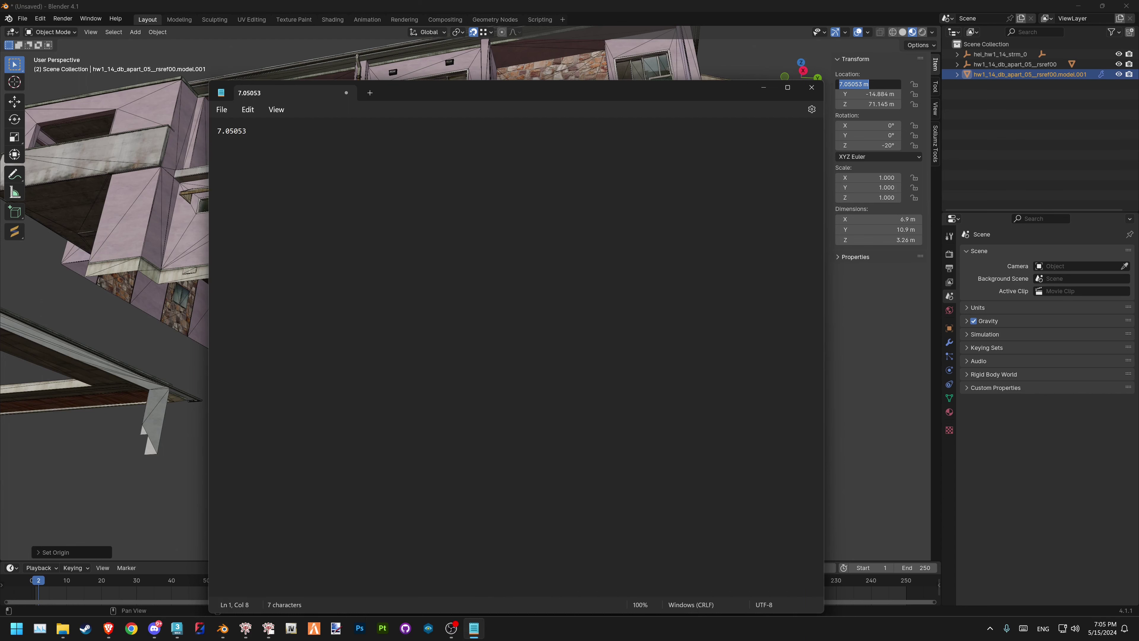
Add the Location Y and Z values, giving 7.05053, -14.8841, 71.1454 in the note
key(alt+Tab)
key(Tab)
key(ctrl+c)
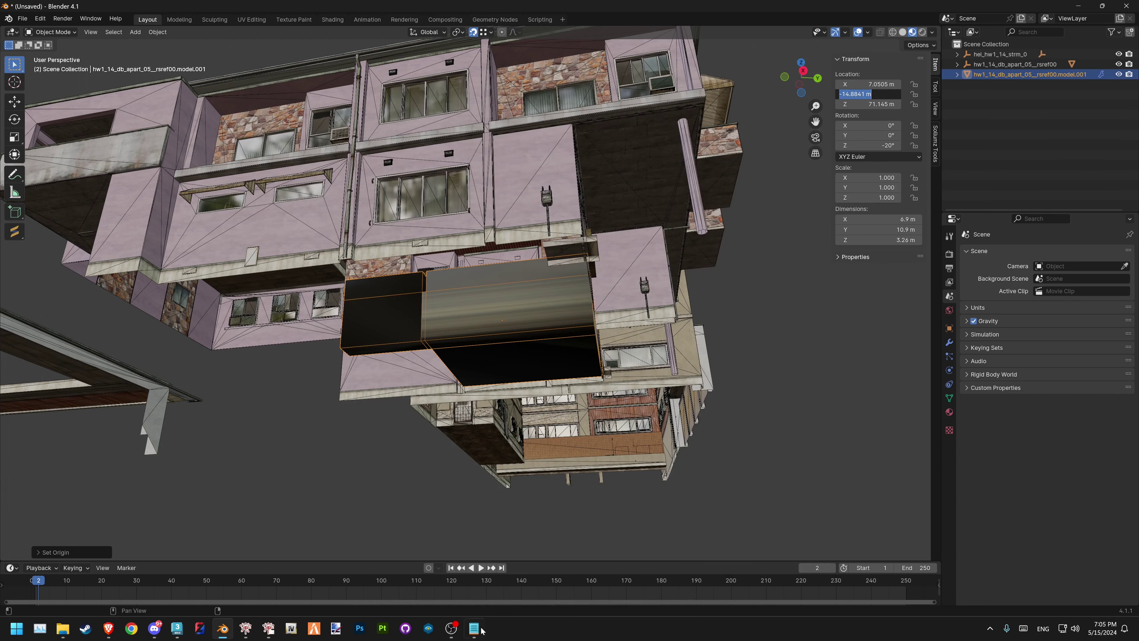
key(alt+Tab)
key(ctrl+v)
key(BackSpace)
key(BackSpace)
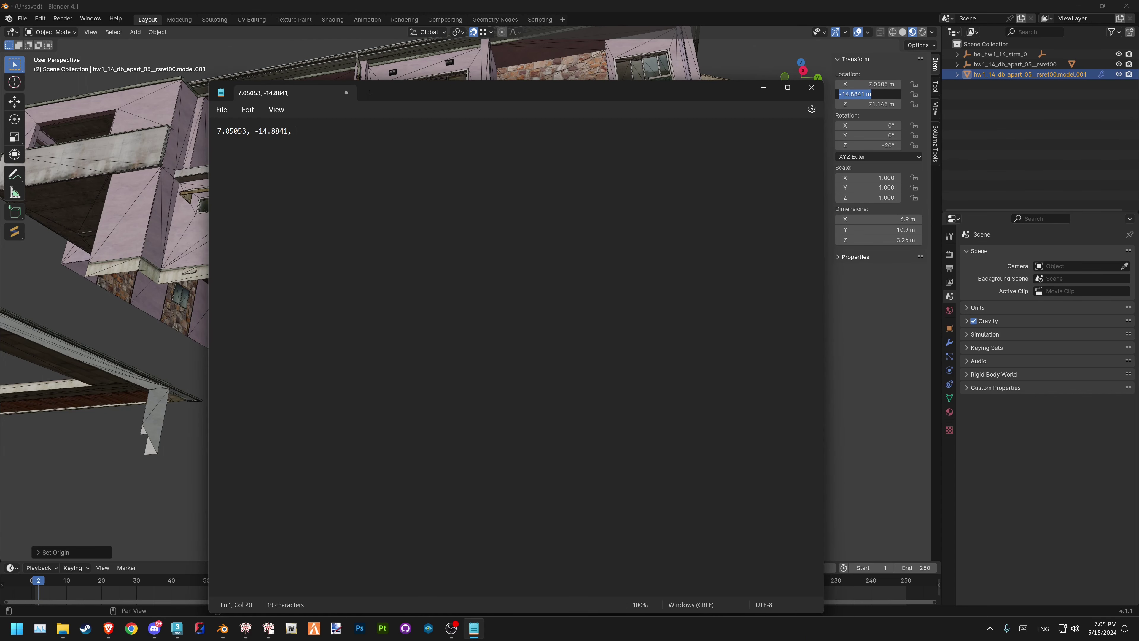
key(alt+Tab)
key(Tab)
key(ctrl+c)
key(alt+Tab)
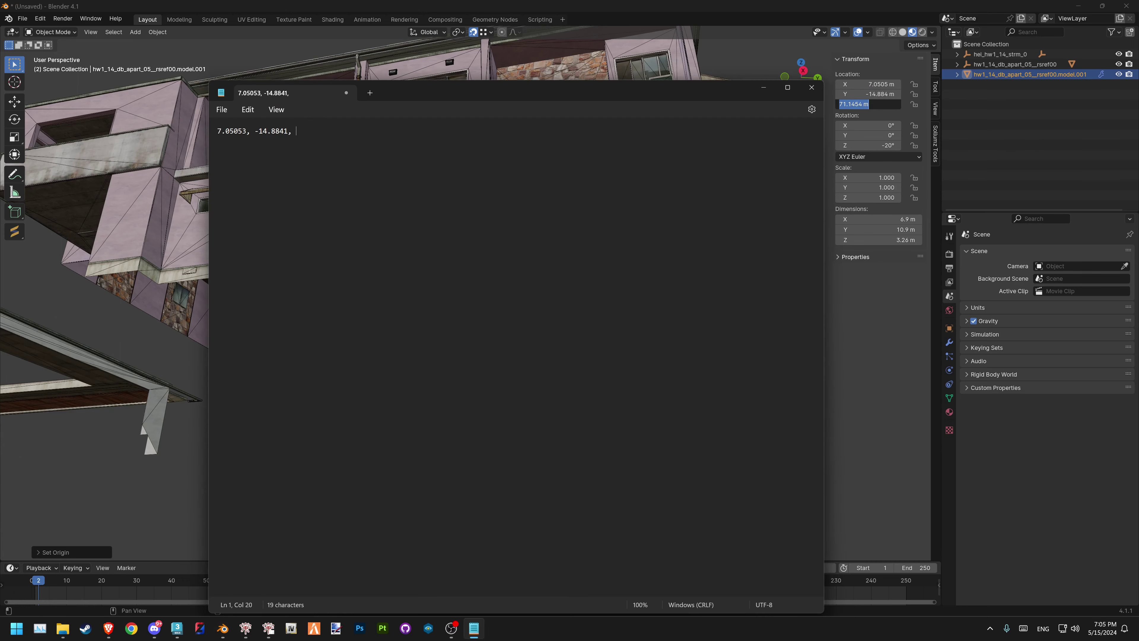
key(ctrl+v)
Return to Blender from Notepad, leaving the Location Z field and the shell unchanged
click(764, 88)
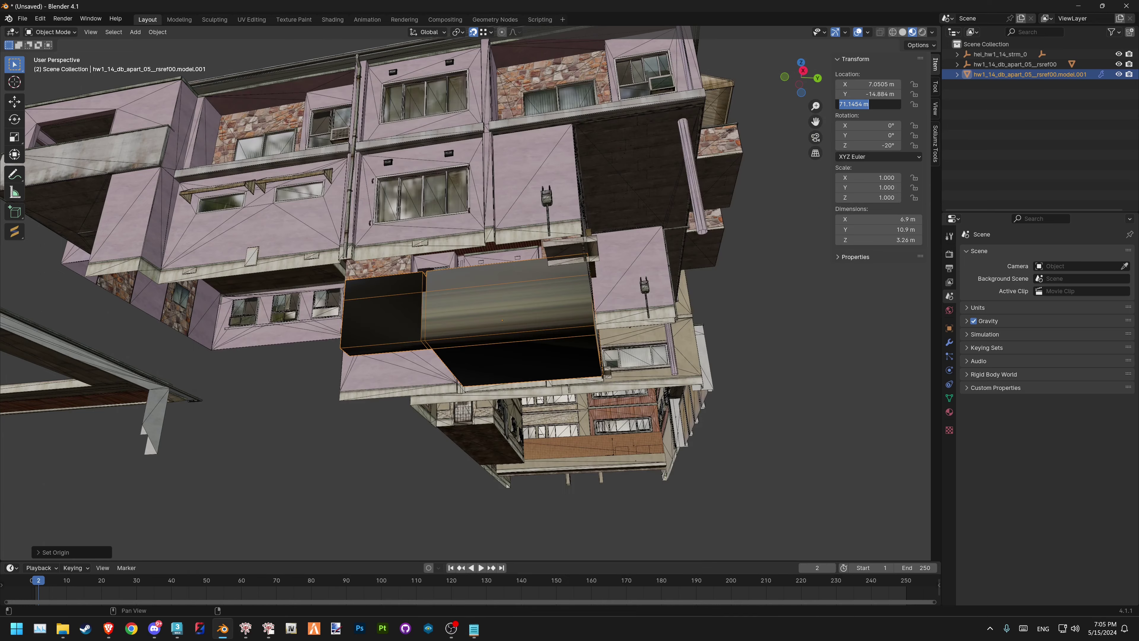
key(Escape)
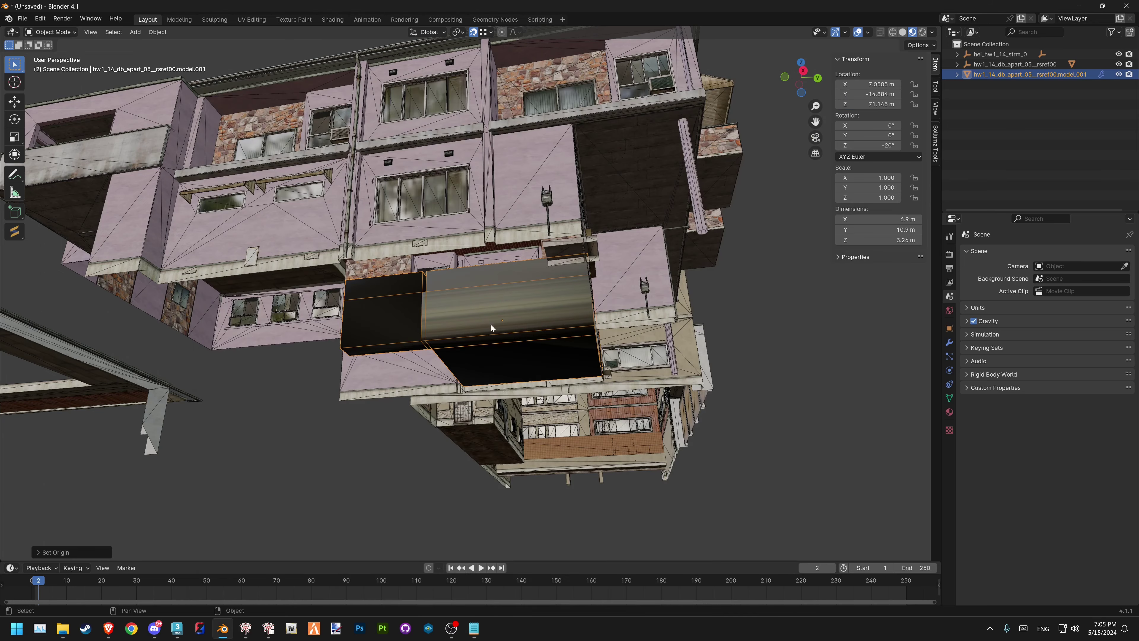
key(Tab)
key(Tab)
key(Escape)
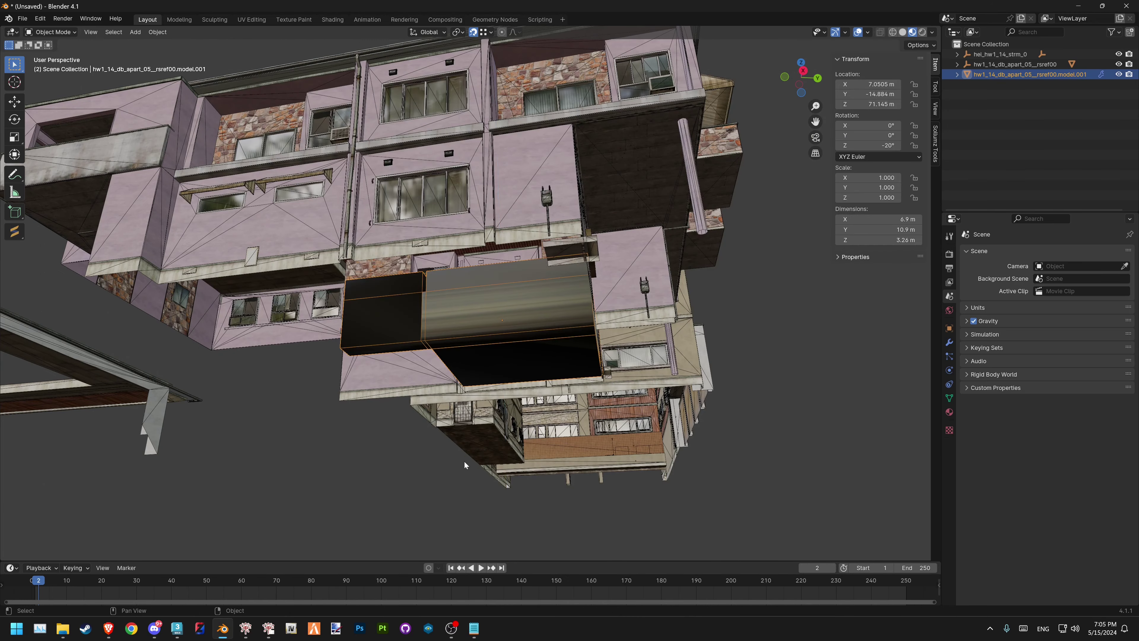
mouse_move(499, 321)
middle_down()
mouse_move(449, 349)
mouse_move(520, 353)
mouse_move(507, 355)
middle_up()
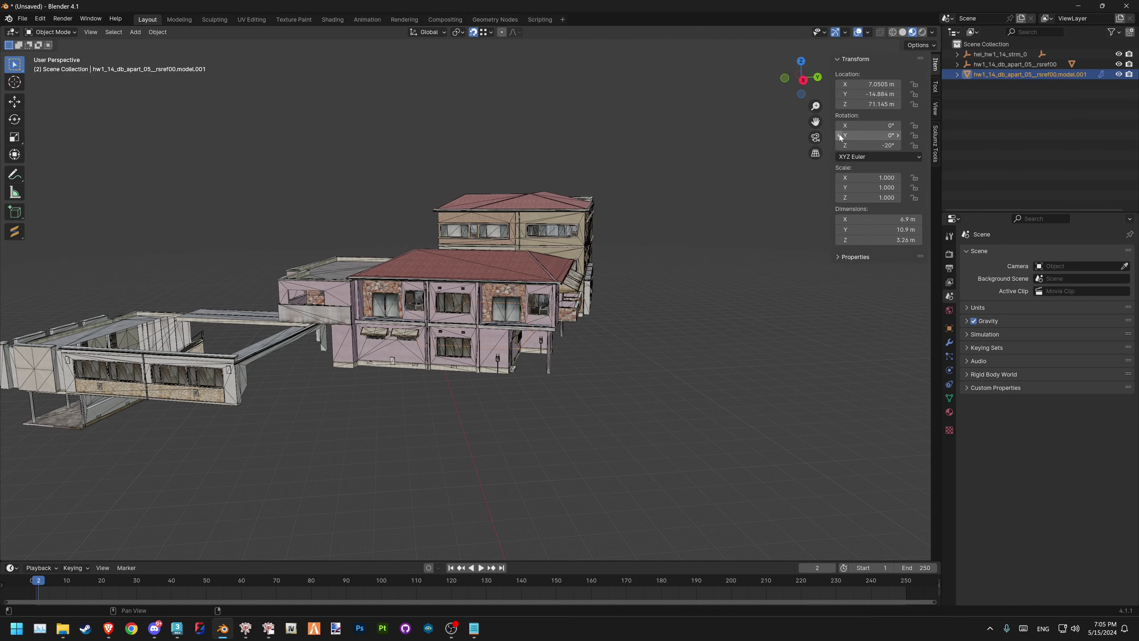
Set the shell's Location X, Y and Z to 0
click(876, 84)
text(0)
key(Return)
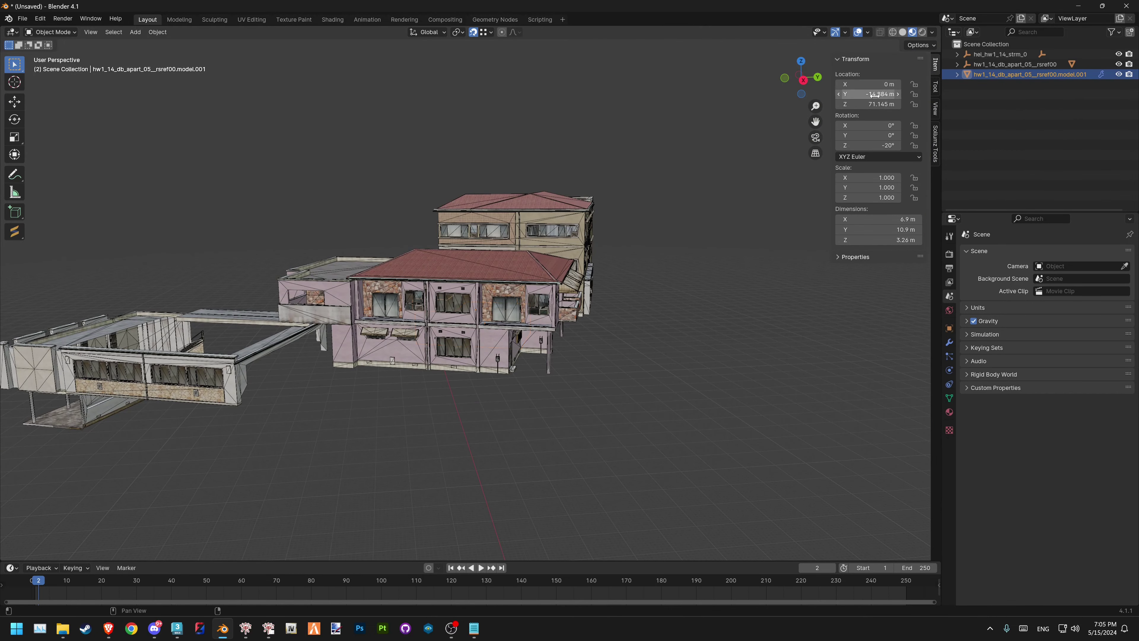
click(875, 94)
text(0)
key(Return)
click(874, 104)
text(0)
key(Return)
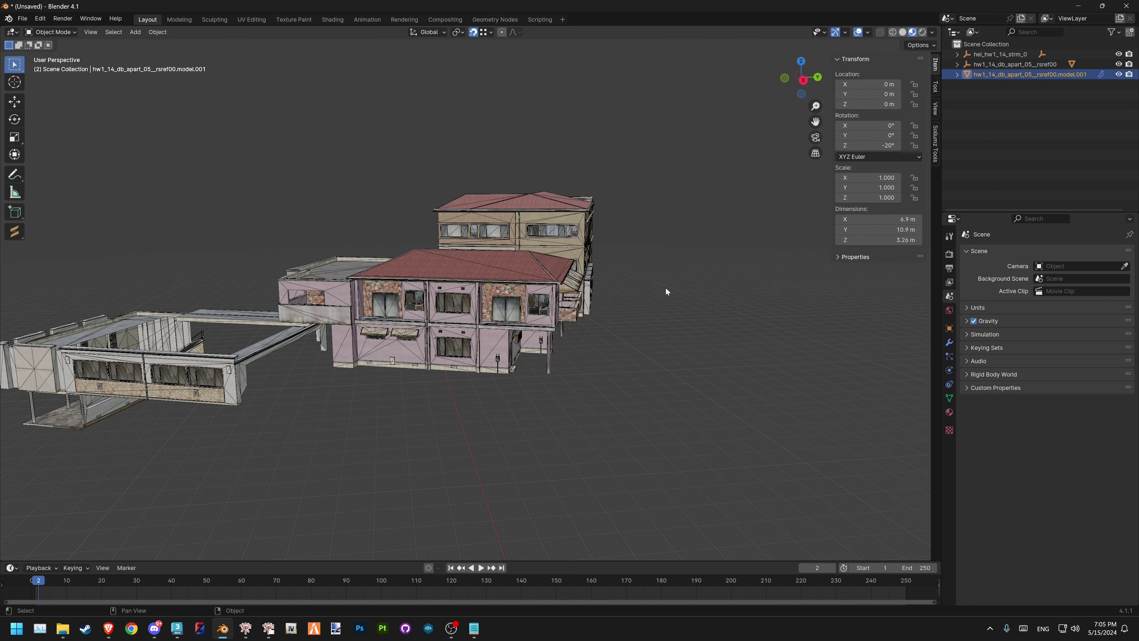
Pan and orbit the viewport to find the shell at the world origin
mouse_move(666, 287)
shift+middle_down()
mouse_move(616, 148)
mouse_move(519, 165)
shift+middle_up()
scroll(560, 263, up, 4)
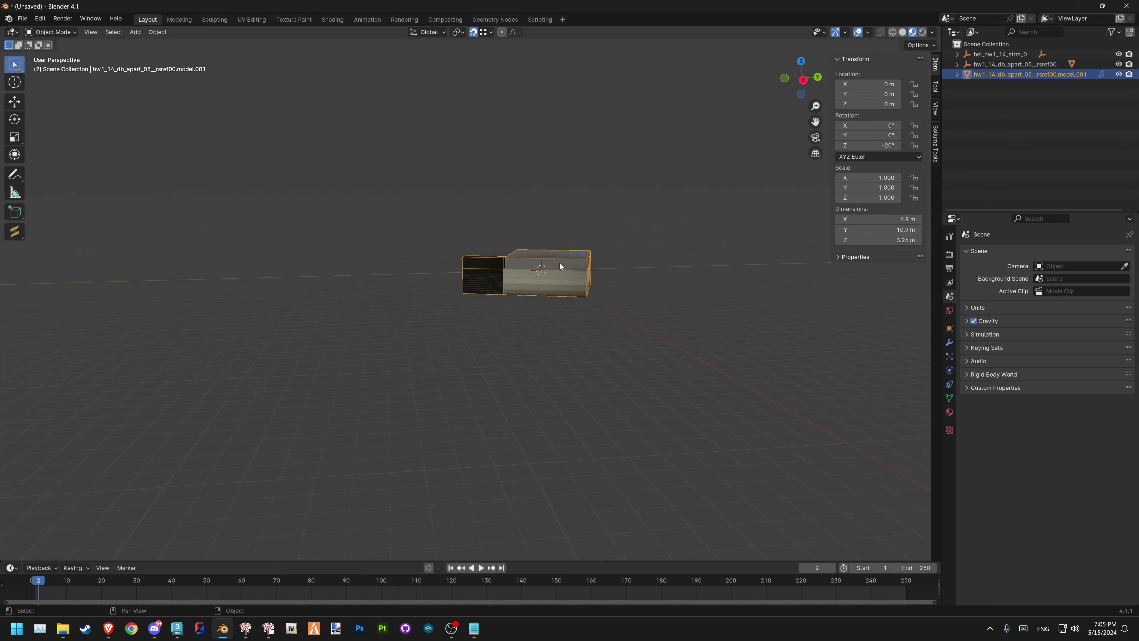
mouse_move(560, 262)
middle_down()
mouse_move(488, 293)
mouse_move(580, 275)
mouse_move(457, 308)
mouse_move(596, 258)
mouse_move(561, 201)
mouse_move(390, 284)
mouse_move(506, 291)
middle_up()
shift+middle_drag(542, 246, 575, 274)
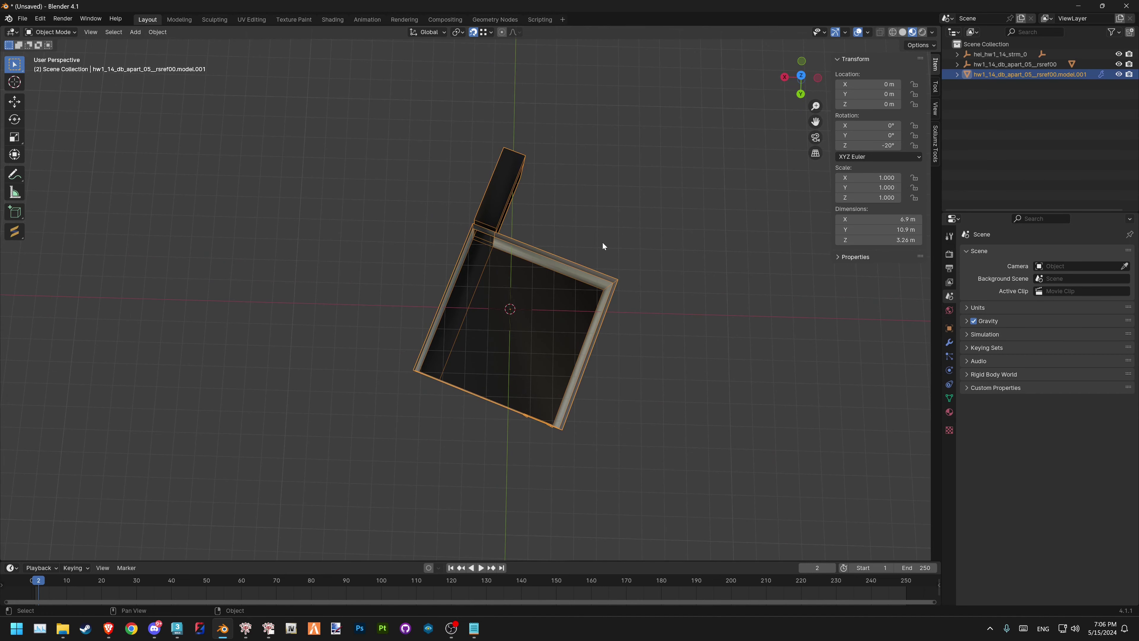
drag(883, 145, 863, 148)
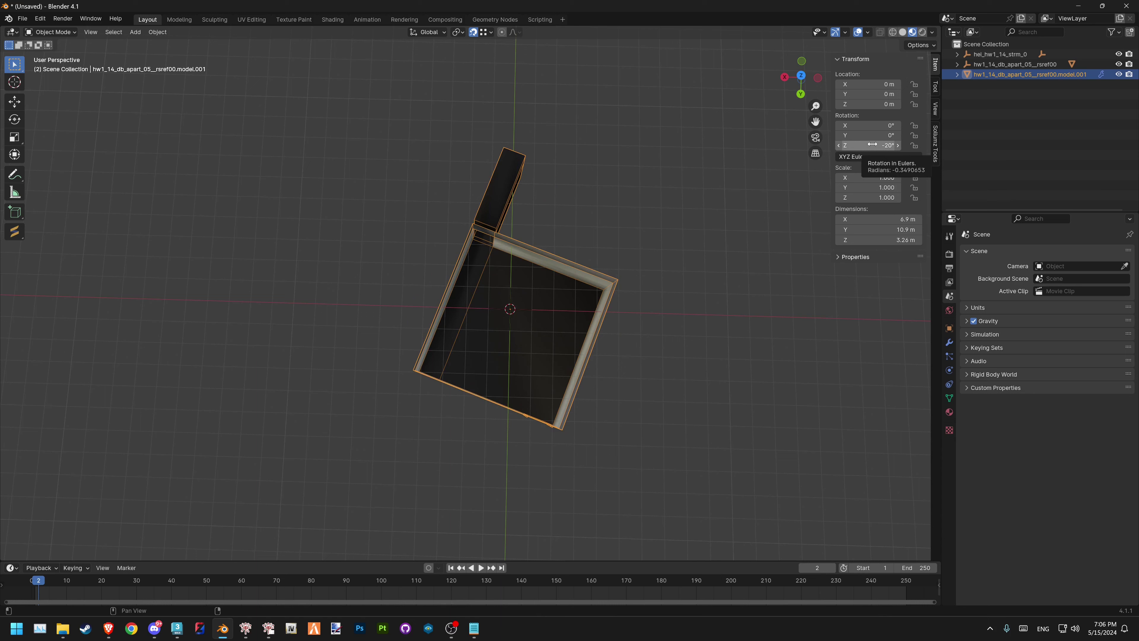
Set the shell's Z rotation to 0°
click(872, 144)
text(0)
key(Return)
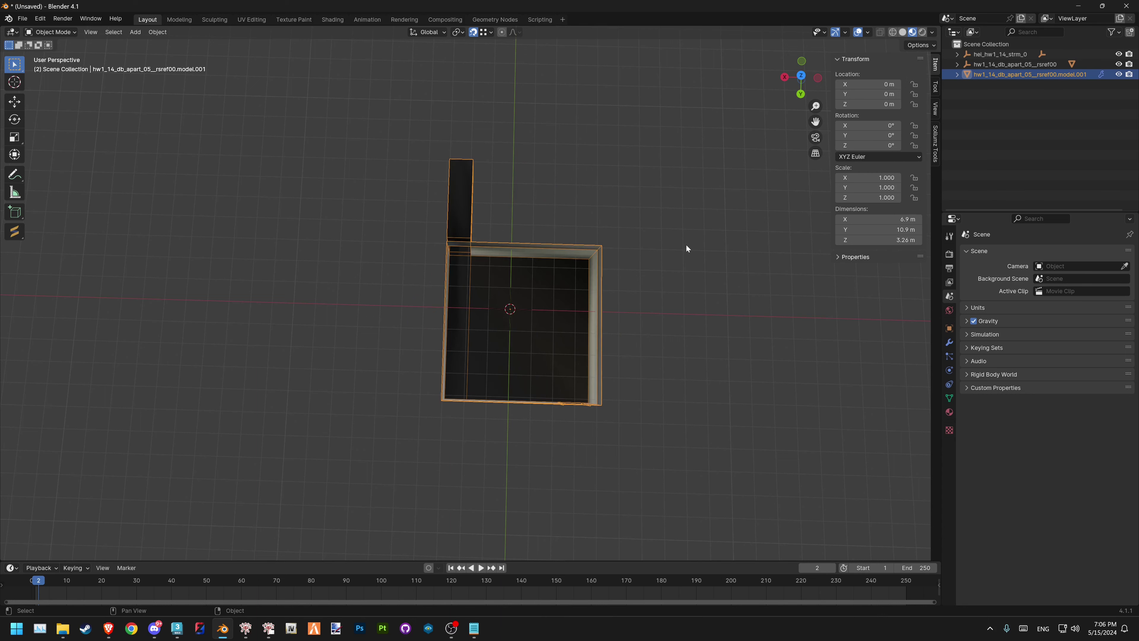
Orbit around the axis-aligned room, deselect everything, and bring the coordinates note forward
mouse_move(510, 312)
middle_down()
mouse_move(494, 250)
mouse_move(544, 405)
mouse_move(545, 364)
middle_up()
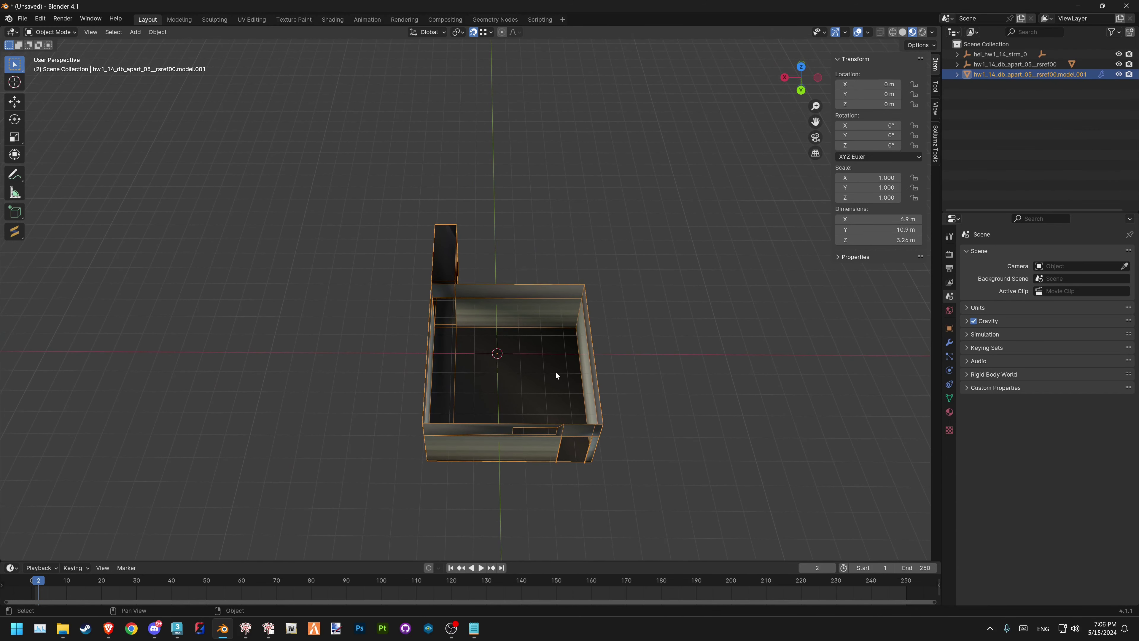
mouse_move(562, 382)
shift+middle_down()
mouse_move(528, 294)
mouse_move(508, 319)
mouse_move(523, 254)
mouse_move(525, 296)
shift+middle_up()
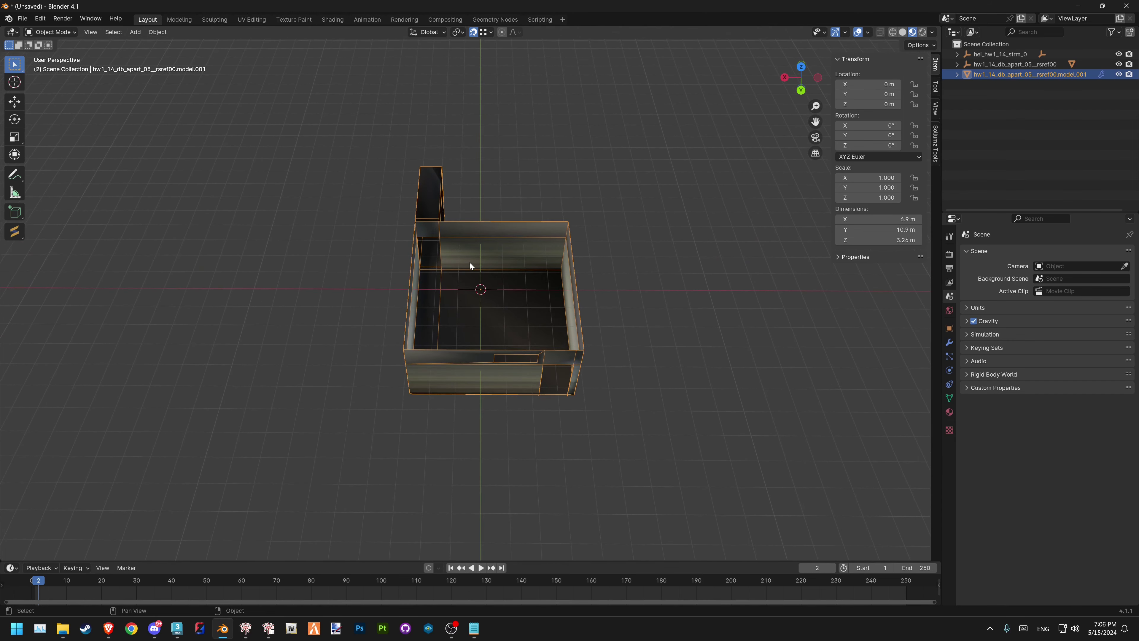
key(alt+a)
mouse_move(470, 265)
shift+middle_down()
mouse_move(552, 309)
mouse_move(554, 354)
shift+middle_up()
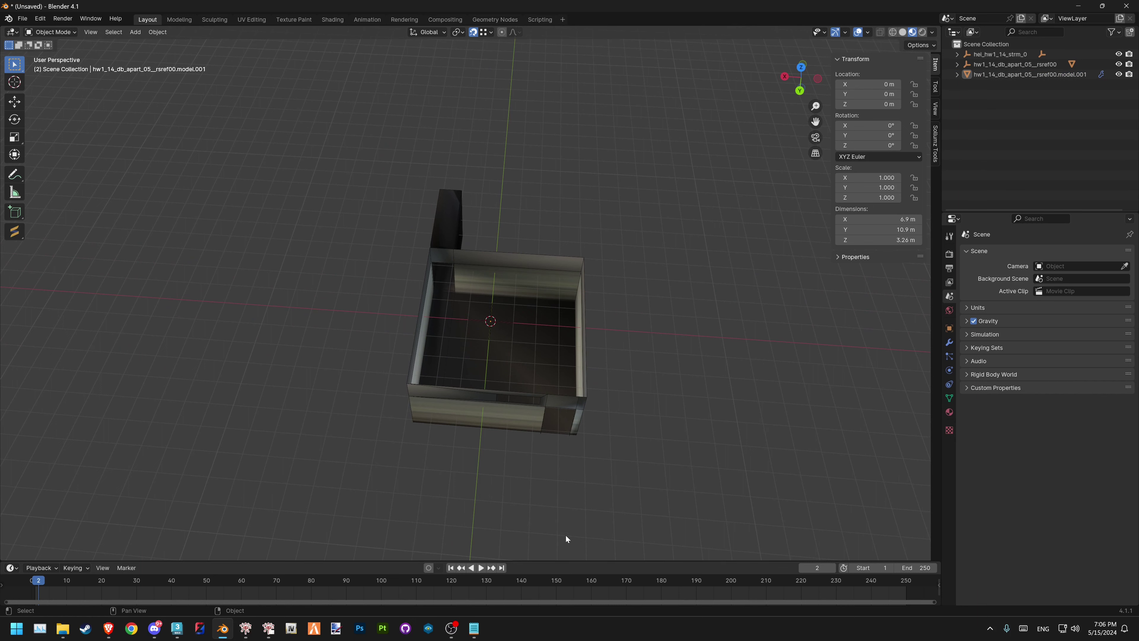
click(474, 628)
Add 'Z: -20' to the coordinates note and minimise Notepad
key(Return)
key(Return)
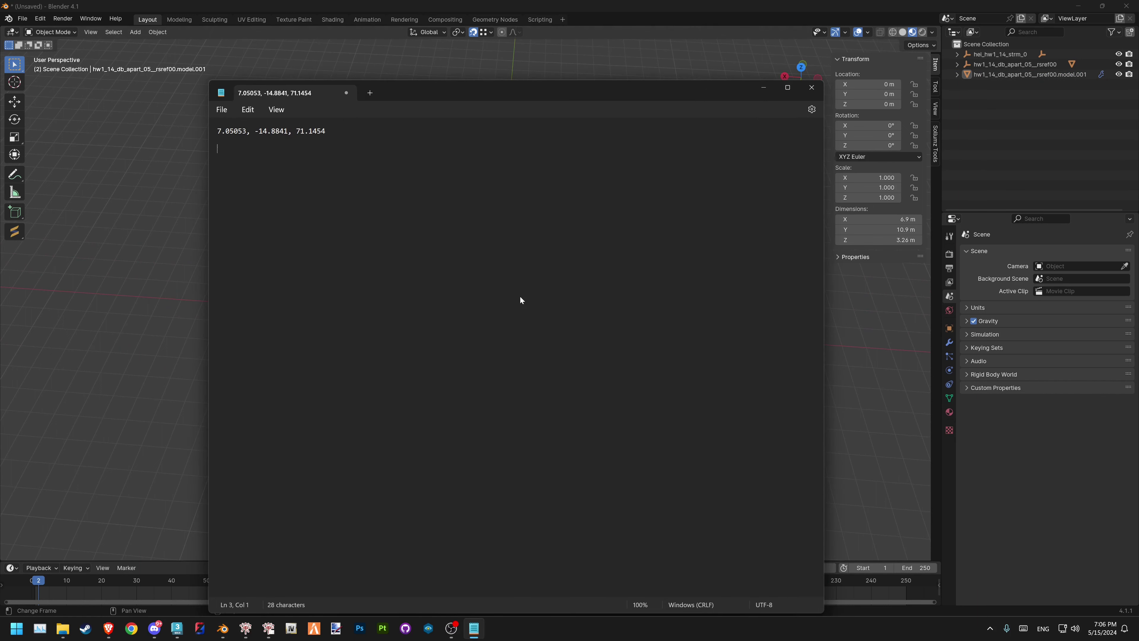
text(Z: -20)
click(764, 87)
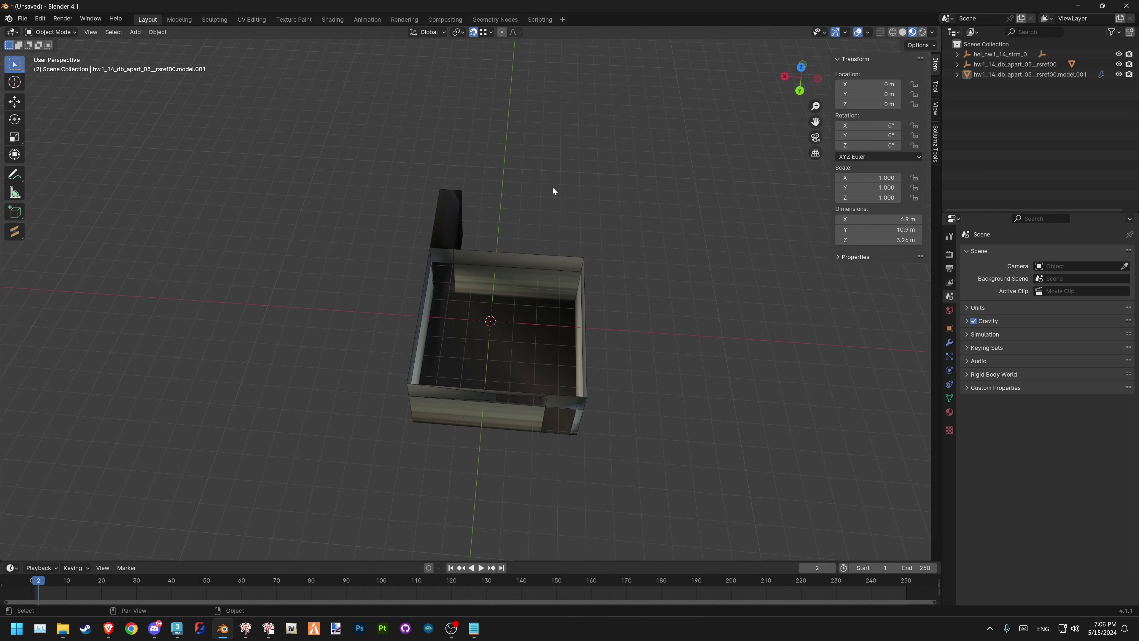
Toggle Edit Mode in and out, reselect the shell mesh, and recentre the view on it
key(Tab)
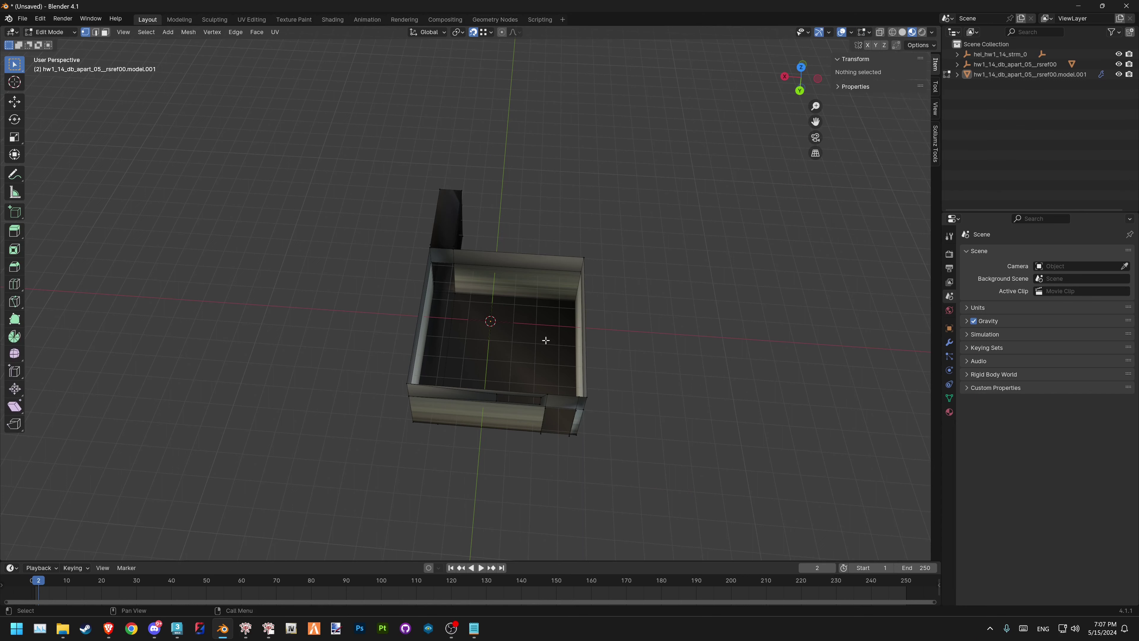
key(Tab)
click(539, 334)
mouse_move(495, 351)
middle_down()
mouse_move(656, 302)
mouse_move(513, 319)
middle_up()
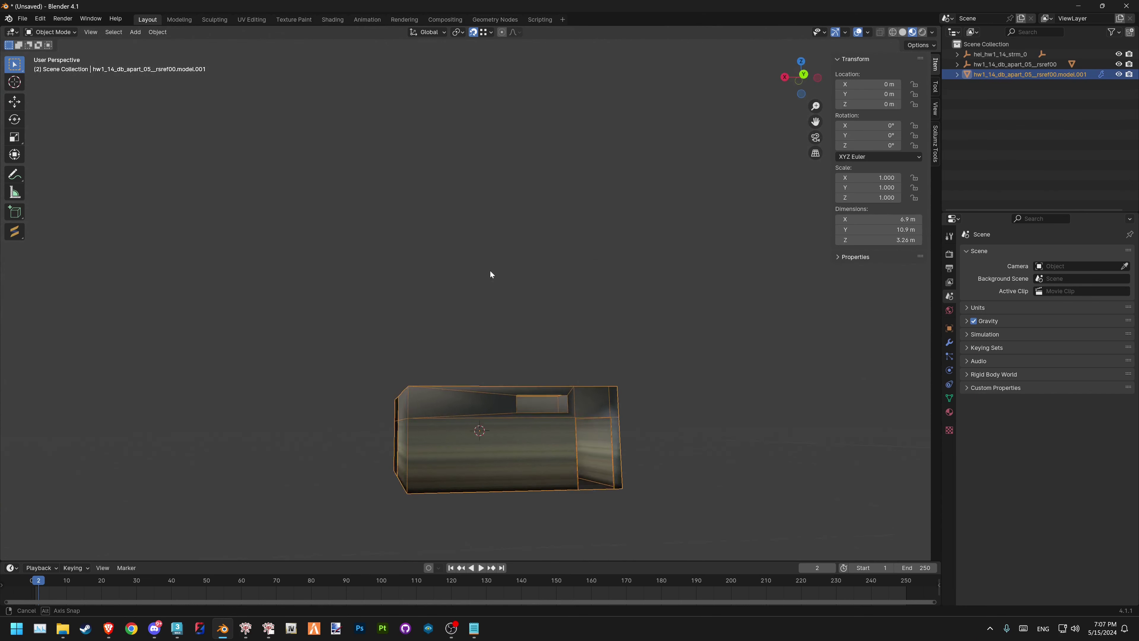
shift+middle_drag(525, 386, 498, 354)
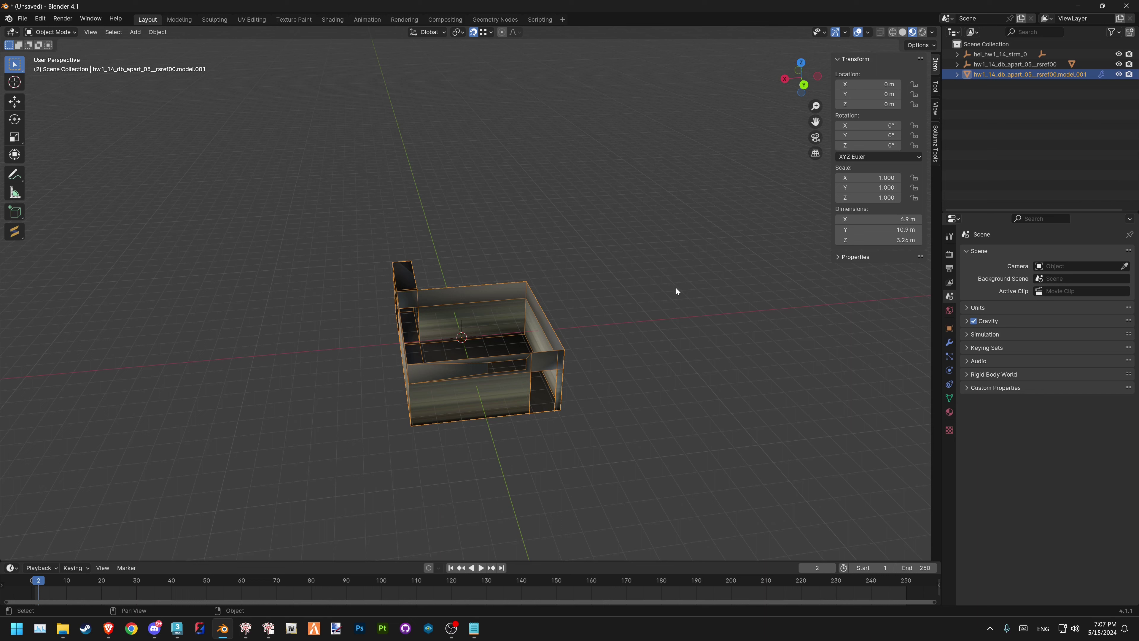
Rename the shell mesh to first_sollumz_shell in the Outliner
double_click(1023, 74)
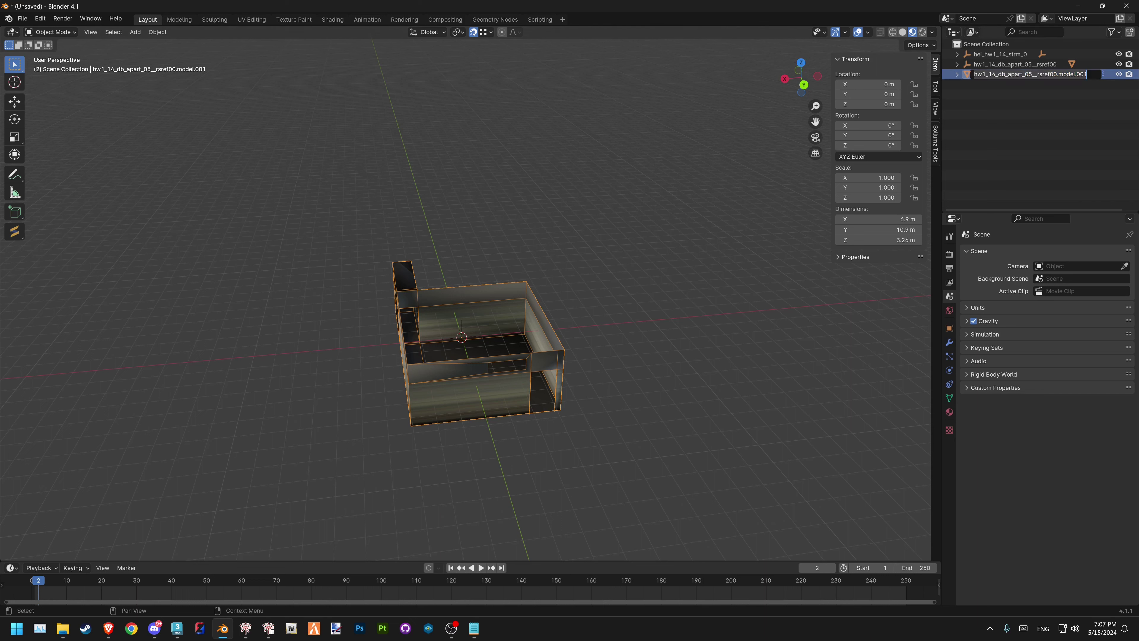
text(first_solluim)
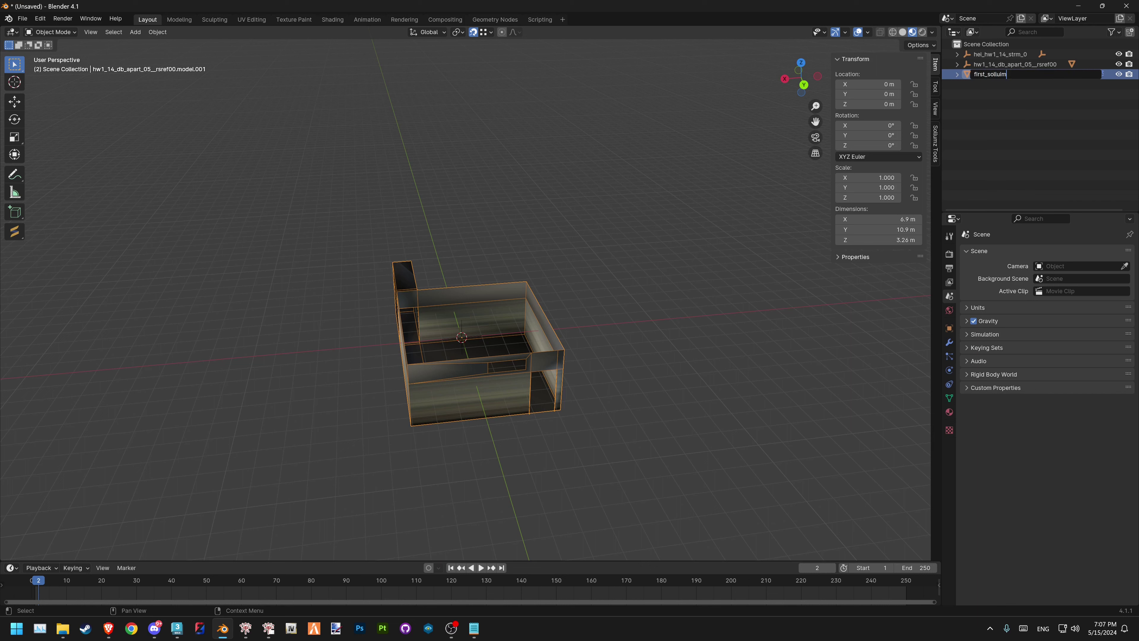
key(BackSpace)
key(BackSpace)
key(BackSpace)
text(umz_shell)
key(Return)
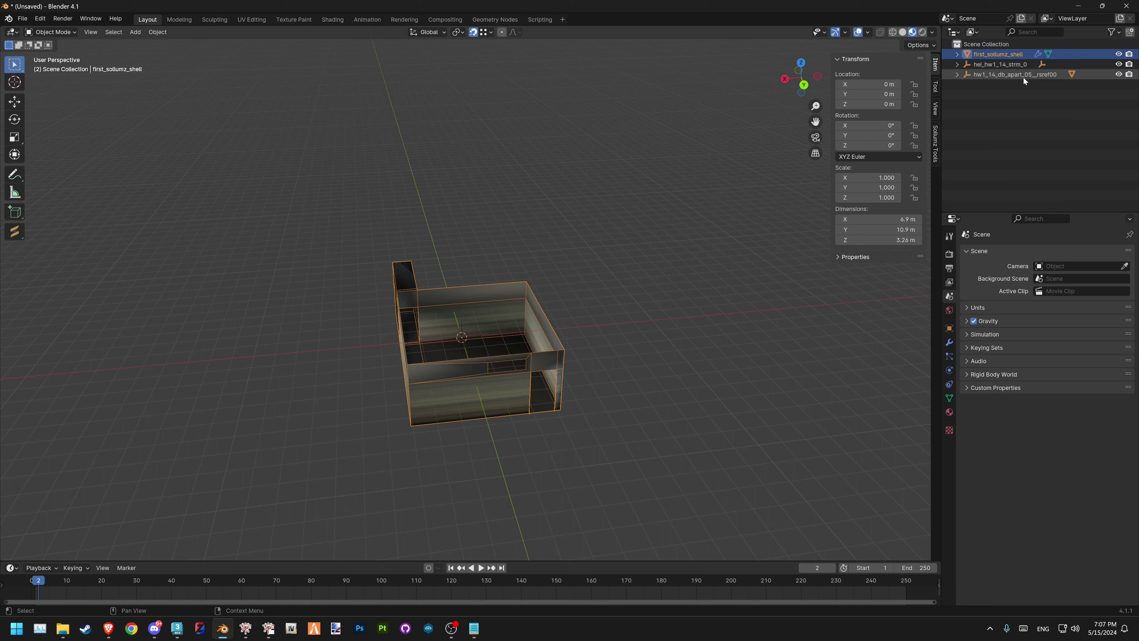
Delete the shell's GeometryNodes modifiers, then check its constraints and child mesh in the outliner
click(949, 342)
click(1114, 269)
click(1114, 269)
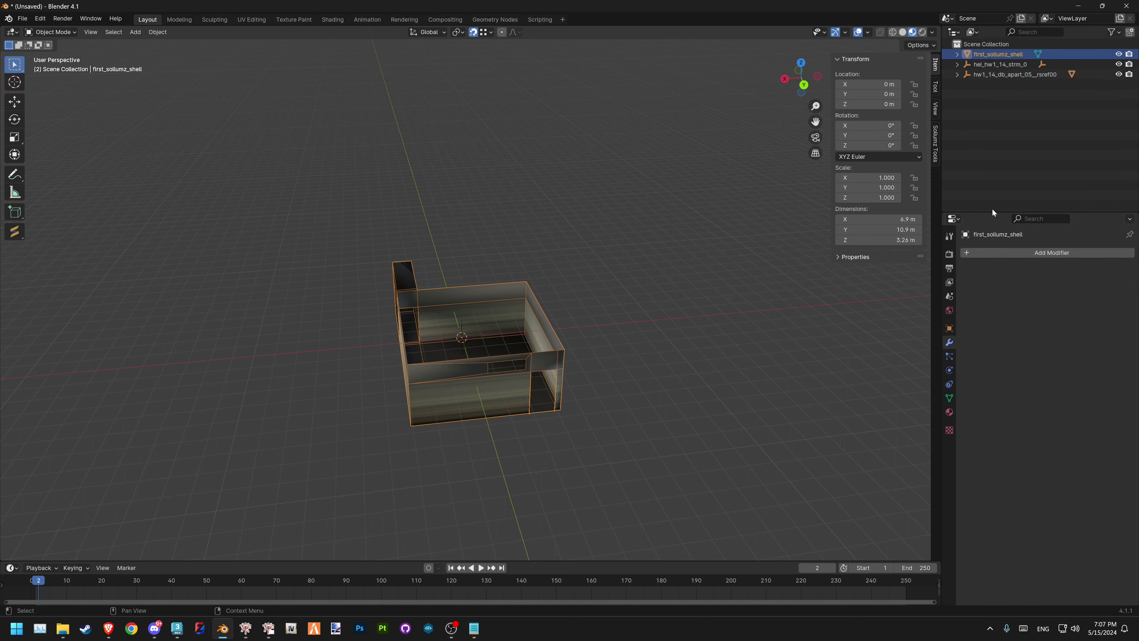
click(950, 385)
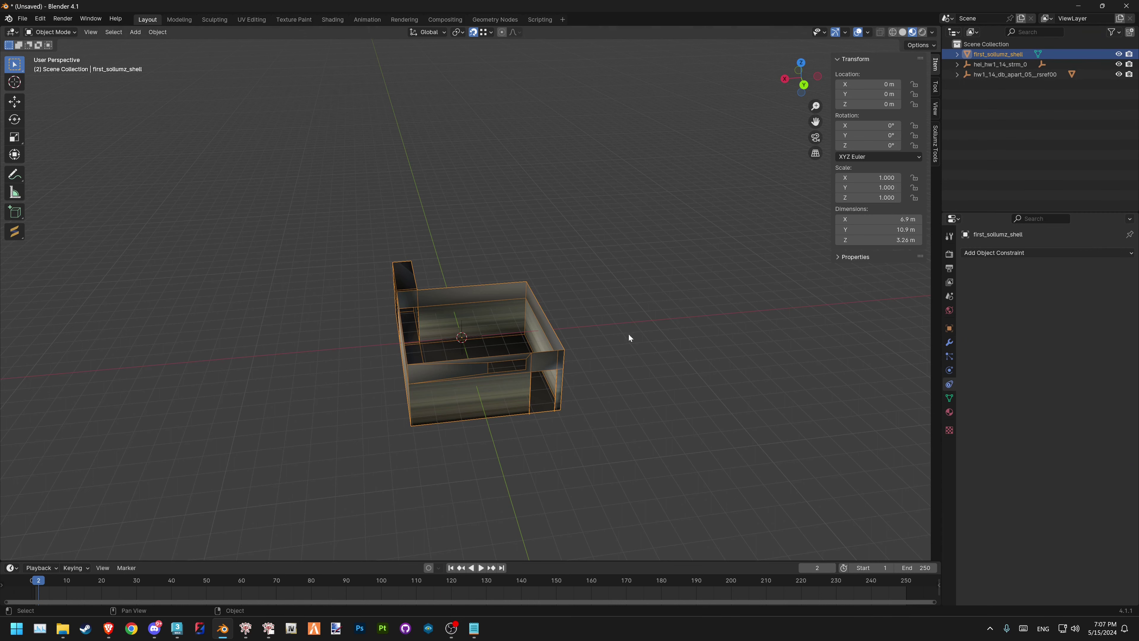
mouse_move(628, 333)
middle_down()
mouse_move(485, 339)
mouse_move(578, 370)
mouse_move(532, 361)
mouse_move(574, 352)
mouse_move(531, 350)
mouse_move(580, 398)
mouse_move(511, 344)
mouse_move(541, 350)
mouse_move(513, 334)
mouse_move(579, 344)
middle_up()
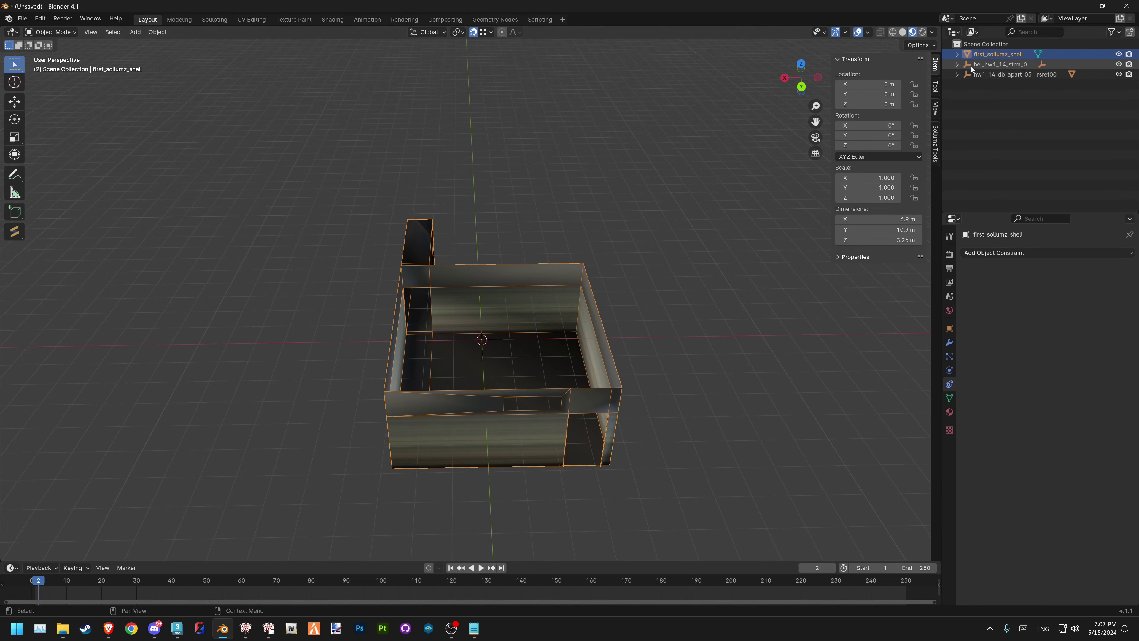
click(958, 54)
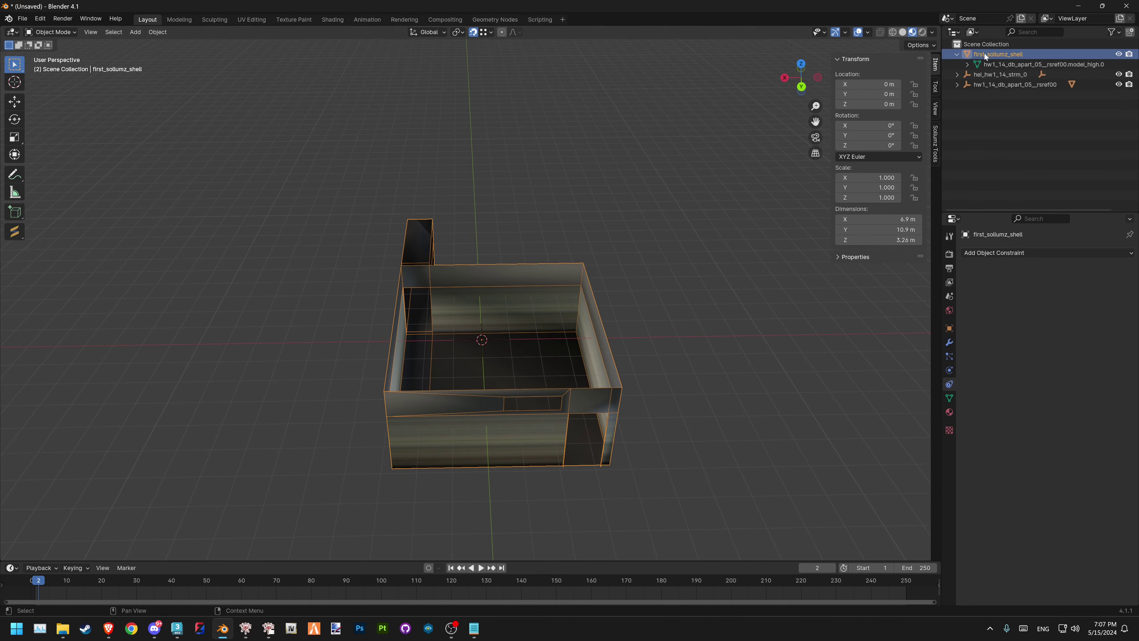
click(967, 63)
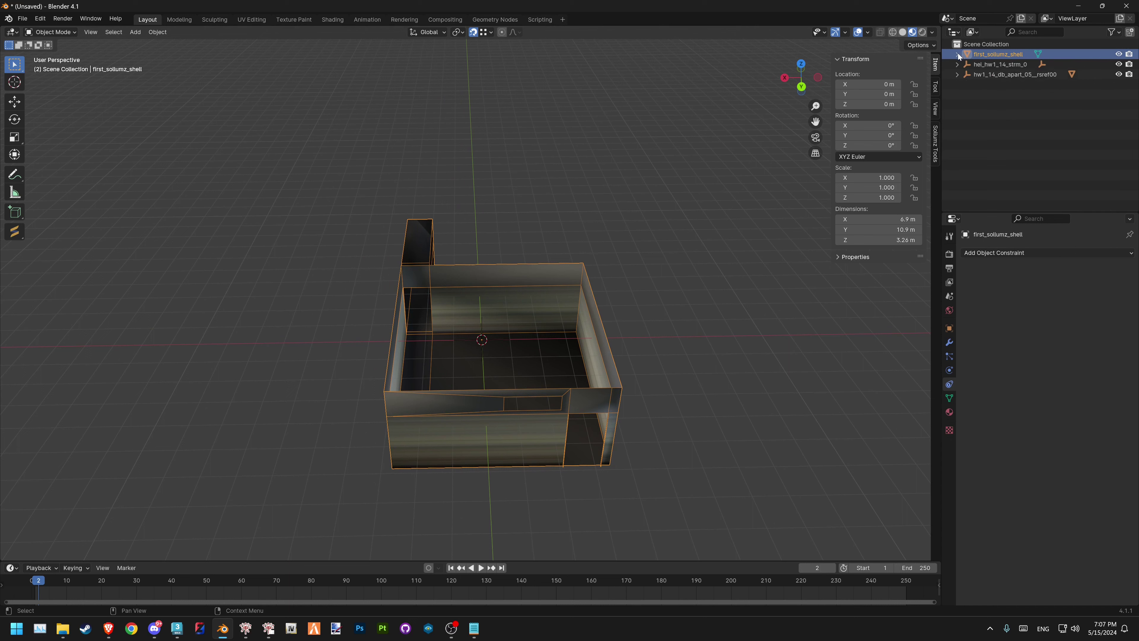
click(958, 53)
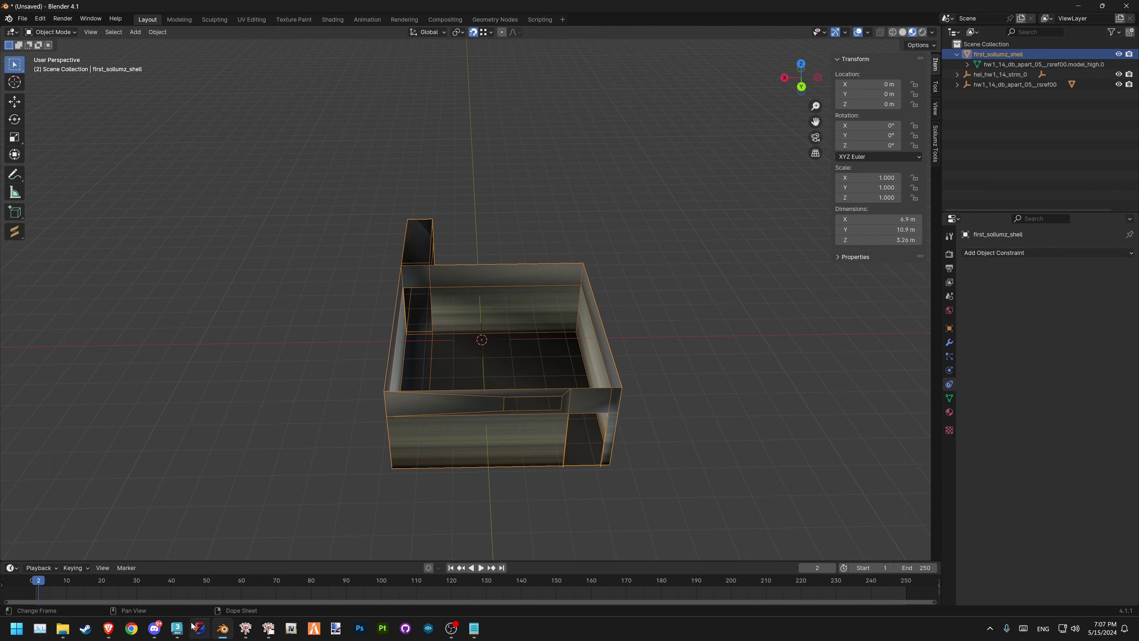
Hide the GIMS Evo window, drag Box001 onto Model001 in the Scene Explorer, and return to Blender
mouse_move(198, 628)
click(175, 574)
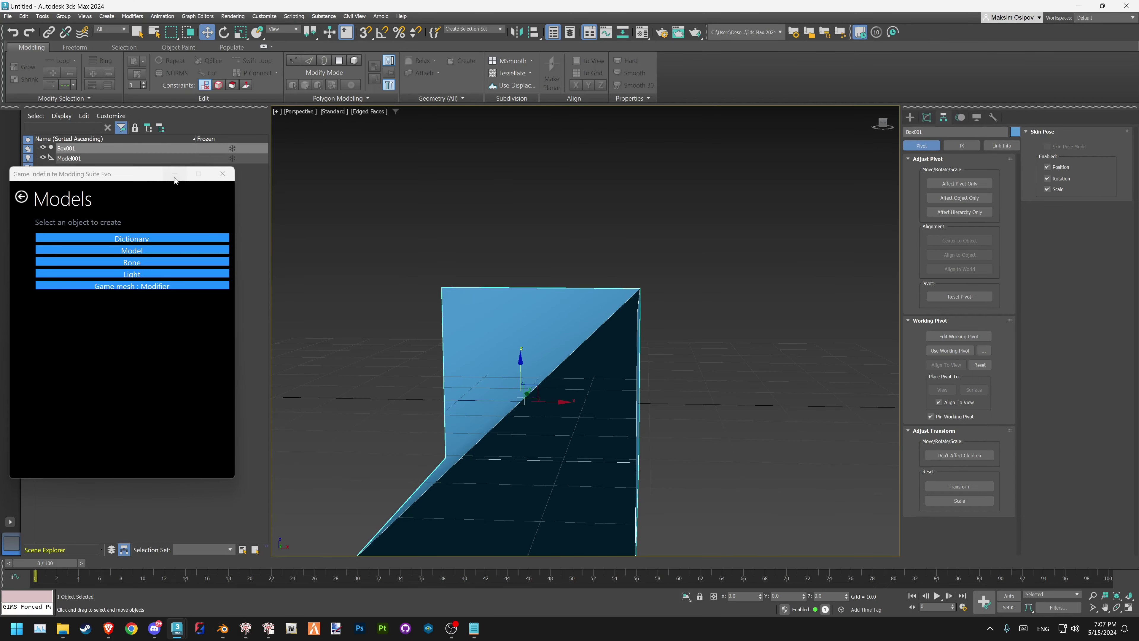
click(175, 177)
drag(97, 148, 97, 158)
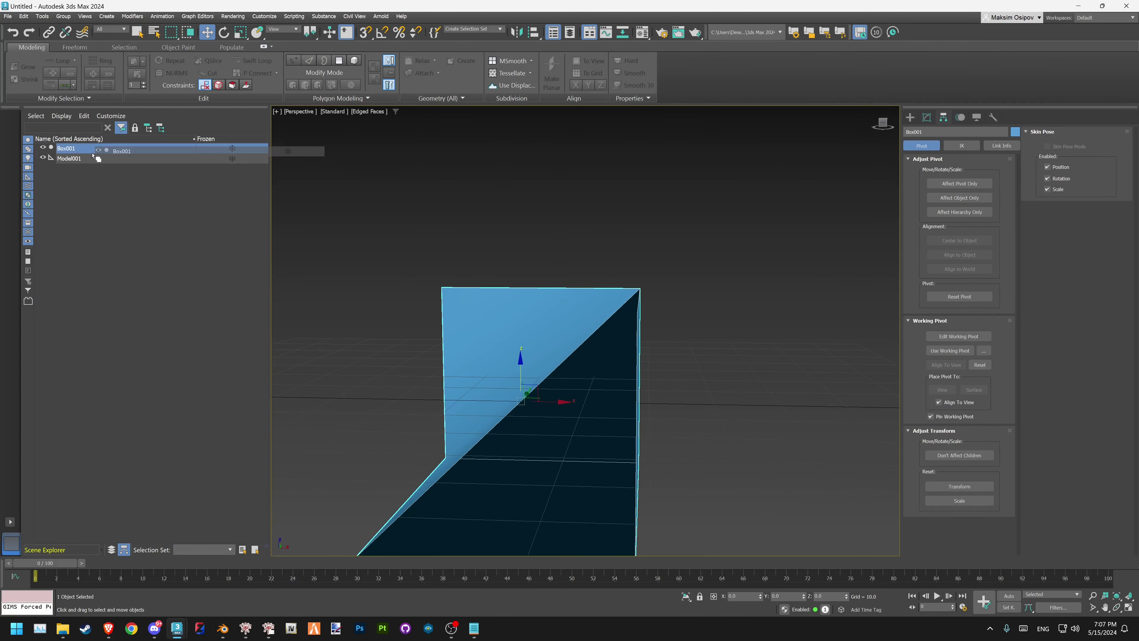
click(1079, 5)
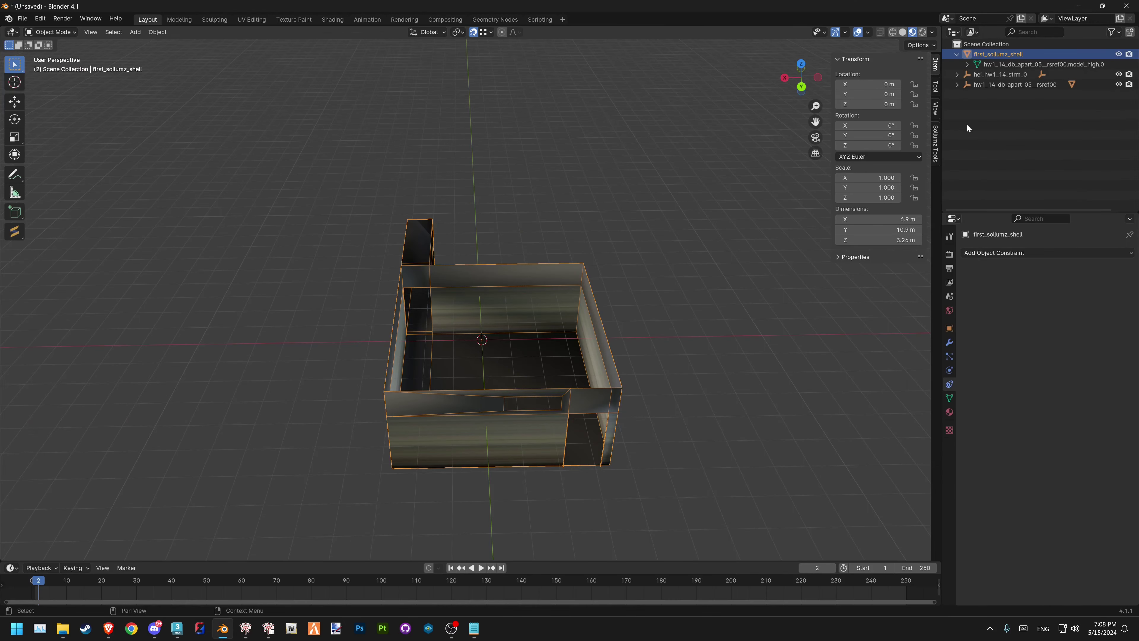
Convert first_sollumz_shell into a Sollumz Drawable and expand its new model hierarchy in the Outliner
click(957, 54)
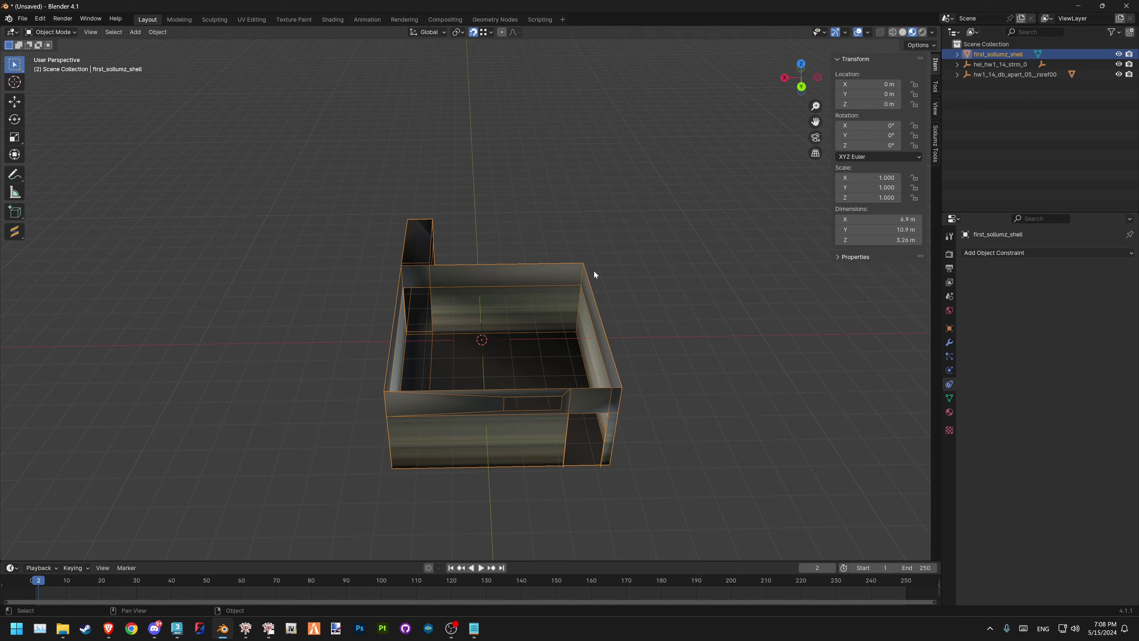
key(shift+v)
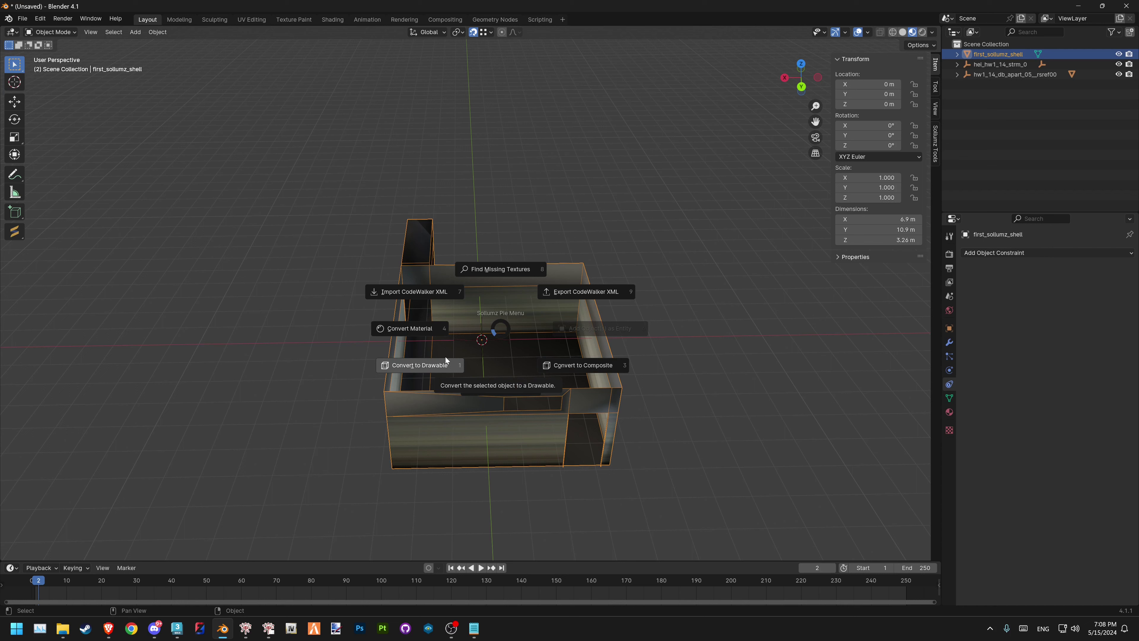
click(446, 357)
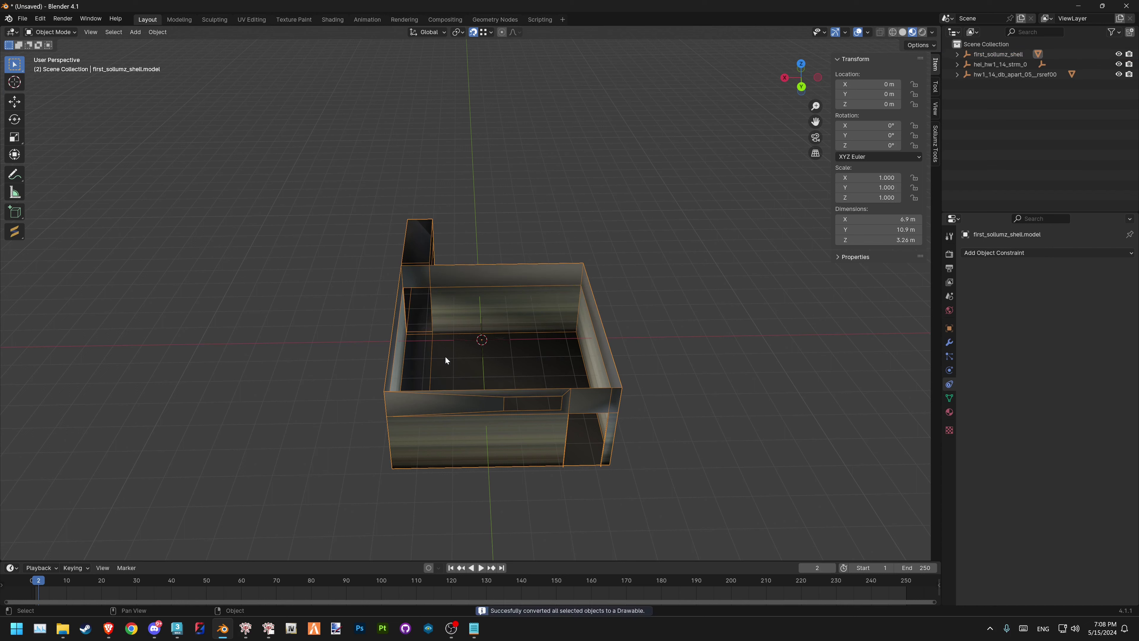
click(957, 54)
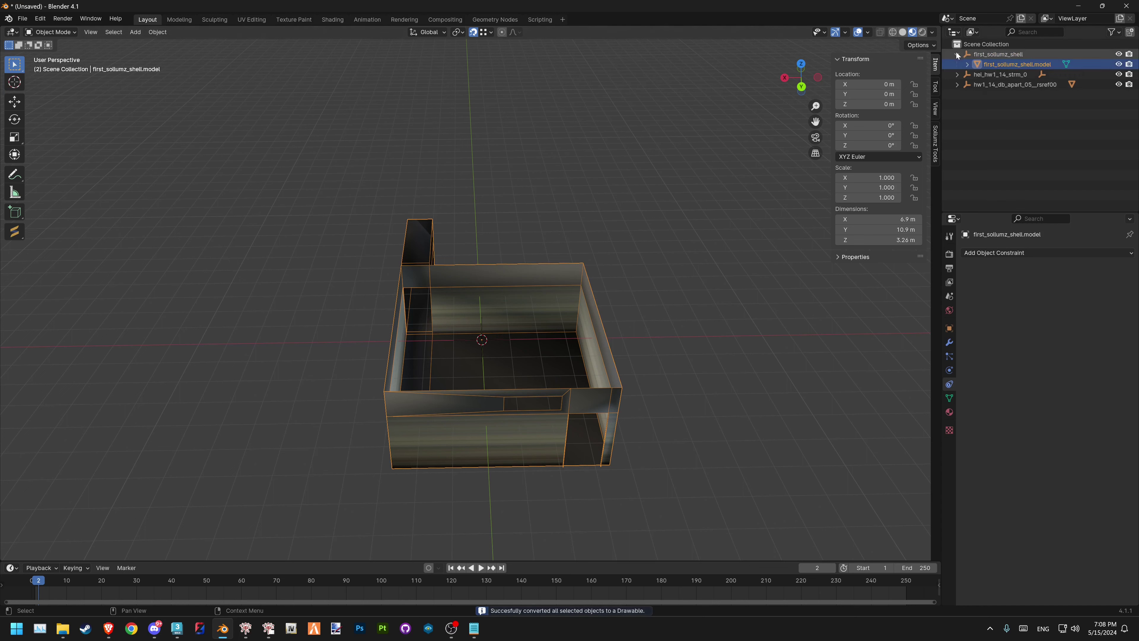
click(968, 64)
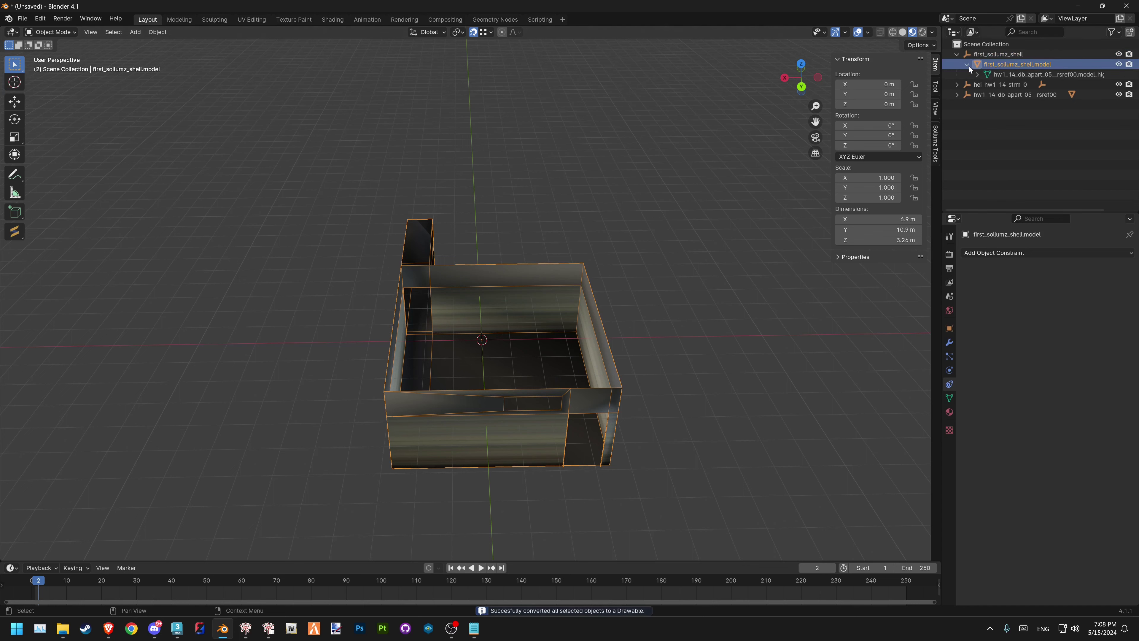
click(969, 64)
click(985, 55)
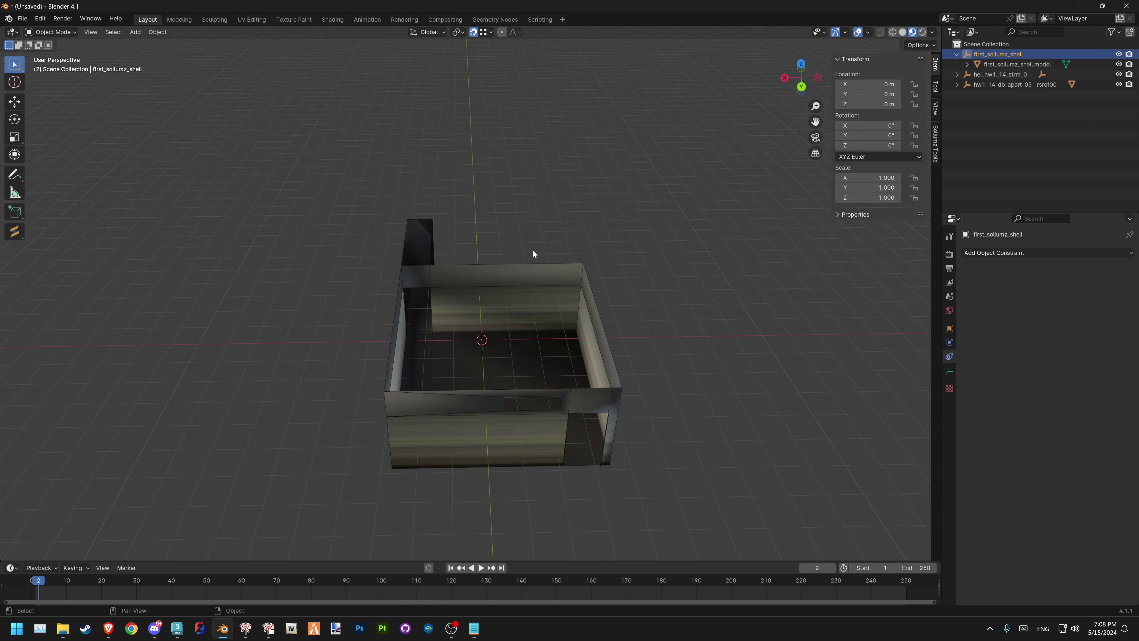
Select first_sollumz_shell.model and reframe the view to see the shell from above
key(shift+q)
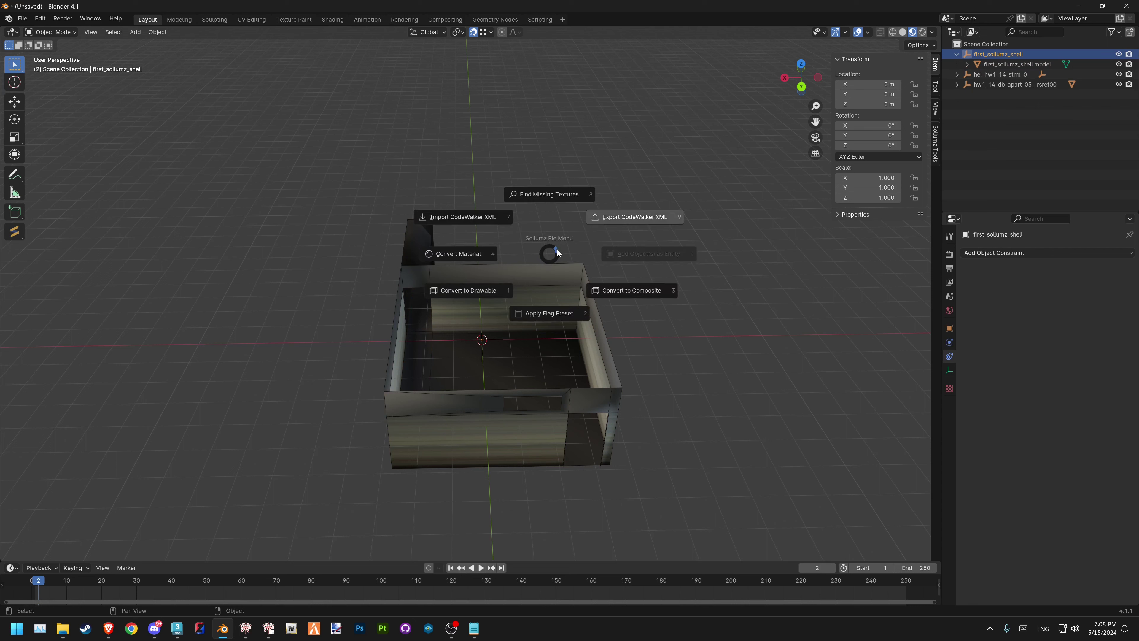
click(551, 252)
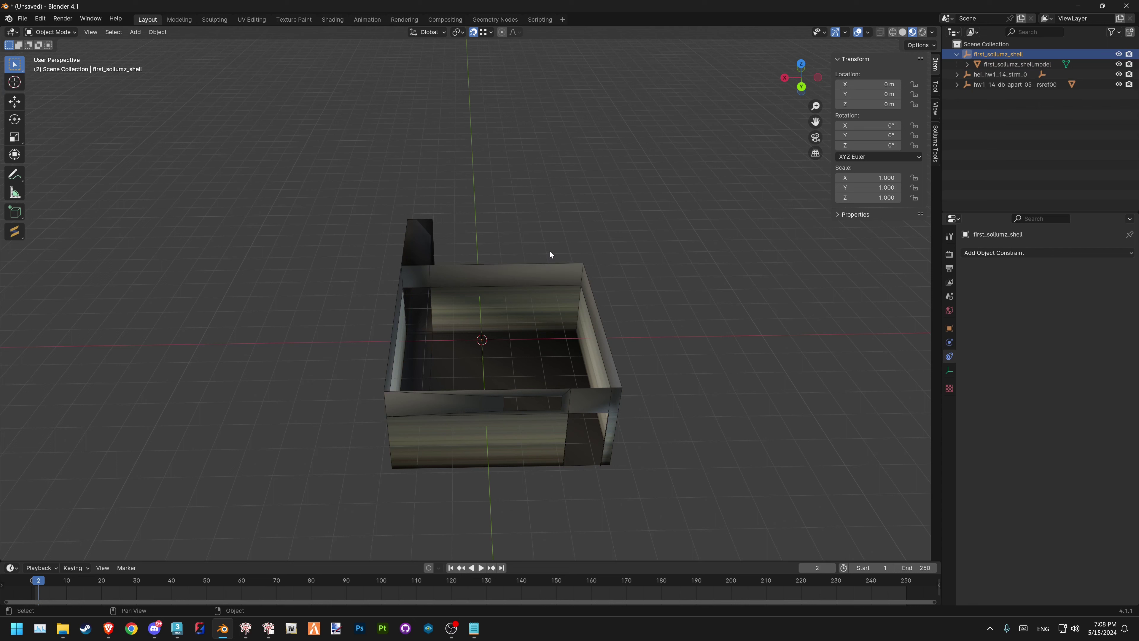
shift+middle_drag(552, 373, 525, 355)
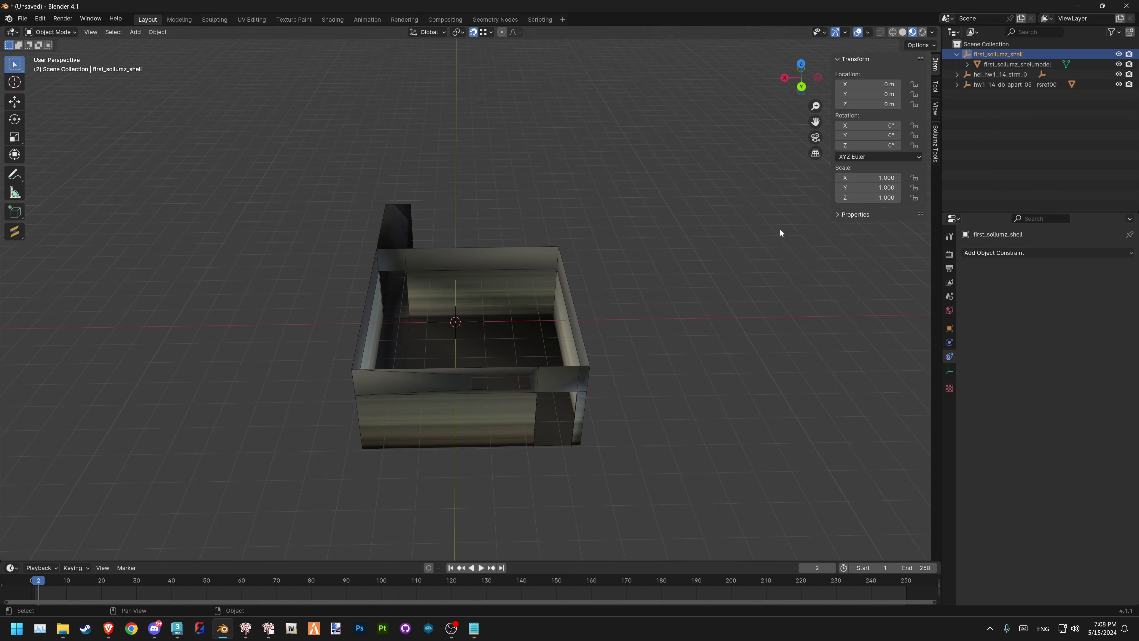
click(1012, 63)
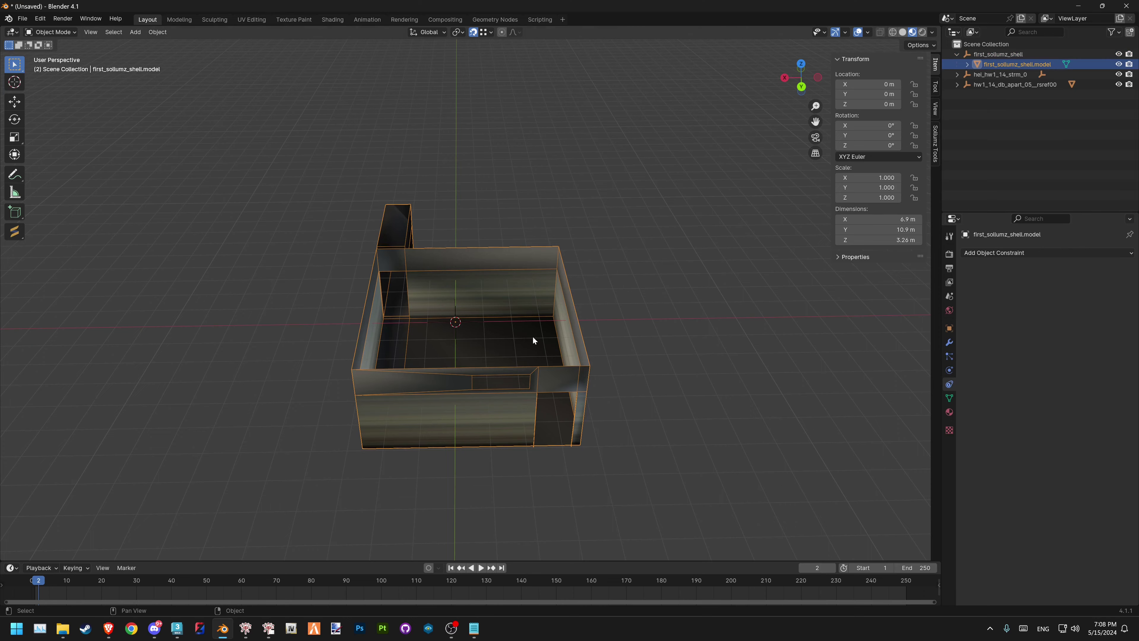
middle_drag(533, 336, 614, 374)
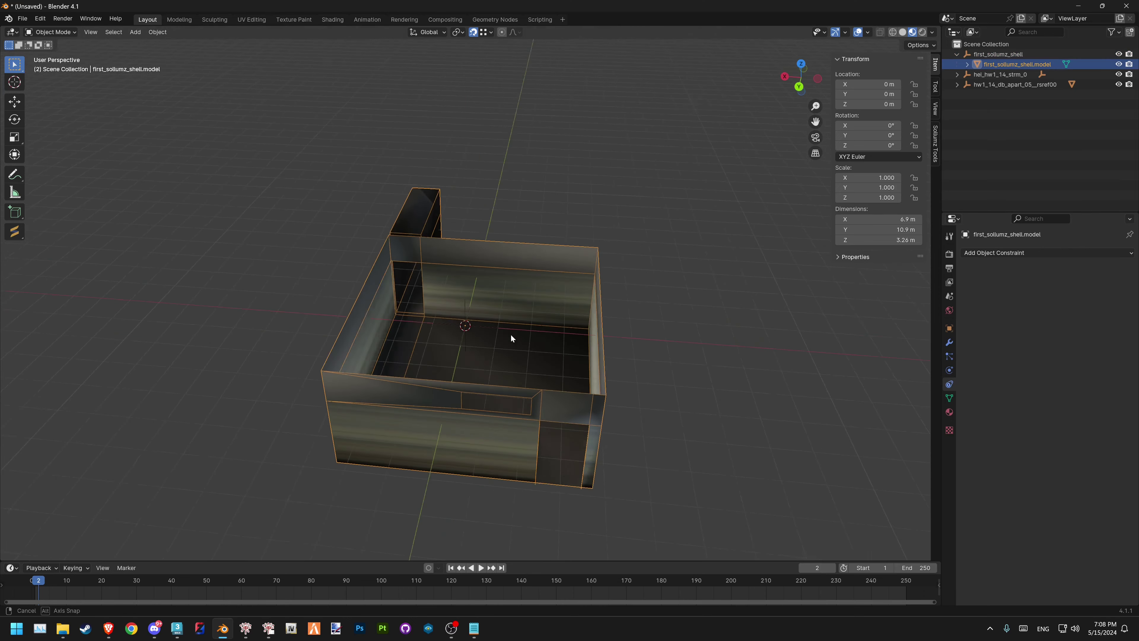
Show the shell's material list, expand Sollumz Drawables > Shader Tools, and enlarge the shader Create list
click(950, 412)
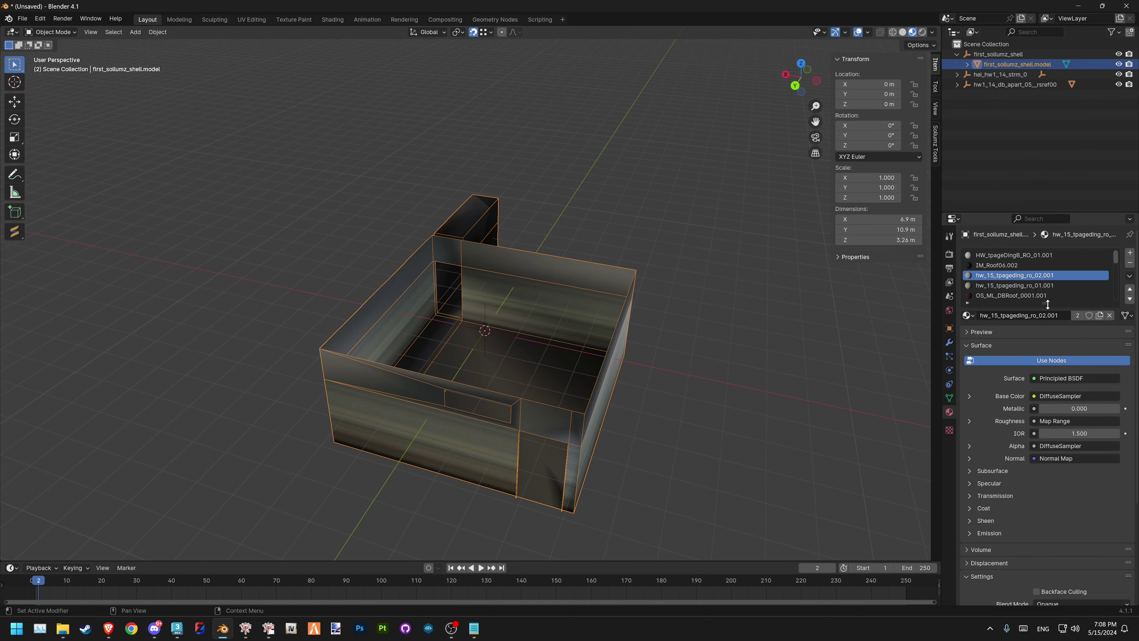
drag(1045, 306, 1045, 474)
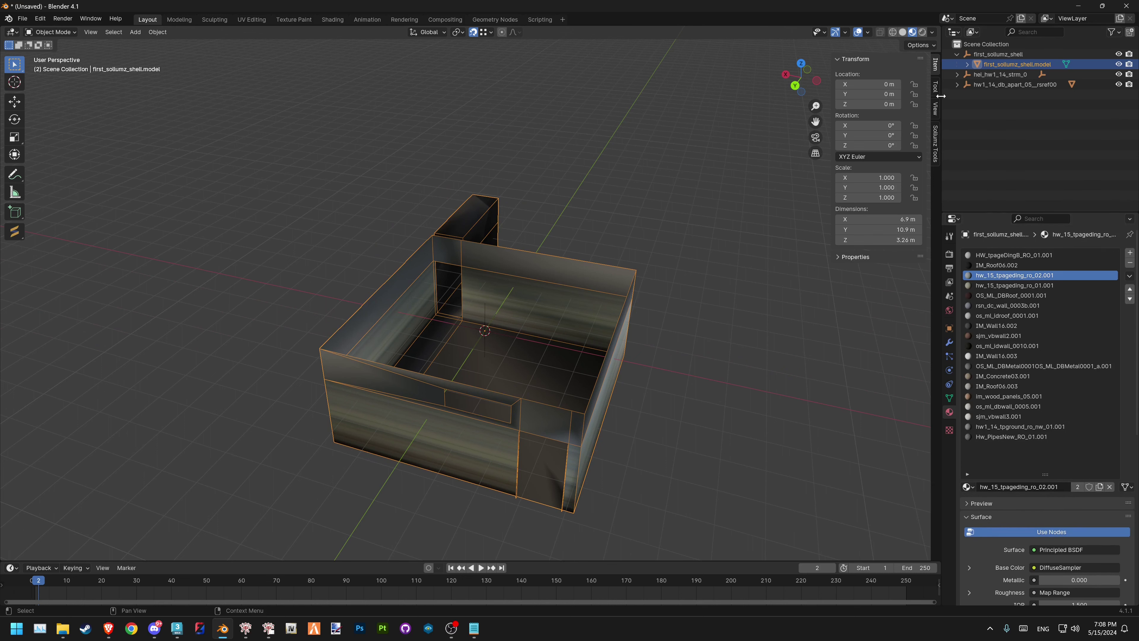
click(936, 145)
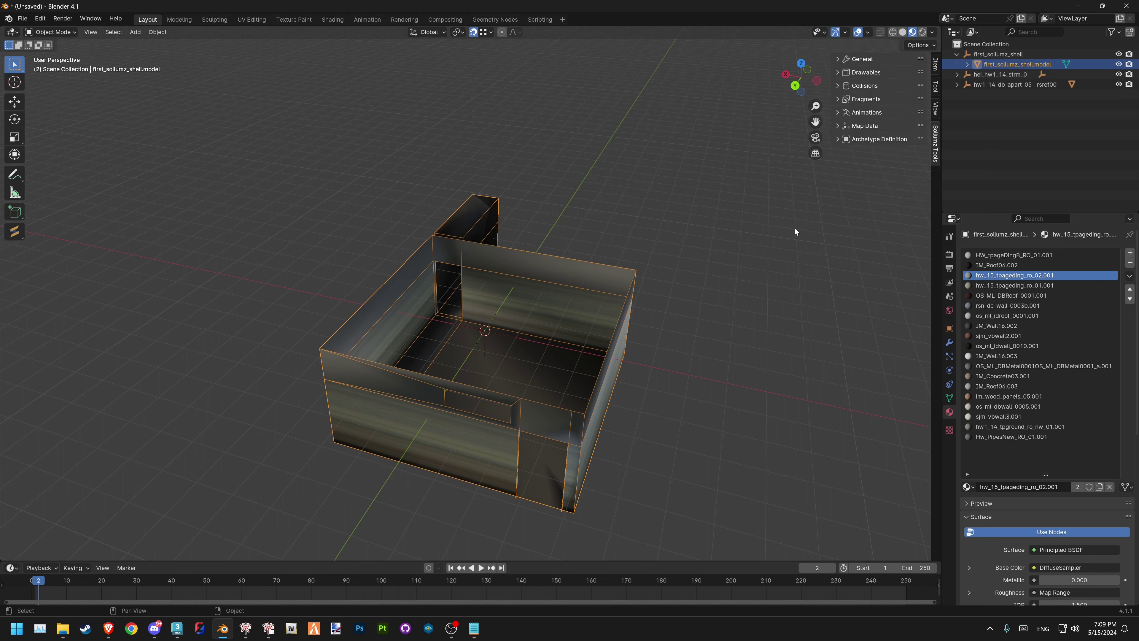
click(839, 74)
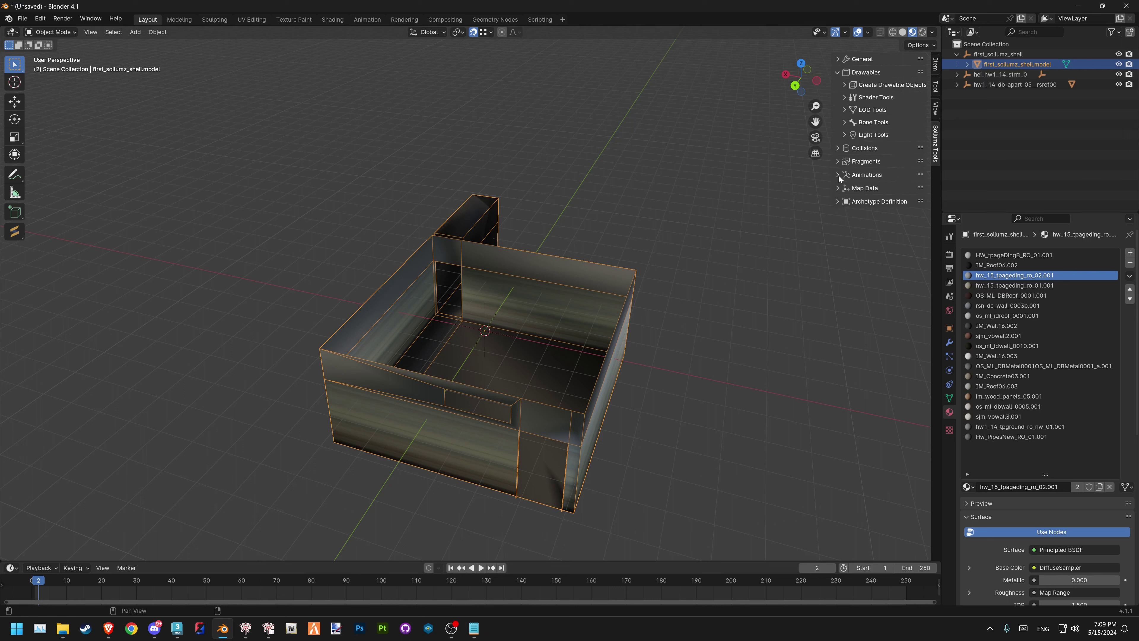
click(846, 99)
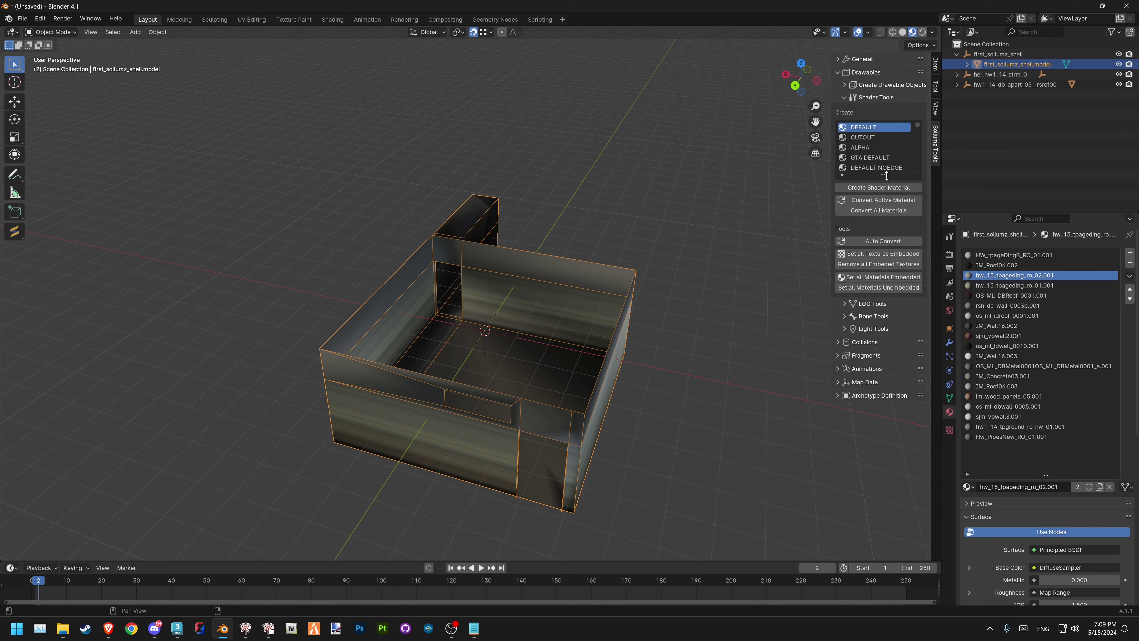
drag(887, 176, 865, 274)
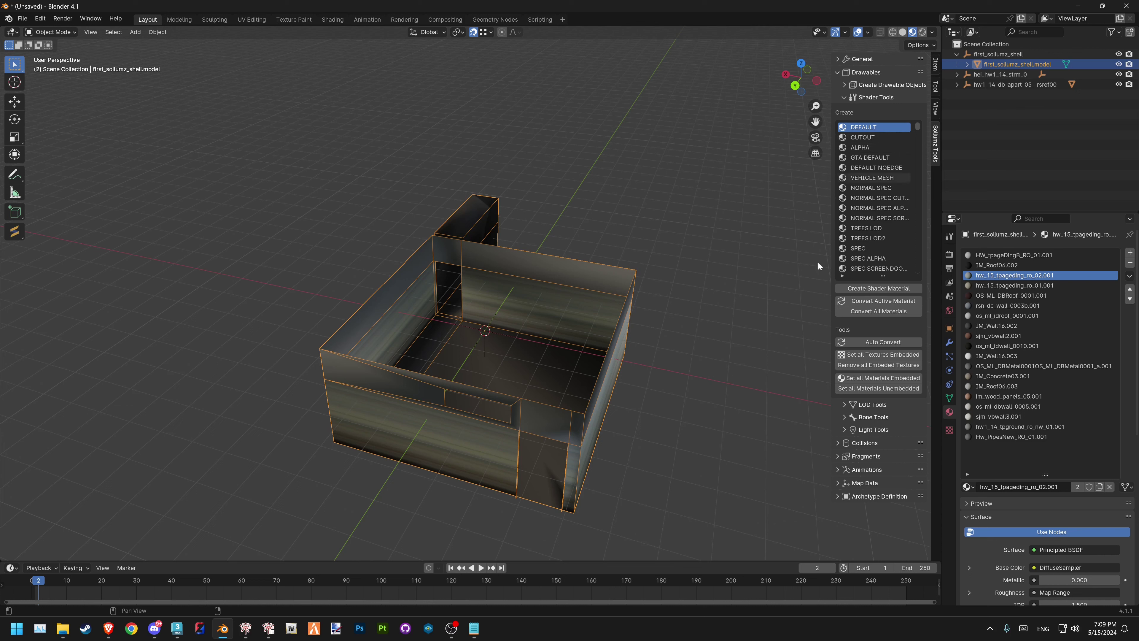
Create a DEFAULT Sollumz shader material on the shell
click(886, 289)
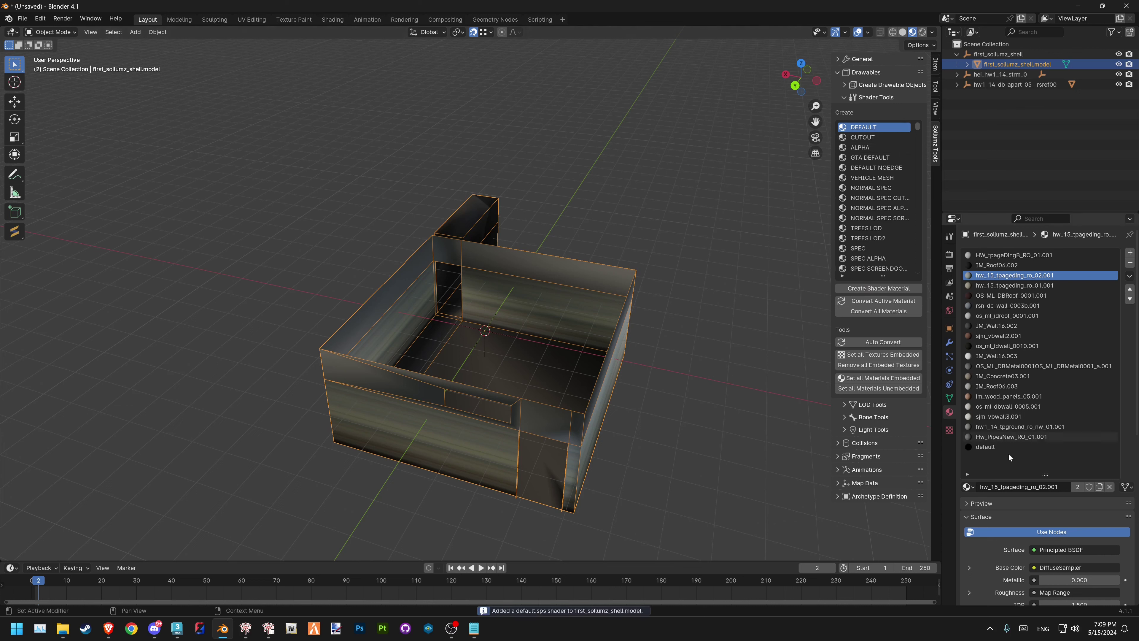
click(843, 276)
text(v)
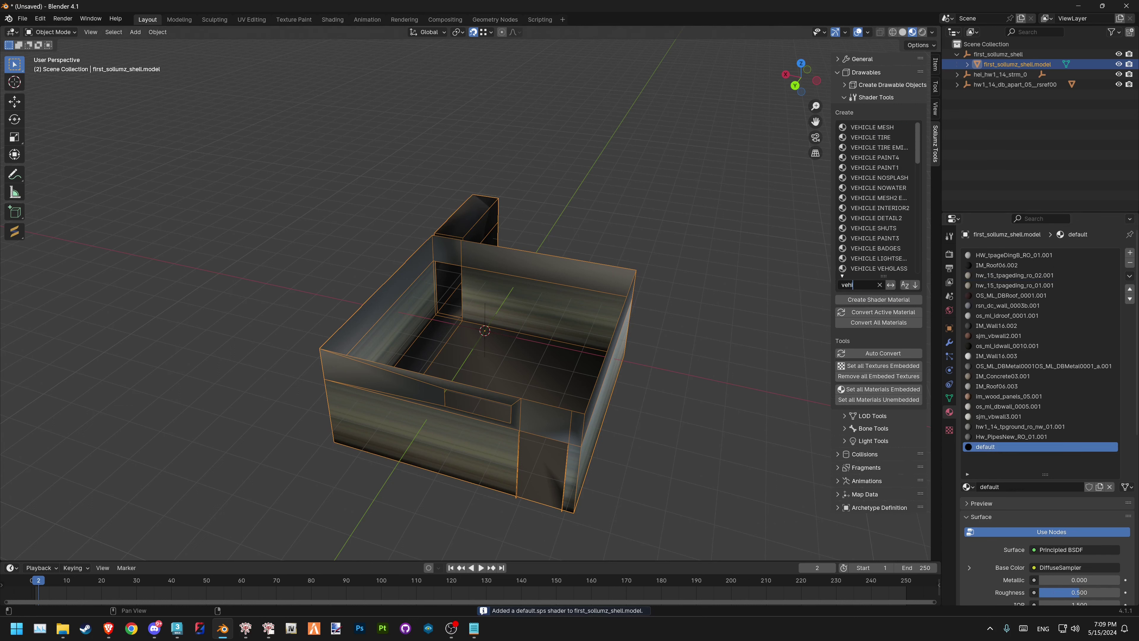
key(BackSpace)
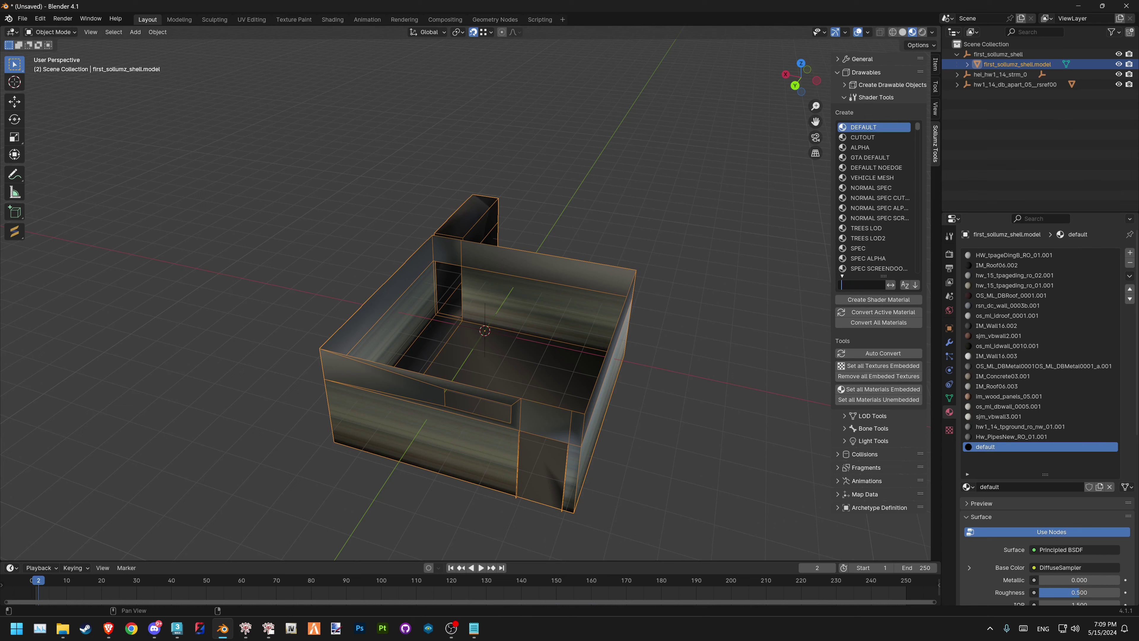
key(Return)
scroll(1036, 481, down, 5)
scroll(974, 479, down, 5)
Expand the material's Sollumz Texture Parameters section to reach the DiffuseSampler
click(985, 557)
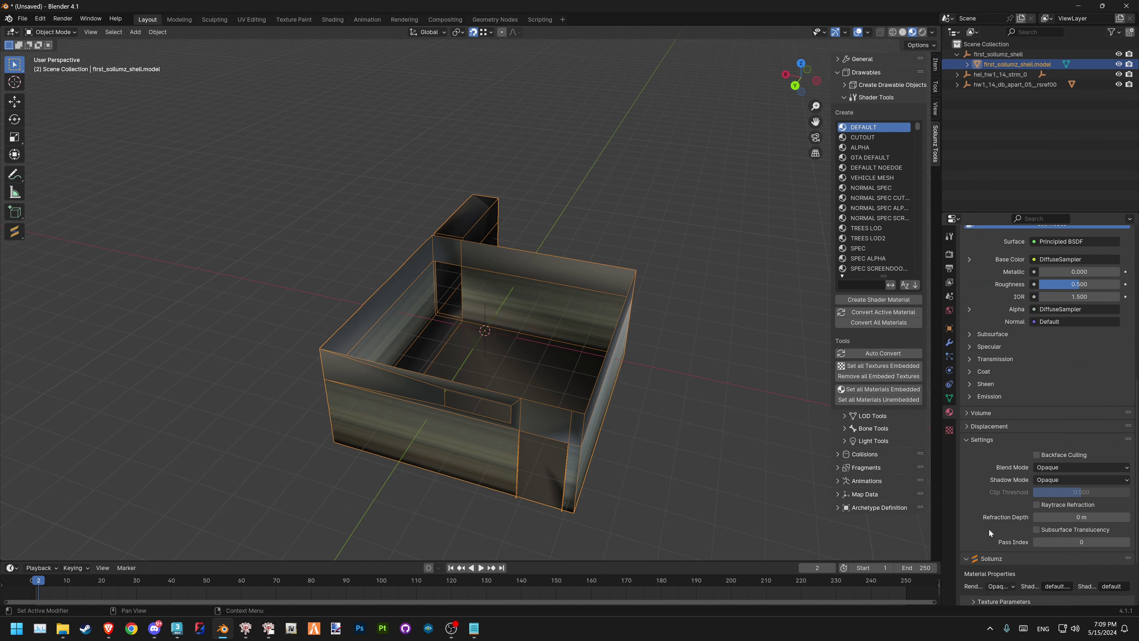
scroll(989, 521, down, 5)
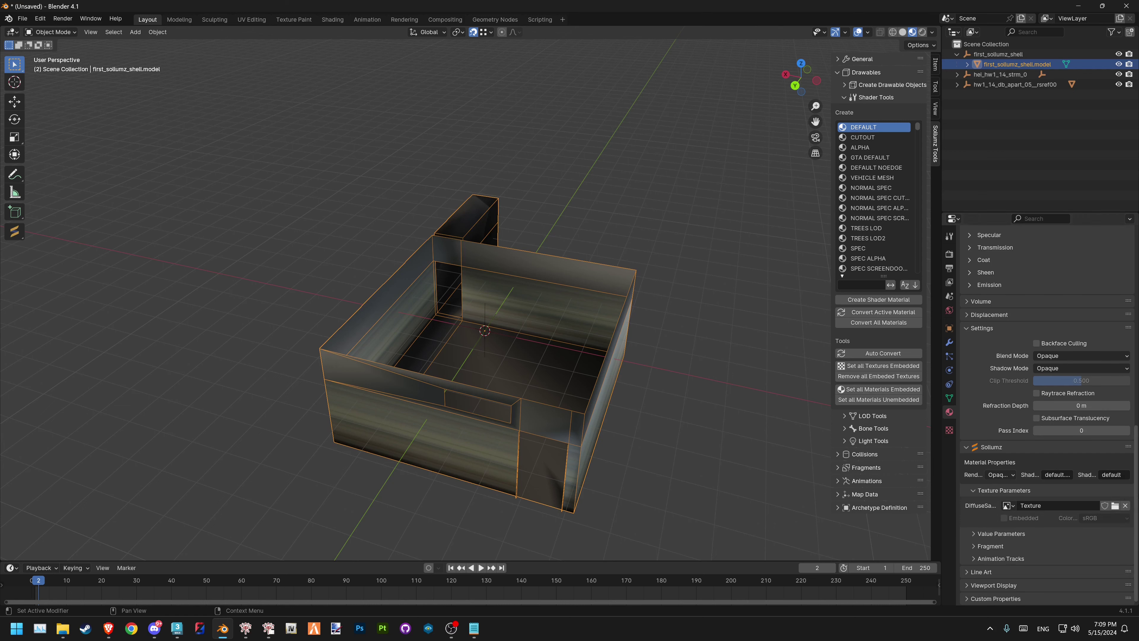
click(1115, 506)
click(820, 459)
click(977, 490)
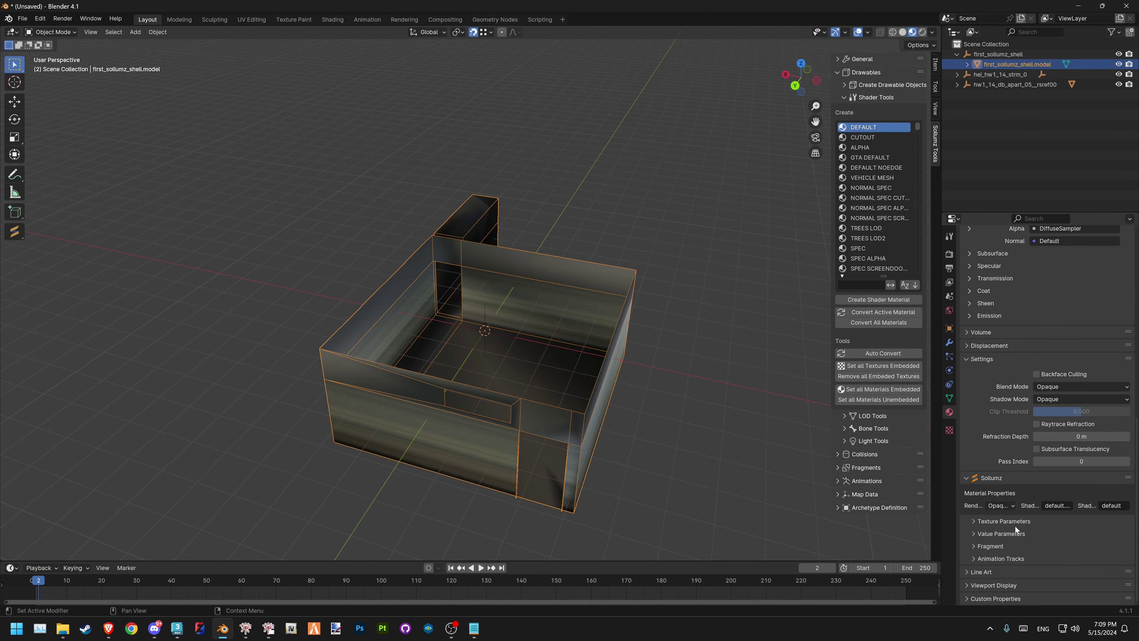
click(992, 521)
Load hw1_14_tpground_ro_01_s.dds from the Initial folder as the DiffuseSampler texture
click(1116, 537)
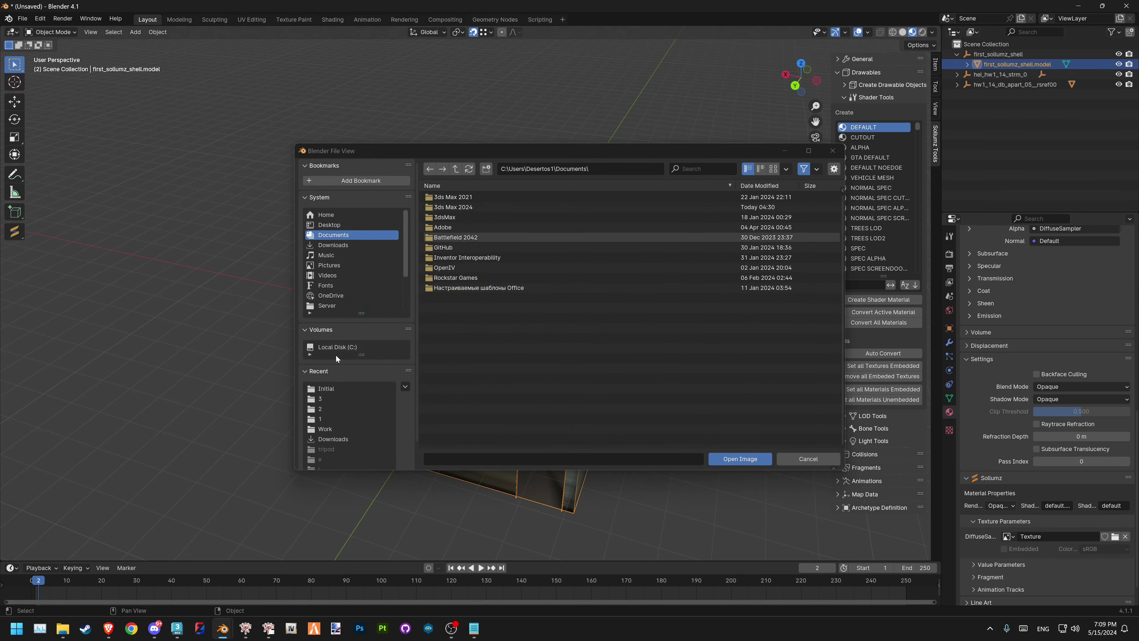
click(215, 587)
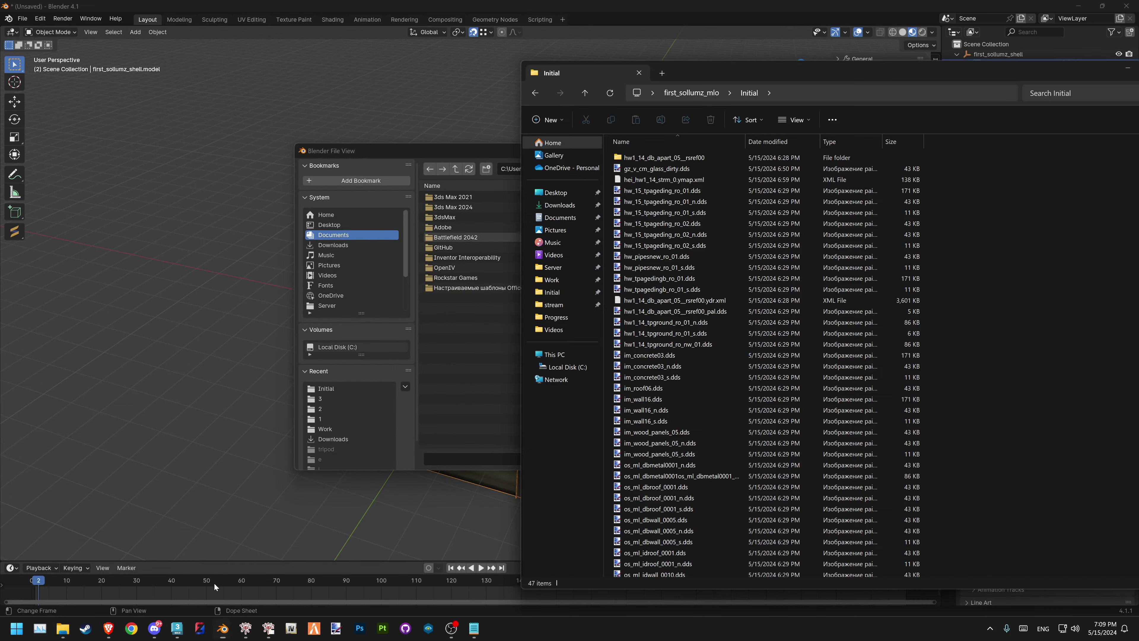
click(859, 92)
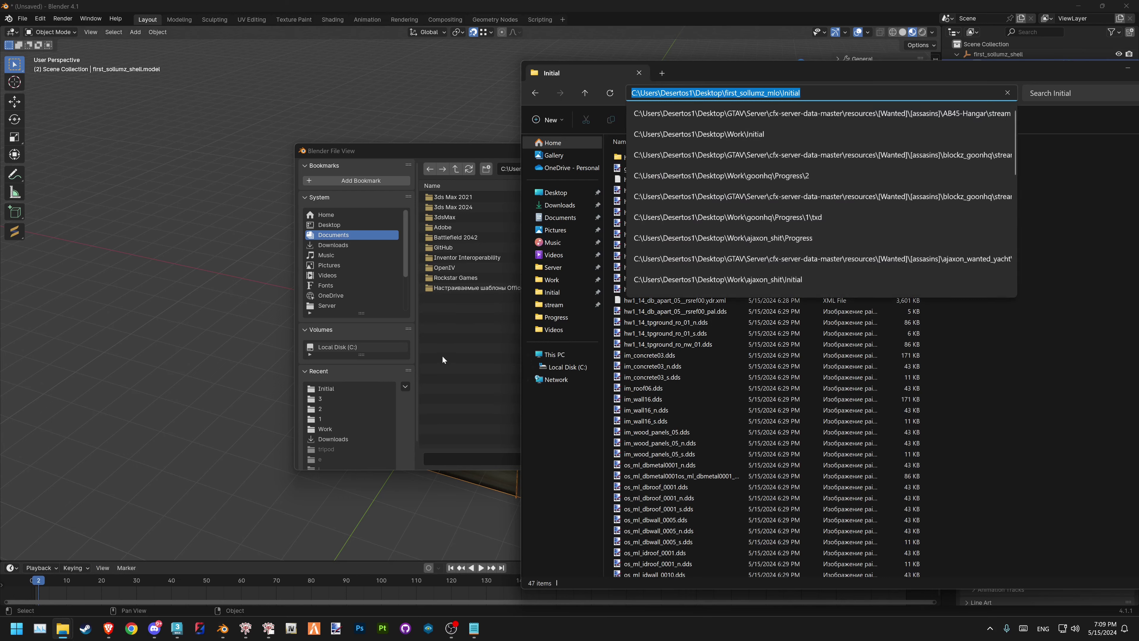
key(ctrl+c)
click(443, 355)
click(613, 169)
key(ctrl+v)
key(Return)
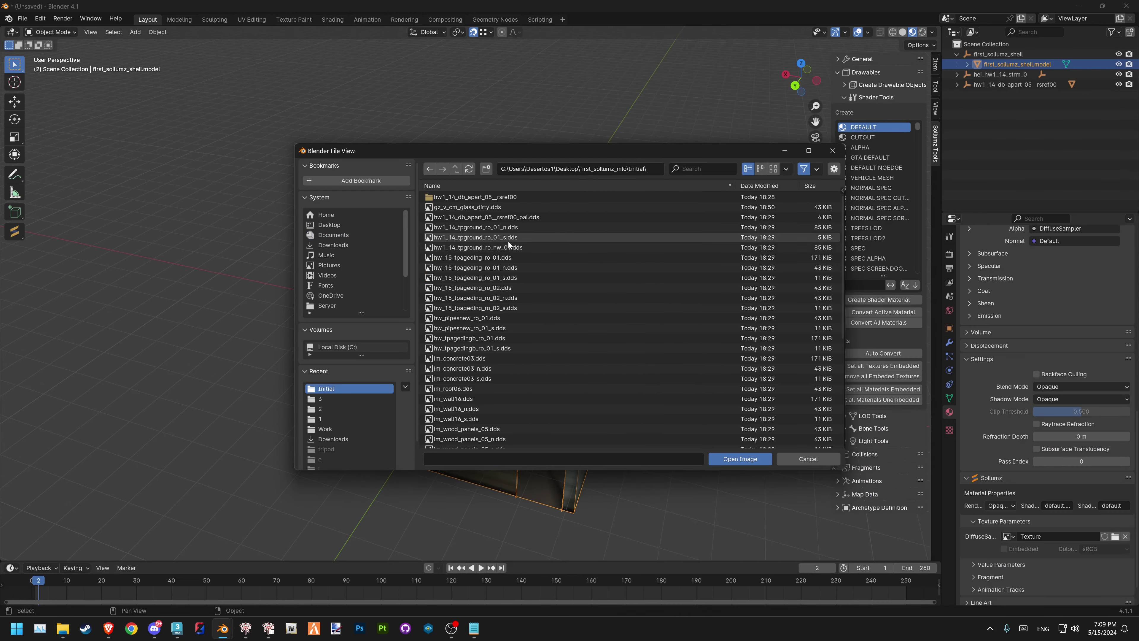
double_click(510, 238)
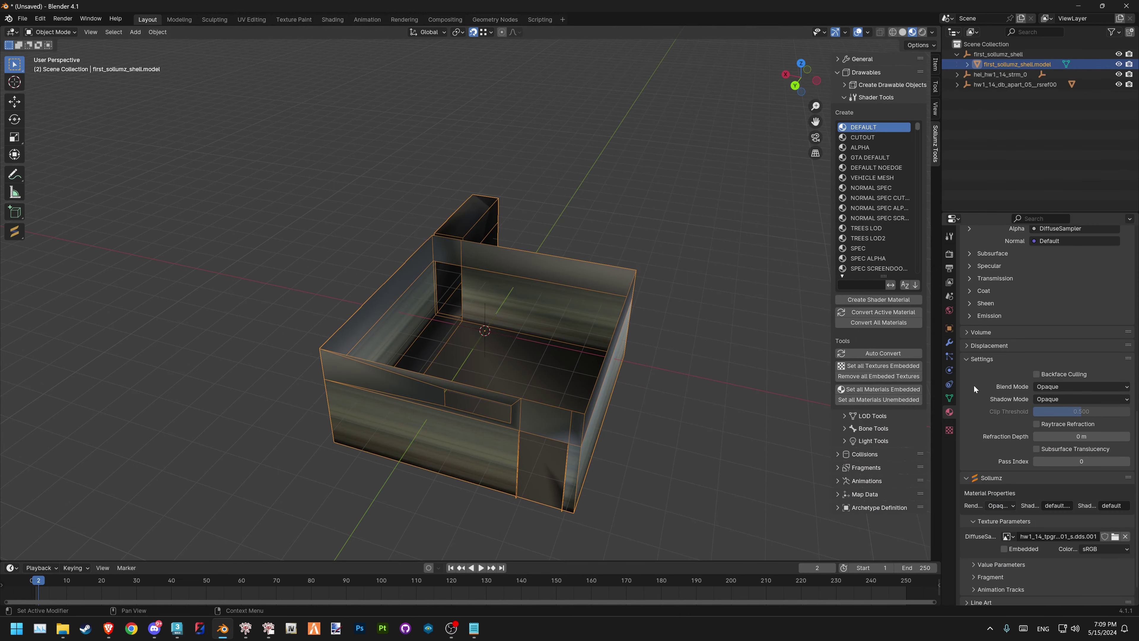
scroll(975, 386, up, 8)
scroll(975, 381, up, 8)
key(Tab)
Assign the default material to the floor, window and door faces, then deselect all
click(515, 355)
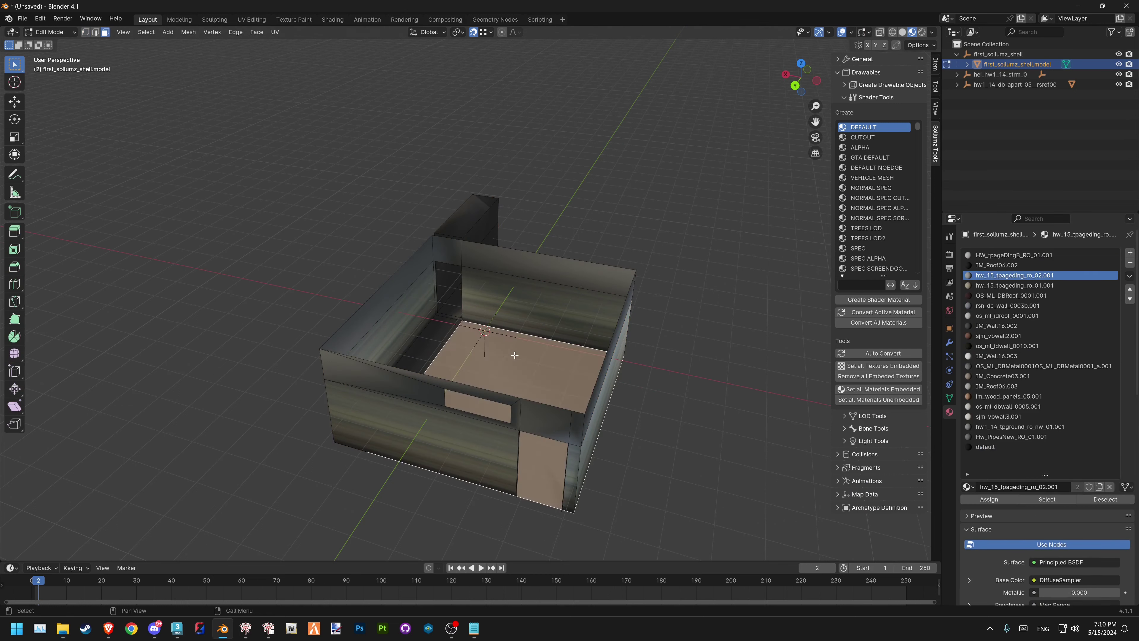
shift+click(416, 337)
click(994, 447)
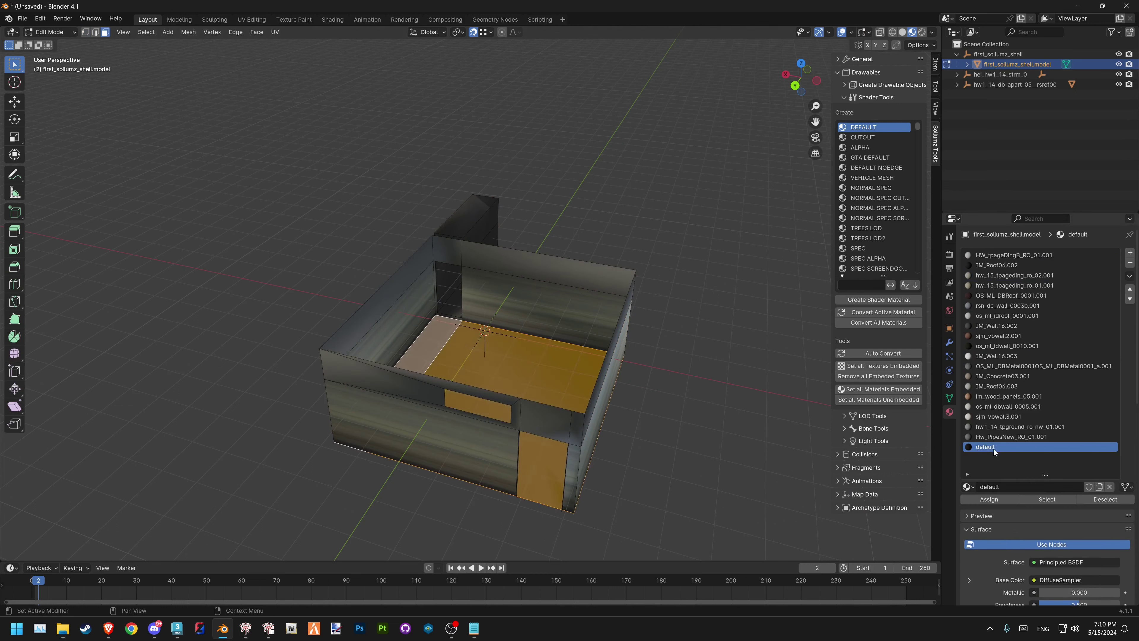
click(1004, 500)
key(alt+a)
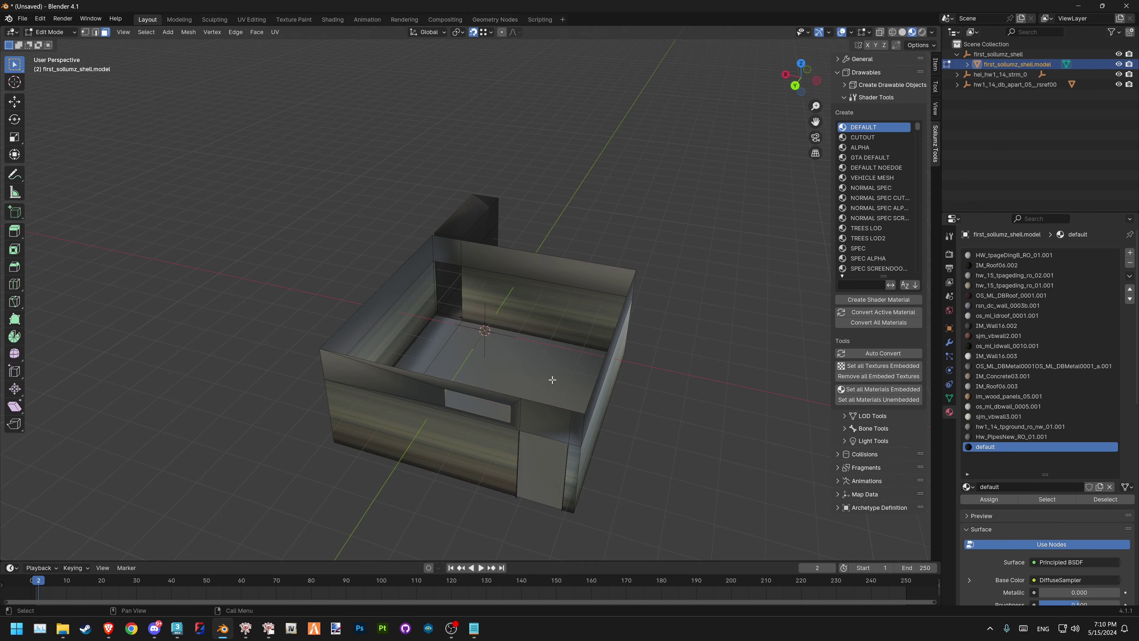
shift+middle_drag(546, 380, 537, 391)
In 3ds Max, show the box's Polygon: Material IDs settings, then return to Blender
click(177, 629)
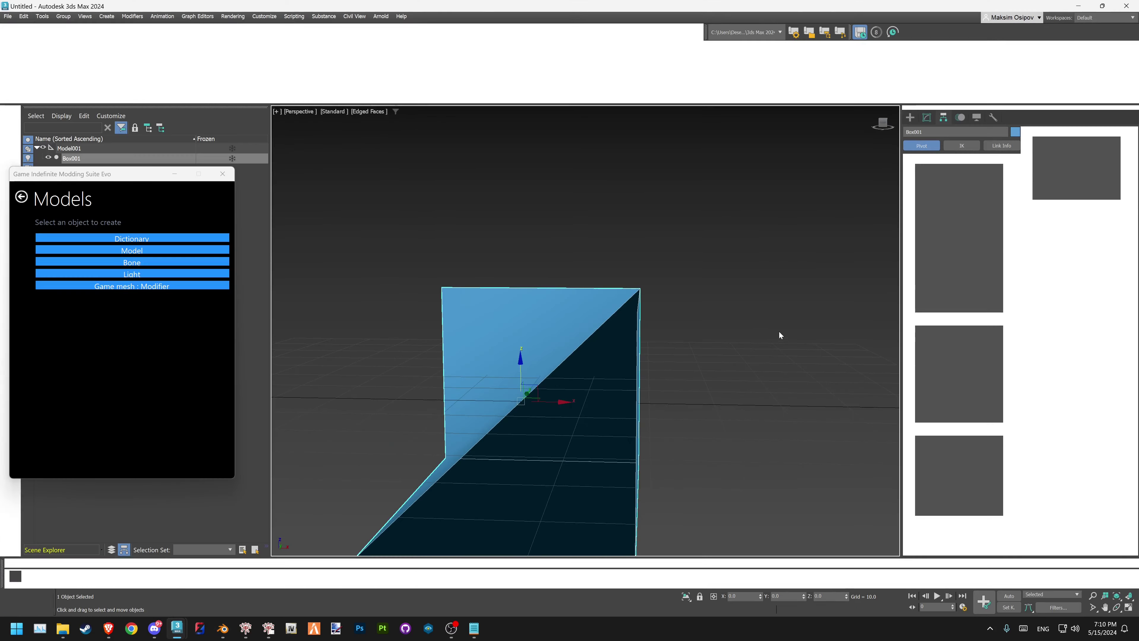
click(926, 117)
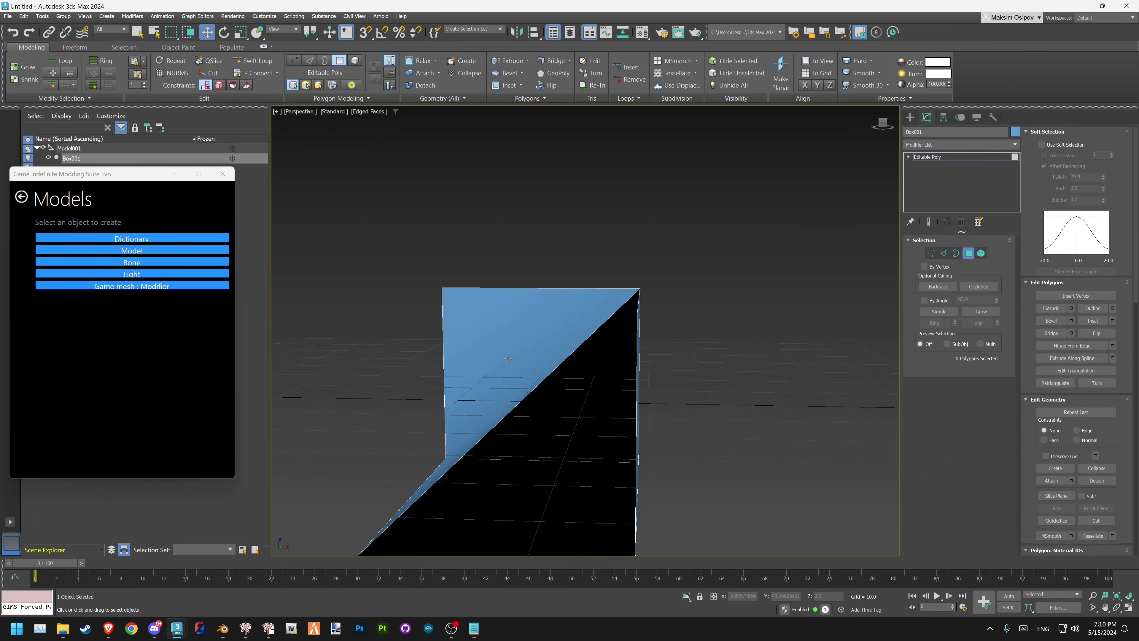
scroll(1124, 478, down, 3)
scroll(1125, 478, down, 2)
scroll(1122, 473, down, 3)
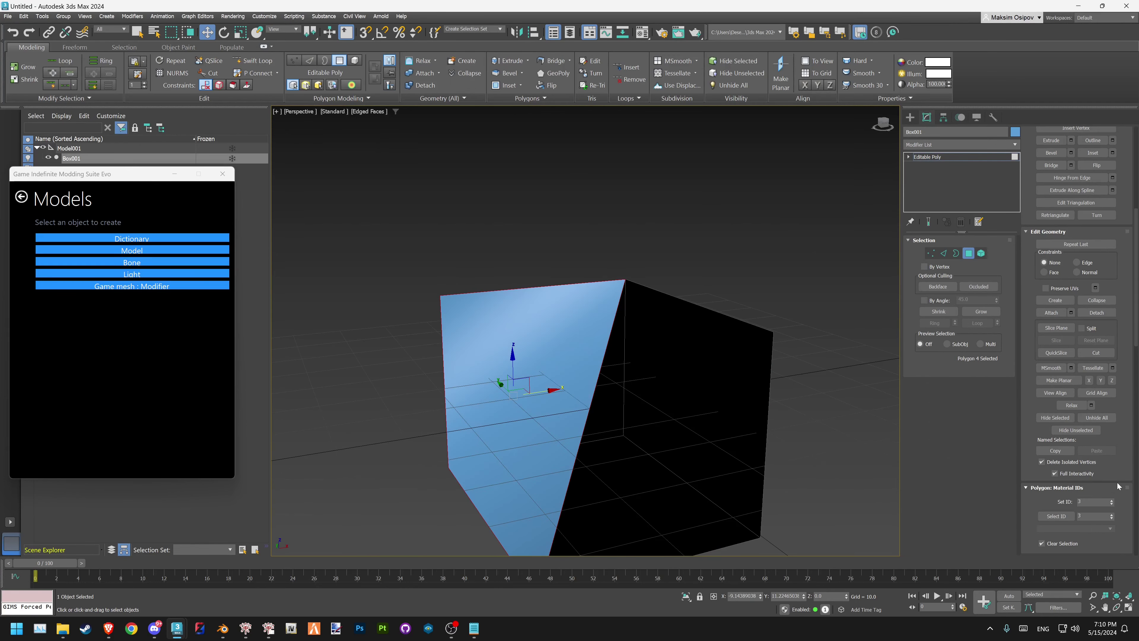
scroll(1117, 466, down, 2)
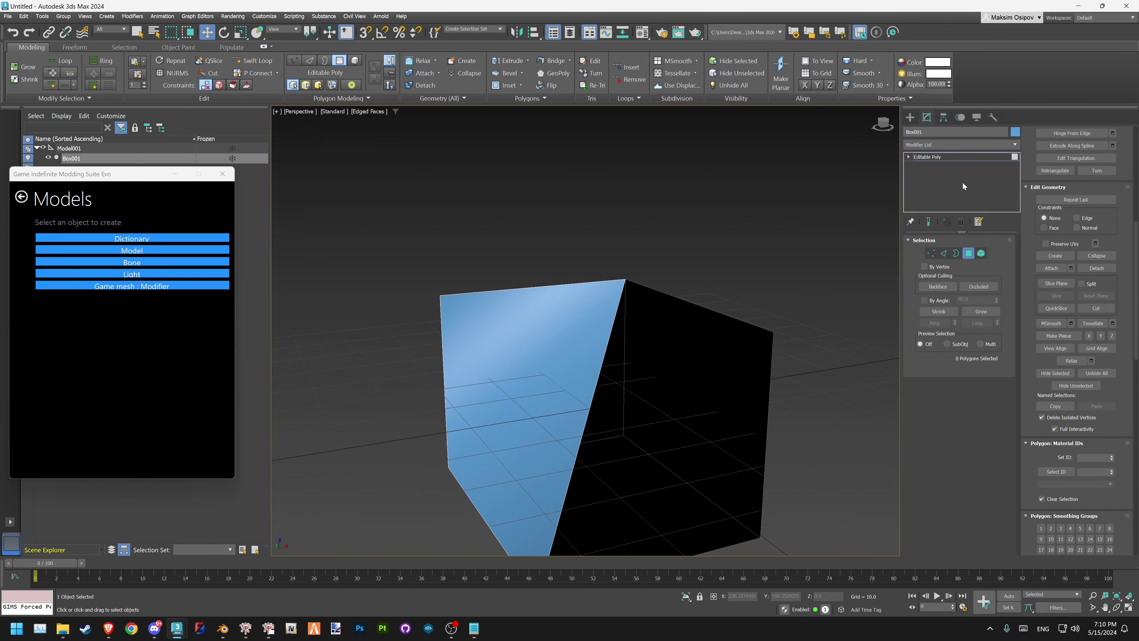
key(alt+Tab)
Select shell faces by the default and hw_15_tpageding_ro_02.001 material slots
click(505, 375)
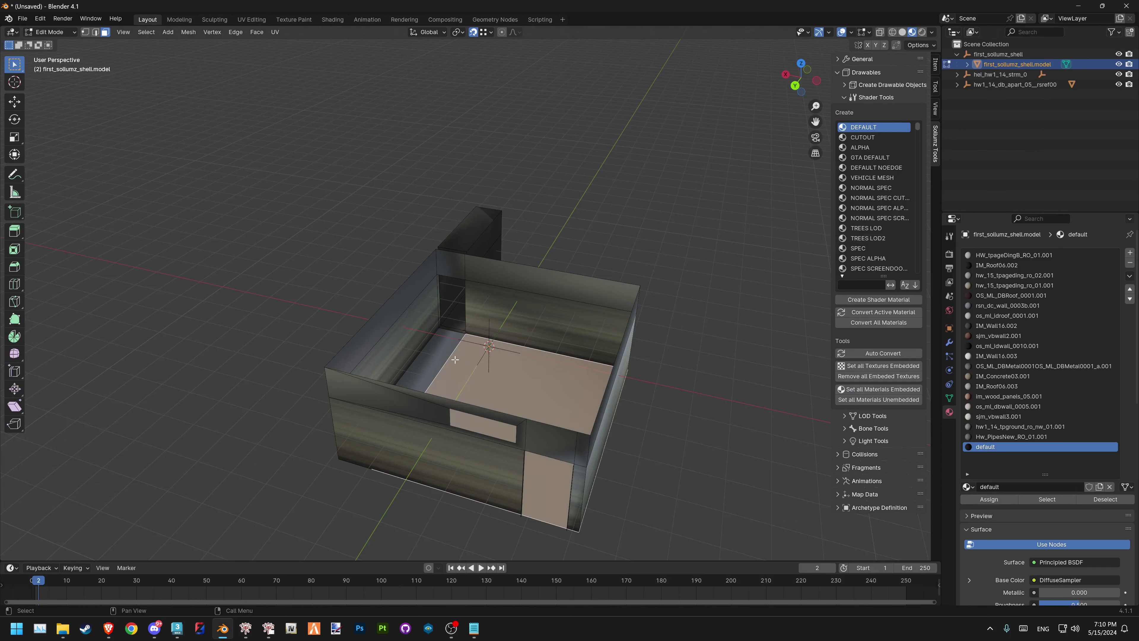
shift+click(443, 356)
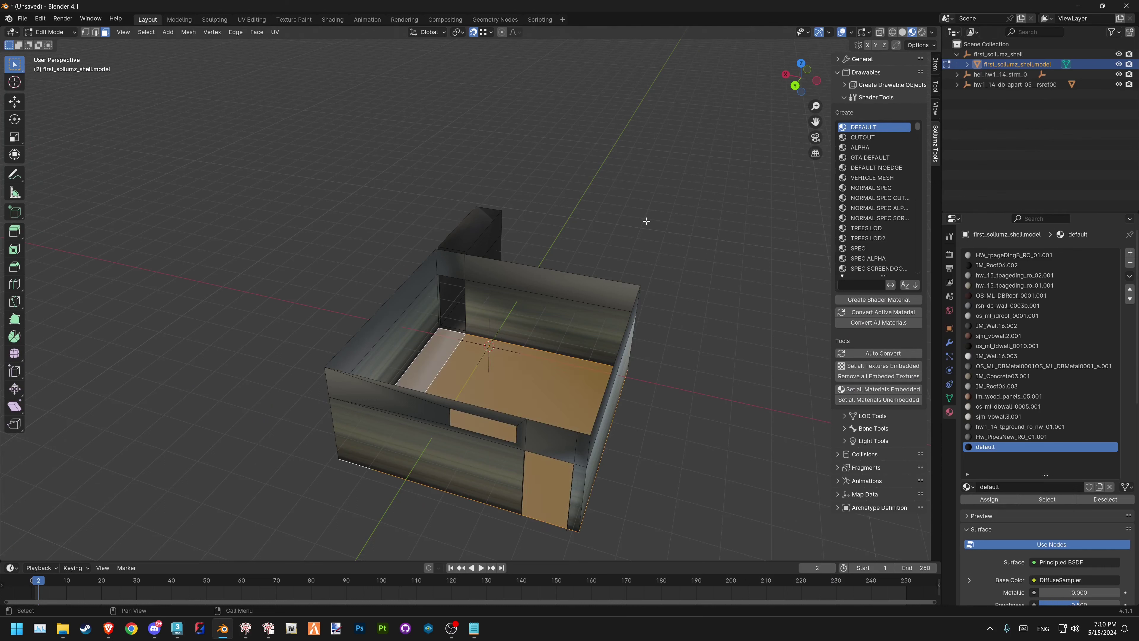
click(646, 220)
click(593, 291)
shift+click(592, 315)
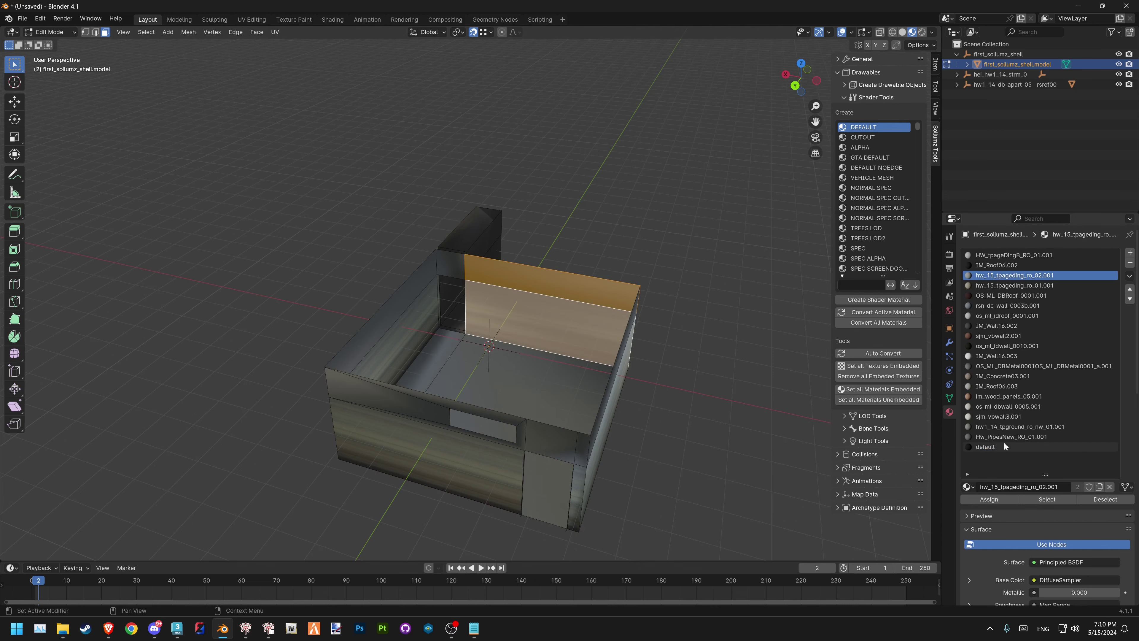
click(648, 372)
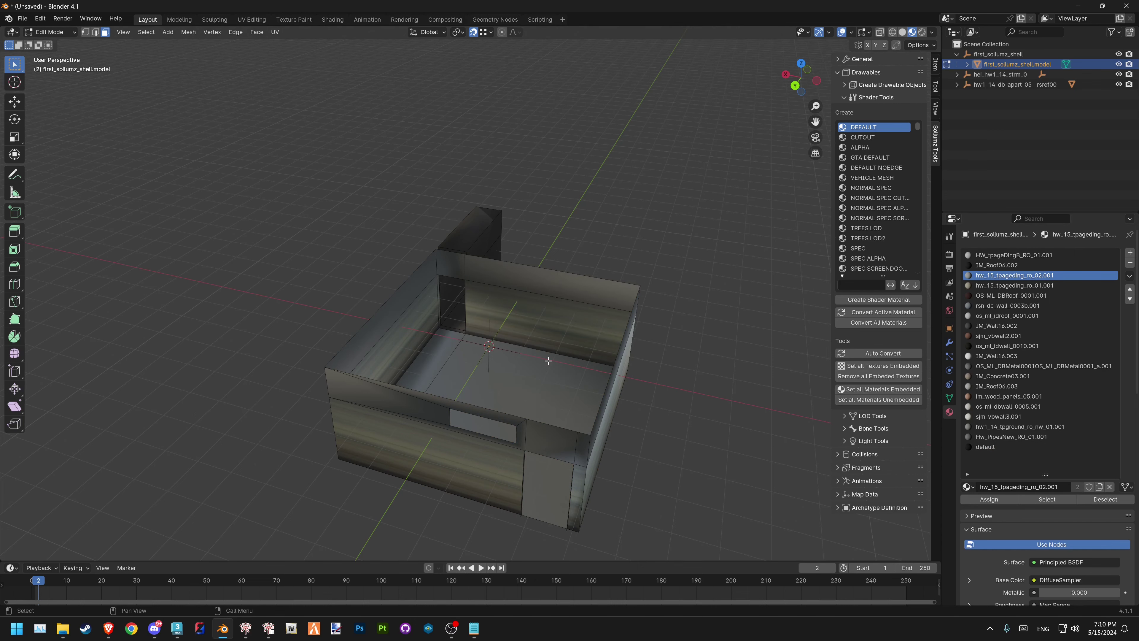
middle_drag(548, 361, 564, 374)
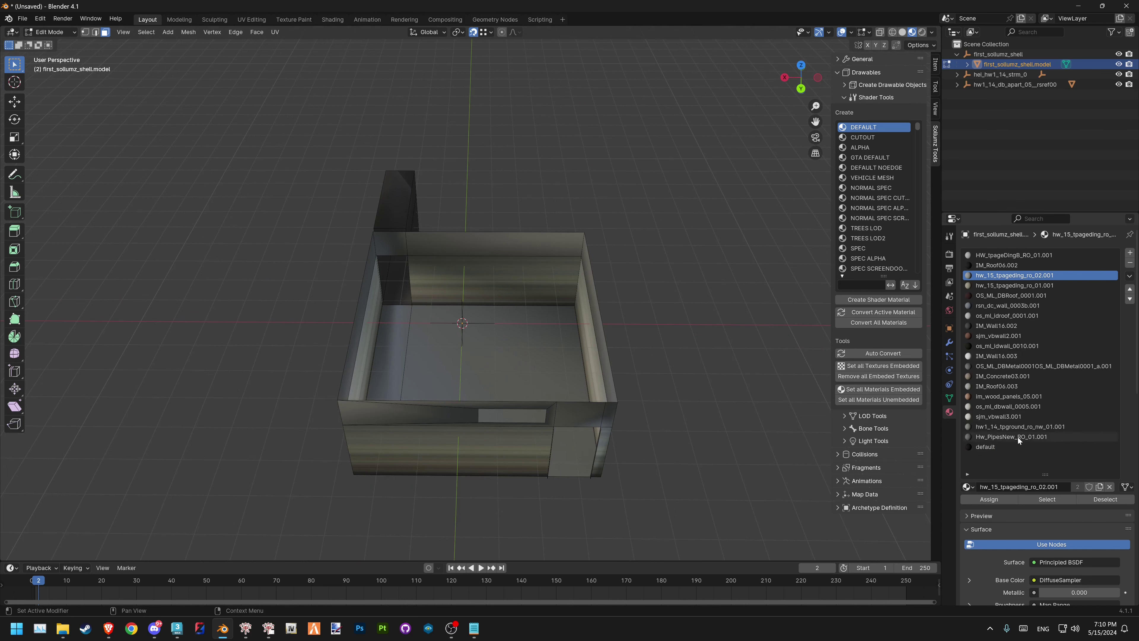
click(556, 327)
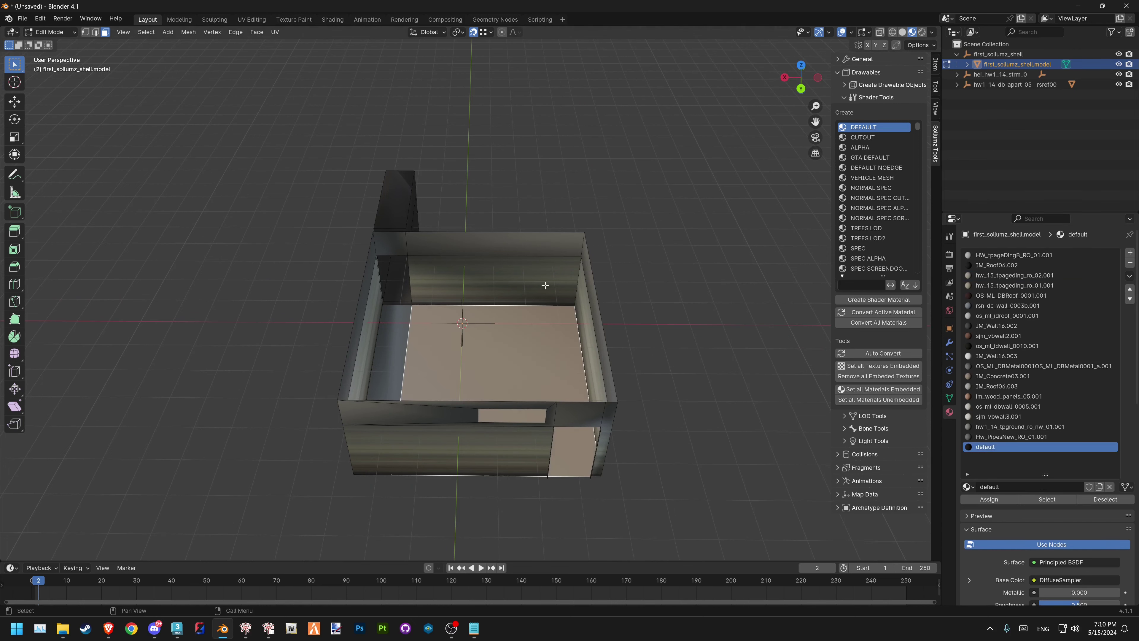
click(545, 286)
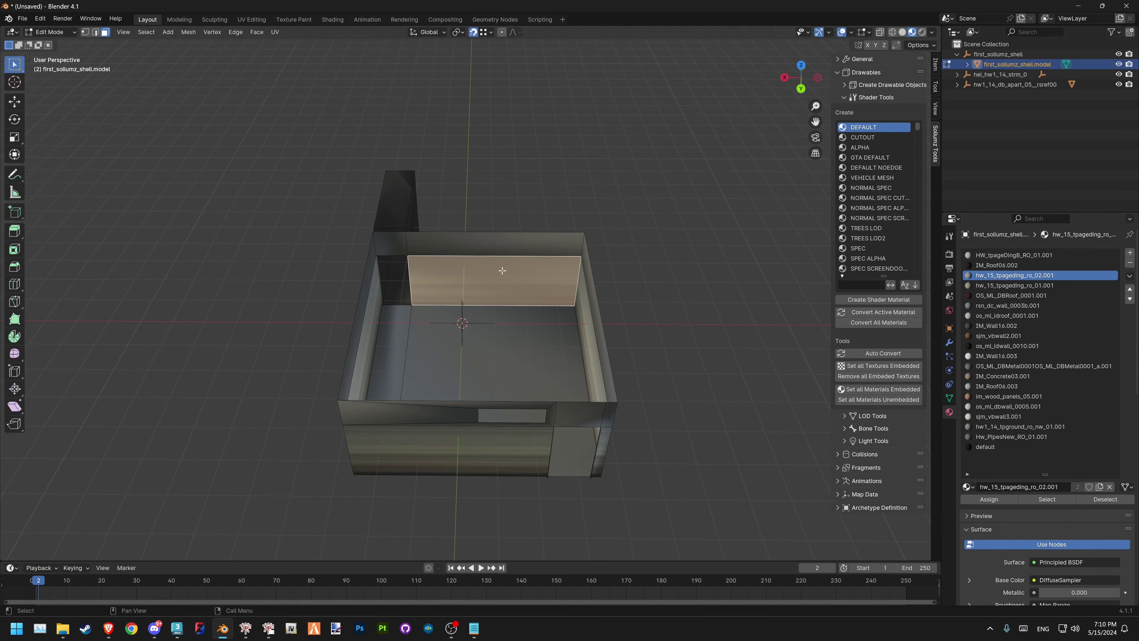
middle_drag(507, 301, 520, 274)
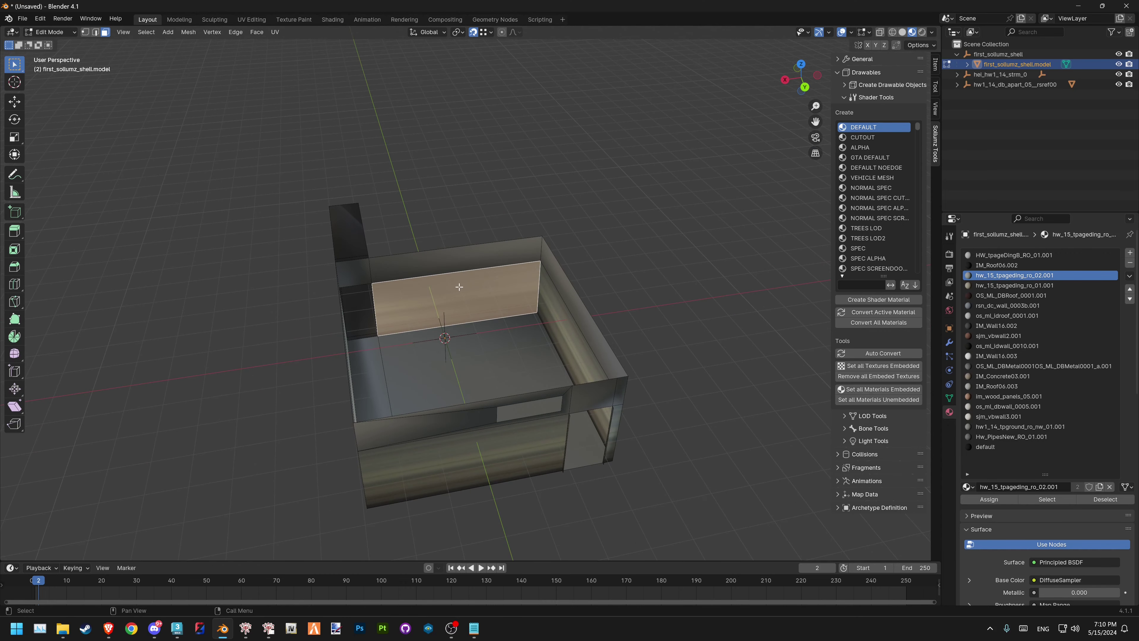
Select linked faces delimited by material, then attempt removing the HW_tpageDingB_RO_01.001 slot
key(ctrl+l)
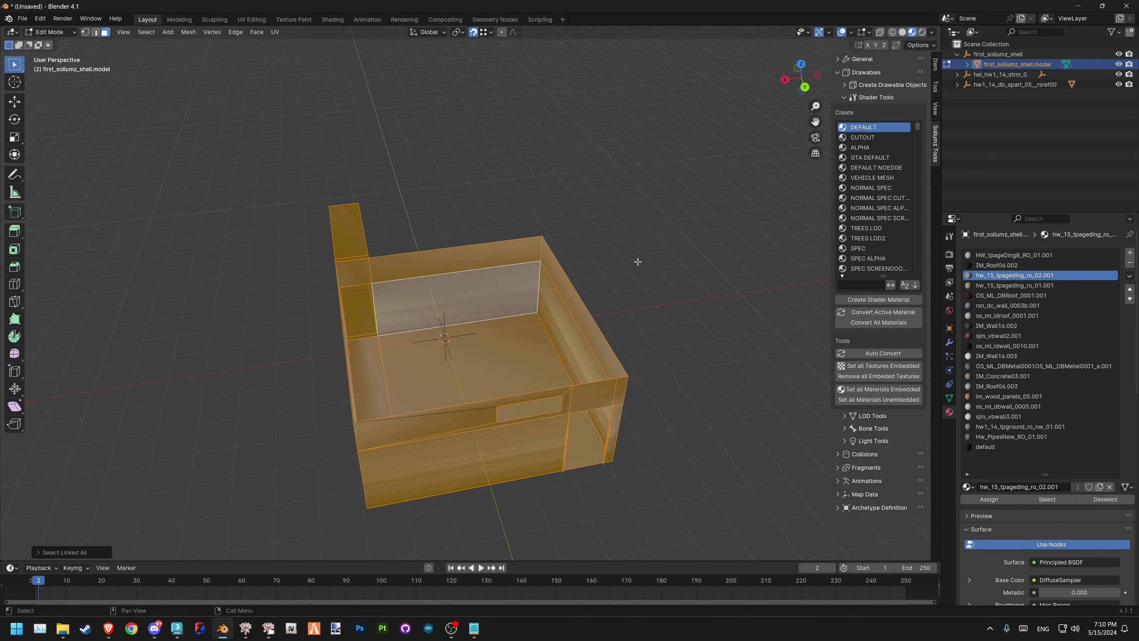
click(46, 553)
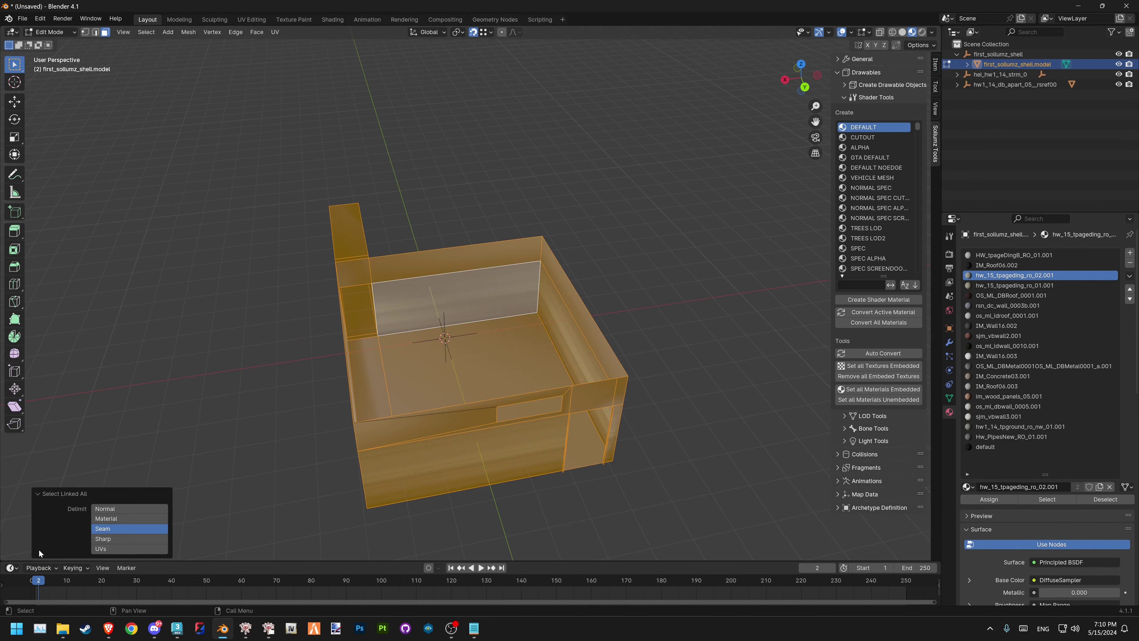
click(106, 519)
middle_drag(447, 309, 534, 299)
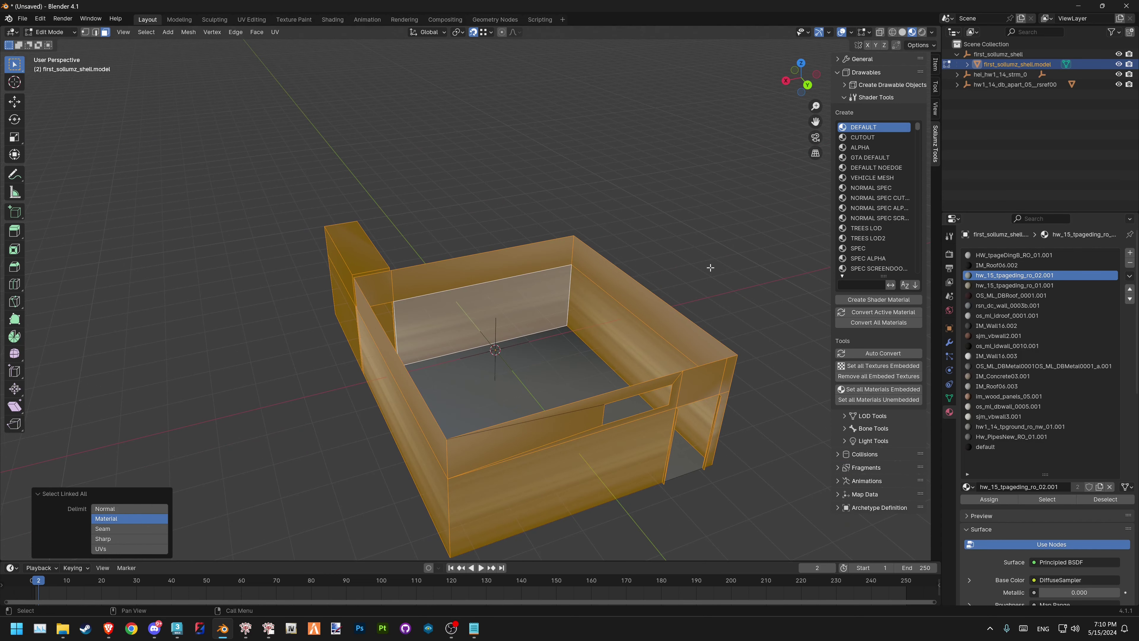
click(709, 279)
click(1103, 254)
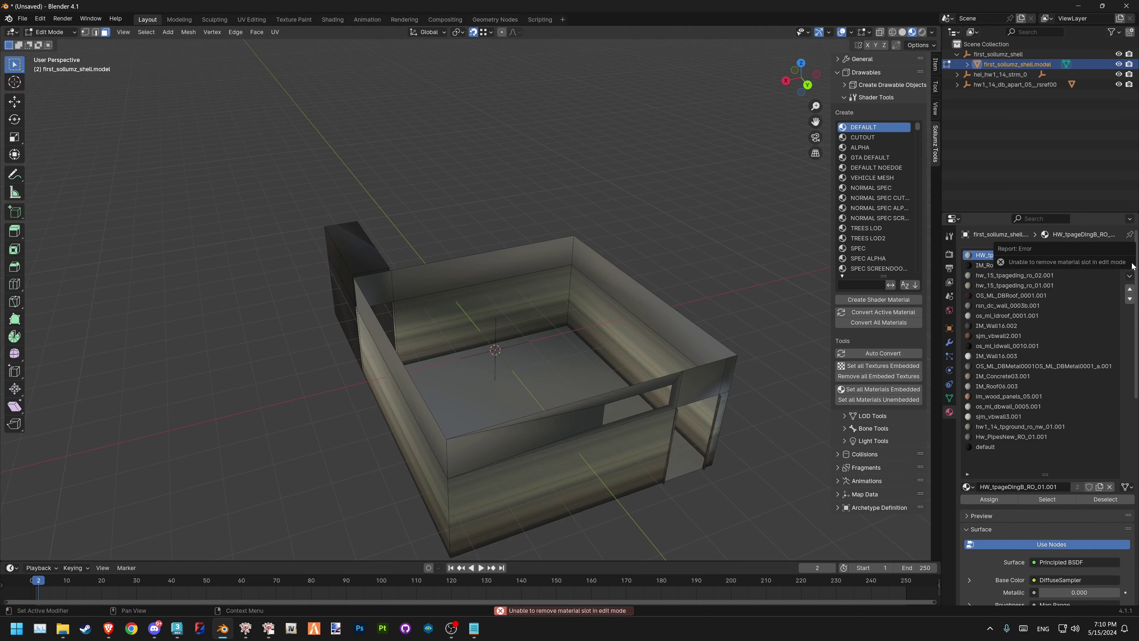
In Object Mode, remove the HW_tpageDingB_RO_01.001 and IM_Roof06.002 slots, then re-enter Edit Mode
key(Tab)
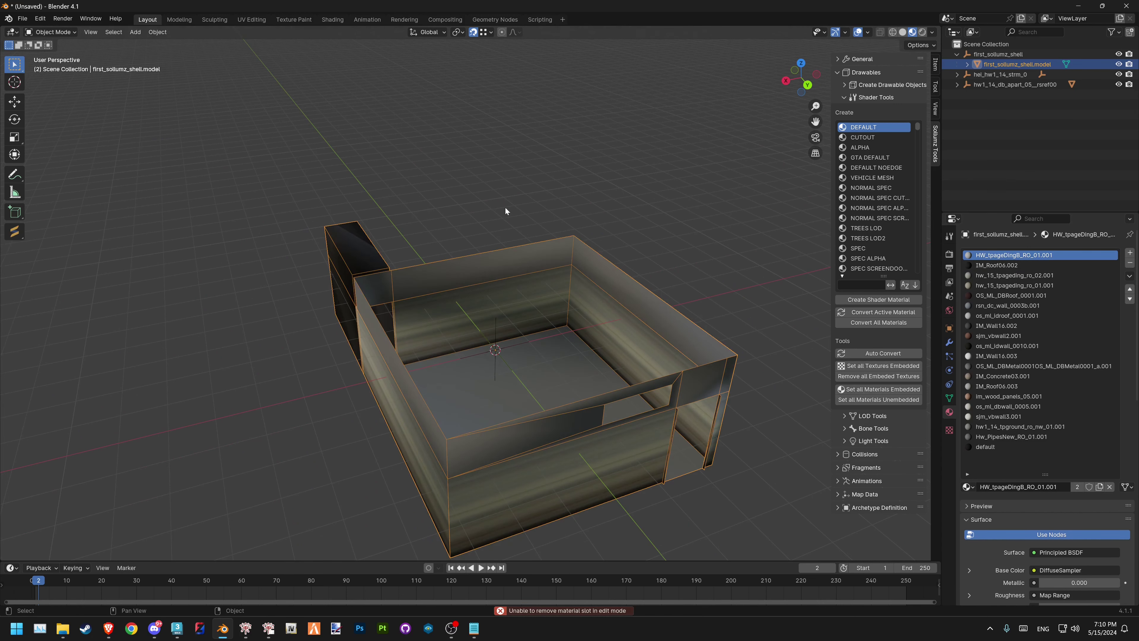
click(1130, 263)
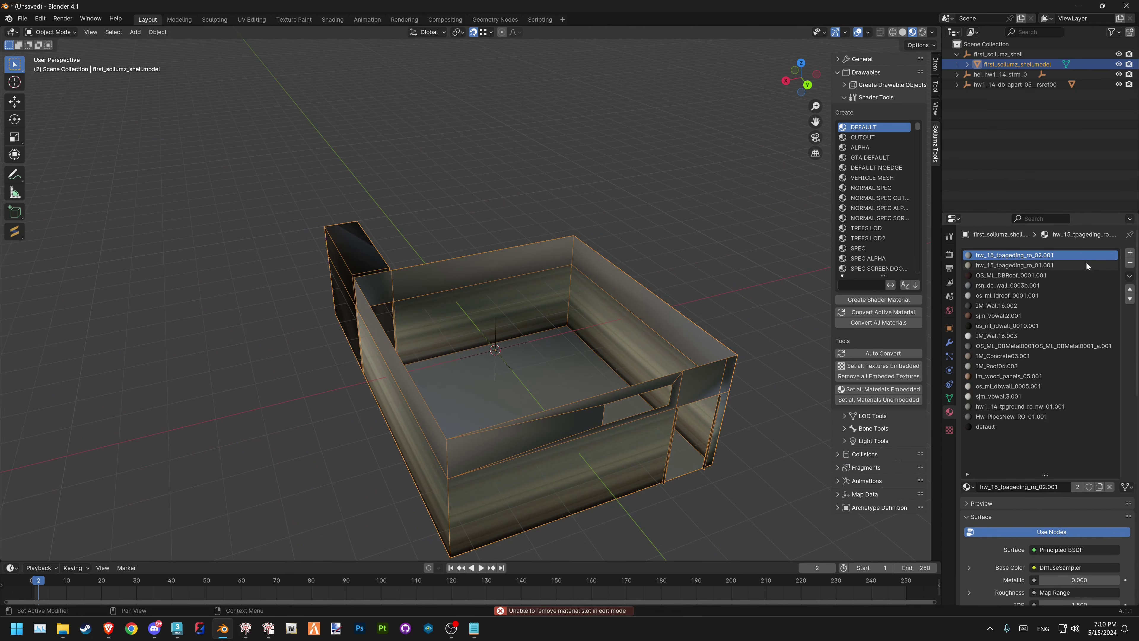
key(Tab)
Orbit around the building and inspect the back inner wall face by selecting and deselecting it
middle_drag(493, 341, 535, 337)
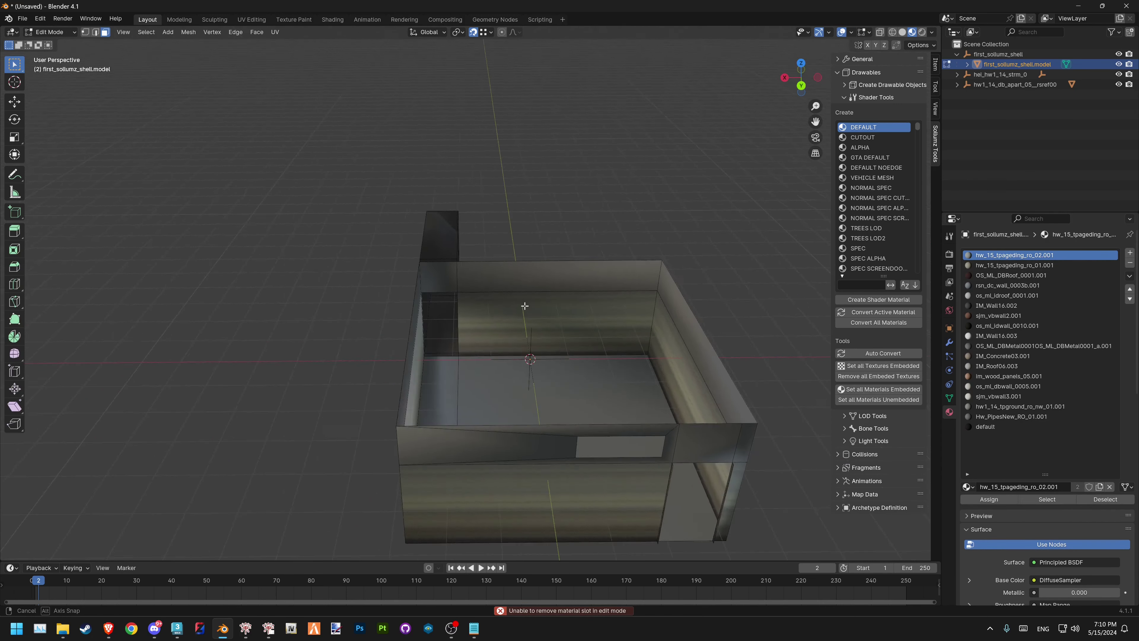
shift+middle_drag(585, 420, 556, 368)
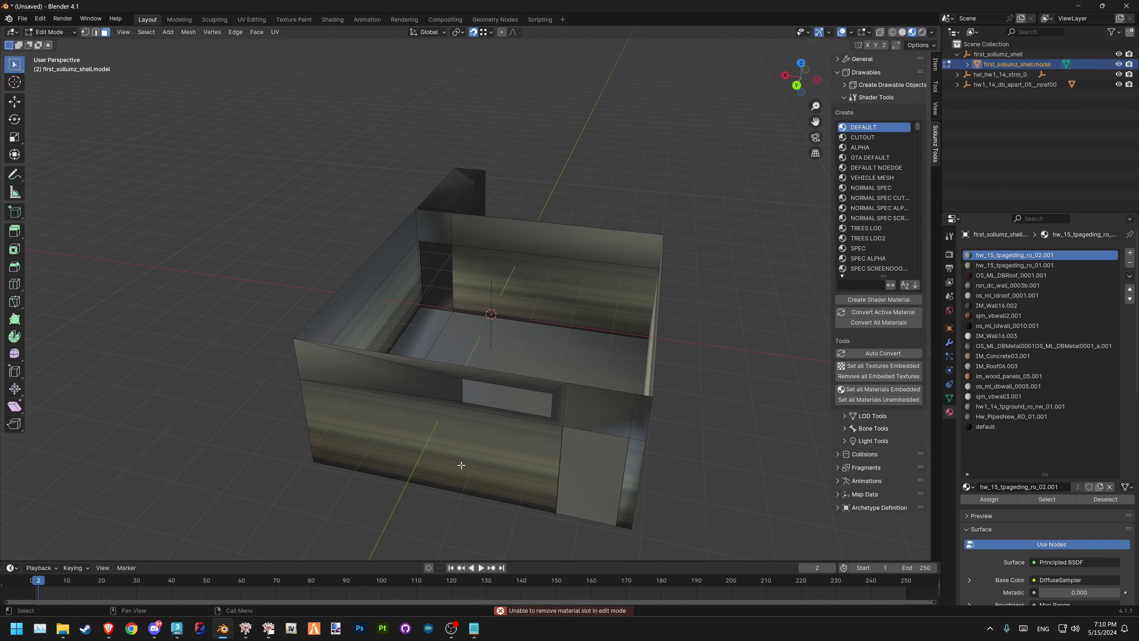
middle_drag(461, 465, 516, 449)
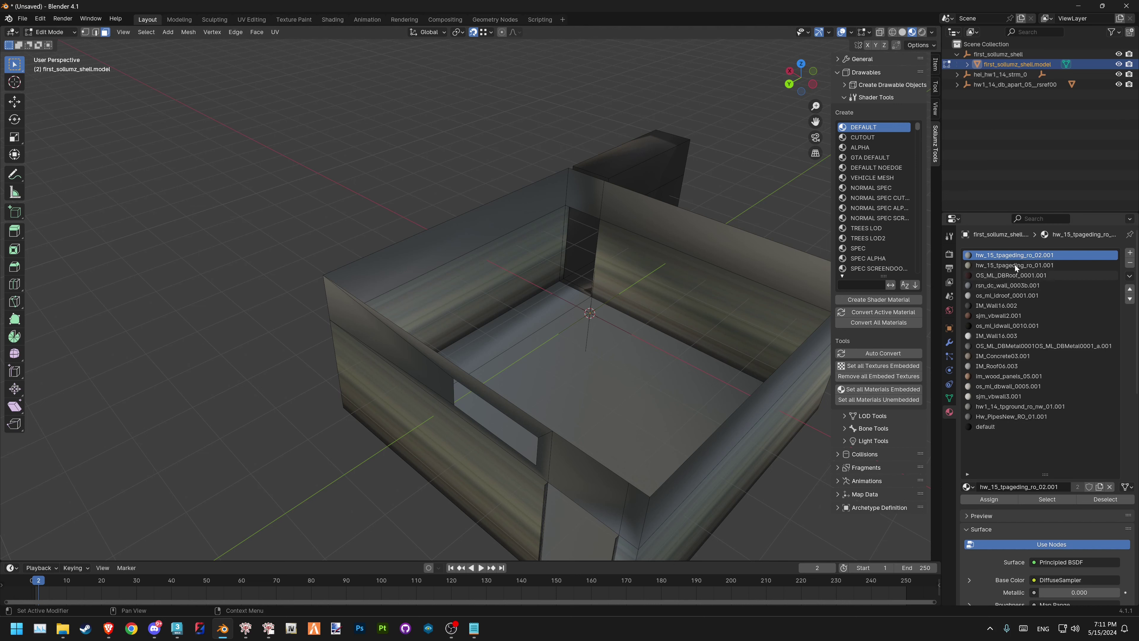
middle_drag(721, 327, 611, 337)
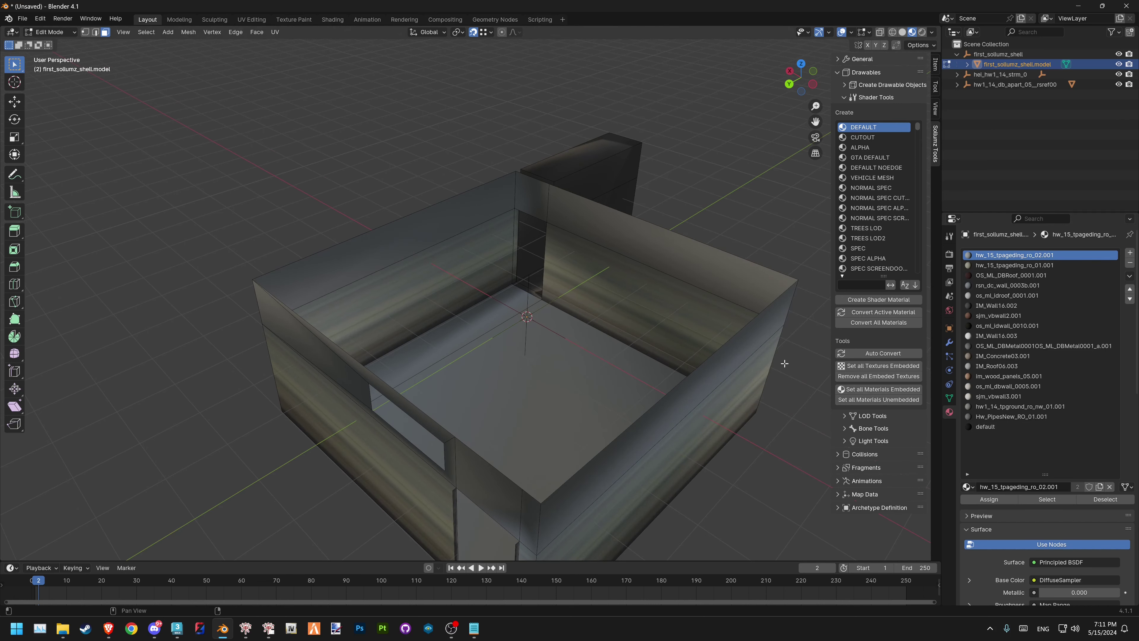
click(581, 269)
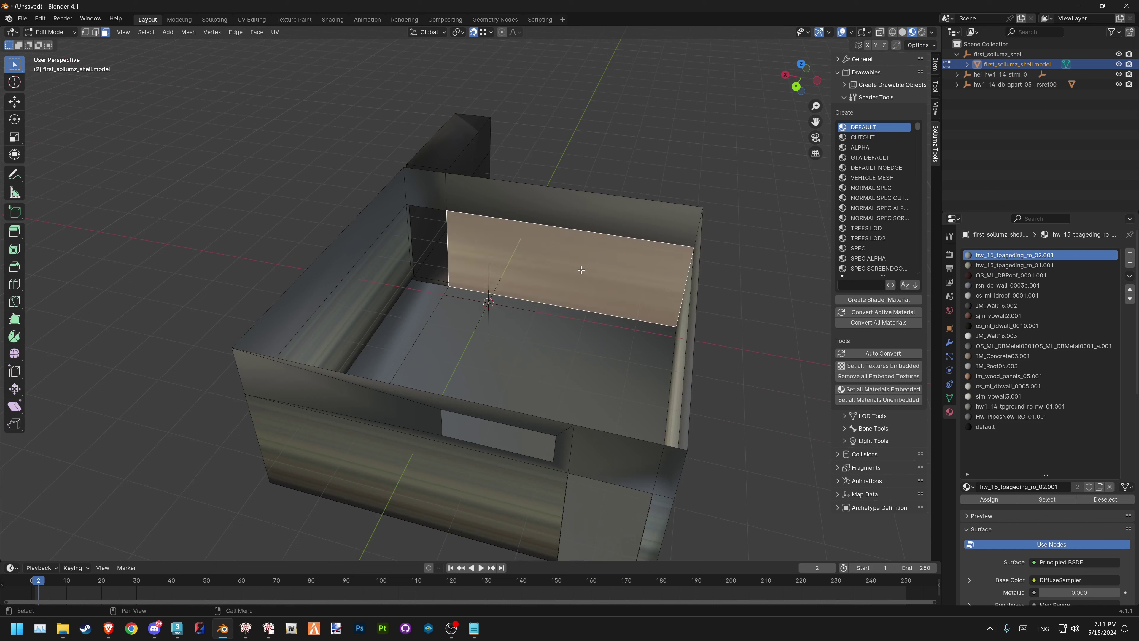
click(573, 142)
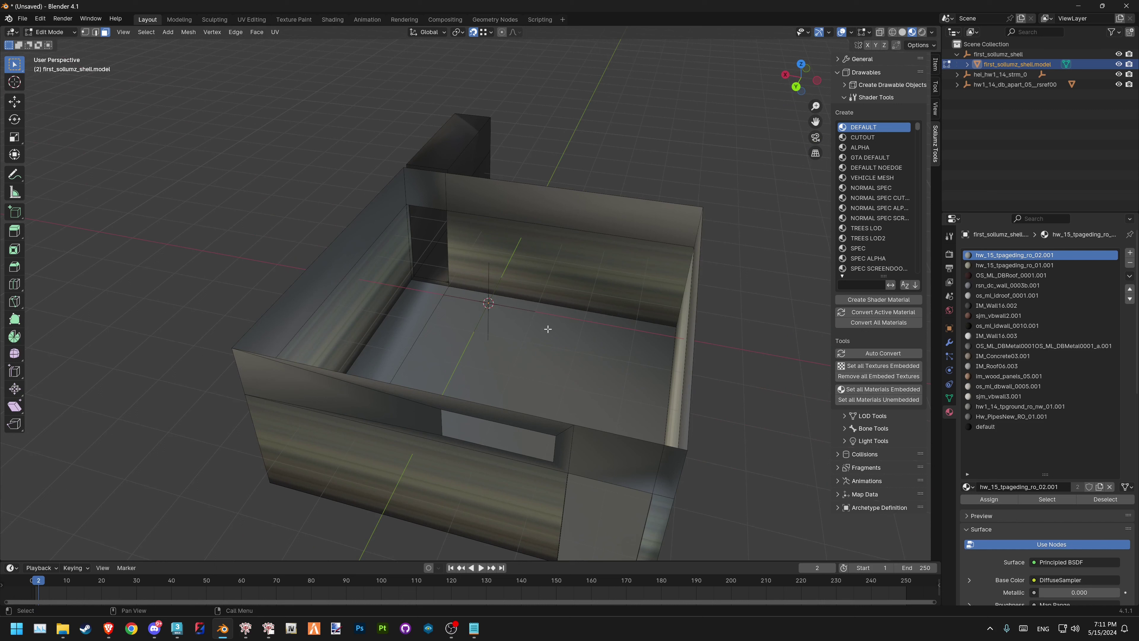
click(576, 272)
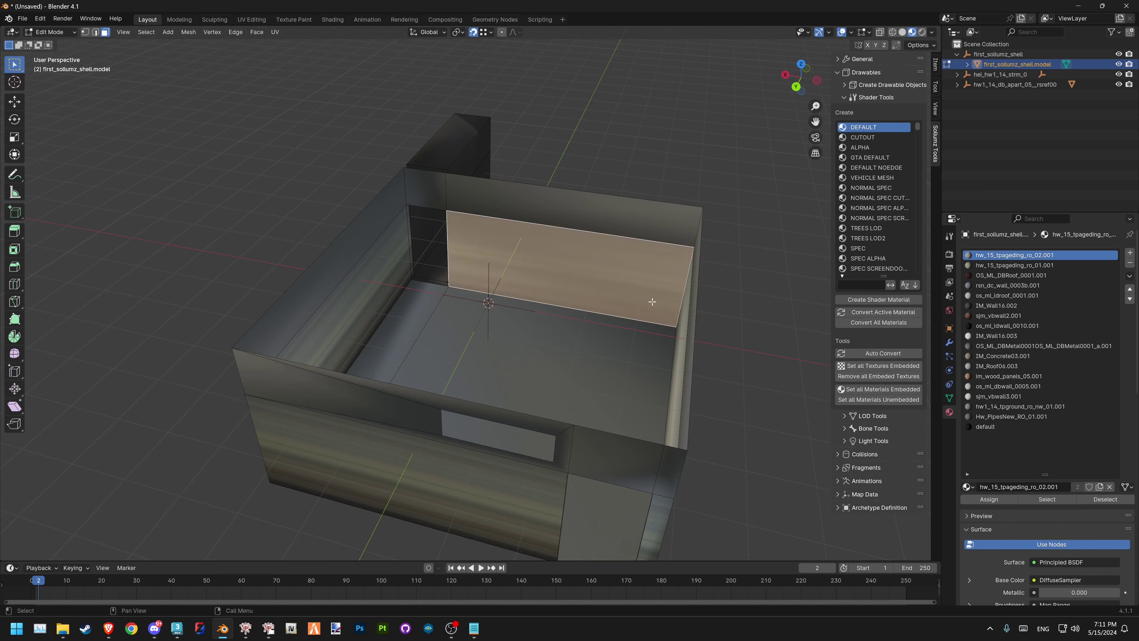
click(389, 55)
Inspect the hw_15_tpageding_ro_02.001 material's shader node tree in the Shading workspace
click(332, 20)
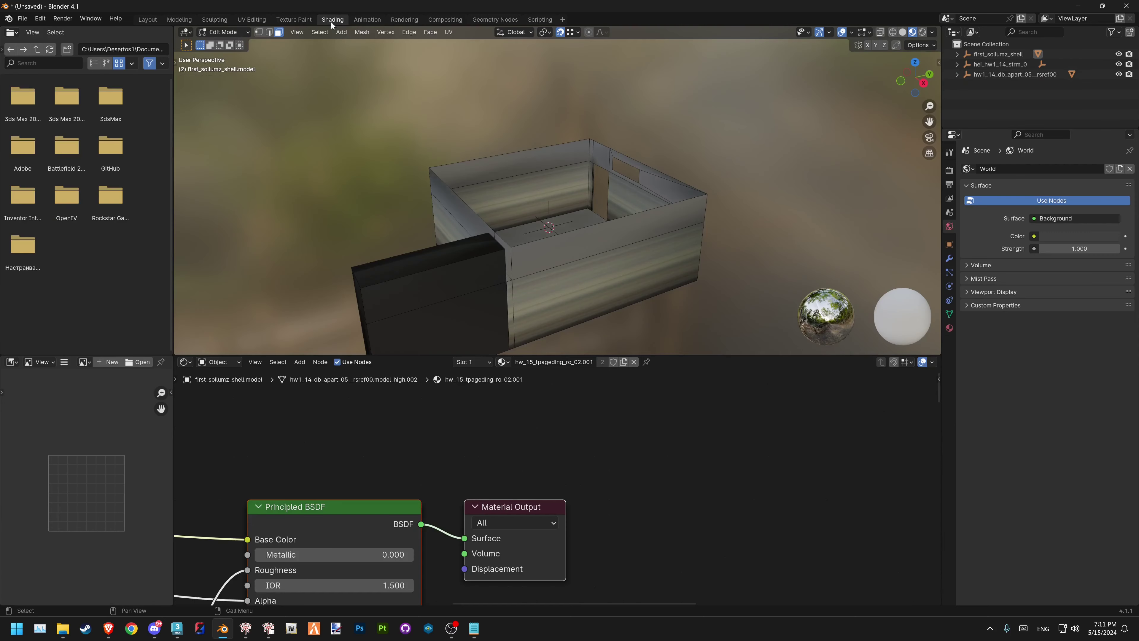
scroll(569, 423, down, 1)
scroll(557, 431, down, 2)
scroll(413, 494, down, 2)
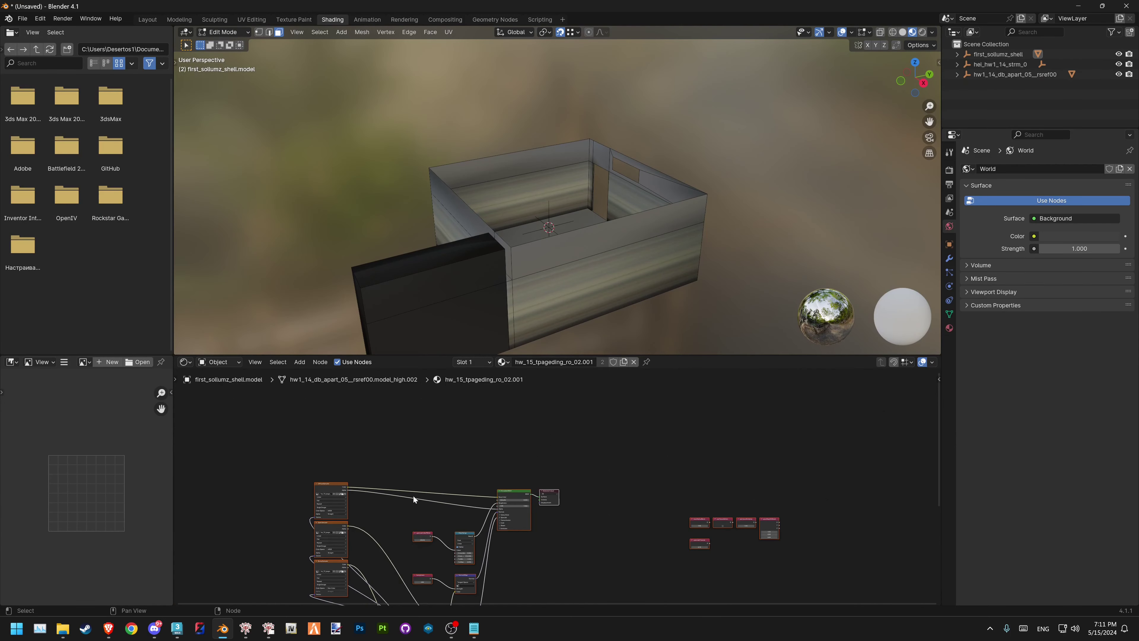
scroll(517, 422, down, 2)
scroll(412, 442, up, 2)
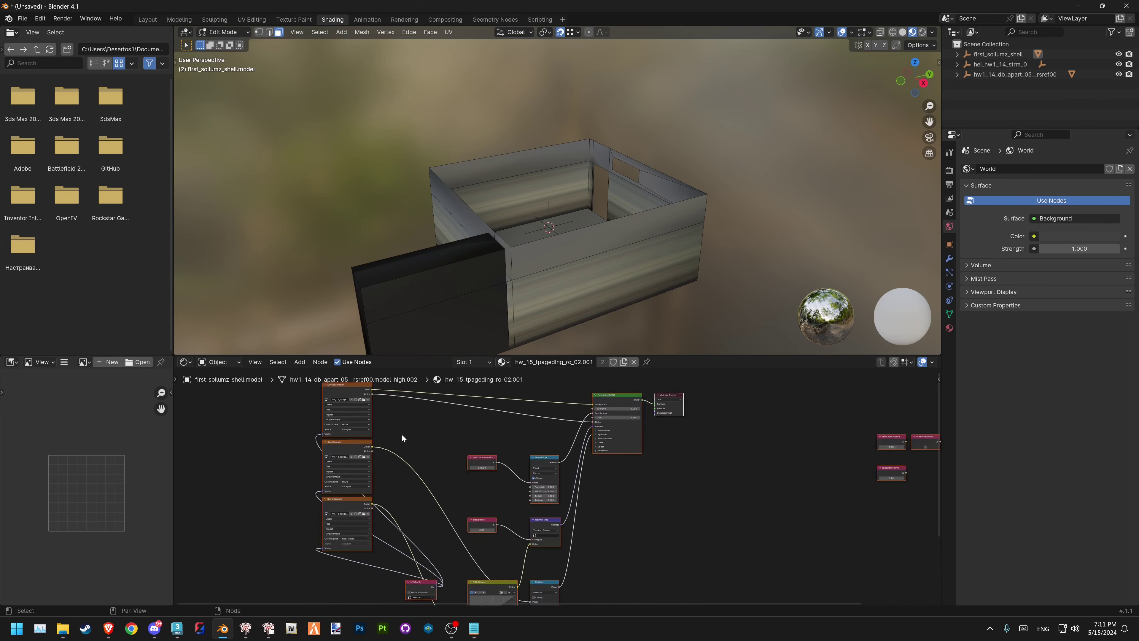
scroll(402, 433, up, 2)
scroll(513, 489, up, 1)
scroll(538, 516, up, 2)
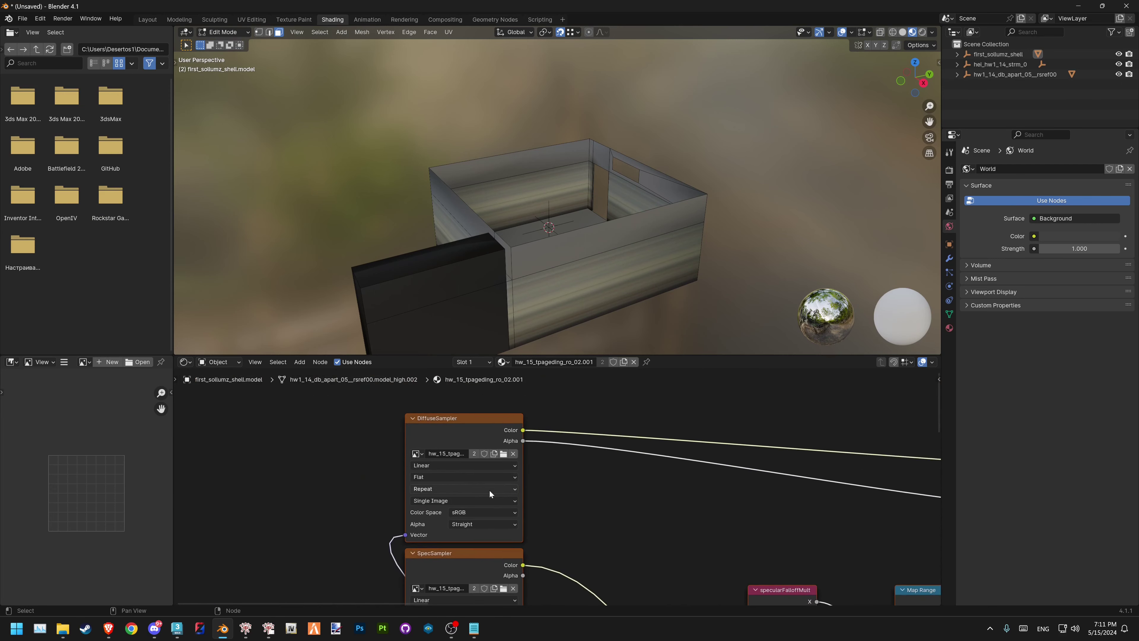
scroll(602, 551, down, 1)
scroll(614, 493, down, 2)
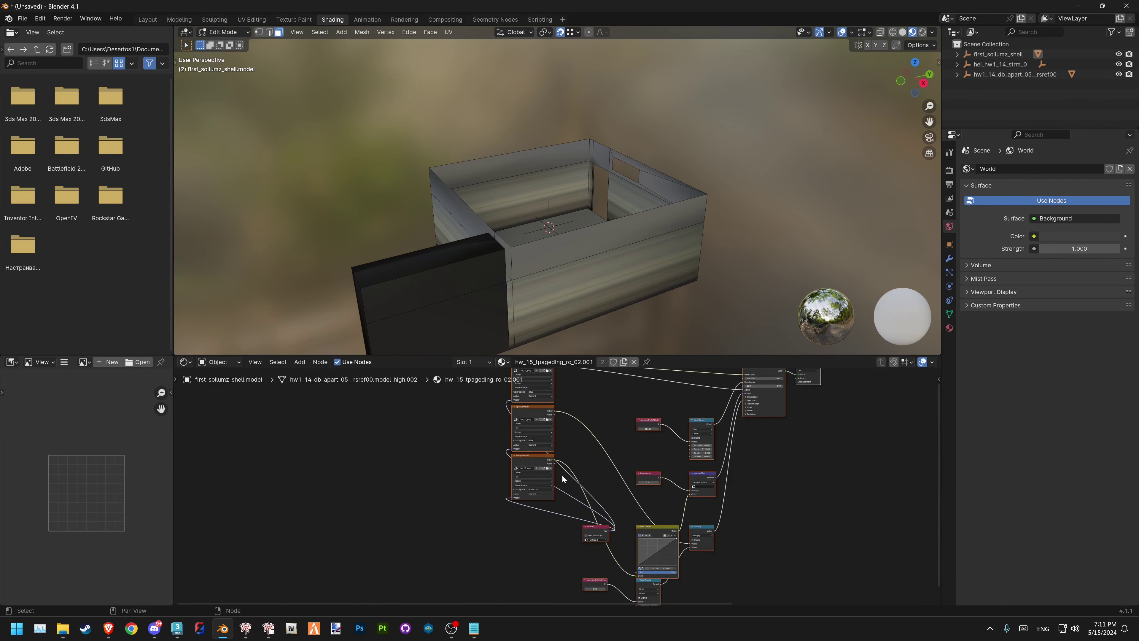
scroll(625, 440, down, 1)
scroll(622, 414, up, 1)
scroll(608, 424, up, 1)
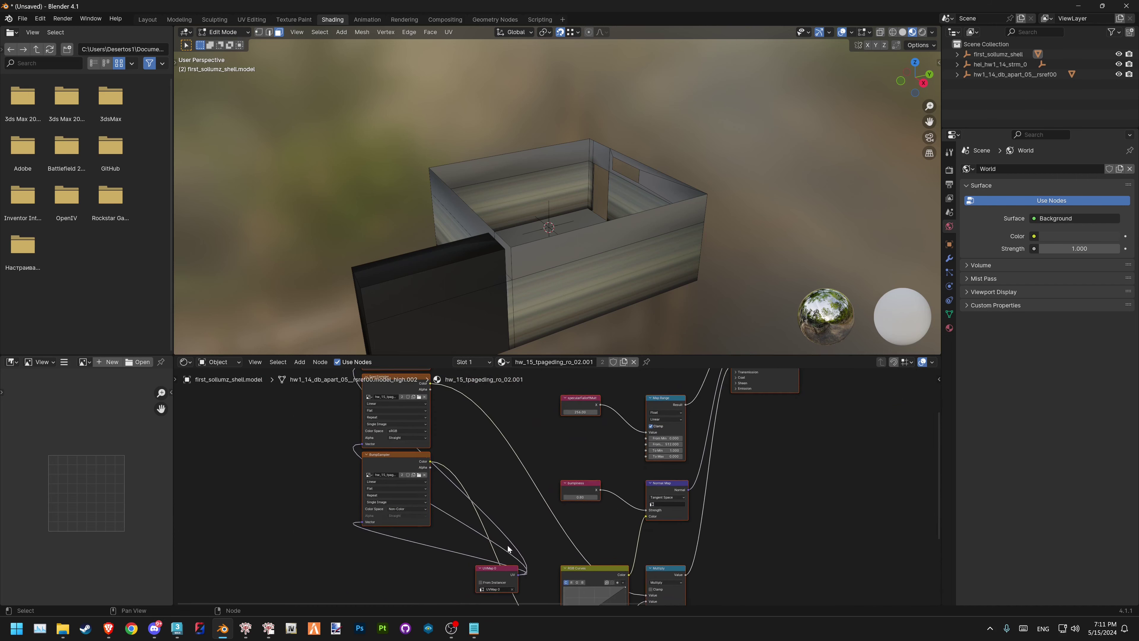
scroll(595, 435, up, 1)
scroll(581, 448, up, 1)
scroll(579, 447, up, 1)
scroll(556, 449, up, 1)
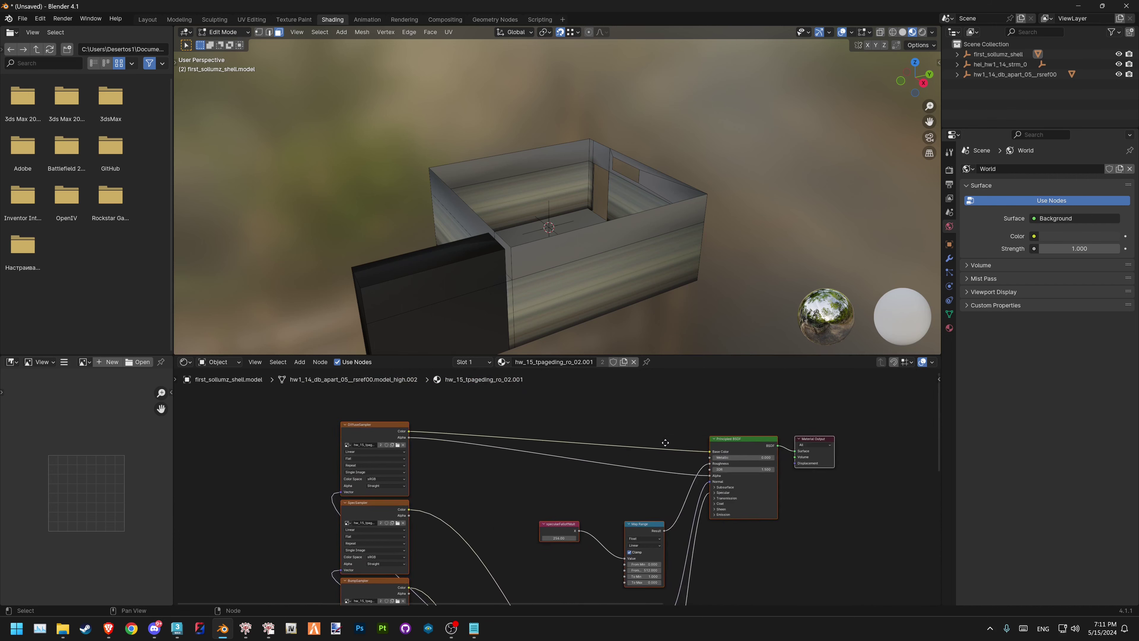
scroll(534, 451, up, 1)
scroll(511, 453, up, 1)
Check the DiffuseSampler image without changing it and return to the Modeling workspace
middle_drag(508, 452, 576, 545)
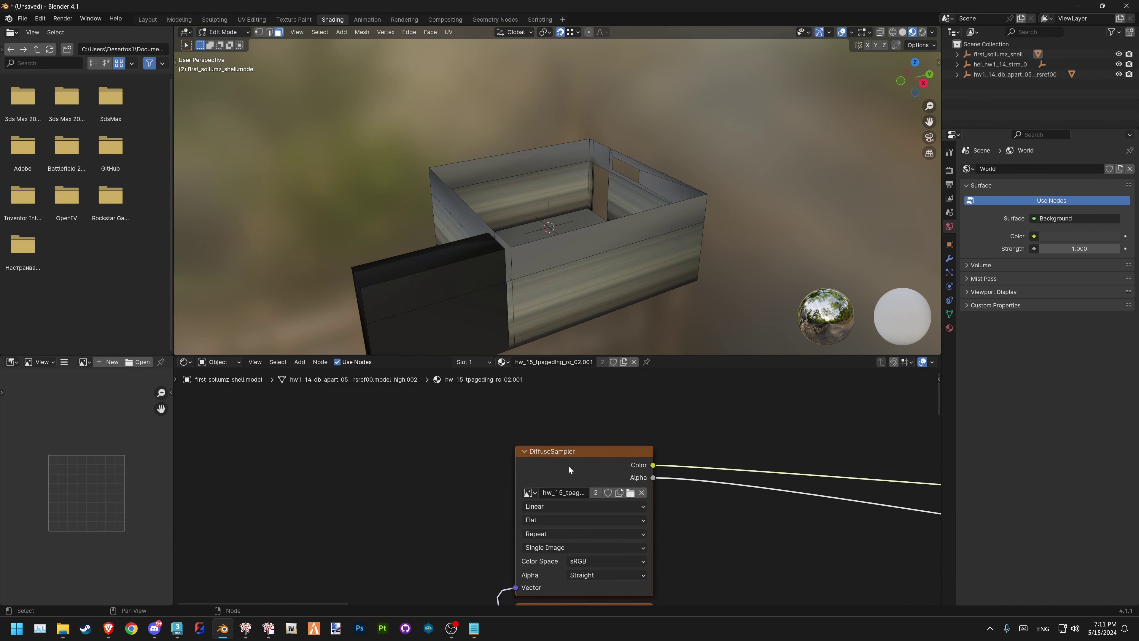
click(631, 492)
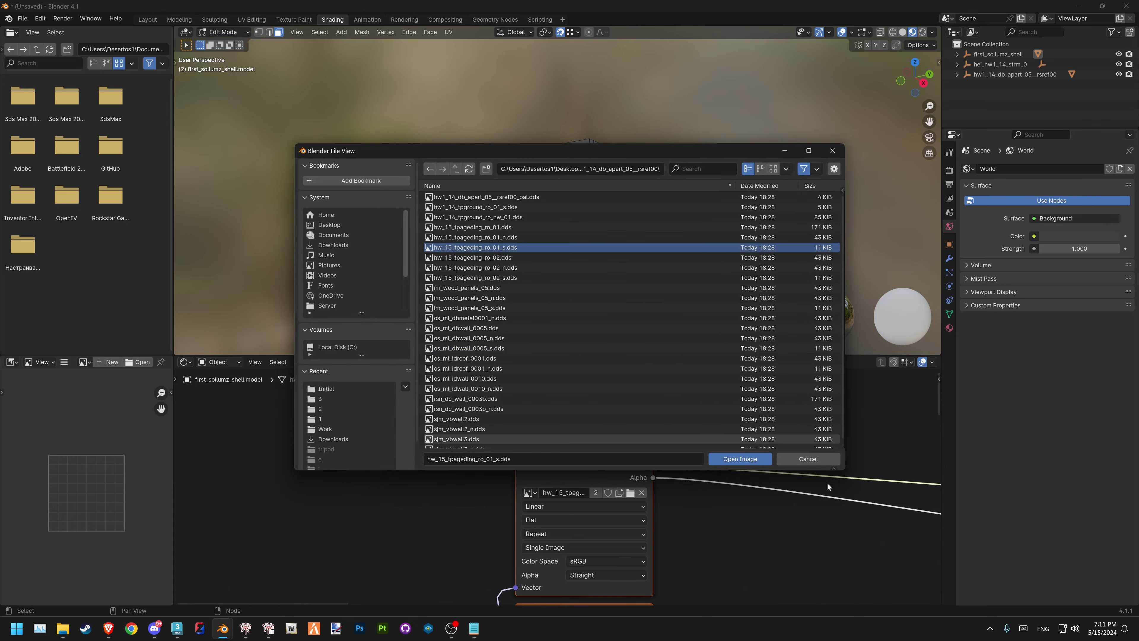
click(809, 459)
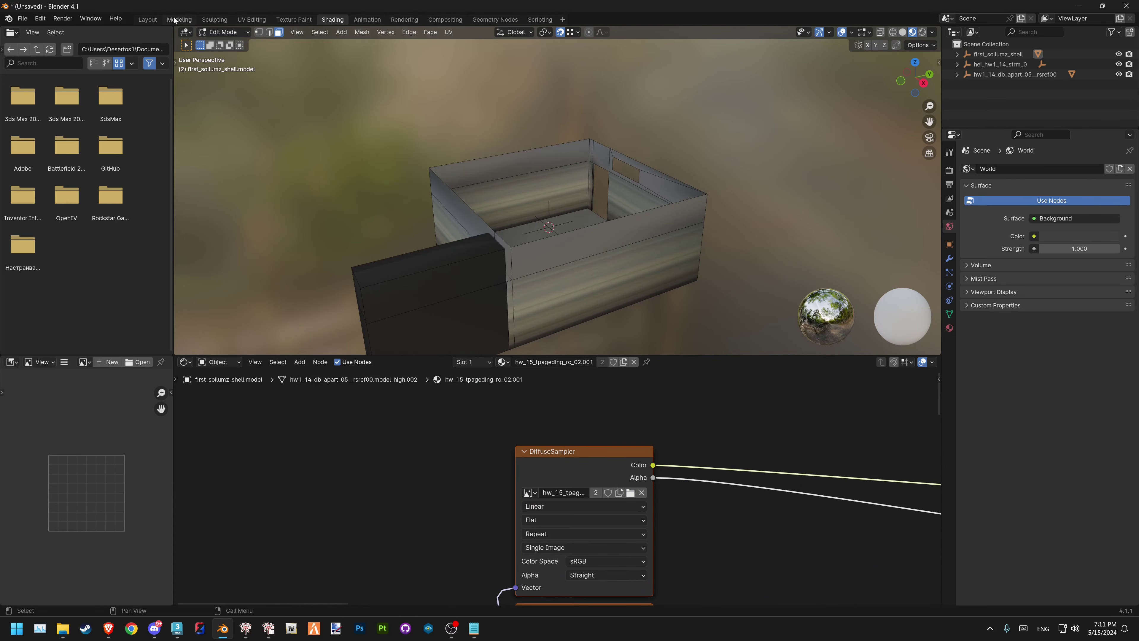
click(179, 19)
mouse_move(533, 230)
middle_down()
mouse_move(613, 283)
mouse_move(509, 310)
mouse_move(536, 316)
mouse_move(534, 333)
mouse_move(556, 340)
middle_up()
In Material Preview, select all wall geometry linked to an inner wall face, then enter UV Editing
key(z)
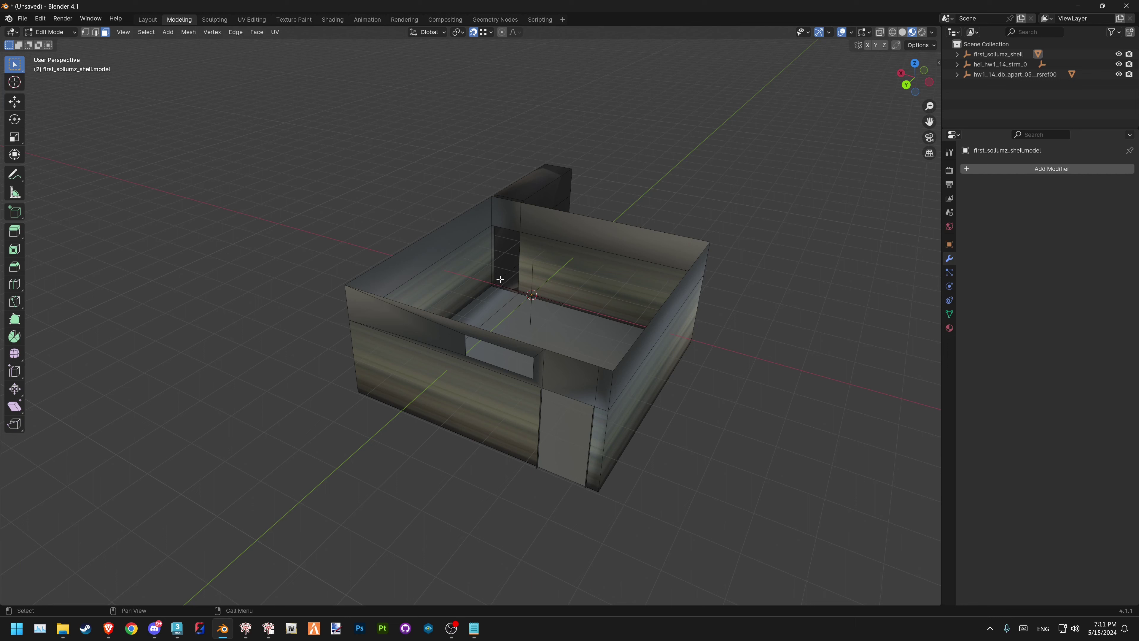
click(551, 282)
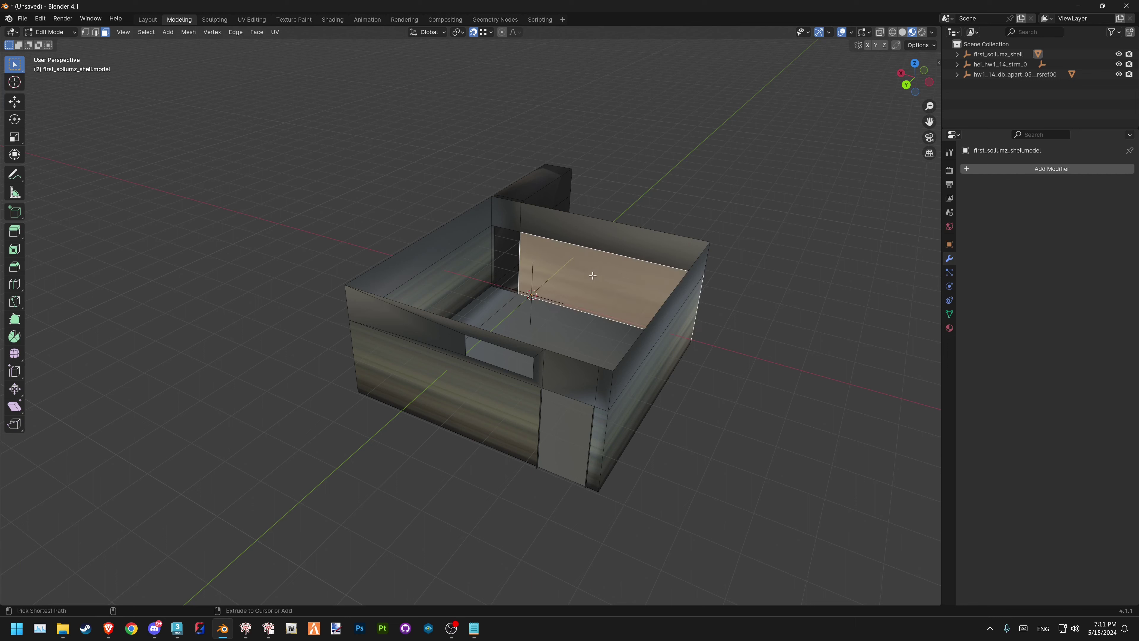
key(ctrl+l)
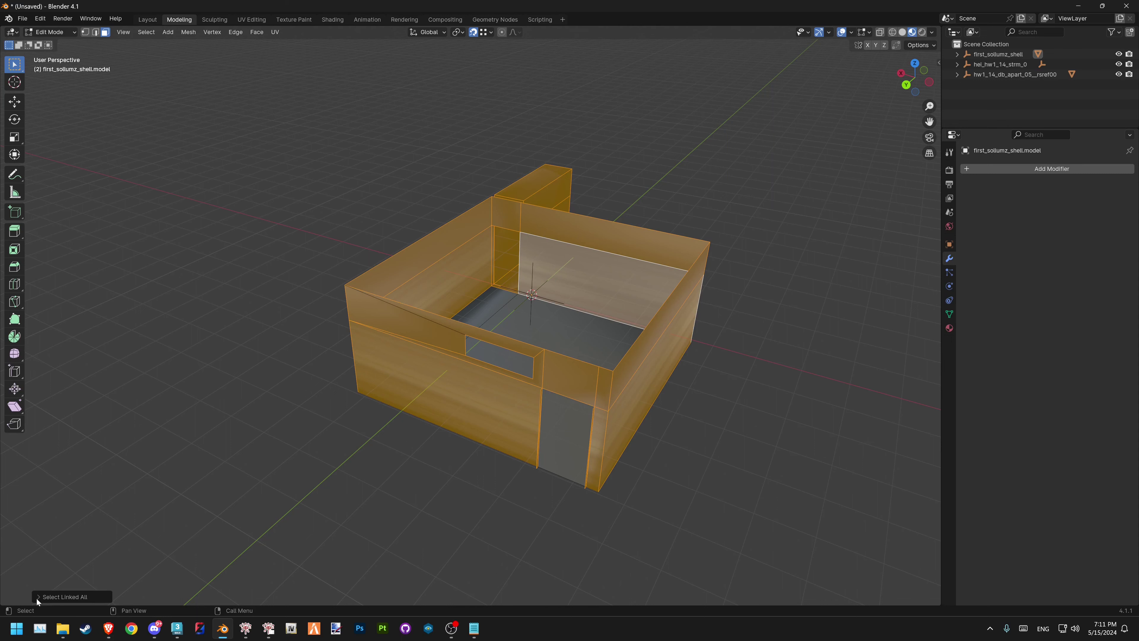
click(38, 597)
click(38, 534)
click(252, 19)
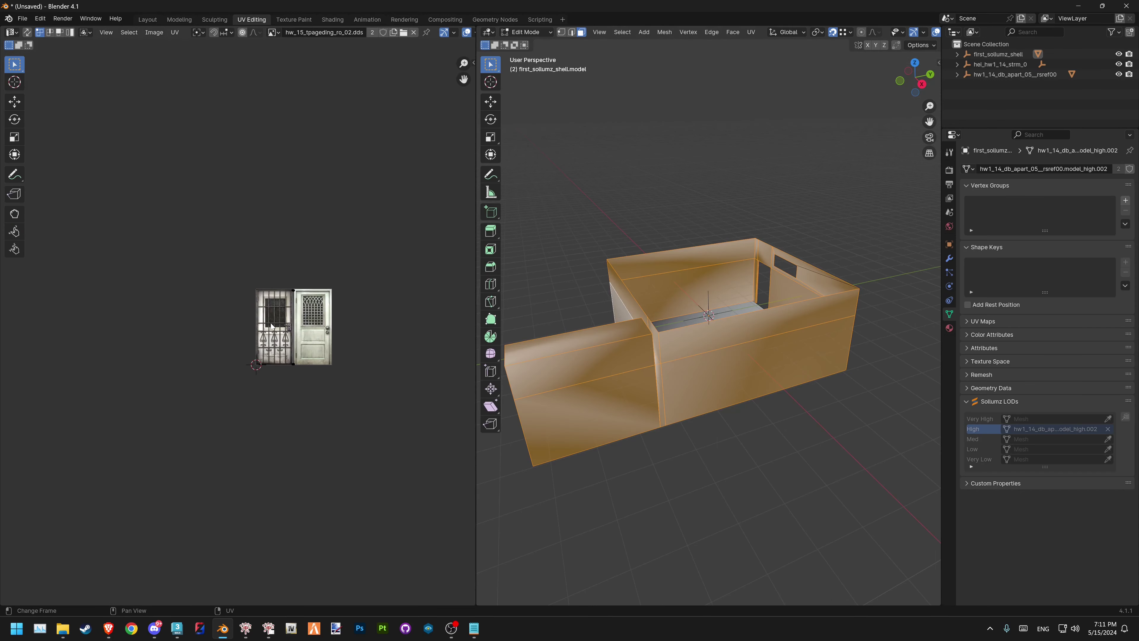
Assign the rsn_dc_wall_0003b.001 concrete material to the selected wall faces
scroll(272, 327, up, 5)
scroll(307, 310, down, 1)
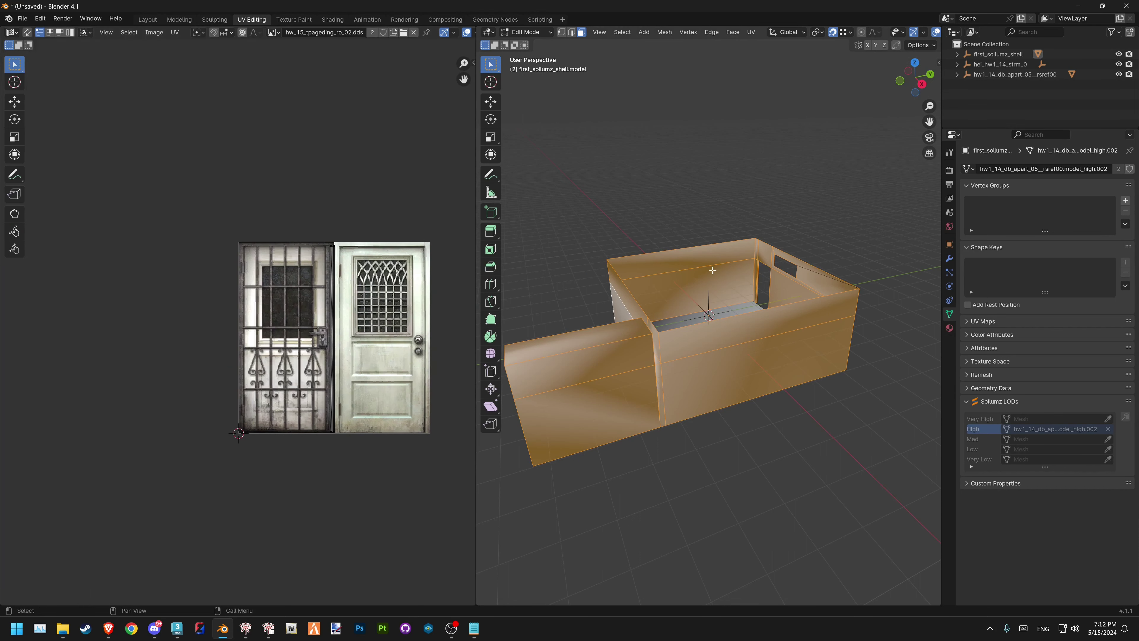
middle_drag(319, 311, 283, 324)
middle_drag(691, 317, 965, 352)
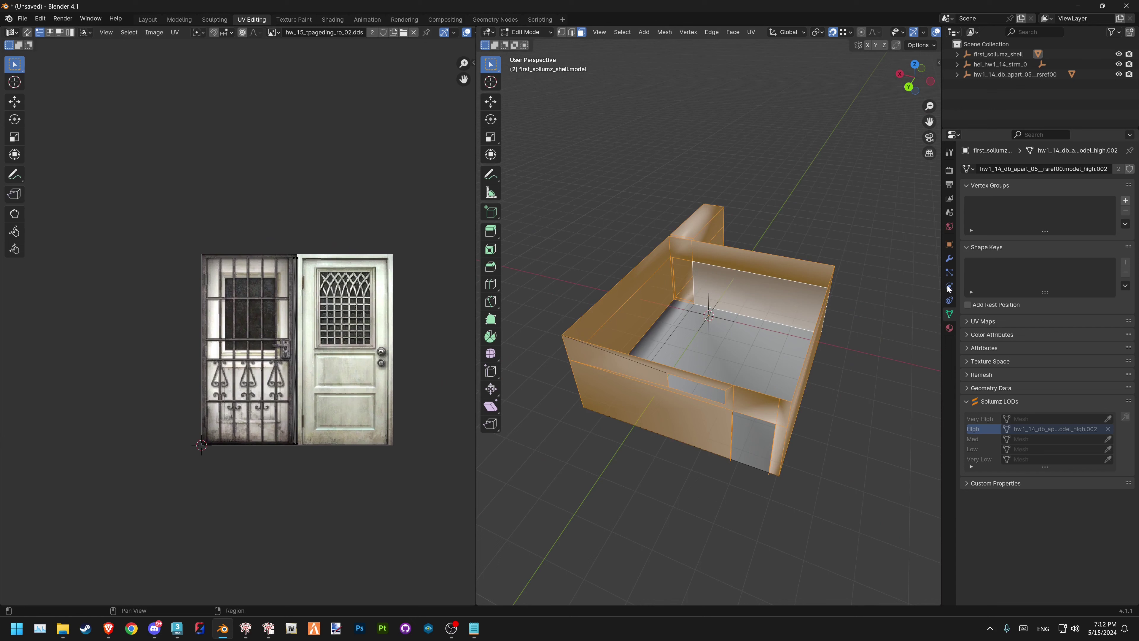
click(949, 328)
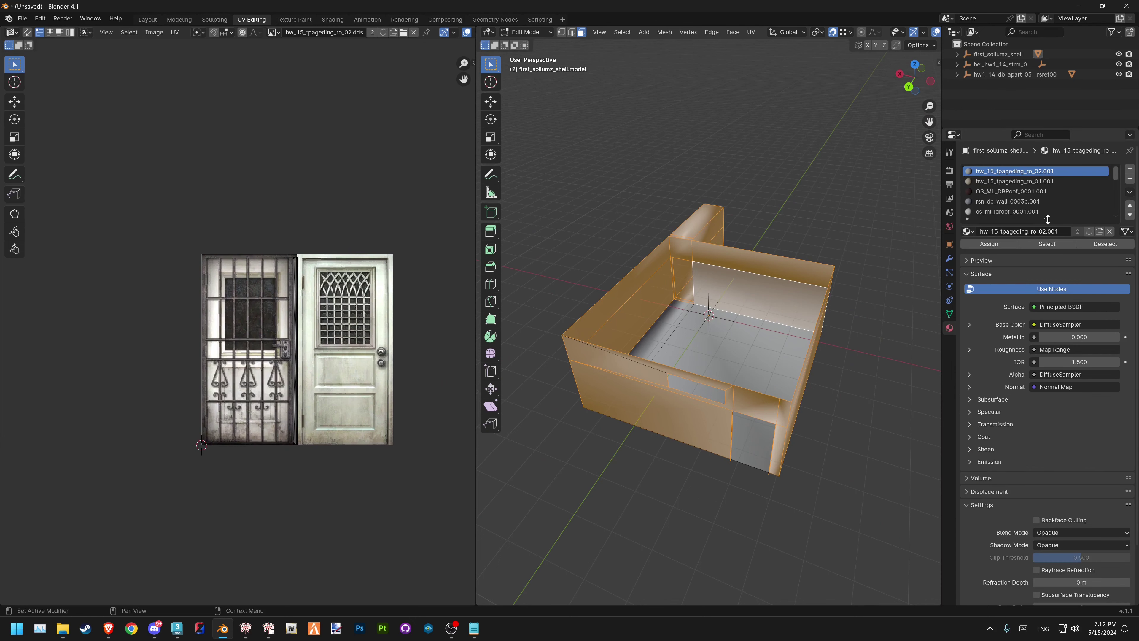
drag(1049, 221, 1046, 420)
click(1008, 204)
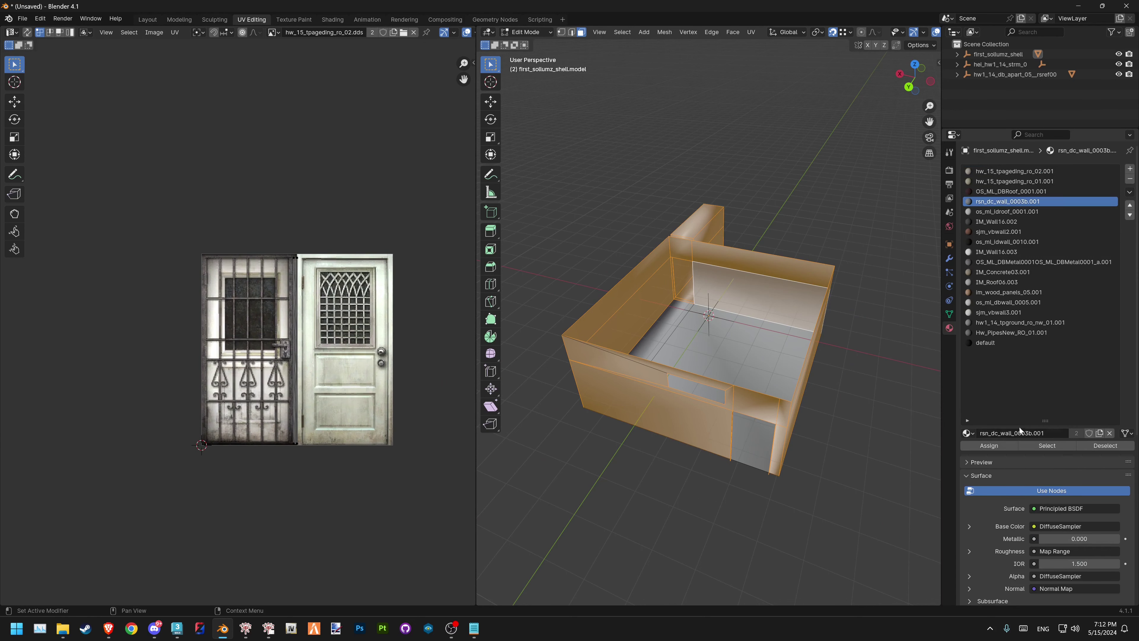
click(1009, 446)
middle_drag(371, 331, 363, 336)
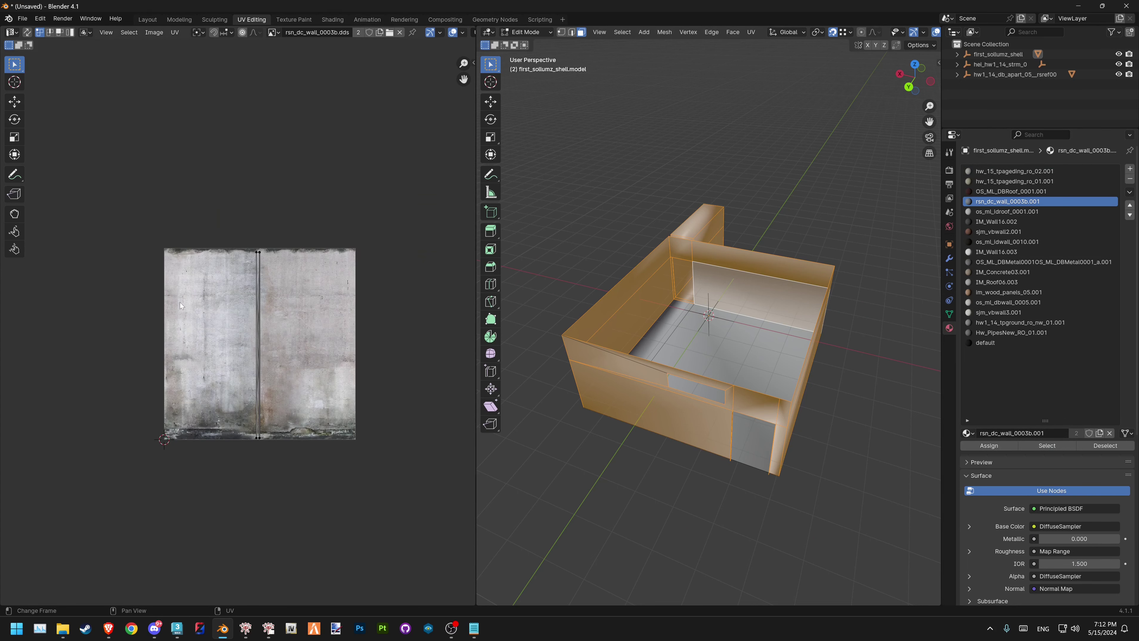
Cube-project the wall UVs and scale them up about 2x
key(a)
click(174, 33)
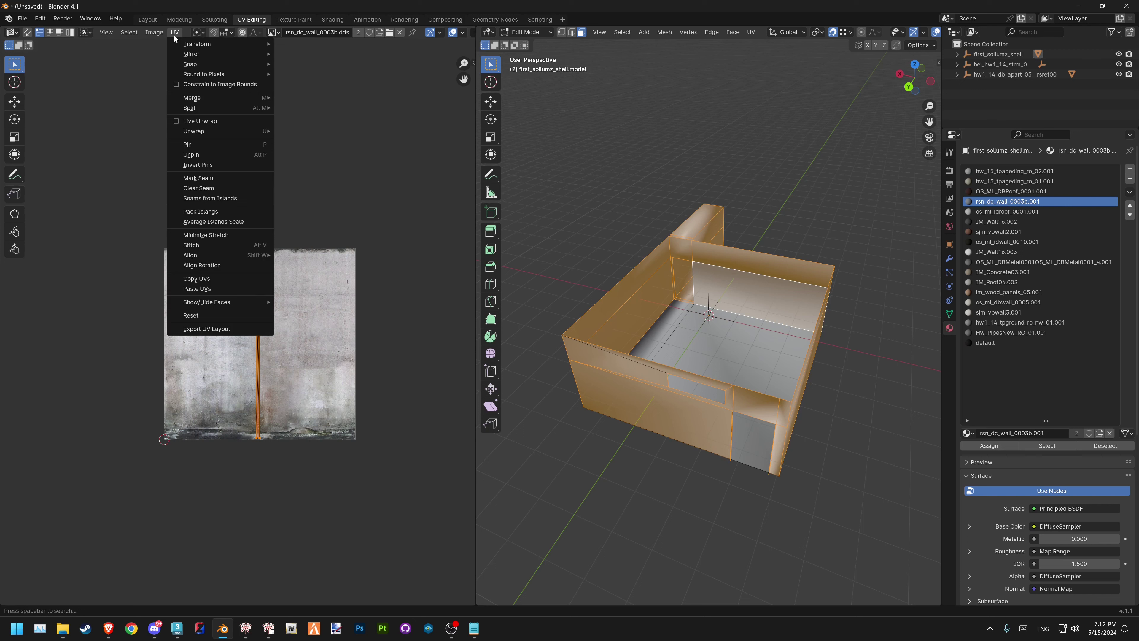
mouse_move(194, 131)
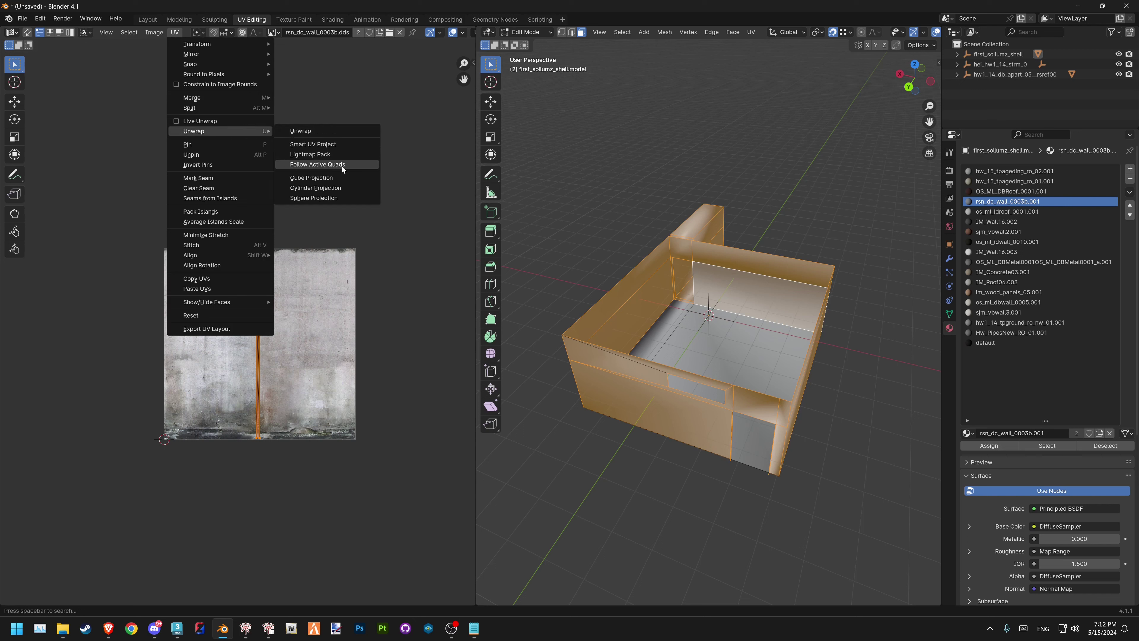
click(311, 178)
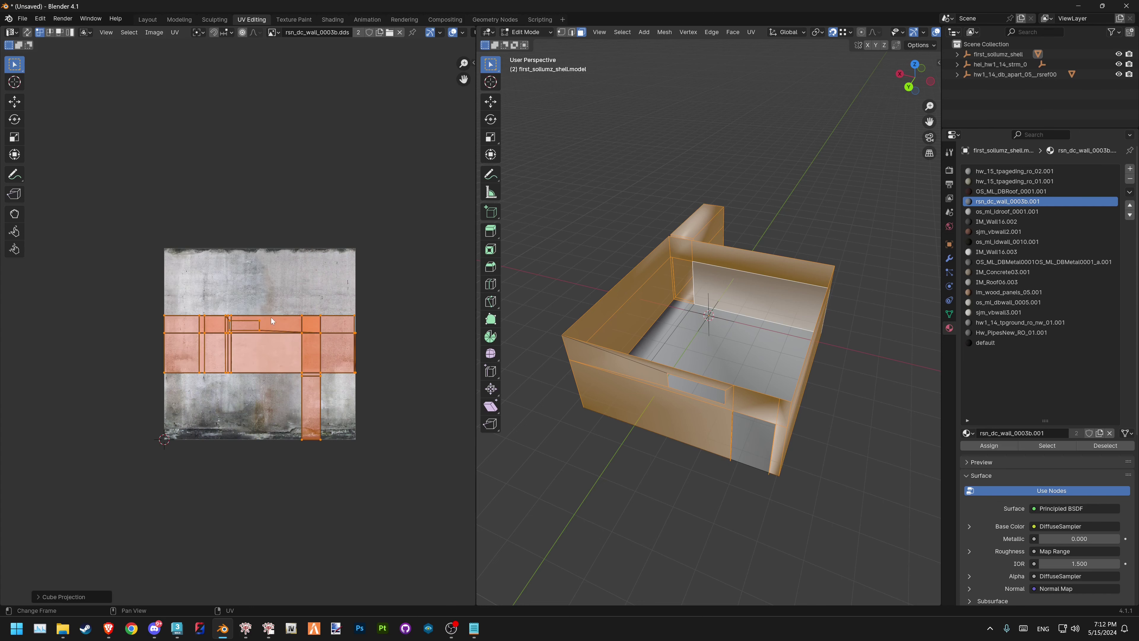
scroll(746, 274, up, 5)
mouse_move(670, 382)
middle_down()
mouse_move(786, 305)
mouse_move(903, 76)
middle_up()
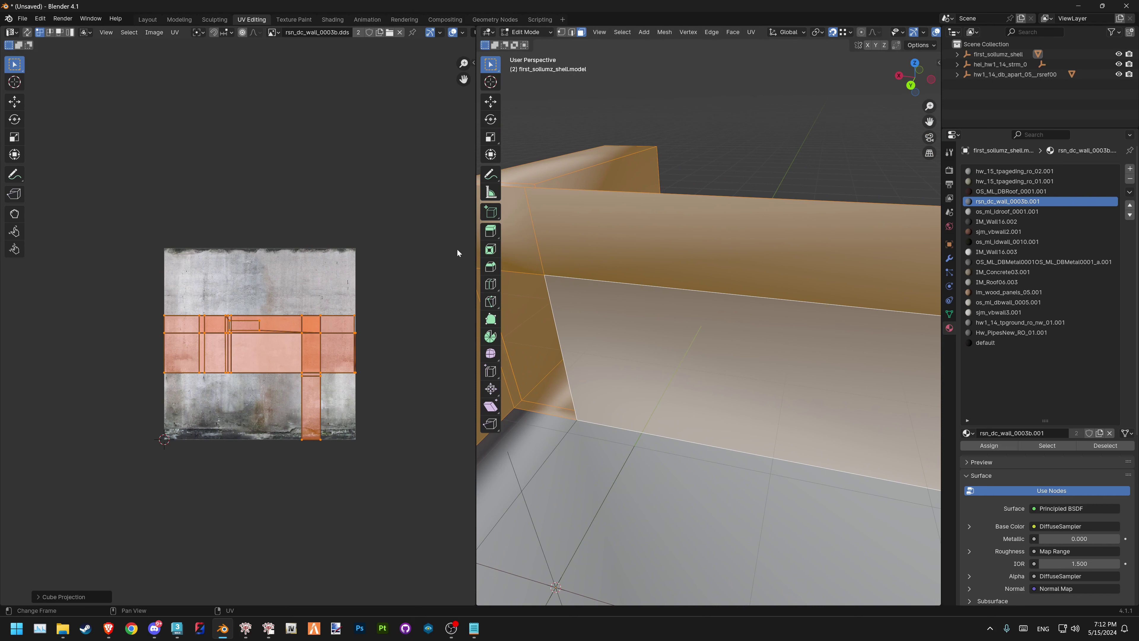
key(s)
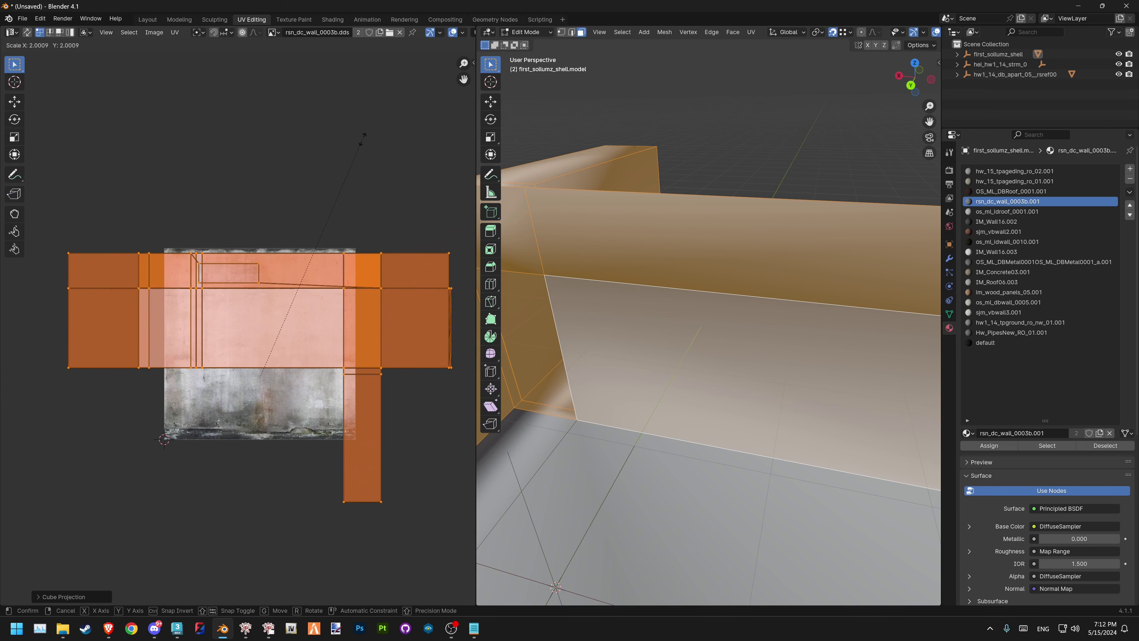
click(366, 119)
click(180, 19)
Deselect all and orbit around the textured room to inspect the walls
key(alt+a)
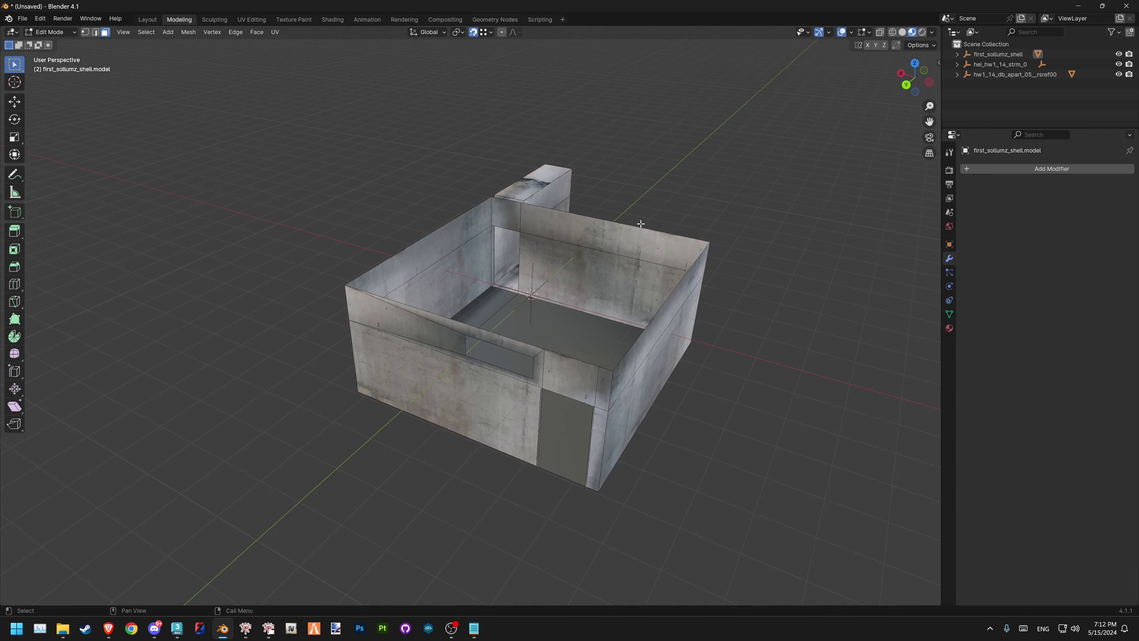
scroll(561, 292, up, 4)
mouse_move(538, 288)
middle_down()
mouse_move(590, 268)
mouse_move(570, 241)
middle_up()
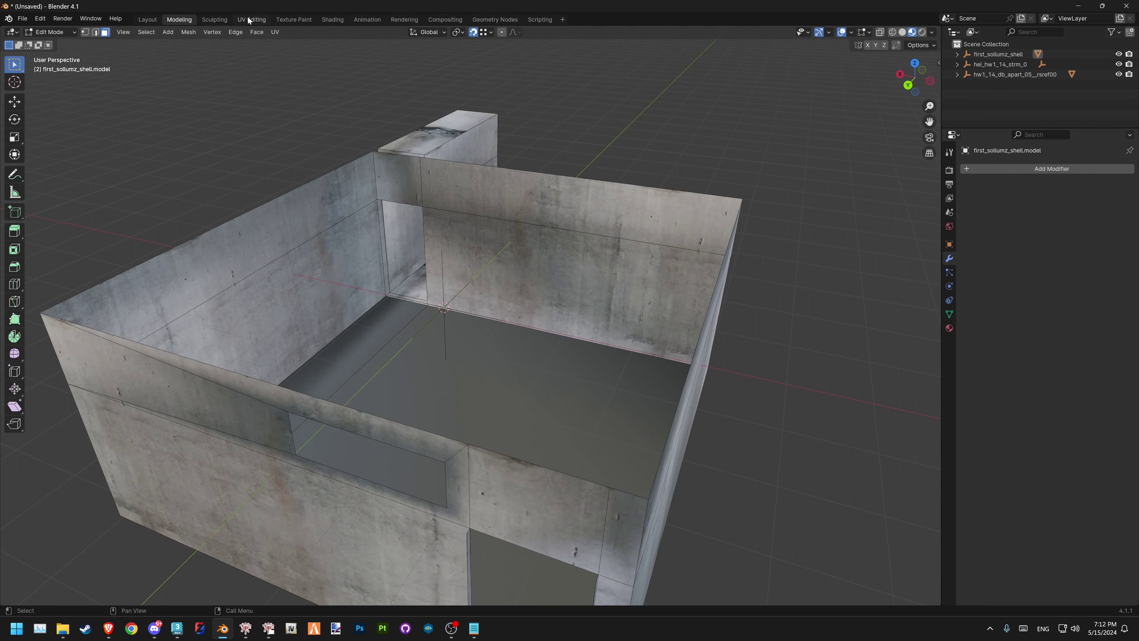
click(245, 19)
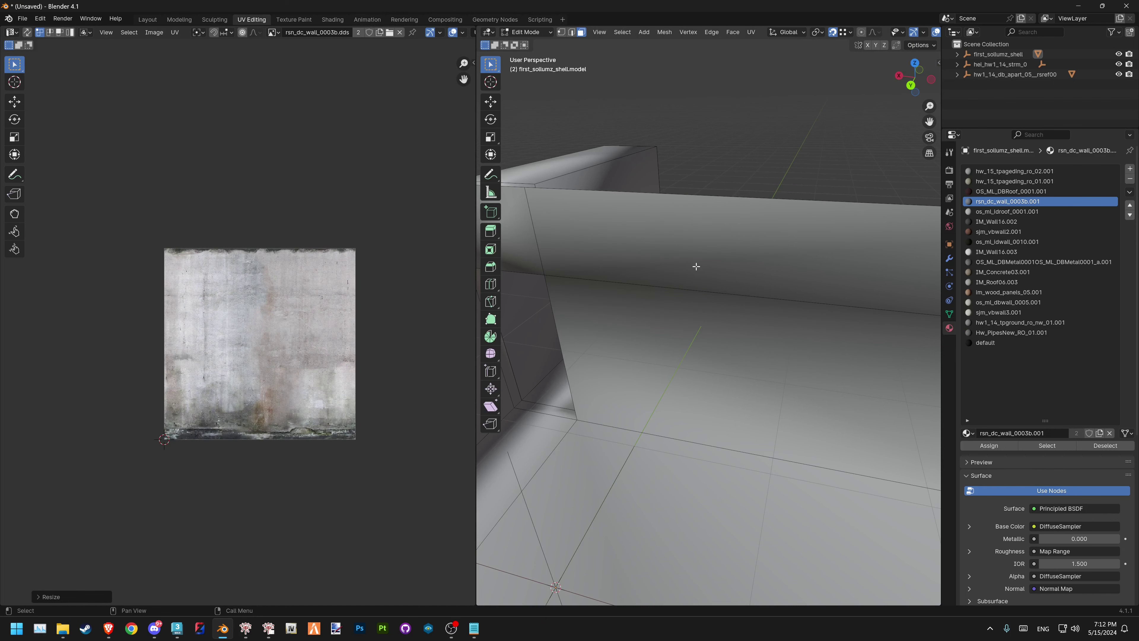
scroll(675, 323, down, 3)
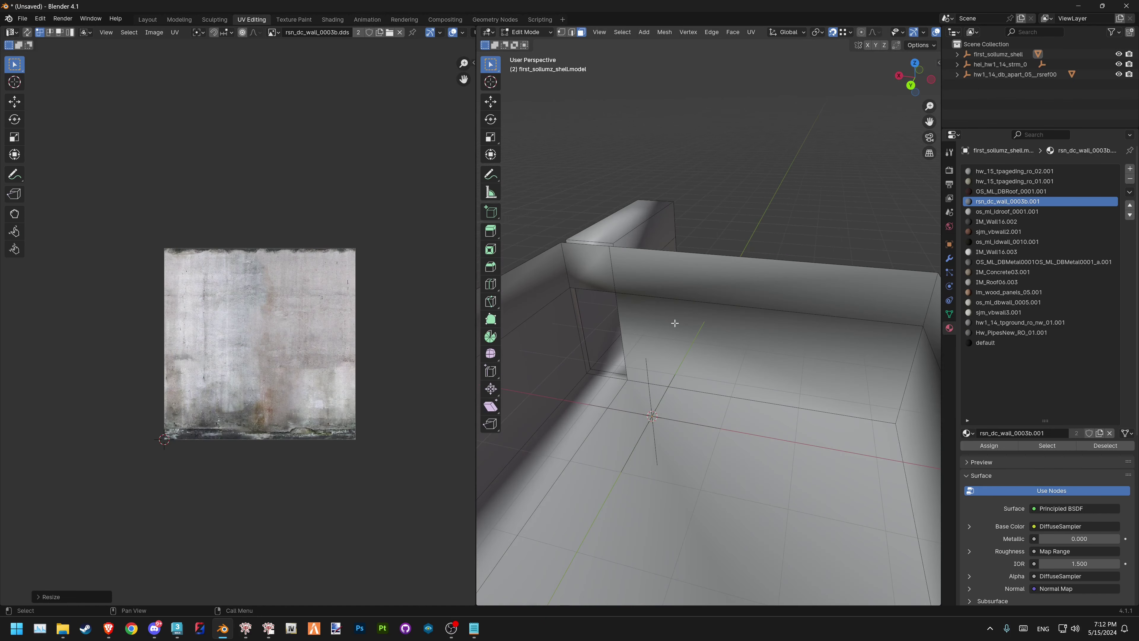
click(179, 19)
In Edit Mode, select the floor face plus the window and door faces
key(Tab)
mouse_move(533, 257)
middle_down()
mouse_move(559, 297)
mouse_move(538, 315)
middle_up()
key(Tab)
click(538, 314)
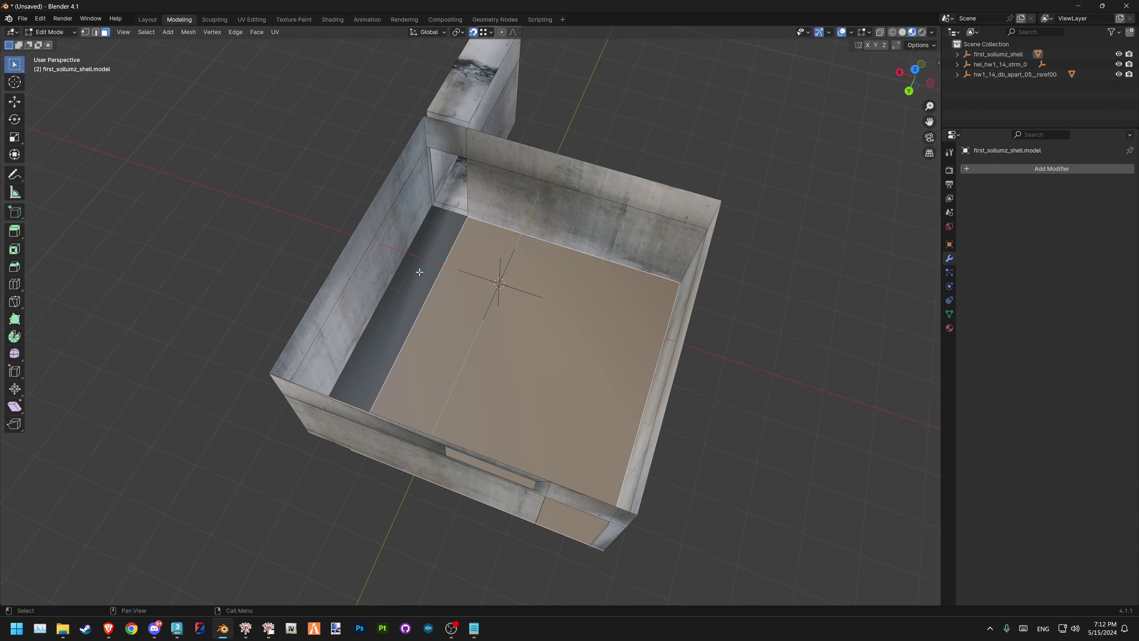
shift+click(419, 271)
mouse_move(419, 272)
middle_down()
mouse_move(423, 217)
mouse_move(512, 260)
middle_up()
shift+click(407, 225)
scroll(403, 223, up, 3)
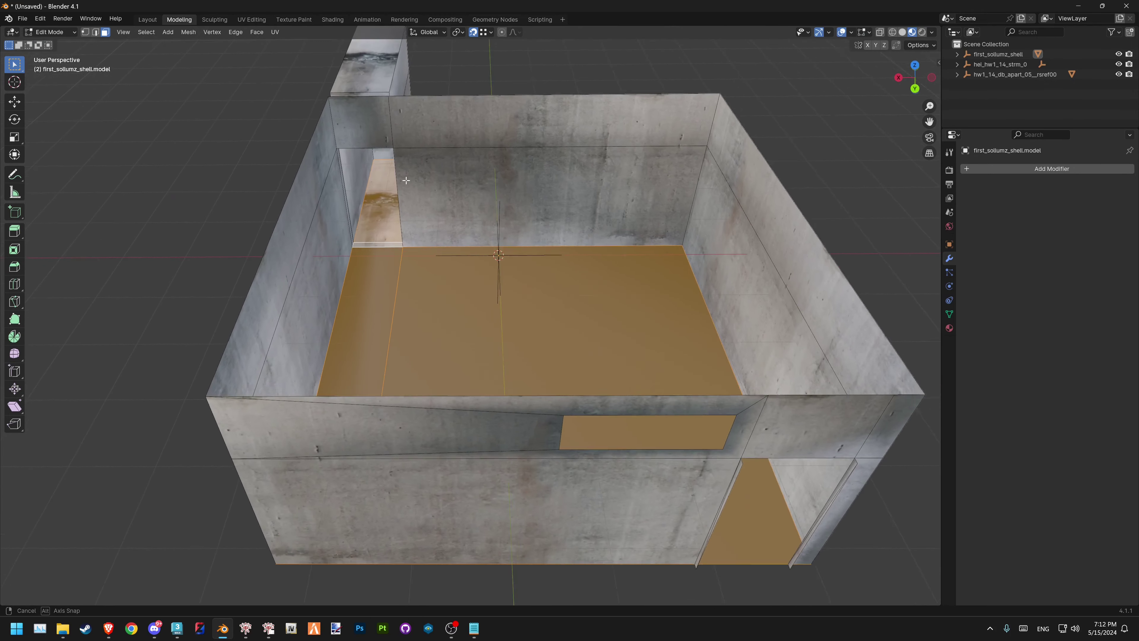
click(252, 19)
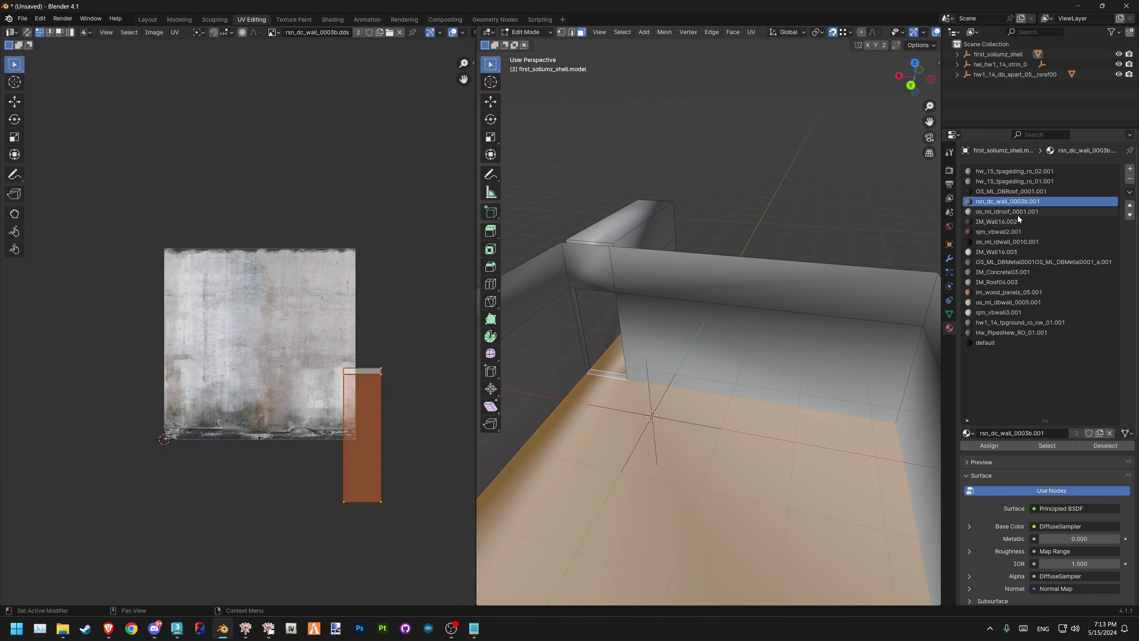
Assign the default material to the floor faces and cube-project their UVs
click(1005, 233)
click(1000, 343)
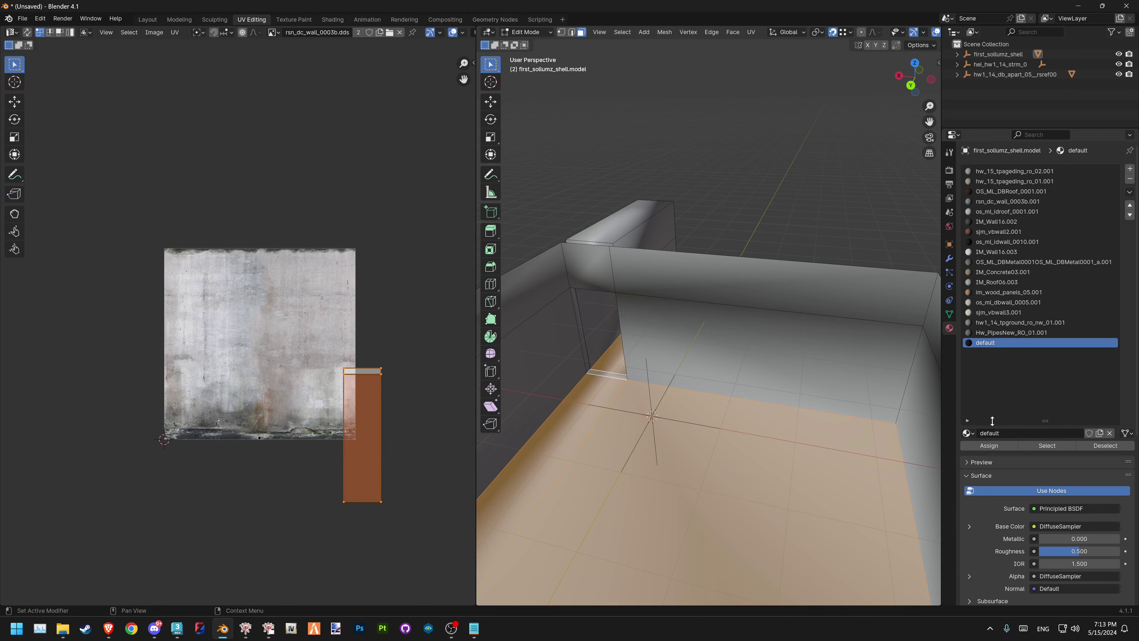
click(997, 447)
scroll(270, 350, up, 3)
scroll(293, 348, up, 3)
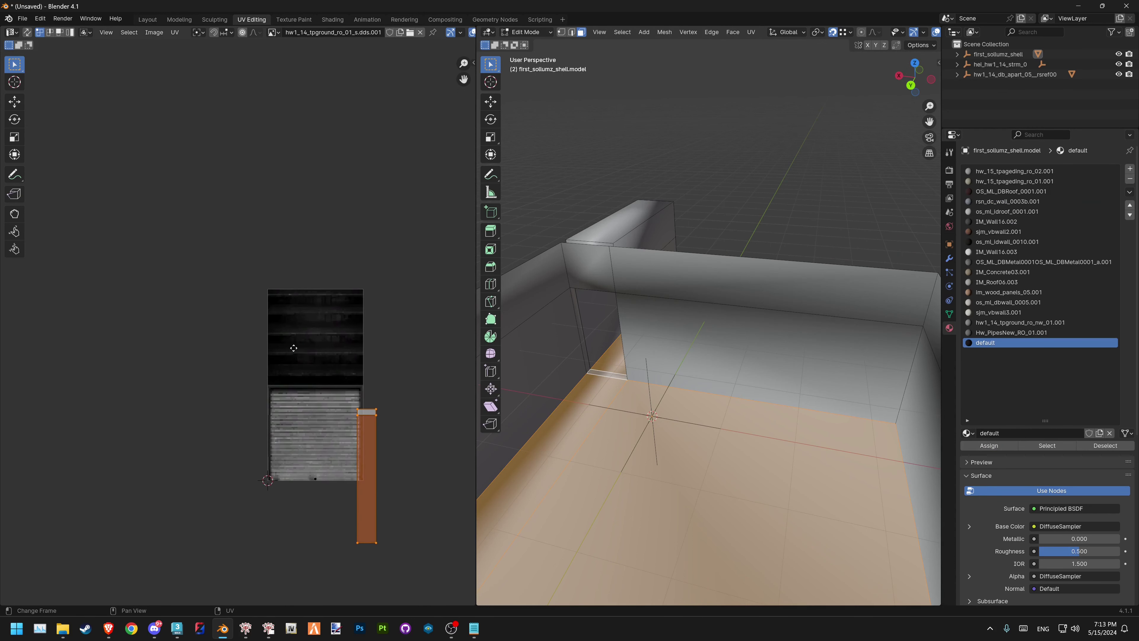
key(u)
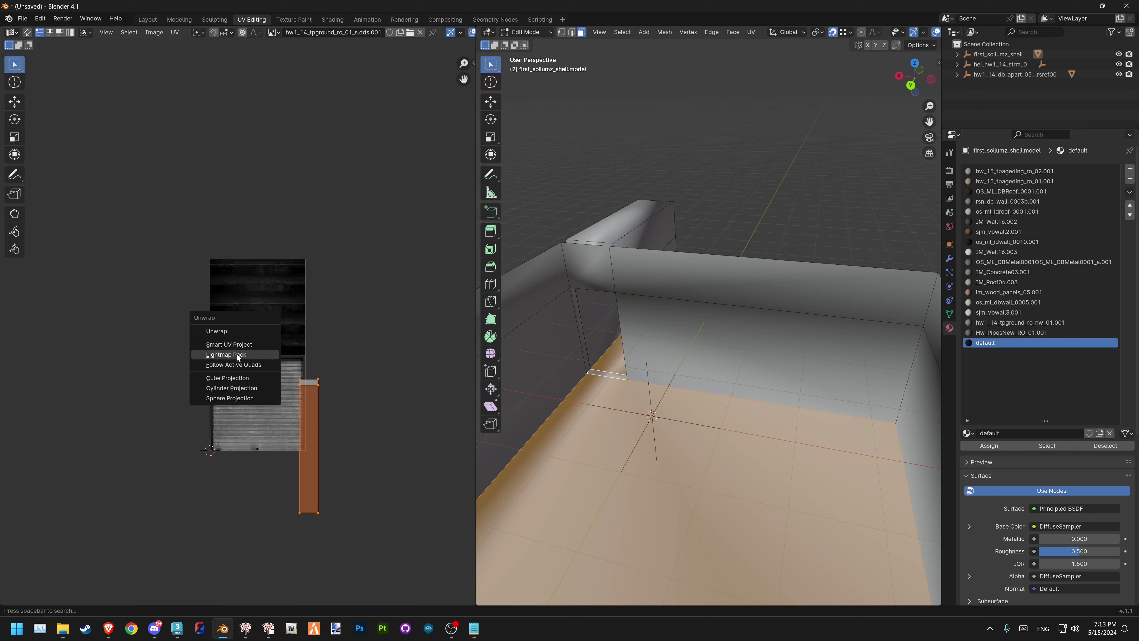
click(233, 378)
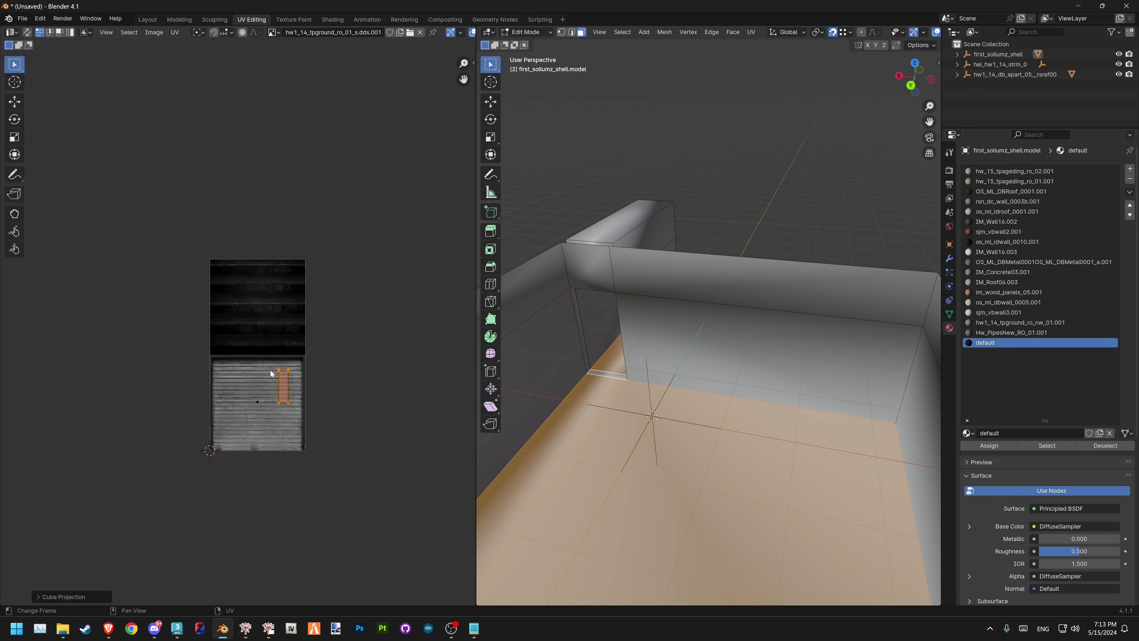
Move the floor UV island onto the dark texture and widen it by moving its side edges
key(g)
click(265, 297)
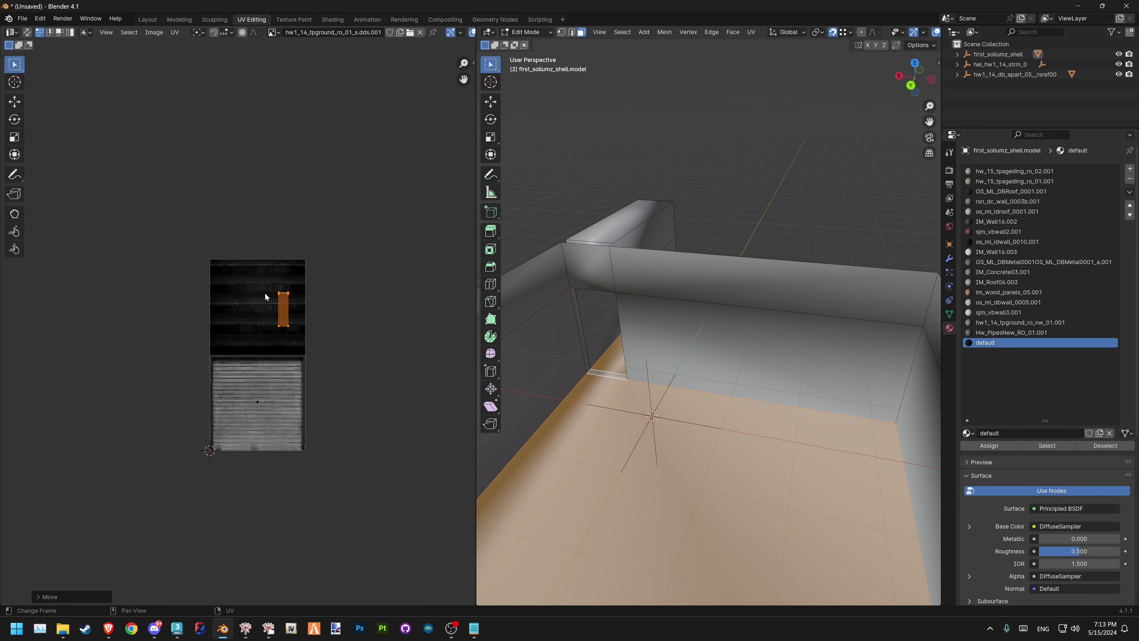
drag(248, 274, 283, 354)
key(g)
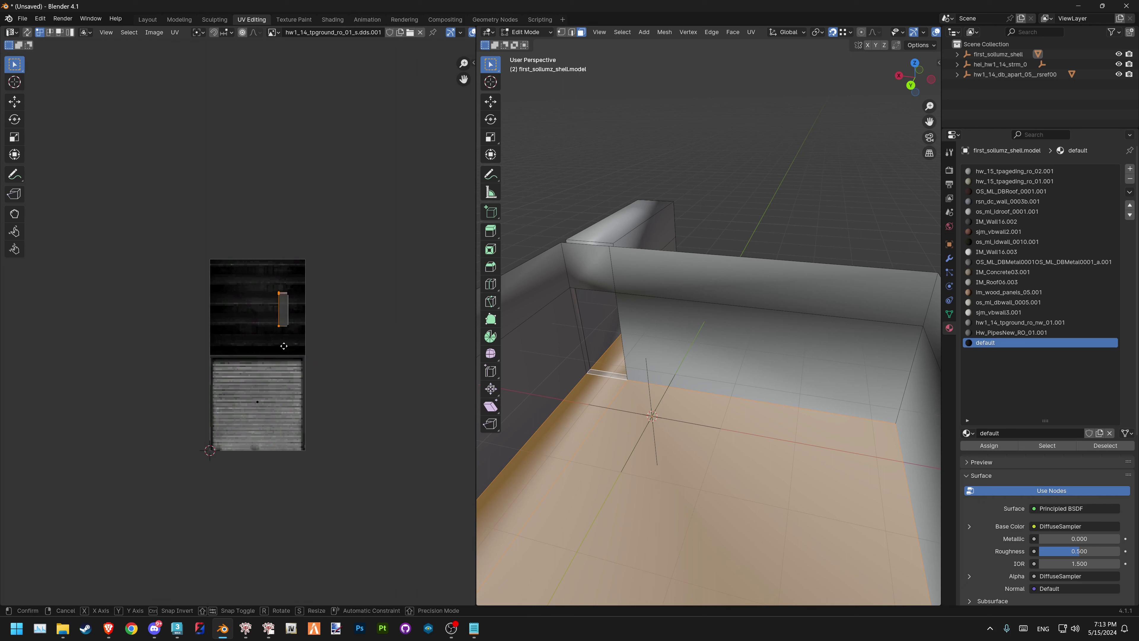
key(x)
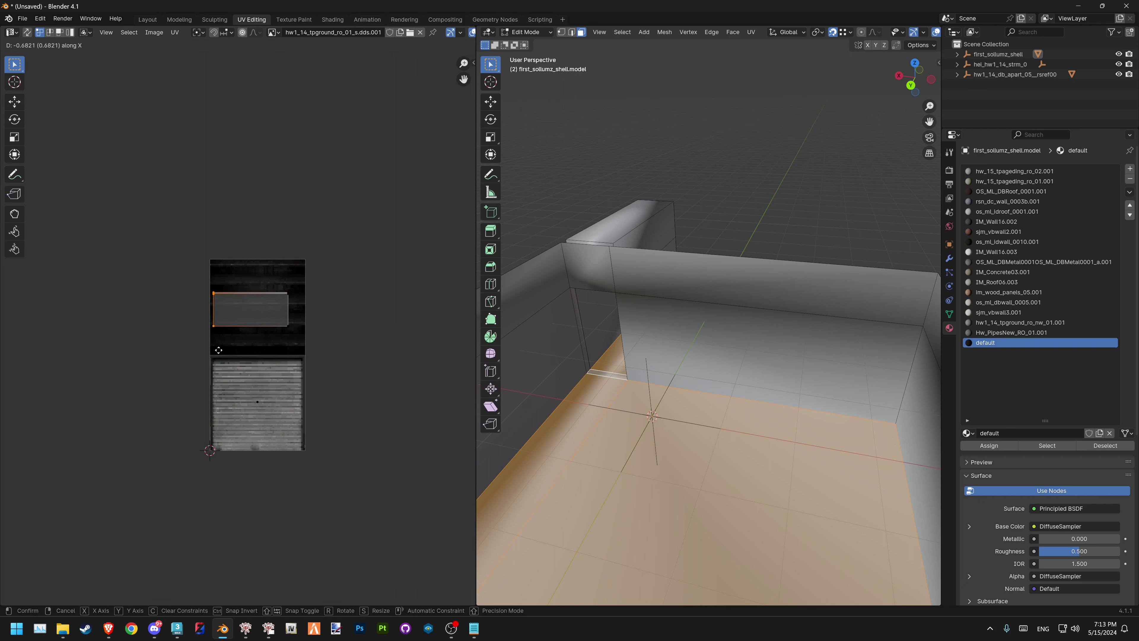
click(216, 350)
drag(278, 278, 305, 338)
key(g)
click(317, 340)
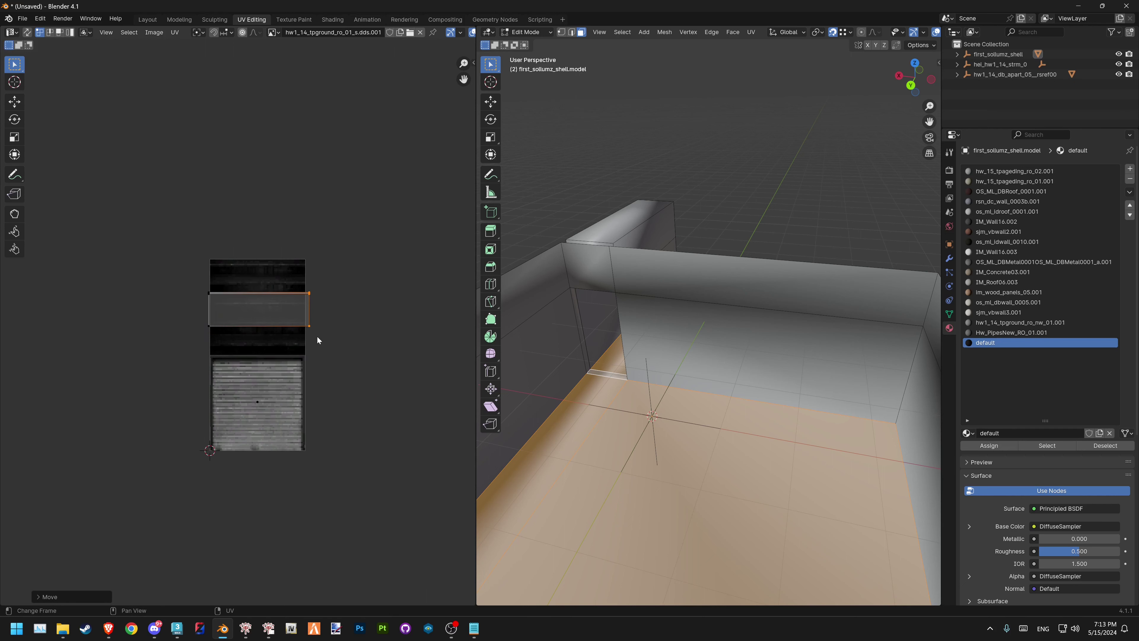
Scale the floor UV face up about 2.8x and stretch its top edge upward
drag(185, 253, 354, 305)
mouse_move(154, 244)
mouse_down()
mouse_move(247, 287)
mouse_move(368, 306)
mouse_up()
key(Tab)
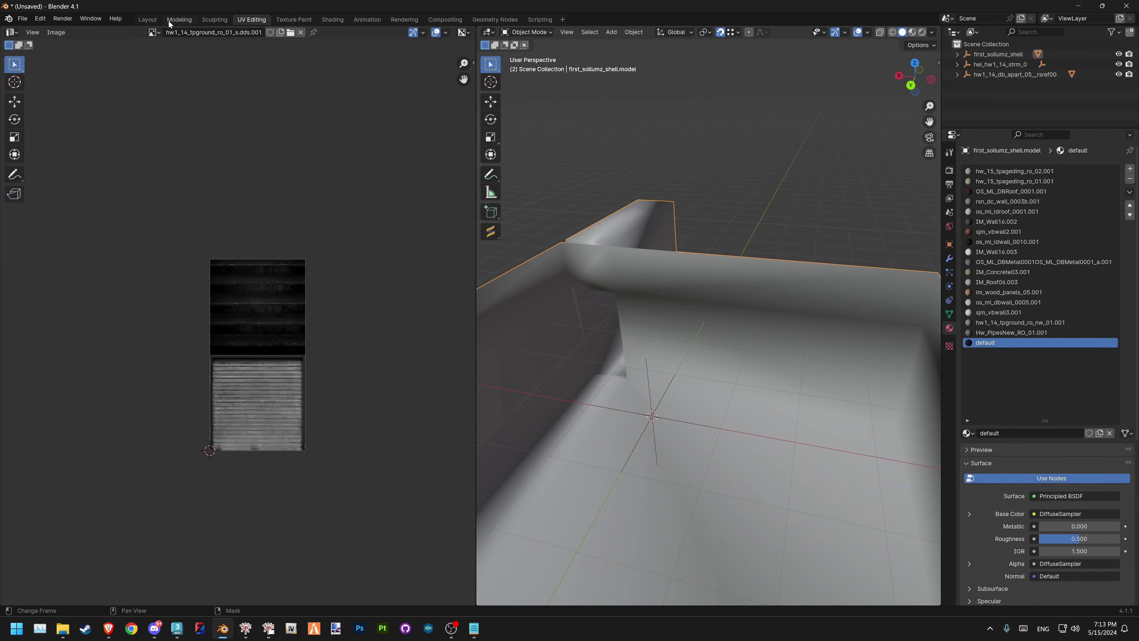
key(Tab)
drag(154, 221, 360, 336)
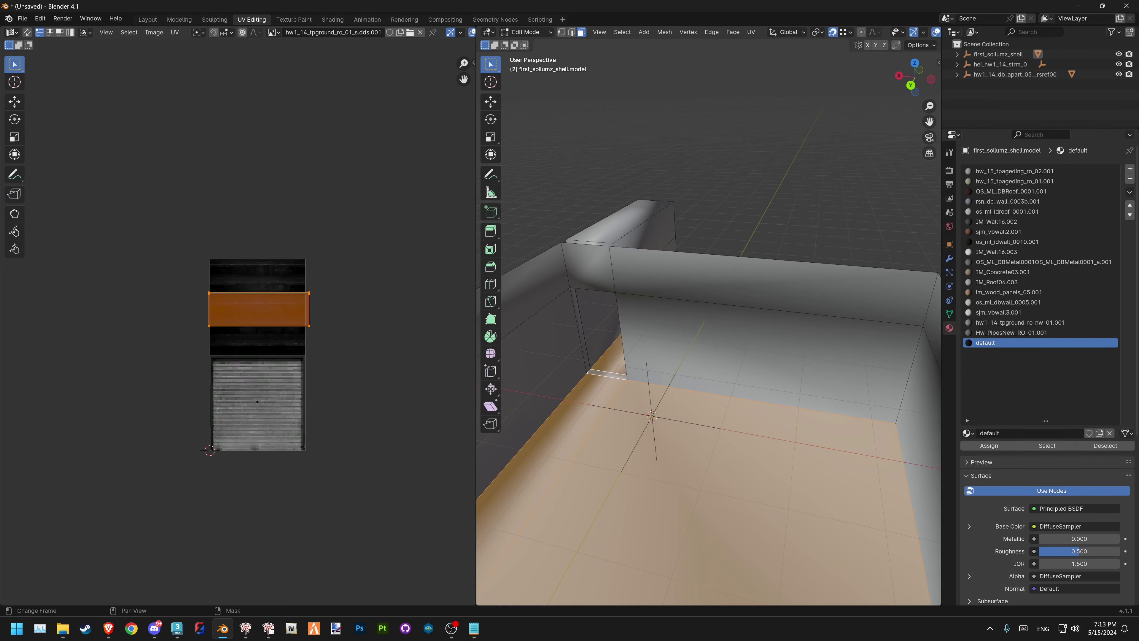
key(s)
click(17, 386)
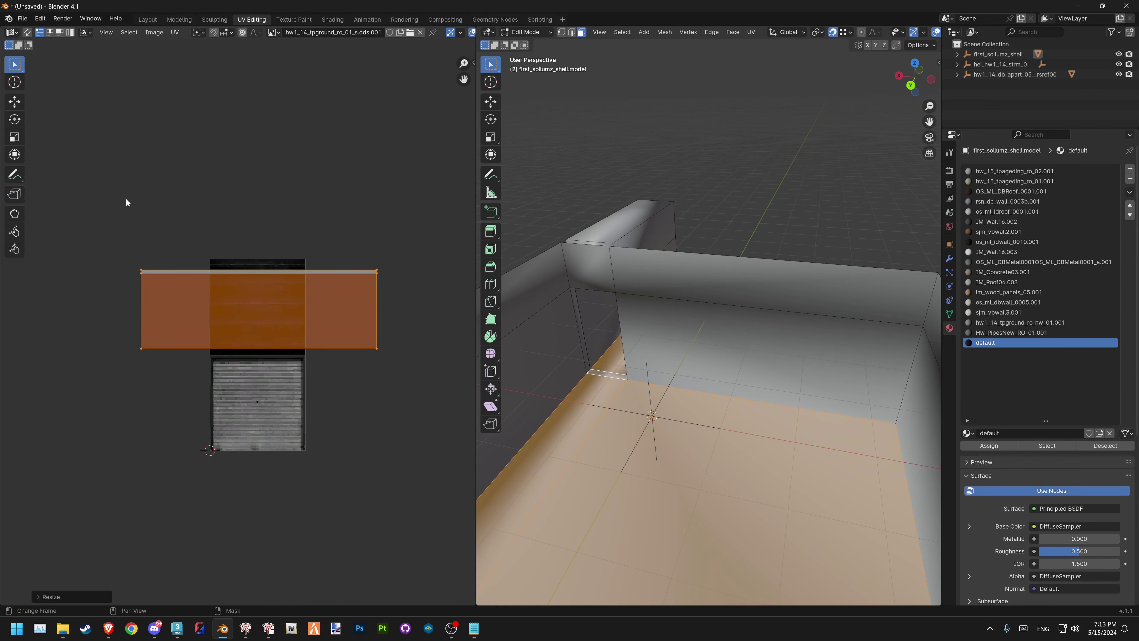
drag(126, 202, 445, 287)
key(g)
click(412, 232)
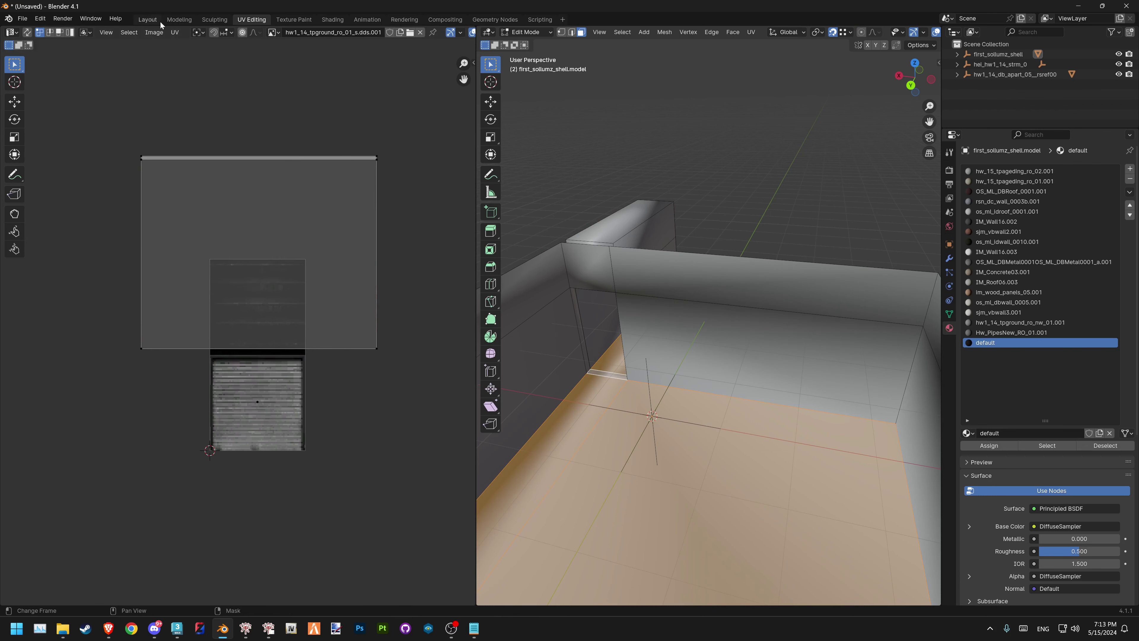
Back in Modeling, deselect everything and orbit to check the textured floor
click(179, 19)
key(alt+a)
mouse_move(574, 146)
middle_down()
mouse_move(545, 268)
mouse_move(483, 264)
middle_up()
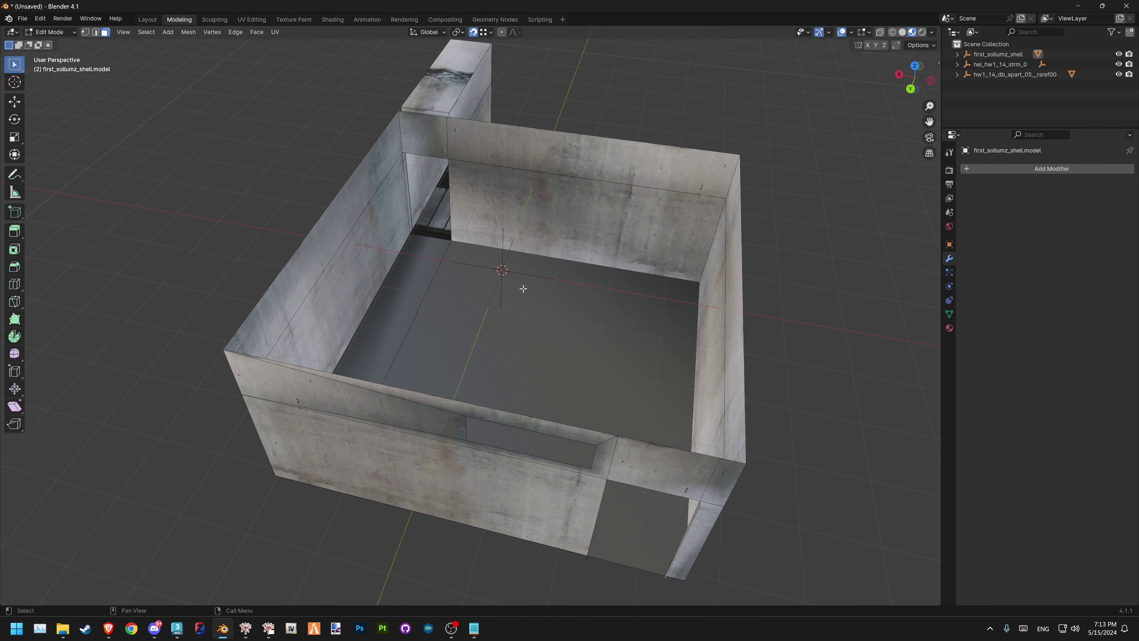
Select the walls' top rim edge loop and fill it with a new roof face
scroll(523, 289, down, 3)
scroll(533, 285, down, 2)
middle_drag(583, 290, 679, 272)
drag(557, 185, 541, 242)
key(2)
key(alt+a)
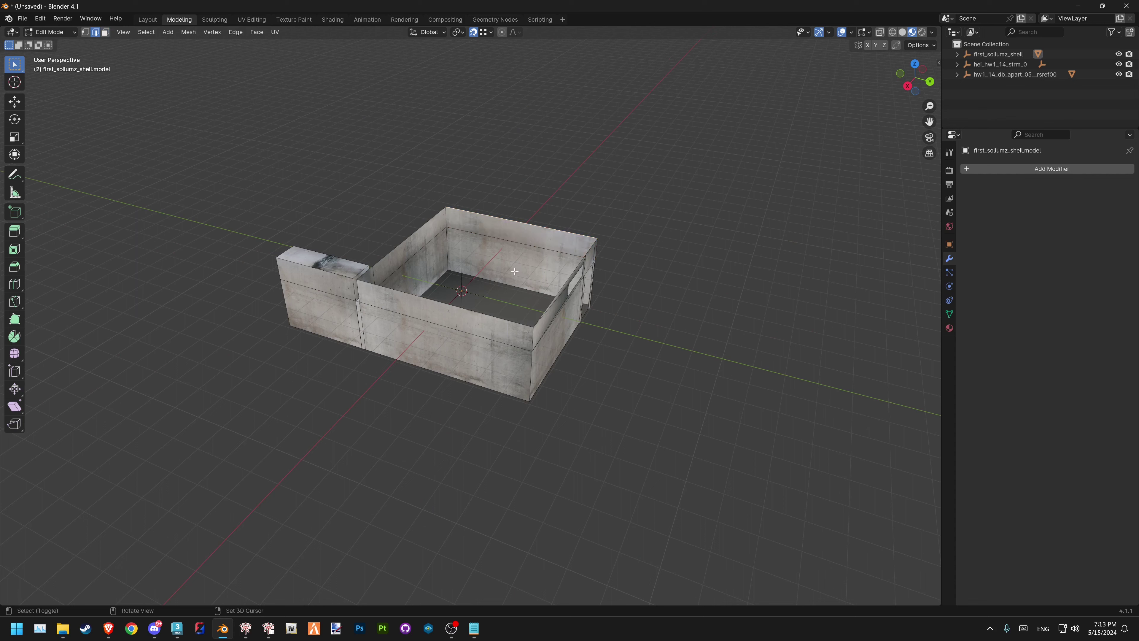
alt+click(481, 313)
key(f)
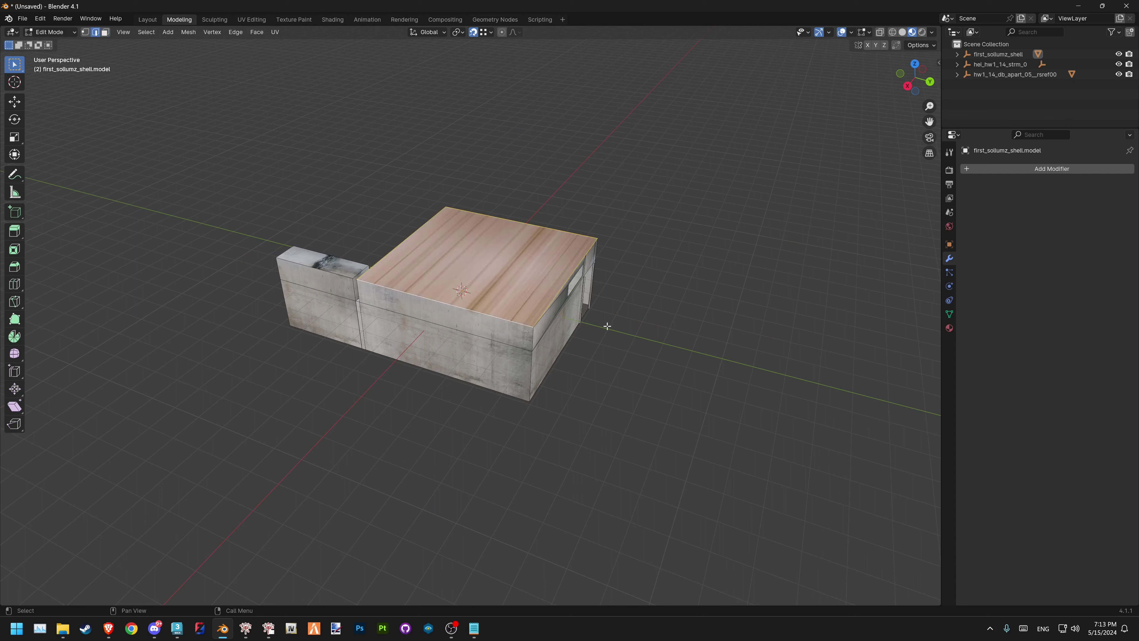
key(alt+a)
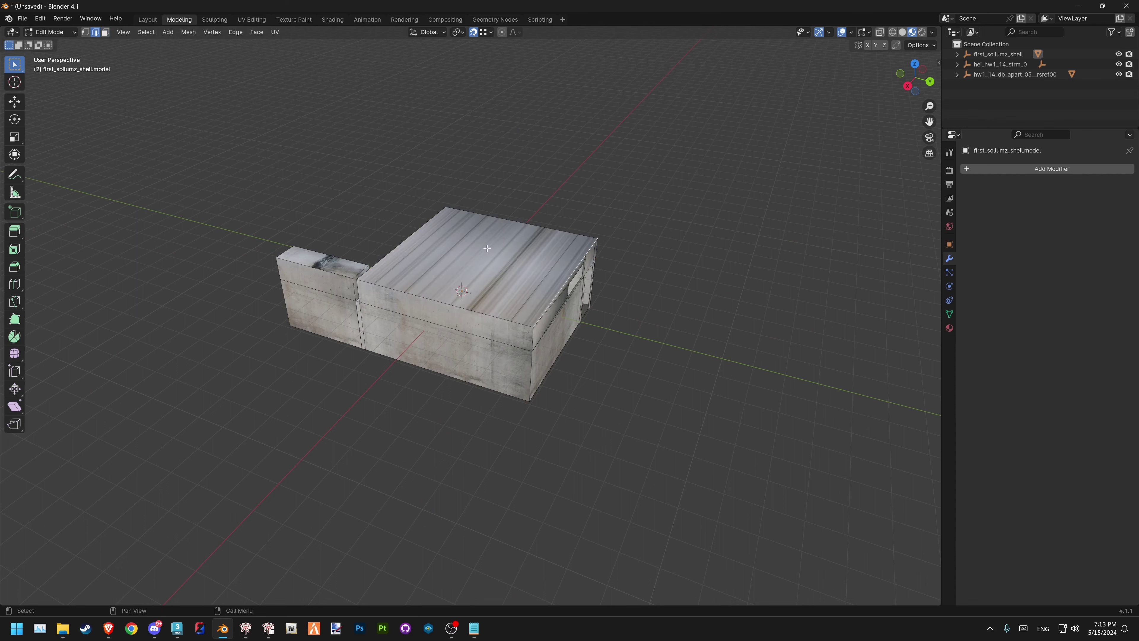
Cube-project the roof face's UVs and scale them up
key(3)
click(480, 247)
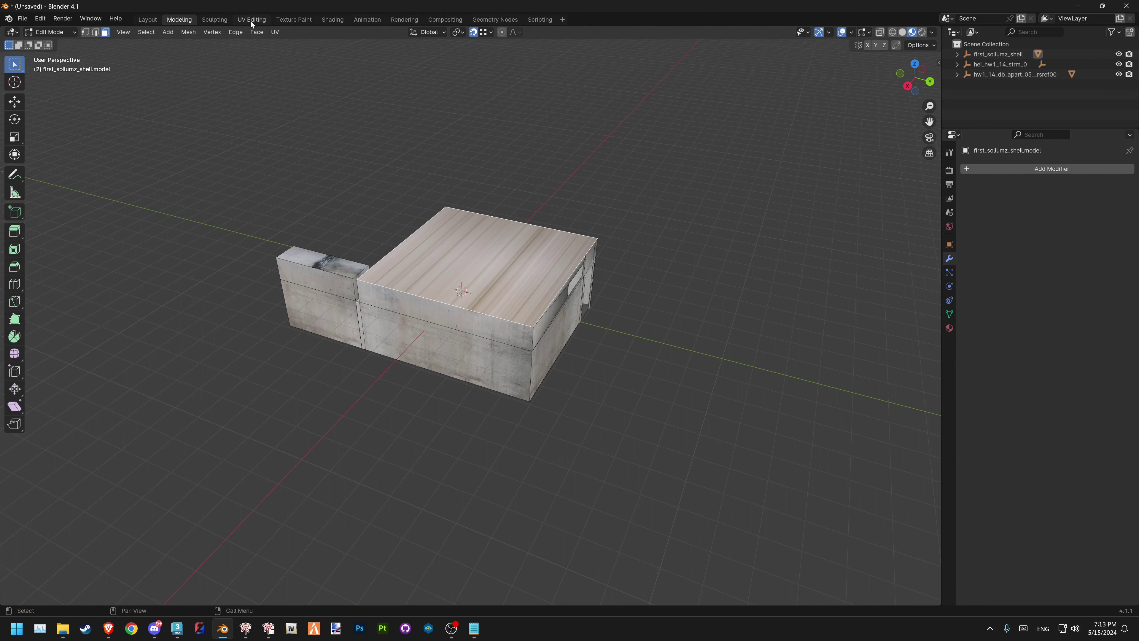
click(251, 22)
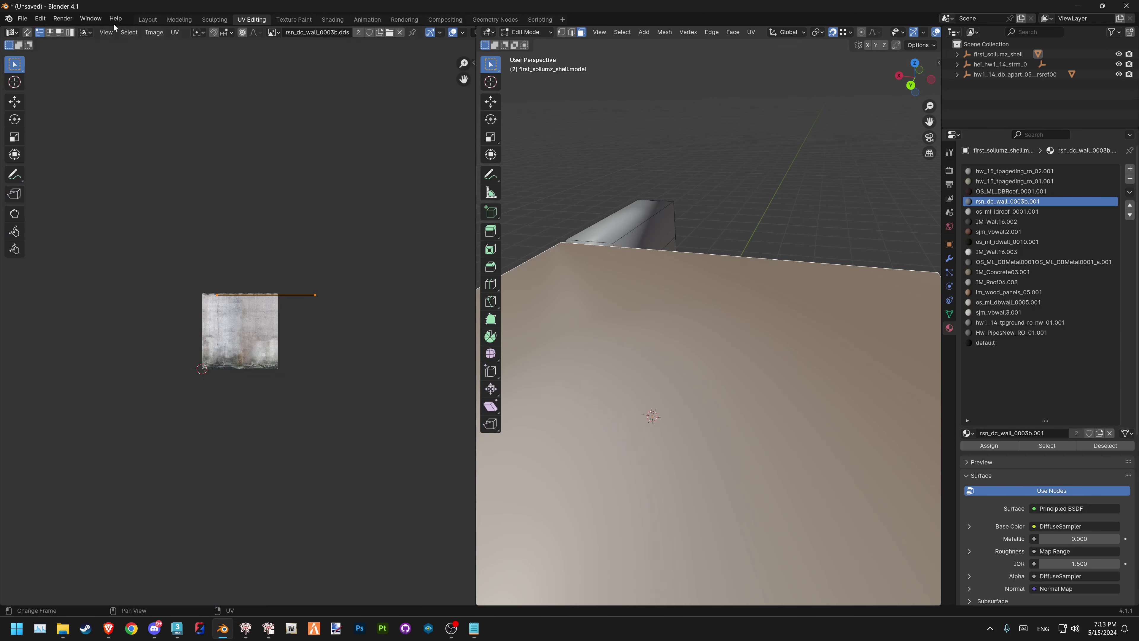
key(u)
click(216, 269)
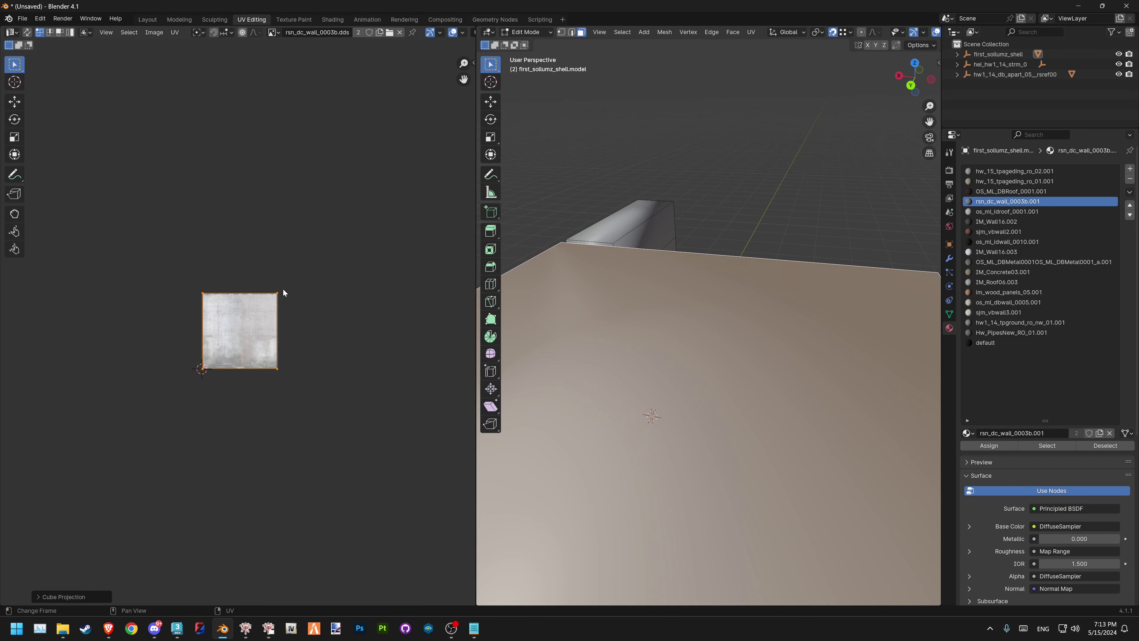
key(s)
click(304, 247)
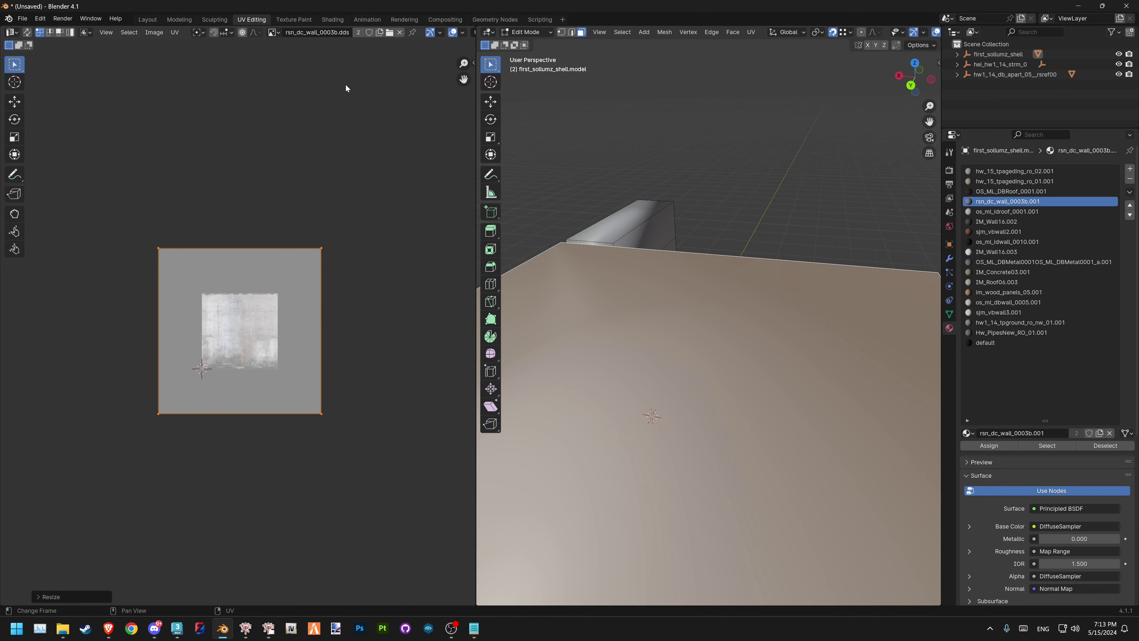
click(179, 19)
mouse_move(546, 220)
middle_down()
mouse_move(585, 160)
mouse_move(451, 250)
mouse_move(476, 215)
middle_up()
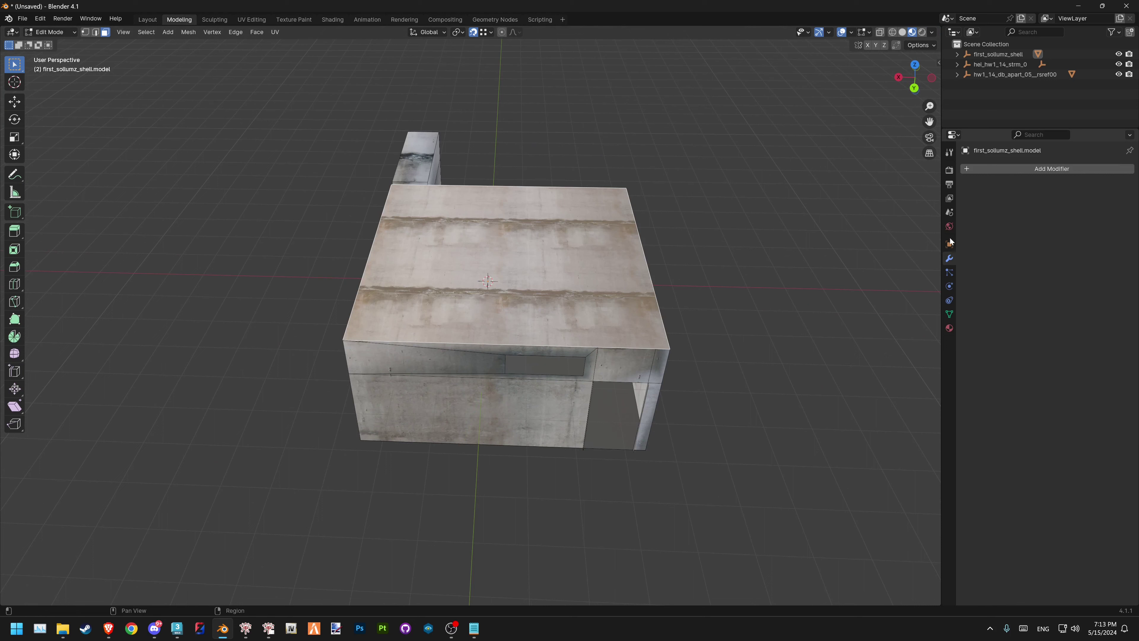
Give the roof the os_ml_idroof_0001.001 material and return to Object Mode
click(950, 328)
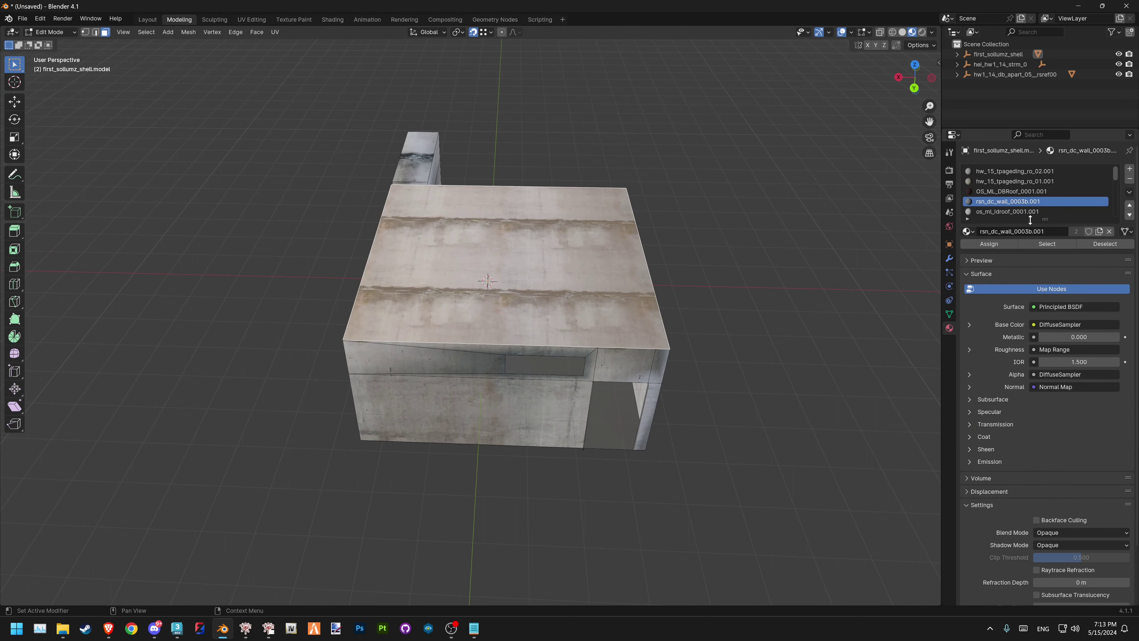
click(1023, 212)
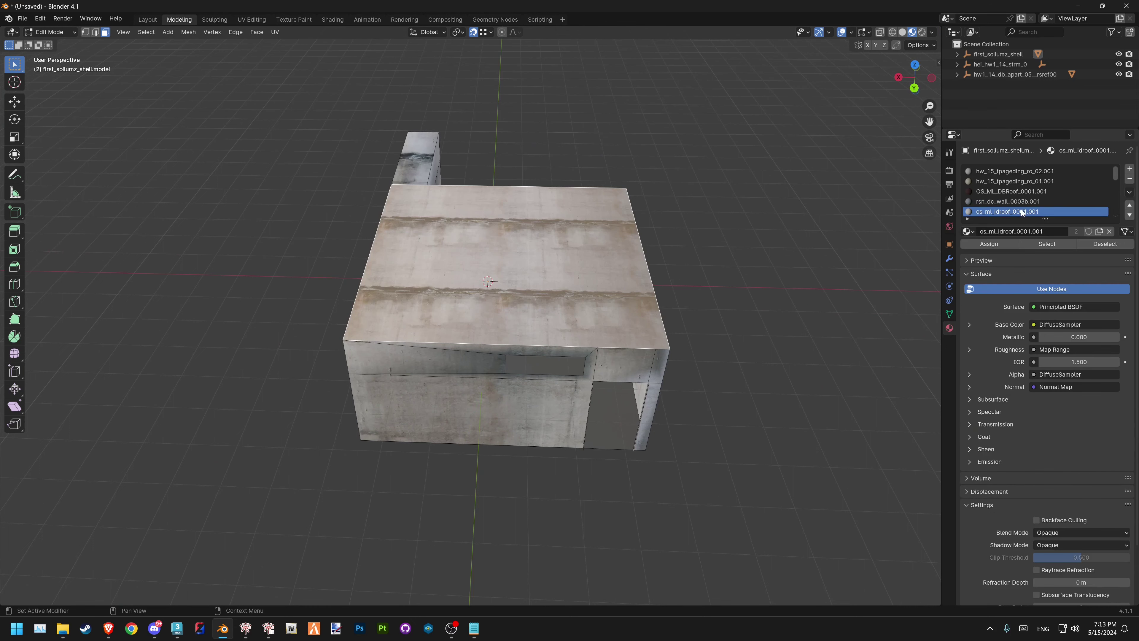
click(1004, 243)
middle_drag(538, 269, 676, 309)
key(Tab)
scroll(628, 300, down, 3)
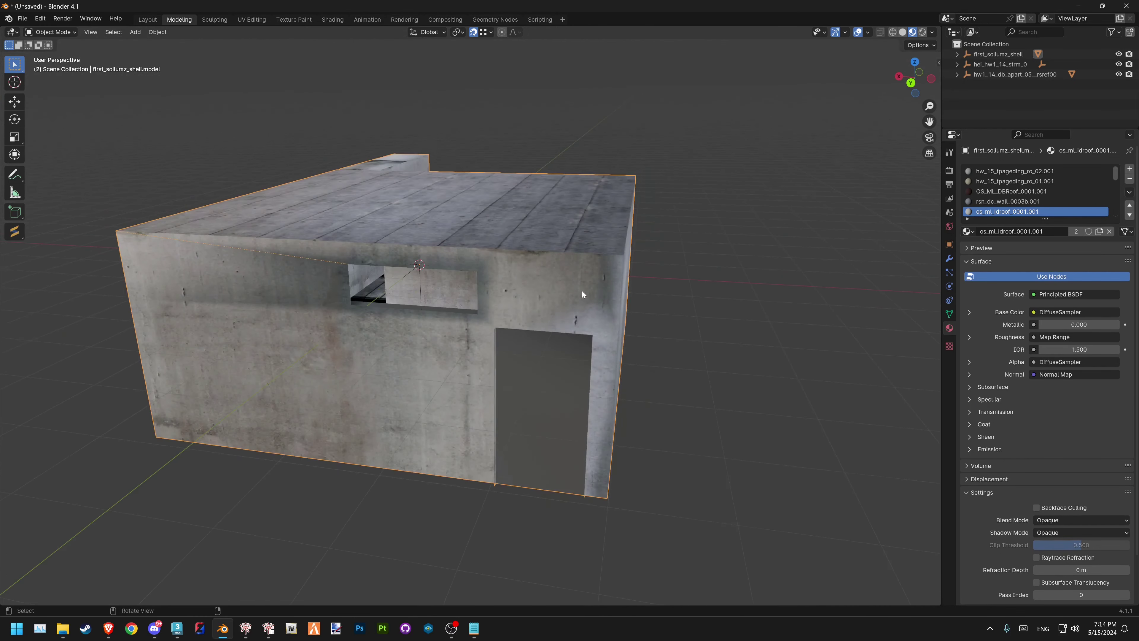
middle_drag(582, 291, 594, 290)
drag(1046, 222, 1045, 391)
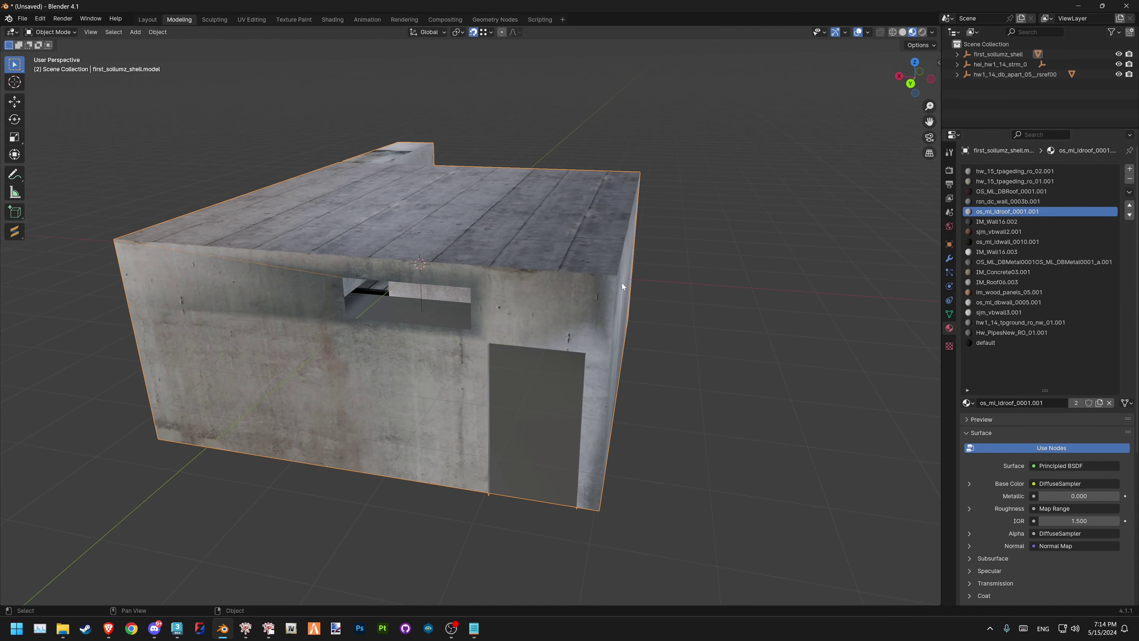
scroll(570, 297, down, 3)
middle_drag(570, 297, 579, 296)
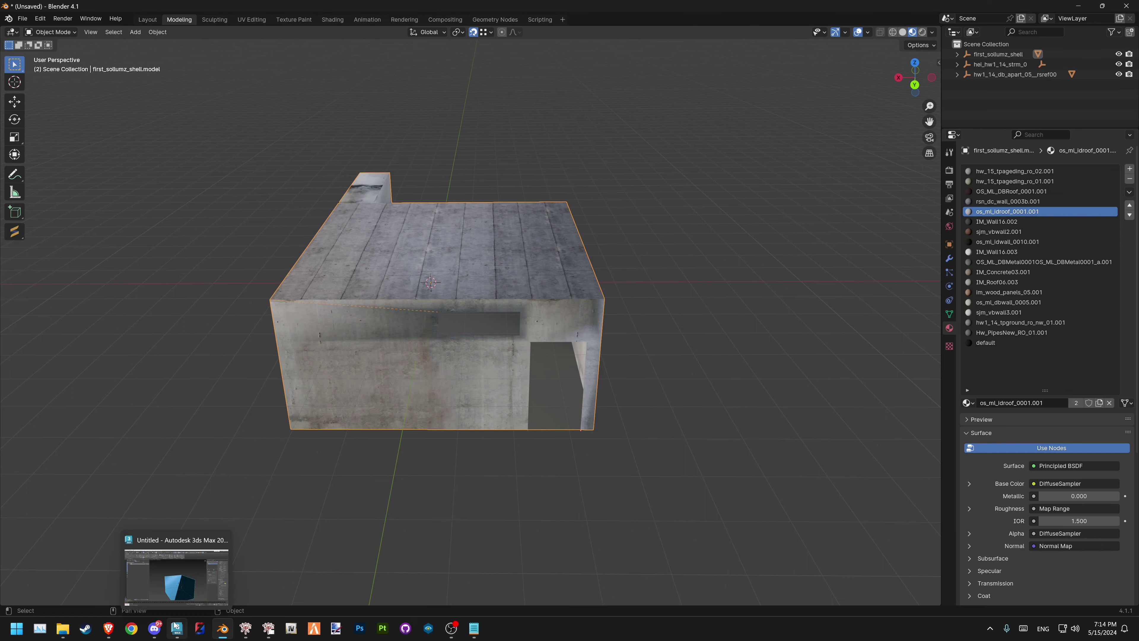
click(178, 629)
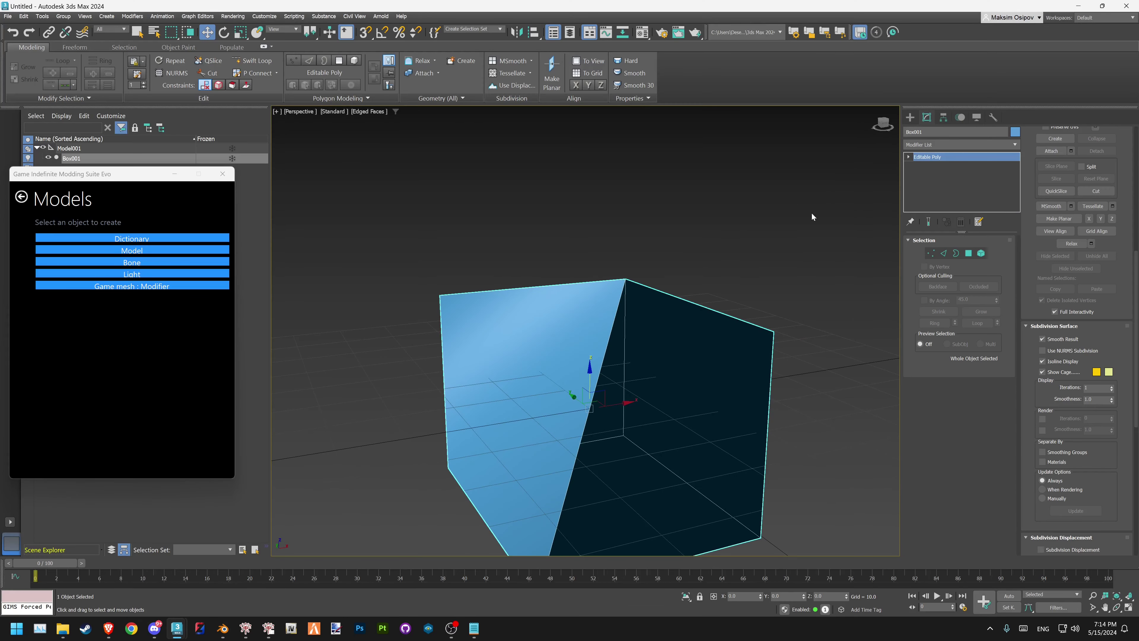
key(1)
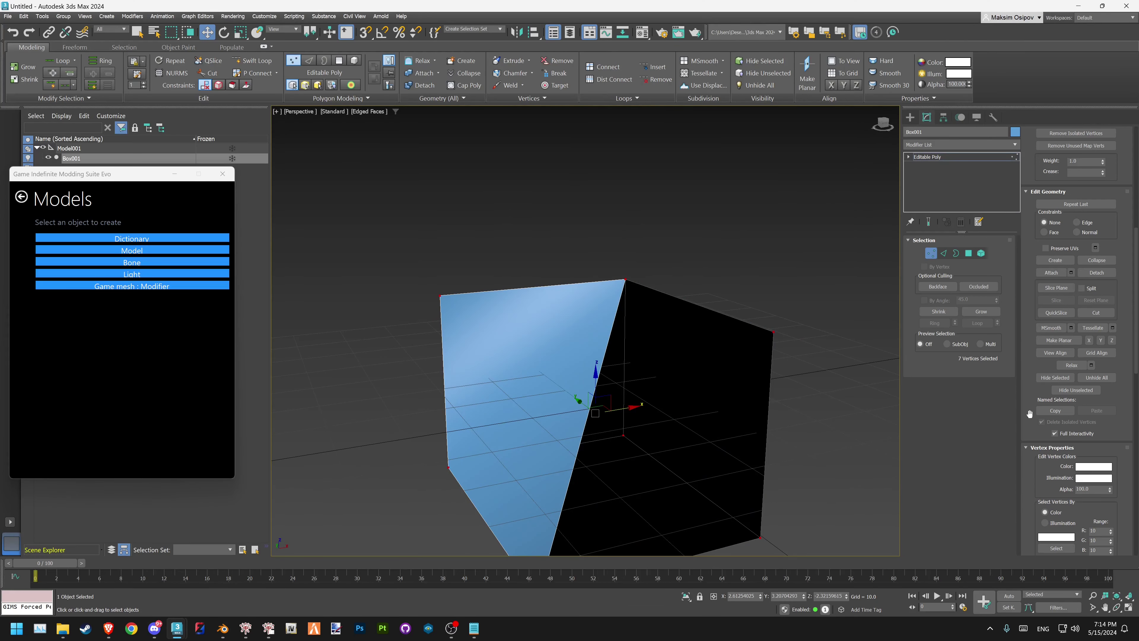
click(1084, 467)
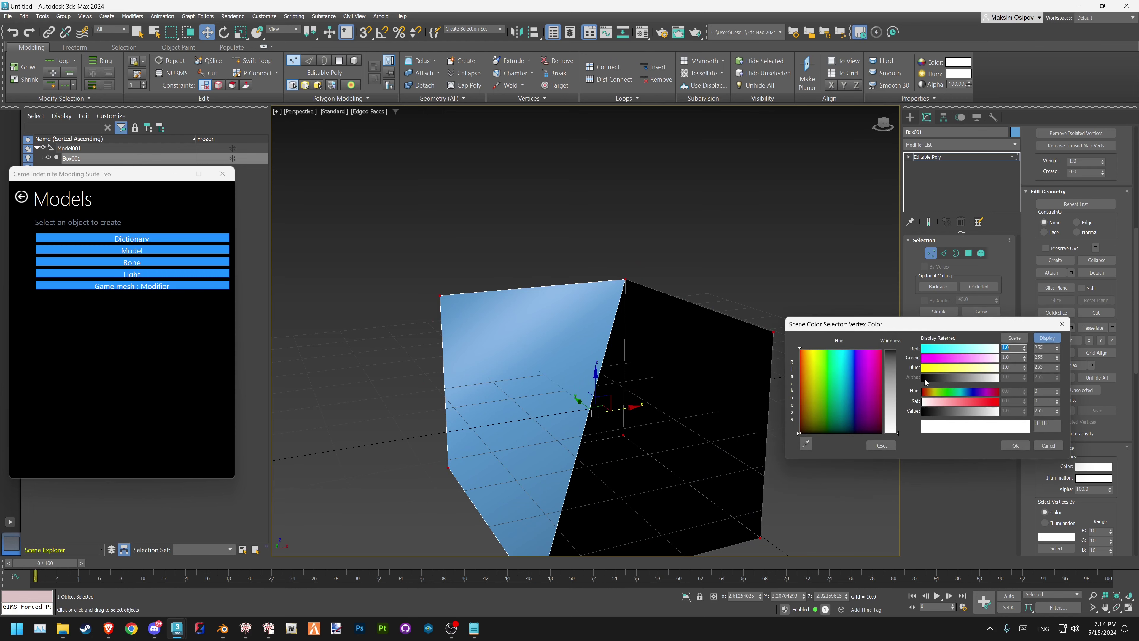
click(926, 410)
click(1016, 446)
key(1)
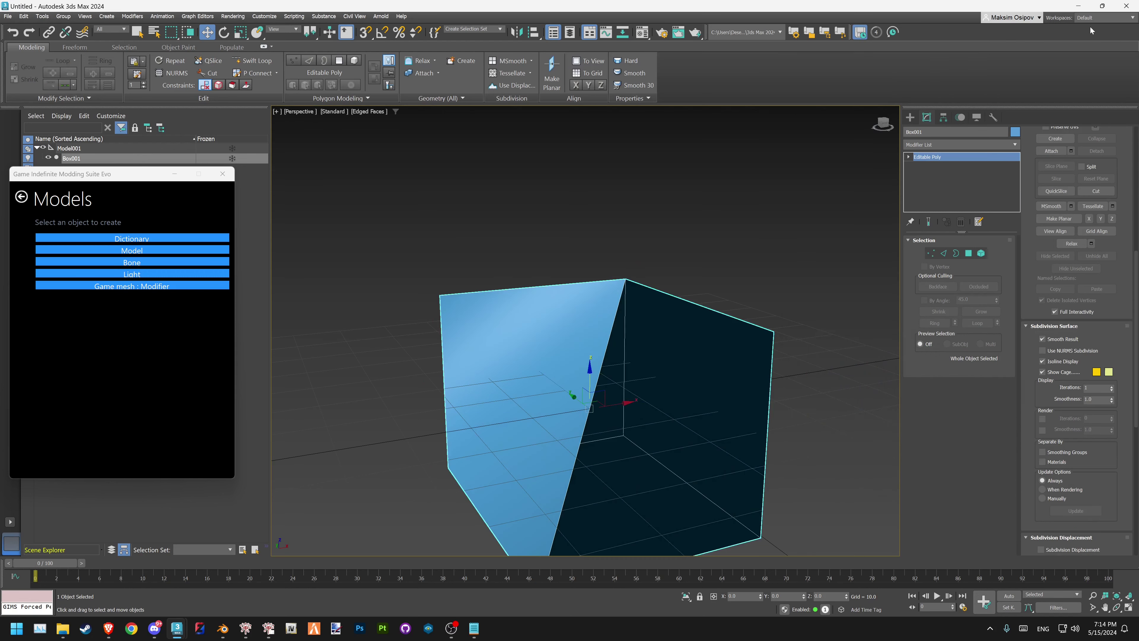
click(1078, 5)
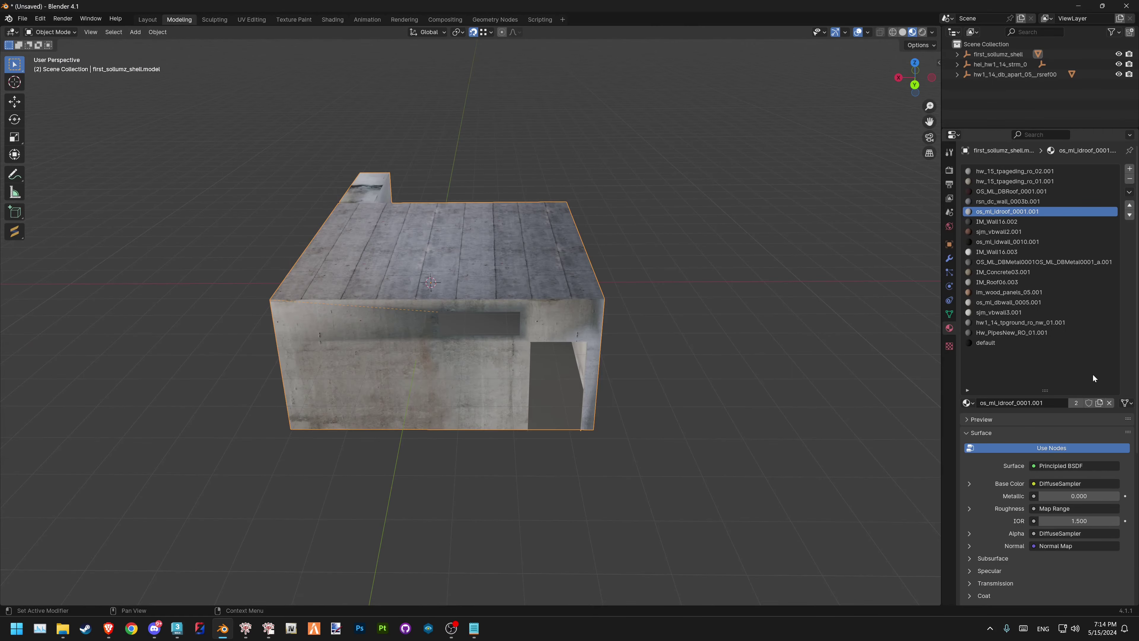
Add a new colour attribute on the shell mesh as Face Corner, Byte Color
click(949, 314)
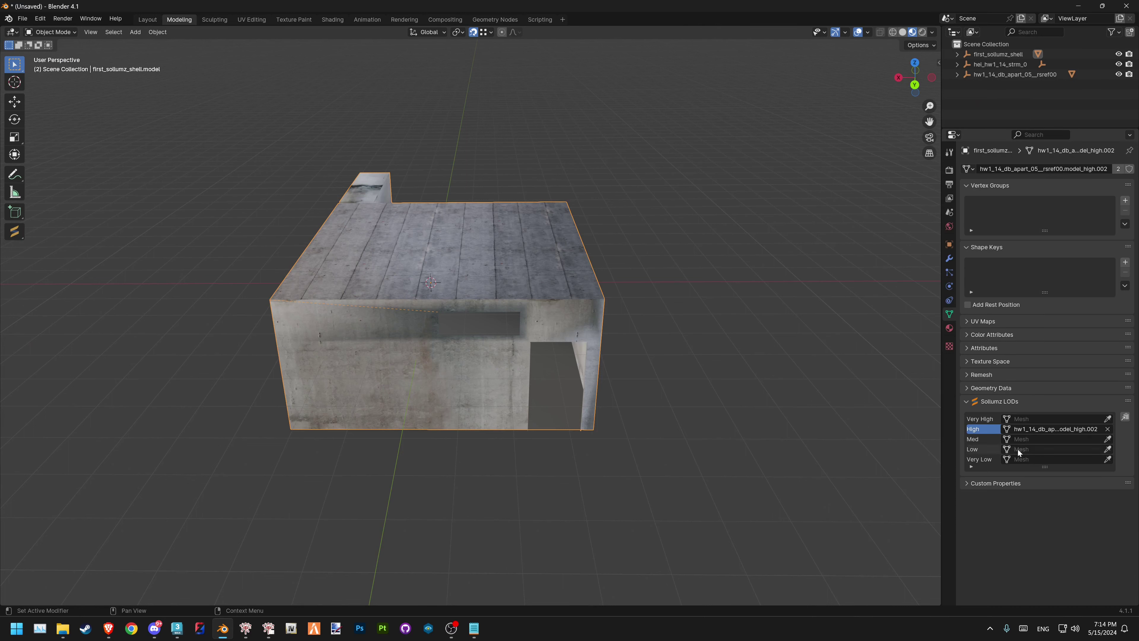
click(963, 338)
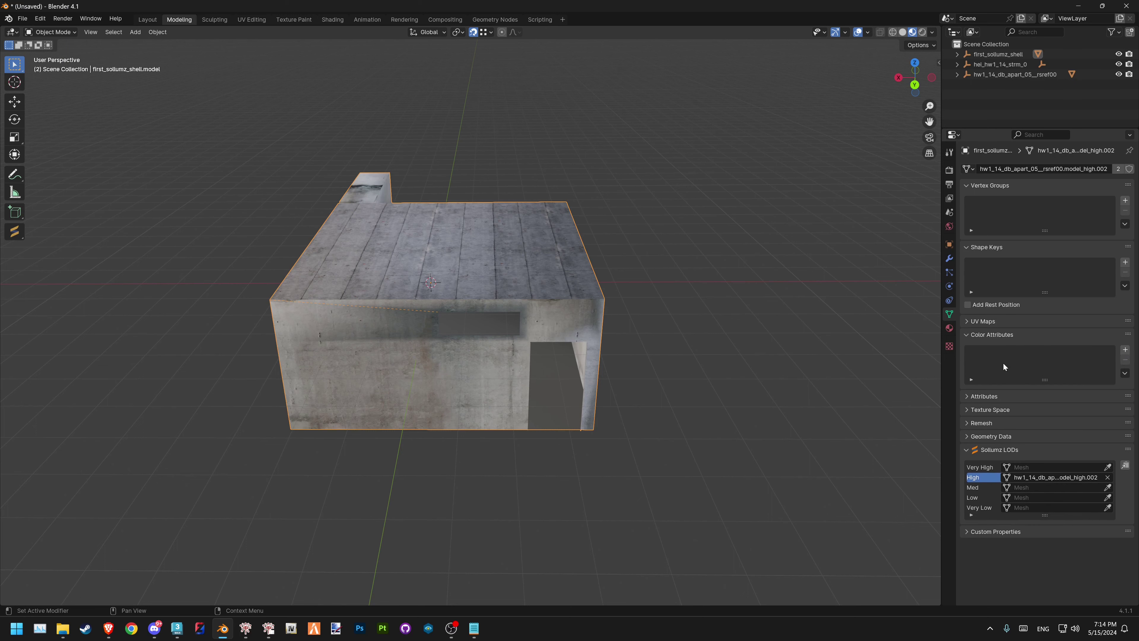
click(1125, 351)
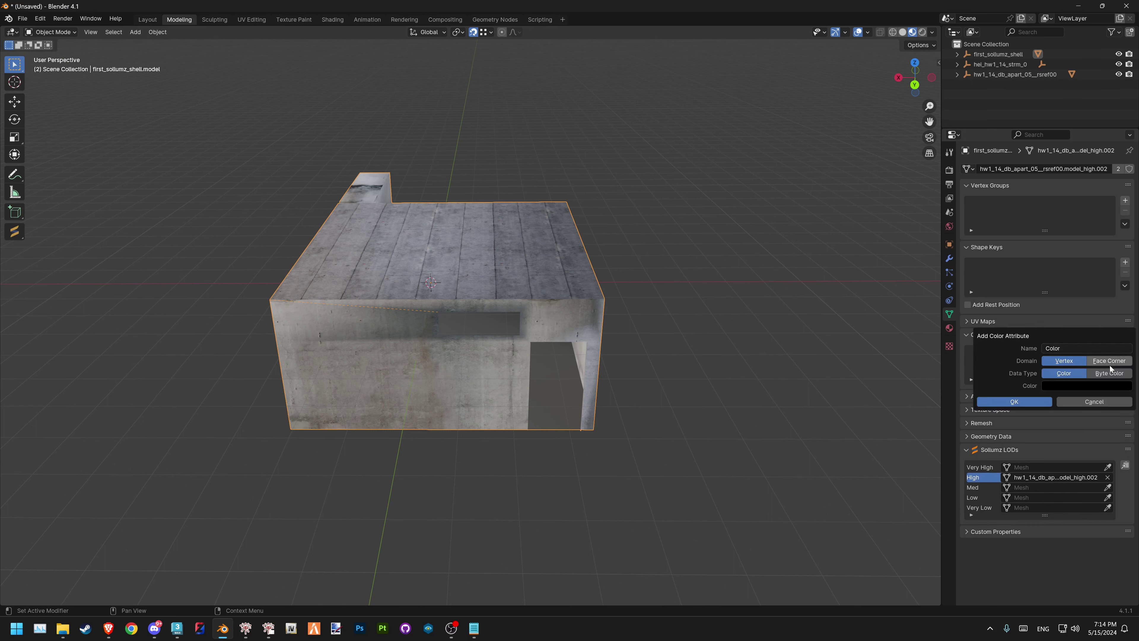
click(1111, 363)
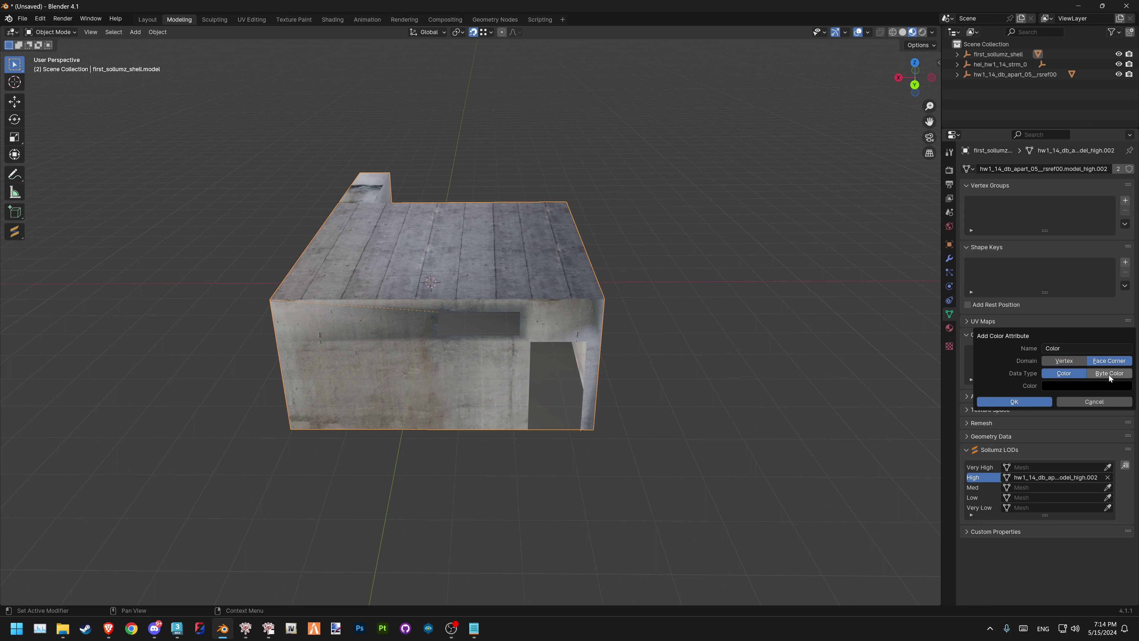
Set the attribute's colour to black by zeroing its RGB values
click(1084, 384)
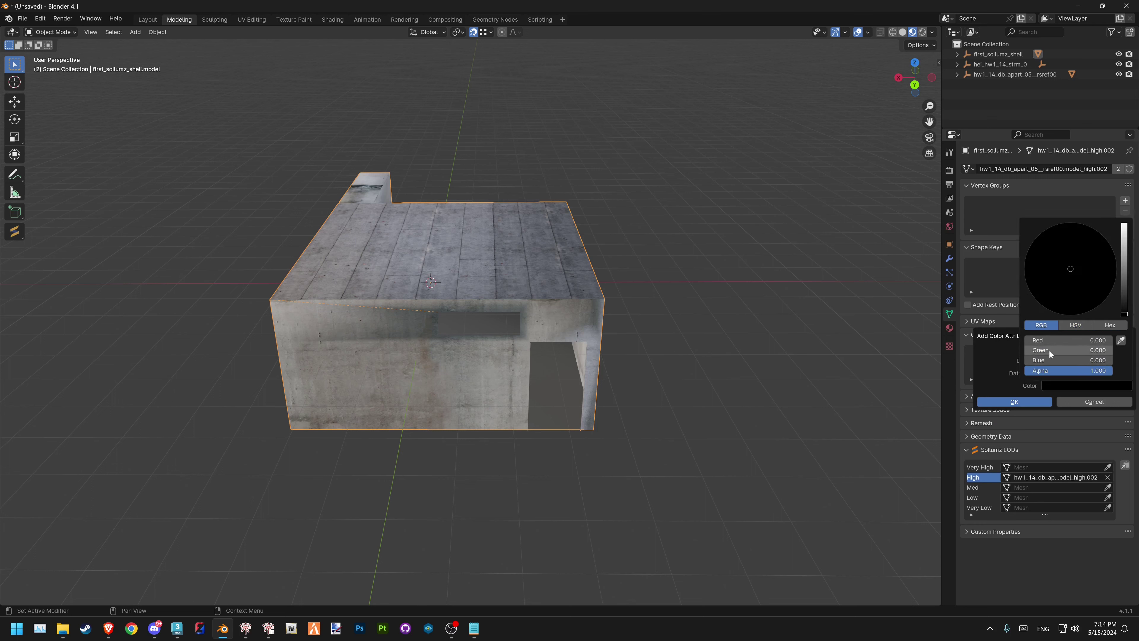
click(1052, 350)
key(Return)
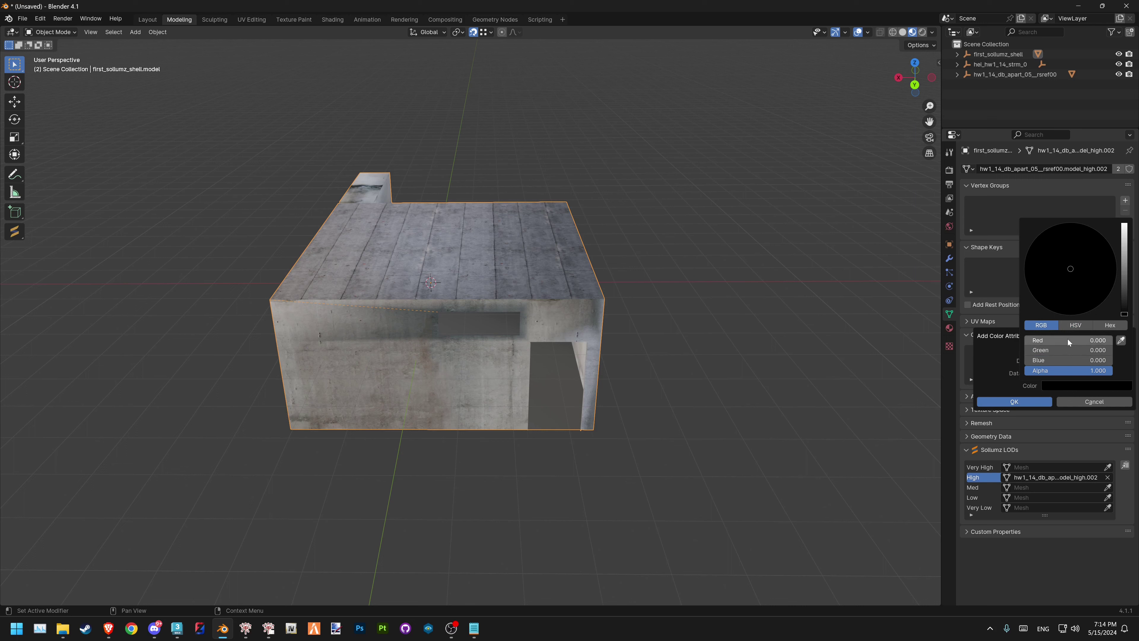
click(1068, 339)
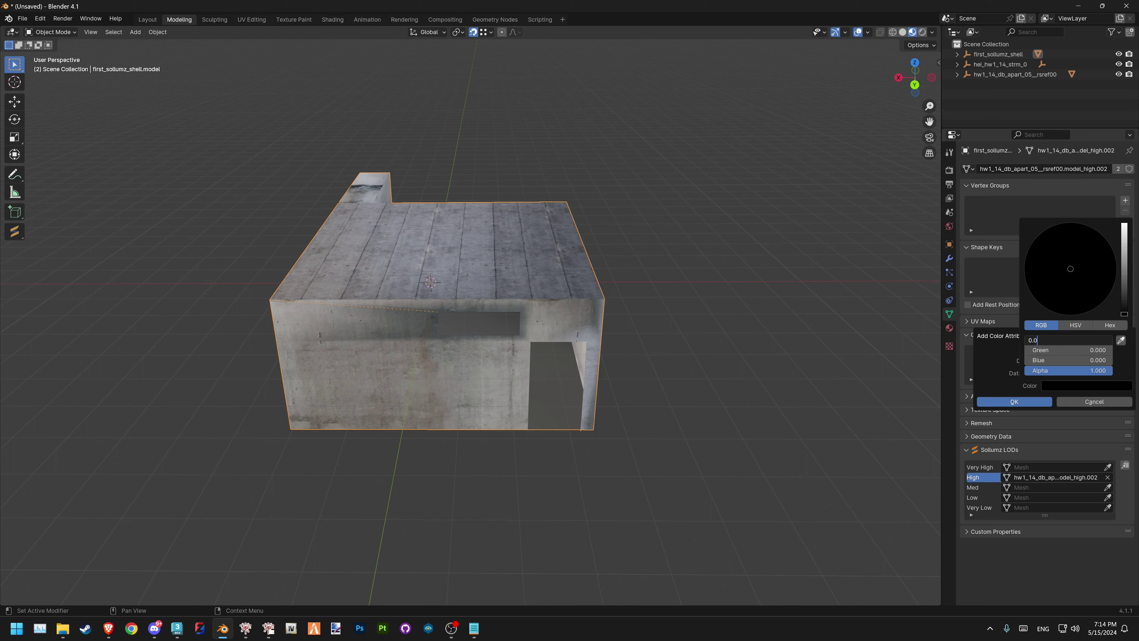
key(Return)
click(1063, 350)
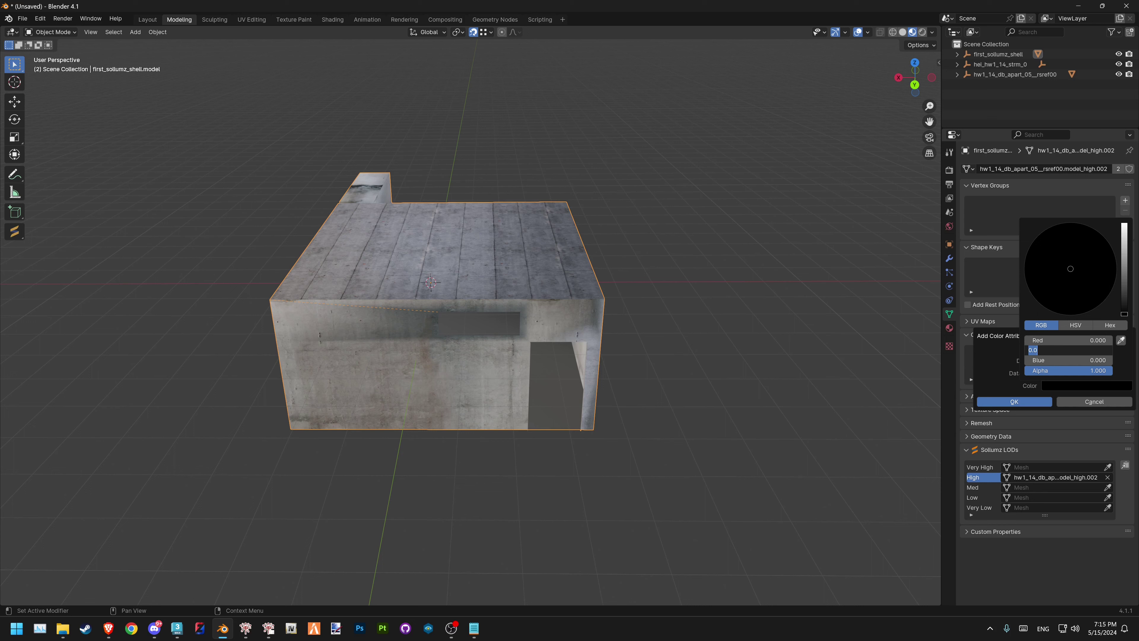
Pick a bright green colour, name the new colour attribute 'Green' and create it
key(Return)
drag(1123, 312, 1125, 236)
click(1033, 242)
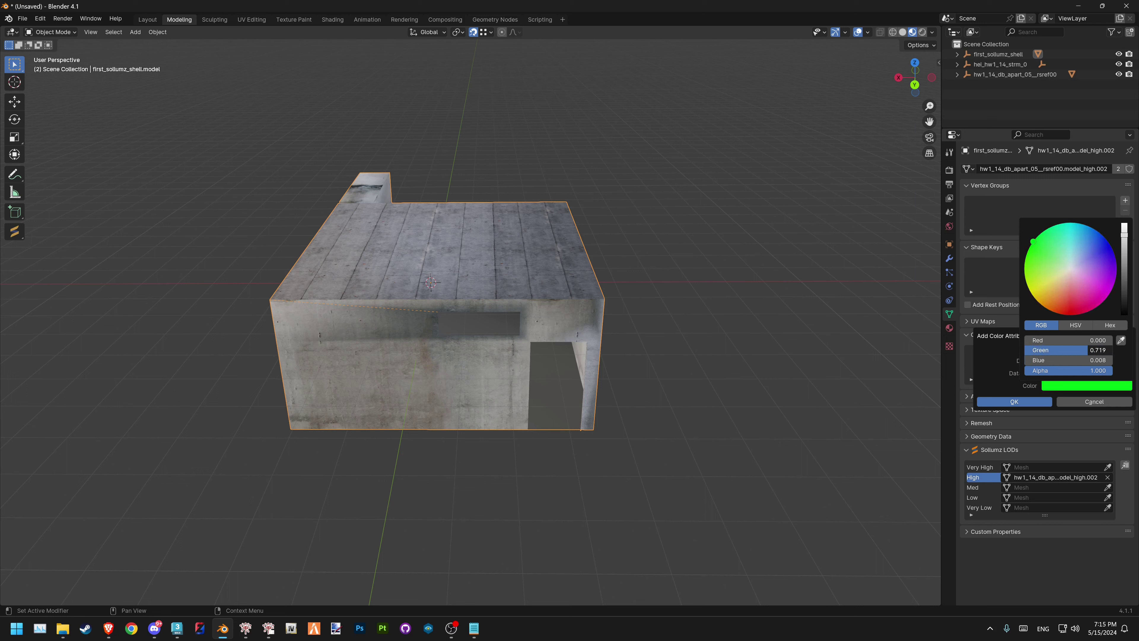
drag(1124, 236, 1124, 235)
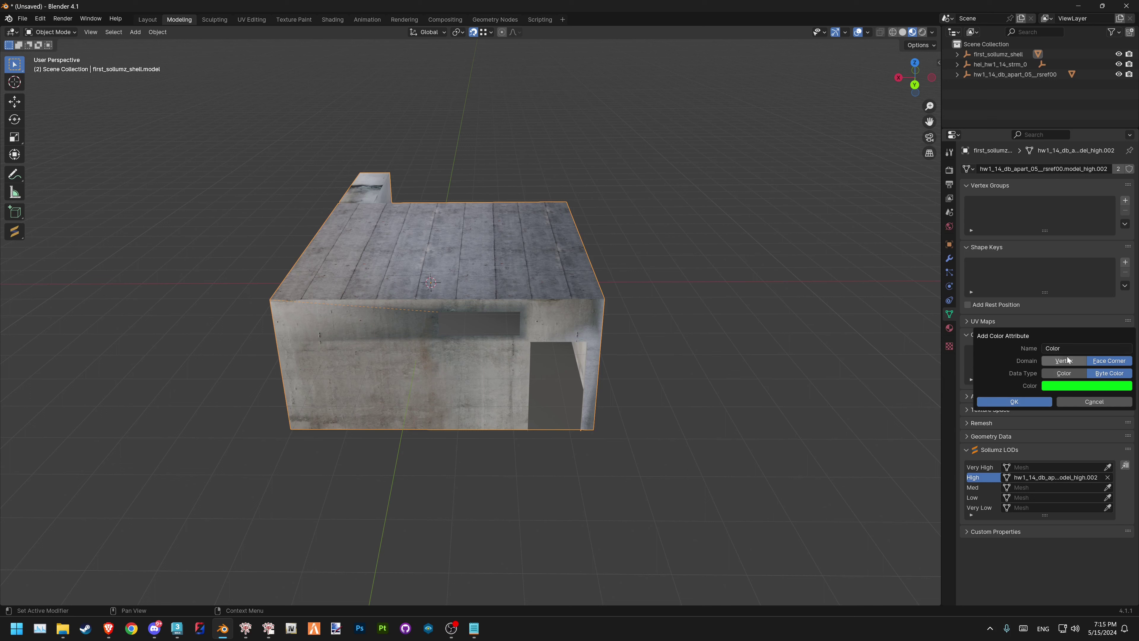
click(1061, 348)
key(Delete)
text(Gr)
text(een)
click(1057, 387)
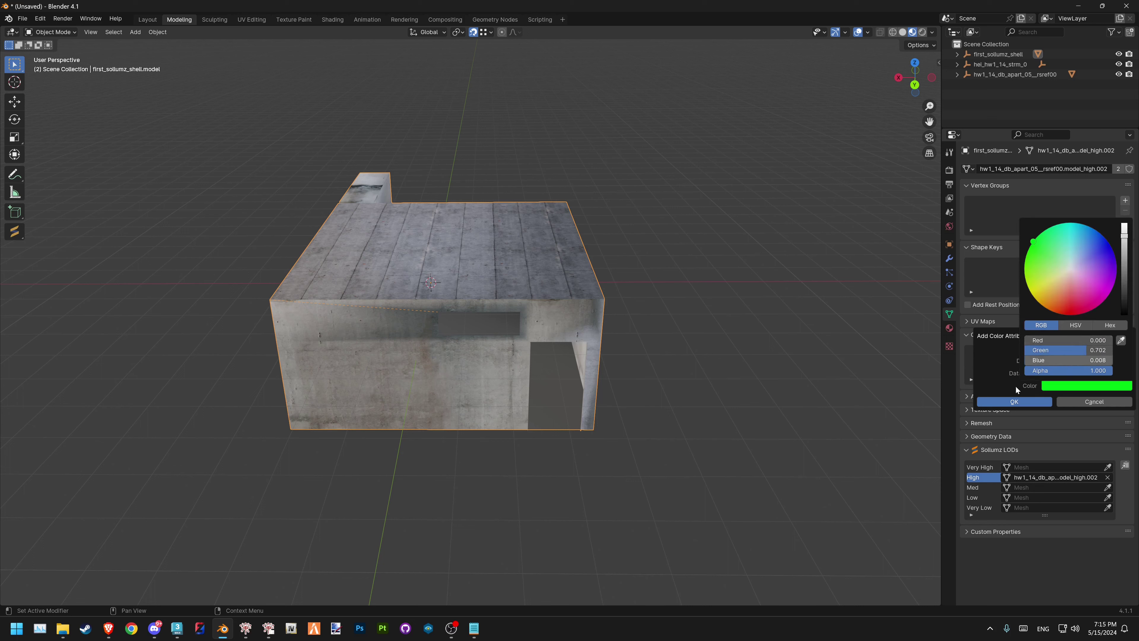
click(1015, 400)
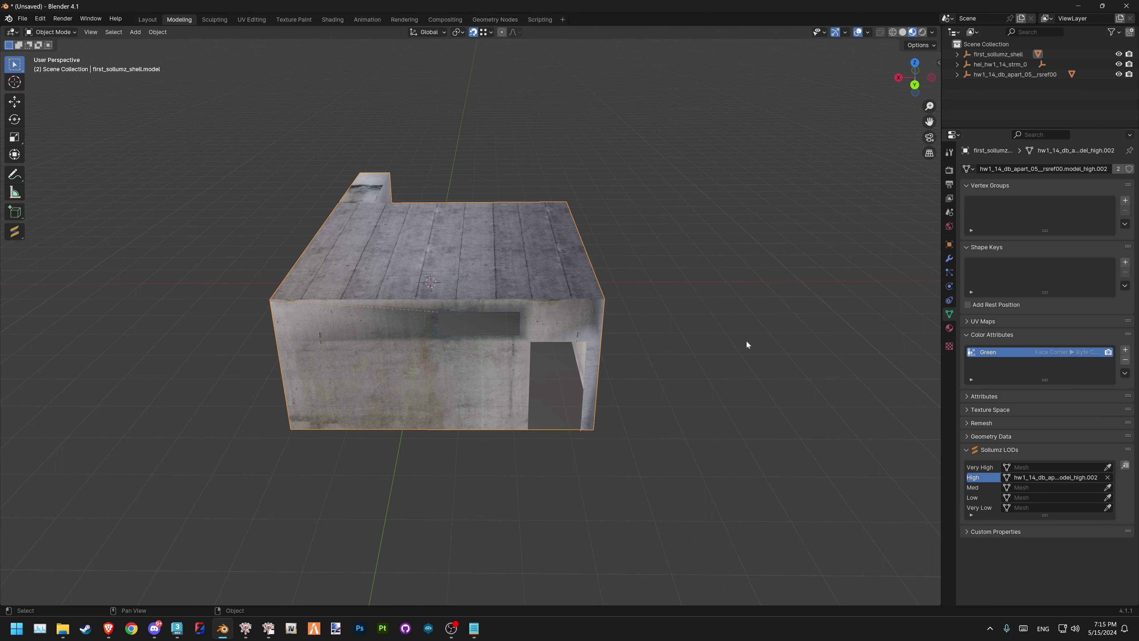
Duplicate the building shell mesh, leaving the copy in place over the original
click(968, 335)
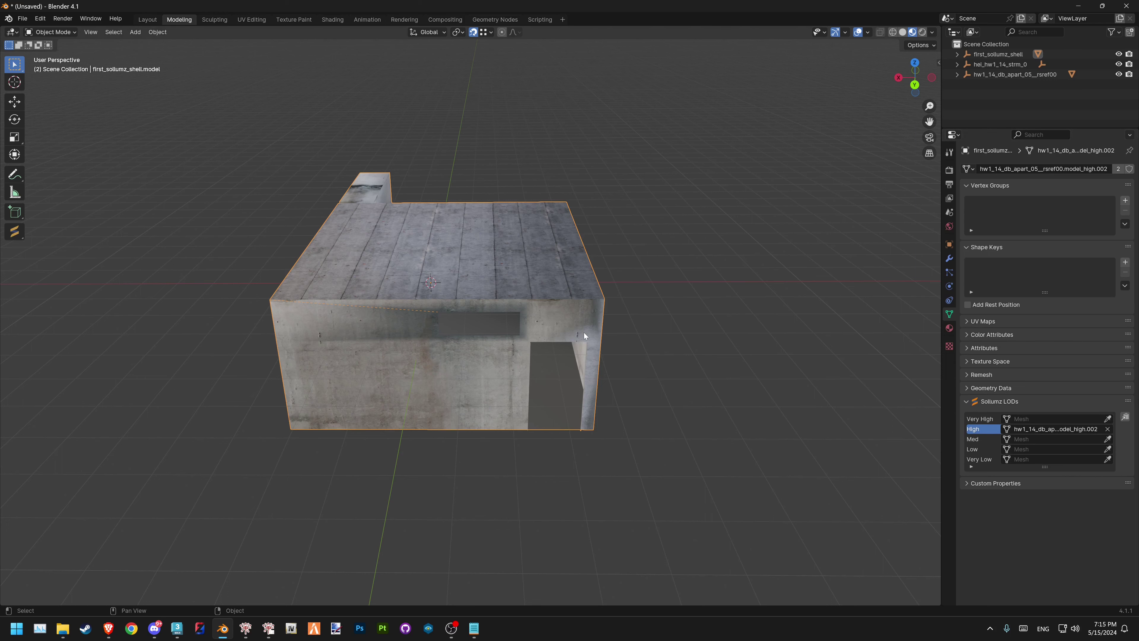
shift+middle_drag(584, 332, 603, 337)
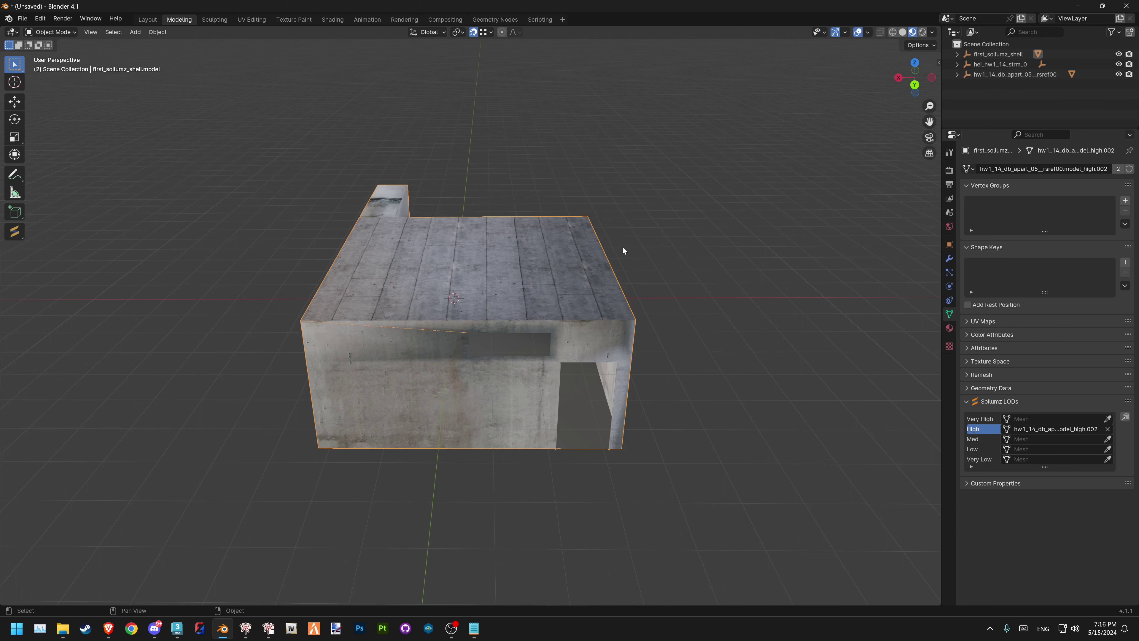
key(shift+d)
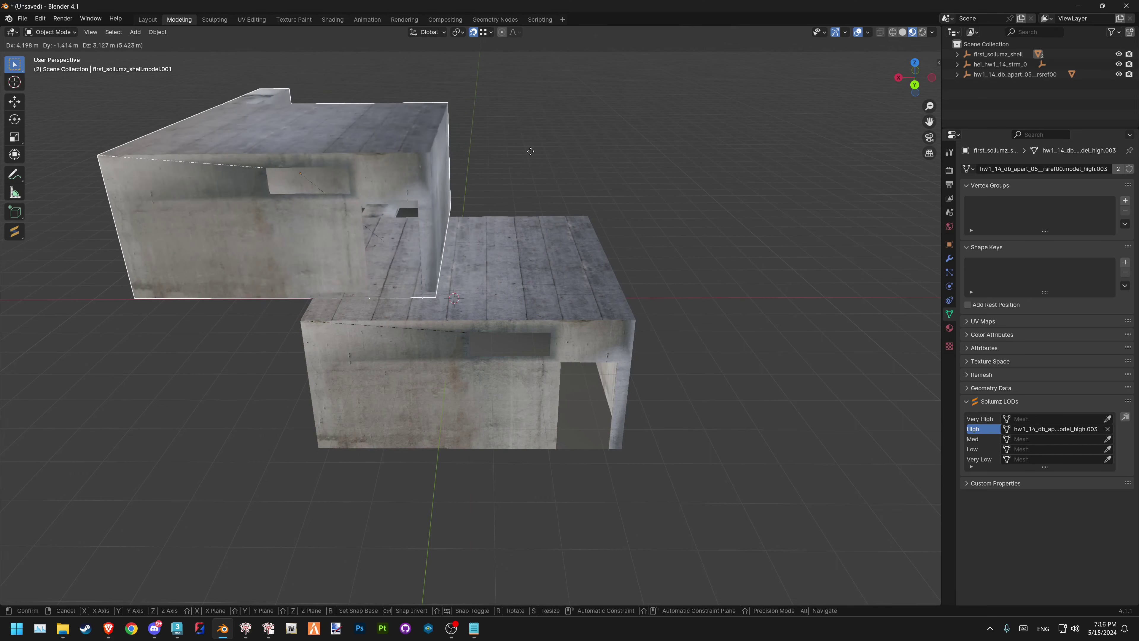
click(357, 77)
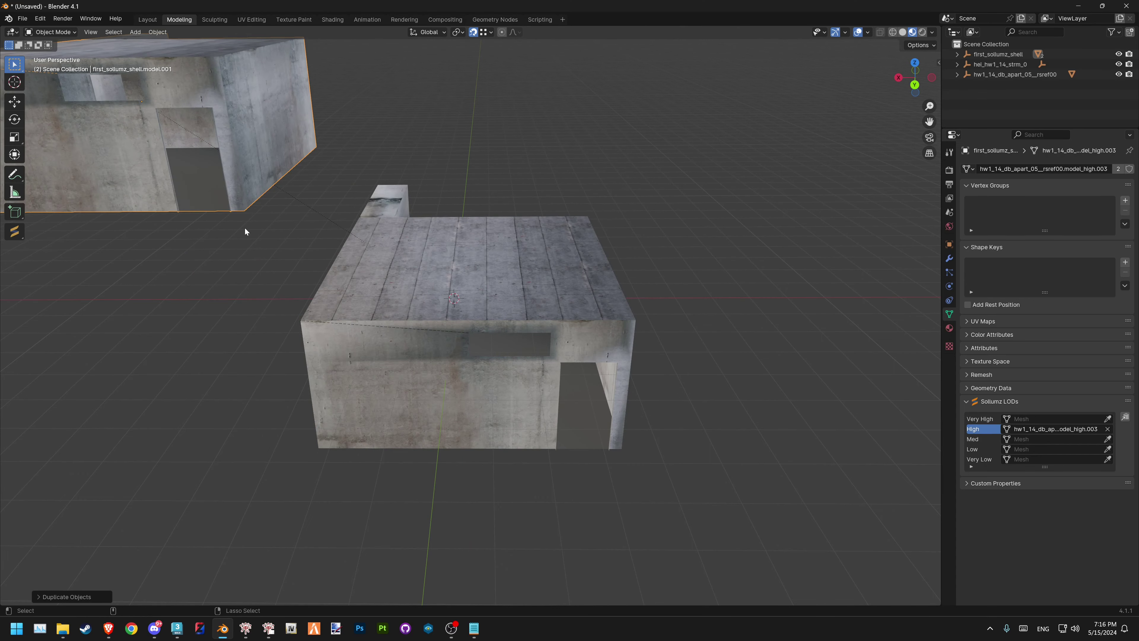
key(ctrl+z)
key(shift+d)
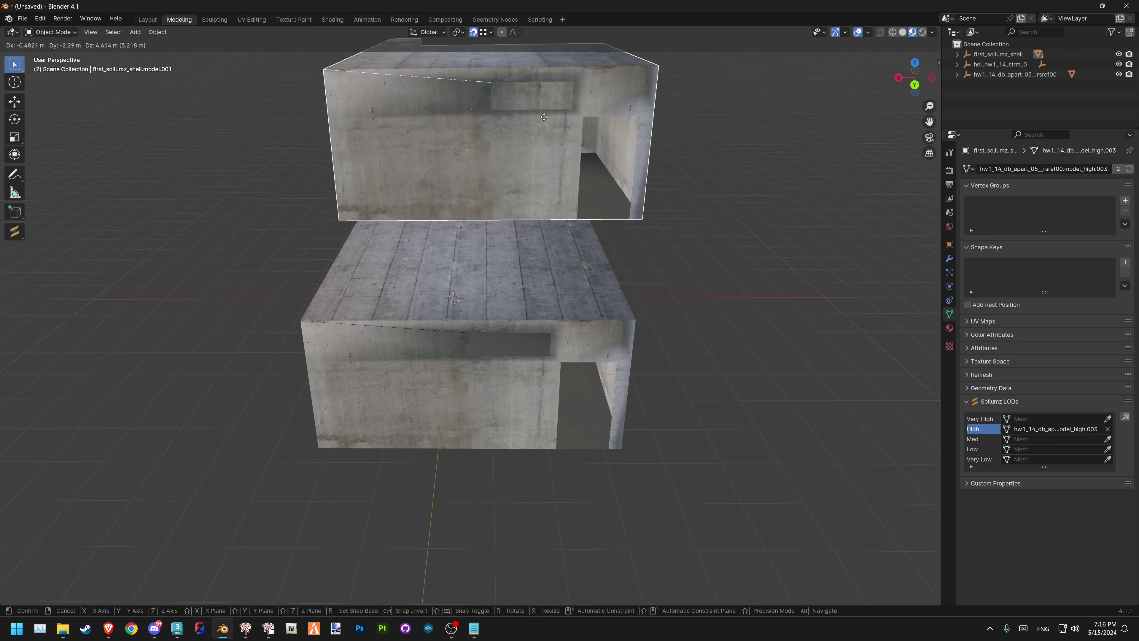
right_click(545, 117)
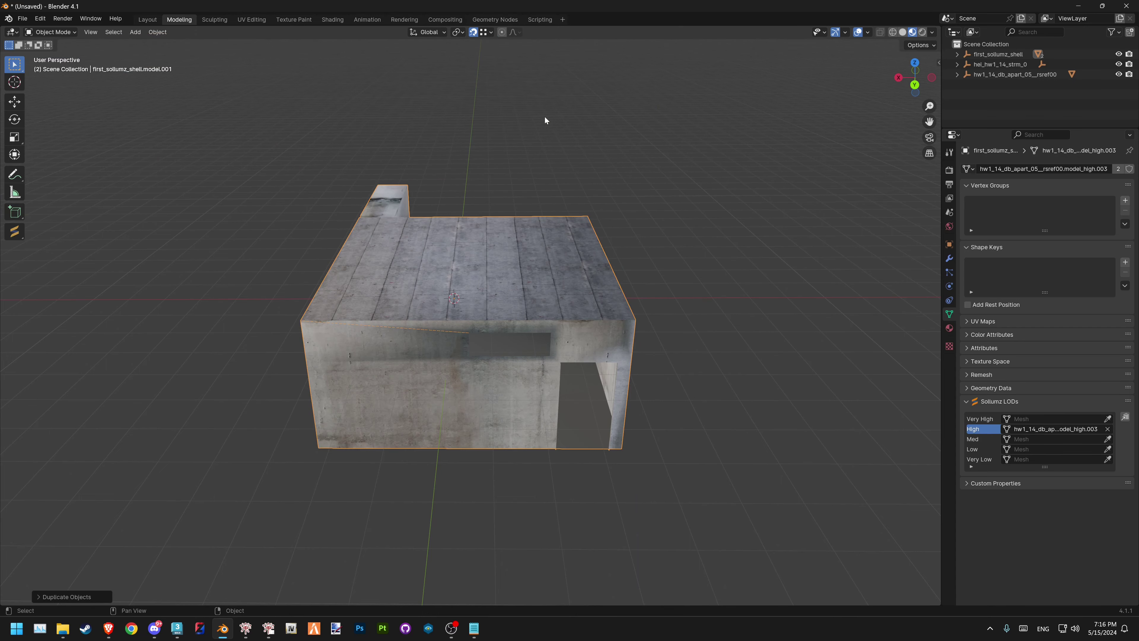
key(g)
key(z)
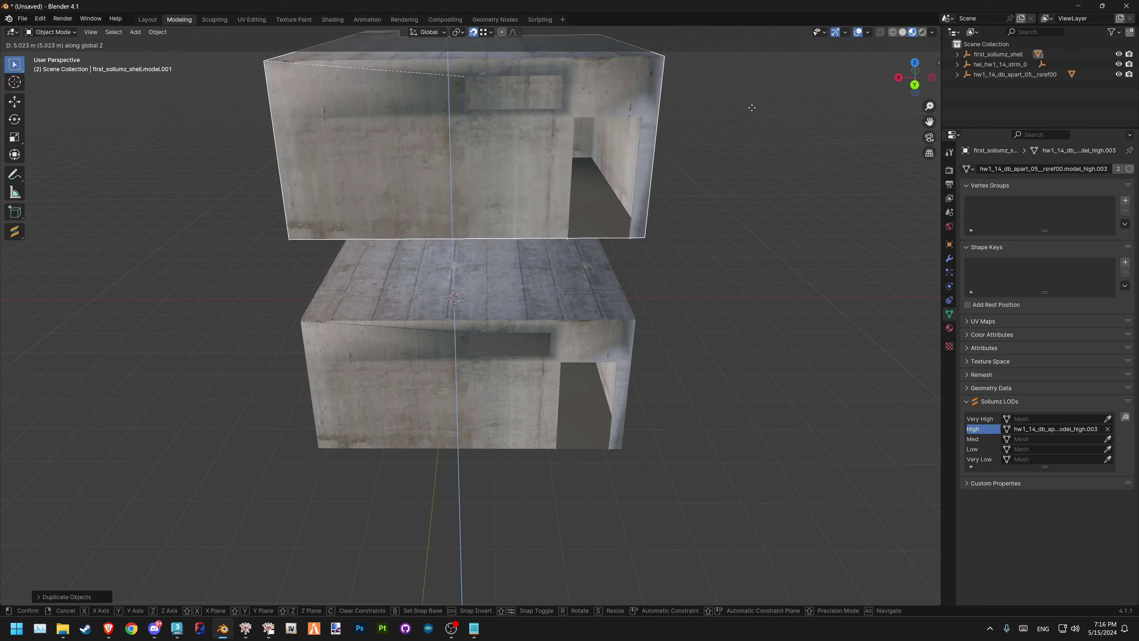
right_click(611, 243)
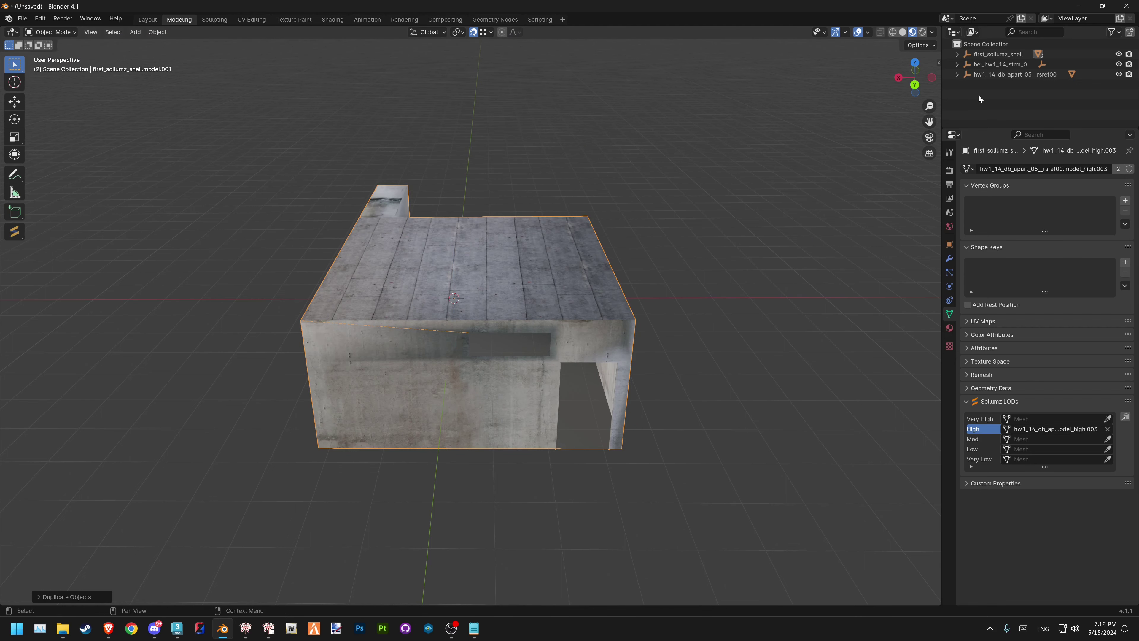
Clear the shell copy's parent and rename it first_sollumz_mlo
click(958, 54)
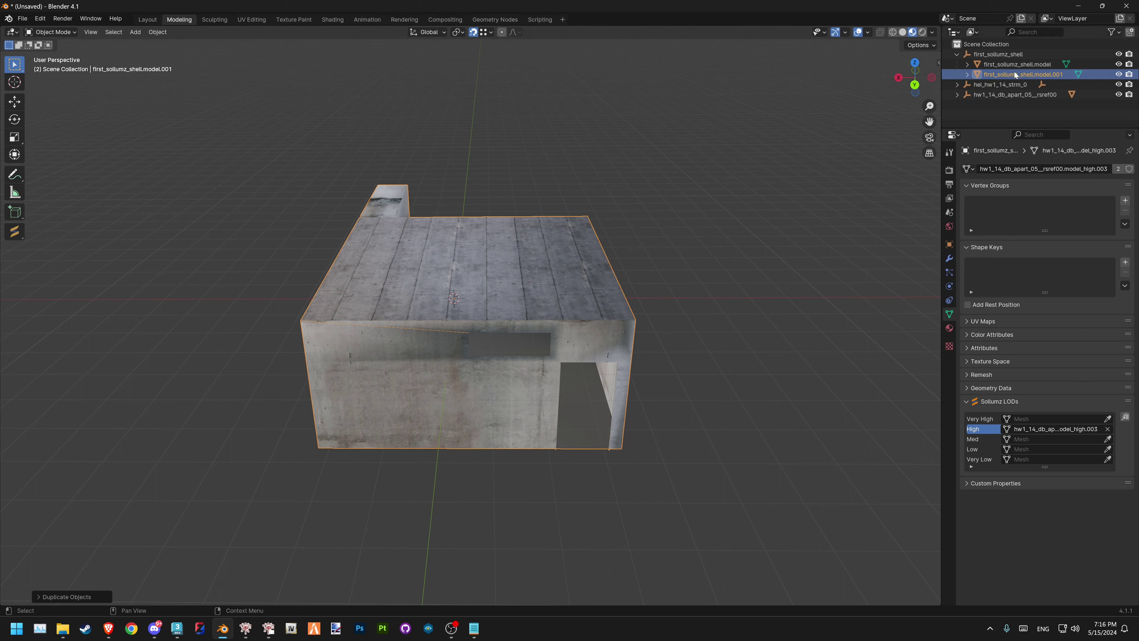
key(alt+p)
click(808, 135)
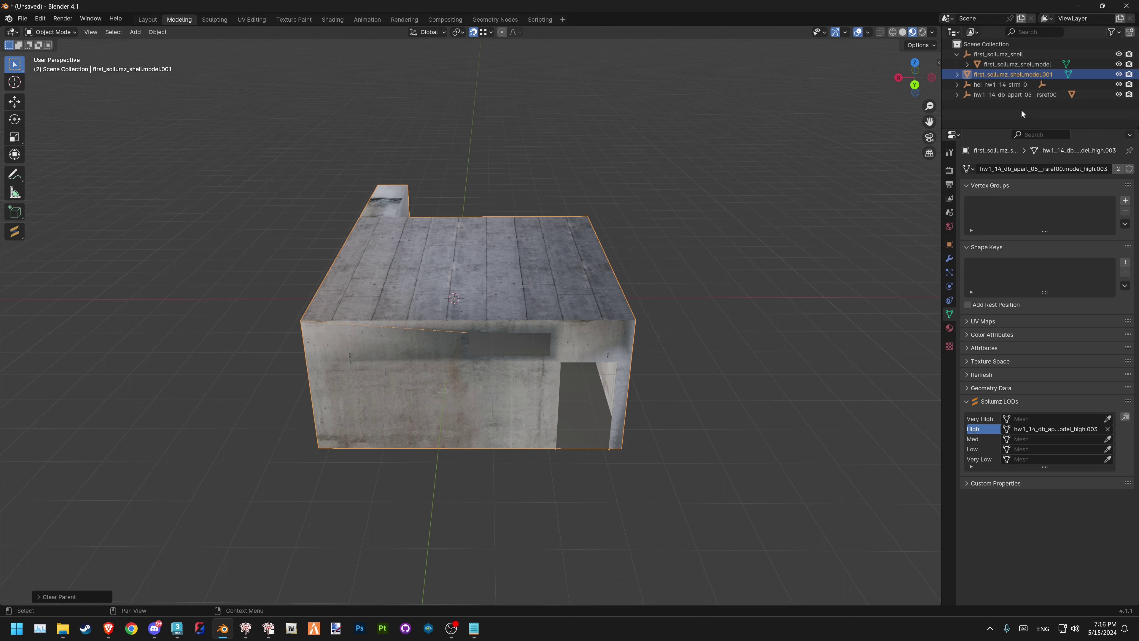
double_click(1011, 76)
click(1014, 74)
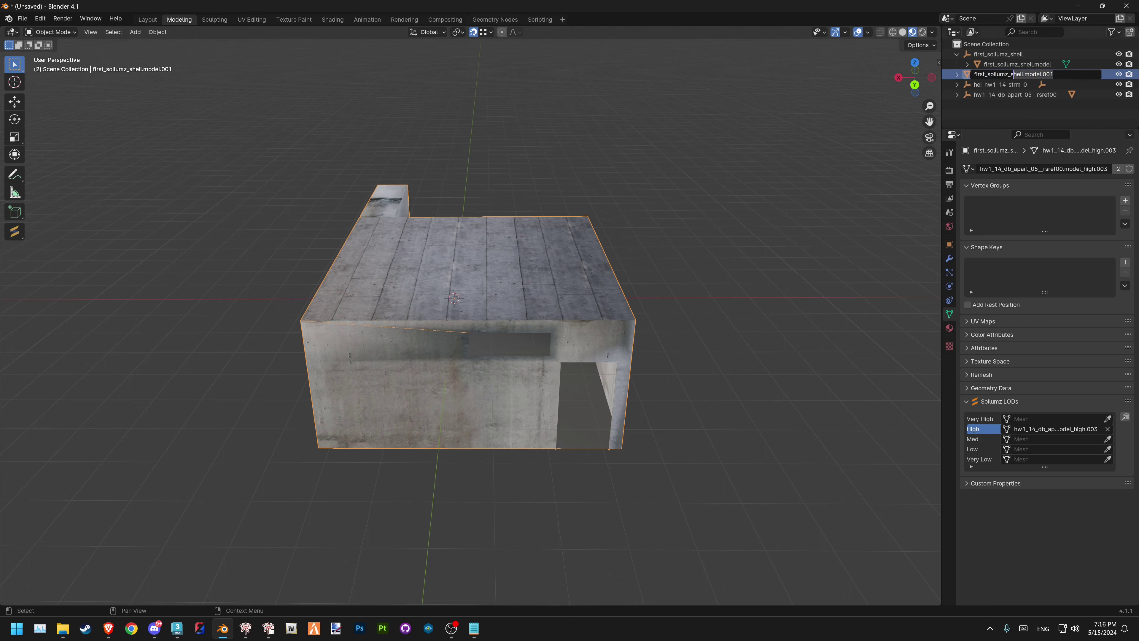
key(Left)
key(shift+End)
key(Delete)
text(mlo)
key(Return)
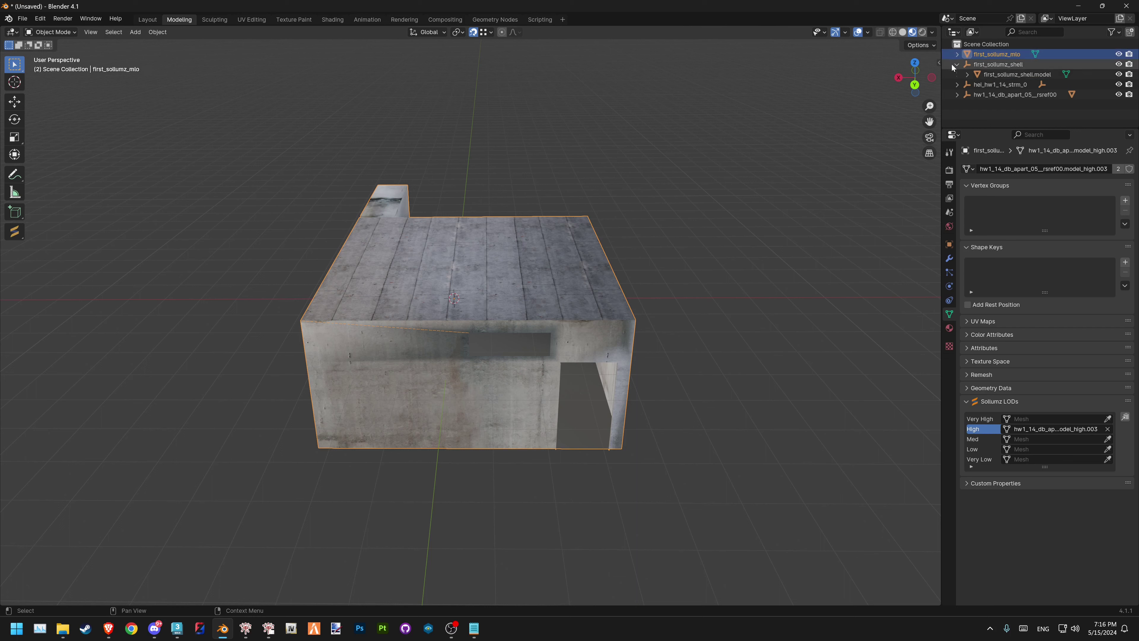
Convert first_sollumz_mlo into a Sollumz collision composite via the Shift+V pie menu
click(958, 64)
click(957, 55)
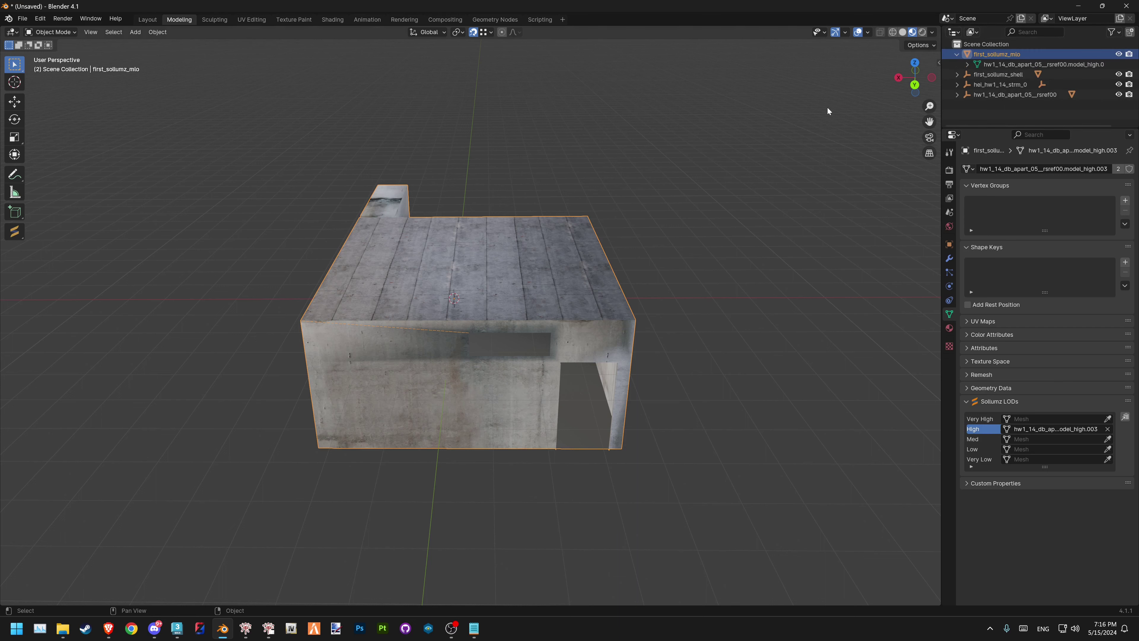
key(shift+v)
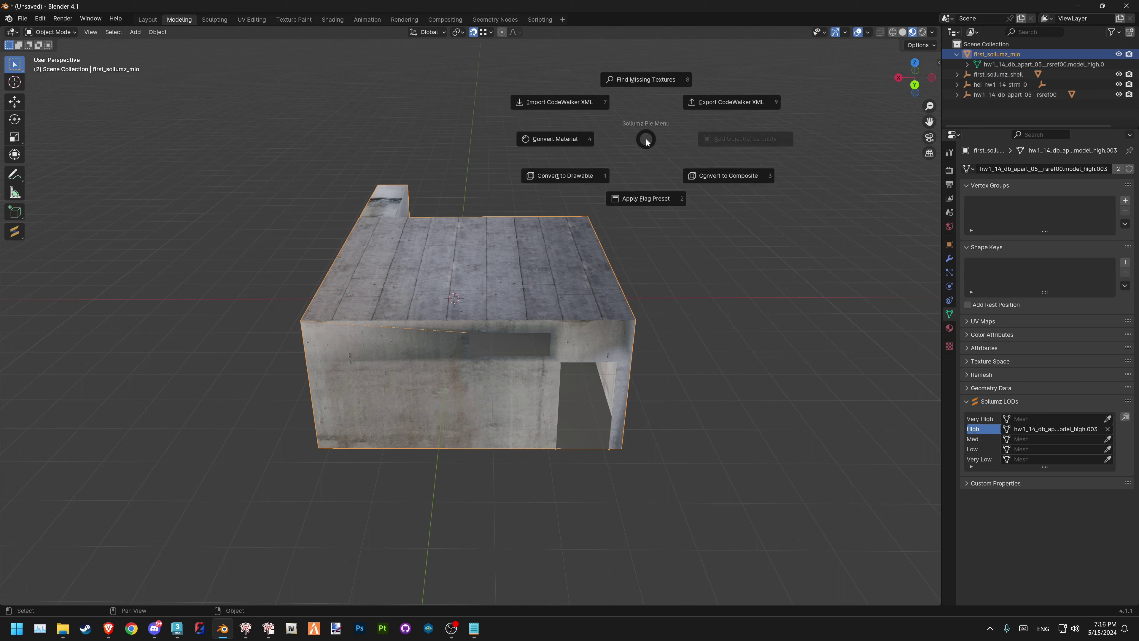
click(707, 189)
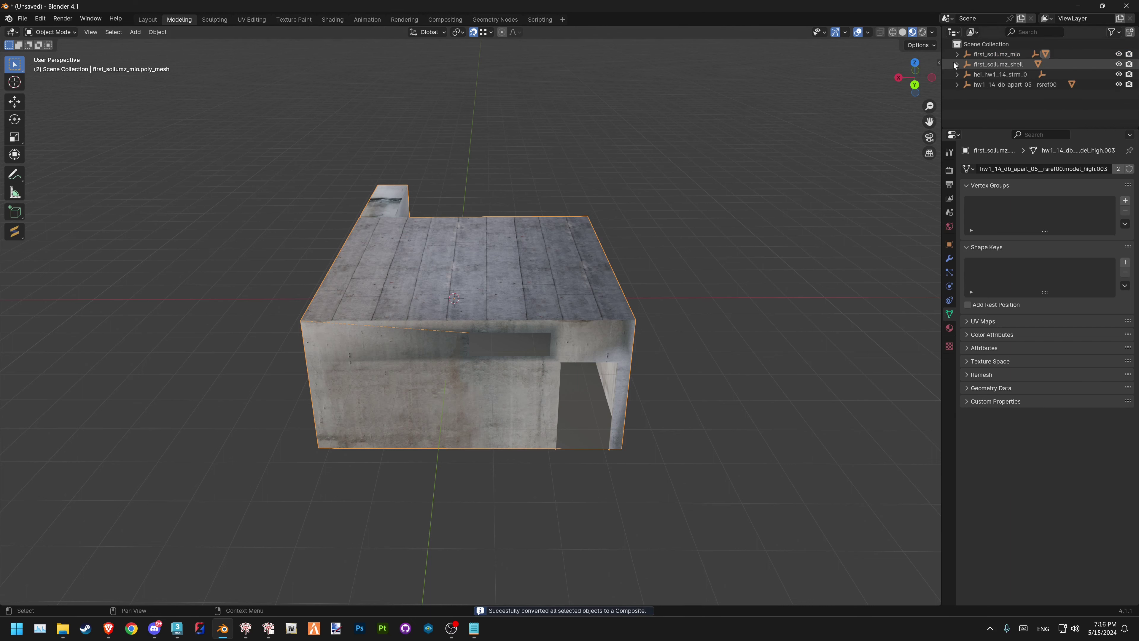
mouse_move(176, 628)
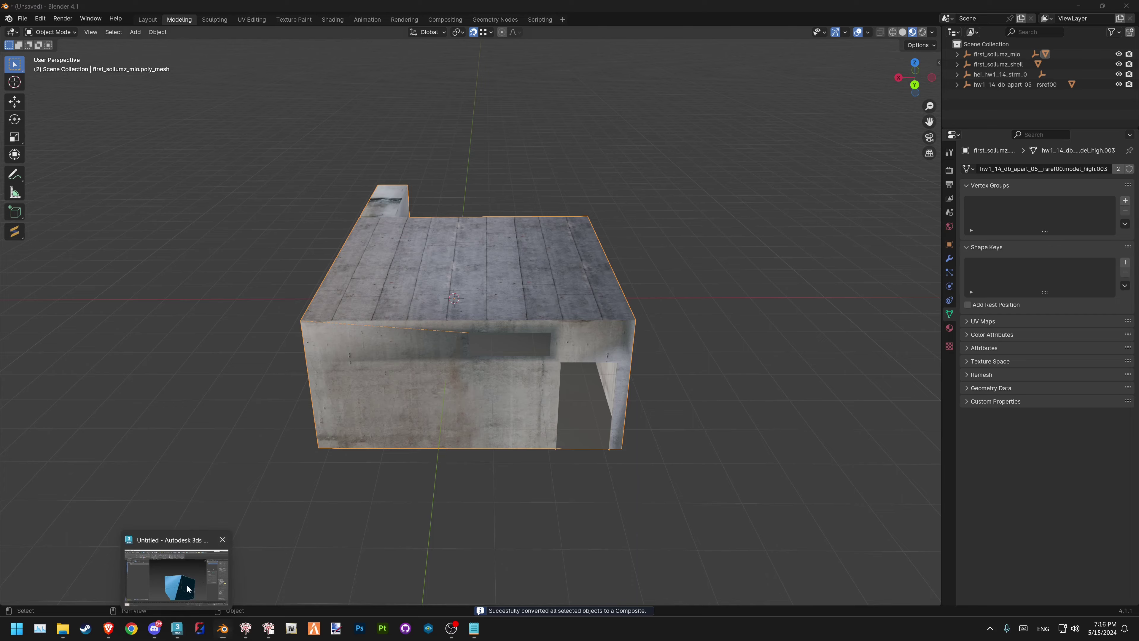
click(188, 589)
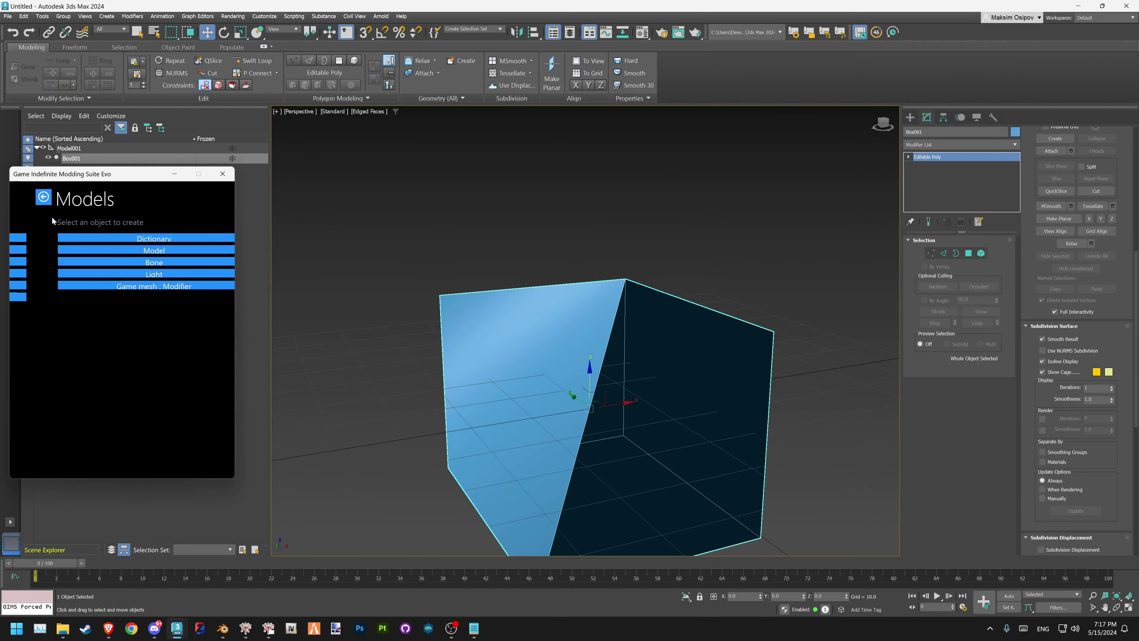
Create a GIMS Evo Composite collision and nest Box001 under Composite001
click(68, 239)
click(131, 250)
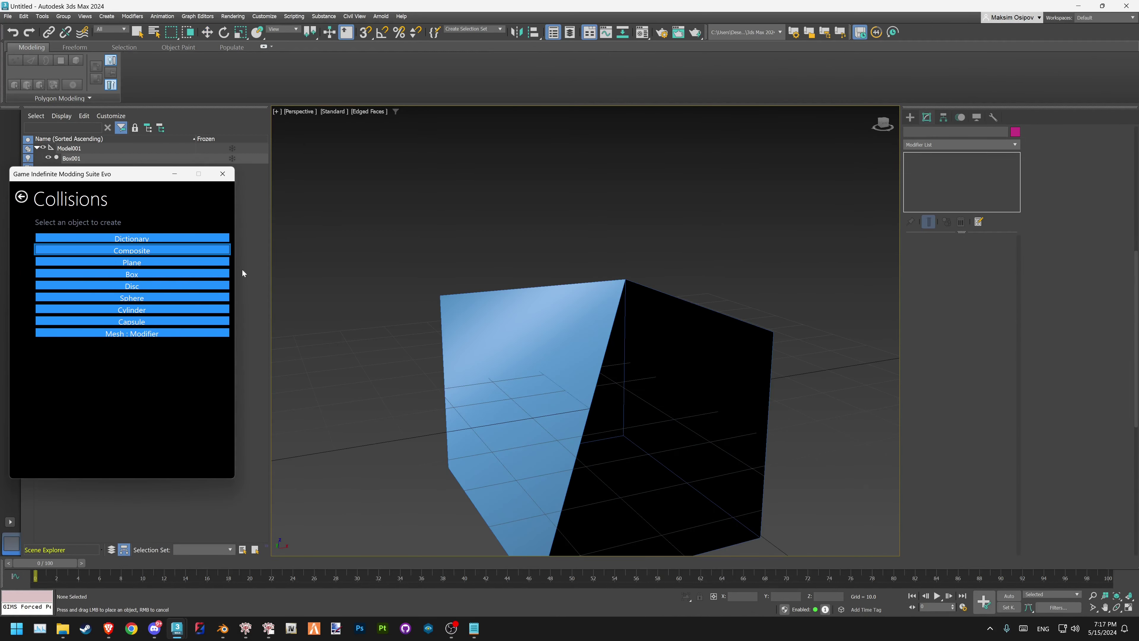
click(406, 323)
click(223, 174)
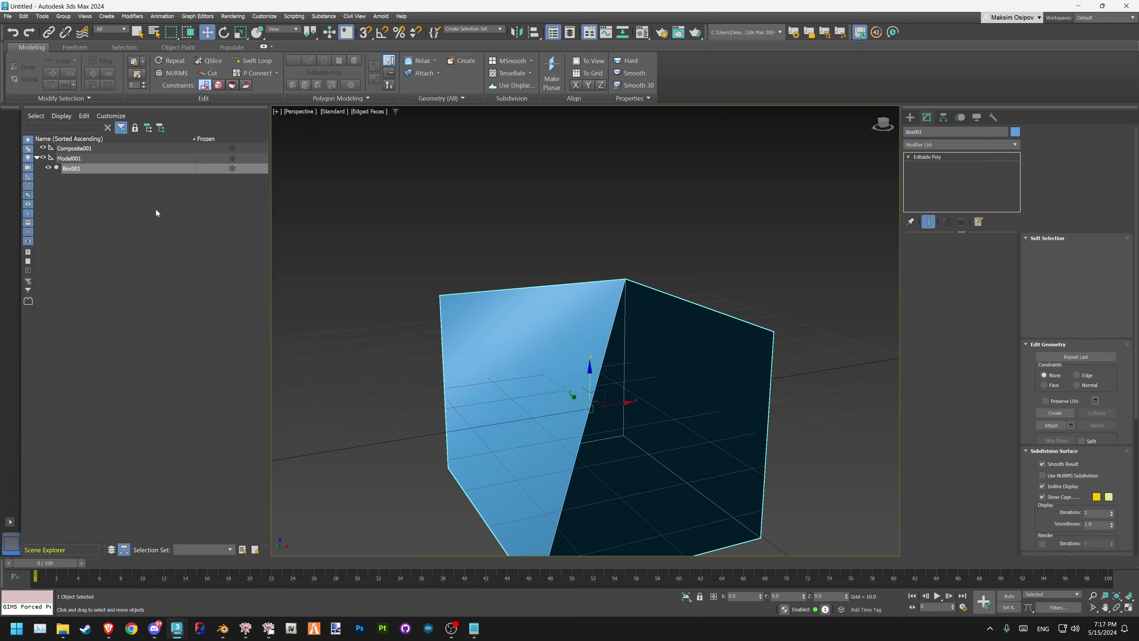
drag(71, 168, 74, 148)
click(92, 151)
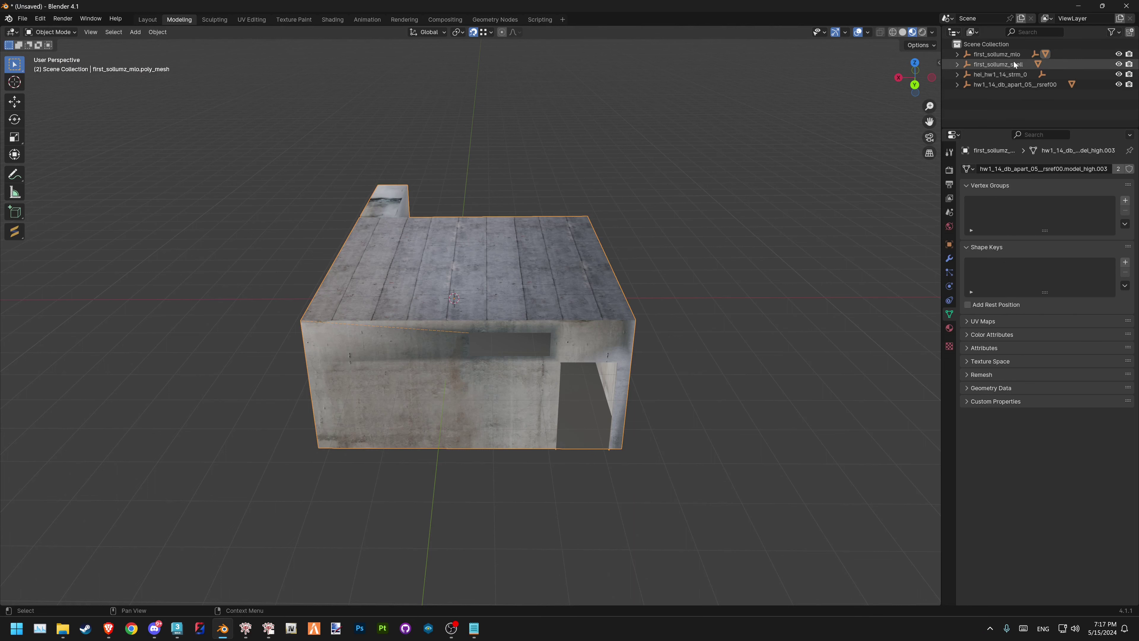
Hide the first_sollumz_shell object with its mesh and select the first_sollumz_mlo mesh
click(999, 64)
right_click(998, 64)
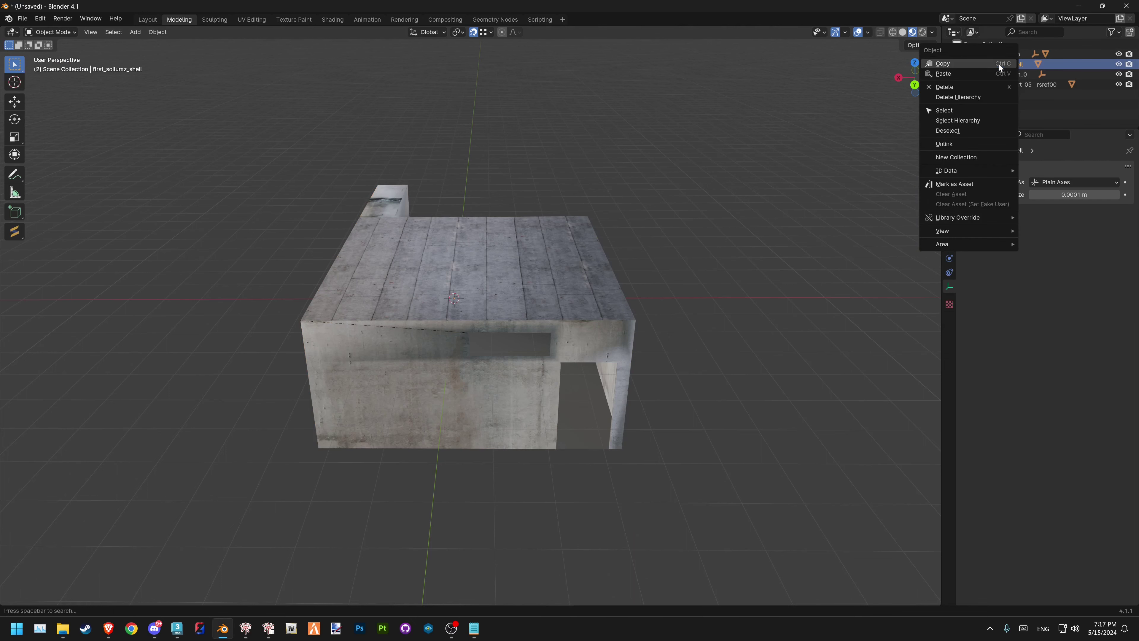
click(980, 120)
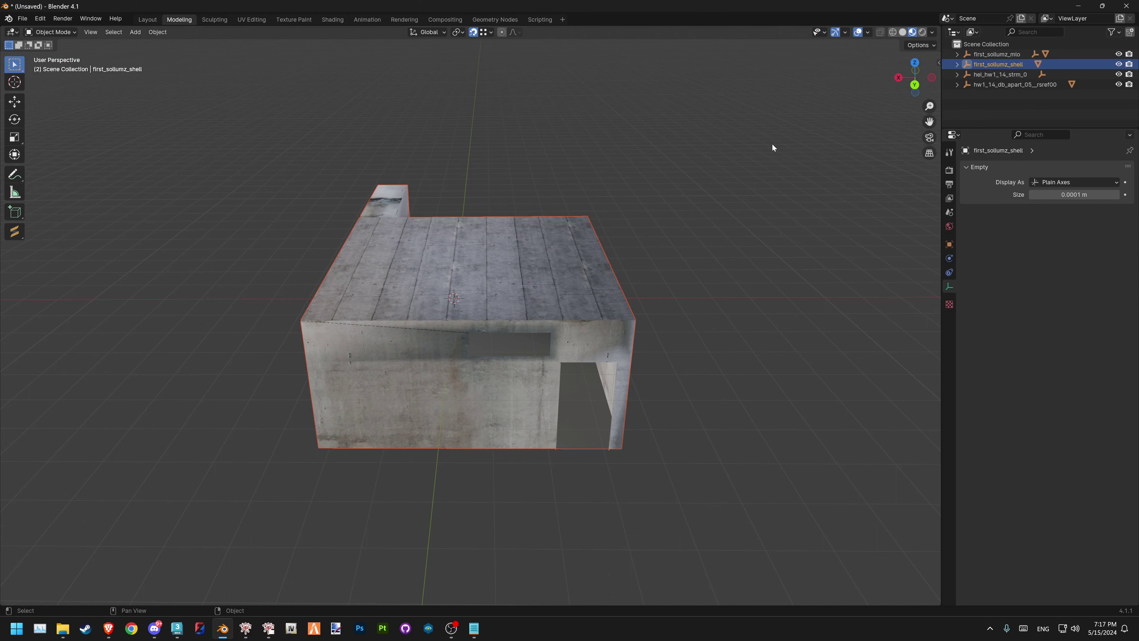
key(h)
click(484, 287)
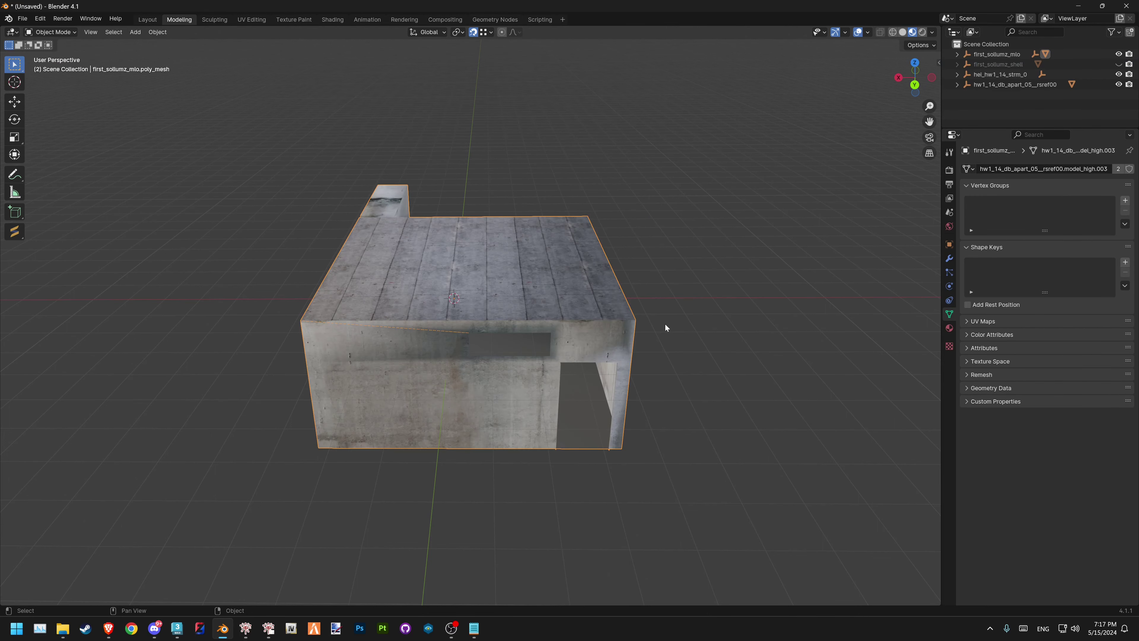
Show the mesh's material list and the Collisions section of the Sollumz Tools sidebar
click(949, 328)
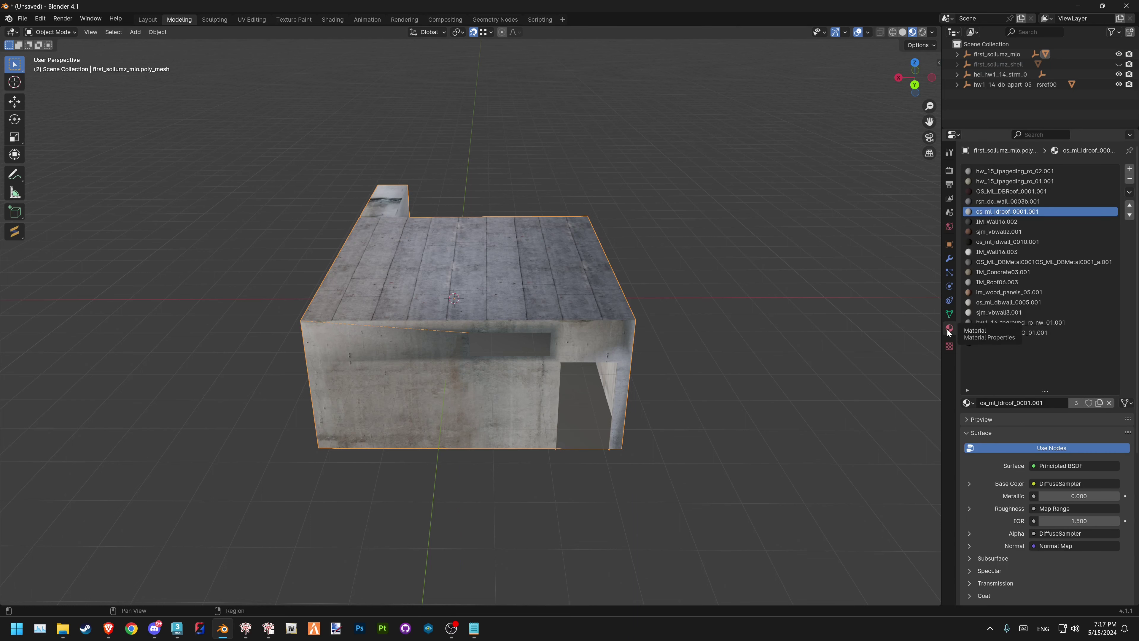
drag(1046, 391, 1046, 441)
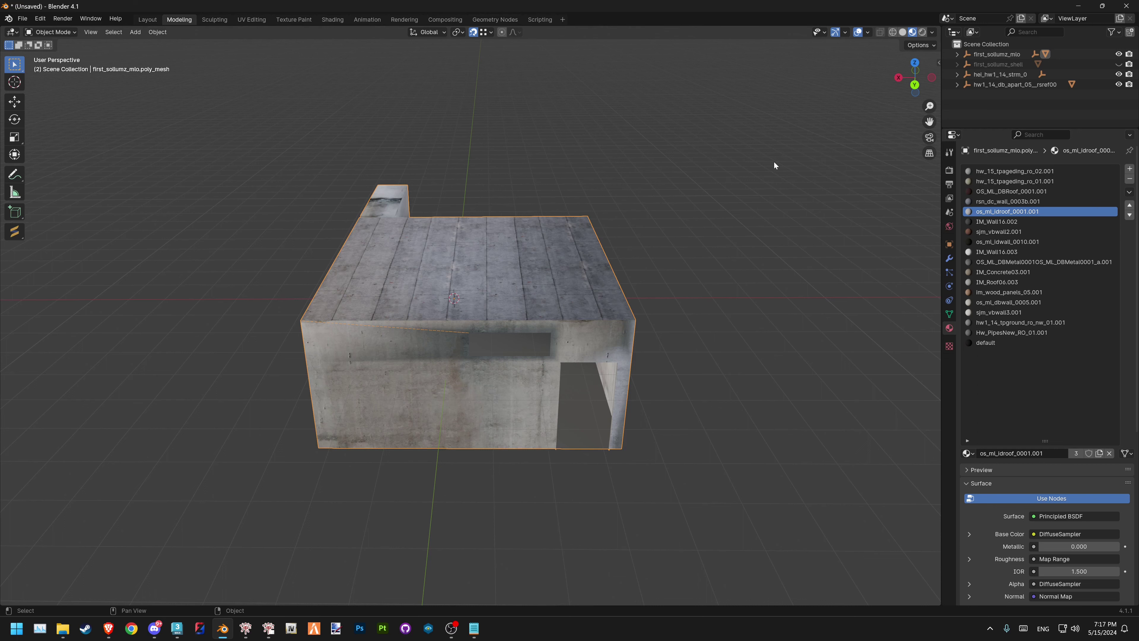
key(n)
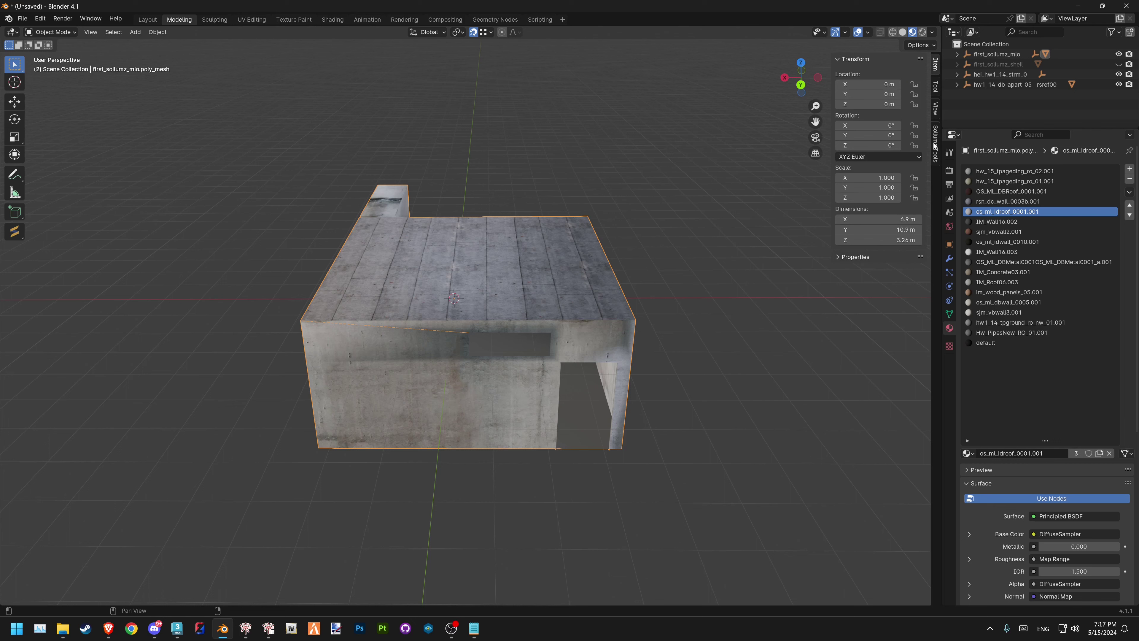
click(935, 143)
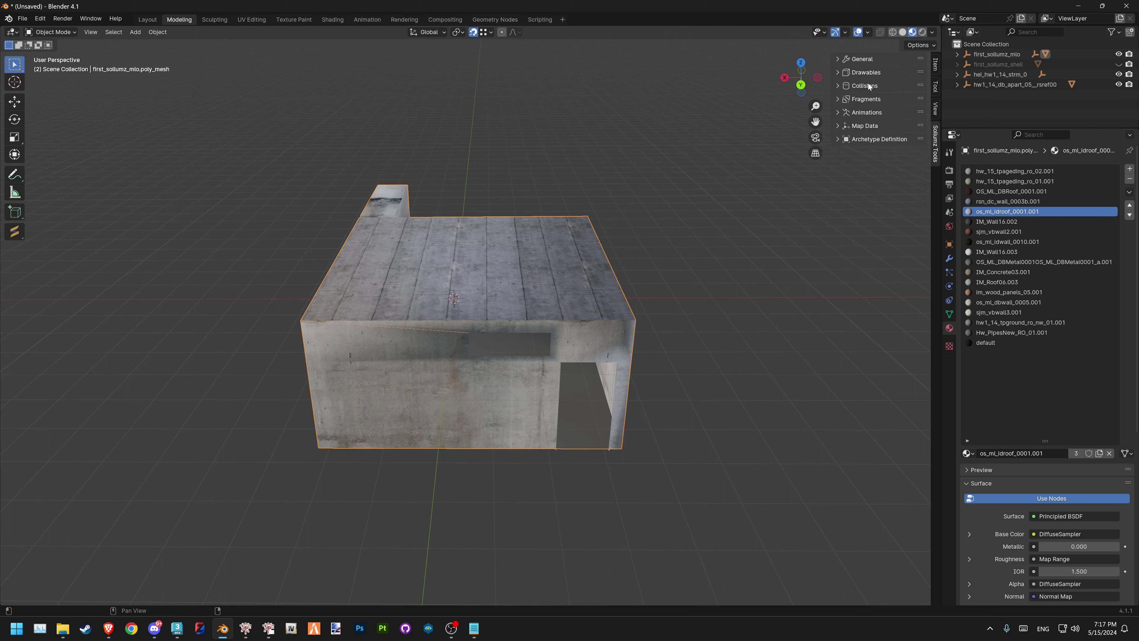
click(842, 86)
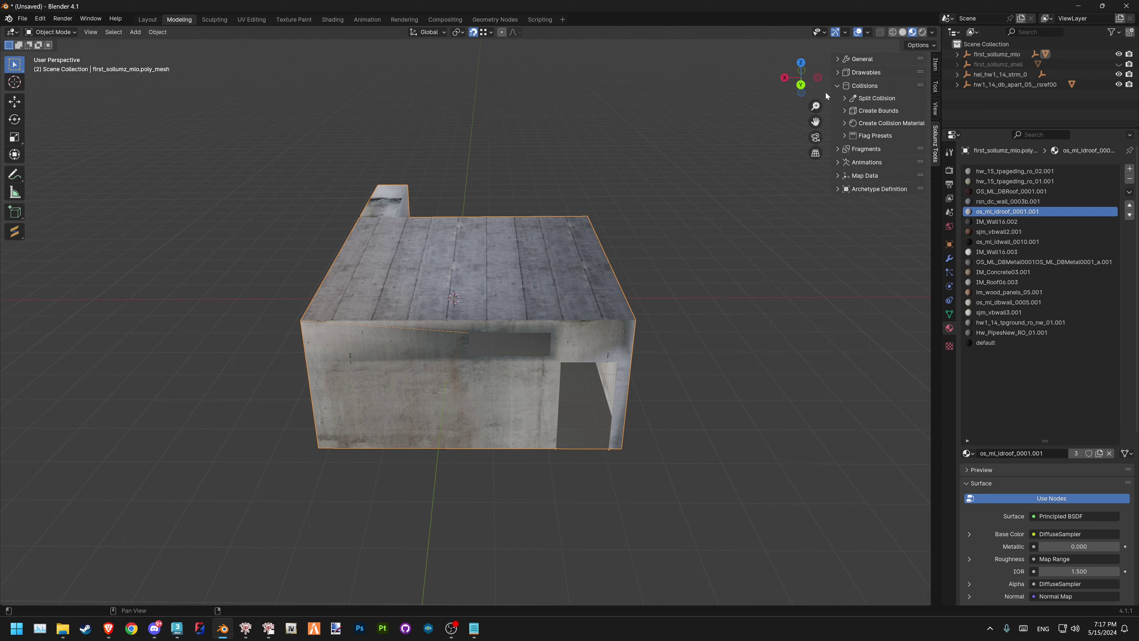
Expand the collision material list and select the connected main wall faces in Edit Mode
click(846, 123)
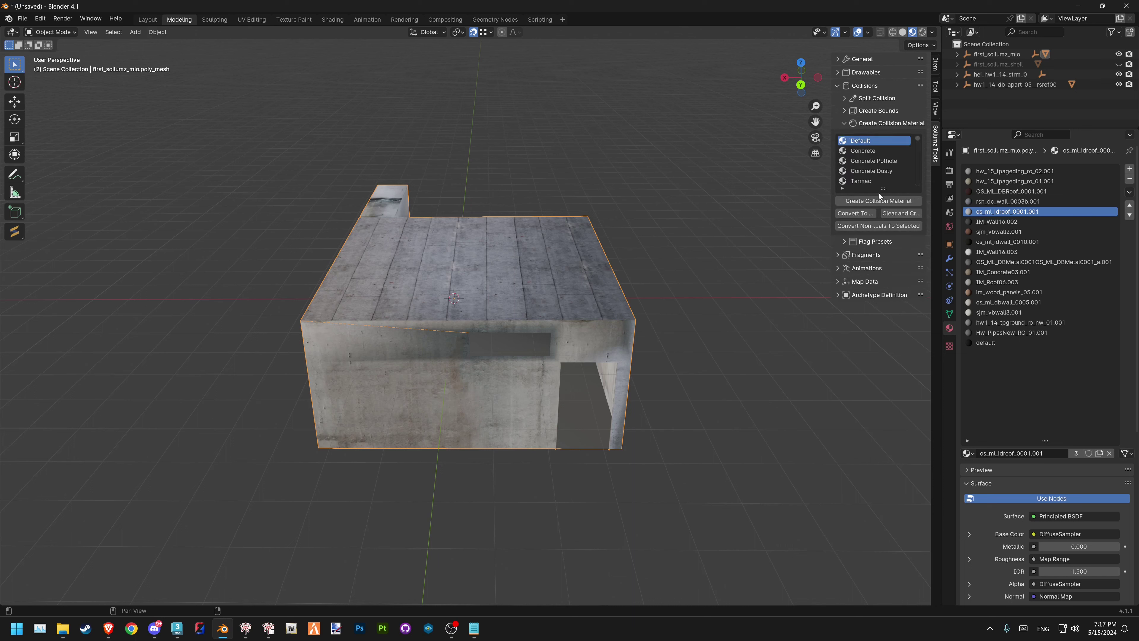
drag(884, 189, 884, 289)
shift+middle_drag(588, 360, 608, 316)
scroll(578, 315, up, 2)
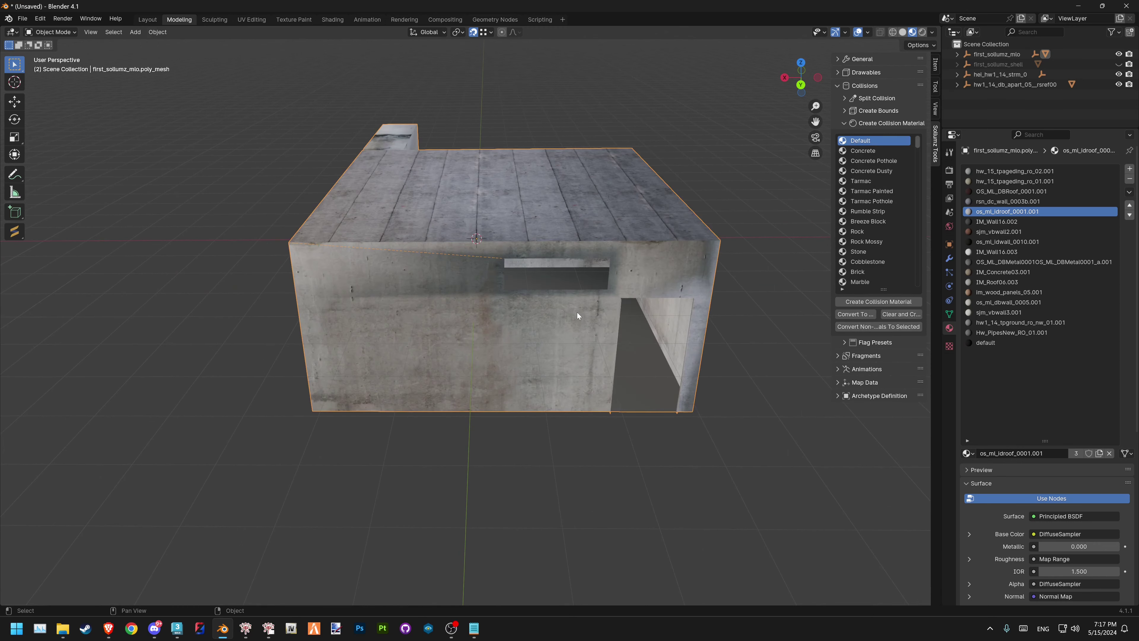
key(Tab)
click(543, 316)
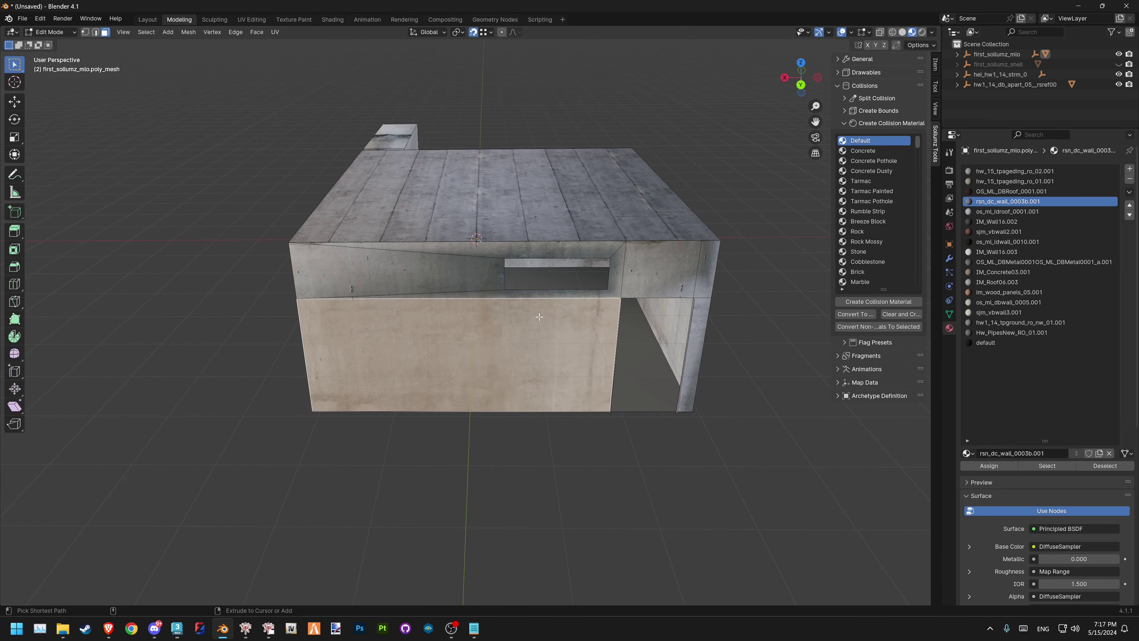
key(ctrl+l)
mouse_move(542, 316)
middle_down()
mouse_move(284, 265)
mouse_move(619, 292)
middle_up()
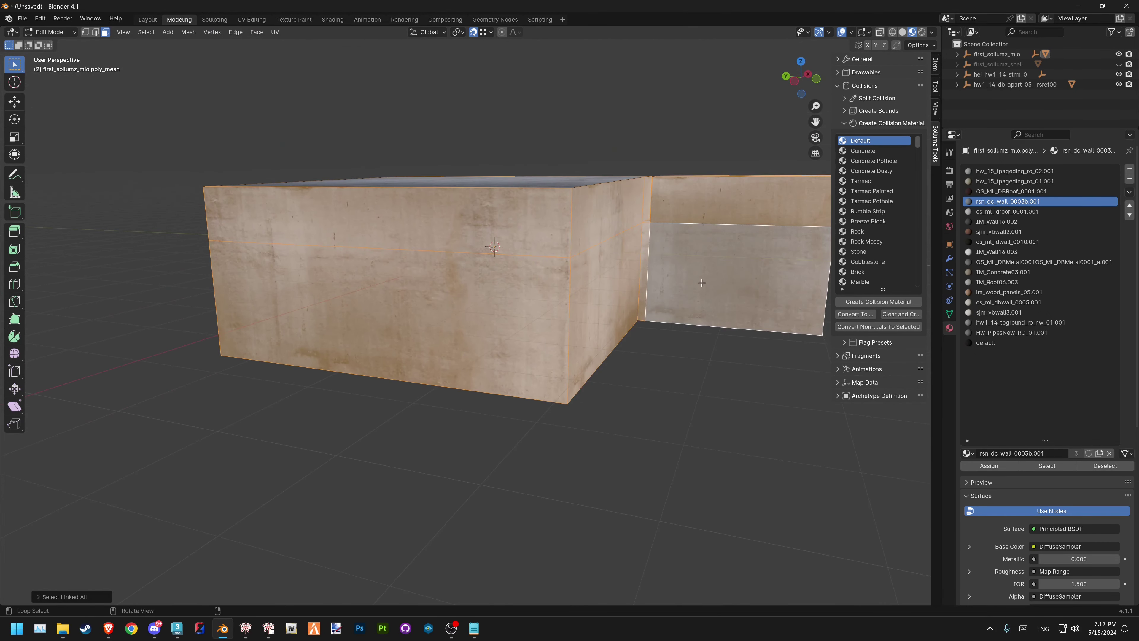
mouse_move(619, 292)
middle_down()
mouse_move(544, 255)
mouse_move(536, 305)
mouse_move(479, 201)
mouse_move(494, 291)
middle_up()
key(ctrl+l)
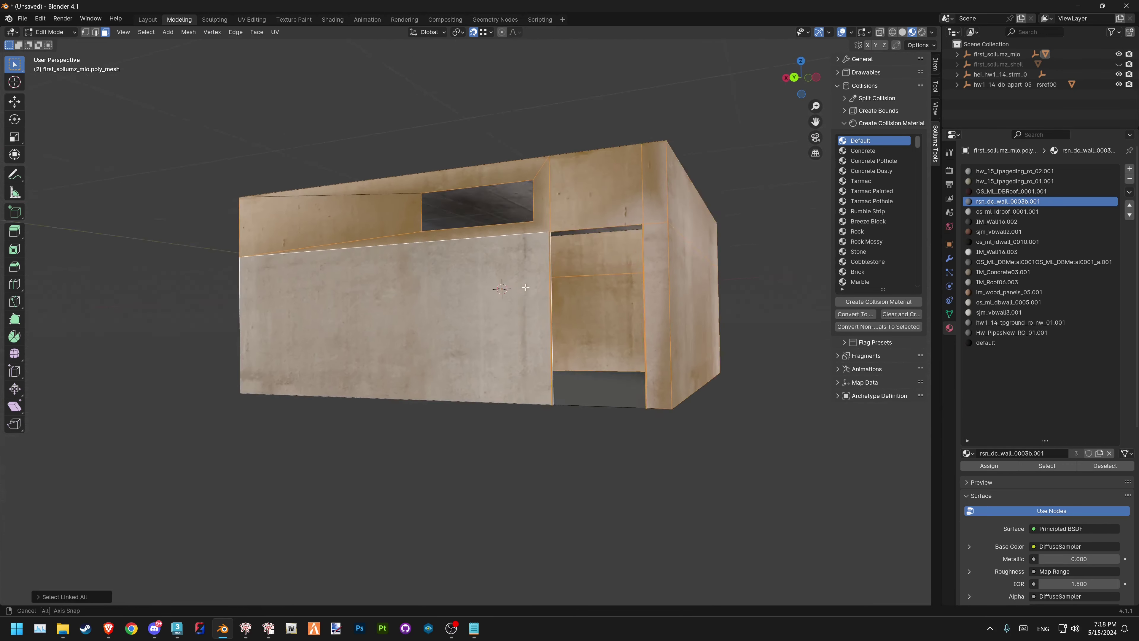
Create a Concrete collision material and assign it to the selected walls
click(862, 150)
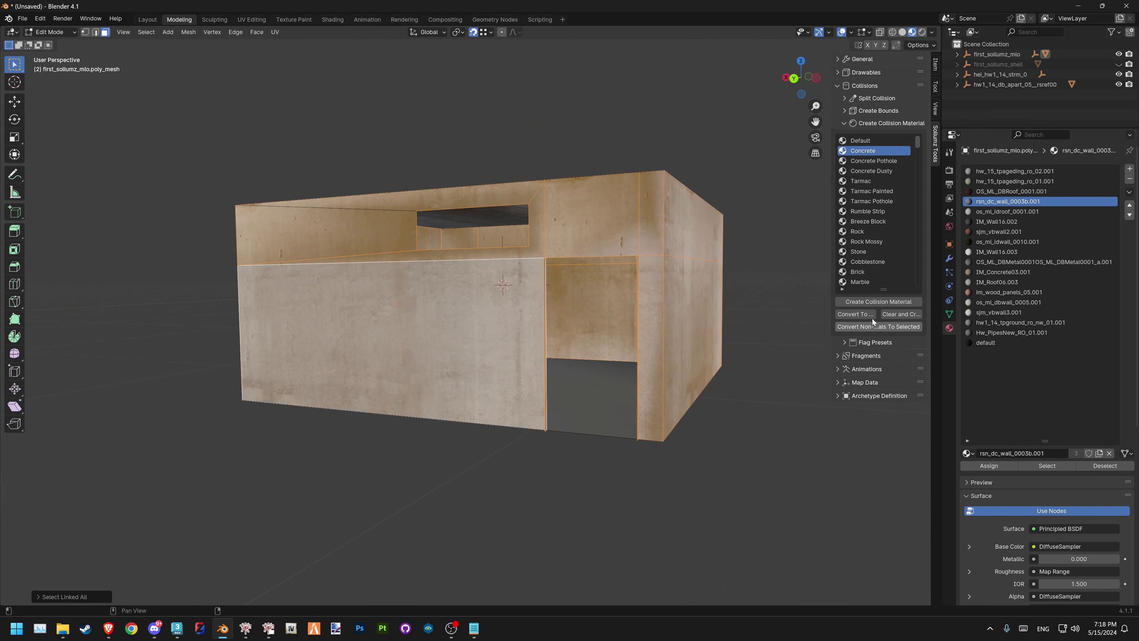
click(881, 304)
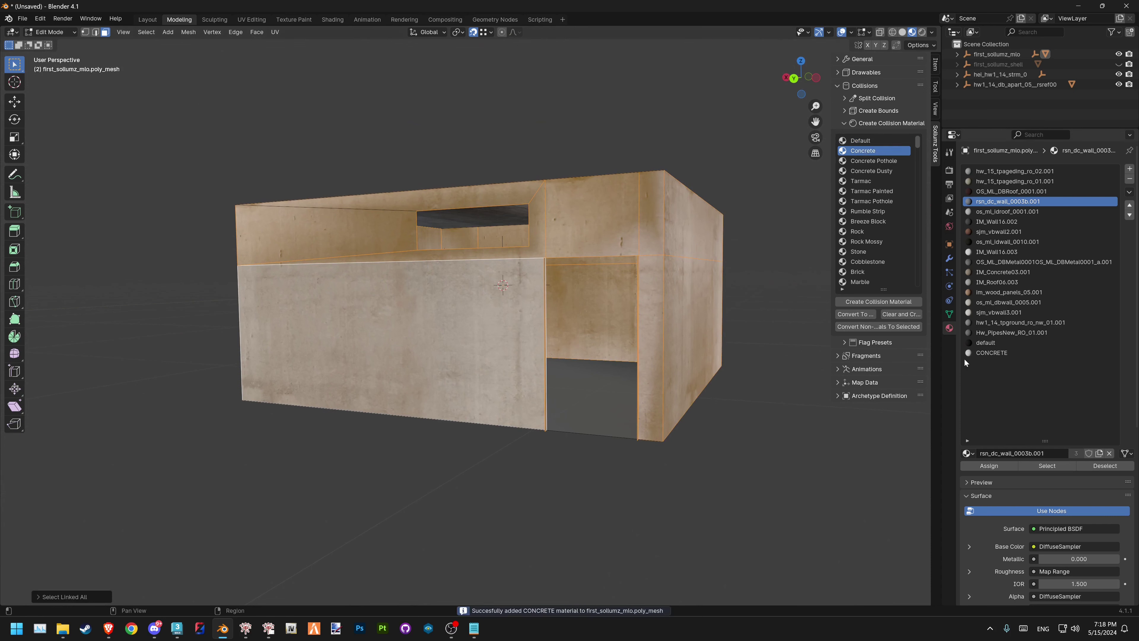
click(1005, 353)
click(1004, 467)
Assign CONCRETE to the whole lower-left box
mouse_move(808, 395)
middle_down()
mouse_move(746, 310)
mouse_move(314, 386)
mouse_move(658, 289)
mouse_move(546, 352)
middle_up()
click(293, 392)
key(ctrl+l)
click(992, 352)
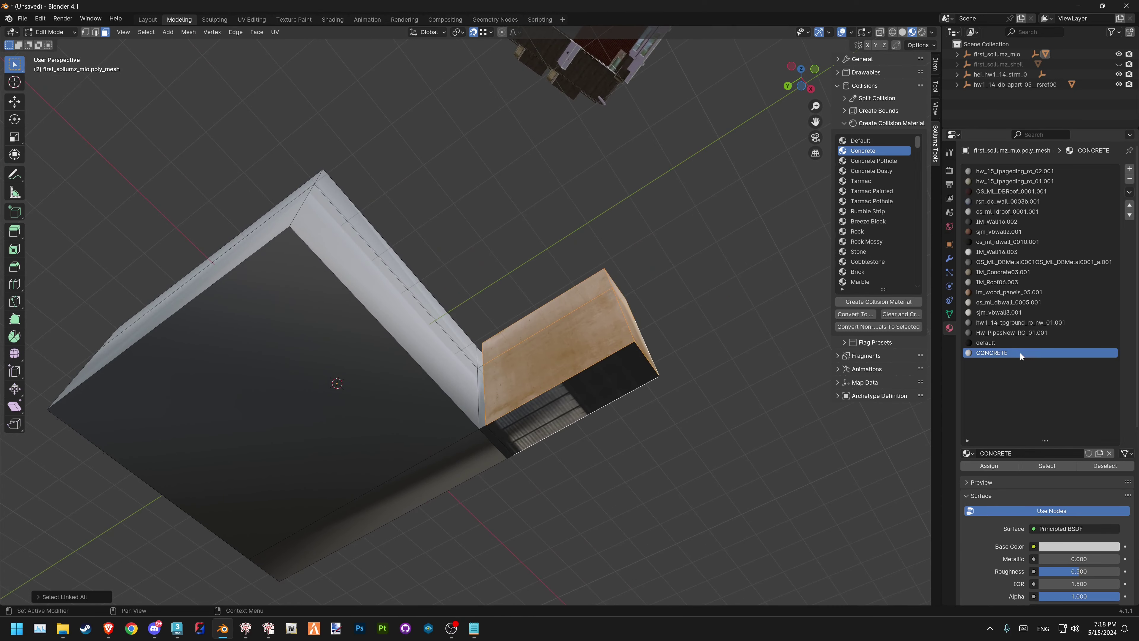
click(990, 465)
Create a Wood Solid Small collision material and assign it to the roof face
click(676, 373)
middle_drag(676, 374, 590, 453)
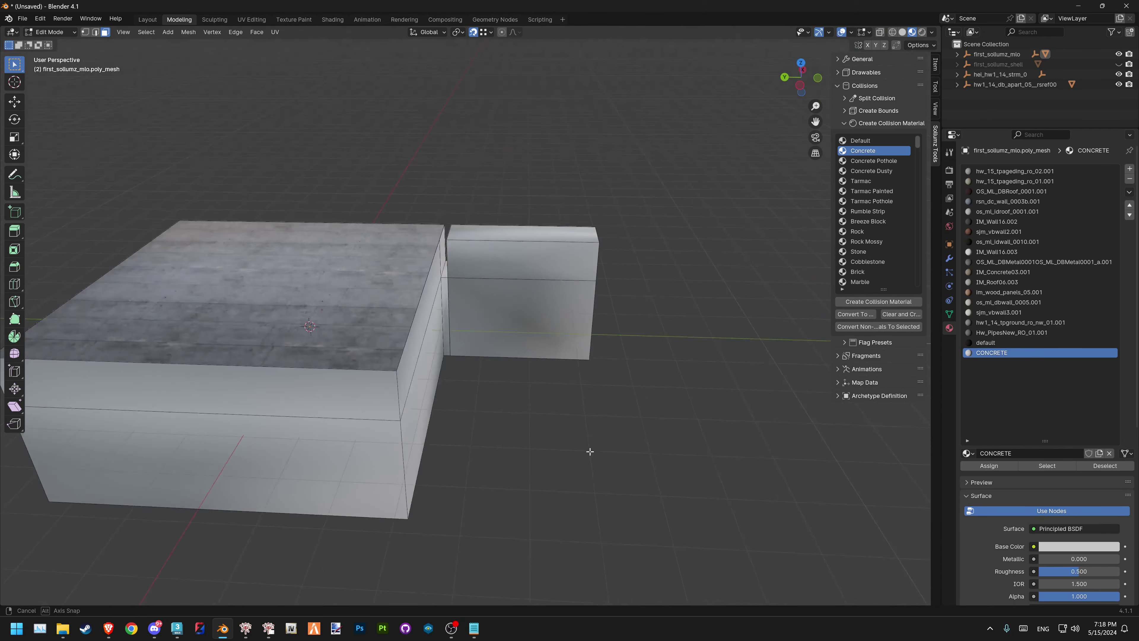
click(1032, 211)
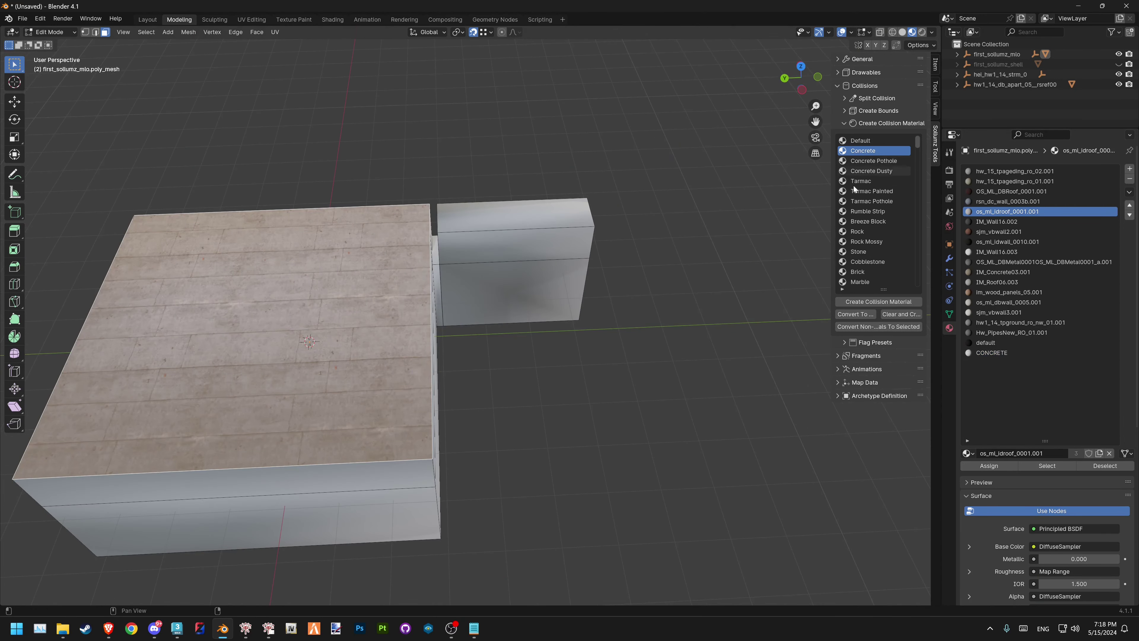
click(842, 289)
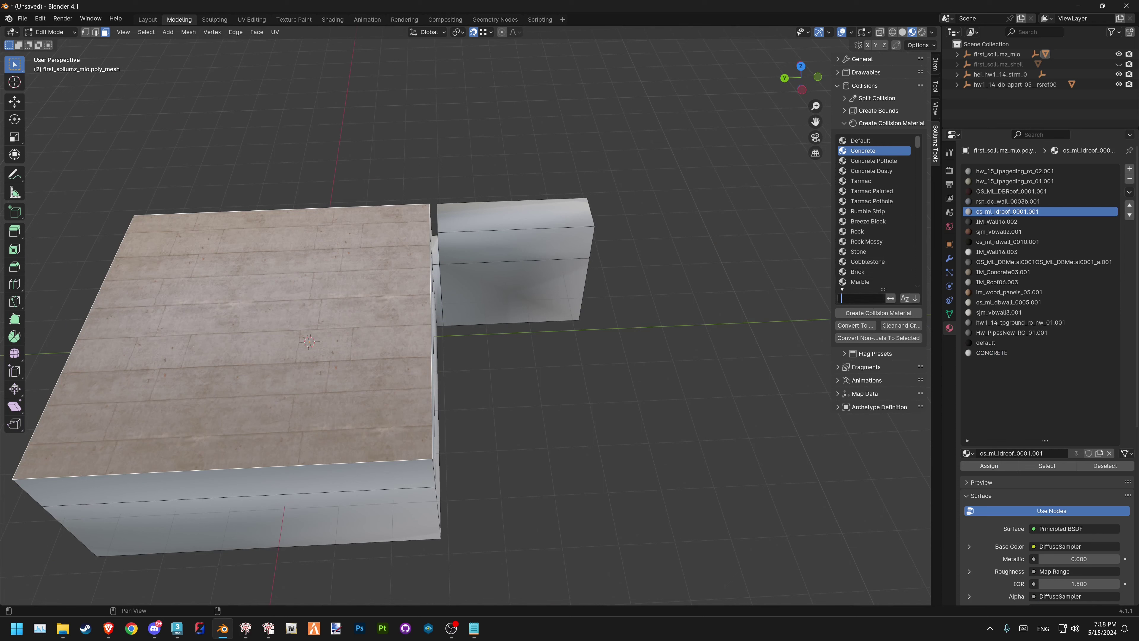
text(wood)
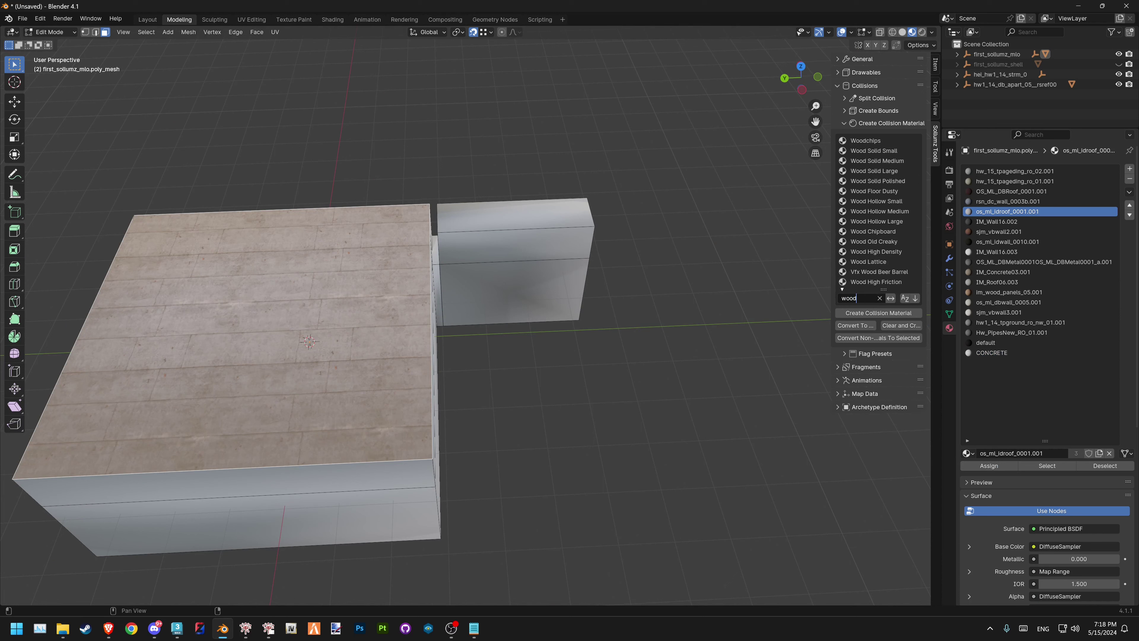
click(877, 151)
click(878, 313)
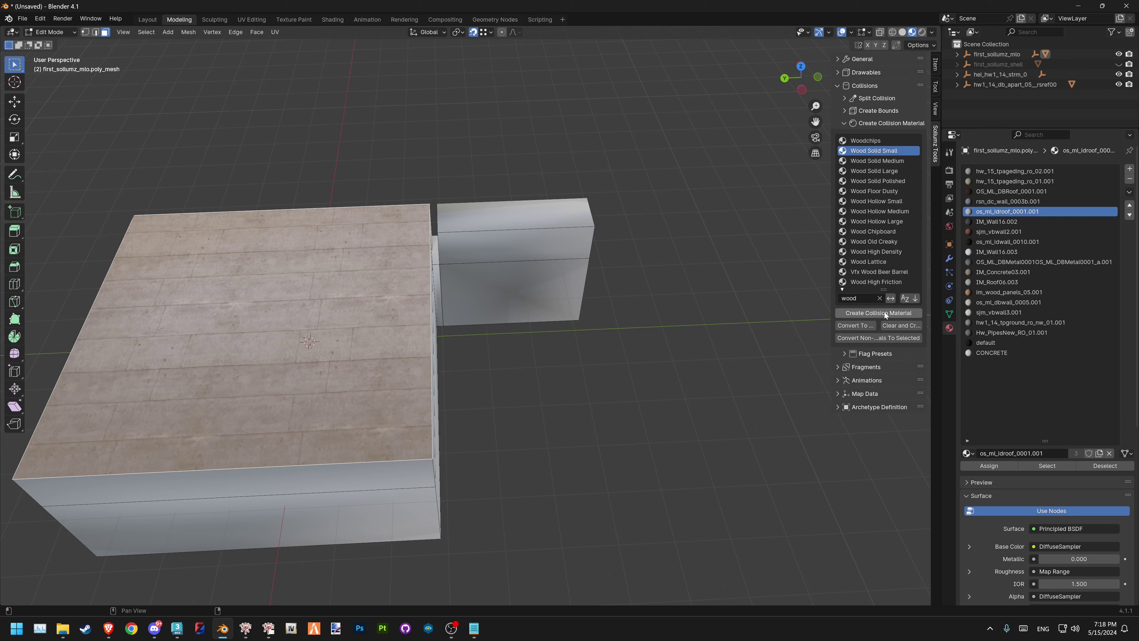
click(1007, 363)
click(989, 465)
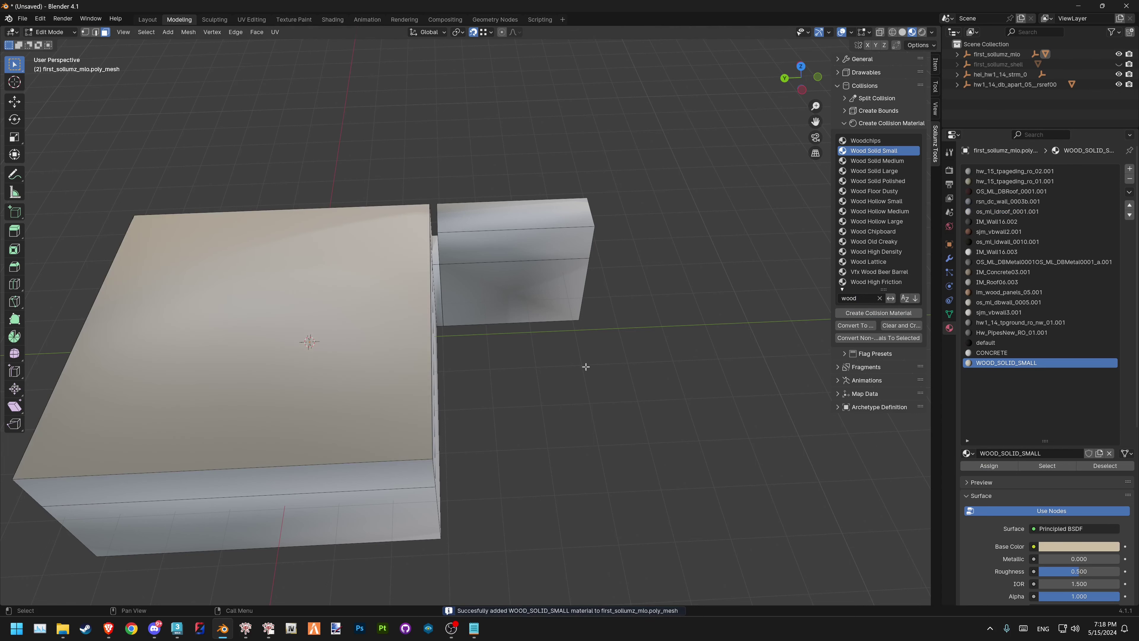
Select the building's large bottom face with WOOD_SOLID_SMALL as the active slot
shift+middle_drag(585, 364, 482, 397)
click(992, 353)
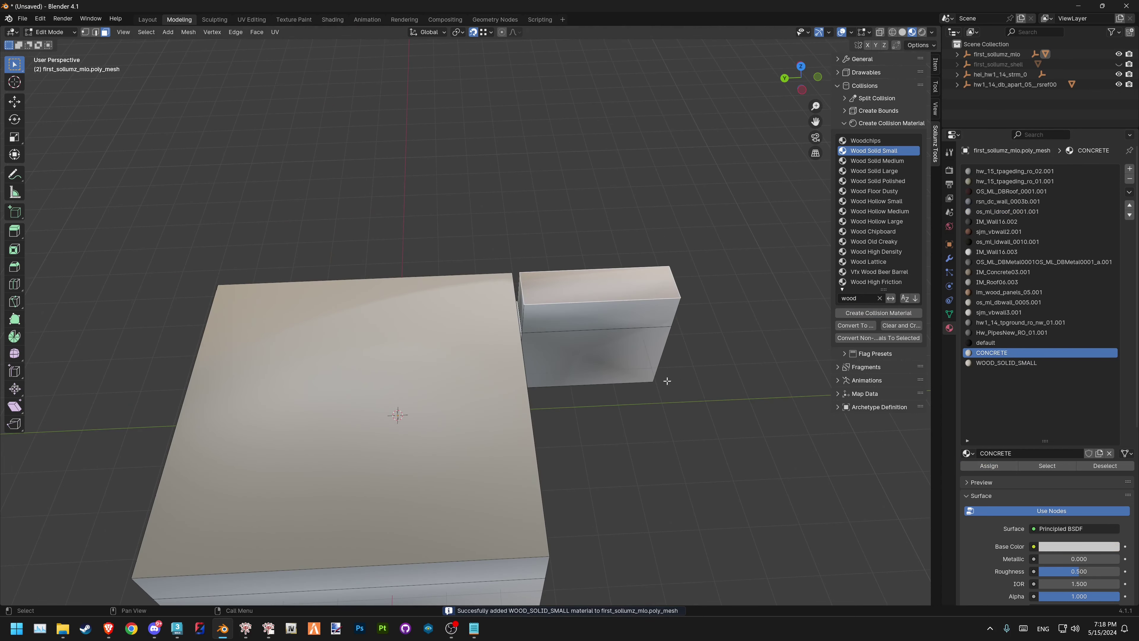
mouse_move(409, 395)
shift+middle_down()
mouse_move(655, 316)
mouse_move(610, 349)
mouse_move(566, 310)
mouse_move(683, 327)
shift+middle_up()
scroll(654, 315, down, 5)
click(610, 349)
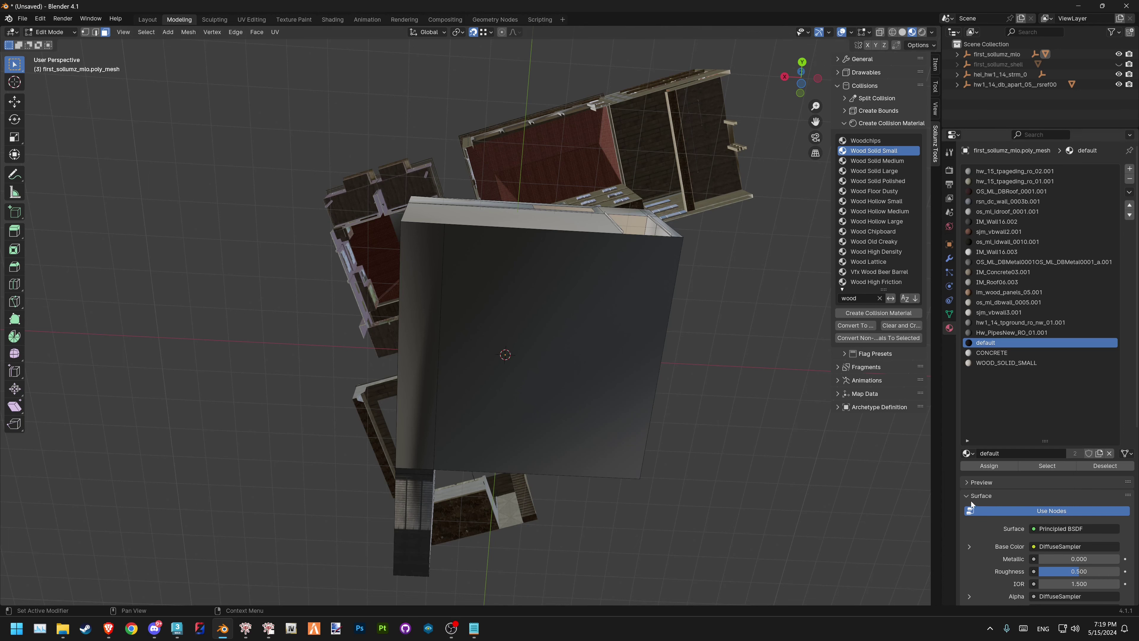
click(601, 325)
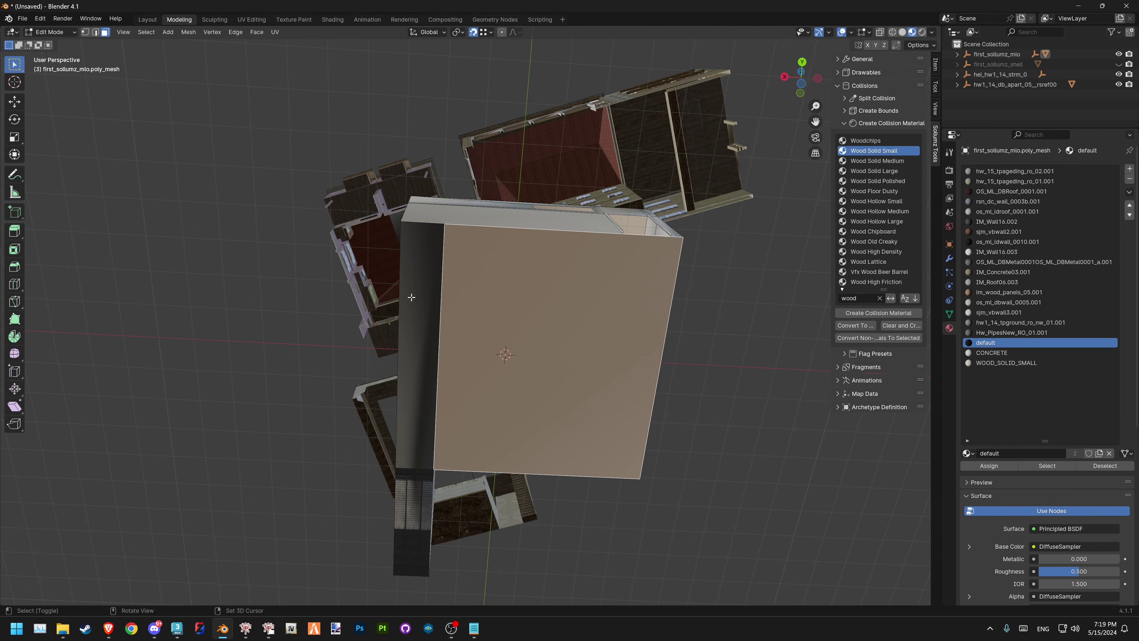
middle_drag(553, 290, 491, 392)
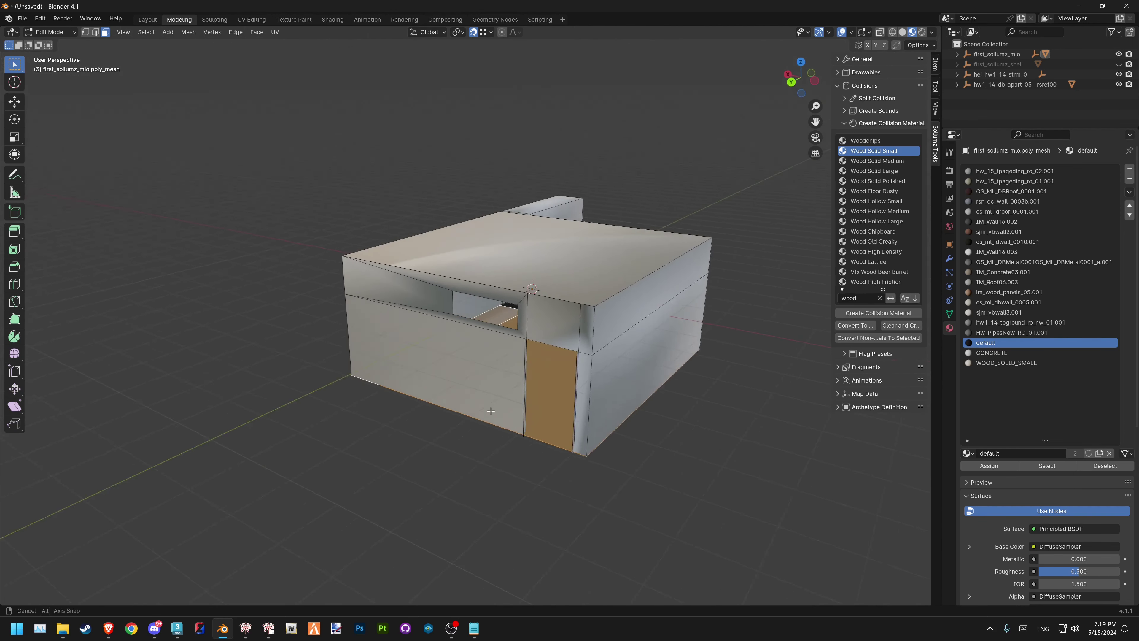
middle_drag(492, 391, 907, 338)
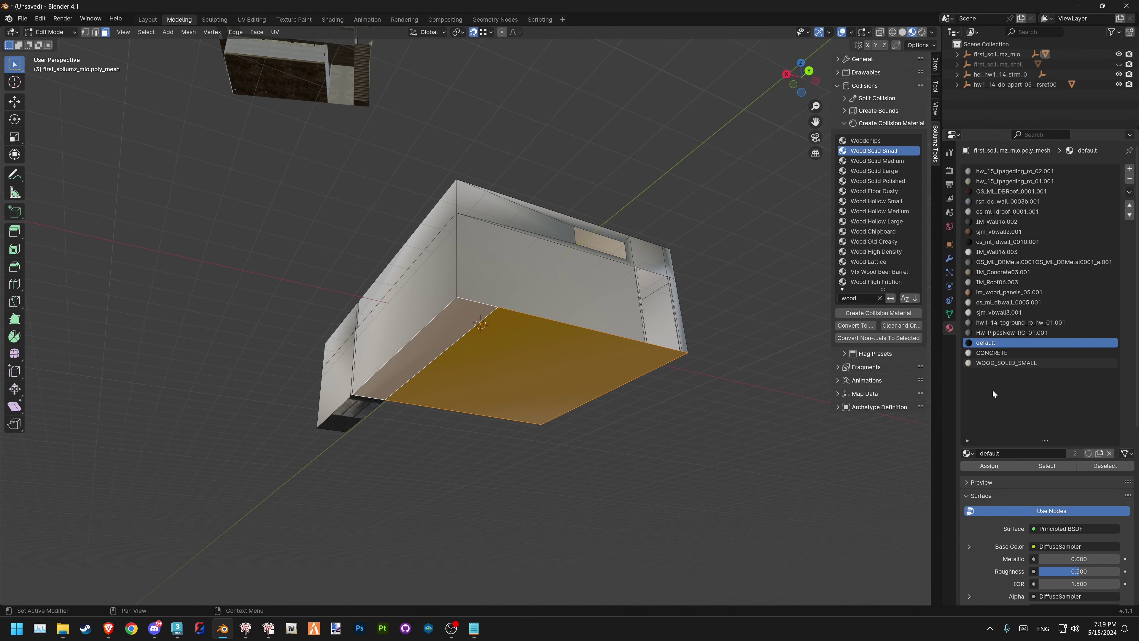
click(1000, 363)
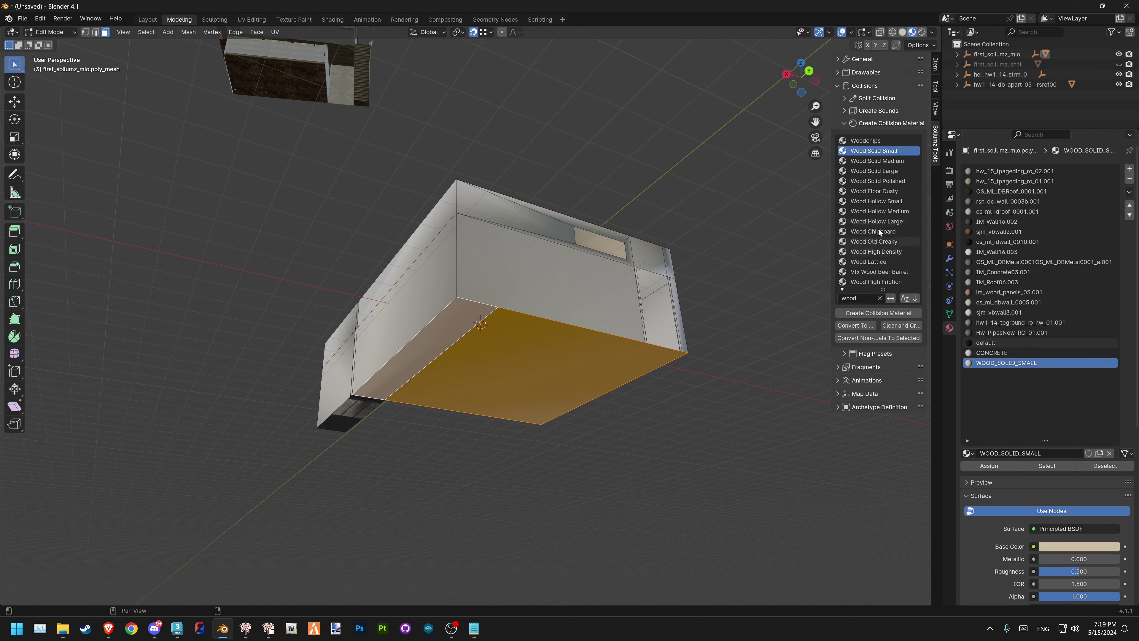
Filter for concrete and create a new Concrete collision material named r1
key(ctrl+f)
text(concr)
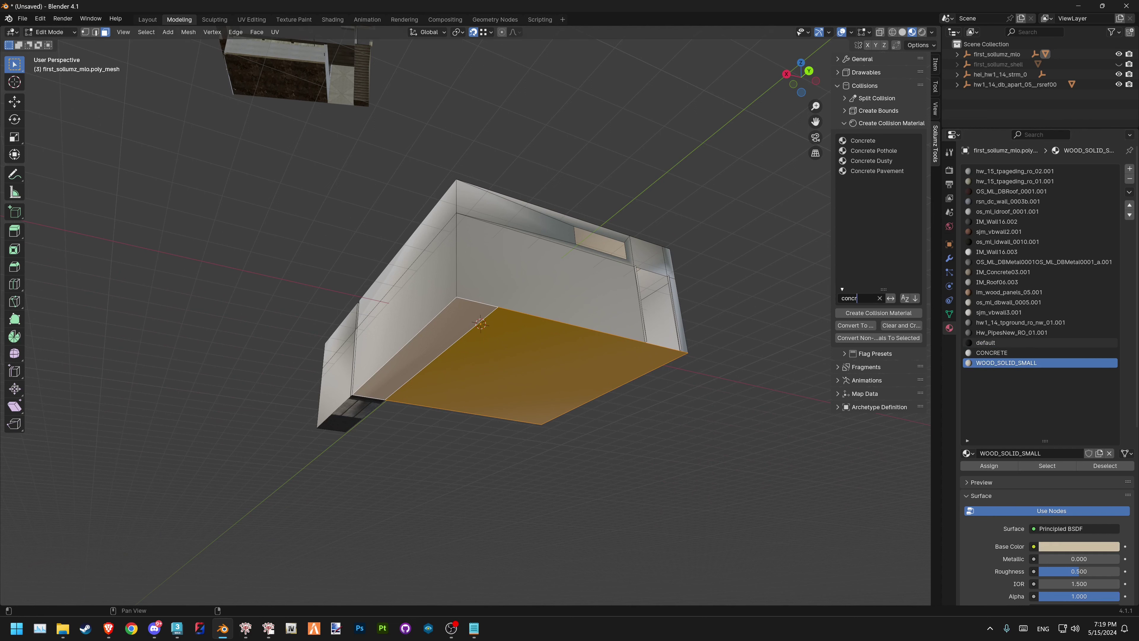
text(ete)
click(863, 140)
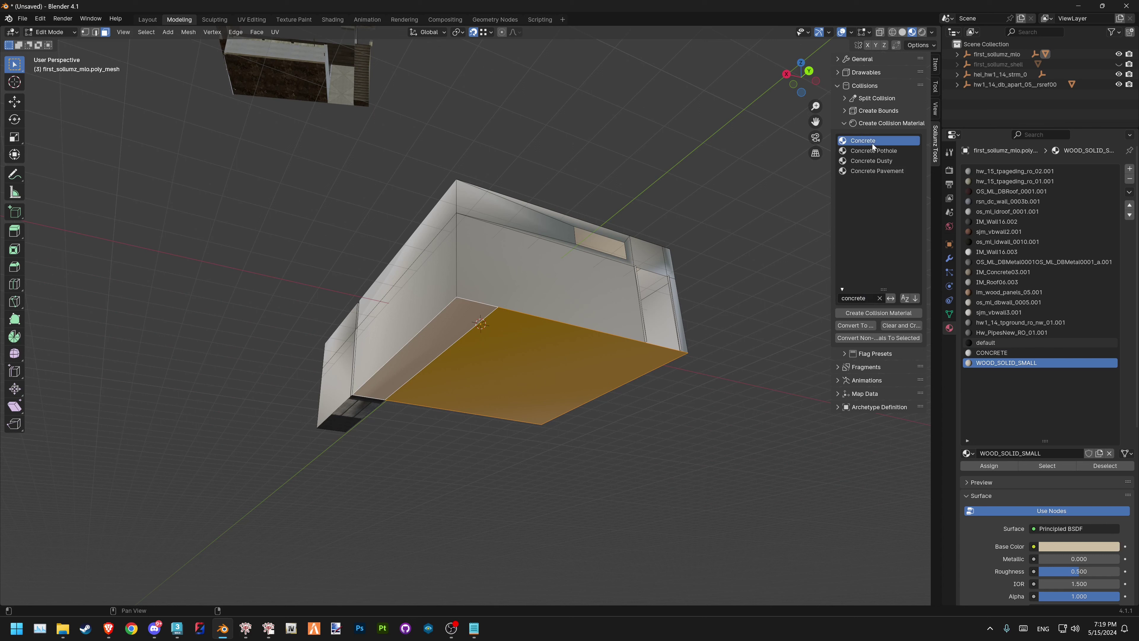
click(864, 317)
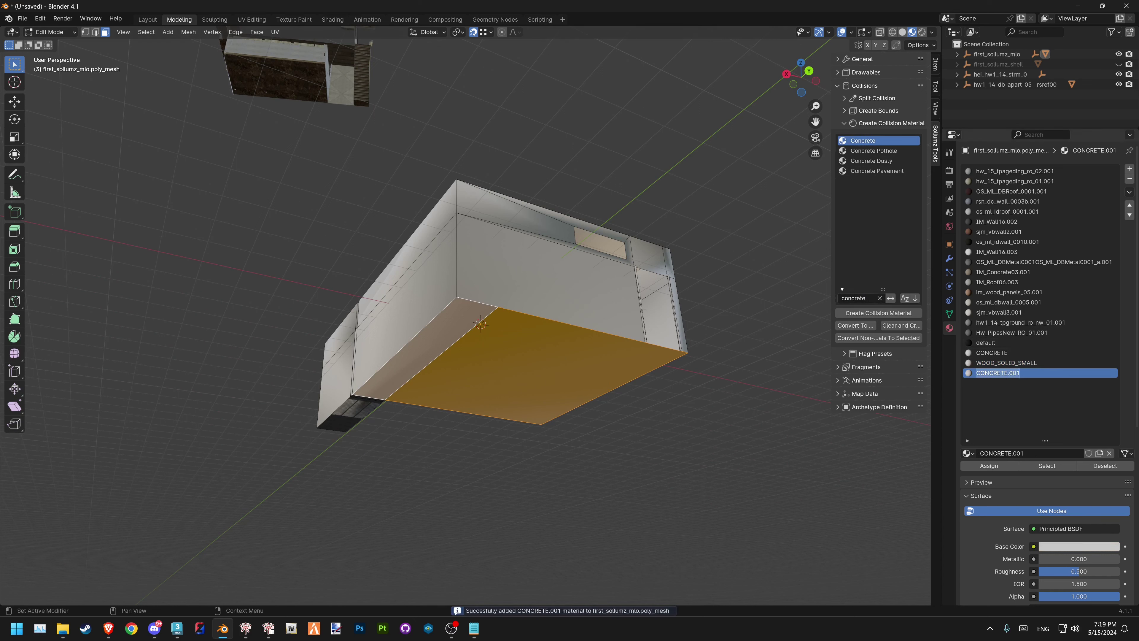
text(r1)
key(Return)
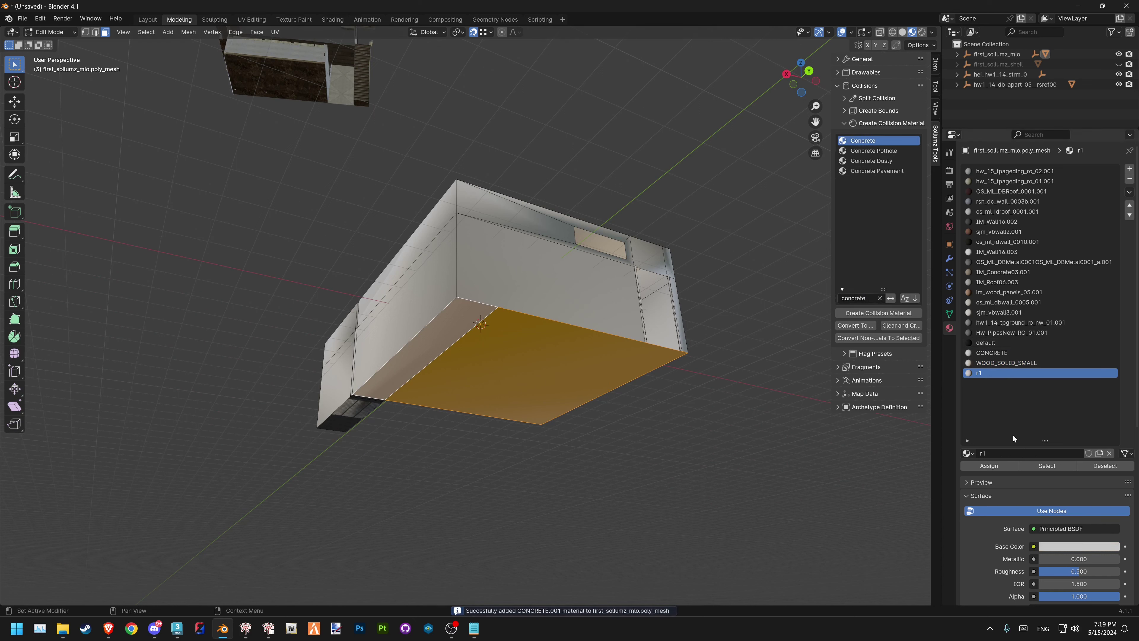
Set the r1 material's Sollumz Room ID to 1
scroll(1008, 428, down, 10)
scroll(996, 424, down, 5)
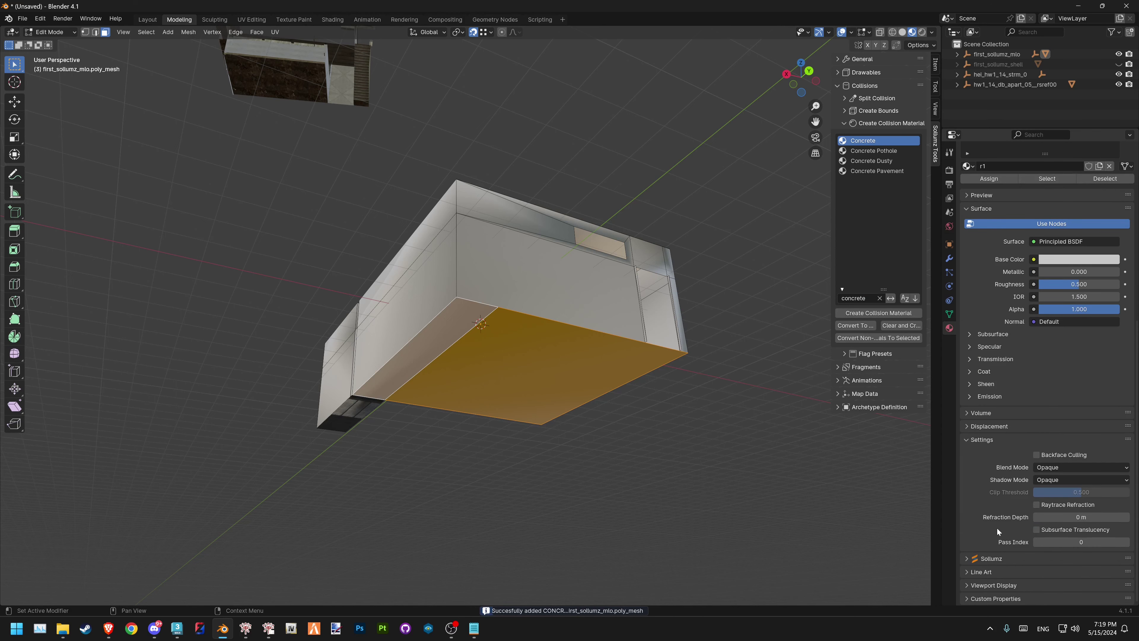
click(973, 559)
scroll(1004, 539, down, 3)
click(1005, 543)
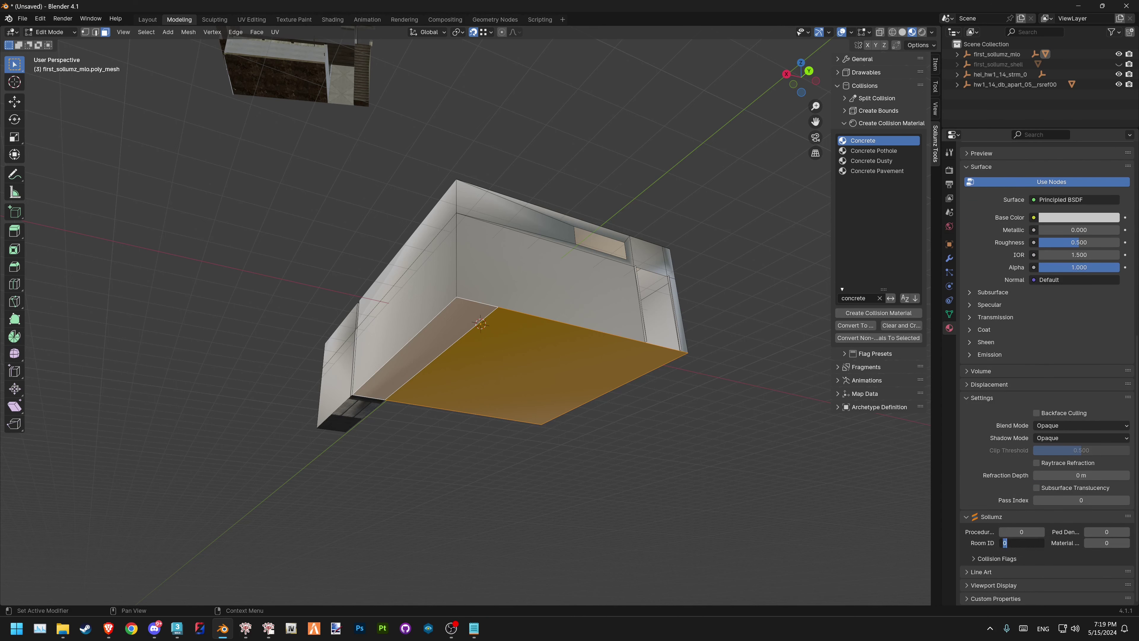
text(1)
key(Return)
Create another Concrete collision material and name it r2
mouse_move(662, 427)
middle_down()
mouse_move(570, 304)
mouse_move(579, 287)
middle_up()
scroll(979, 184, up, 5)
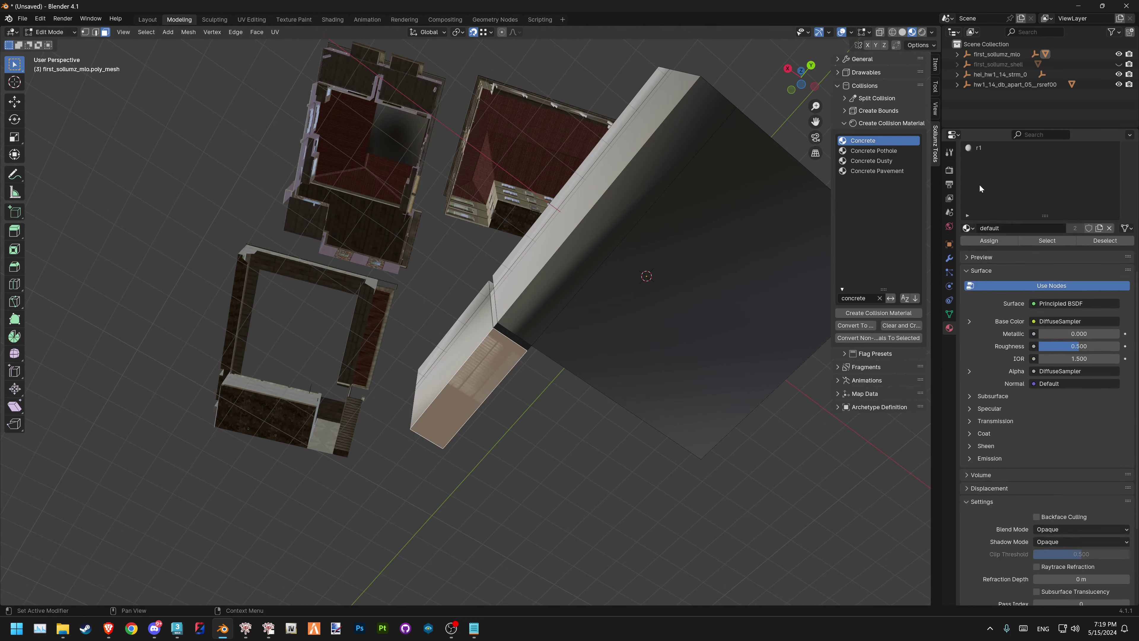
scroll(979, 186, up, 5)
click(860, 313)
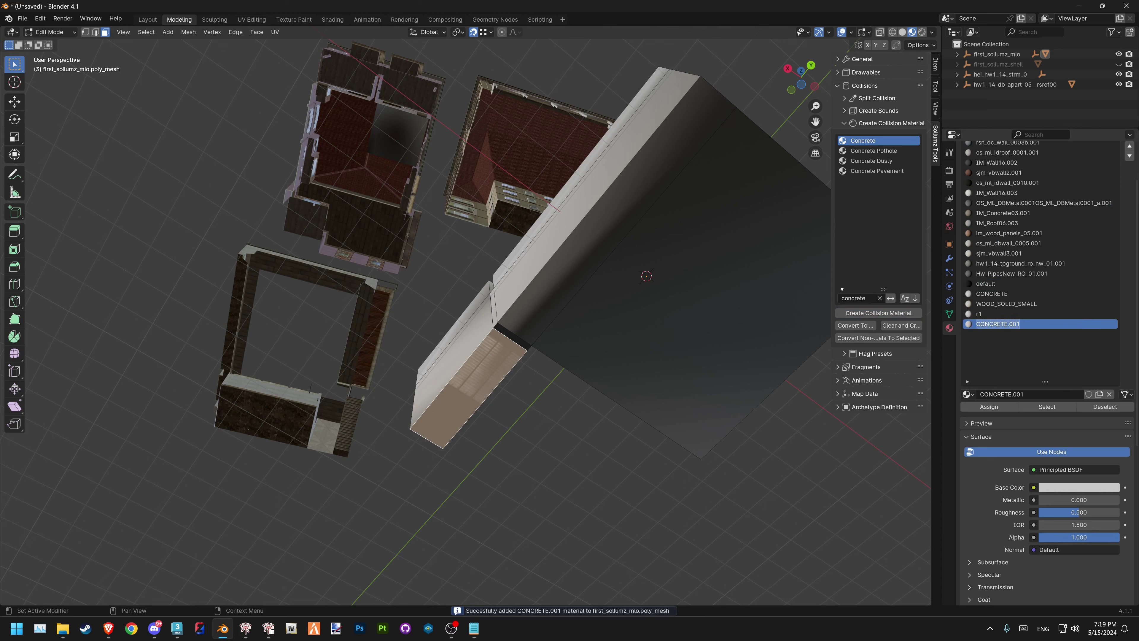
text(r2)
key(Return)
Enable the NO DECAL collision flag on the r2 material
scroll(1013, 465, down, 5)
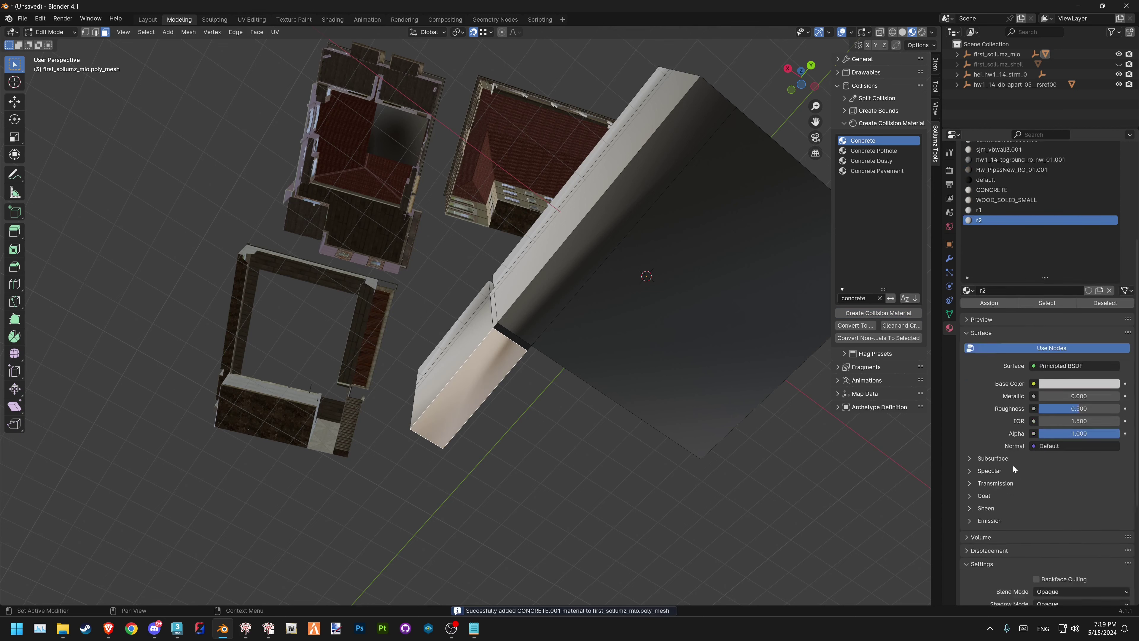
scroll(1013, 465, down, 8)
click(972, 559)
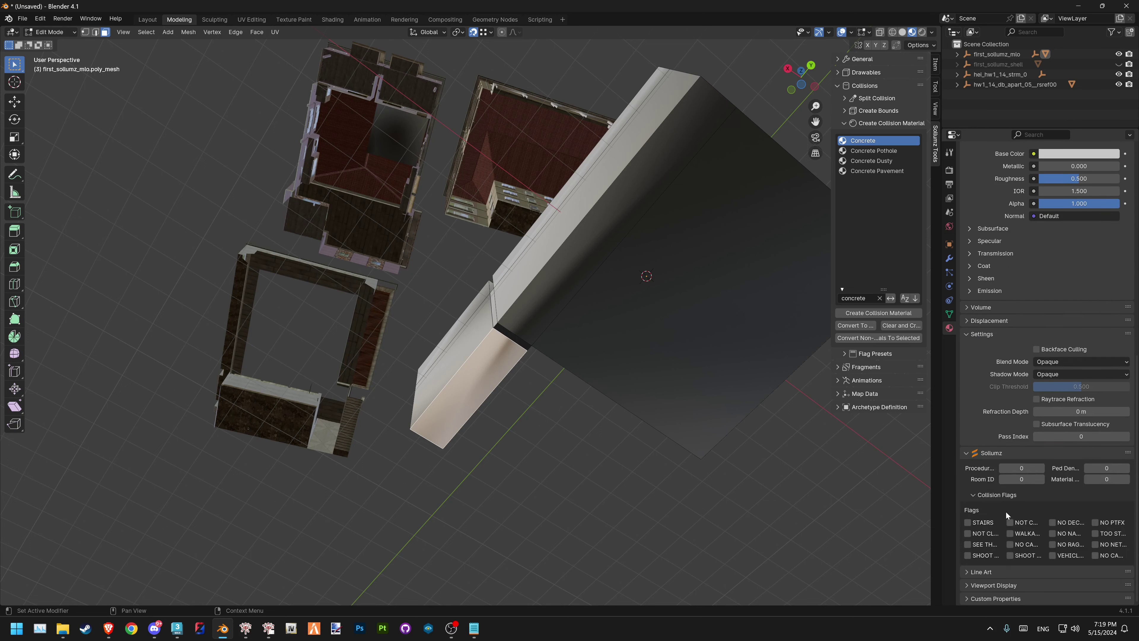
drag(956, 525, 944, 525)
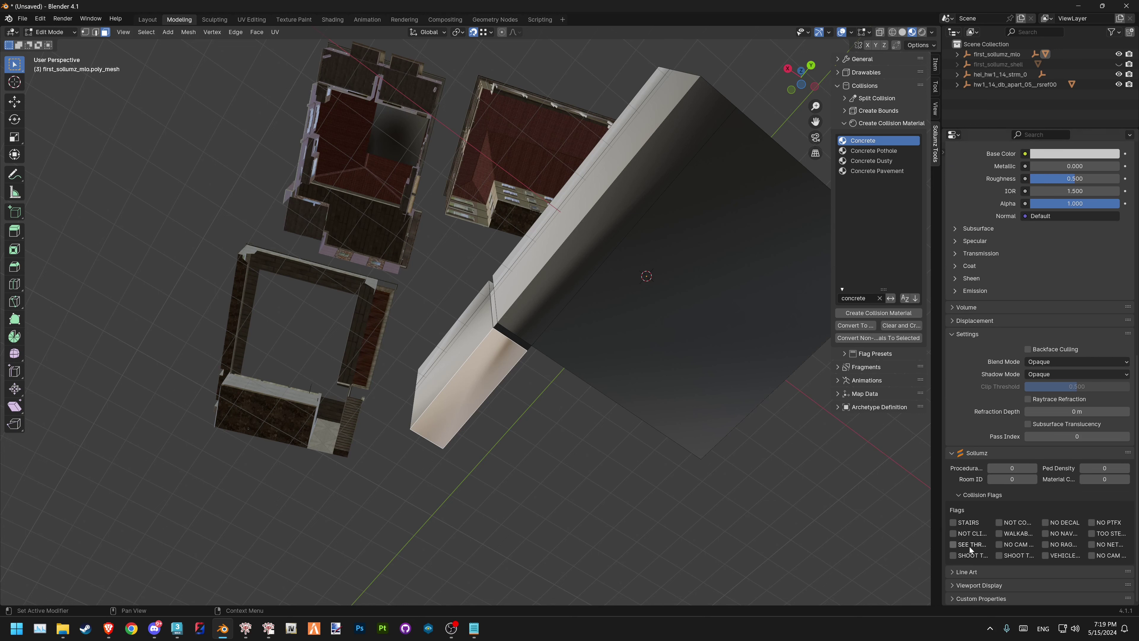
click(1064, 523)
mouse_move(629, 404)
middle_down()
mouse_move(651, 425)
mouse_move(570, 354)
mouse_move(724, 330)
middle_up()
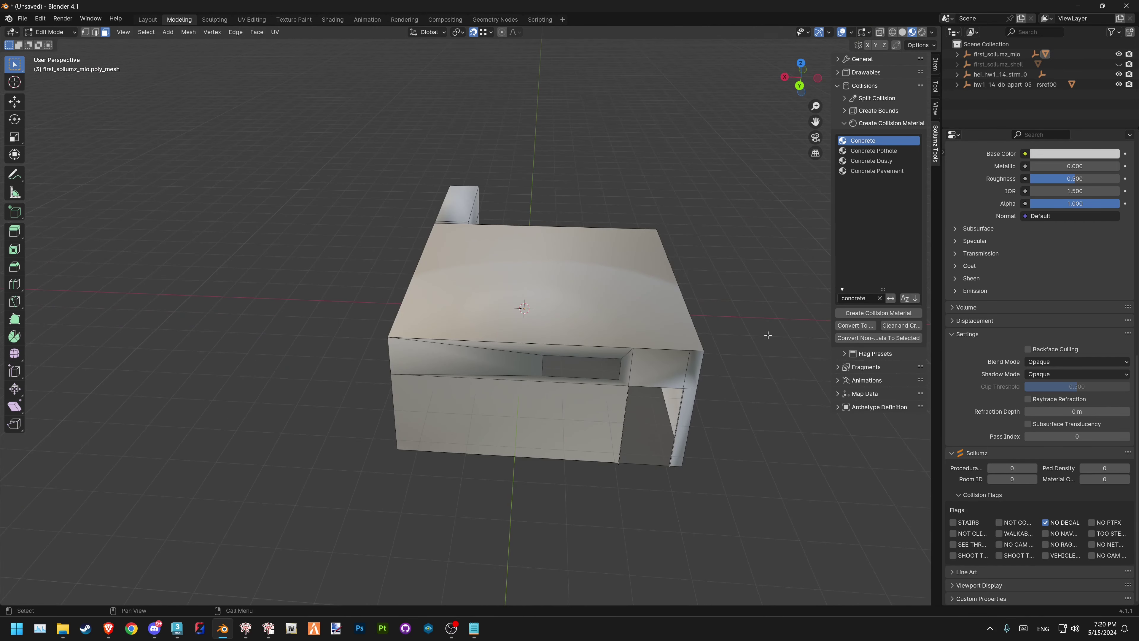
Apply the General (Default) flag preset to the poly mesh in Object Mode
key(Tab)
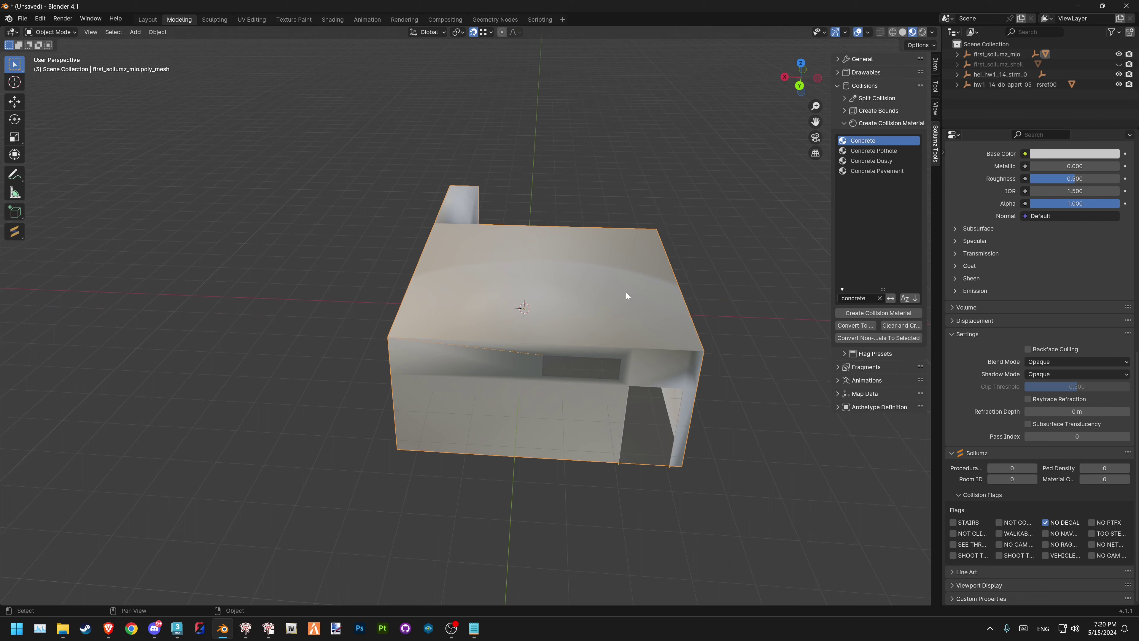
key(alt+s)
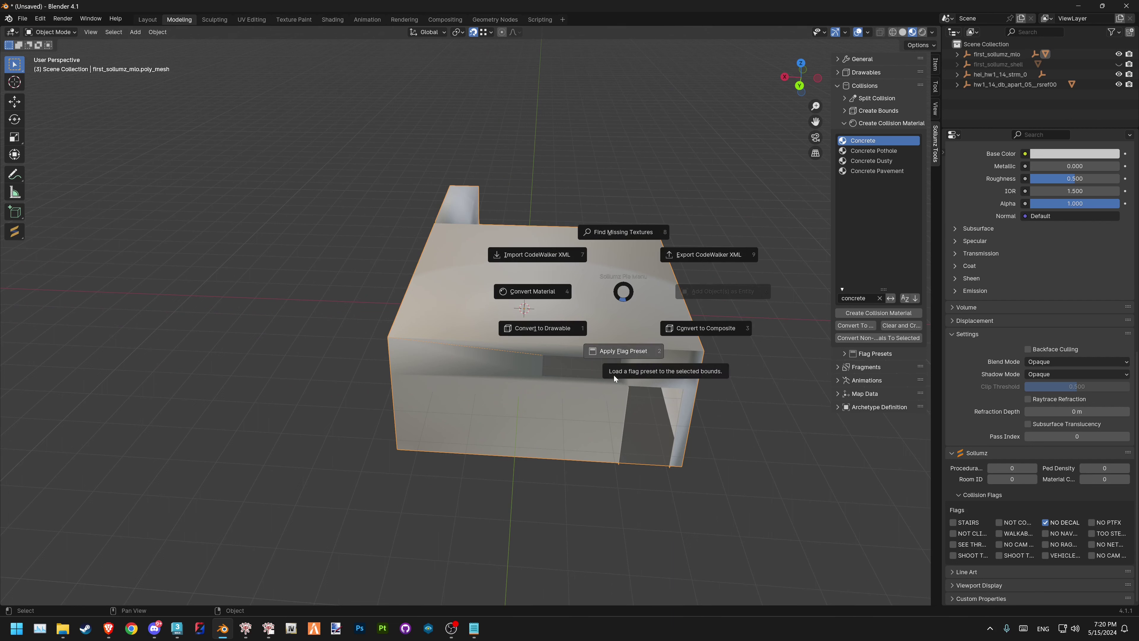
click(614, 375)
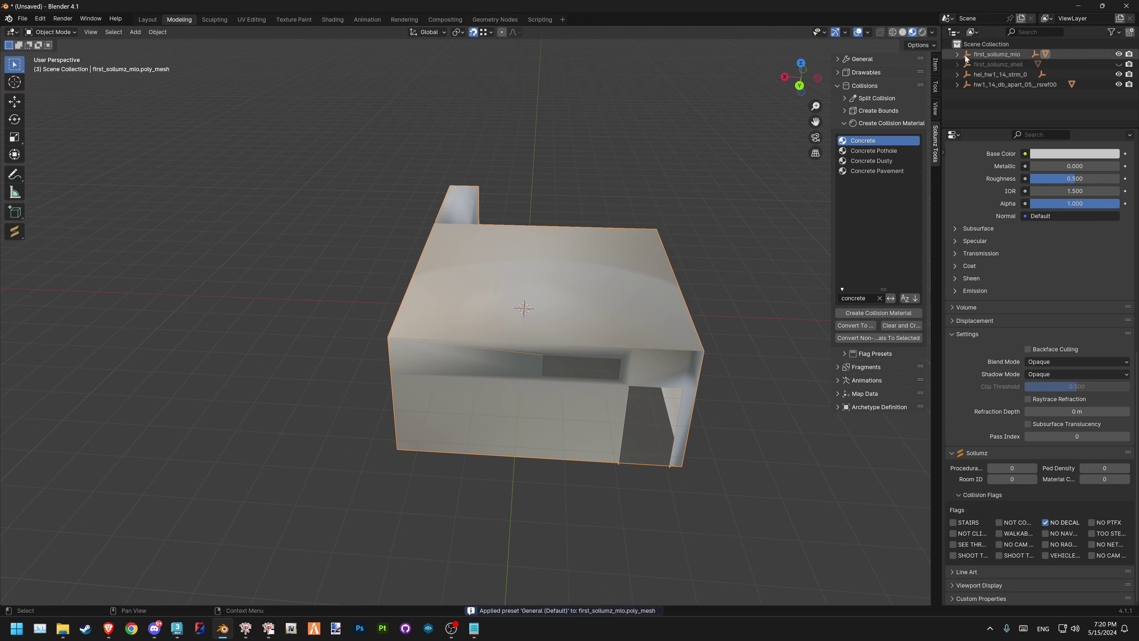
Select first_sollumz_mlo.bvh and show its Sollumz Composite Flags
click(958, 54)
click(1018, 64)
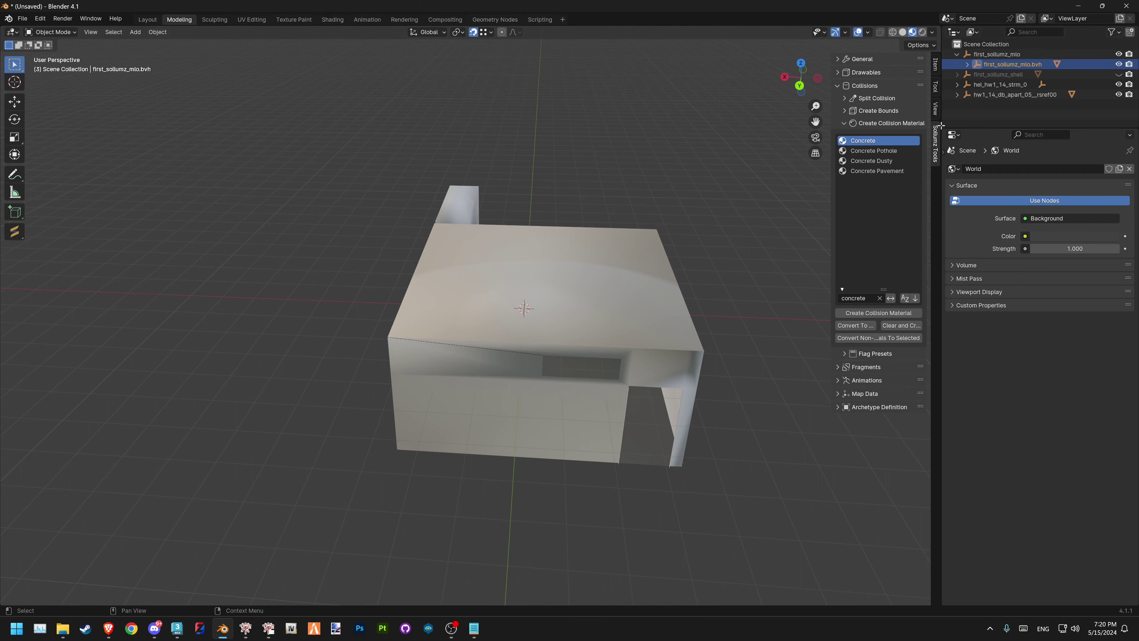
drag(941, 85, 962, 85)
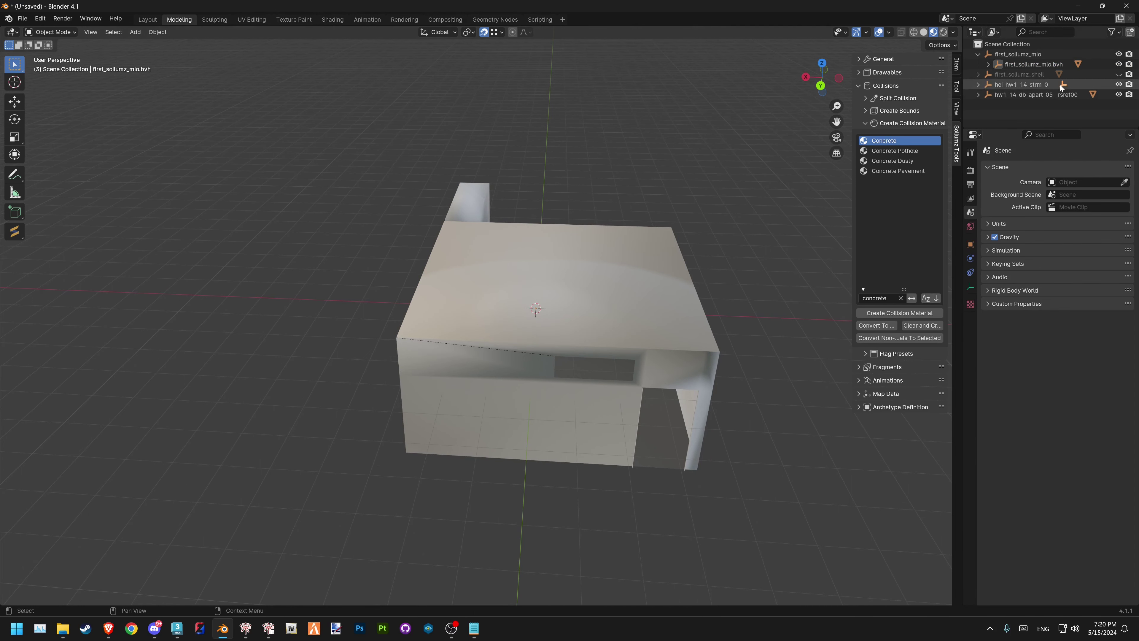
click(972, 245)
click(993, 396)
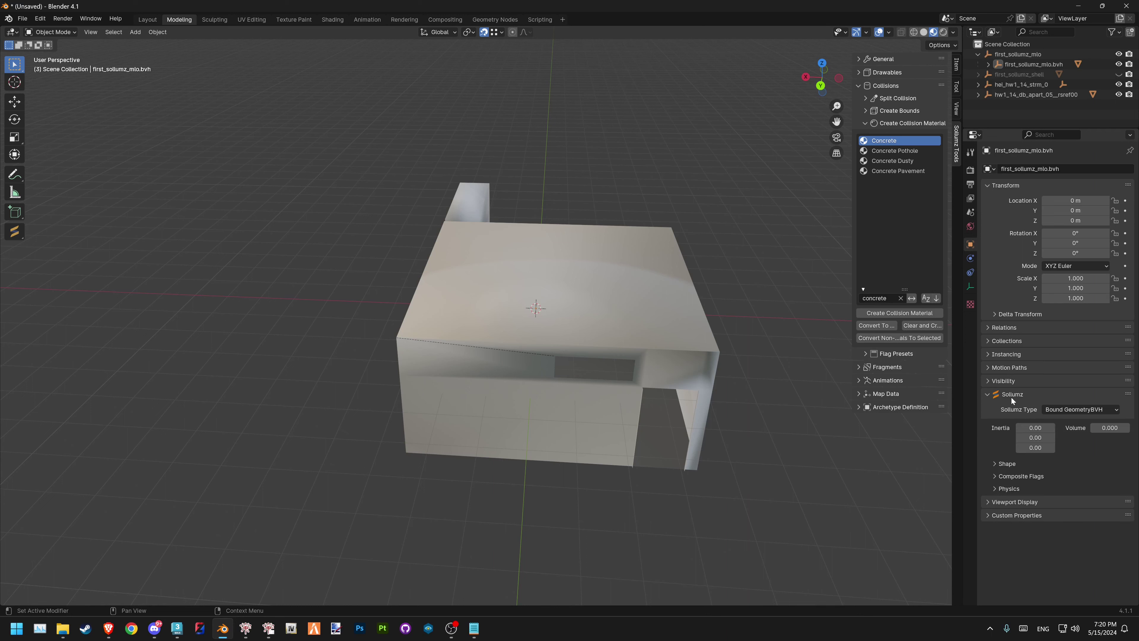
click(995, 476)
scroll(995, 477, down, 5)
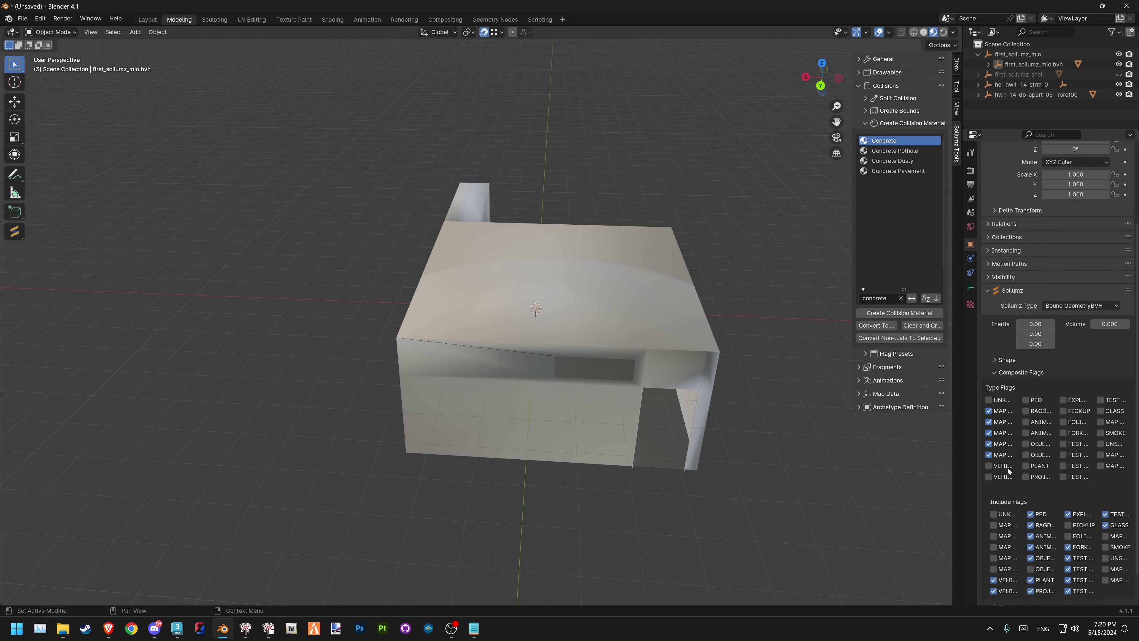
In 3ds Max, select Box001 and add a GTA V collision mesh modifier
click(177, 629)
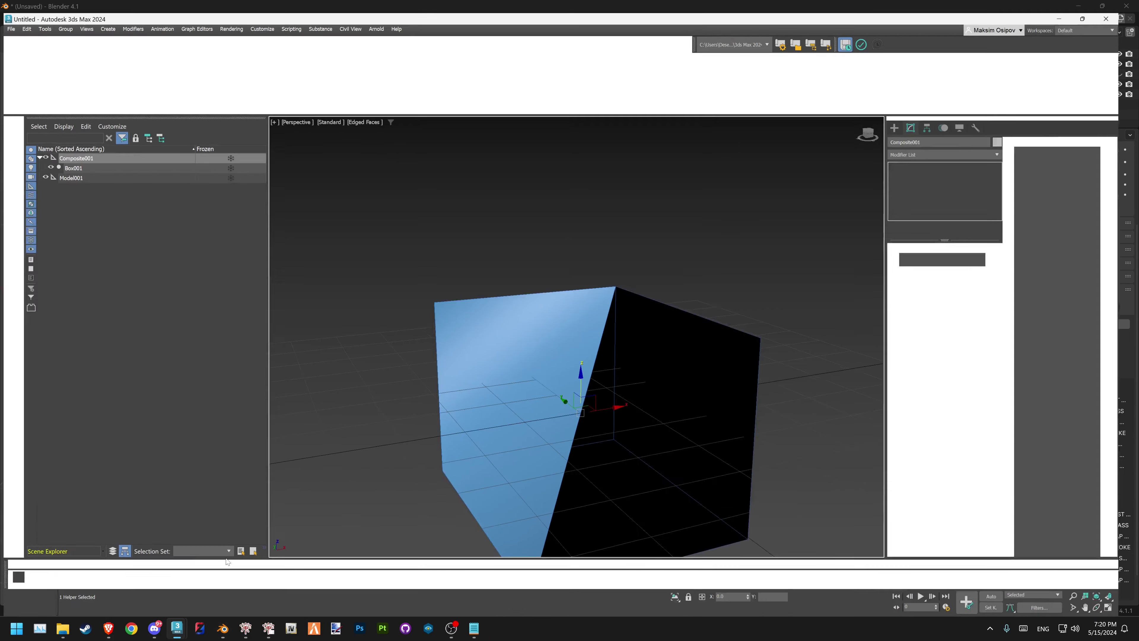
click(674, 323)
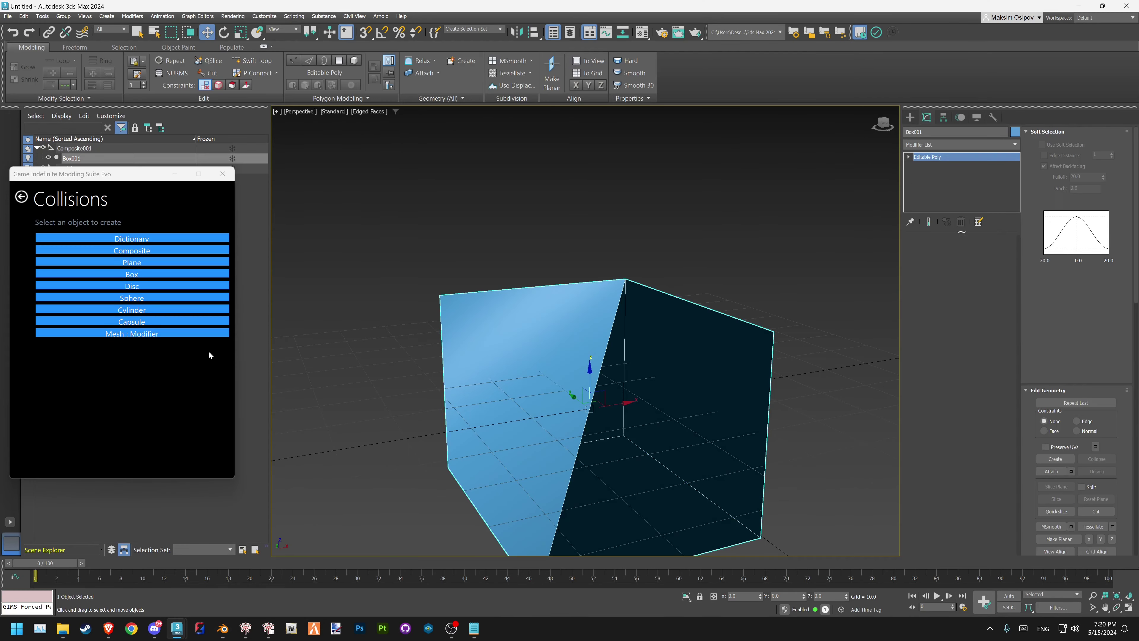
click(218, 333)
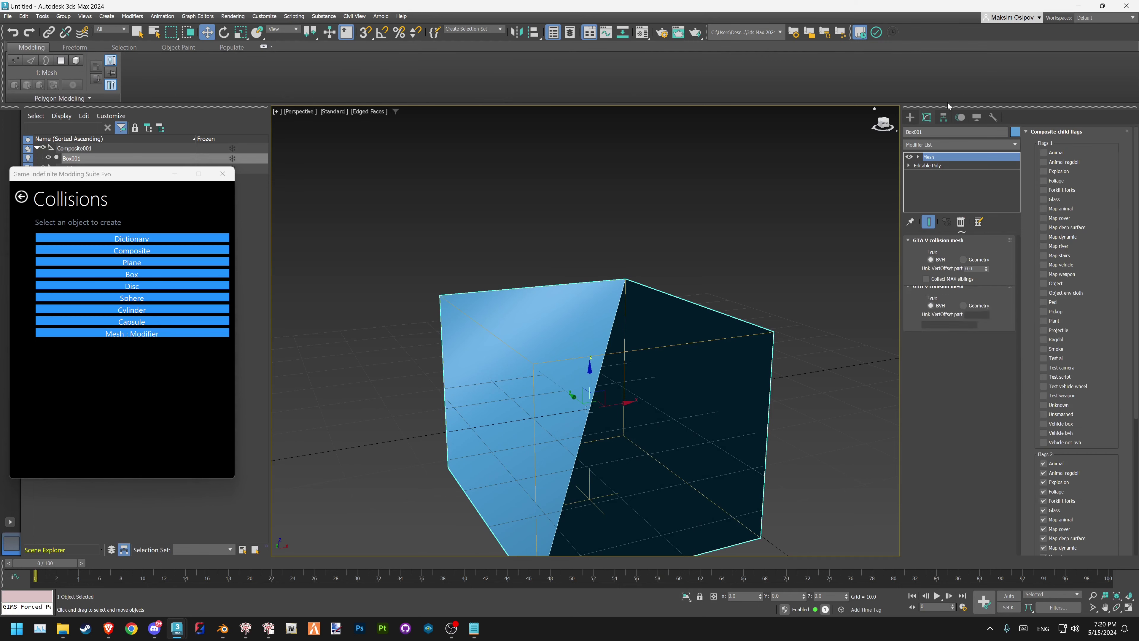
click(944, 117)
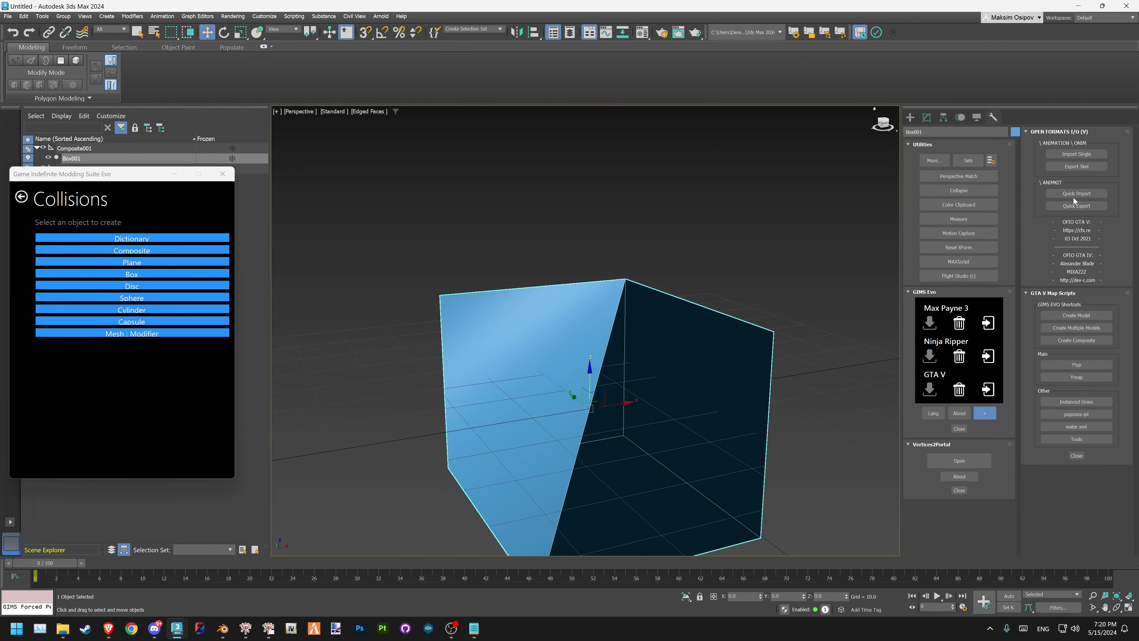
click(927, 118)
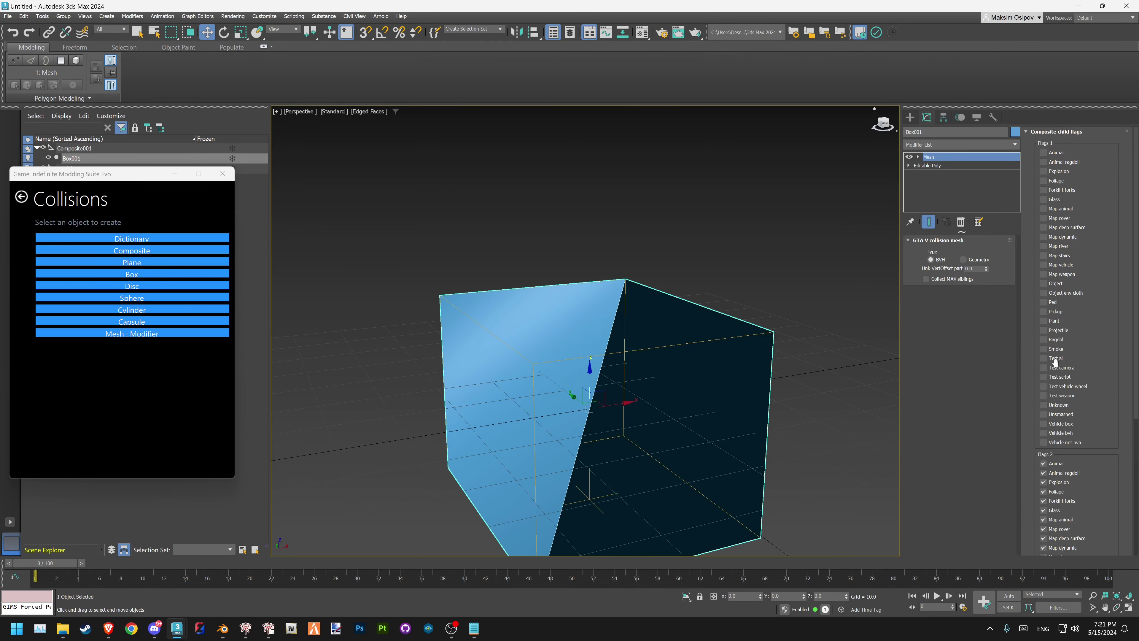
Tick Map animal, Map cover, Map dynamic and Map vehicle in Flags 1, then return to Blender
click(1059, 210)
click(1068, 238)
click(1064, 265)
click(1079, 5)
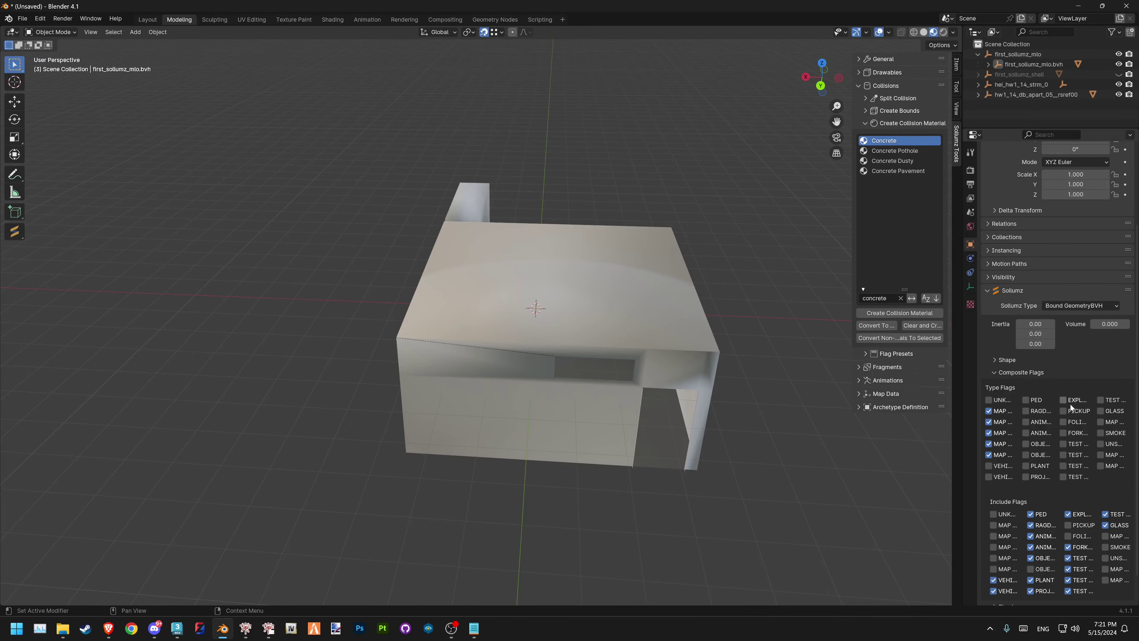
Review the bvh's Shape, Physics and Composite Flags subpanels in the Sollumz sidebar
click(993, 364)
click(993, 366)
click(1007, 488)
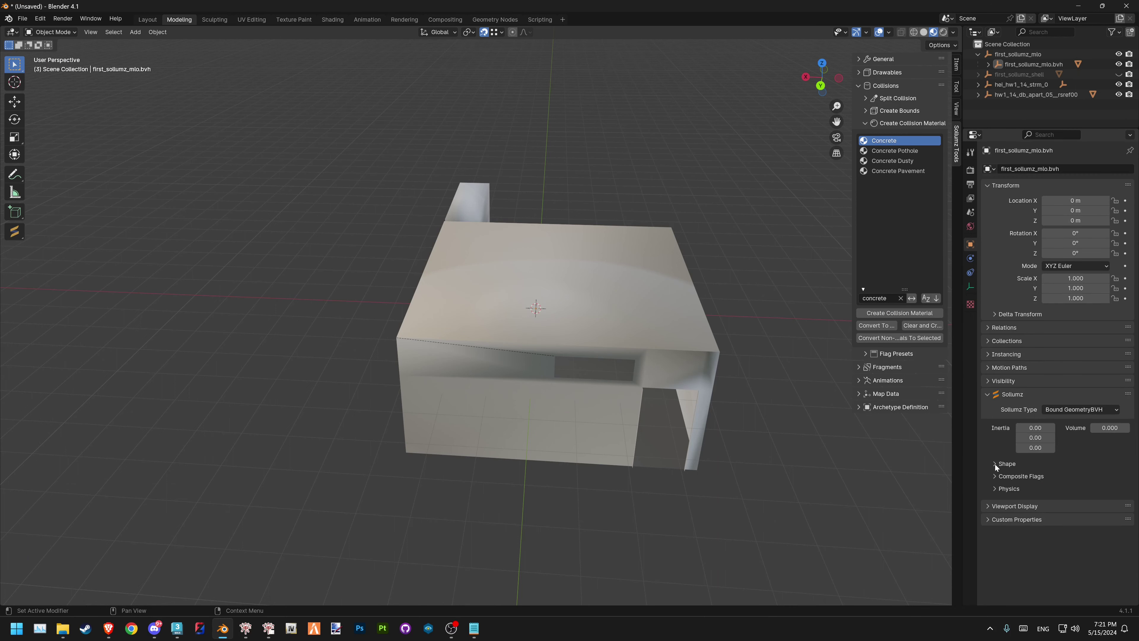
click(993, 490)
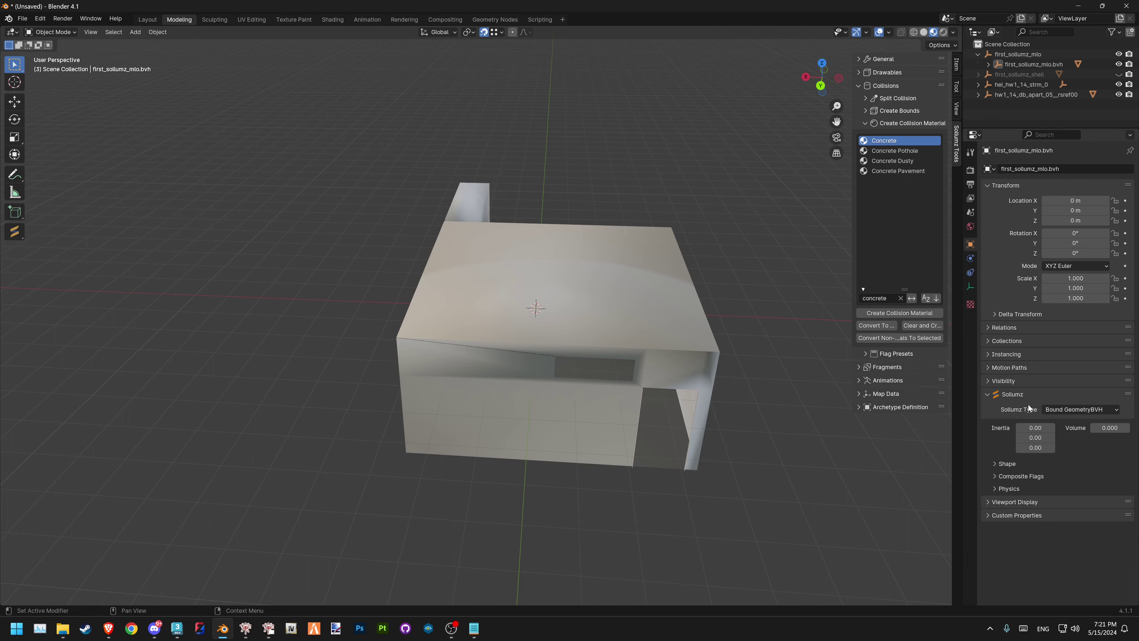
click(994, 476)
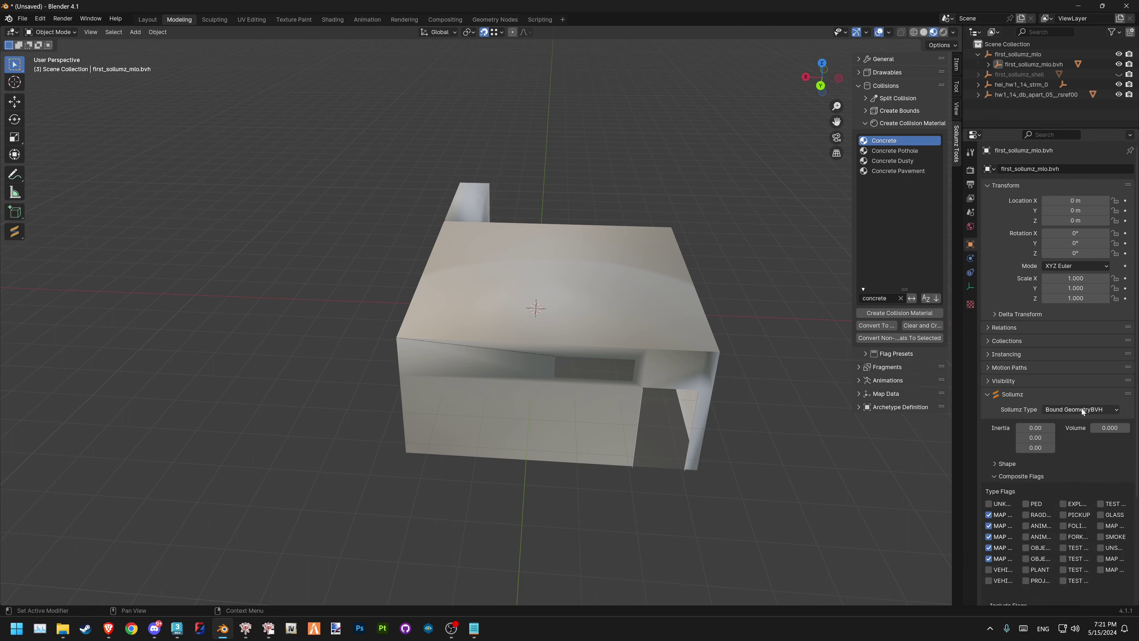
click(994, 477)
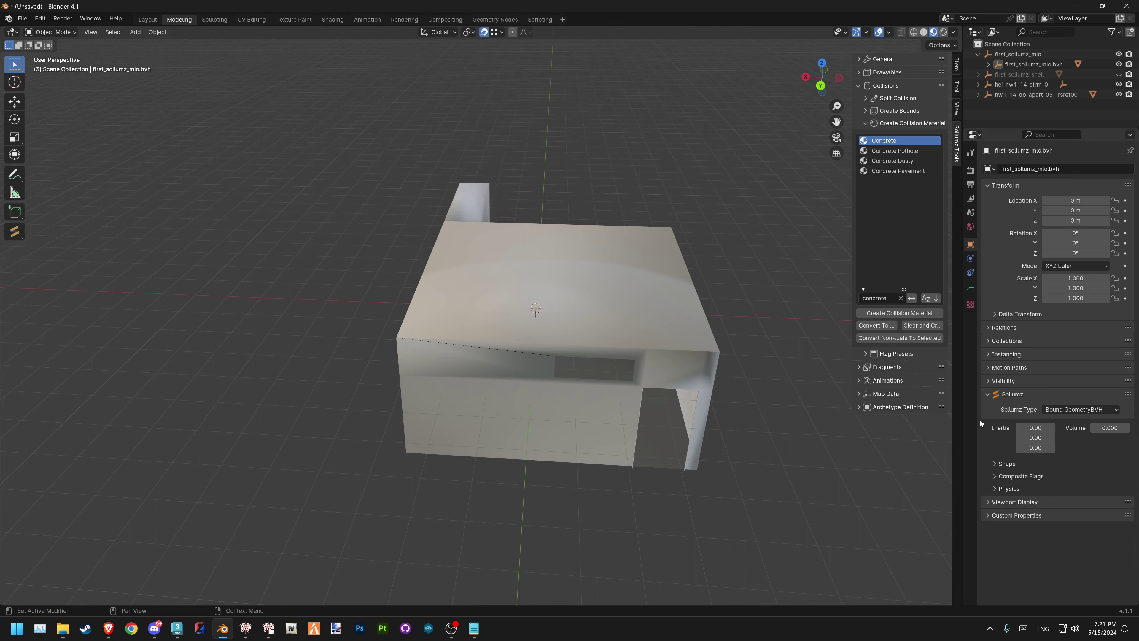
Collapse first_sollumz_mlo's children in the outliner and reframe the building
key(KP_Decimal)
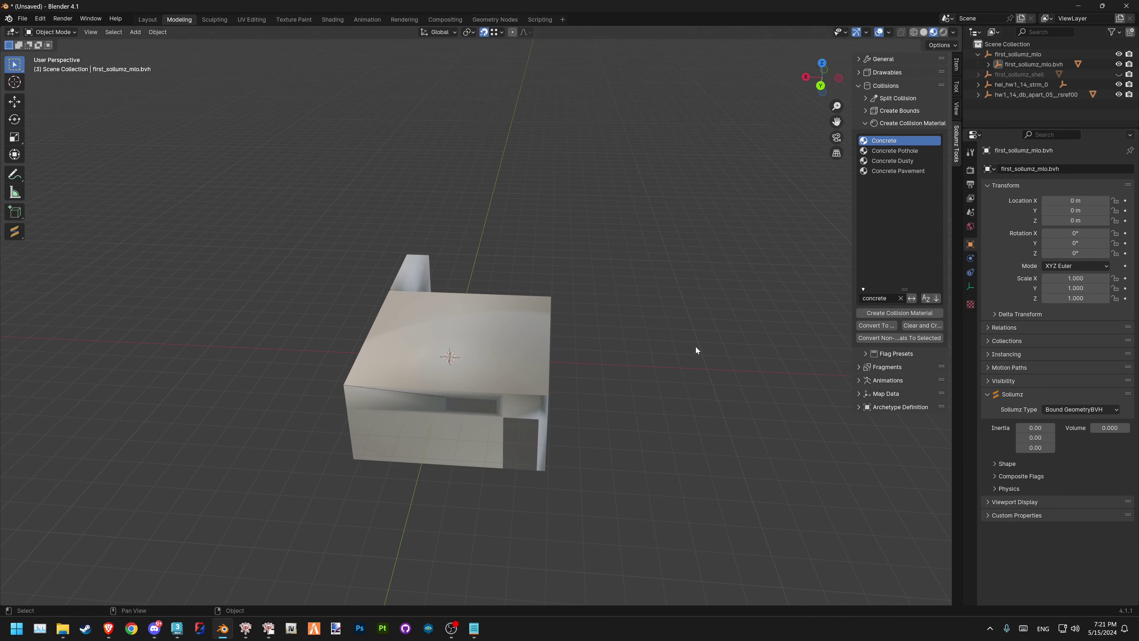
click(979, 55)
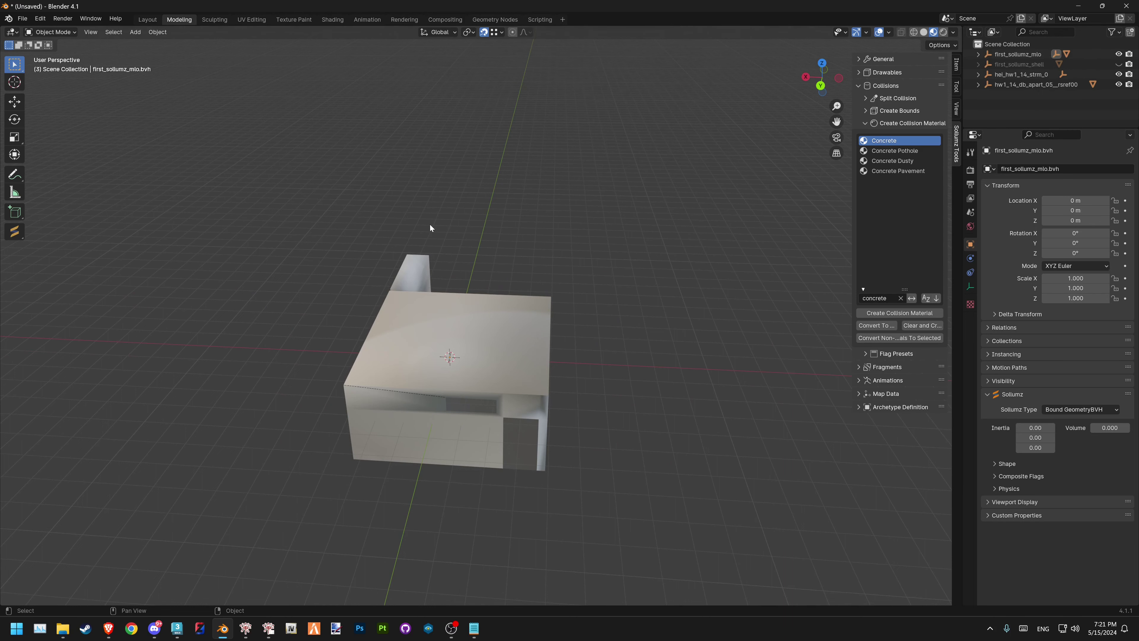
shift+middle_drag(629, 381, 667, 375)
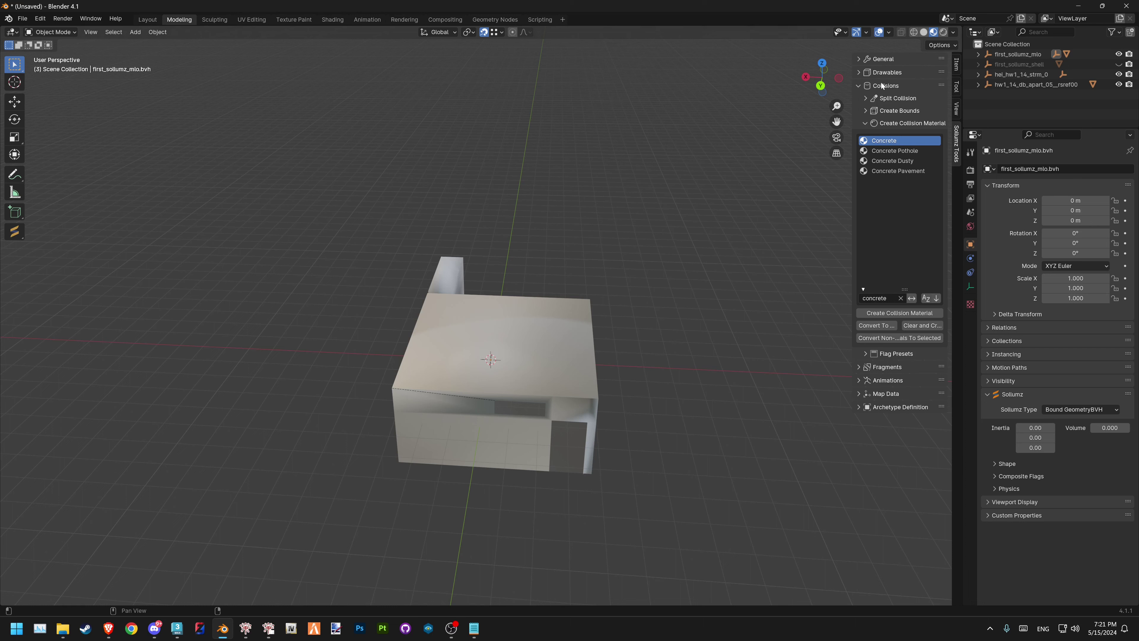
Close the Collisions section and show the archetype tools with a taller YTYPS list
click(860, 85)
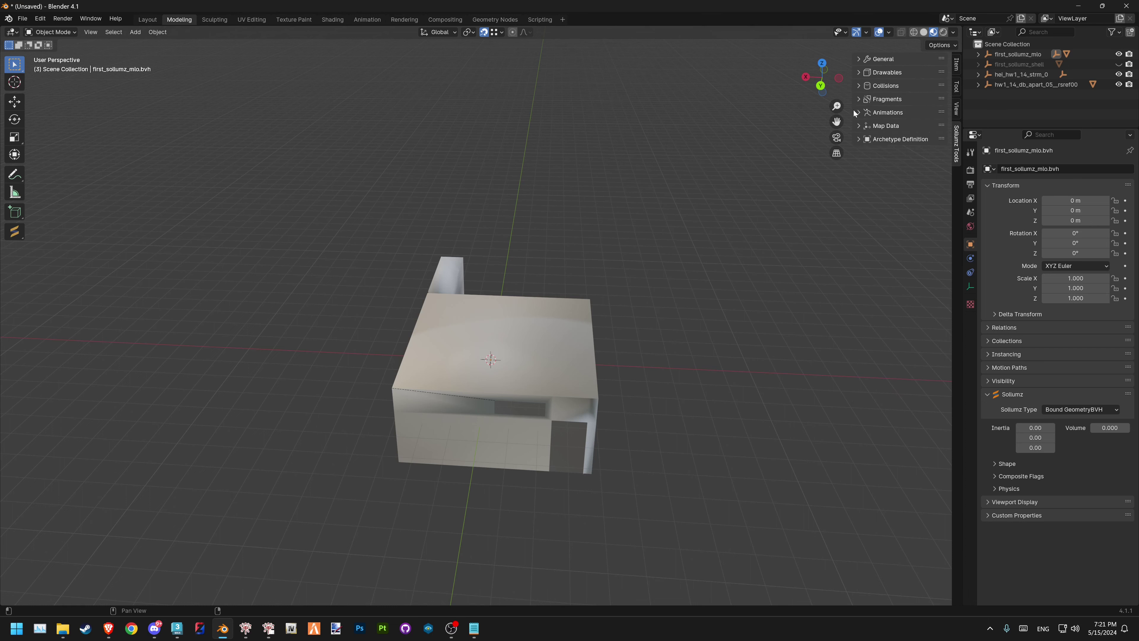
click(860, 138)
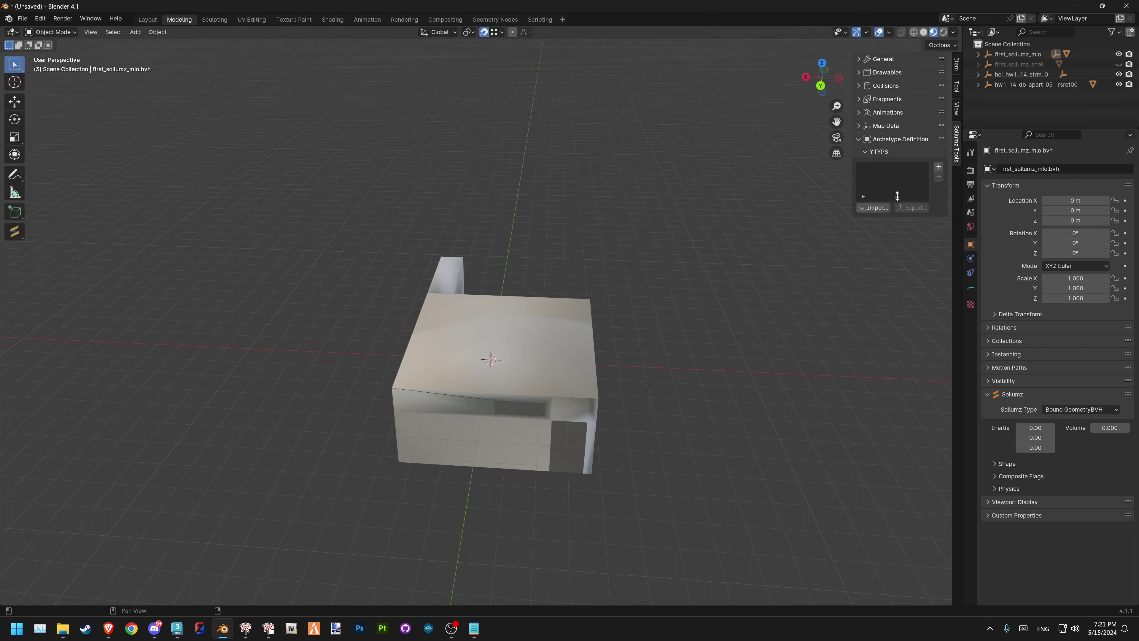
drag(897, 196, 897, 288)
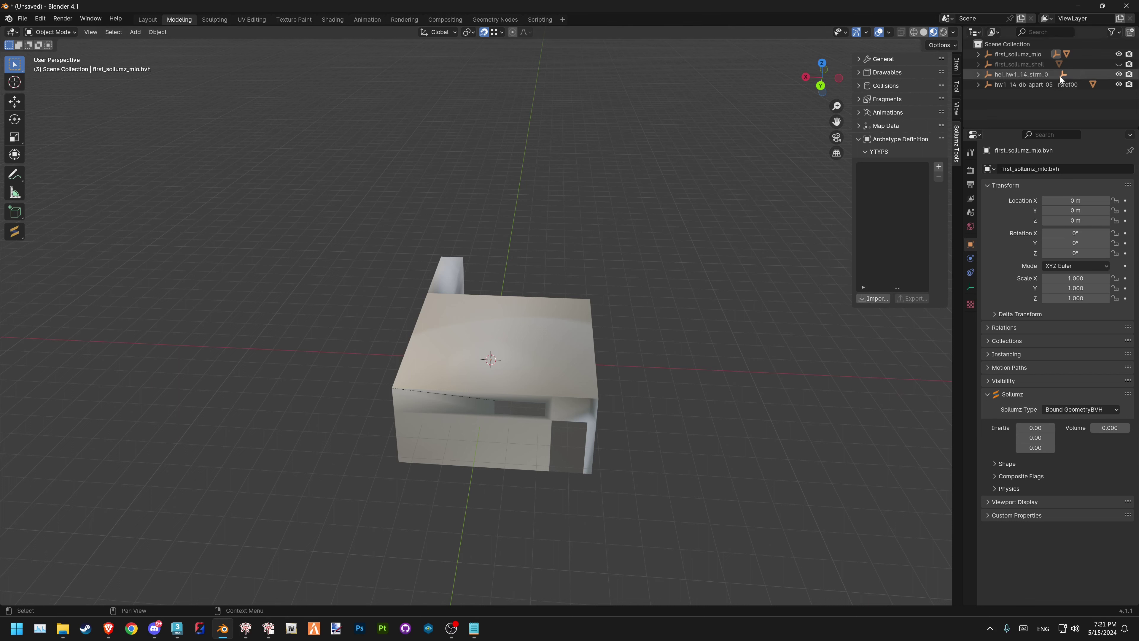
Unhide the shell and confirm the poly mesh collision stays at Z 0
key(alt+h)
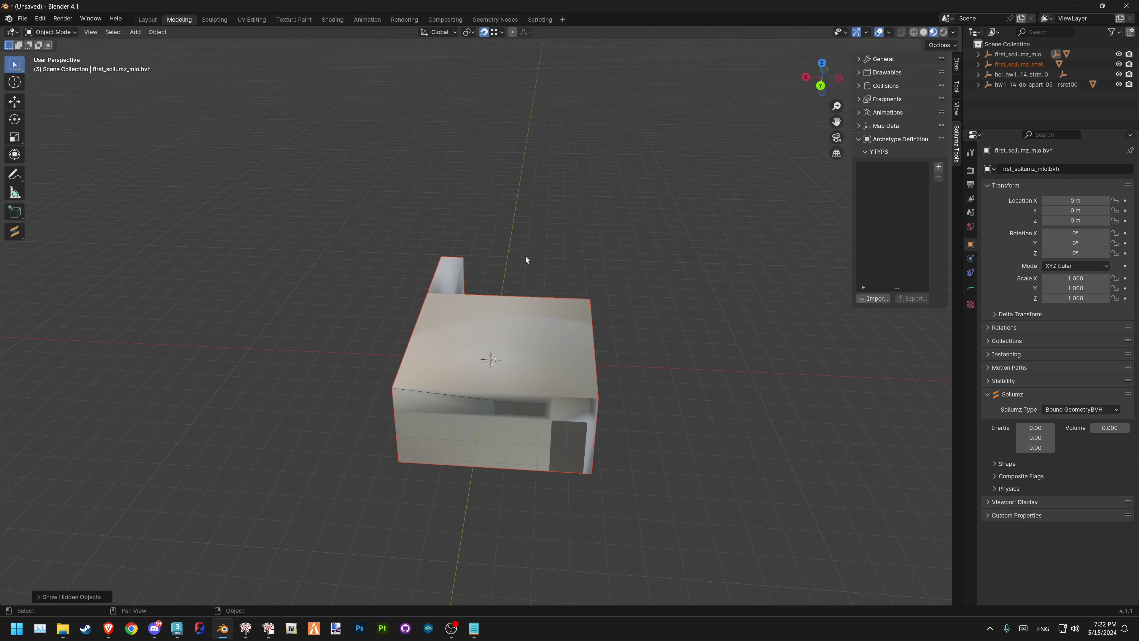
click(564, 223)
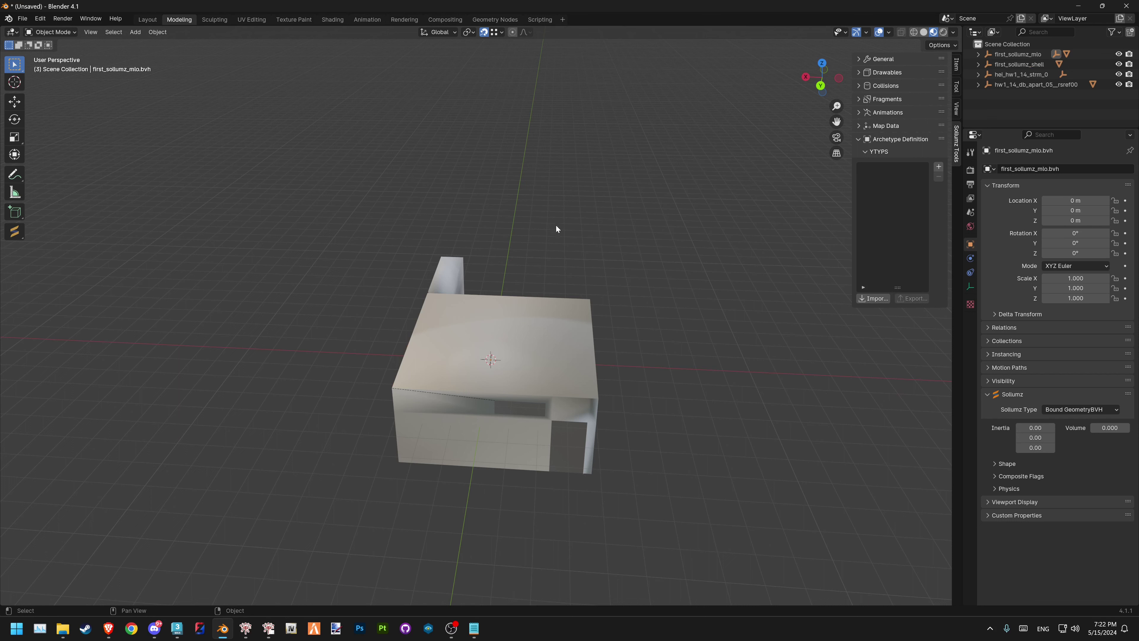
click(504, 330)
key(g)
key(z)
right_click(527, 374)
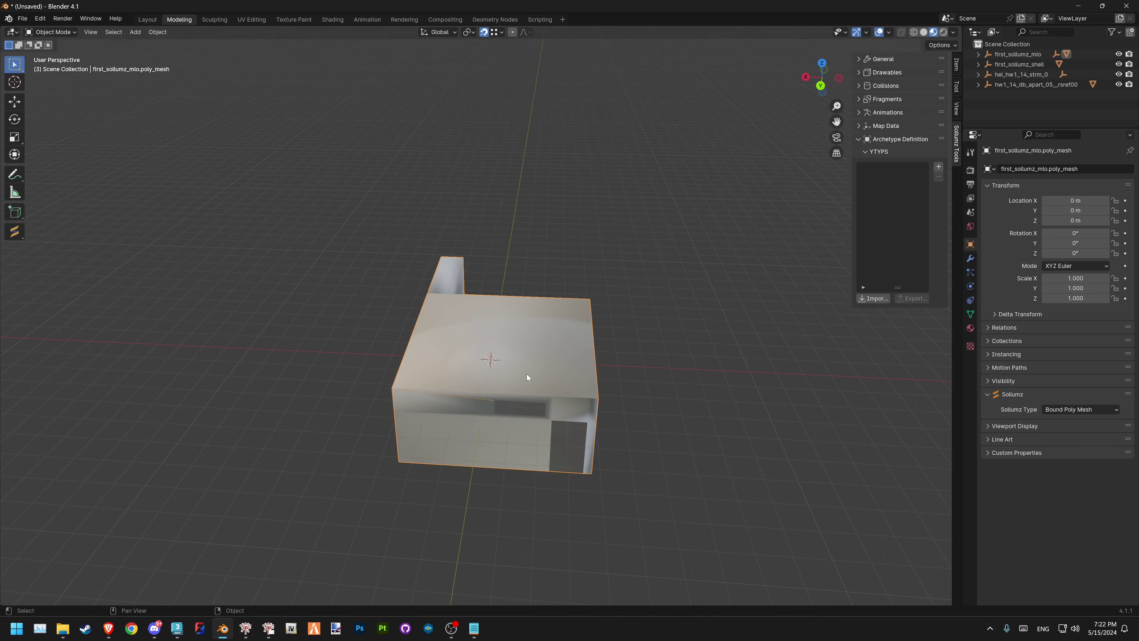
scroll(537, 285, up, 2)
scroll(627, 273, up, 2)
click(716, 263)
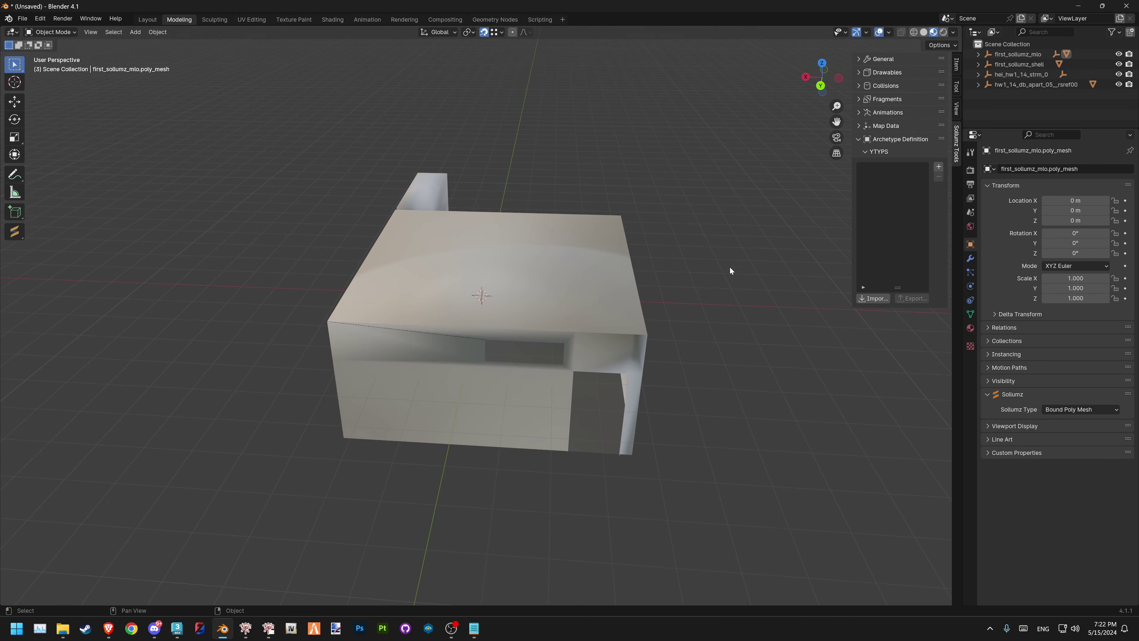
Widen the Sollumz sidebar, lengthen the YTYPS list and select first_sollumz_shell
drag(851, 200, 743, 224)
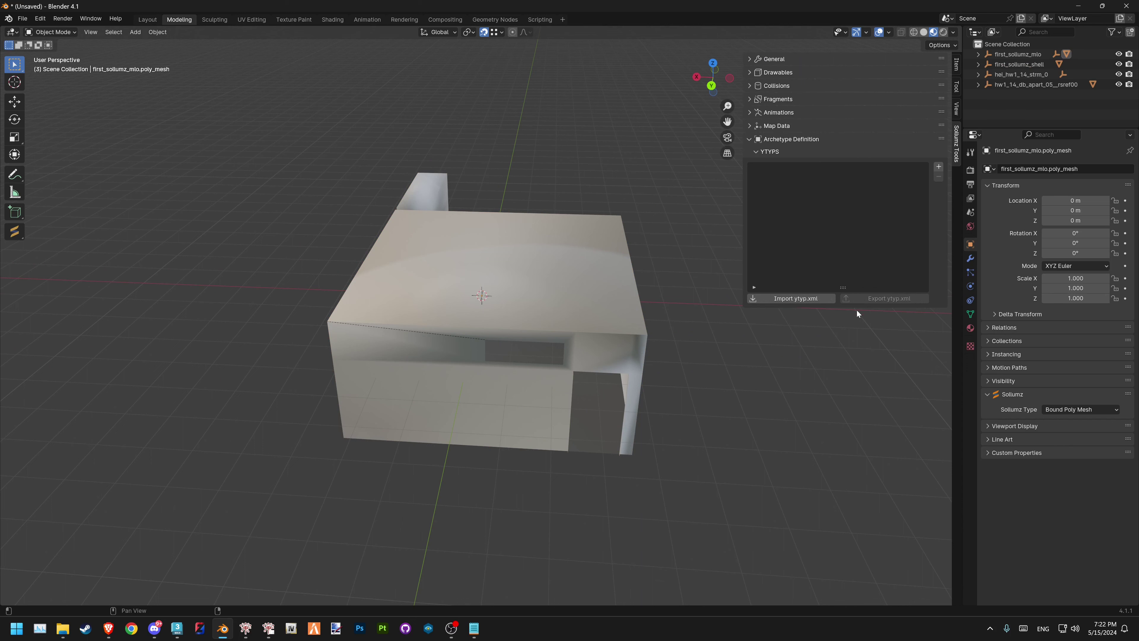
drag(842, 287, 843, 439)
click(1027, 65)
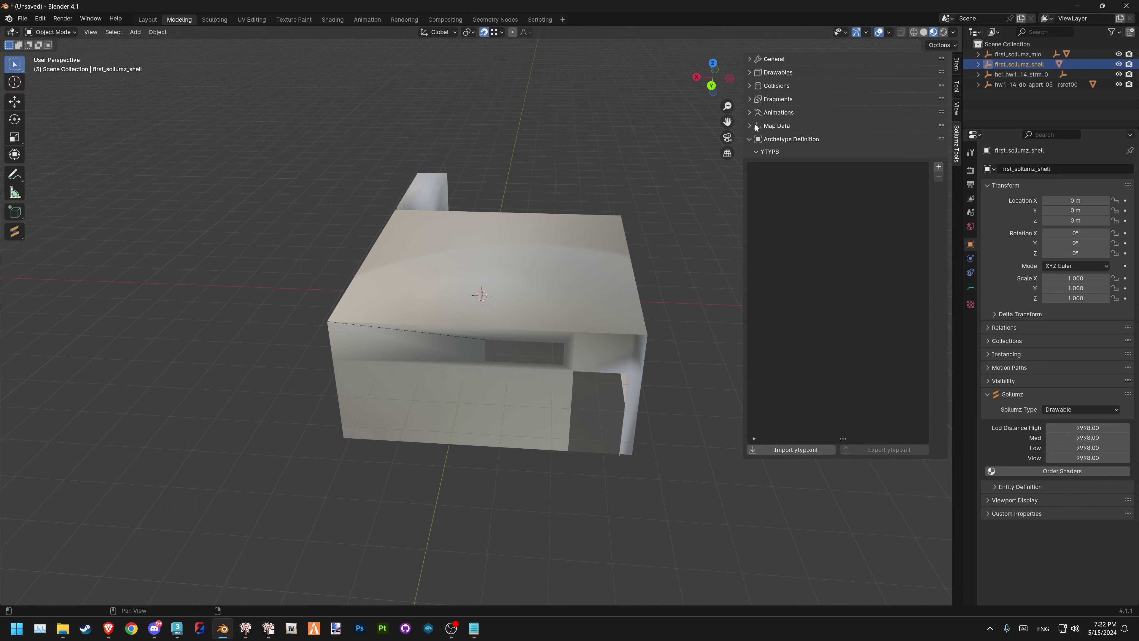
Add a new YTYP named first_sollumz_mlo, keeping the archetype type as Base
click(938, 166)
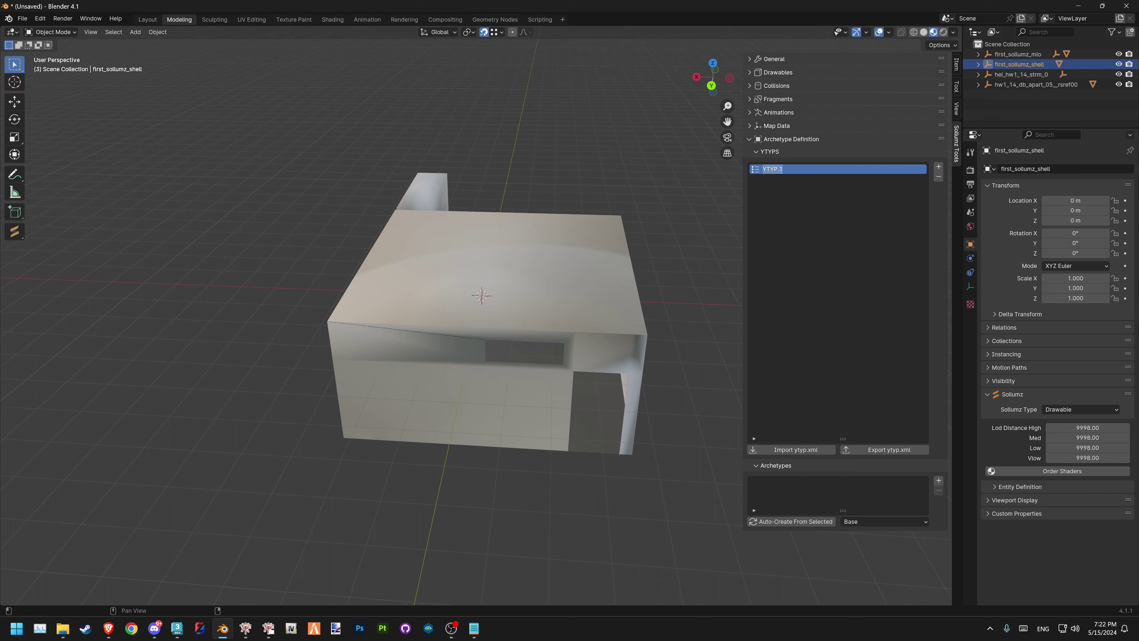
text(first_)
text(sollumz_)
text(mlo)
drag(843, 511, 844, 541)
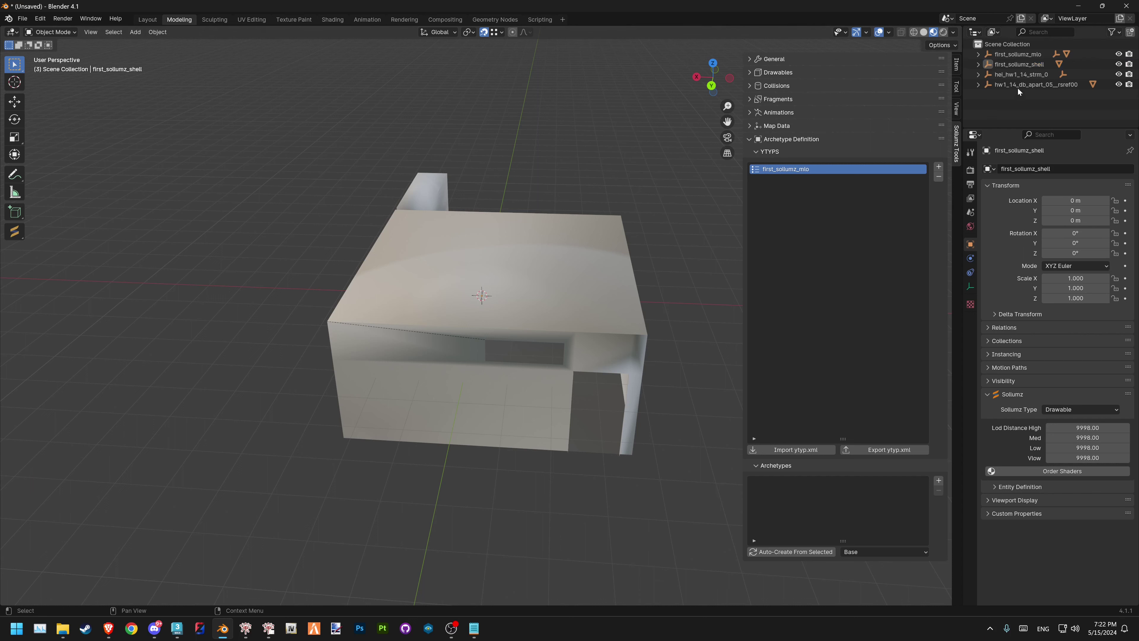
click(865, 555)
click(868, 554)
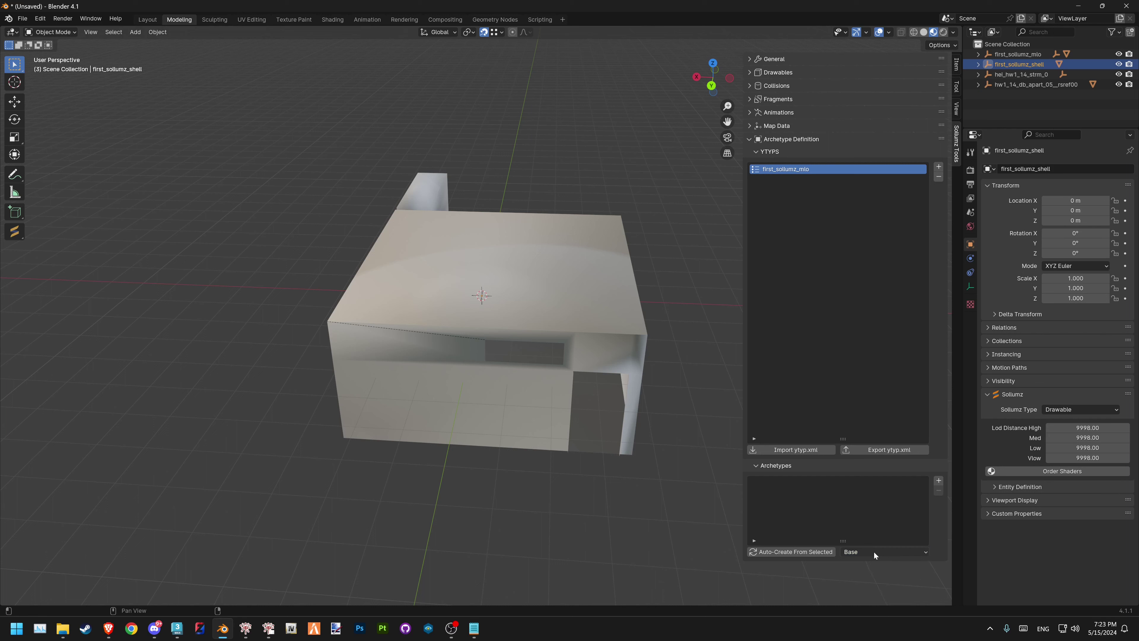
Auto-create the Base archetype first_sollumz_shell from the selected shell object
click(787, 551)
scroll(877, 515, down, 5)
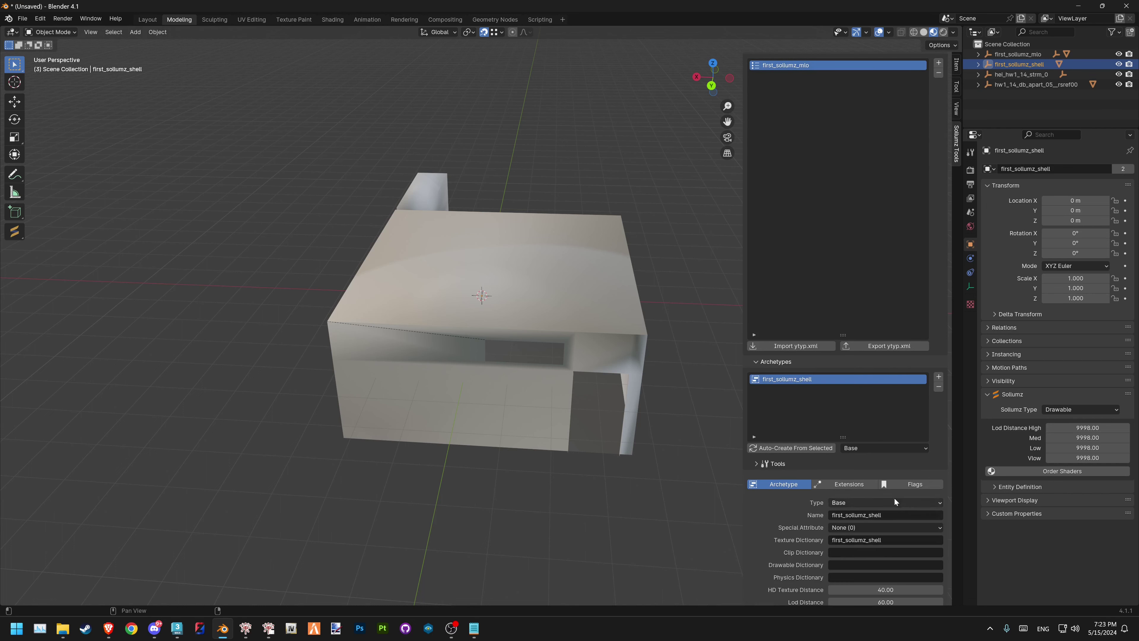
scroll(894, 498, down, 2)
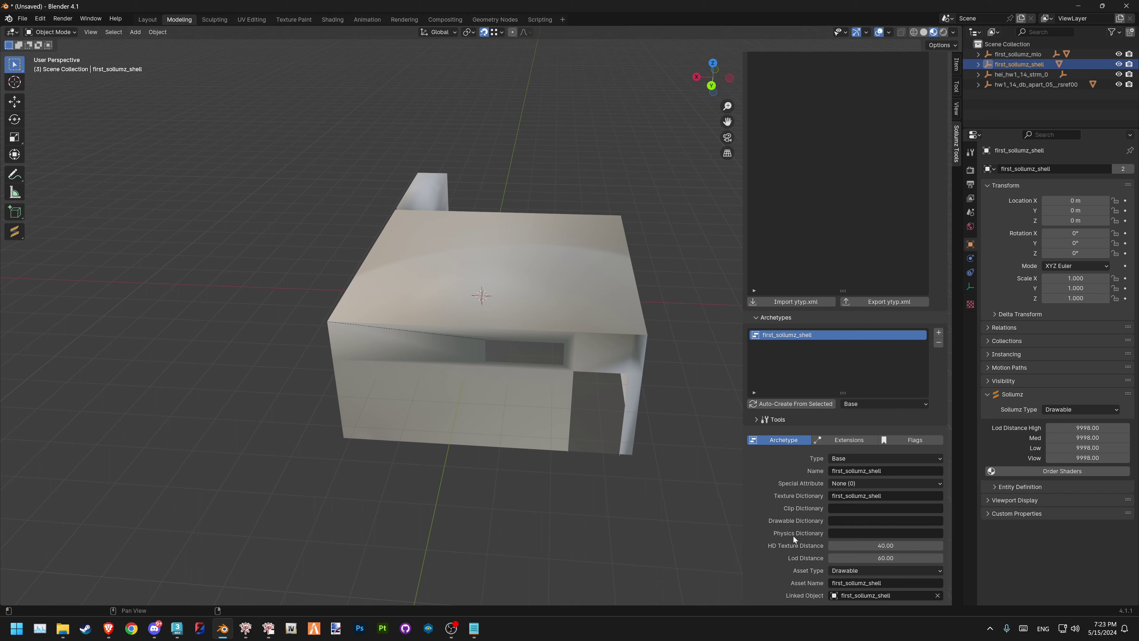
click(844, 534)
Change the archetype's texture dictionary to first_sollumz_txd
click(875, 497)
key(End)
key(shift+Left)
key(shift+Left)
key(shift+Left)
key(shift+Left)
text(txd)
scroll(873, 534, up, 3)
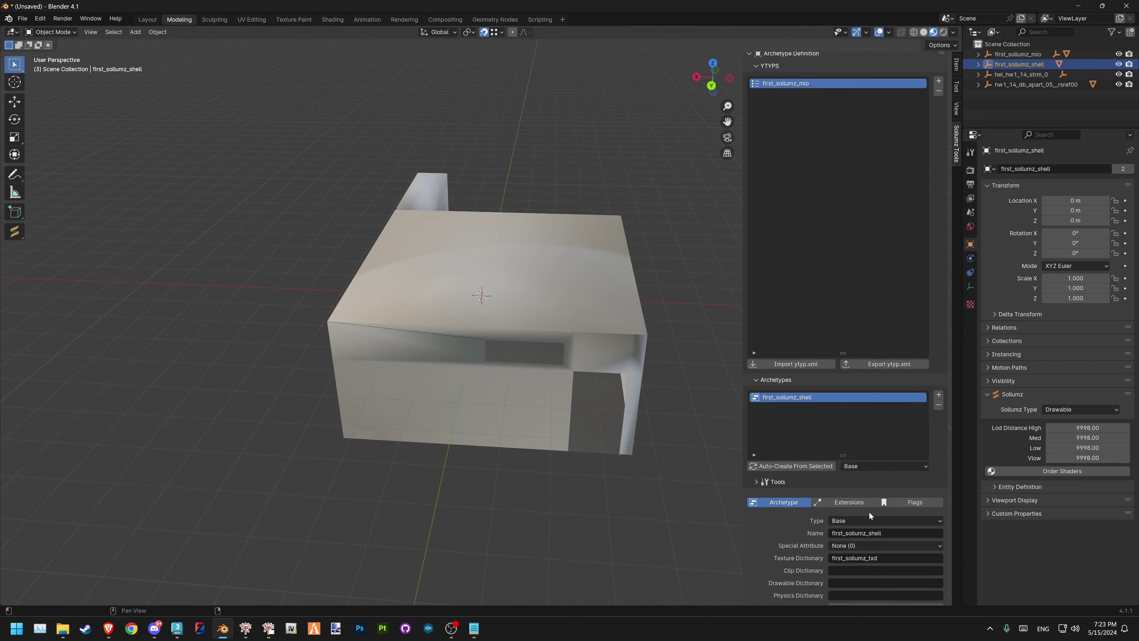
scroll(869, 511, up, 2)
scroll(875, 475, up, 3)
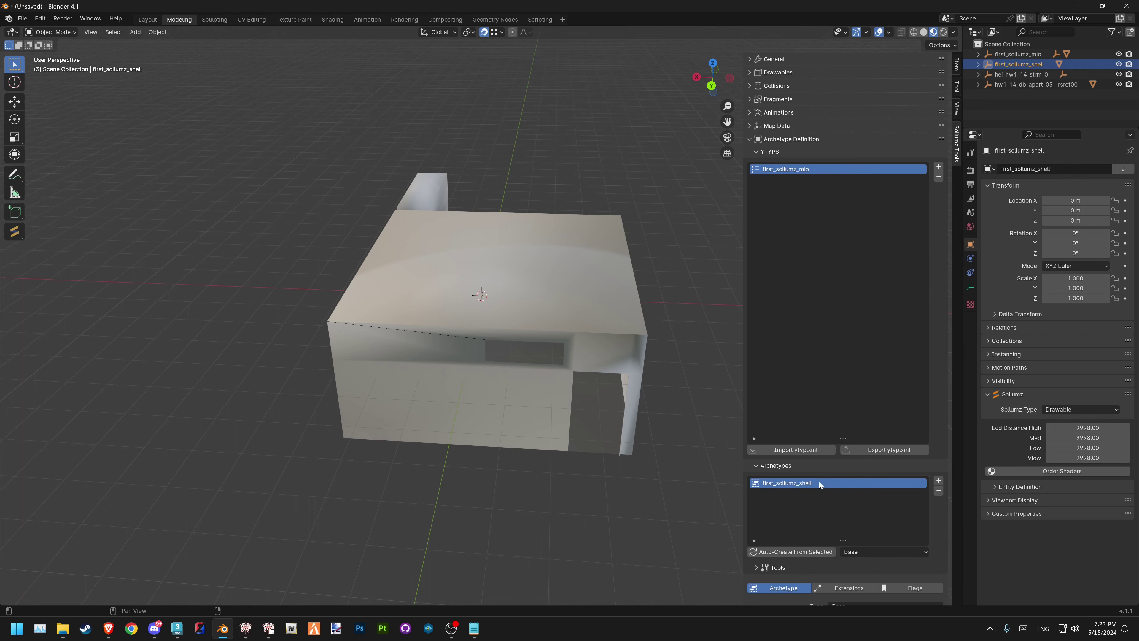
shift+middle_drag(707, 366, 671, 366)
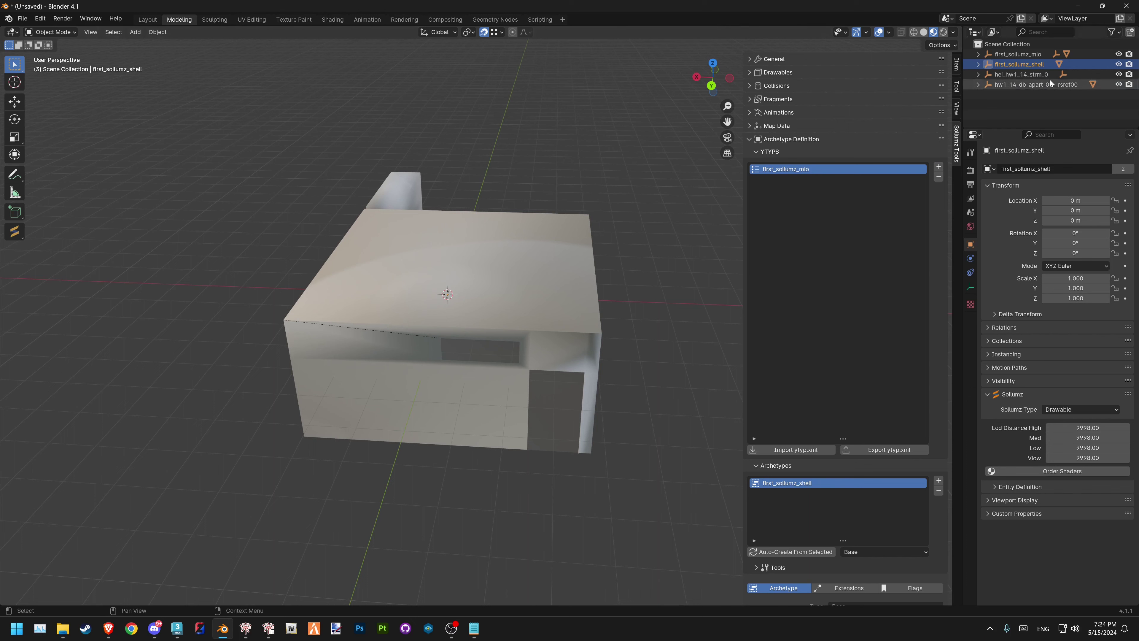
Select first_sollumz_mlo and auto-create an MLO archetype from it
click(1039, 53)
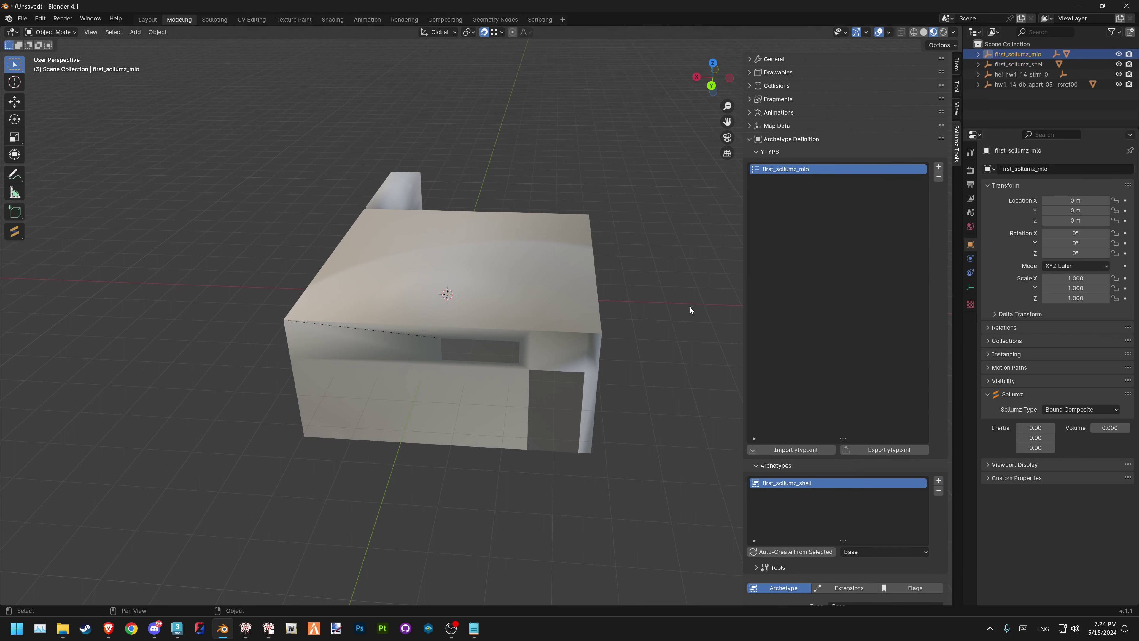
scroll(876, 545, down, 5)
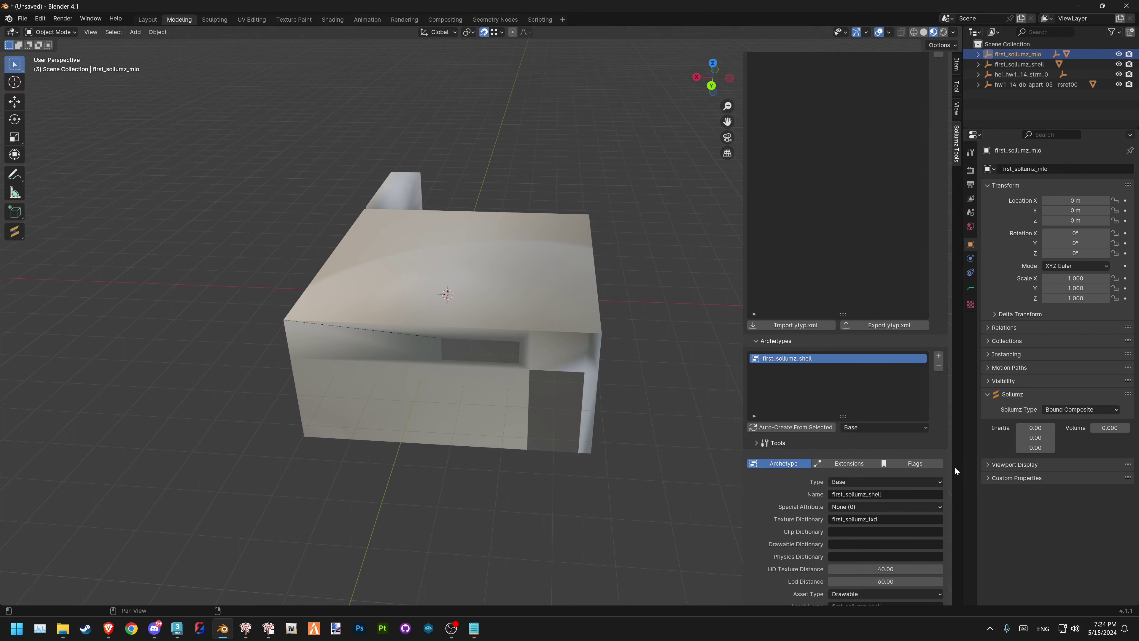
click(900, 428)
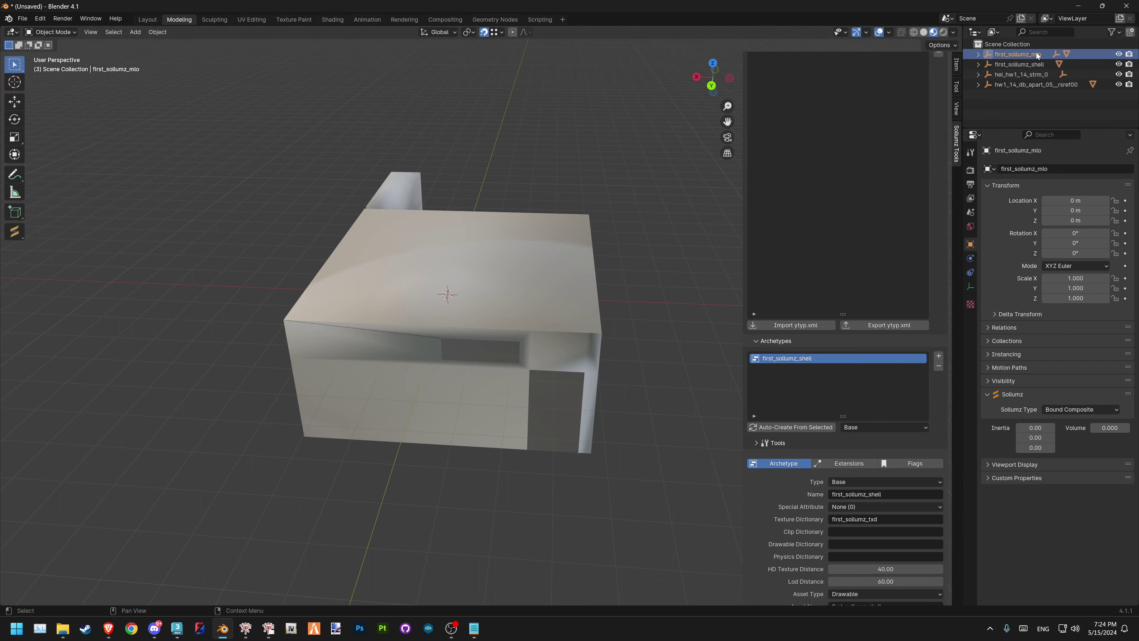
click(900, 426)
click(892, 474)
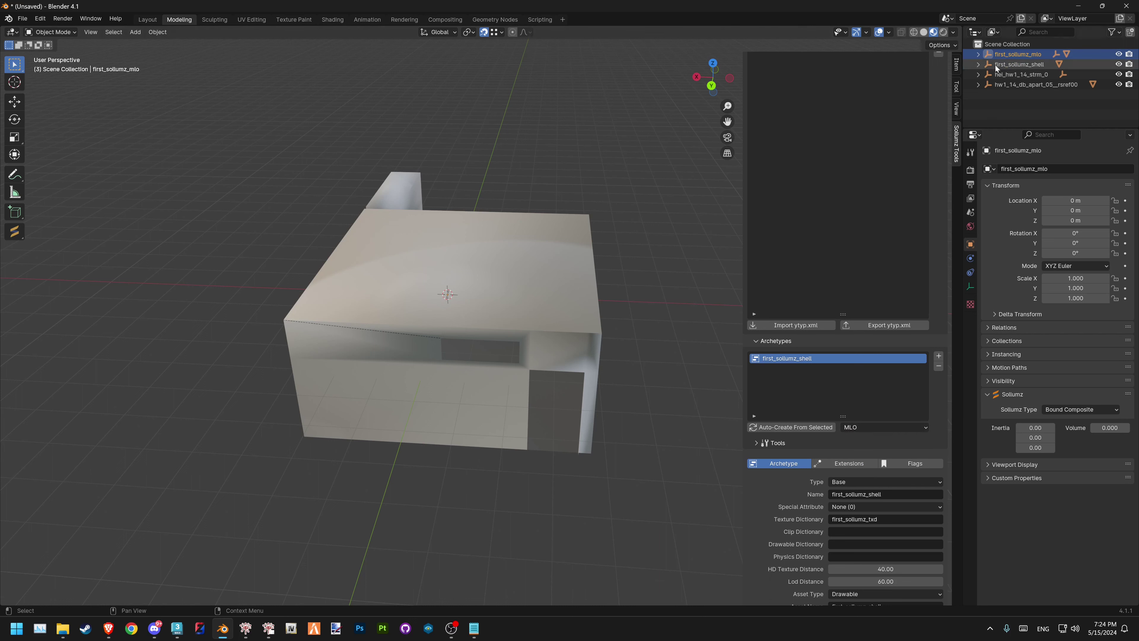
click(807, 427)
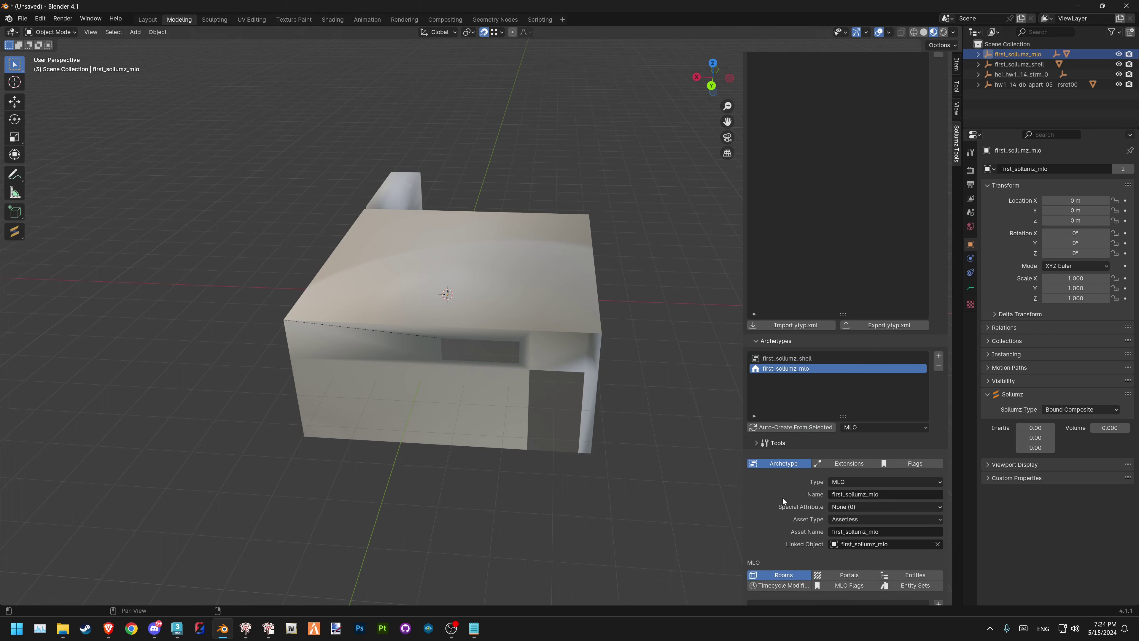
scroll(784, 496, down, 5)
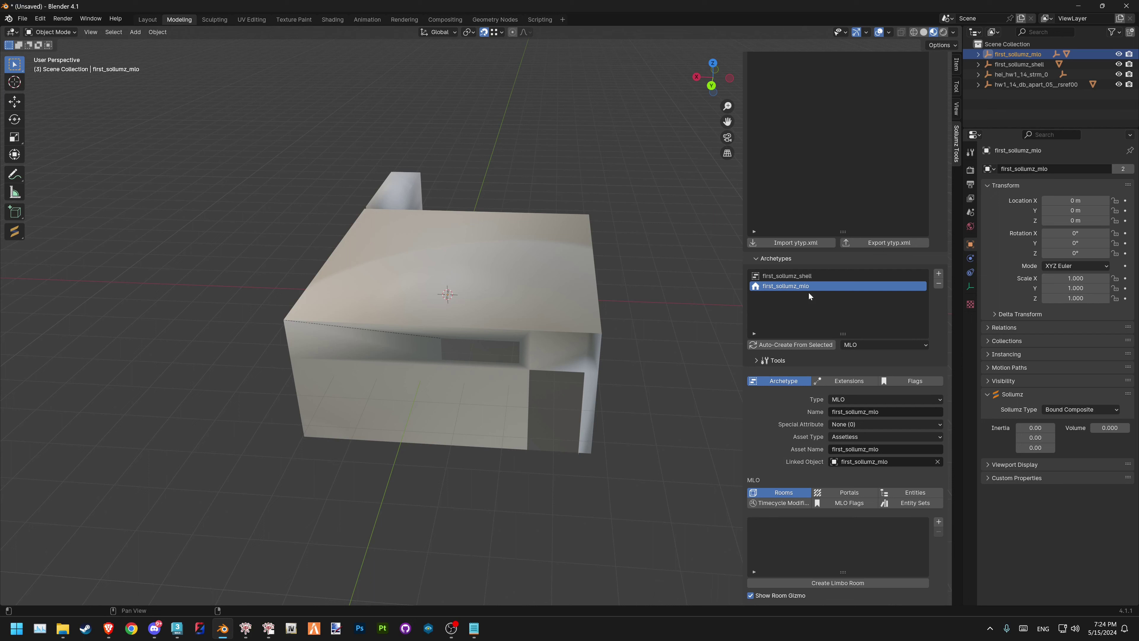
Create a limbo room for the first_sollumz_mlo archetype
click(762, 361)
click(758, 362)
click(828, 583)
scroll(831, 548, down, 5)
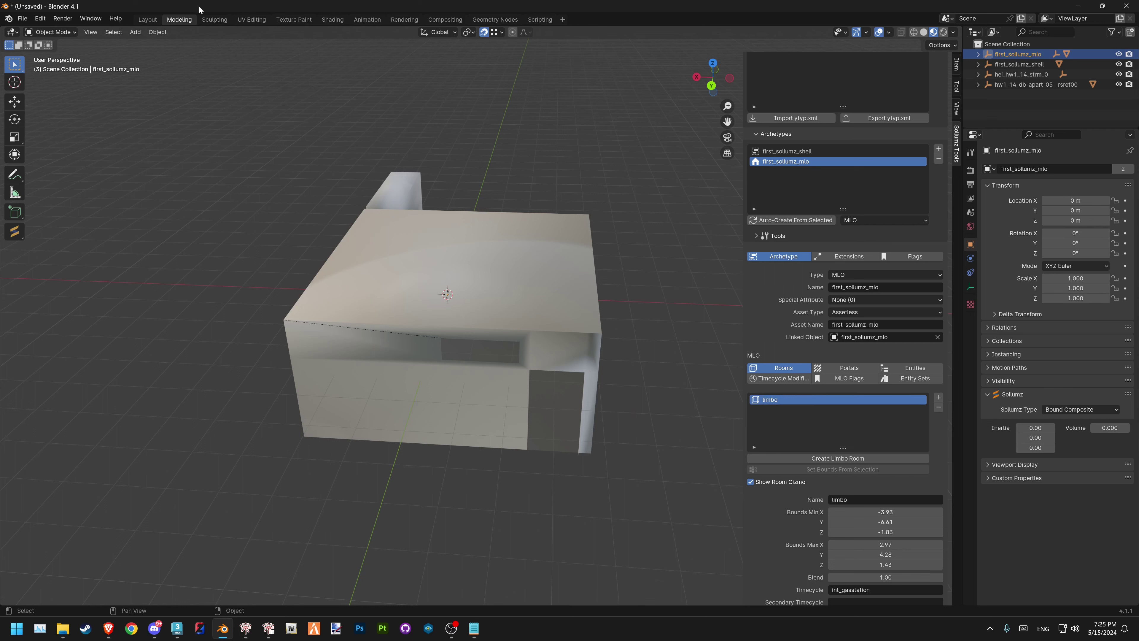
Select first_sollumz_mlo.poly_mesh and orbit the view to inspect the room
click(57, 32)
click(367, 267)
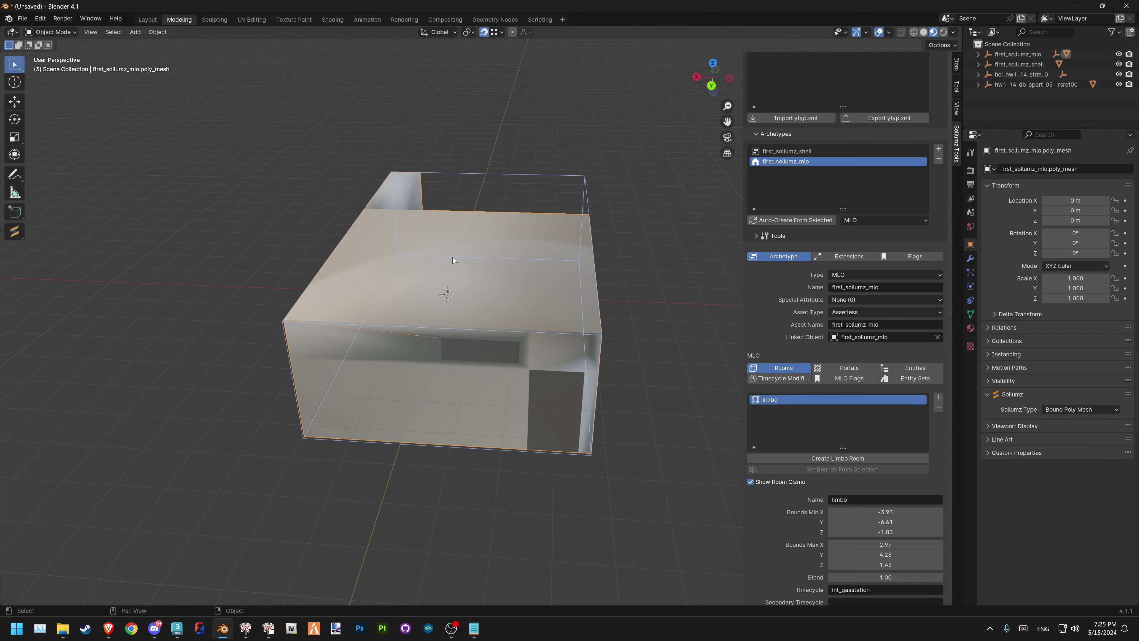
mouse_move(520, 286)
middle_down()
mouse_move(393, 294)
mouse_move(471, 322)
middle_up()
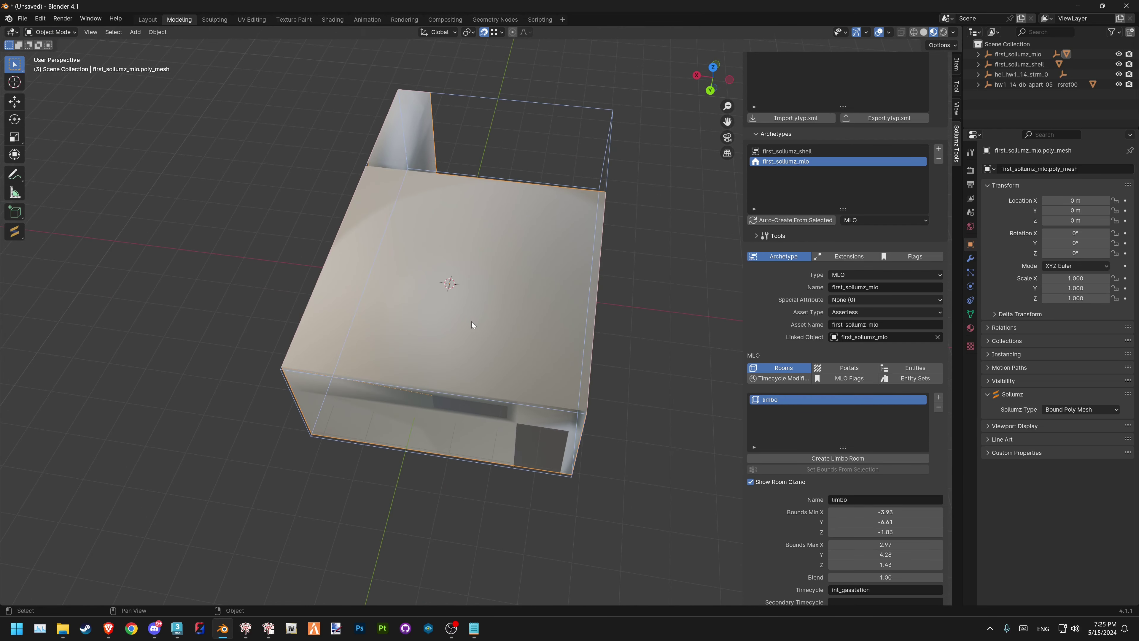
shift+middle_drag(485, 420, 477, 373)
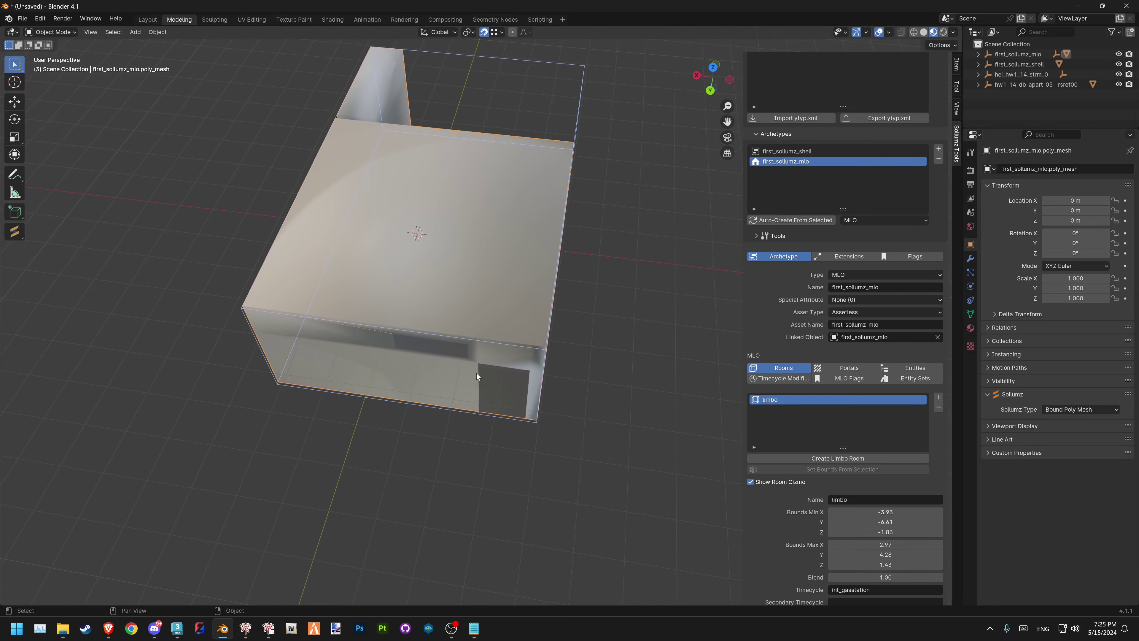
mouse_move(621, 347)
middle_down()
mouse_move(479, 236)
mouse_move(315, 221)
mouse_move(503, 211)
mouse_move(480, 198)
mouse_move(557, 307)
mouse_move(526, 338)
mouse_move(502, 306)
mouse_move(546, 378)
mouse_move(516, 383)
middle_up()
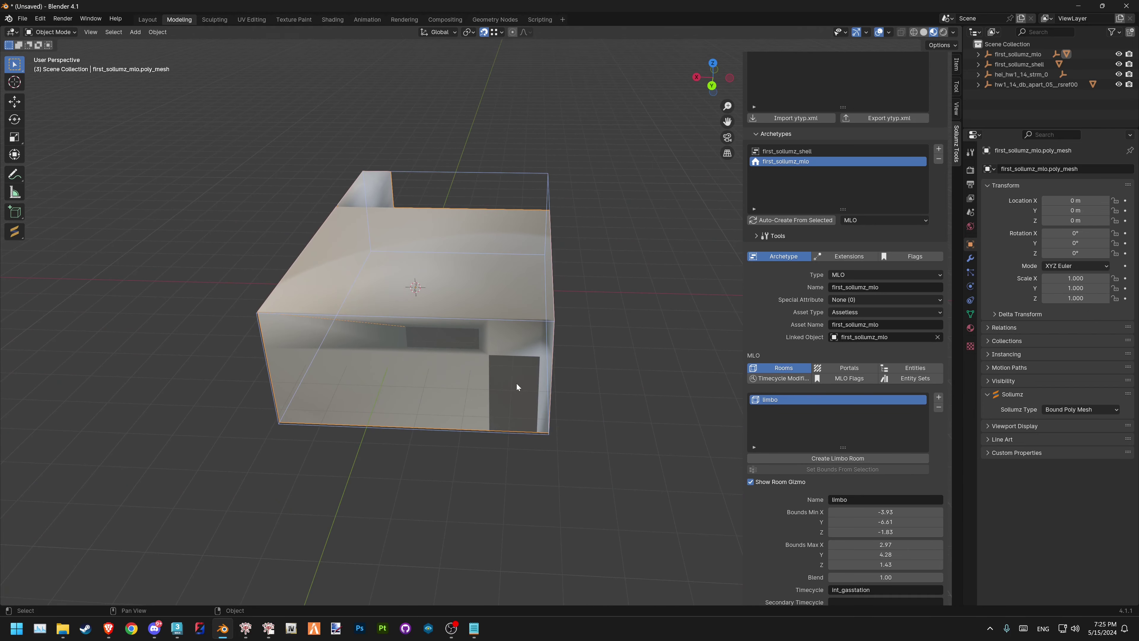
Add another MLO room and rename it room_1
click(825, 458)
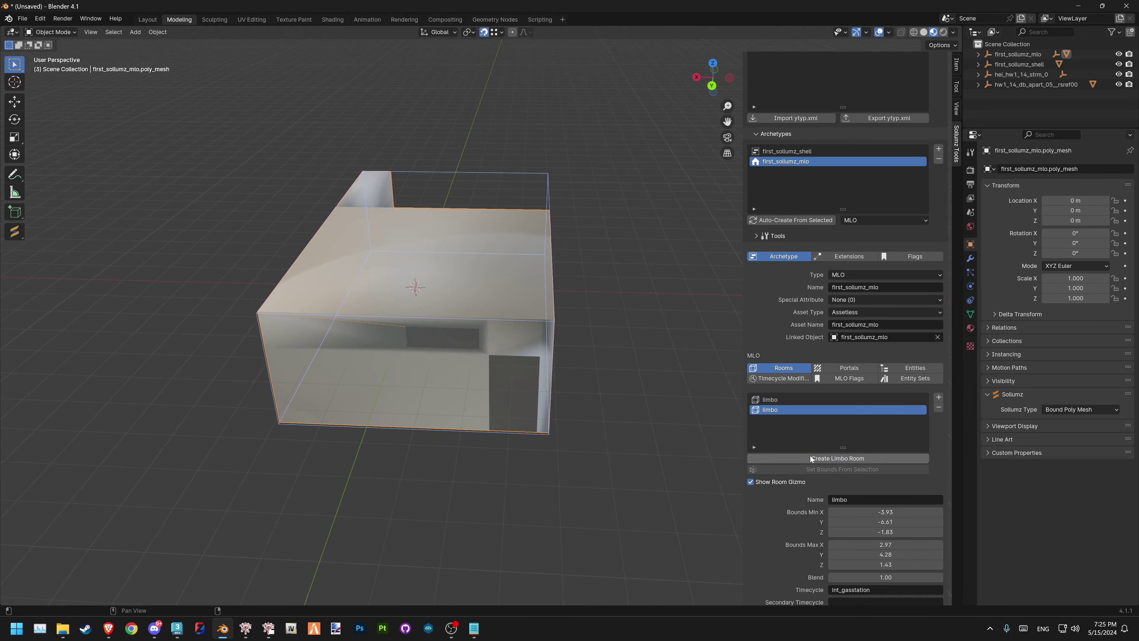
double_click(772, 415)
text(room_)
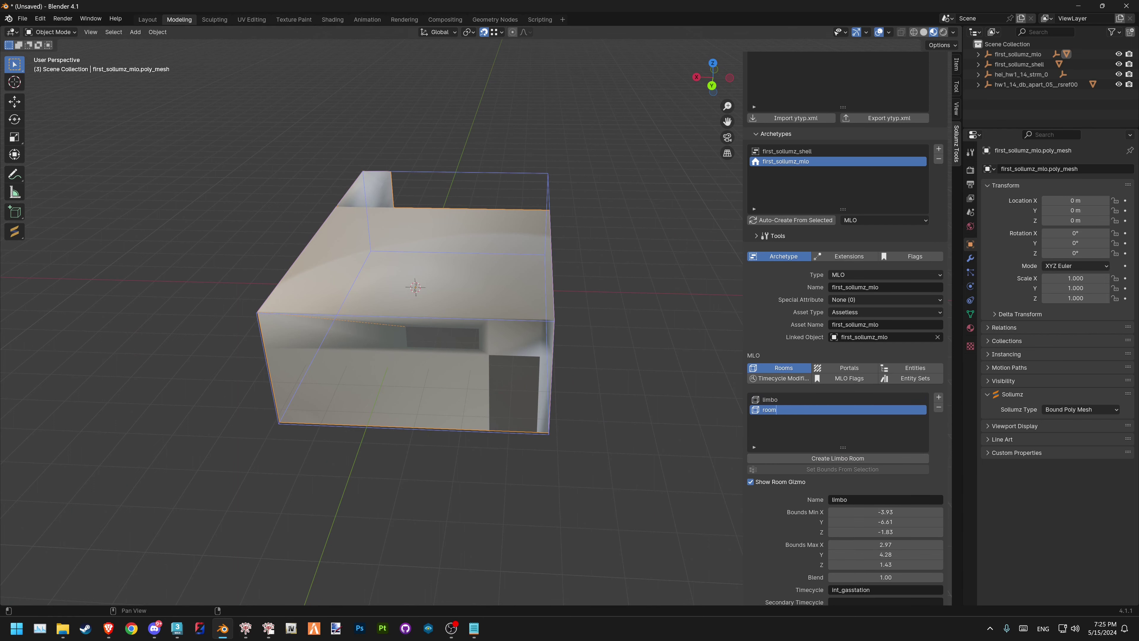
text(1)
key(Return)
Enter Edit Mode, zoom inside the mesh and select the room's floor face
key(Tab)
scroll(540, 386, up, 3)
scroll(539, 386, up, 2)
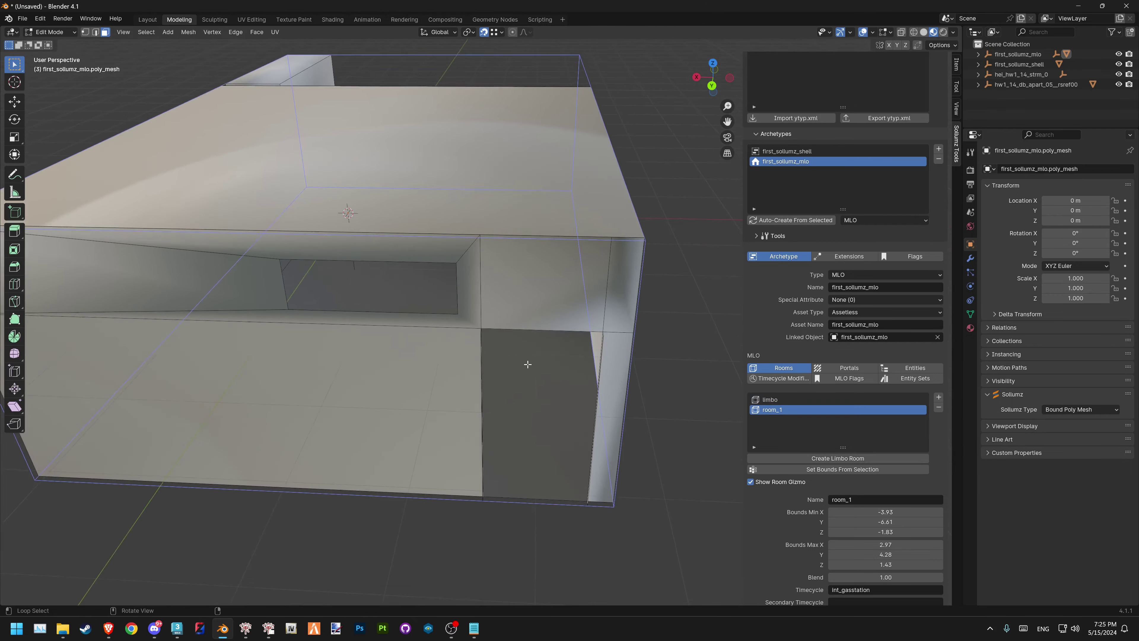
scroll(526, 364, up, 2)
scroll(488, 328, up, 2)
scroll(549, 334, up, 2)
scroll(549, 334, up, 2)
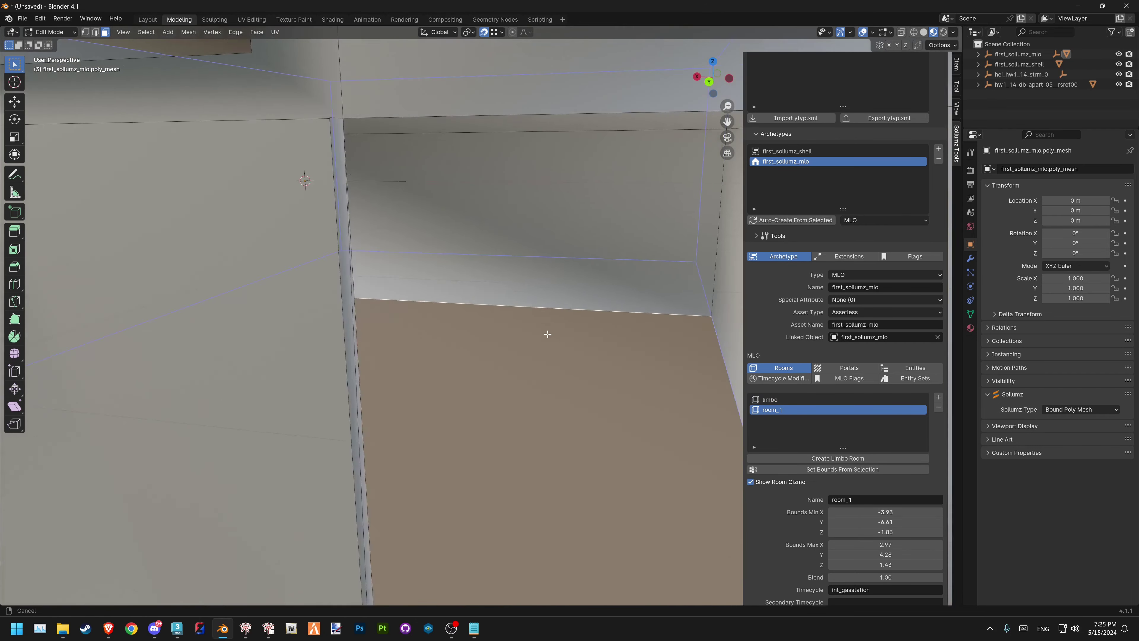
scroll(356, 300, up, 2)
scroll(349, 305, up, 2)
click(170, 291)
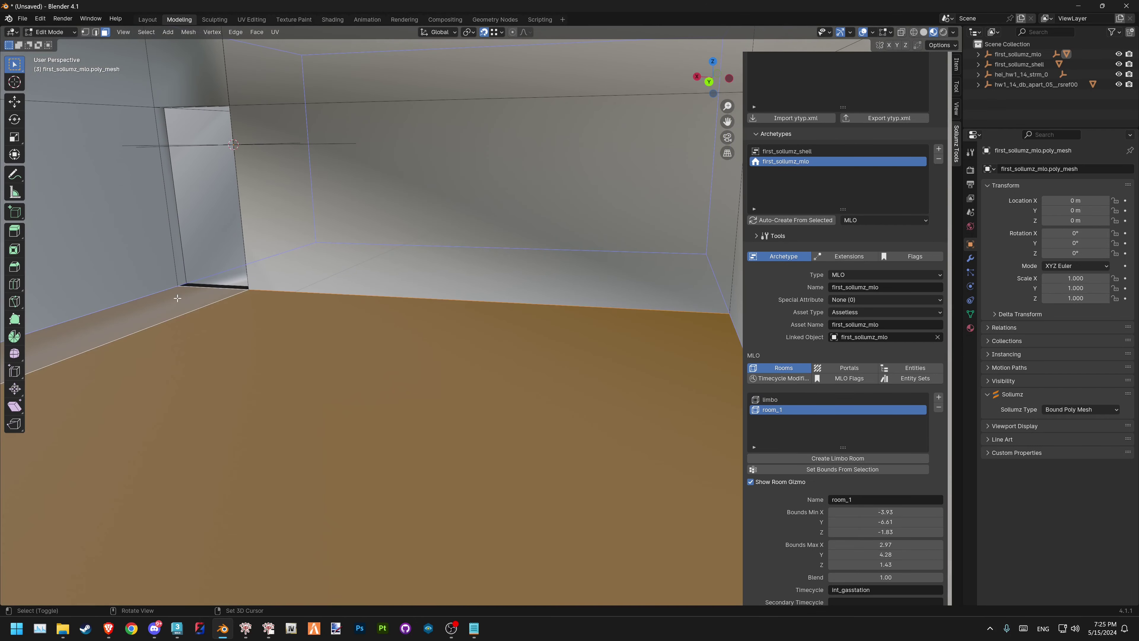
middle_drag(389, 308, 468, 325)
scroll(468, 325, down, 2)
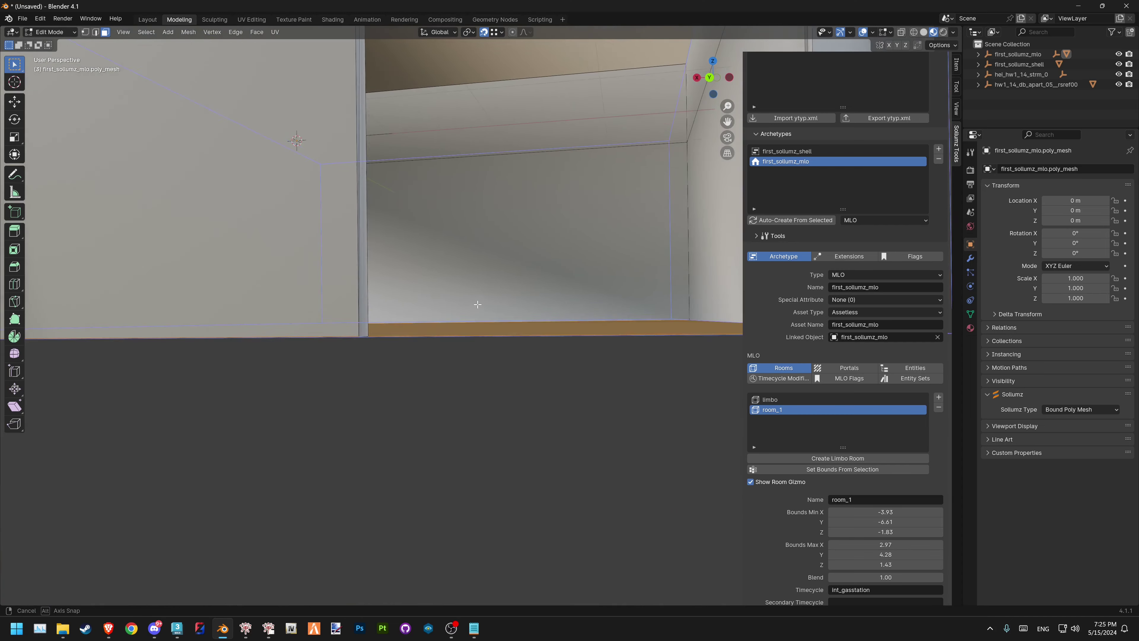
scroll(468, 325, down, 2)
scroll(468, 324, down, 2)
scroll(462, 365, down, 2)
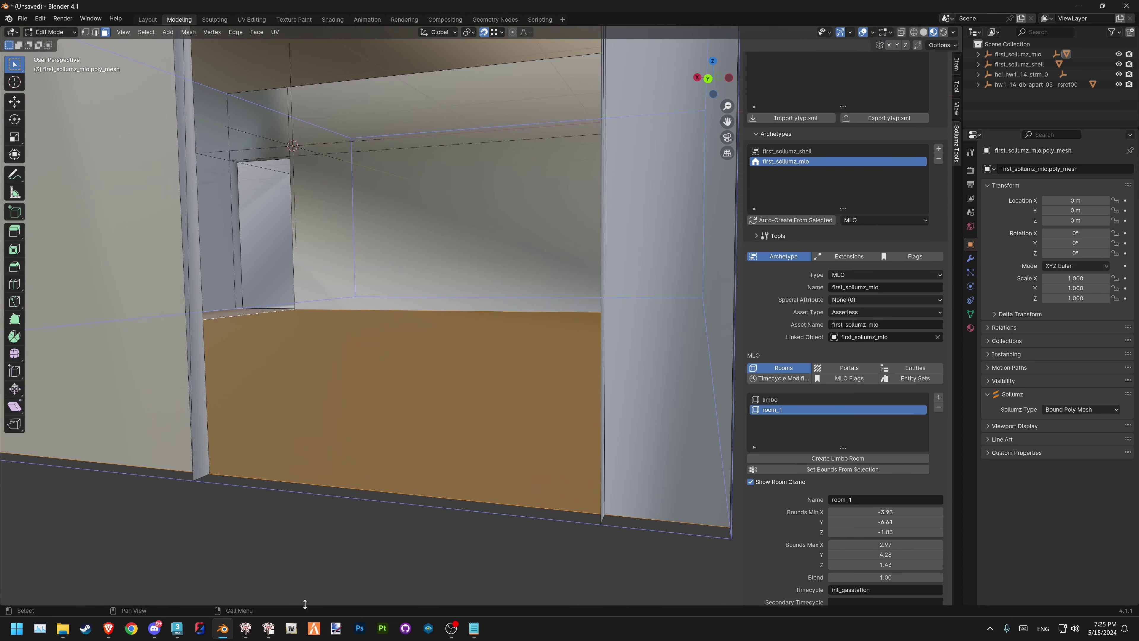
In paint.net, sketch room dividing lines over the box drawing
click(336, 628)
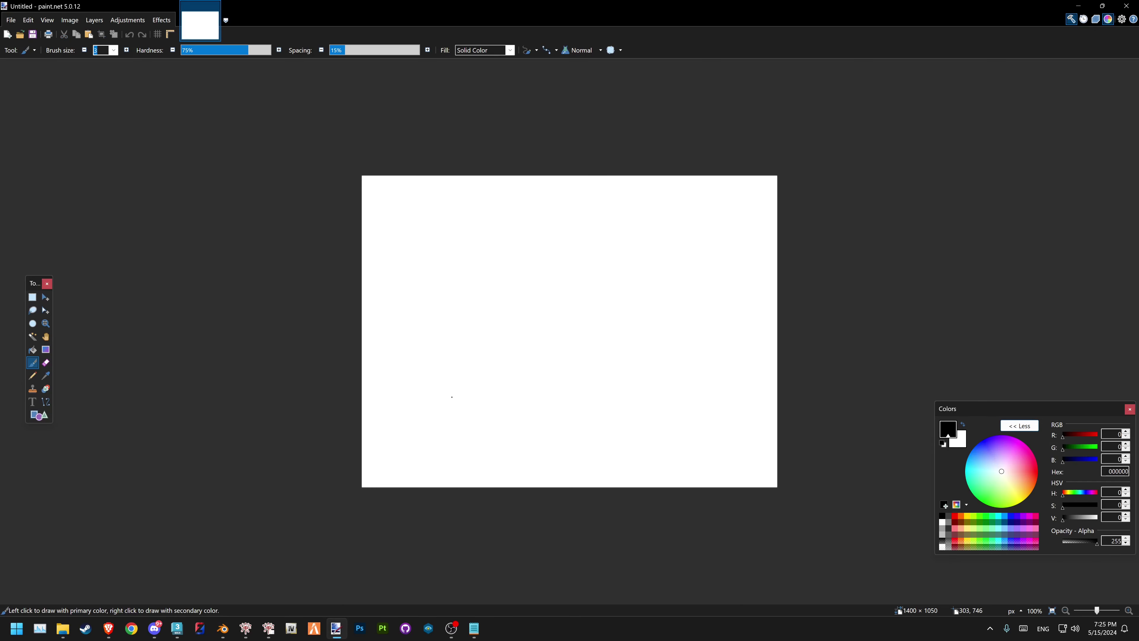
drag(452, 397, 441, 388)
drag(607, 249, 613, 241)
mouse_move(408, 273)
mouse_down()
mouse_move(590, 264)
mouse_move(643, 415)
mouse_move(438, 422)
mouse_move(412, 264)
mouse_up()
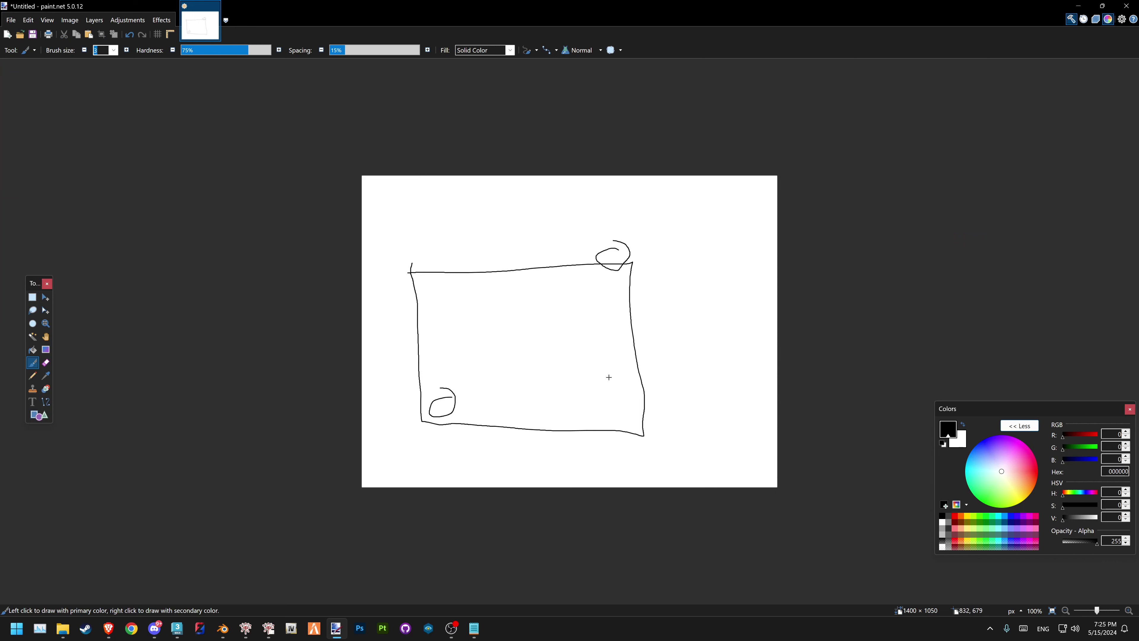
drag(631, 261, 712, 188)
drag(643, 427, 769, 317)
drag(403, 272, 538, 176)
drag(418, 425, 561, 308)
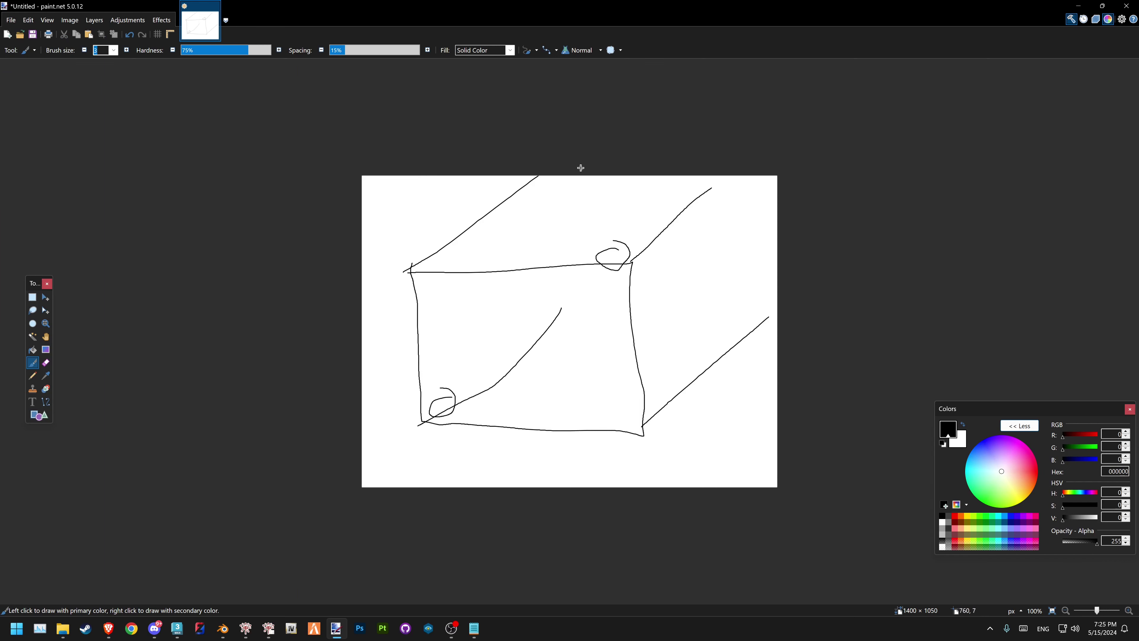
drag(571, 181, 564, 345)
mouse_move(705, 176)
mouse_down()
mouse_move(771, 339)
mouse_move(583, 328)
mouse_up()
drag(580, 329, 563, 343)
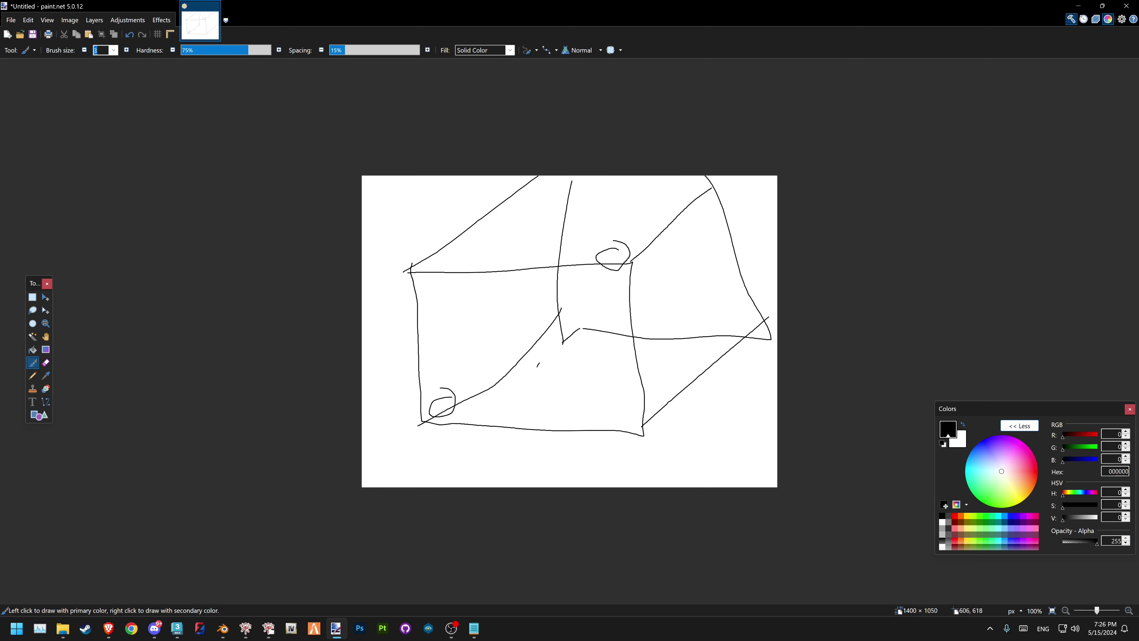
drag(488, 418, 468, 433)
drag(540, 363, 589, 352)
drag(616, 355, 648, 368)
Close paint.net without saving the sketch and return to Blender
click(1126, 5)
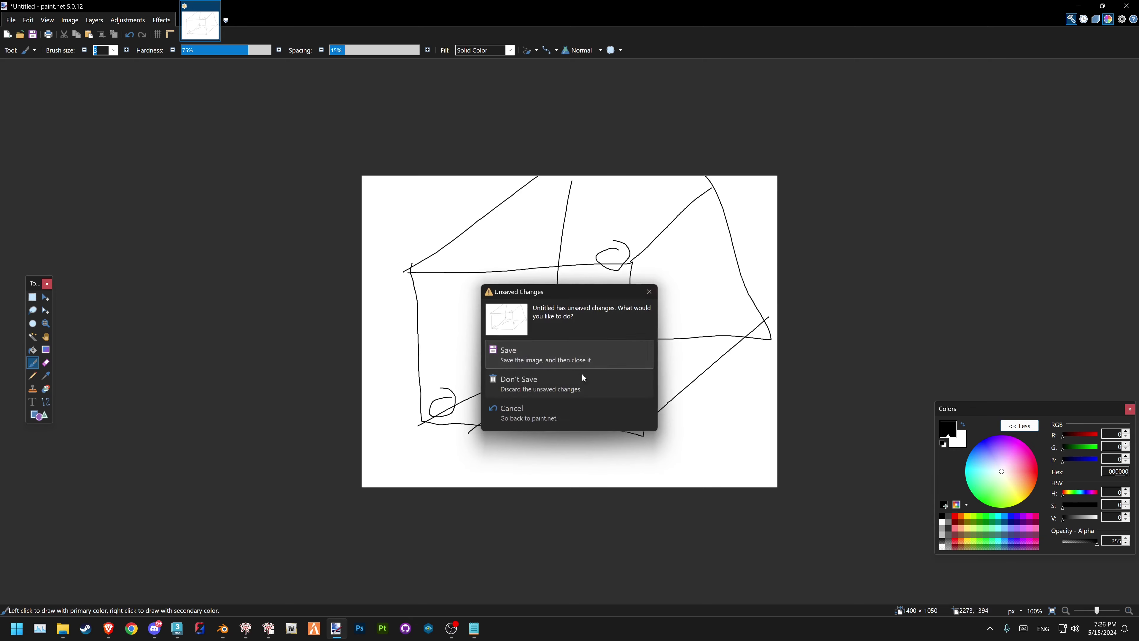
click(656, 377)
middle_drag(483, 273, 467, 276)
Clear the selection and select the main room's floor face
key(alt+a)
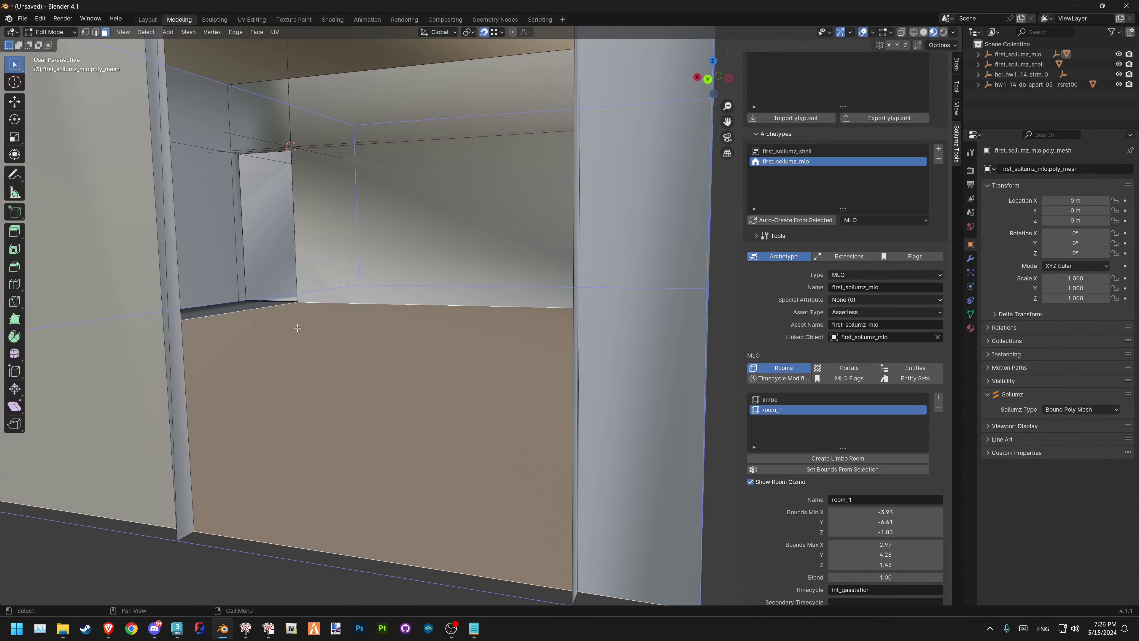
click(339, 355)
scroll(368, 367, down, 3)
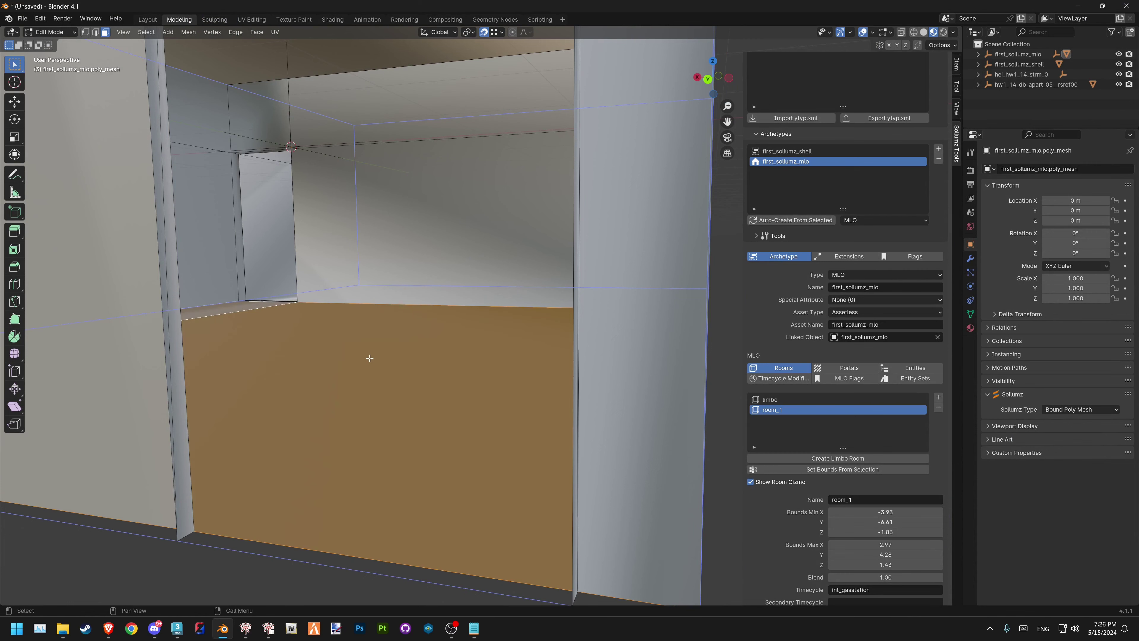
scroll(320, 172, down, 4)
scroll(458, 331, down, 4)
middle_drag(457, 331, 542, 110)
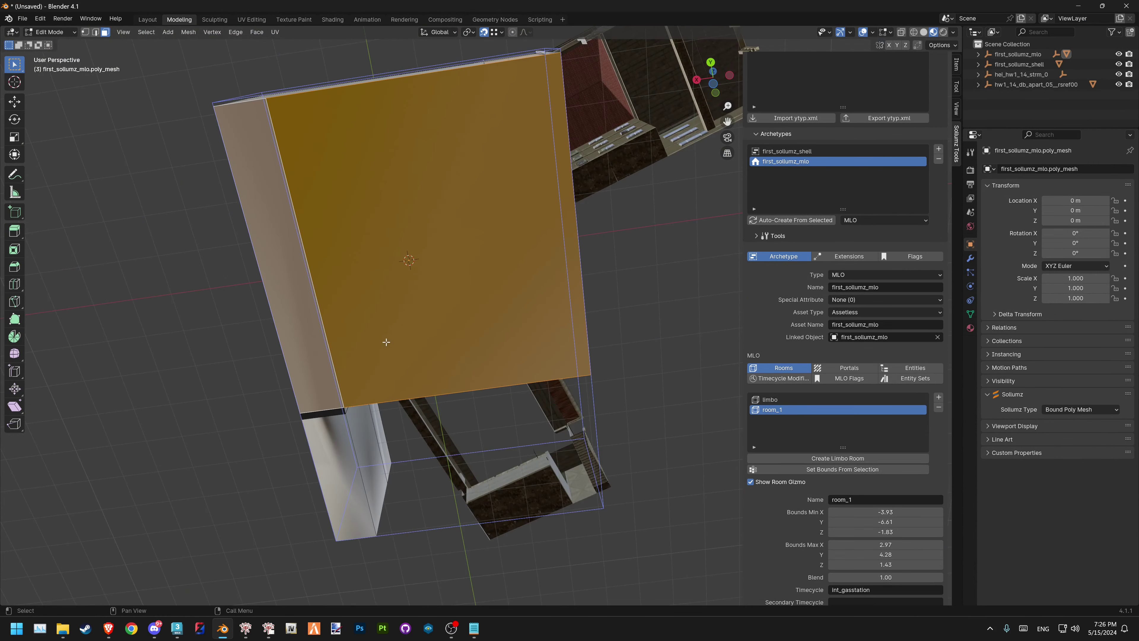
mouse_move(387, 343)
middle_down()
mouse_move(545, 240)
mouse_move(343, 280)
mouse_move(813, 454)
middle_up()
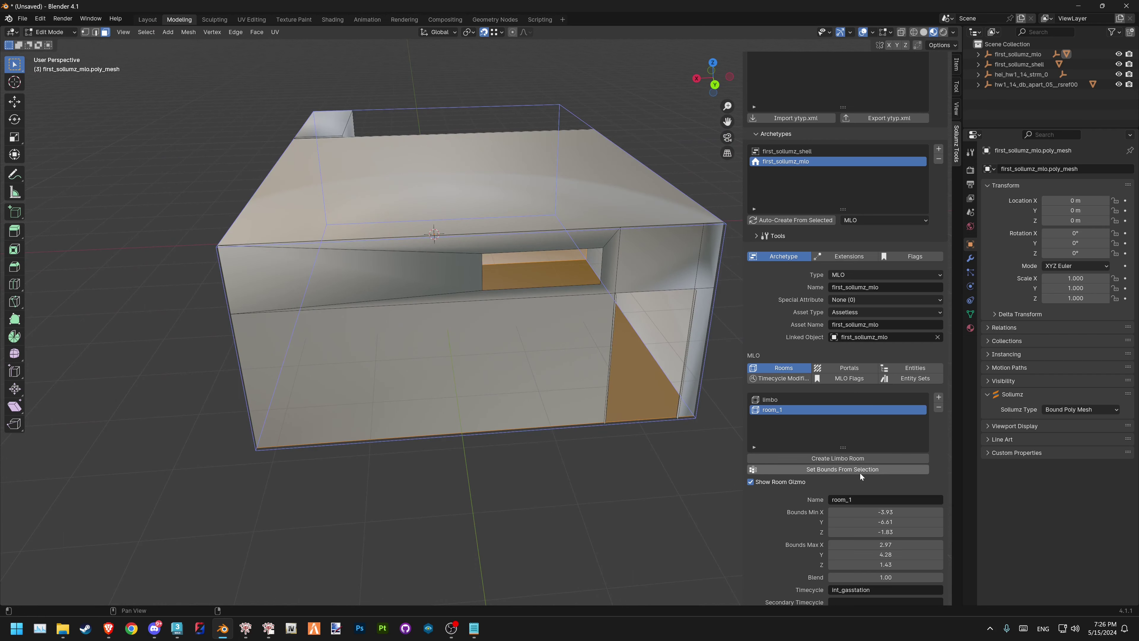
Set room_1's bounds from the selection, giving Y -2.80 to 4.21
click(860, 471)
mouse_move(534, 290)
middle_down()
mouse_move(487, 315)
mouse_move(486, 333)
middle_up()
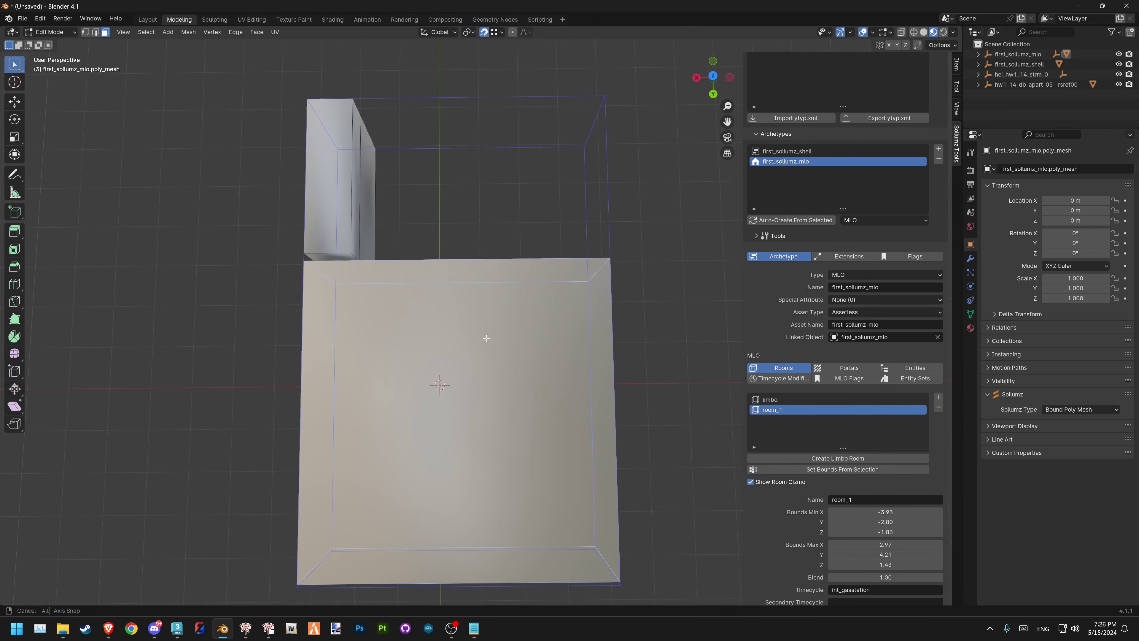
scroll(600, 310, up, 3)
scroll(529, 280, up, 3)
mouse_move(529, 280)
middle_down()
mouse_move(427, 183)
mouse_move(472, 270)
mouse_move(485, 324)
mouse_move(458, 323)
mouse_move(452, 285)
mouse_move(542, 401)
mouse_move(606, 404)
middle_up()
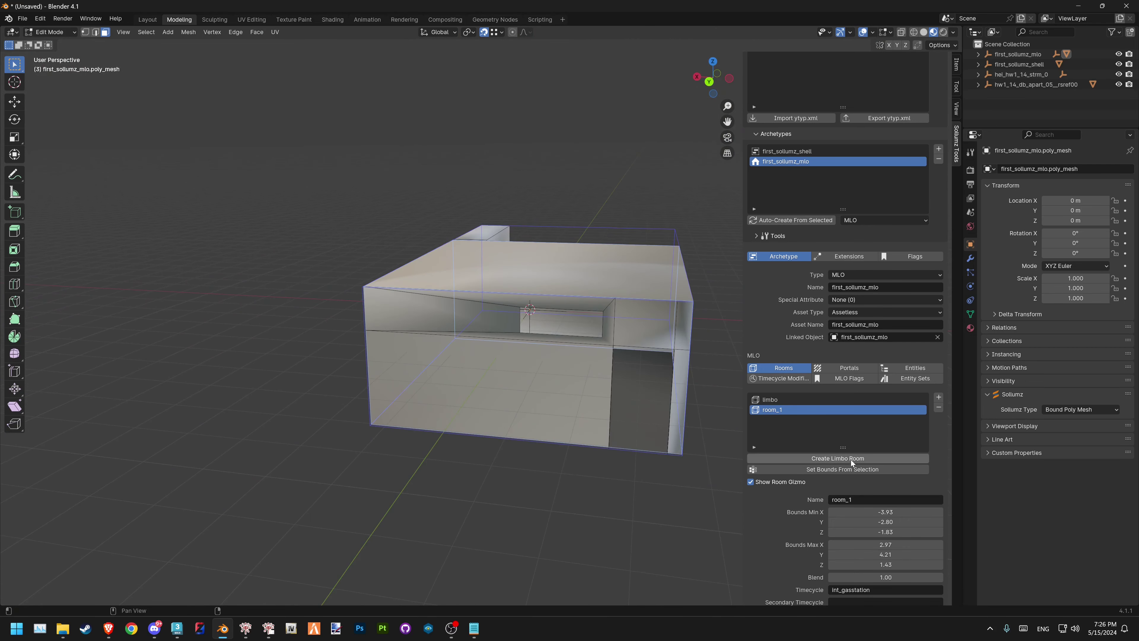
scroll(850, 455, down, 2)
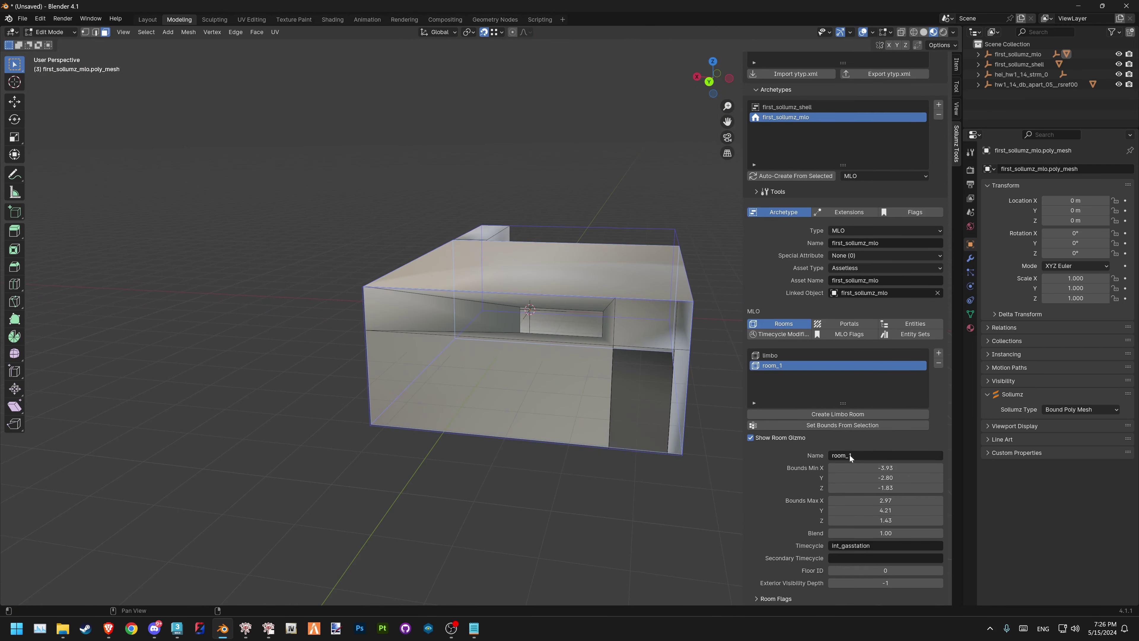
Add a new room and rename it from Room.3 to Room_2
click(939, 353)
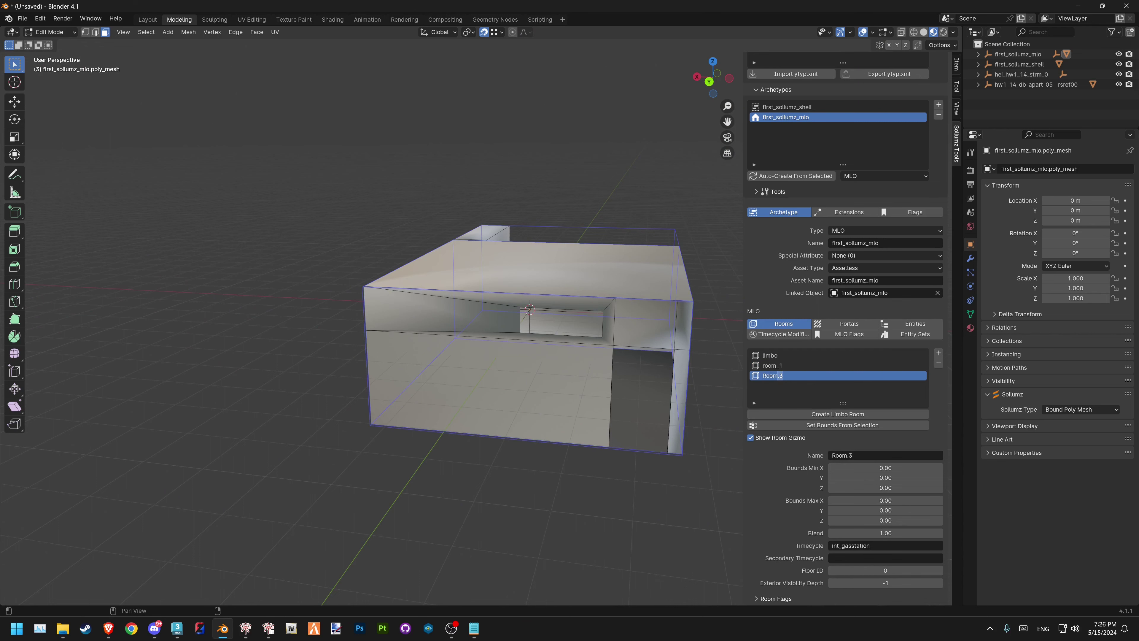
key(BackSpace)
key(BackSpace)
text(_2)
key(Return)
Fit Room_2's bounds to the side corridor faces (Min X 1.90, Max Y -2.98)
mouse_move(444, 202)
middle_down()
mouse_move(453, 295)
mouse_move(643, 441)
mouse_move(626, 279)
middle_up()
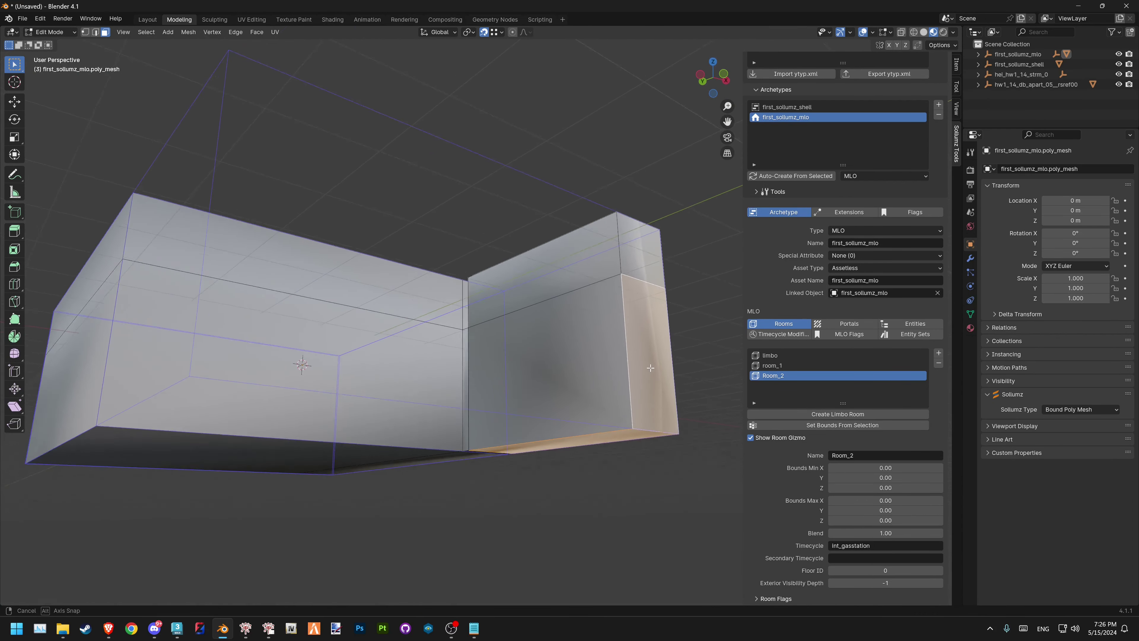
alt+click(622, 237)
mouse_move(623, 237)
middle_down()
mouse_move(508, 327)
mouse_move(529, 332)
middle_up()
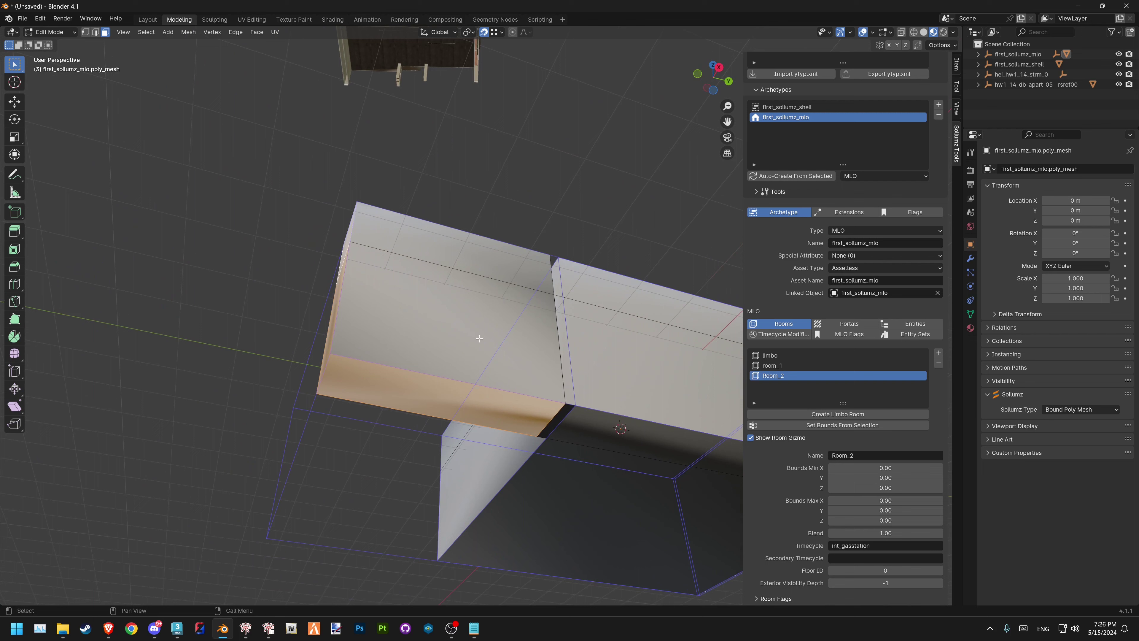
click(831, 427)
scroll(541, 286, up, 2)
mouse_move(541, 286)
middle_down()
mouse_move(646, 389)
mouse_move(619, 403)
middle_up()
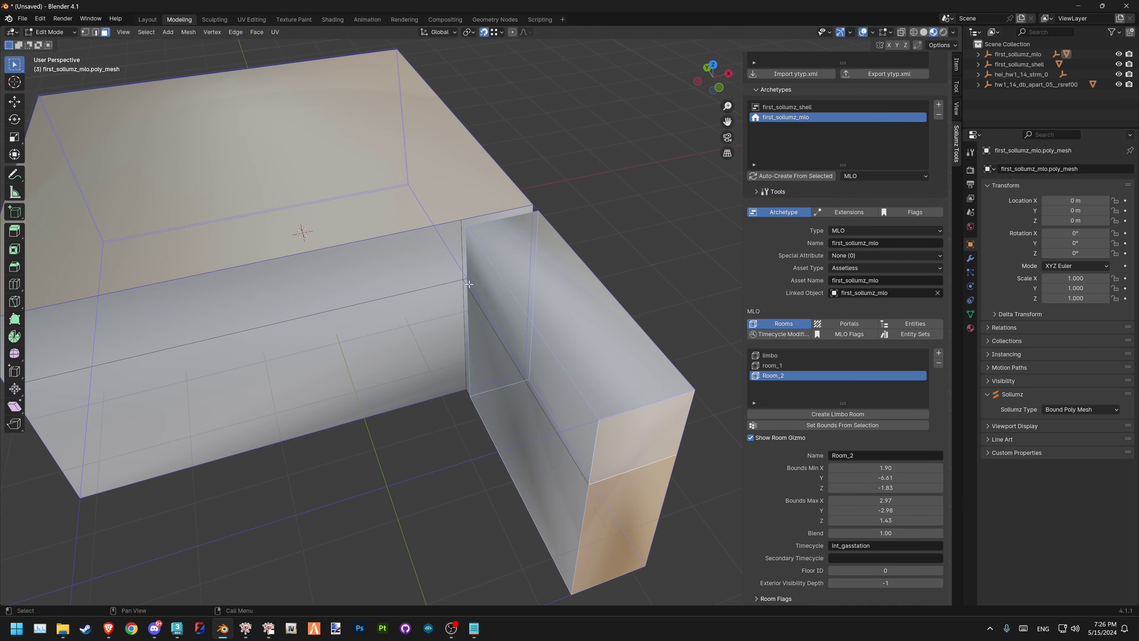
scroll(477, 285, down, 3)
middle_drag(476, 285, 417, 323)
scroll(474, 291, down, 3)
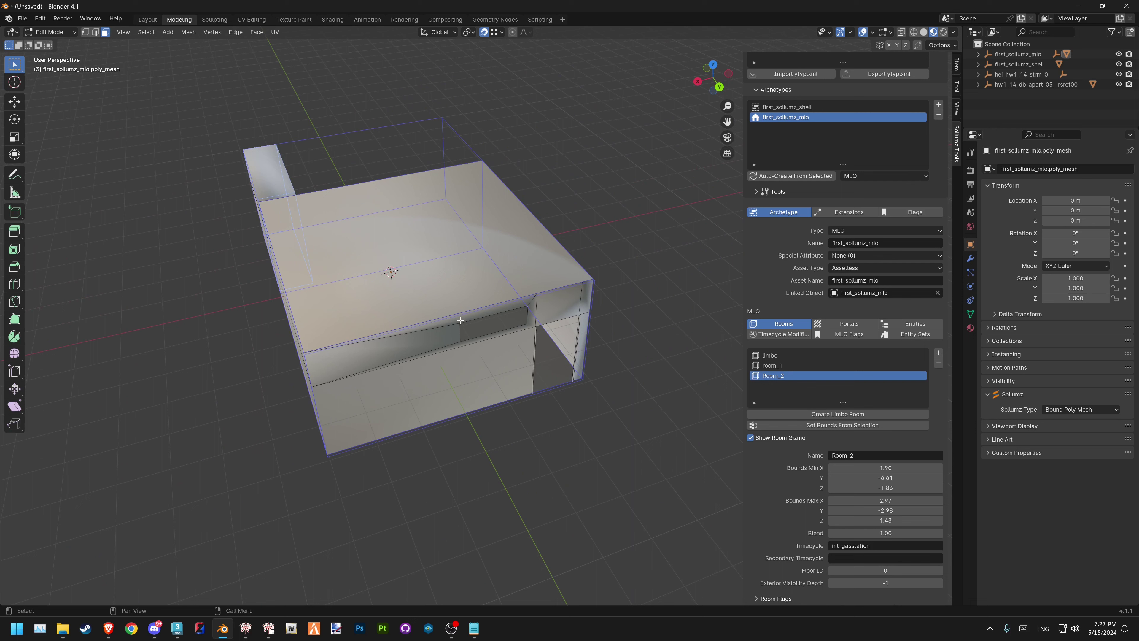
Make limbo the active room in the MLO Rooms list
click(769, 356)
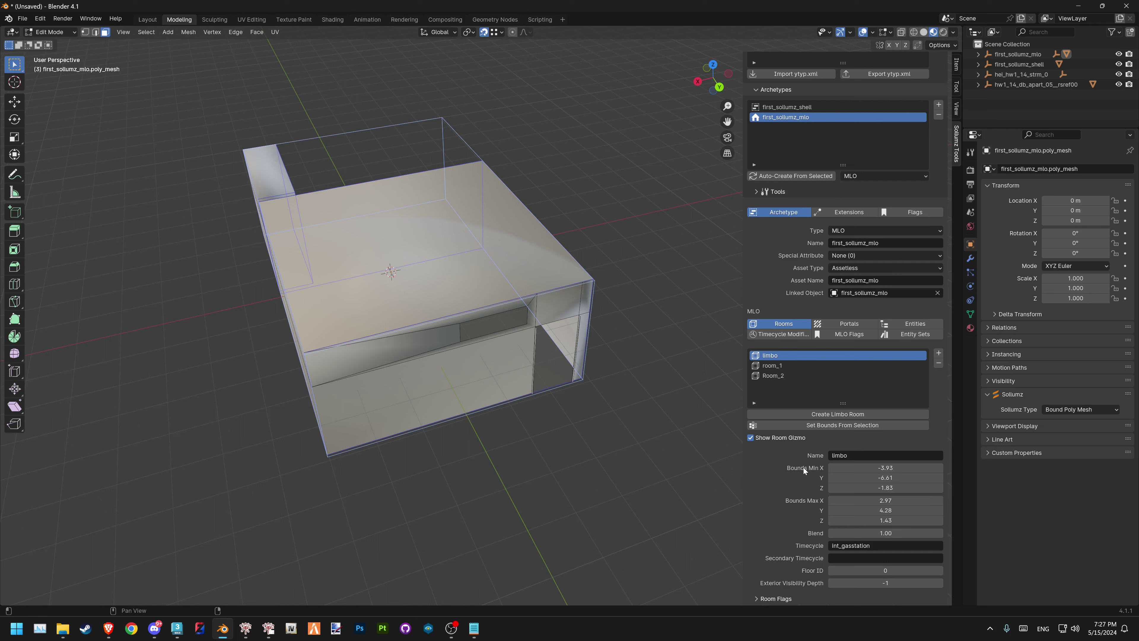
Select first_sollumz_shell in Object Mode and add it as an MLO entity
click(932, 324)
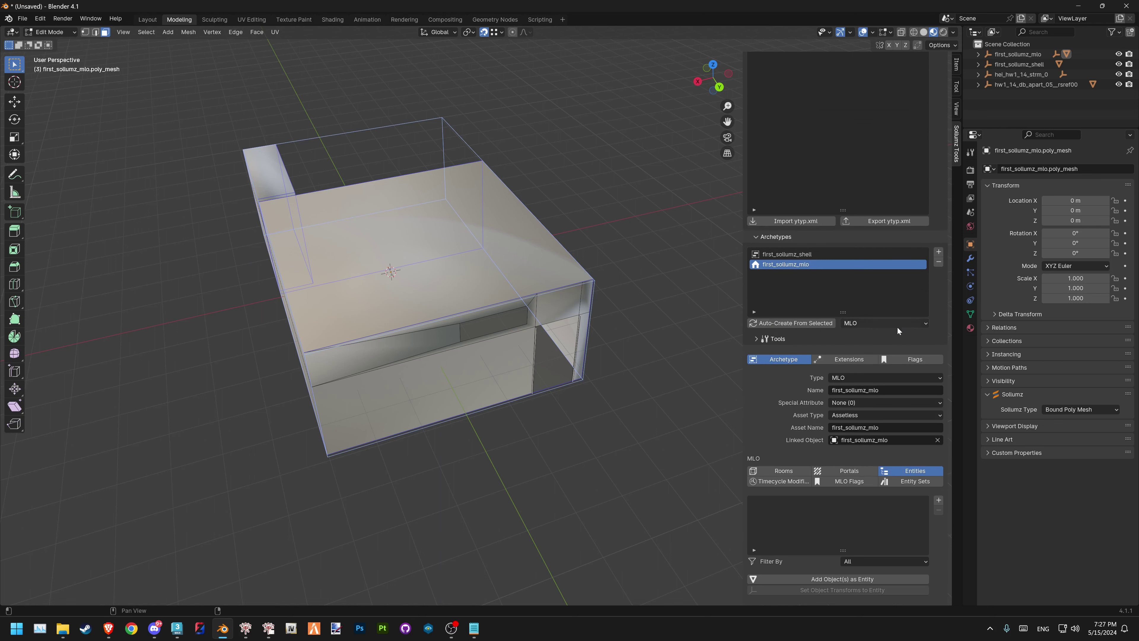
click(1030, 63)
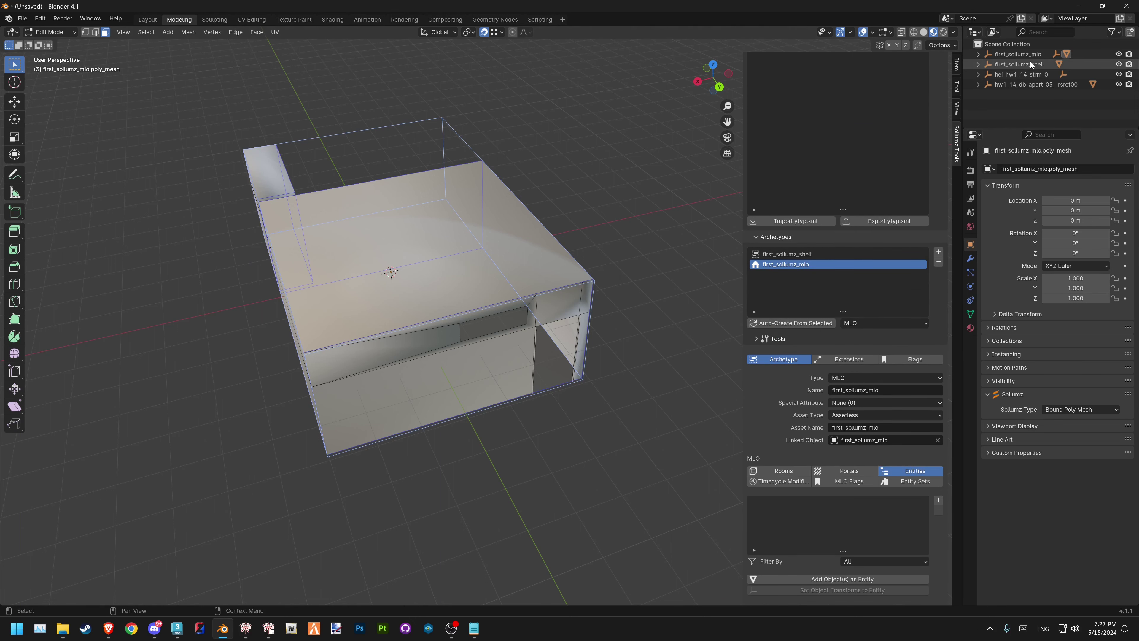
key(e)
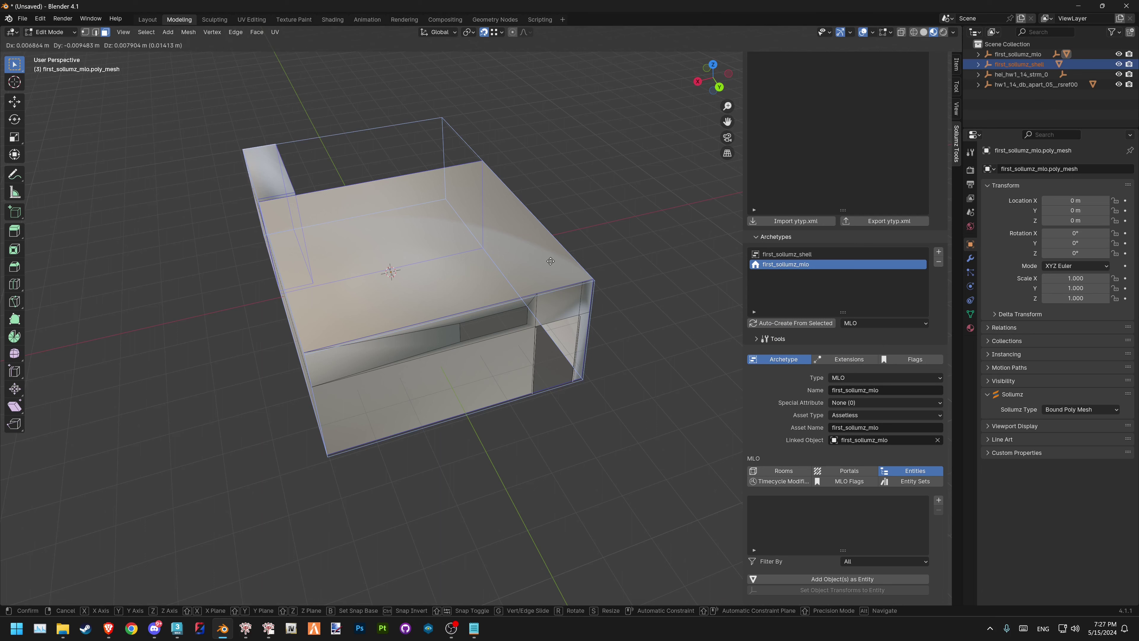
key(Escape)
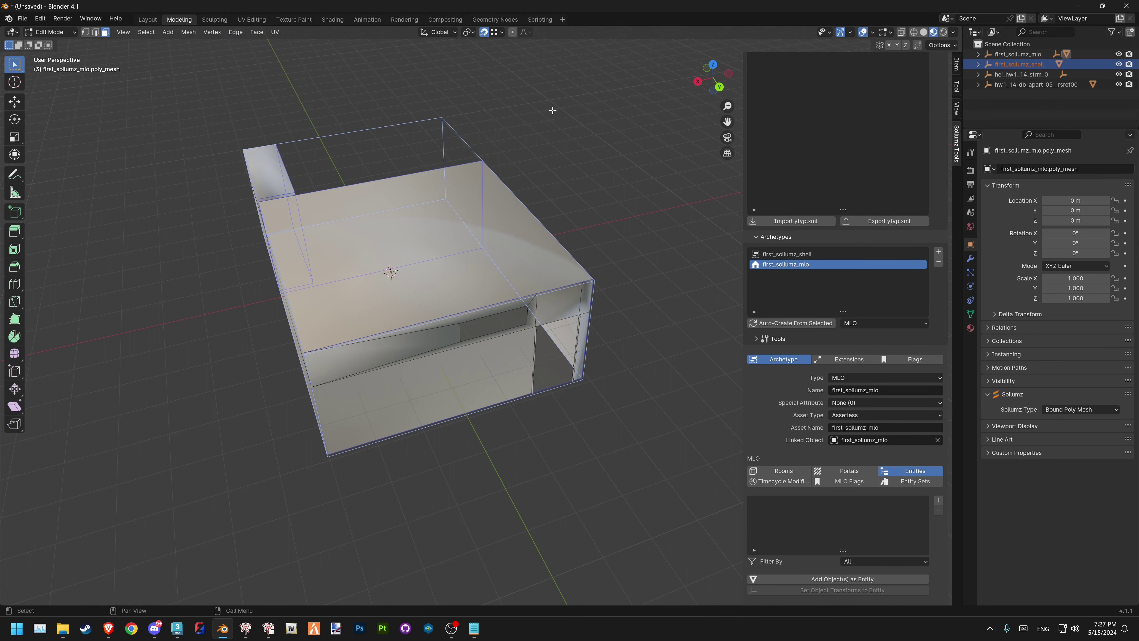
key(Tab)
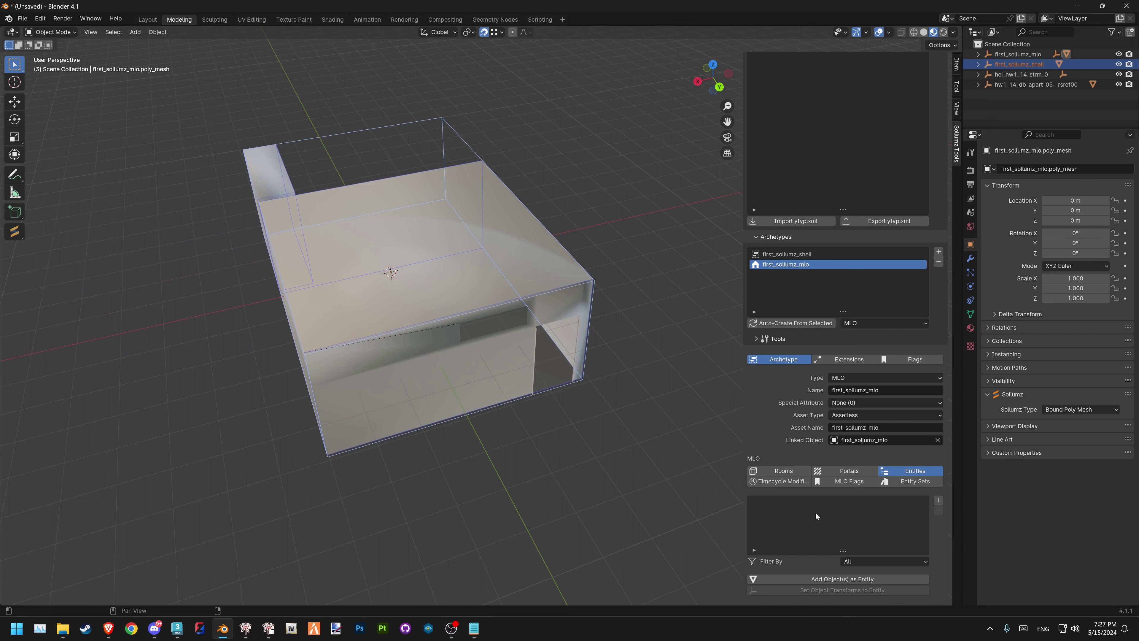
click(830, 580)
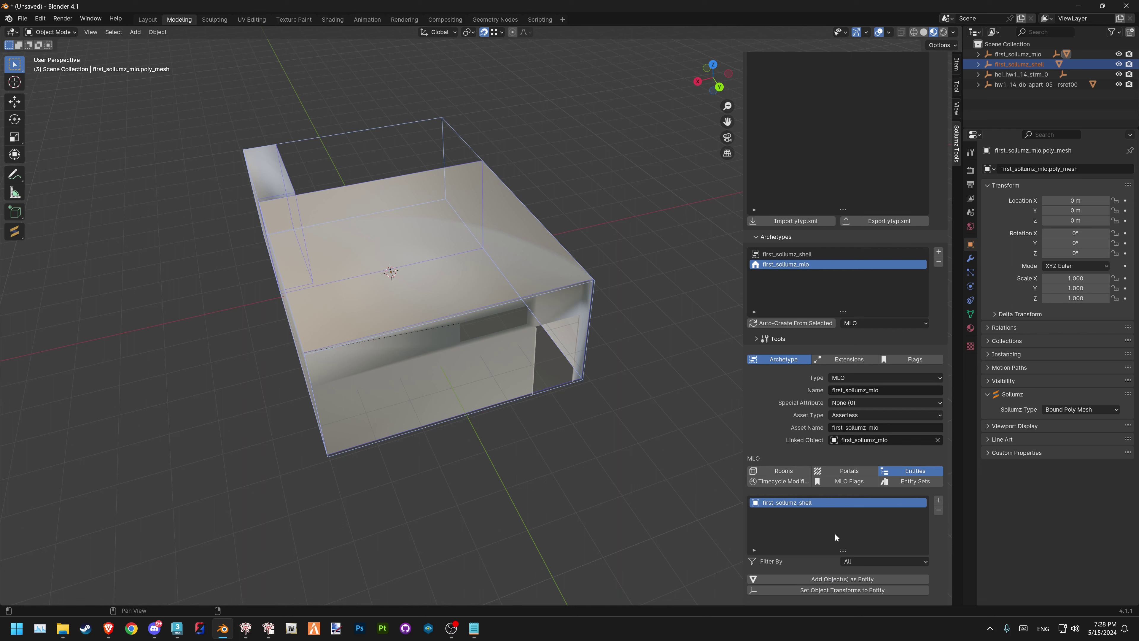
Assign the first_sollumz_shell entity to the limbo room
click(801, 473)
scroll(841, 494, down, 8)
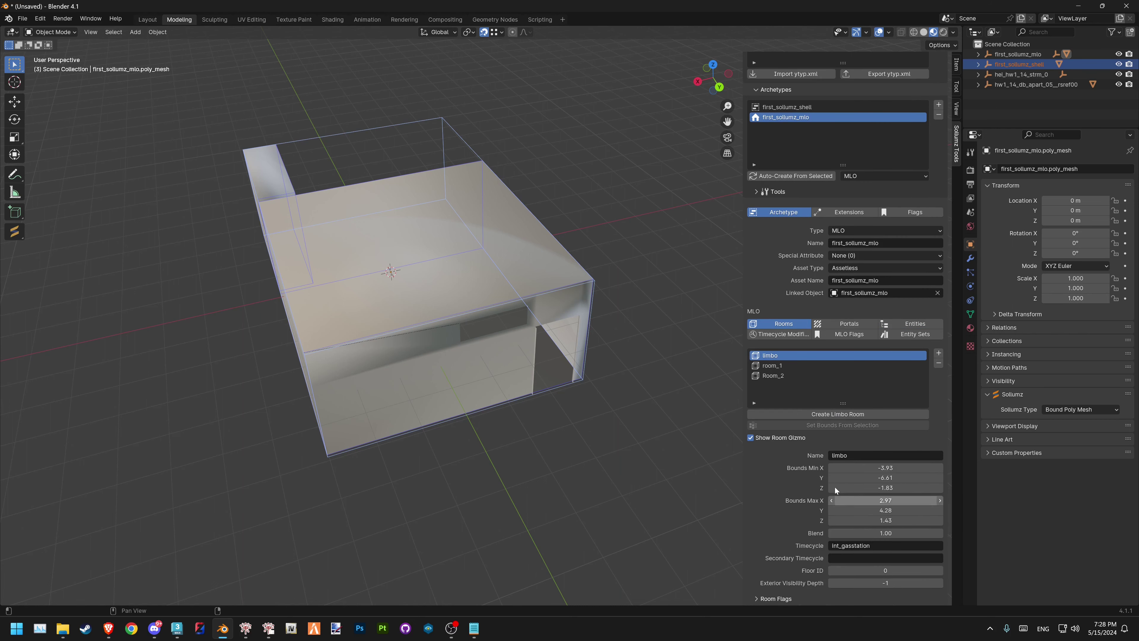
click(911, 324)
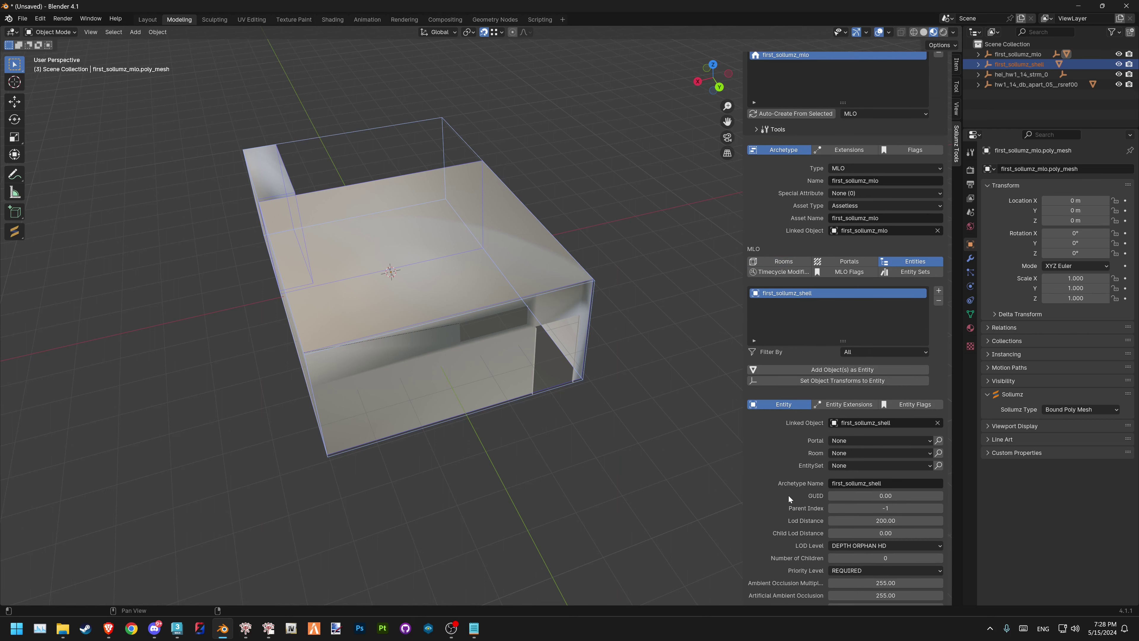
scroll(789, 495, down, 3)
click(843, 456)
click(892, 476)
In CodeWalker, select the v_shop_247 entity and fly through the storefront doors
middle_drag(583, 348, 525, 269)
key(alt+Tab)
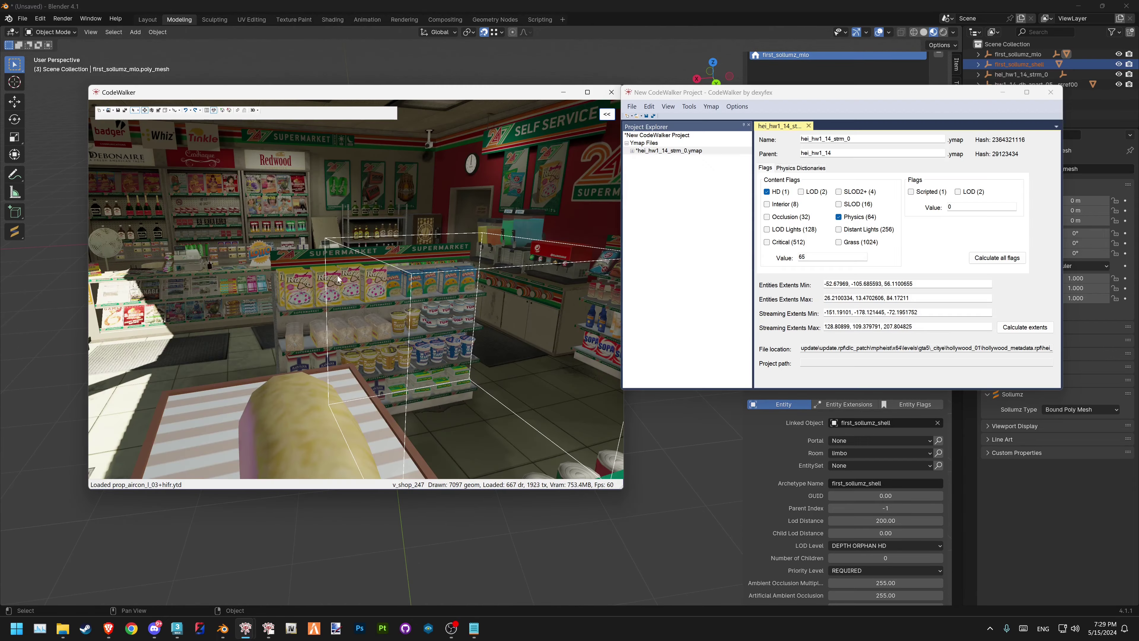
key(s)
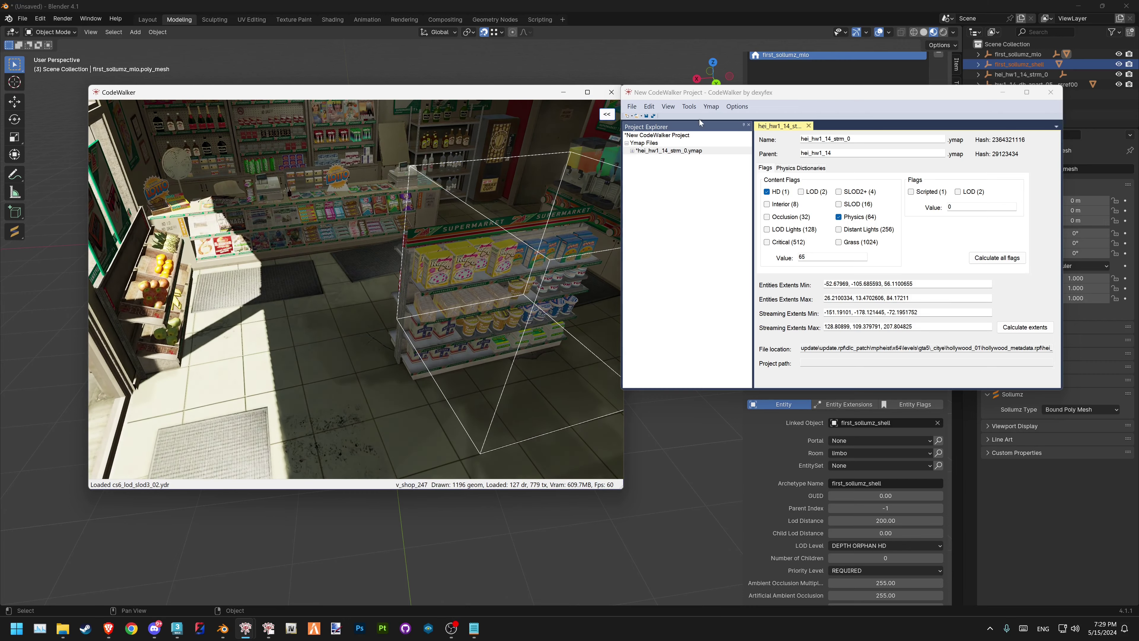
click(494, 275)
mouse_move(489, 277)
mouse_down()
mouse_move(235, 268)
mouse_move(477, 268)
mouse_move(408, 271)
mouse_up()
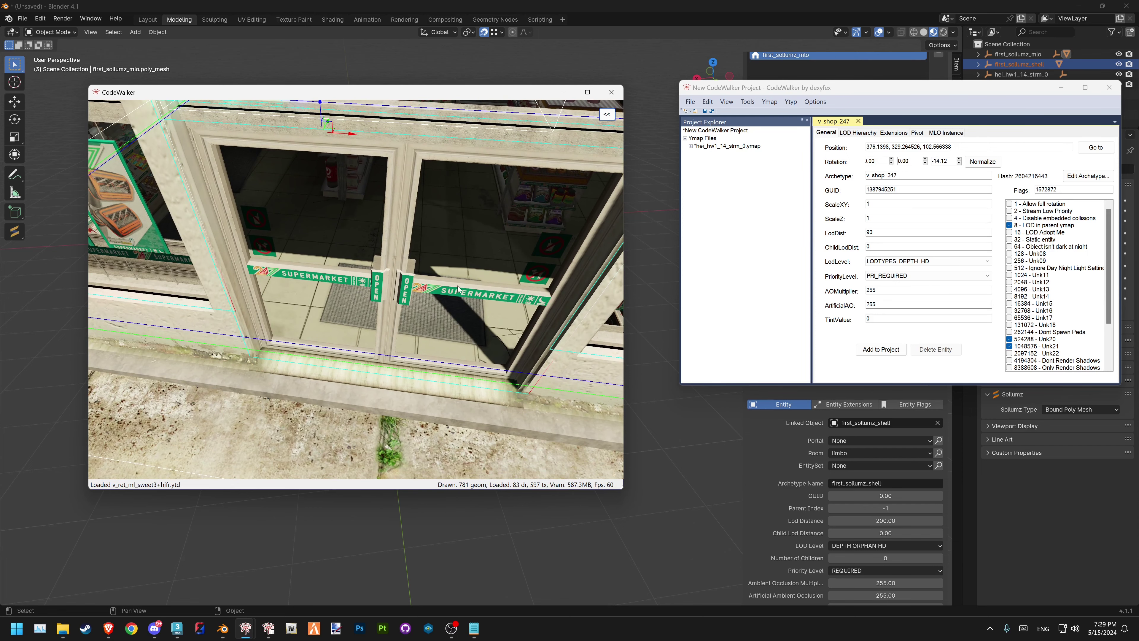
drag(458, 288, 361, 286)
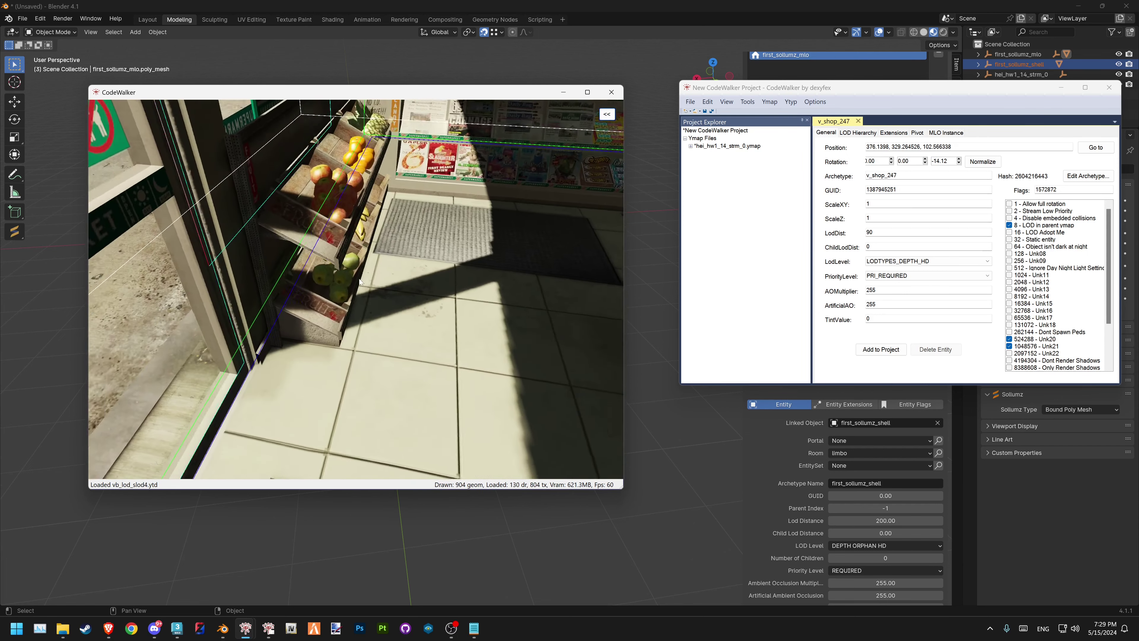
Fly down to the store floor, then tilt up and fly toward the slushie machines
key(w)
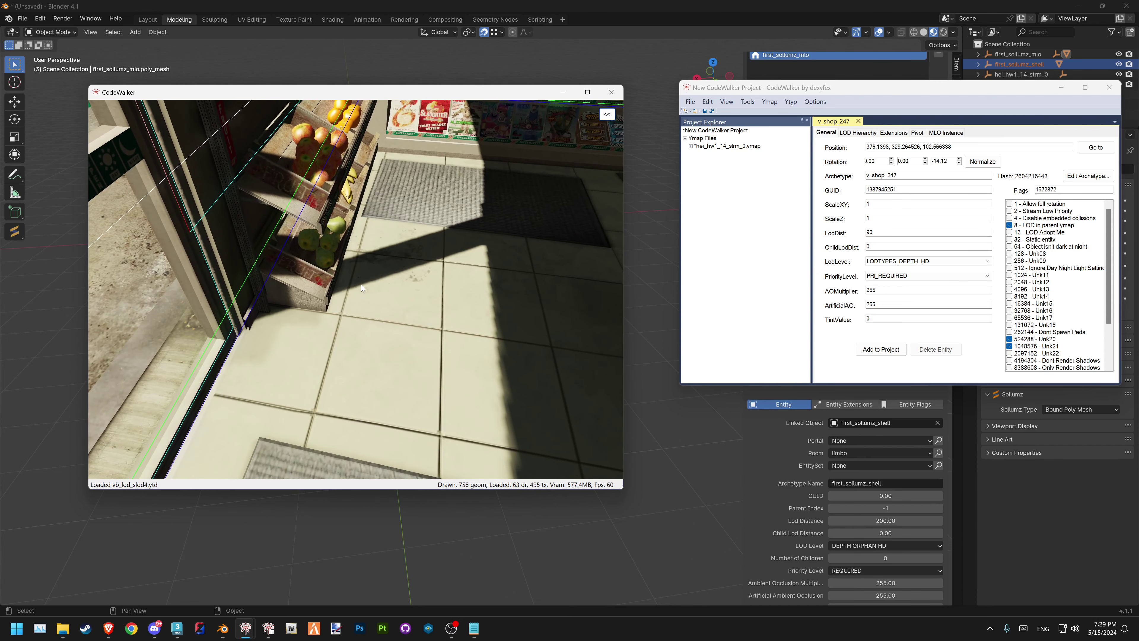
key(w)
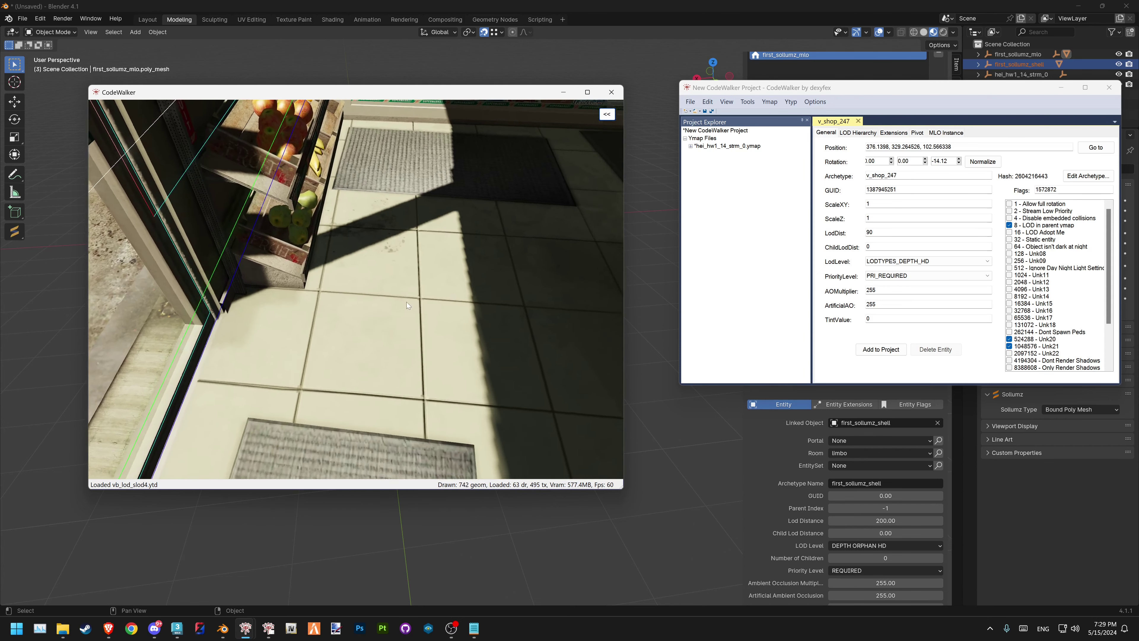
key(s)
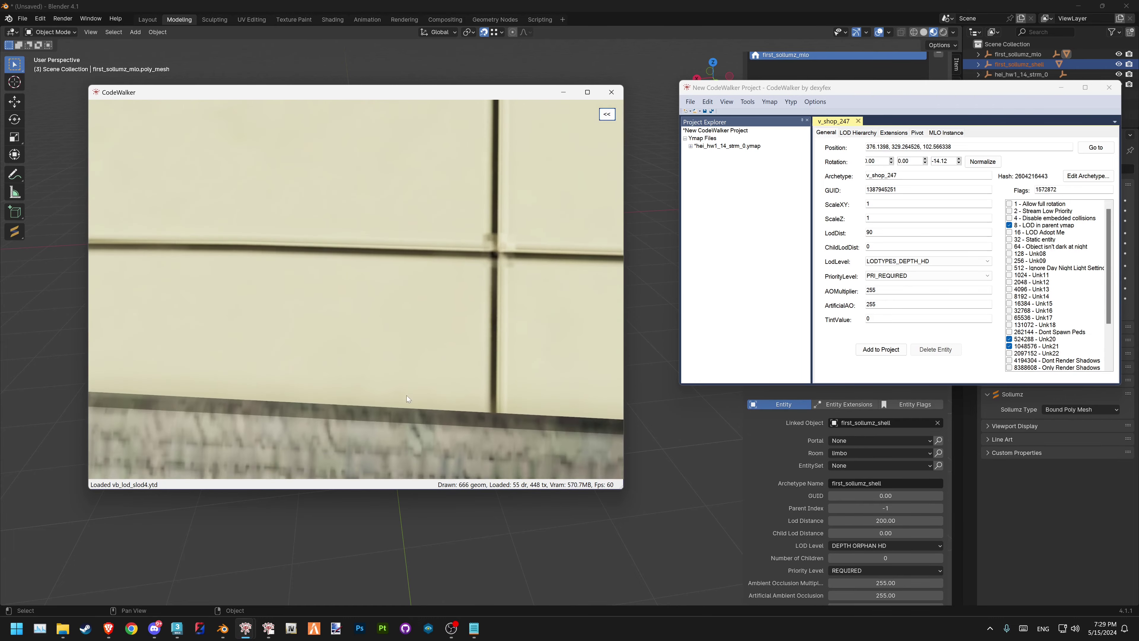
mouse_move(407, 396)
mouse_down()
mouse_move(468, 307)
mouse_move(447, 318)
mouse_move(445, 340)
mouse_move(463, 321)
mouse_up()
key(w)
key(w)
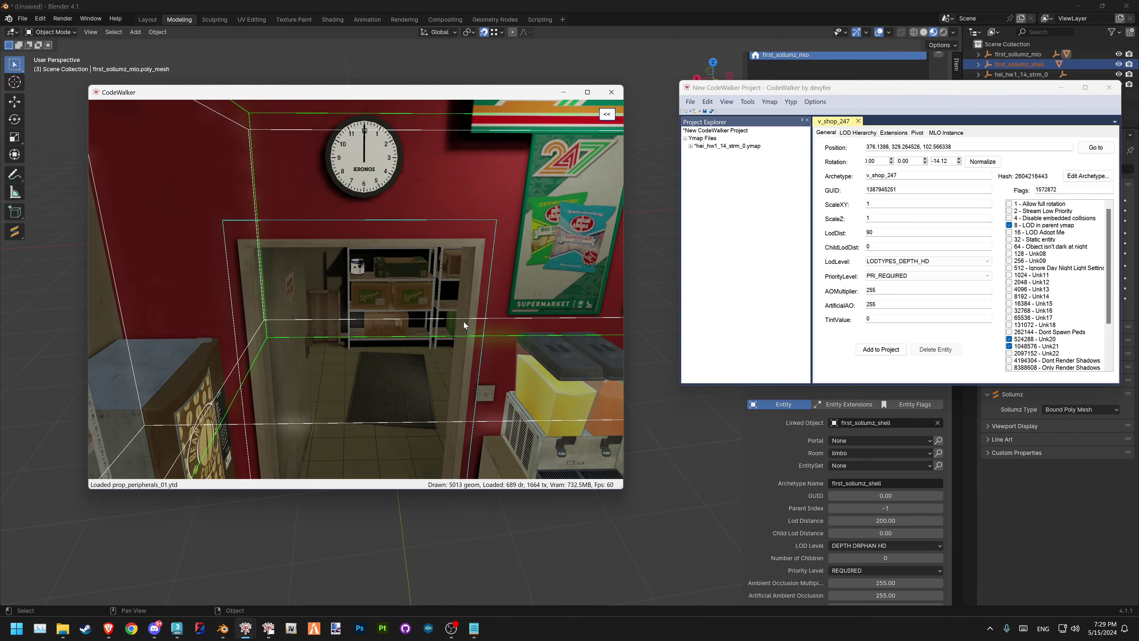
key(w)
mouse_move(464, 321)
mouse_down()
mouse_move(466, 262)
mouse_move(563, 311)
mouse_move(512, 360)
mouse_move(551, 361)
mouse_move(571, 342)
mouse_move(464, 309)
mouse_up()
key(w)
key(w)
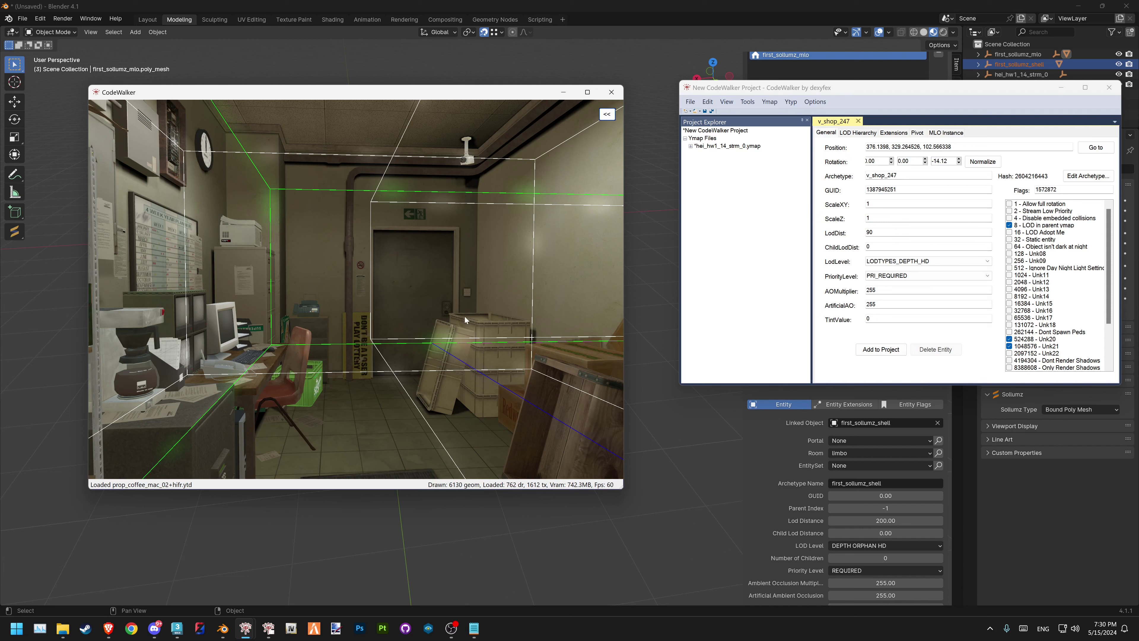
Show the MLO Portals panel and enter Edit Mode on the shell near the doorway
click(670, 399)
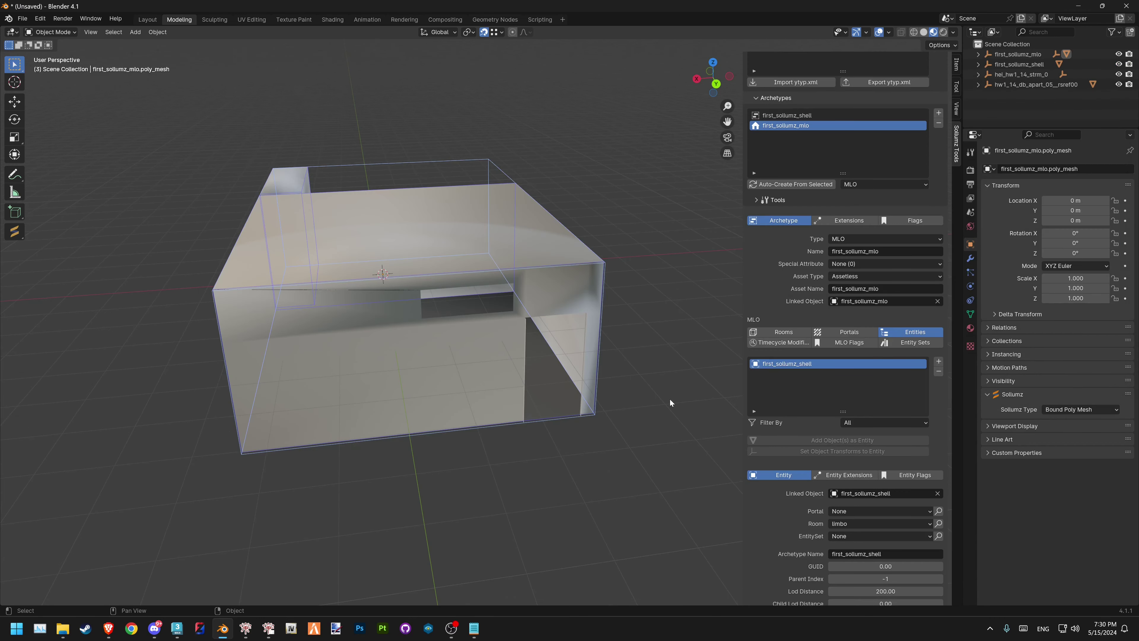
click(843, 332)
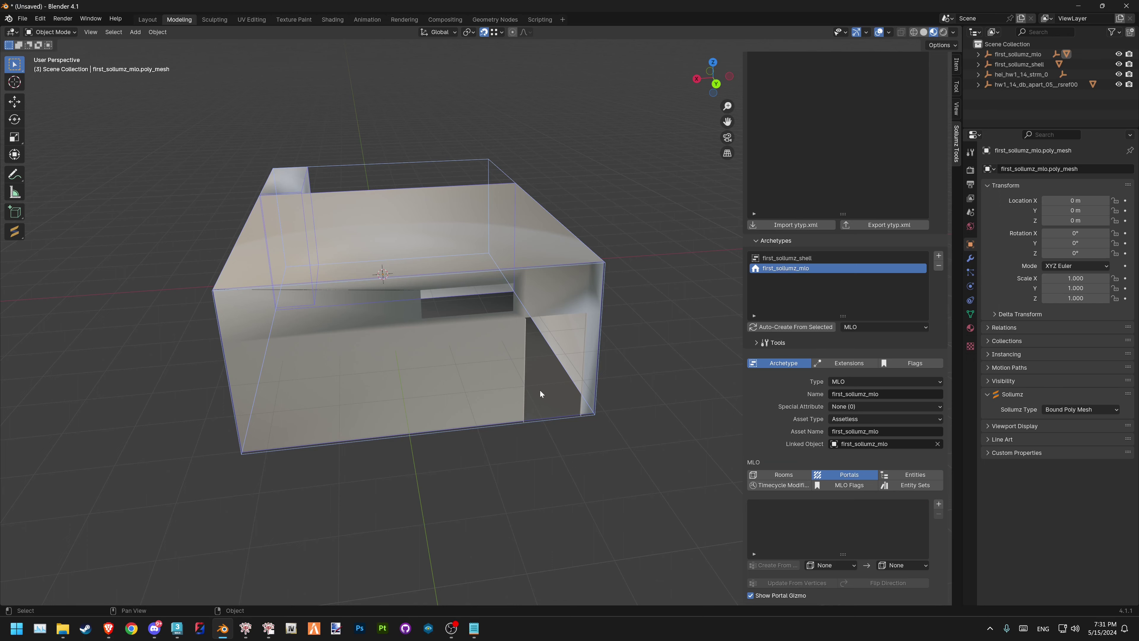
shift+middle_drag(541, 390, 462, 323)
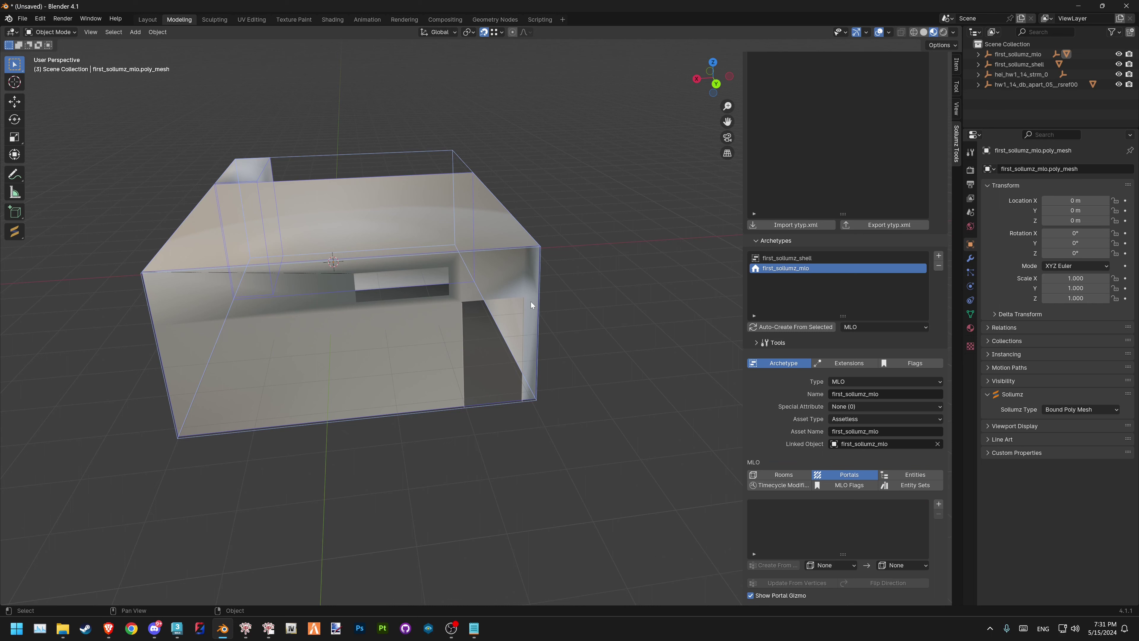
mouse_move(446, 300)
shift+middle_down()
mouse_move(566, 305)
mouse_move(425, 281)
shift+middle_up()
scroll(548, 279, up, 5)
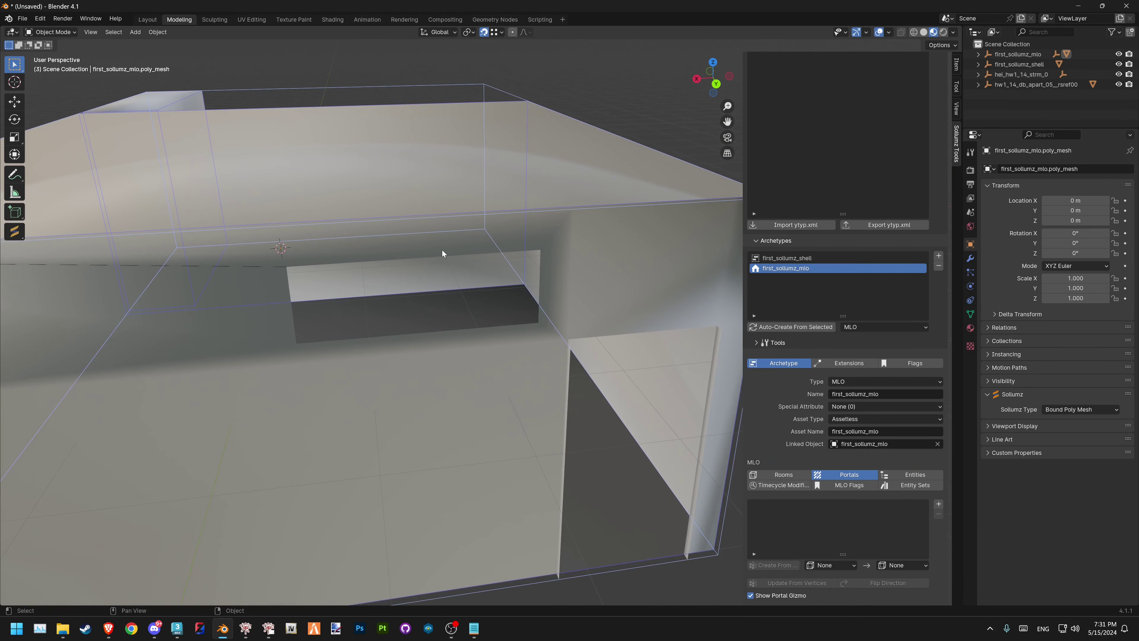
key(Tab)
scroll(548, 365, up, 2)
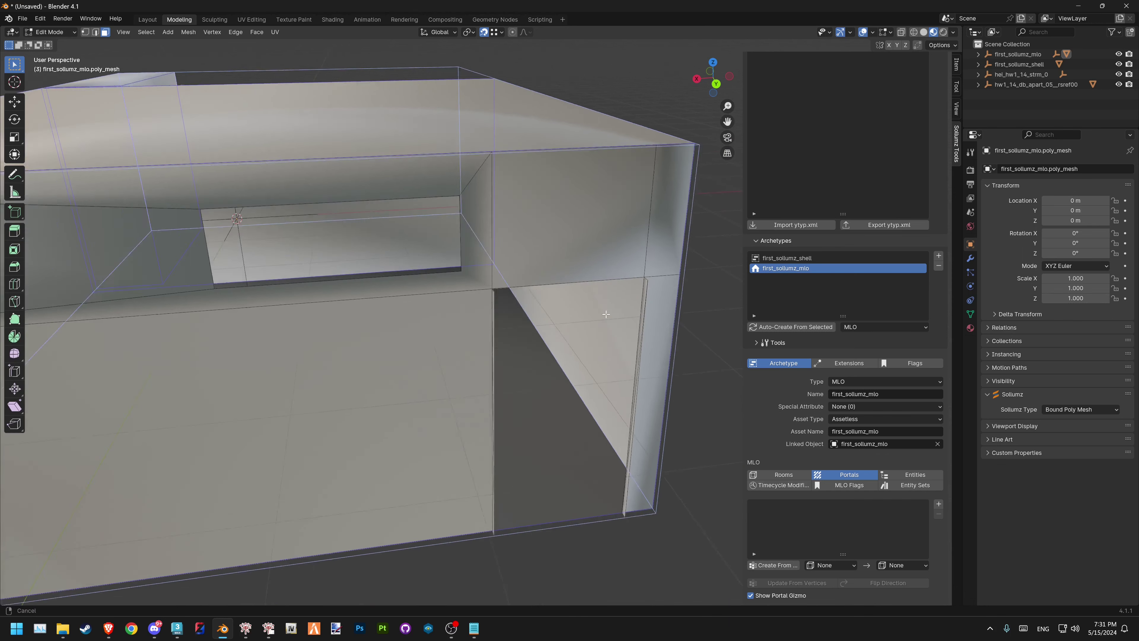
scroll(548, 365, up, 3)
scroll(548, 365, up, 2)
middle_drag(562, 438, 583, 461)
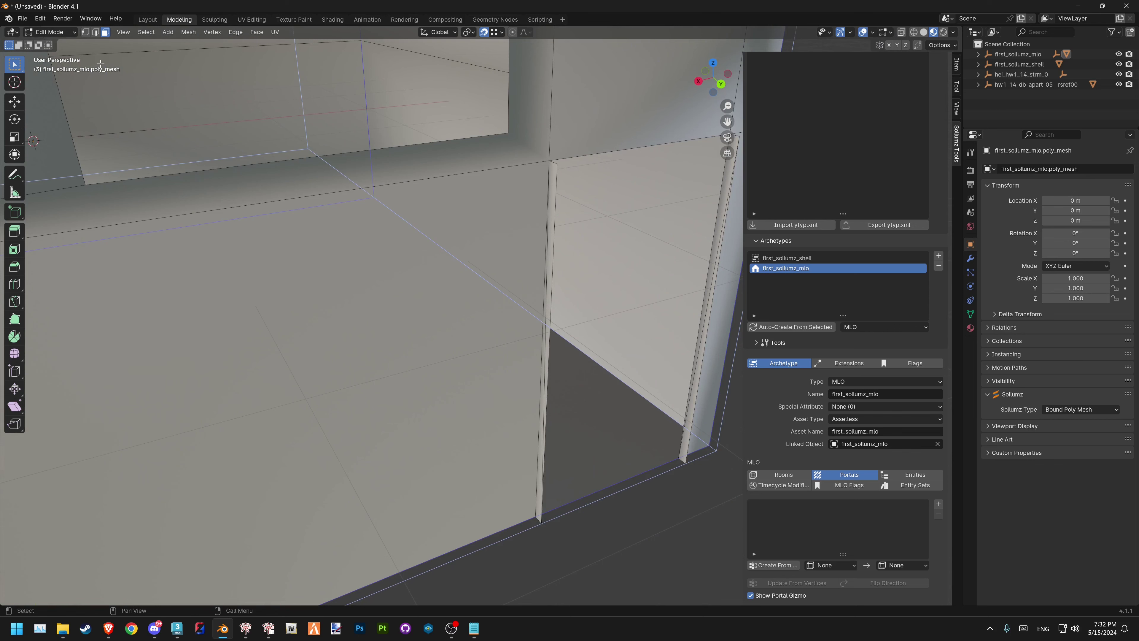
Vertex-select the doorway corner vertices on the shell wall
click(85, 32)
shift+middle_drag(597, 314, 458, 277)
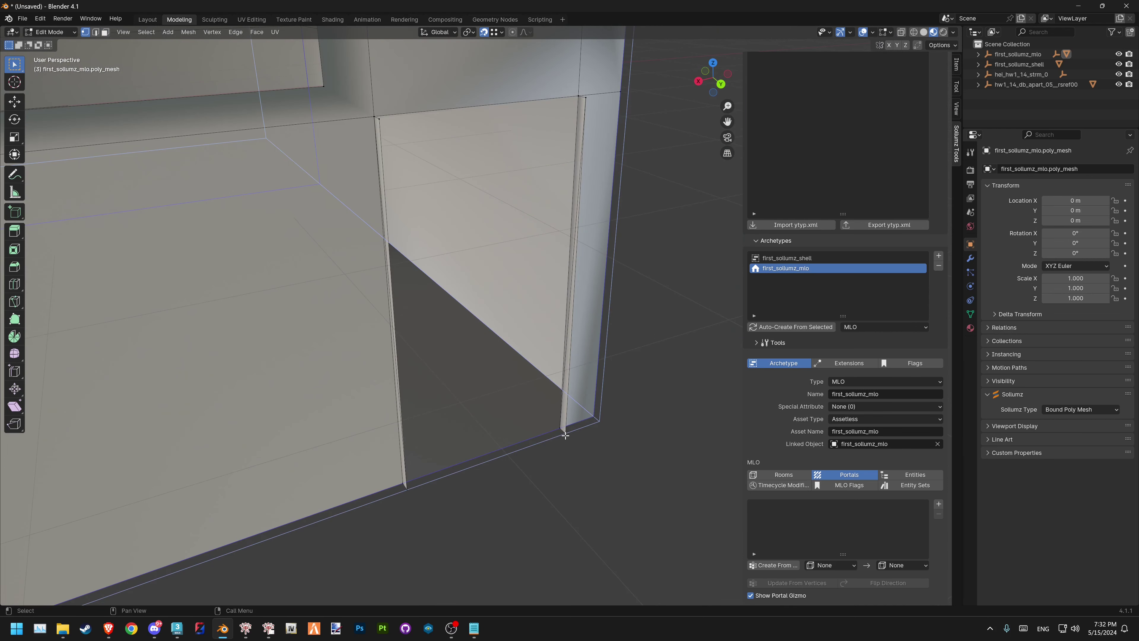
mouse_move(565, 433)
shift+middle_down()
mouse_move(631, 356)
mouse_move(595, 234)
shift+middle_up()
shift+click(596, 211)
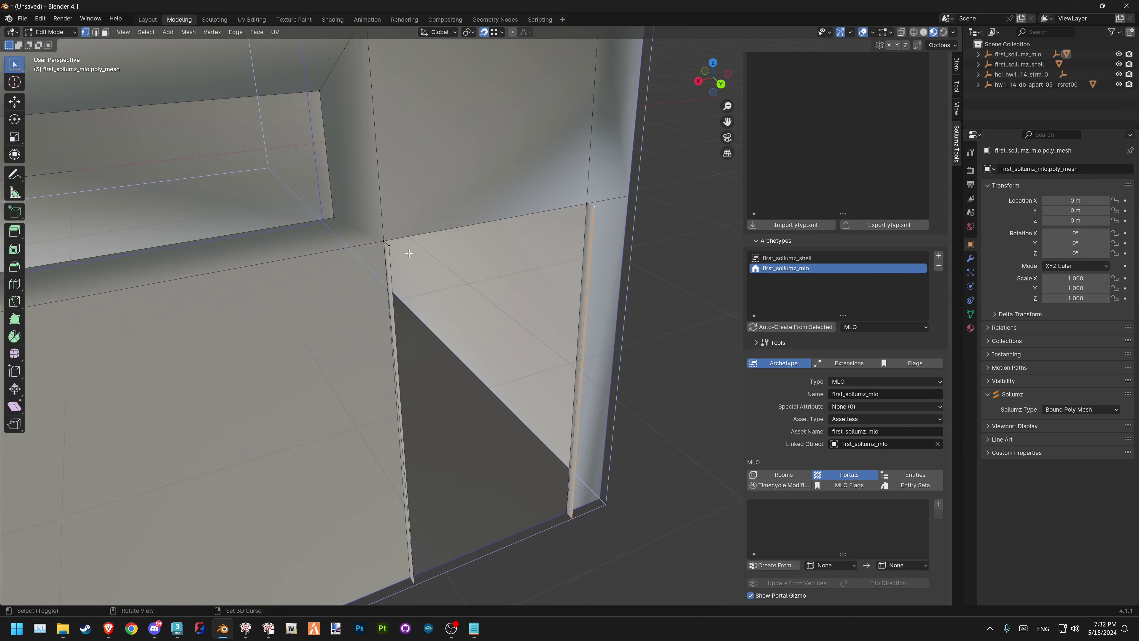
shift+click(387, 246)
shift+click(413, 579)
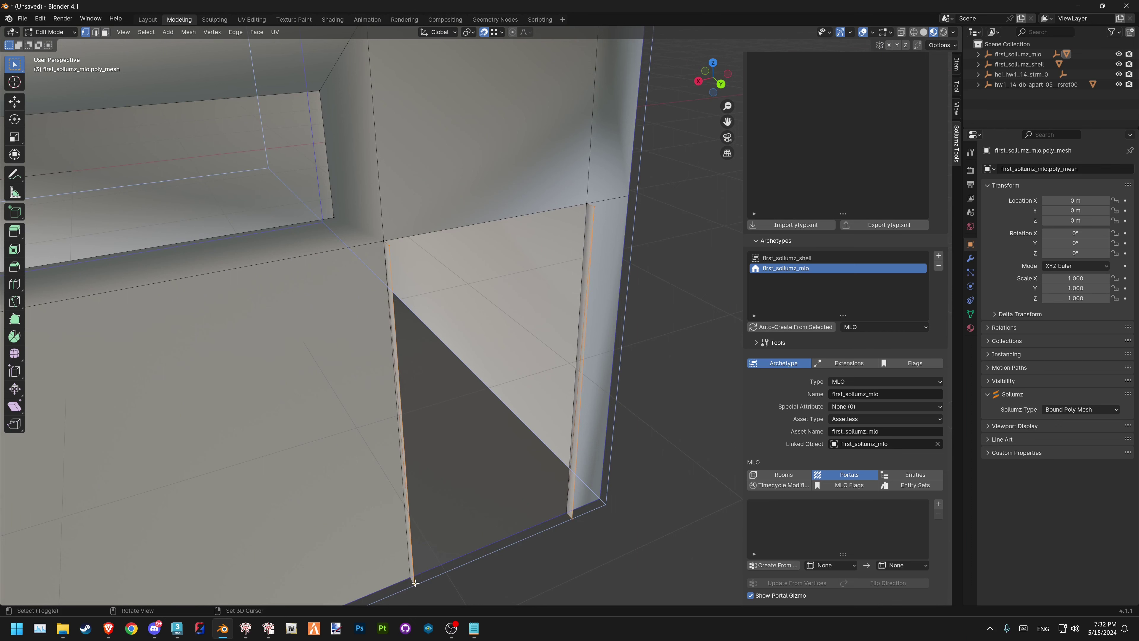
Sketch a portal square on a blank canvas, then discard the sketch
click(335, 627)
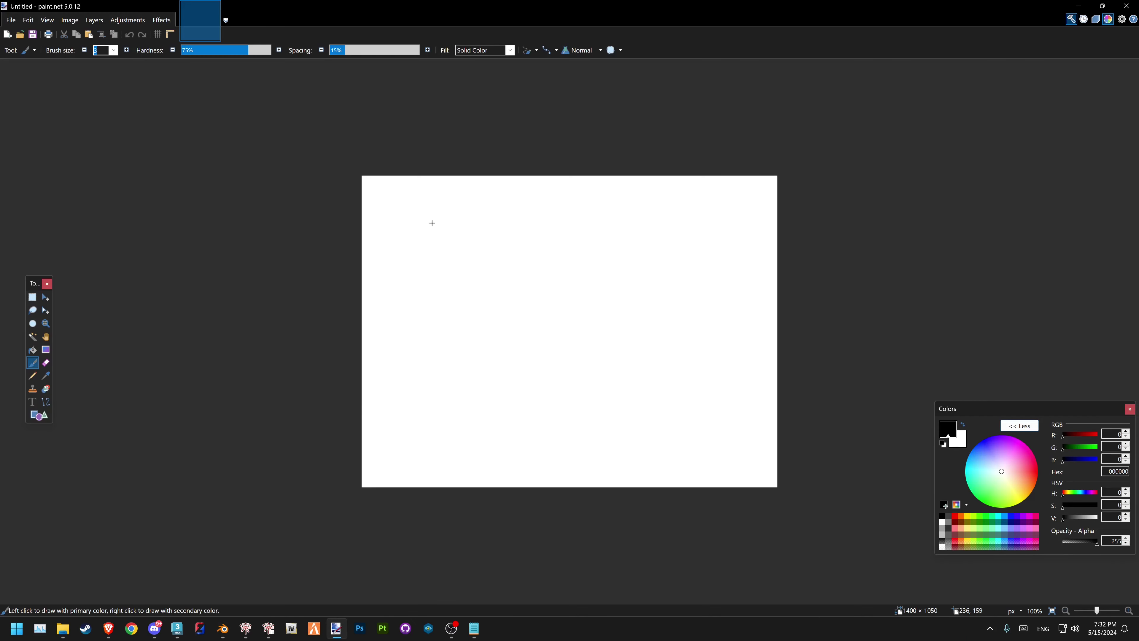
click(431, 222)
click(586, 216)
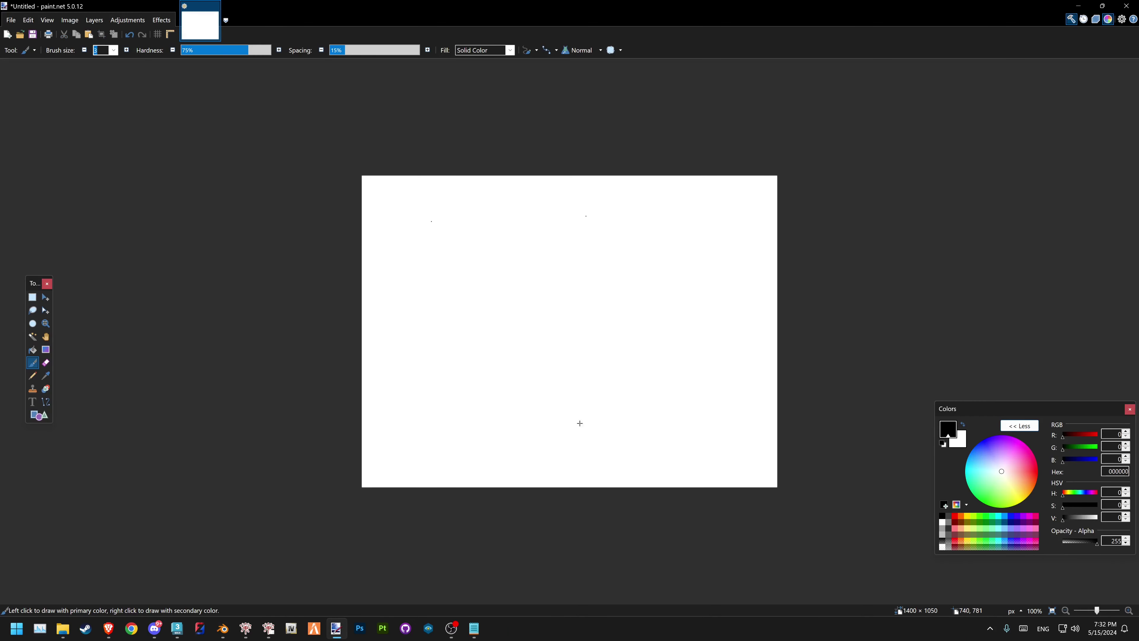
mouse_move(443, 224)
mouse_down()
mouse_move(561, 220)
mouse_move(576, 378)
mouse_move(457, 407)
mouse_up()
drag(431, 409, 446, 335)
click(1127, 6)
click(587, 381)
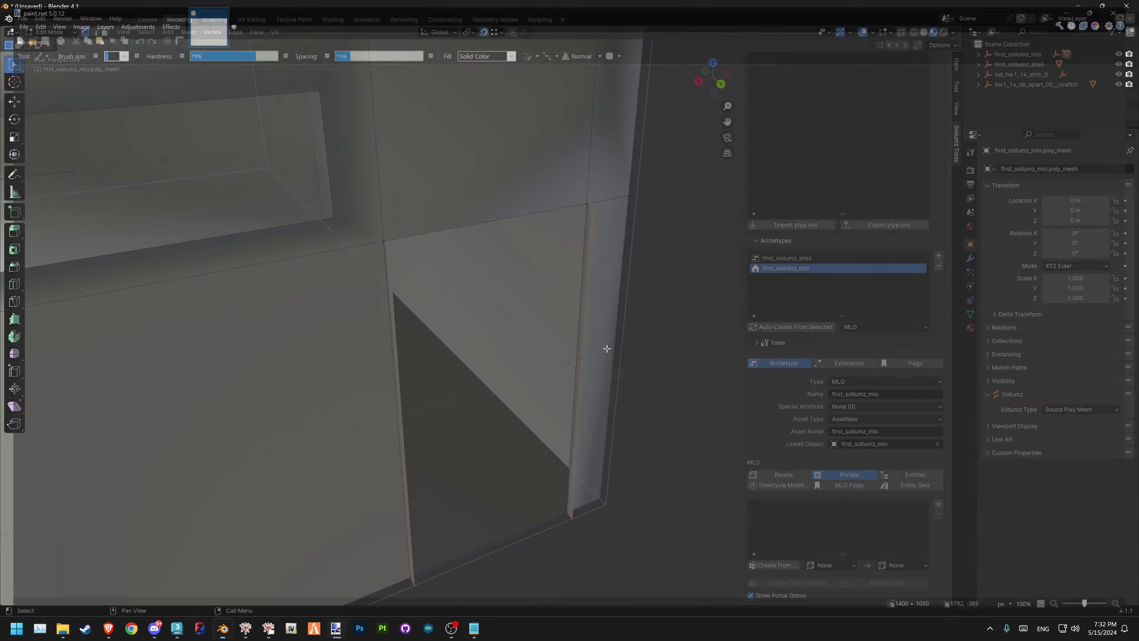
Create the first portal from the doorway vertices, spanning X -3.64 to -2.44 at Y 4.28
scroll(583, 306, down, 2)
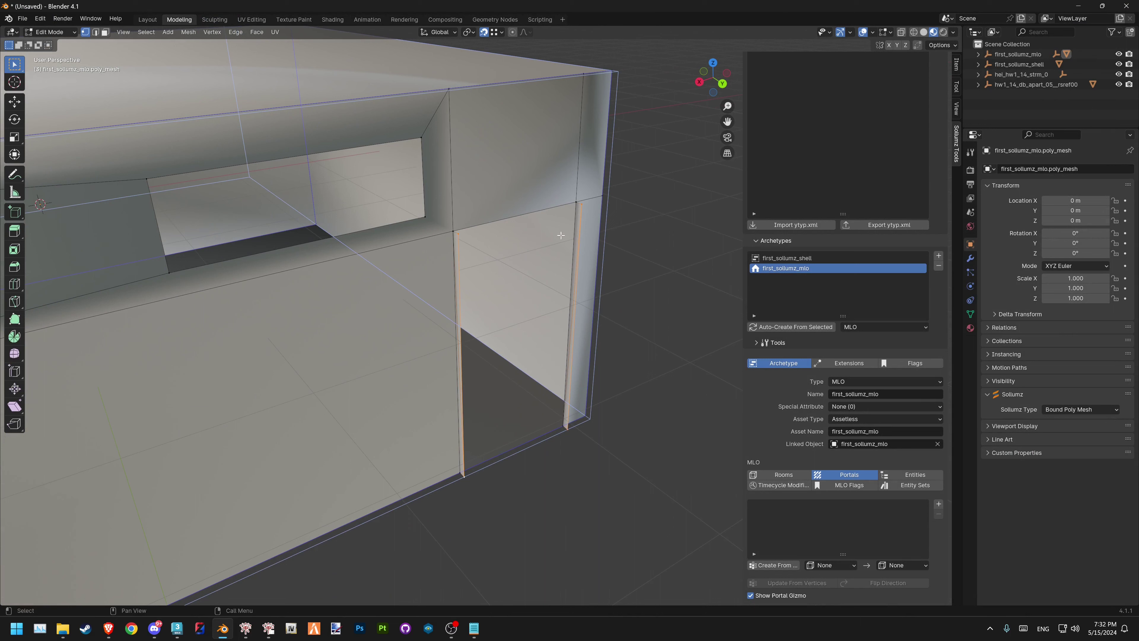
mouse_move(948, 499)
click(784, 565)
scroll(515, 274, up, 5)
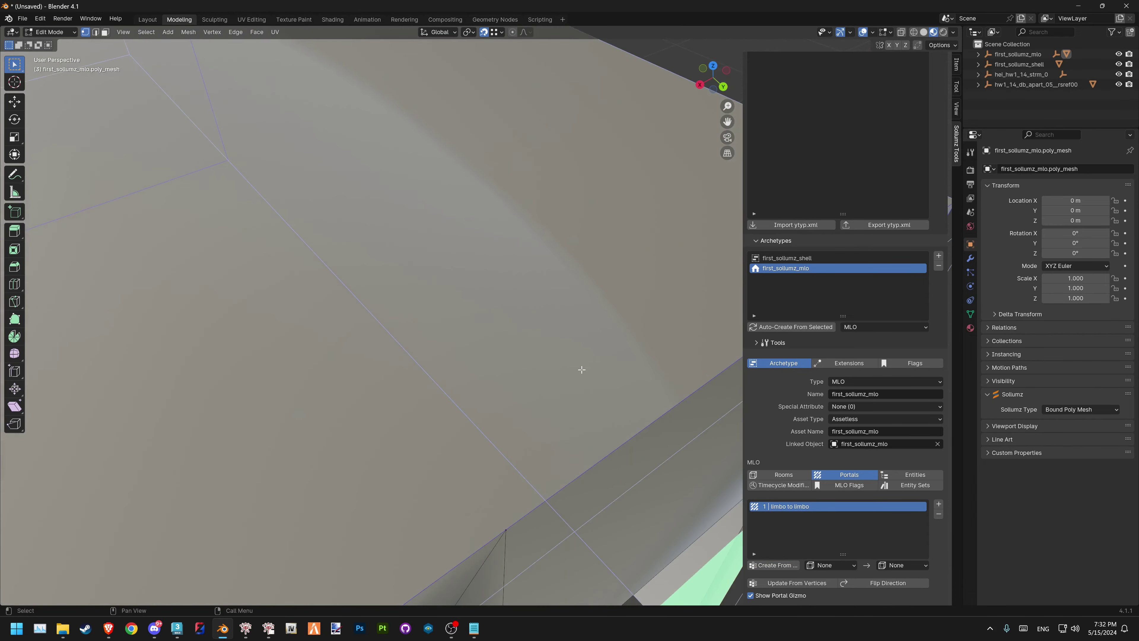
scroll(518, 292, down, 4)
mouse_move(518, 305)
middle_down()
mouse_move(521, 330)
mouse_move(529, 292)
middle_up()
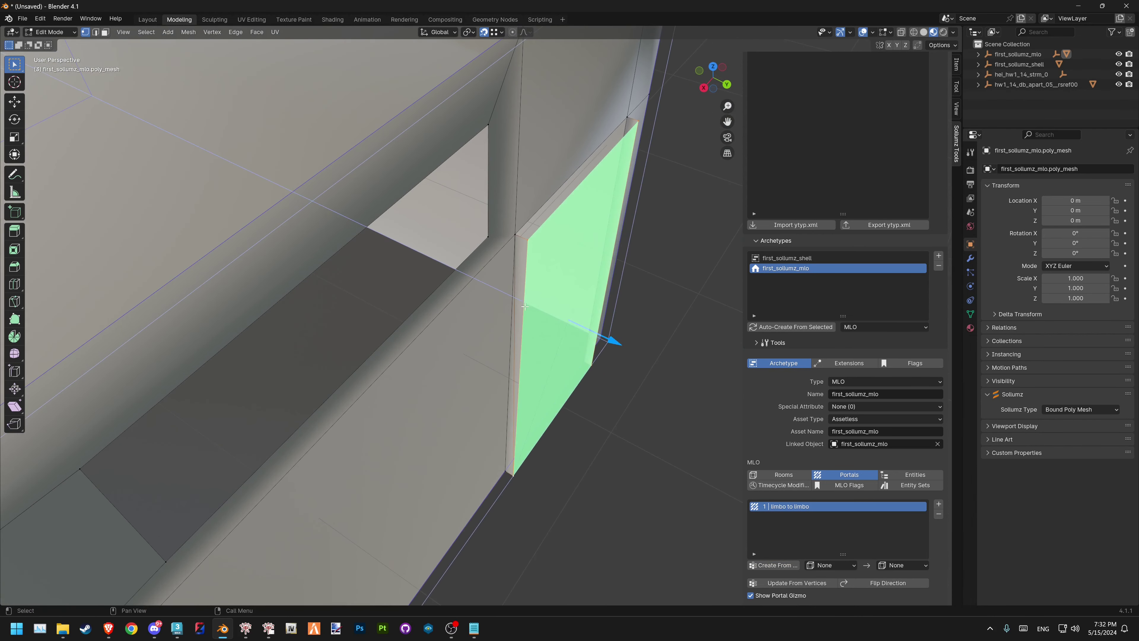
shift+middle_drag(529, 292, 462, 292)
scroll(862, 506, down, 2)
scroll(861, 506, down, 6)
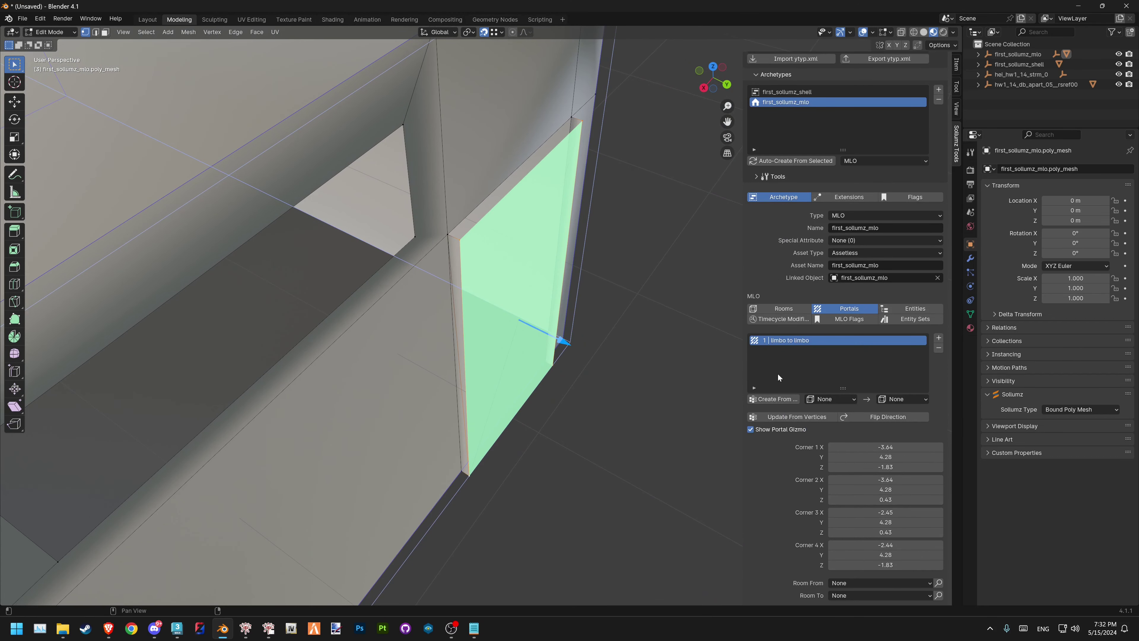
Set the doorway portal's Room From to room_1 and Room To to limbo
scroll(777, 373, down, 3)
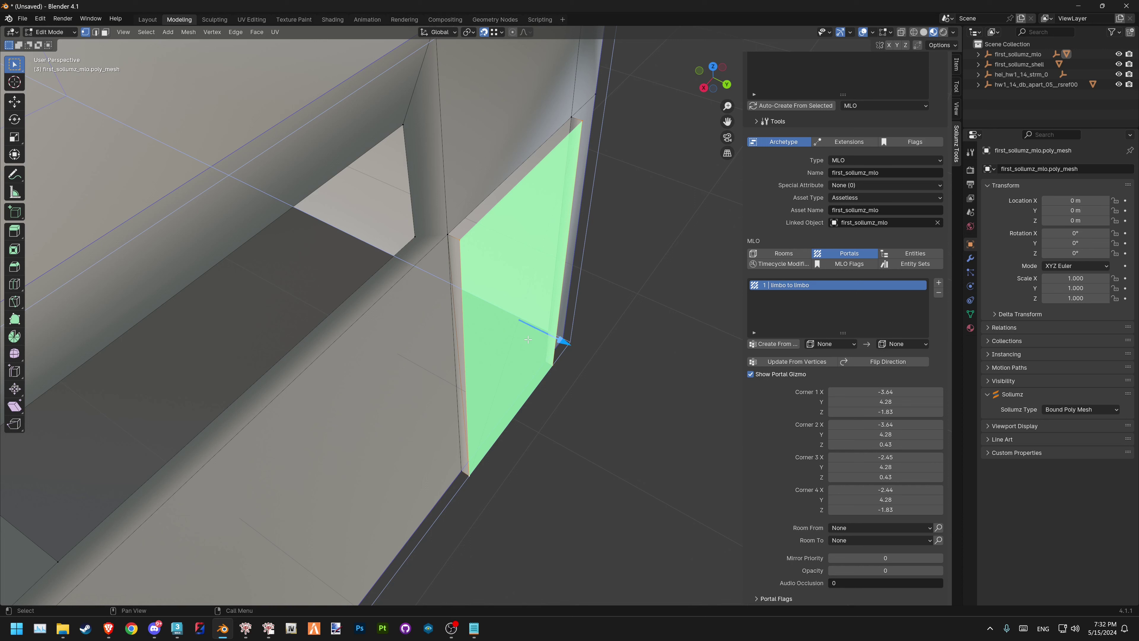
click(856, 527)
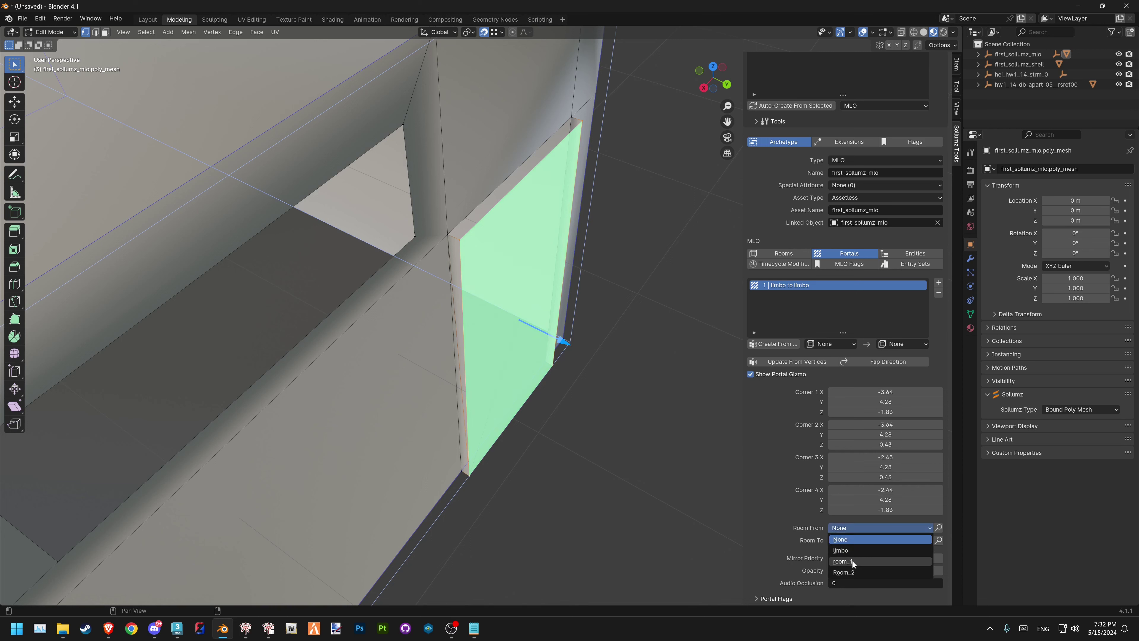
click(852, 561)
click(851, 543)
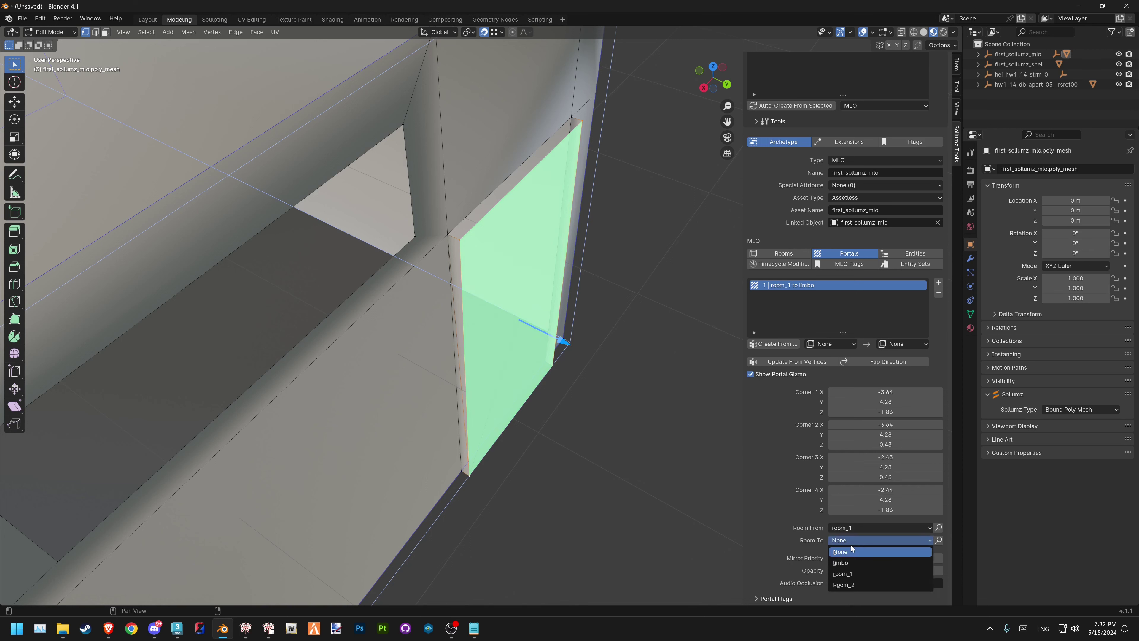
click(847, 561)
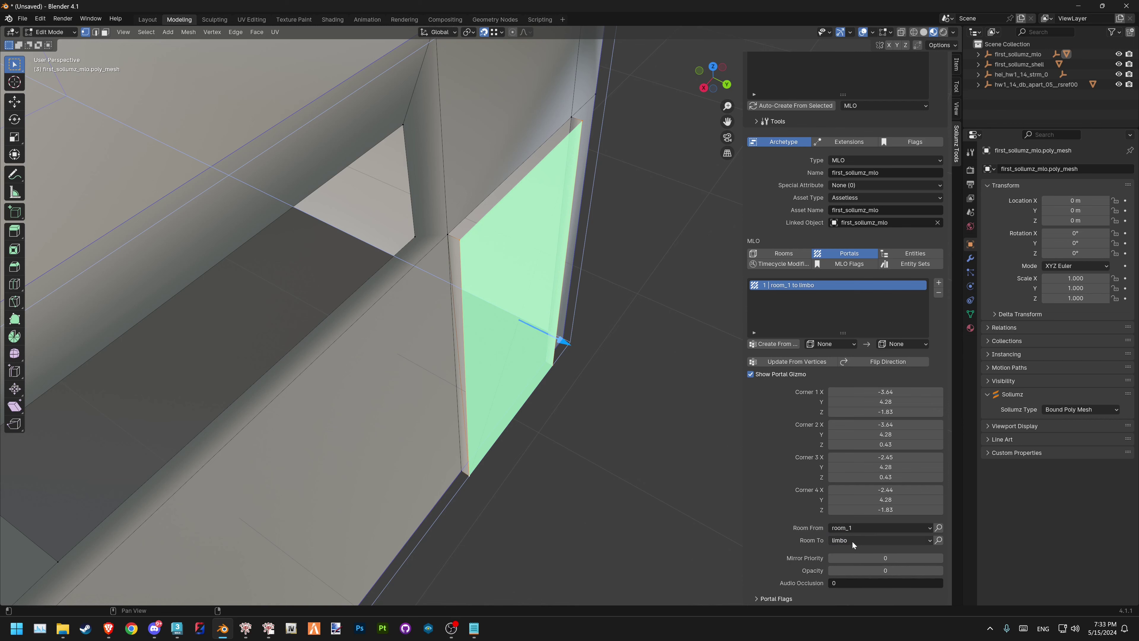
scroll(401, 160, up, 5)
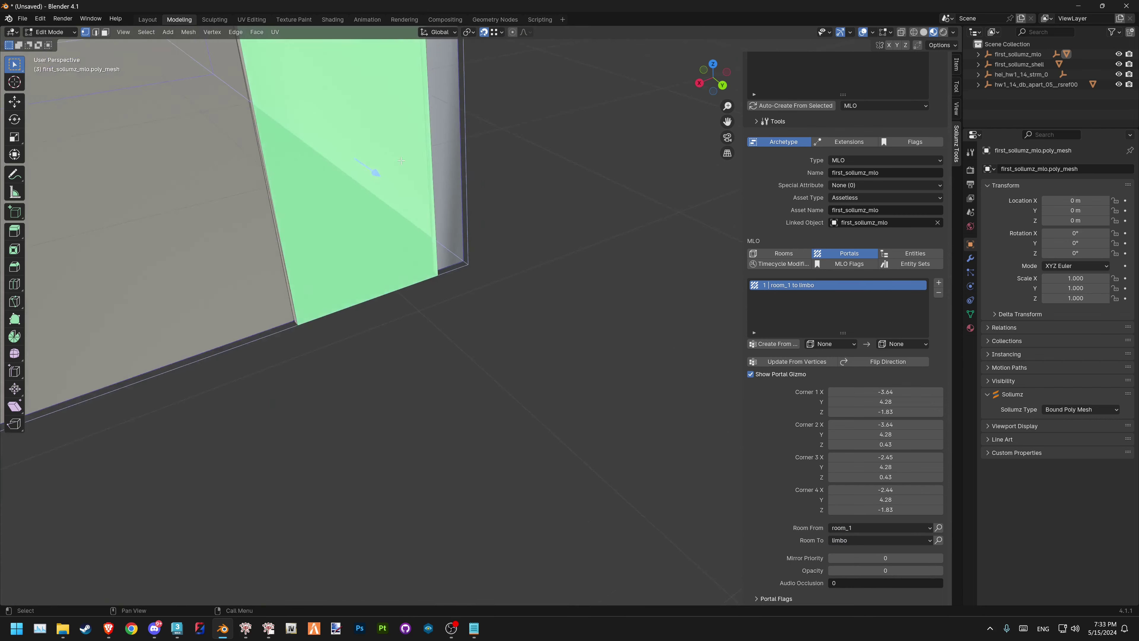
scroll(401, 160, down, 5)
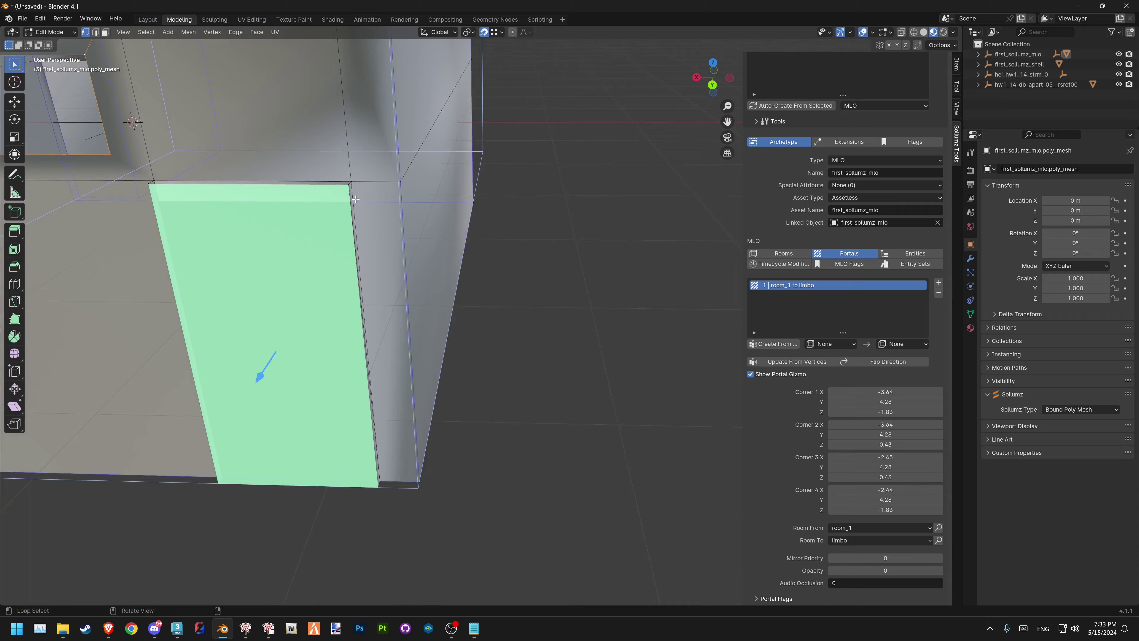
middle_drag(448, 269, 532, 317)
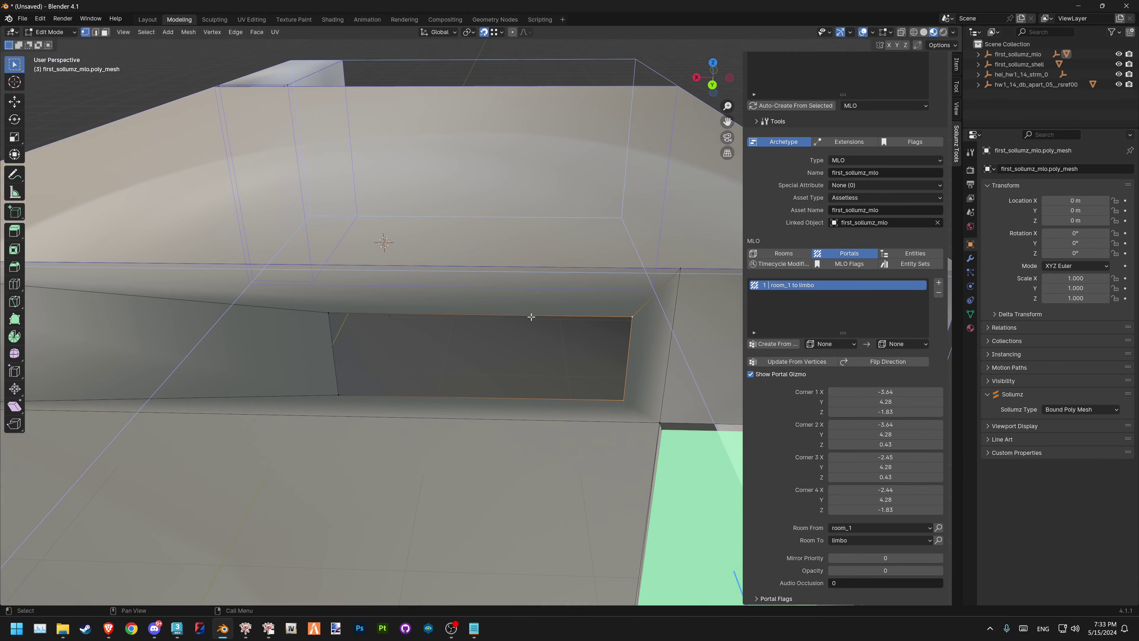
shift+click(329, 313)
shift+click(338, 395)
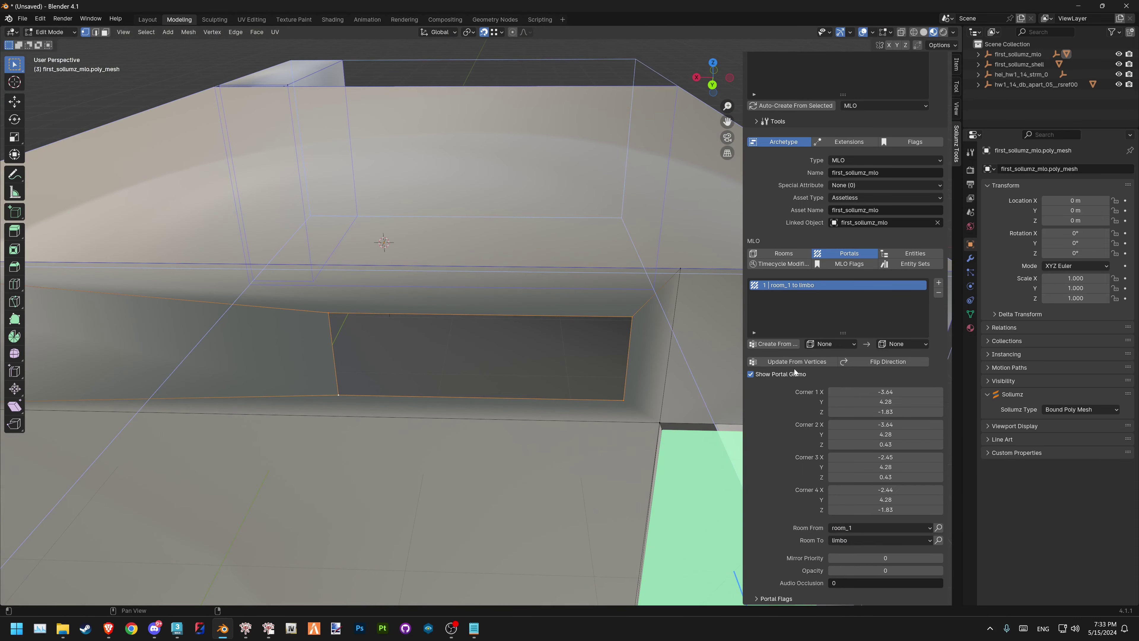
click(938, 282)
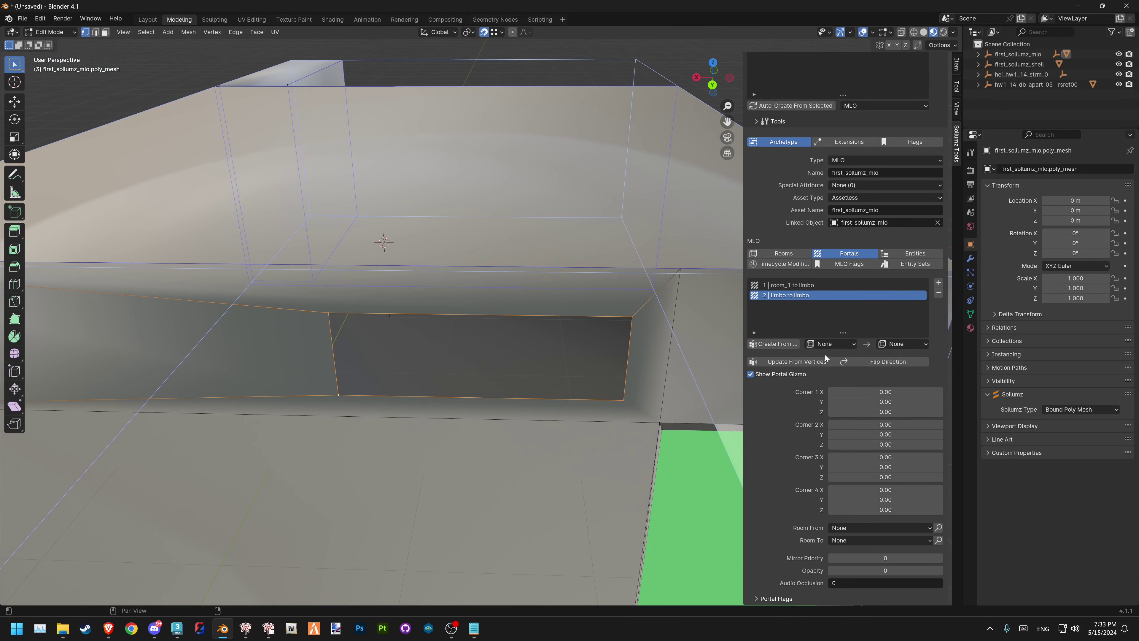
click(826, 359)
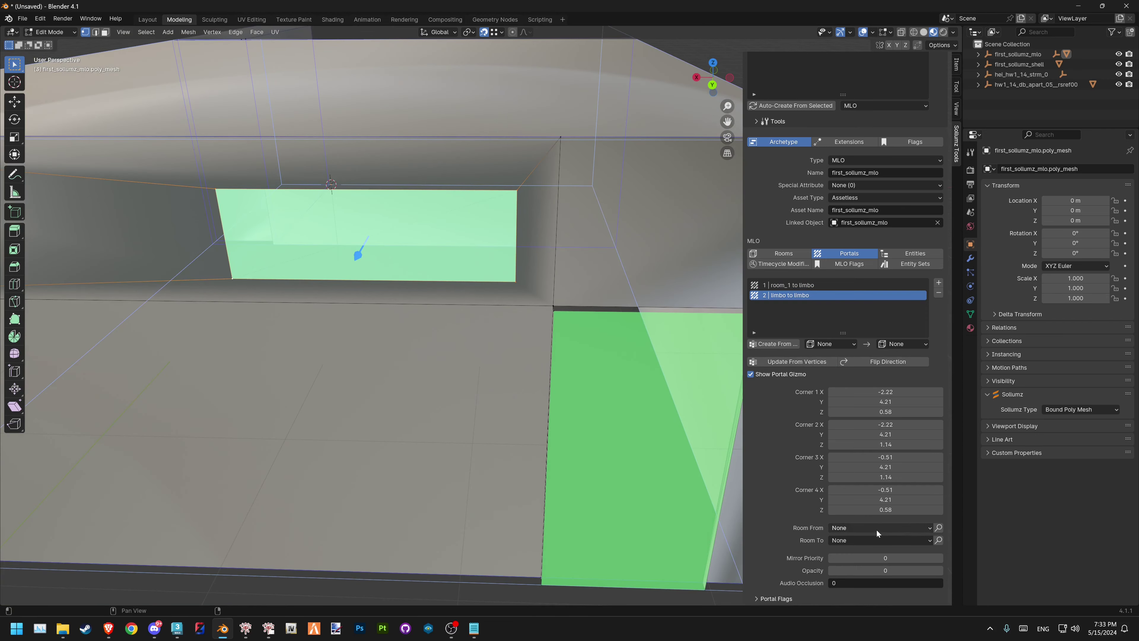
click(877, 529)
click(863, 562)
click(855, 541)
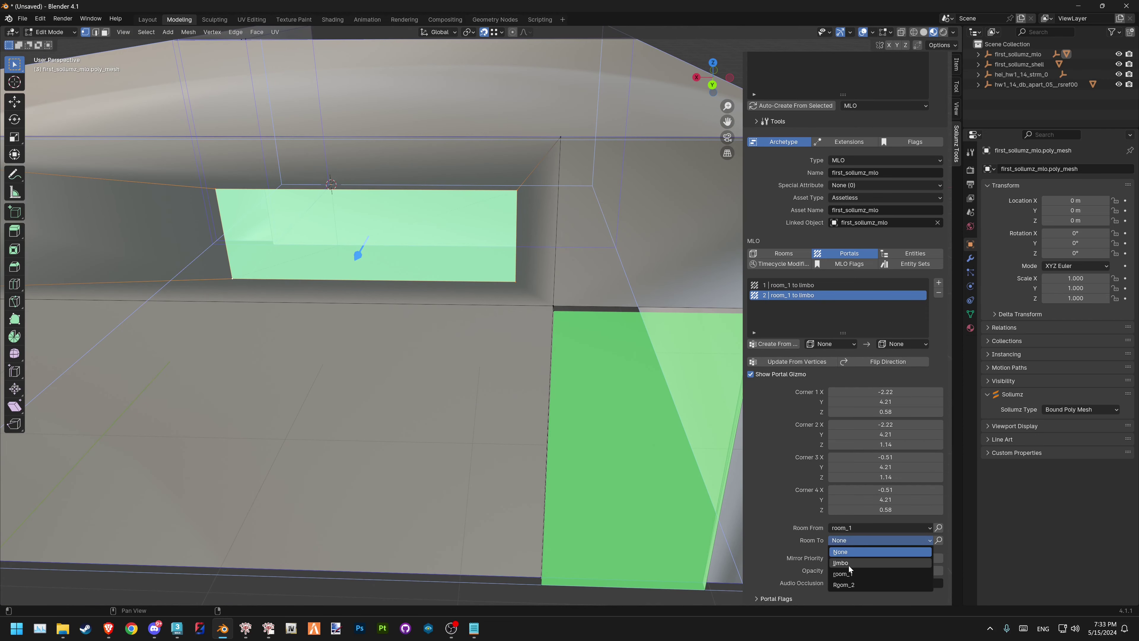
click(849, 566)
mouse_move(526, 236)
middle_down()
mouse_move(536, 273)
mouse_move(495, 338)
middle_up()
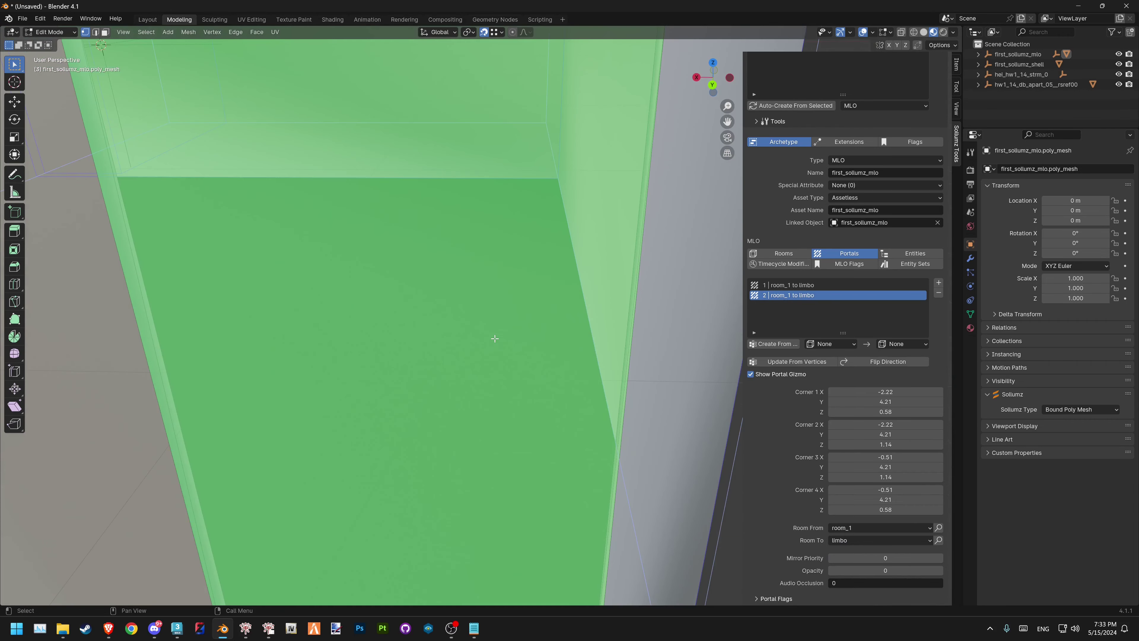
scroll(496, 339, down, 5)
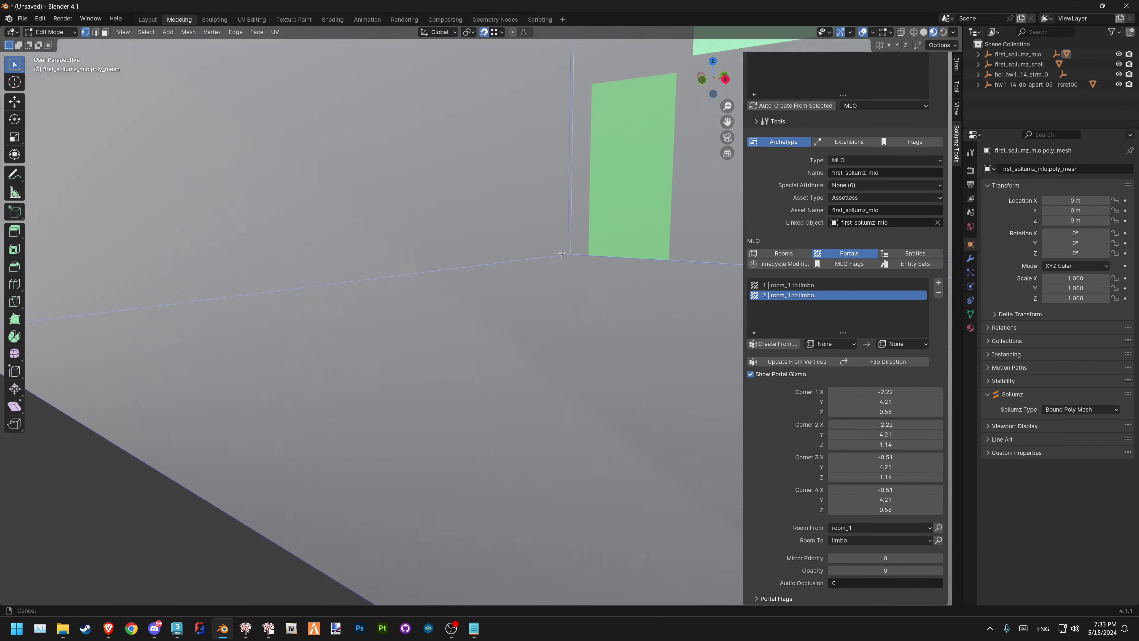
mouse_move(509, 331)
middle_down()
mouse_move(570, 212)
mouse_move(581, 228)
middle_up()
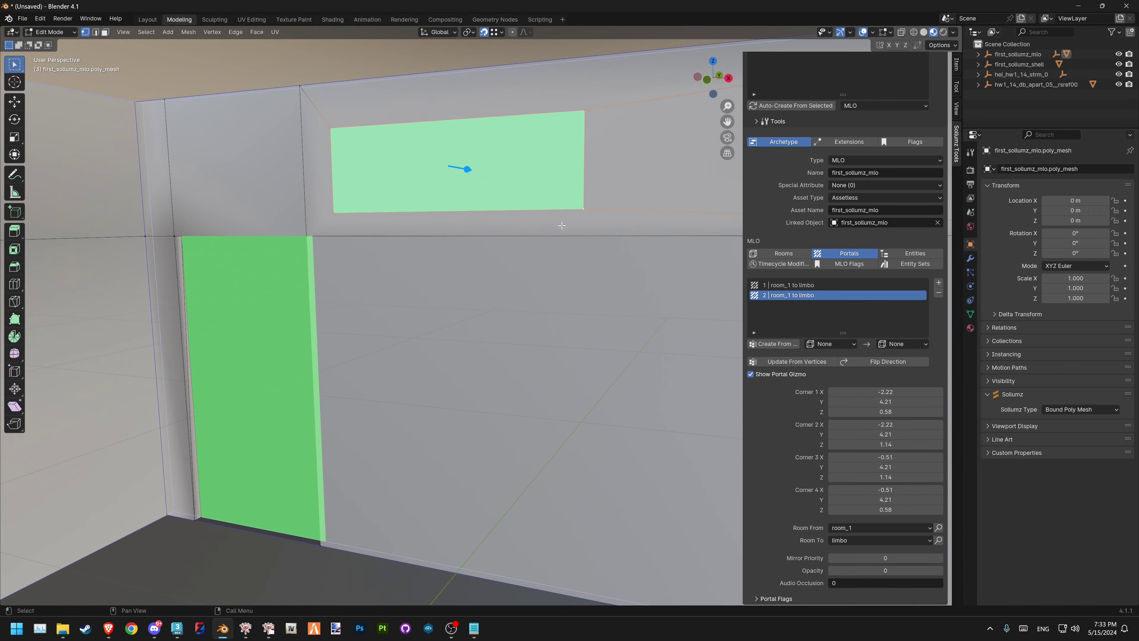
scroll(561, 225, down, 3)
mouse_move(561, 225)
middle_down()
mouse_move(479, 316)
mouse_move(527, 363)
mouse_move(515, 359)
middle_up()
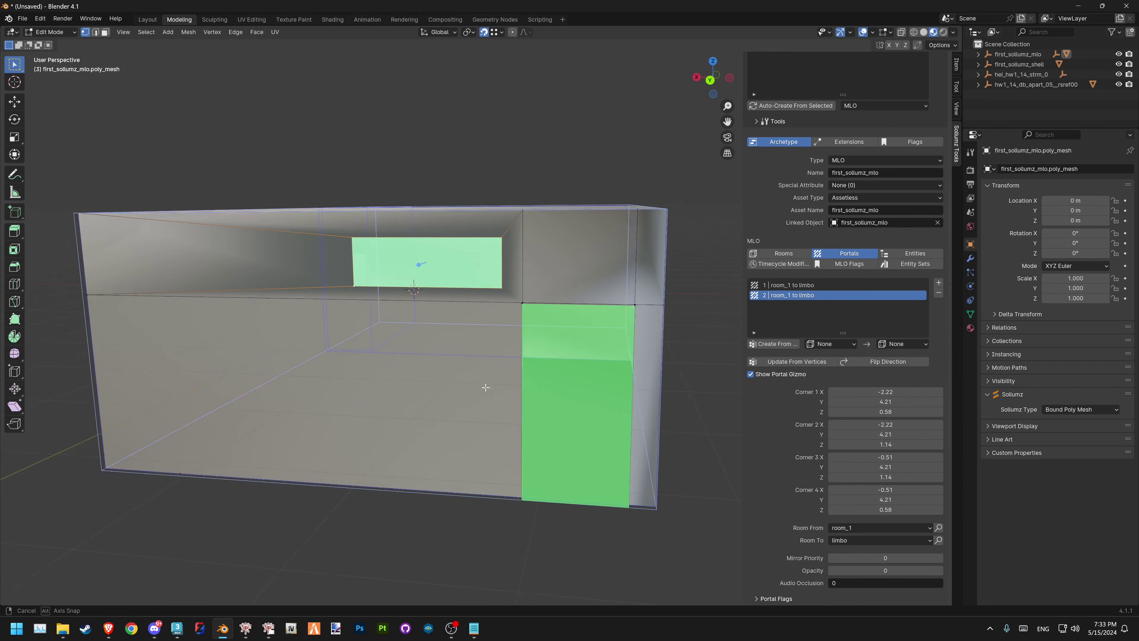
Select the four corner vertices of the inner doorway
middle_drag(522, 385, 526, 364)
scroll(526, 364, up, 5)
scroll(526, 364, up, 3)
scroll(526, 364, up, 2)
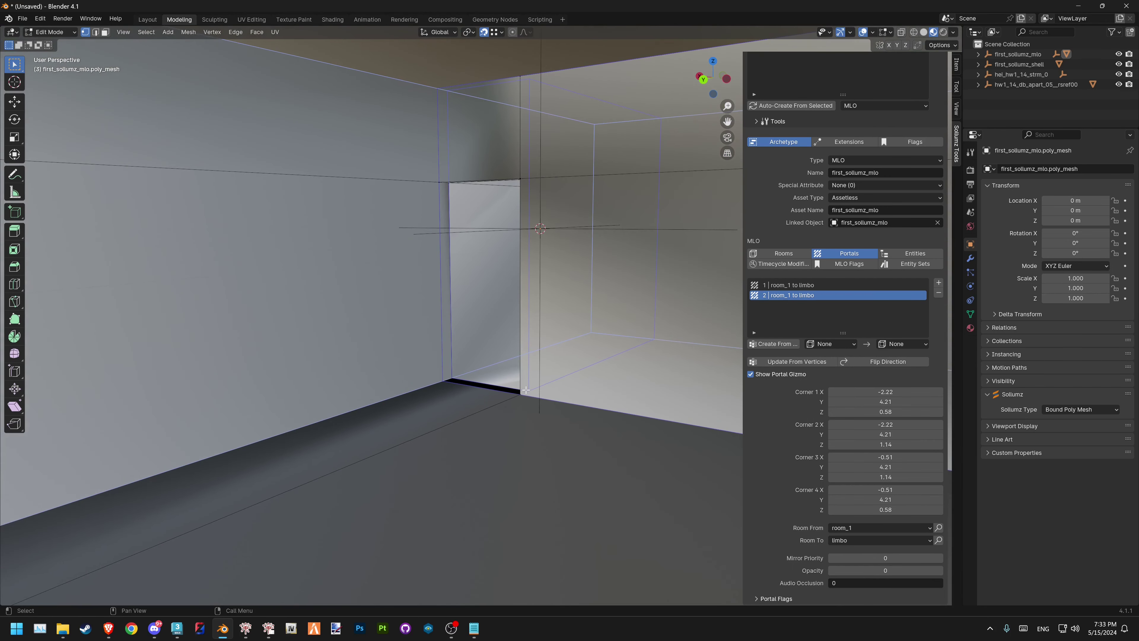
shift+click(520, 392)
shift+click(522, 180)
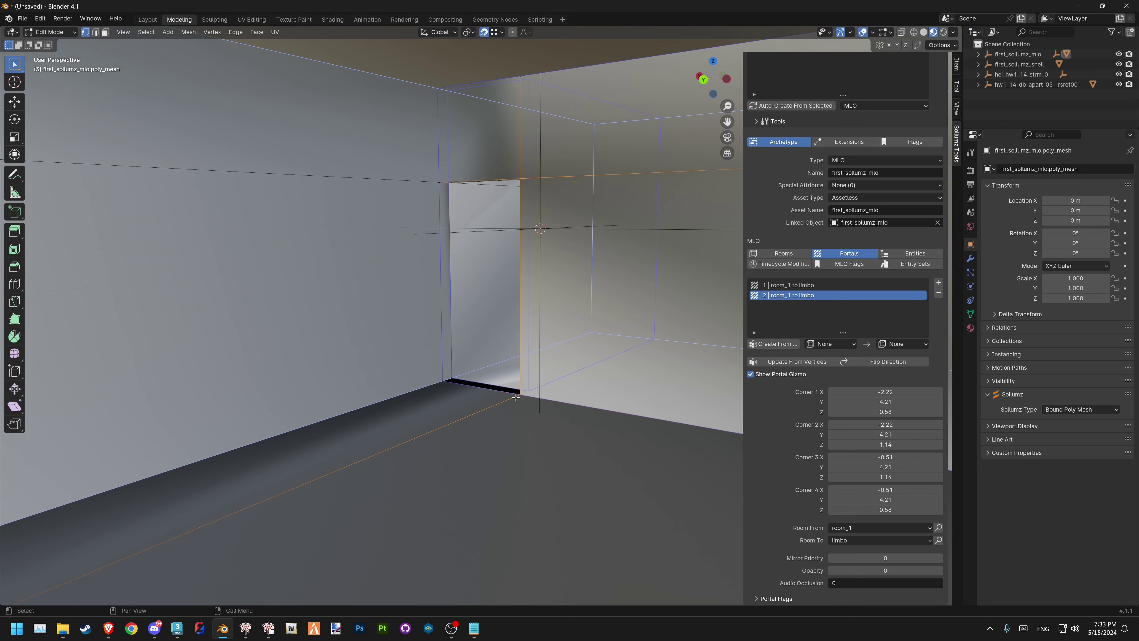
key(ctrl+z)
shift+click(520, 179)
shift+click(438, 182)
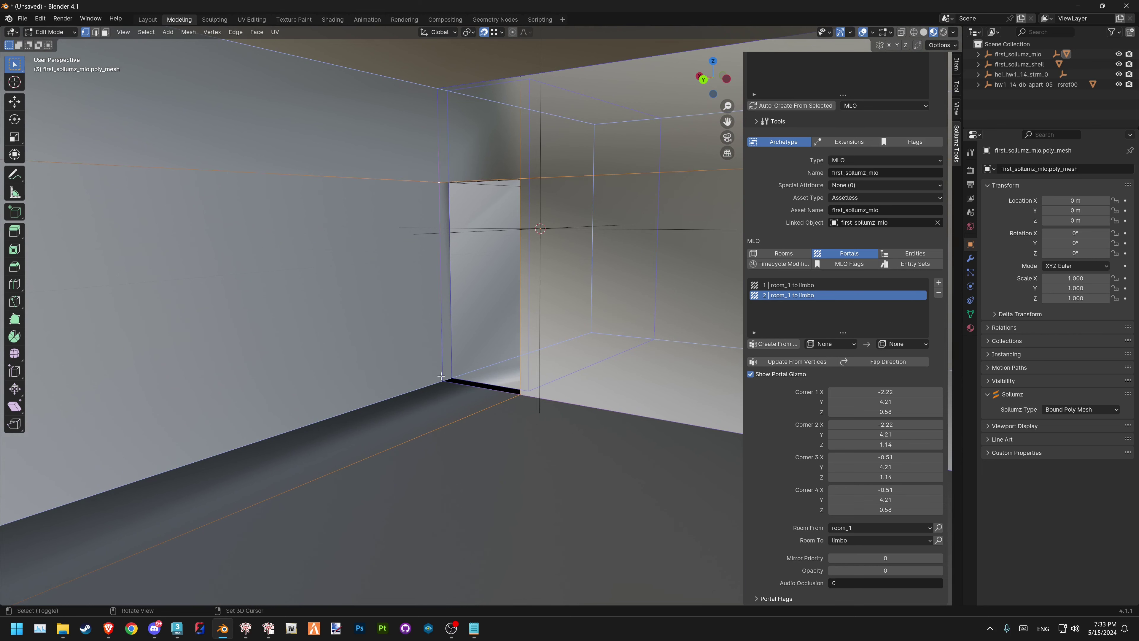
shift+click(444, 382)
Add a new portal leading from Room_2 to room_1
click(938, 282)
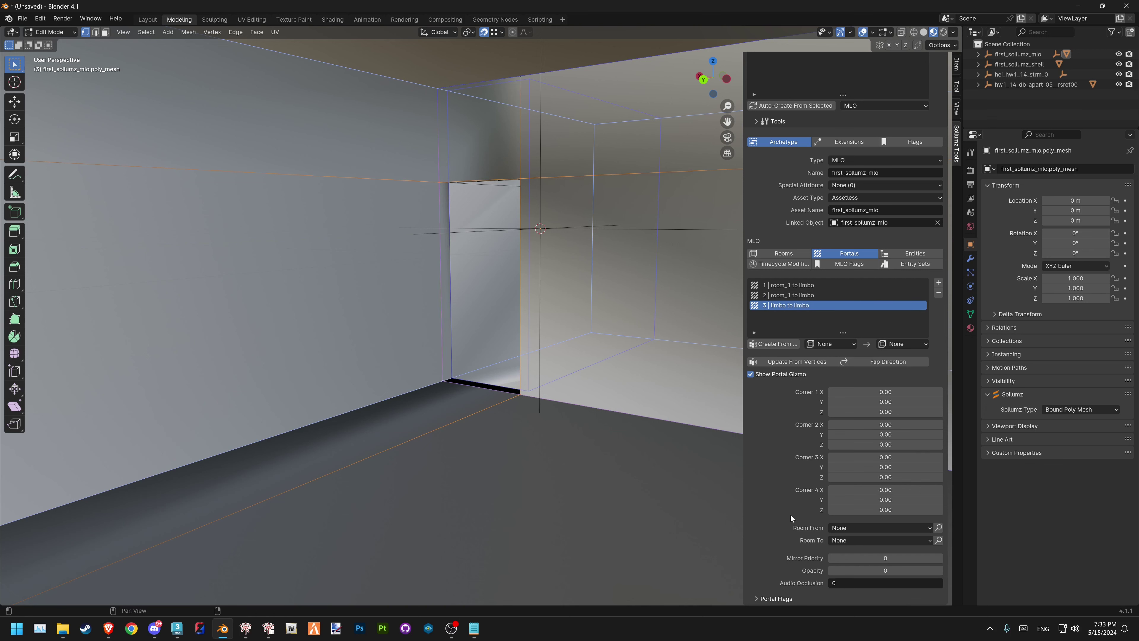
click(844, 531)
click(852, 572)
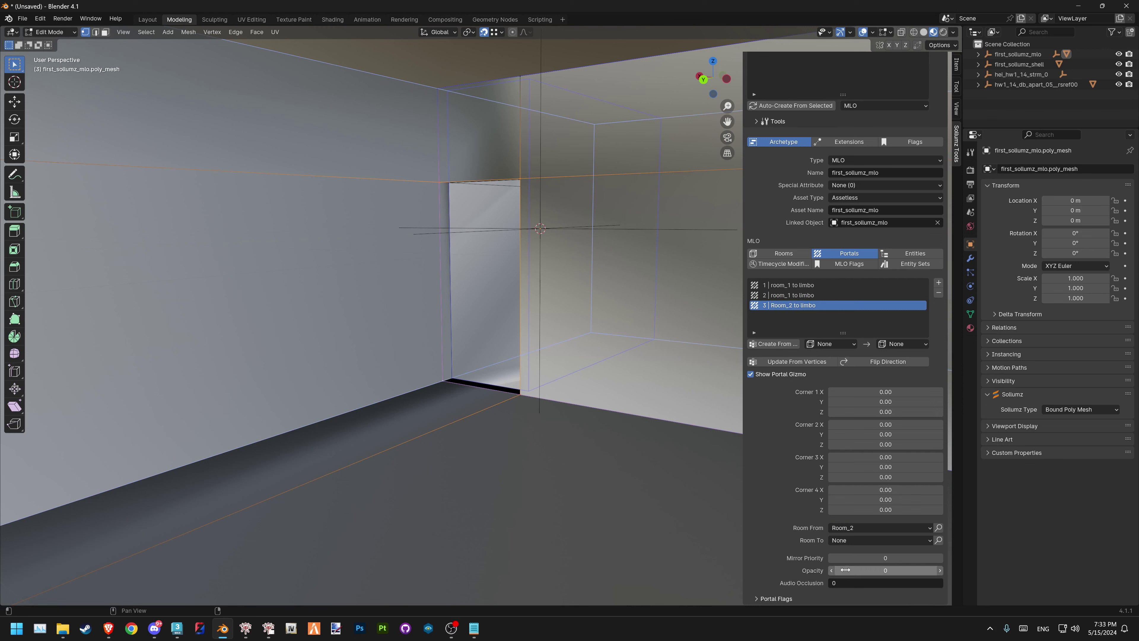
click(851, 541)
click(848, 574)
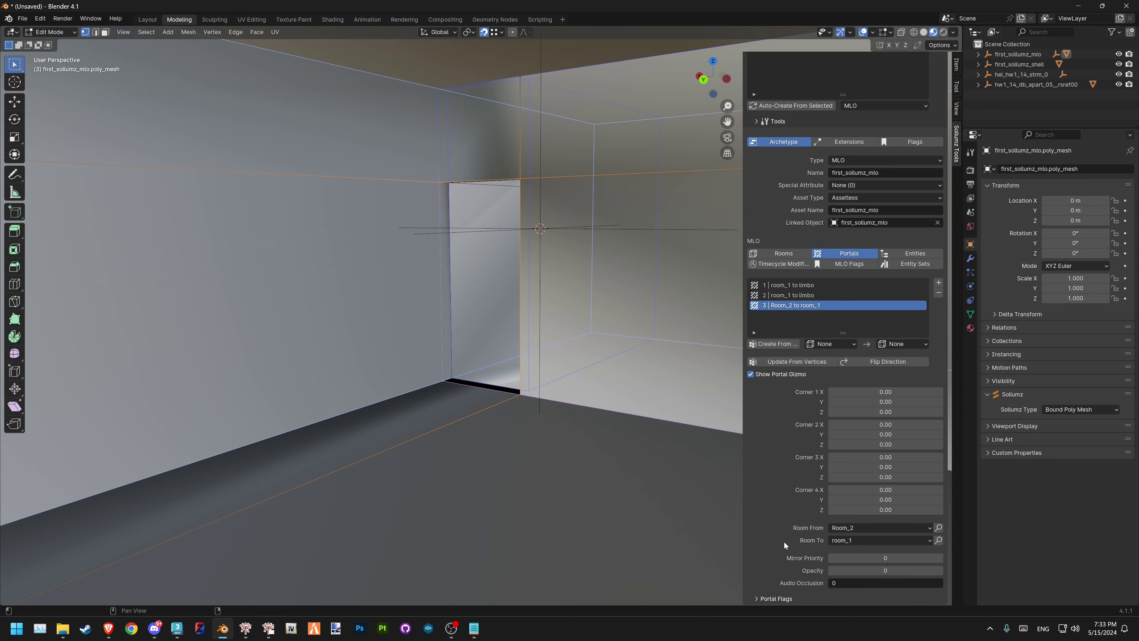
Fill the portal corners from the selected vertices (X 1.90 to 2.97, Y -2.80) and leave Edit Mode
click(784, 363)
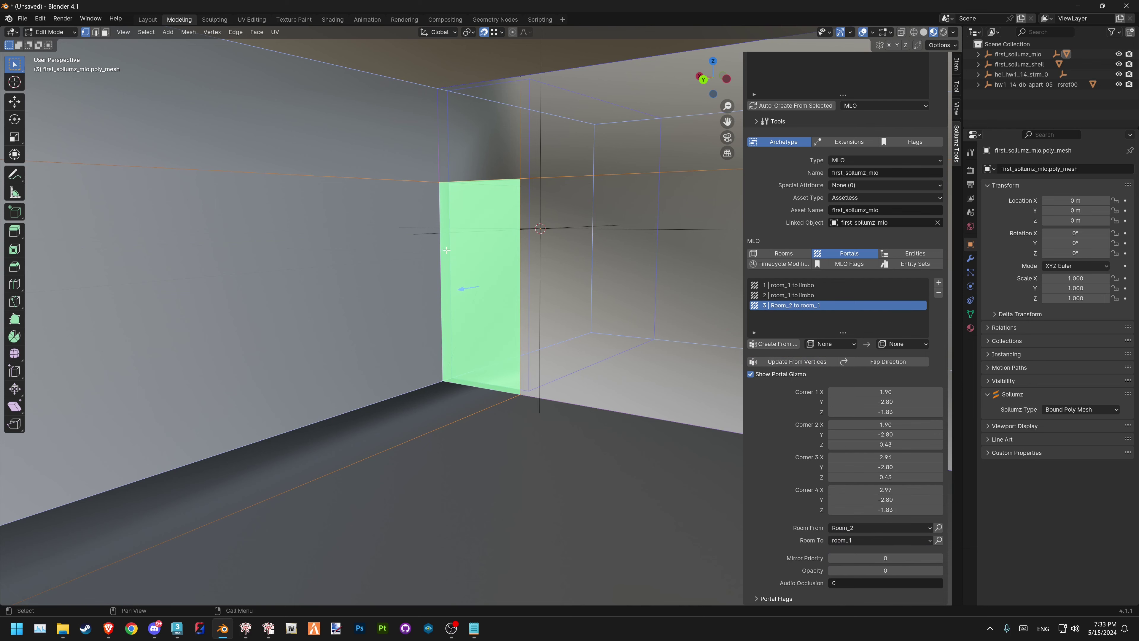
scroll(539, 310, down, 2)
scroll(539, 310, down, 5)
scroll(603, 349, down, 3)
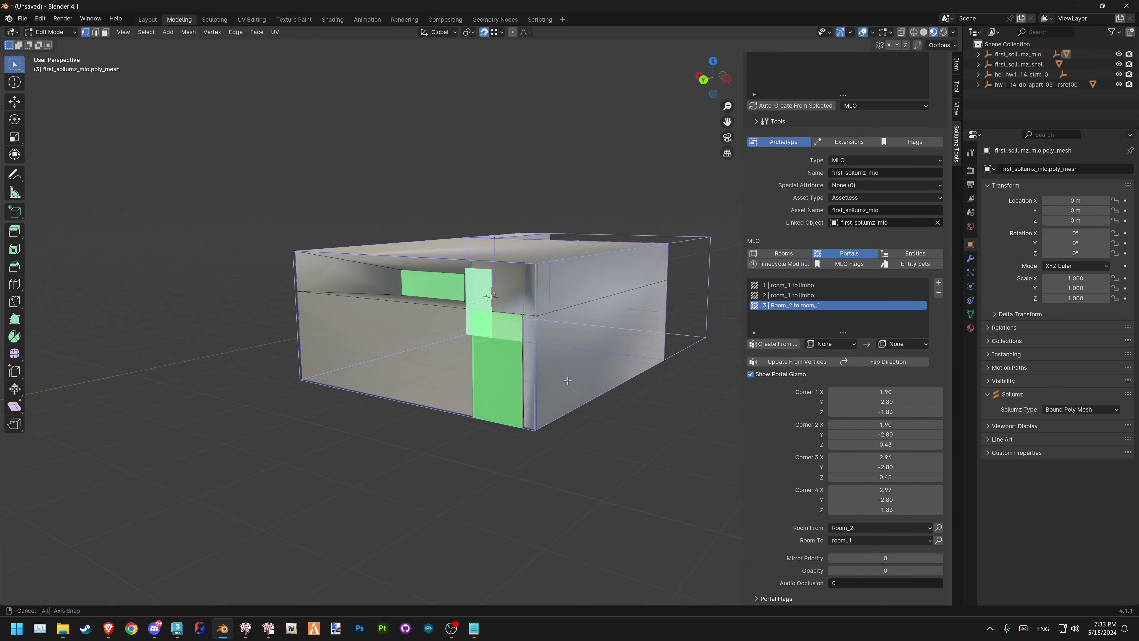
key(Tab)
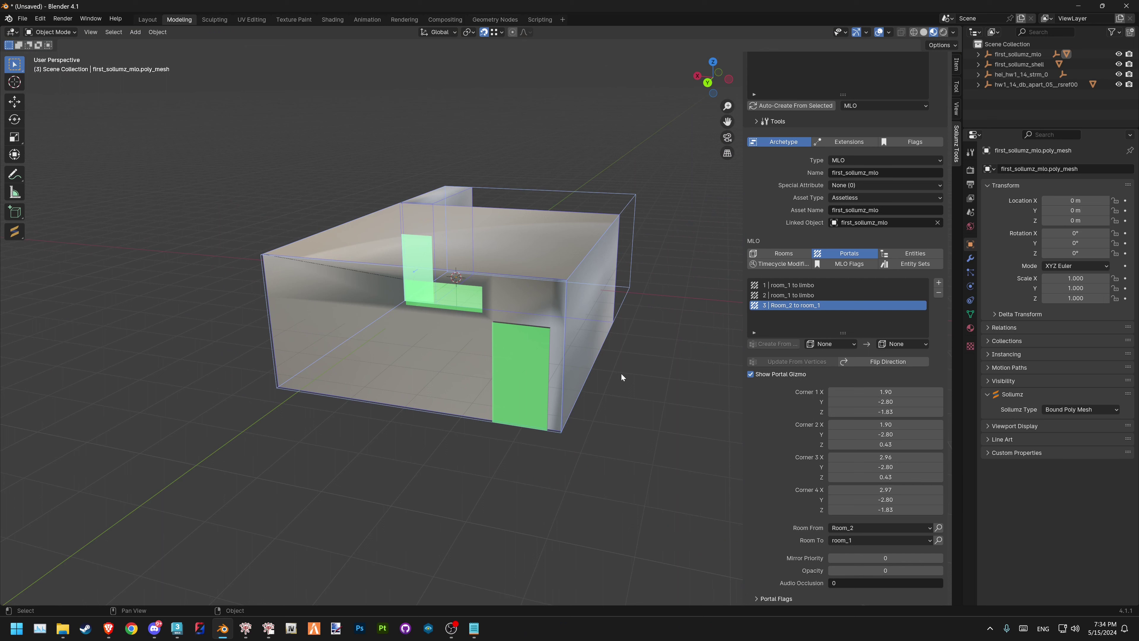
key(shift+grave)
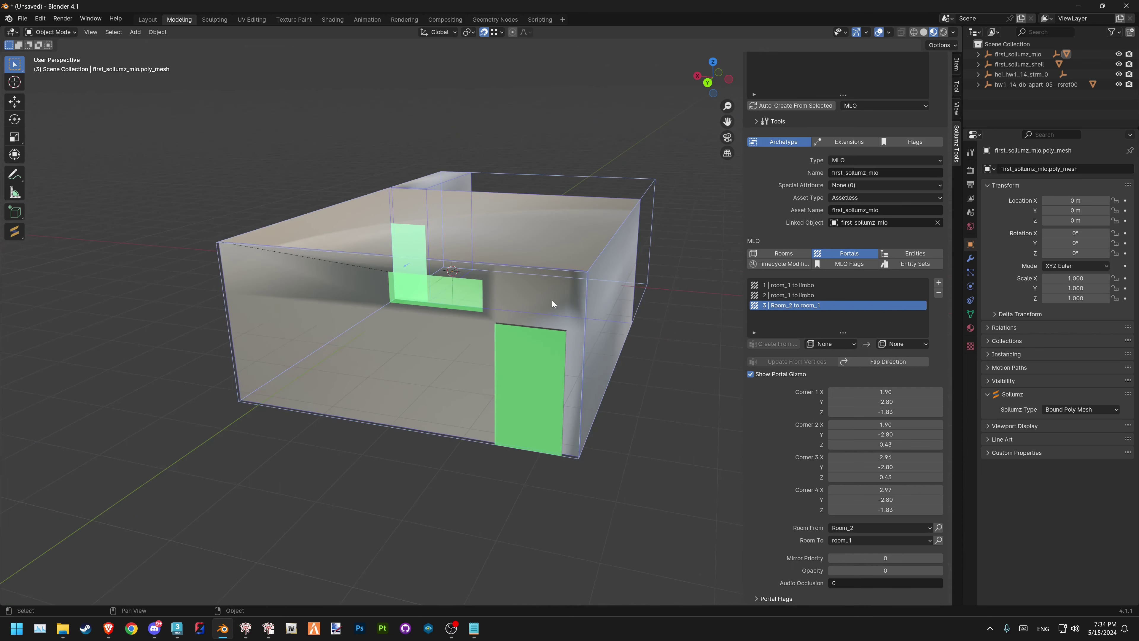
key(Escape)
Frame the room box and begin the Sollumz ytyp.xml export
middle_drag(506, 288, 538, 299)
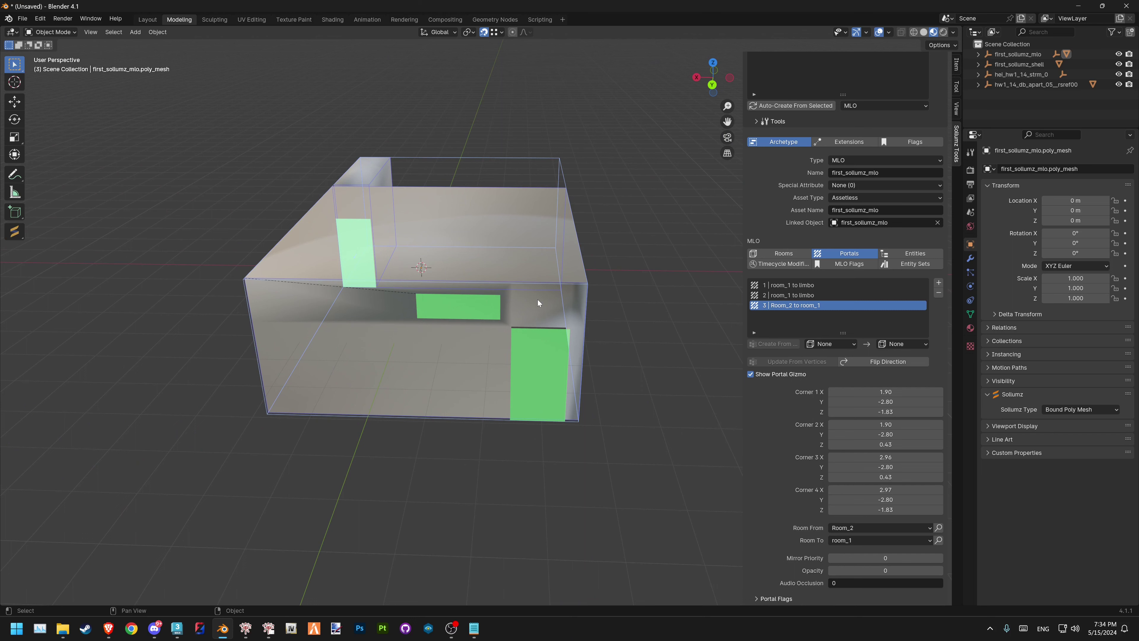
scroll(538, 300, down, 2)
middle_drag(538, 299, 562, 304)
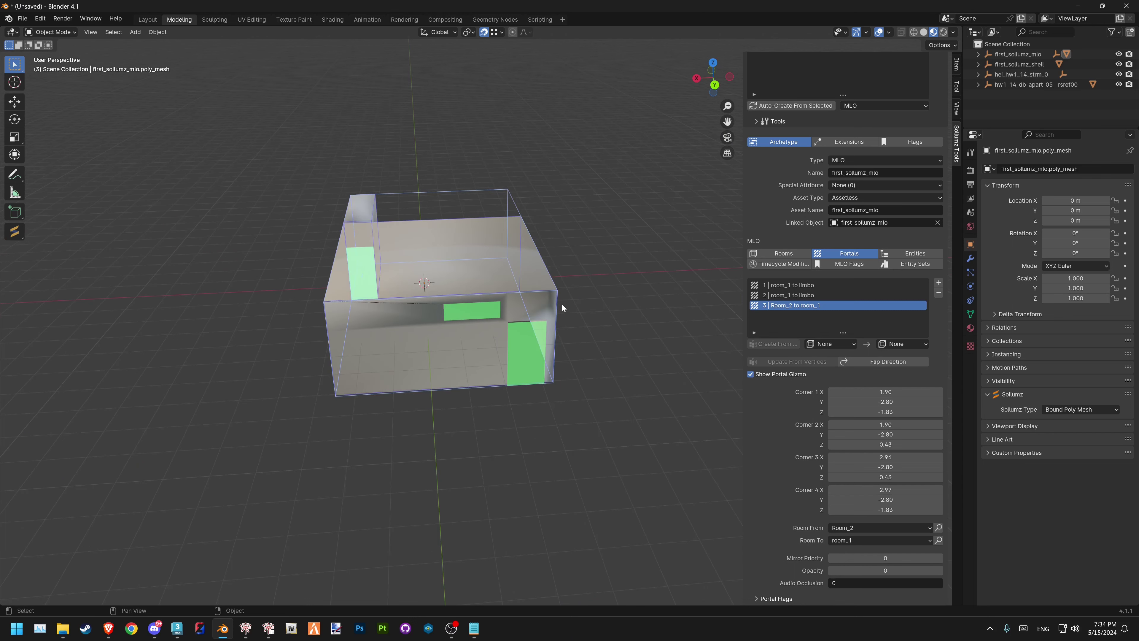
shift+scroll(618, 241, up, 1)
scroll(788, 274, up, 5)
scroll(780, 287, up, 5)
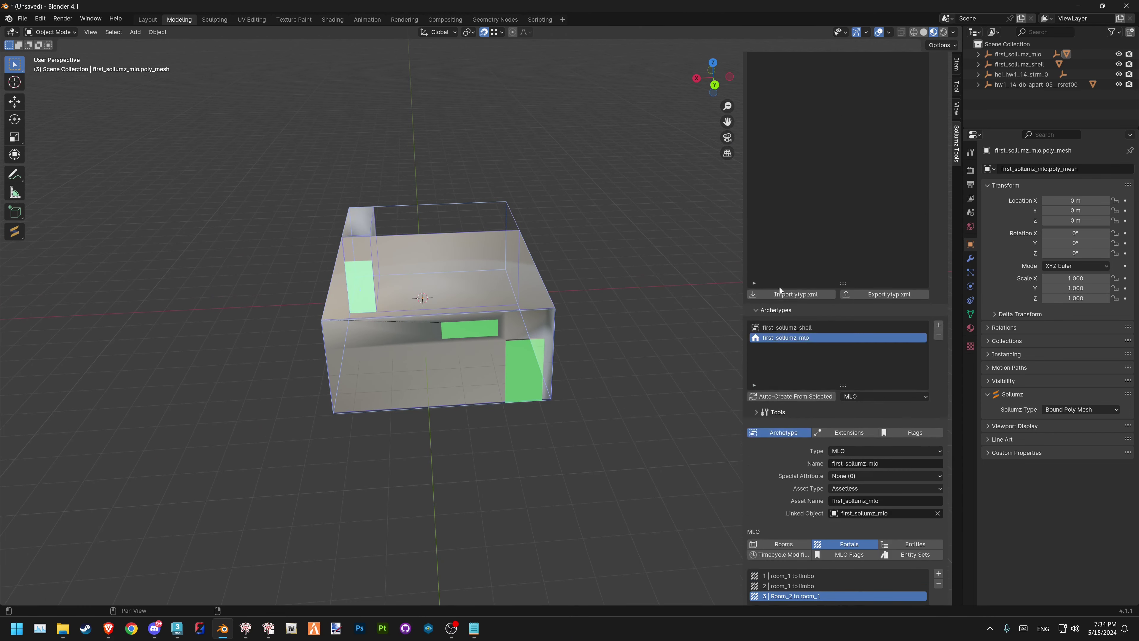
scroll(772, 335, up, 4)
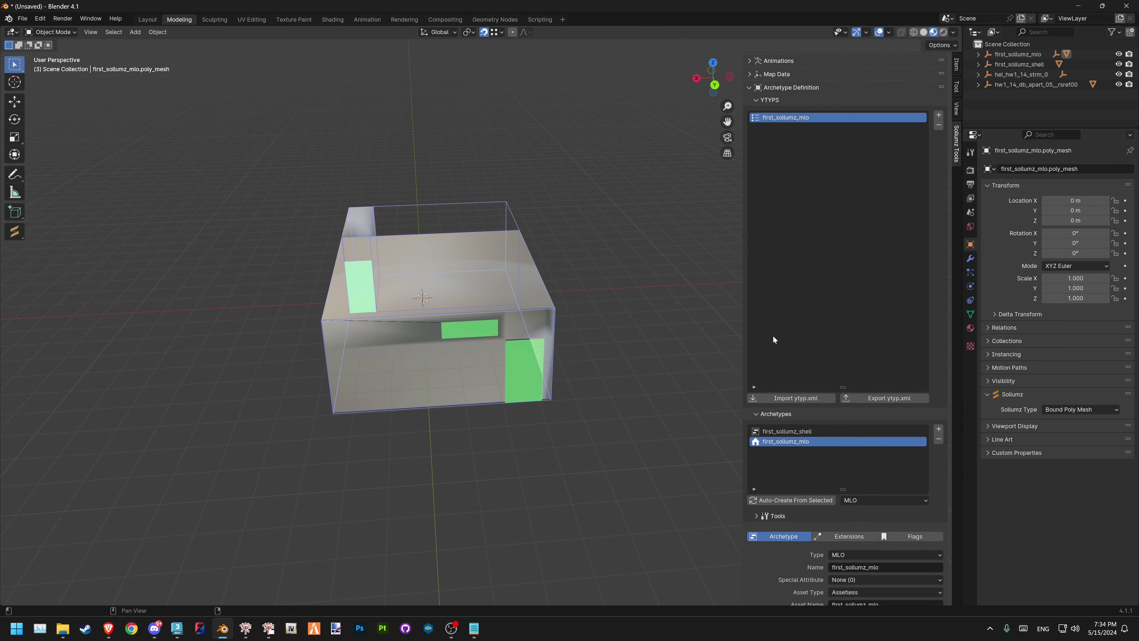
click(893, 399)
mouse_move(62, 628)
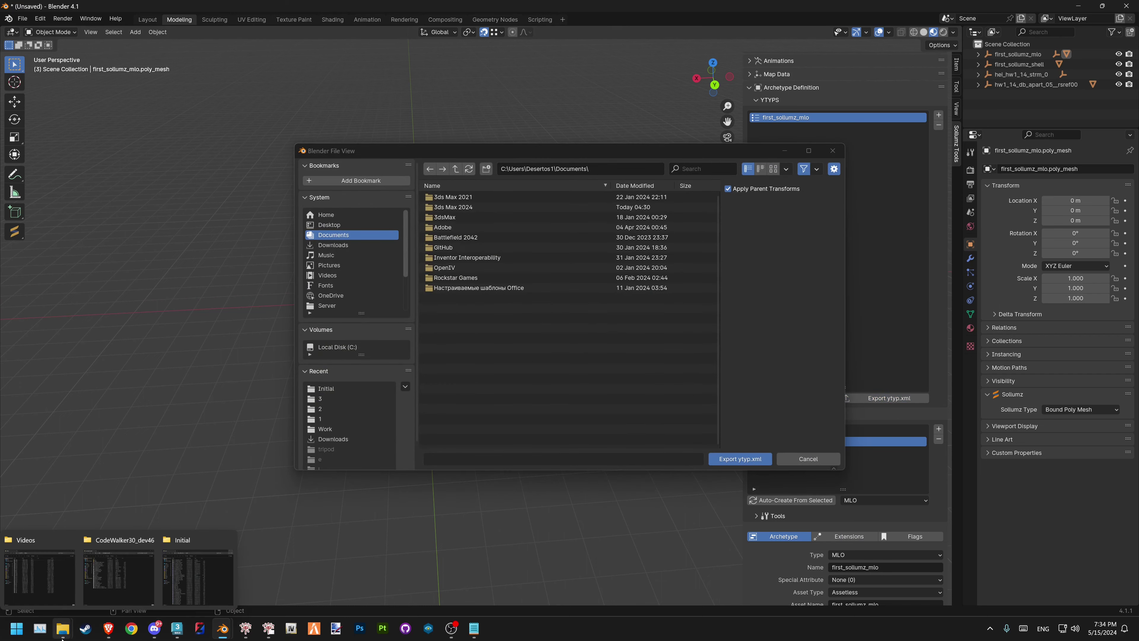
Export first_sollumz_mlo.ytyp.xml into the project's Progress\1 folder
click(211, 583)
click(719, 95)
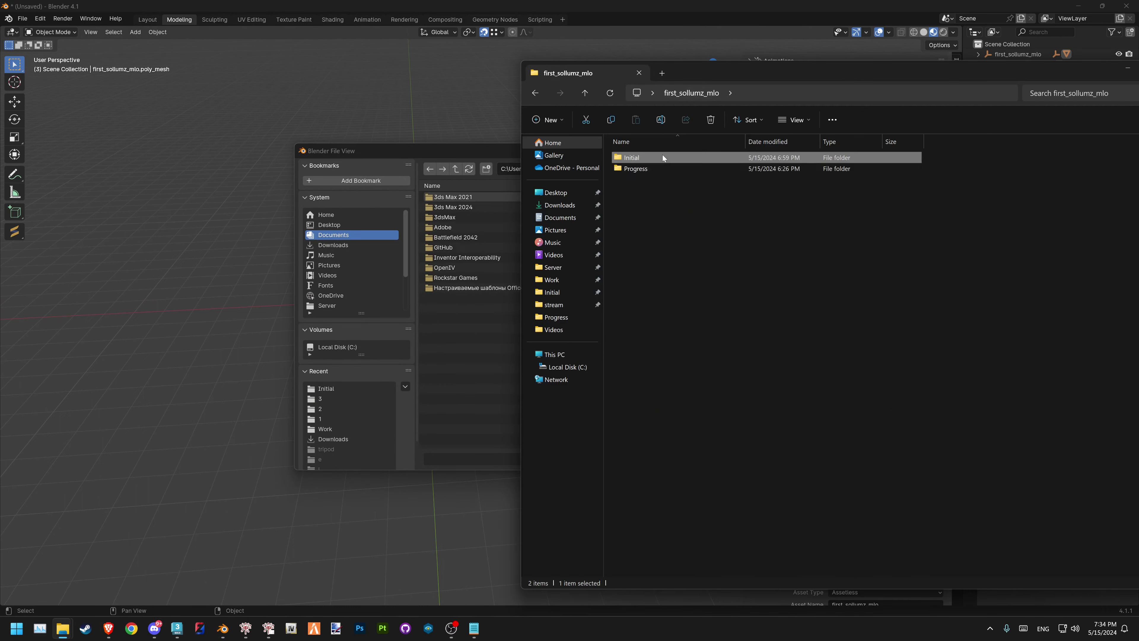
double_click(661, 163)
key(ctrl+l)
key(ctrl+c)
click(499, 352)
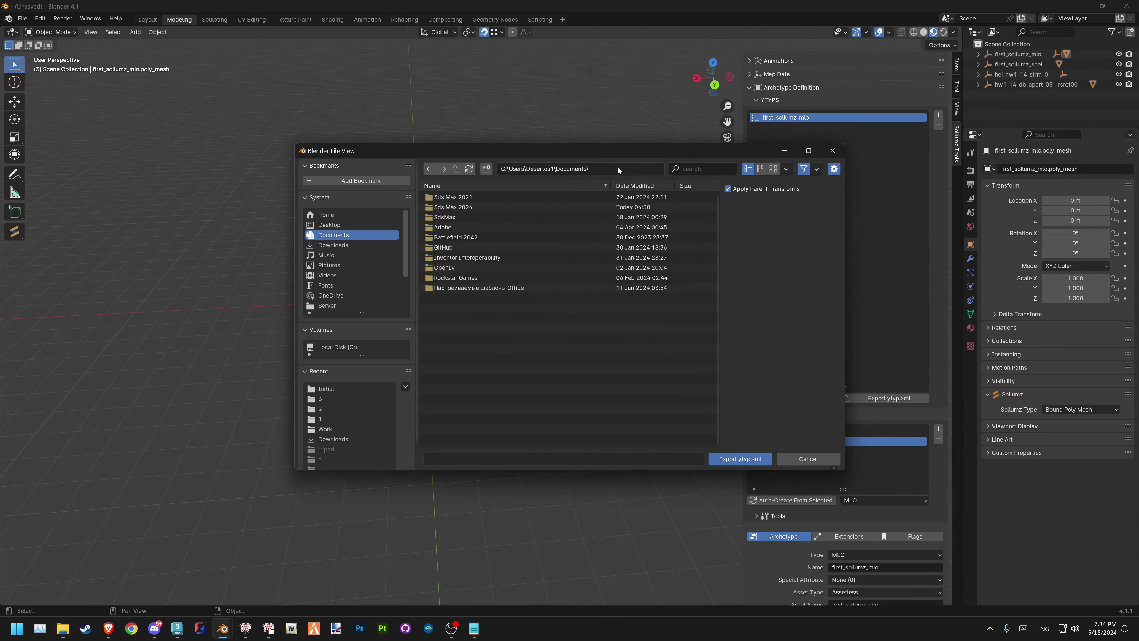
click(579, 169)
key(ctrl+v)
key(Return)
click(750, 460)
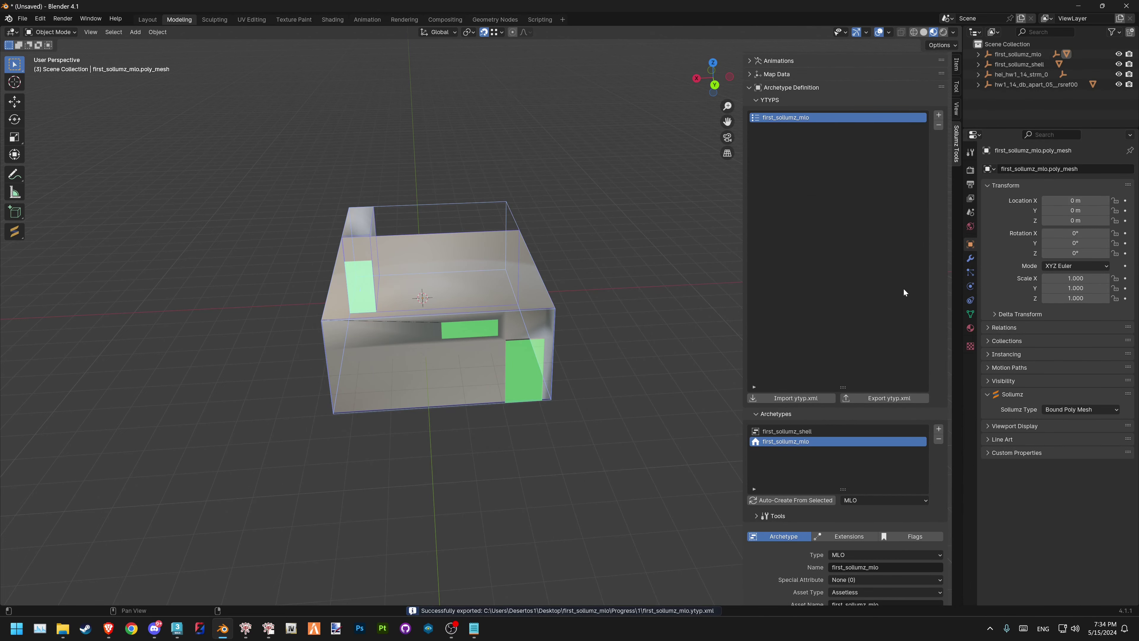
key(n)
key(space)
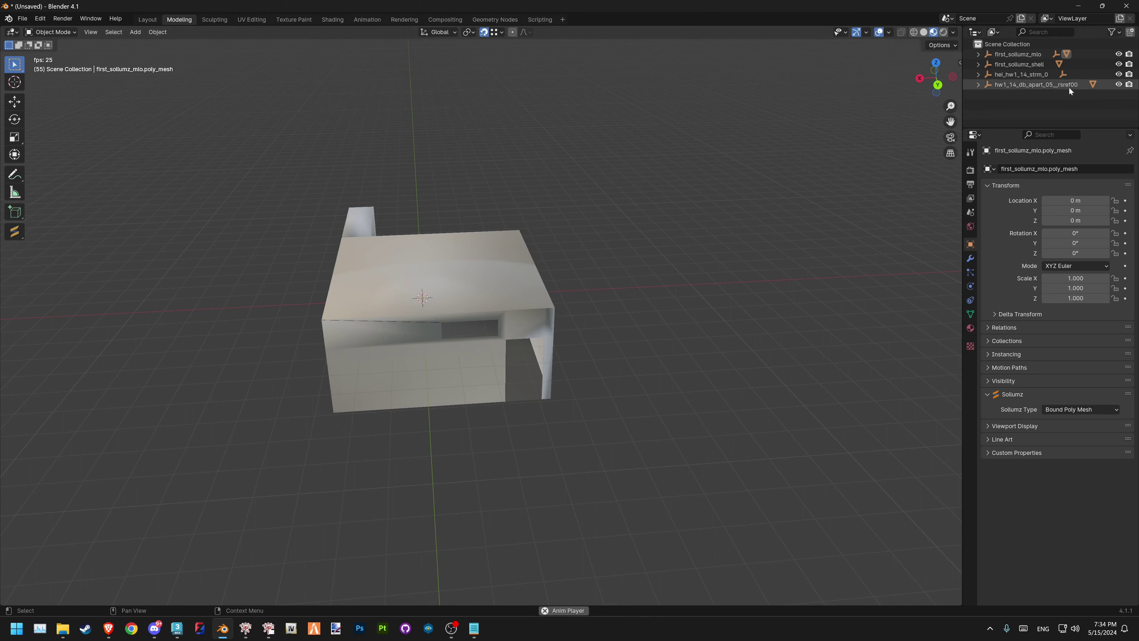
Delete the hei_hw1_14_strm_0 object together with its children
click(1038, 74)
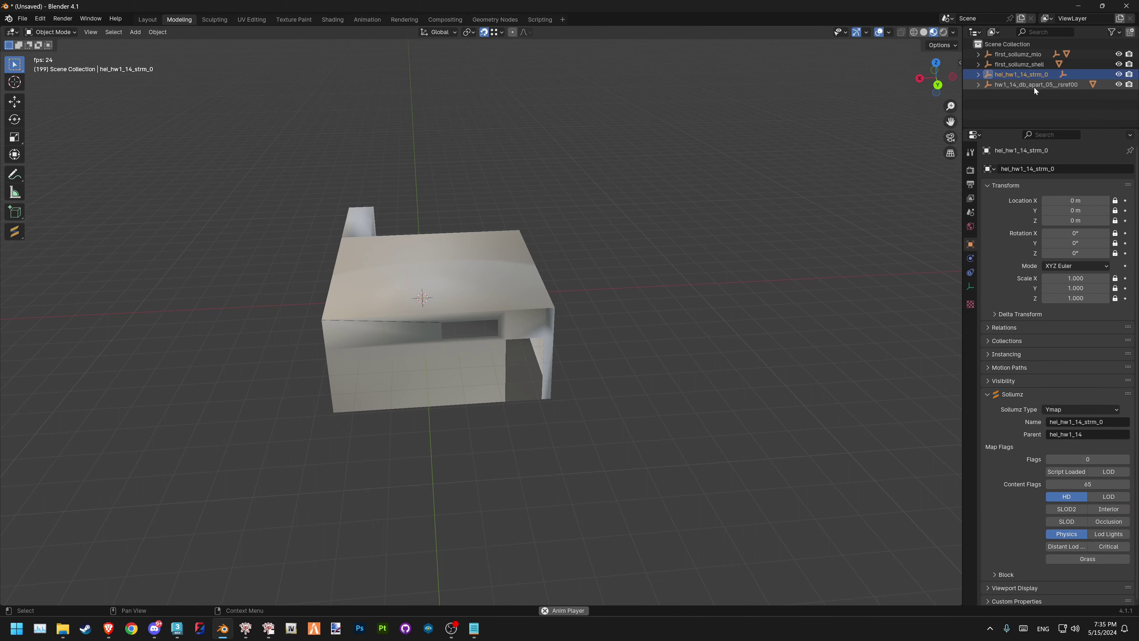
right_click(1036, 74)
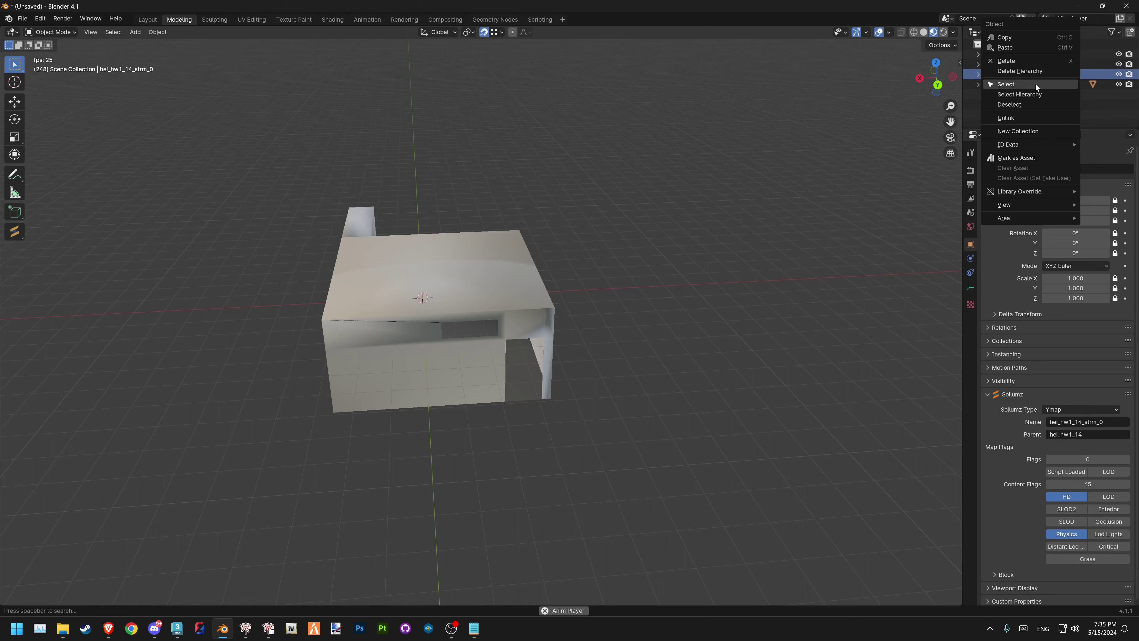
scroll(510, 207, down, 5)
scroll(508, 170, down, 2)
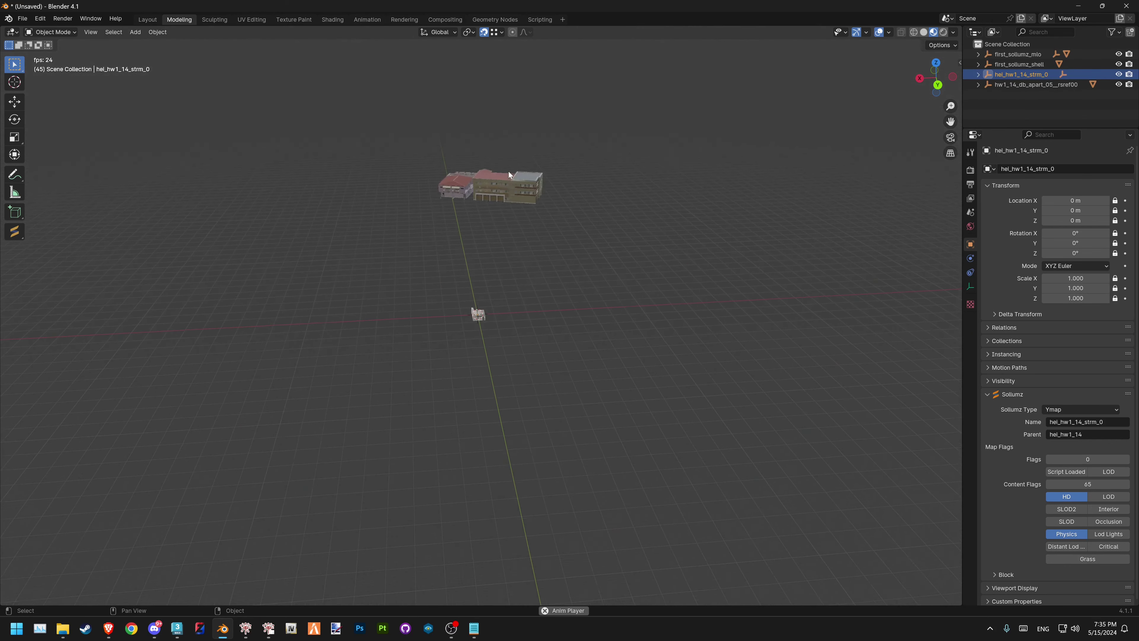
right_click(1036, 77)
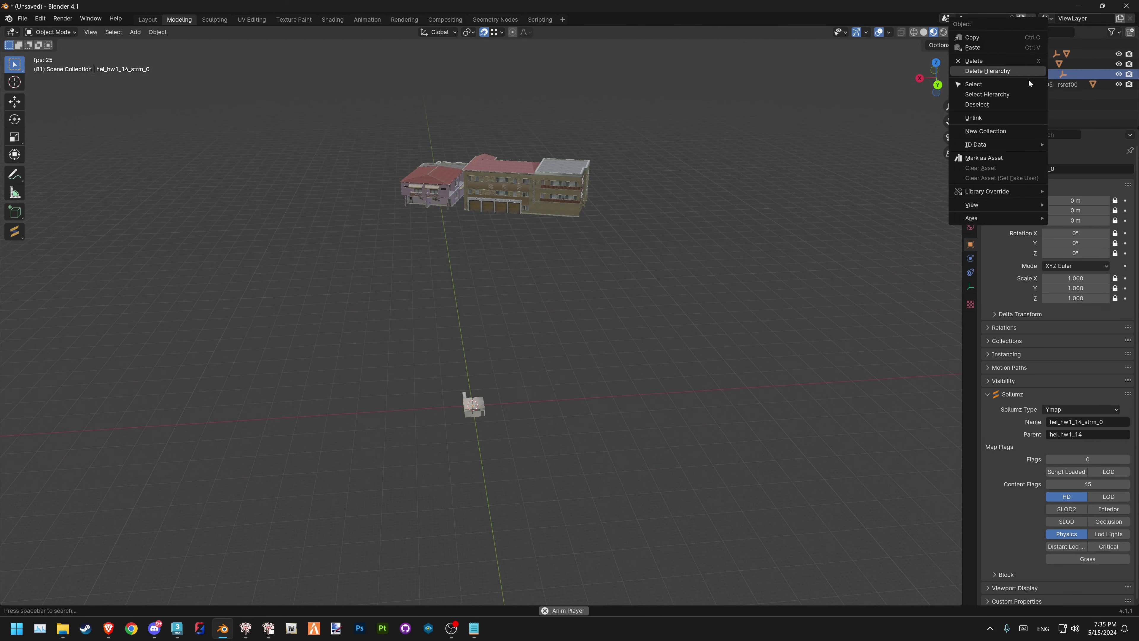
click(1014, 72)
scroll(485, 417, up, 2)
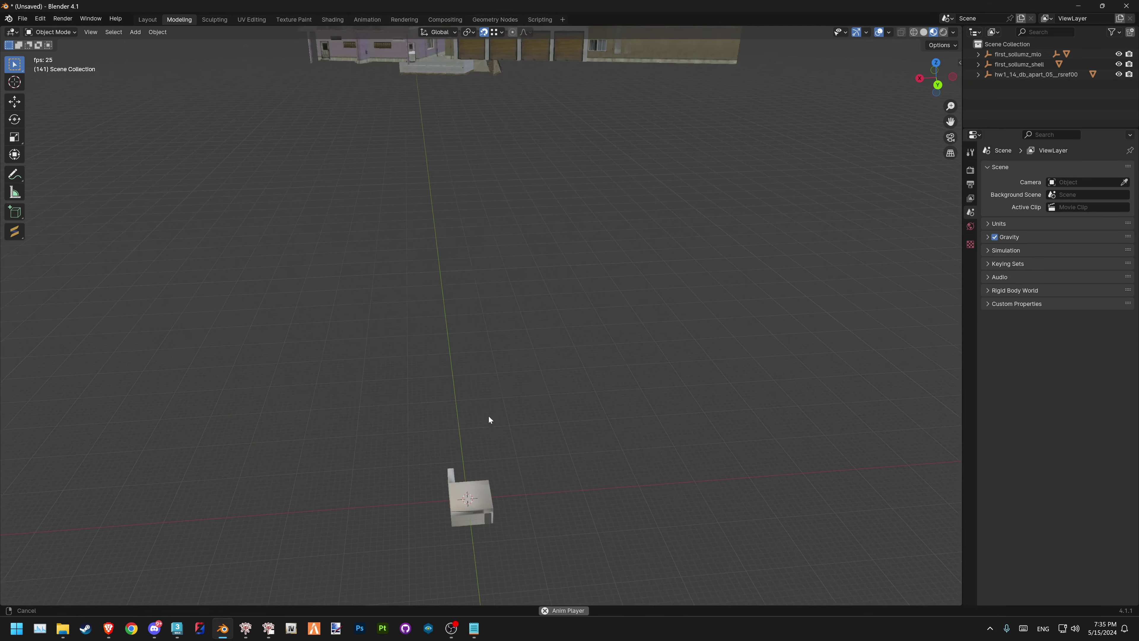
scroll(533, 401, up, 2)
scroll(516, 246, up, 2)
scroll(560, 342, up, 3)
Hide the reference apartment building and the imported city buildings
shift+middle_drag(561, 345, 497, 356)
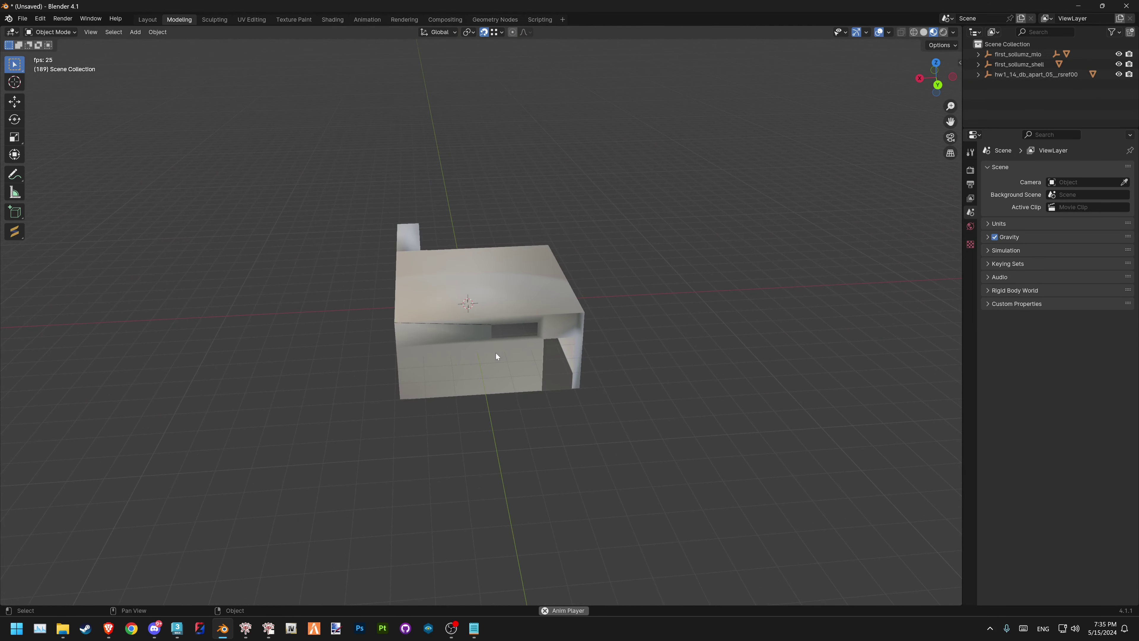
scroll(516, 341, down, 3)
scroll(484, 382, down, 3)
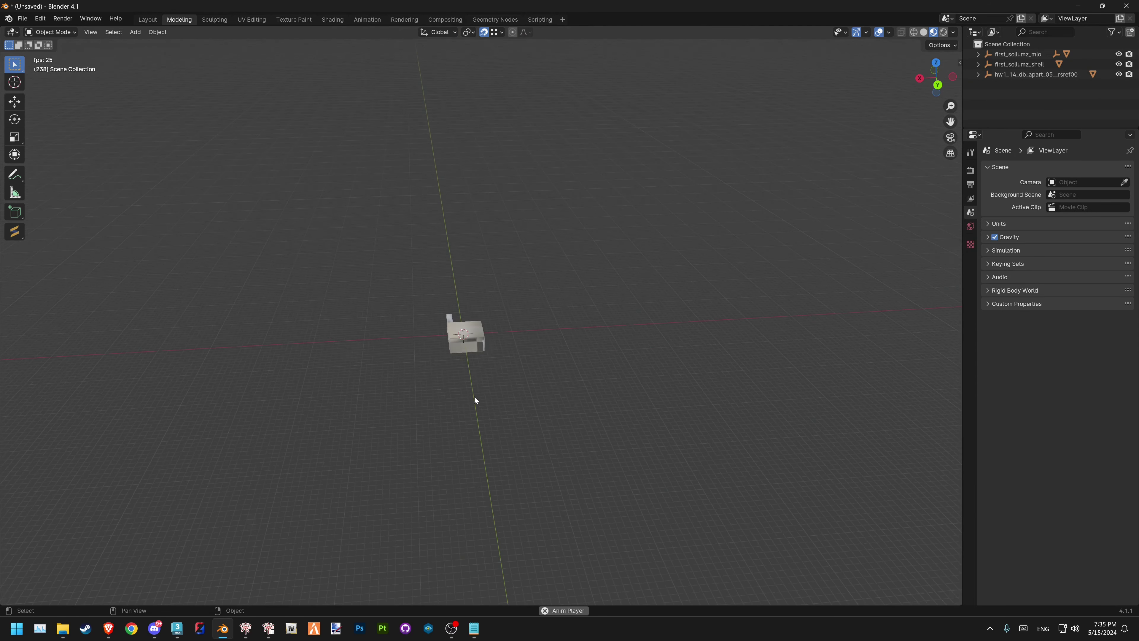
shift+middle_drag(593, 267, 611, 310)
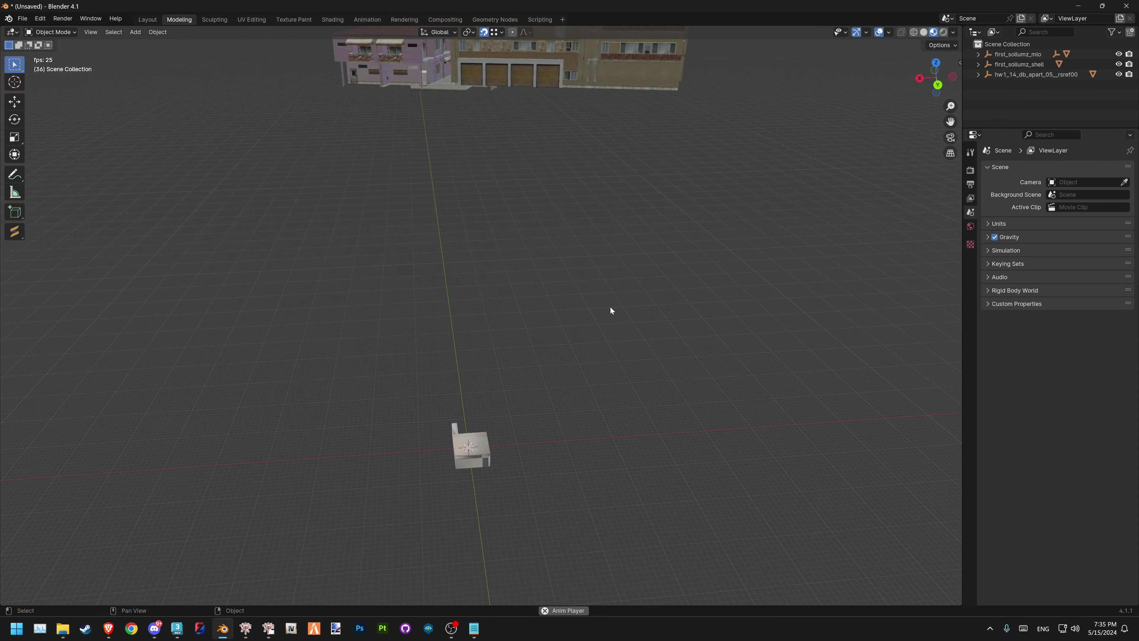
click(1118, 74)
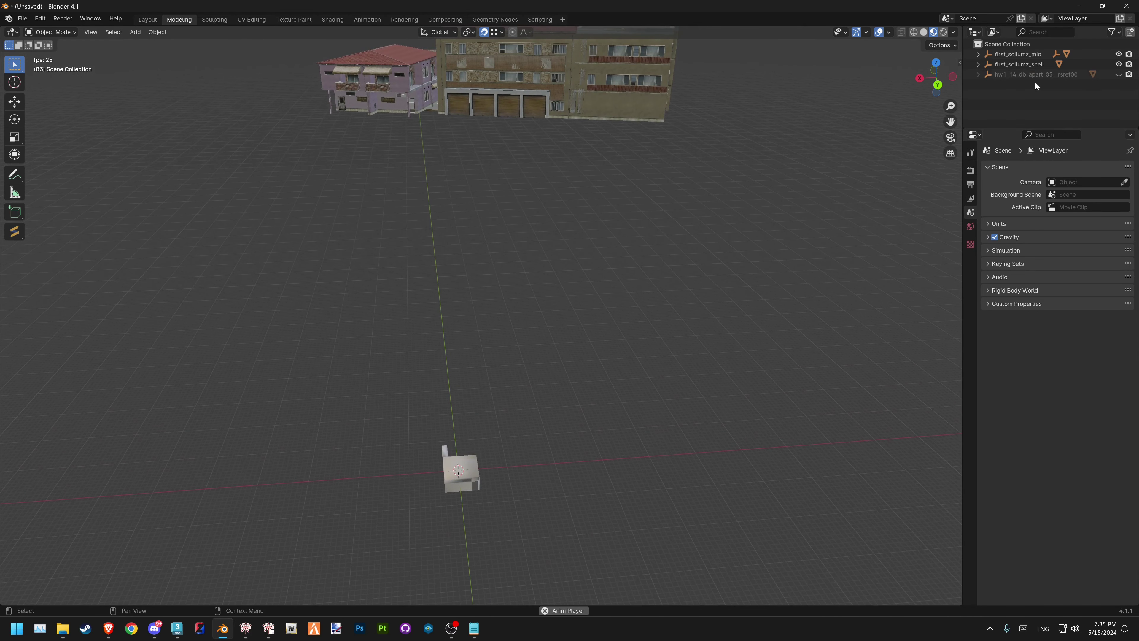
click(979, 76)
click(1118, 84)
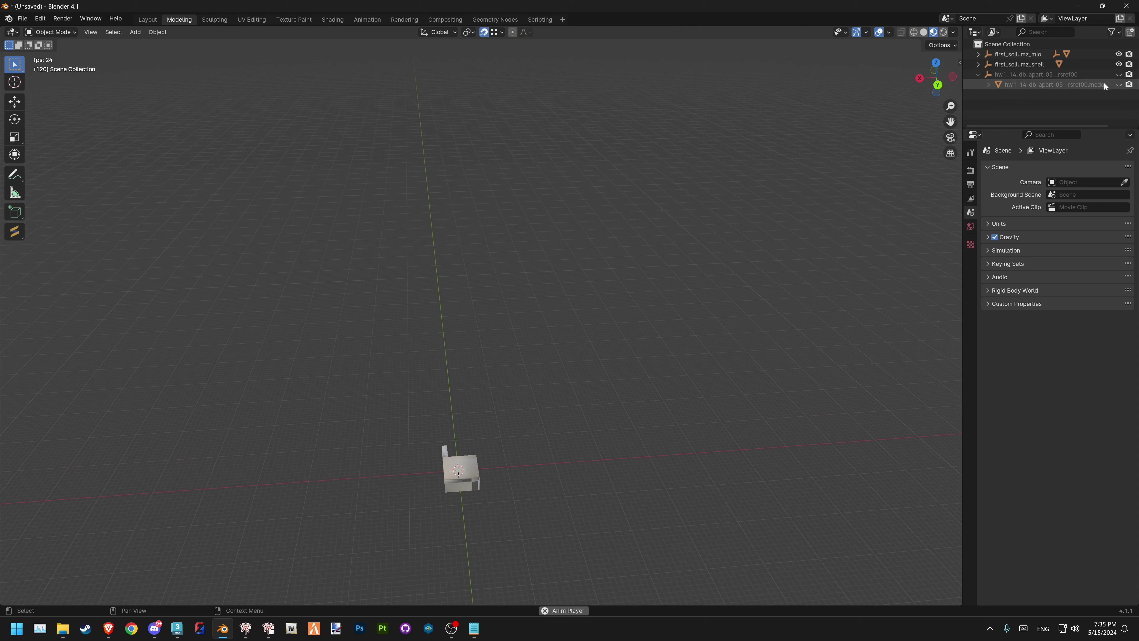
click(979, 75)
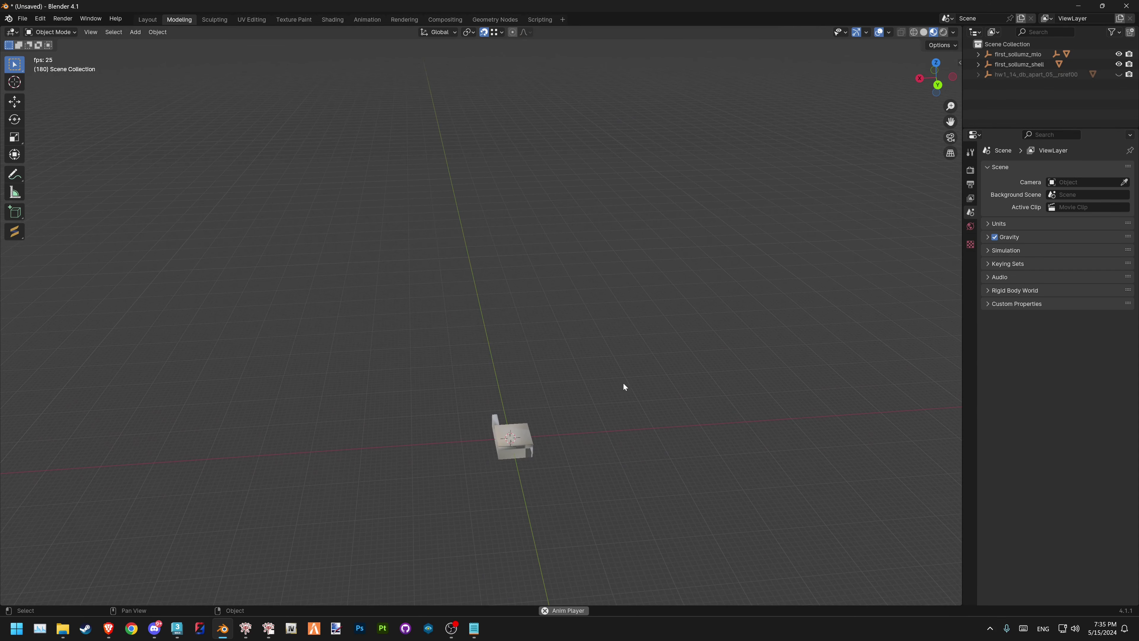
Export the MLO and shell as CodeWalker XML into Progress\1, then open that folder
click(496, 433)
key(v)
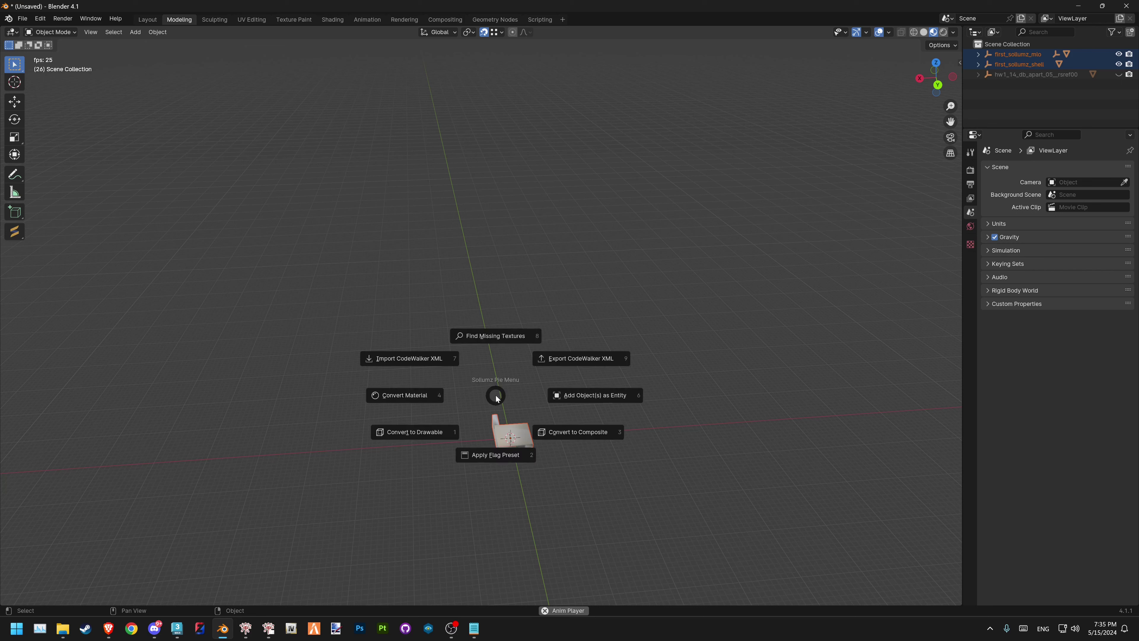
click(596, 336)
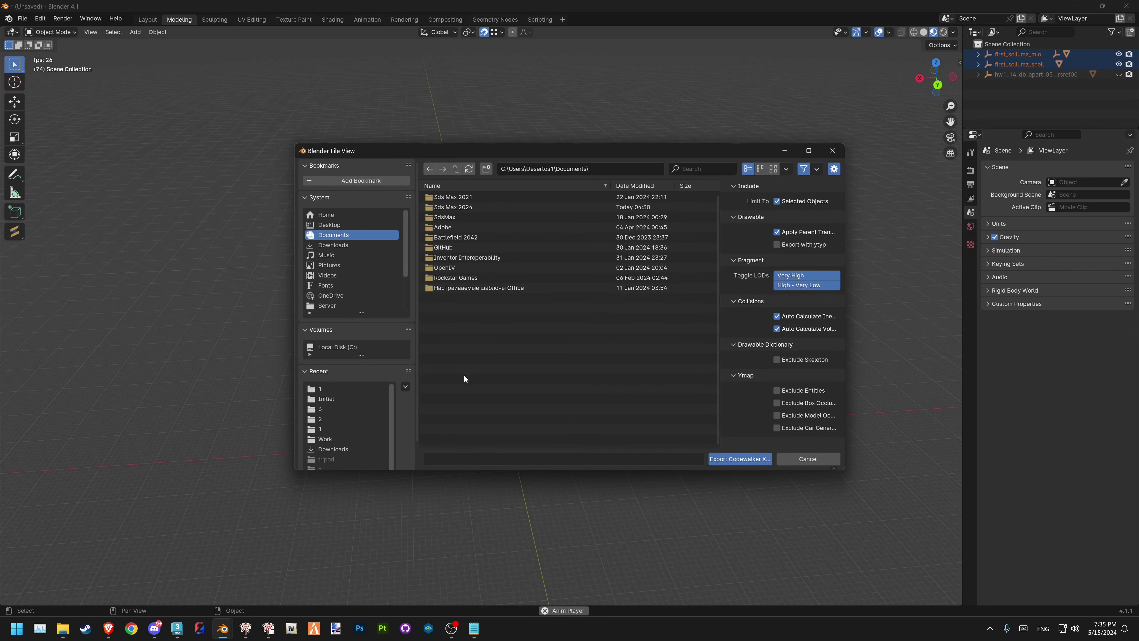
click(319, 389)
click(716, 459)
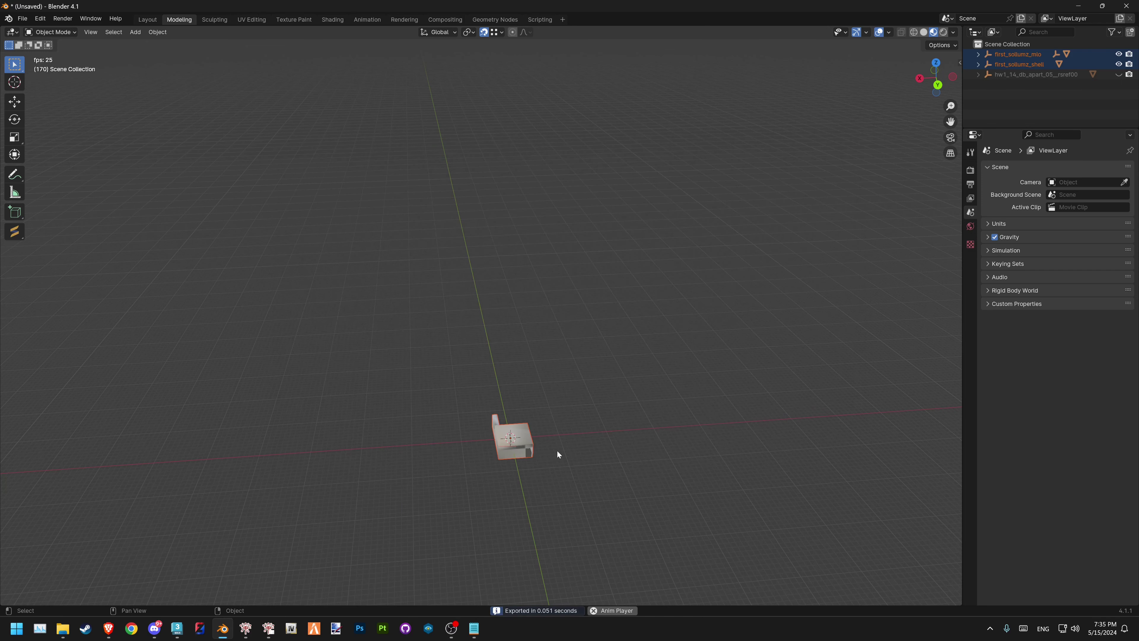
click(557, 449)
mouse_move(268, 628)
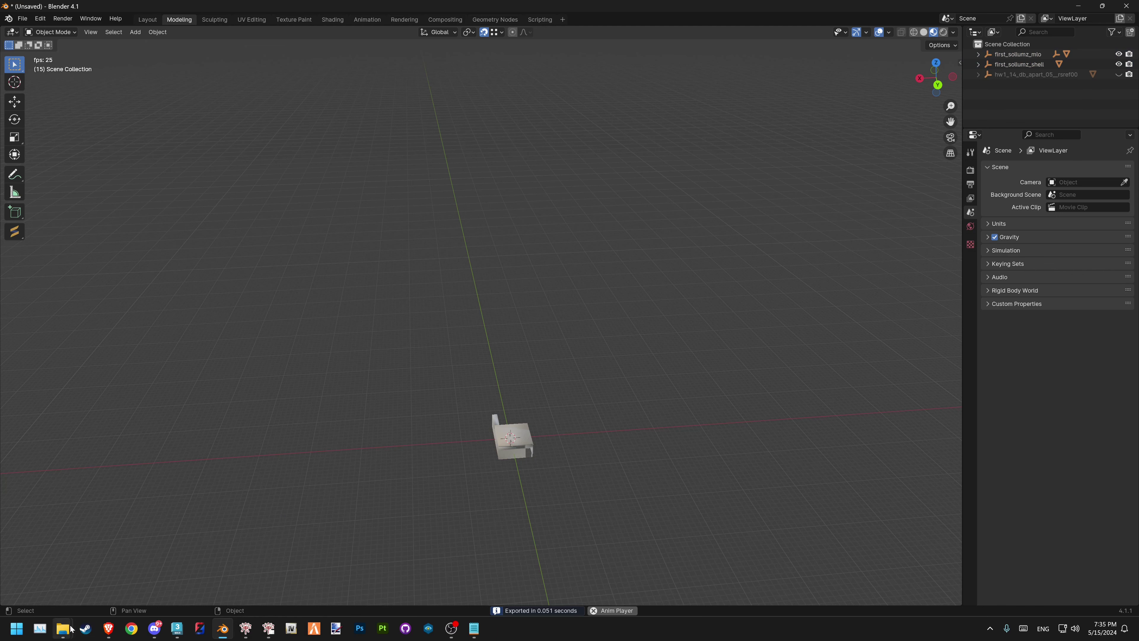
mouse_move(62, 629)
click(210, 578)
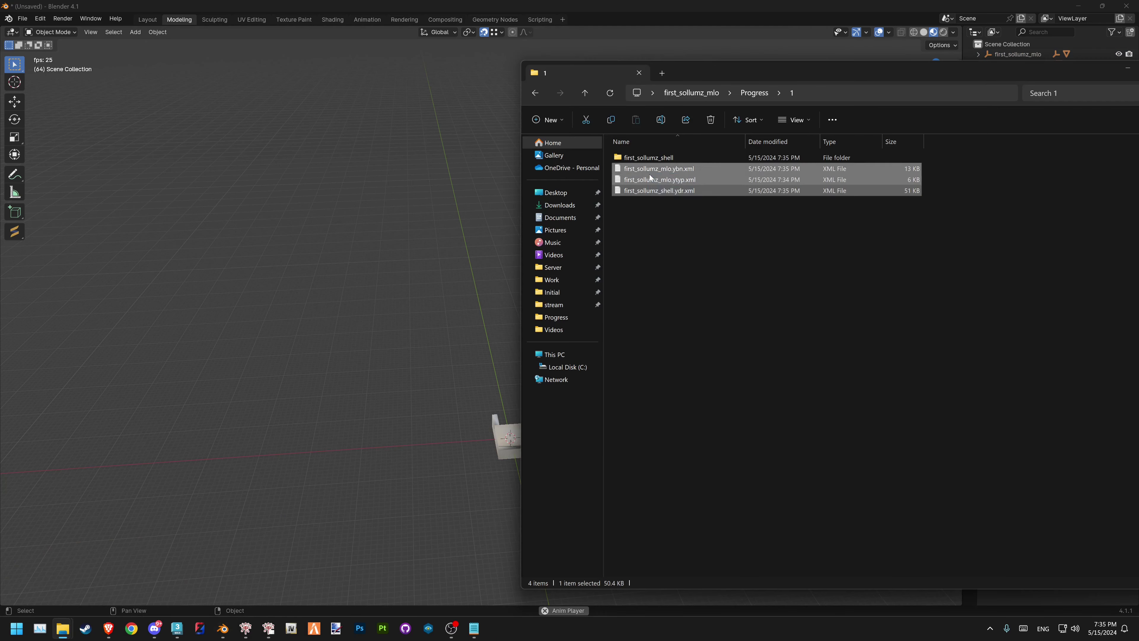
Inspect first_sollumz_mlo.ytyp.xml in Notepad++, then minimise Explorer and bring CodeWalker forward
drag(704, 237, 690, 185)
right_click(690, 184)
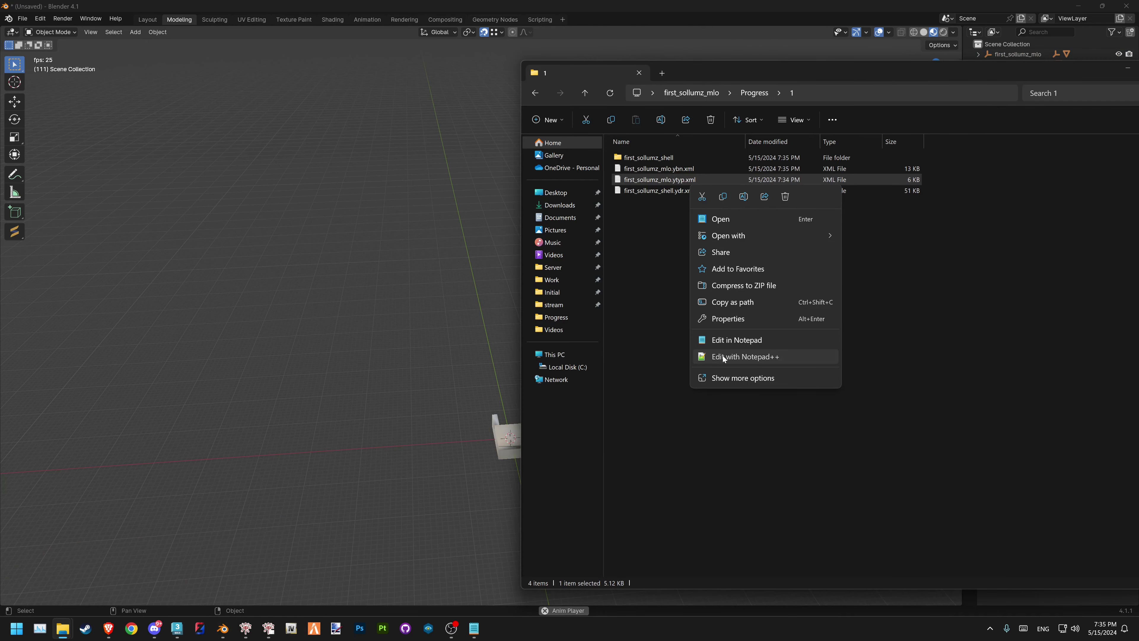
click(722, 356)
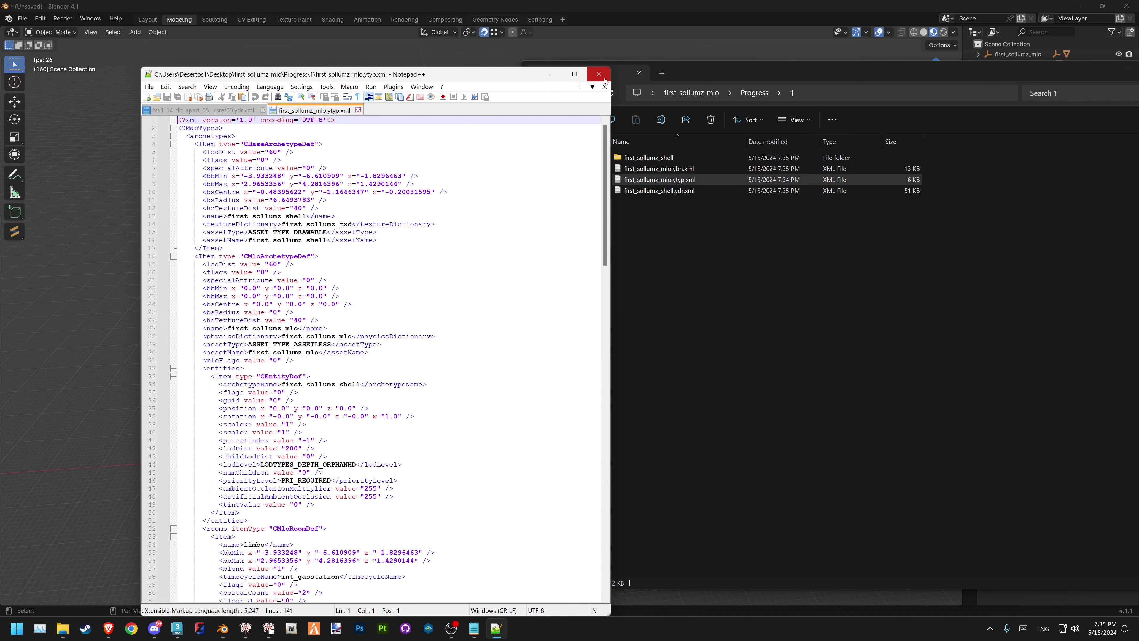
click(599, 73)
drag(1117, 70, 824, 70)
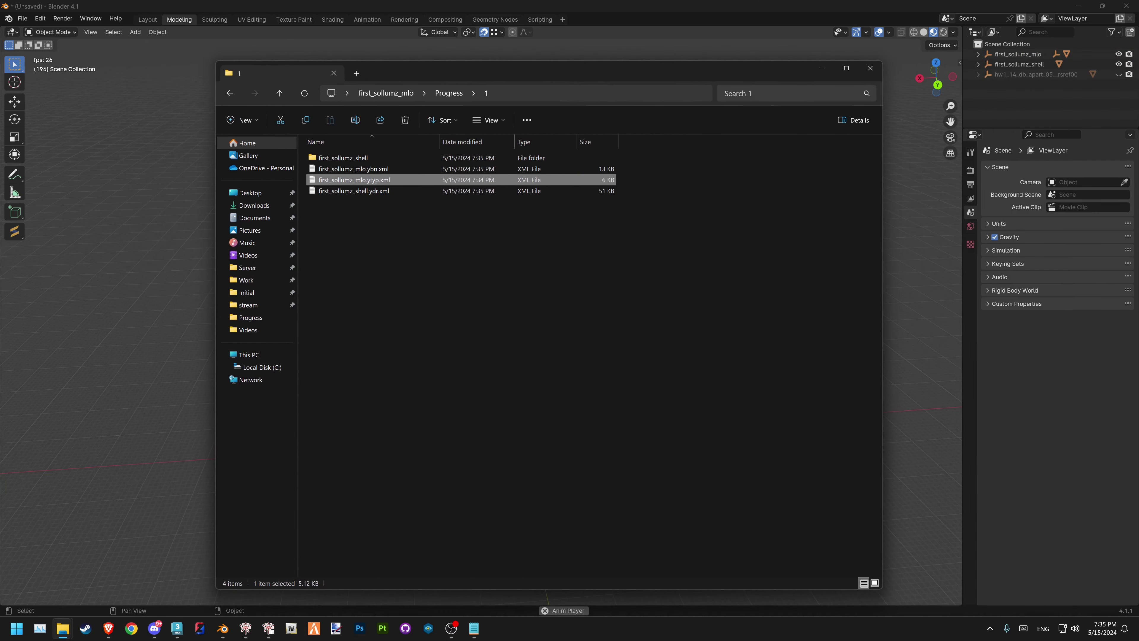
click(824, 68)
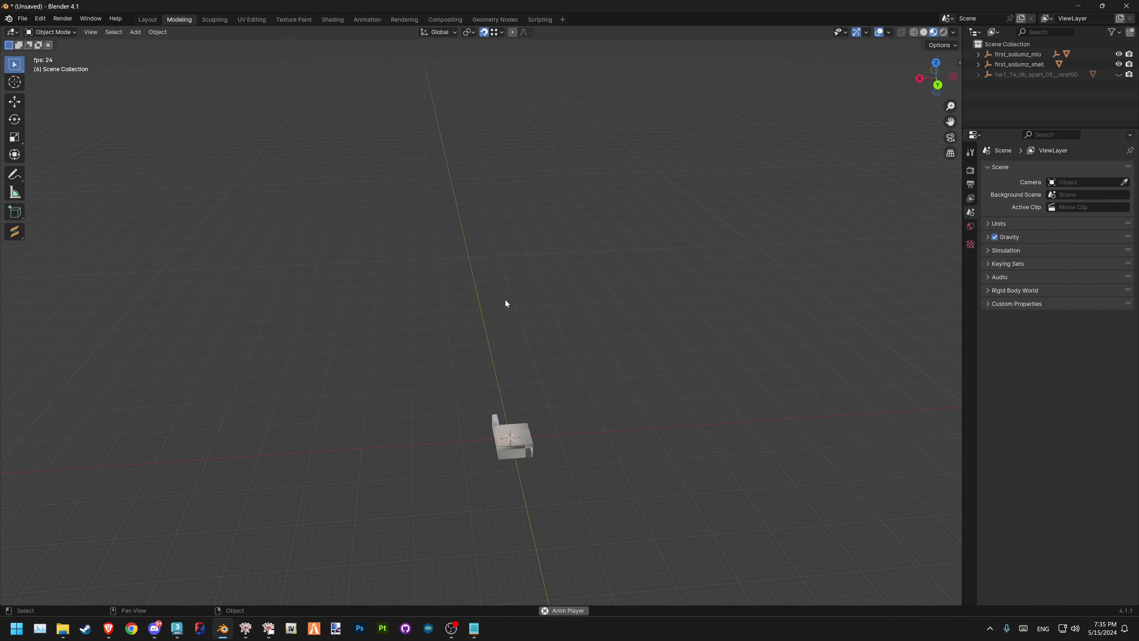
mouse_move(246, 629)
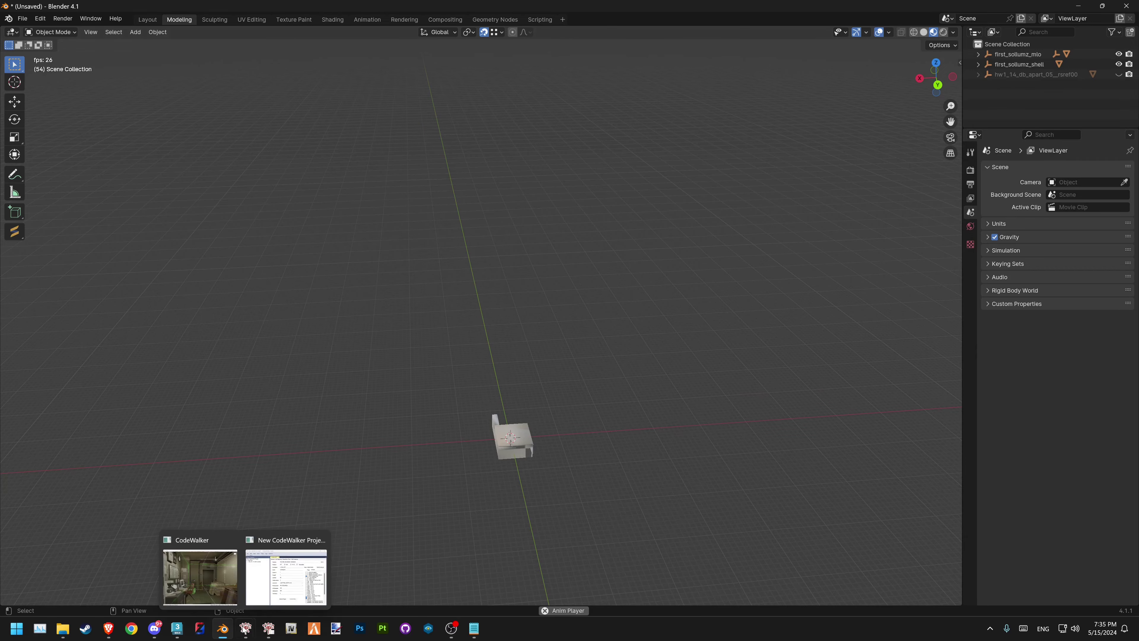
click(241, 578)
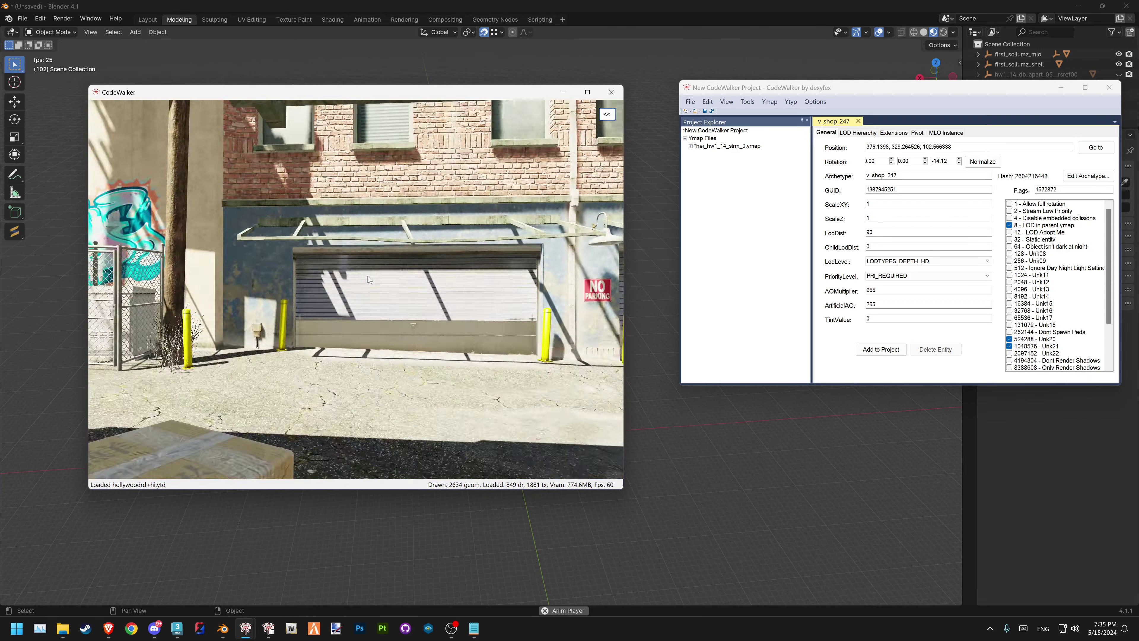
Close the old CodeWalker project without saving the ymap
drag(389, 281, 351, 304)
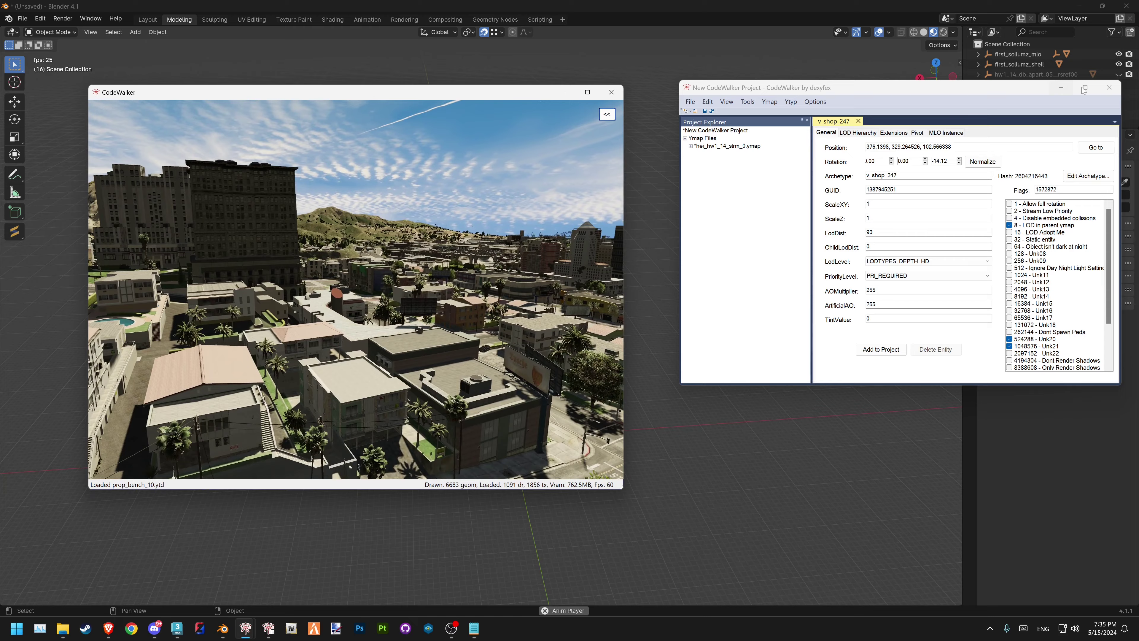
click(1110, 87)
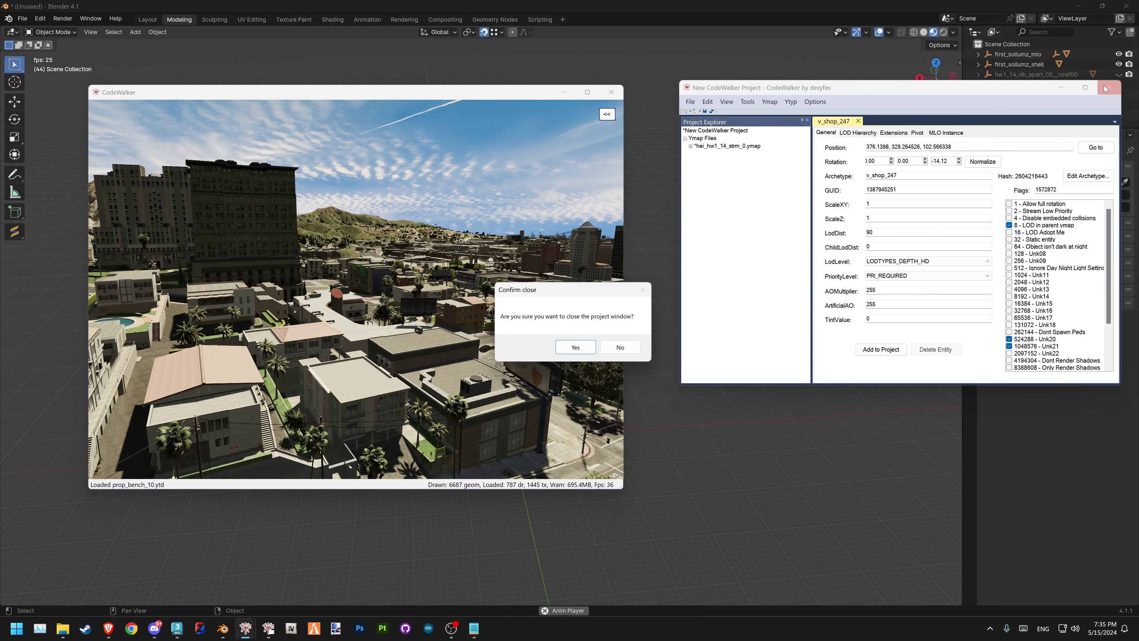
click(635, 346)
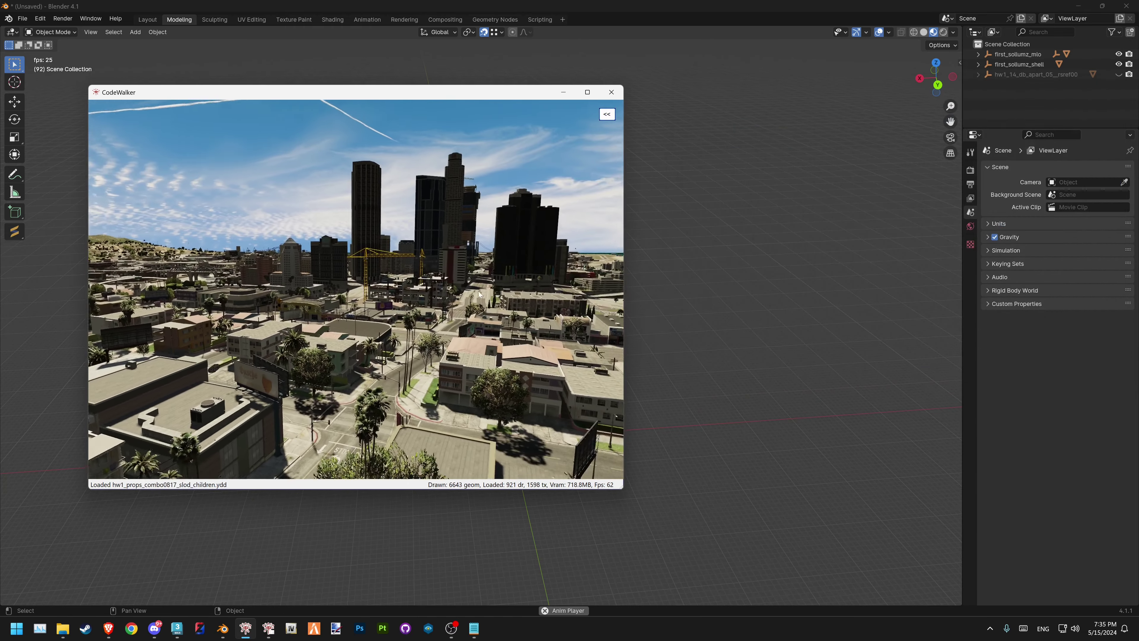
Fly the camera to the nearby tiled-wall building and set selection mode to Collision
mouse_move(449, 292)
mouse_down()
mouse_move(514, 318)
mouse_move(557, 303)
mouse_move(498, 302)
mouse_up()
key(s)
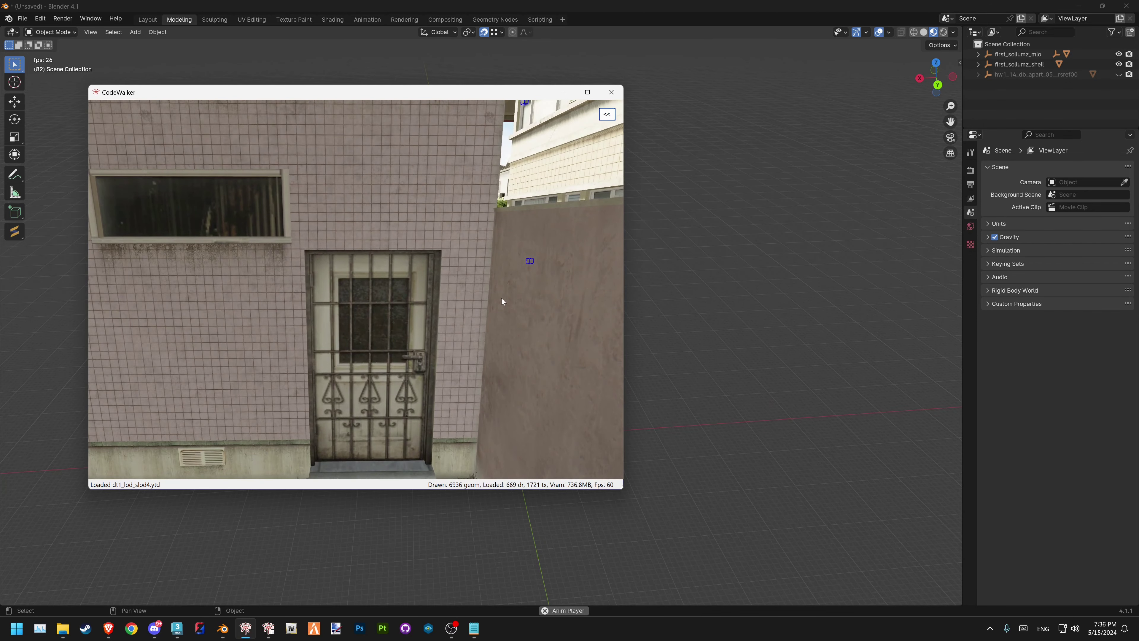
key(s)
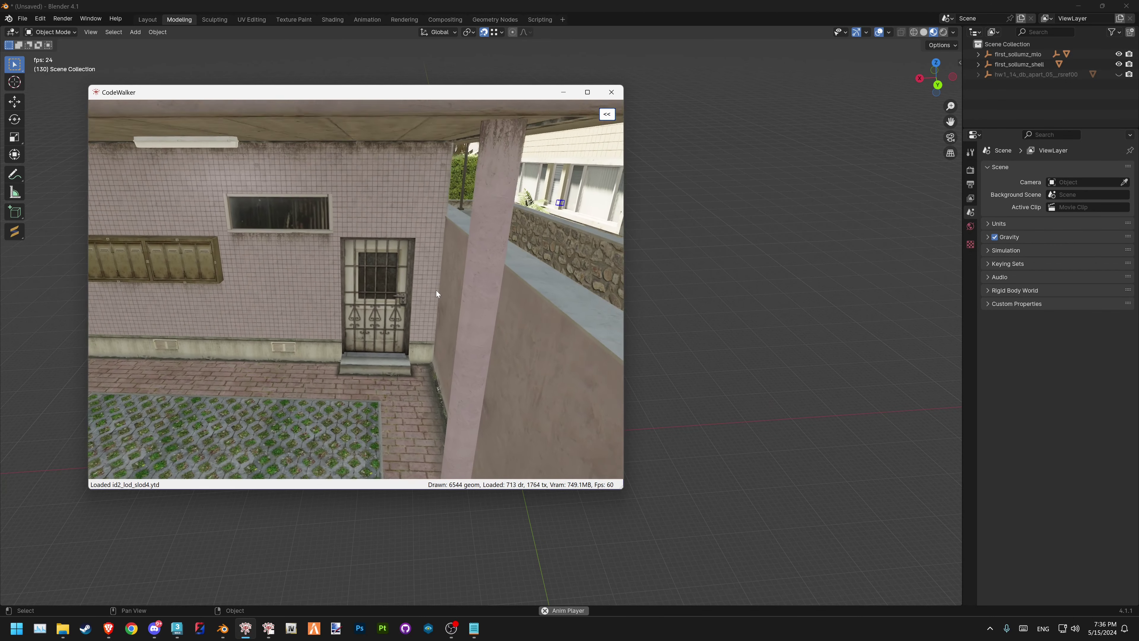
drag(319, 177, 350, 205)
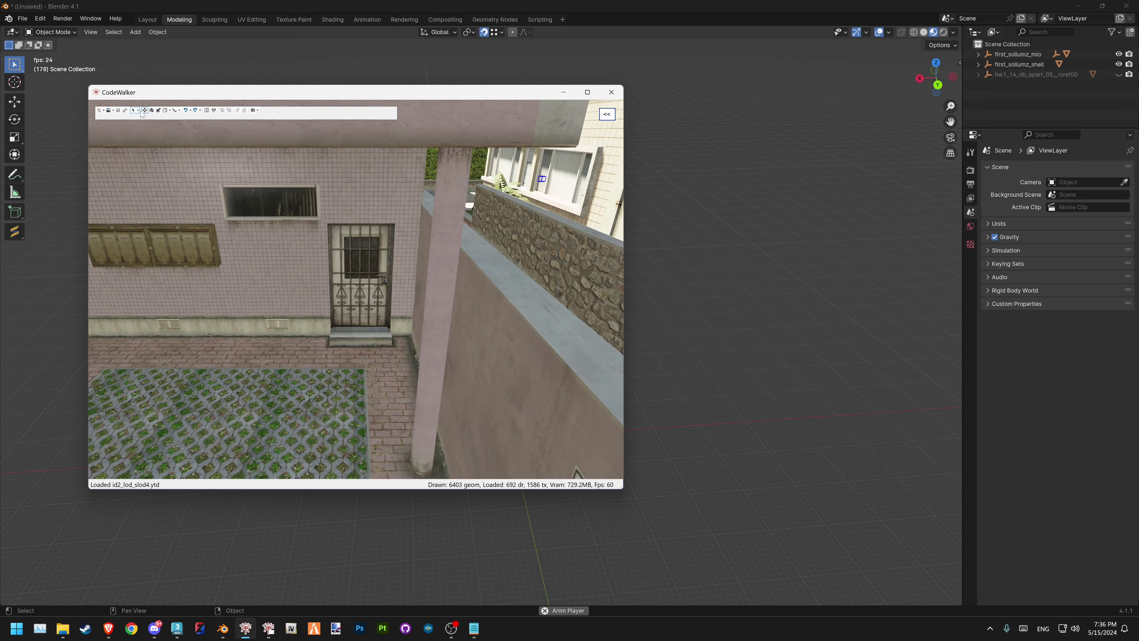
click(139, 111)
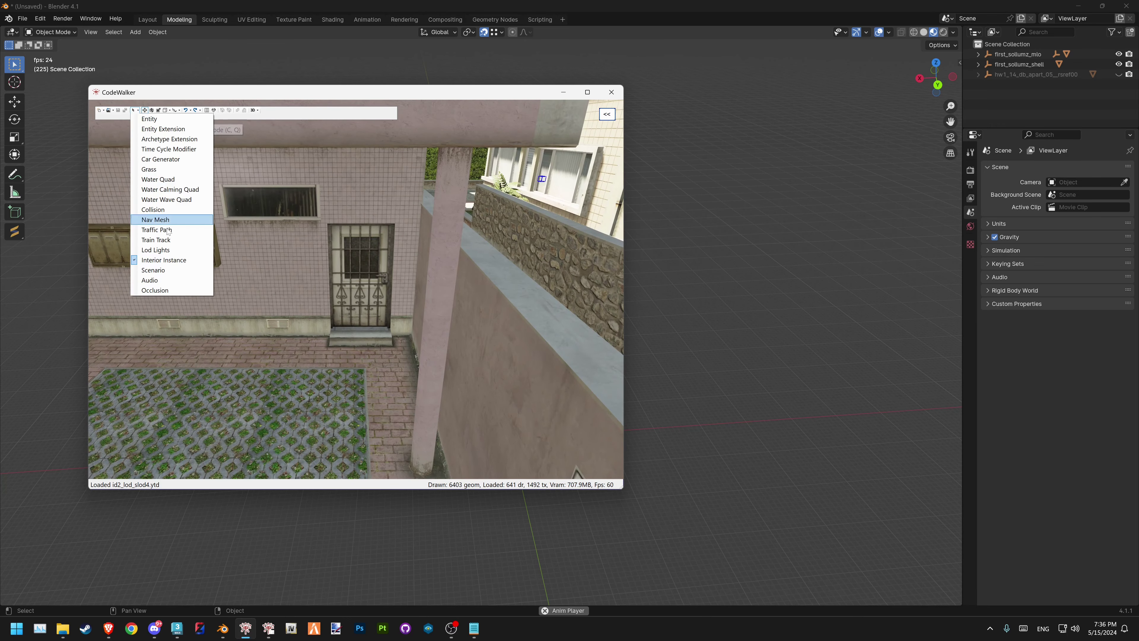
click(163, 214)
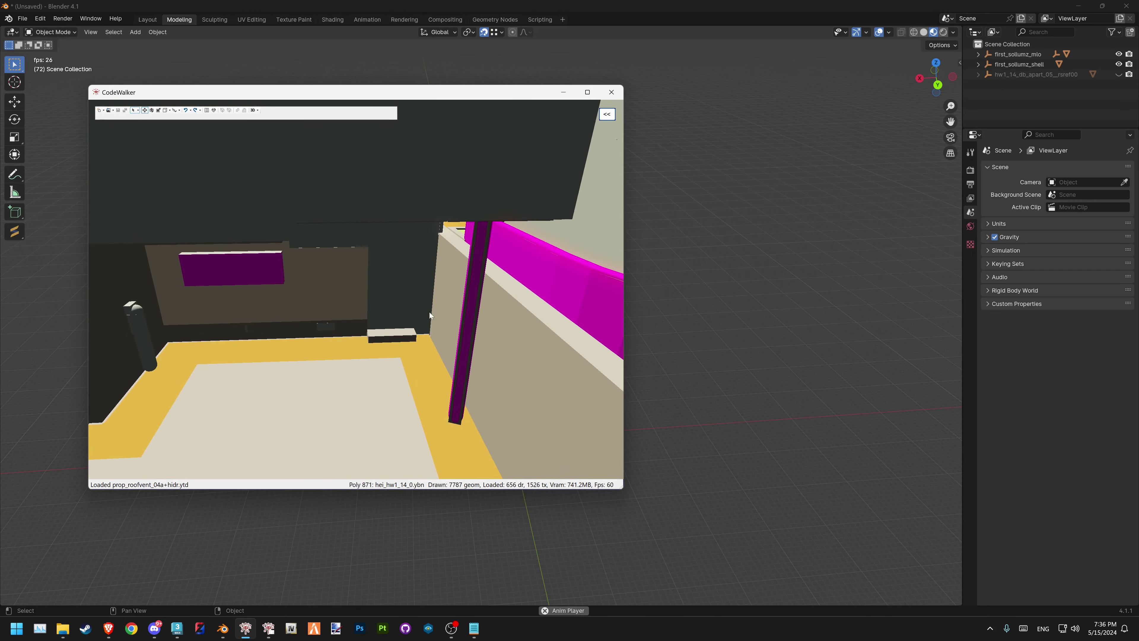
Start a new project, select a collision box, and add hei_hw1_14_0.ybn to the project
click(214, 110)
drag(254, 109, 782, 89)
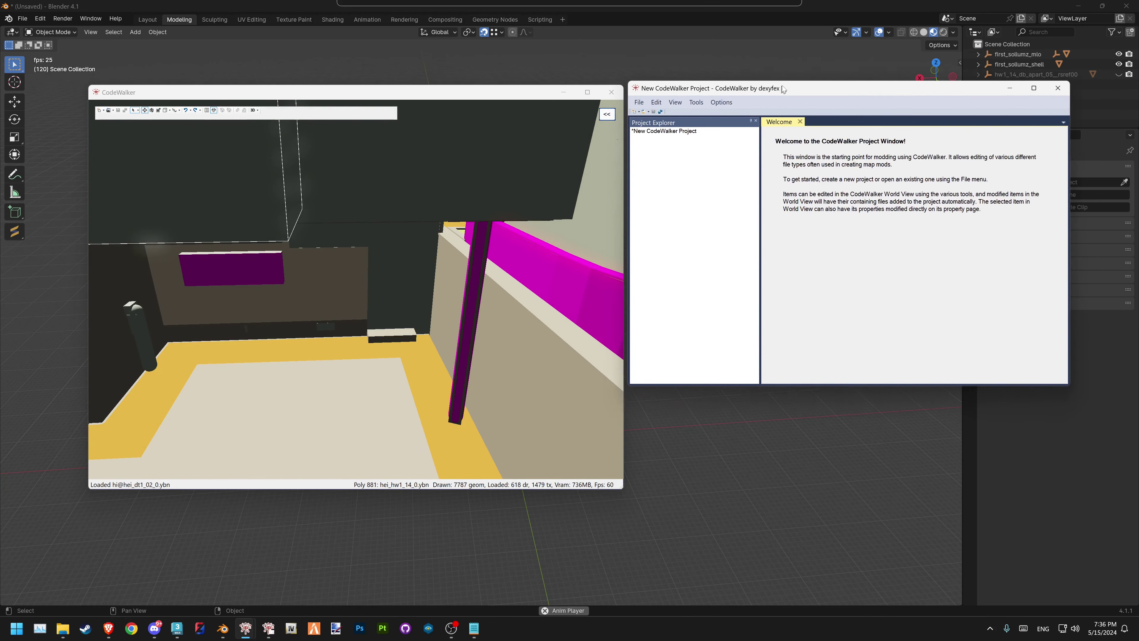
click(389, 304)
scroll(381, 334, up, 3)
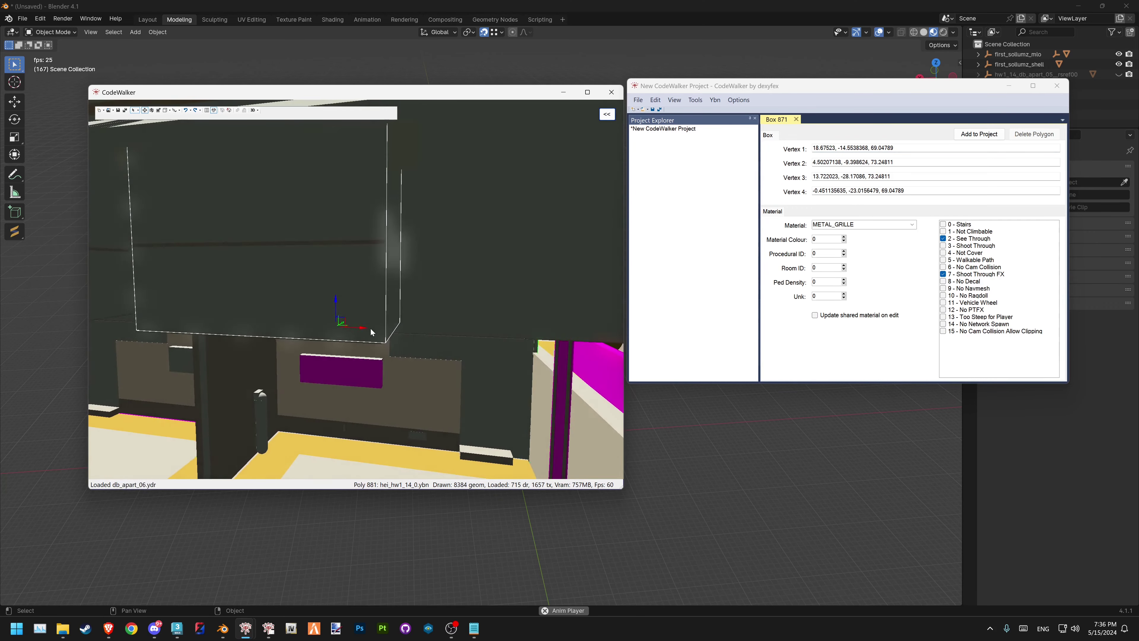
mouse_move(370, 332)
mouse_down()
mouse_move(337, 332)
mouse_move(376, 327)
mouse_up()
click(690, 145)
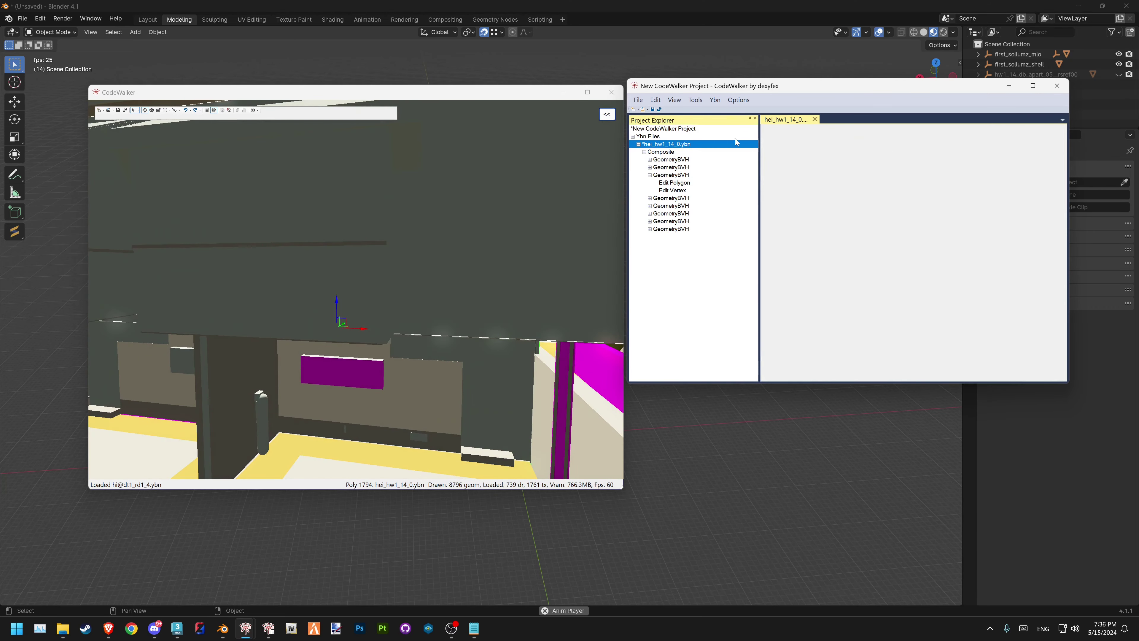
Copy the name hei_hw1_14_0.ybn from the selection panel and search for it in RPF Explorer
click(606, 114)
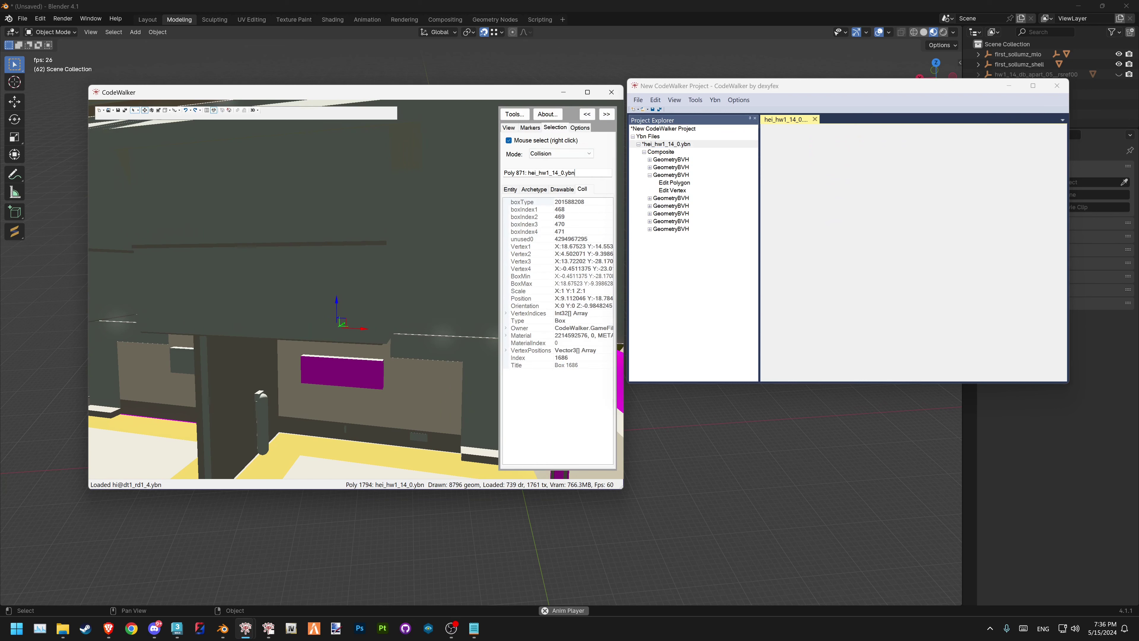
double_click(574, 173)
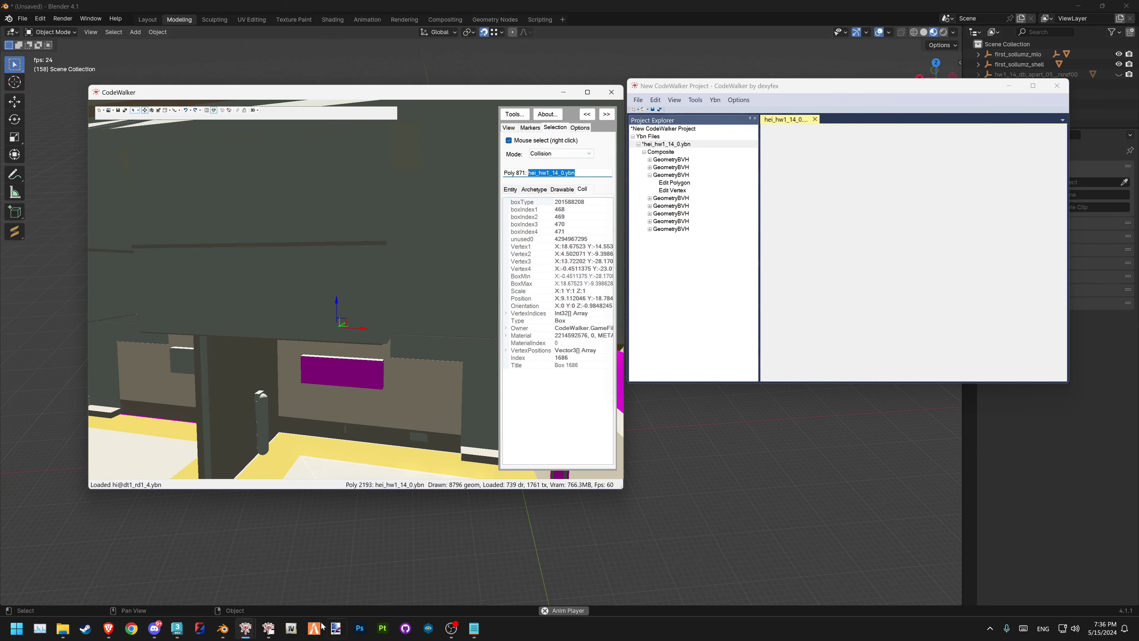
click(269, 629)
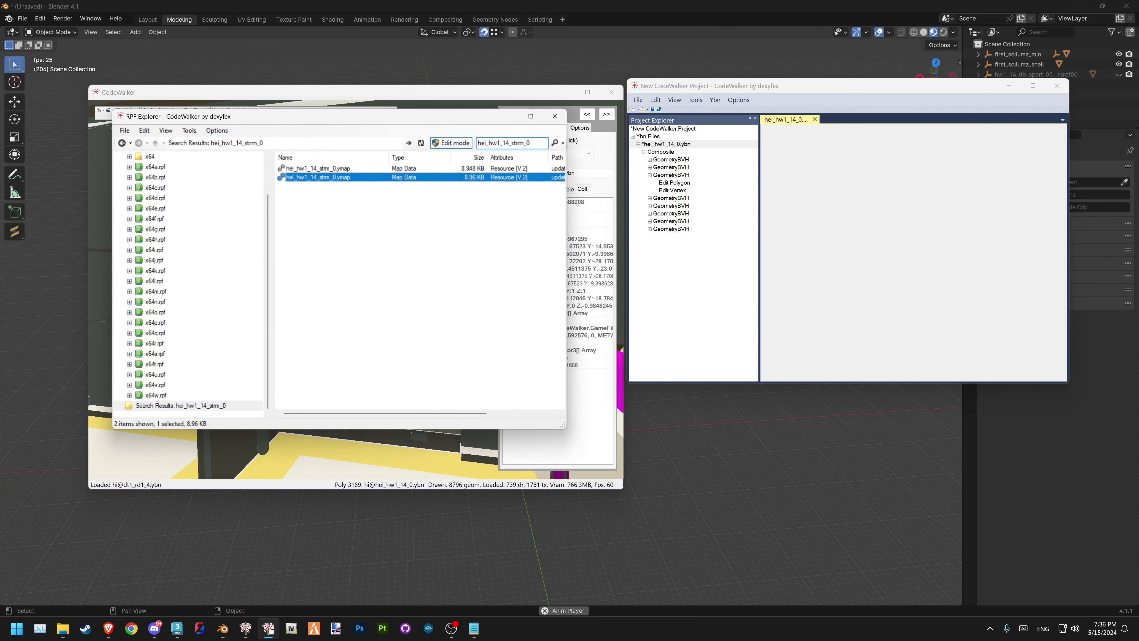
click(561, 144)
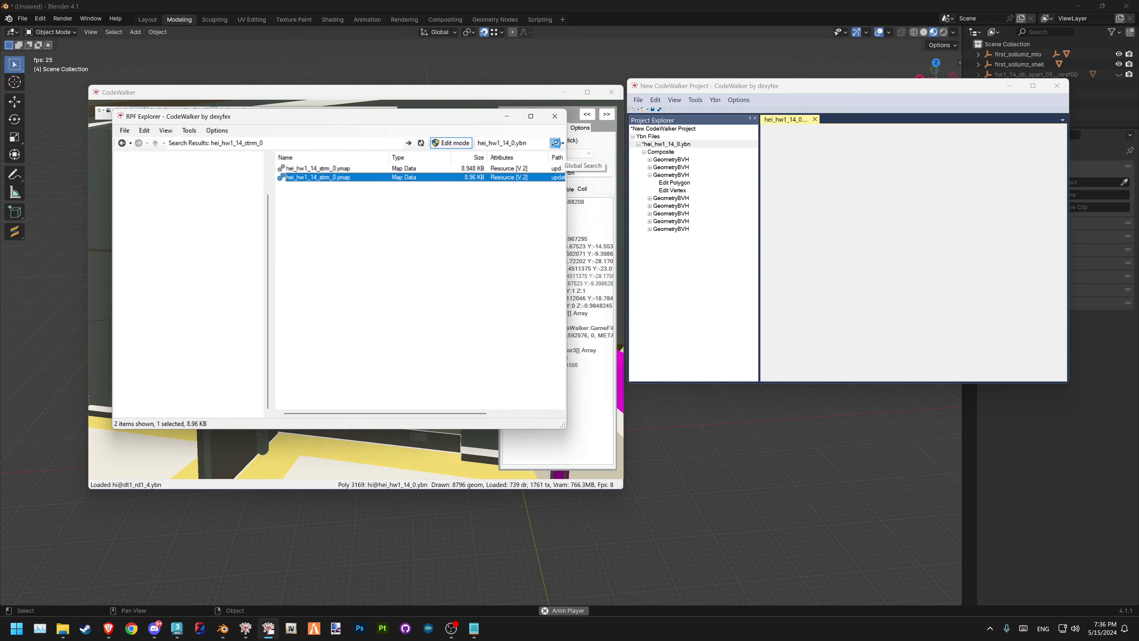
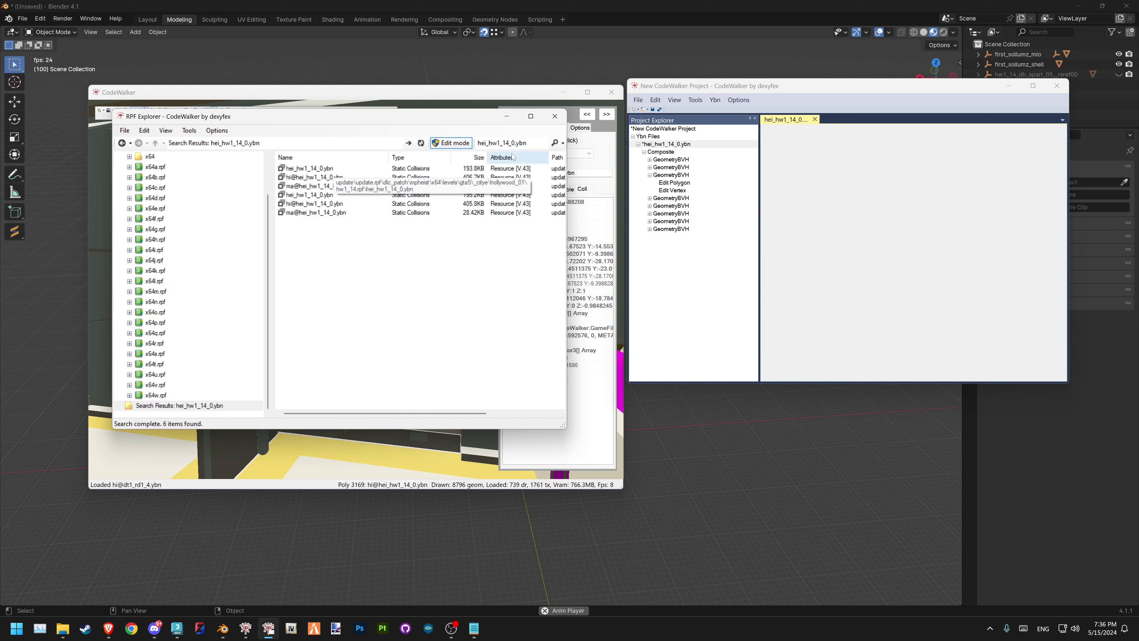
click(294, 178)
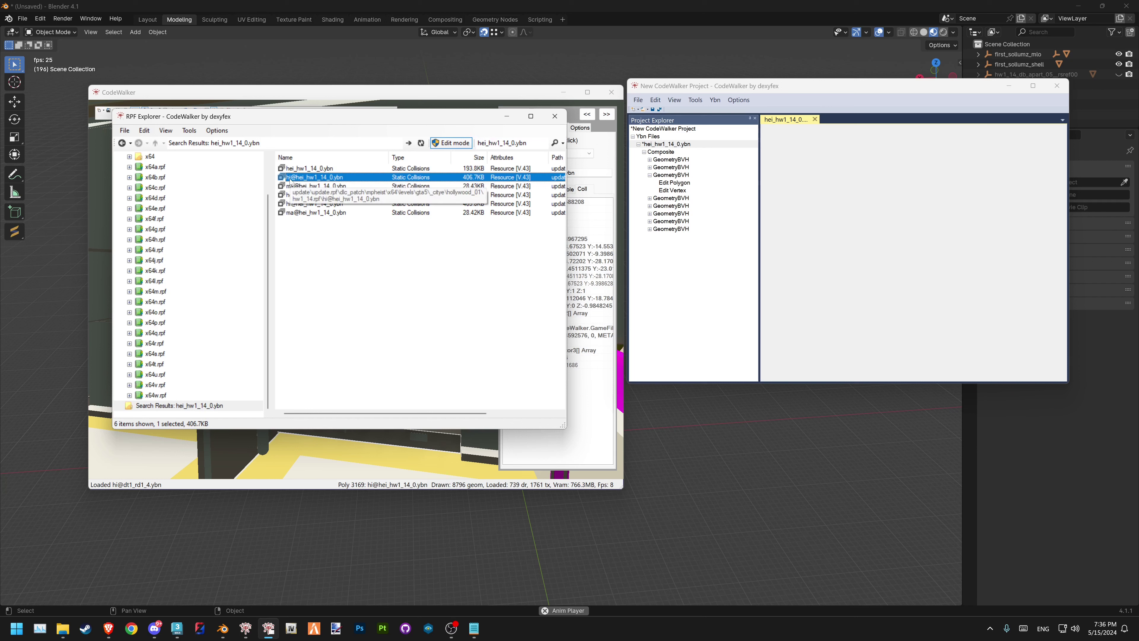
click(305, 168)
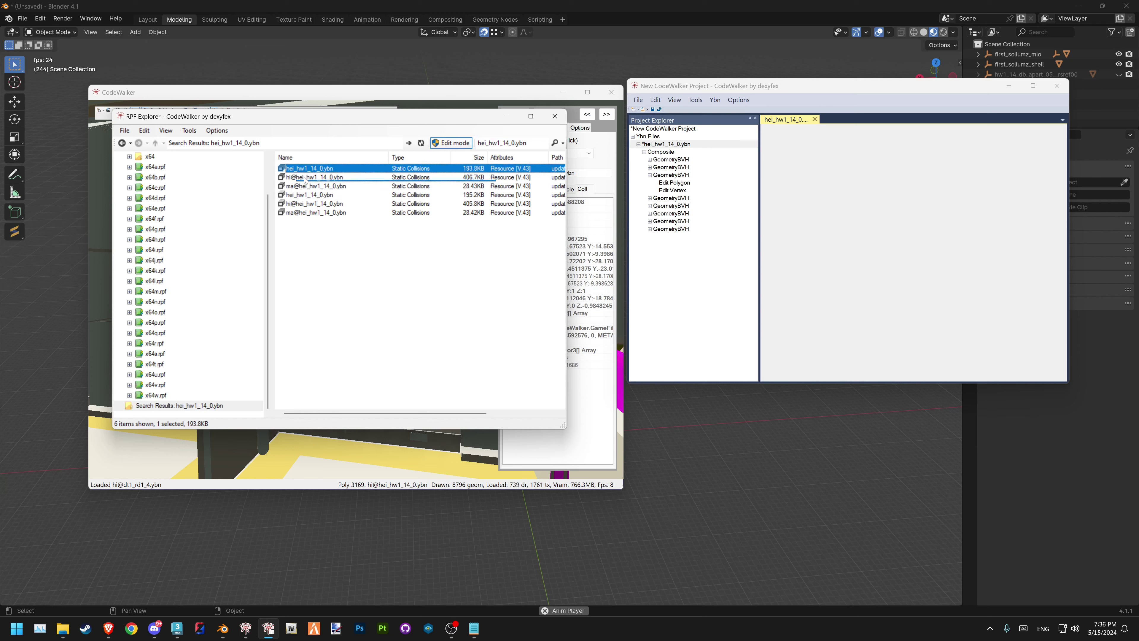
ctrl+click(304, 177)
right_click(319, 174)
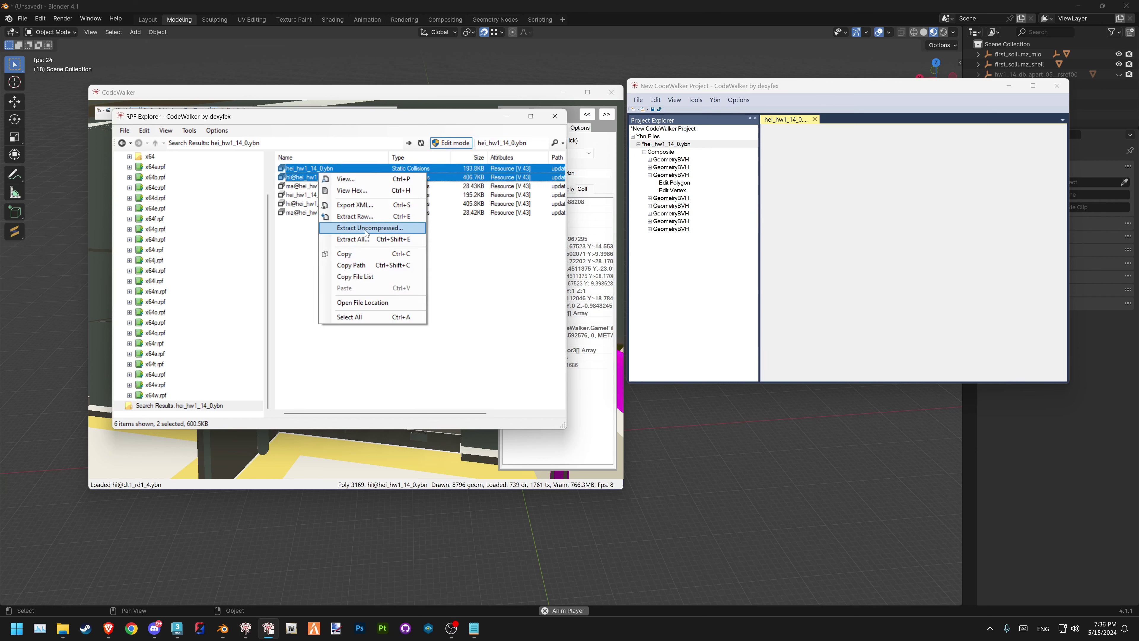
click(366, 207)
click(589, 427)
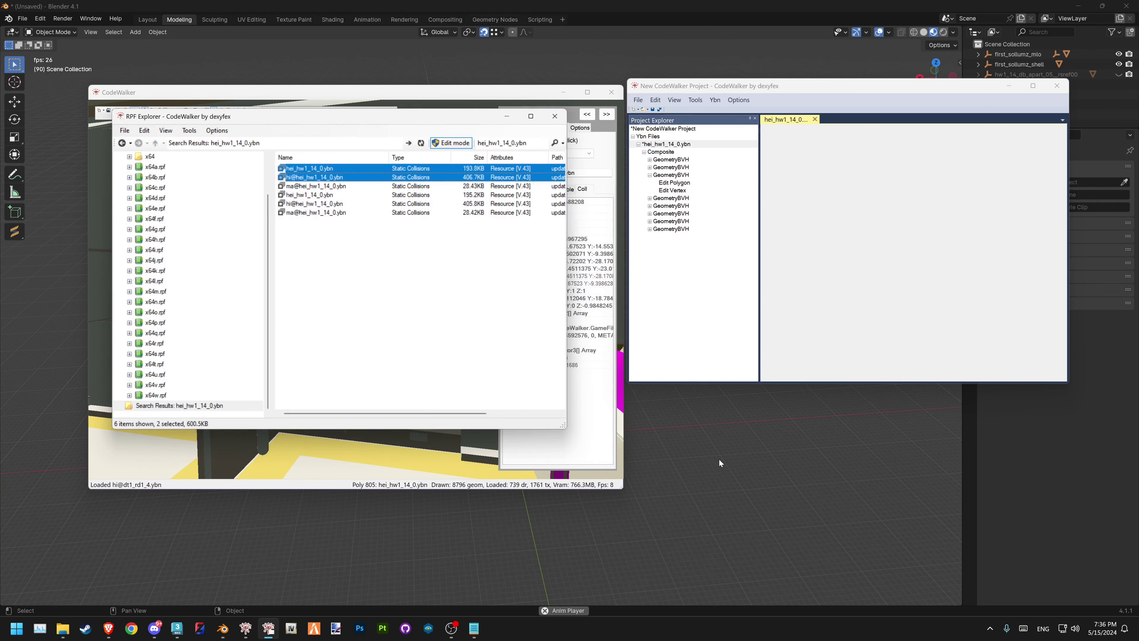
In Blender, bring up the CodeWalker XML import dialog
click(714, 456)
key(alt+e)
click(499, 272)
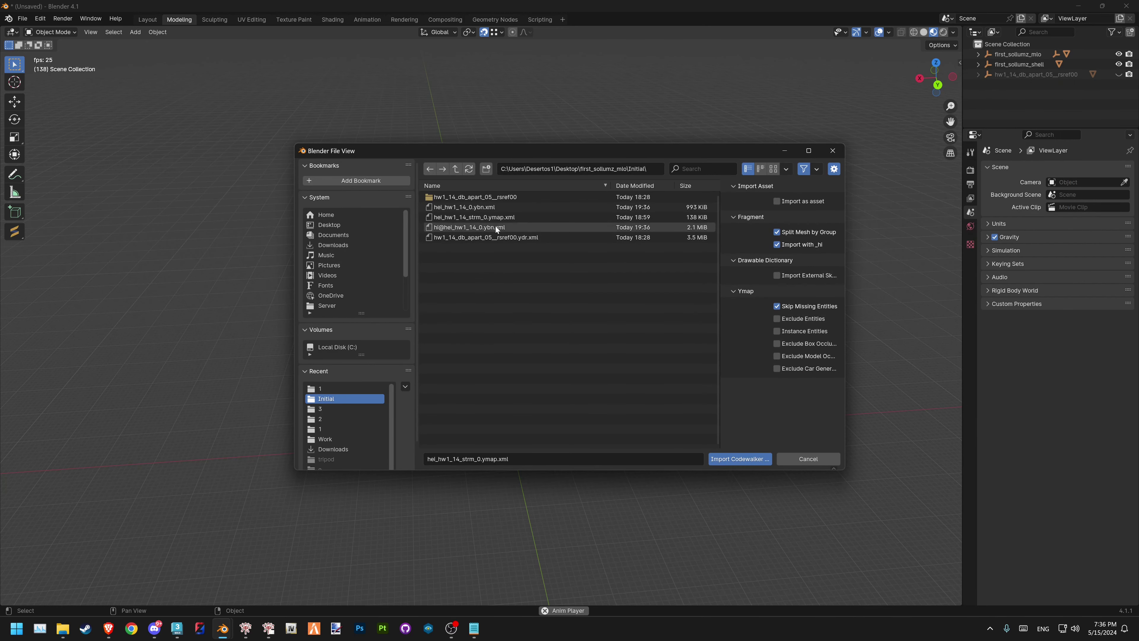
Import both hei_hw1_14_0 collision .ybn.xml files into the Blender scene
click(515, 208)
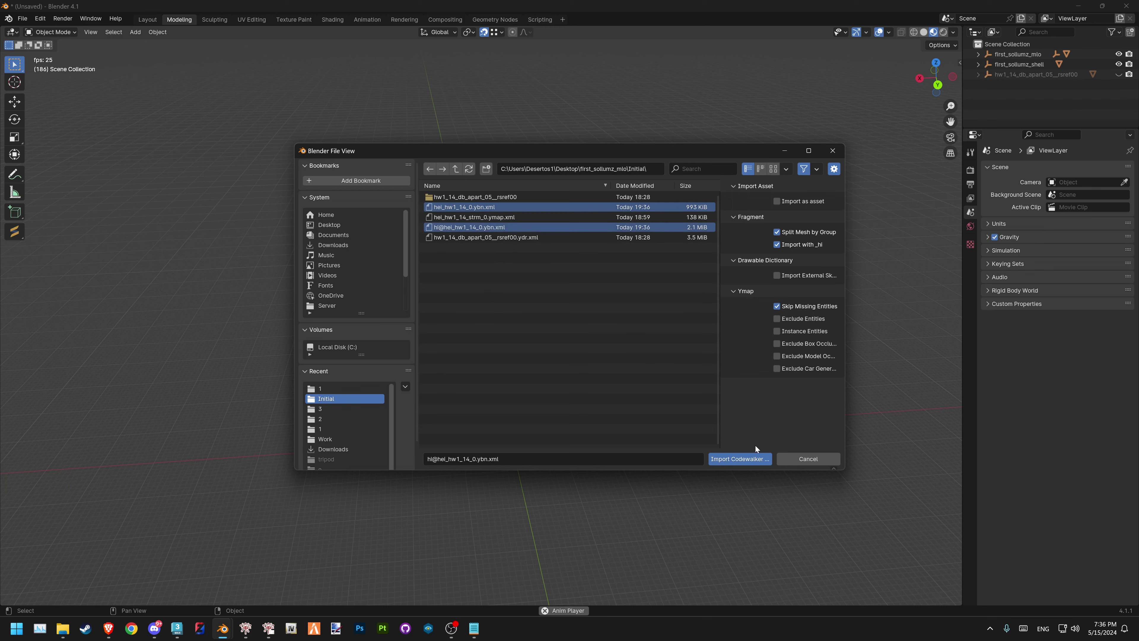
click(740, 458)
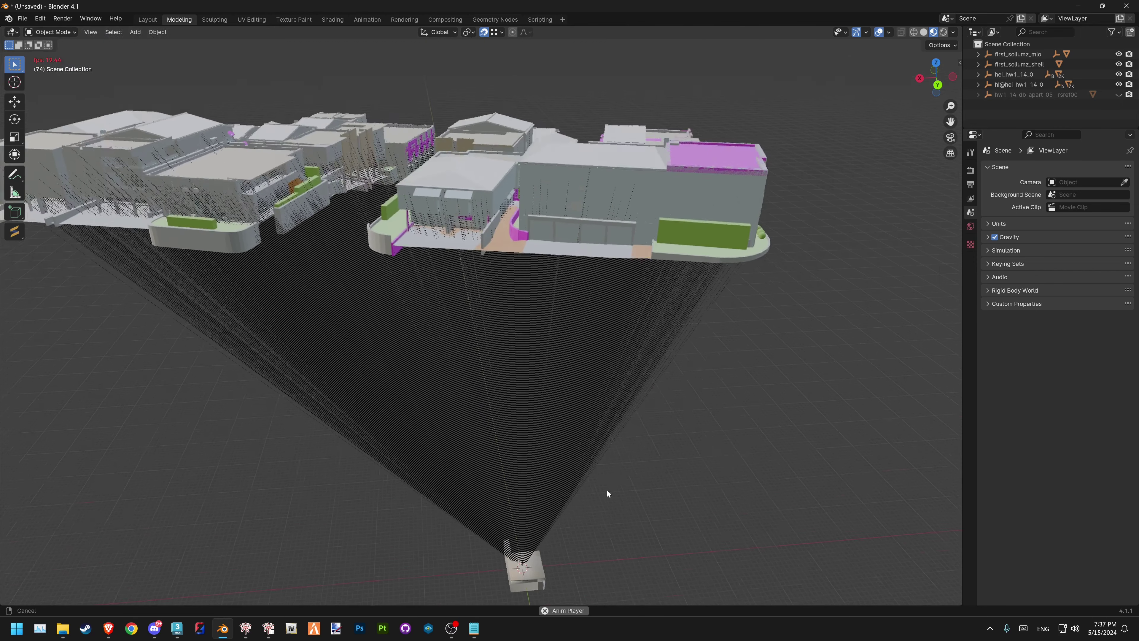
shift+middle_drag(596, 309, 607, 489)
mouse_move(581, 410)
middle_down()
mouse_move(532, 260)
mouse_move(502, 255)
middle_up()
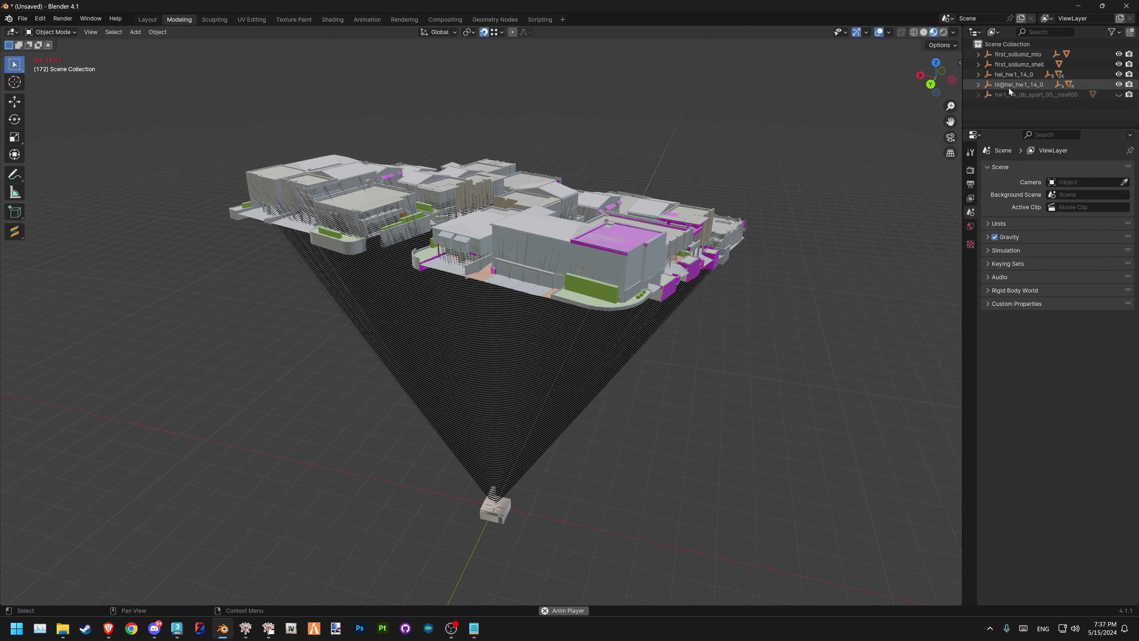
Hide hi@hei_hw1_14_0 with its children and select the first_sollumz_mlo mesh
click(980, 85)
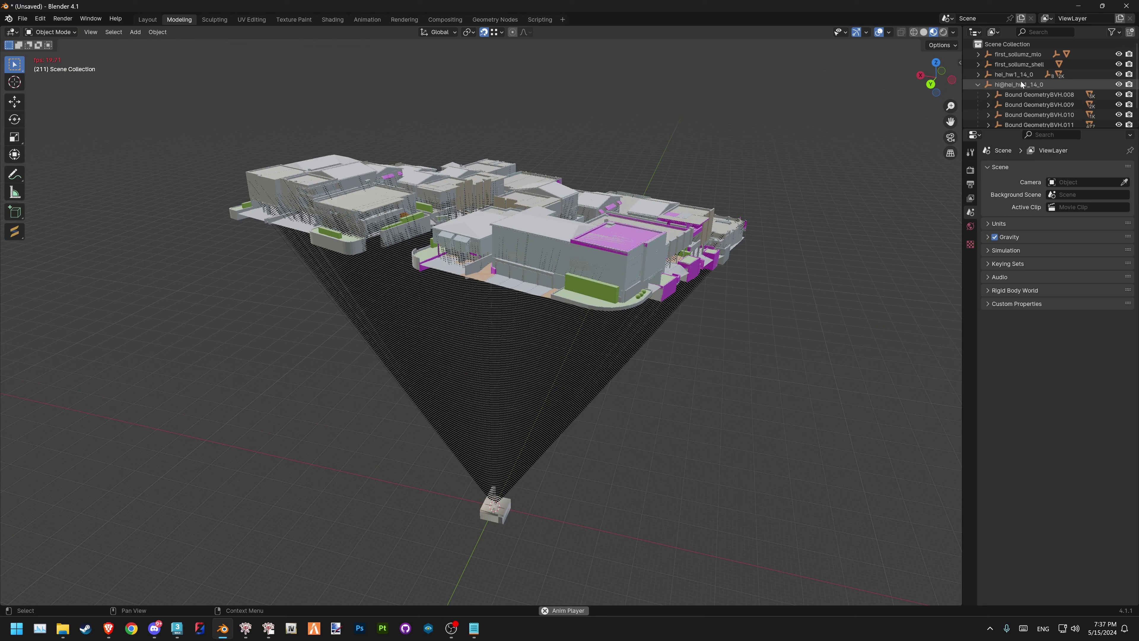
click(1021, 83)
right_click(1021, 83)
click(1008, 102)
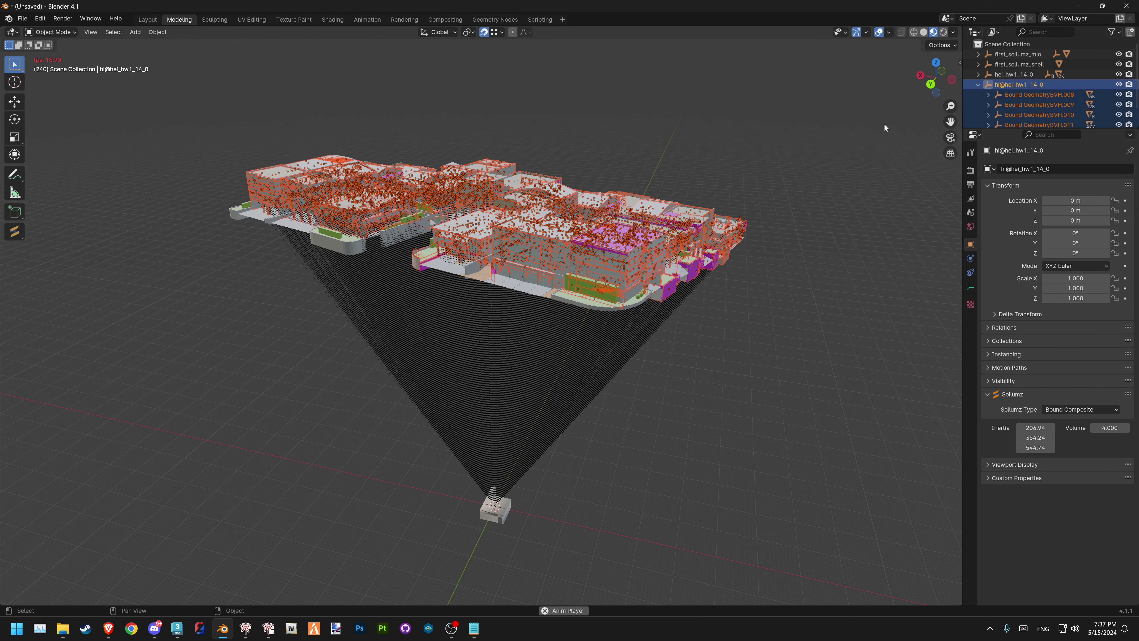
key(h)
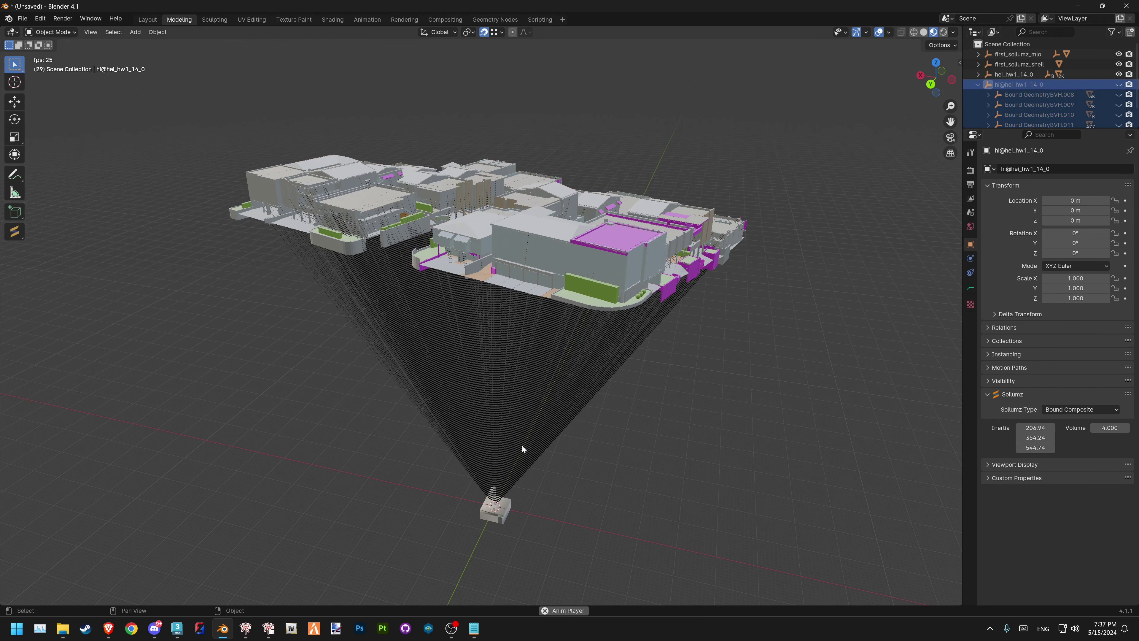
mouse_move(521, 444)
shift+middle_down()
mouse_move(535, 400)
mouse_move(544, 426)
shift+middle_up()
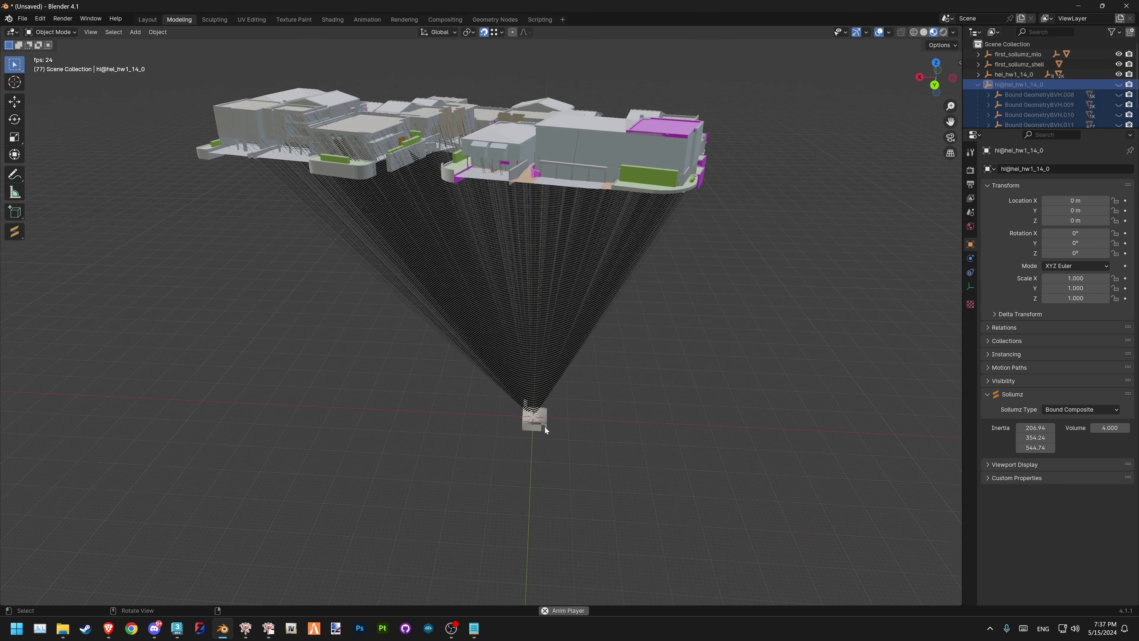
click(536, 423)
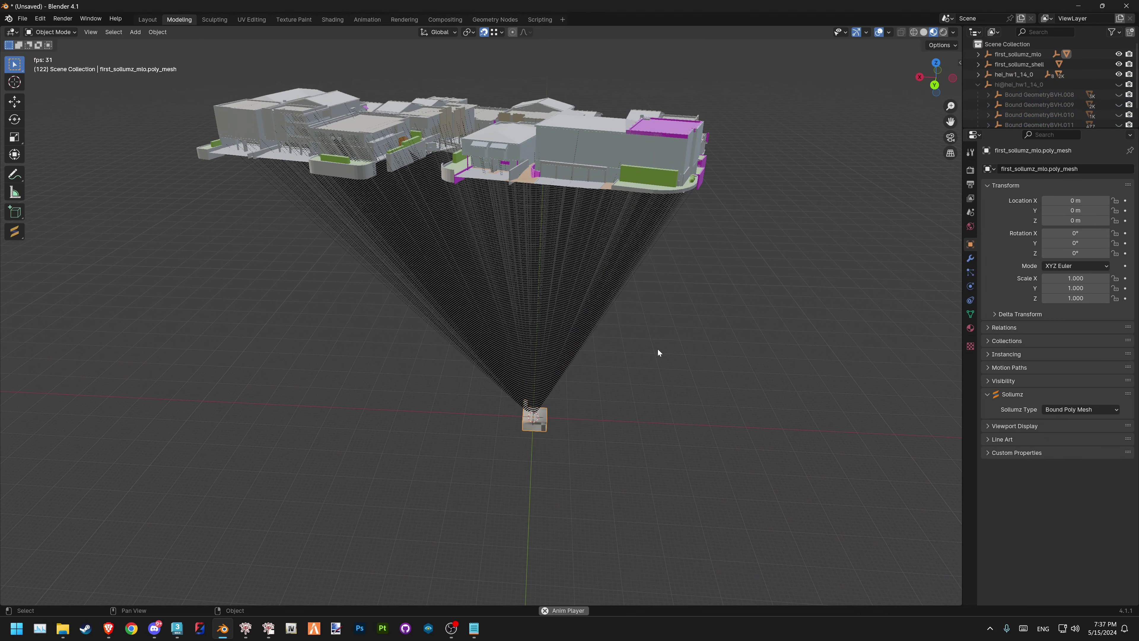
Set the mesh's X location to 7.05053 from the saved notes
click(959, 63)
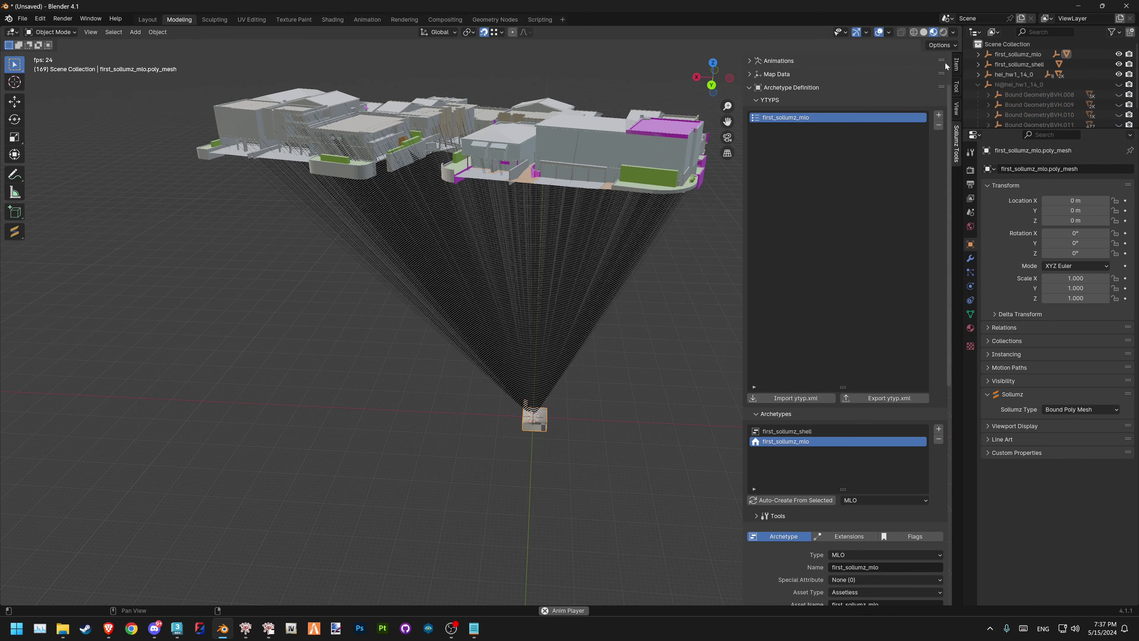
click(956, 64)
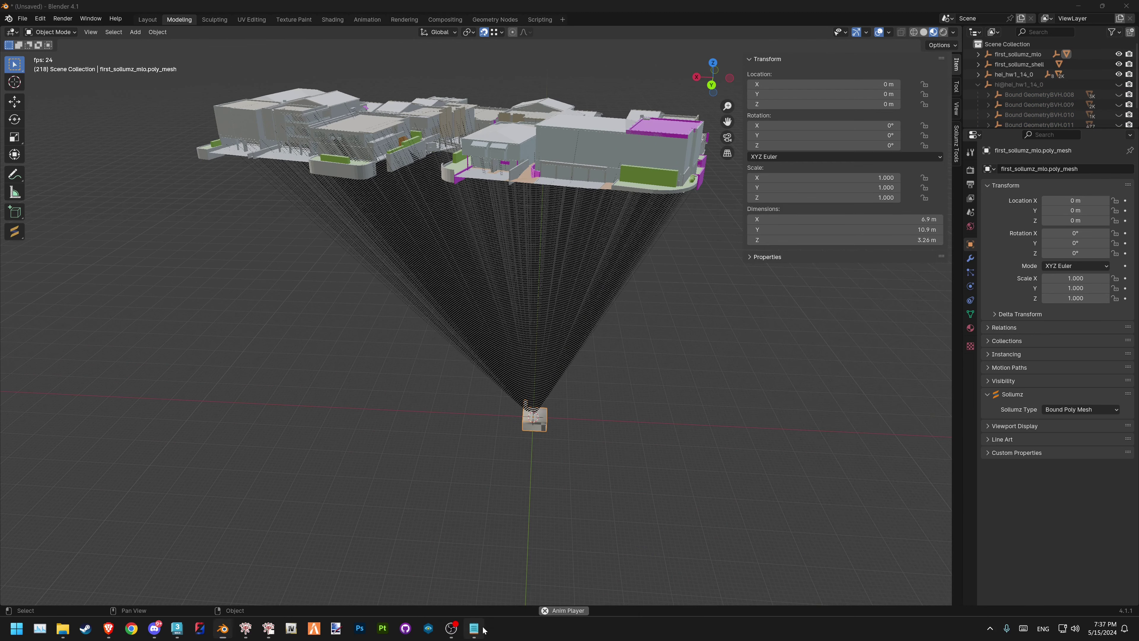
click(474, 629)
double_click(232, 131)
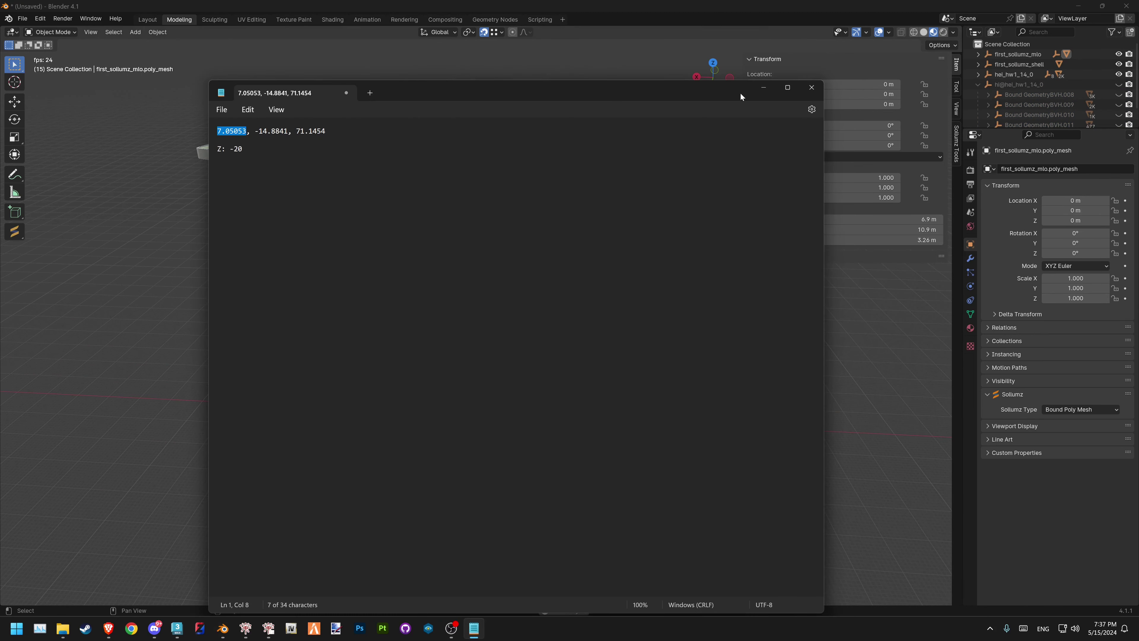
click(764, 86)
double_click(771, 84)
key(Return)
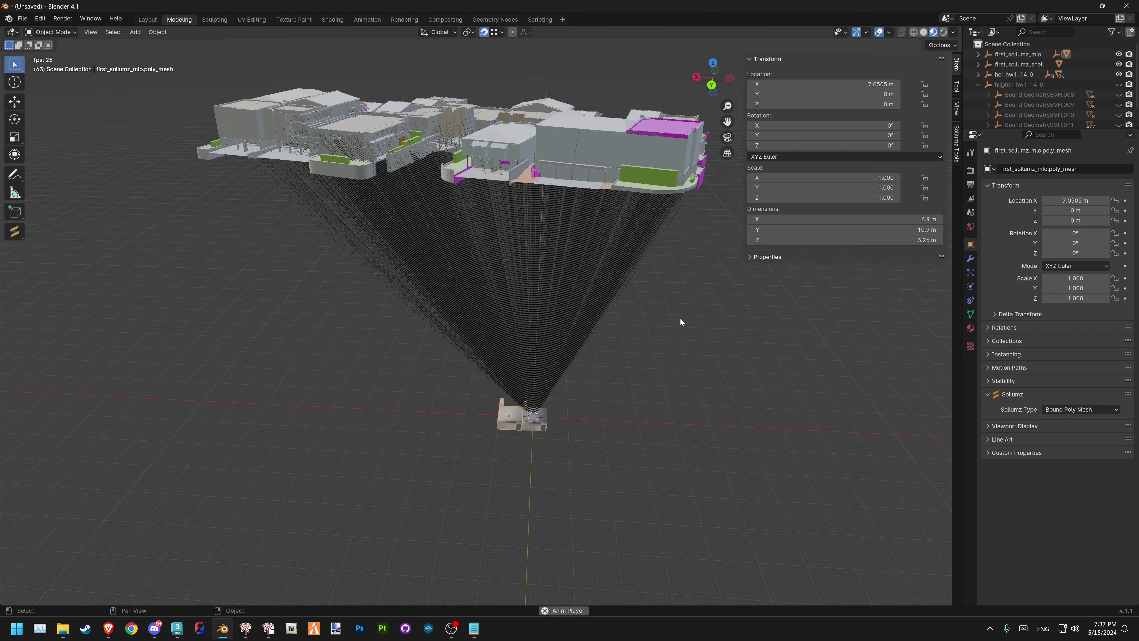
Paste -14.8841 into the mesh's Y location
click(476, 627)
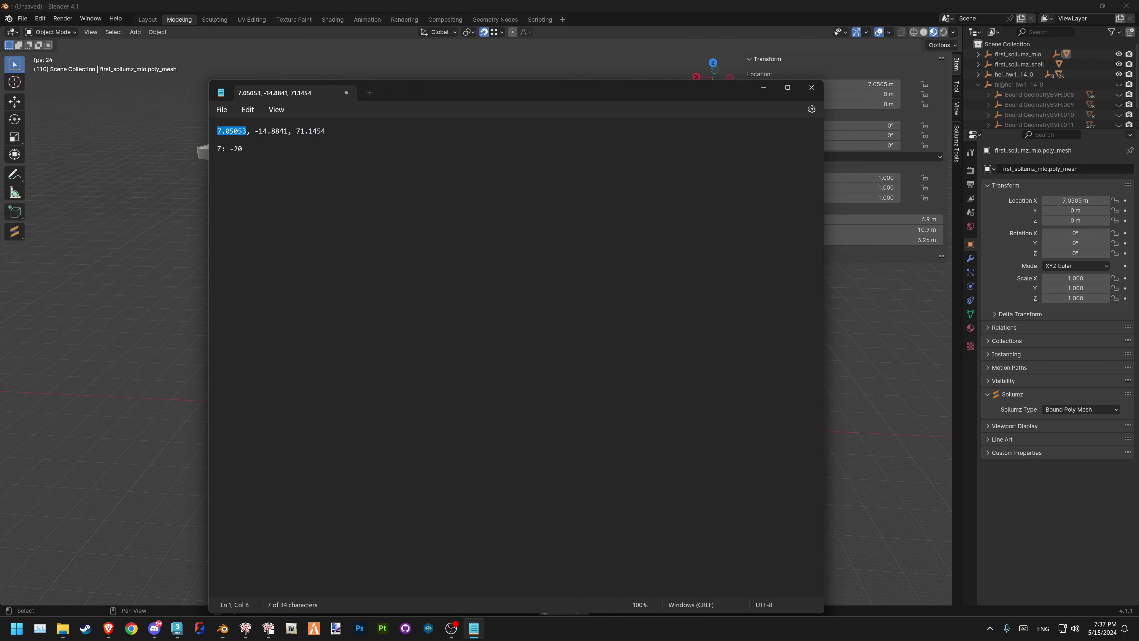
drag(288, 131, 256, 135)
key(ctrl+c)
click(861, 93)
key(ctrl+v)
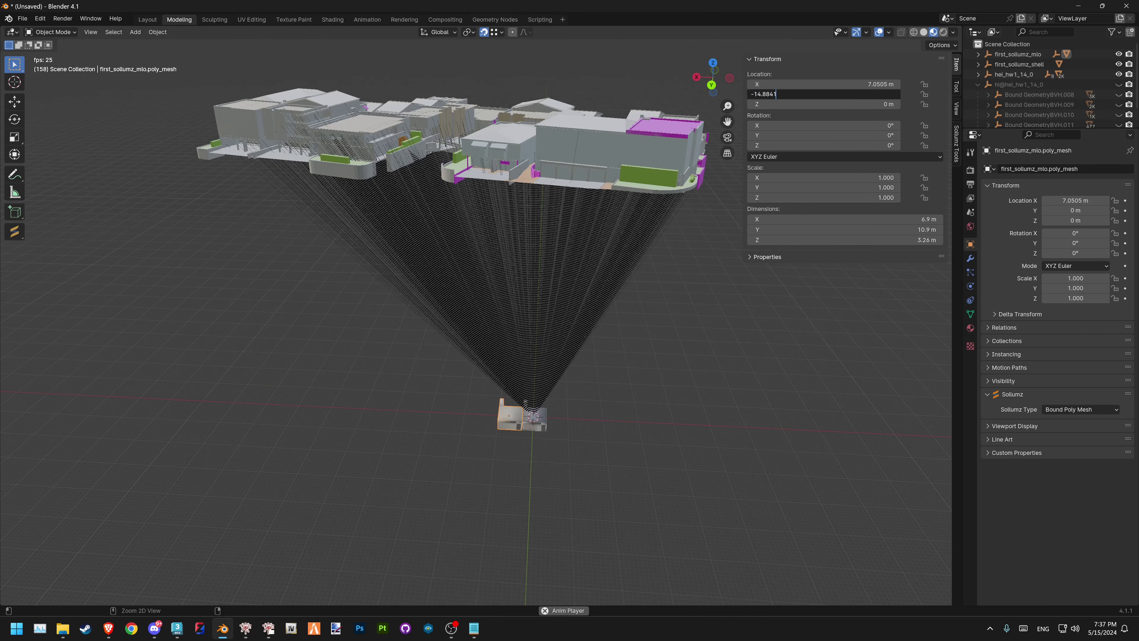
key(Return)
Paste 71.1454 into the mesh's Z location
click(474, 627)
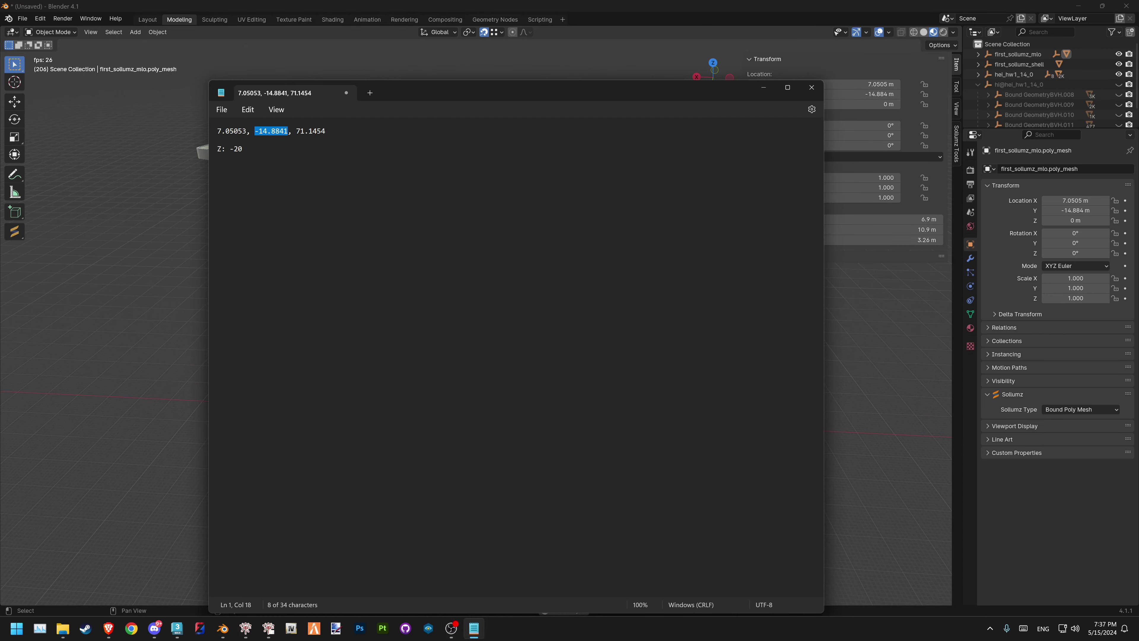
drag(330, 132, 218, 148)
key(ctrl+c)
click(861, 103)
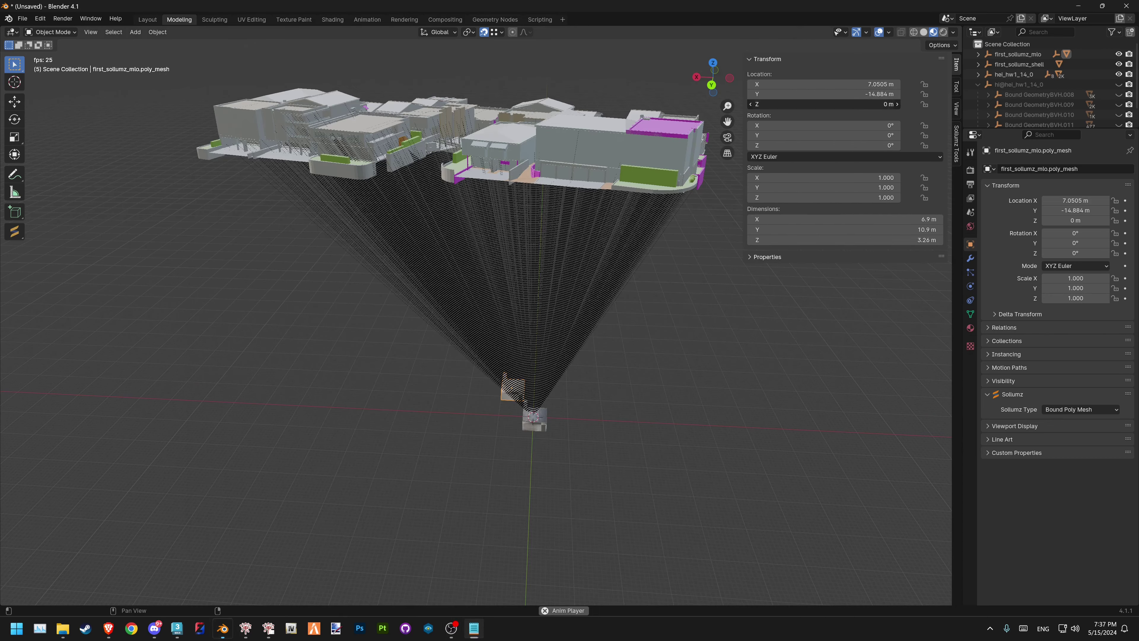
key(ctrl+v)
key(Return)
middle_drag(571, 203, 492, 343)
Rotate the MLO -20° around the Z axis with rz-20
scroll(491, 342, up, 5)
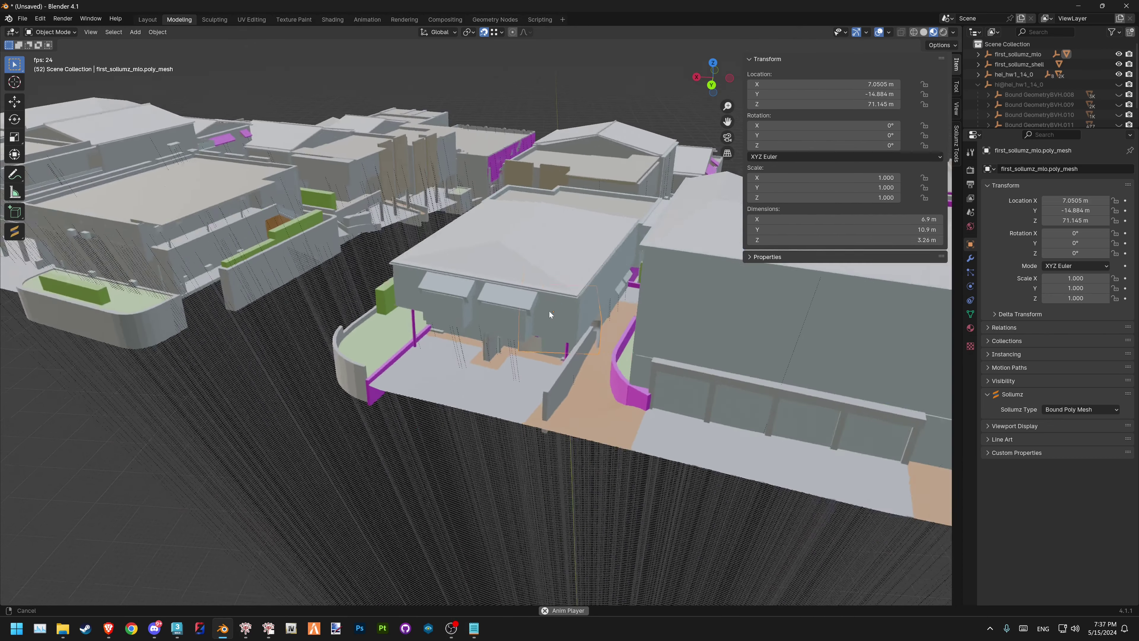
scroll(552, 272, up, 5)
text(rz-20)
key(Return)
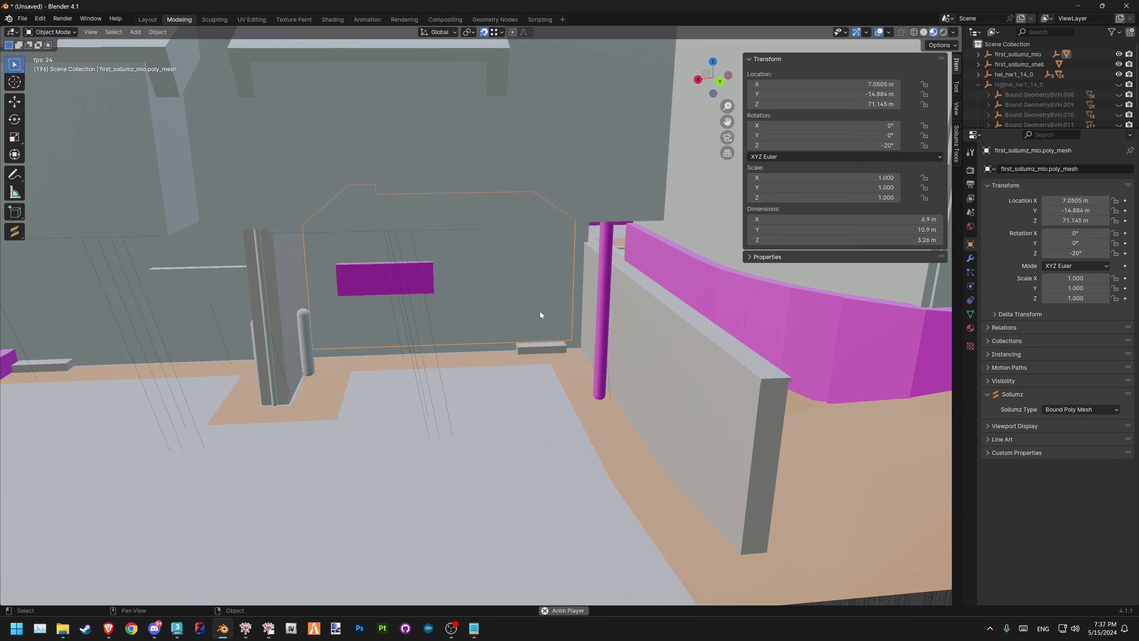
Select Bound Poly Box.1820 and lift it along Z
mouse_move(540, 312)
middle_down()
mouse_move(558, 283)
mouse_move(499, 241)
mouse_move(563, 541)
middle_up()
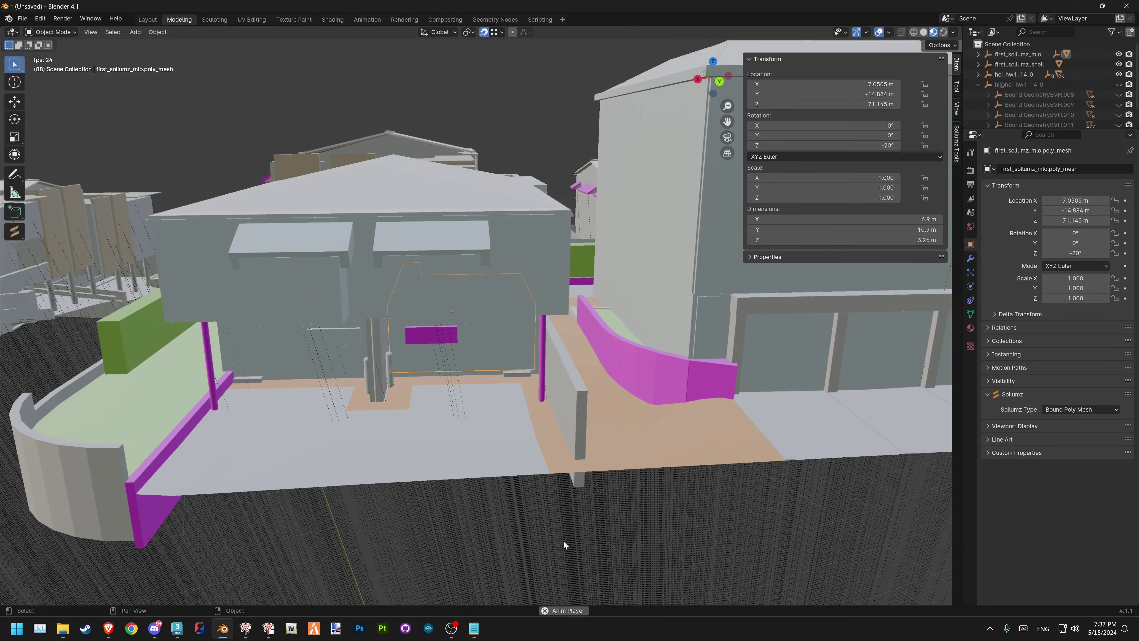
click(493, 364)
scroll(506, 357, up, 5)
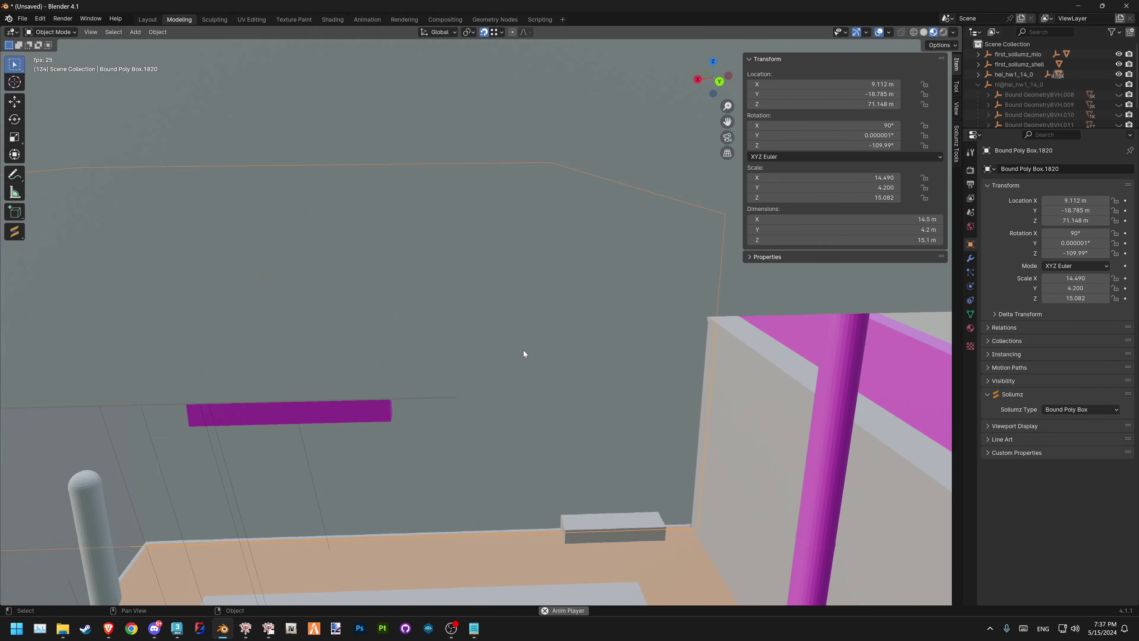
scroll(522, 343, down, 2)
scroll(493, 328, down, 2)
mouse_move(466, 317)
middle_down()
mouse_move(459, 303)
mouse_move(508, 304)
mouse_move(493, 307)
middle_up()
key(g)
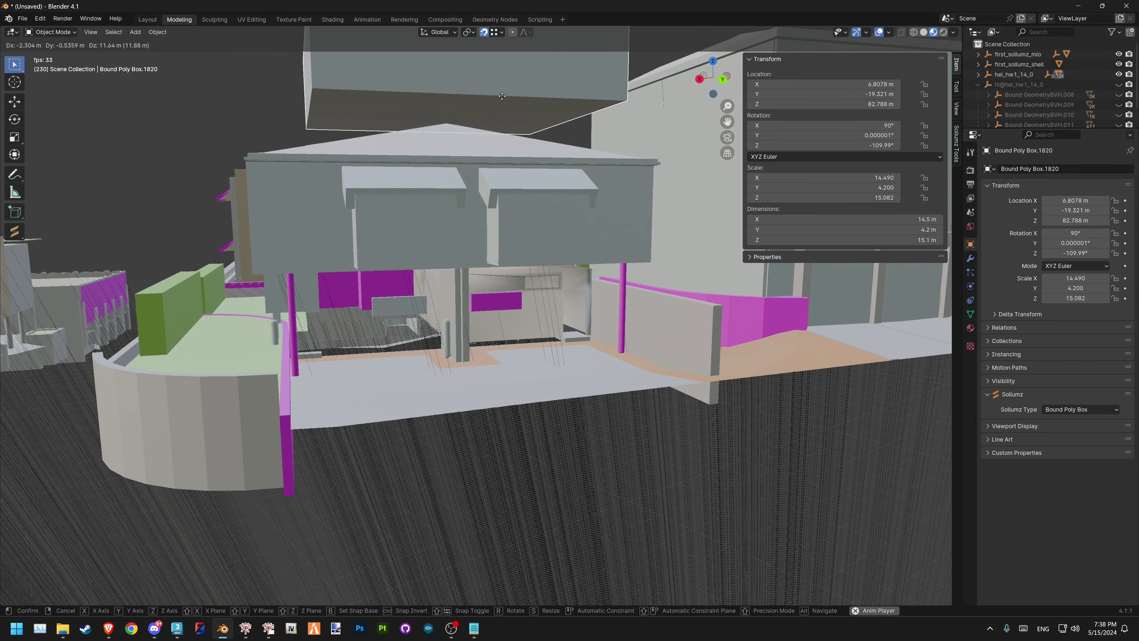
key(z)
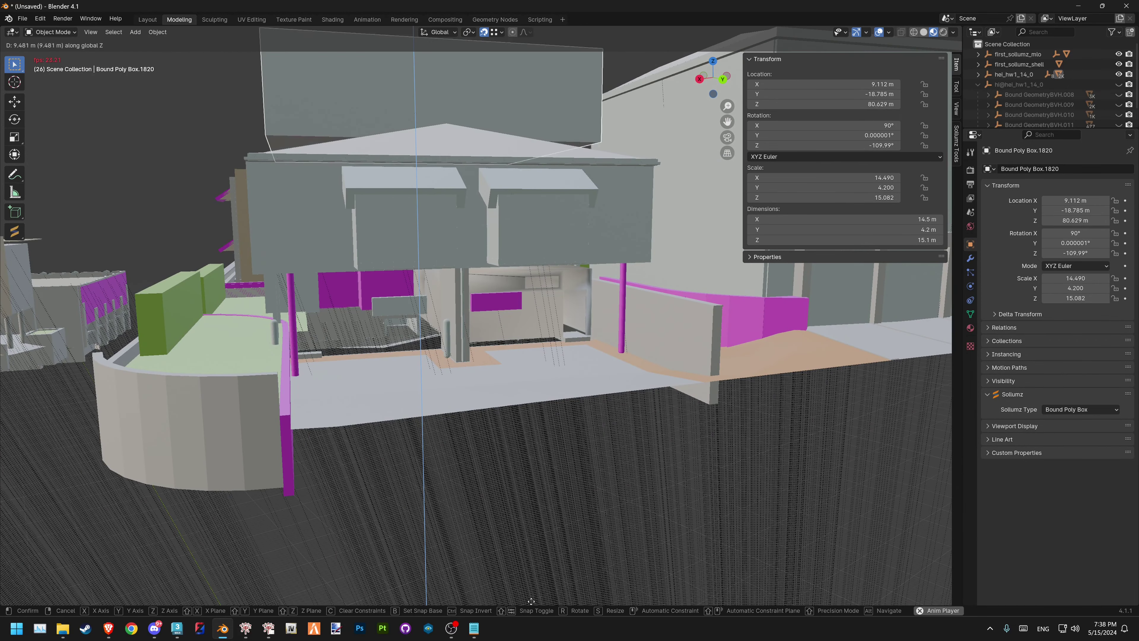
click(518, 565)
mouse_move(518, 565)
middle_down()
mouse_move(577, 407)
mouse_move(433, 241)
mouse_move(501, 234)
mouse_move(579, 302)
middle_up()
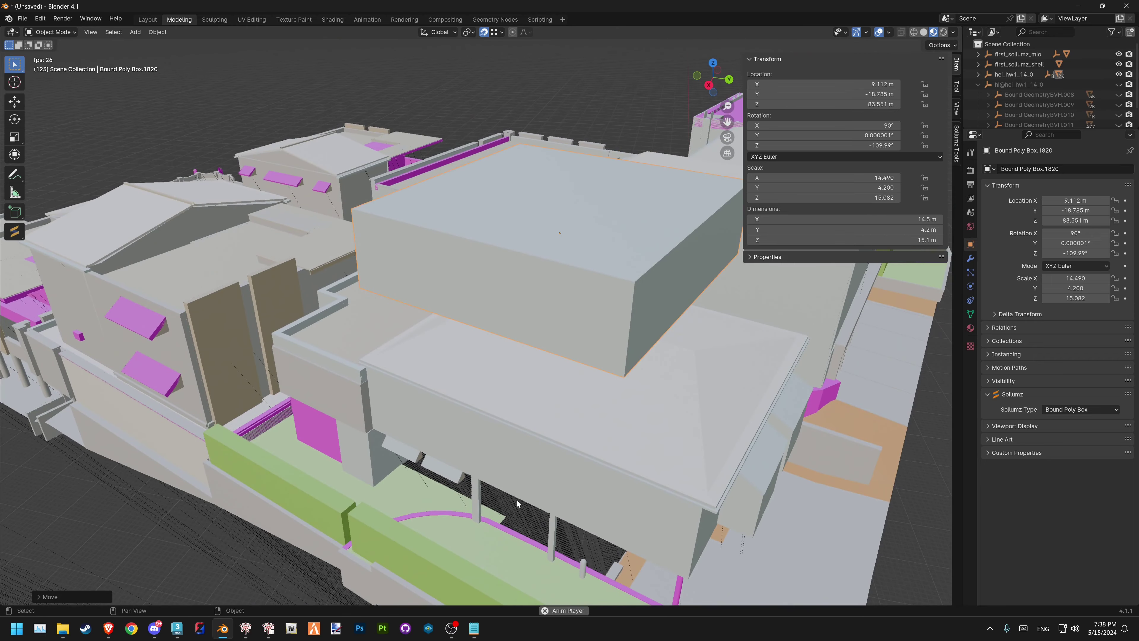
mouse_move(646, 313)
middle_down()
mouse_move(580, 288)
mouse_move(458, 321)
mouse_move(549, 451)
middle_up()
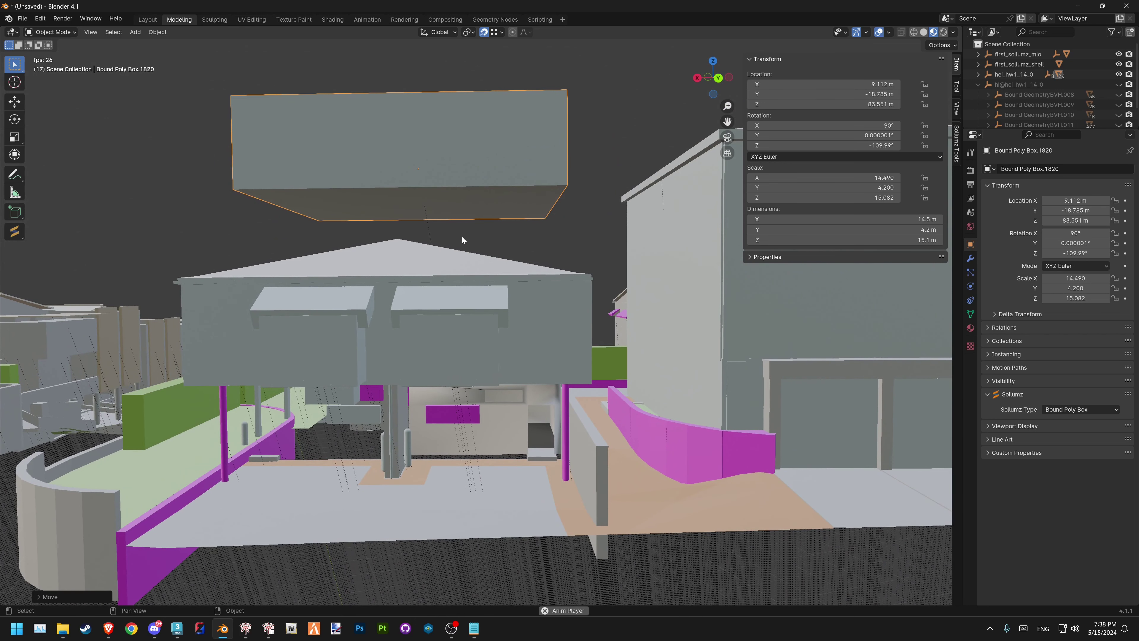
Undo the lift and cancel a stray move, keeping the box at its original height
key(ctrl+z)
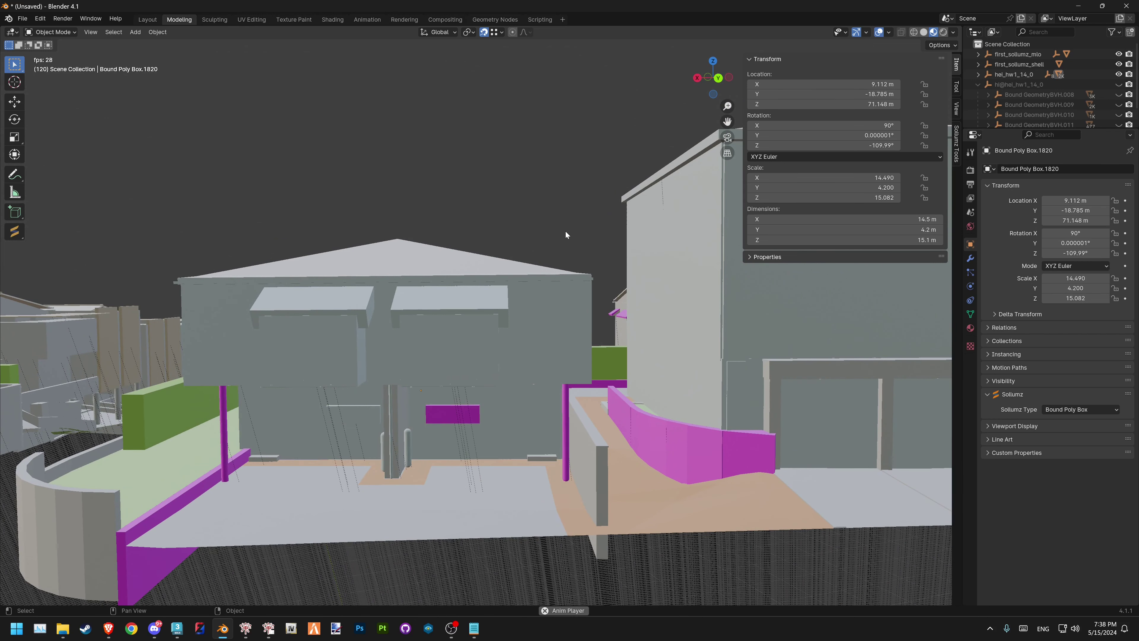
scroll(498, 428, up, 1)
scroll(571, 379, up, 3)
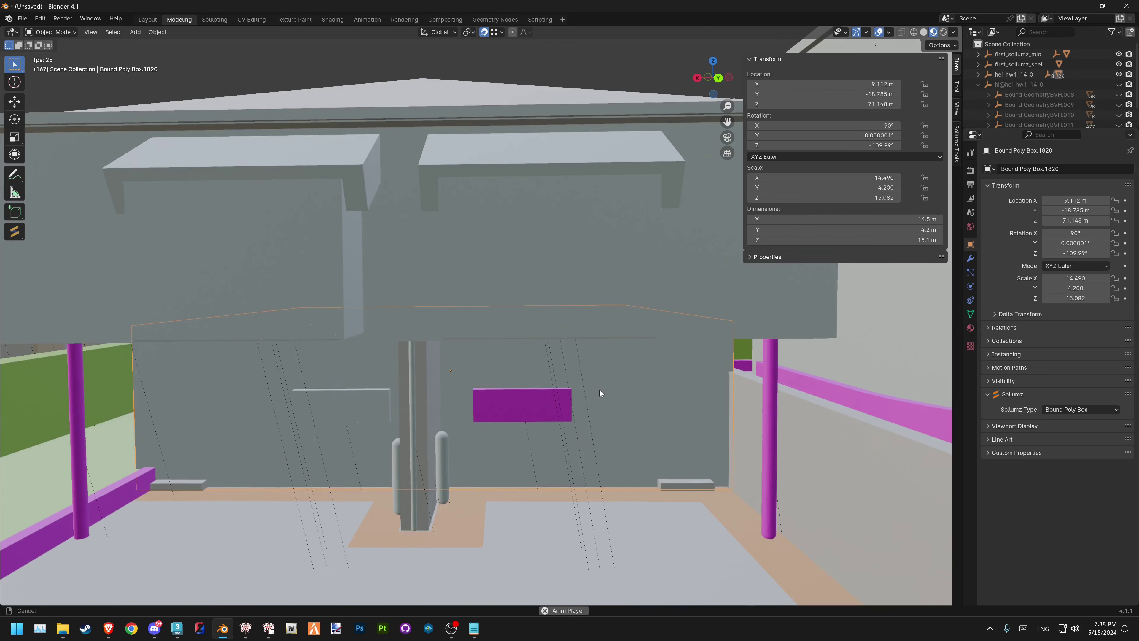
key(g)
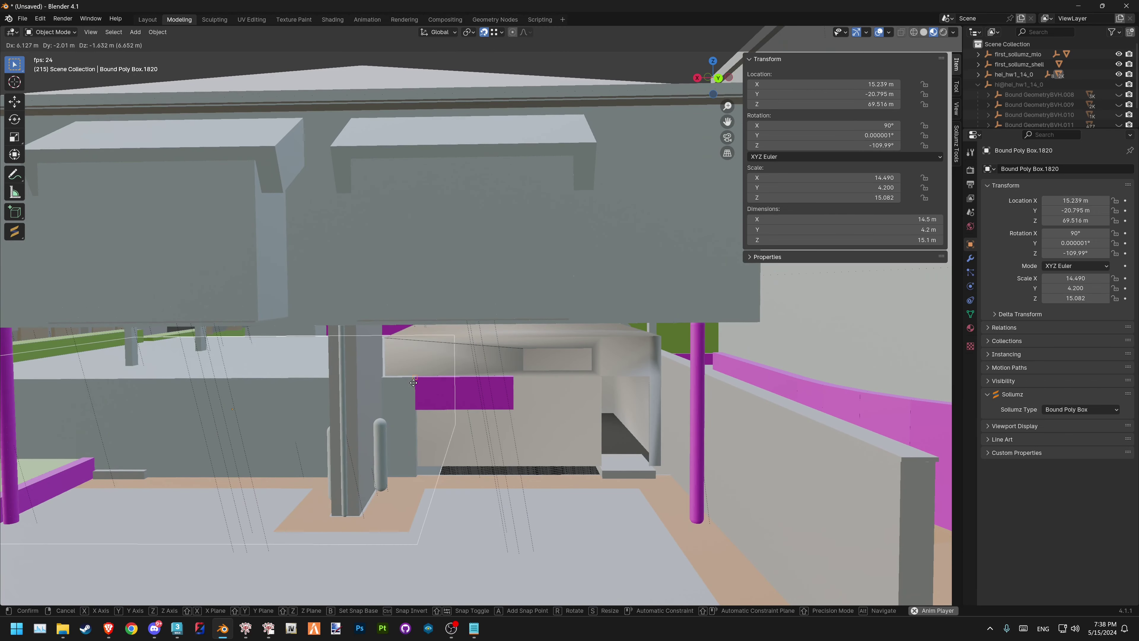
key(Escape)
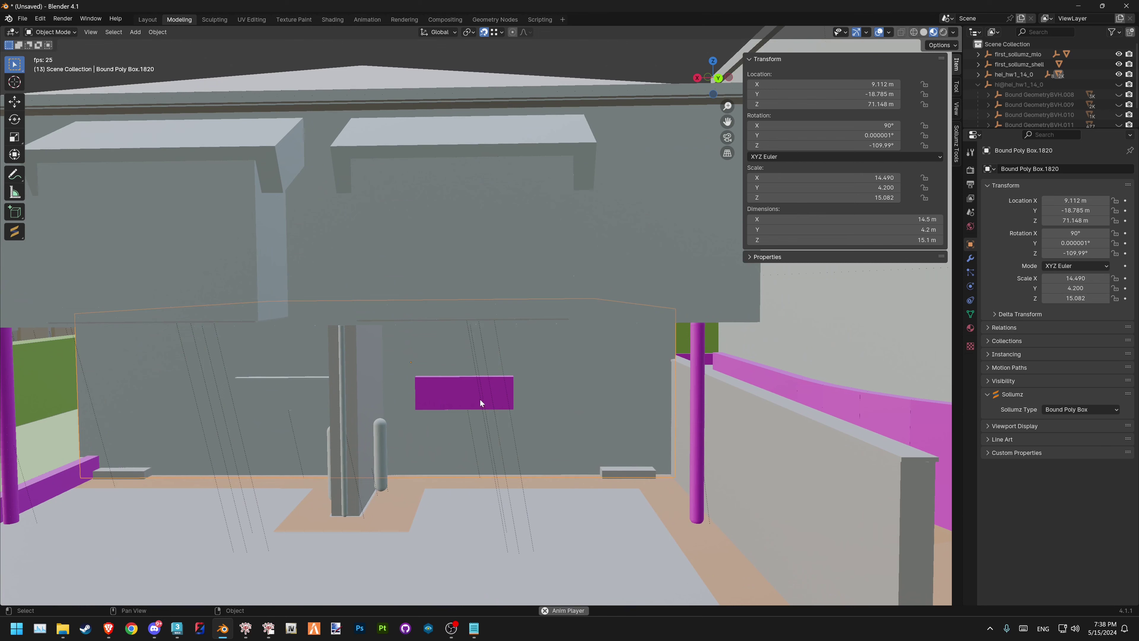
scroll(549, 409, down, 3)
scroll(549, 409, down, 2)
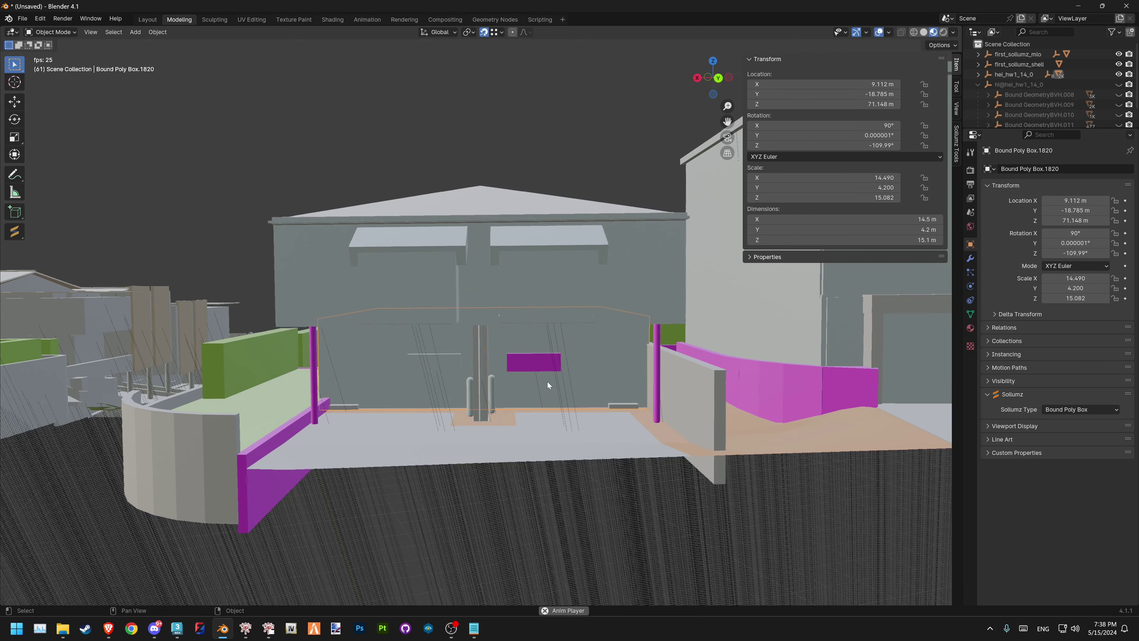
Scale the box along its local X axis, reaching about 21.1 m wide
key(s)
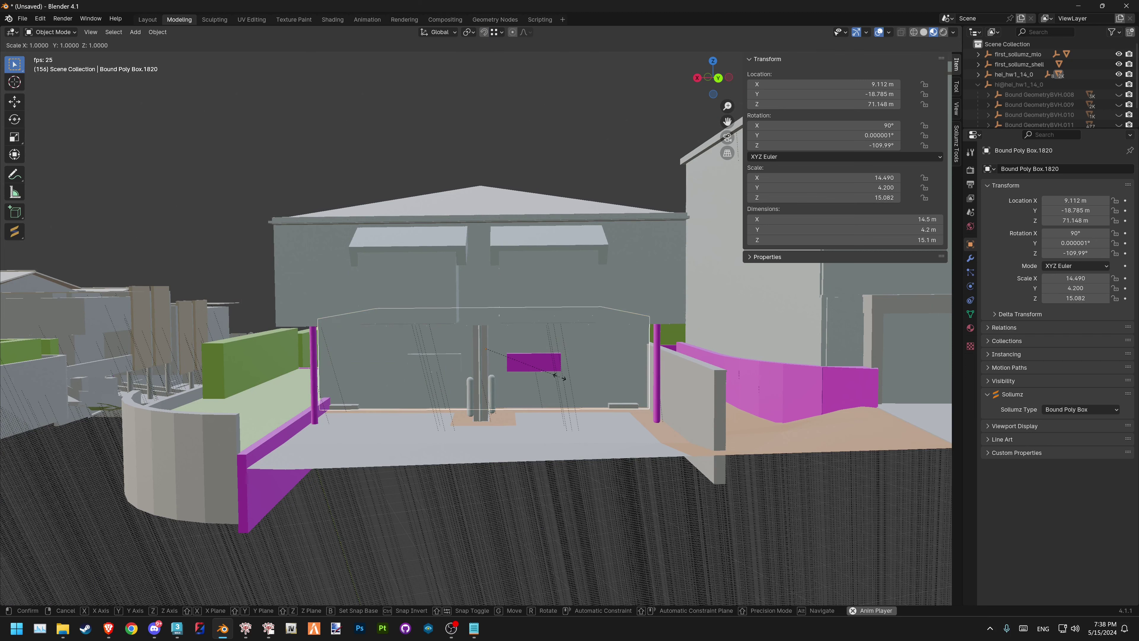
key(y)
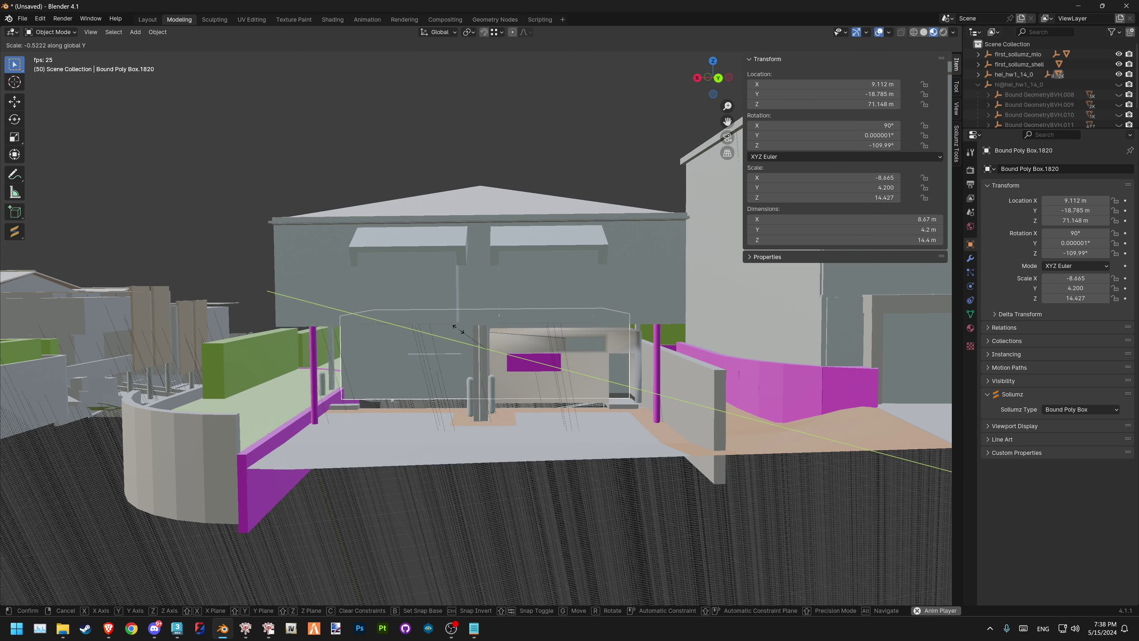
right_click(459, 332)
key(s)
key(y)
key(y)
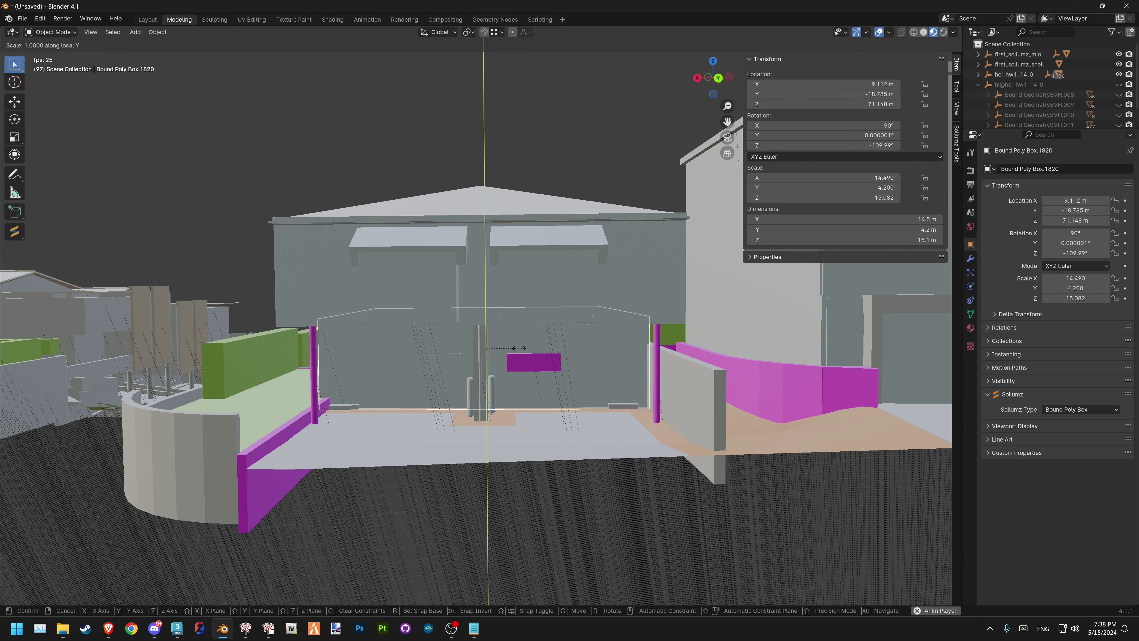
key(x)
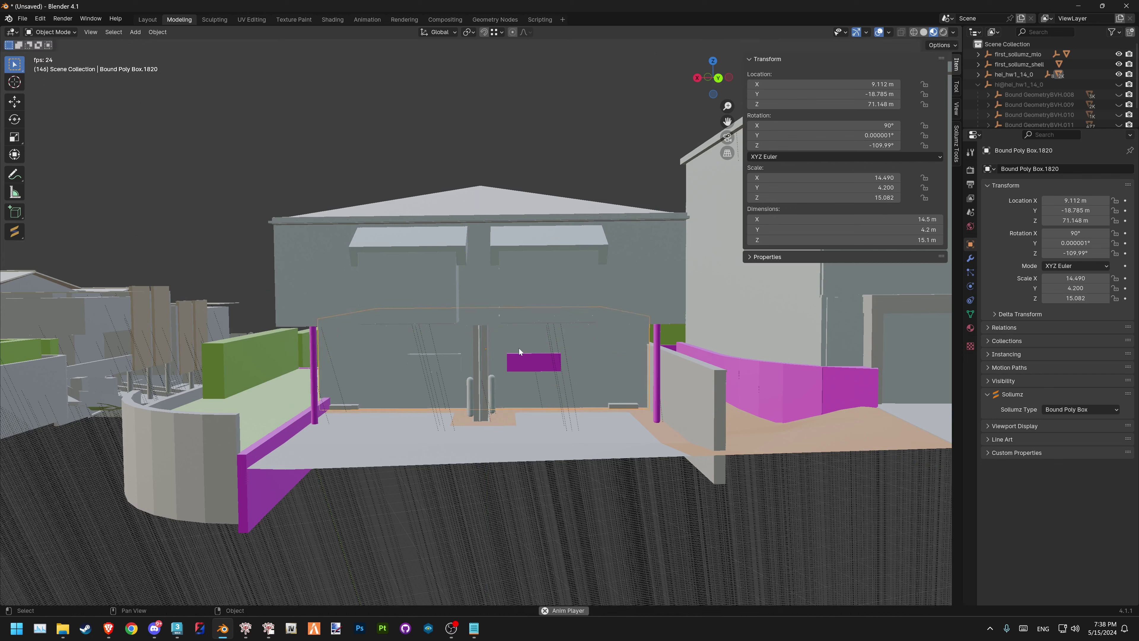
key(x)
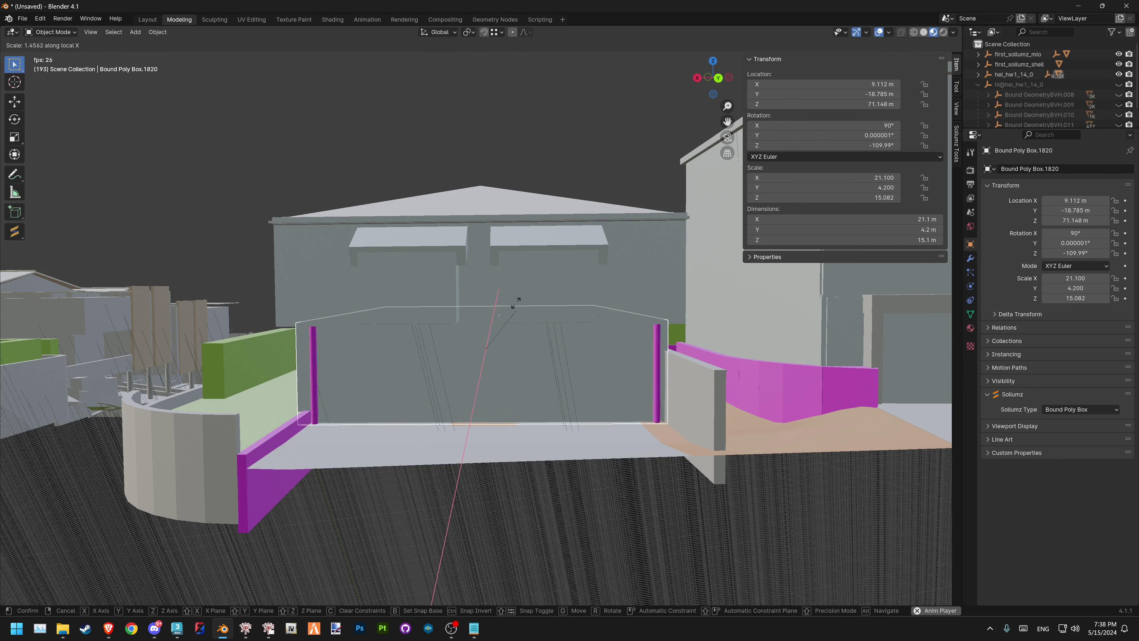
Confirm the new width, then shift all the box's vertices along X in Edit Mode
click(504, 363)
mouse_move(504, 362)
middle_down()
mouse_move(458, 351)
mouse_move(552, 381)
mouse_move(541, 374)
middle_up()
key(Tab)
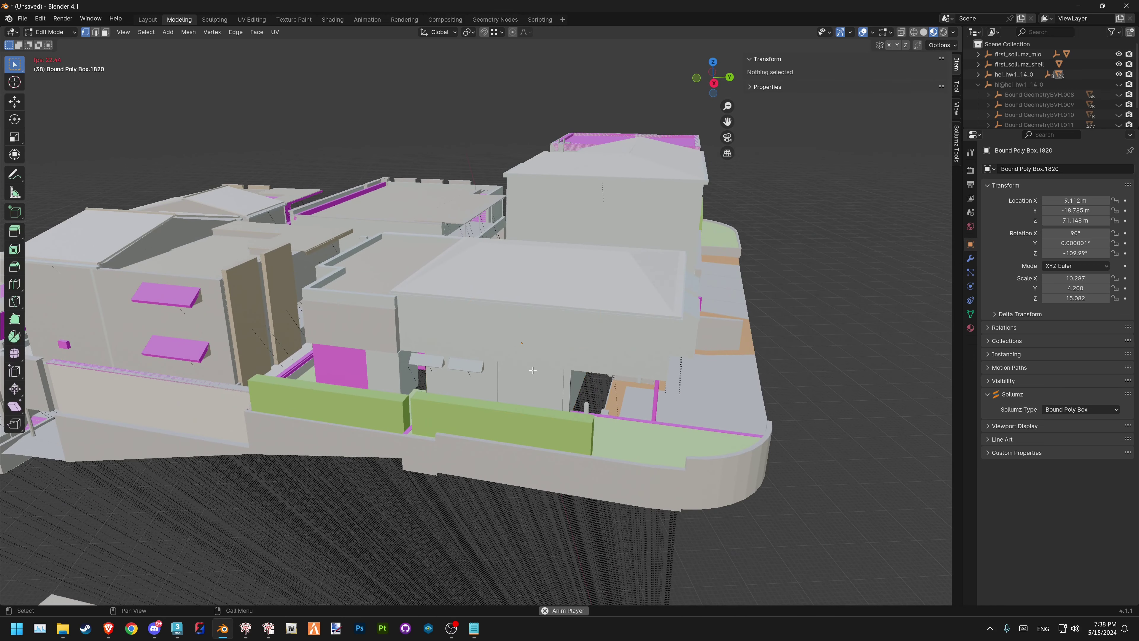
middle_drag(498, 338, 569, 365)
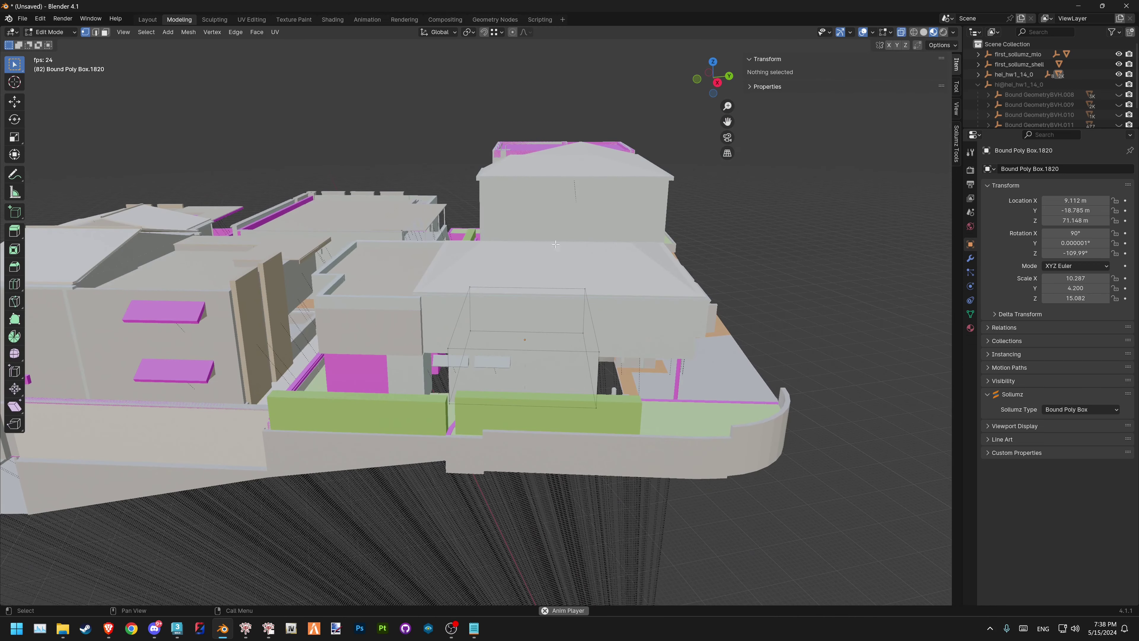
key(a)
key(g)
key(y)
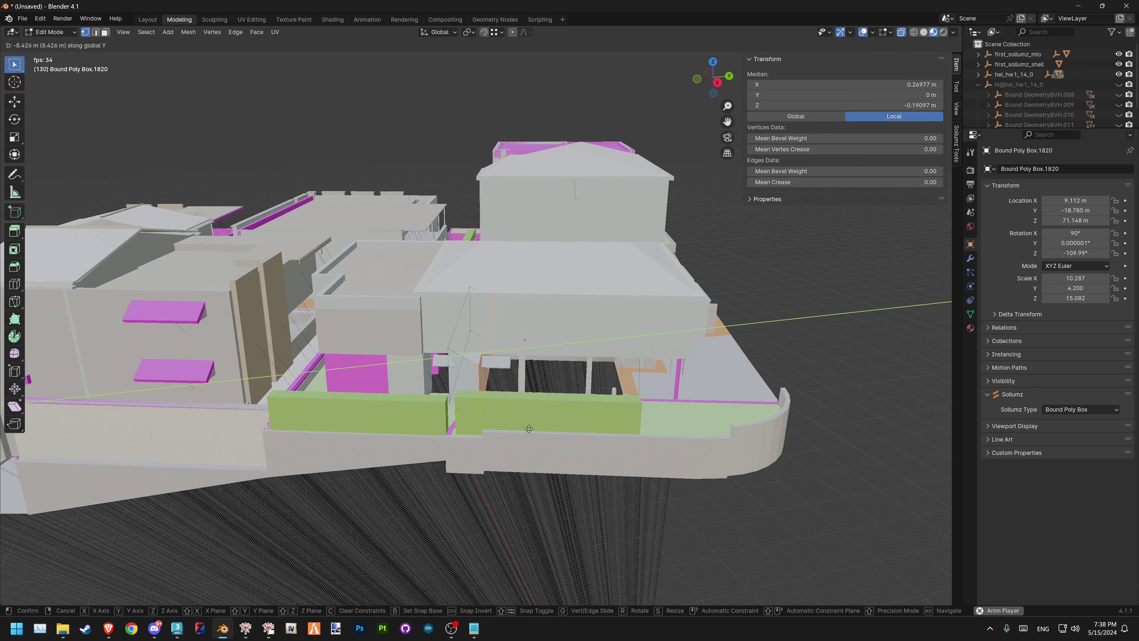
key(x)
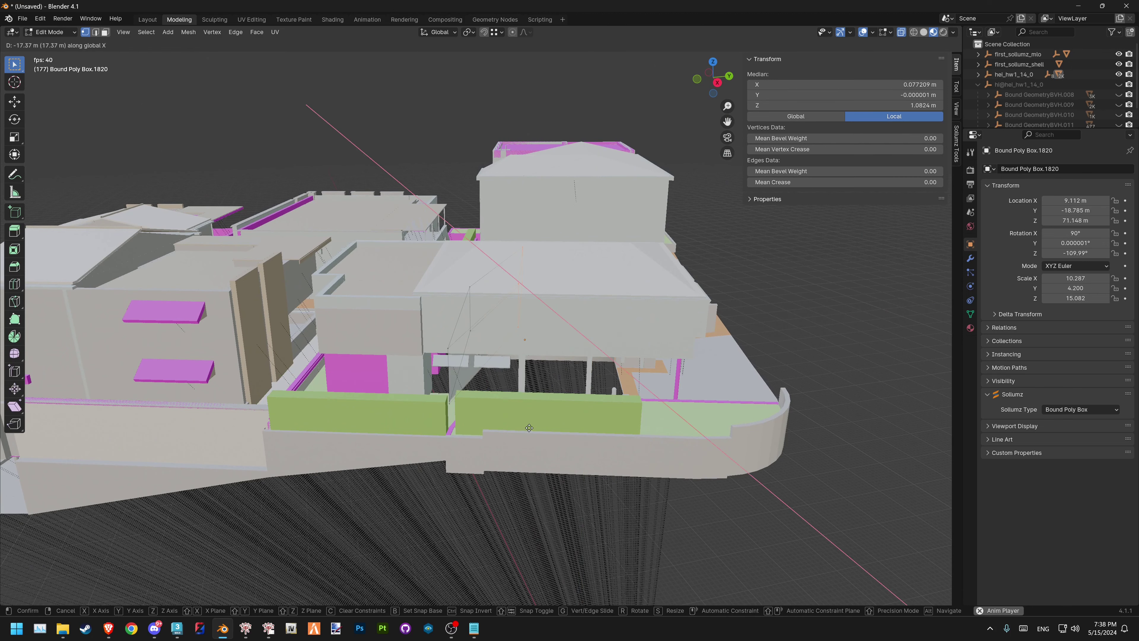
click(470, 355)
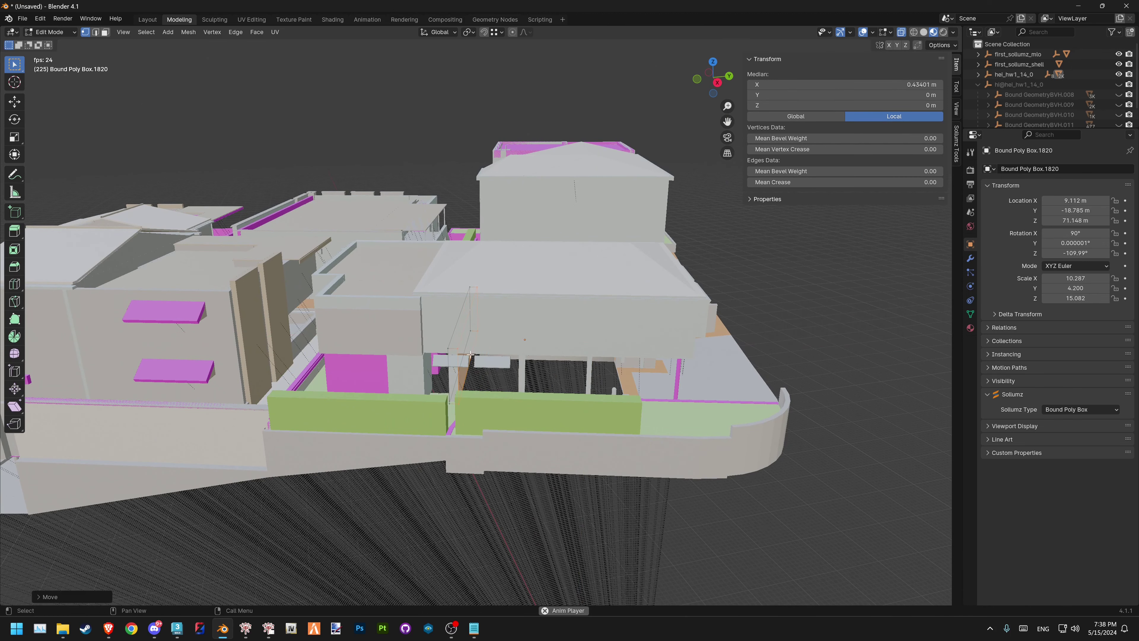
Reposition the vertices again and return to Object Mode with a 0.679 × 4.2 × 15.1 m slab
scroll(470, 354, up, 3)
key(g)
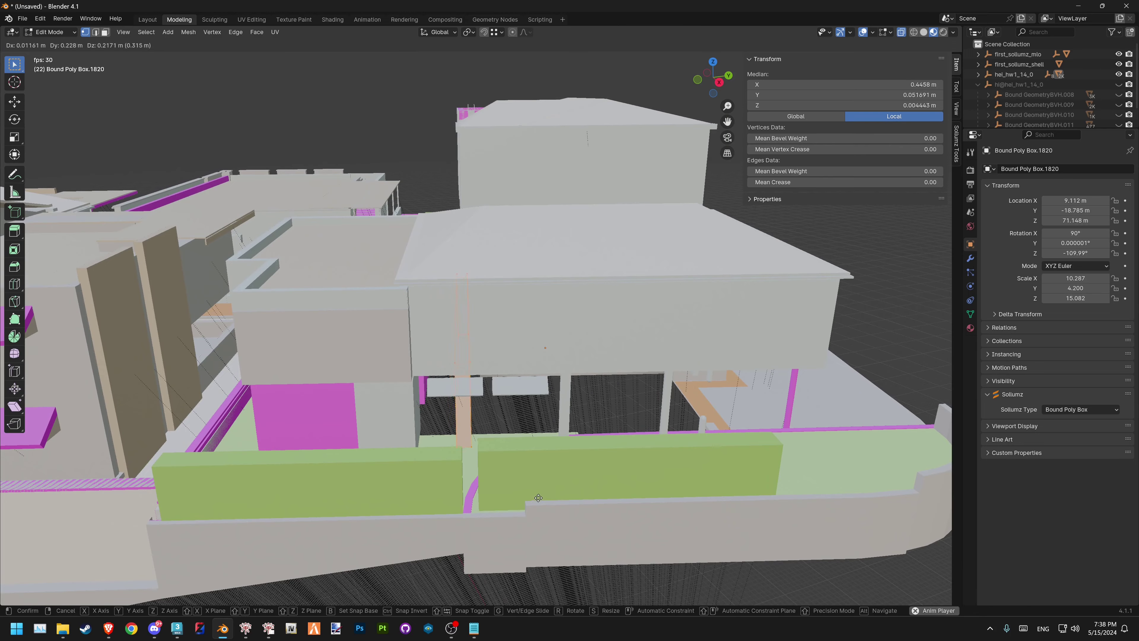
click(493, 404)
mouse_move(494, 404)
middle_down()
mouse_move(469, 360)
mouse_move(487, 401)
mouse_move(574, 418)
middle_up()
click(574, 418)
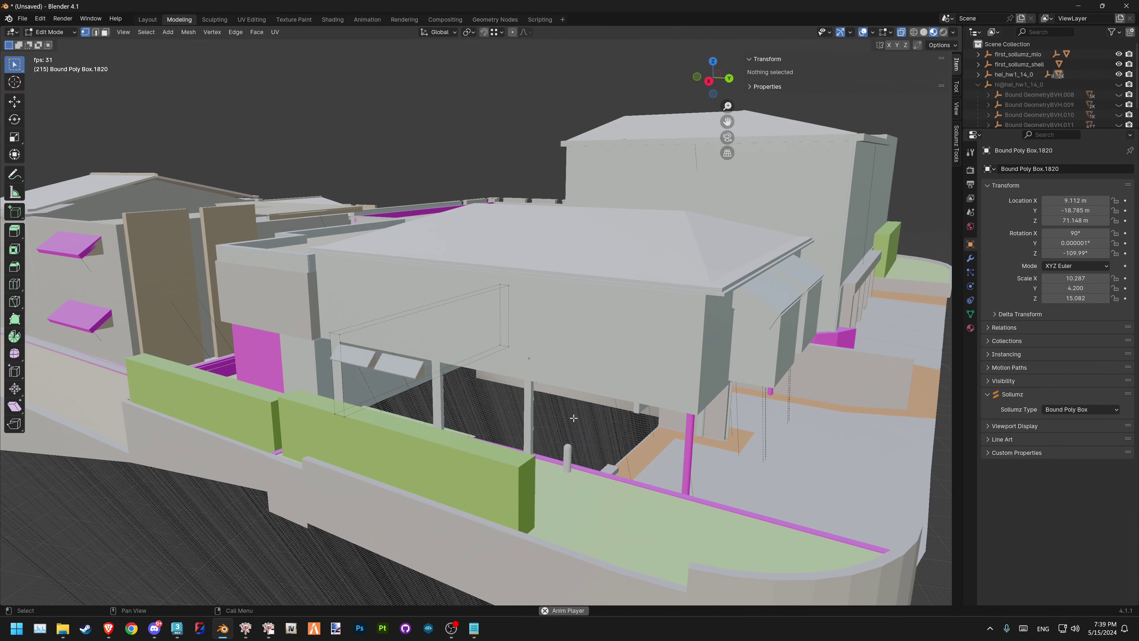
key(Tab)
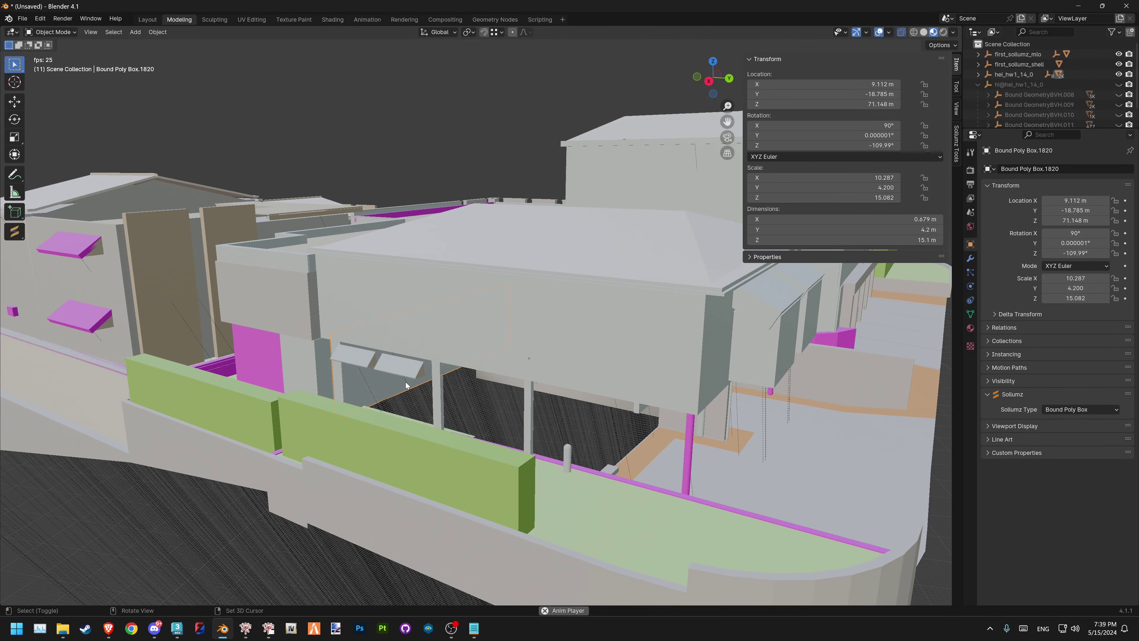
Duplicate the panel, rotate the copy 90° on Z, and place it along the building's front edge
key(shift+d)
key(x)
key(x)
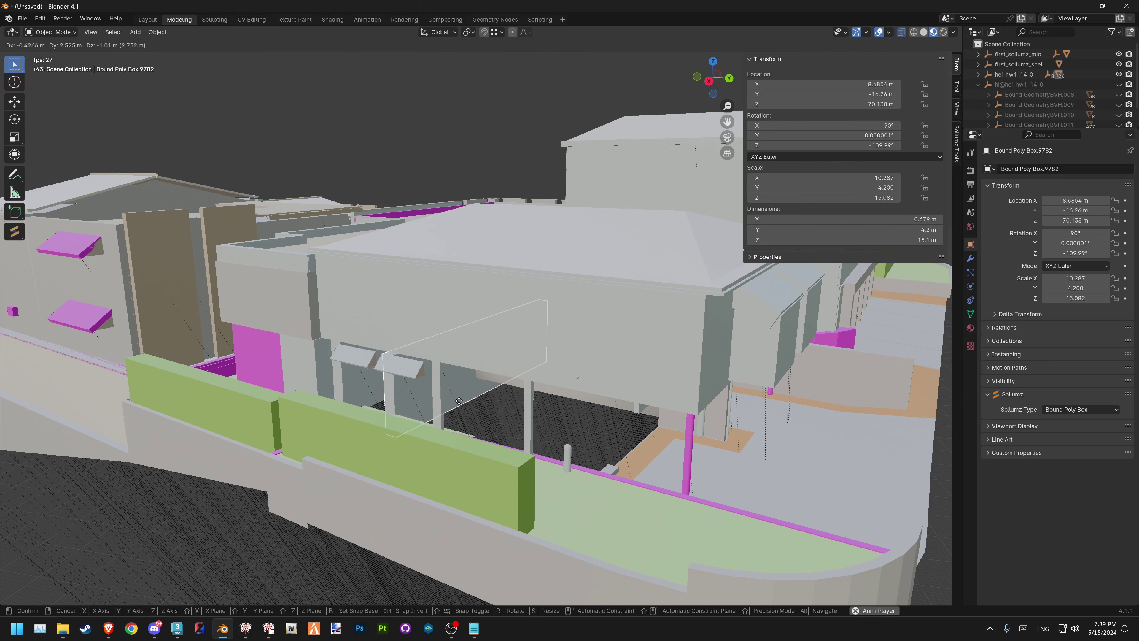
click(514, 413)
key(r)
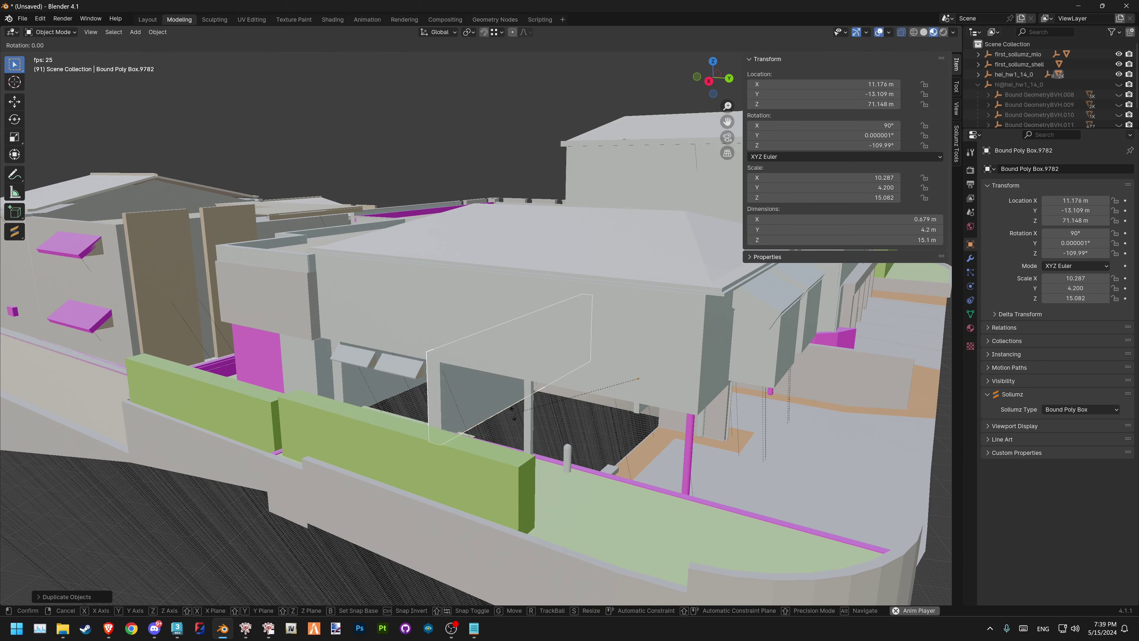
text(z)
text(90)
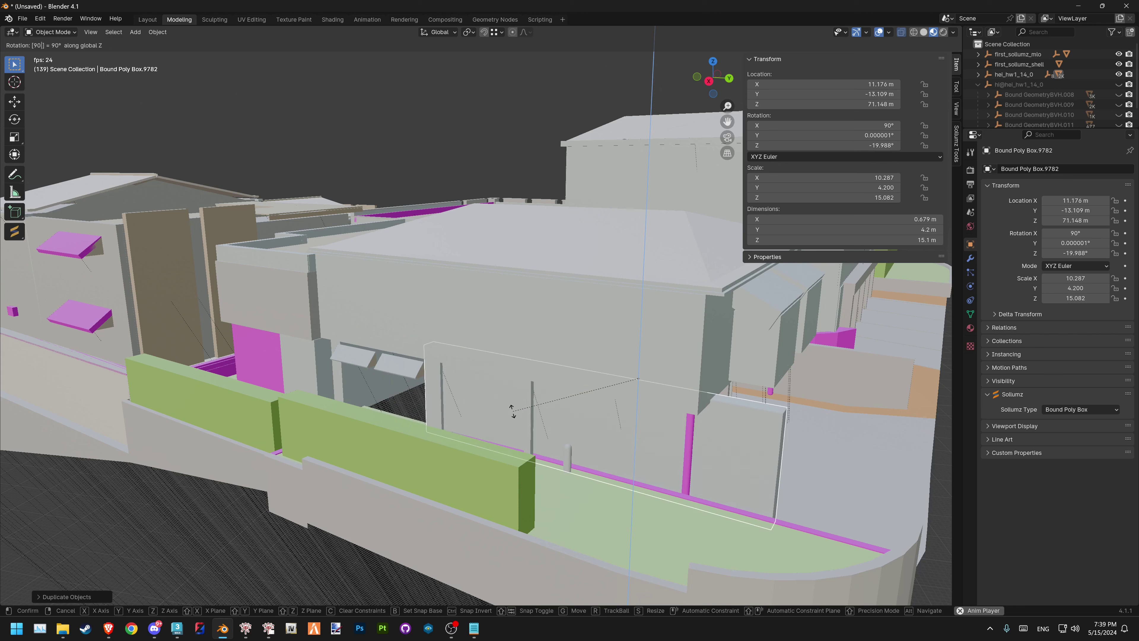
key(Return)
shift+middle_drag(590, 418, 554, 407)
key(g)
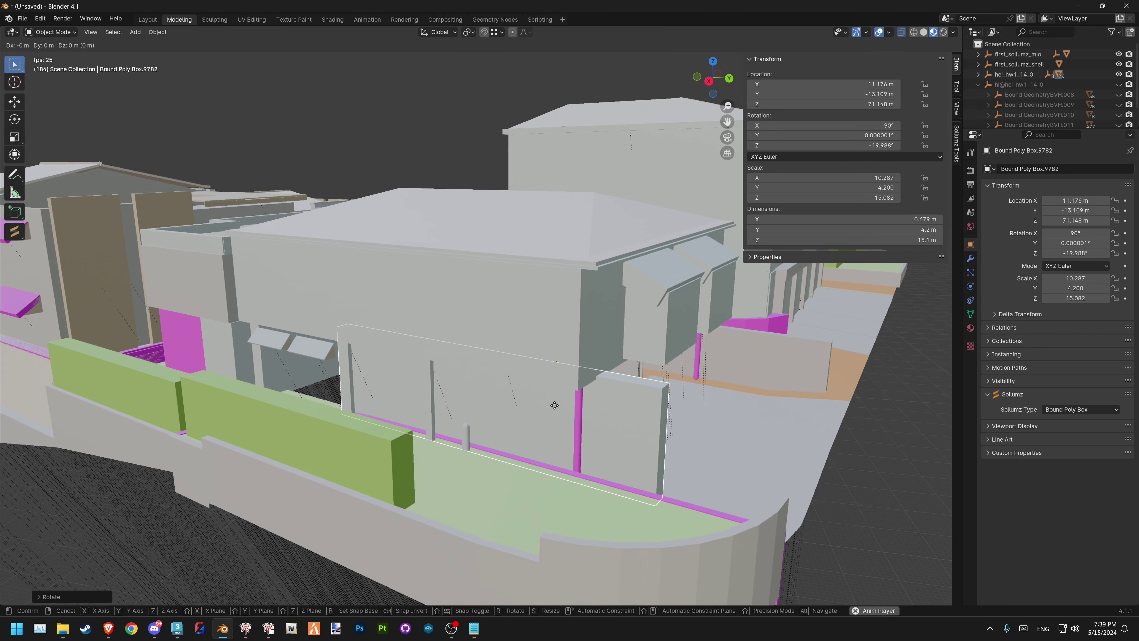
key(x)
key(x)
key(z)
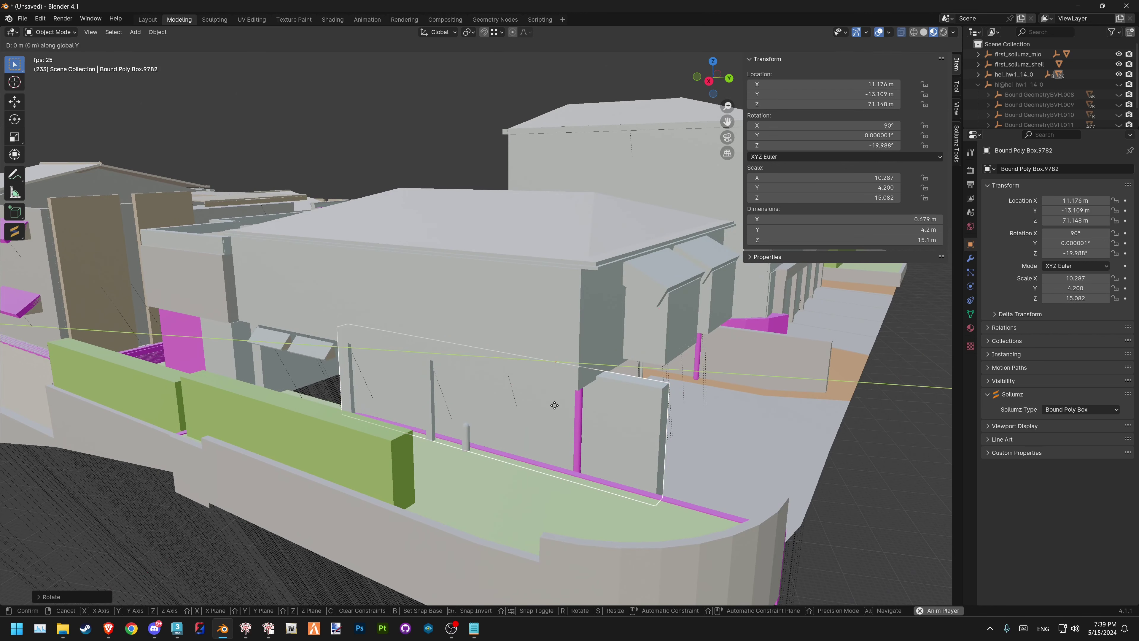
key(z)
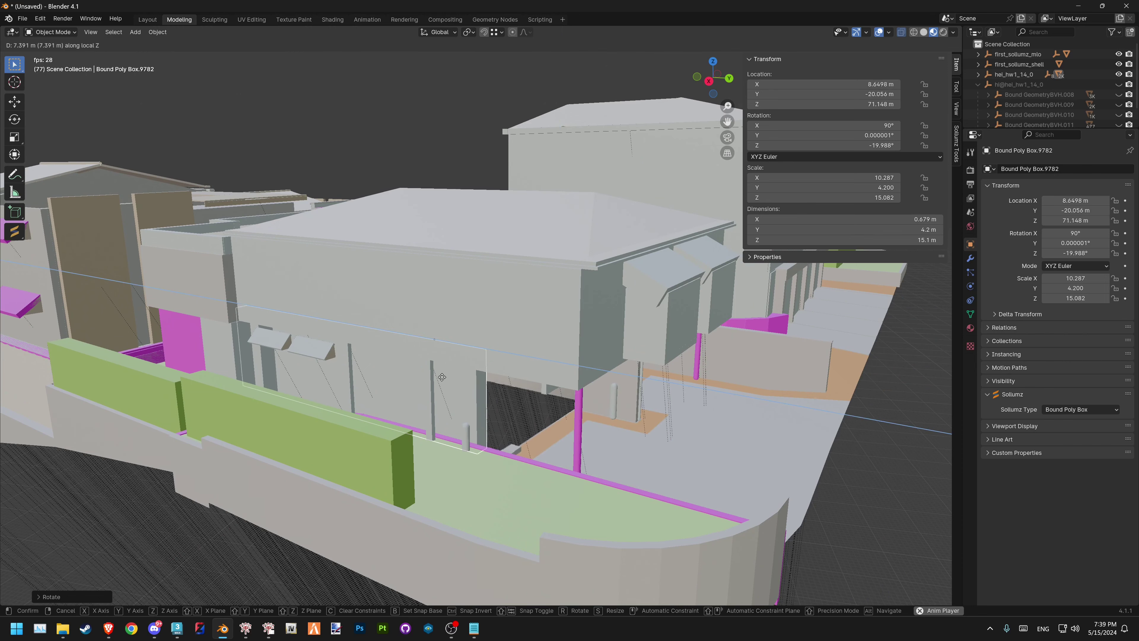
click(483, 396)
middle_drag(484, 395, 411, 392)
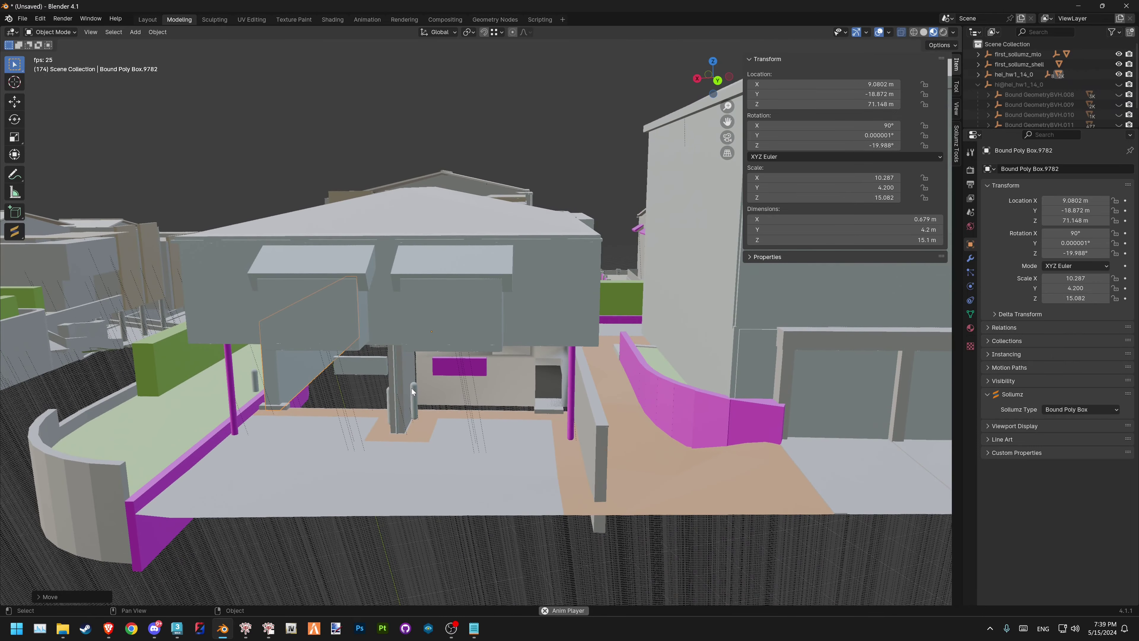
Add a second copy slid along X under the roof, then reselect Bound Poly Box.1820
key(shift+d)
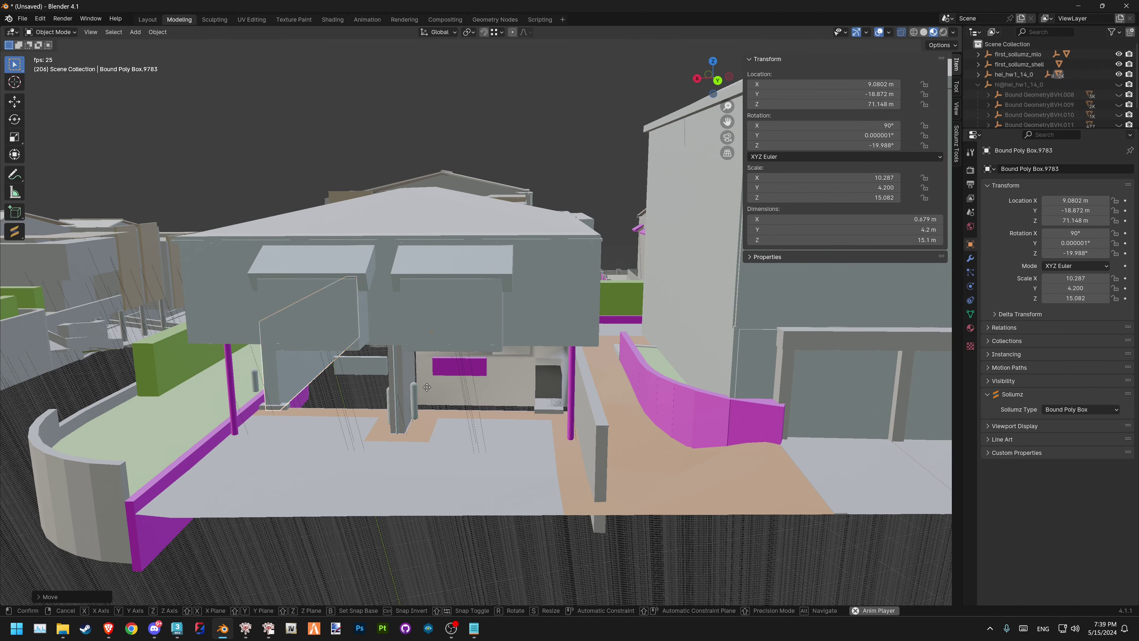
key(x)
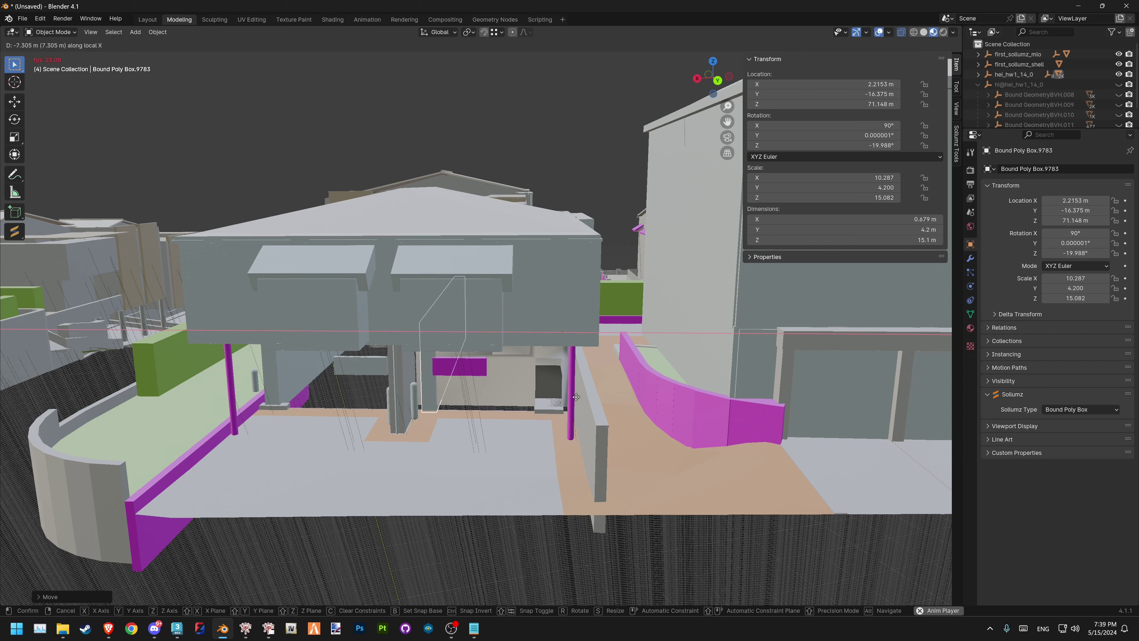
drag(447, 384, 565, 359)
click(564, 359)
scroll(565, 359, up, 3)
middle_drag(564, 359, 390, 368)
key(g)
click(530, 356)
click(354, 348)
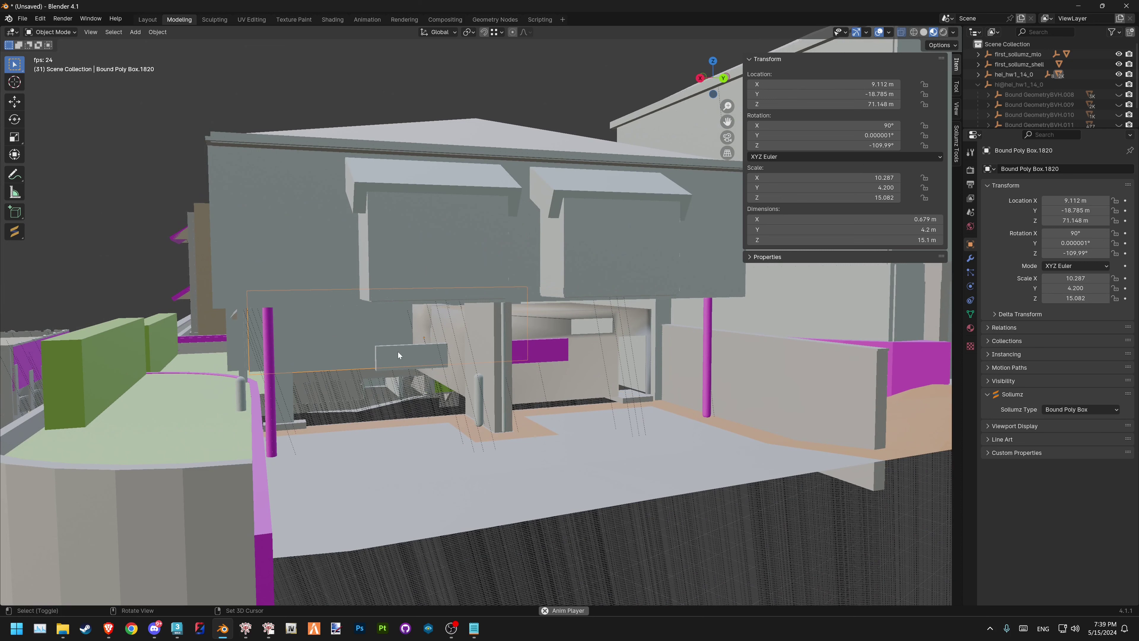
Duplicate the panel and slide the copy along its local X axis
key(shift+d)
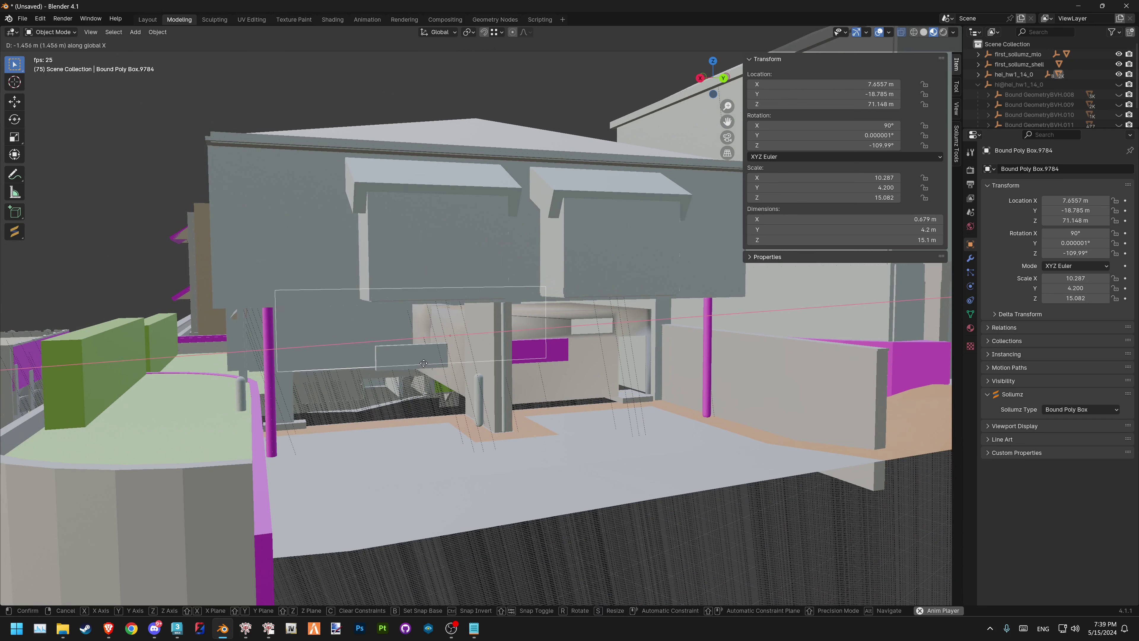
key(x)
key(x)
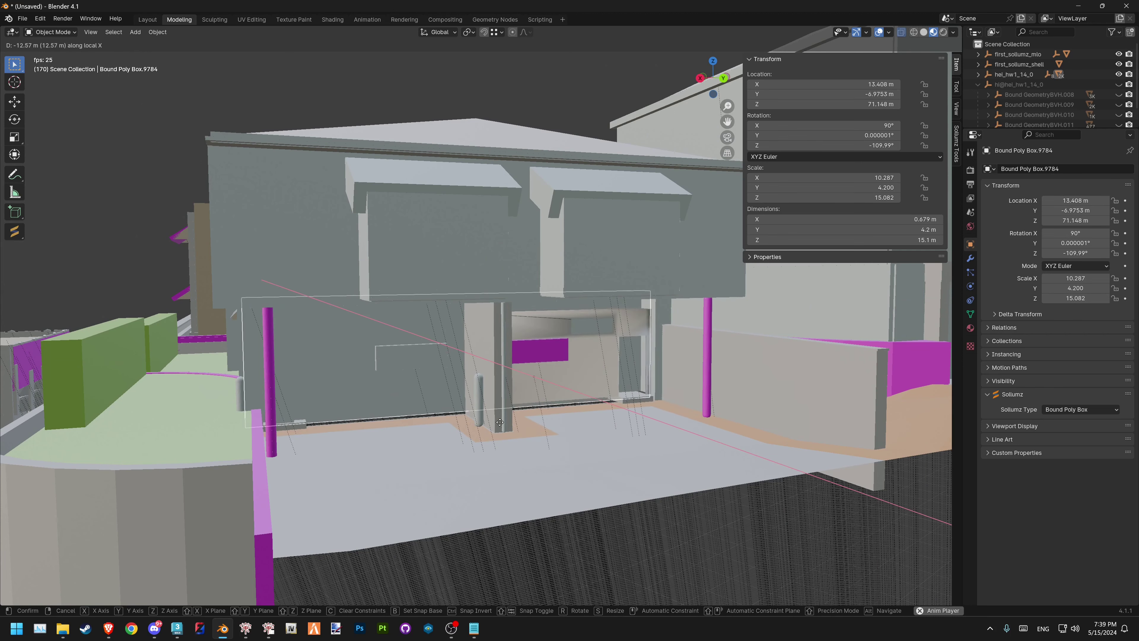
click(381, 372)
middle_drag(381, 371, 397, 378)
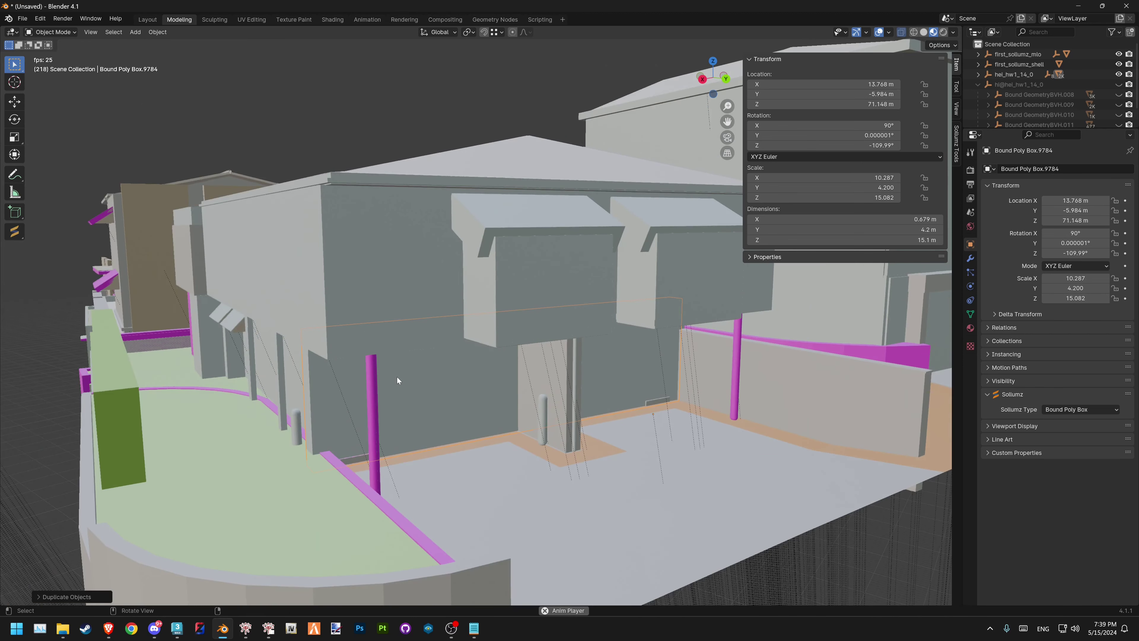
In Edit Mode, move the box's face along Y, then undo that move
key(Tab)
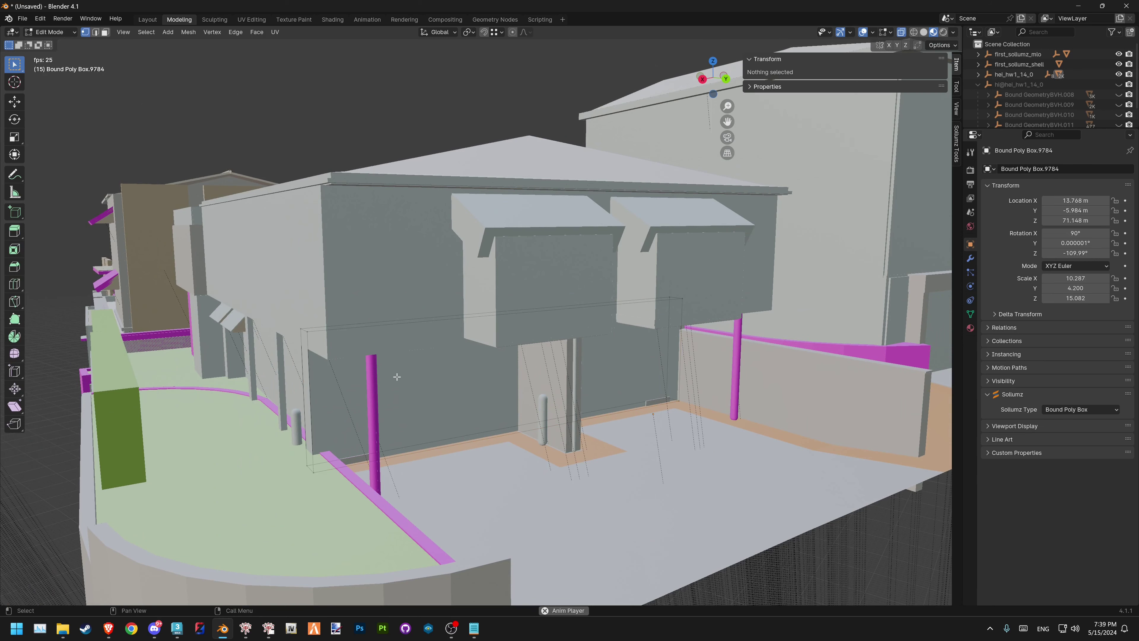
key(a)
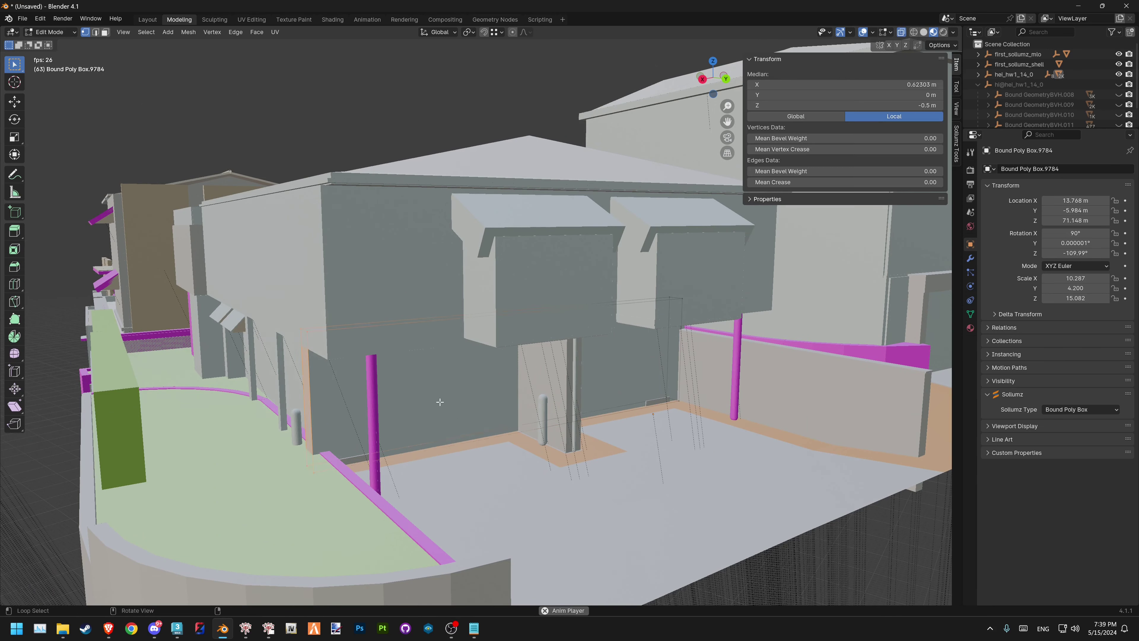
middle_drag(287, 293, 404, 381)
key(g)
key(y)
key(y)
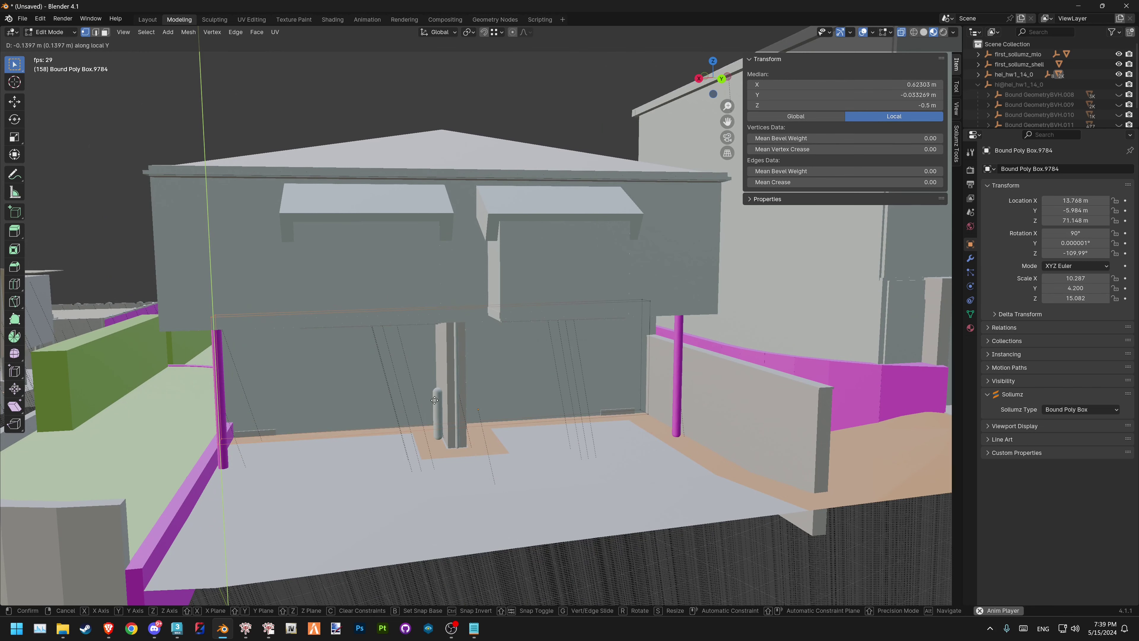
click(530, 399)
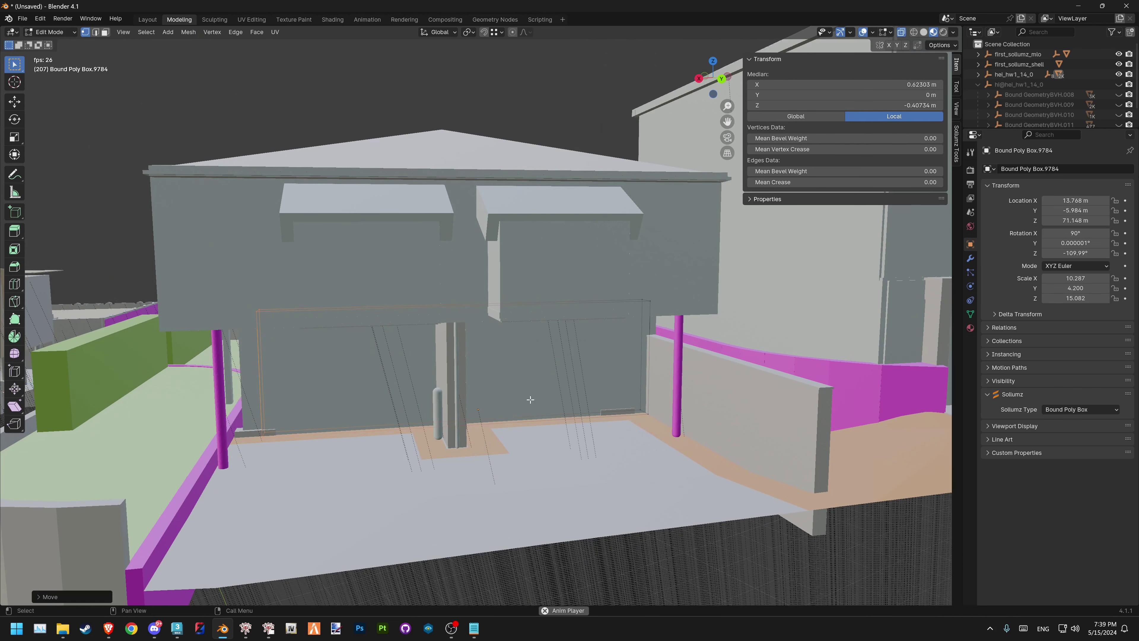
key(ctrl+z)
Move the face along Z flush with the doorway, making the panel 11.8 m long, and leave Edit Mode
scroll(533, 401, up, 3)
scroll(547, 409, up, 3)
scroll(564, 418, up, 3)
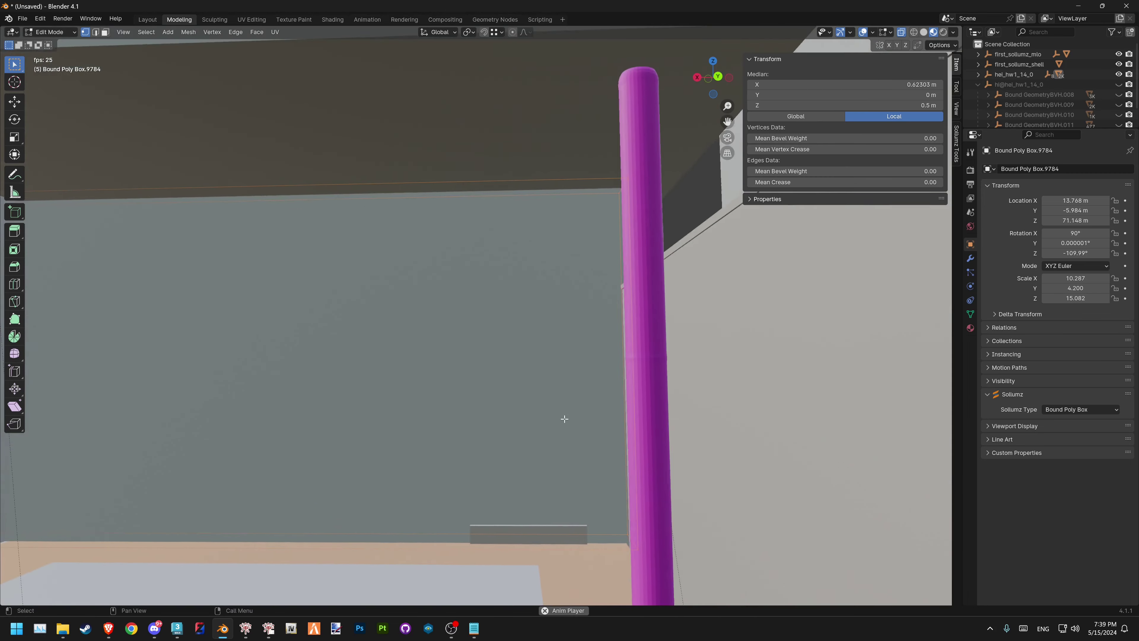
scroll(565, 419, up, 1)
scroll(577, 422, up, 3)
scroll(571, 422, down, 5)
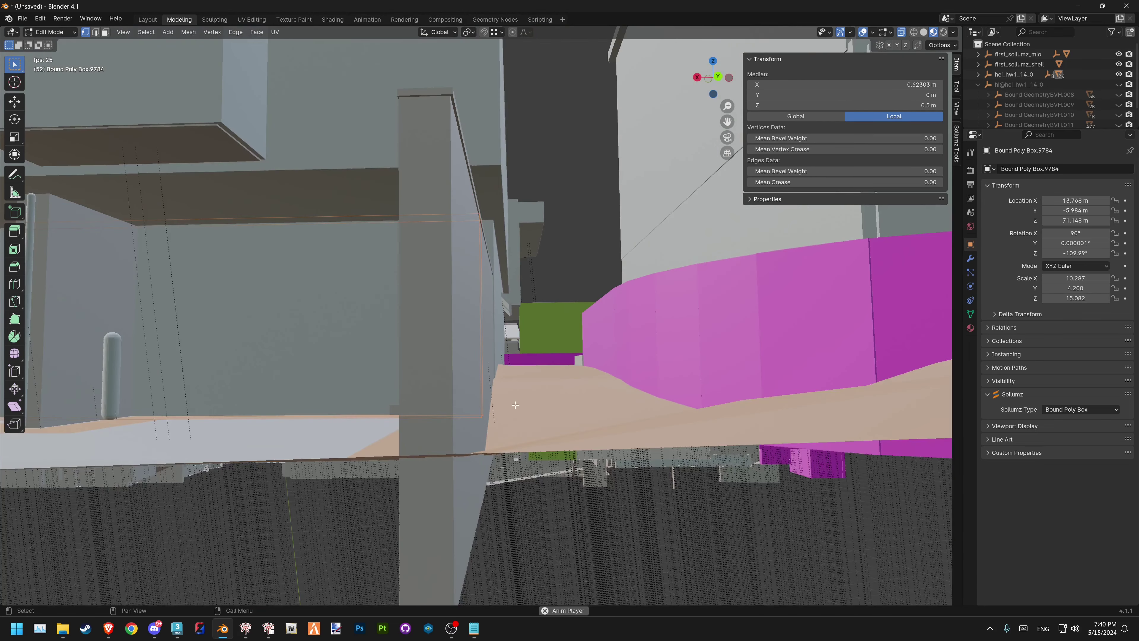
key(g)
key(z)
key(z)
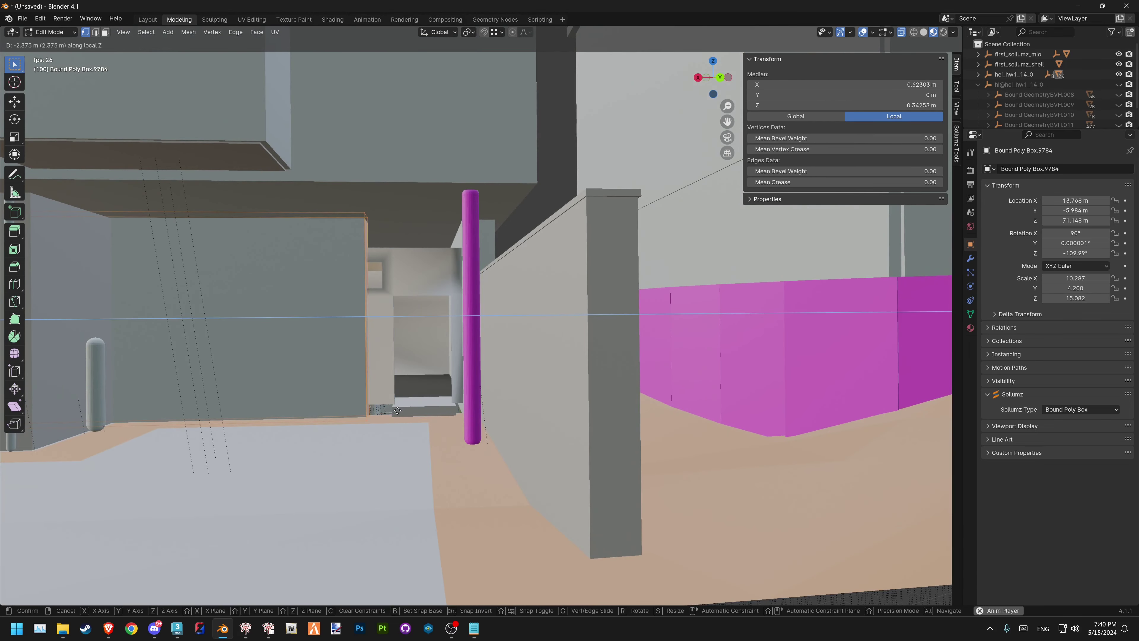
click(419, 412)
scroll(419, 412, up, 2)
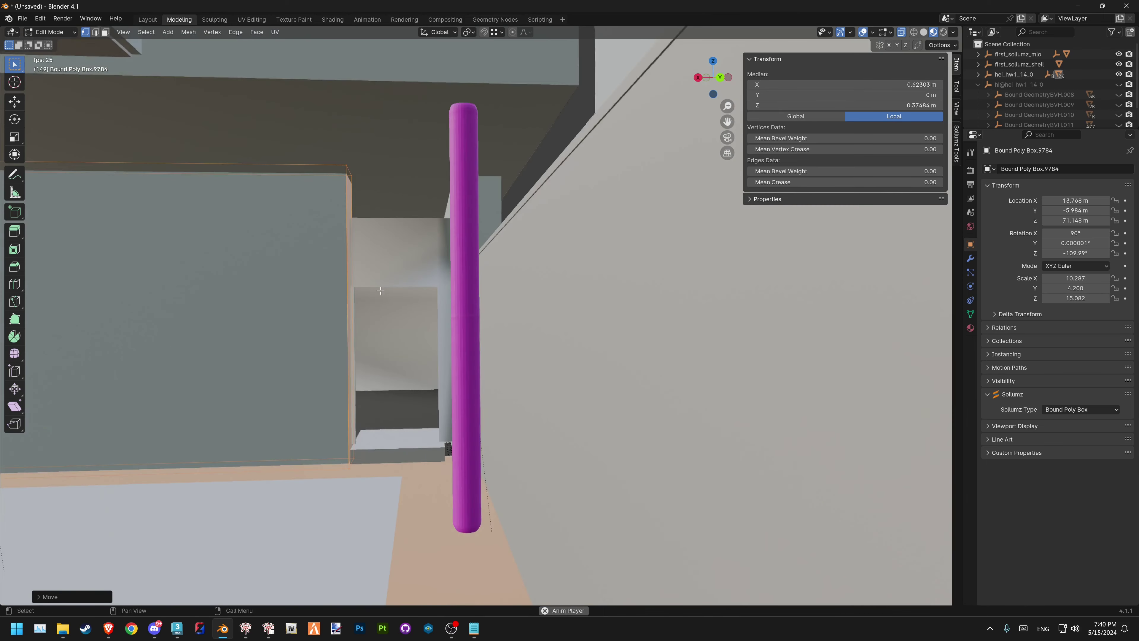
scroll(427, 342, up, 2)
scroll(441, 323, down, 3)
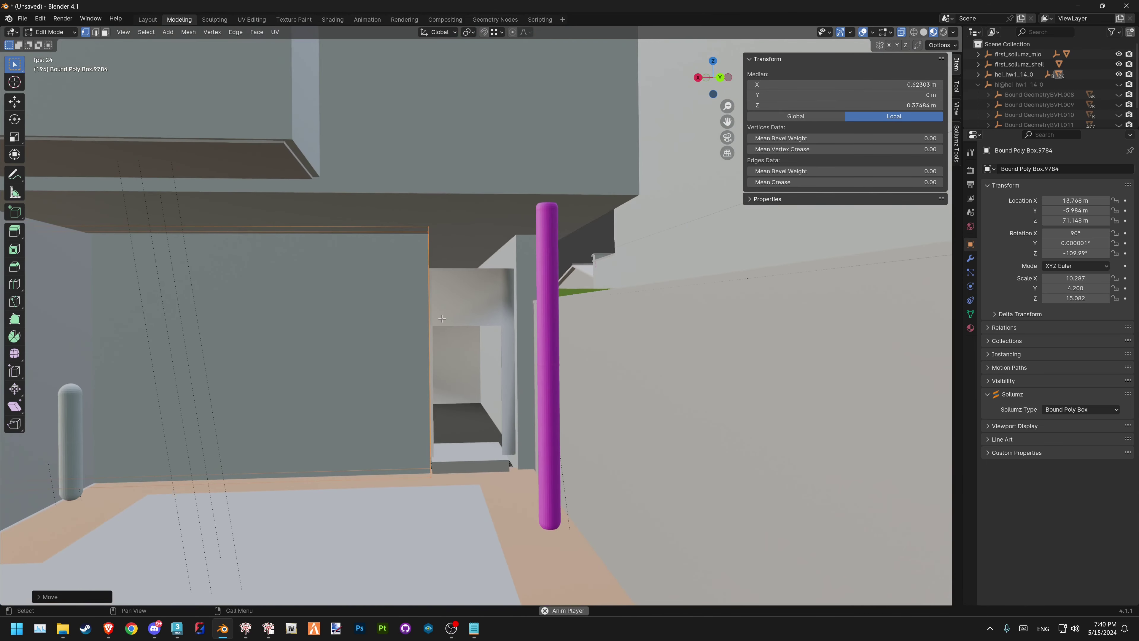
key(Tab)
scroll(432, 325, down, 3)
scroll(419, 332, down, 2)
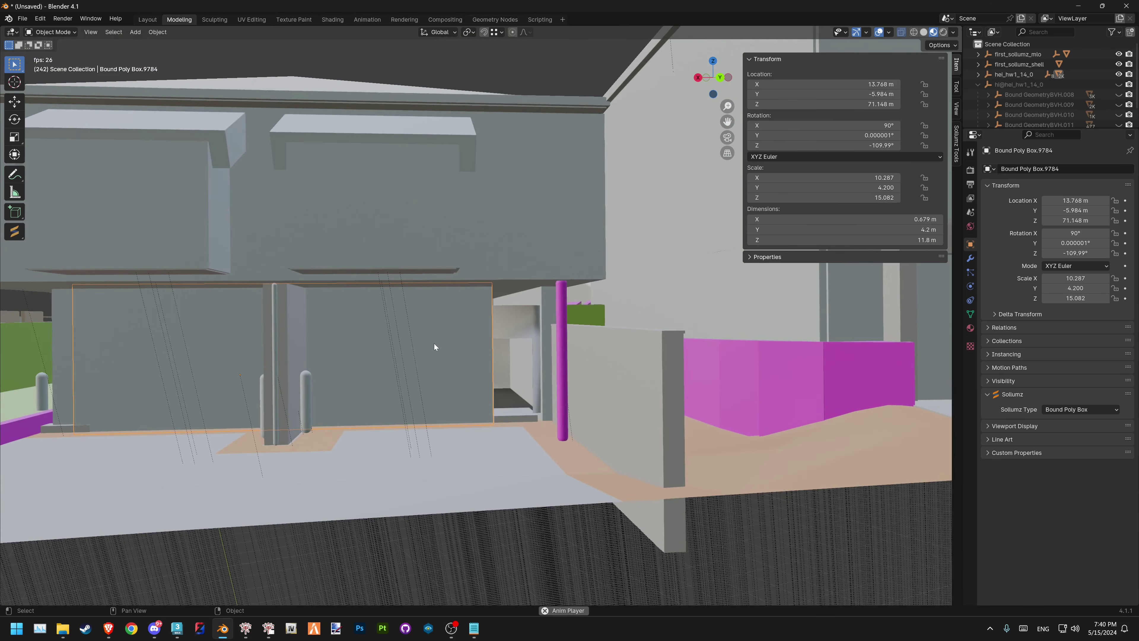
Duplicate the fitted collision box, leaving the copy in its original place
key(shift+d)
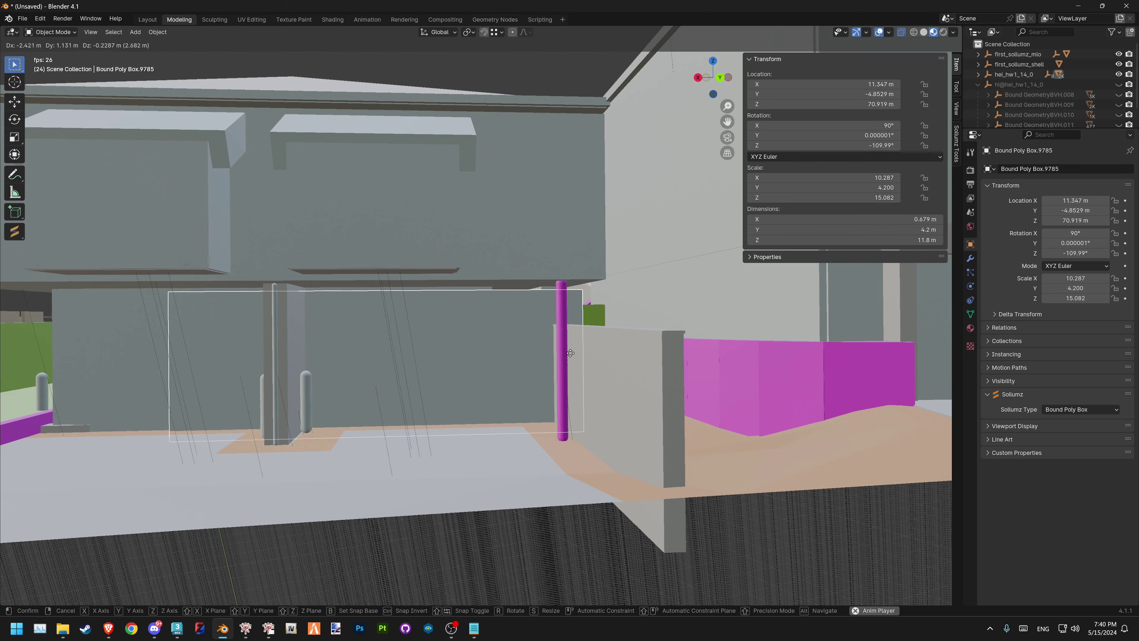
key(y)
click(571, 353)
key(g)
key(z)
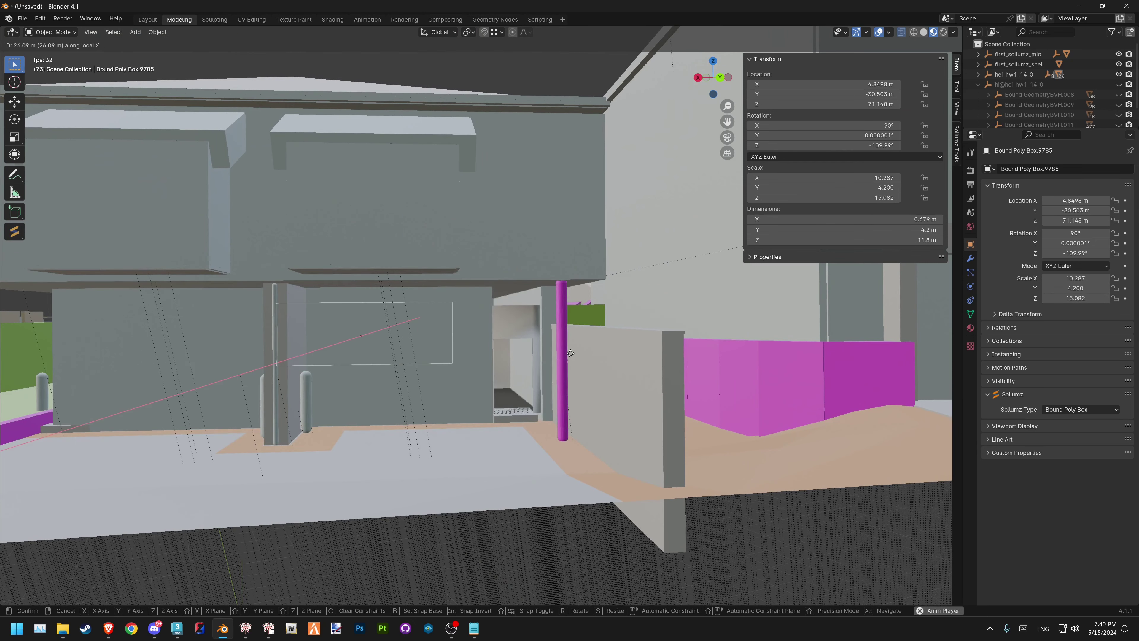
key(Escape)
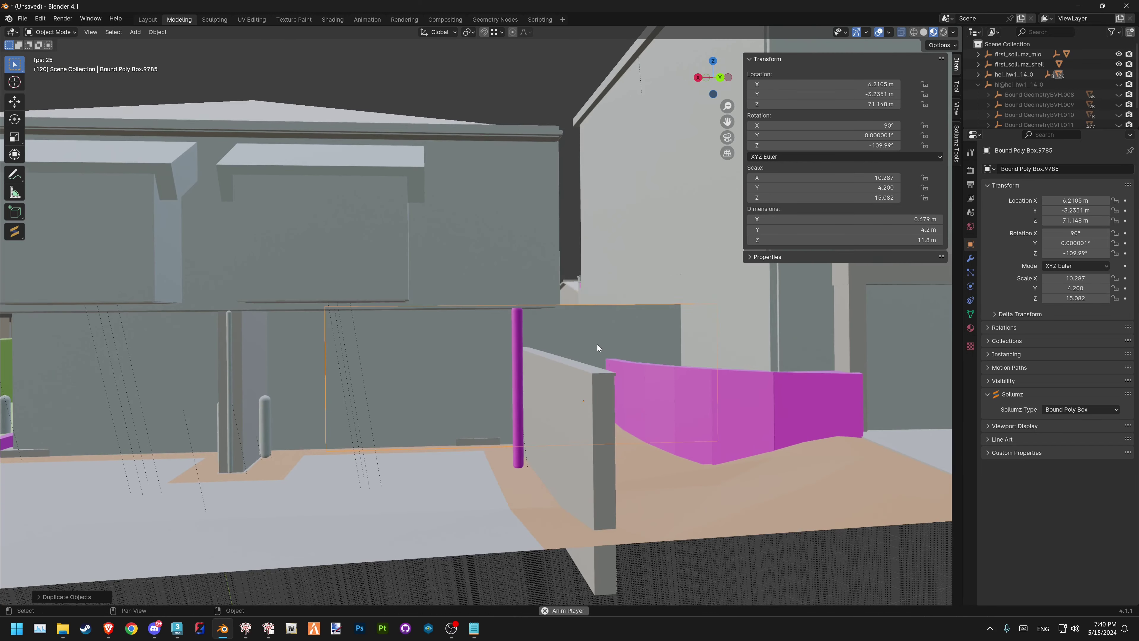
Select the copy's faces around the doorway pillar and shift them along local Z
key(alt+z)
key(Tab)
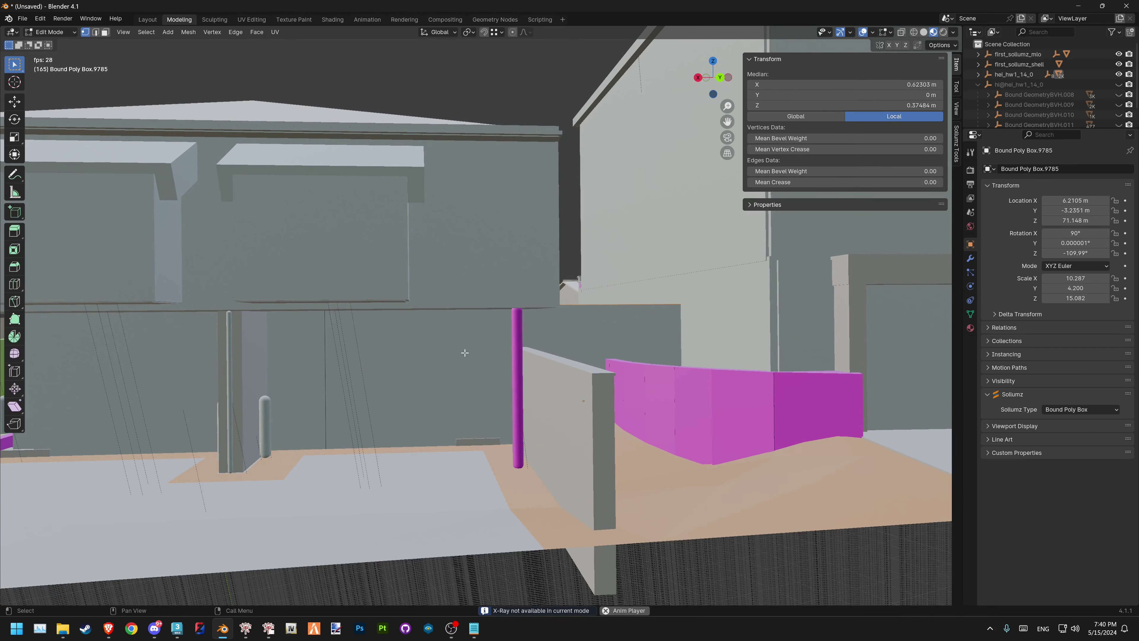
drag(517, 242, 759, 493)
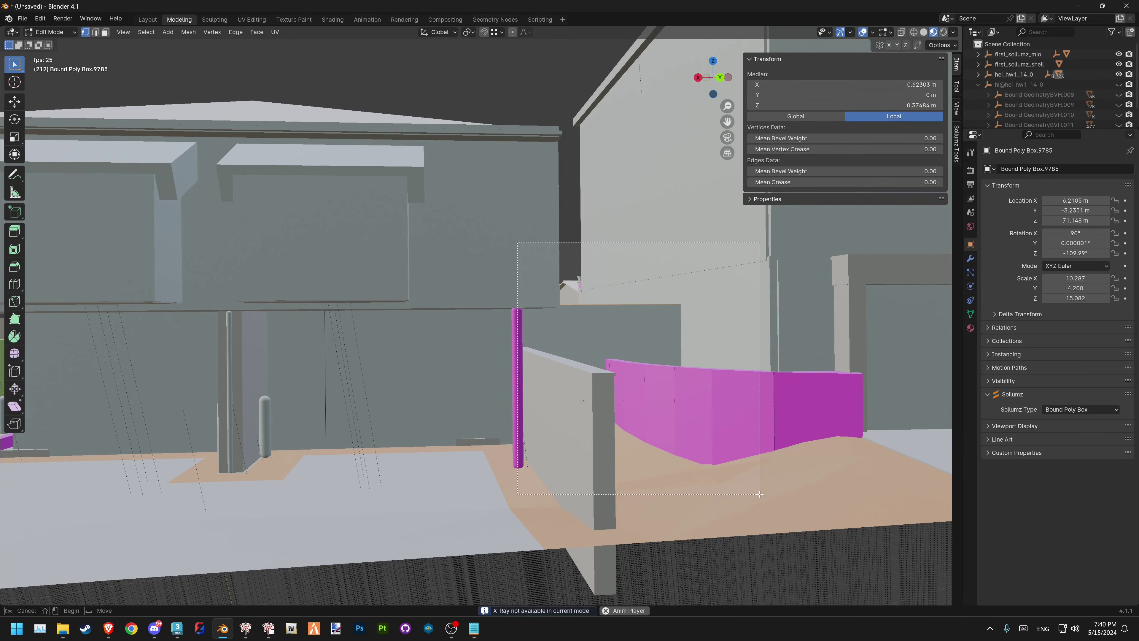
key(Tab)
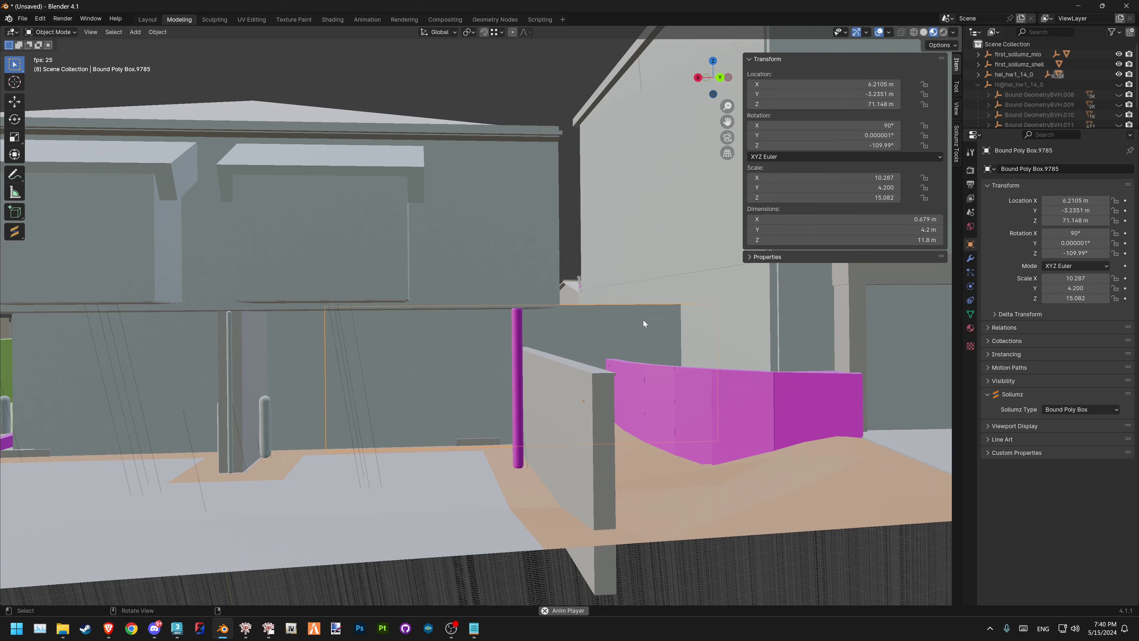
key(Tab)
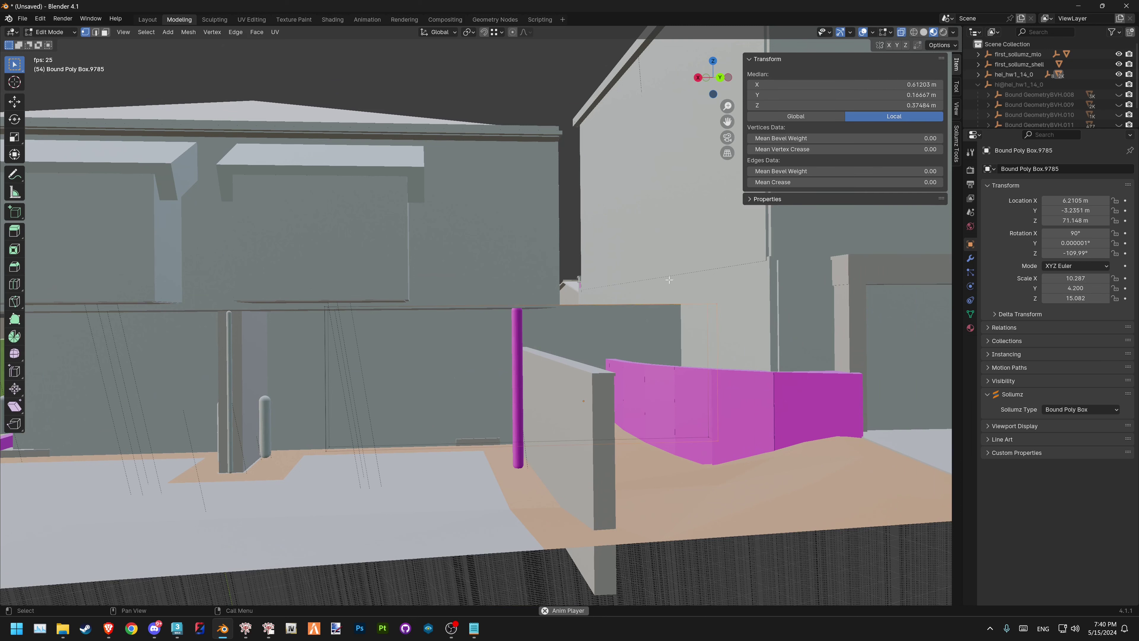
key(g)
key(z)
key(z)
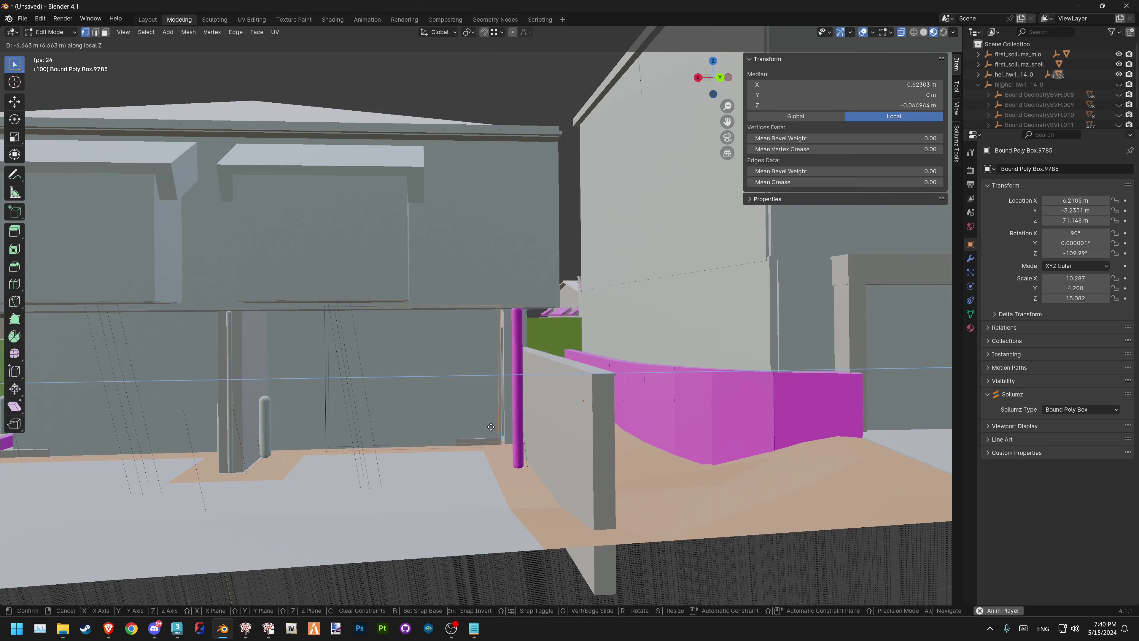
click(552, 427)
mouse_move(552, 426)
middle_down()
mouse_move(470, 382)
mouse_move(480, 372)
middle_up()
Narrow the box along local Z to a 0.87 m piece covering the pillar
key(g)
key(z)
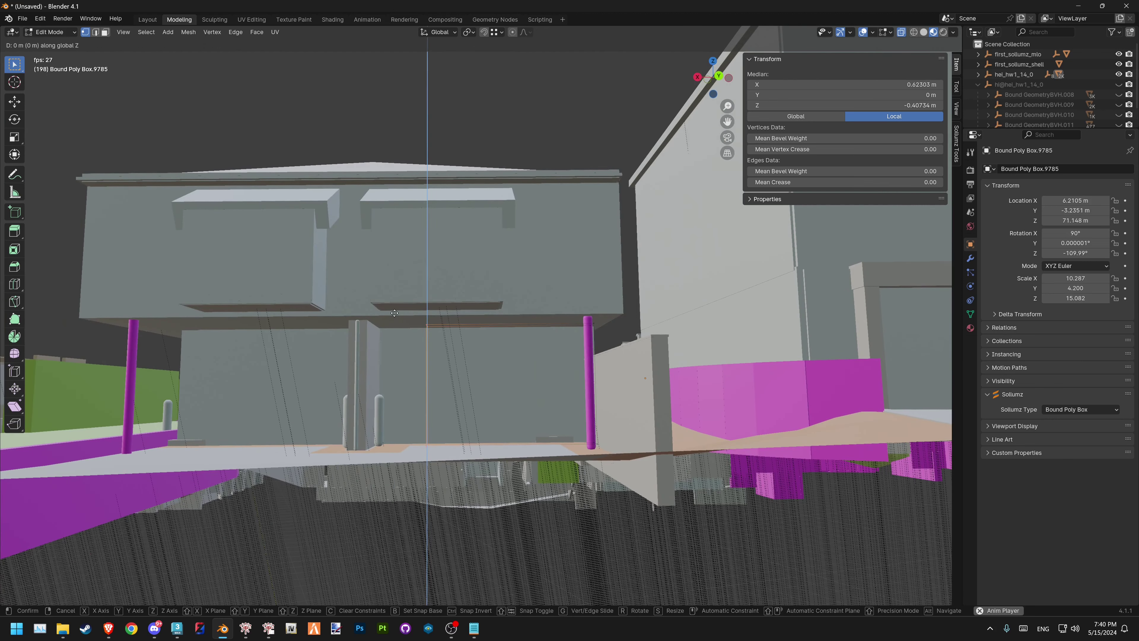
key(z)
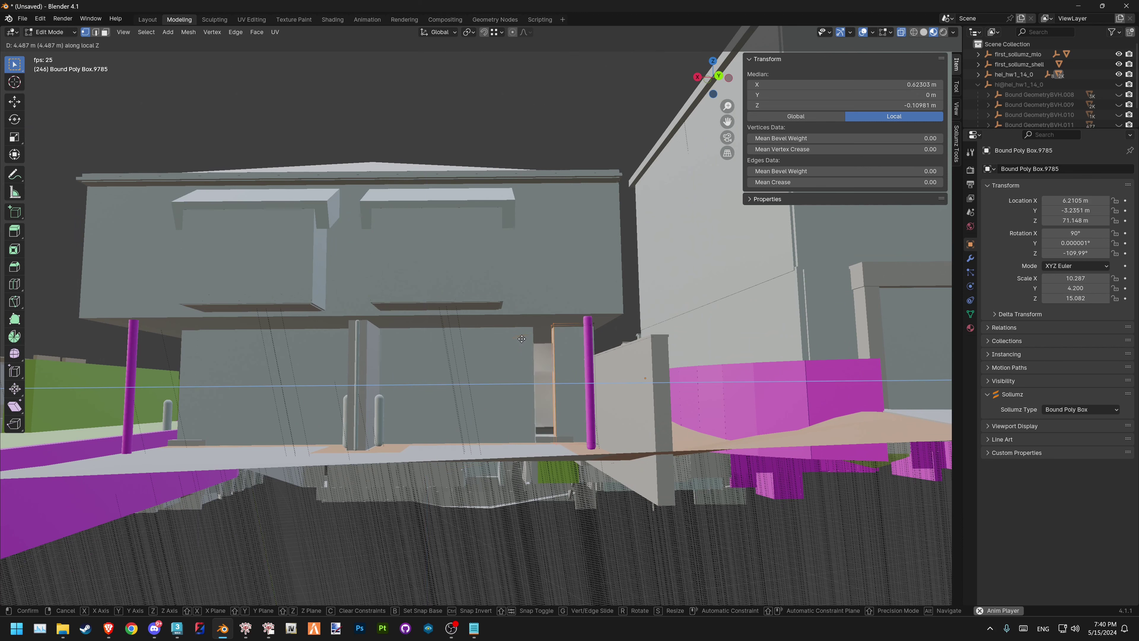
click(538, 344)
scroll(538, 344, up, 3)
scroll(561, 352, up, 2)
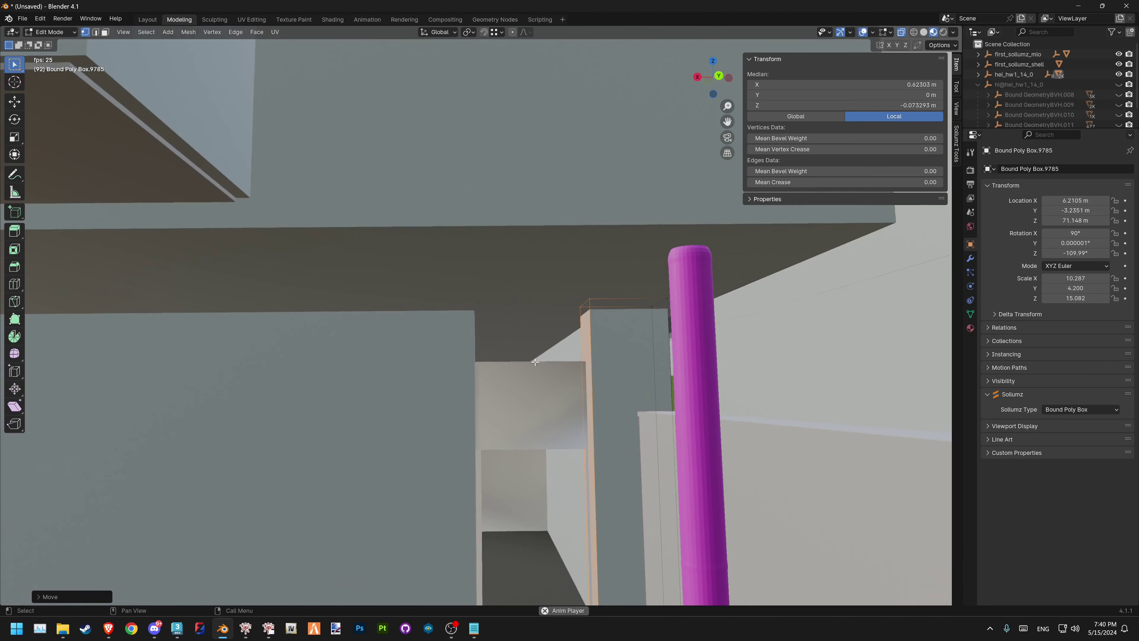
scroll(580, 358, up, 2)
click(575, 355)
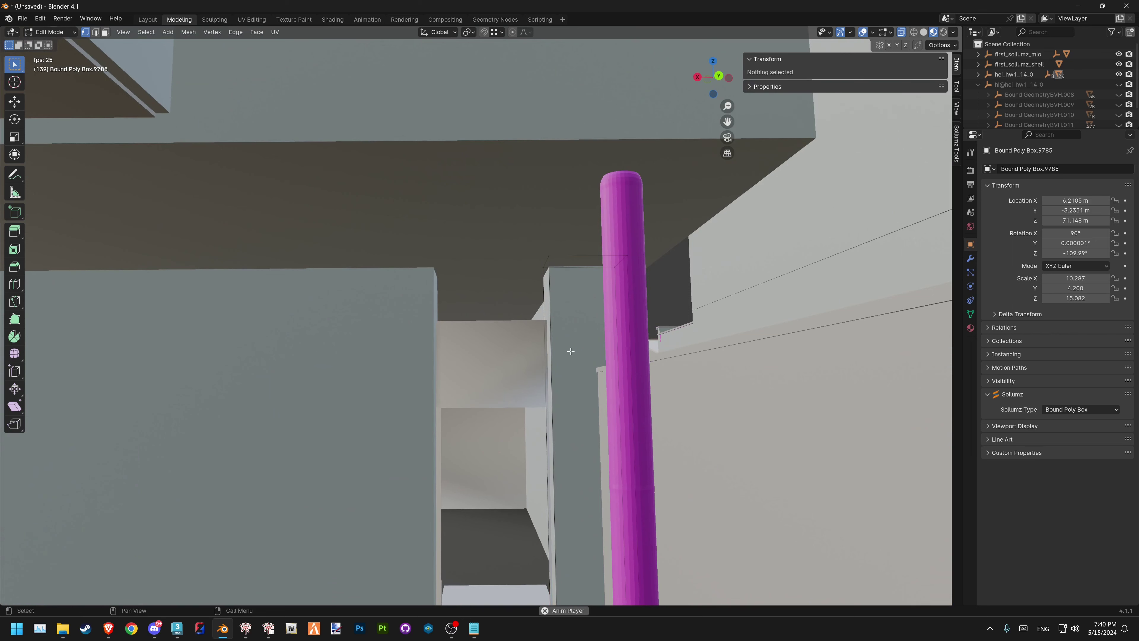
key(Tab)
Duplicate the narrow pillar box
scroll(572, 355, down, 1)
scroll(506, 395, up, 5)
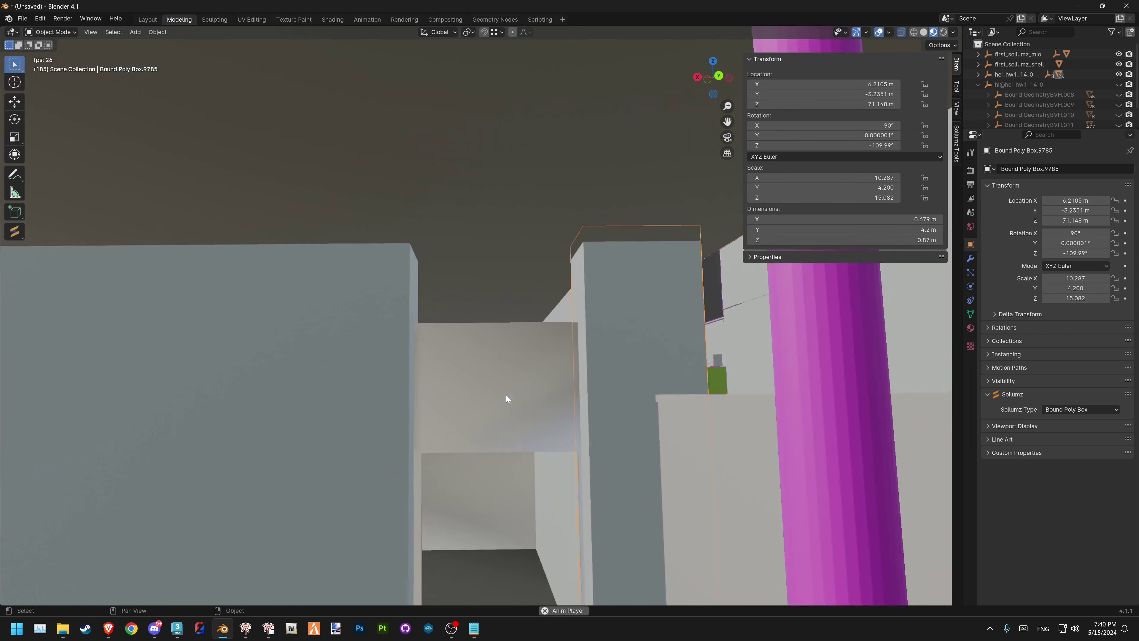
scroll(501, 280, up, 2)
scroll(498, 314, down, 3)
scroll(500, 332, down, 2)
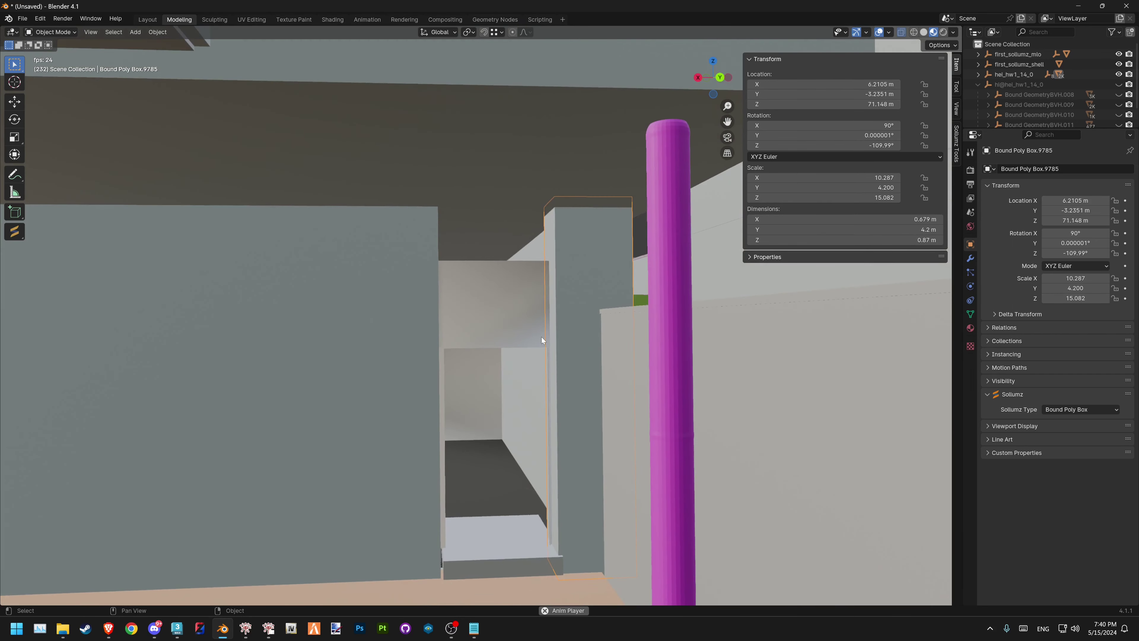
key(shift+d)
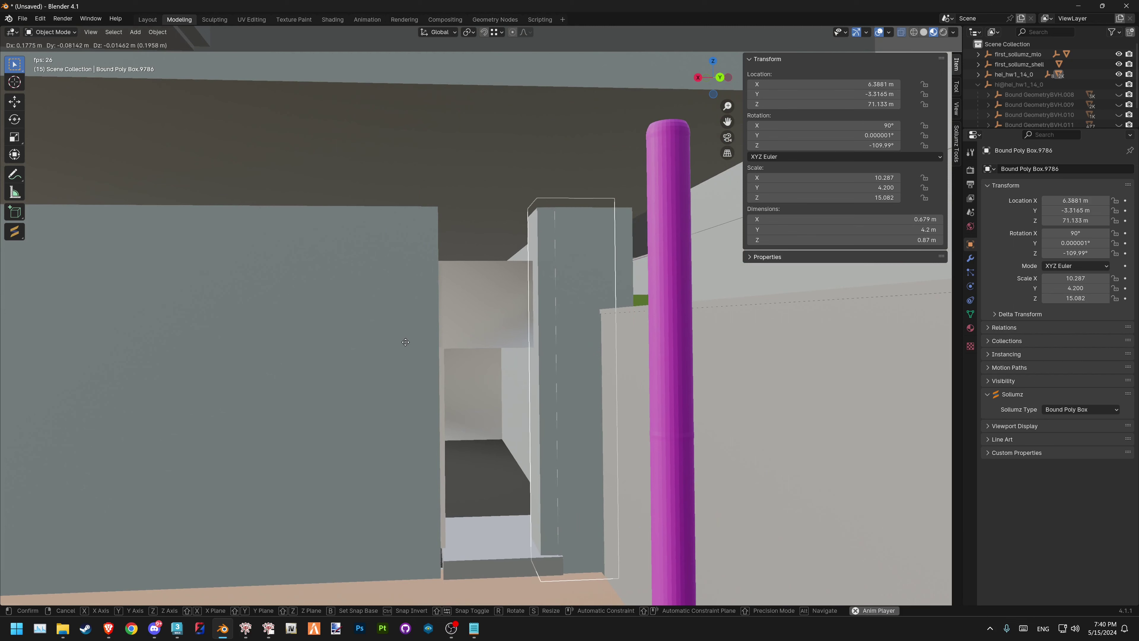
Place the new box copy beside the doorway without rotating it
click(958, 292)
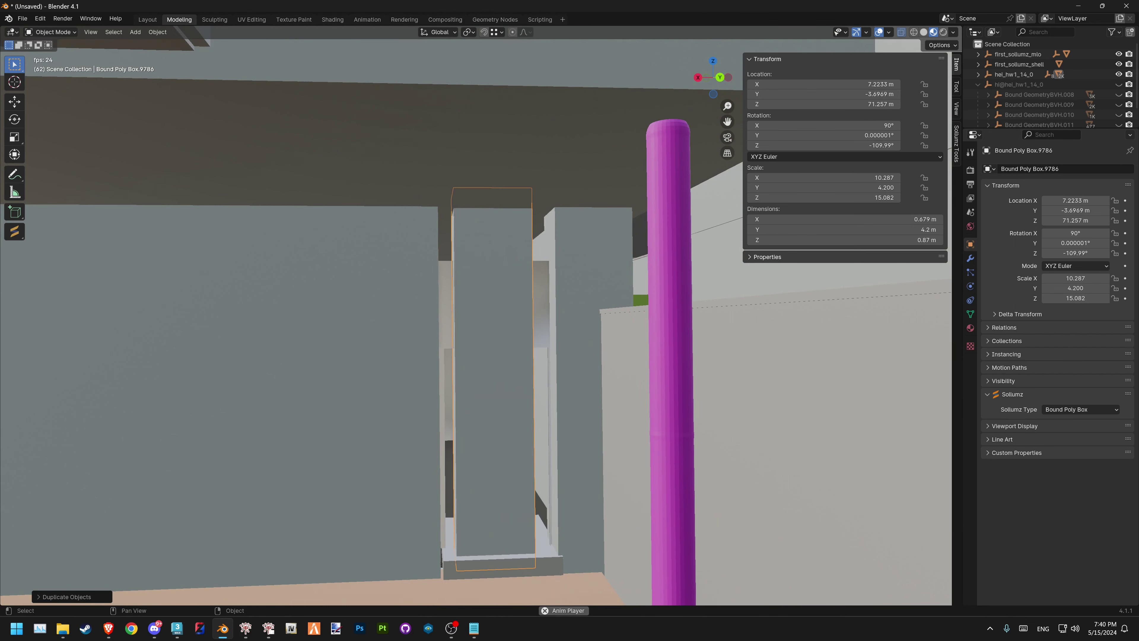
text(rz90)
key(Escape)
scroll(518, 367, down, 3)
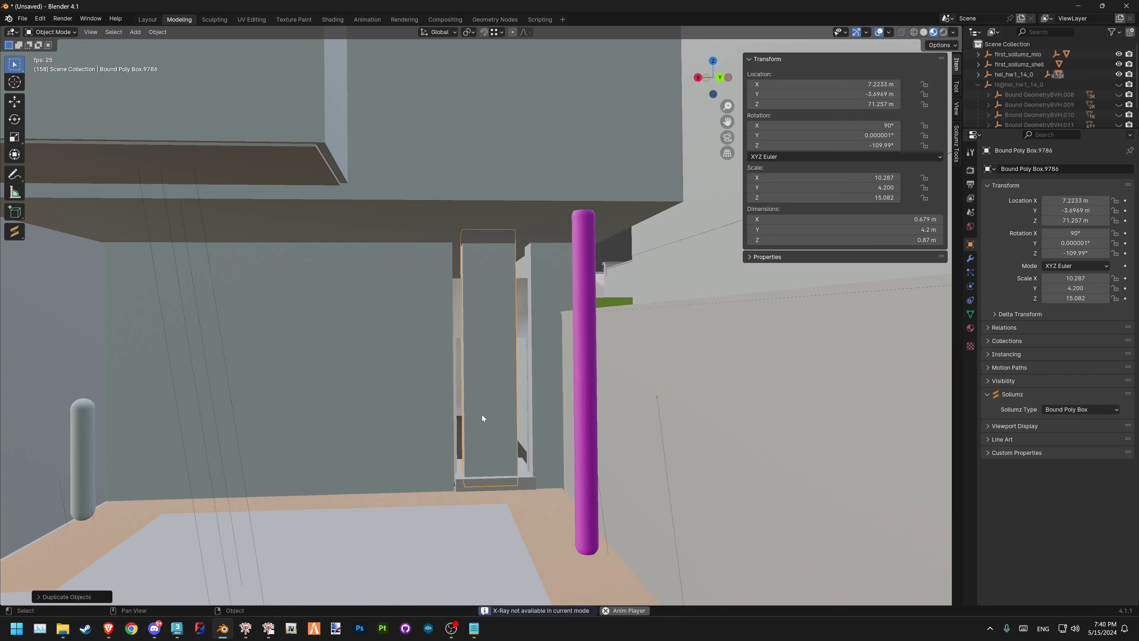
Raise the box's top edge loop vertically
key(Tab)
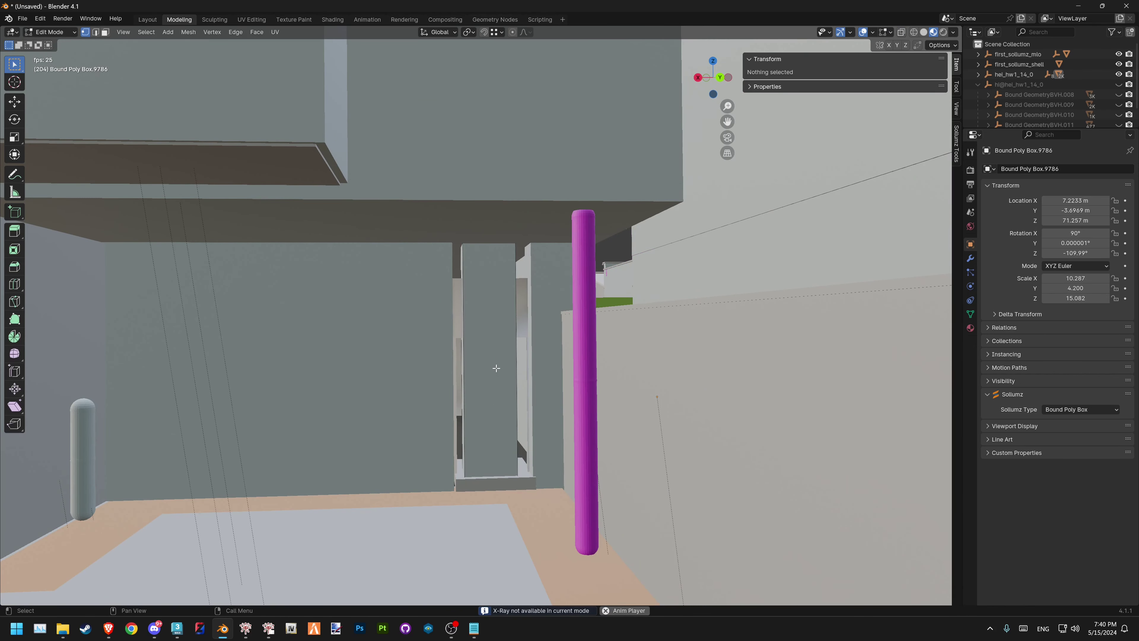
alt+click(454, 403)
key(g)
key(z)
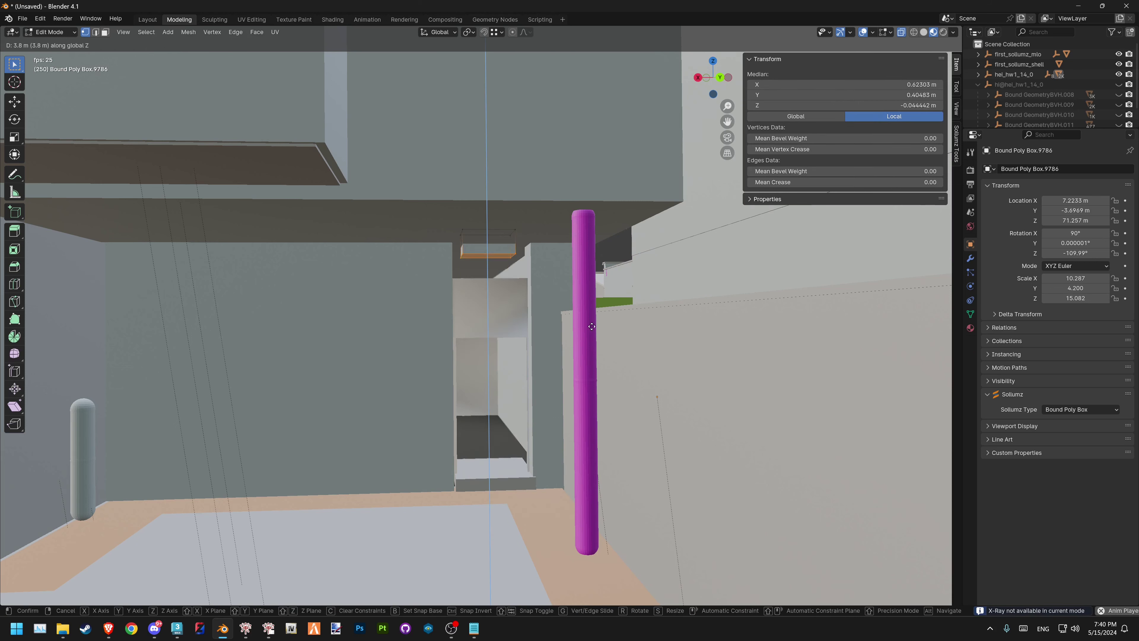
click(594, 370)
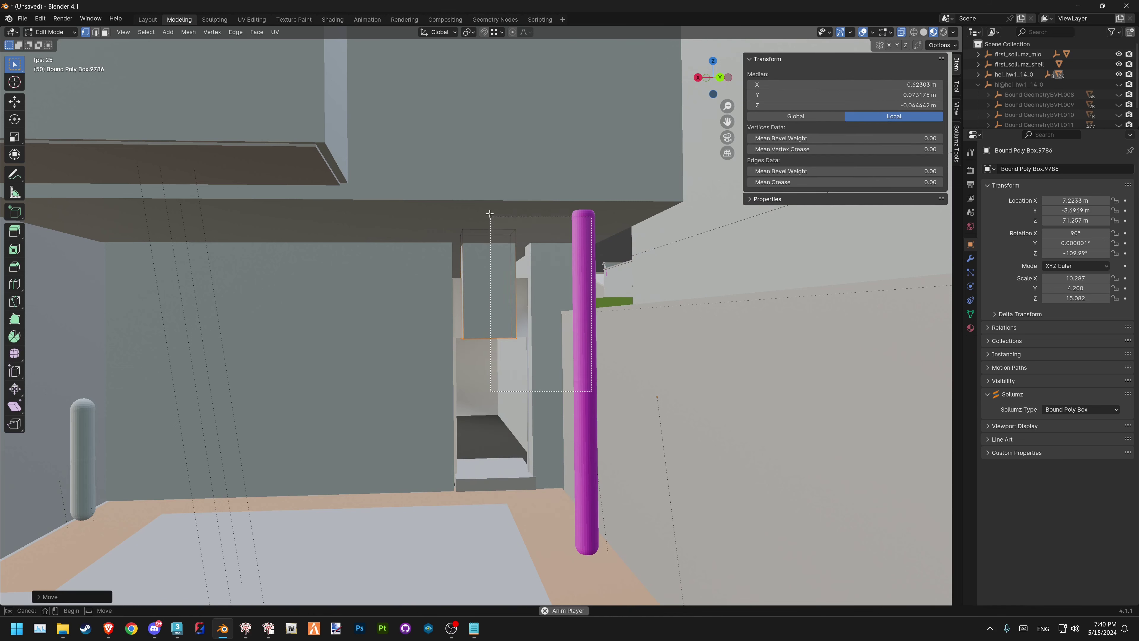
Move the edges along local Z so the box is 0.679 × 1.79 × 1.38 m above the door
key(g)
key(y)
key(z)
key(z)
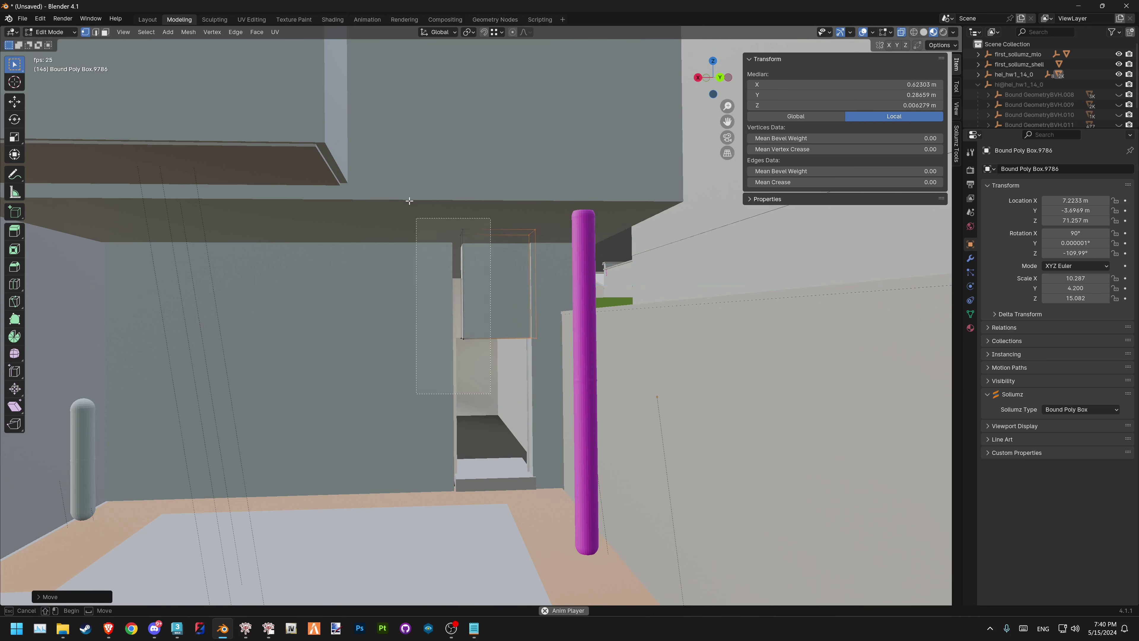
alt+middle_drag(539, 272, 479, 276)
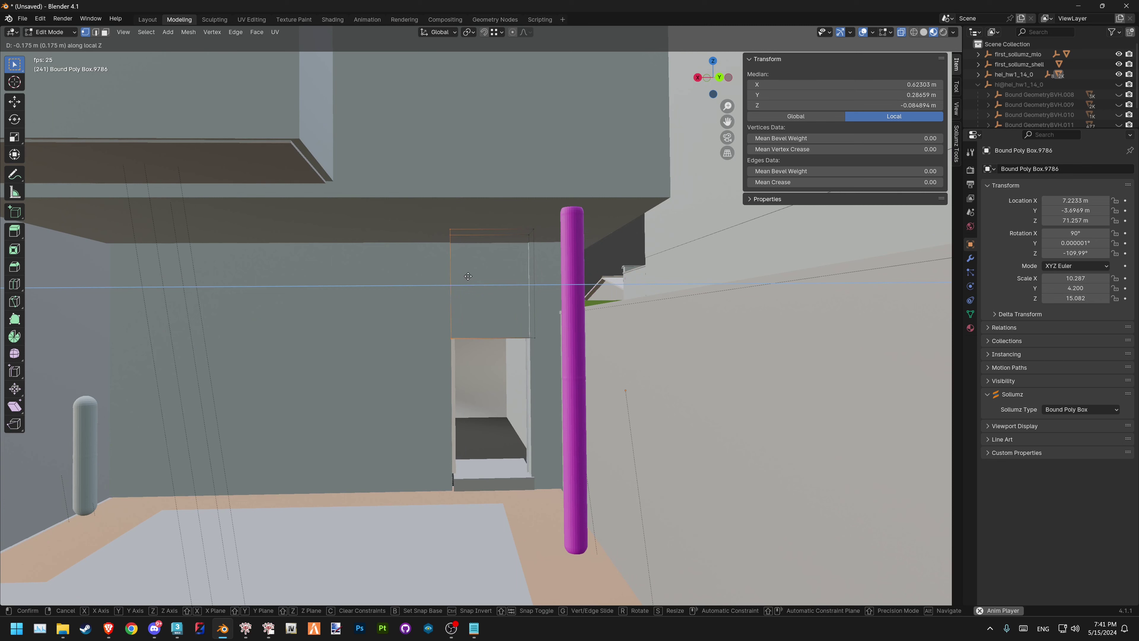
click(468, 276)
click(476, 401)
key(Tab)
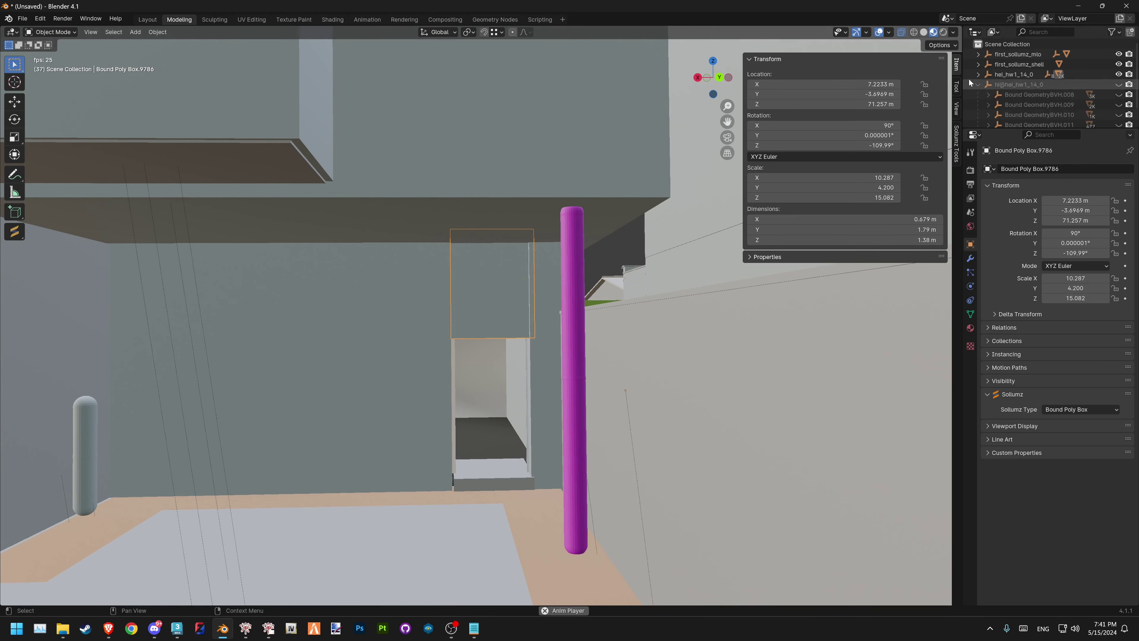
Reveal all objects, then hide the hei_hw1_14_0 hierarchy to expose the textured building
click(977, 85)
right_click(1013, 75)
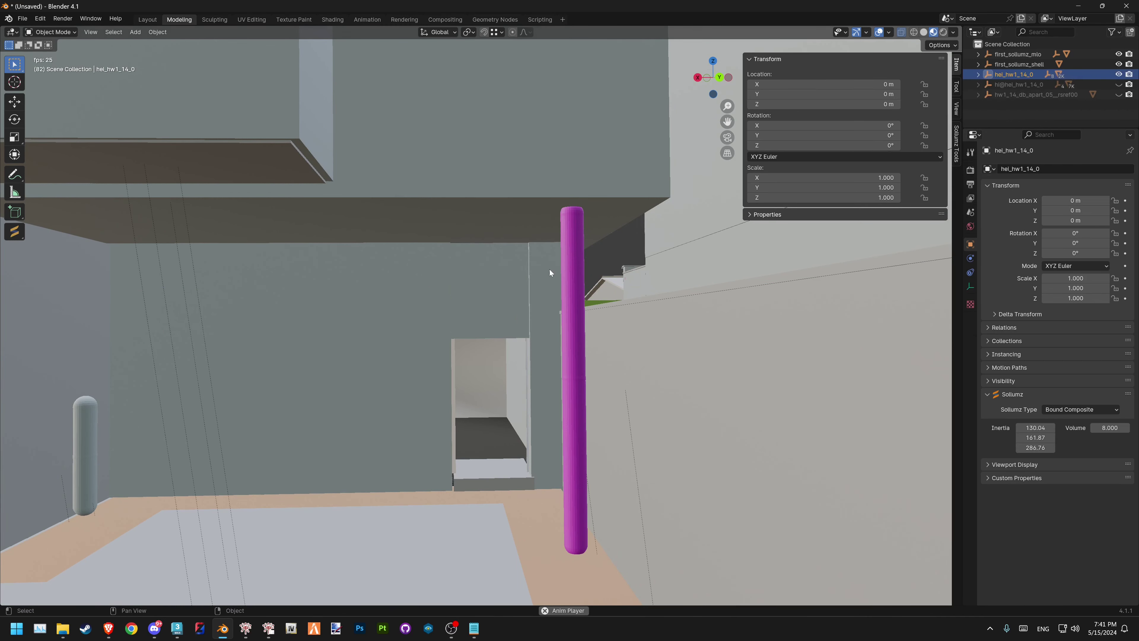
click(1036, 121)
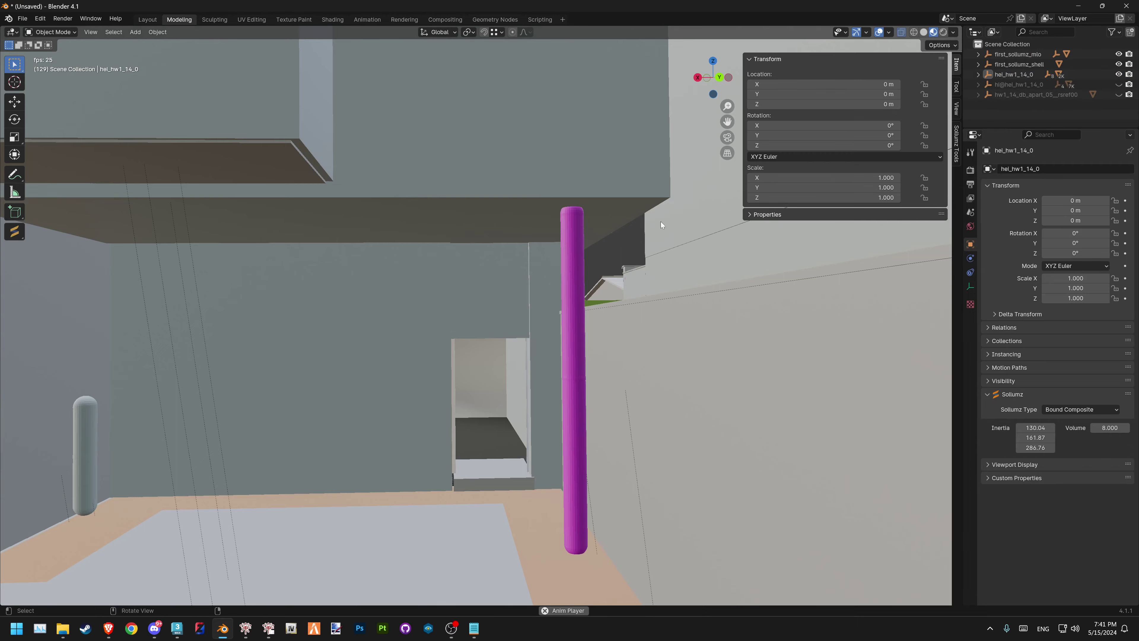
key(alt+h)
scroll(597, 277, down, 5)
middle_drag(596, 277, 579, 356)
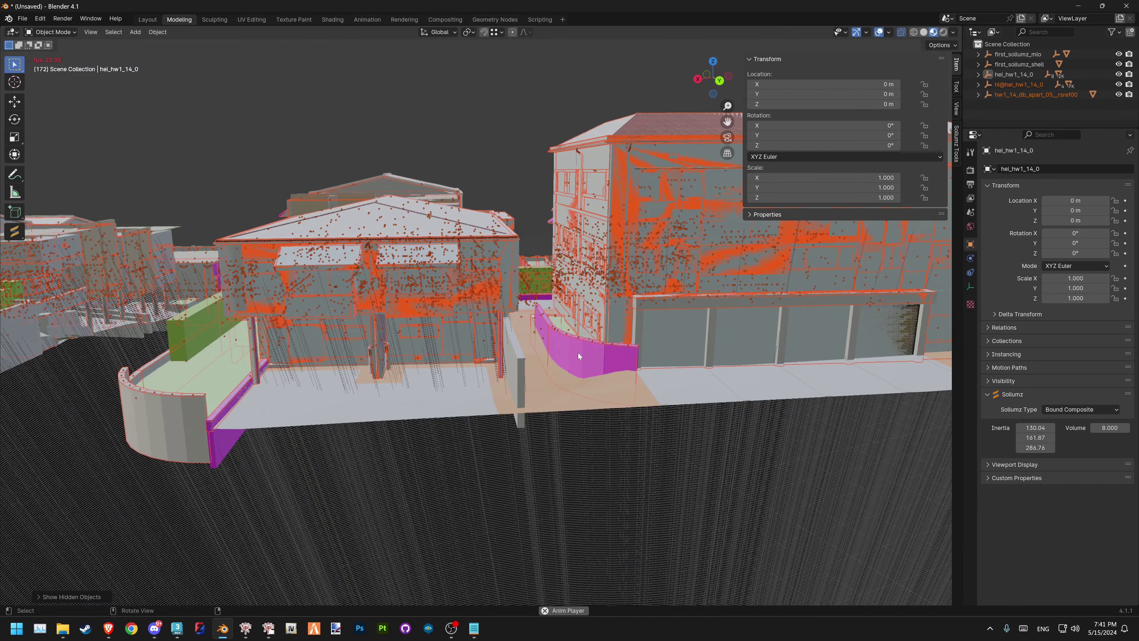
click(997, 75)
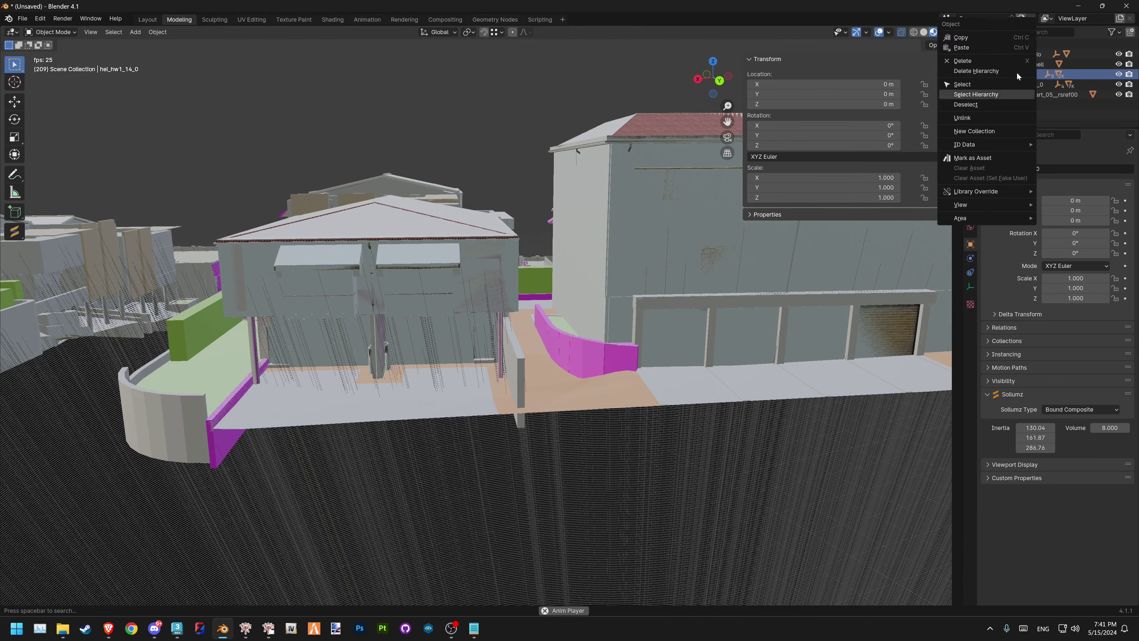
right_click(1016, 73)
click(1006, 91)
key(h)
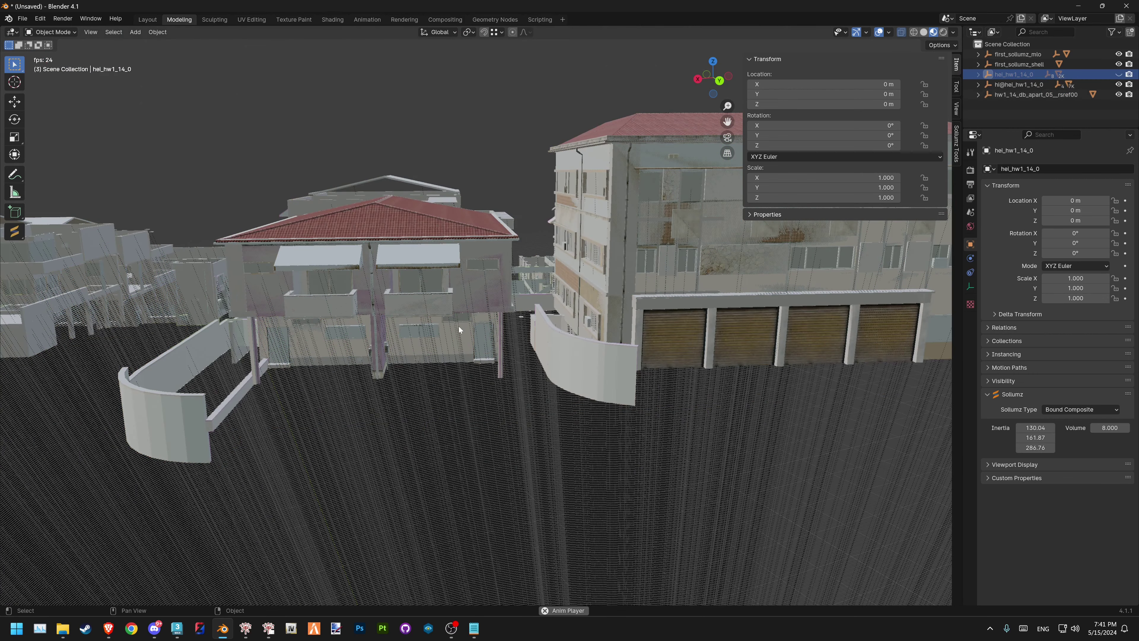
Delete the collision box covering the door
scroll(487, 345, up, 5)
scroll(488, 347, up, 3)
click(532, 337)
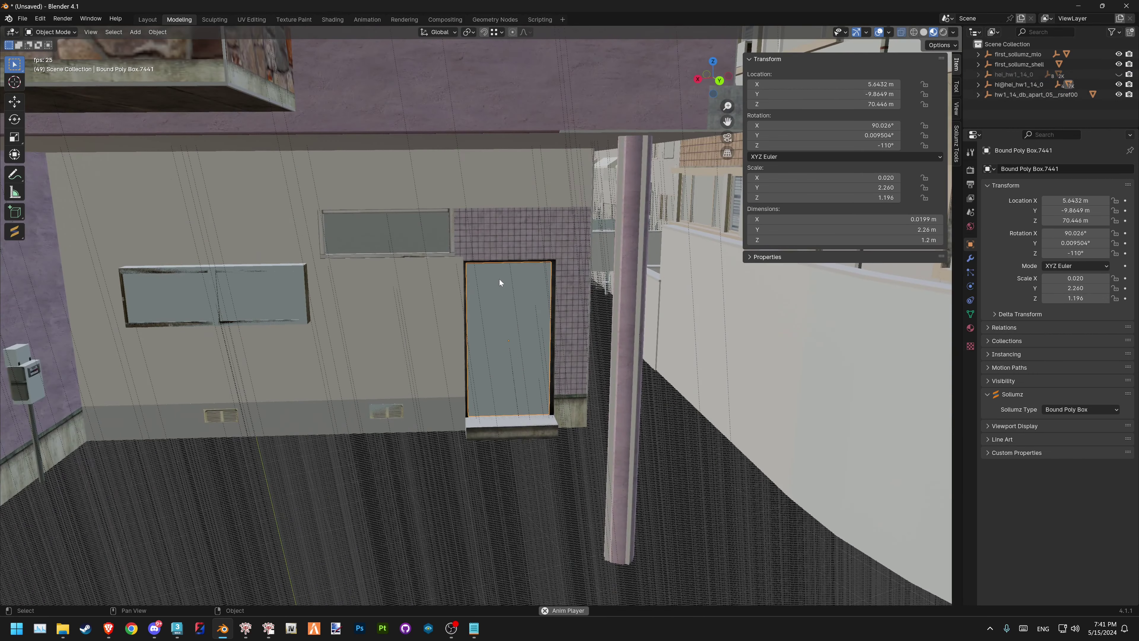
scroll(545, 350, up, 2)
mouse_move(544, 349)
middle_down()
mouse_move(653, 299)
mouse_move(531, 325)
middle_up()
key(x)
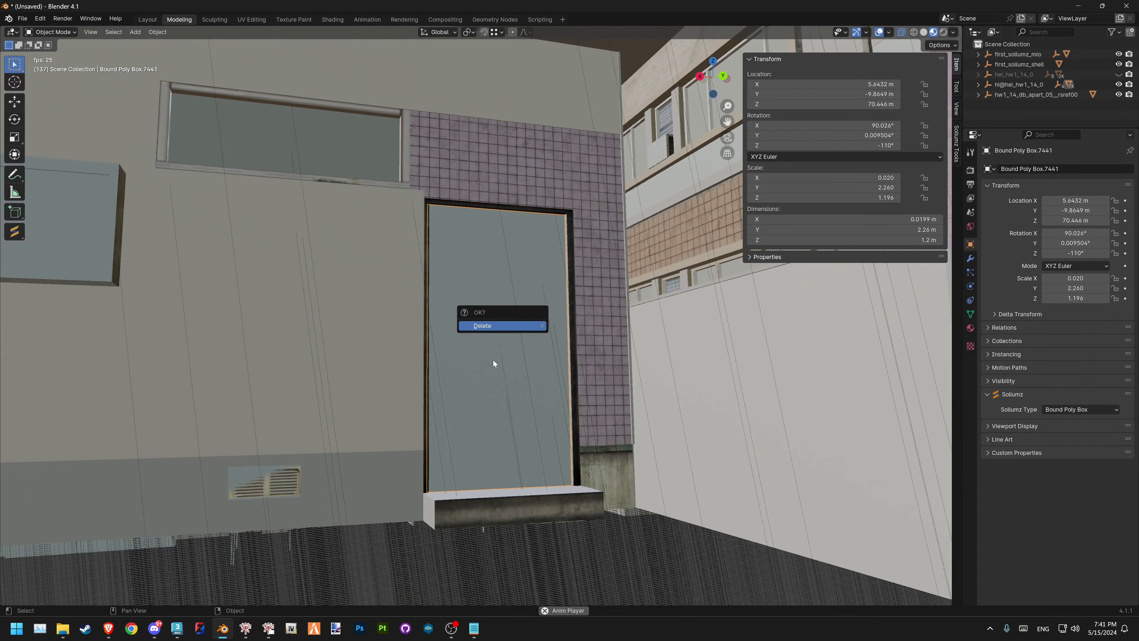
key(Return)
Delete the second collision box at the doorway
mouse_move(479, 352)
middle_down()
mouse_move(495, 362)
mouse_move(497, 273)
mouse_move(483, 313)
mouse_move(423, 384)
mouse_move(466, 396)
mouse_move(455, 362)
mouse_move(428, 360)
mouse_move(479, 247)
middle_up()
key(n)
click(501, 343)
key(x)
key(Return)
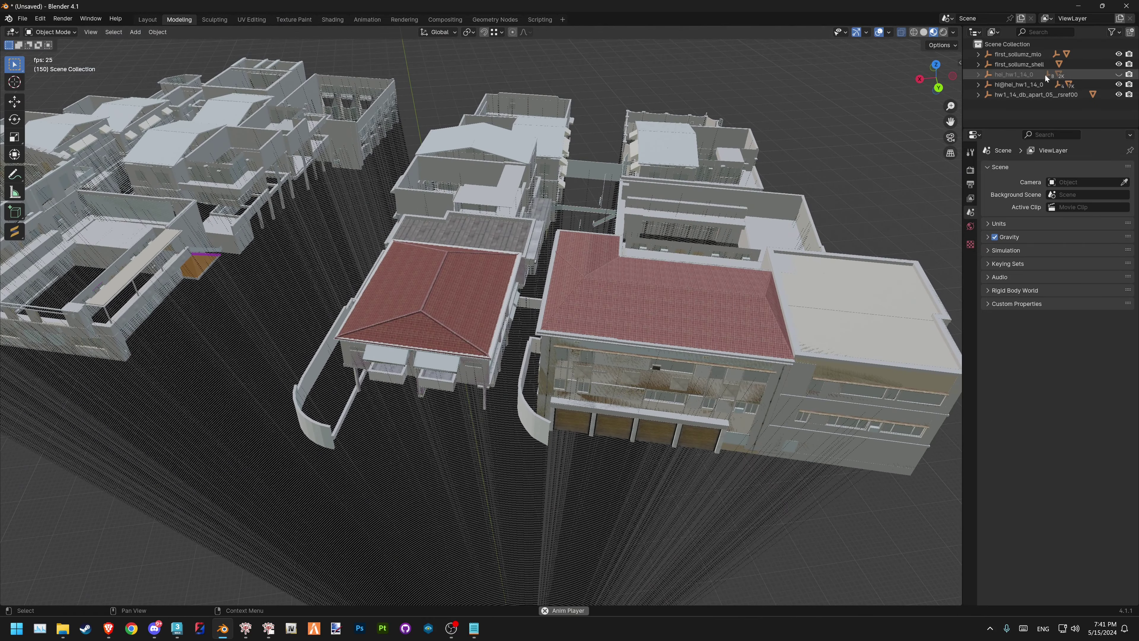
Hide the mlo, shell and apartment hierarchies, then select hei_hw1_14_0 and hi@hei_hw1_14_0
click(1026, 64)
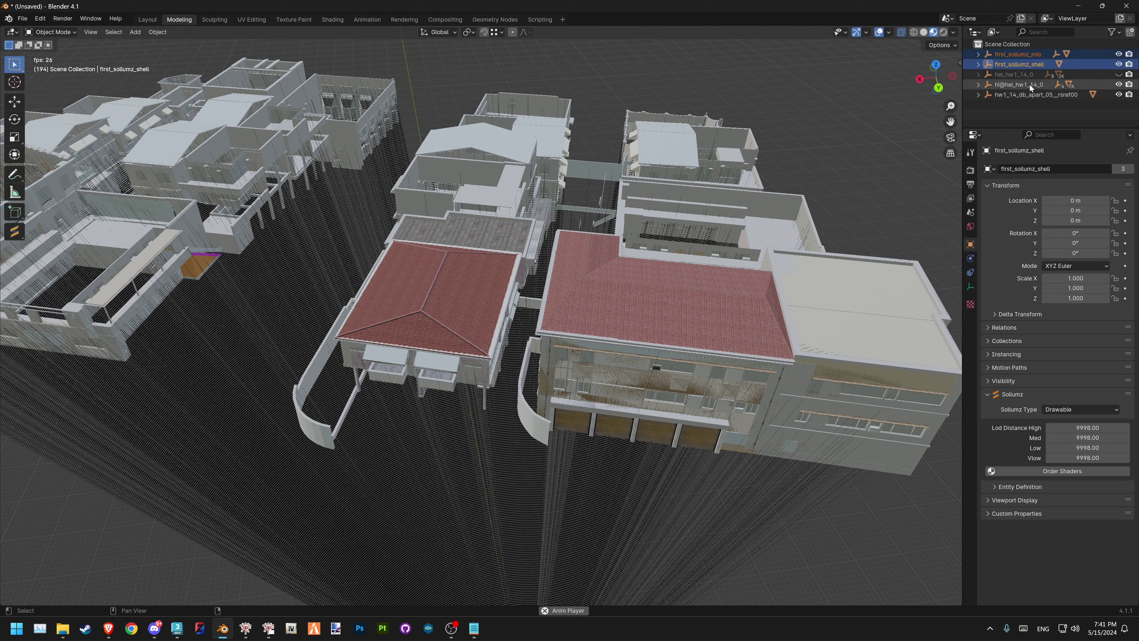
click(1024, 106)
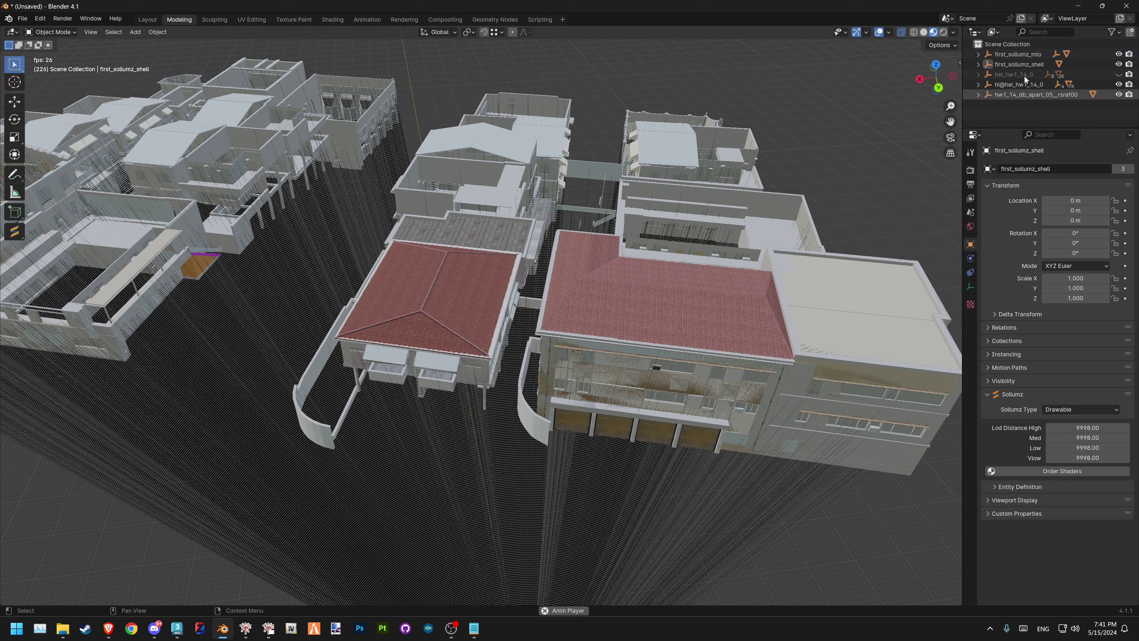
ctrl+click(1028, 55)
right_click(1027, 54)
click(1003, 95)
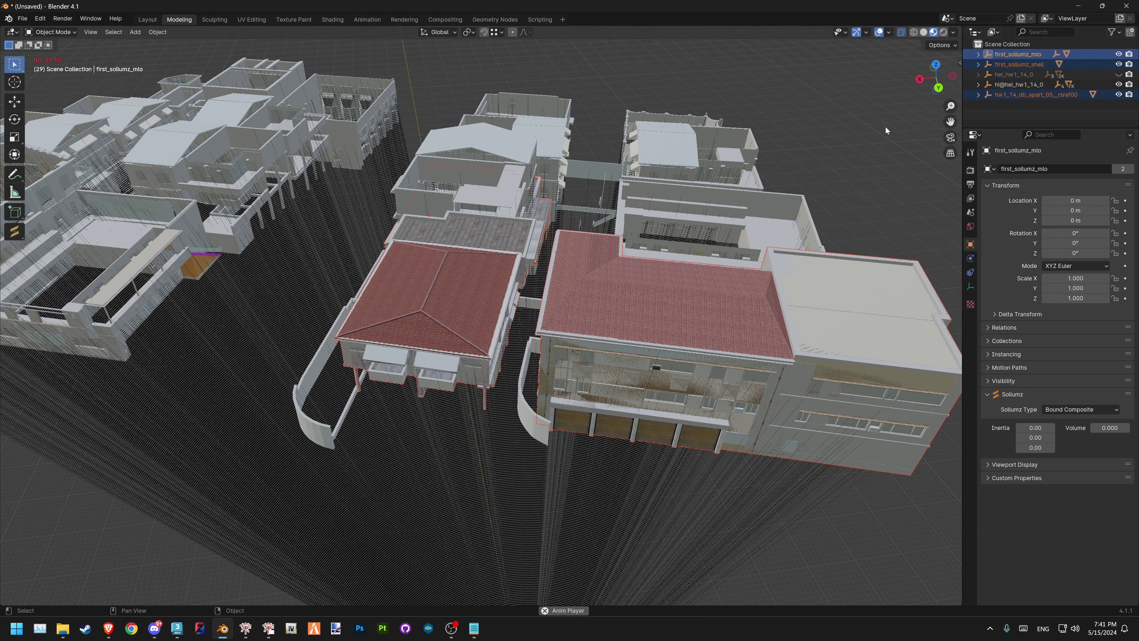
key(alt+h)
right_click(1022, 64)
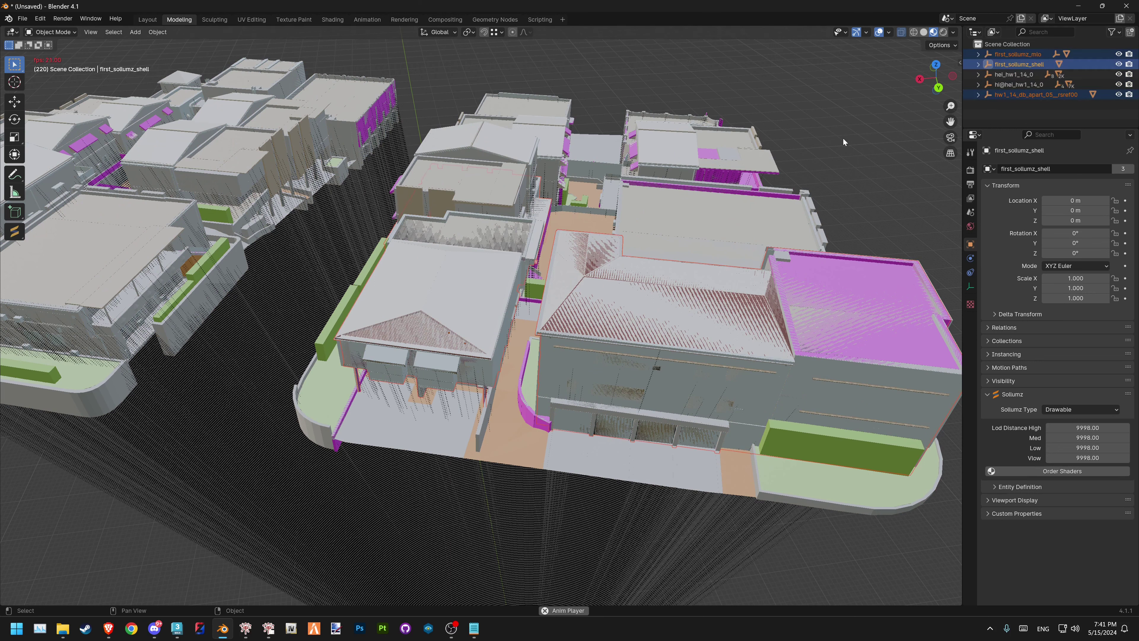
key(h)
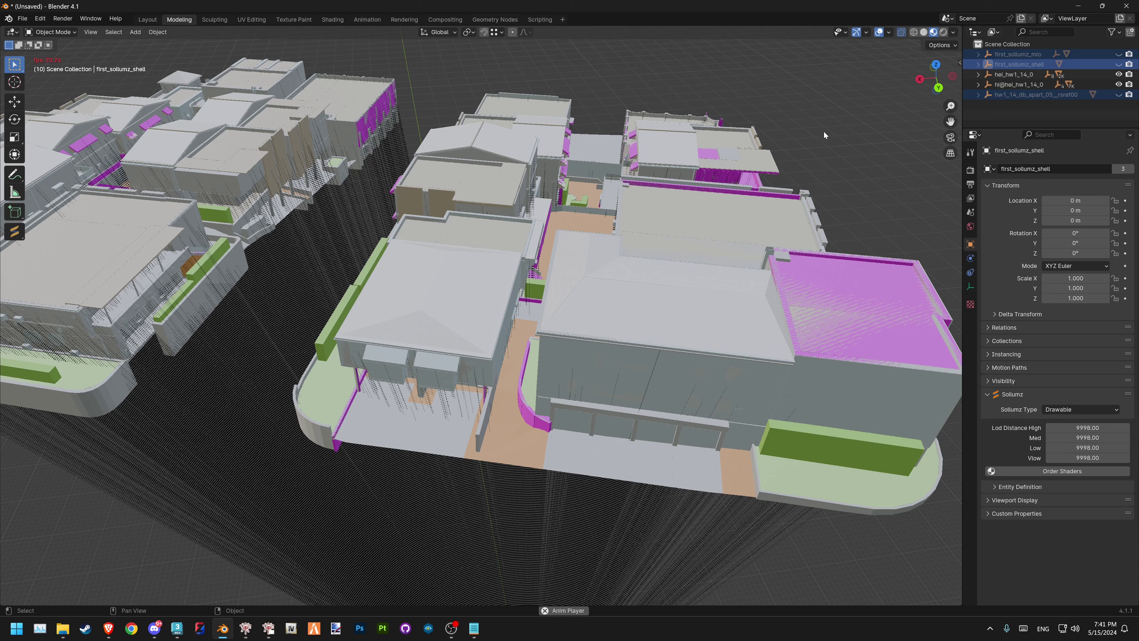
click(1014, 74)
ctrl+click(997, 84)
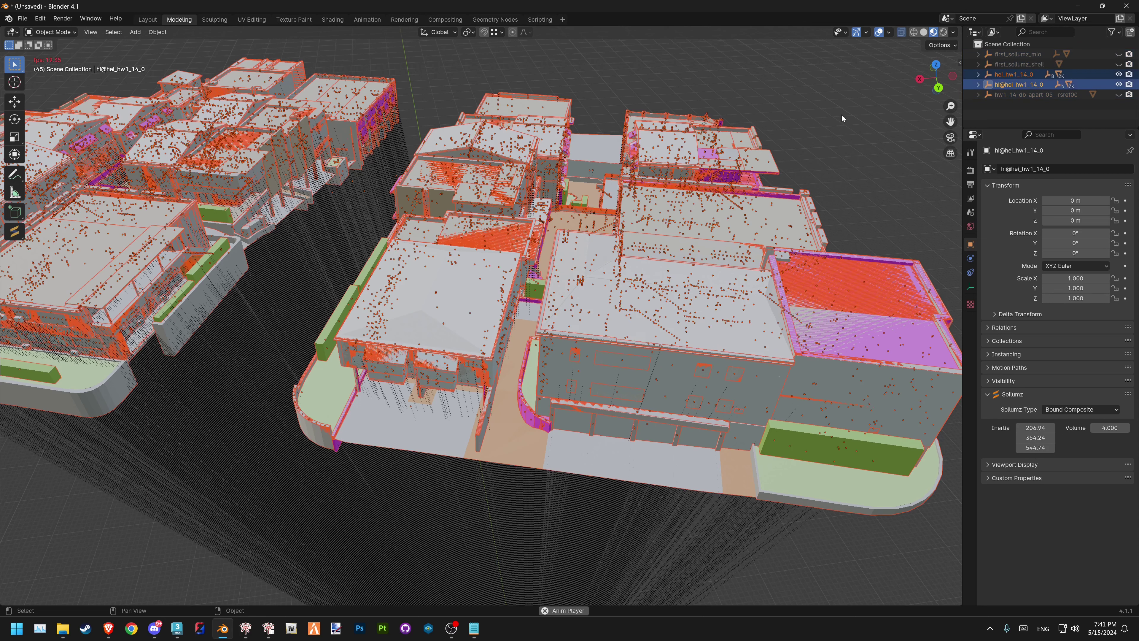
Export hei_hw1_14_0 and hi@hei_hw1_14_0 as CodeWalker XML with Selected Objects ticked
key(v)
click(890, 74)
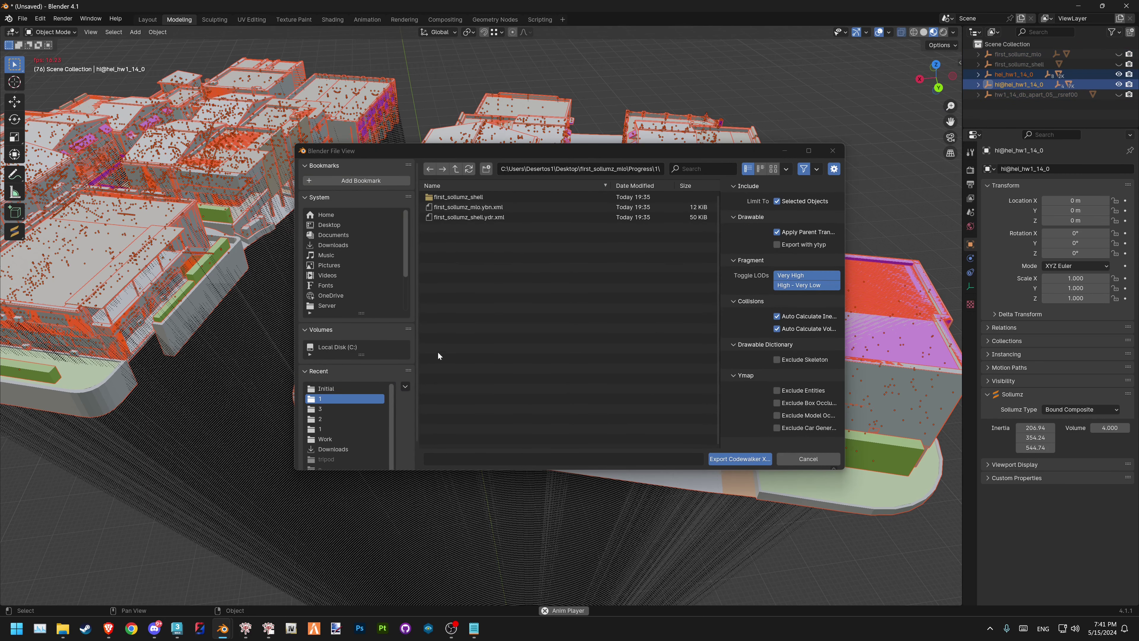
click(735, 459)
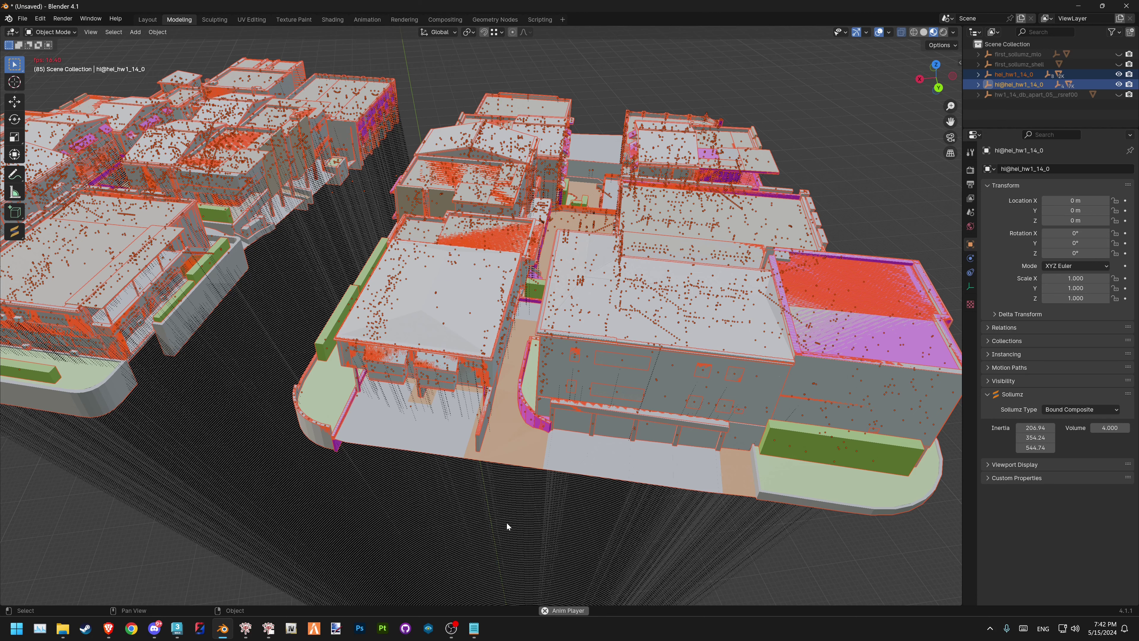
Reveal all objects, try hiding first_sollumz_mlo through hi@hei_hw1_14_0, then unhide them
scroll(506, 522, down, 6)
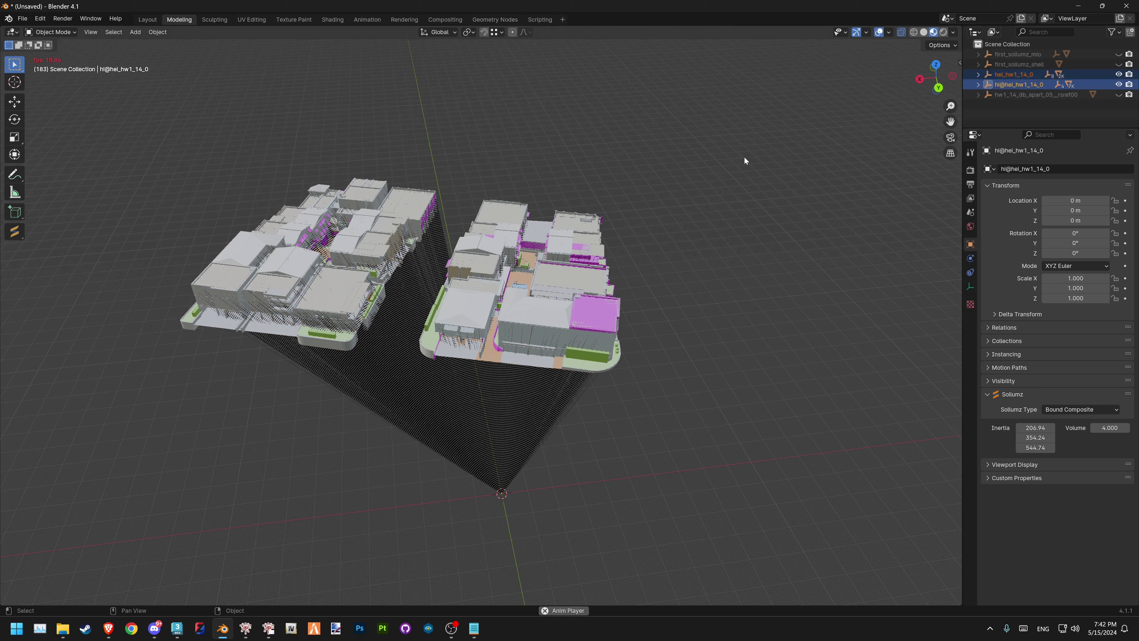
key(alt+h)
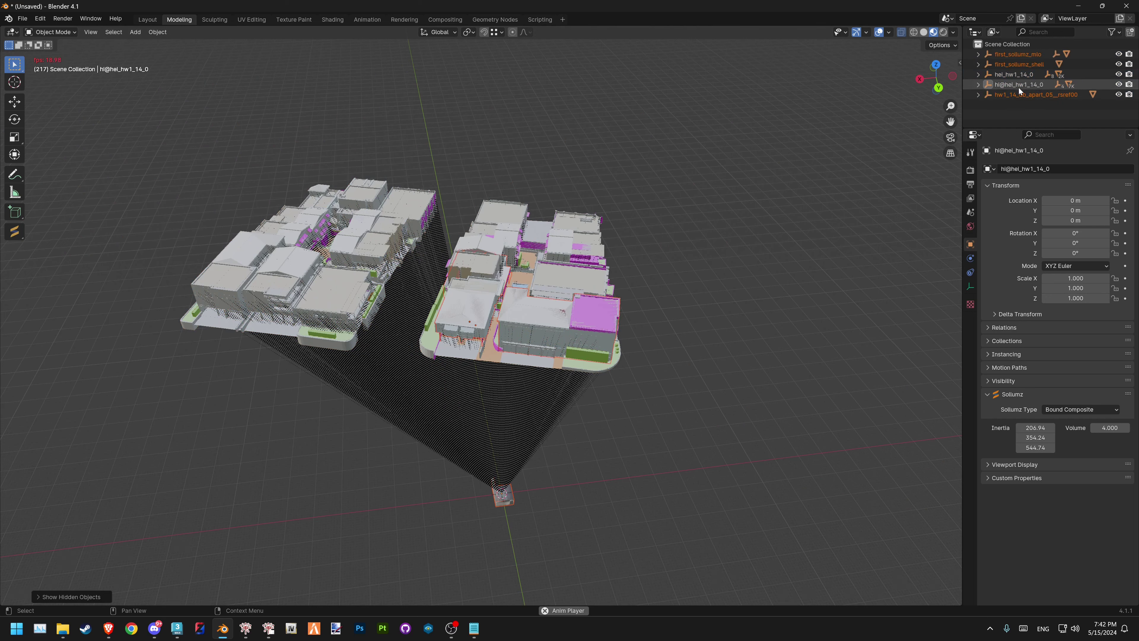
click(1021, 84)
shift+click(1034, 59)
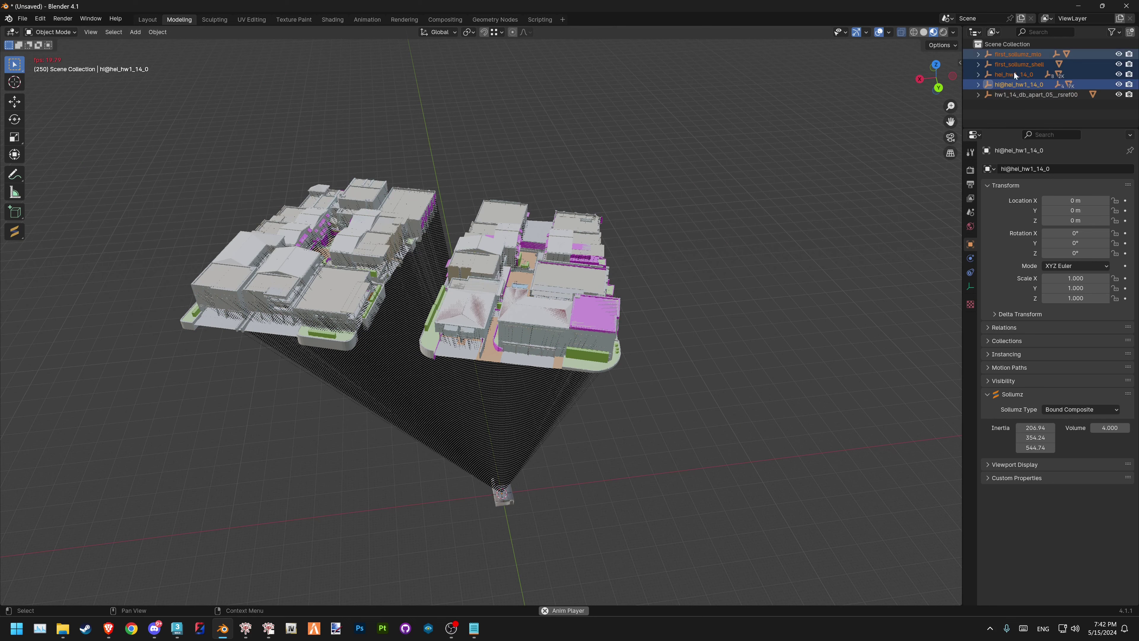
key(h)
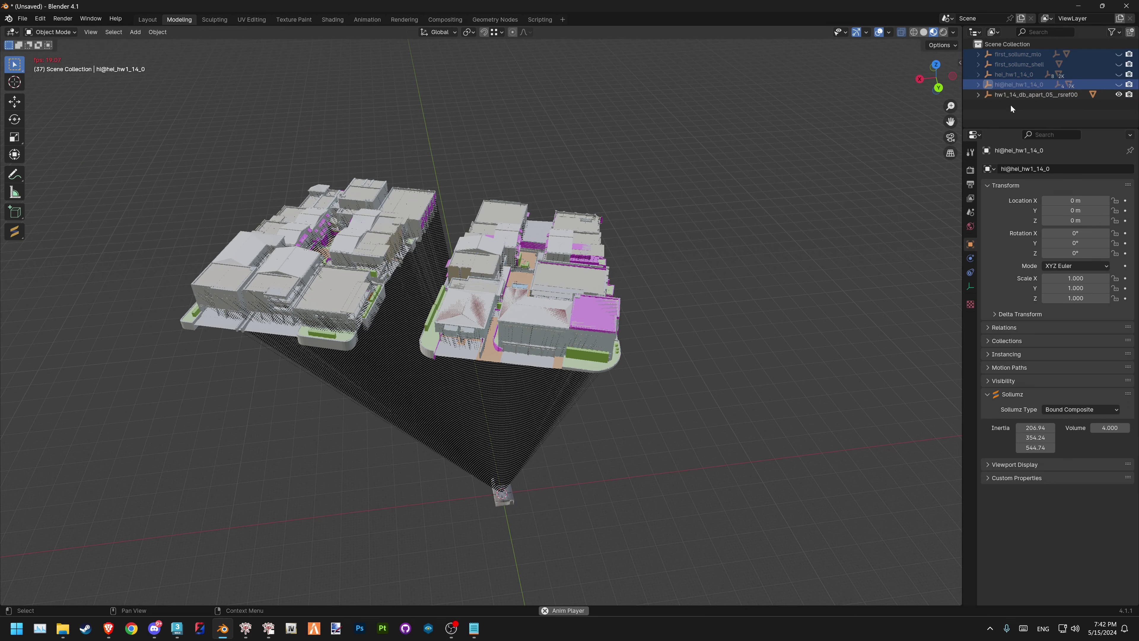
click(982, 109)
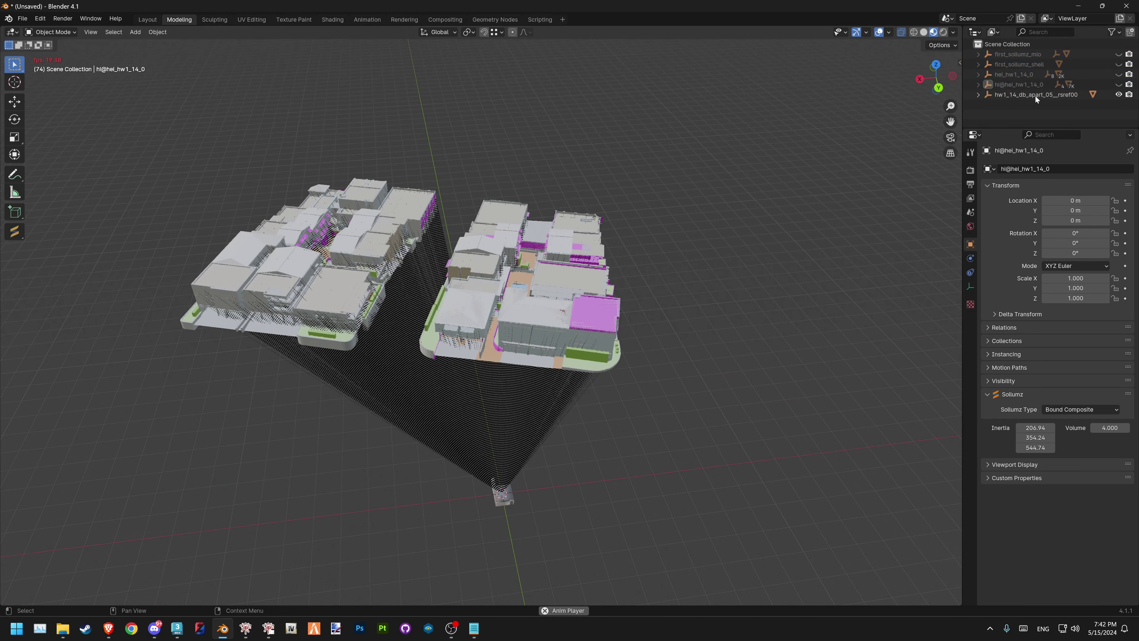
click(1032, 84)
key(alt+h)
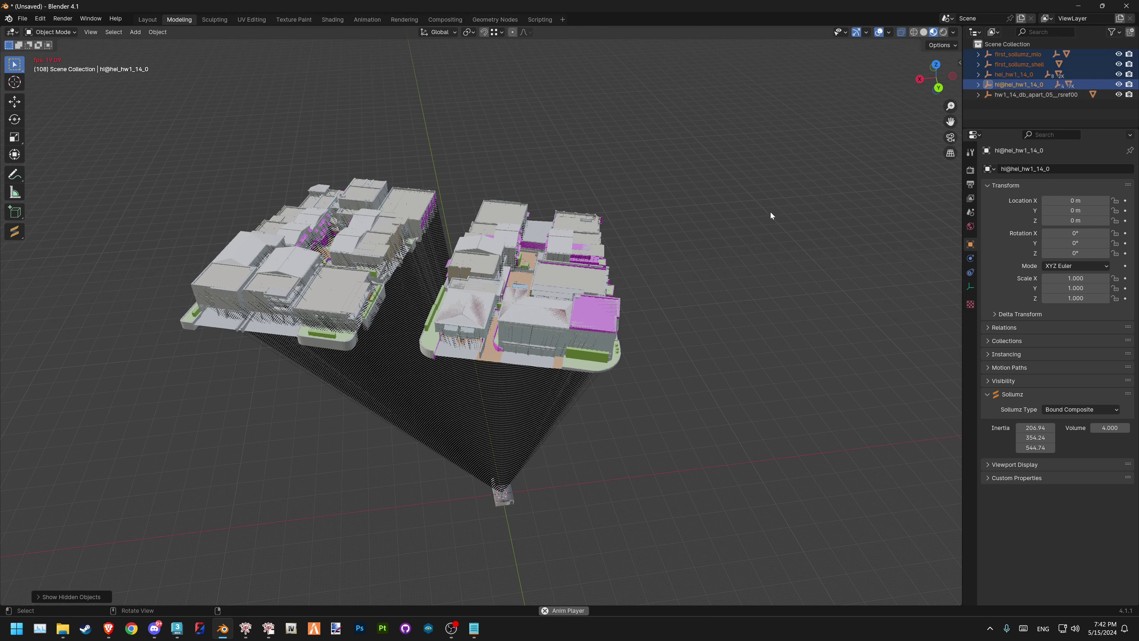
Hide the MLO, shell and collision hierarchies and select the hw1_14_db_apart_05 model
shift+click(1041, 56)
right_click(1042, 56)
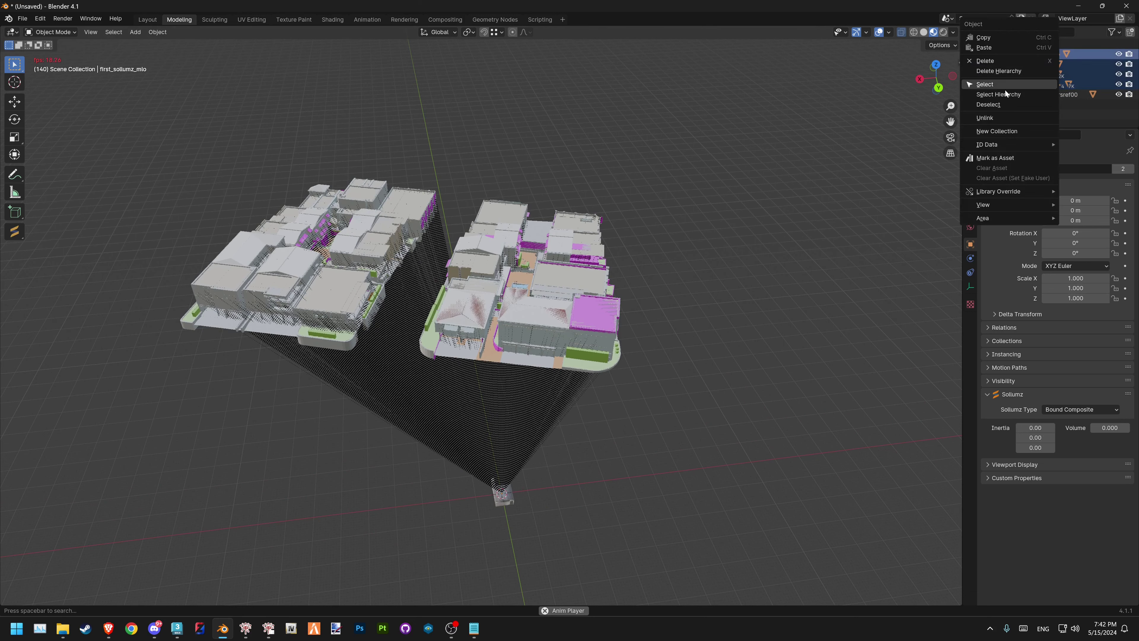
click(995, 95)
key(h)
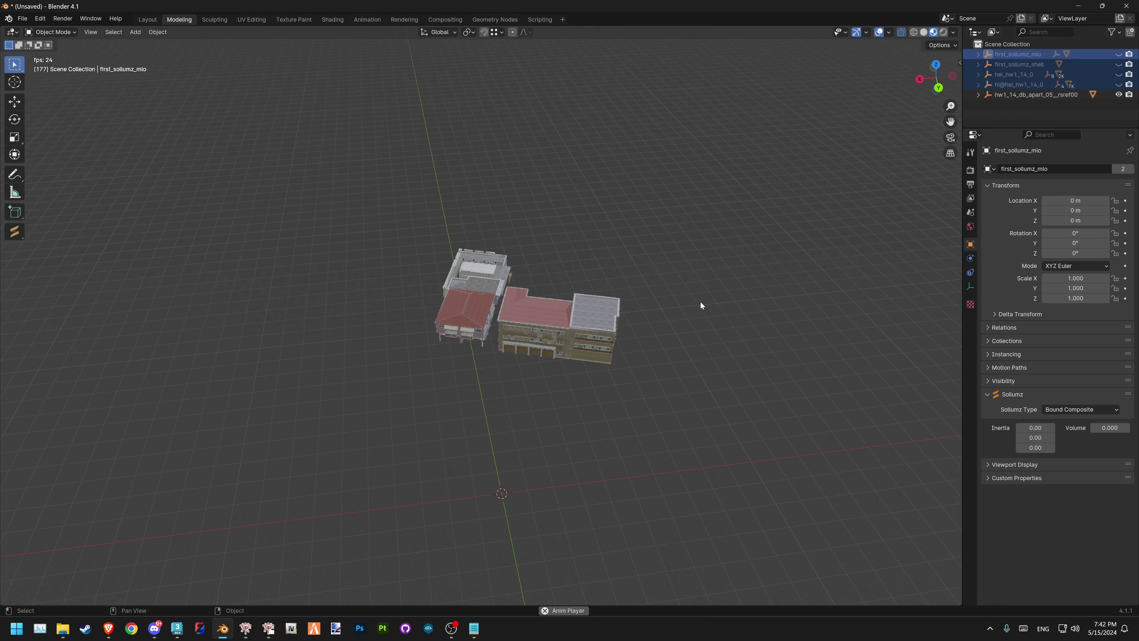
click(552, 339)
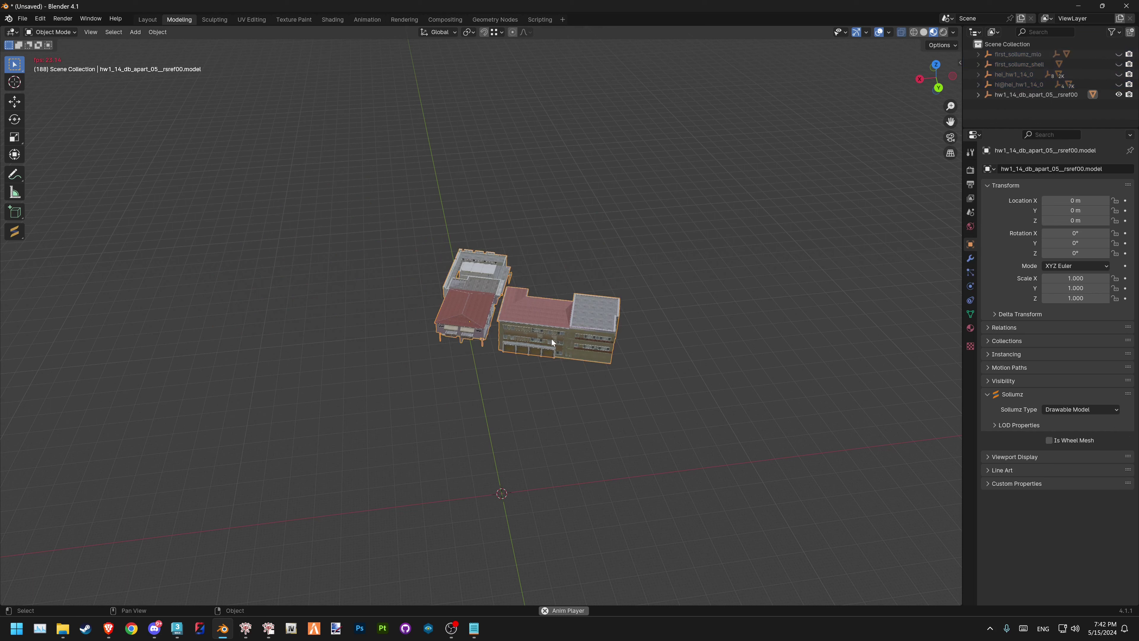
Set the apartment building's location to 0, 0, 0 in the side panel
click(959, 64)
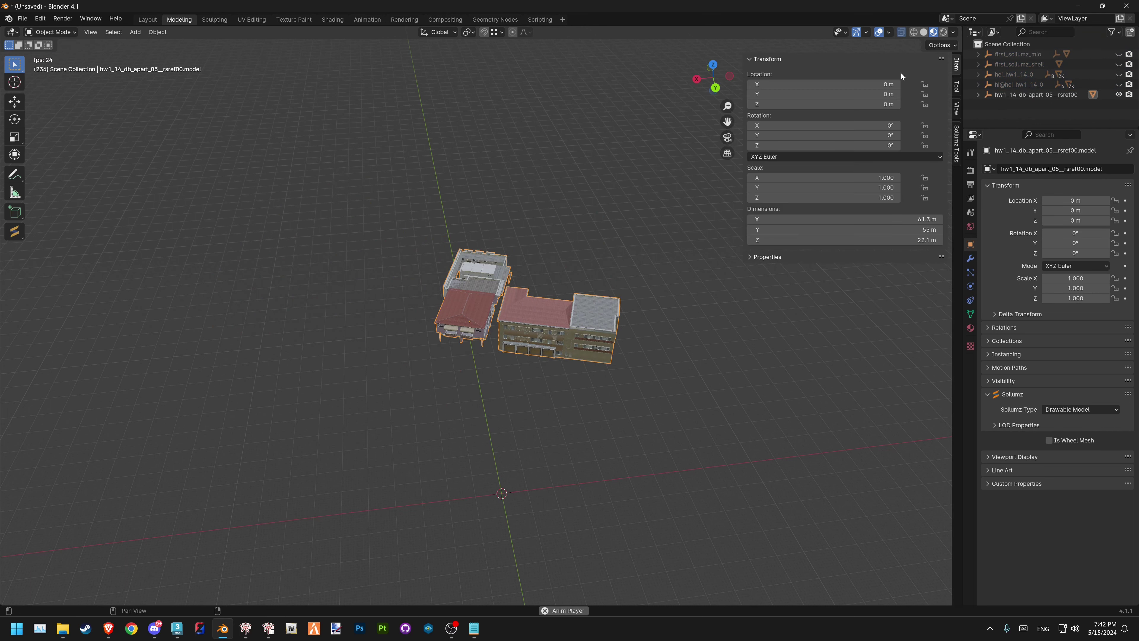
click(1003, 95)
double_click(824, 84)
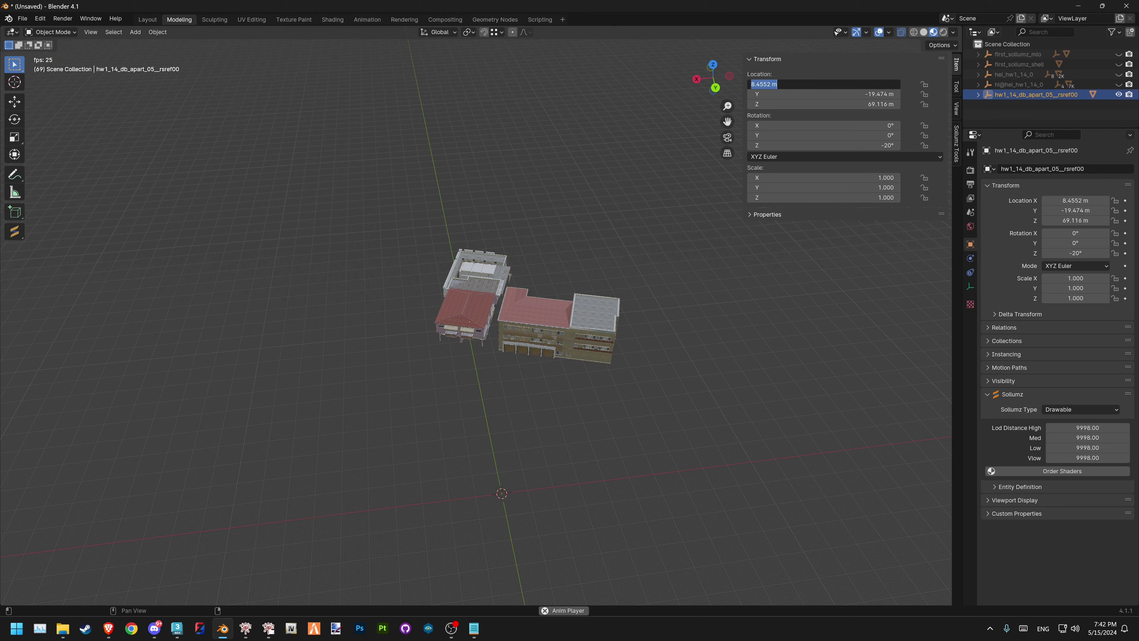
key(Tab)
text(0)
key(Tab)
text(0)
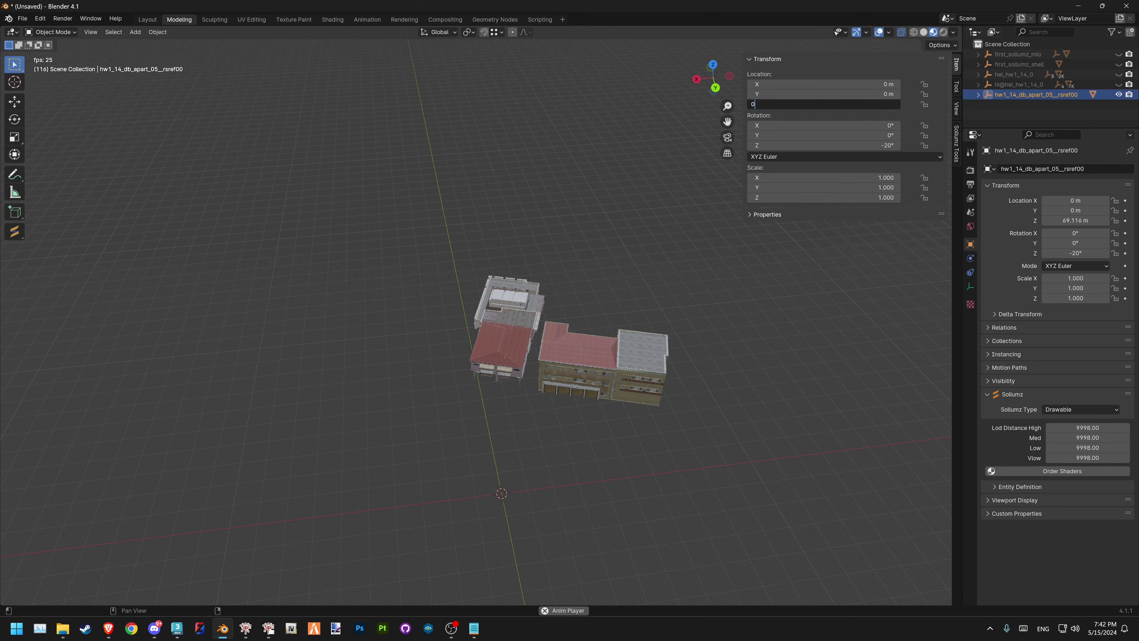
key(Return)
Zero the building's Z rotation and export it as CodeWalker XML into folder 1
scroll(753, 368, up, 2)
scroll(583, 257, up, 3)
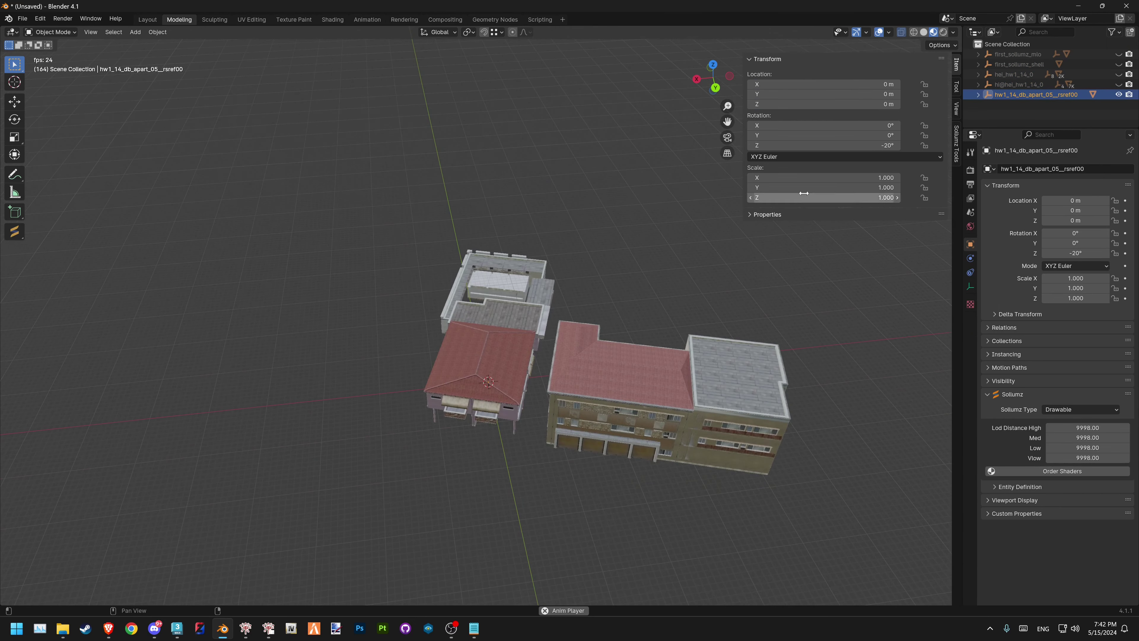
text(0)
key(Return)
click(635, 347)
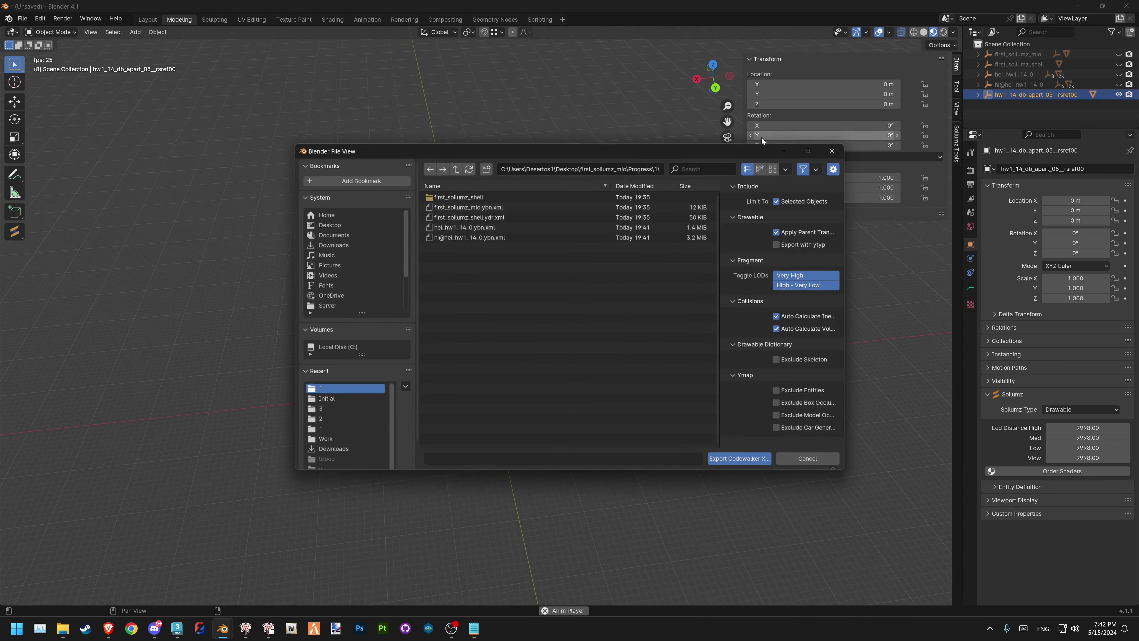
click(740, 456)
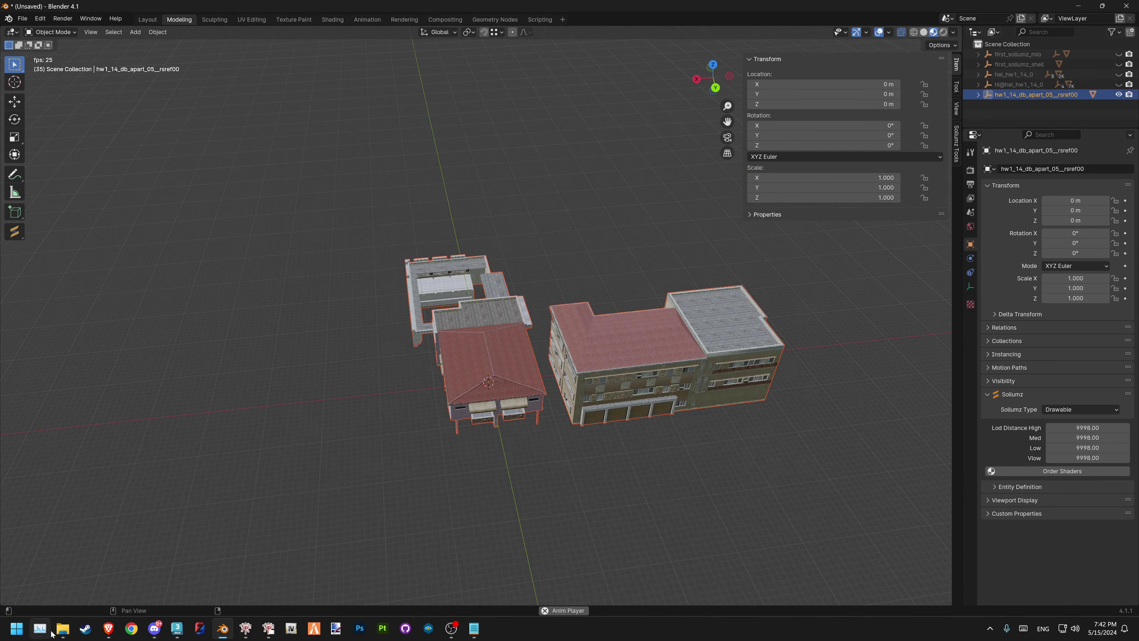
Sort folder 1's exported XML files by type and select the collision and apartment ydr files
mouse_move(62, 628)
click(193, 570)
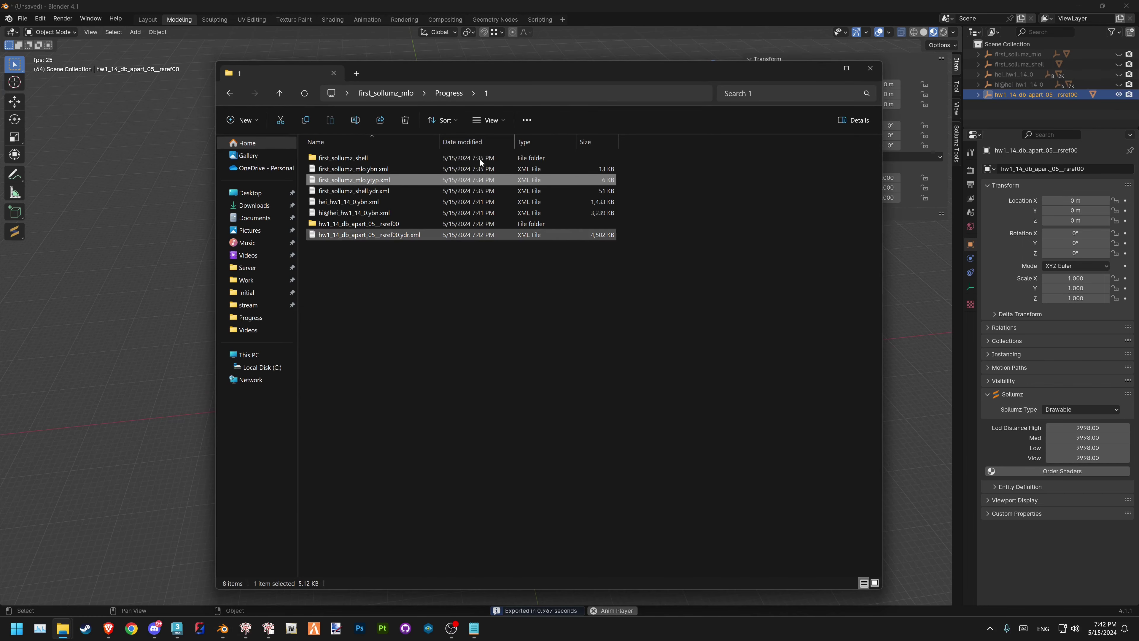
click(540, 142)
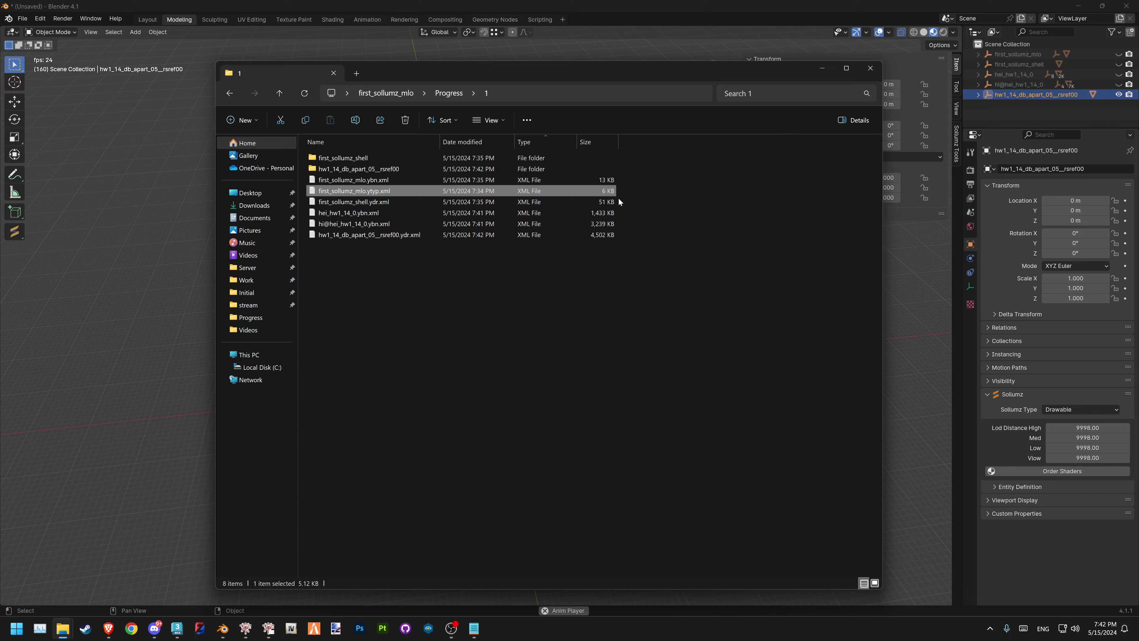
click(395, 214)
shift+click(394, 223)
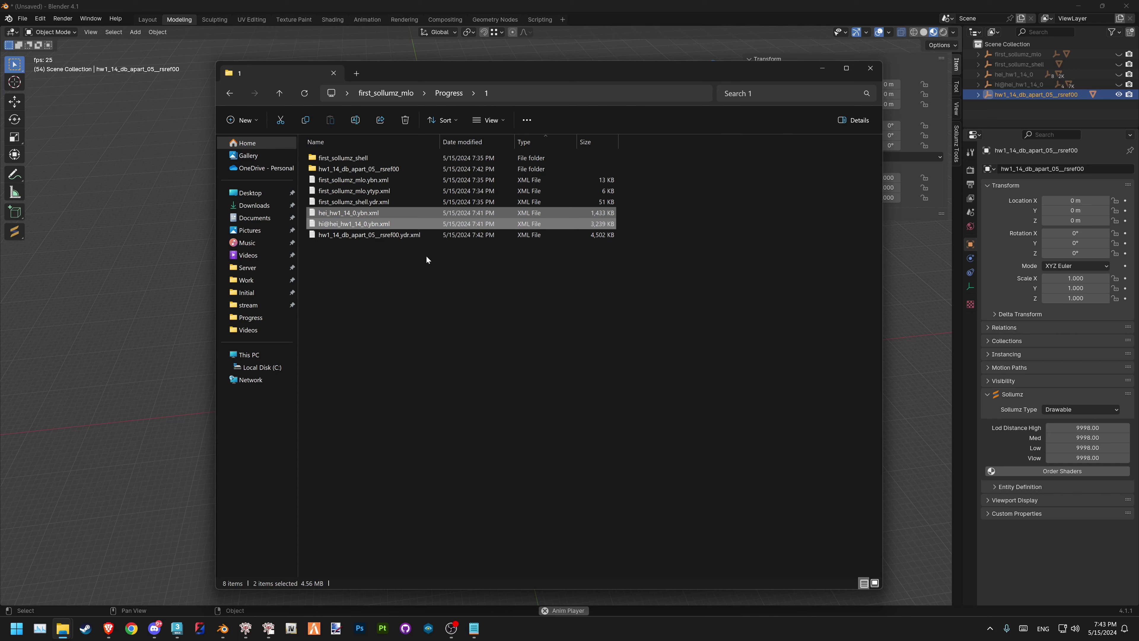
drag(427, 255, 308, 238)
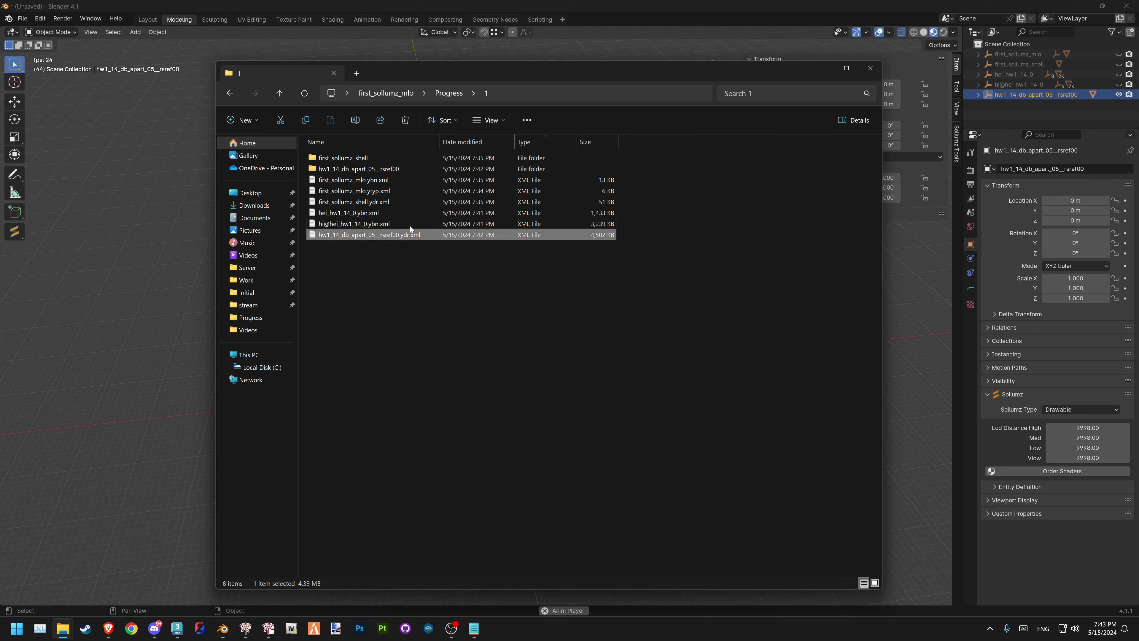
Check the first_sollumz_shell, mlo.ybn and mlo.ytyp XML files, then return to CodeWalker's RPF Explorer
click(382, 206)
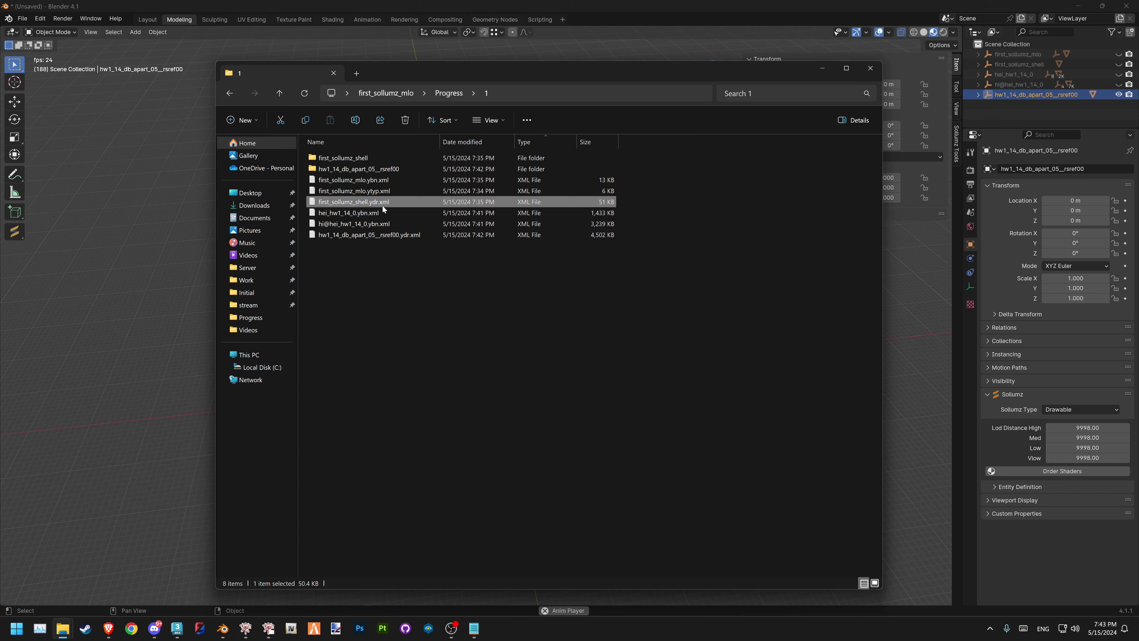
click(381, 182)
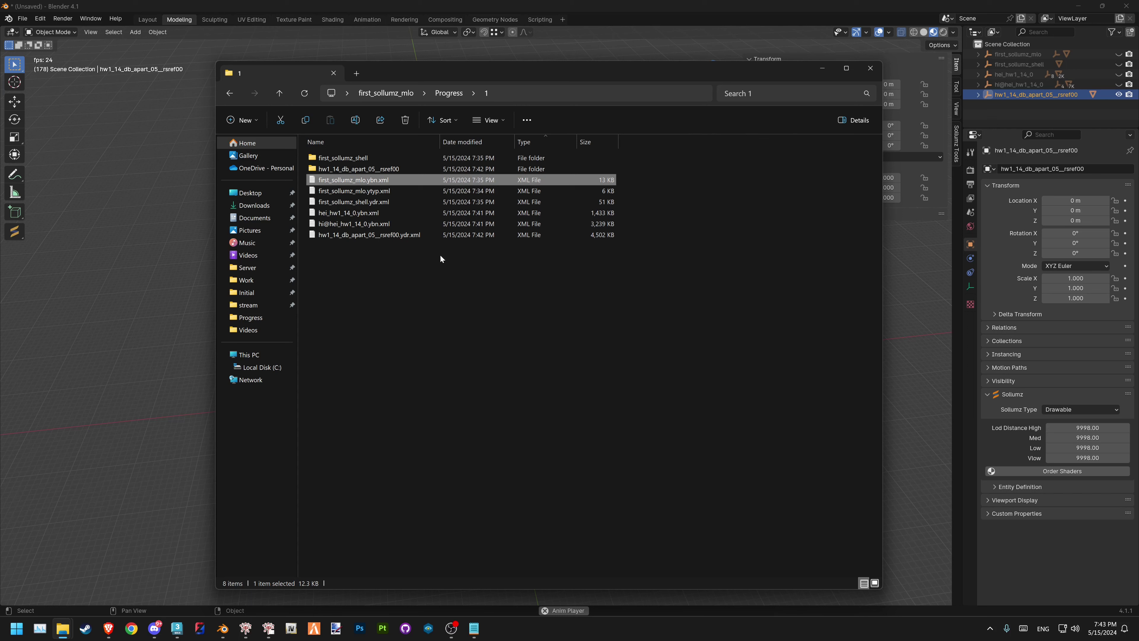
click(385, 191)
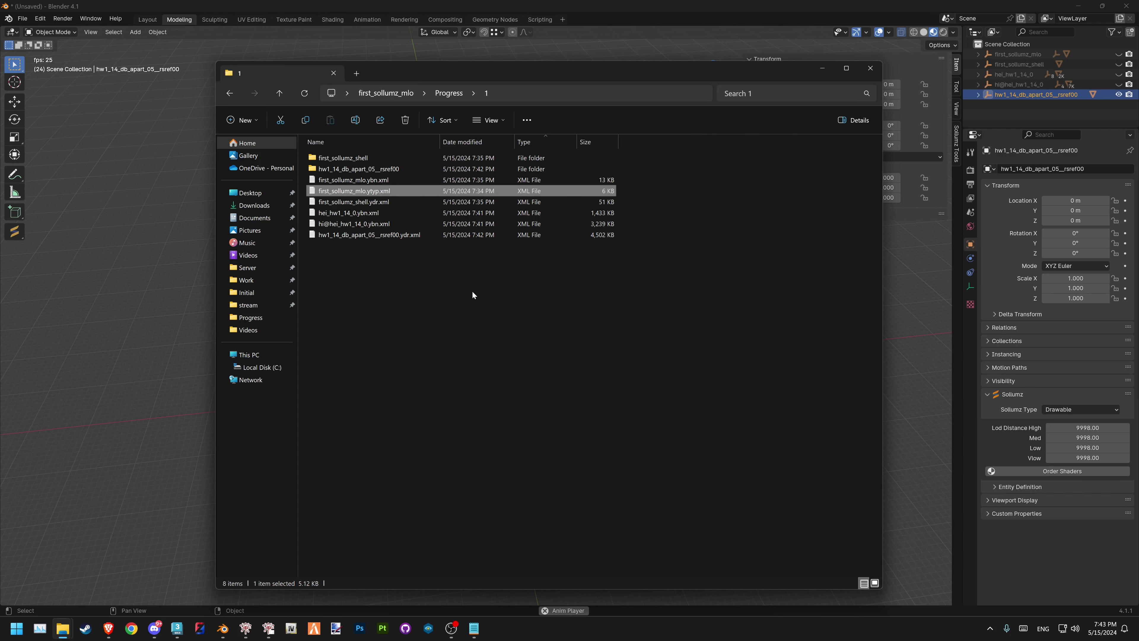
click(269, 629)
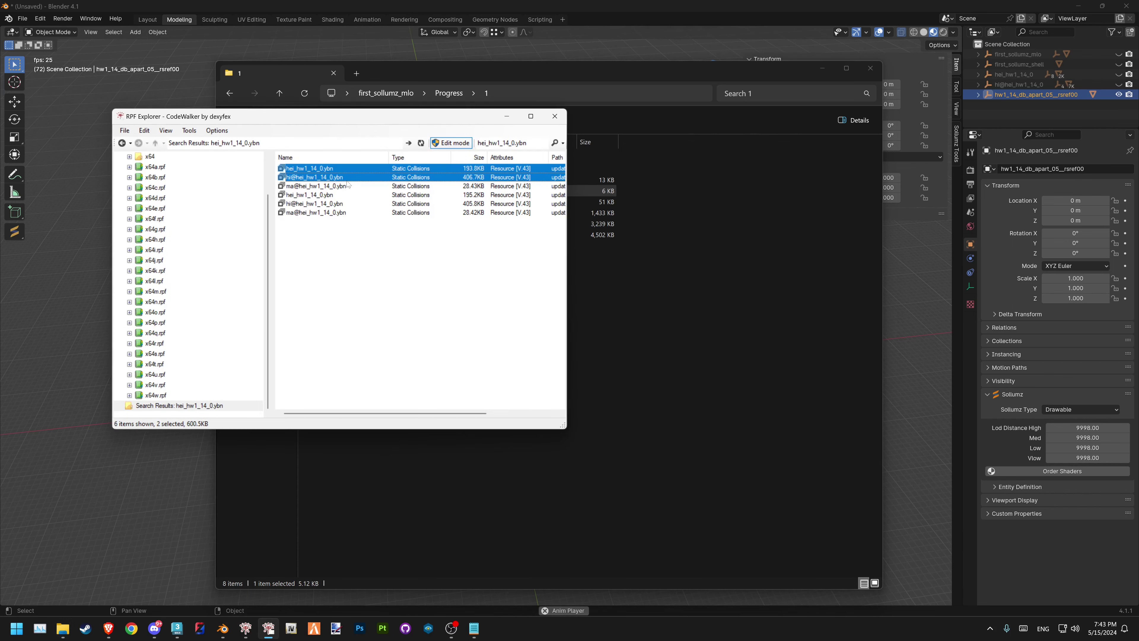
Browse to update\x64\dlcpacks and create a new folder named test_blender_1
scroll(235, 264, up, 1)
click(162, 198)
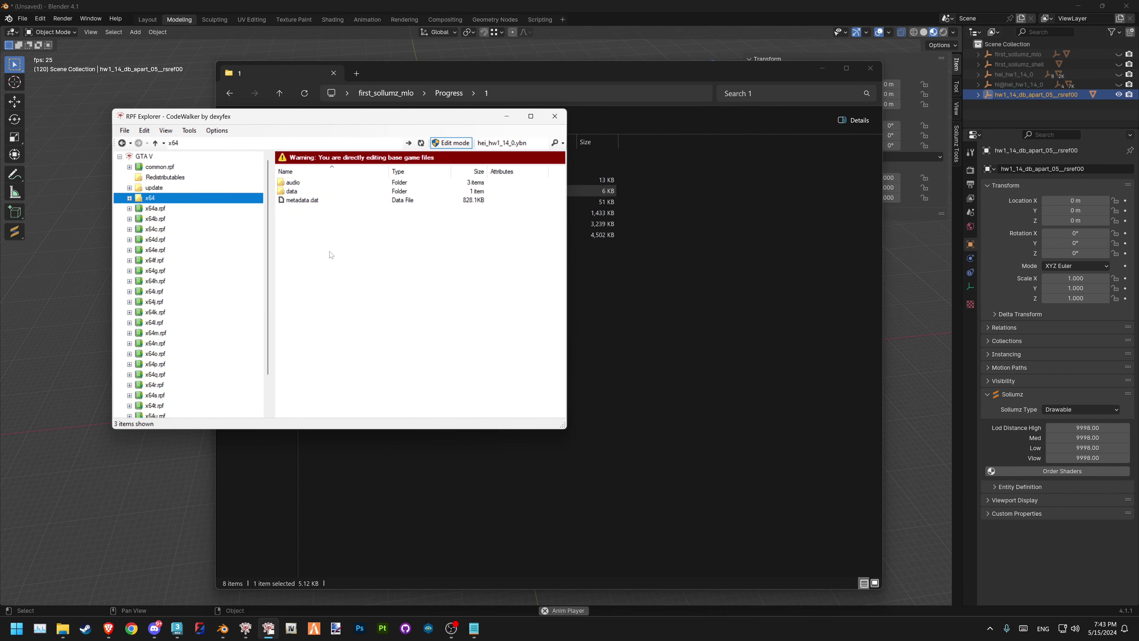
click(172, 188)
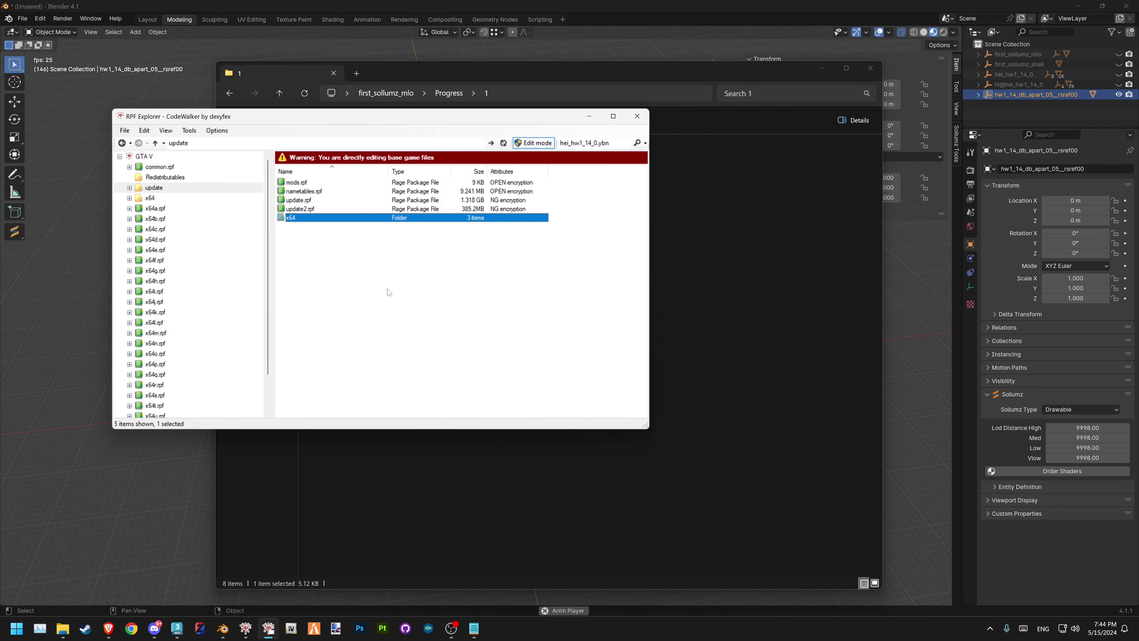
click(130, 187)
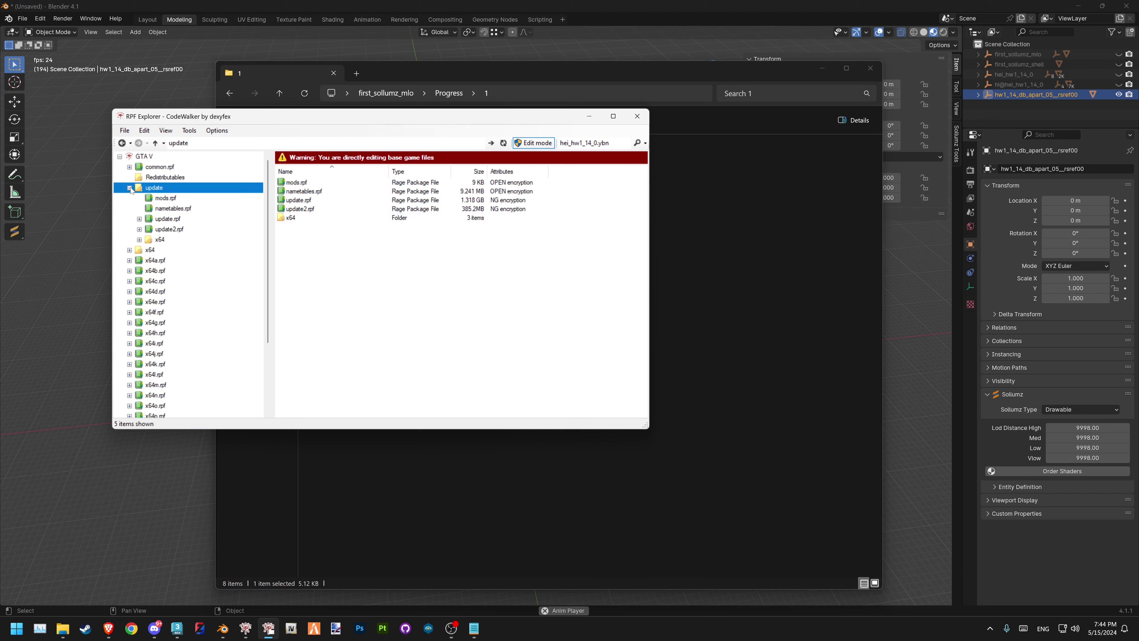
click(139, 241)
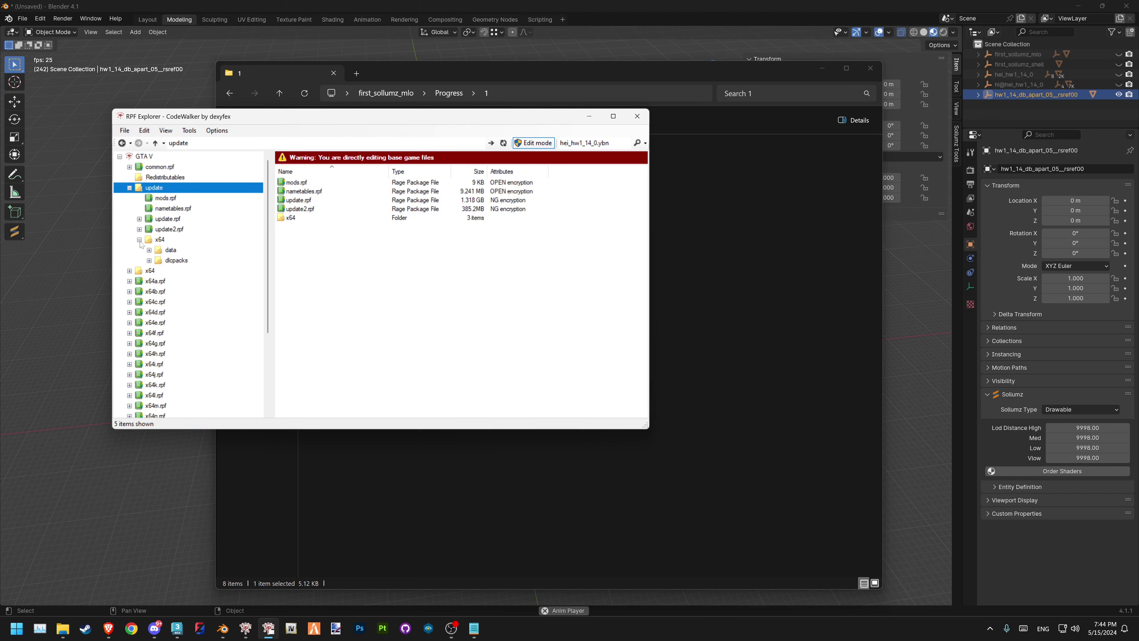
click(149, 260)
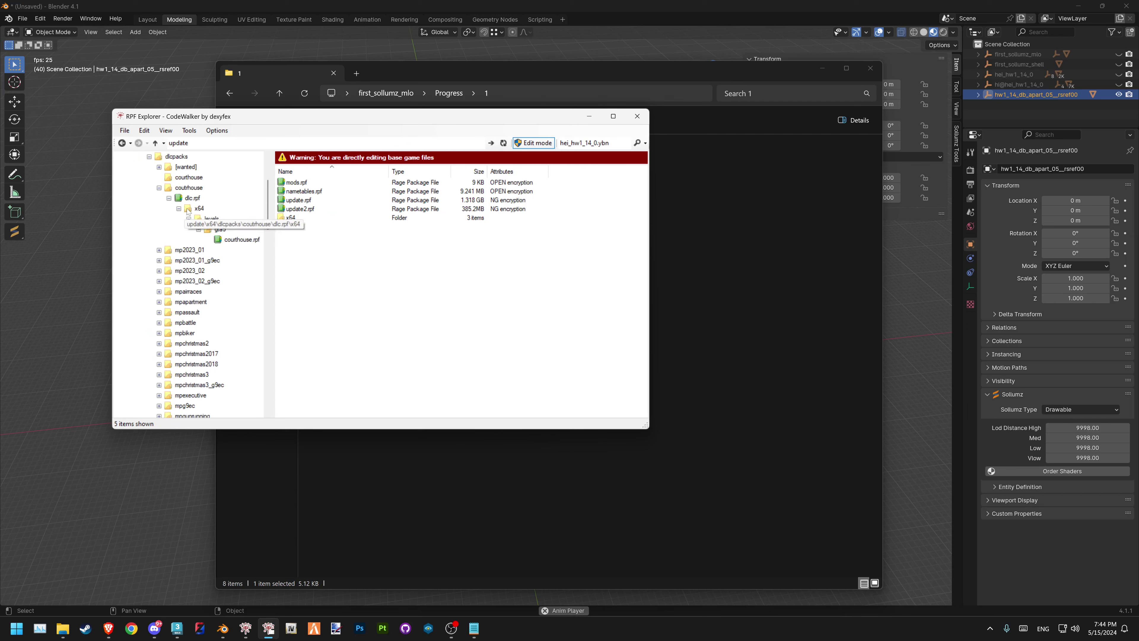
scroll(187, 212, up, 1)
click(176, 188)
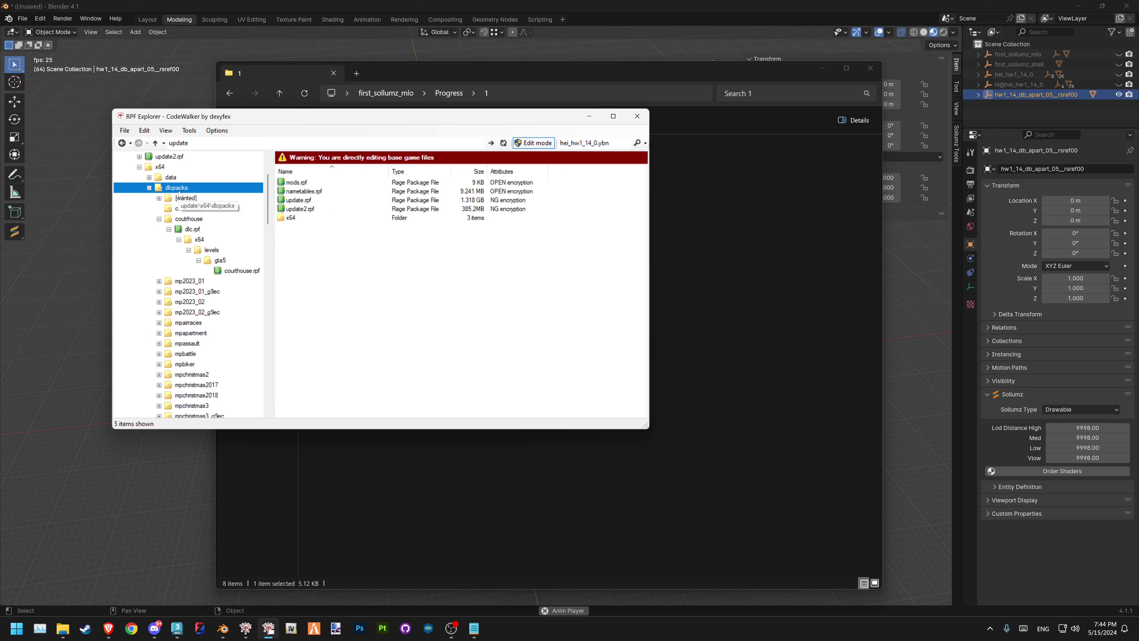
right_click(584, 231)
mouse_move(623, 309)
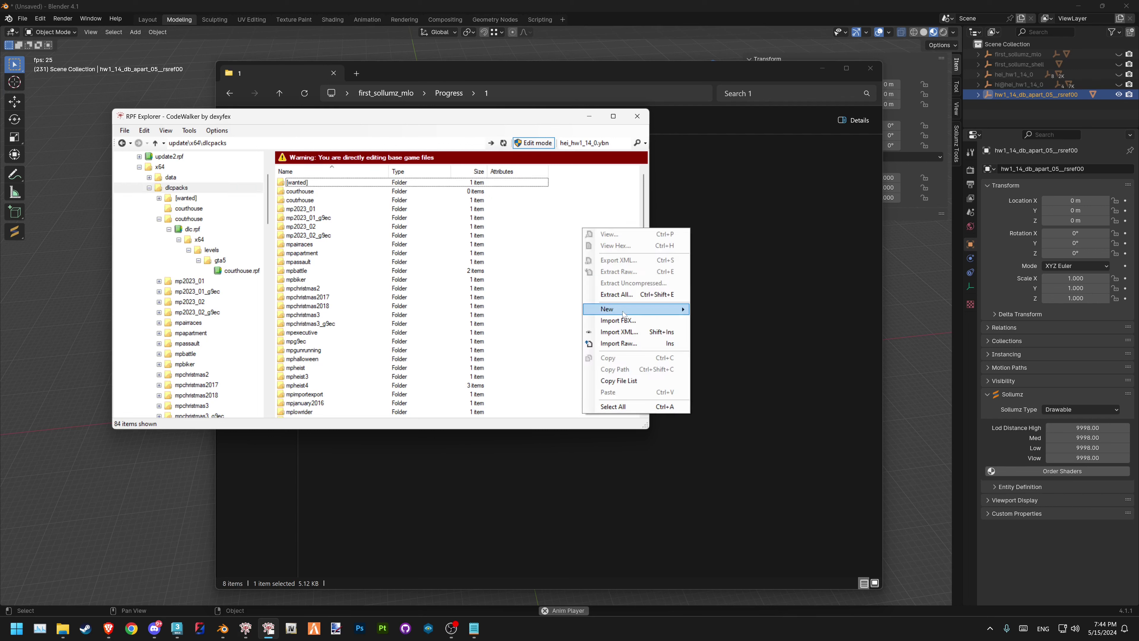
click(732, 310)
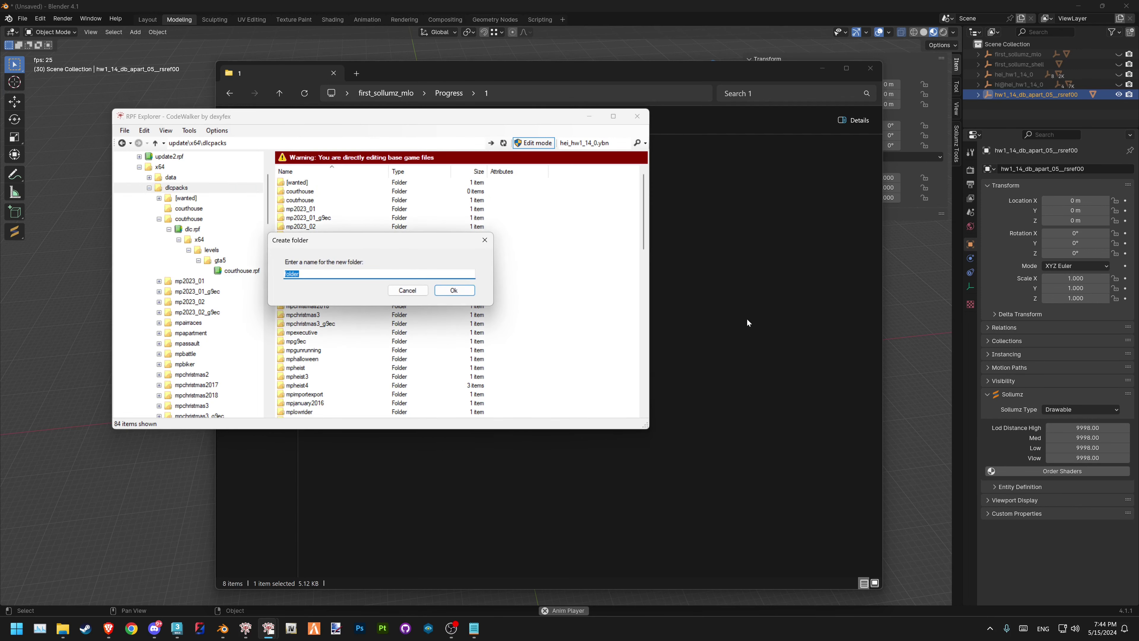
text(test_b)
text(lender_1)
key(Return)
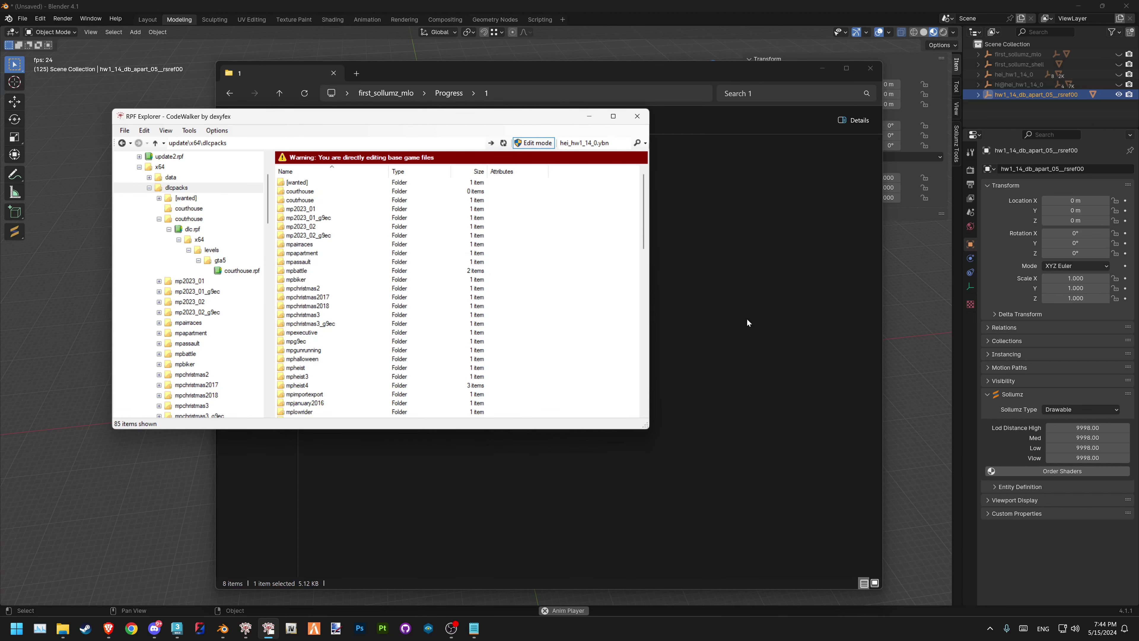
Inside the test_blender_mlo folder, create a new RPF archive named dlc.rpf
scroll(515, 363, down, 7)
scroll(369, 289, down, 2)
scroll(369, 290, down, 1)
scroll(368, 289, down, 2)
scroll(370, 289, down, 7)
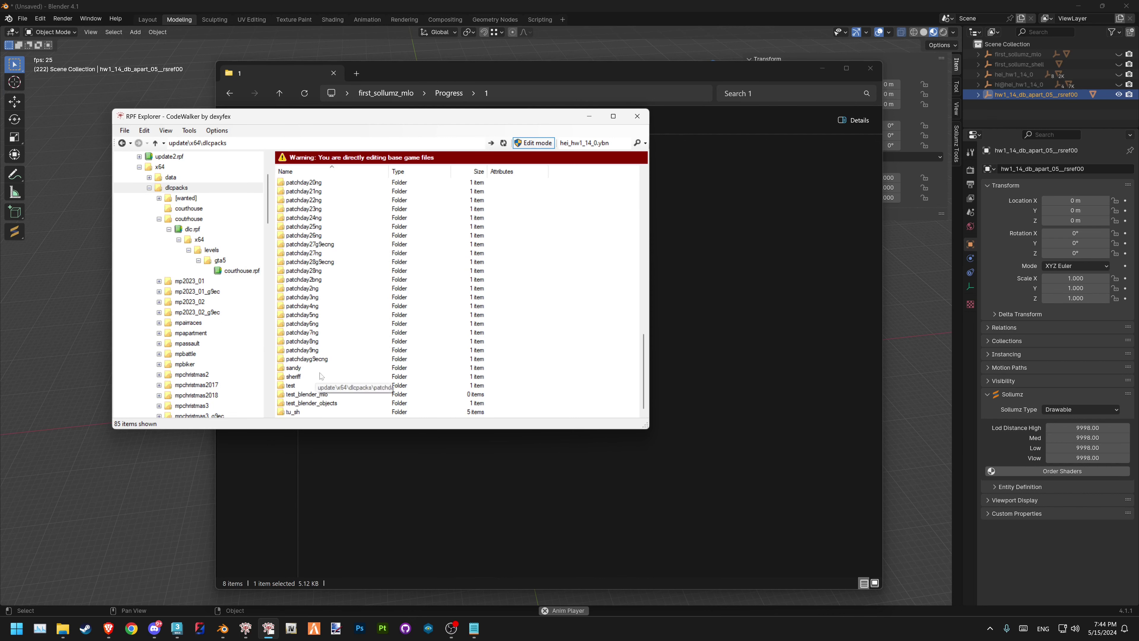
double_click(323, 394)
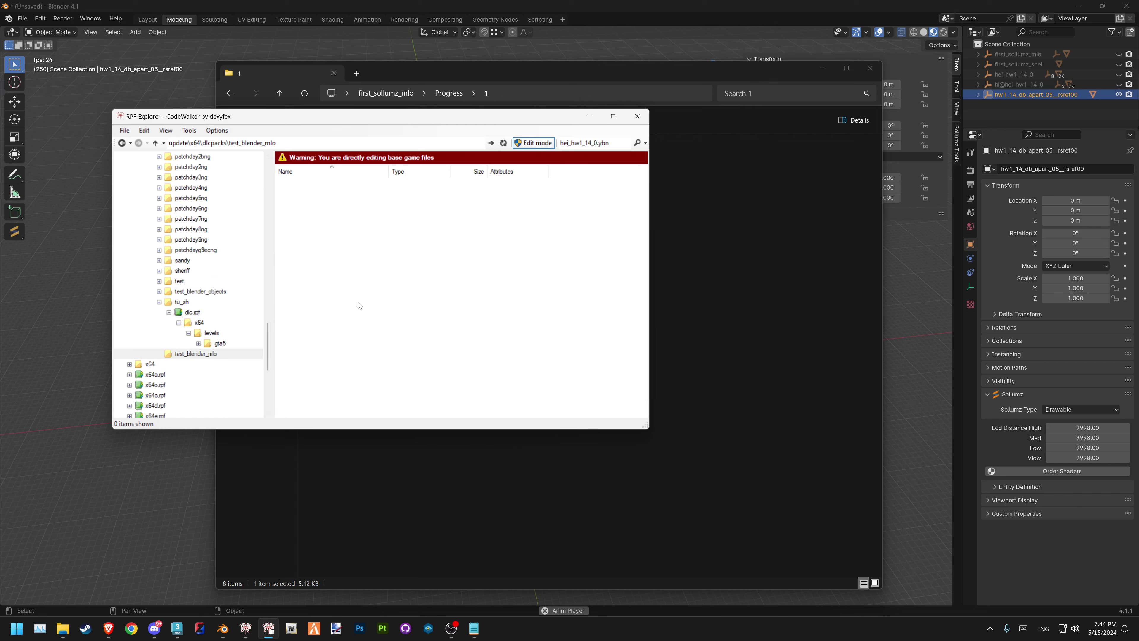
right_click(430, 243)
mouse_move(463, 324)
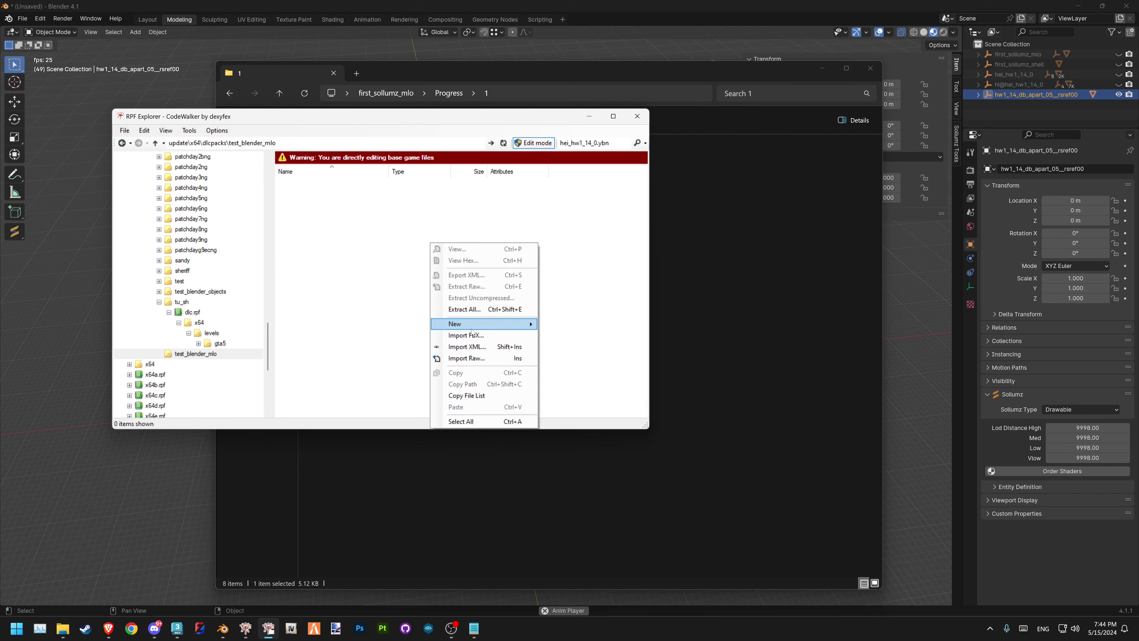
click(574, 336)
text(d)
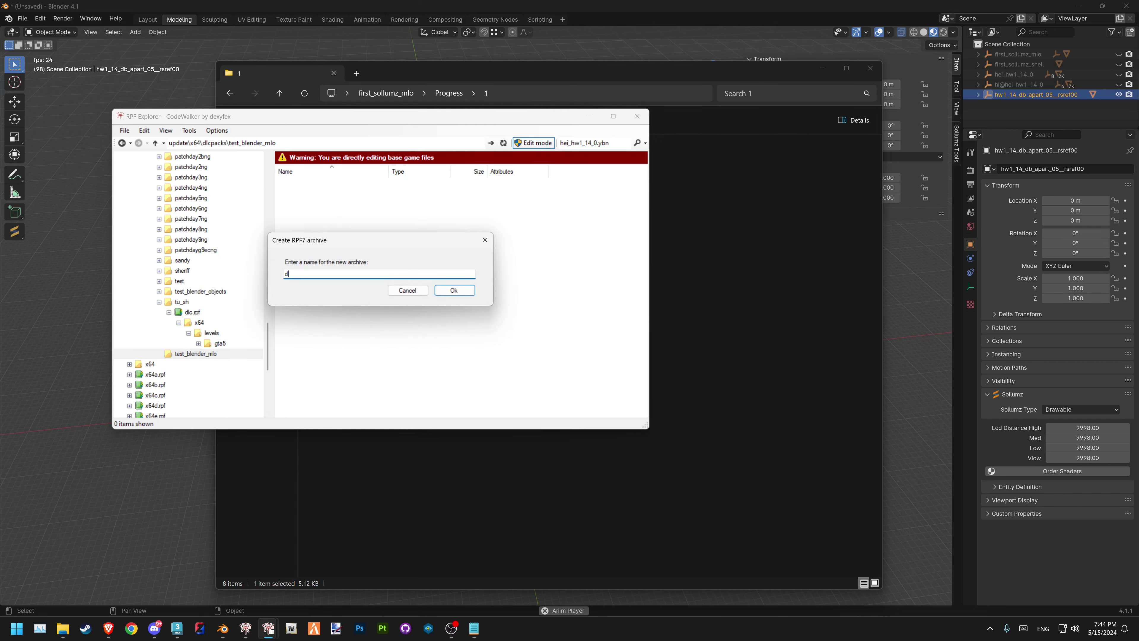
text(lc.rpf)
key(Return)
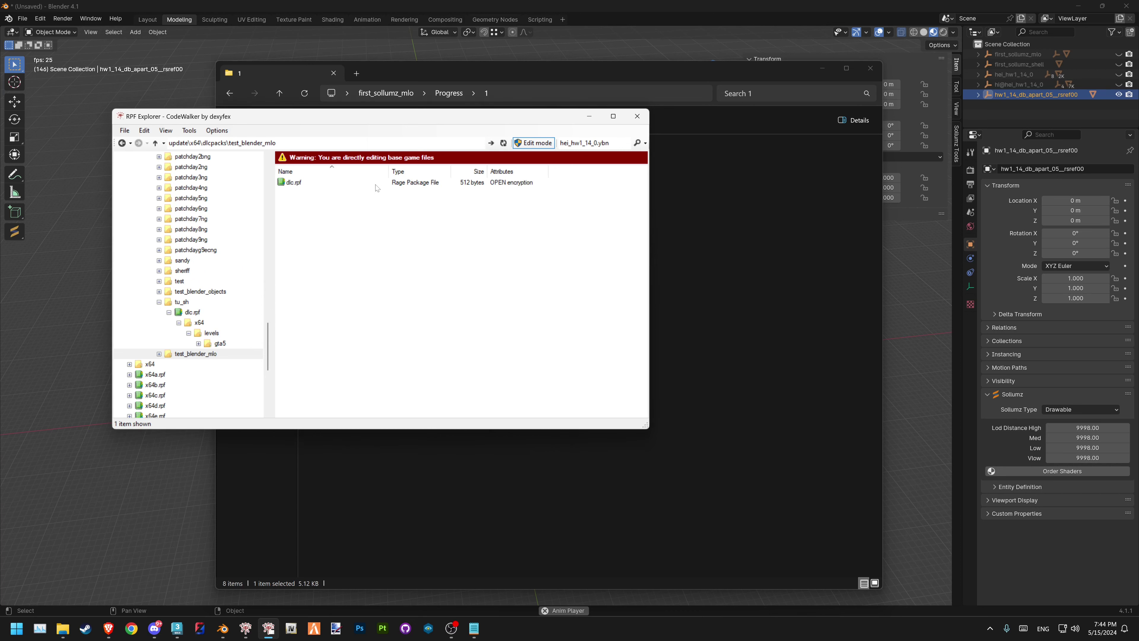
Inside dlc.rpf, create an x64 folder containing a levels folder
click(378, 184)
double_click(378, 183)
right_click(398, 256)
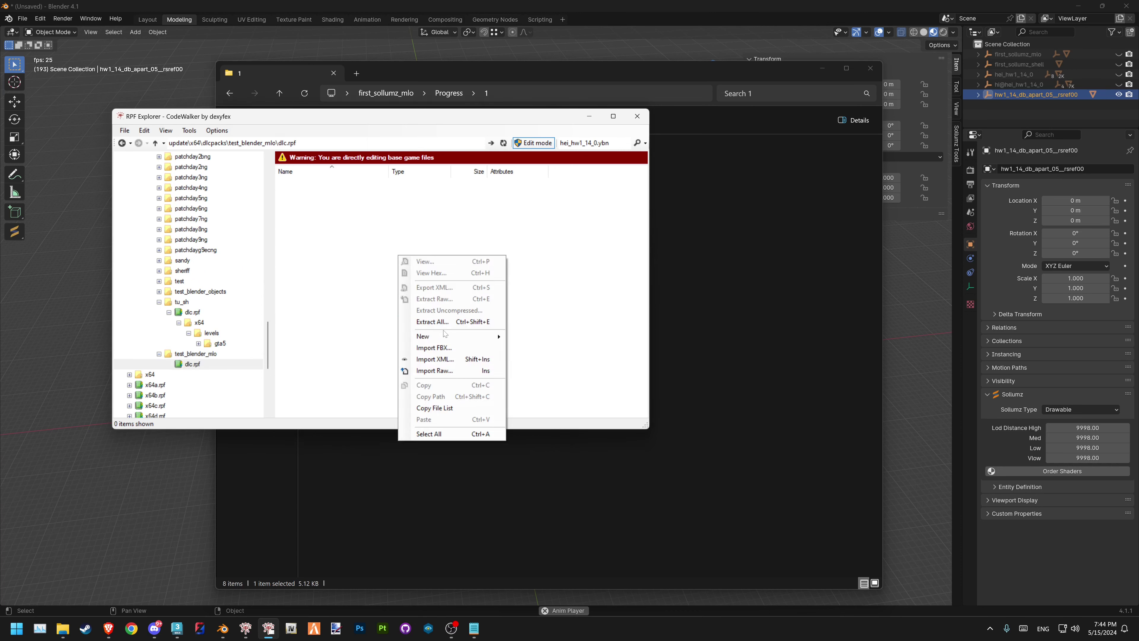
mouse_move(424, 335)
click(534, 336)
text(x)
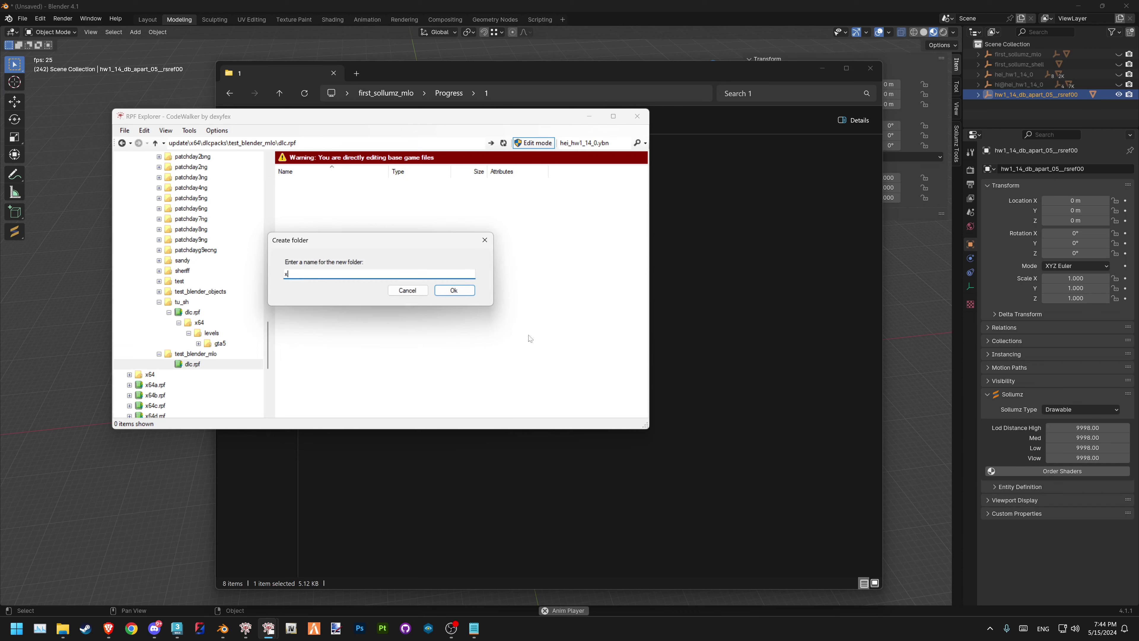
text(64)
key(Return)
double_click(339, 179)
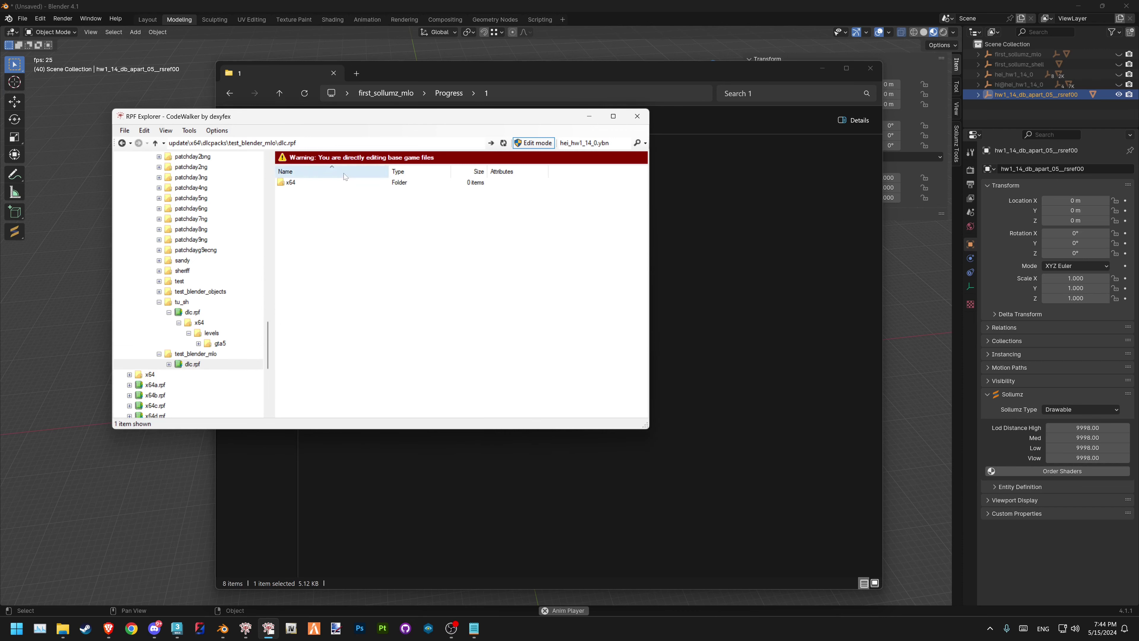
right_click(376, 267)
mouse_move(431, 345)
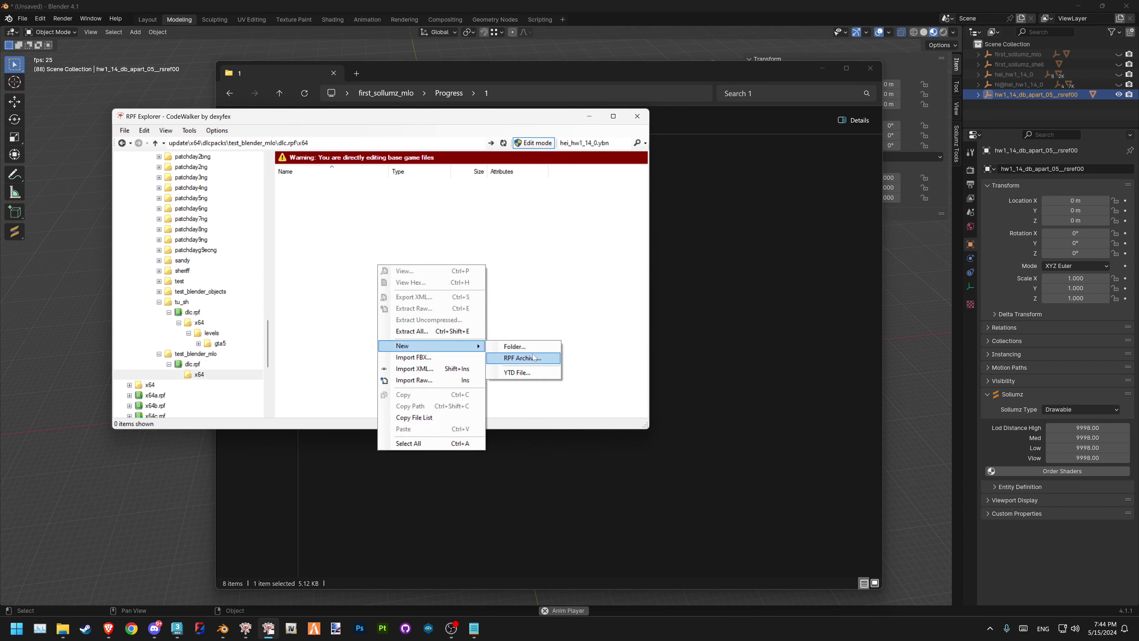
click(535, 350)
text(levels)
key(Return)
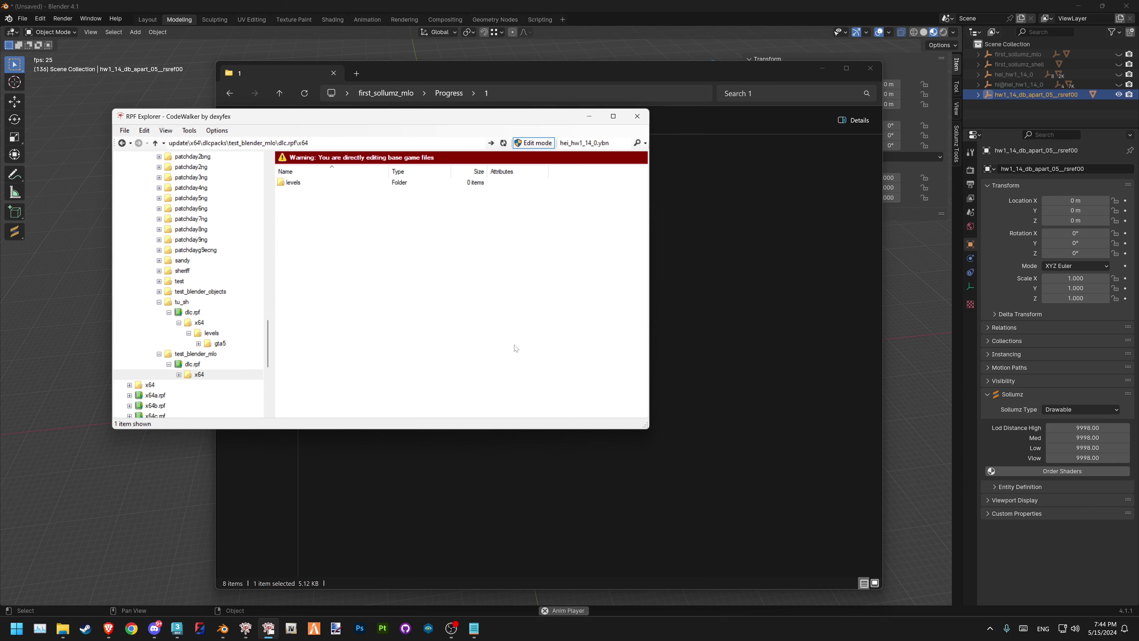
Inside levels, create a gta5 folder holding a new first_sollumz_mlo RPF archive
click(329, 181)
double_click(304, 187)
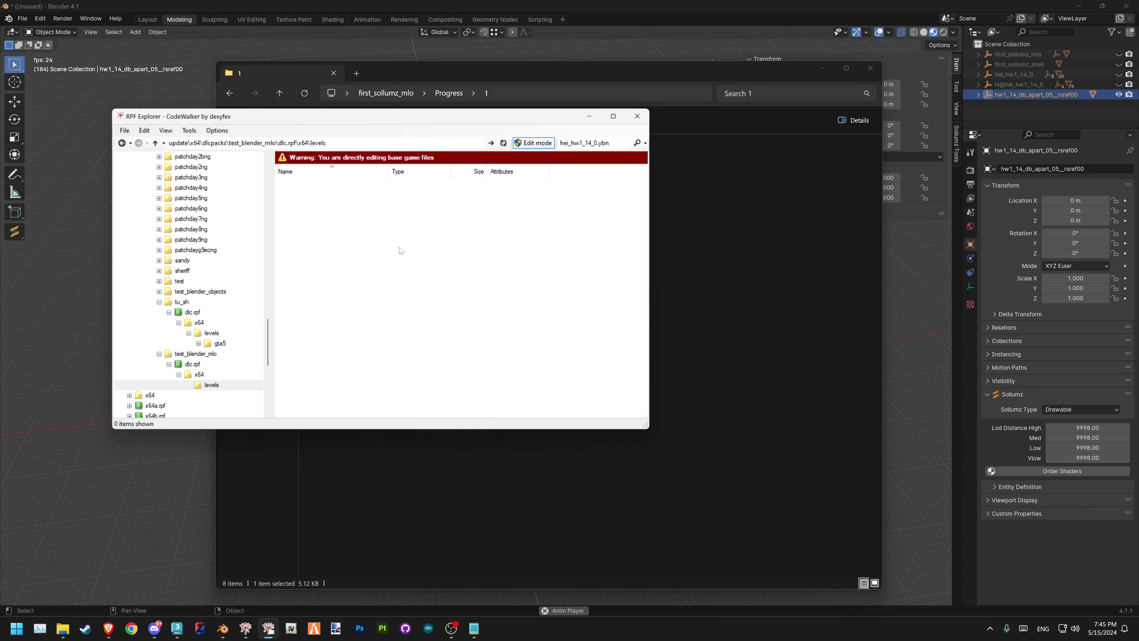
right_click(399, 247)
mouse_move(462, 346)
click(534, 355)
text(gta)
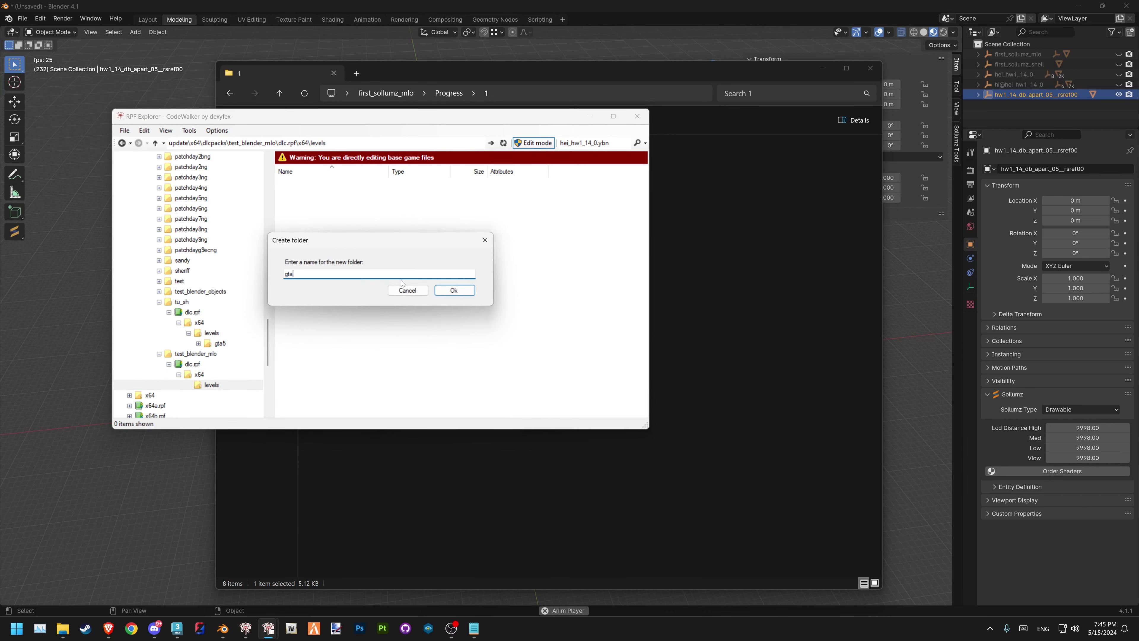
text(5)
click(454, 290)
double_click(327, 182)
right_click(411, 272)
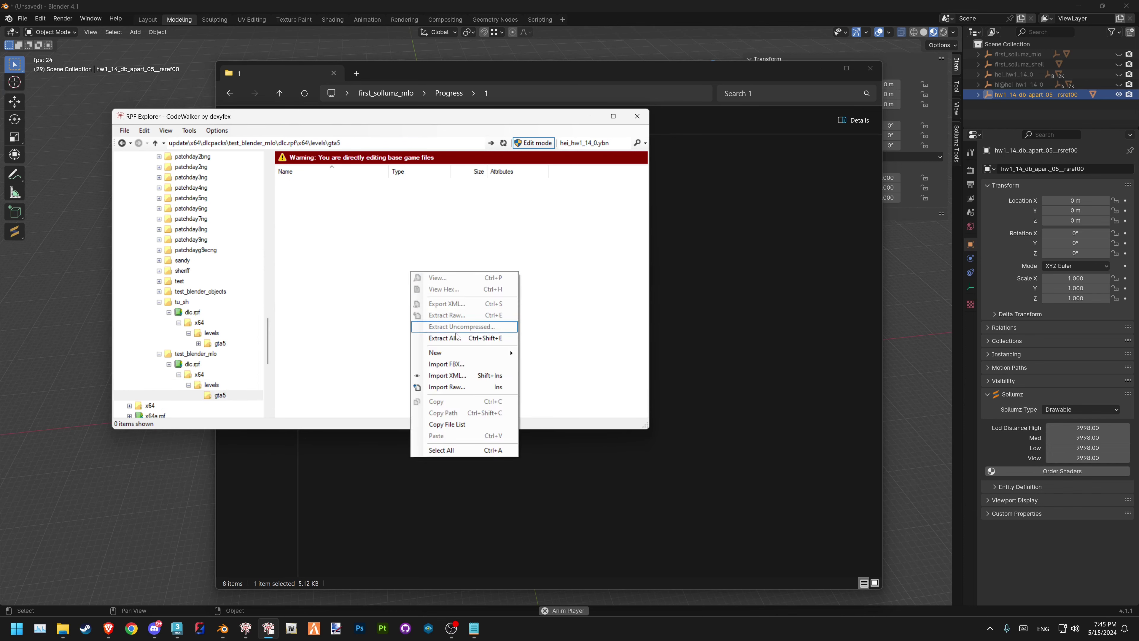
mouse_move(435, 353)
click(564, 364)
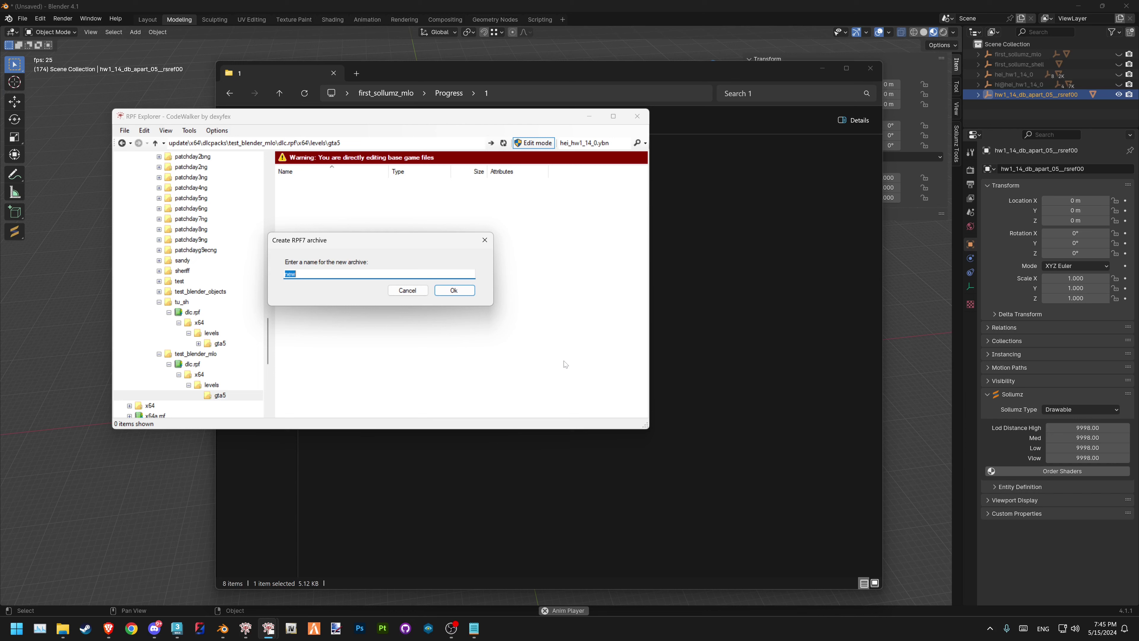
text(fi)
text(rst_sollu)
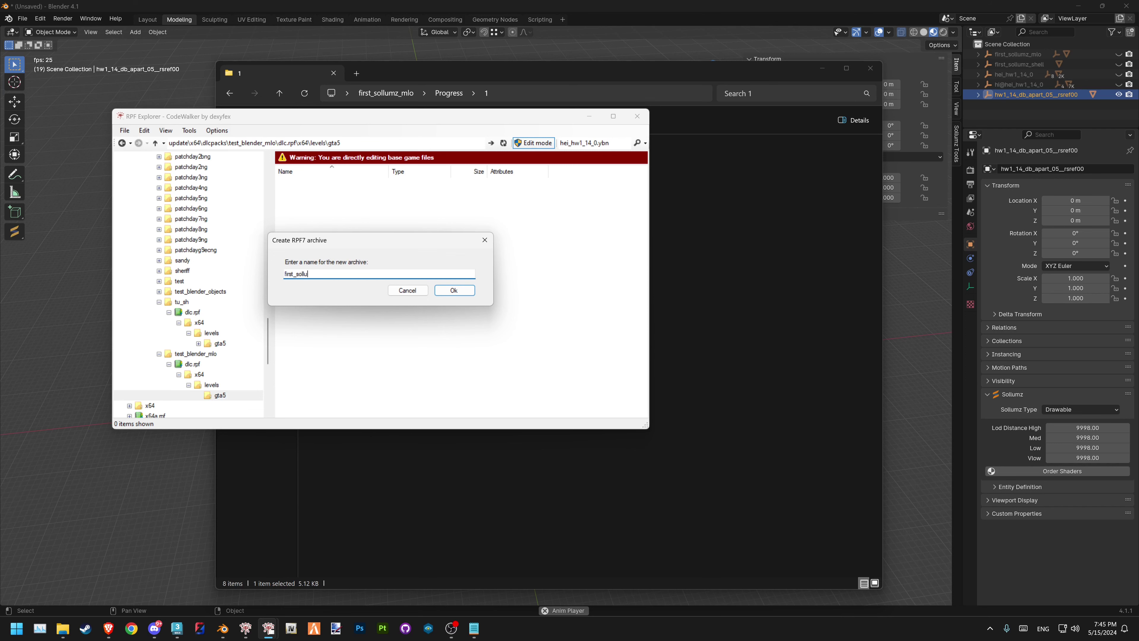
text(mz_mlo)
key(Return)
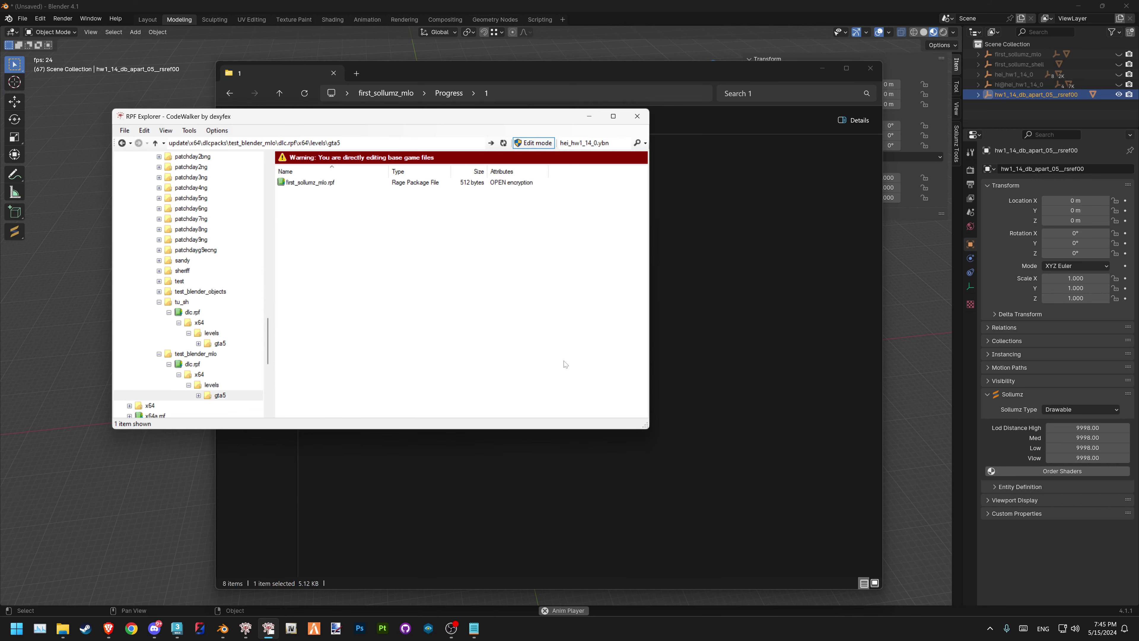
Drag the six exported MLO XML files into first_sollumz_mlo.rpf to import them
double_click(364, 183)
drag(408, 82, 602, 76)
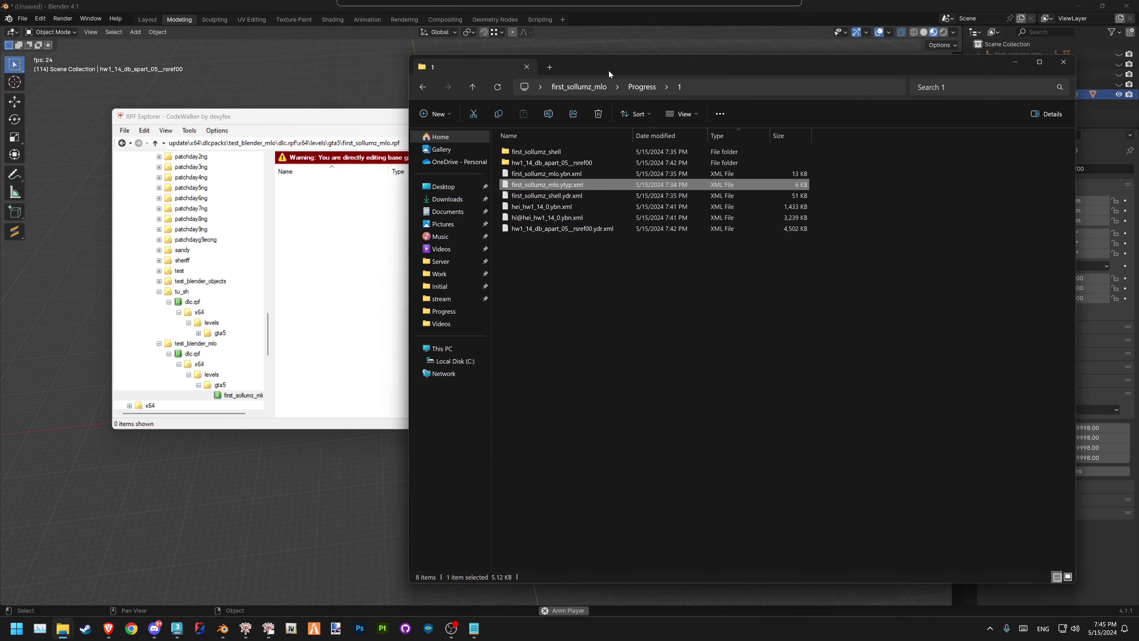
mouse_move(665, 309)
mouse_down()
mouse_move(563, 180)
mouse_move(363, 266)
mouse_move(335, 310)
mouse_up()
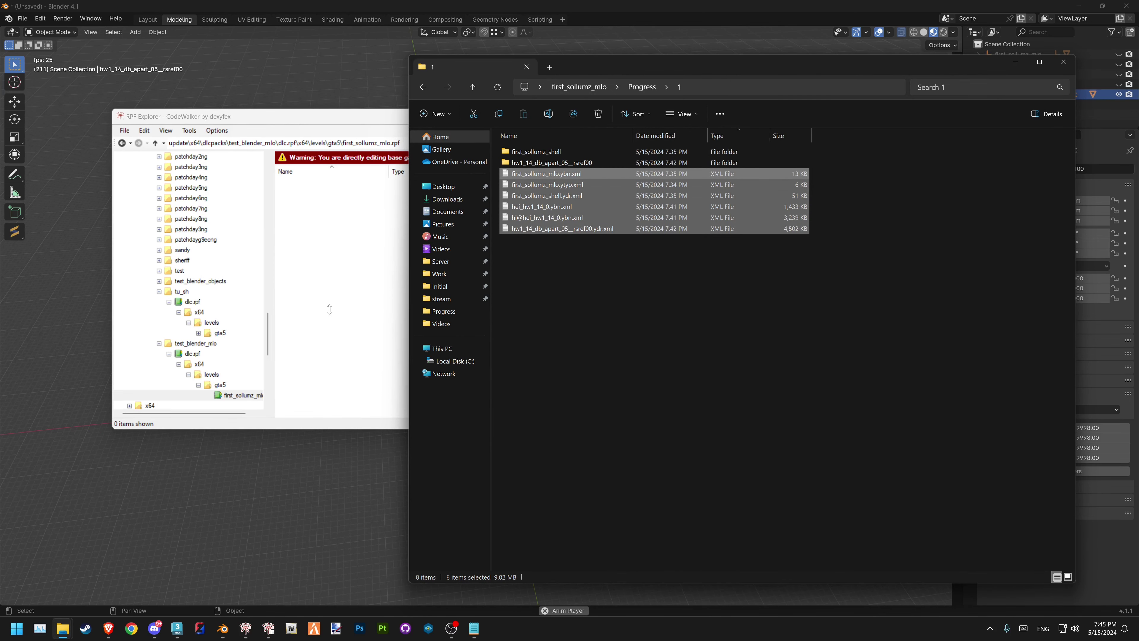
click(394, 322)
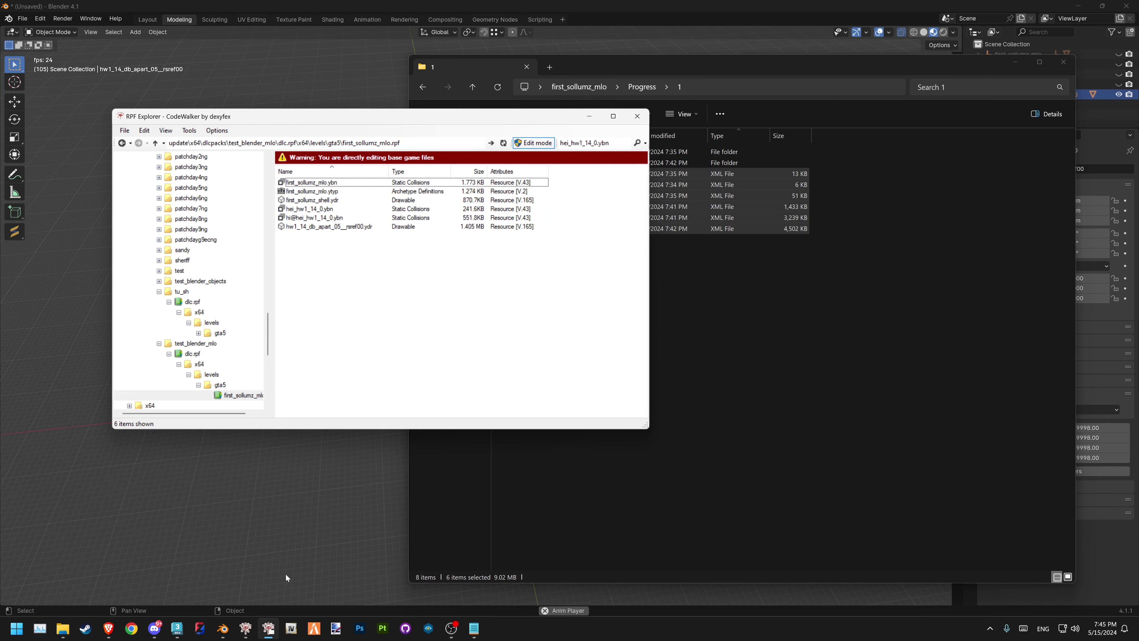
click(205, 577)
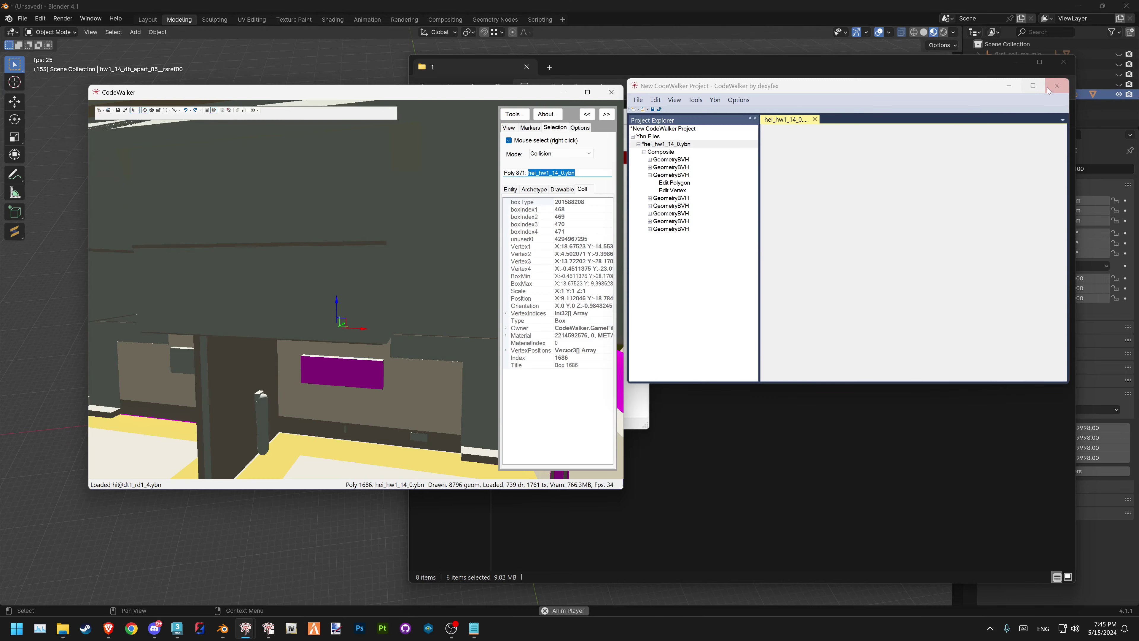
Close the collision project without saving the .ybn, then restart CodeWalker
click(815, 119)
click(627, 347)
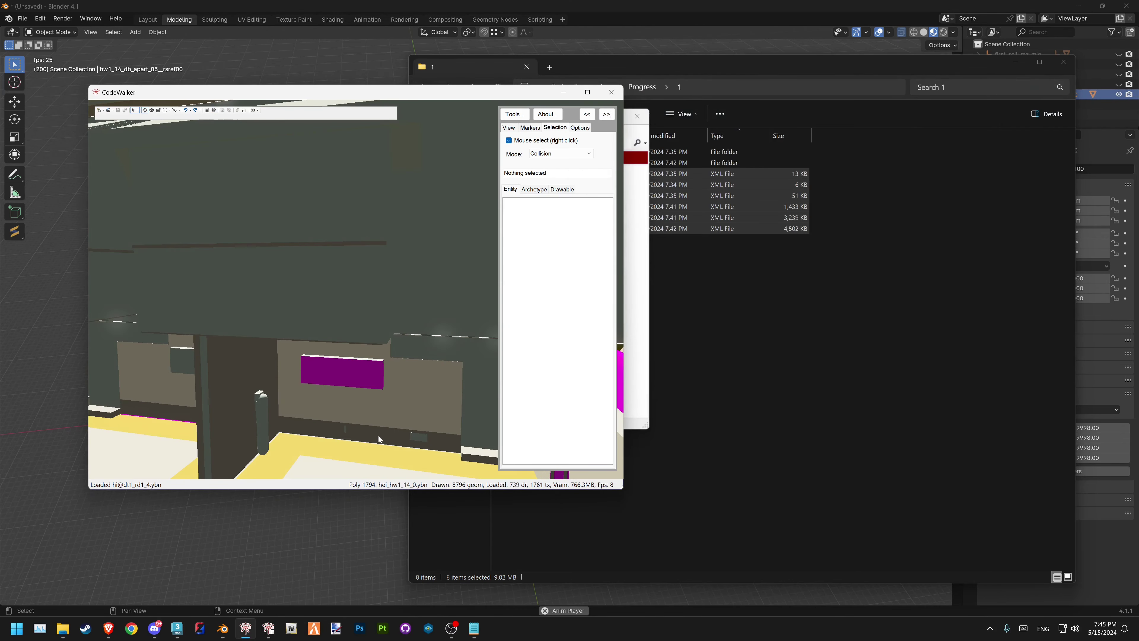
click(245, 628)
click(245, 629)
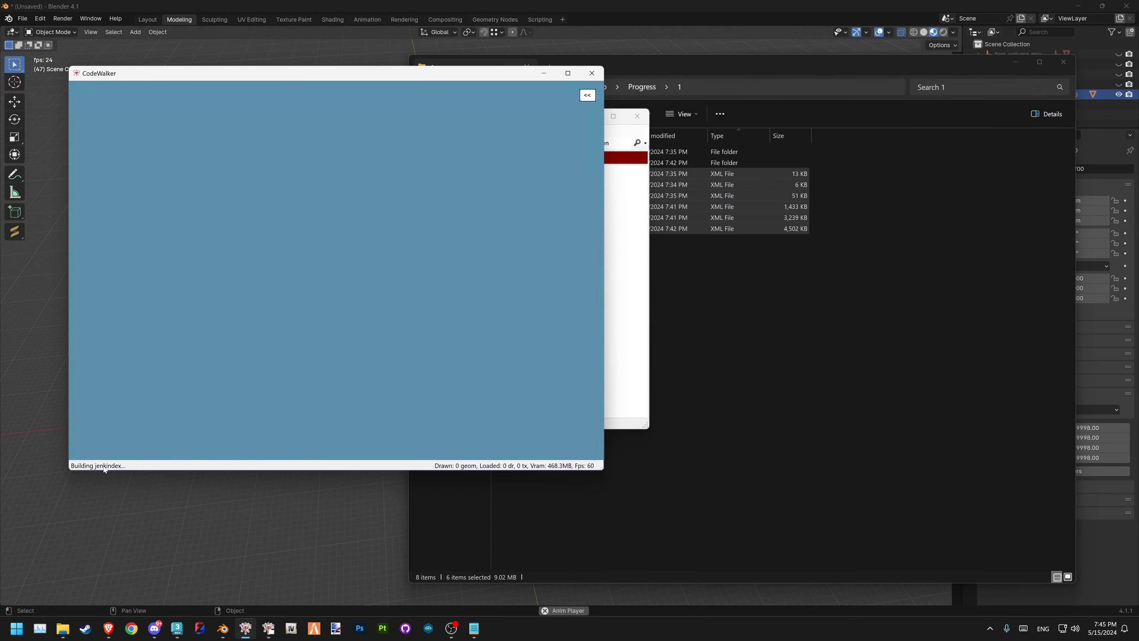
click(544, 74)
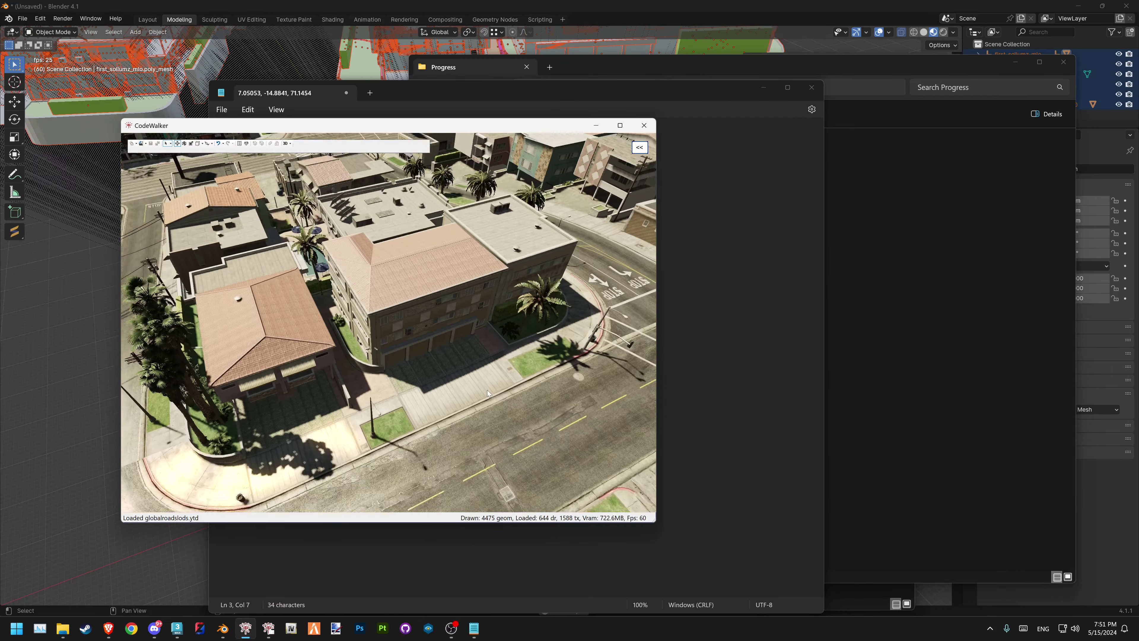
Fly the camera through the brick courtyard, then rise to an aerial rooftop view
key(w)
drag(460, 356, 328, 207)
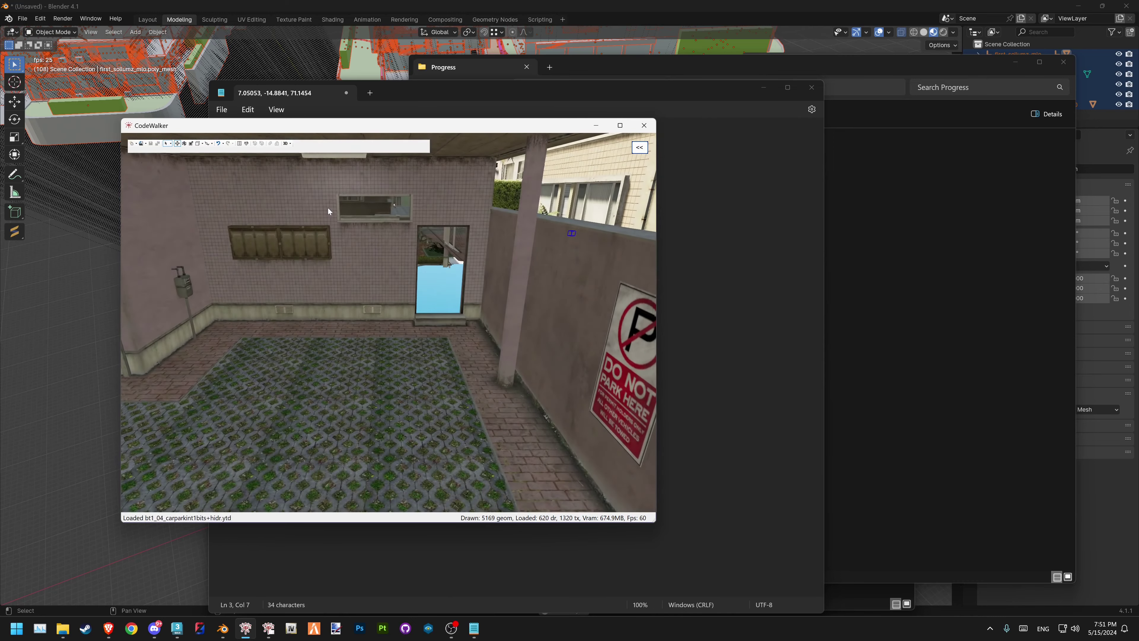
key(w)
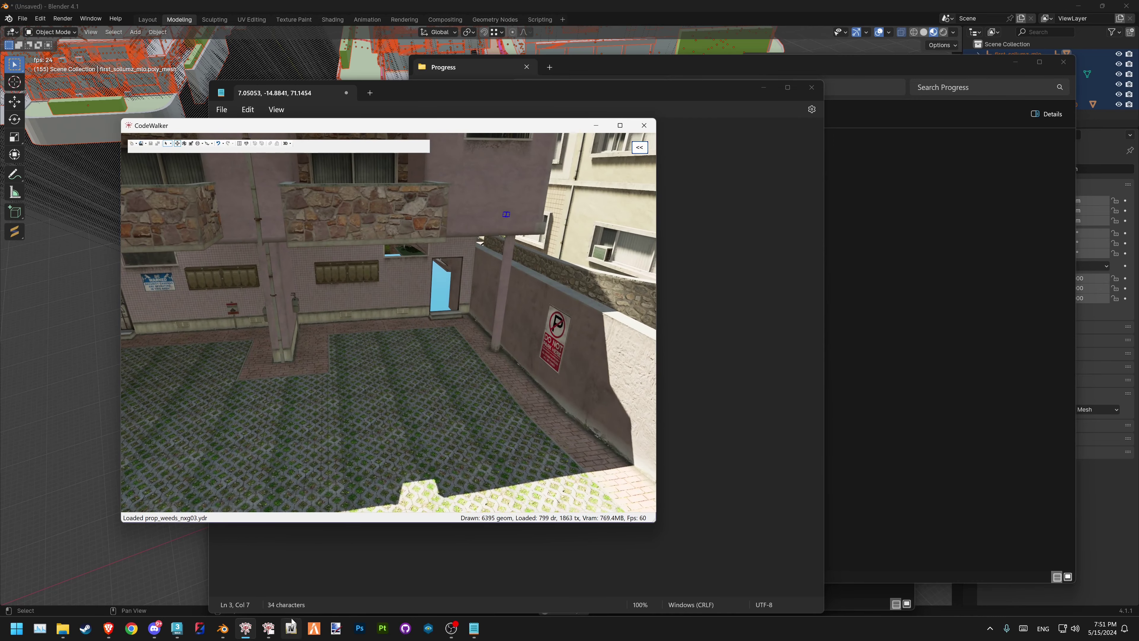
click(268, 628)
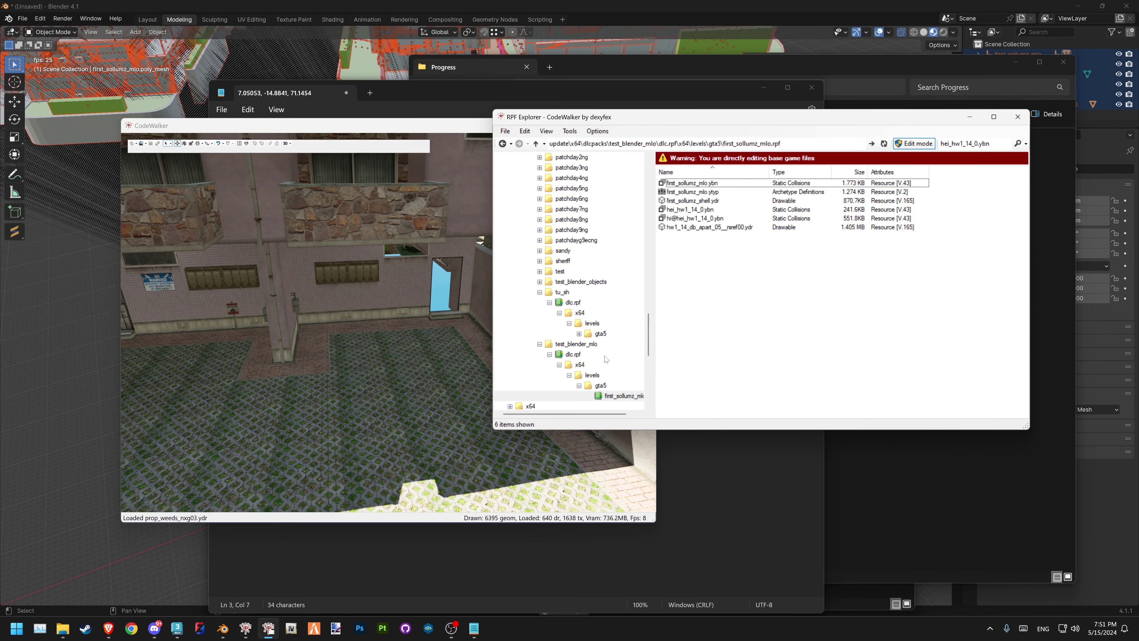
click(480, 312)
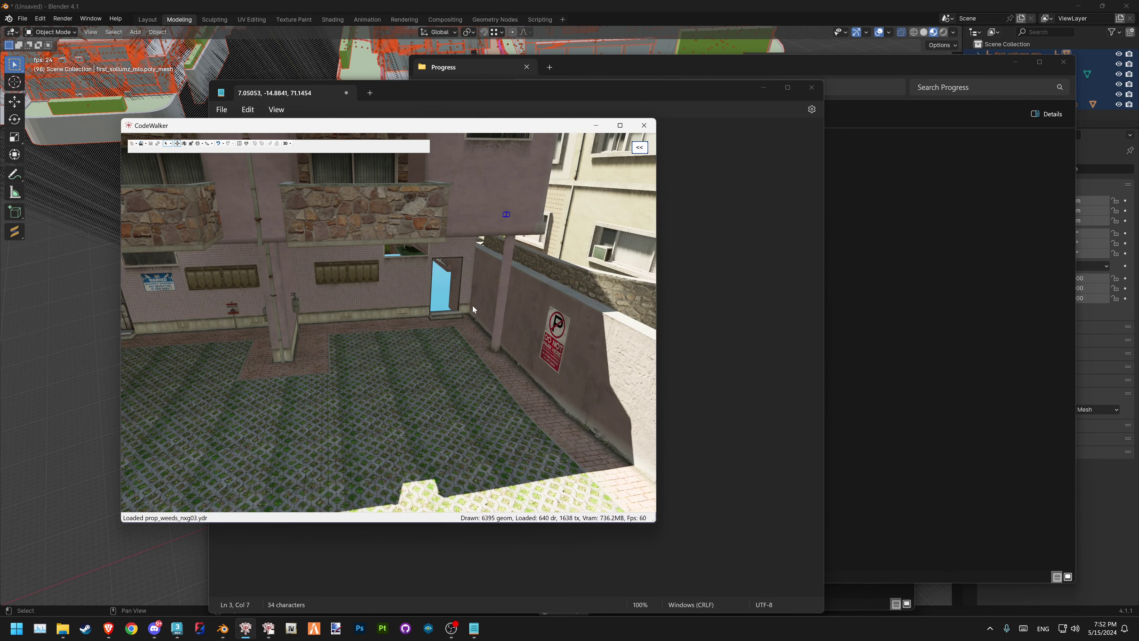
mouse_move(473, 305)
mouse_down()
mouse_move(461, 335)
mouse_move(519, 282)
mouse_move(445, 304)
mouse_up()
scroll(476, 320, down, 3)
scroll(477, 320, down, 3)
scroll(477, 320, down, 5)
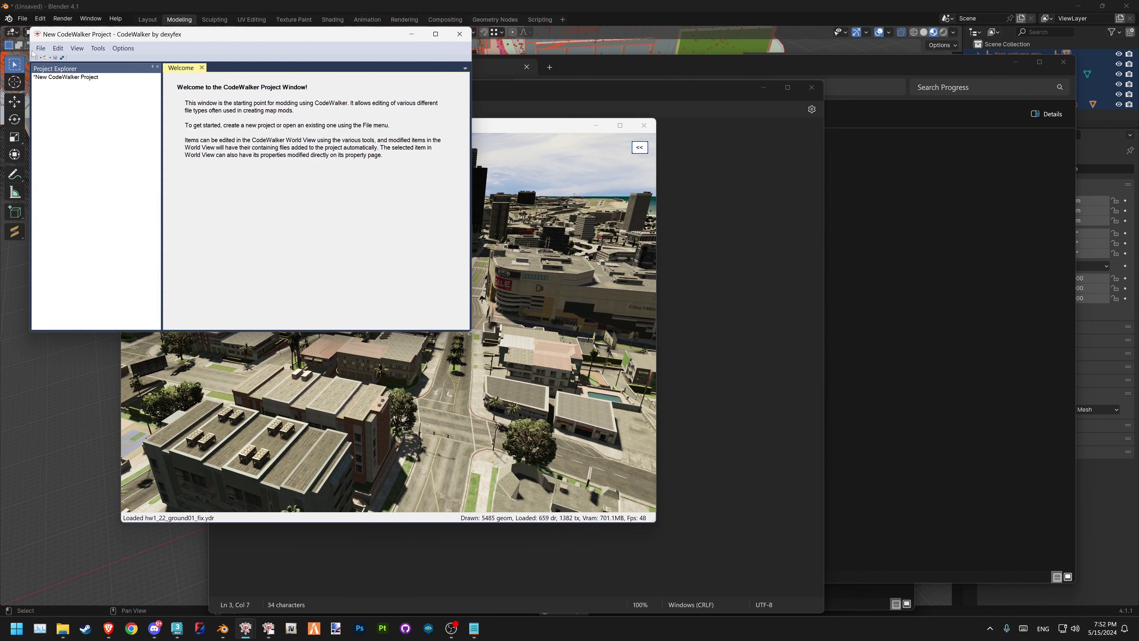
Add a new ymap file to the project and start renaming it to first_sollumz_mlo_placement
click(41, 48)
mouse_move(70, 58)
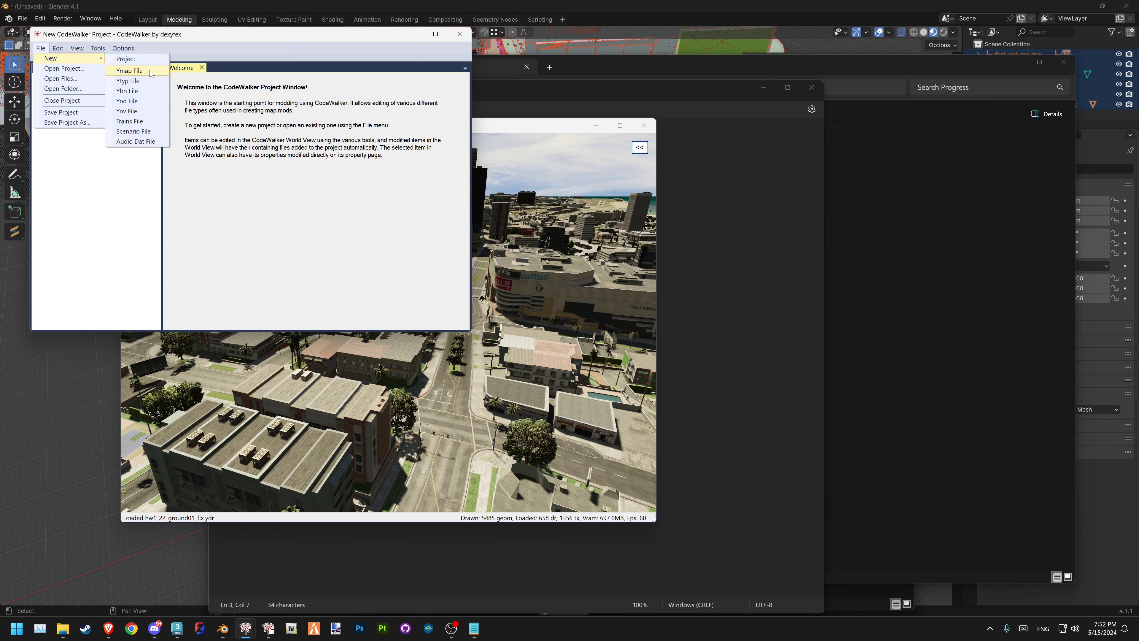
click(150, 72)
click(66, 94)
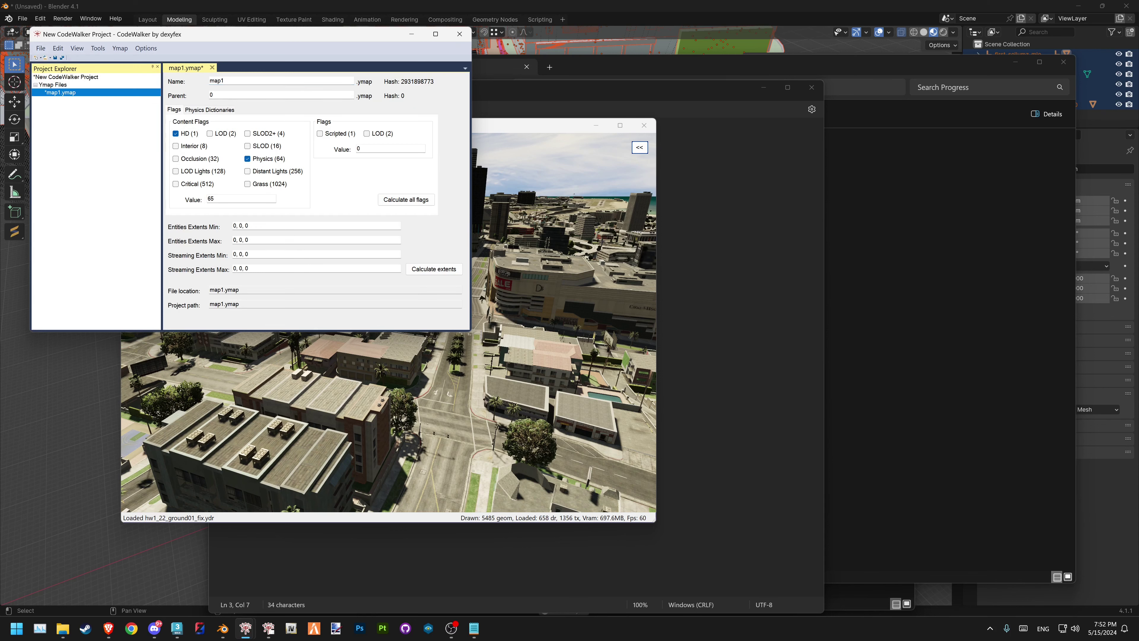
text(first_)
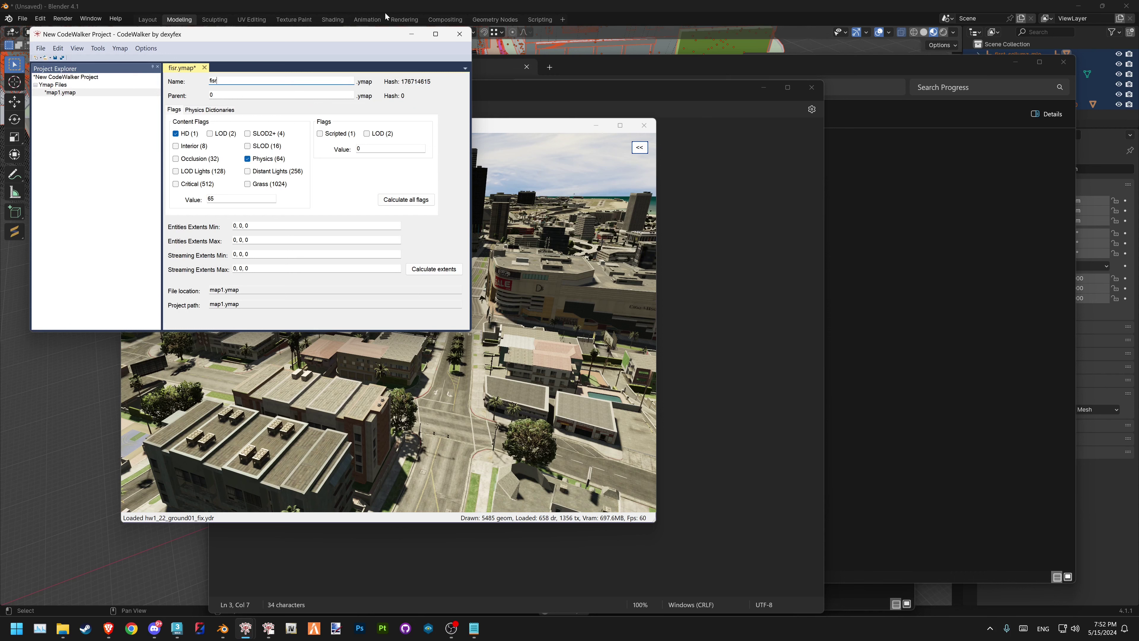
text(m)
text(lo_placement)
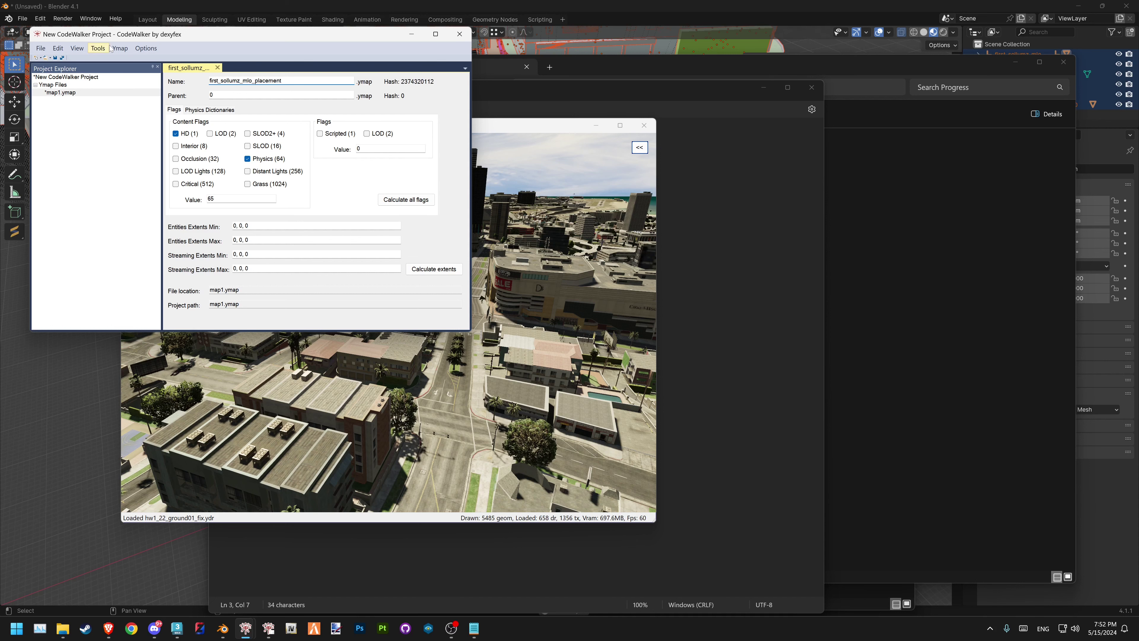
Add a new entity to the placement ymap and set its archetype to first_sollumz_mlo
click(119, 48)
click(135, 79)
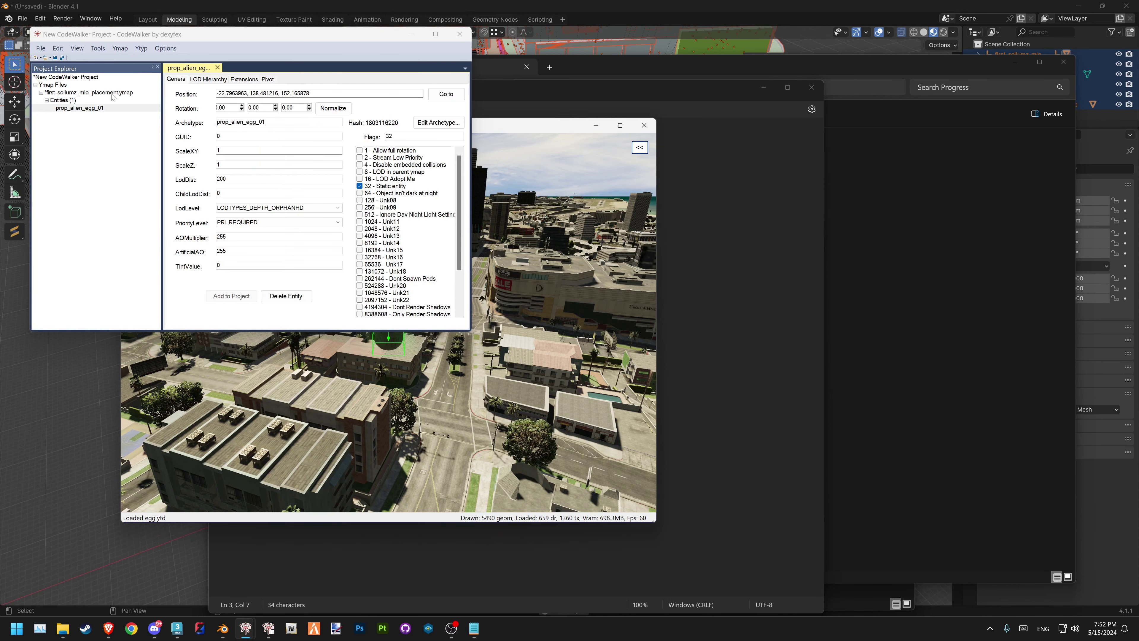
mouse_move(155, 37)
mouse_down()
mouse_move(518, 101)
mouse_move(789, 125)
mouse_up()
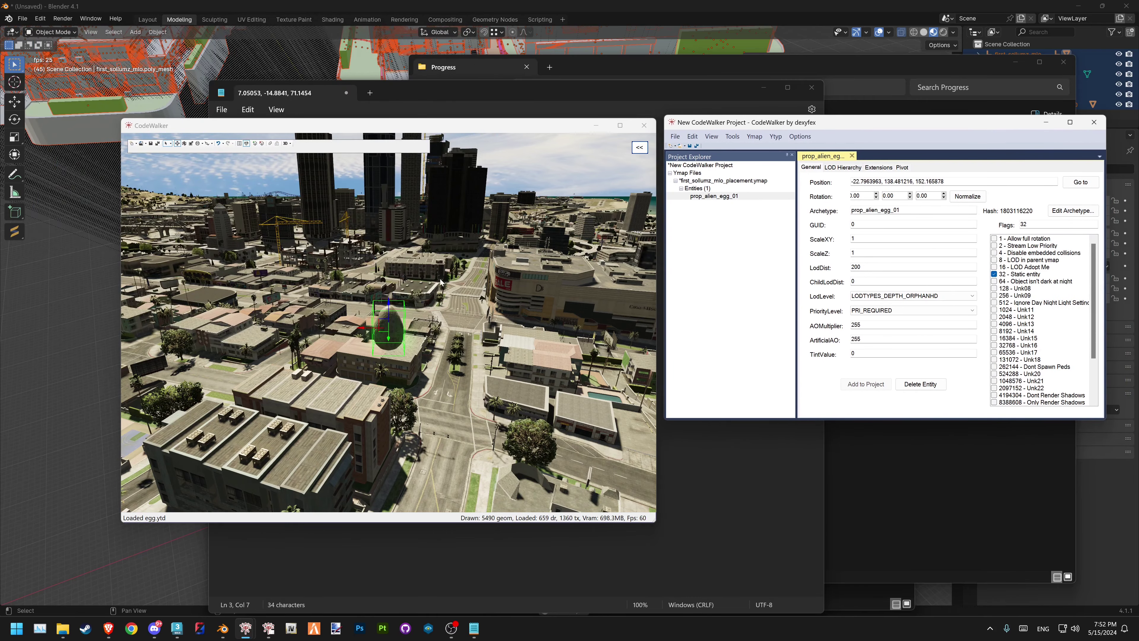
mouse_move(440, 282)
mouse_down()
mouse_move(501, 278)
mouse_move(470, 296)
mouse_up()
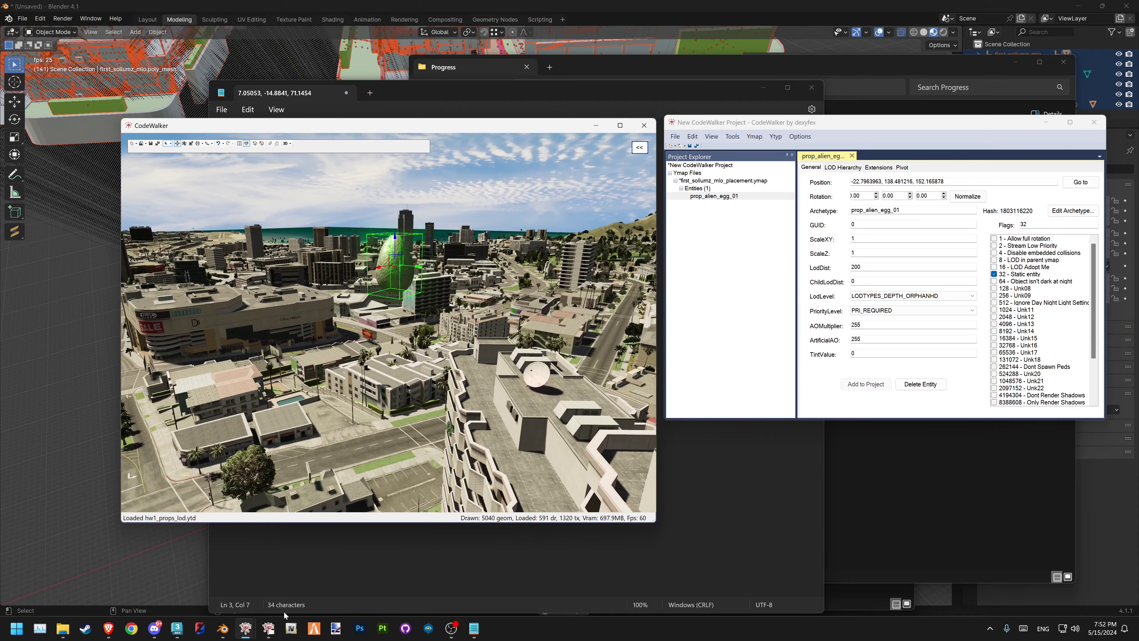
click(268, 627)
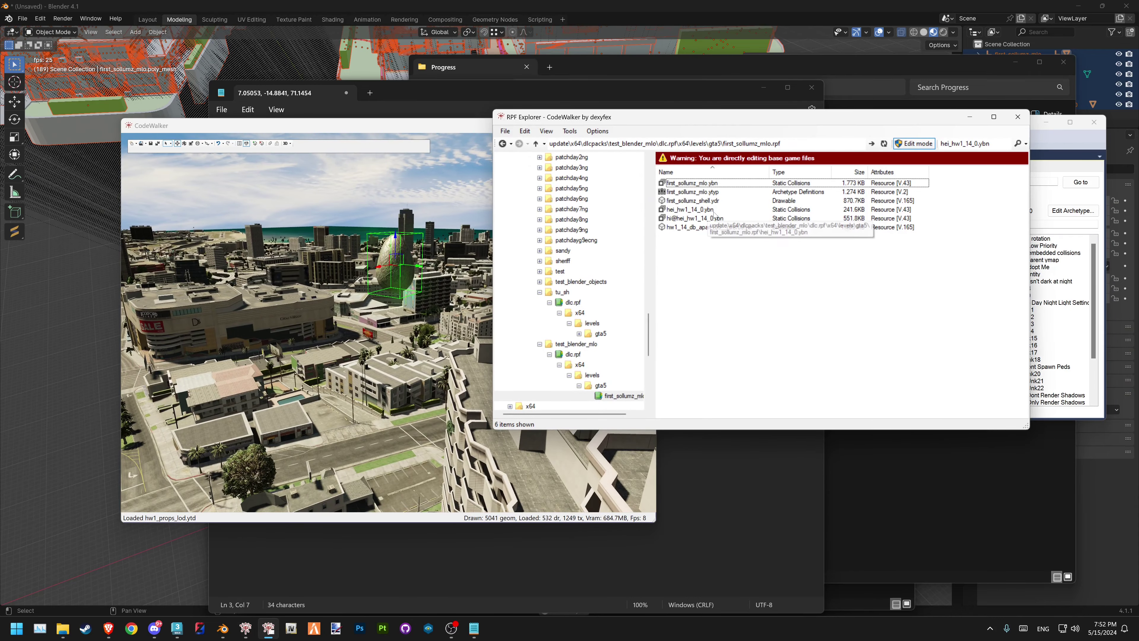
click(713, 184)
key(F2)
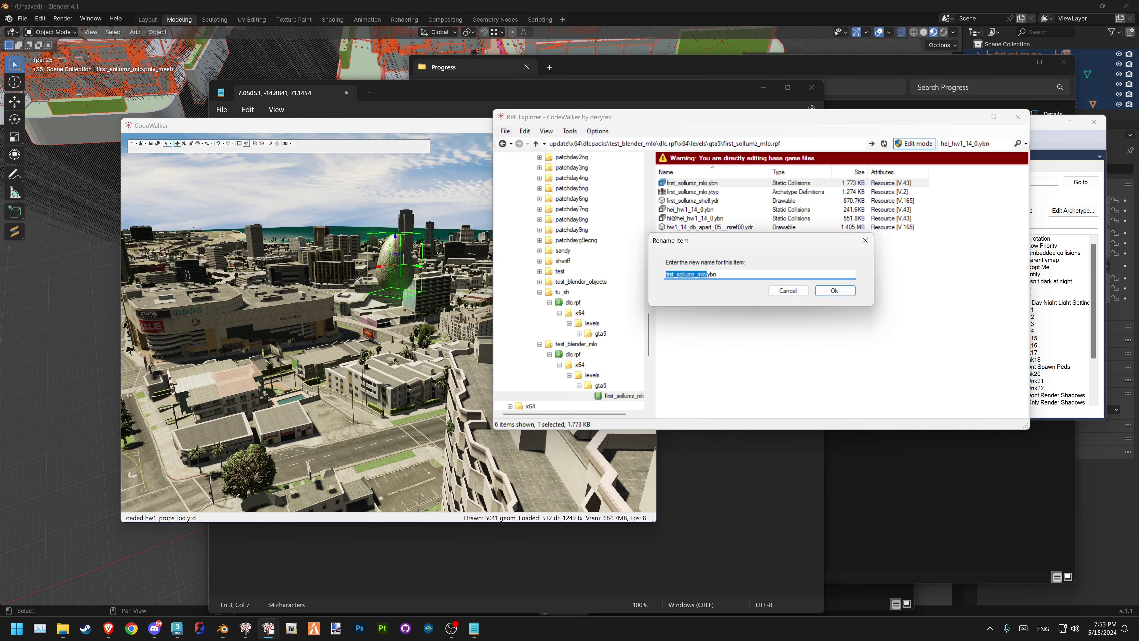
click(769, 292)
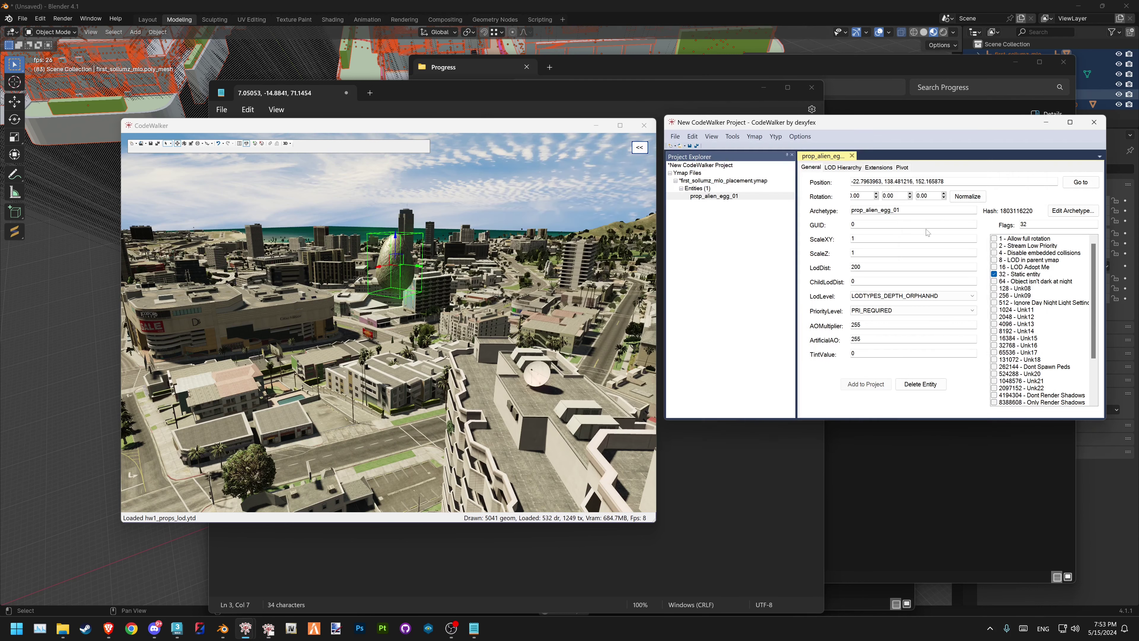
click(979, 118)
double_click(875, 210)
text(first_sollumz_mlo)
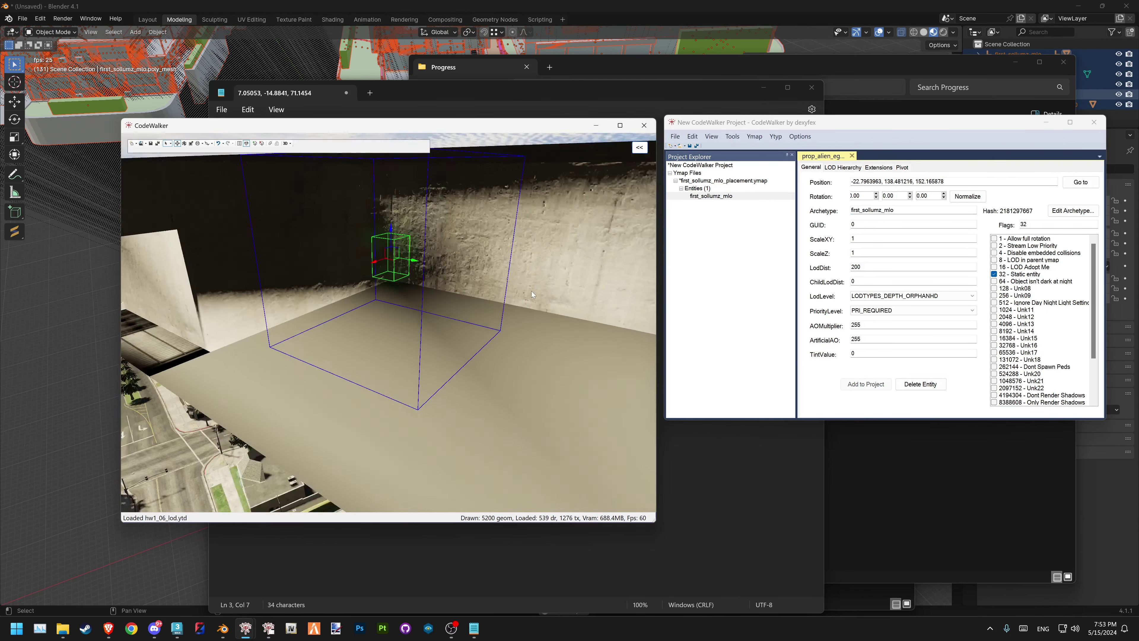
Copy the saved coordinates 7.05053, -14.8841, 71.1454 from the notes
mouse_move(515, 293)
mouse_down()
mouse_move(484, 285)
mouse_move(541, 291)
mouse_move(495, 296)
mouse_move(503, 280)
mouse_up()
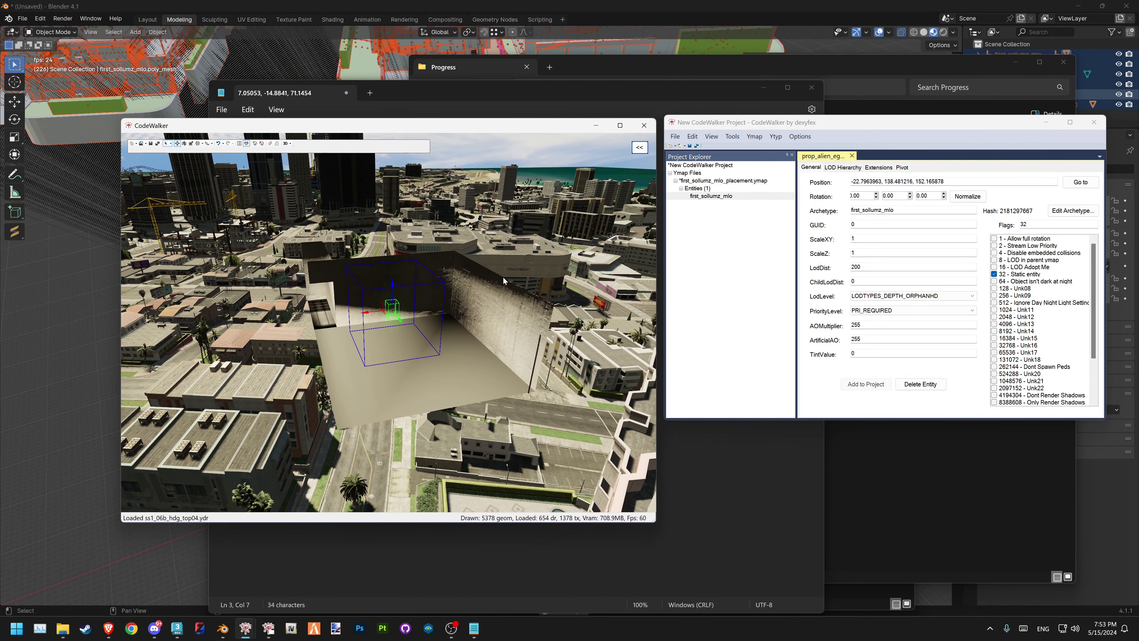
click(474, 628)
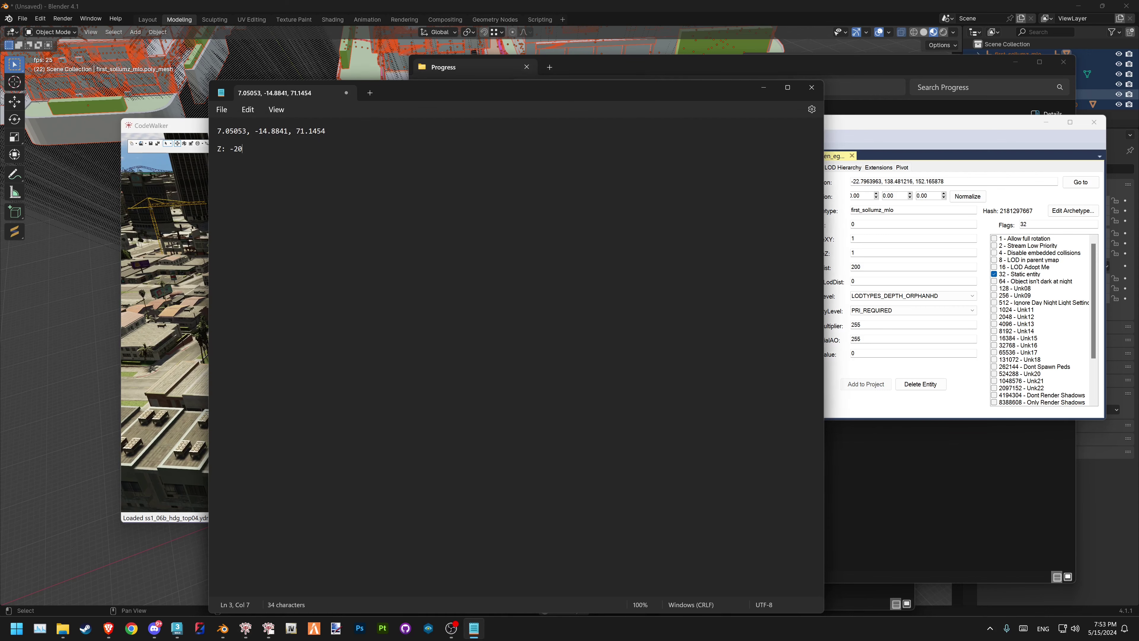
drag(326, 132, 205, 120)
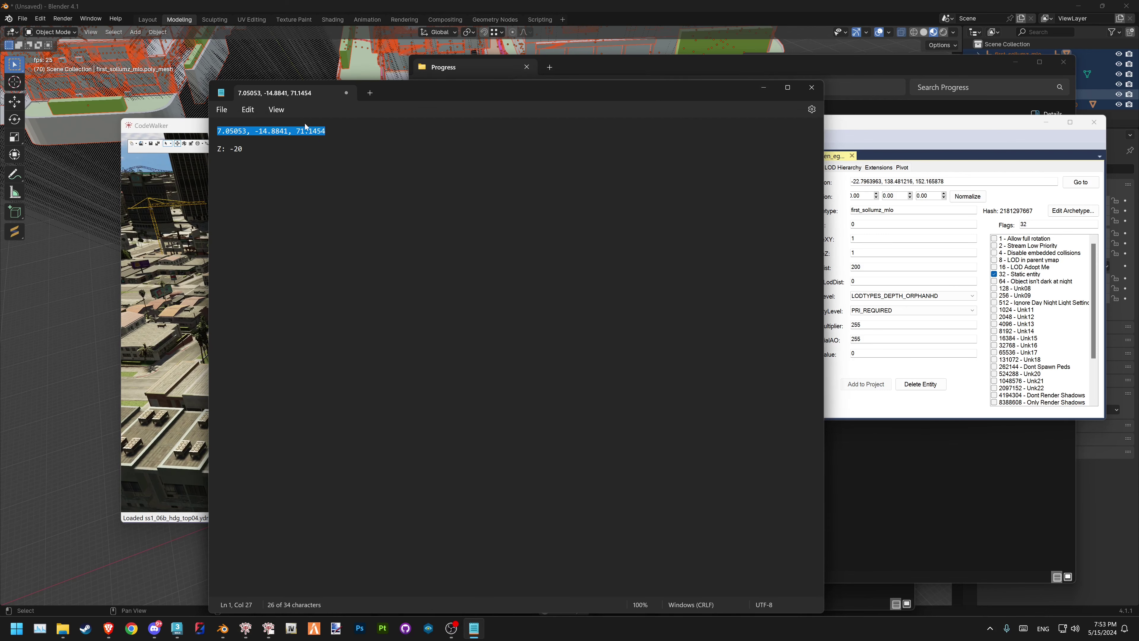
key(ctrl+c)
click(764, 87)
Paste the copied coordinates as the entity position and fly the view there
triple_click(942, 181)
key(ctrl+v)
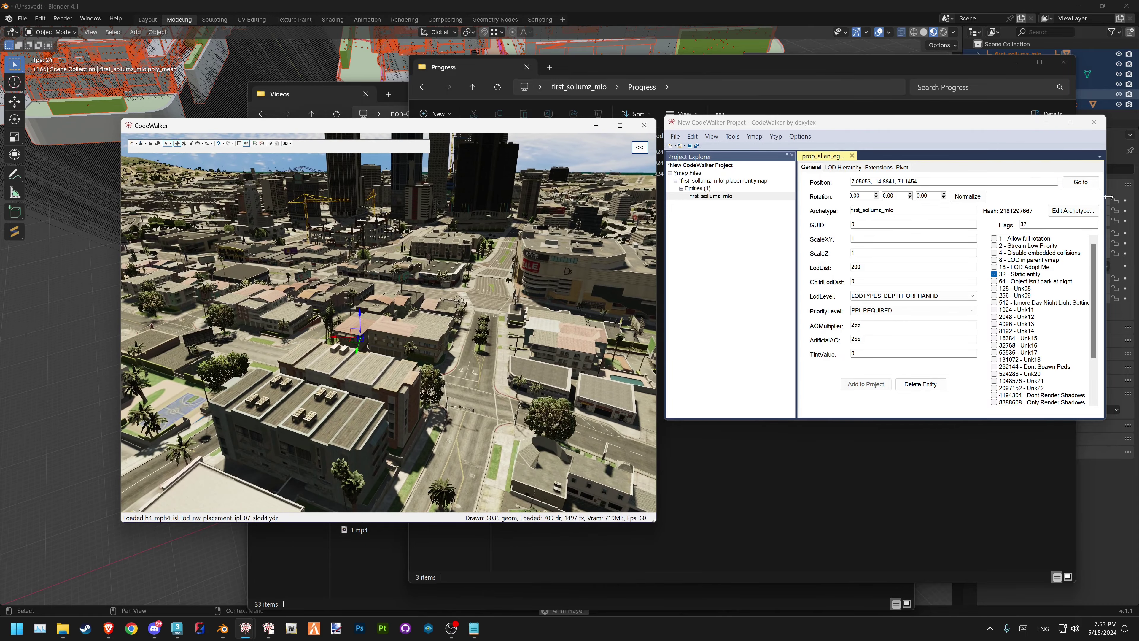
click(1089, 188)
mouse_move(498, 239)
mouse_down()
mouse_move(415, 222)
mouse_move(511, 230)
mouse_move(512, 249)
mouse_up()
Zoom in on the first_sollumz_mlo bounding box over the water
scroll(512, 249, down, 3)
scroll(511, 248, down, 5)
scroll(492, 261, down, 3)
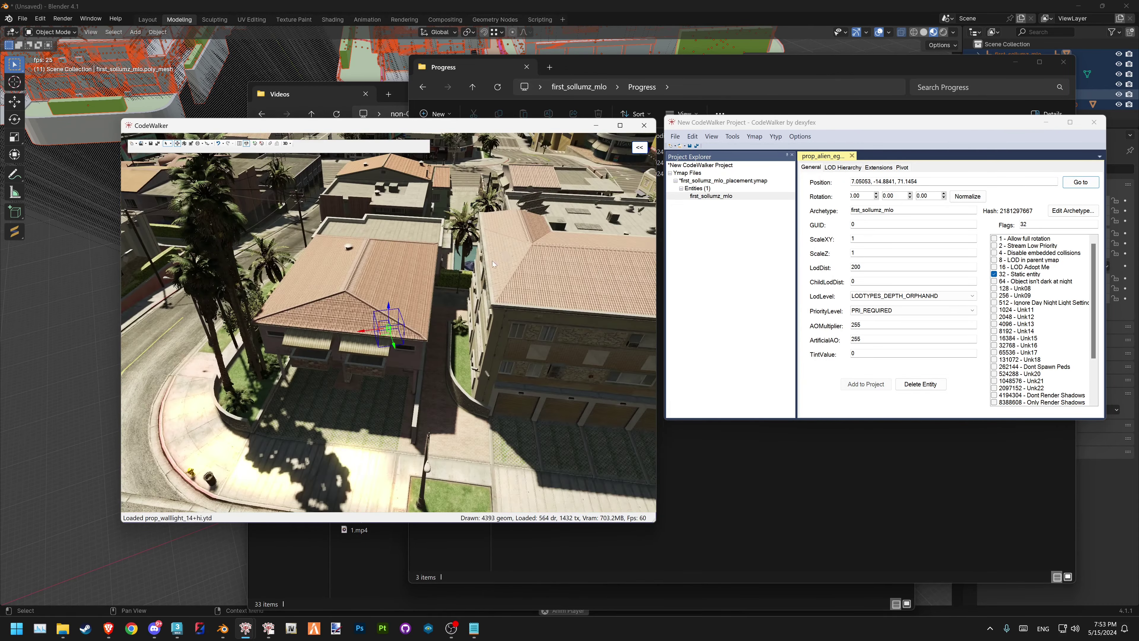
scroll(462, 310, up, 3)
scroll(462, 323, up, 3)
scroll(467, 307, up, 2)
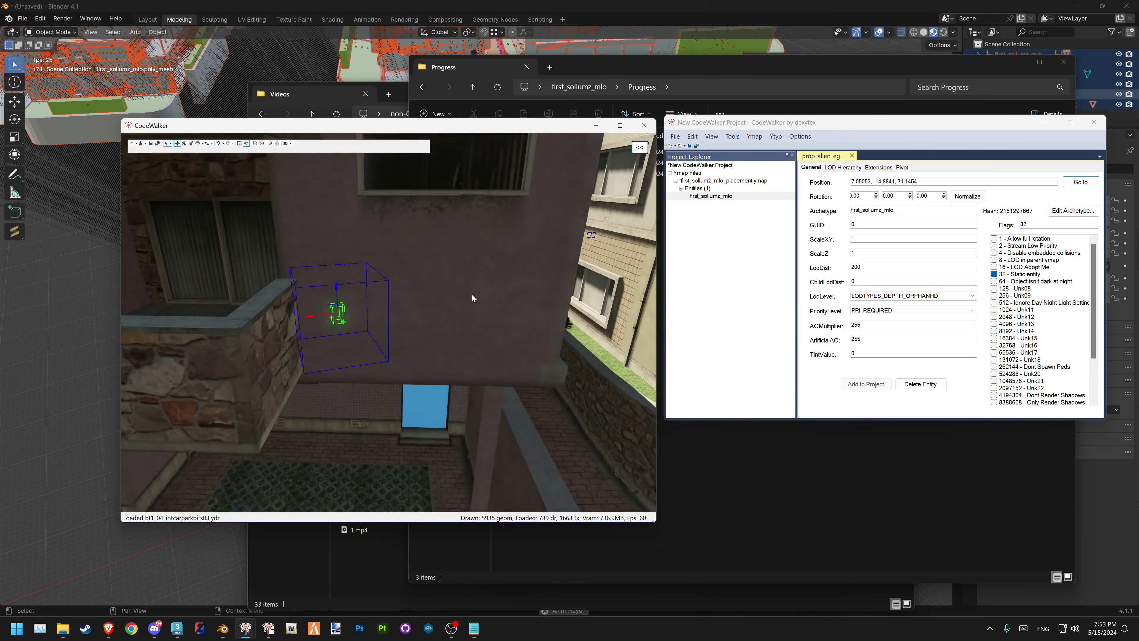
scroll(475, 300, up, 3)
scroll(466, 283, up, 3)
scroll(461, 278, up, 2)
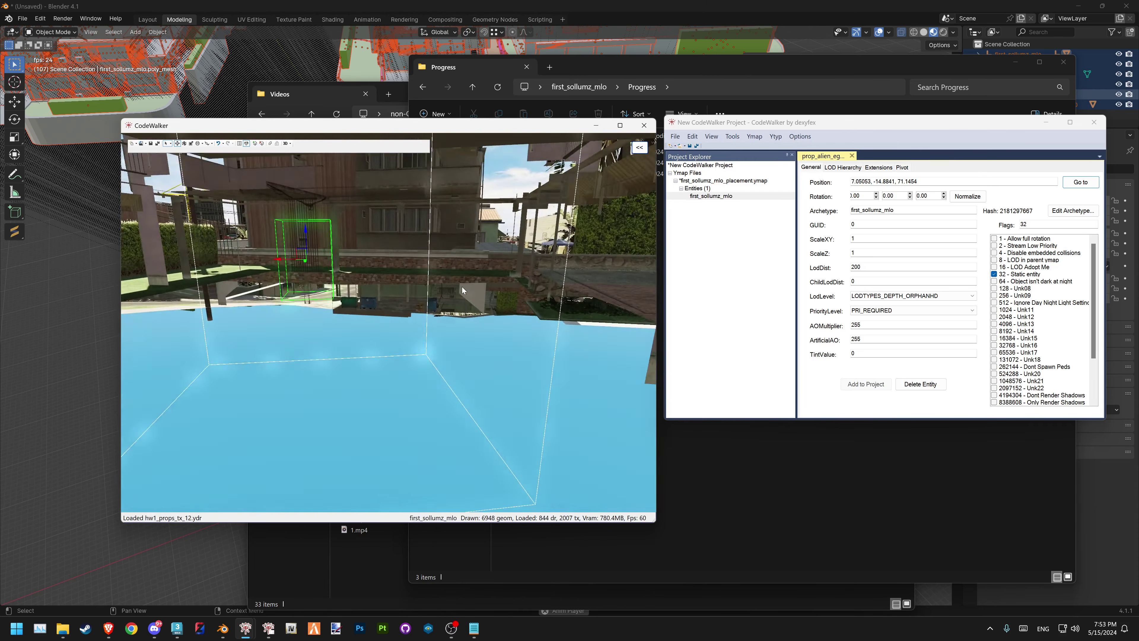
scroll(463, 287, up, 2)
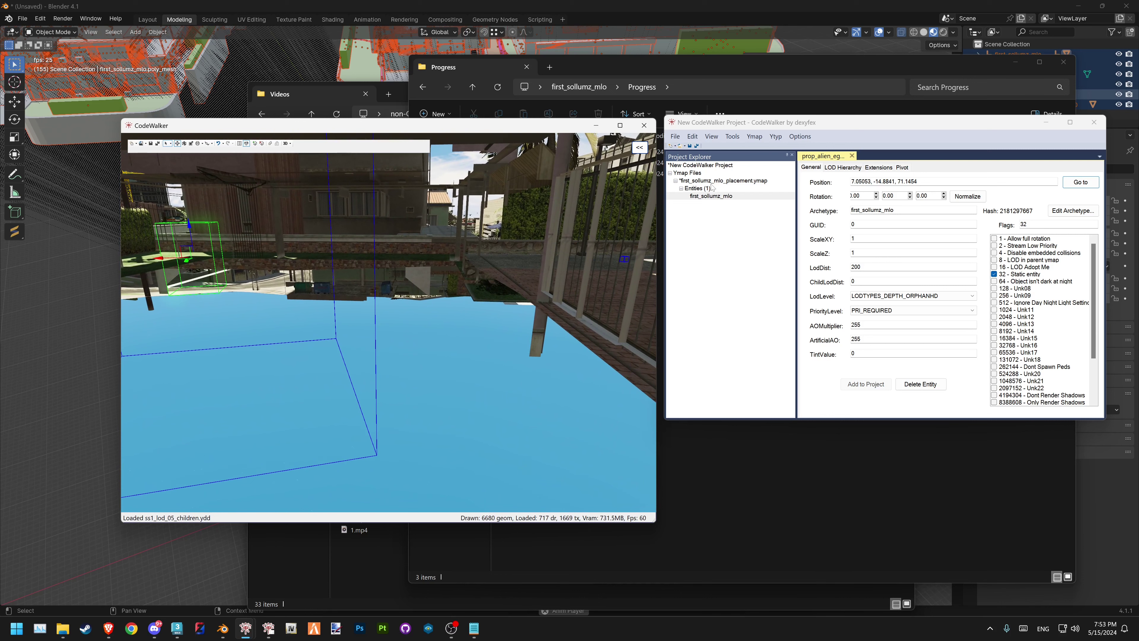
key(alt+Tab)
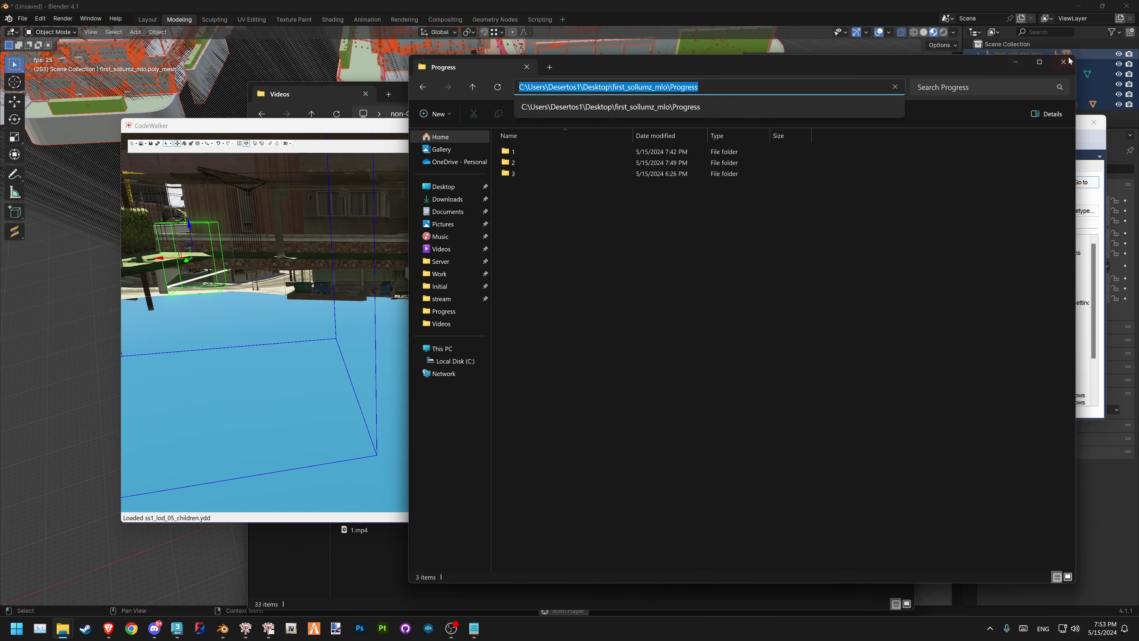
Save the placement ymap as first_sollumz_mlo_placement.ymap in the Progress folder
key(ctrl+w)
click(724, 182)
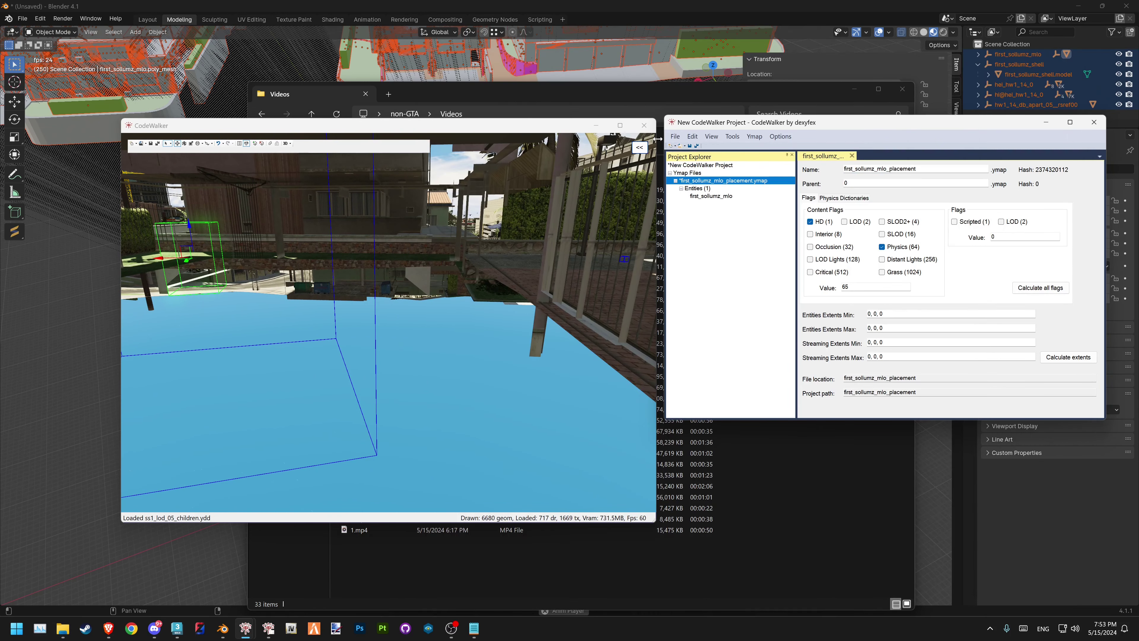
click(675, 136)
click(717, 224)
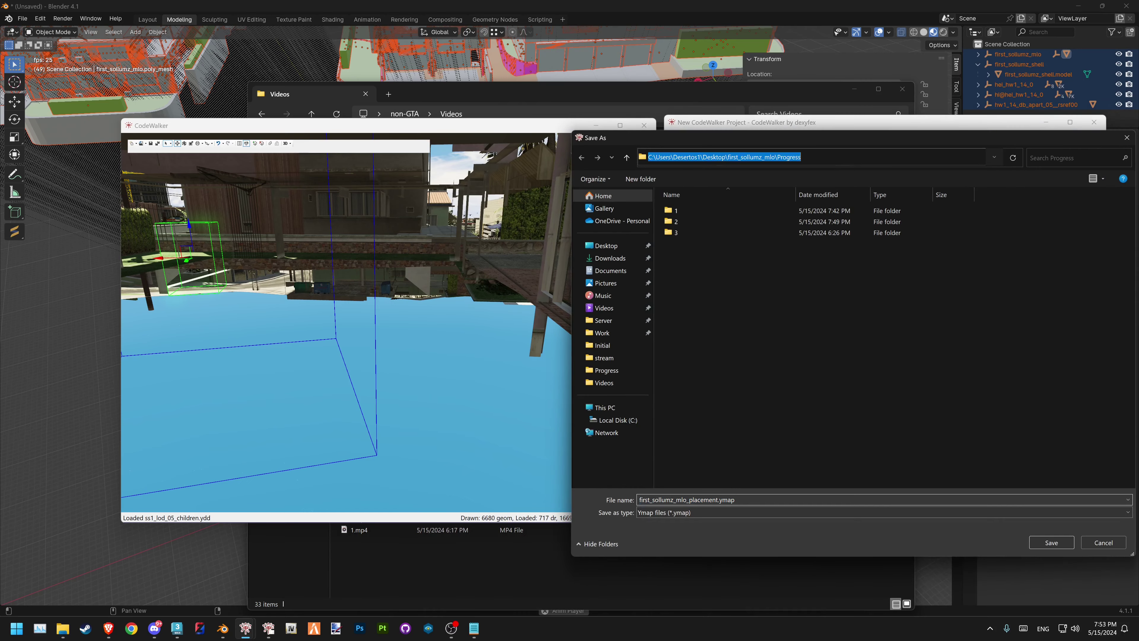
click(1047, 538)
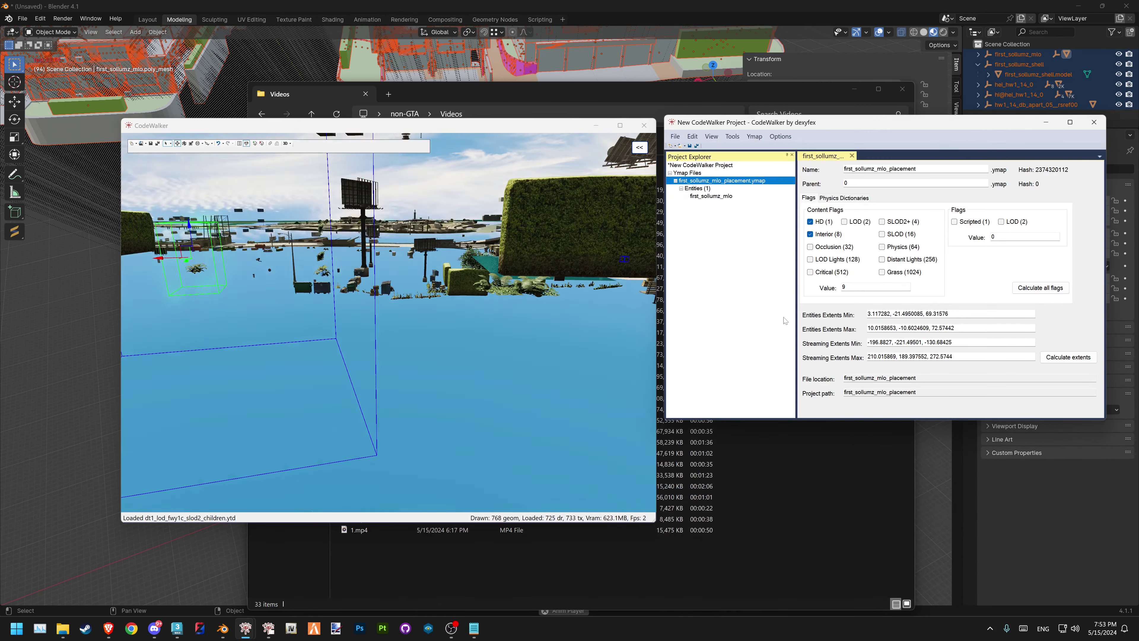
Close the project without saving and reopen first_sollumz_mlo_placement.ymap in a new project
click(1094, 125)
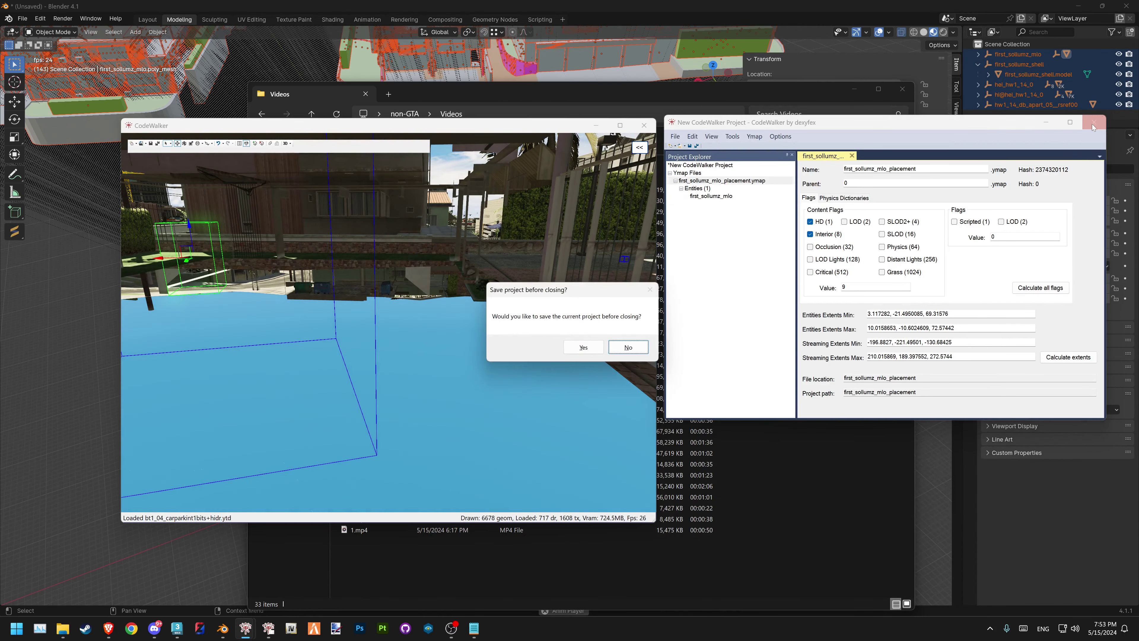
click(628, 347)
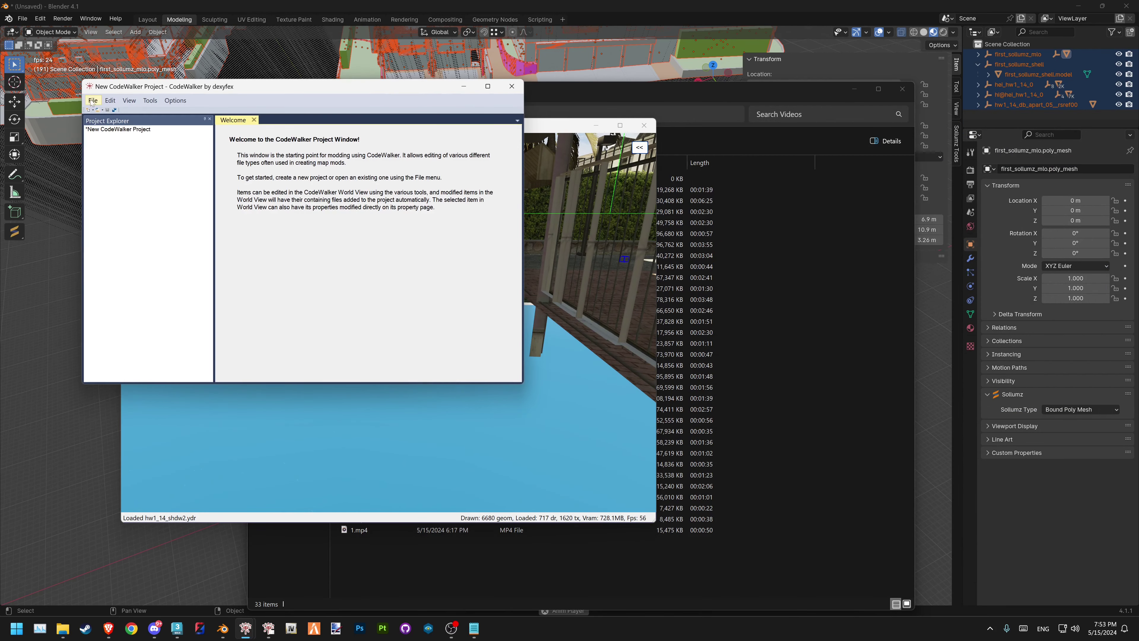
click(92, 101)
click(113, 139)
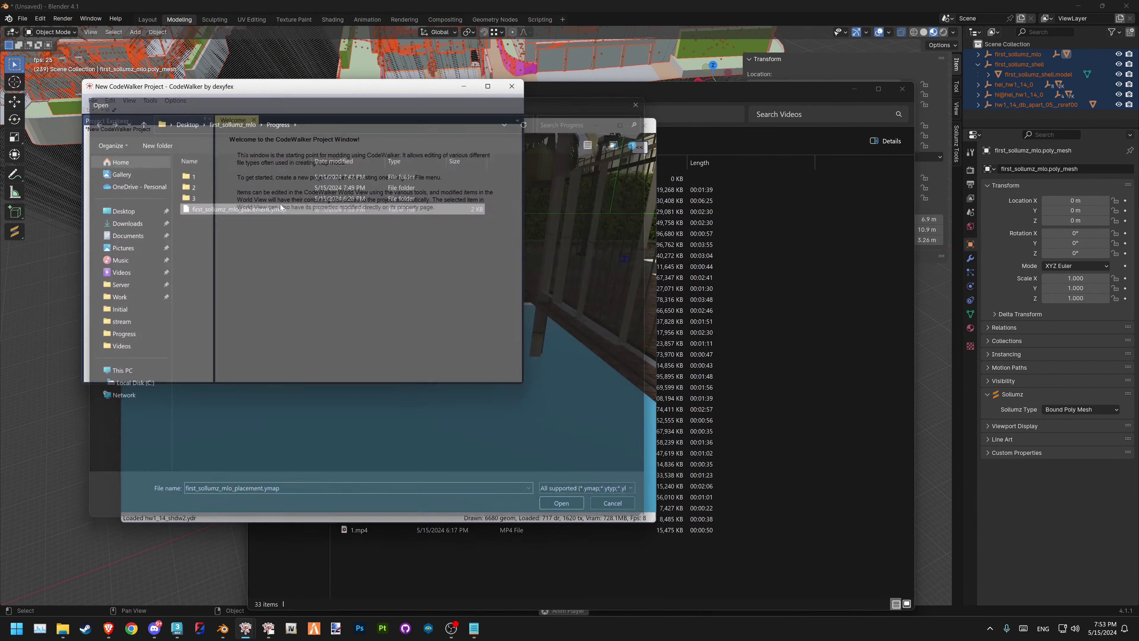
double_click(282, 207)
drag(314, 87, 886, 116)
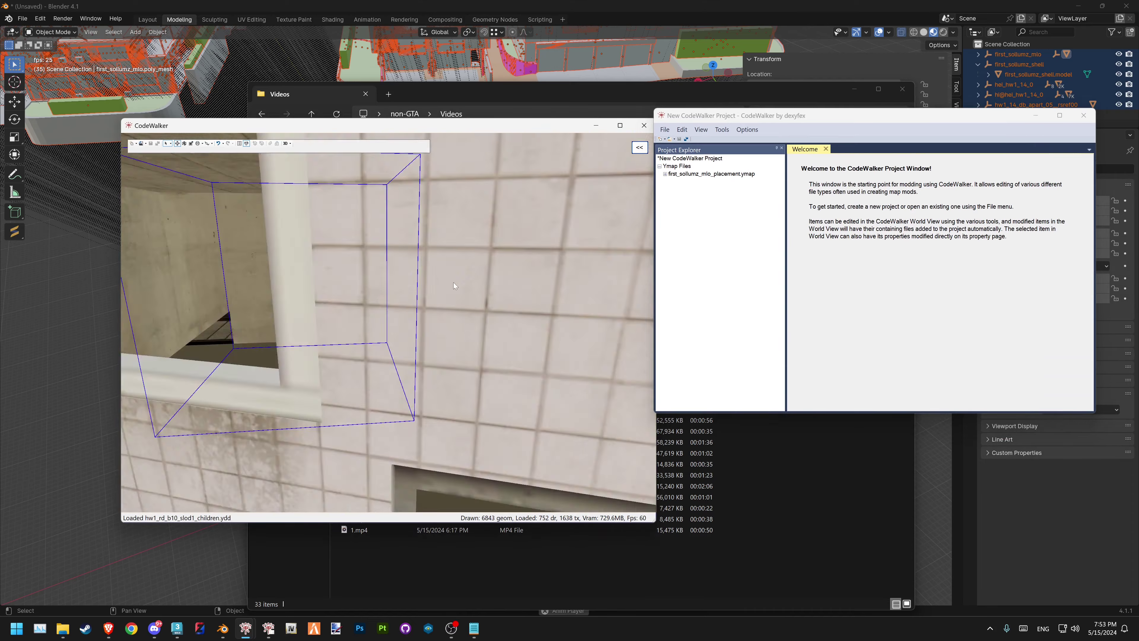
mouse_move(453, 282)
mouse_down()
mouse_move(538, 294)
mouse_move(457, 265)
mouse_move(466, 272)
mouse_up()
Set the first_sollumz_mlo entity's rotation to 0, 0, -20
click(474, 629)
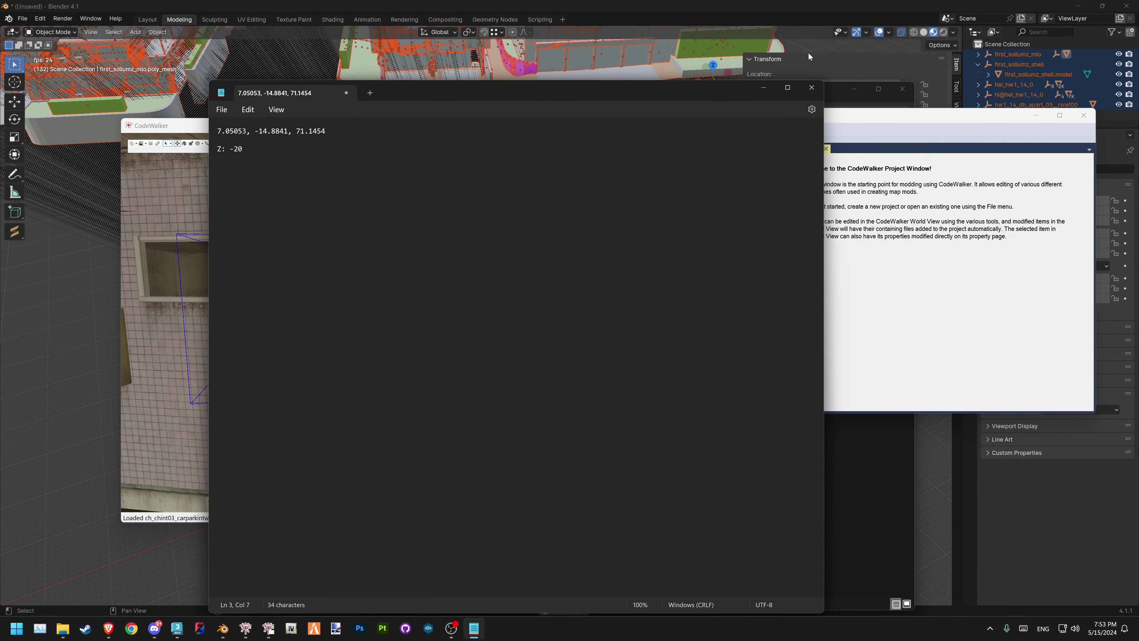
click(762, 90)
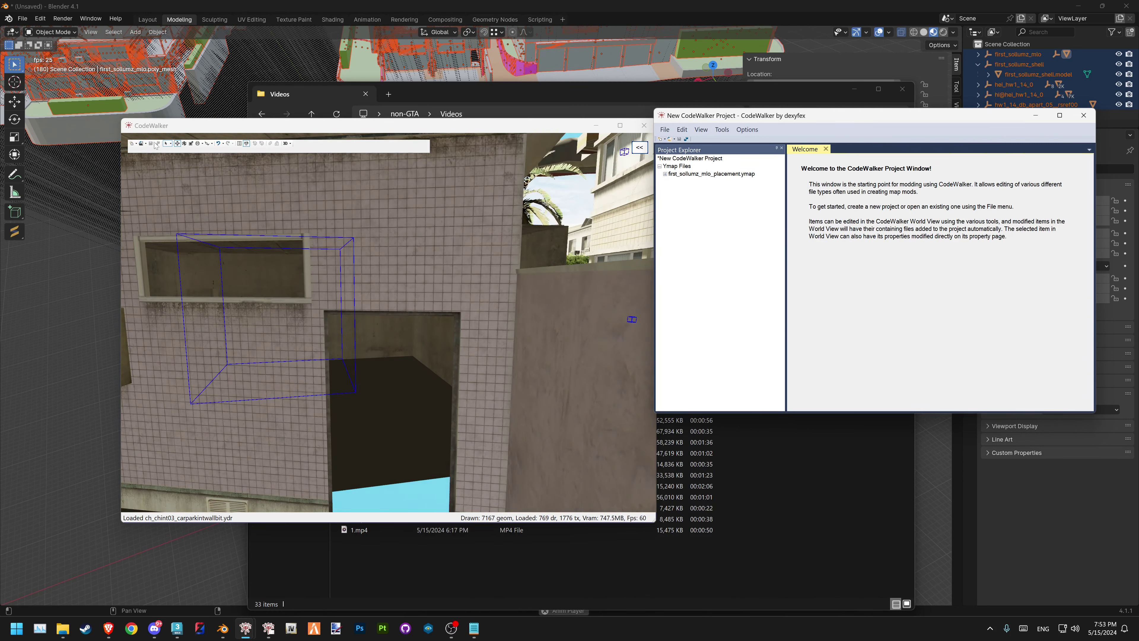
click(665, 179)
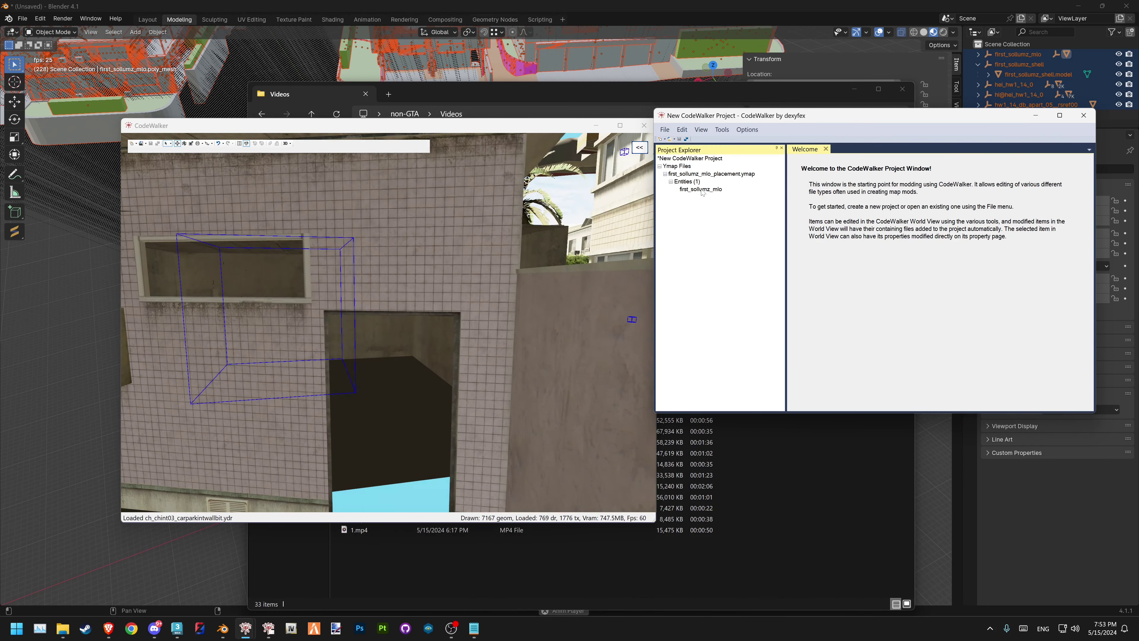
click(701, 189)
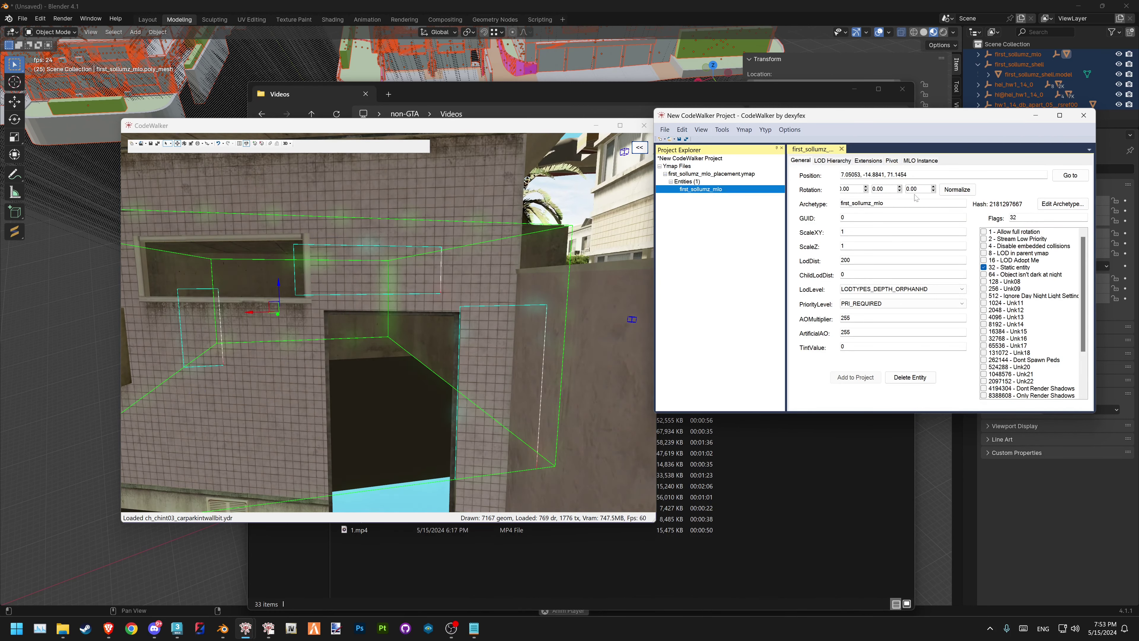
click(908, 188)
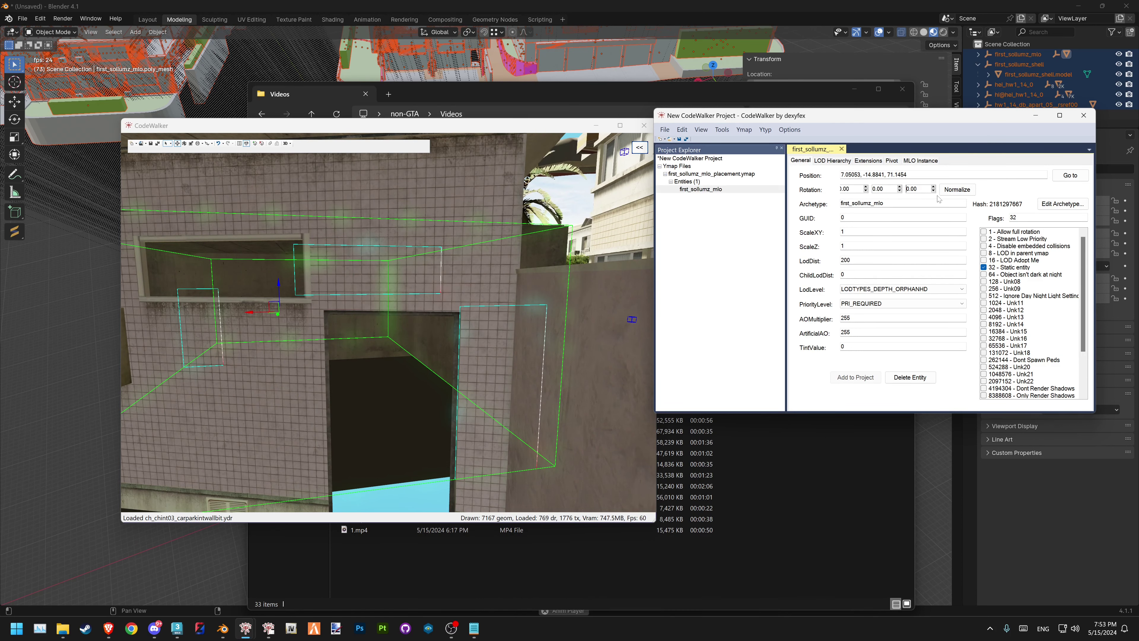
text(-20)
key(Return)
Orbit the view around the MLO doorway and an interior corner
drag(618, 288, 517, 320)
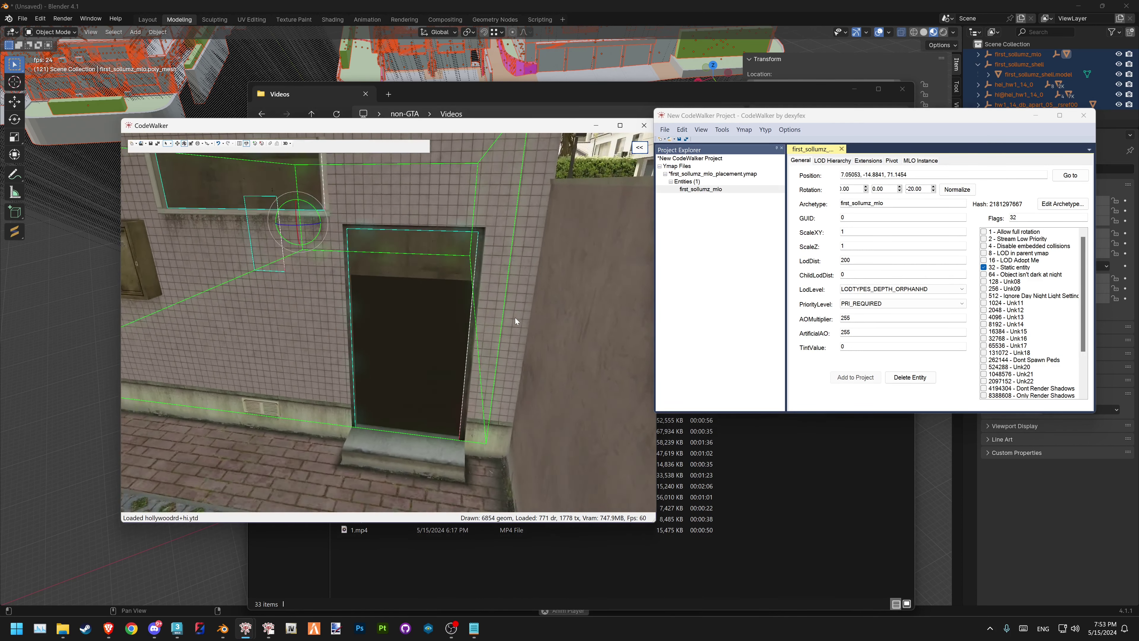
scroll(485, 323, down, 5)
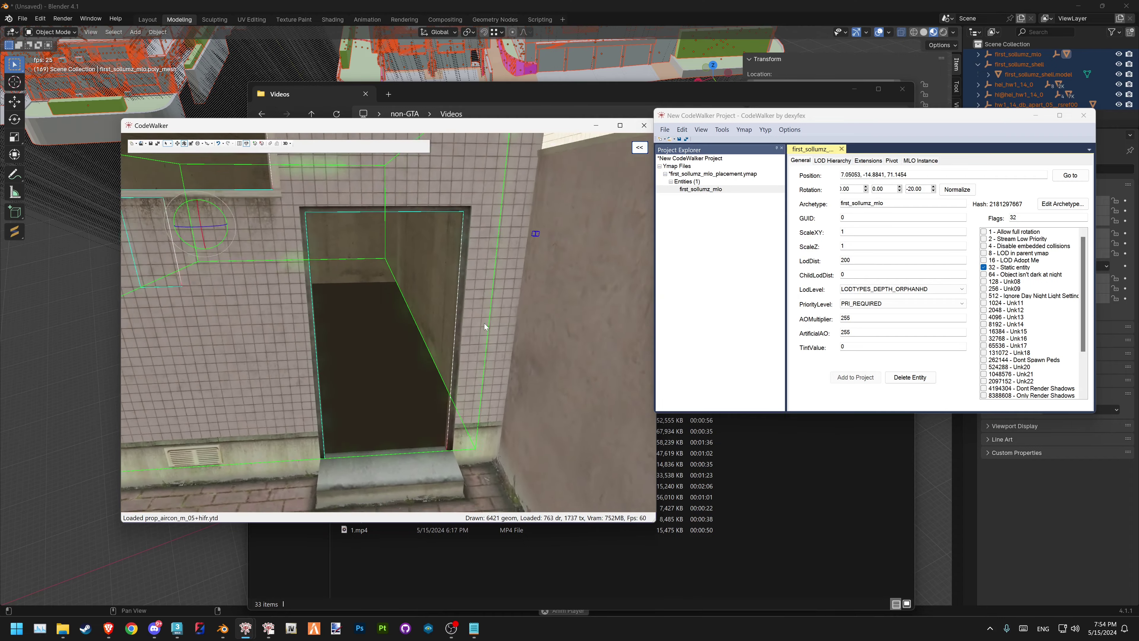
scroll(473, 314, up, 5)
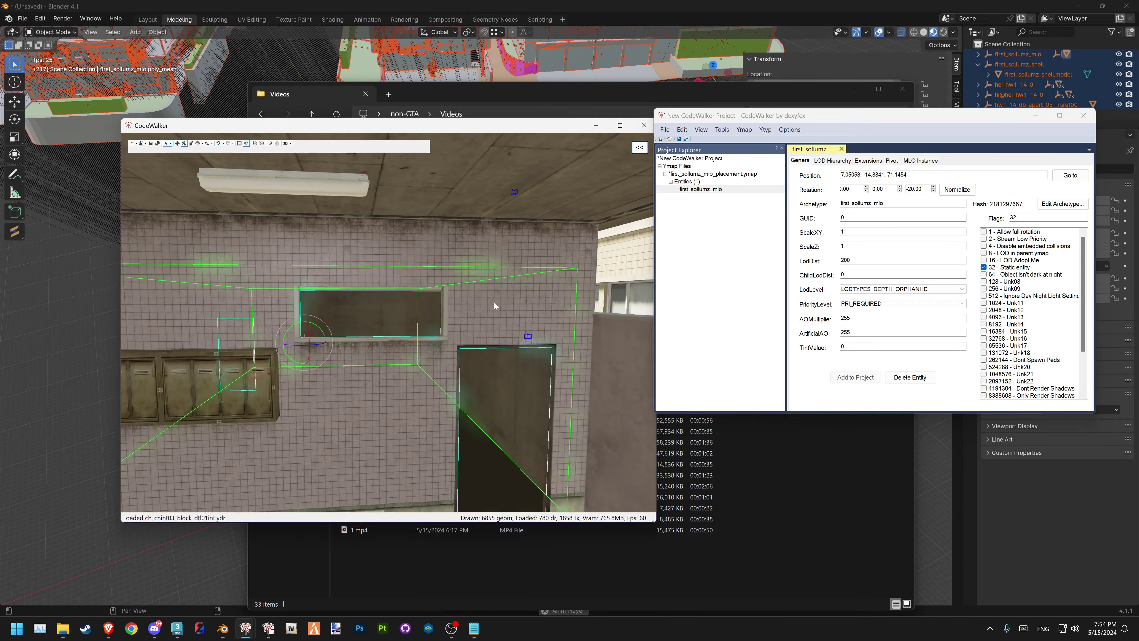
mouse_move(514, 304)
mouse_down()
mouse_move(452, 300)
mouse_move(503, 334)
mouse_move(442, 302)
mouse_move(478, 315)
mouse_move(470, 305)
mouse_move(481, 304)
mouse_move(475, 320)
mouse_move(489, 310)
mouse_move(484, 319)
mouse_up()
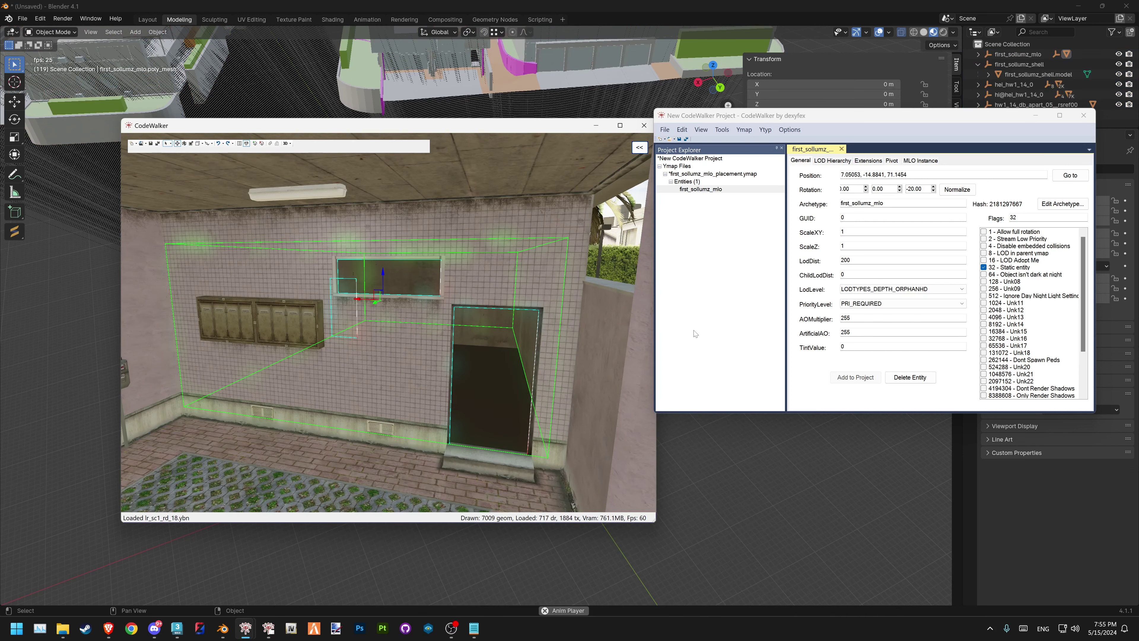
Copy first_sollumz_mlo.ytyp from the RPF Explorer into the Progress folder
click(1036, 116)
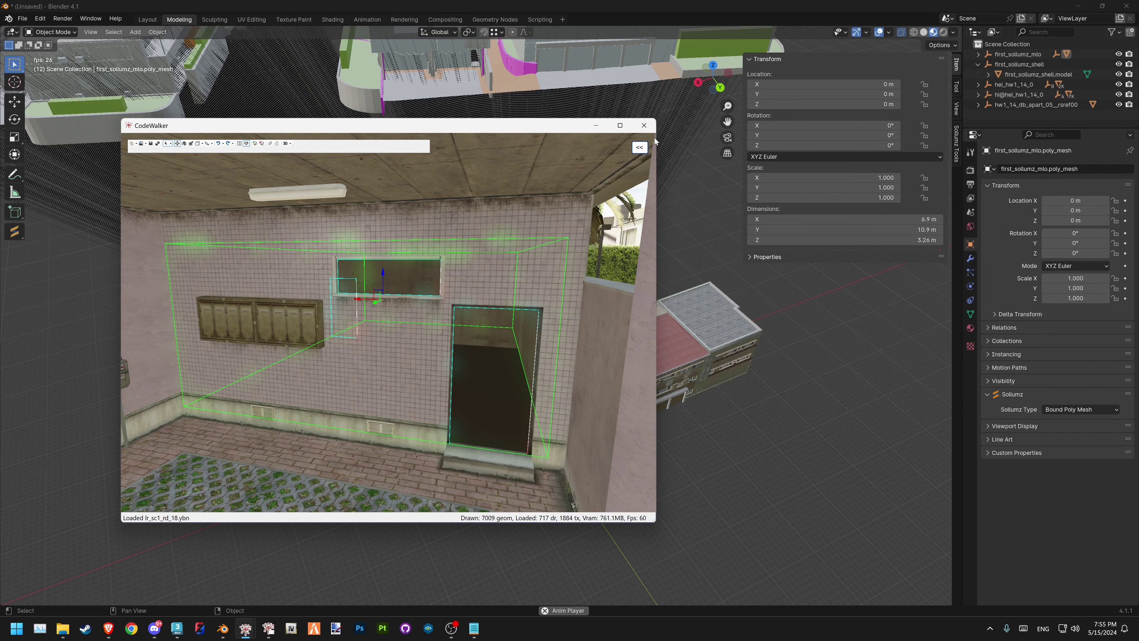
click(596, 126)
click(1078, 6)
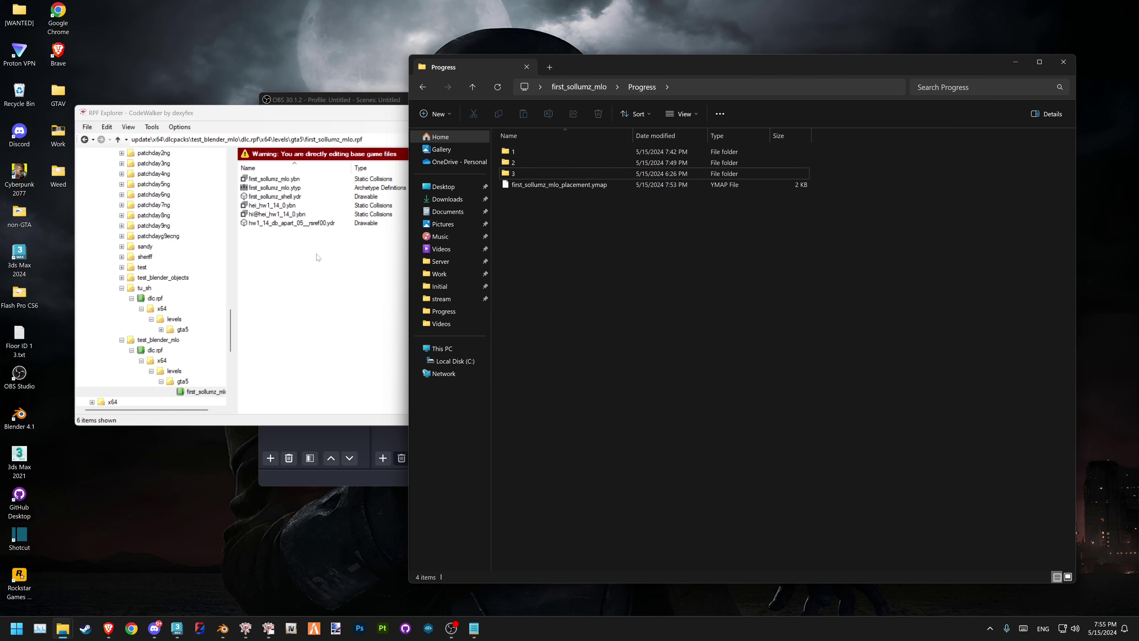
drag(290, 189, 716, 324)
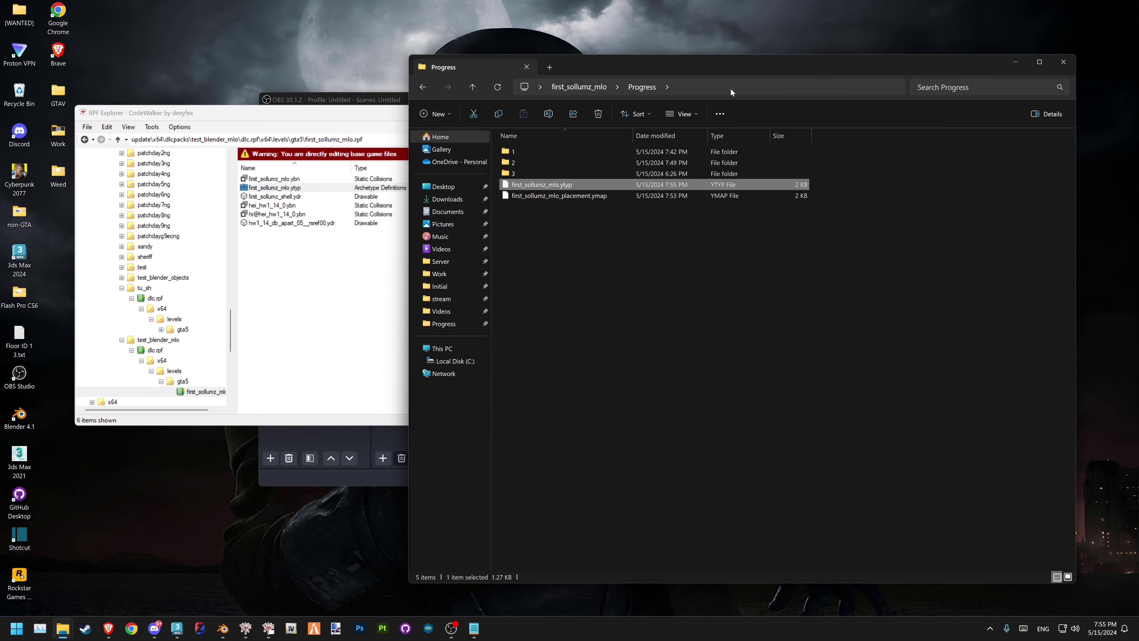
click(731, 88)
click(637, 301)
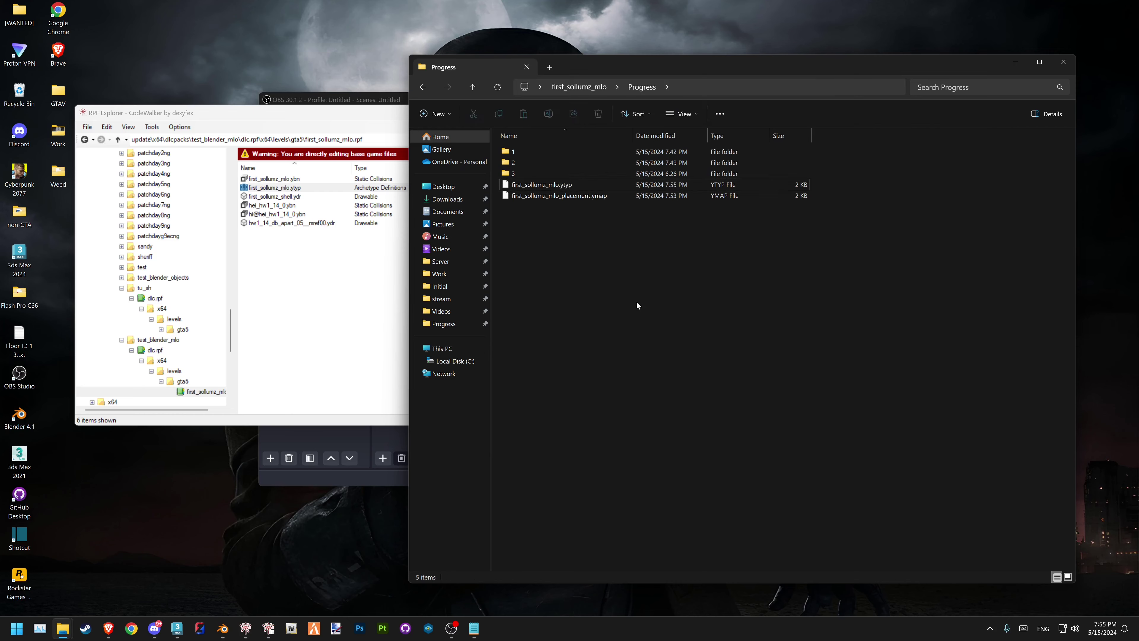
Load first_sollumz_mlo.ytyp into the project and expand its archetype list
click(245, 629)
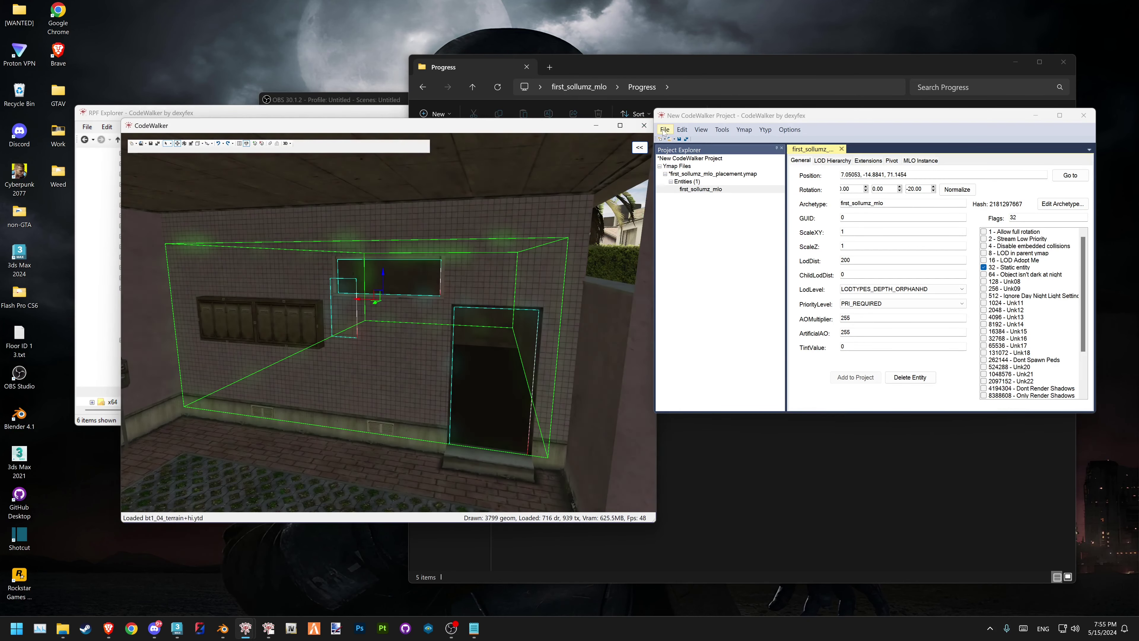
click(665, 130)
click(682, 160)
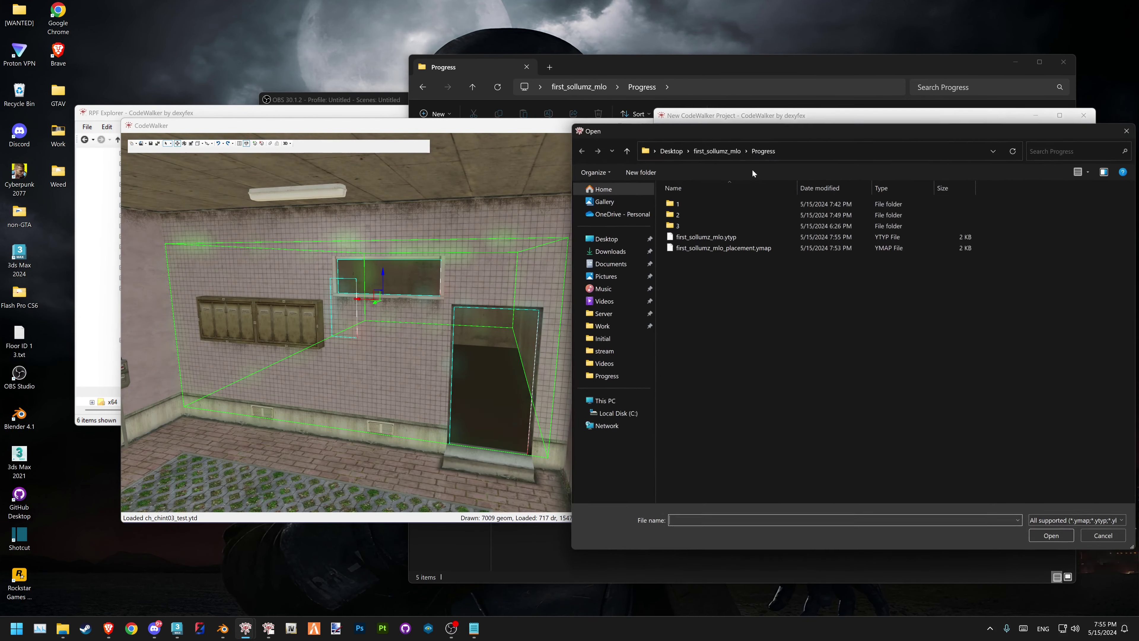
click(722, 240)
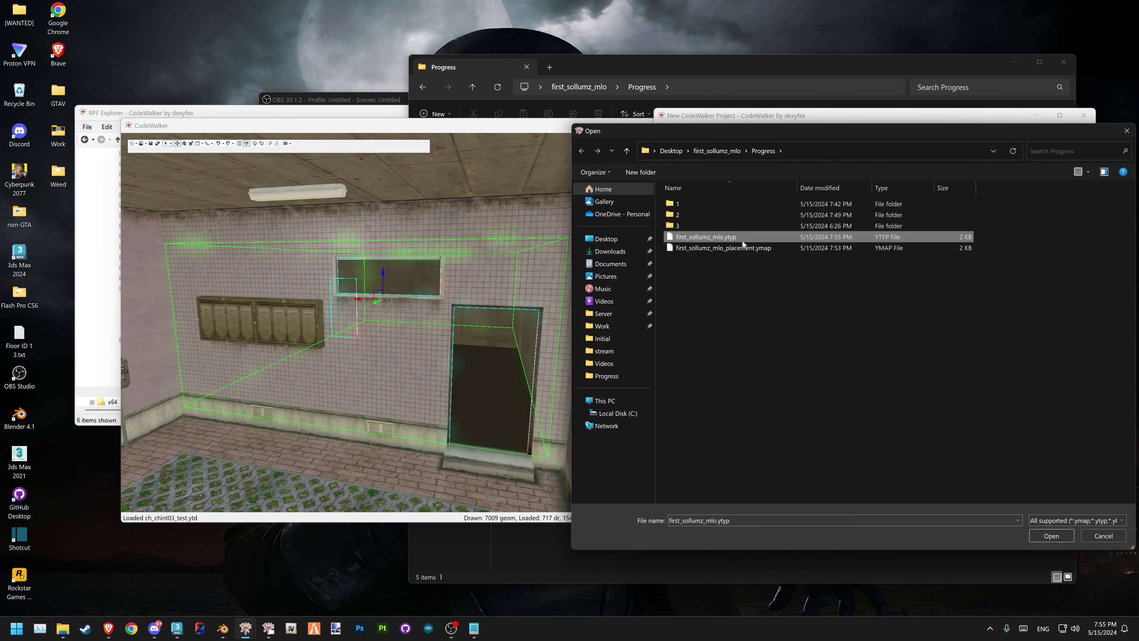
click(1052, 535)
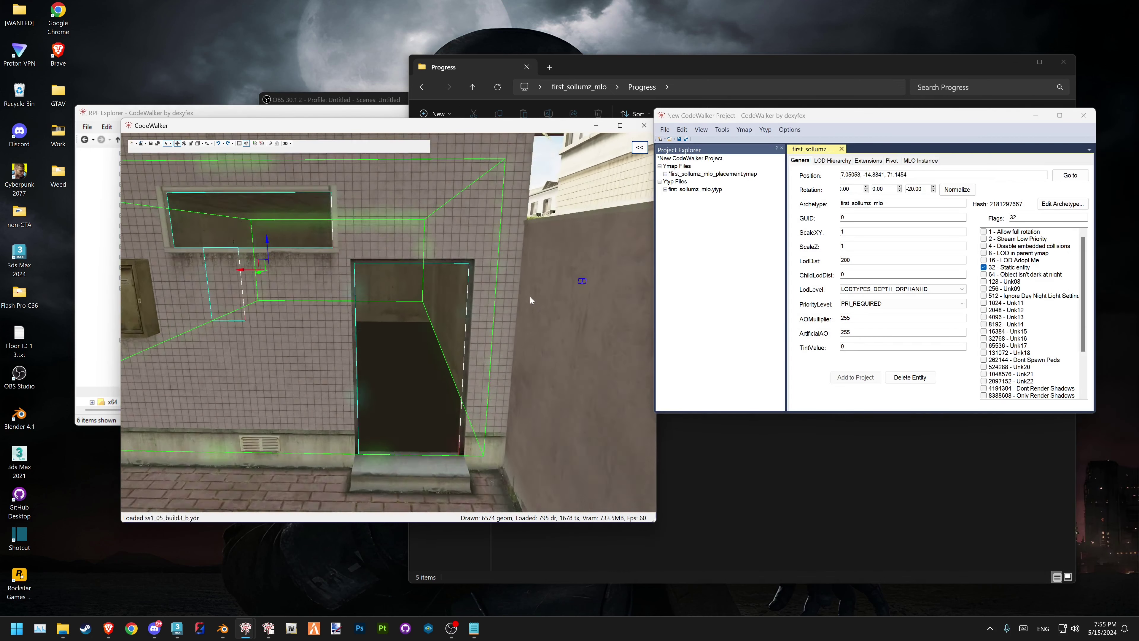
click(665, 189)
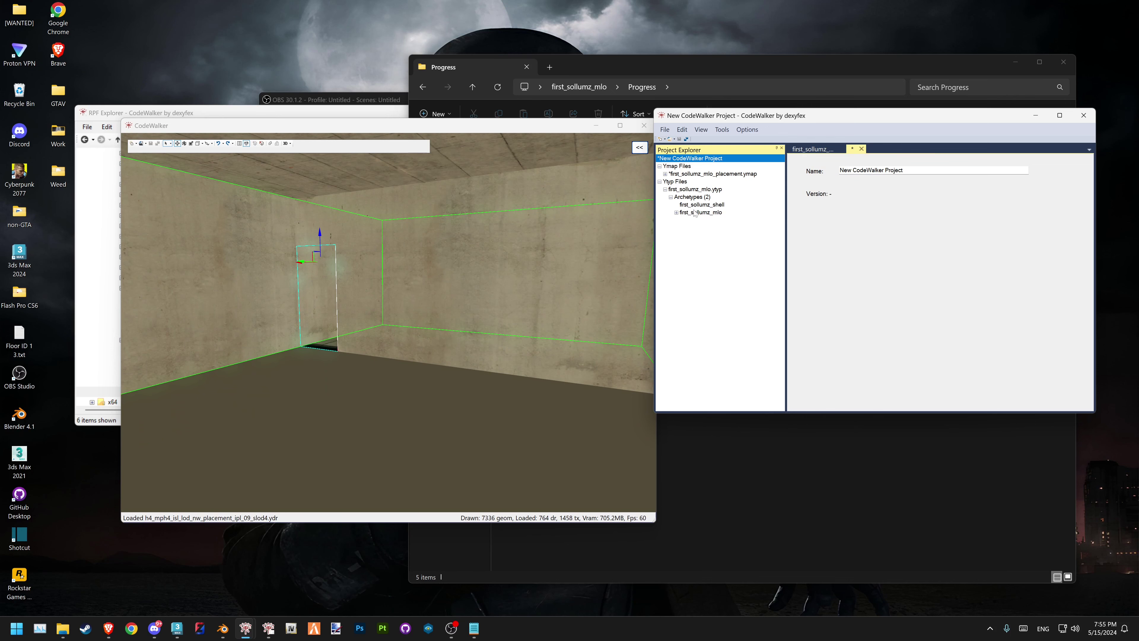
Check the Sollumz archetype and MLO settings in Blender, then return to CodeWalker
click(223, 629)
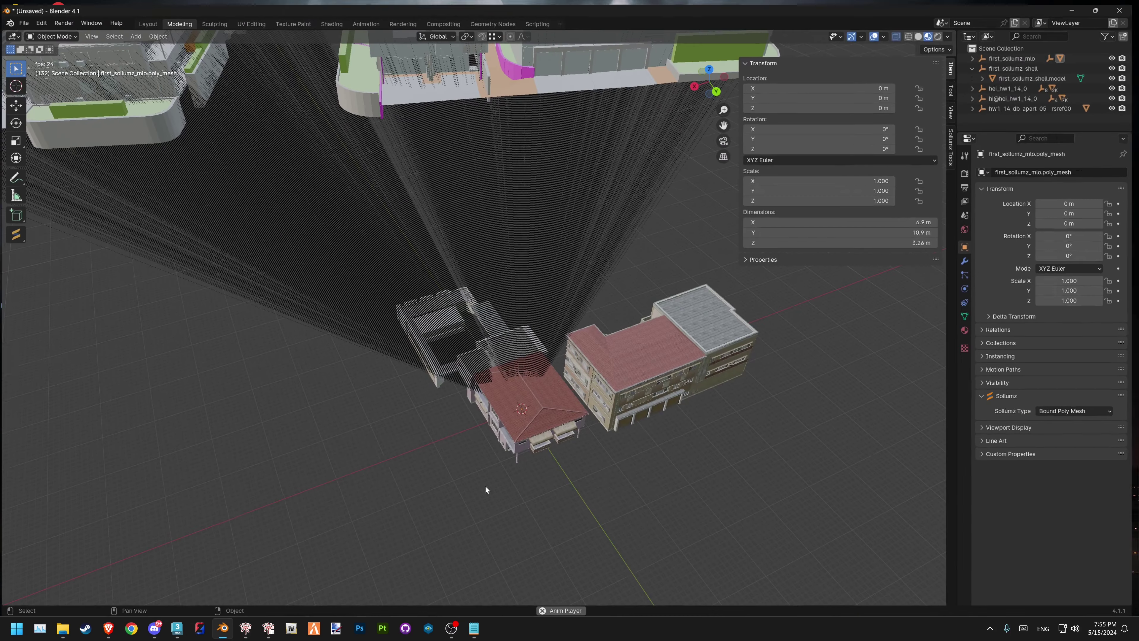
click(956, 146)
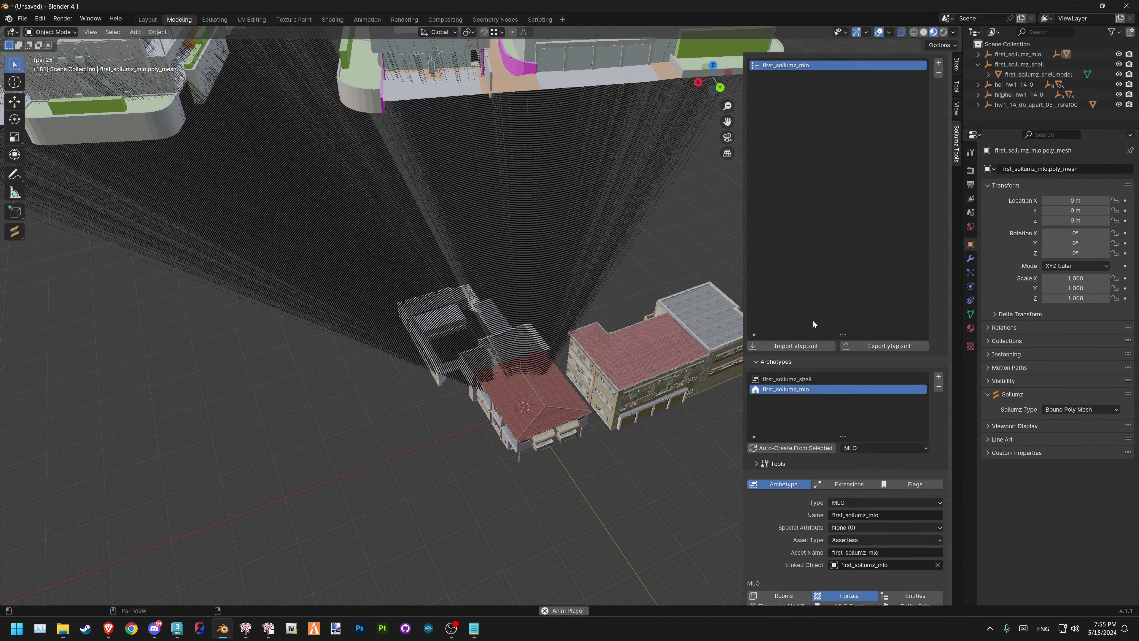
click(245, 628)
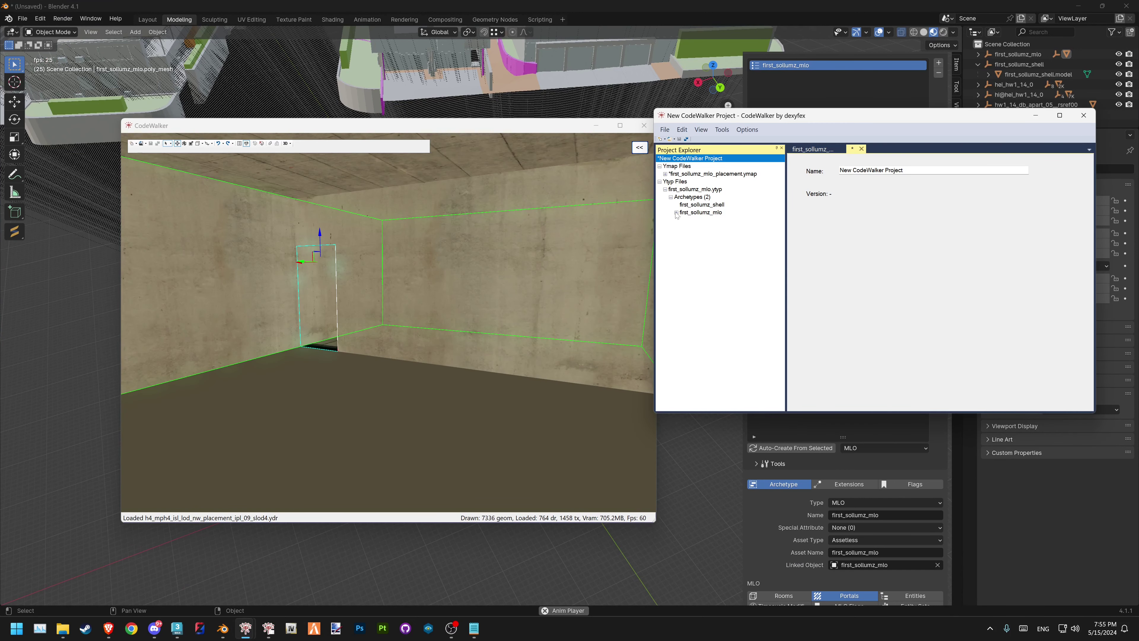
Inspect the limbo room, its first_sollumz_shell entity, Room_2 and room_1 in the ytyp's Rooms list
click(682, 221)
click(688, 228)
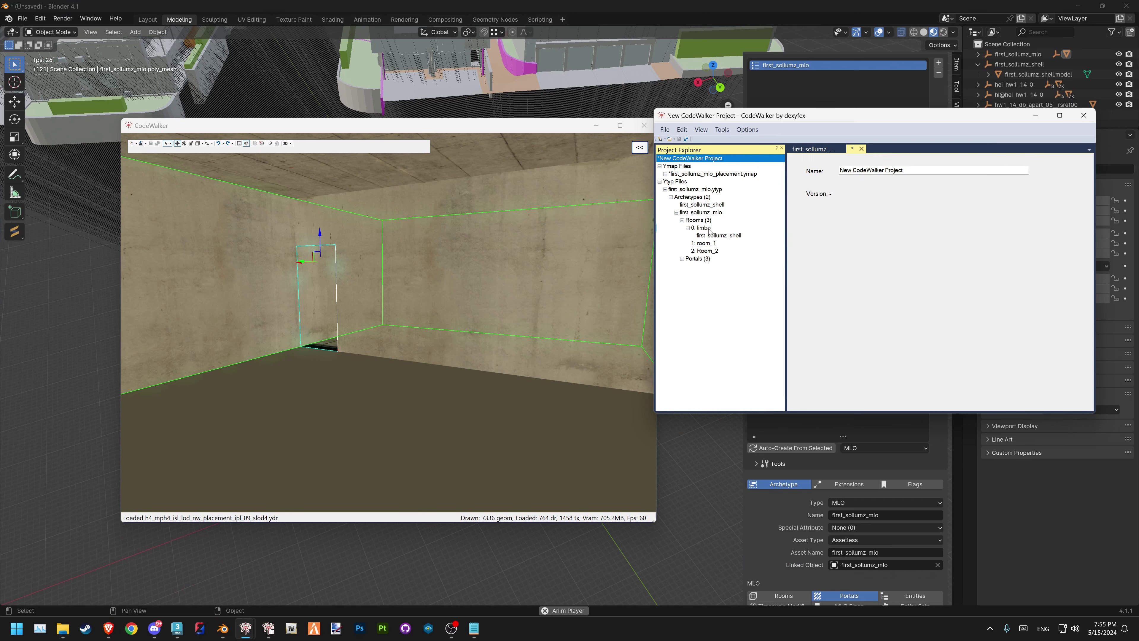
click(709, 229)
click(716, 237)
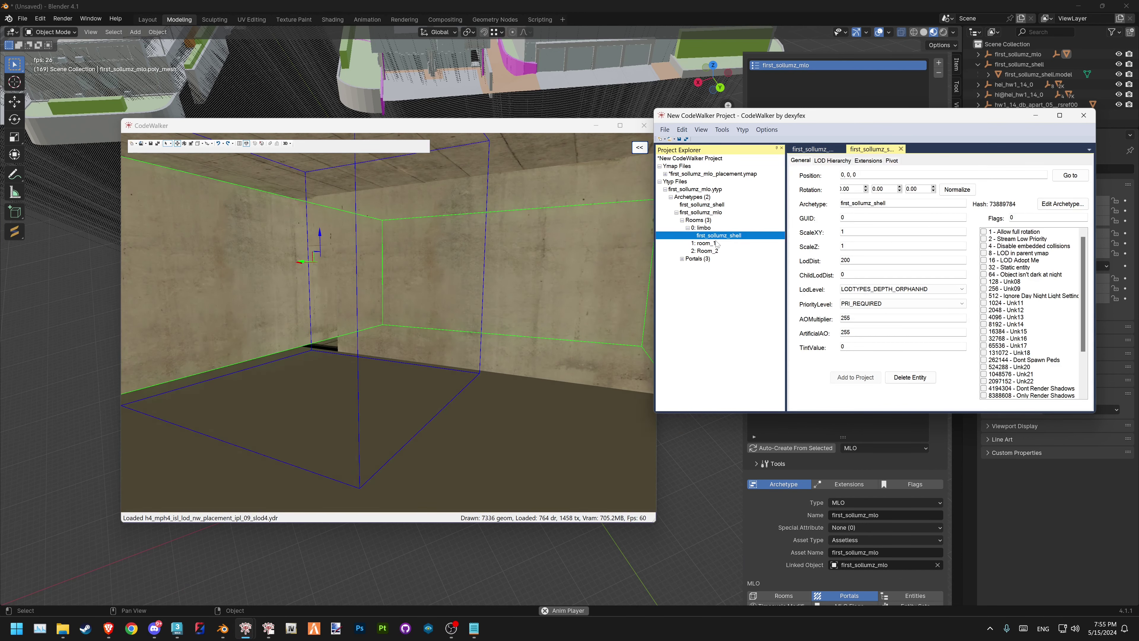
click(713, 250)
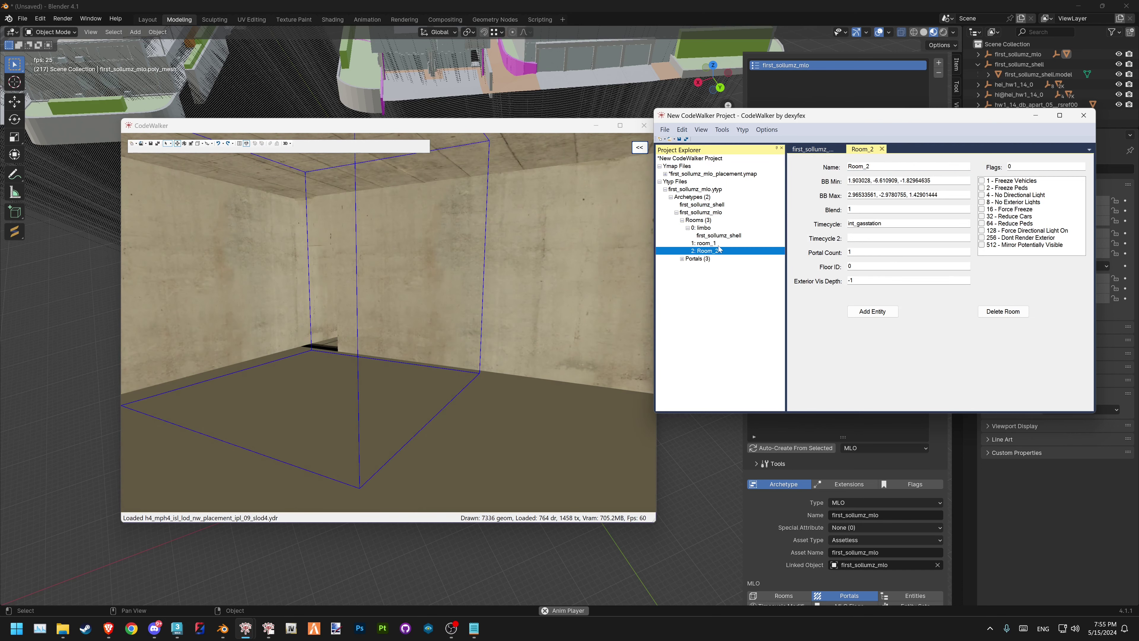
key(Up)
Inspect the first portal and the 2 to 1 portal's corner coordinates in the 3D view
click(682, 259)
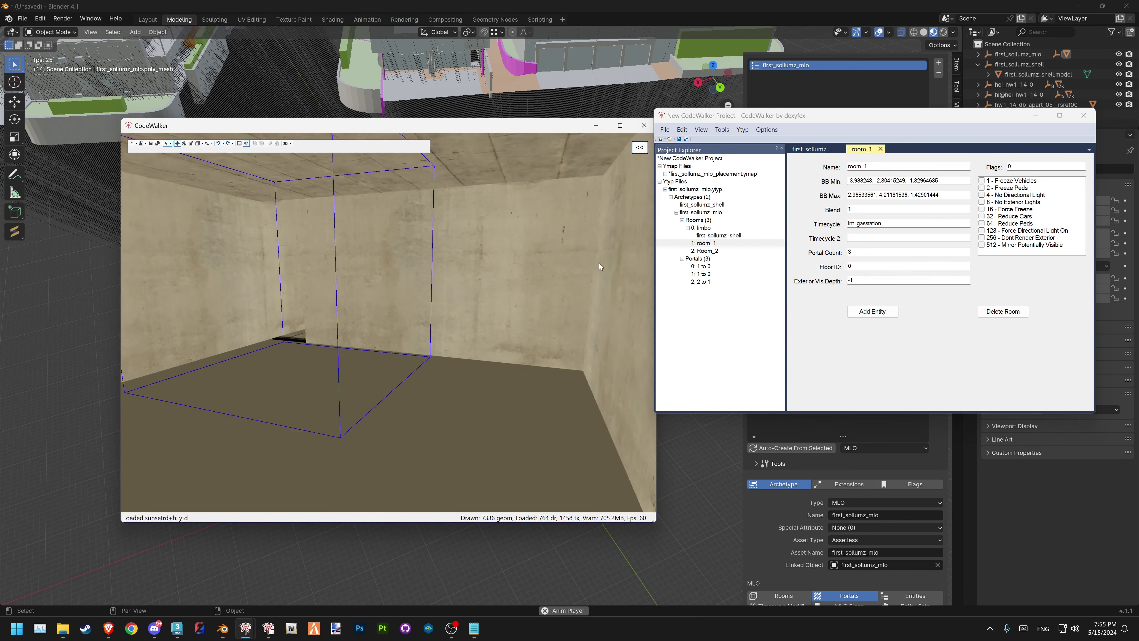
key(Down)
key(Down)
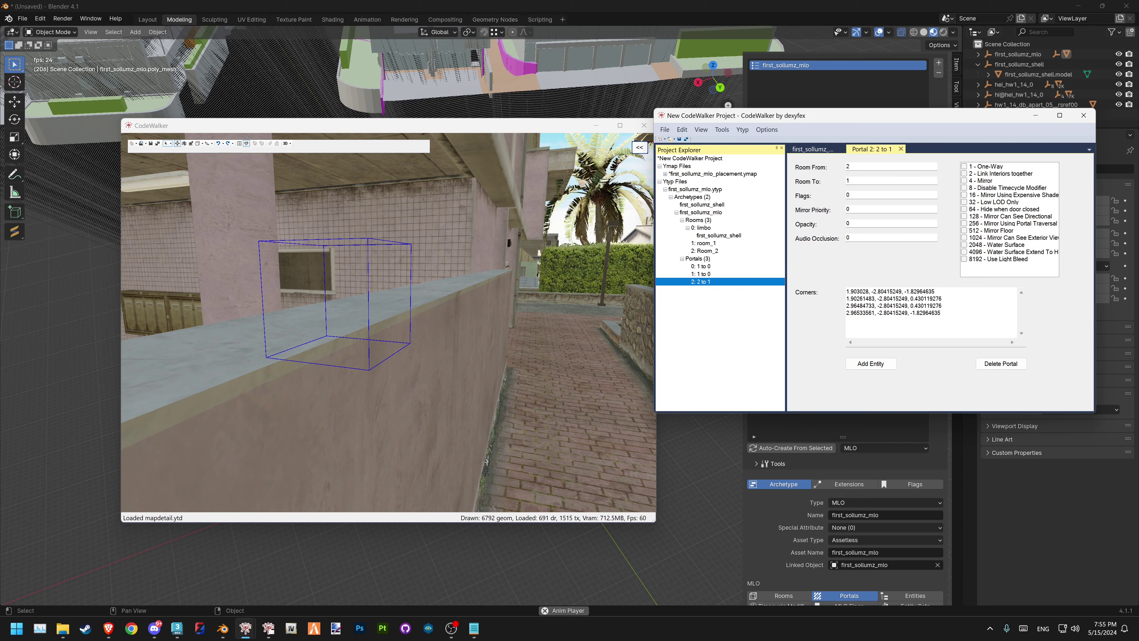
key(Tab)
click(533, 310)
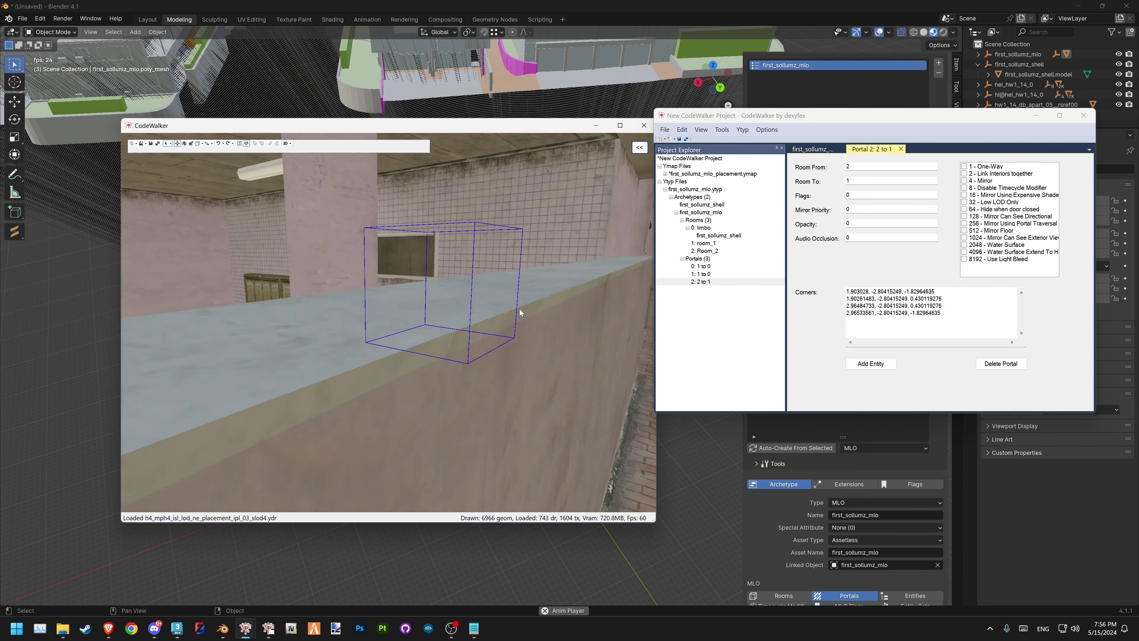
scroll(522, 307, up, 5)
key(a)
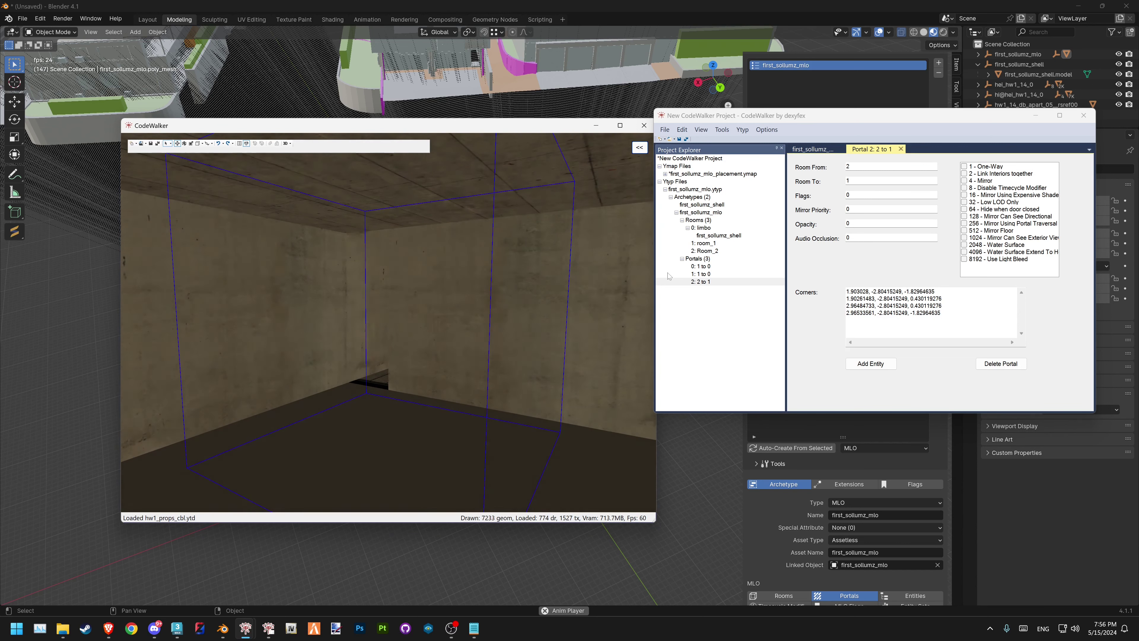
Review the 1 to 0 portal and placed MLO entity, ending on limbo's first_sollumz_shell at 0, 0, 0
click(705, 281)
click(705, 274)
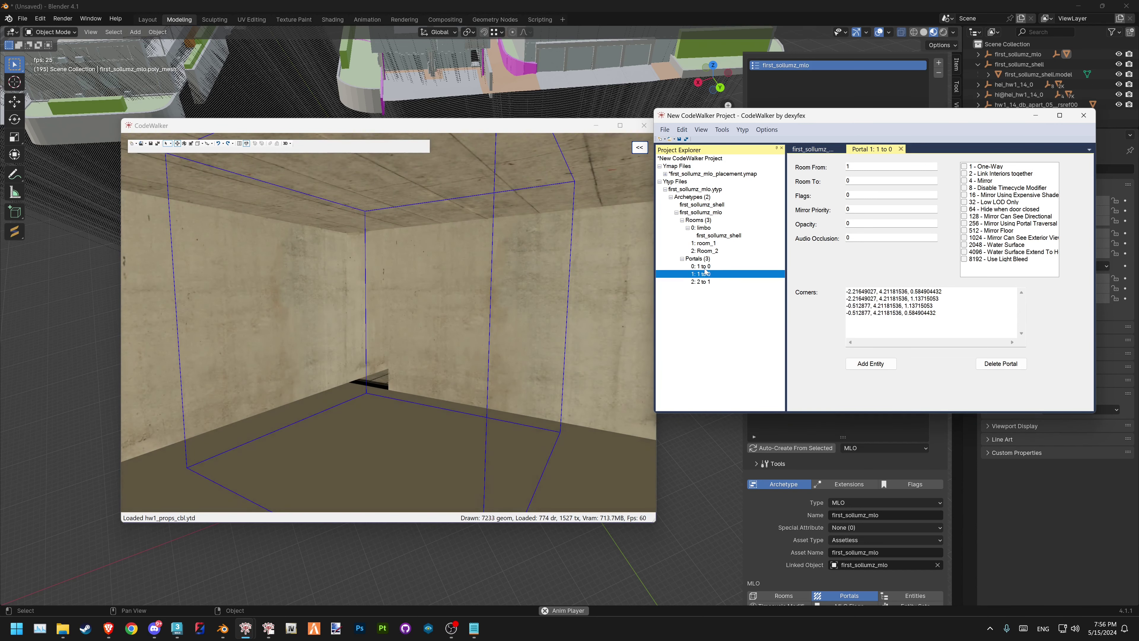
click(252, 292)
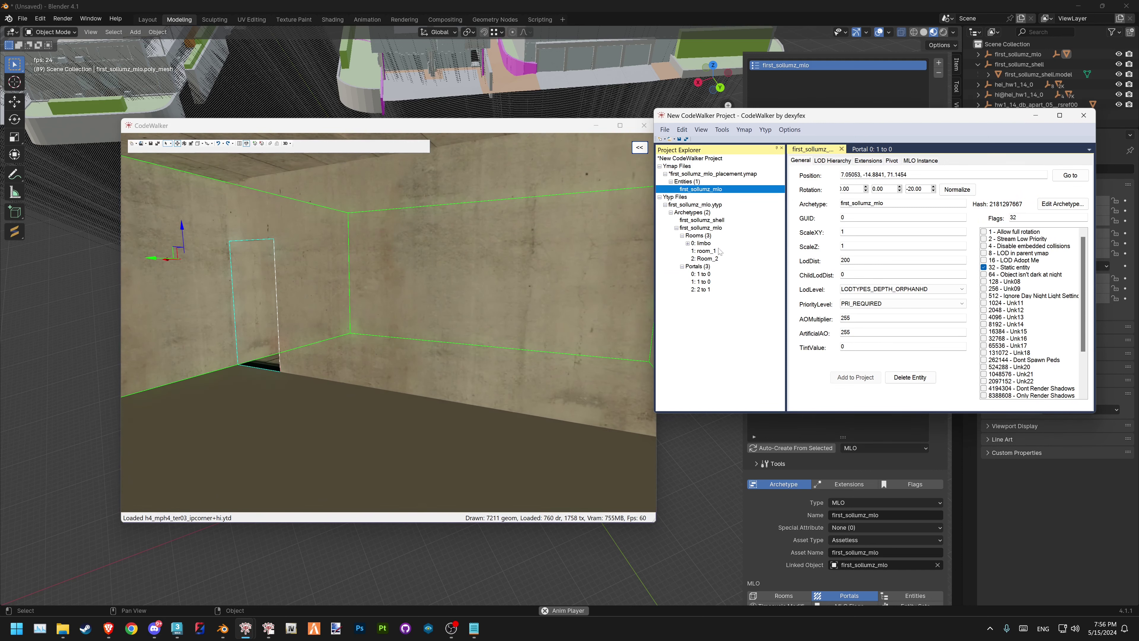
click(688, 243)
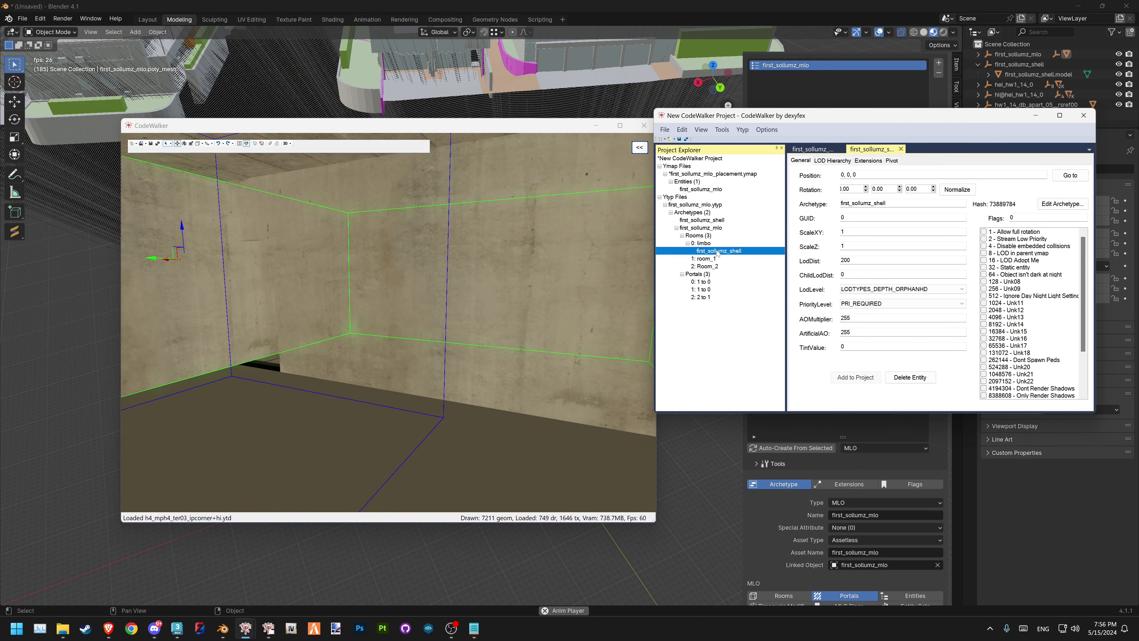
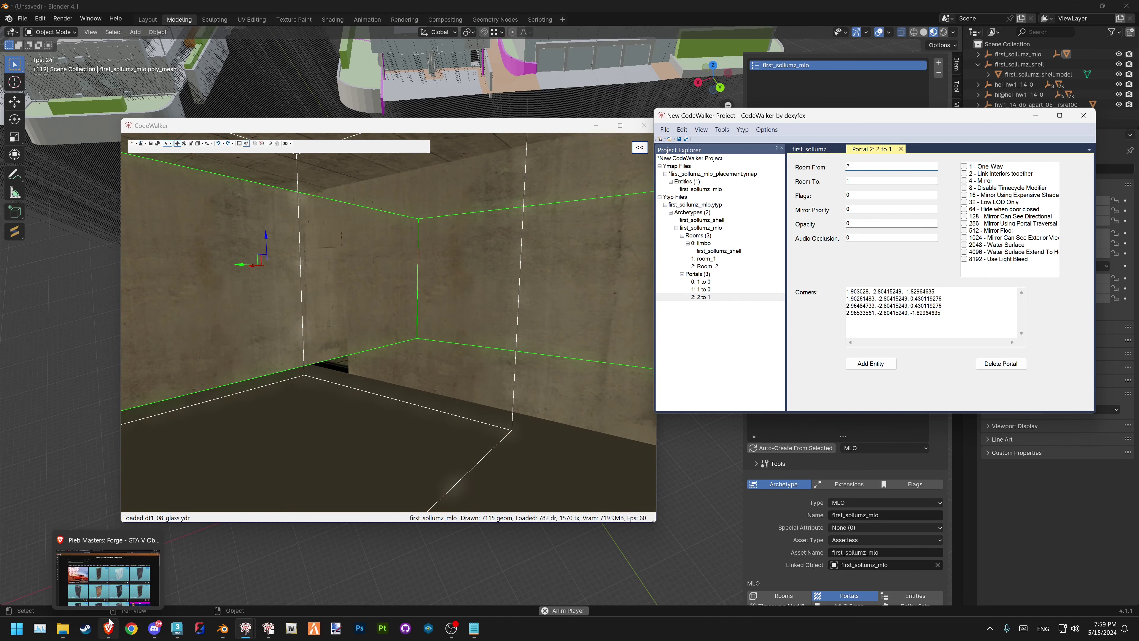
Copy the prop_pris_door_01_r model name from the Forge 'door' search results
click(108, 573)
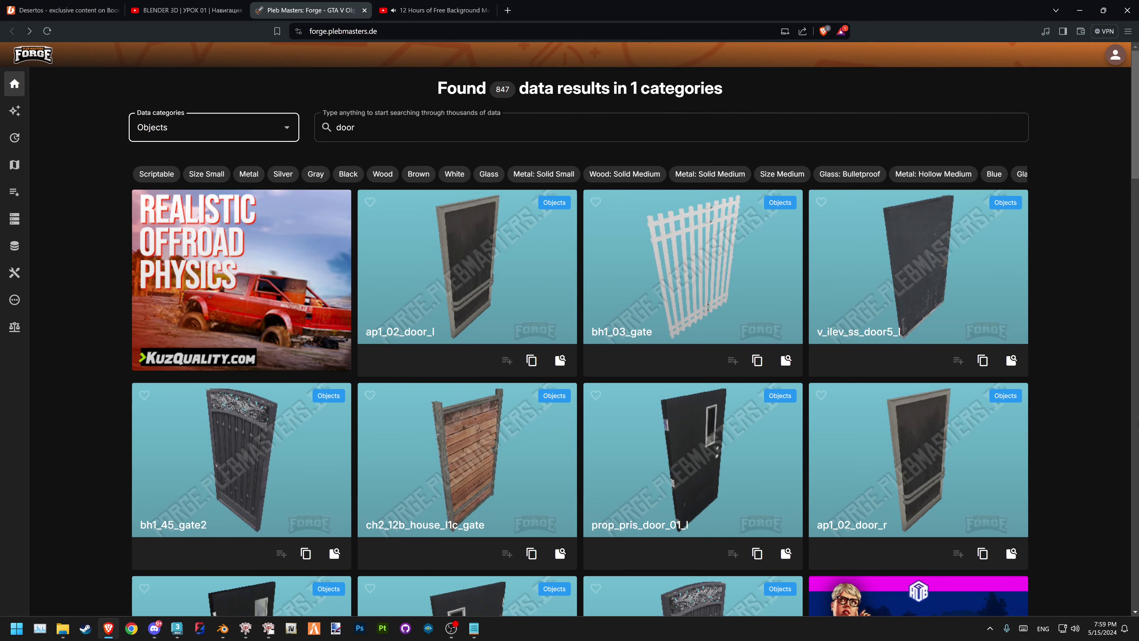
scroll(1068, 438, down, 2)
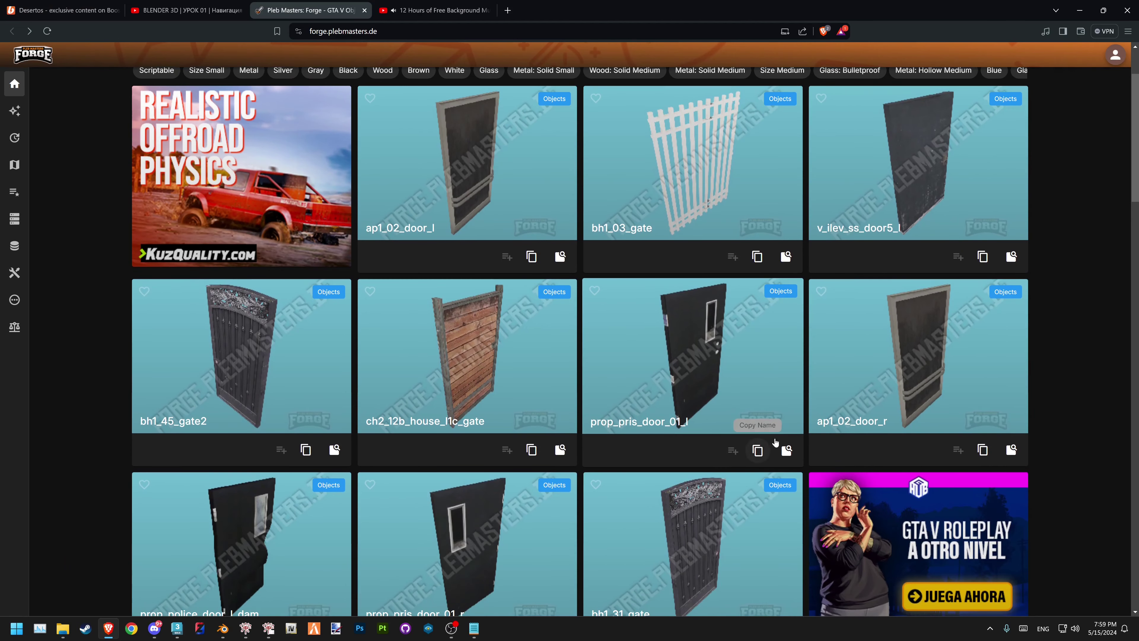
scroll(726, 456, down, 2)
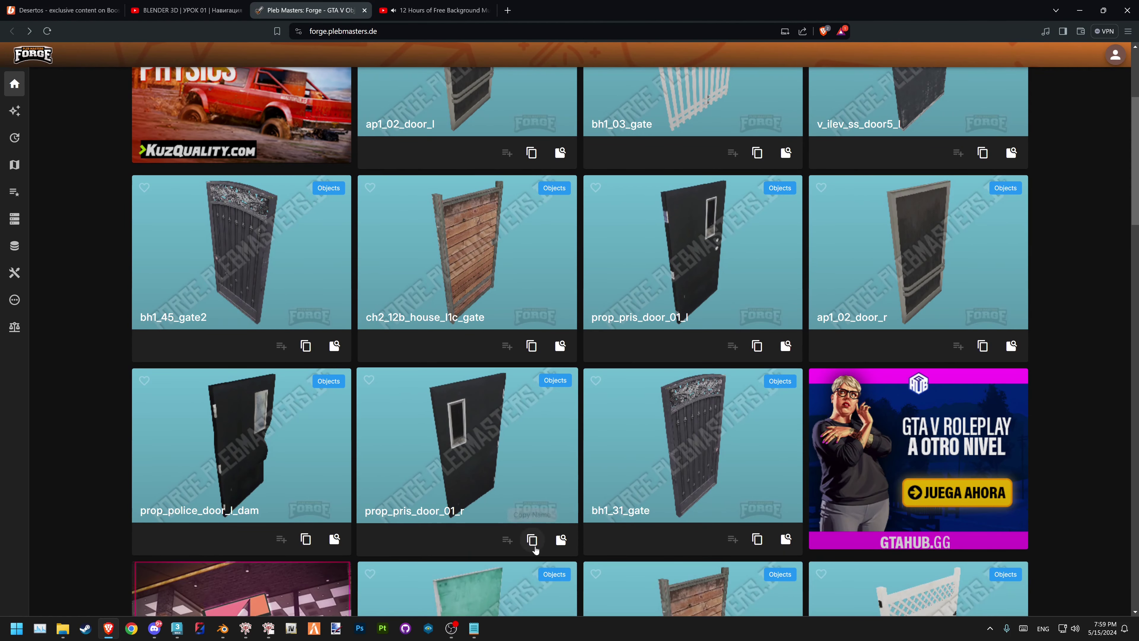
click(757, 346)
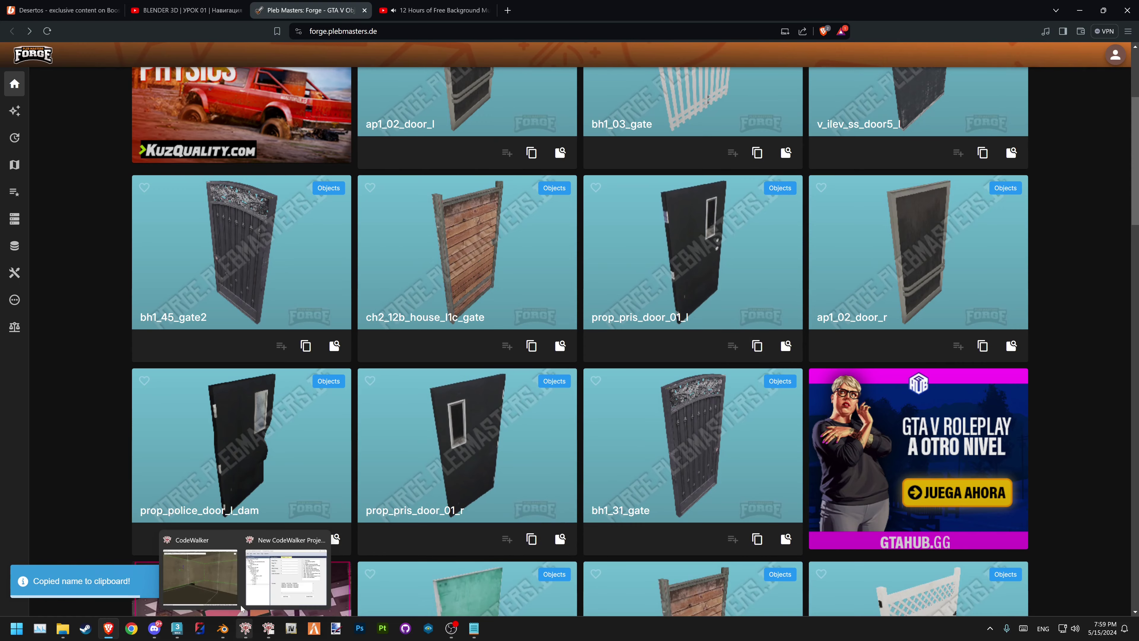
click(287, 569)
Add a new entity on portal 0 (1 to 0) with the prison door as its archetype
drag(343, 455, 475, 401)
scroll(475, 406, down, 5)
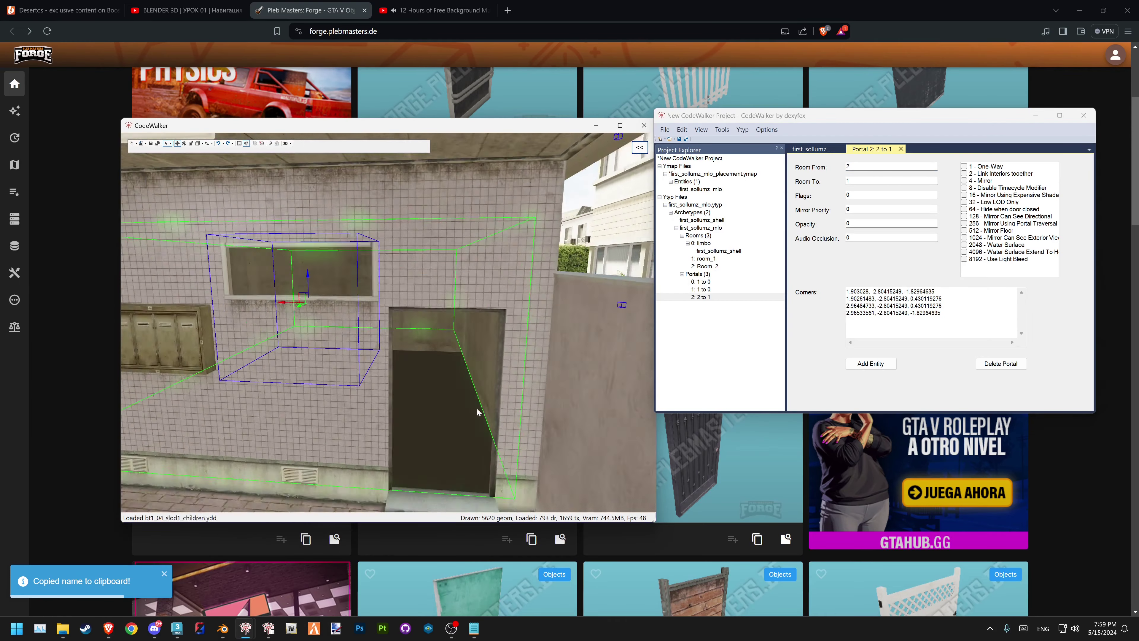
drag(477, 411, 643, 327)
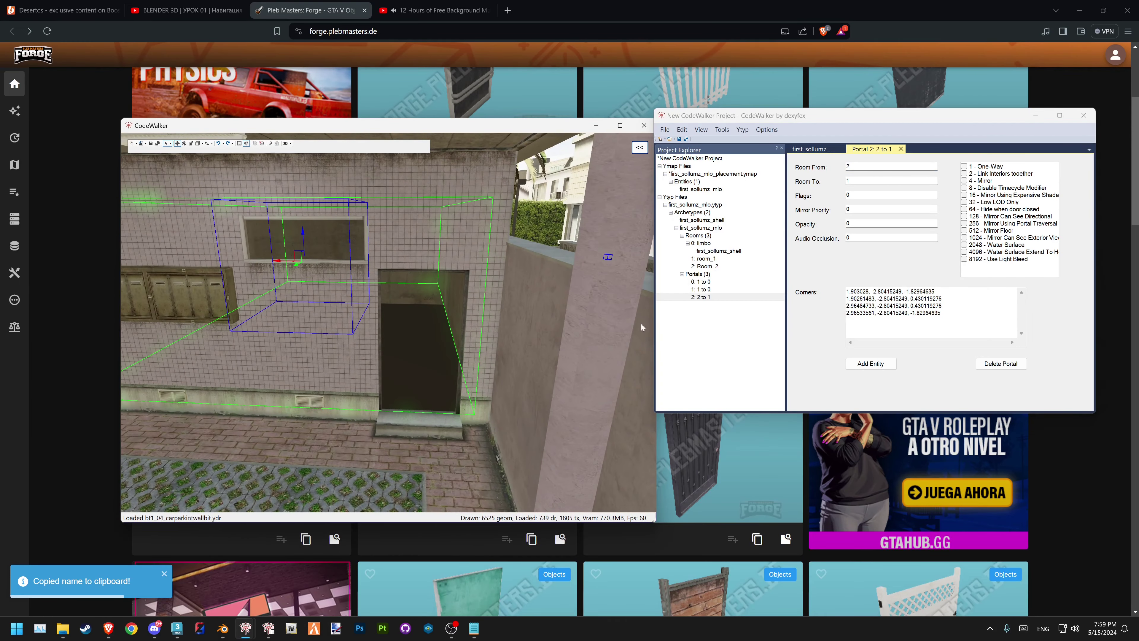
click(700, 281)
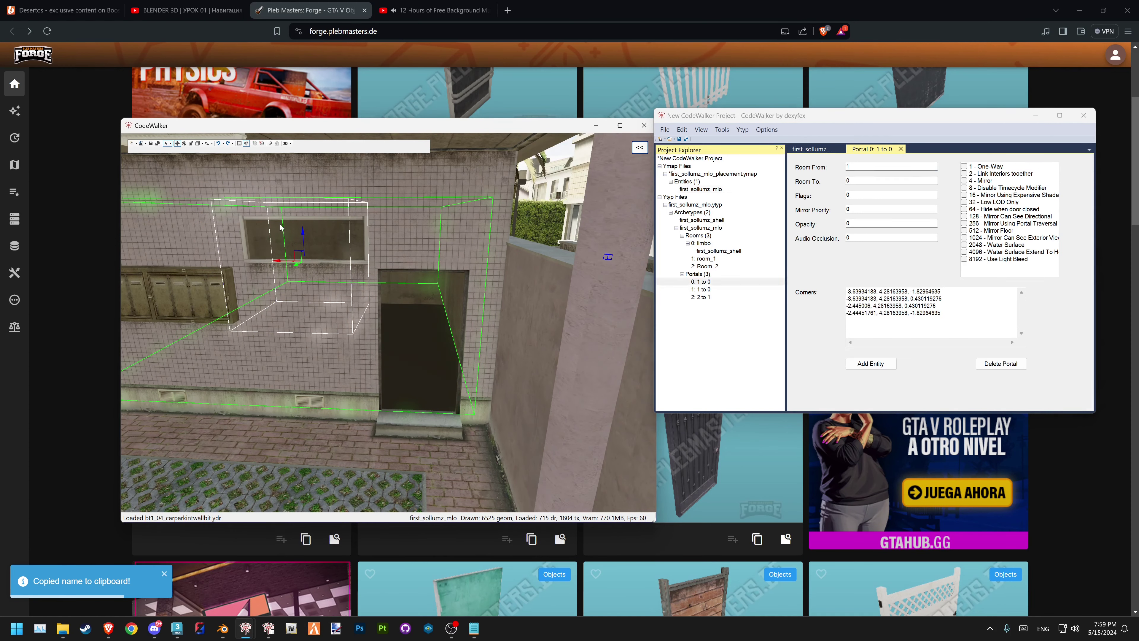
click(425, 293)
click(701, 283)
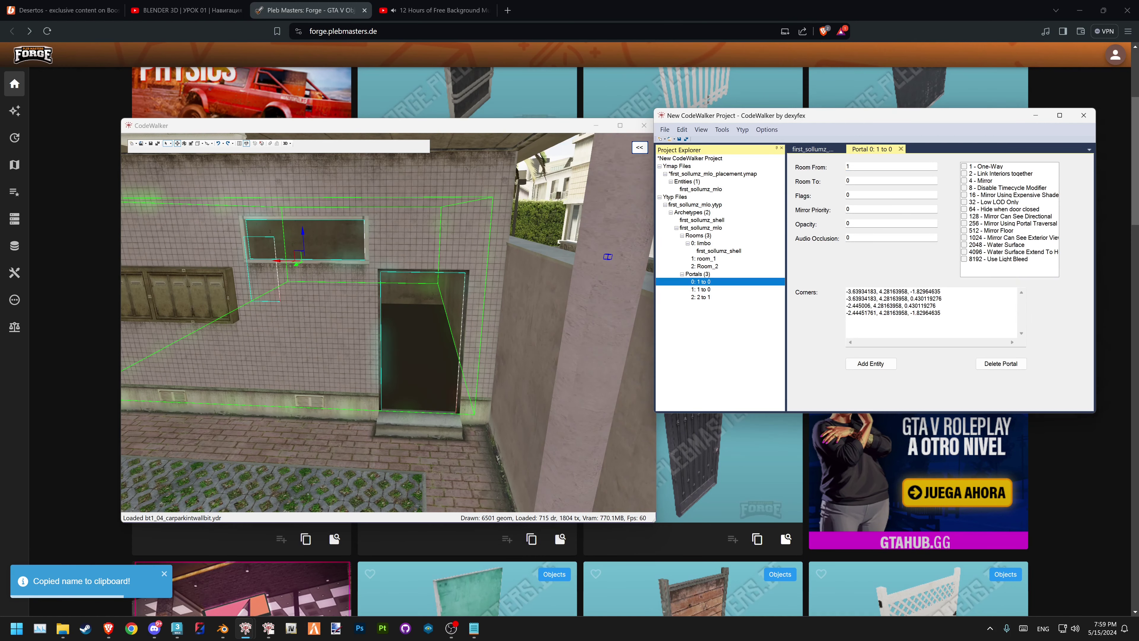
click(915, 292)
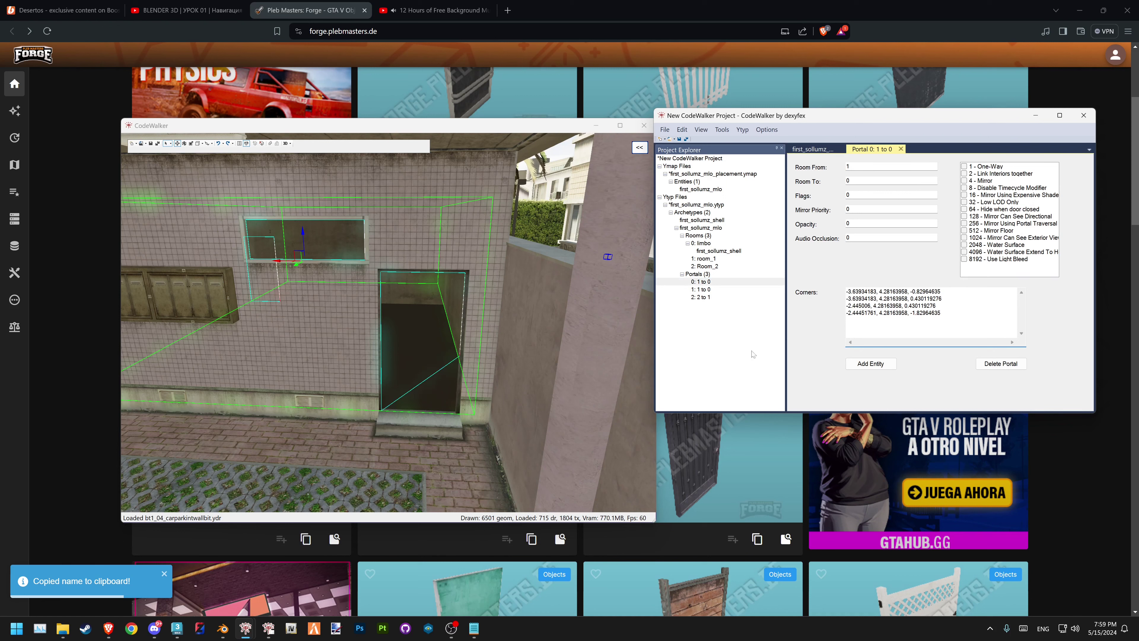
click(875, 366)
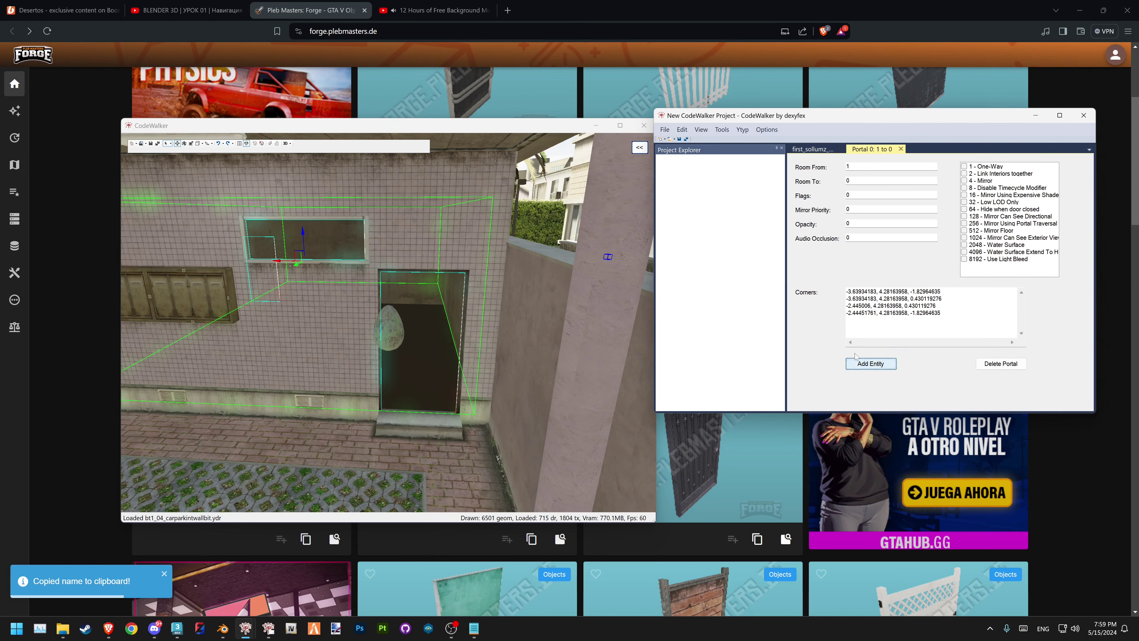
click(871, 203)
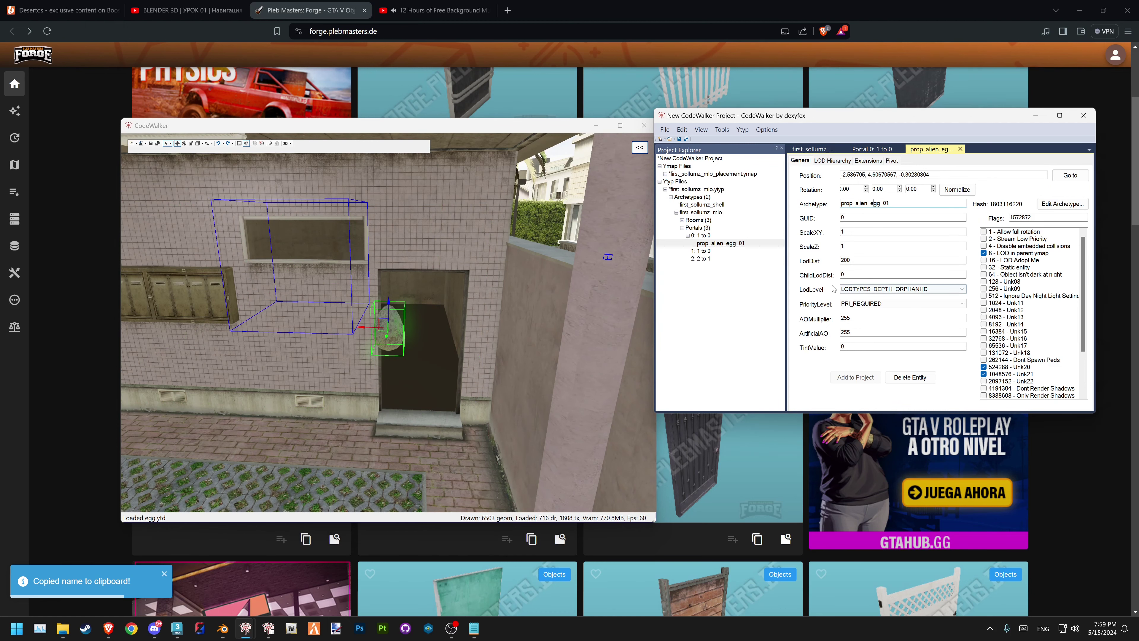
key(ctrl+a)
text(prop_pris_door_01_l)
Move the prison door into the room's doorway
drag(324, 225, 277, 208)
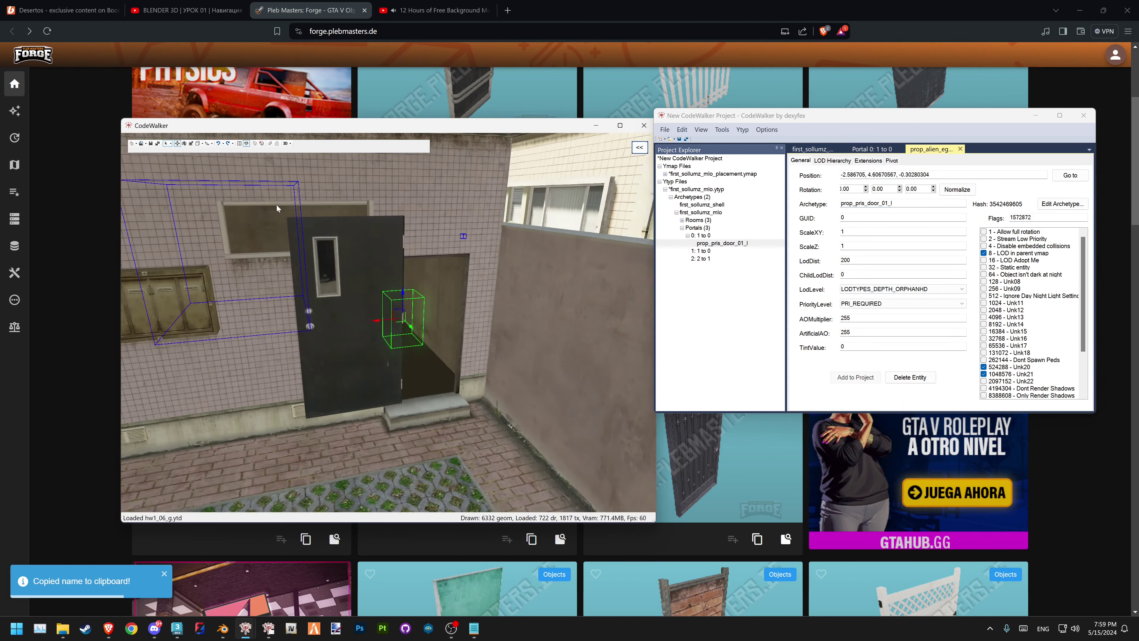
click(170, 143)
click(188, 234)
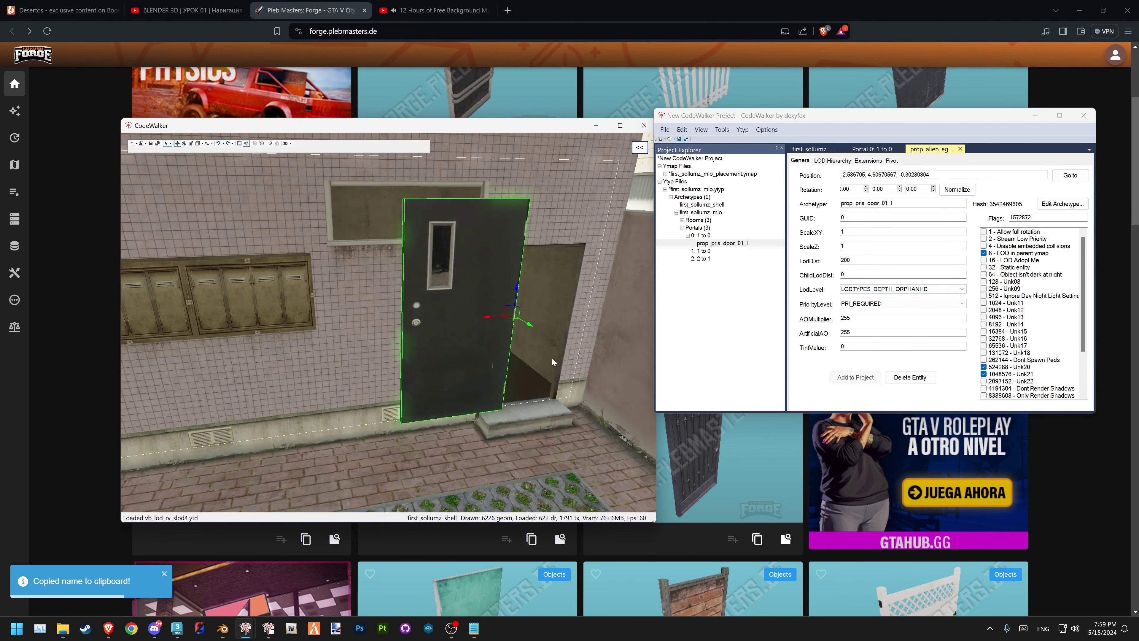
scroll(553, 362, up, 5)
mouse_move(371, 310)
mouse_down()
mouse_move(471, 281)
mouse_move(514, 292)
mouse_move(516, 374)
mouse_move(517, 333)
mouse_up()
key(w)
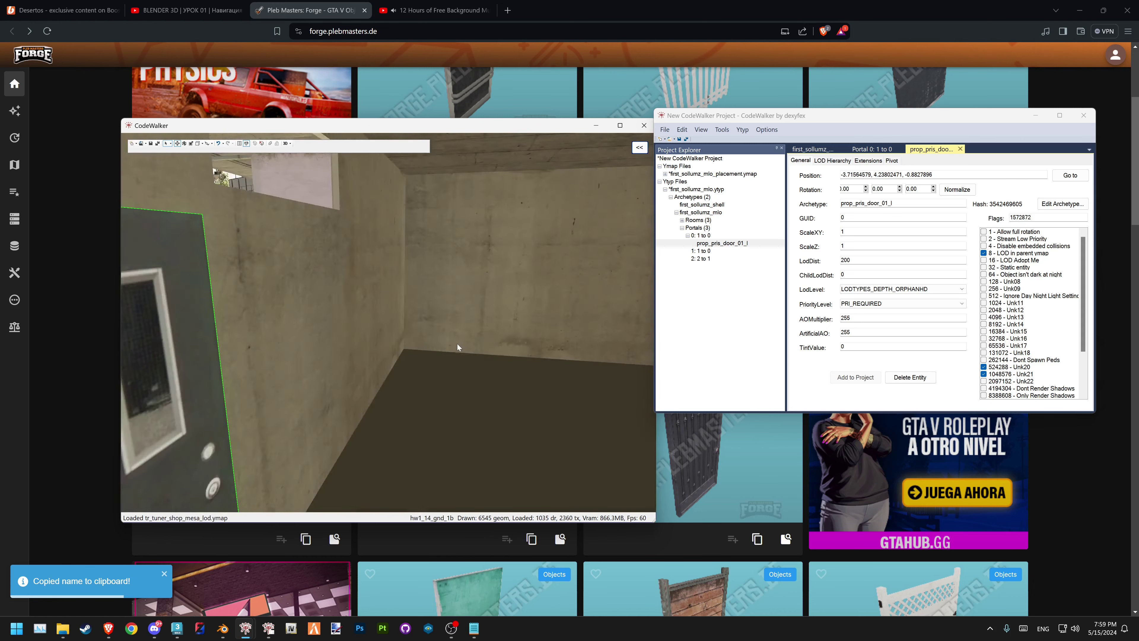
Add a prop_alien_egg_01 entity to room_1 and position it near the camera
click(682, 220)
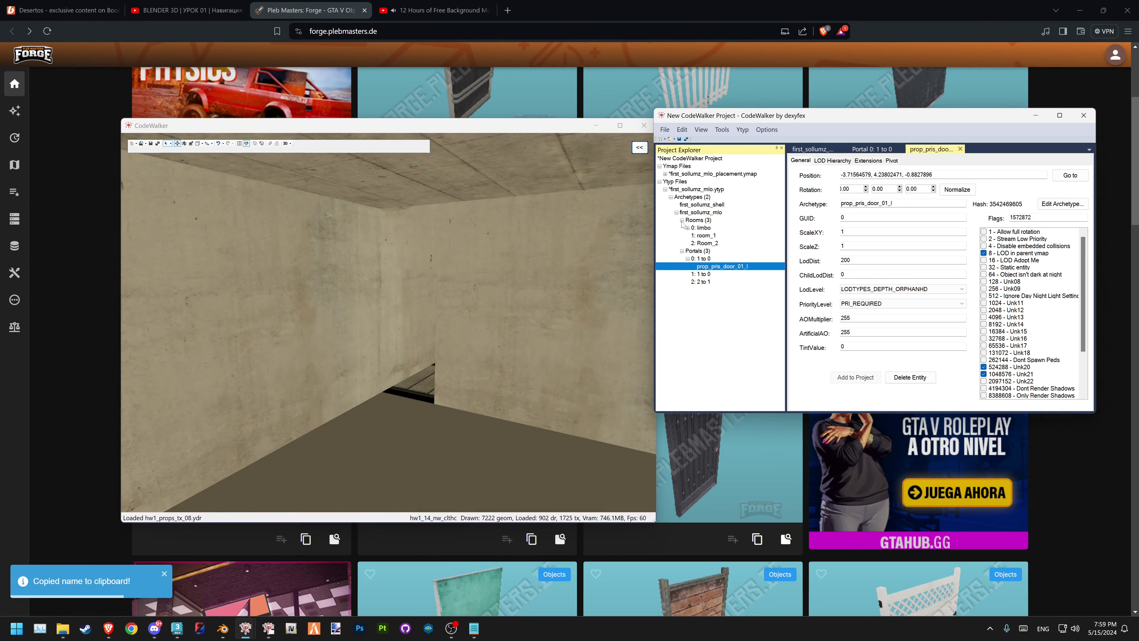
click(703, 235)
mouse_move(419, 318)
mouse_down()
mouse_move(562, 339)
mouse_move(451, 346)
mouse_up()
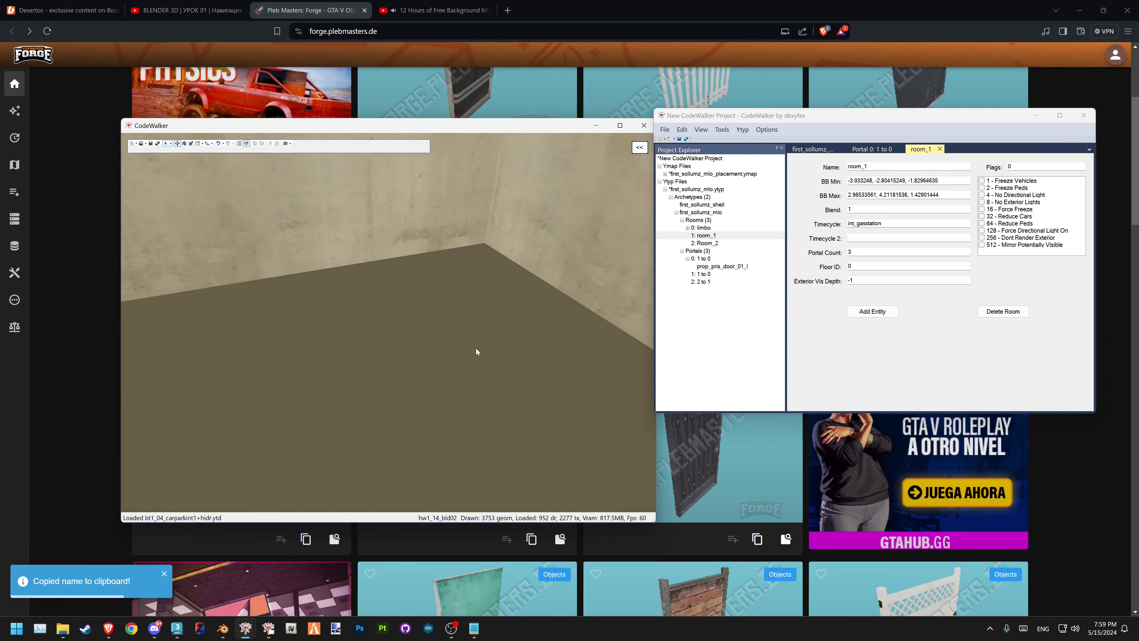
click(872, 312)
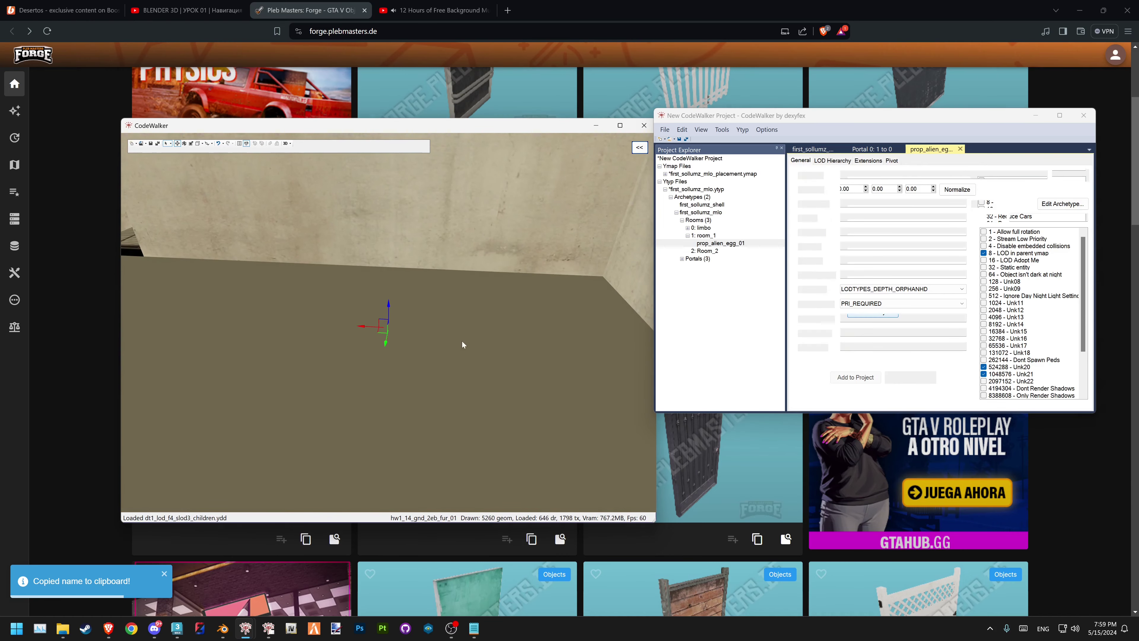
mouse_move(463, 343)
mouse_down()
mouse_move(445, 356)
mouse_move(393, 314)
mouse_up()
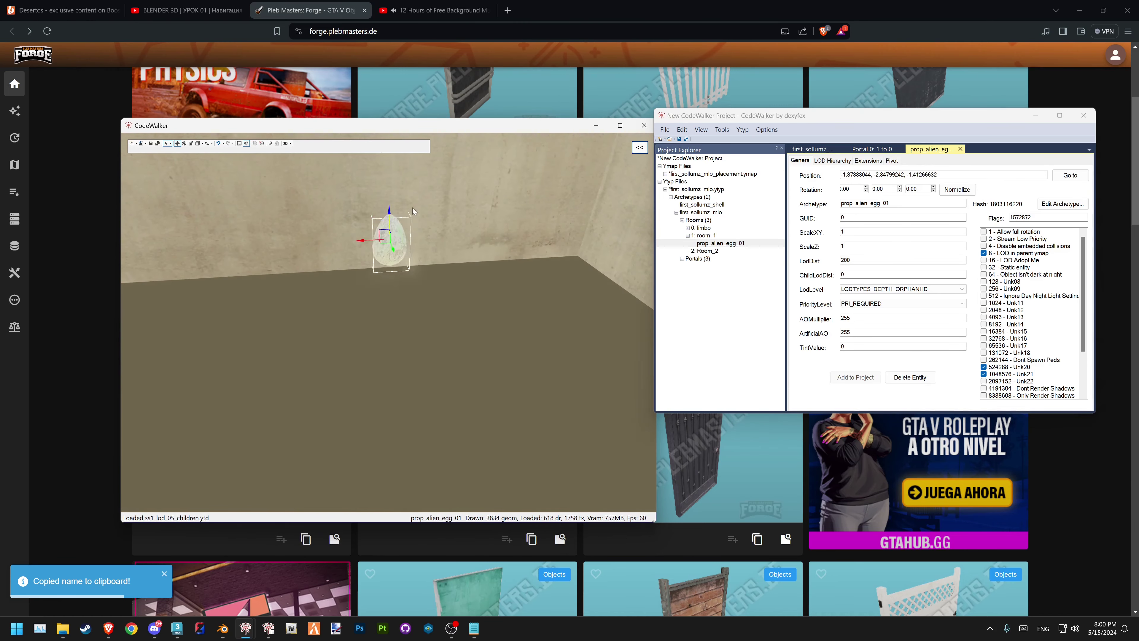
mouse_move(389, 243)
mouse_down()
mouse_move(432, 331)
mouse_move(342, 308)
mouse_move(449, 341)
mouse_move(256, 378)
mouse_move(357, 364)
mouse_move(363, 350)
mouse_move(402, 361)
mouse_move(601, 355)
mouse_move(539, 356)
mouse_up()
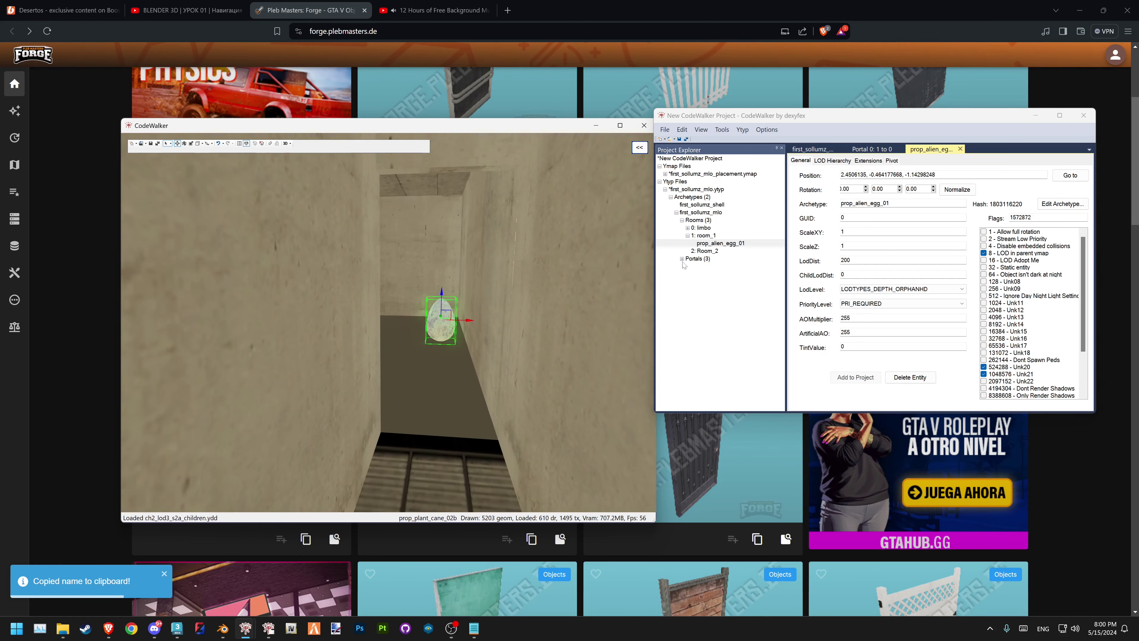
Add another prop_alien_egg_01 entity to Room_2 and position it along the corridor
click(705, 251)
click(743, 129)
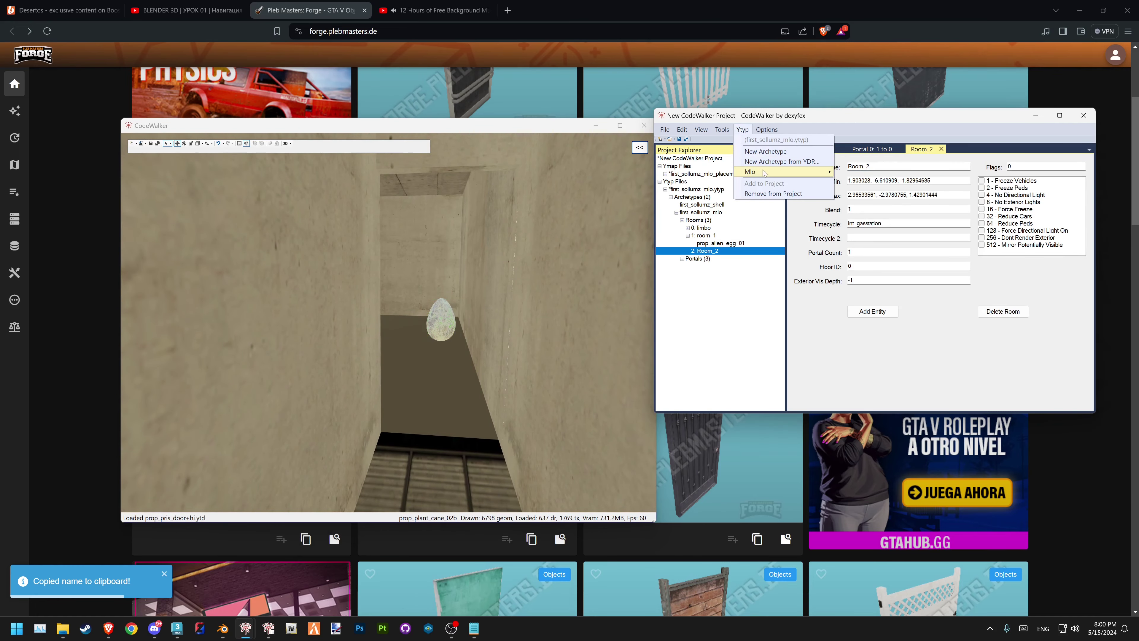
click(855, 172)
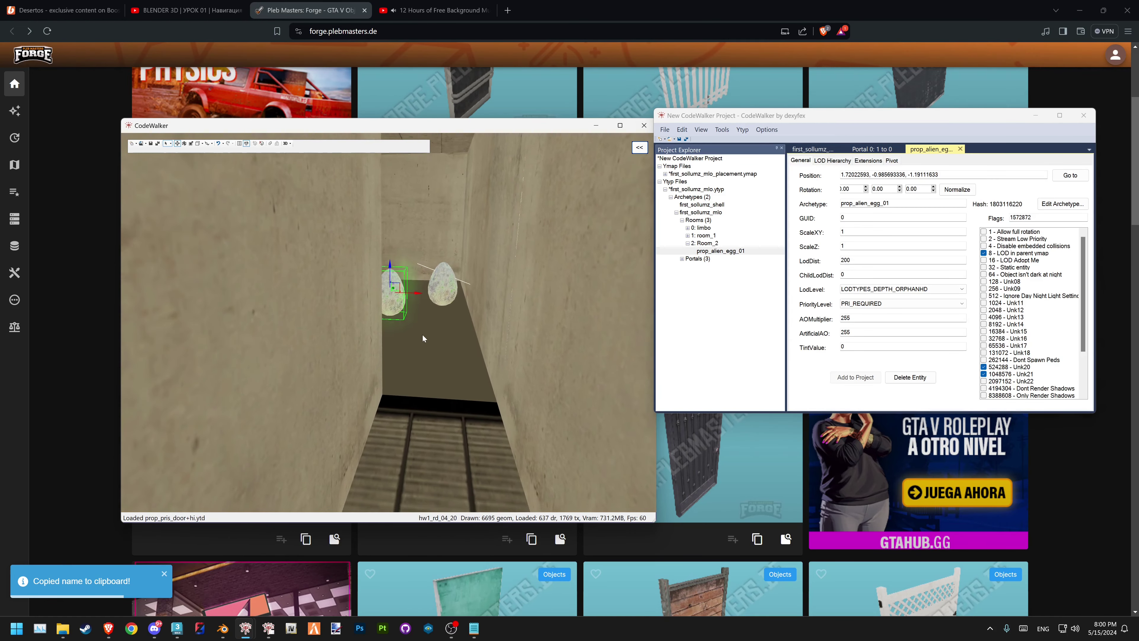
mouse_move(423, 339)
mouse_down()
mouse_move(389, 336)
mouse_move(448, 316)
mouse_move(353, 351)
mouse_move(386, 375)
mouse_up()
mouse_move(501, 388)
mouse_down()
mouse_move(411, 323)
mouse_move(404, 287)
mouse_up()
drag(423, 231, 563, 248)
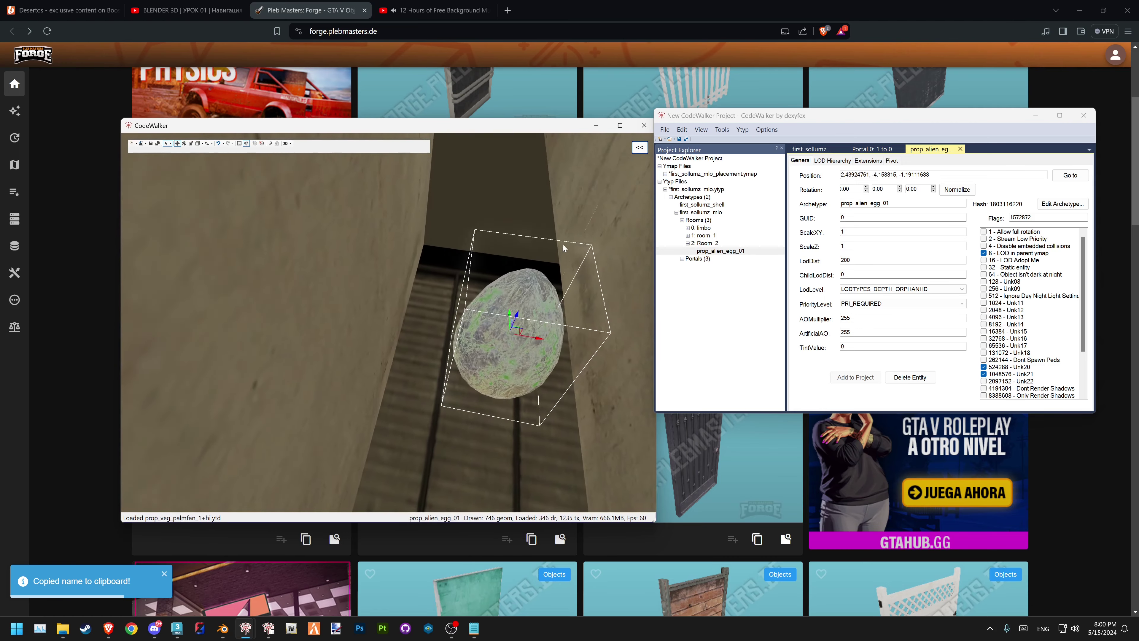
key(alt+Tab)
Search Forge for 'plant' and copy the ex_office02c_planttongue02 model name
scroll(578, 359, up, 5)
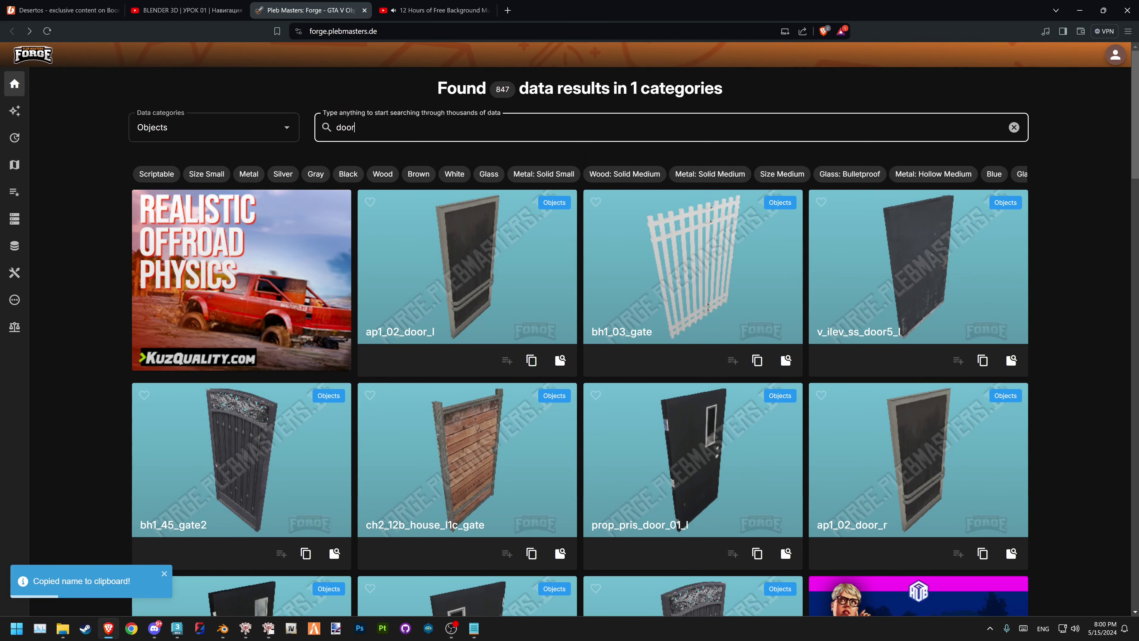
text(plant\)
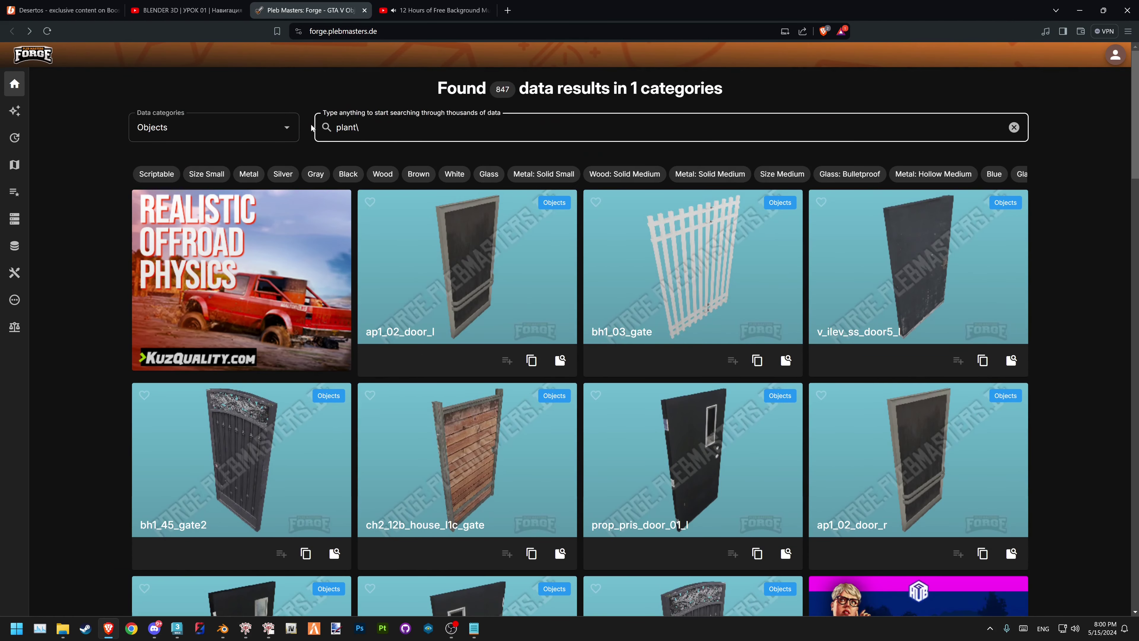
key(BackSpace)
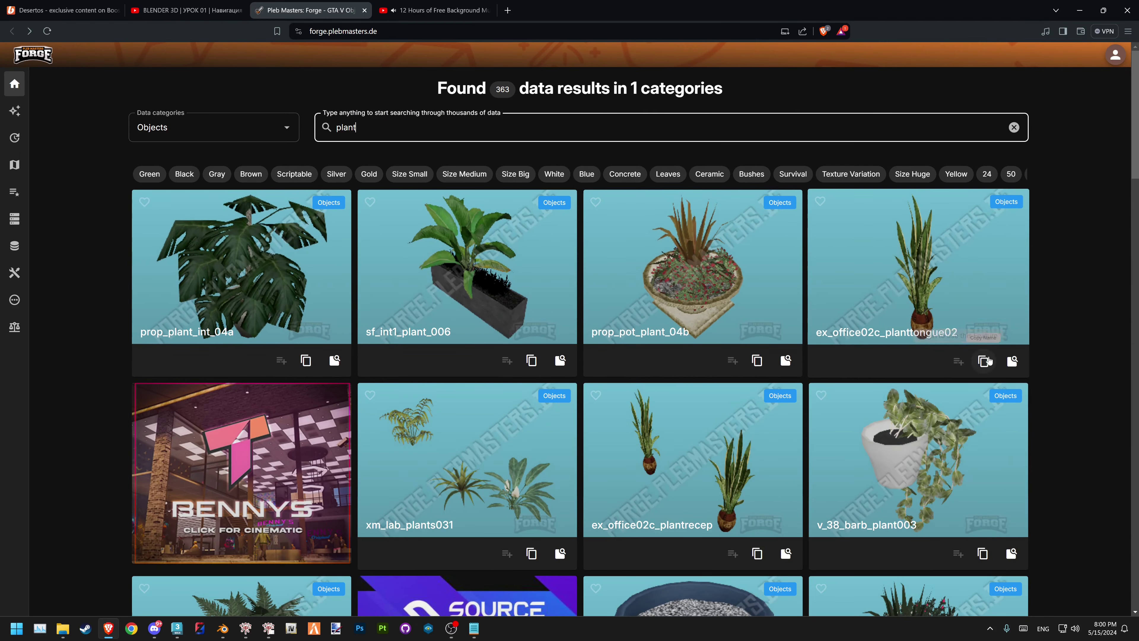
click(989, 361)
click(245, 628)
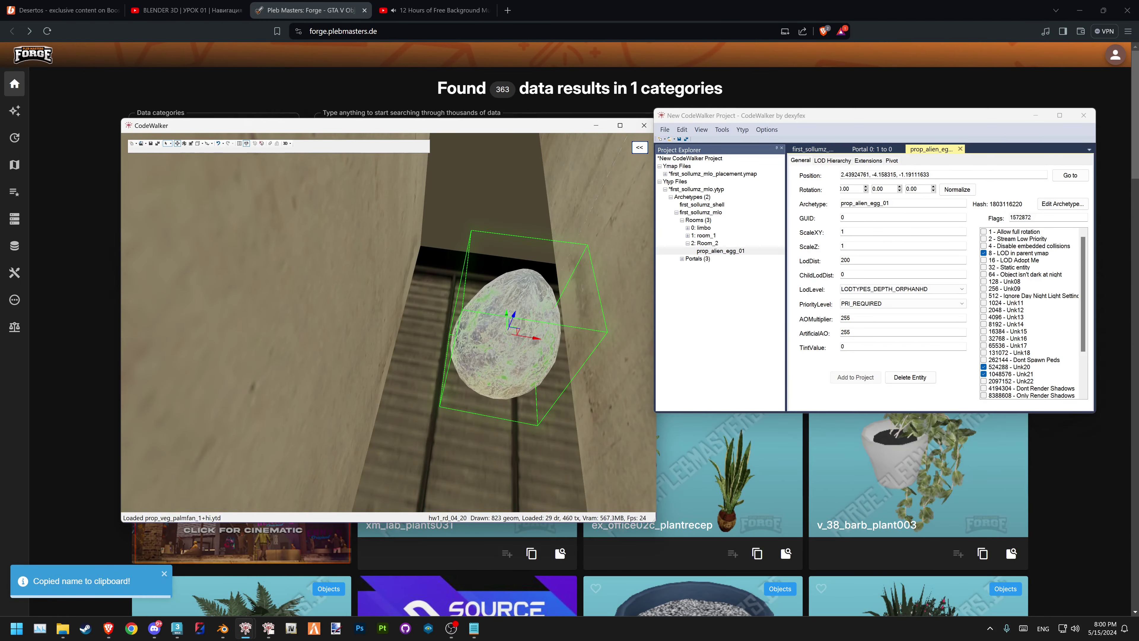
Change the Room_2 egg's archetype to ex_office02c_planttongue02 and raise the plant higher
text(ex_office02c_planttongue02)
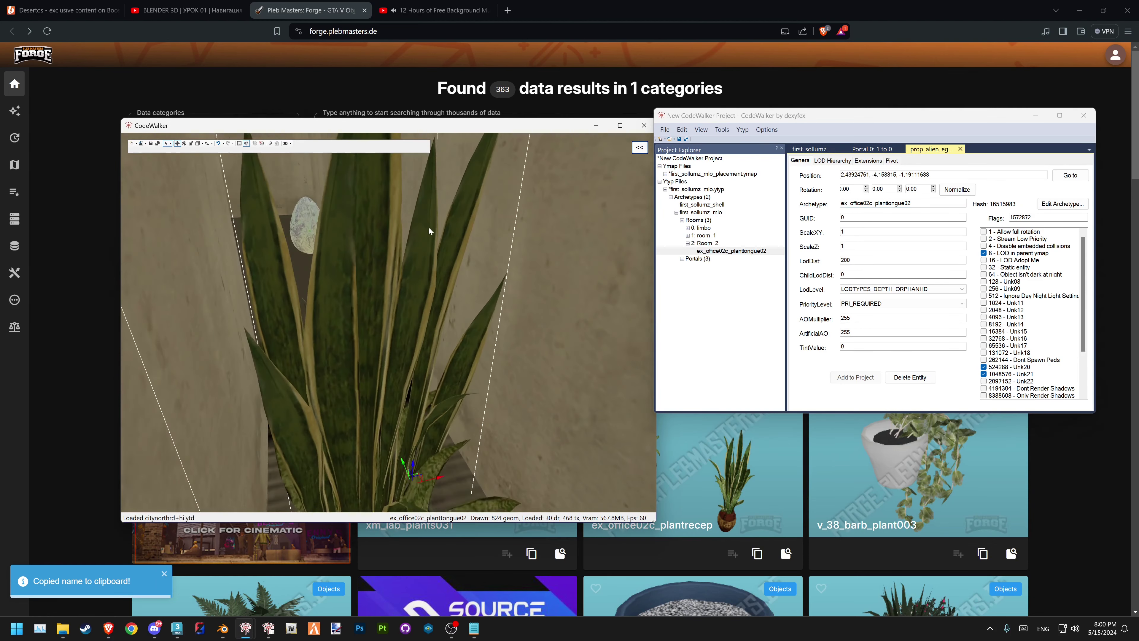
scroll(429, 231, down, 5)
mouse_move(542, 224)
mouse_down()
mouse_move(344, 305)
mouse_move(326, 256)
mouse_up()
mouse_move(438, 287)
mouse_down()
mouse_move(414, 293)
mouse_move(281, 161)
mouse_up()
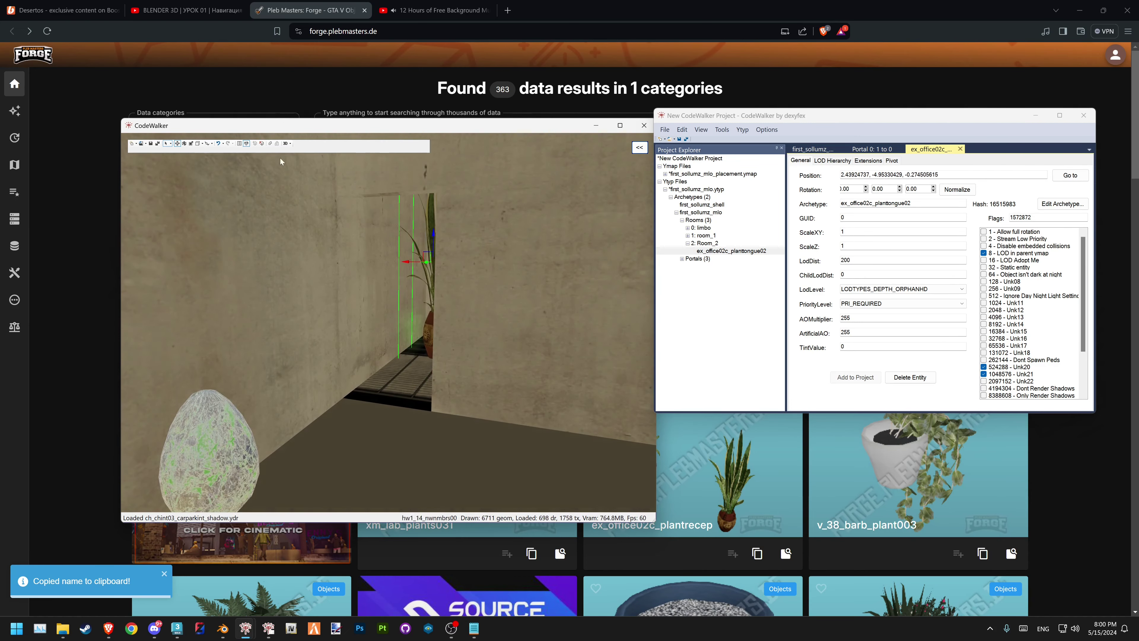
Switch picking to Interior Instance, select first_sollumz_mlo, and open portal 1 to 0
click(170, 143)
click(191, 294)
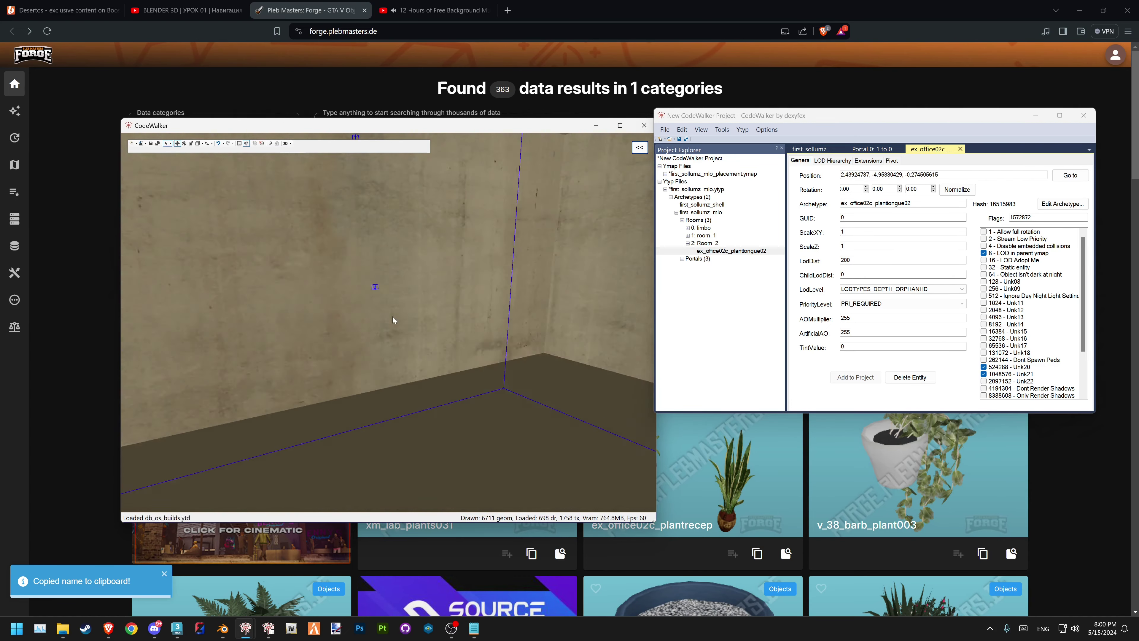
click(372, 336)
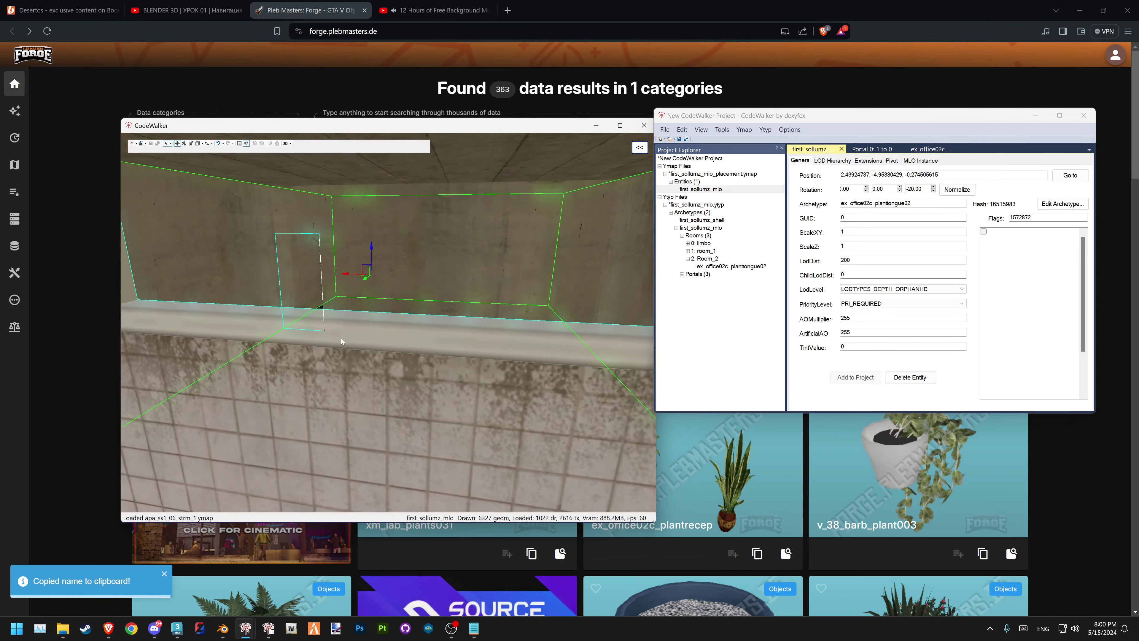
scroll(459, 312, up, 3)
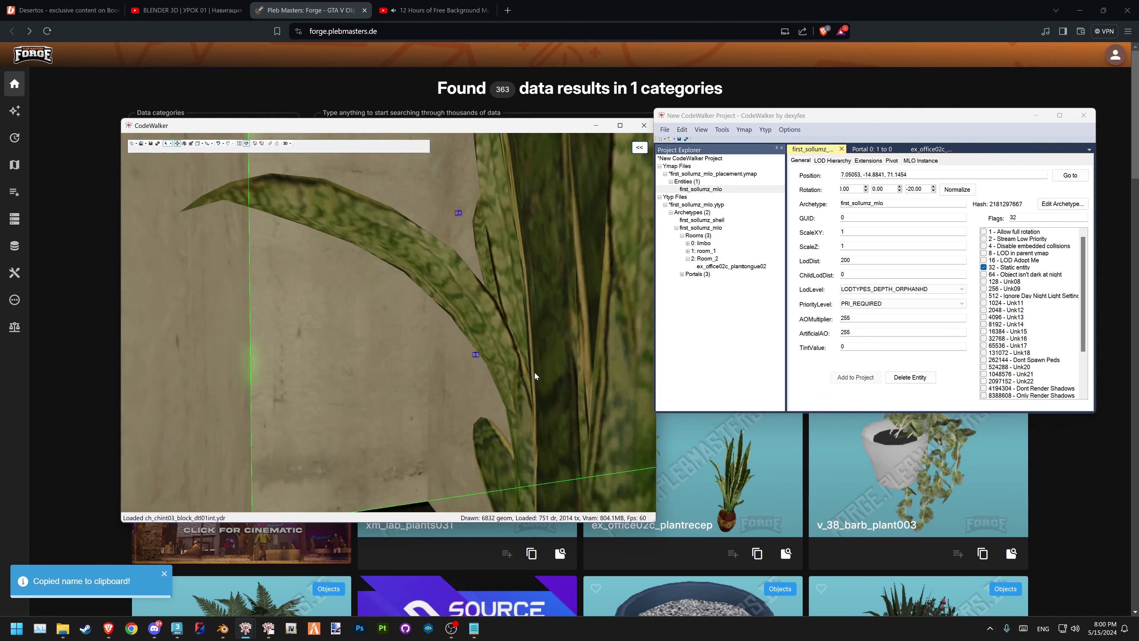
mouse_move(425, 381)
mouse_down()
mouse_move(603, 372)
mouse_move(413, 355)
mouse_move(307, 395)
mouse_move(223, 361)
mouse_move(277, 369)
mouse_move(219, 316)
mouse_move(440, 374)
mouse_up()
key(w)
key(s)
key(w)
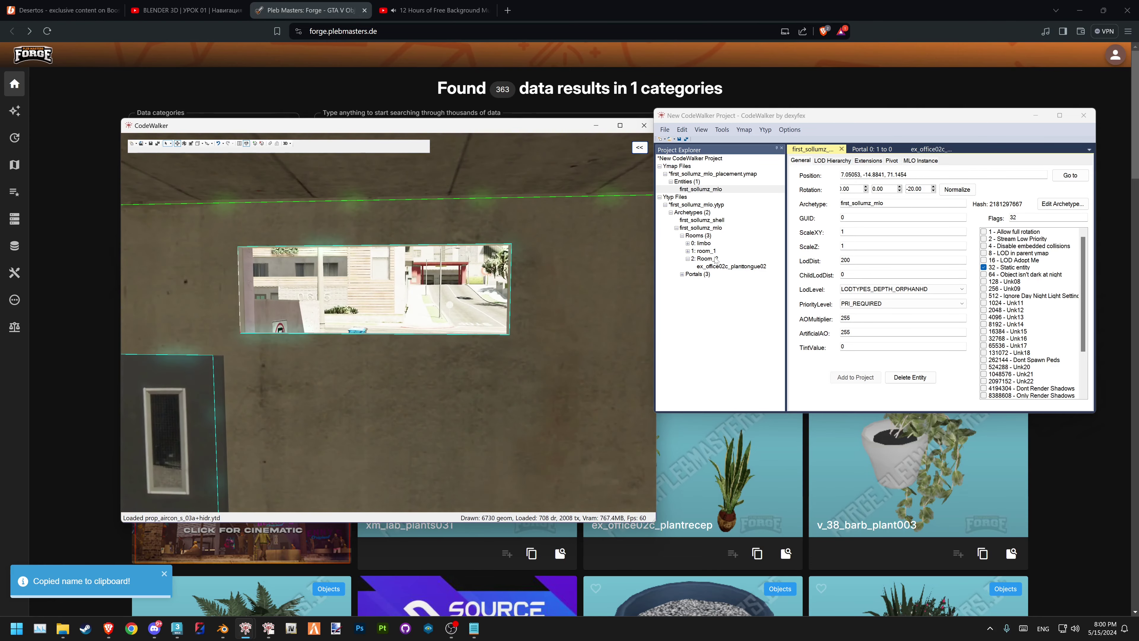
click(682, 274)
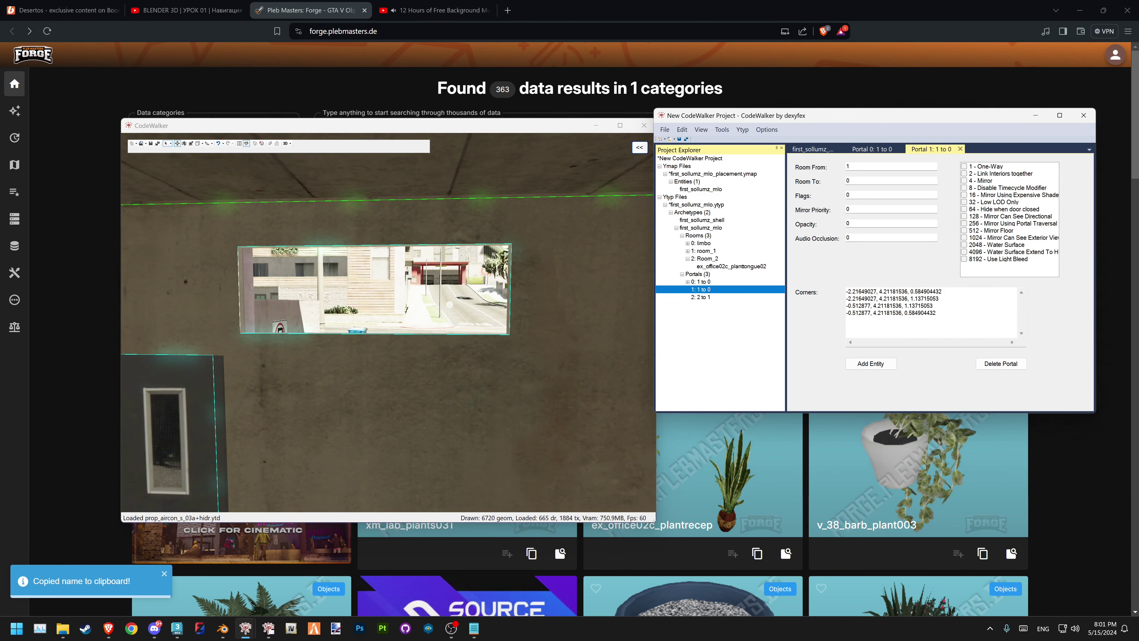
Set the X value of portal 1 to 0's first two corners to -1.21649027
click(880, 291)
key(BackSpace)
text(3)
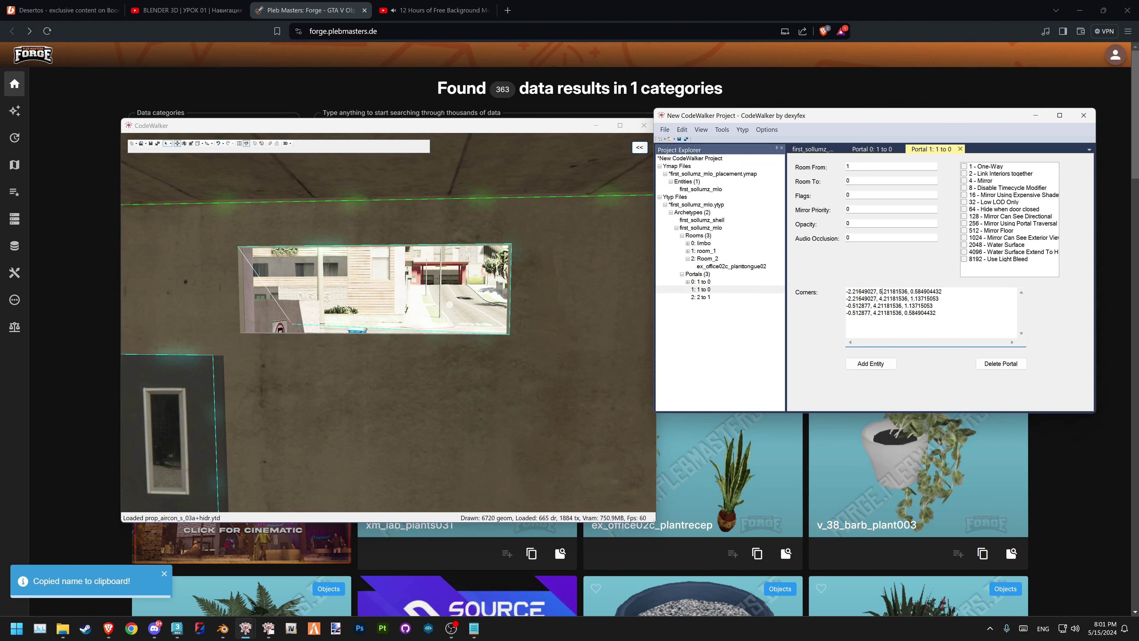
text(4)
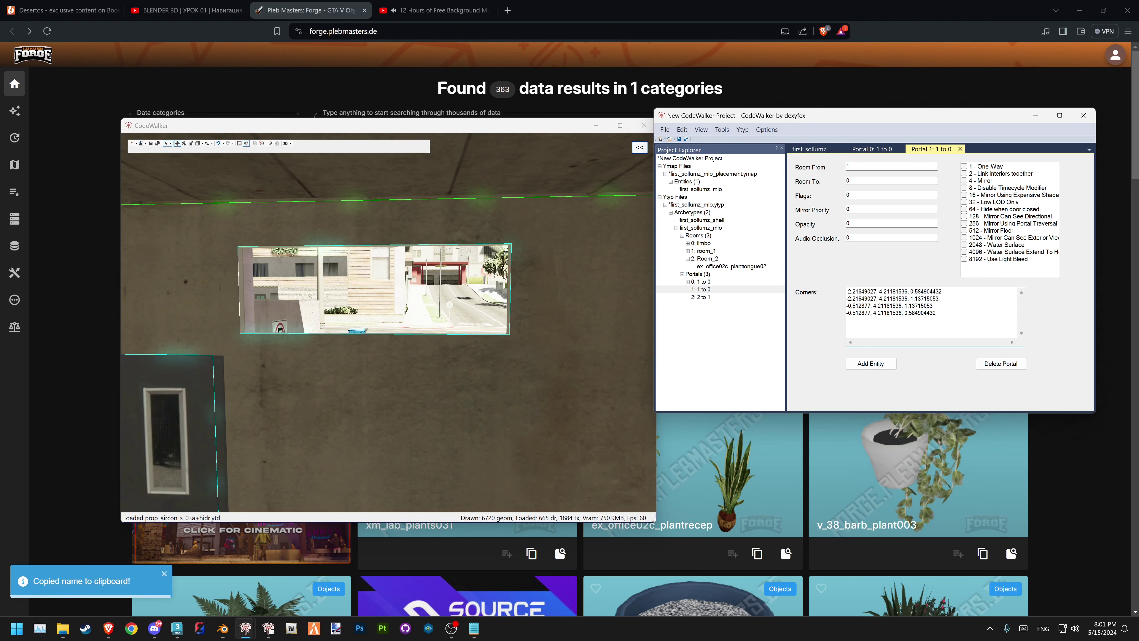
key(BackSpace)
text(1)
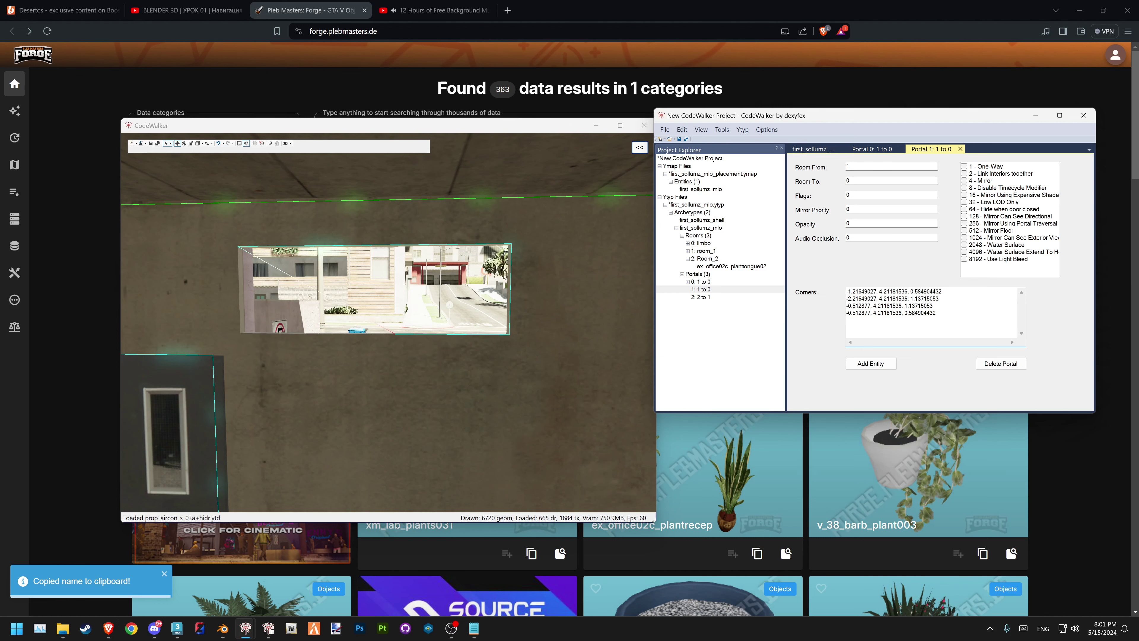
drag(396, 305, 548, 307)
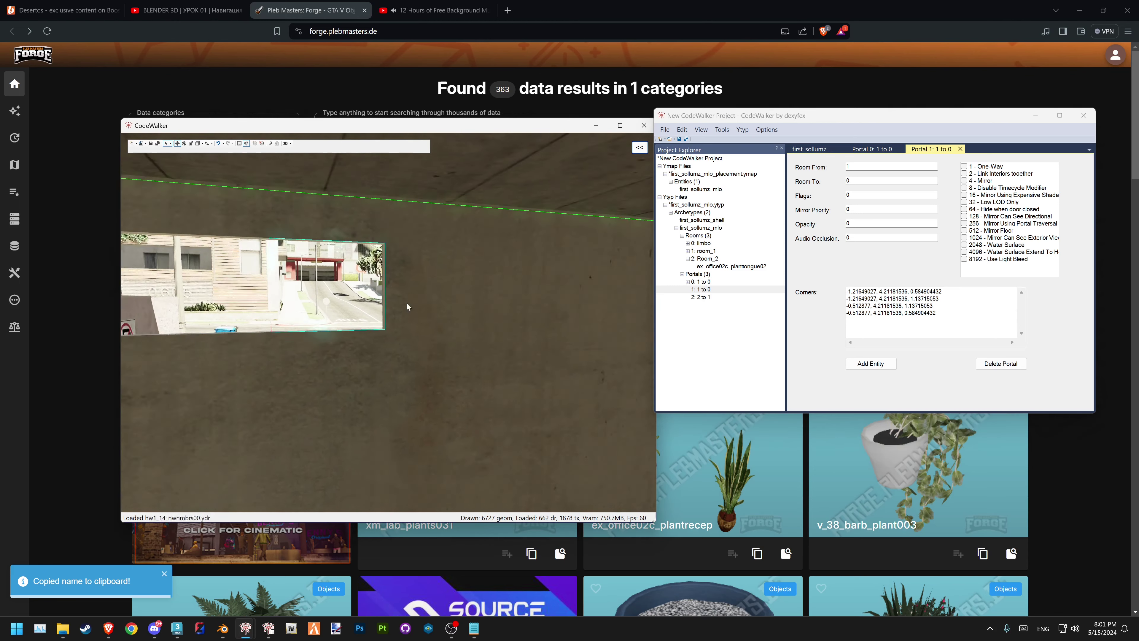
drag(407, 305, 569, 306)
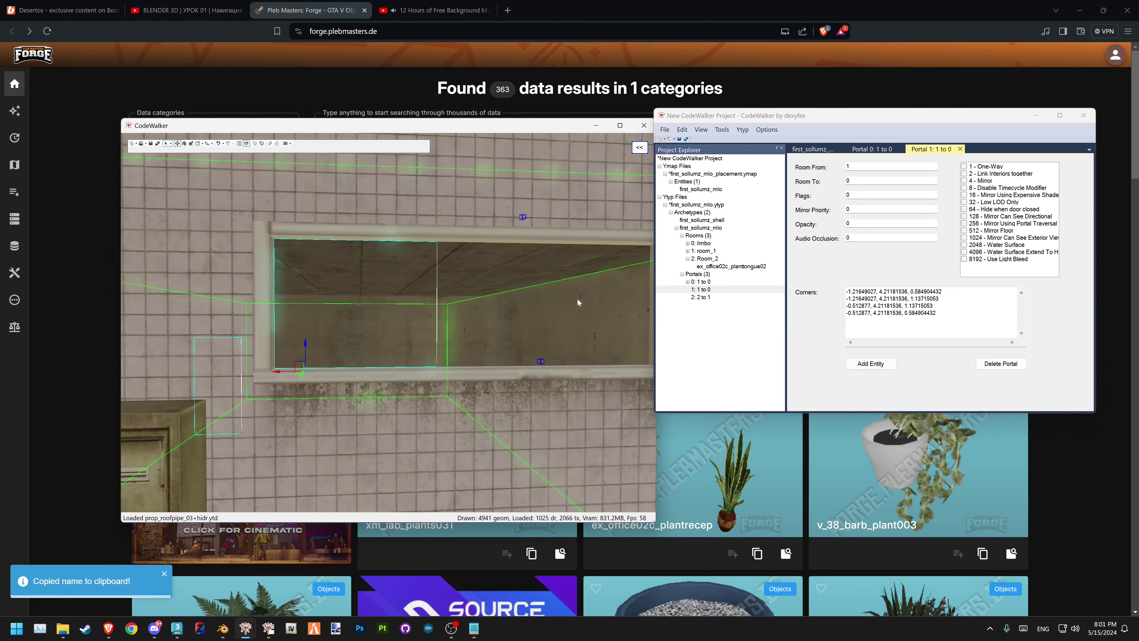
key(d)
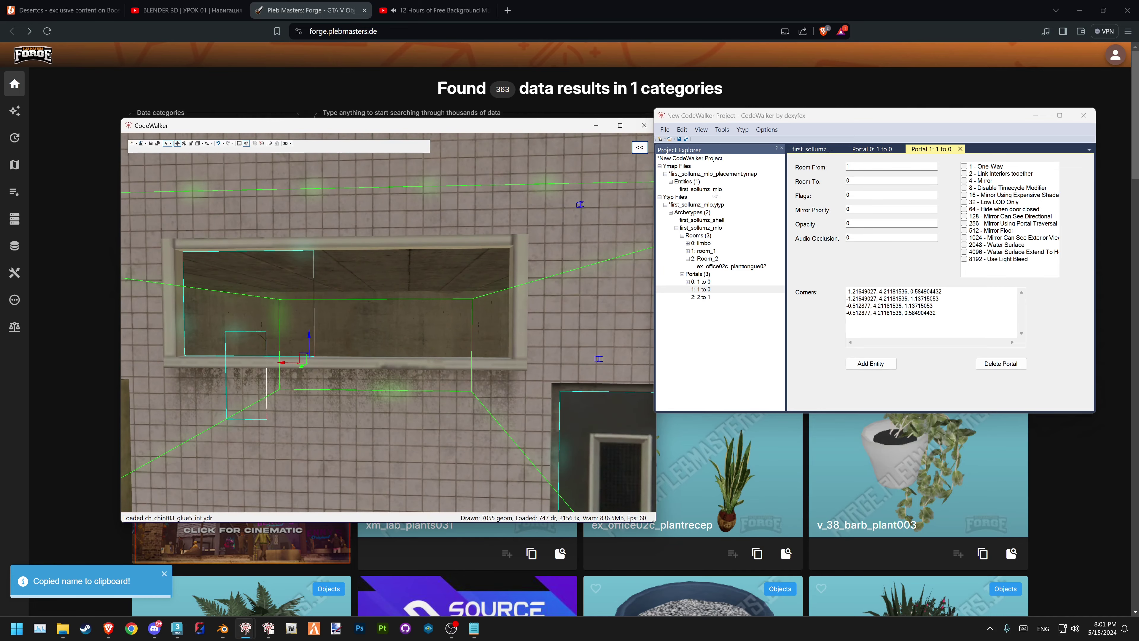
Save first_sollumz_mlo.ytyp, overwriting the existing file
click(700, 205)
click(666, 132)
click(732, 228)
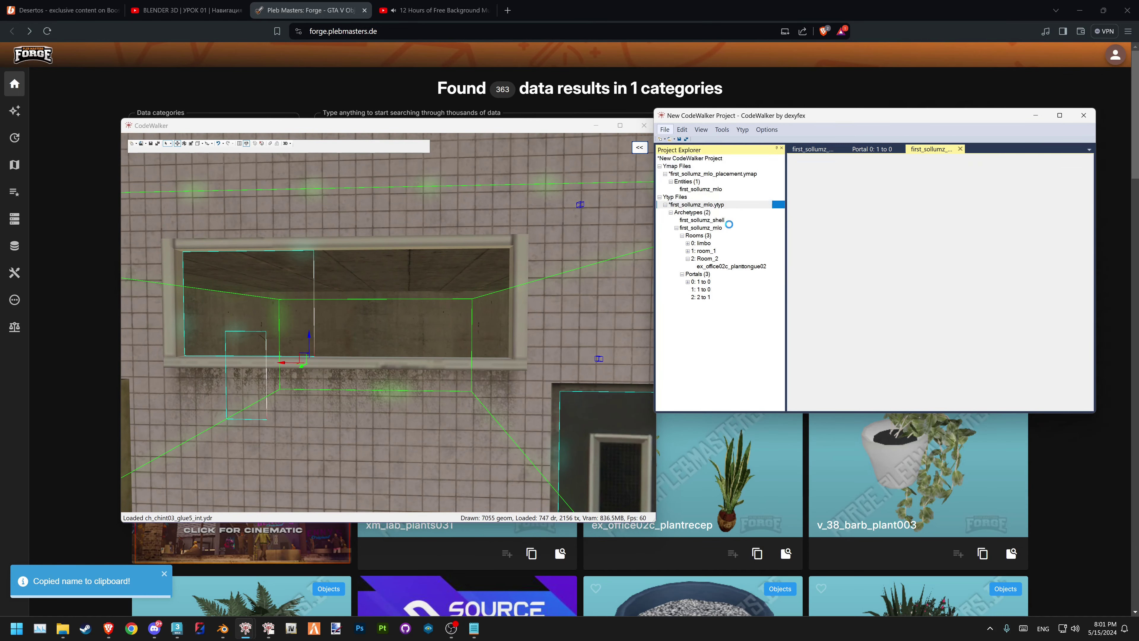
double_click(807, 236)
click(592, 313)
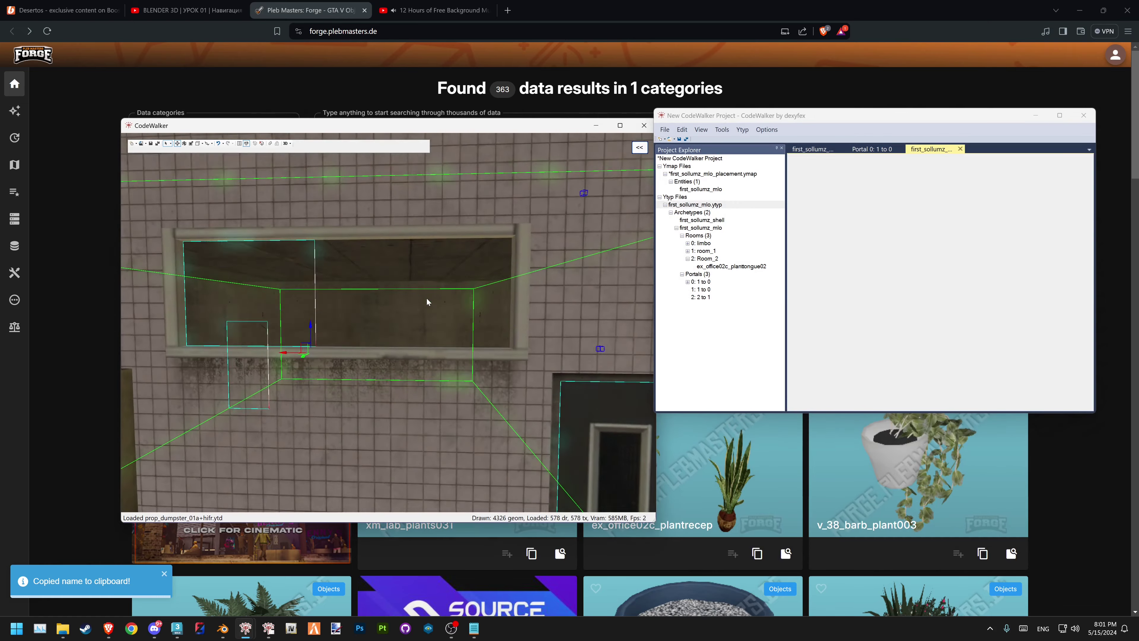
Switch the selection mode to Occlusion to show the map's occluders
scroll(427, 300, down, 5)
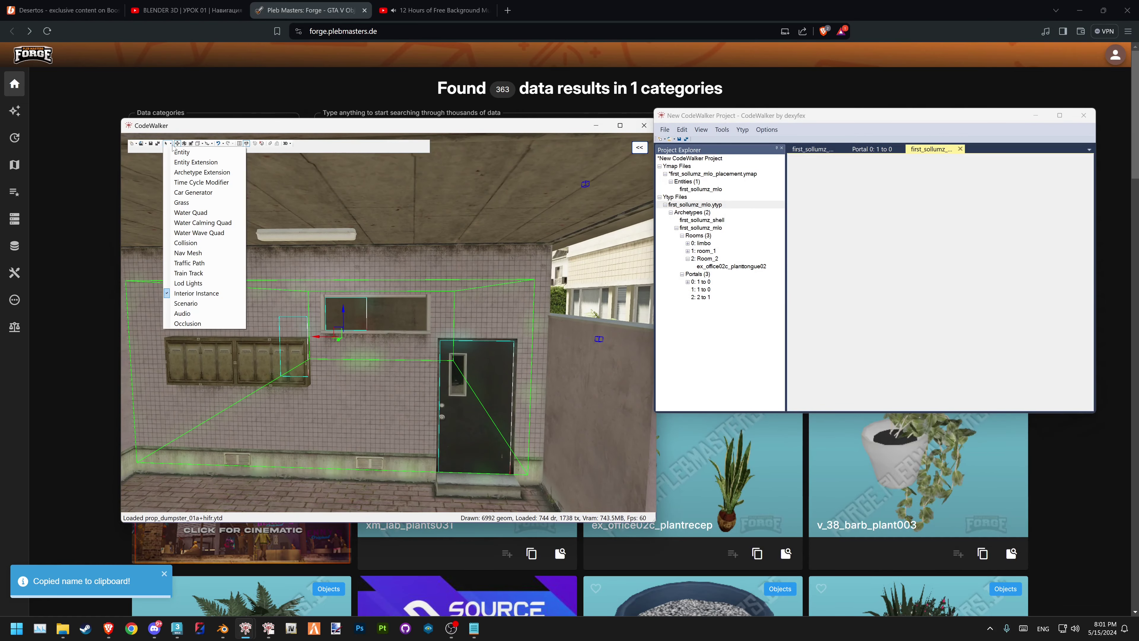
click(211, 323)
scroll(432, 320, down, 3)
scroll(431, 322, down, 3)
Fly toward the neighbouring building and select a red occluder triangle
scroll(429, 327, down, 3)
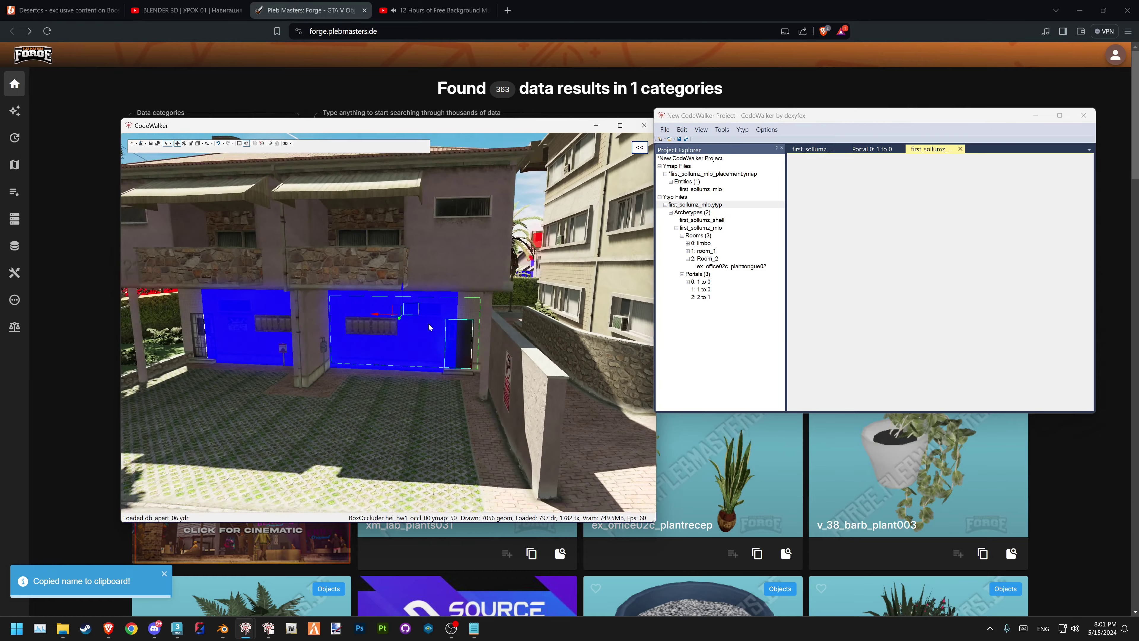
scroll(431, 325, down, 3)
scroll(433, 322, down, 3)
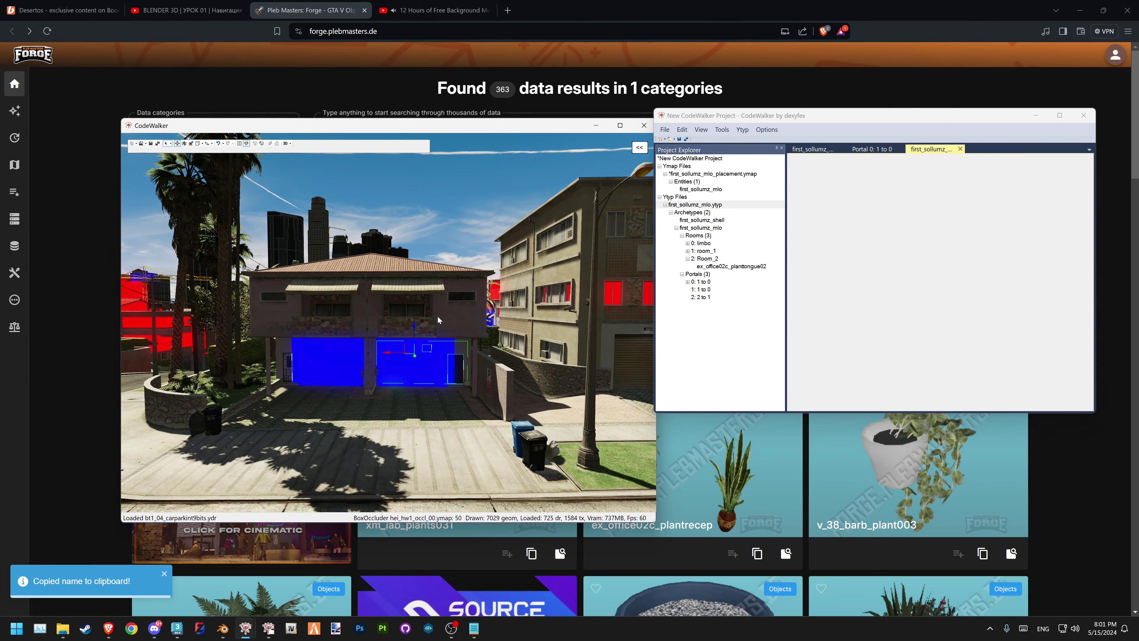
scroll(419, 375, up, 5)
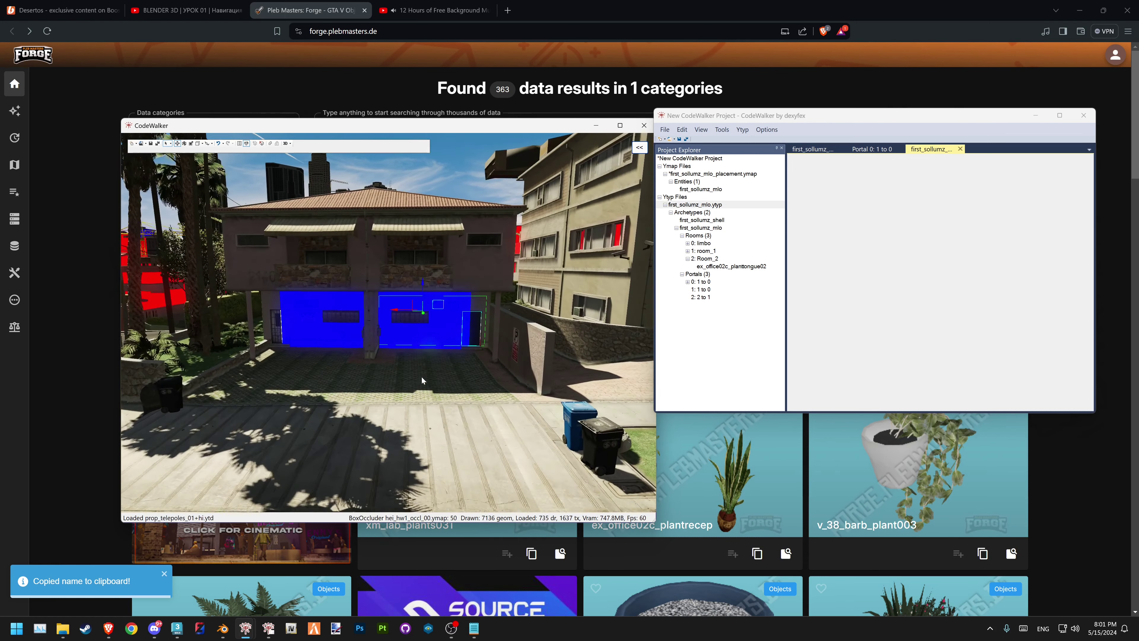
drag(420, 377, 497, 342)
click(478, 320)
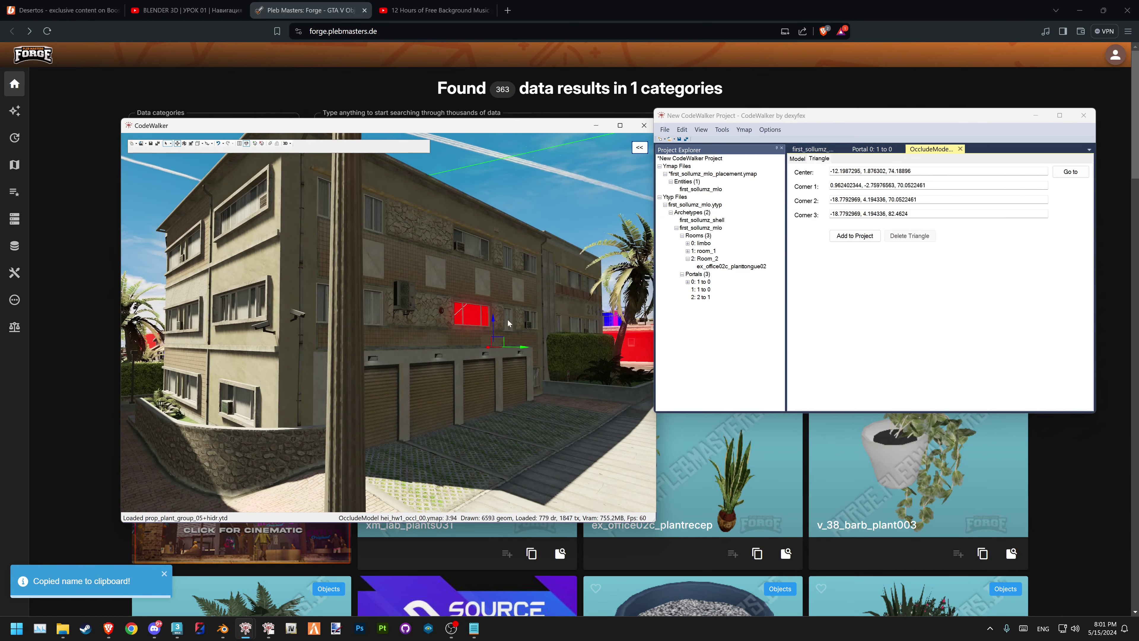
Select the blue box occluder on the wall and slide it to the left
scroll(465, 368, up, 3)
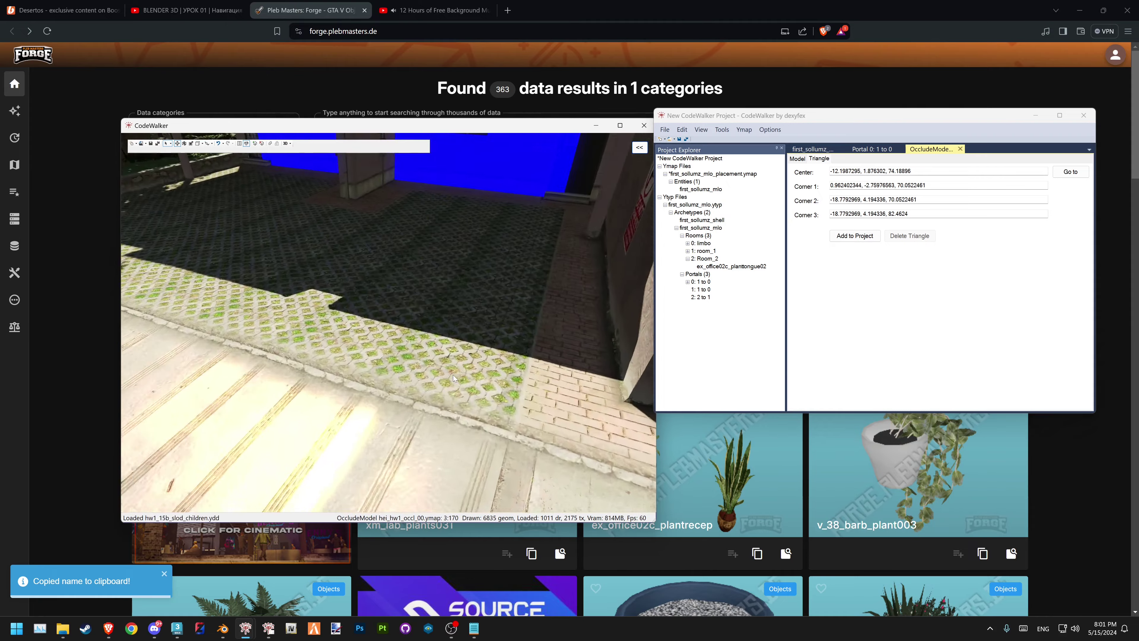
scroll(466, 368, up, 3)
scroll(468, 368, up, 3)
scroll(469, 368, up, 2)
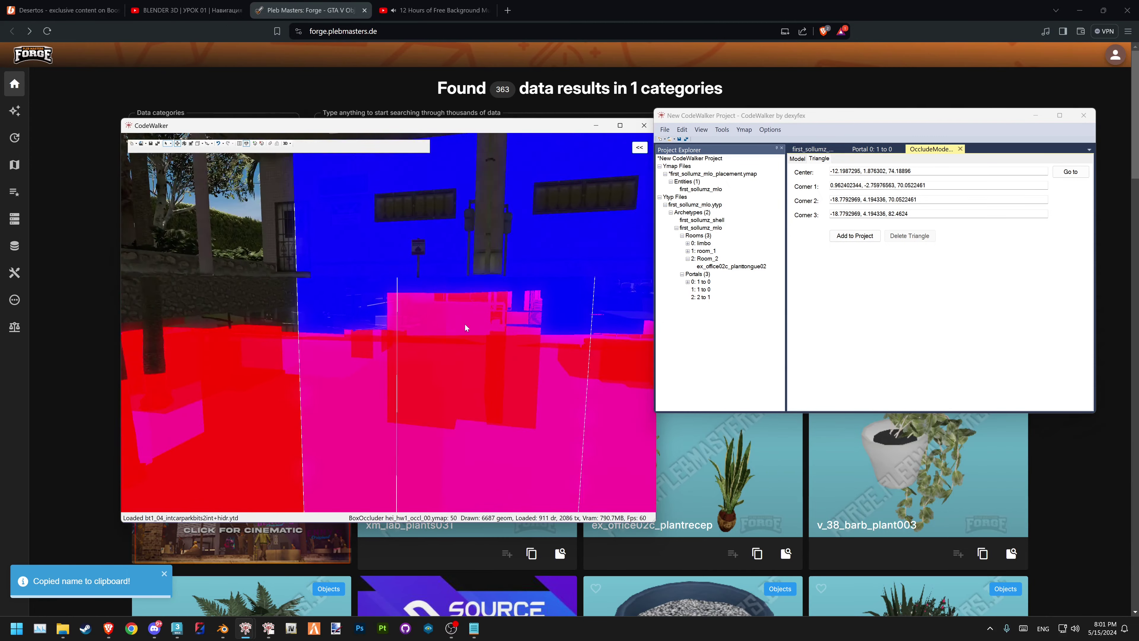
scroll(491, 333, up, 3)
mouse_move(506, 341)
mouse_down()
mouse_move(560, 317)
mouse_move(485, 337)
mouse_move(458, 423)
mouse_up()
click(516, 332)
scroll(477, 418, down, 5)
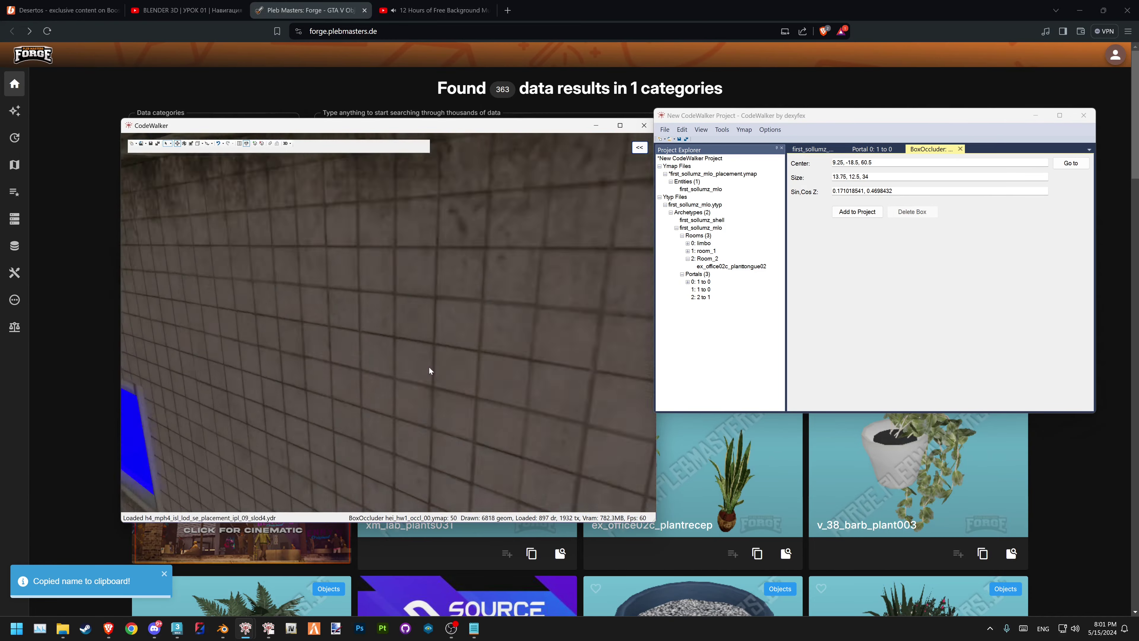
drag(429, 370, 534, 359)
scroll(544, 376, up, 3)
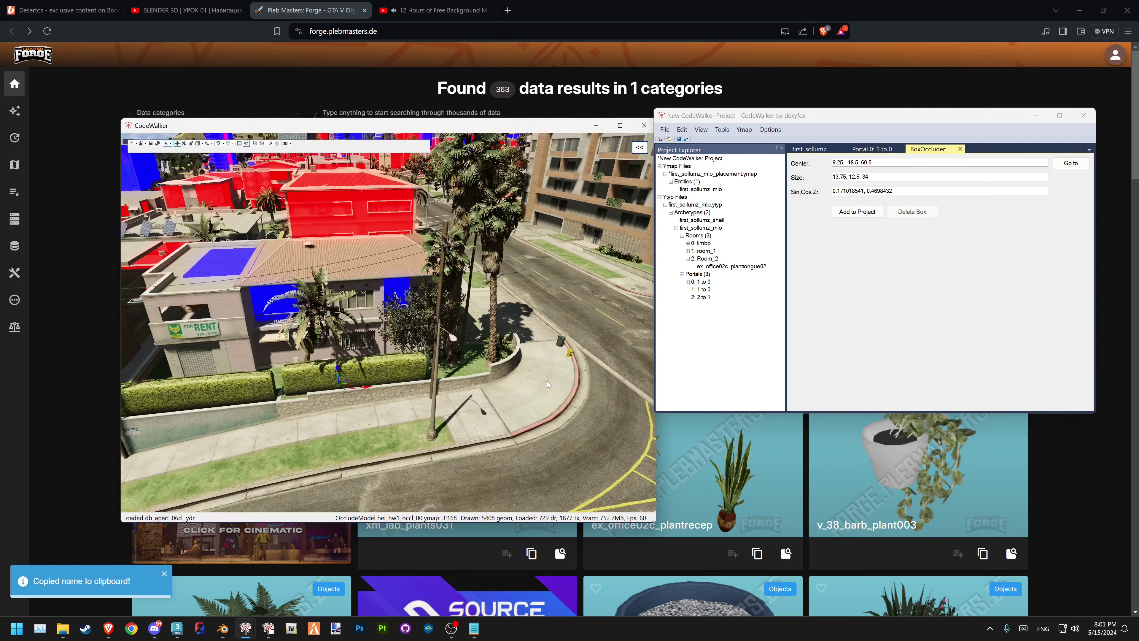
drag(385, 422, 341, 414)
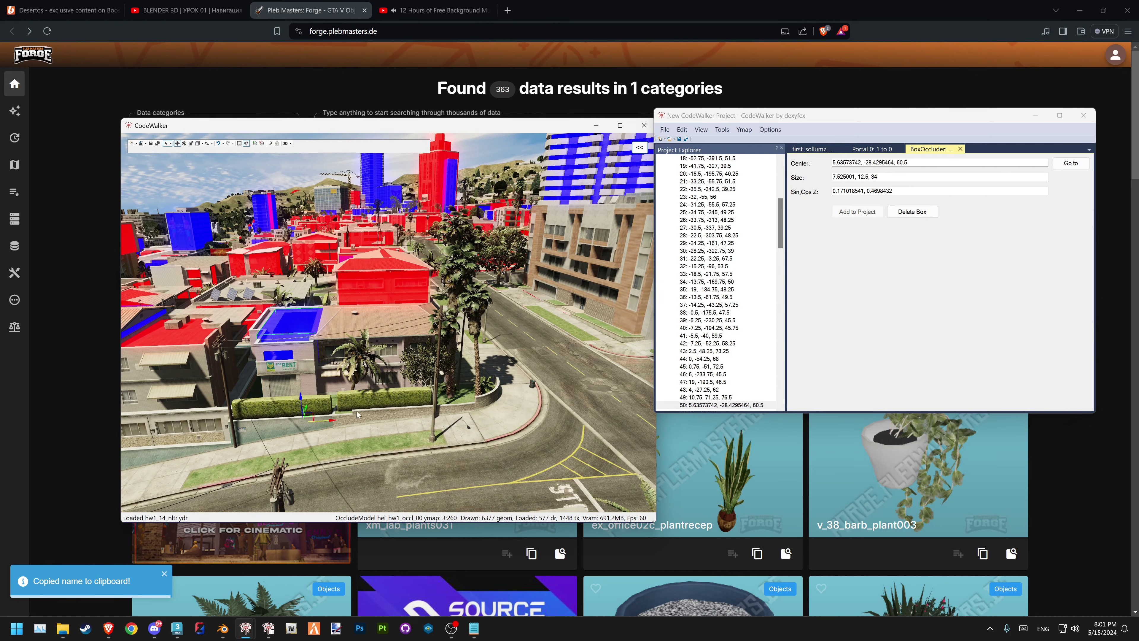
Fly back into the red geometry and pick a hei_hw1_occl_00.ymap occluder triangle
scroll(357, 413, up, 3)
scroll(404, 391, up, 3)
scroll(417, 376, up, 3)
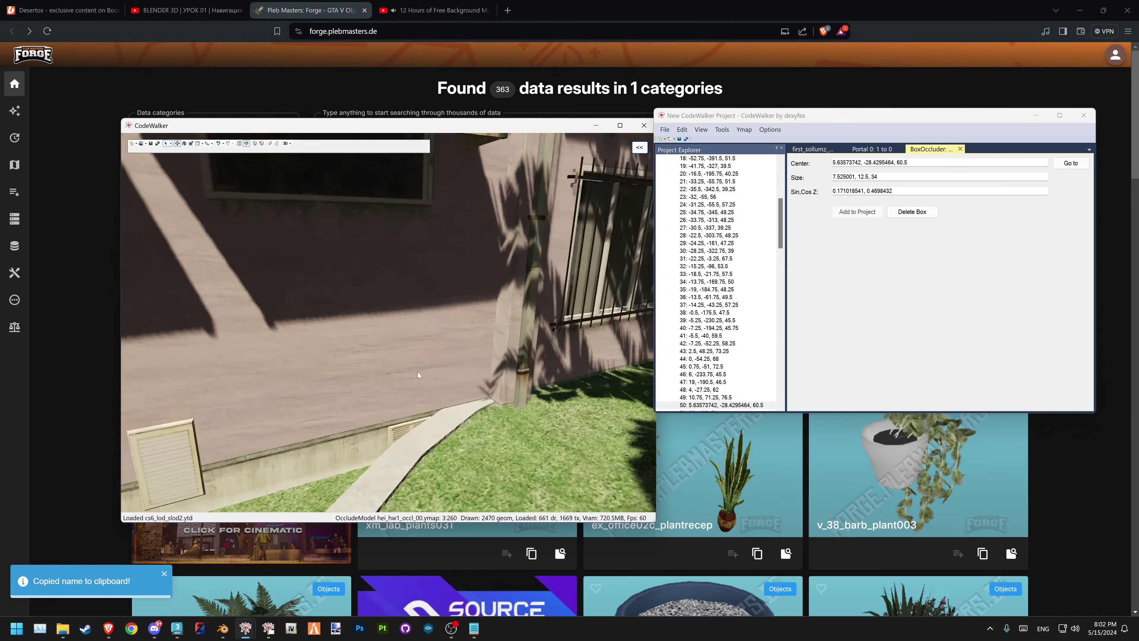
scroll(385, 368, up, 3)
scroll(336, 362, up, 3)
scroll(310, 367, up, 3)
scroll(314, 375, up, 3)
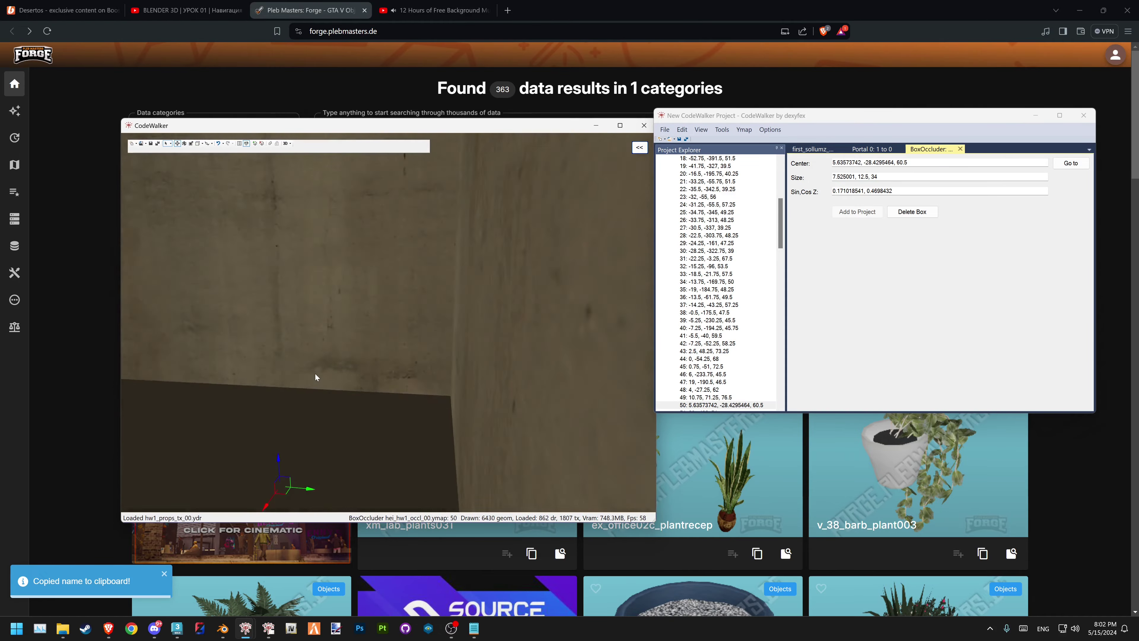
scroll(323, 377, up, 3)
scroll(359, 372, up, 3)
scroll(376, 367, up, 3)
scroll(395, 372, up, 3)
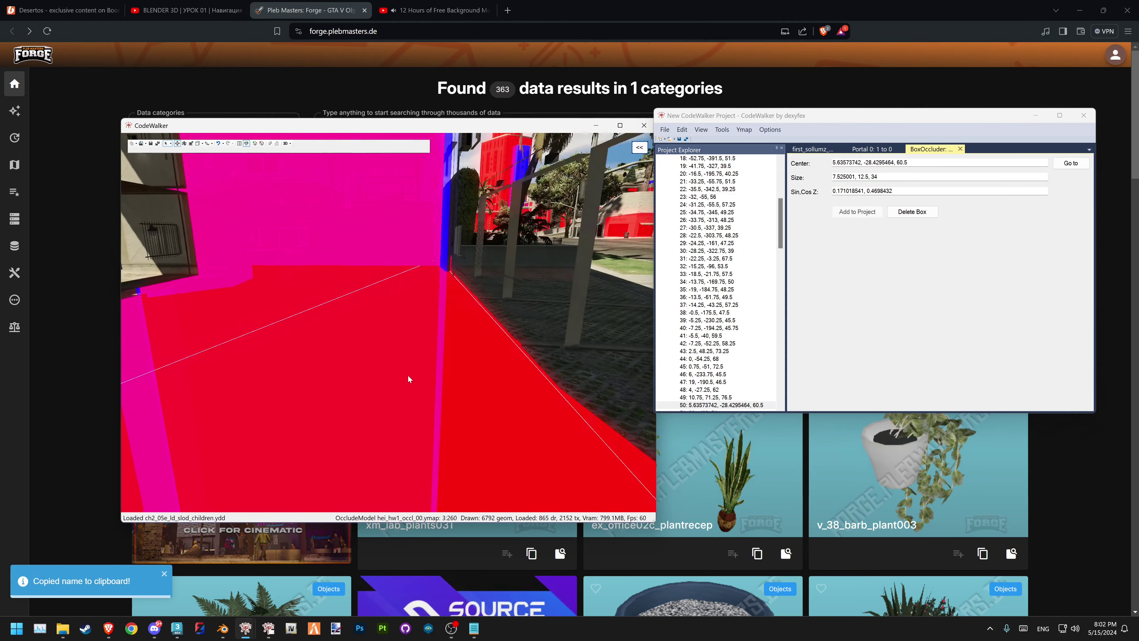
scroll(408, 379, down, 2)
click(369, 364)
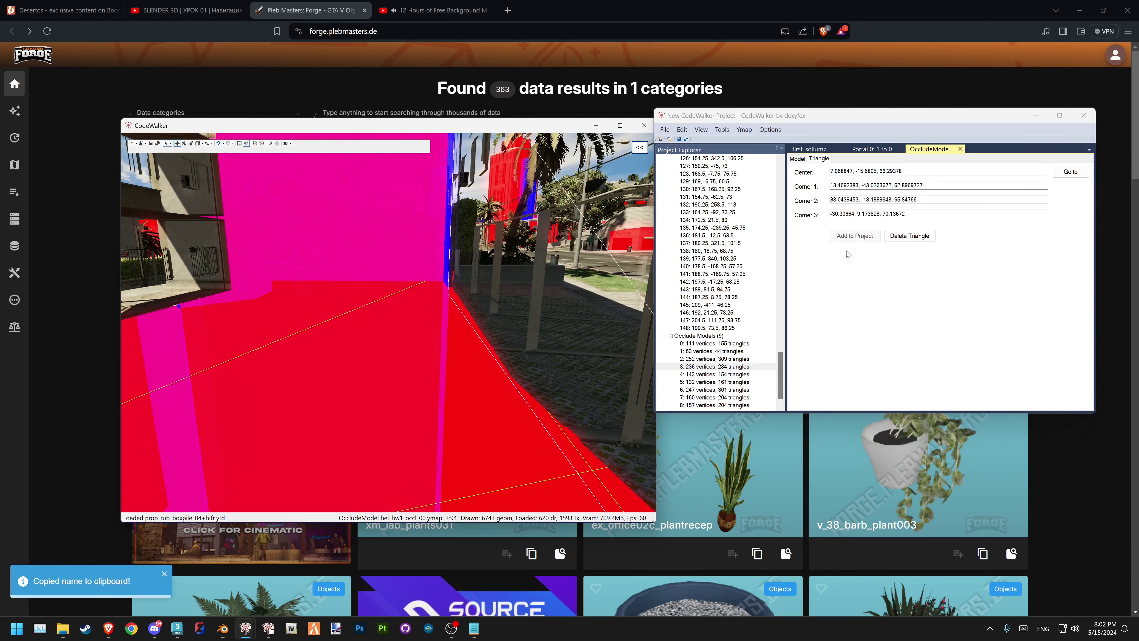
Delete the selected occluder triangle and inspect box occluder 126's centre and size
click(910, 235)
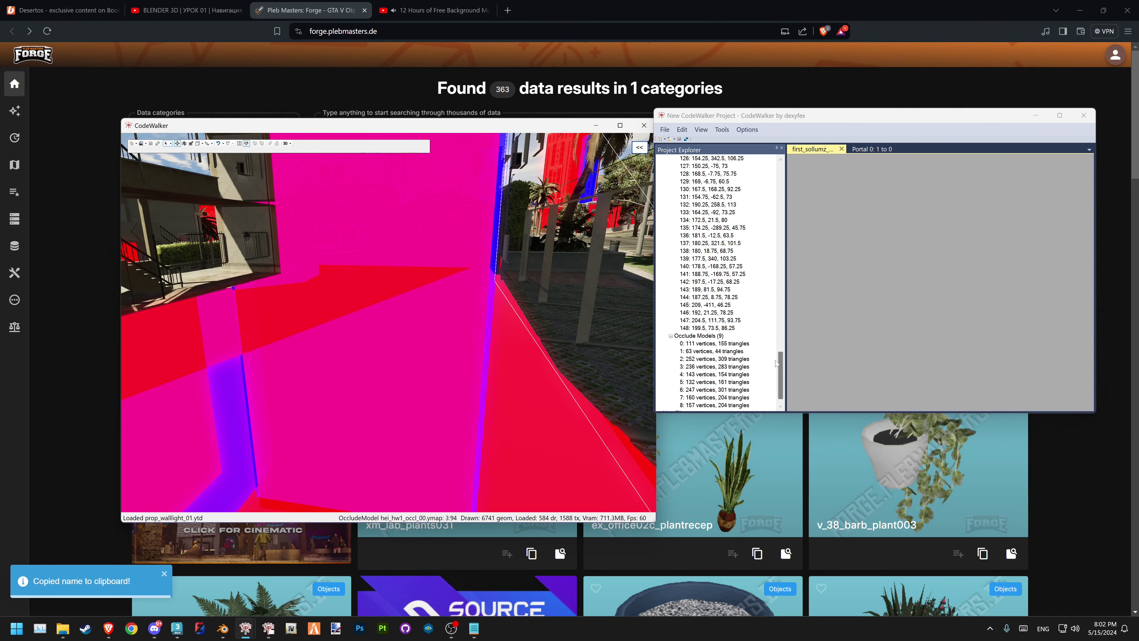
click(713, 158)
drag(782, 359, 782, 170)
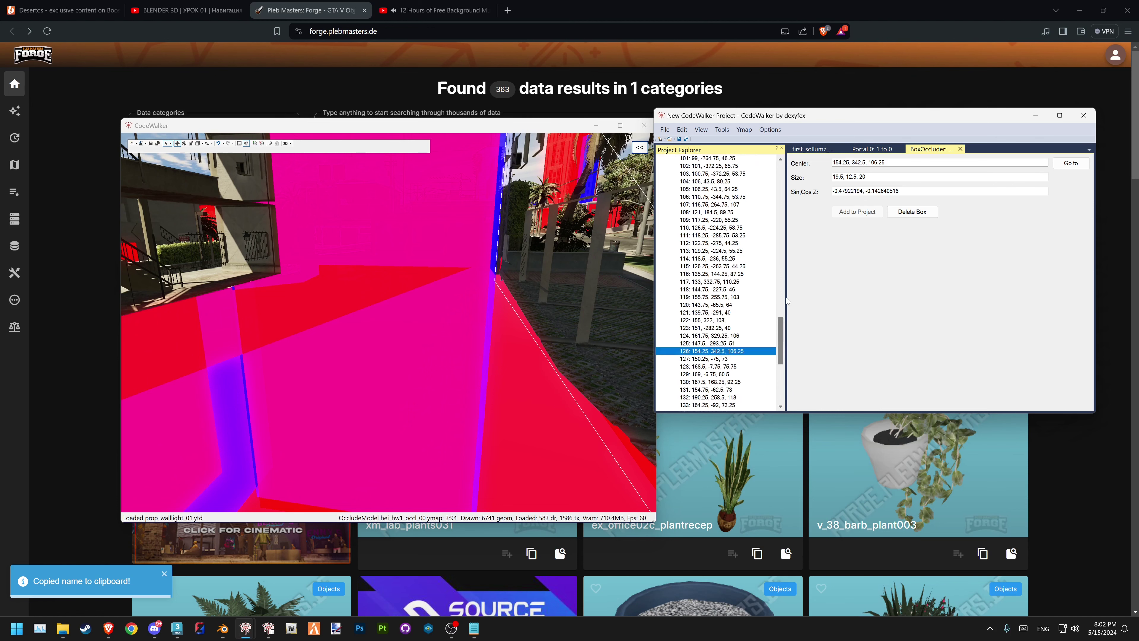
Save hei_hw1_occl_00.ymap as a new file in the Progress folder
click(665, 181)
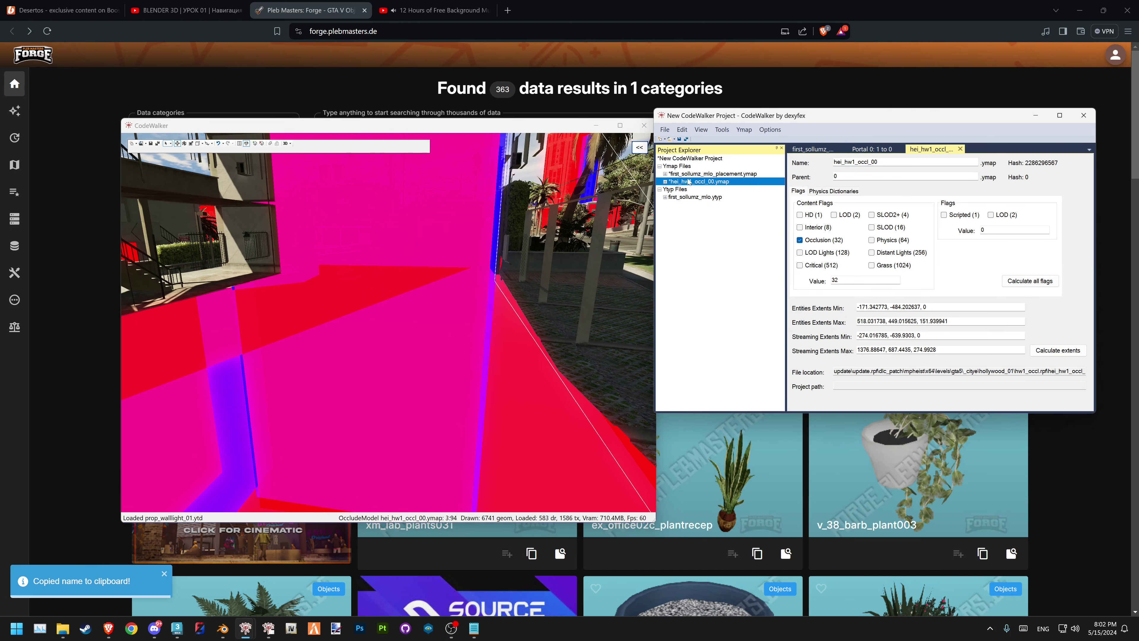
click(665, 130)
click(714, 227)
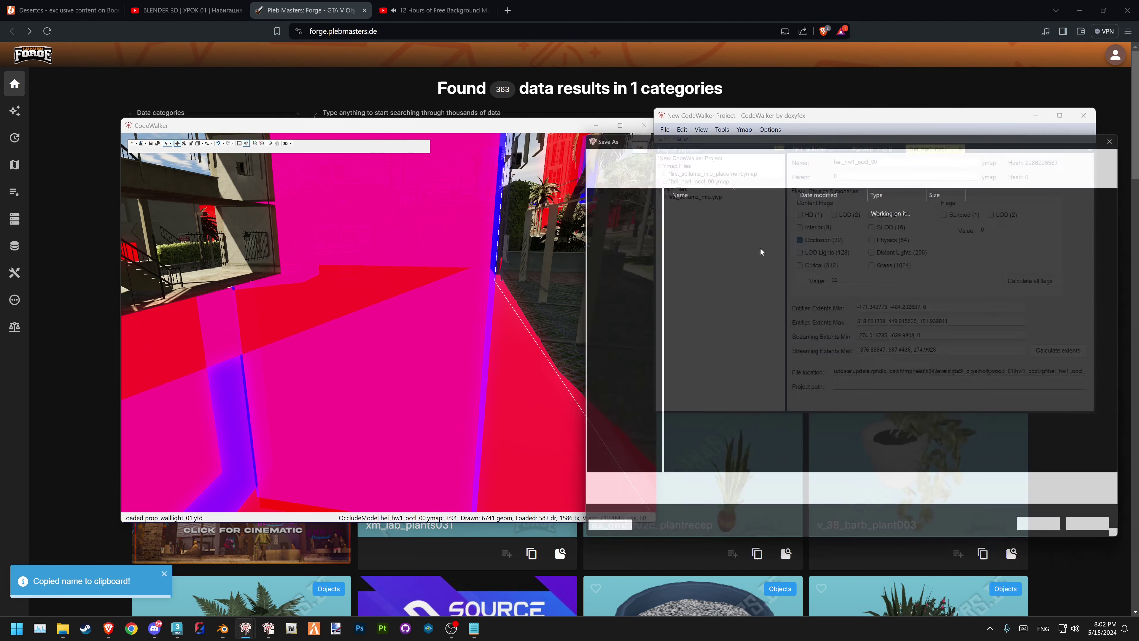
click(1050, 536)
mouse_move(62, 629)
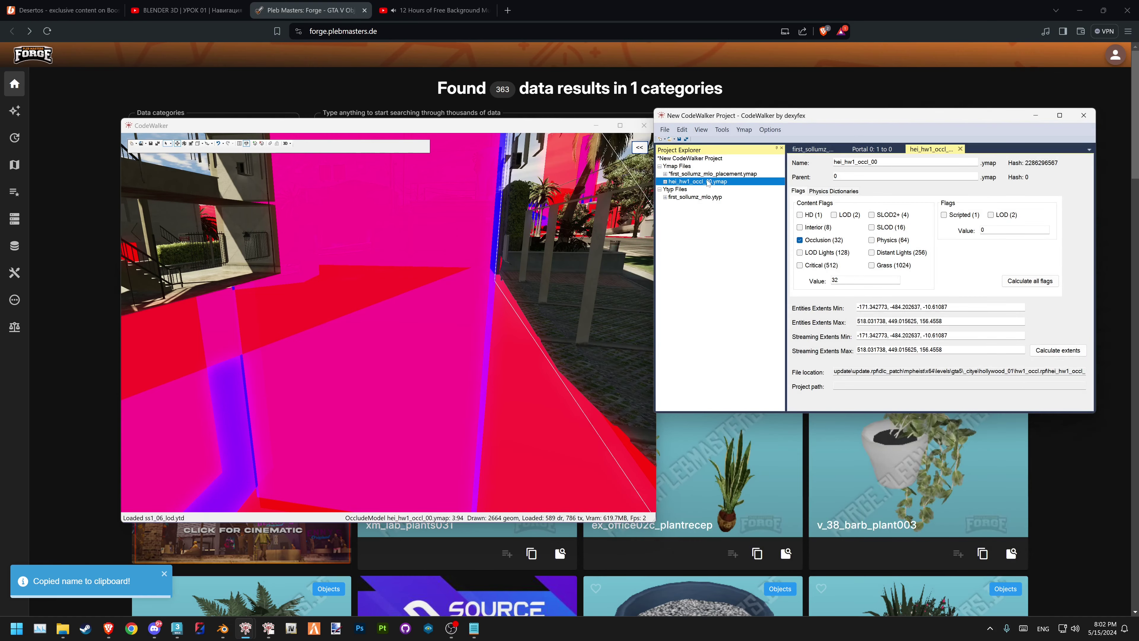
Copy first_sollumz_shell.ydr, the following files, and first_sollumz_mlo.ybn into Progress
click(194, 567)
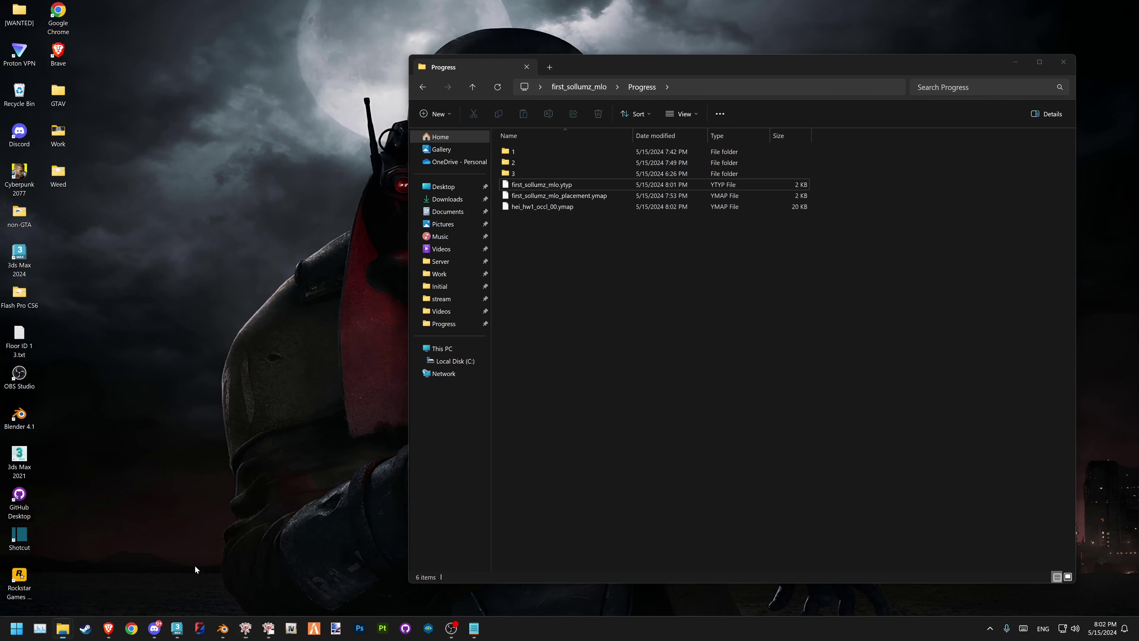
click(272, 626)
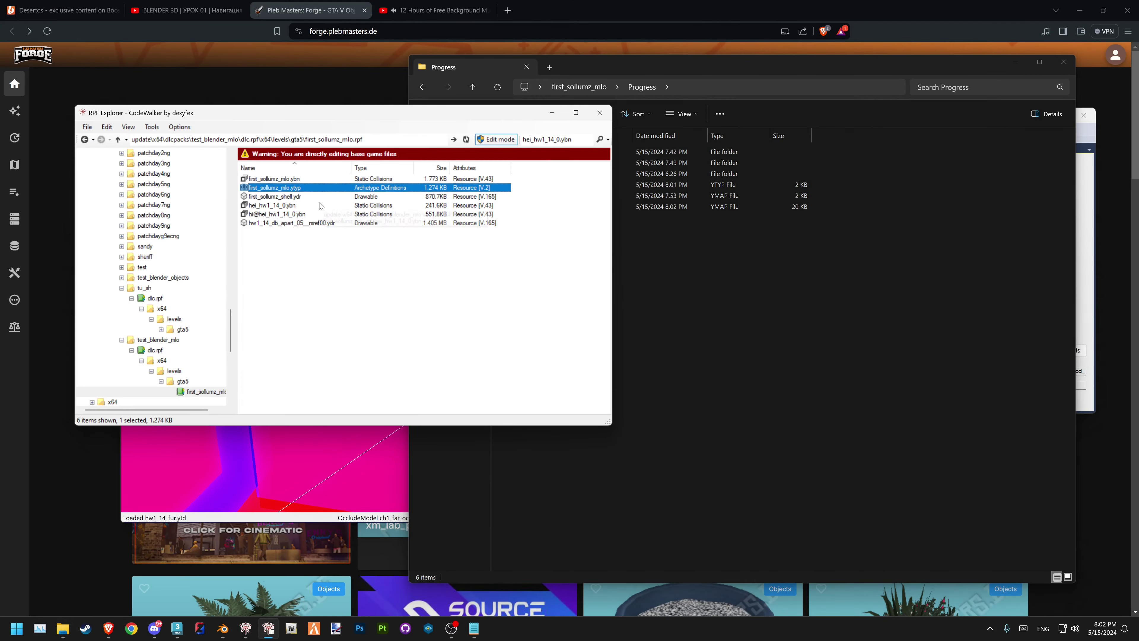
click(299, 198)
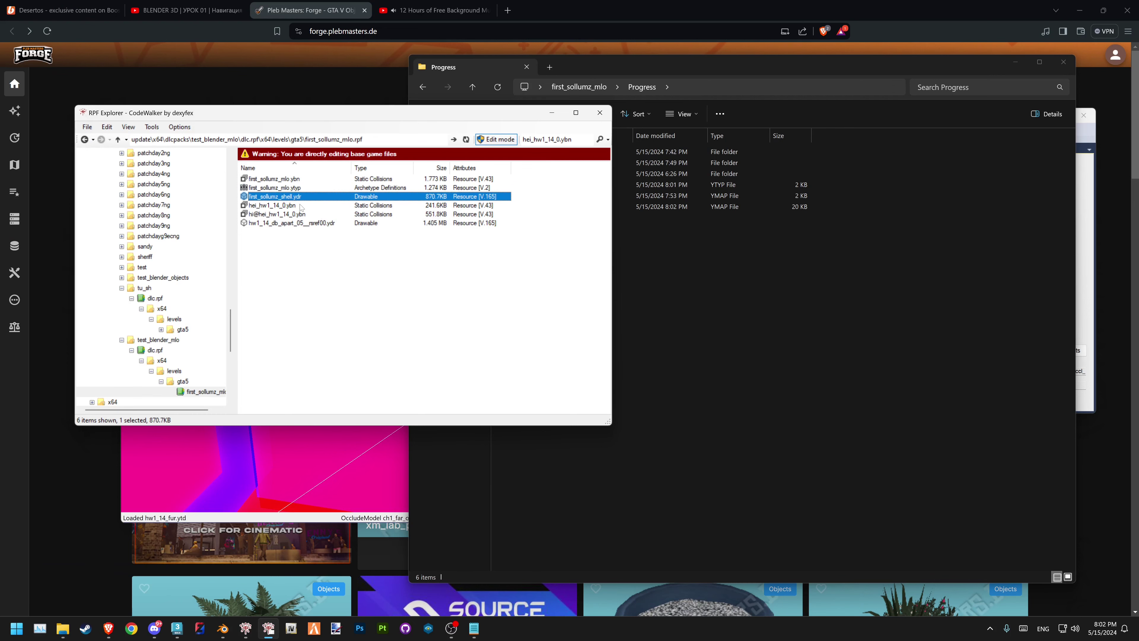
key(shift+Down)
key(shift+Down)
key(shift+Down)
ctrl+click(309, 181)
drag(308, 181, 699, 308)
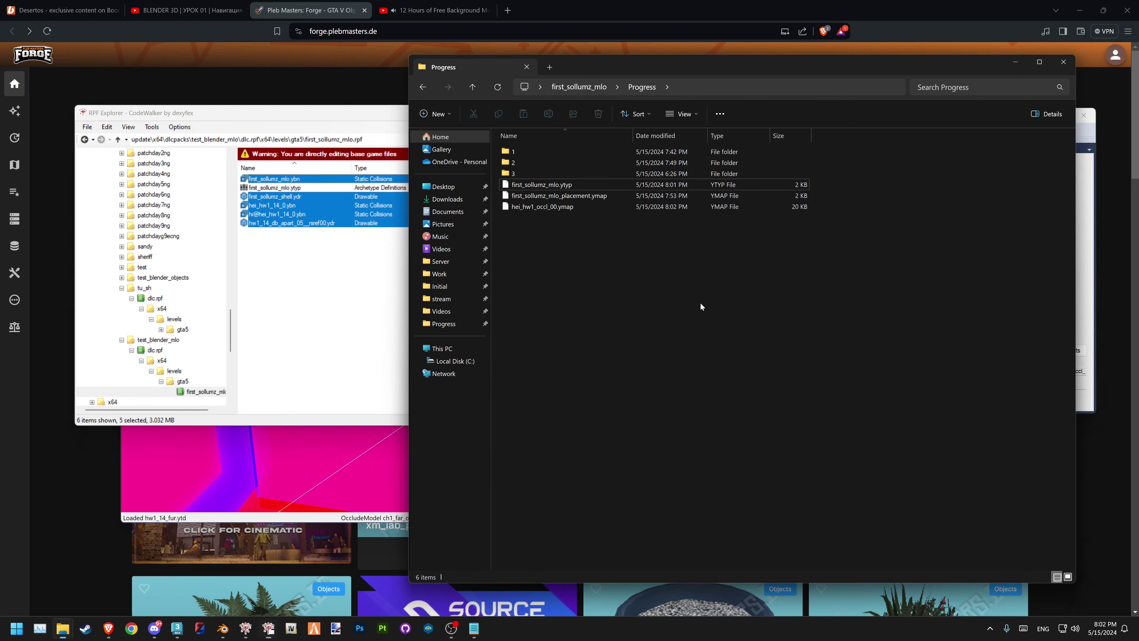
drag(569, 66, 374, 49)
drag(469, 269, 323, 170)
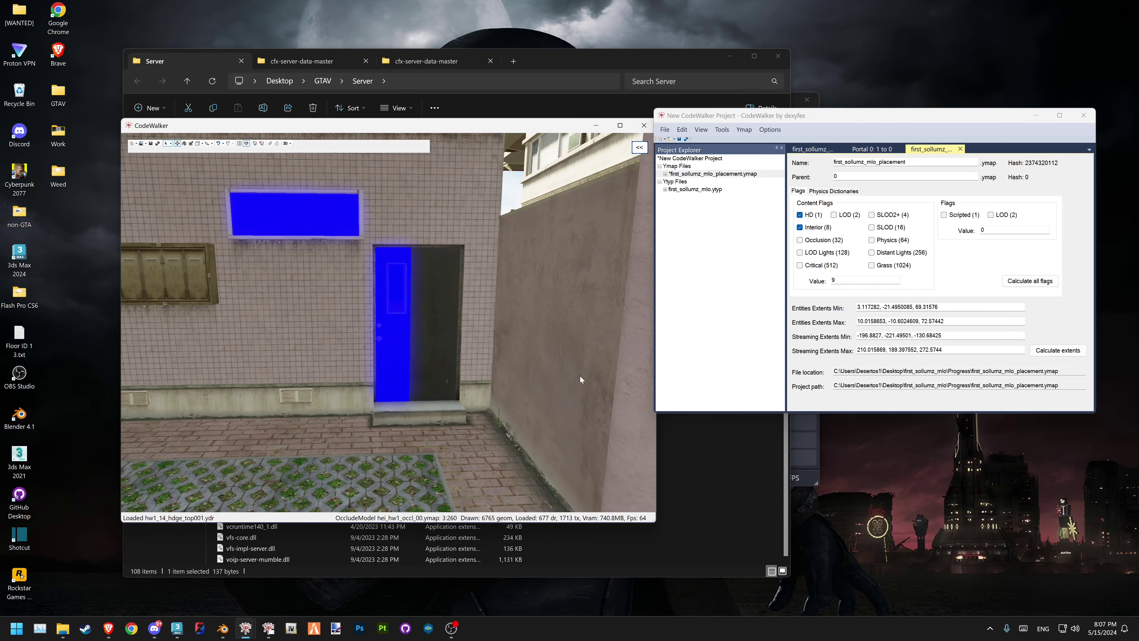
Return to entity picking, then generate _manifest.ymf and save it into Progress
click(170, 143)
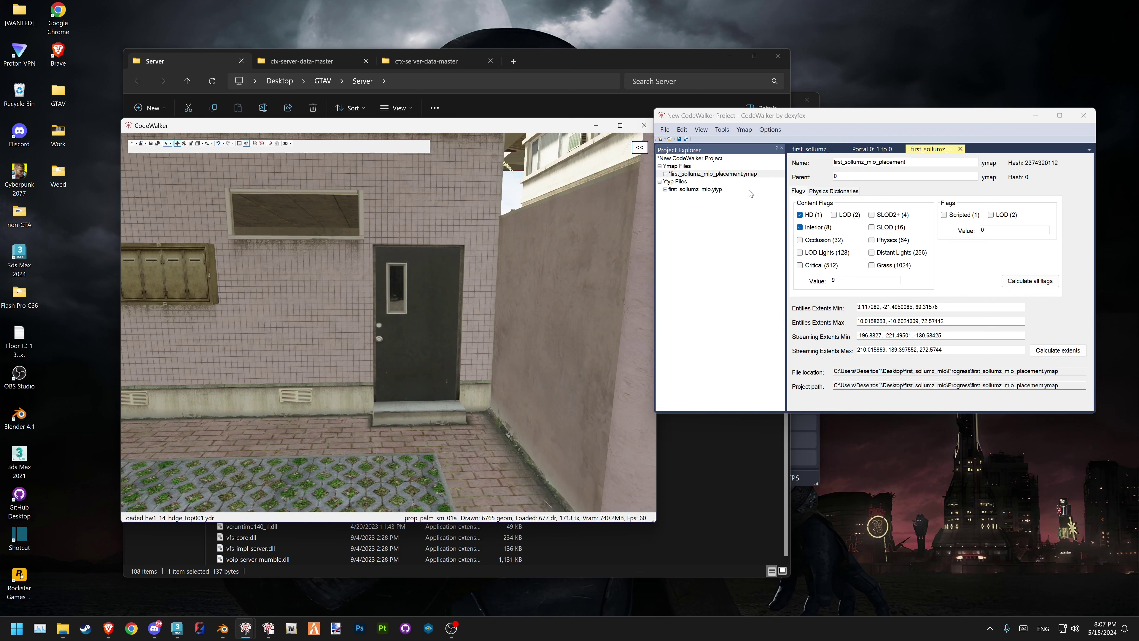
click(725, 130)
click(730, 140)
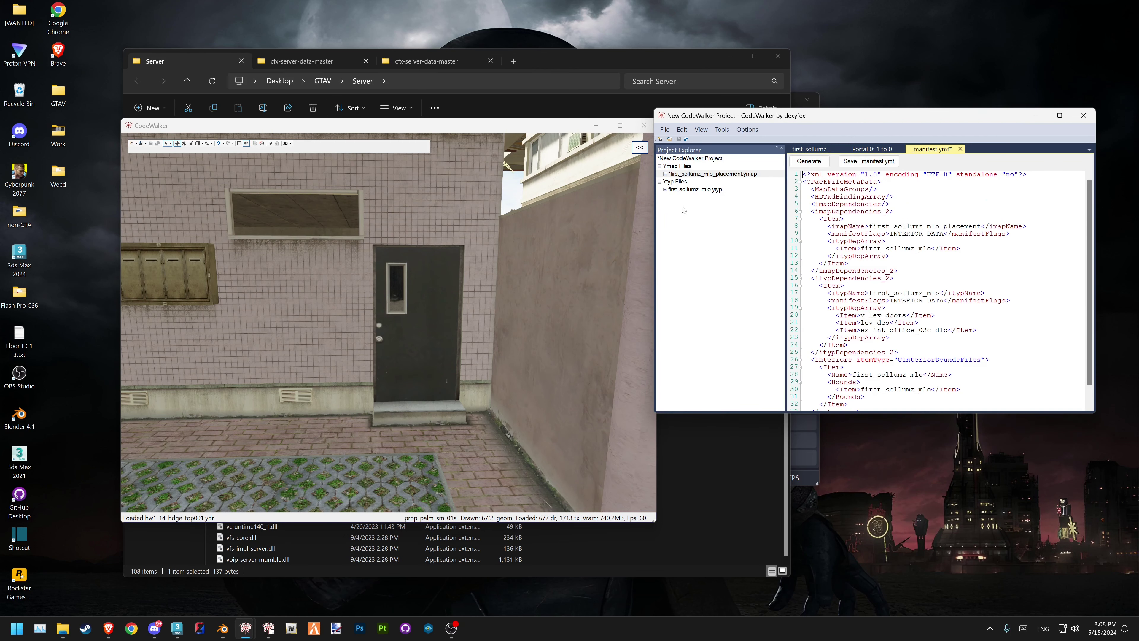
click(868, 161)
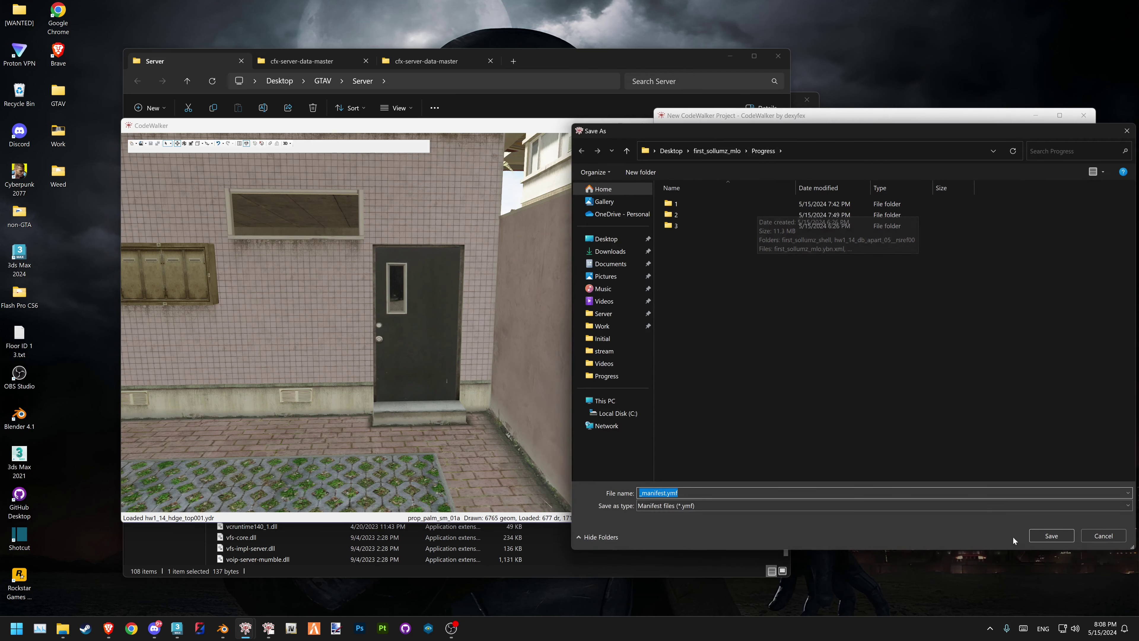
click(1051, 536)
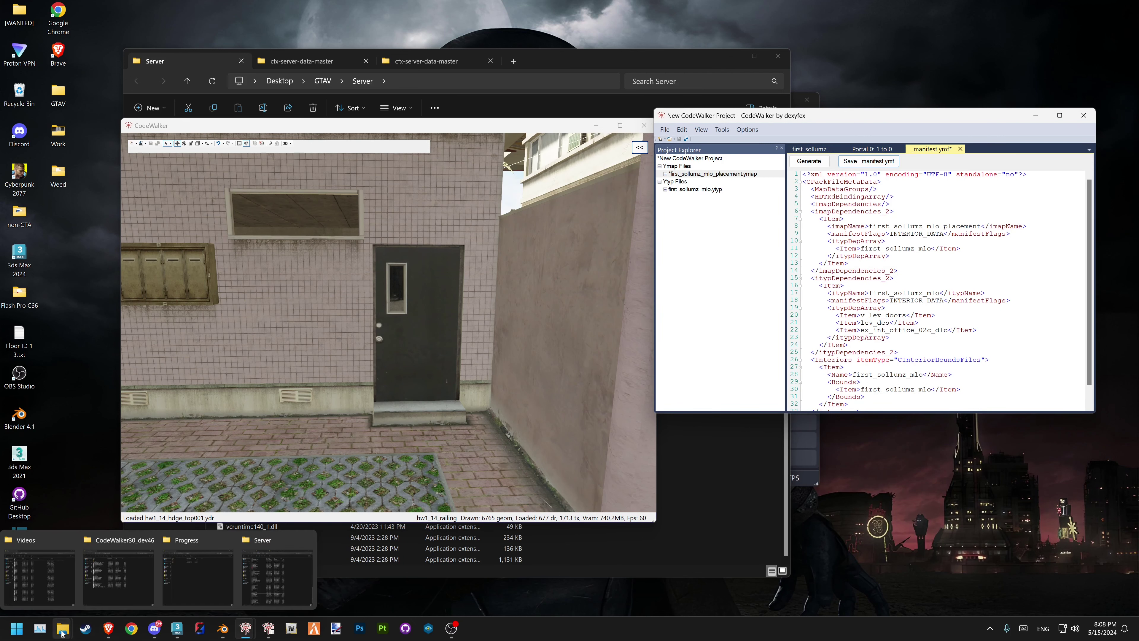
click(119, 546)
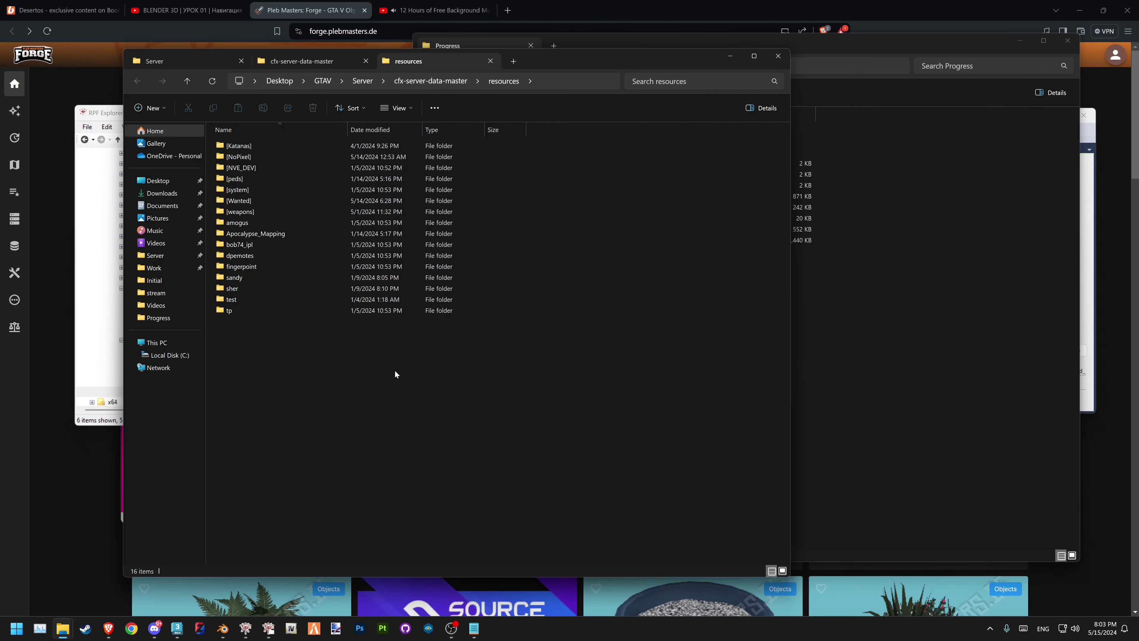
Create a first_mlo_blender folder in resources containing a stream subfolder
right_click(384, 357)
mouse_move(452, 439)
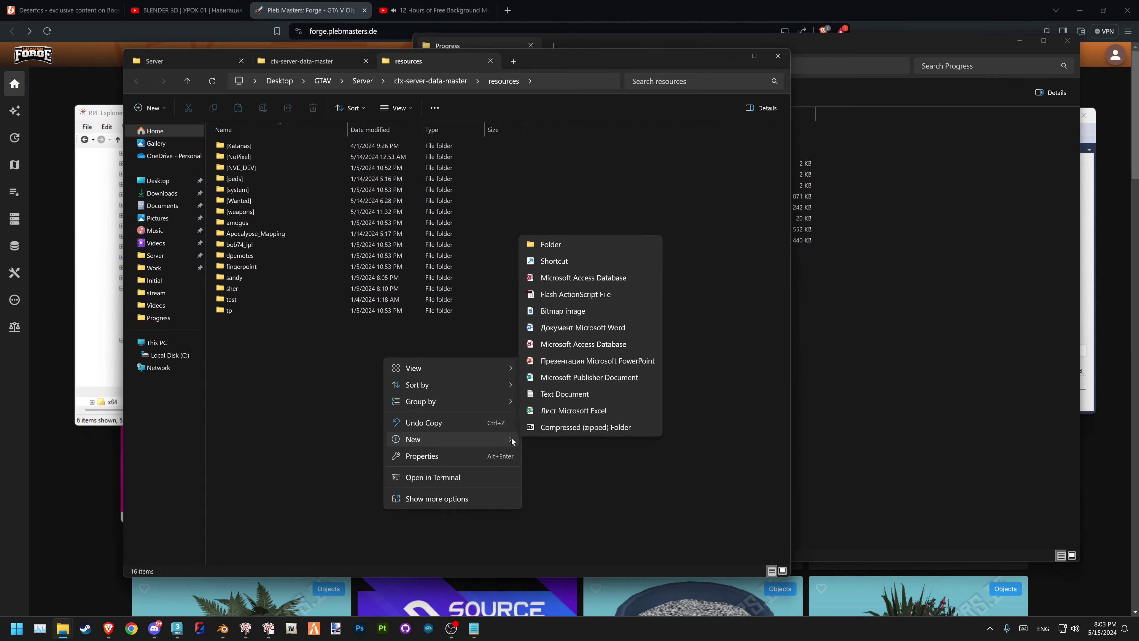
click(575, 237)
text(first_mlo_blend)
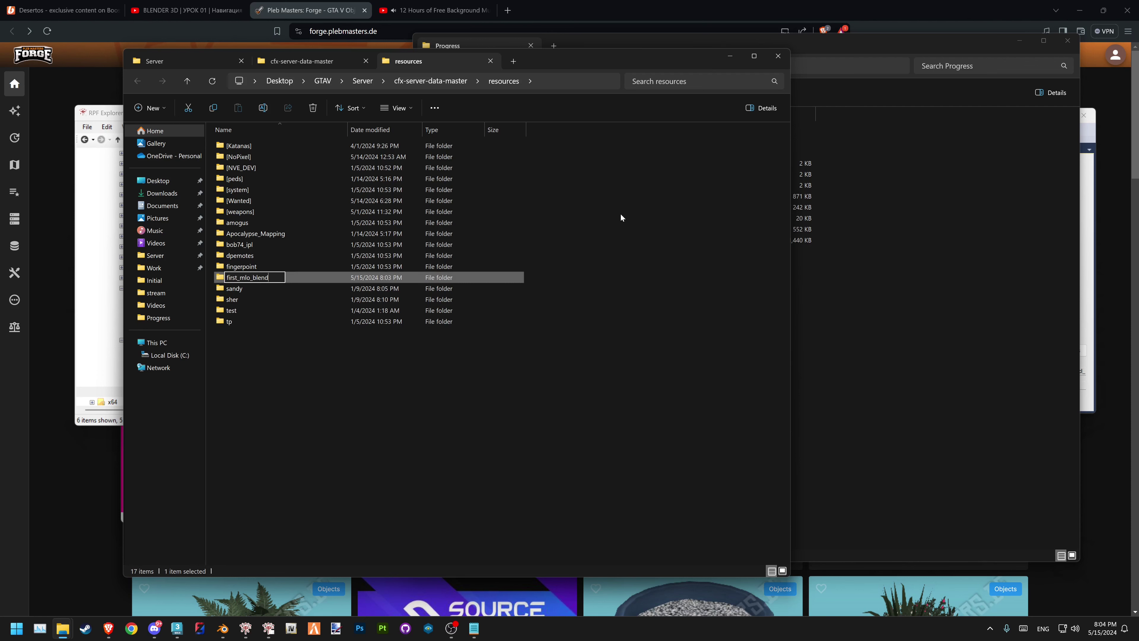
text(er)
key(Return)
key(Return)
right_click(537, 223)
mouse_move(566, 306)
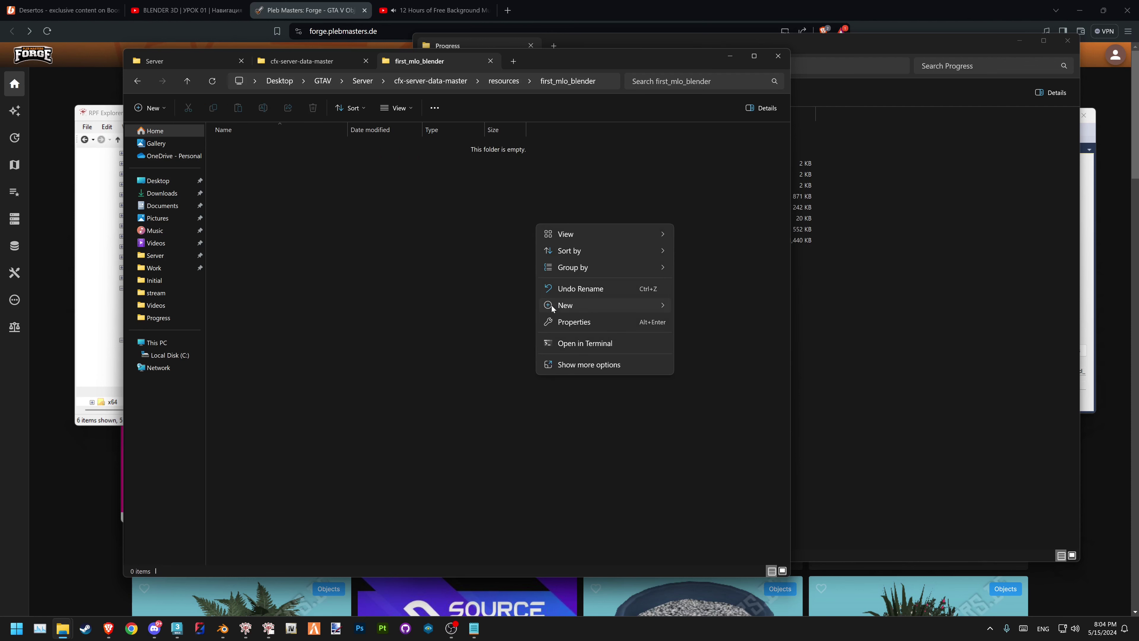
click(705, 309)
text(stream)
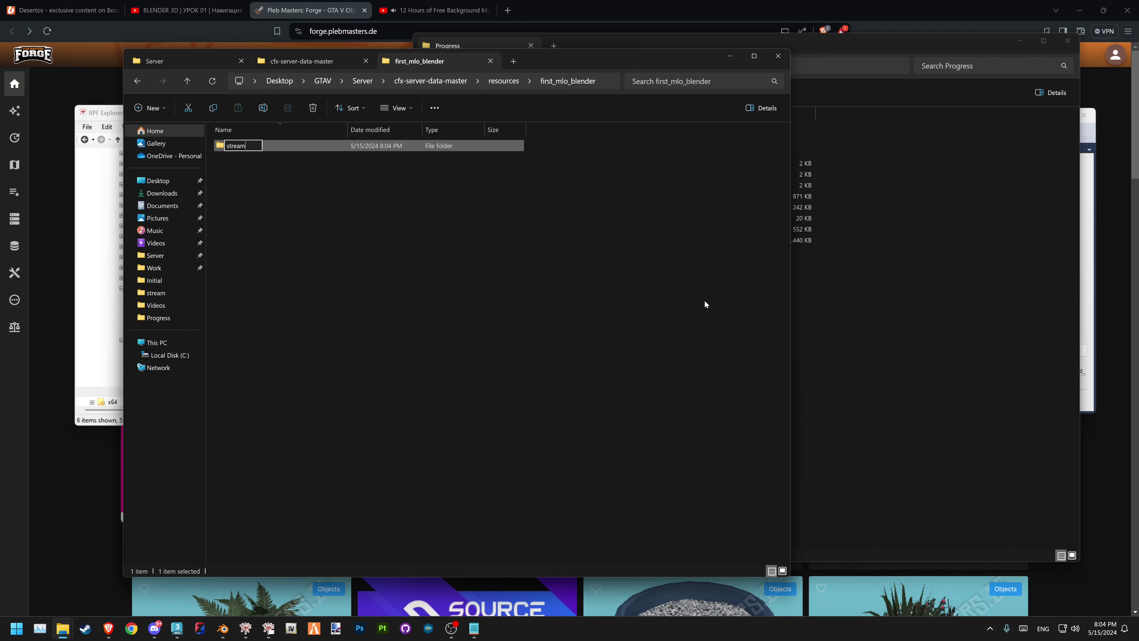
key(Return)
Paste the prepared Progress files into the stream folder
drag(862, 361, 557, 163)
double_click(236, 145)
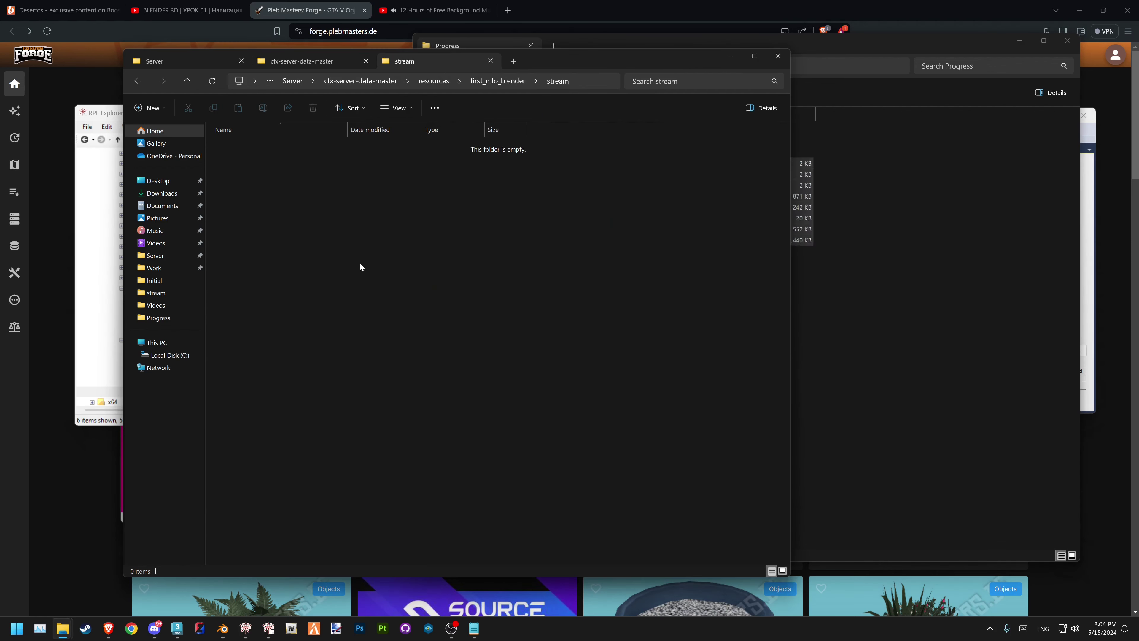
key(ctrl+v)
click(493, 81)
Create fxmanifest.lua in first_mlo_blender and open it in Notepad++
right_click(386, 235)
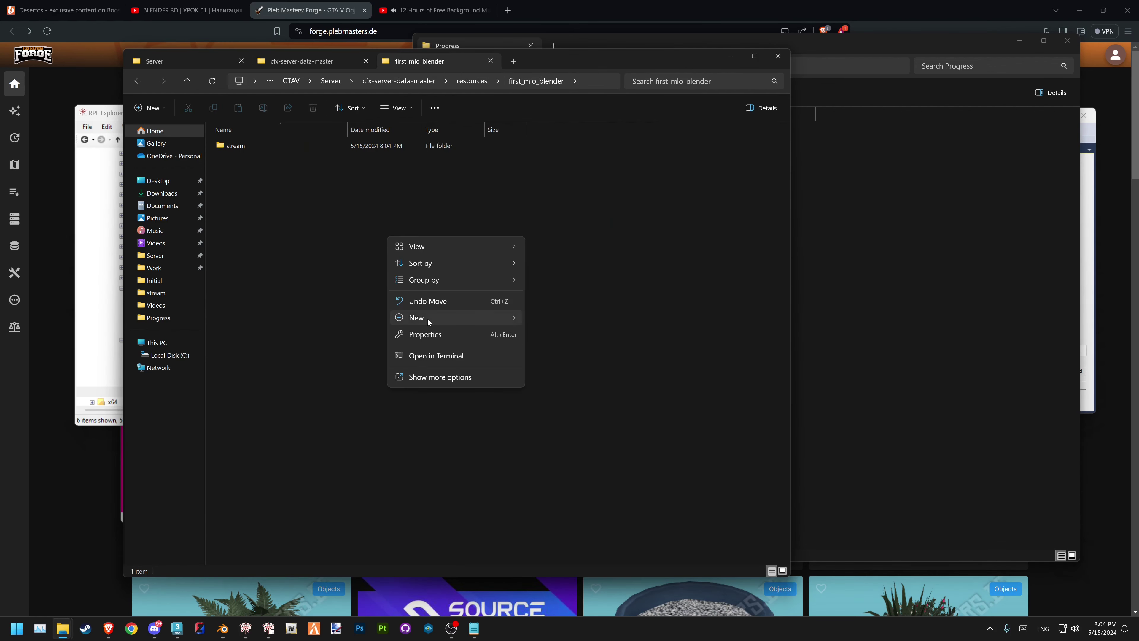
mouse_move(416, 318)
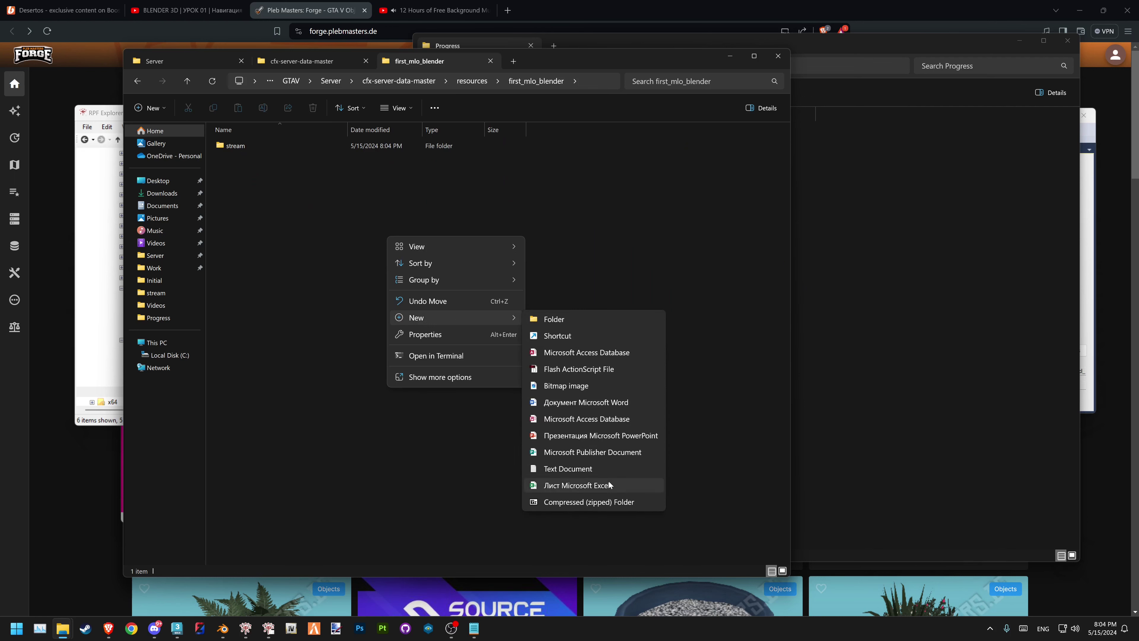
click(606, 470)
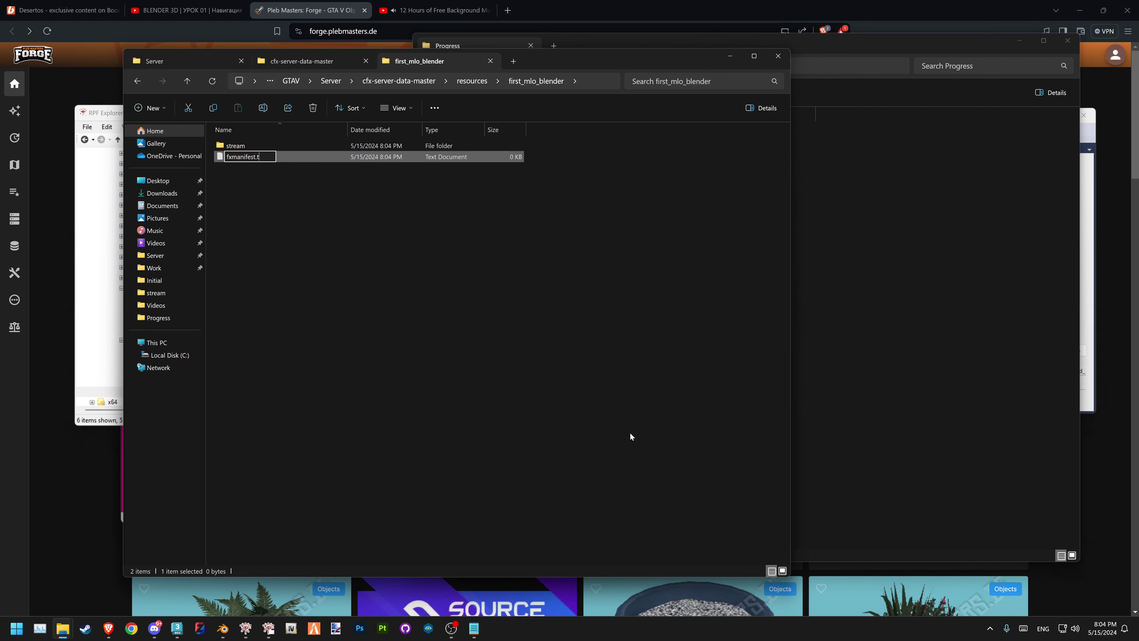
key(Return)
key(Return)
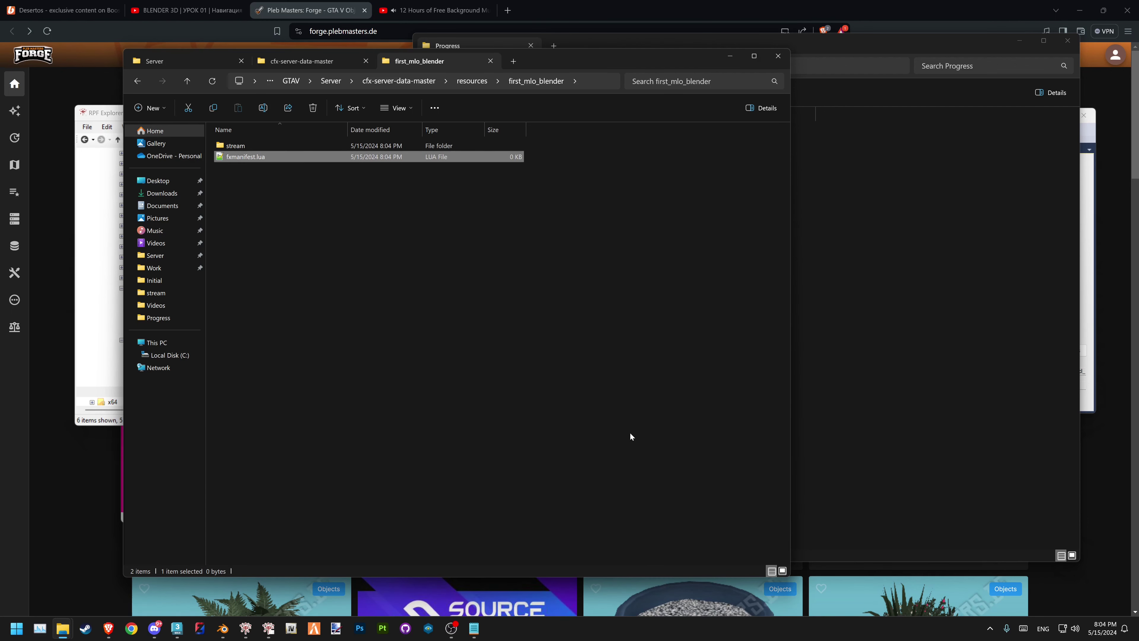
key(Up)
double_click(276, 154)
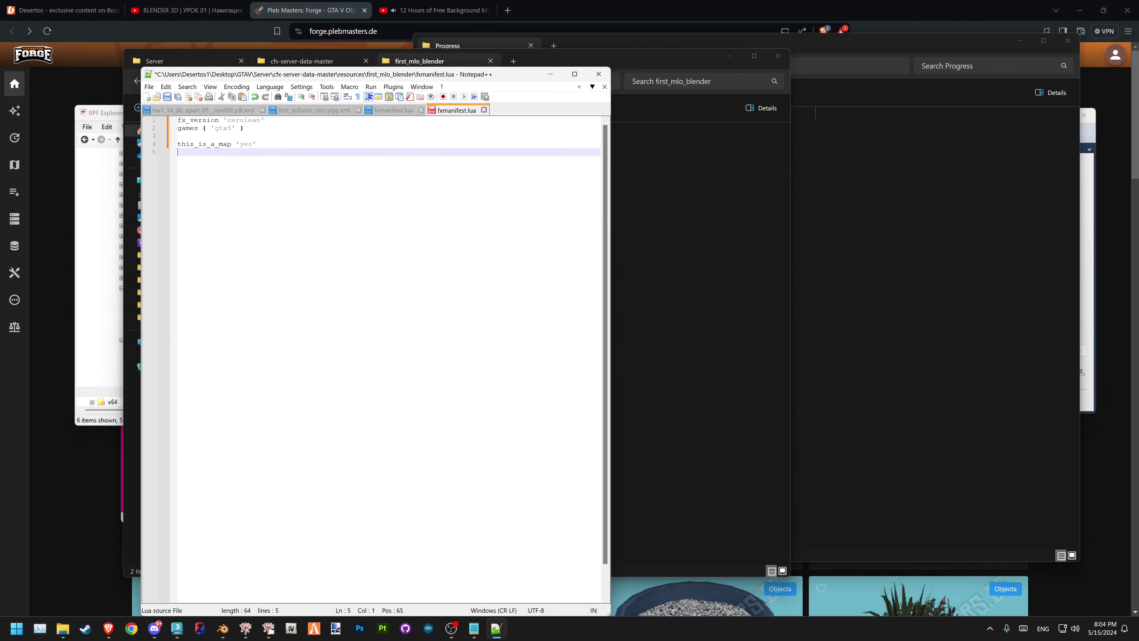
Save fxmanifest.lua with its fx_version, games 'gta5' and this_is_a_map lines, then close Notepad++
key(Up)
key(Up)
key(Up)
key(Up)
key(End)
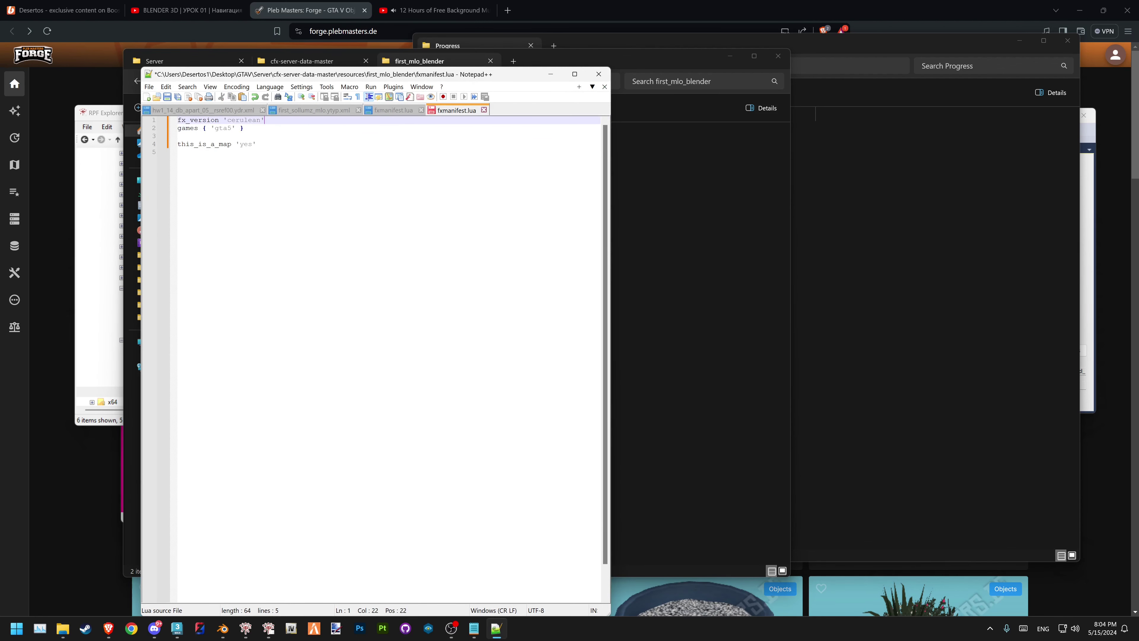
key(Down)
key(Down)
key(Down)
key(Down)
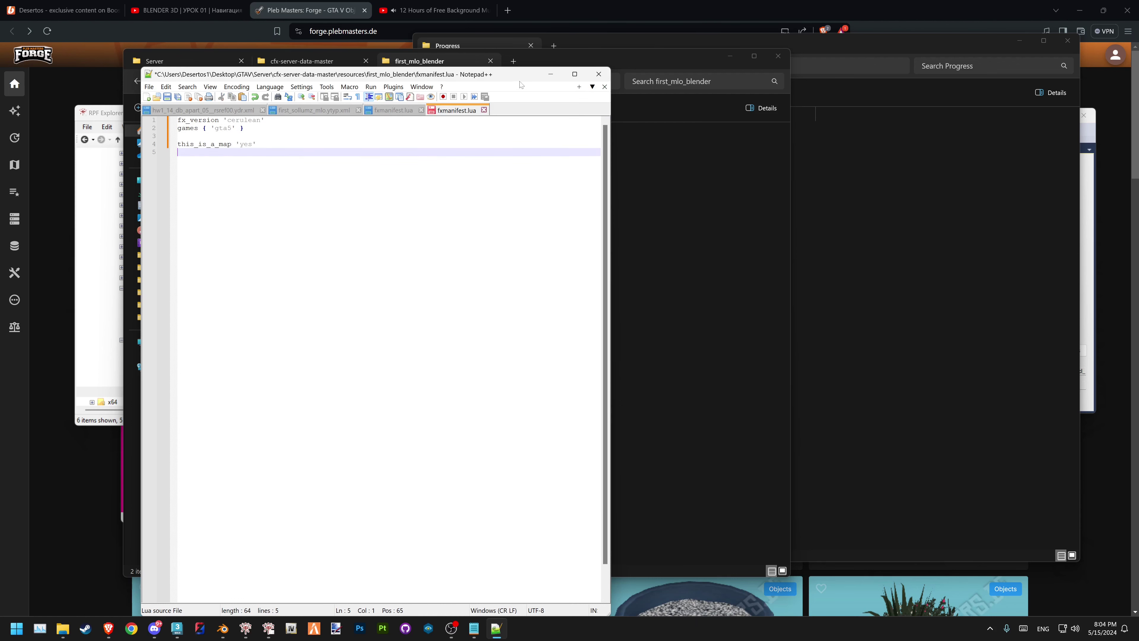
key(ctrl+s)
click(599, 74)
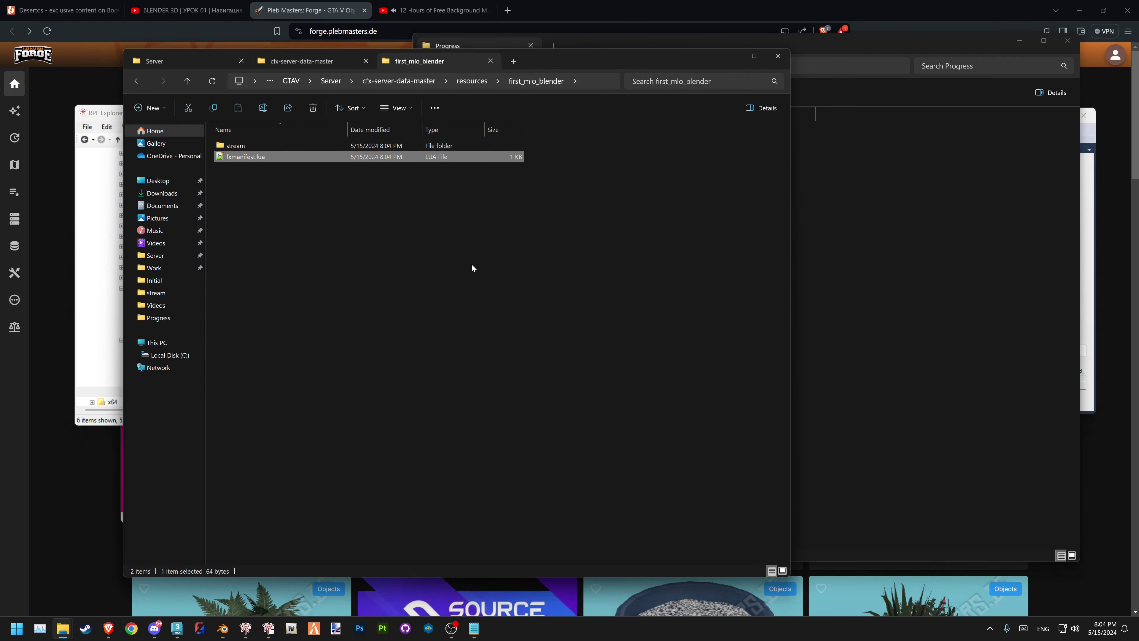
Go up from first_mlo_blender to cfx-server-data-master and open server.cfg to review the ensure lines
drag(442, 210, 211, 141)
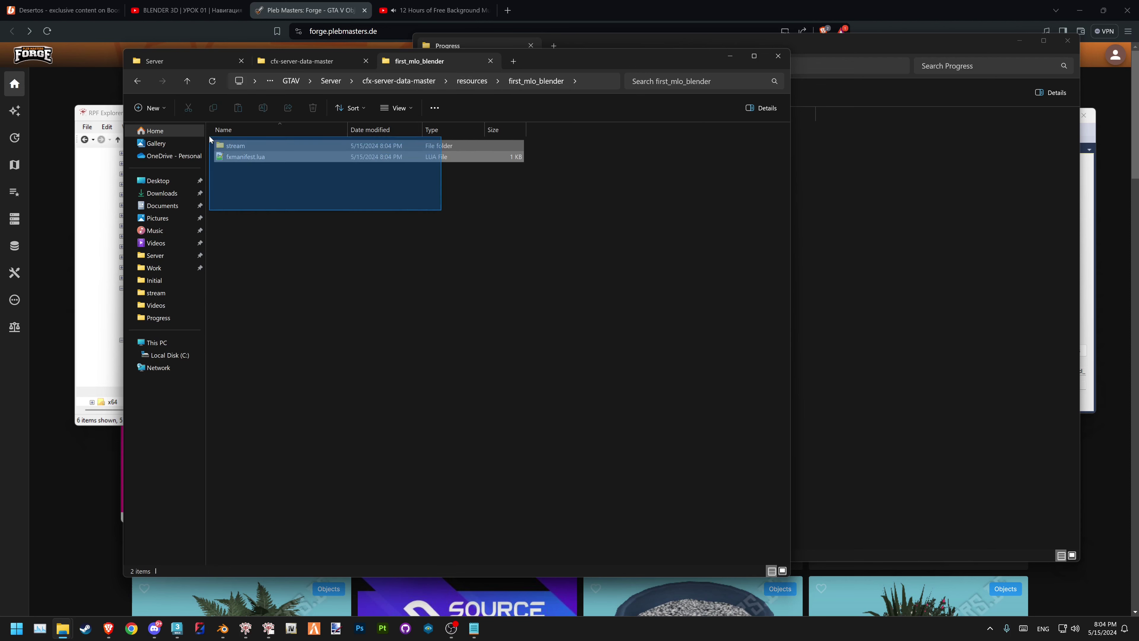
click(495, 117)
click(480, 82)
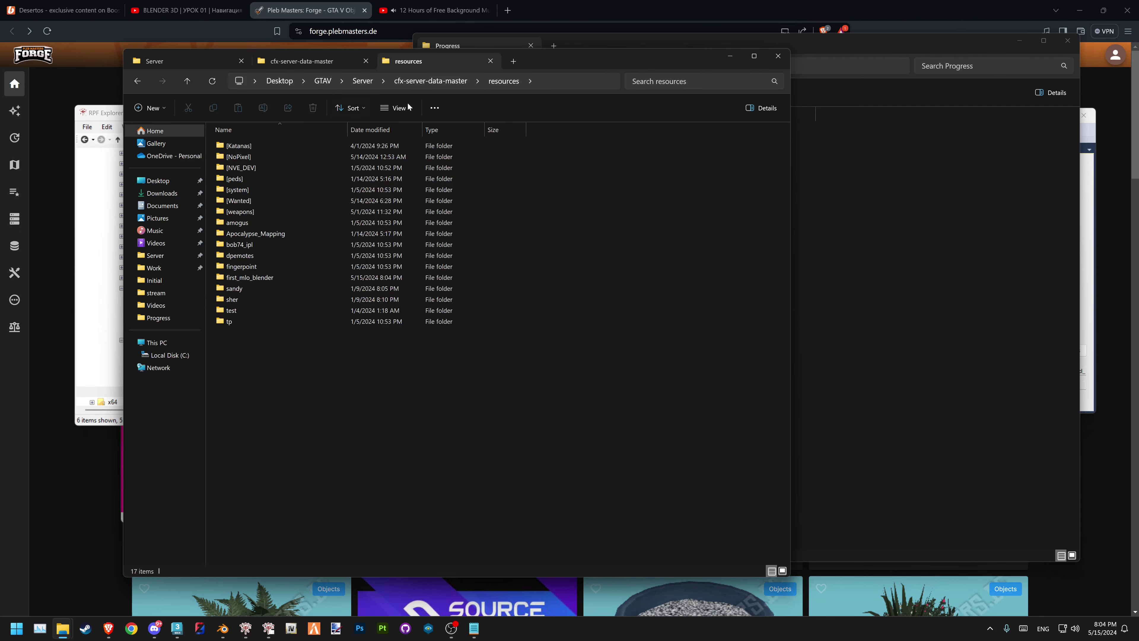
key(alt+Up)
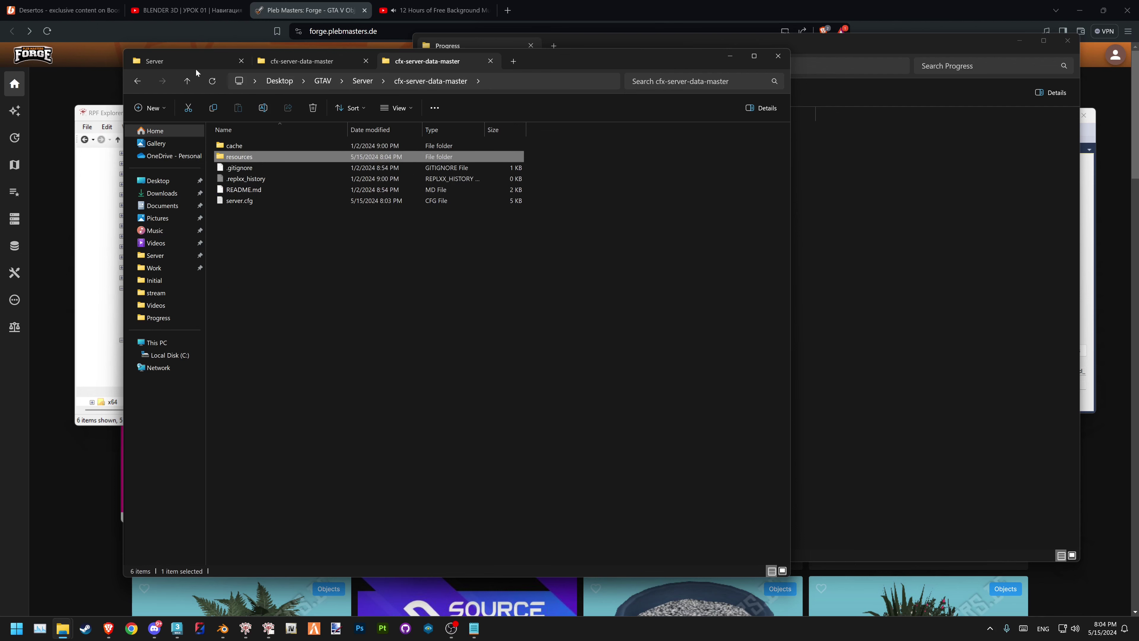
double_click(254, 199)
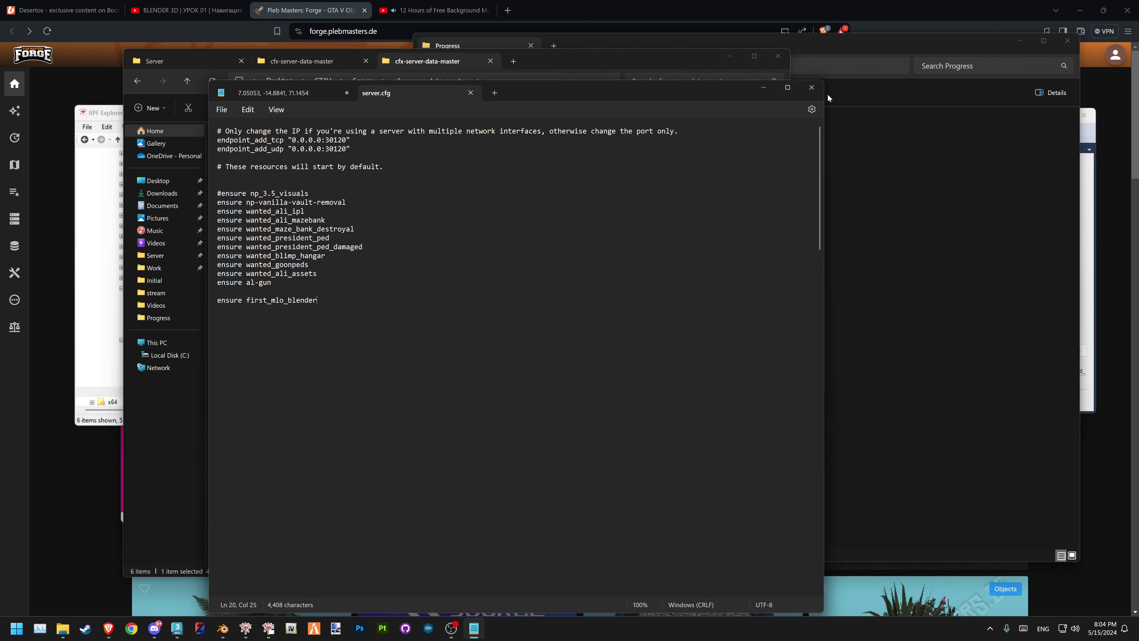
Close server.cfg and browse down the Server folder to locate start.bat
click(812, 87)
click(305, 60)
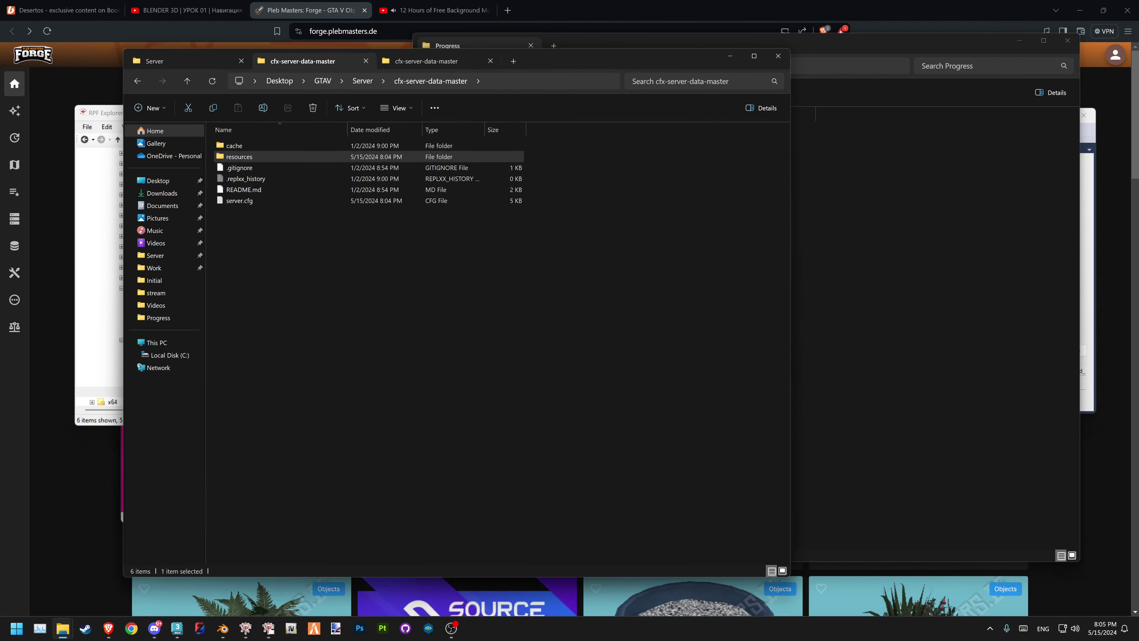
click(198, 66)
scroll(341, 242, down, 10)
scroll(334, 318, down, 4)
scroll(334, 311, down, 5)
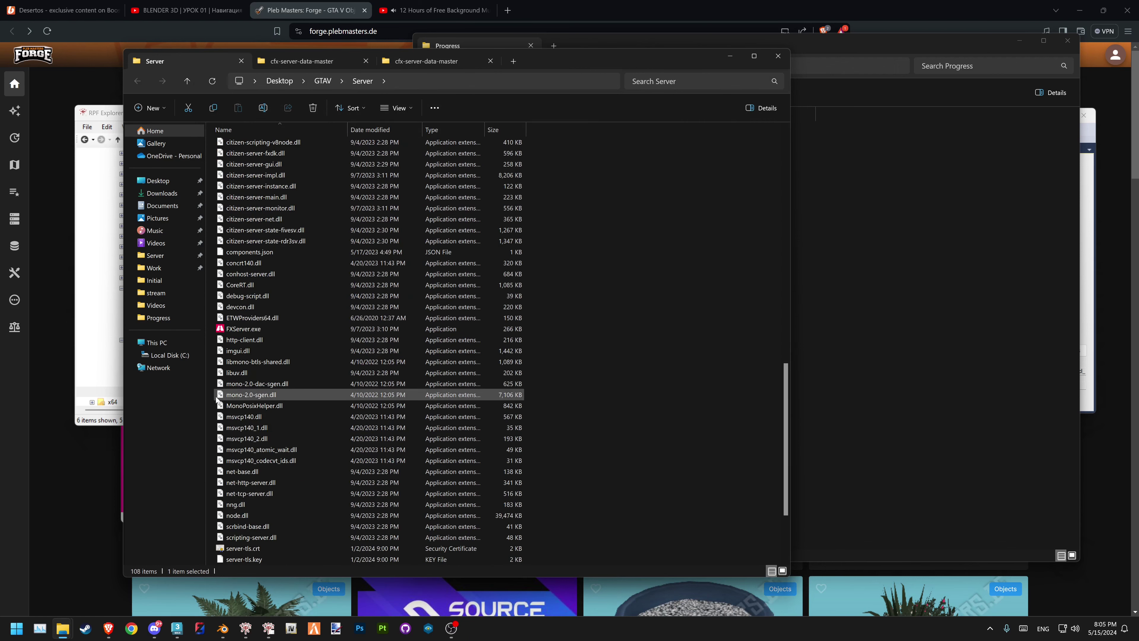
scroll(258, 426, down, 3)
Launch the FXServer from start.bat and leave the desktop showing
click(249, 459)
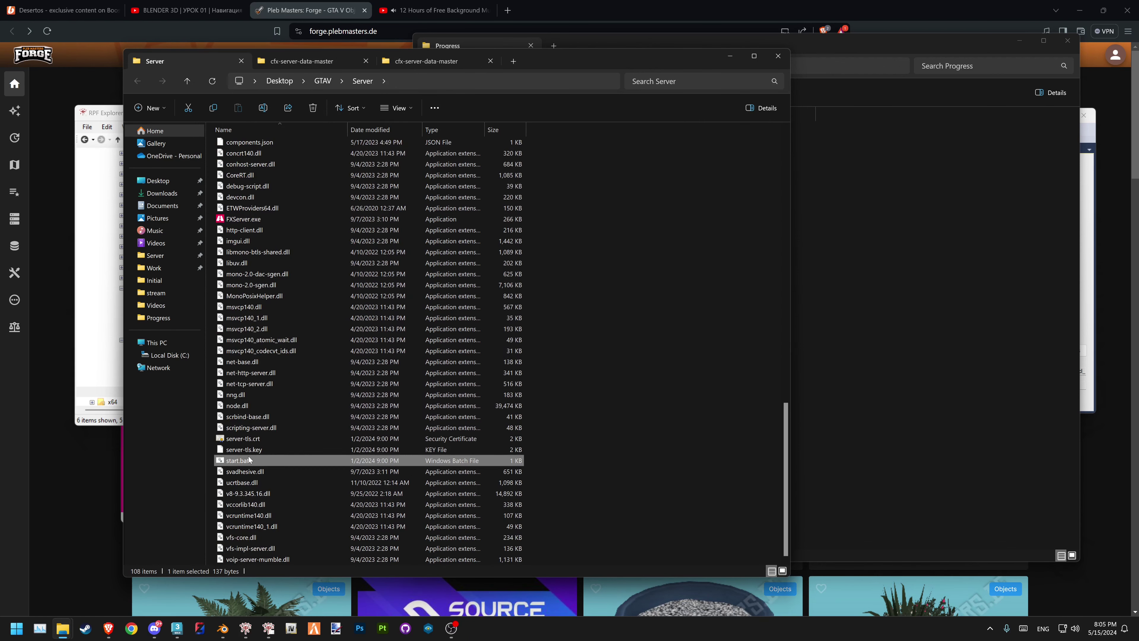
double_click(250, 459)
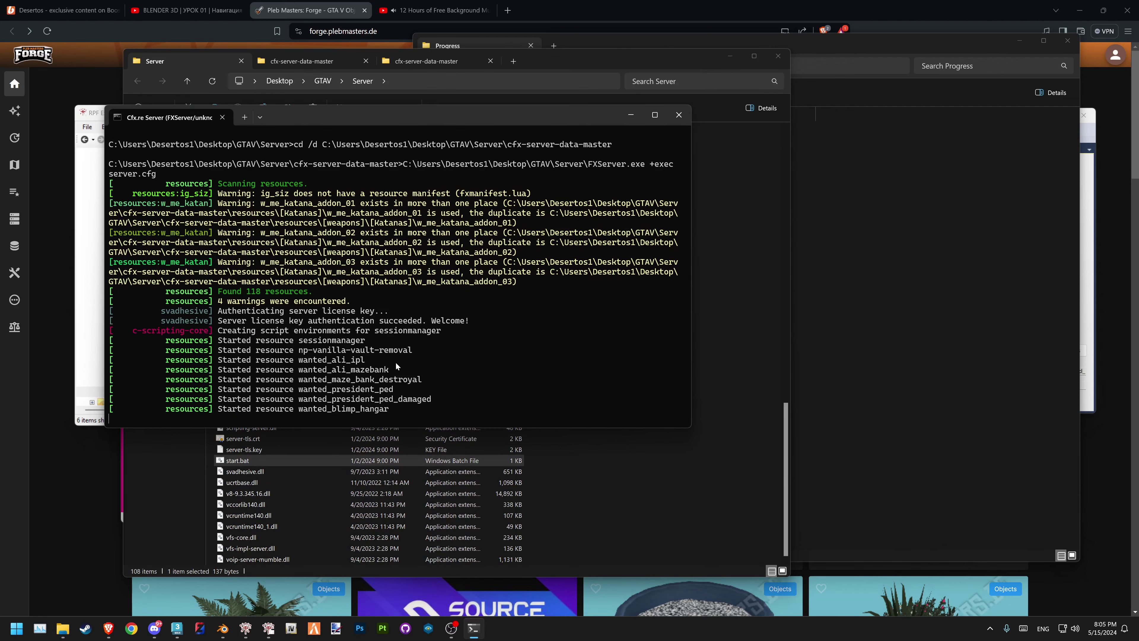
key(super+d)
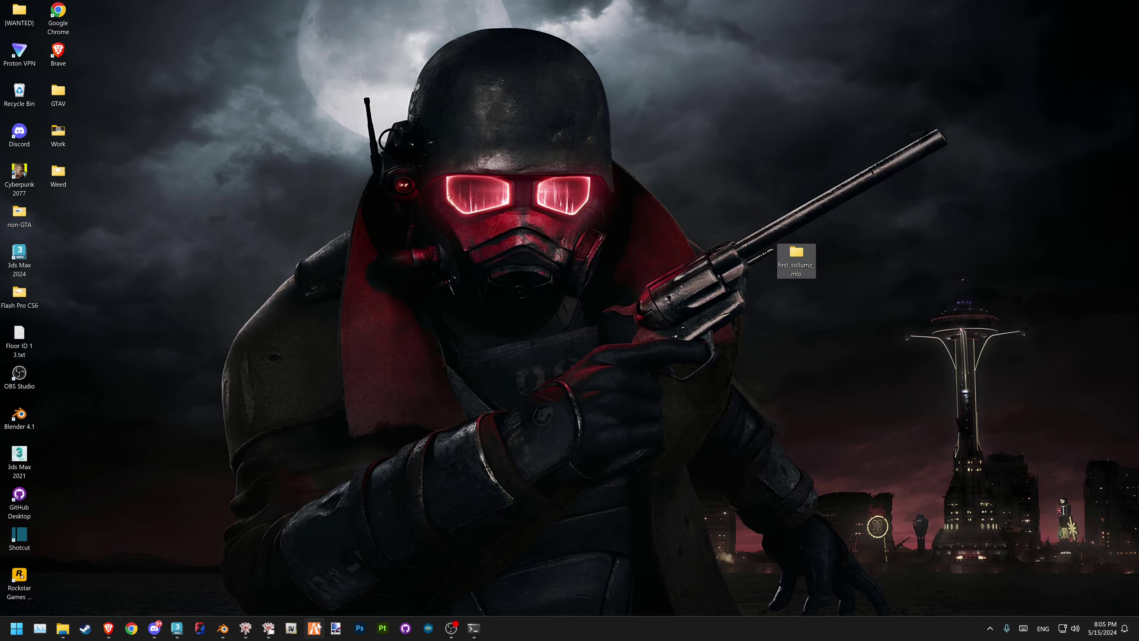
click(628, 472)
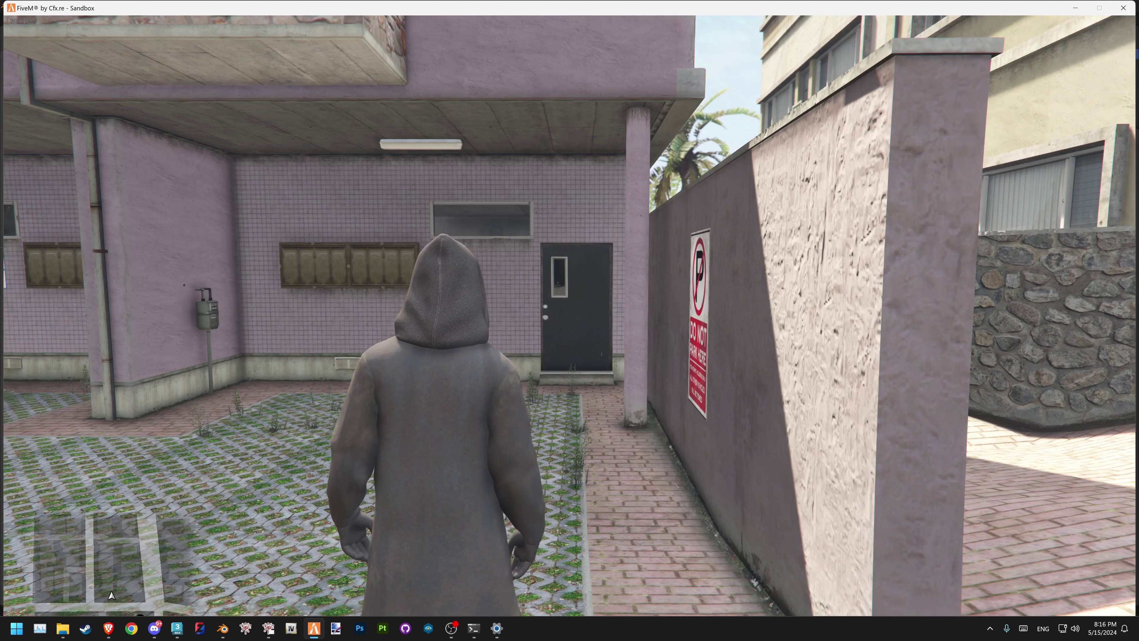
Walk through the door into the concrete MLO room and inspect its walls and window opening
key(w)
key(w)
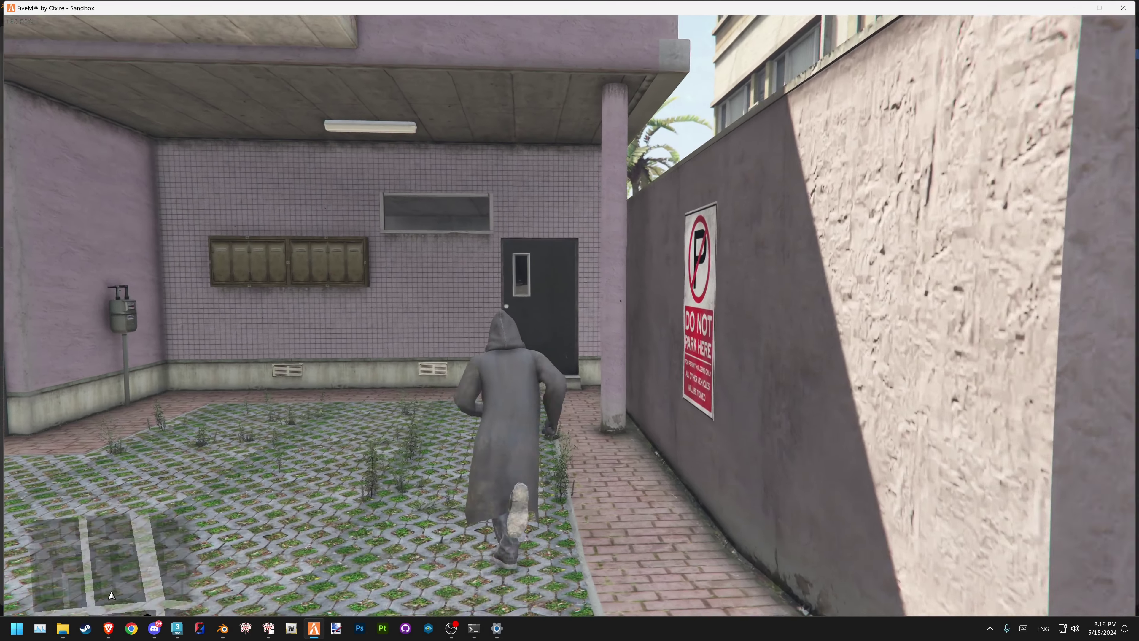
key(e)
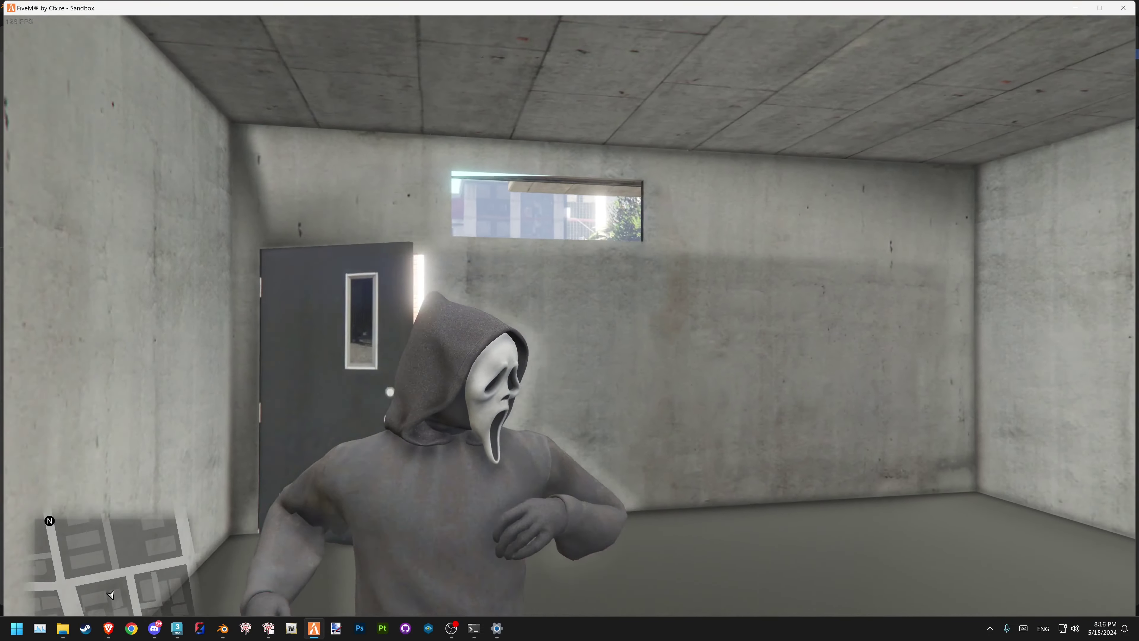
key(w)
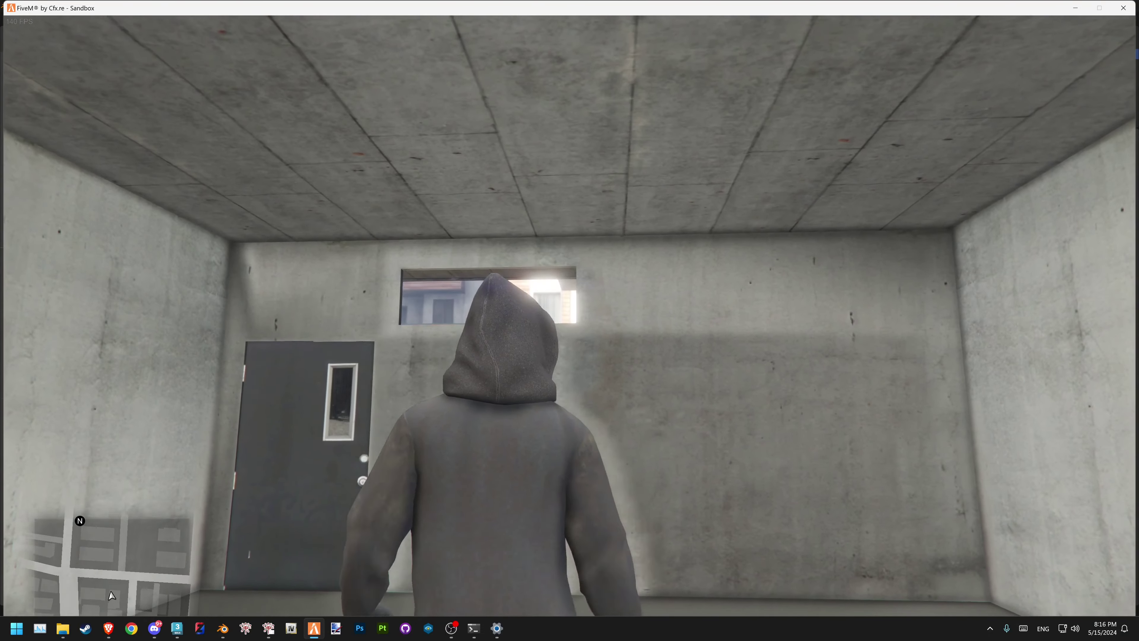
key(v)
key(v)
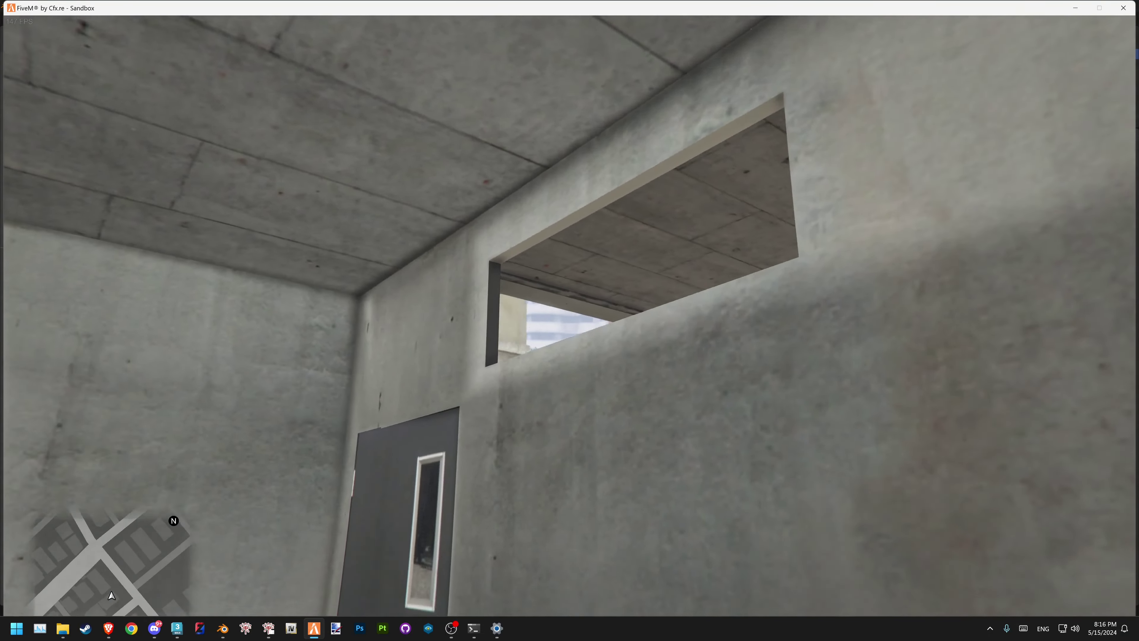
key(s)
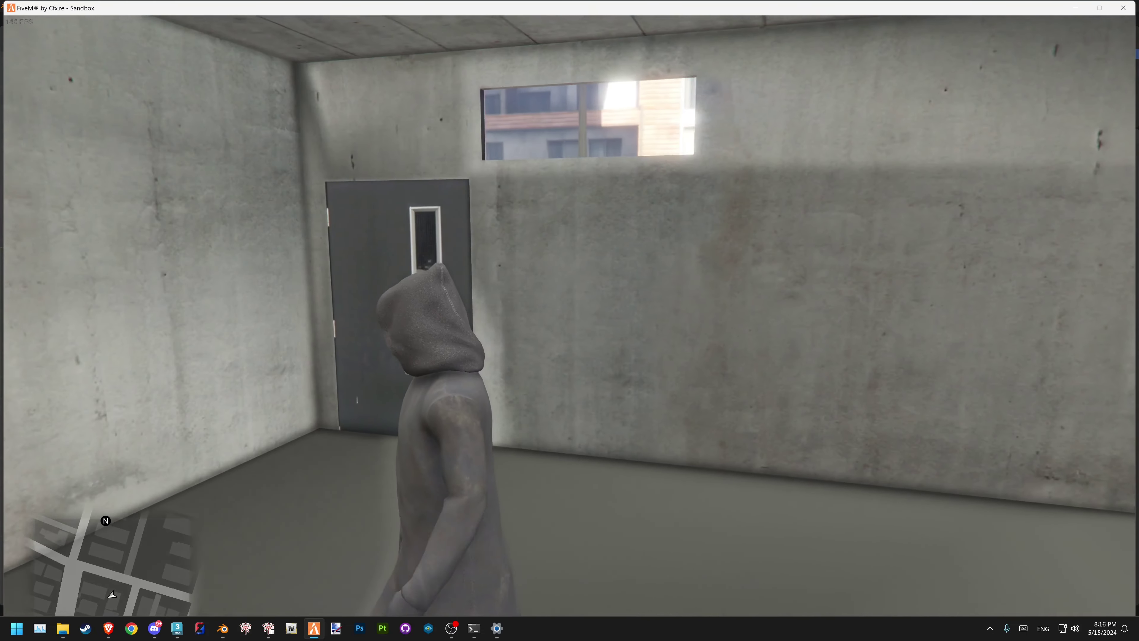
key(s)
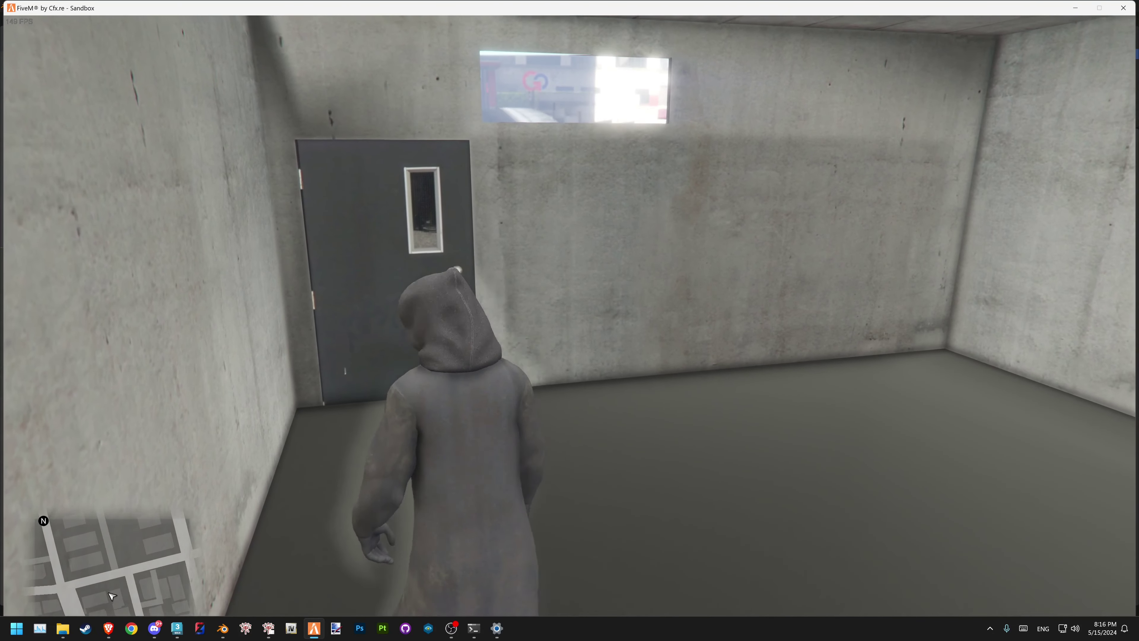
key(v)
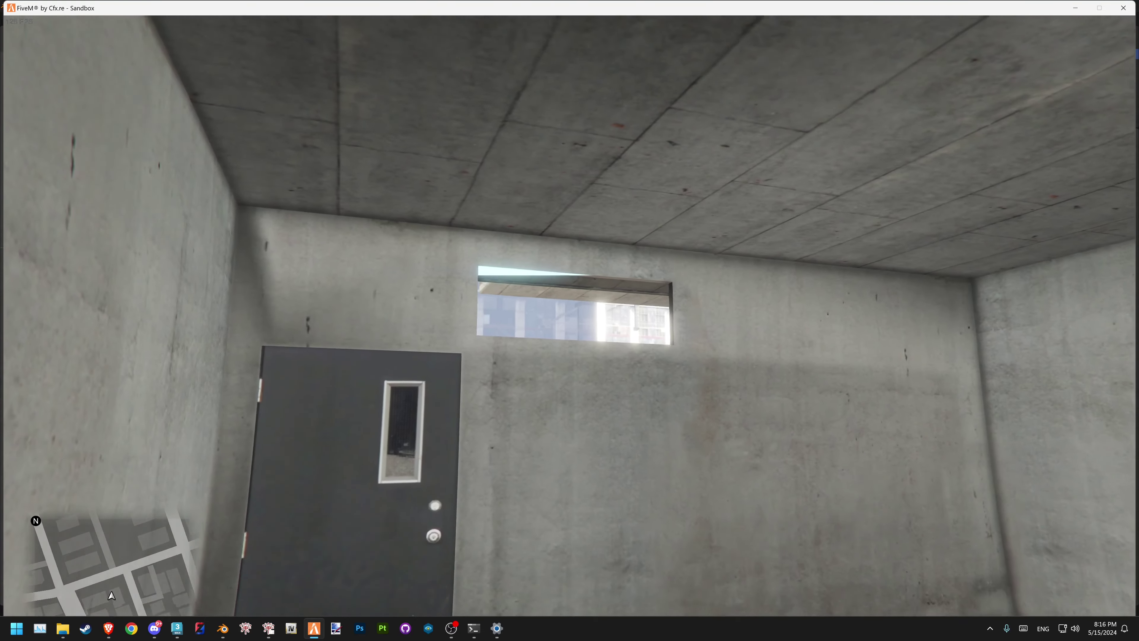
key(b)
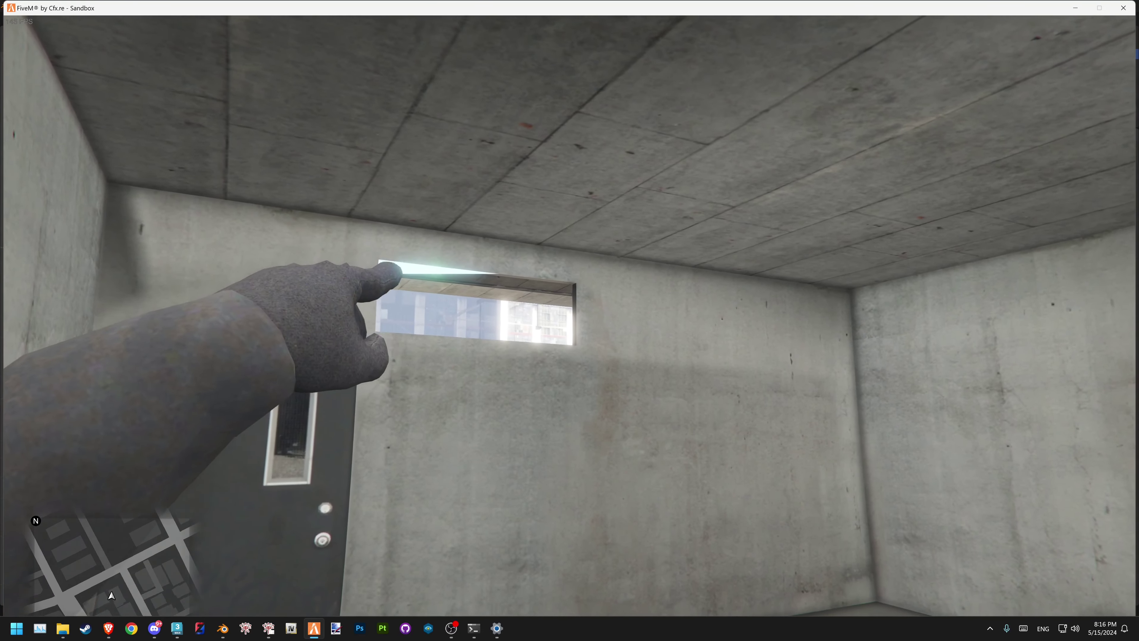
key(b)
key(v)
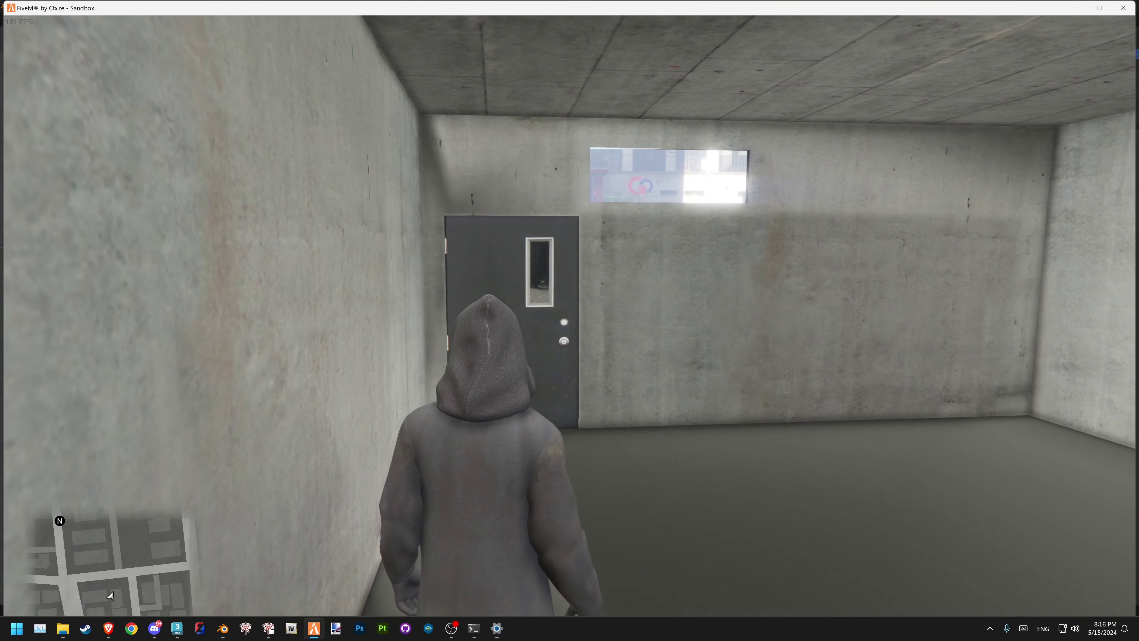
key(Tab)
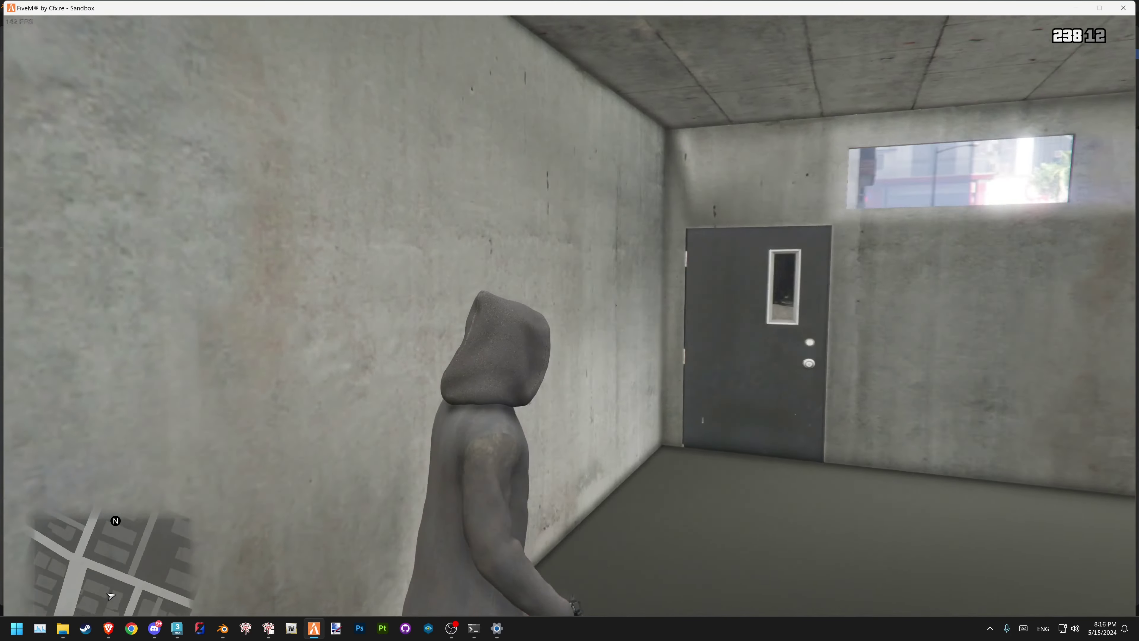
Equip a firearm and shoot the room's concrete floor and ceiling to test bullet impacts
key(3)
key(w)
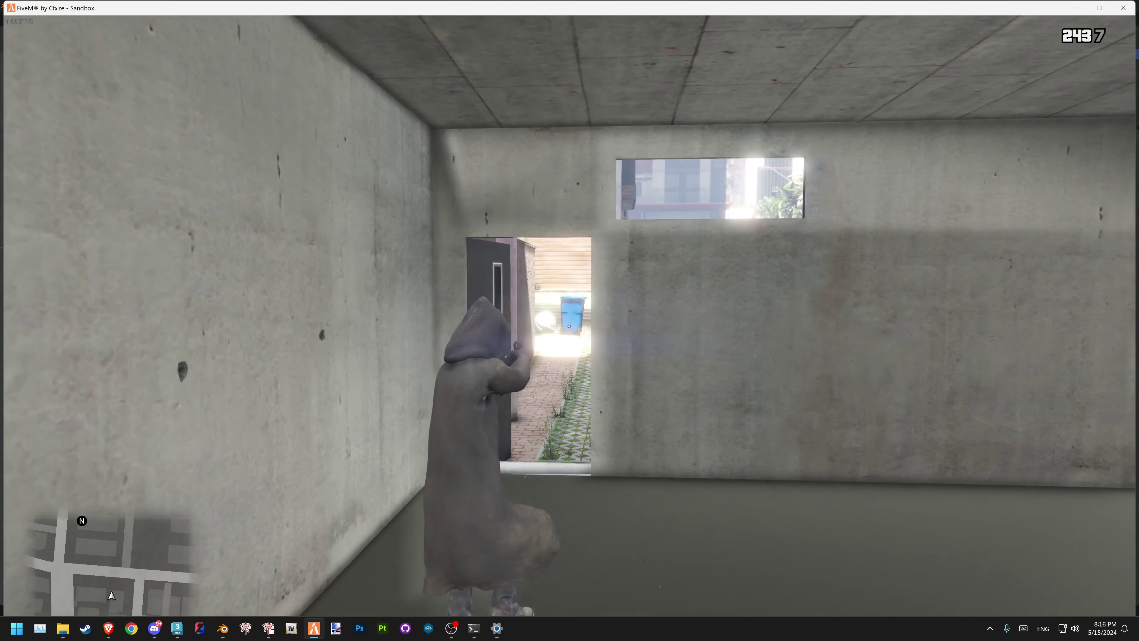
key(w)
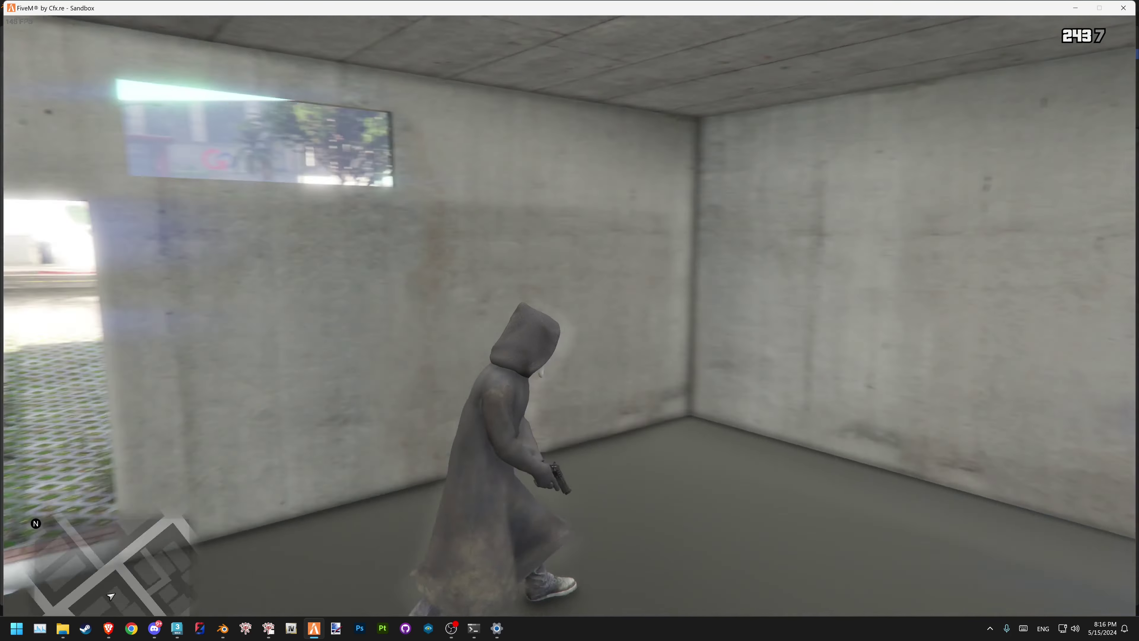
key(w)
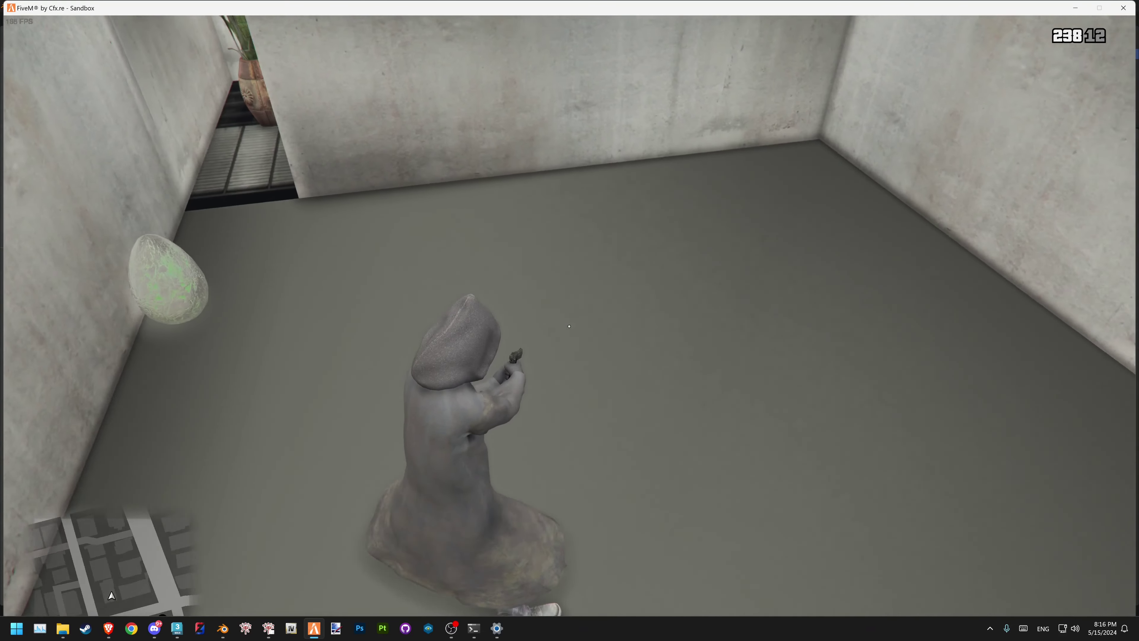
click(569, 326)
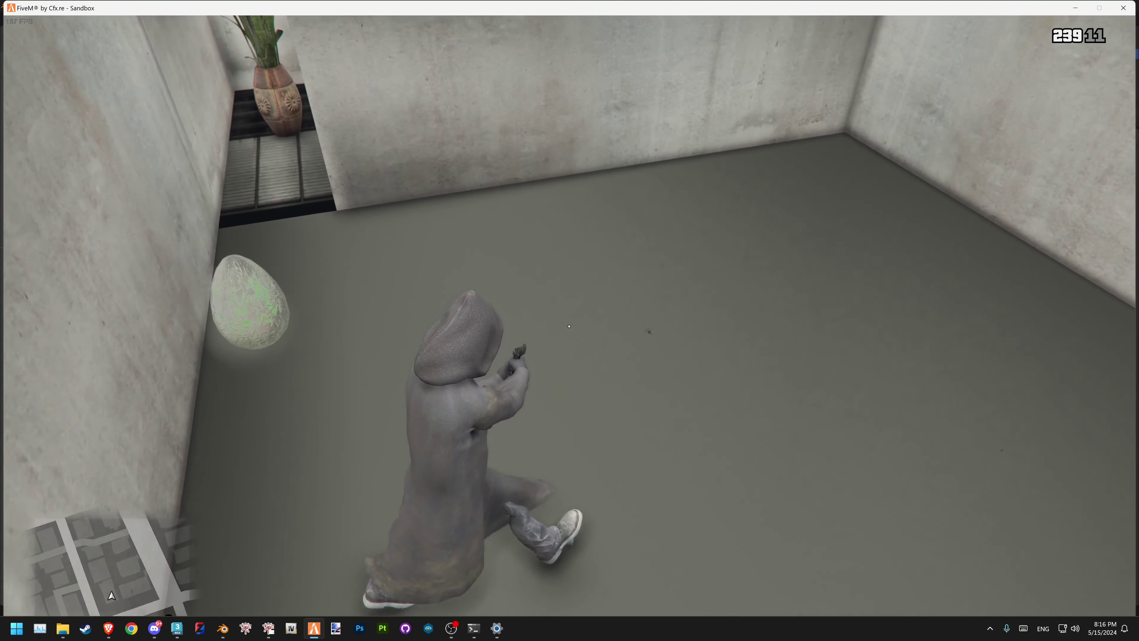
click(570, 327)
click(569, 326)
click(569, 327)
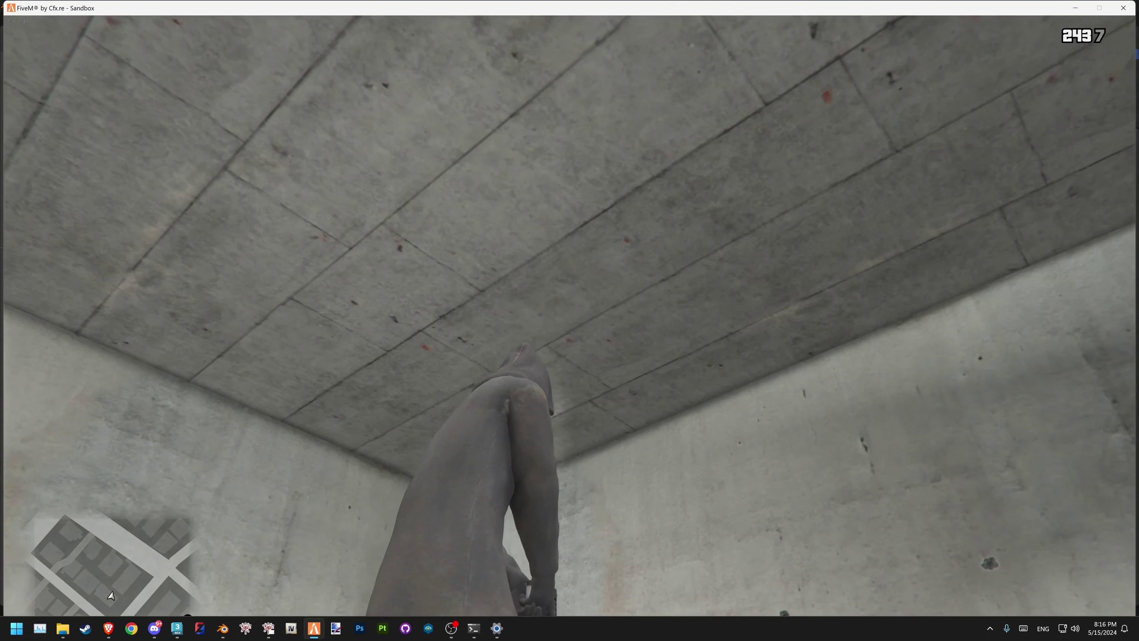
click(569, 326)
click(569, 326)
click(569, 326)
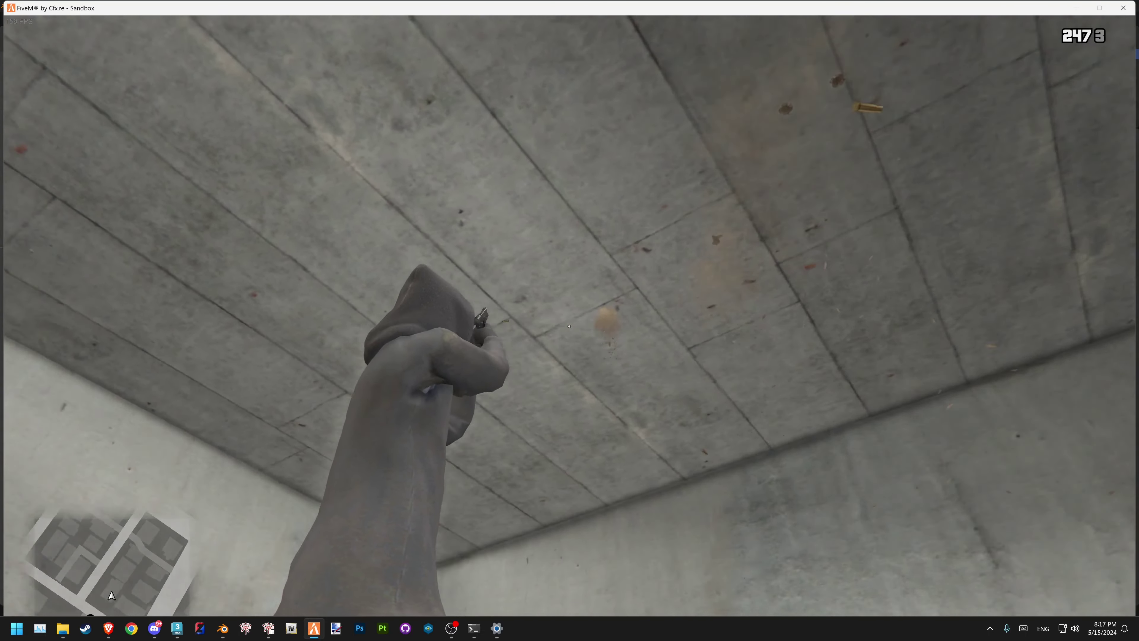
key(Tab)
click(569, 327)
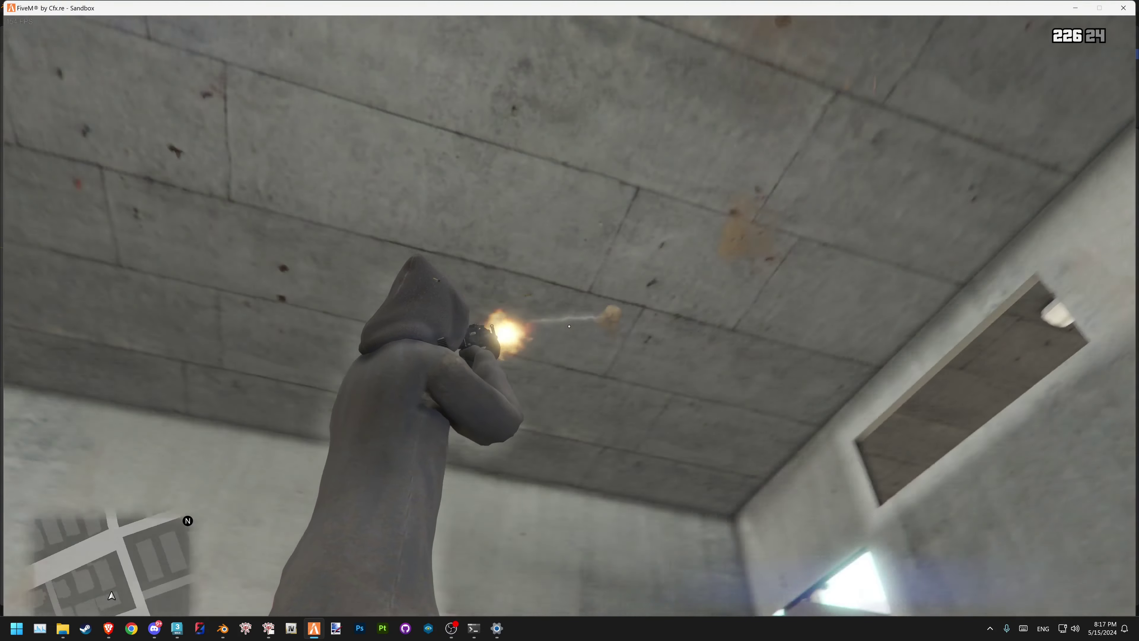
key(Tab)
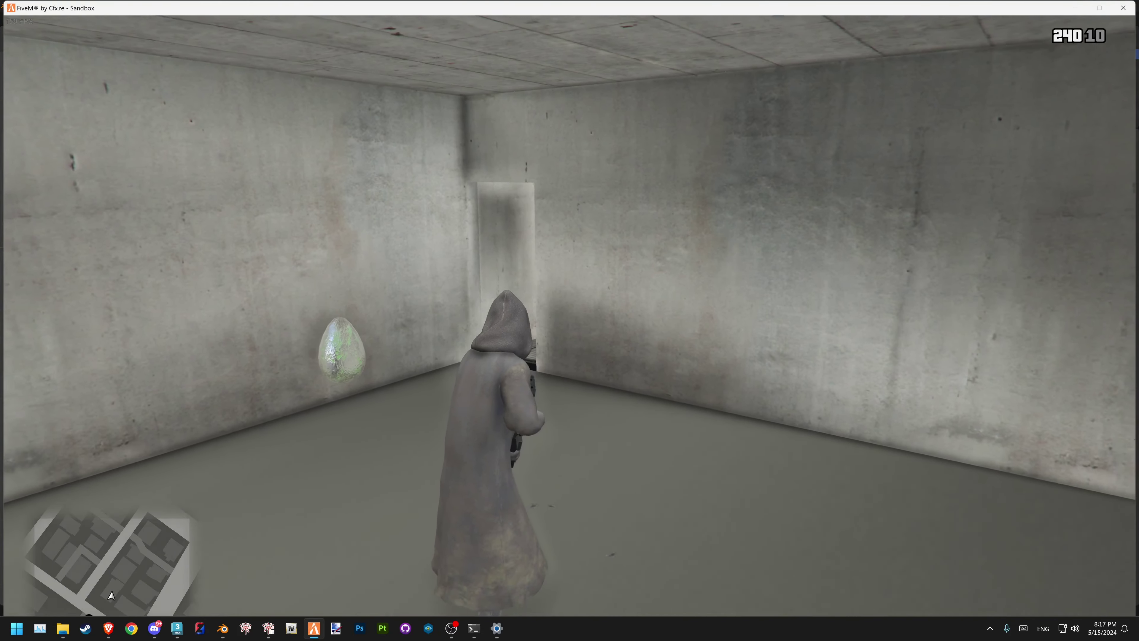
Walk to the open doorway and toward the egg, toggling first- and third-person views
key(w)
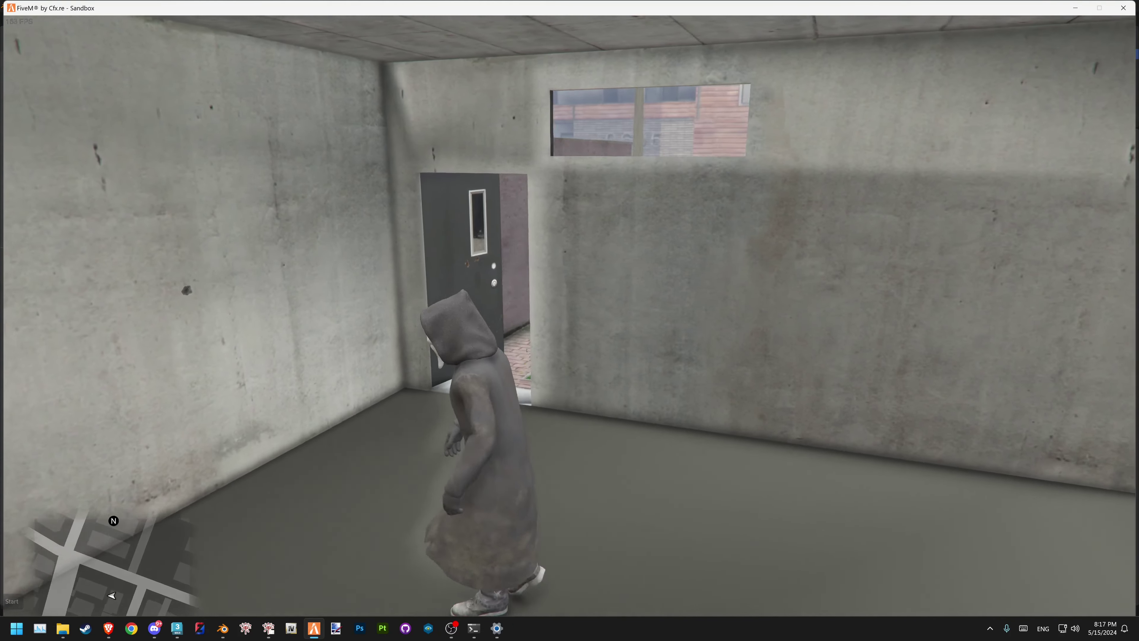
key(v)
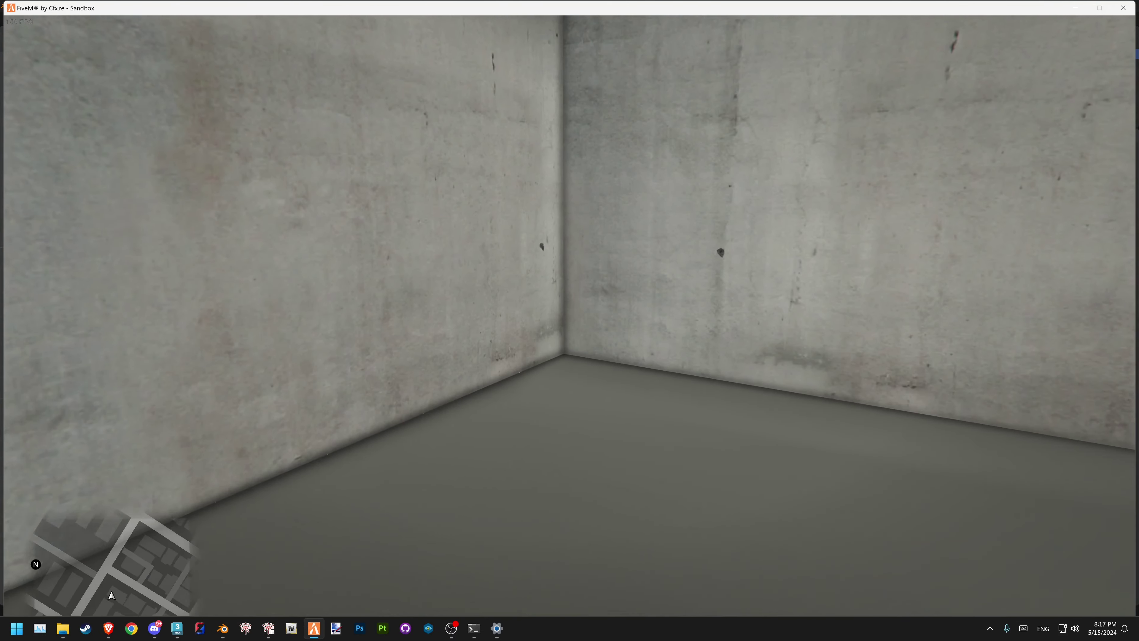
key(w)
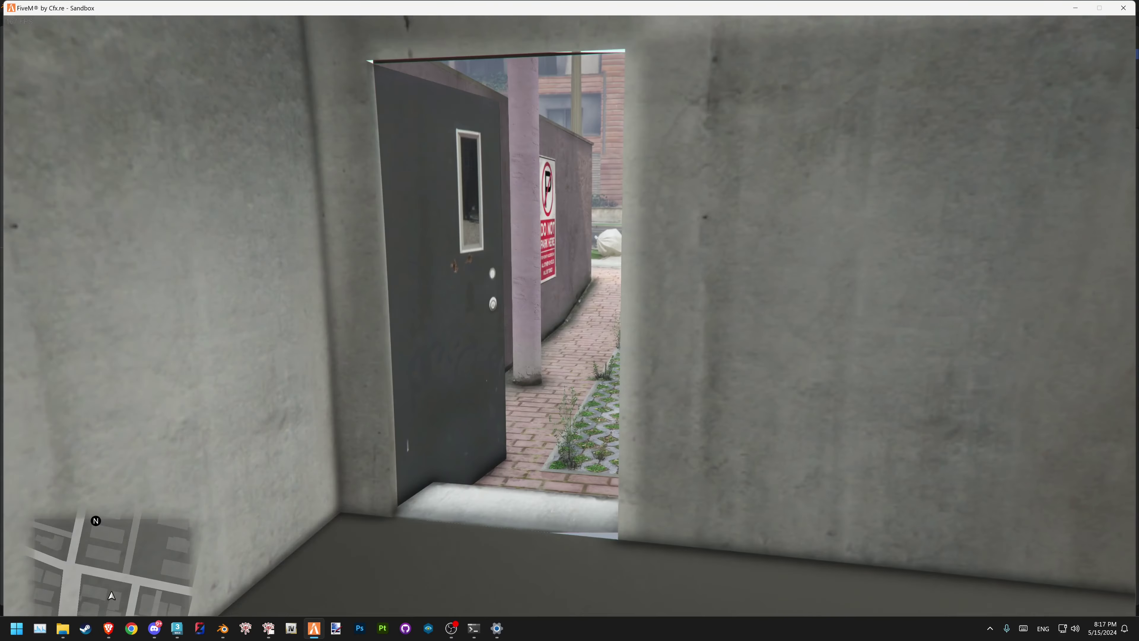
key(v)
key(v)
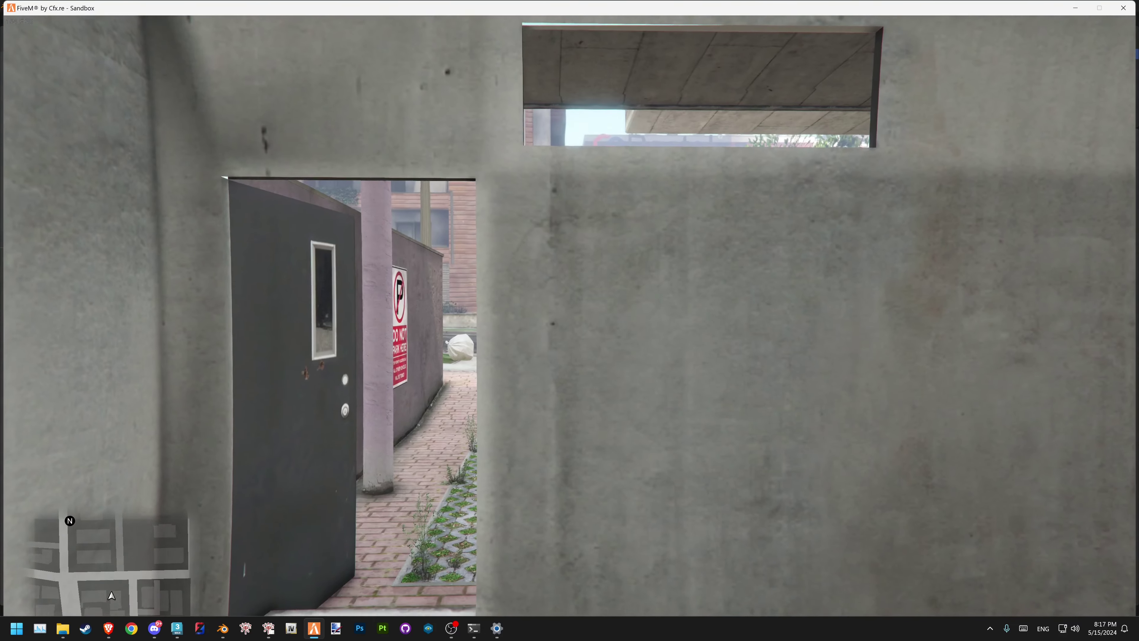
key(w)
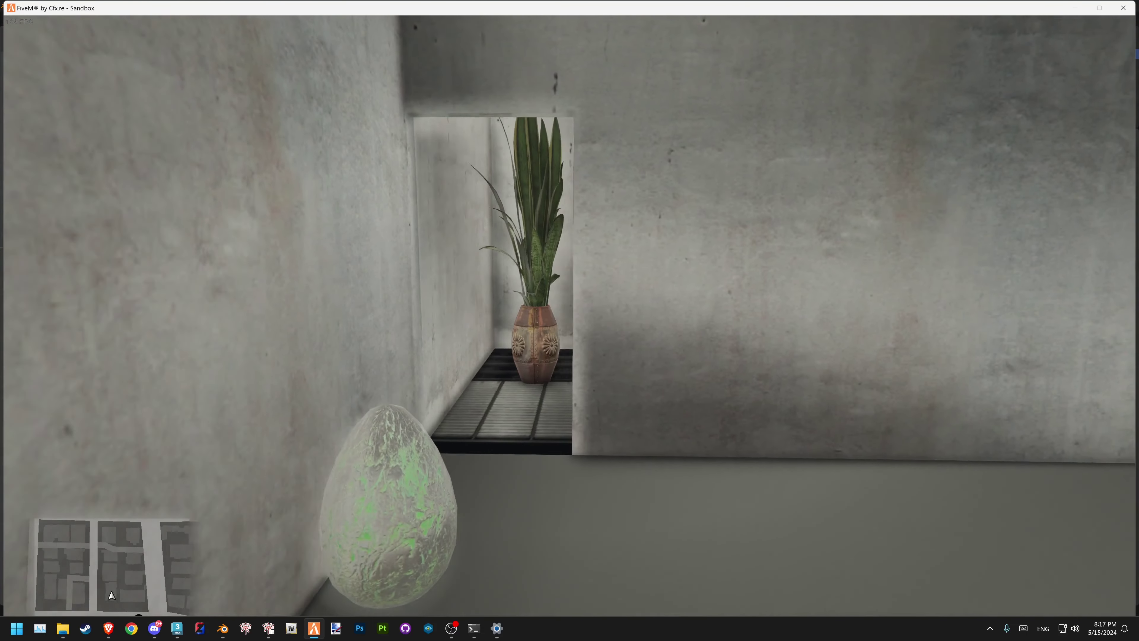
key(v)
key(v)
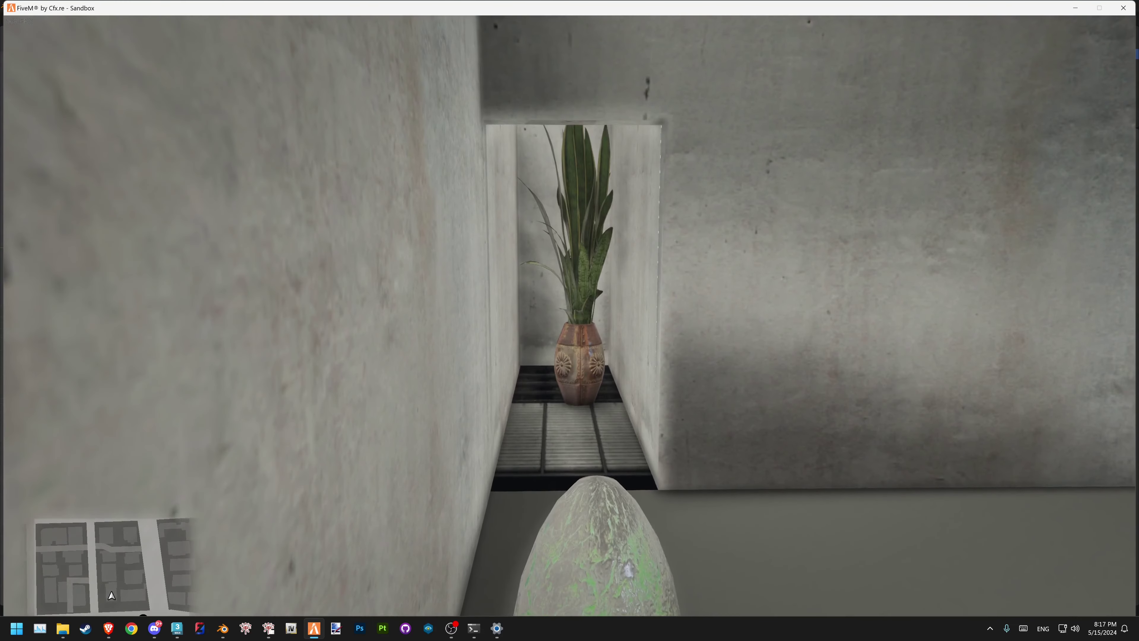
key(v)
key(v)
key(v)
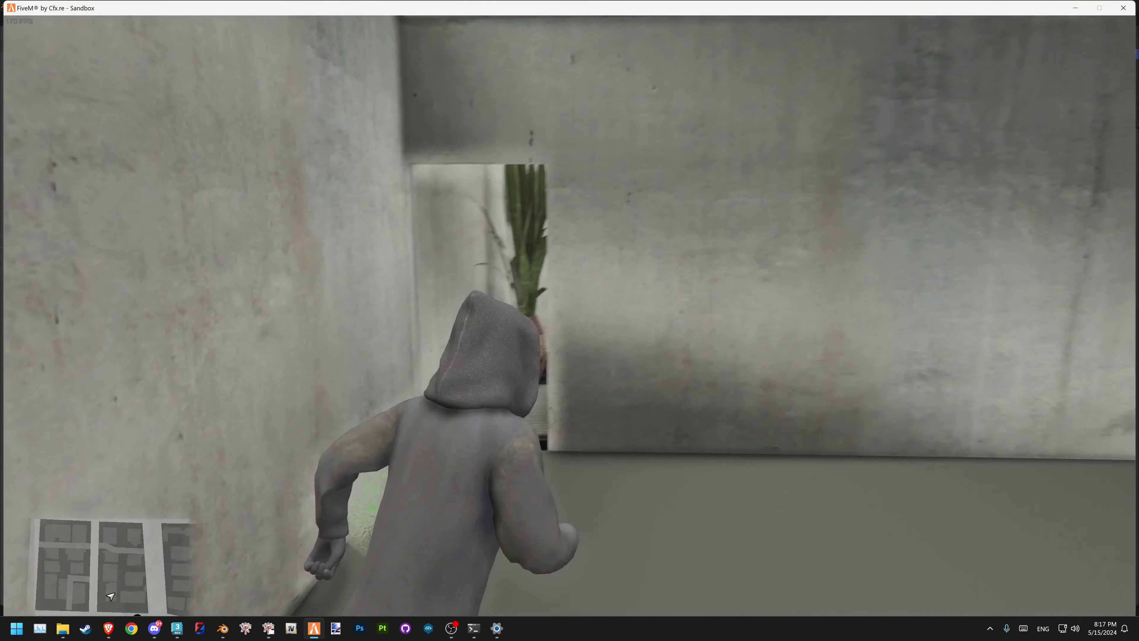
key(w)
Walk into the plant alcove, then back through the room toward the door and window
key(w)
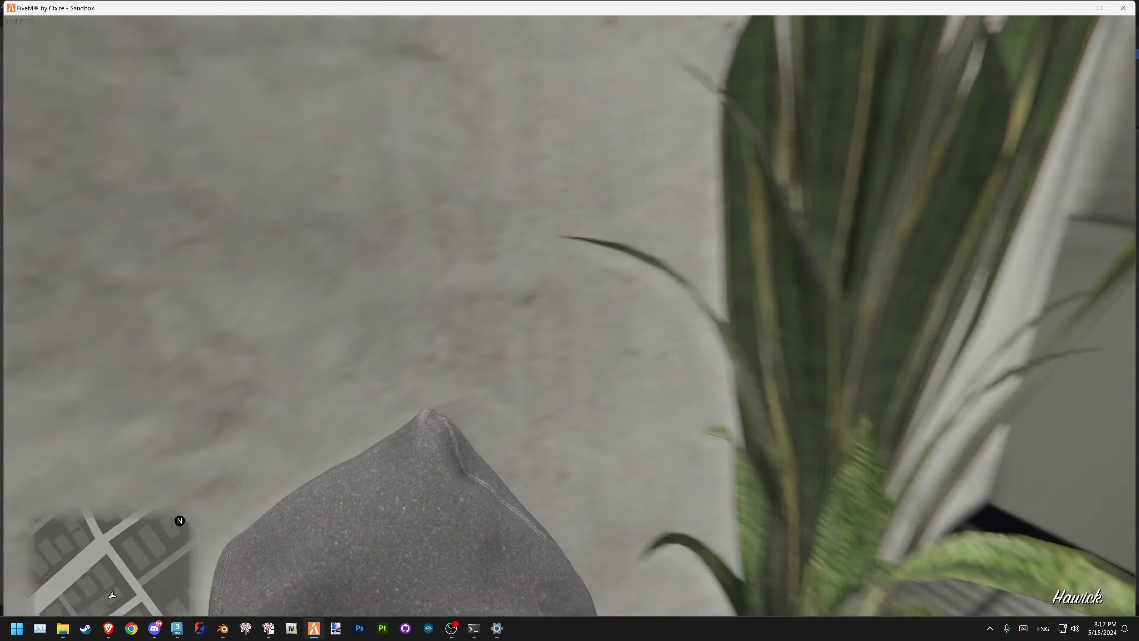
key(w)
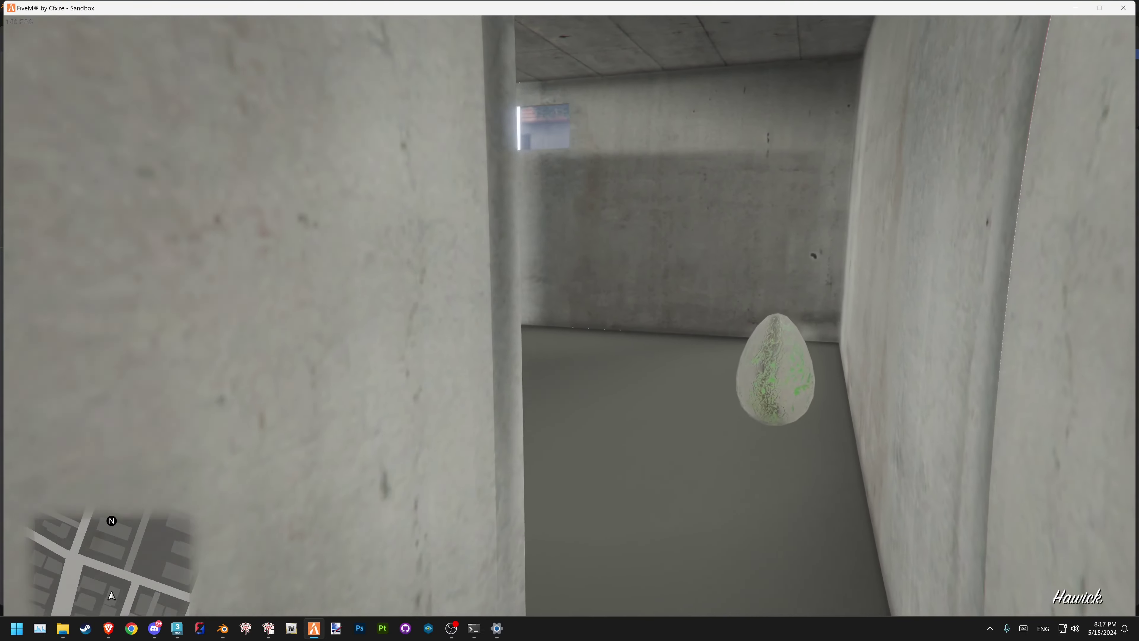
key(w)
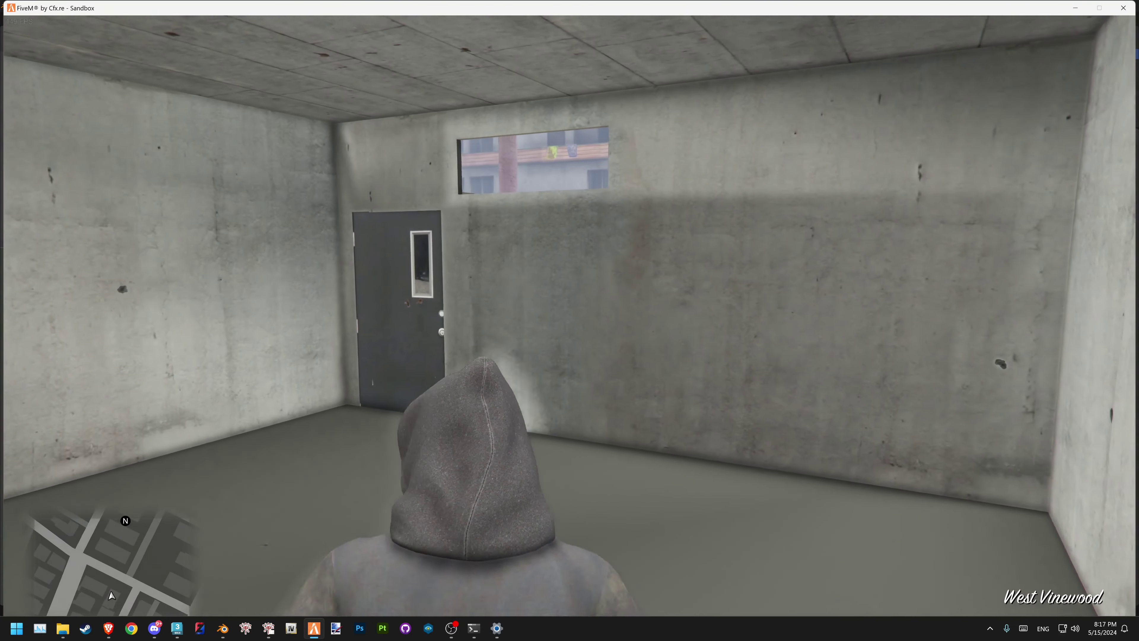
key(w)
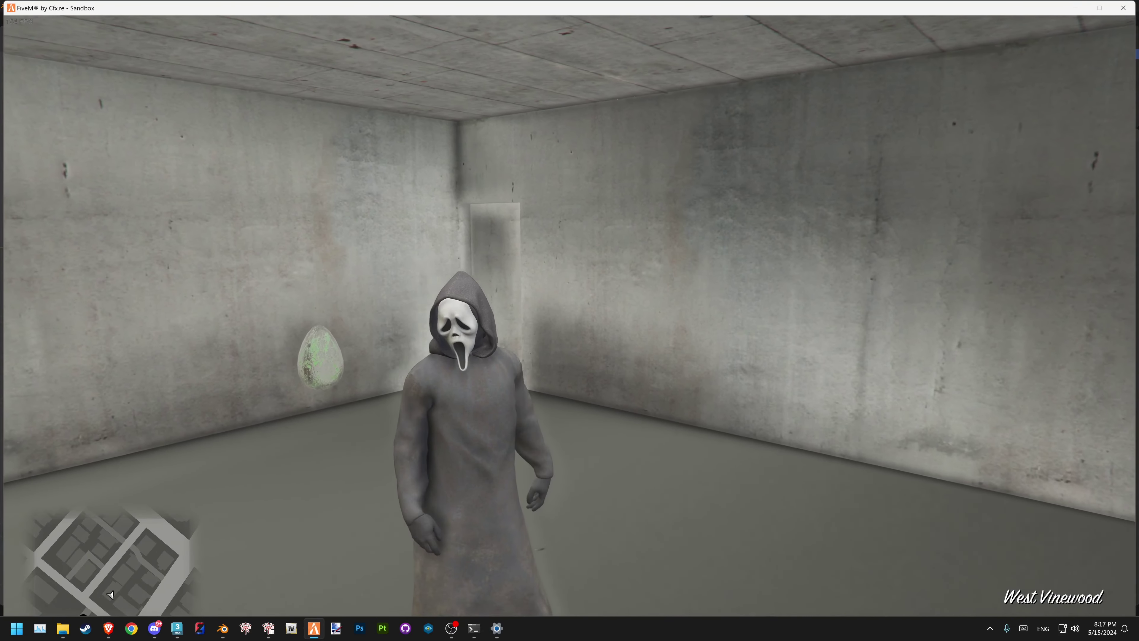
key(w)
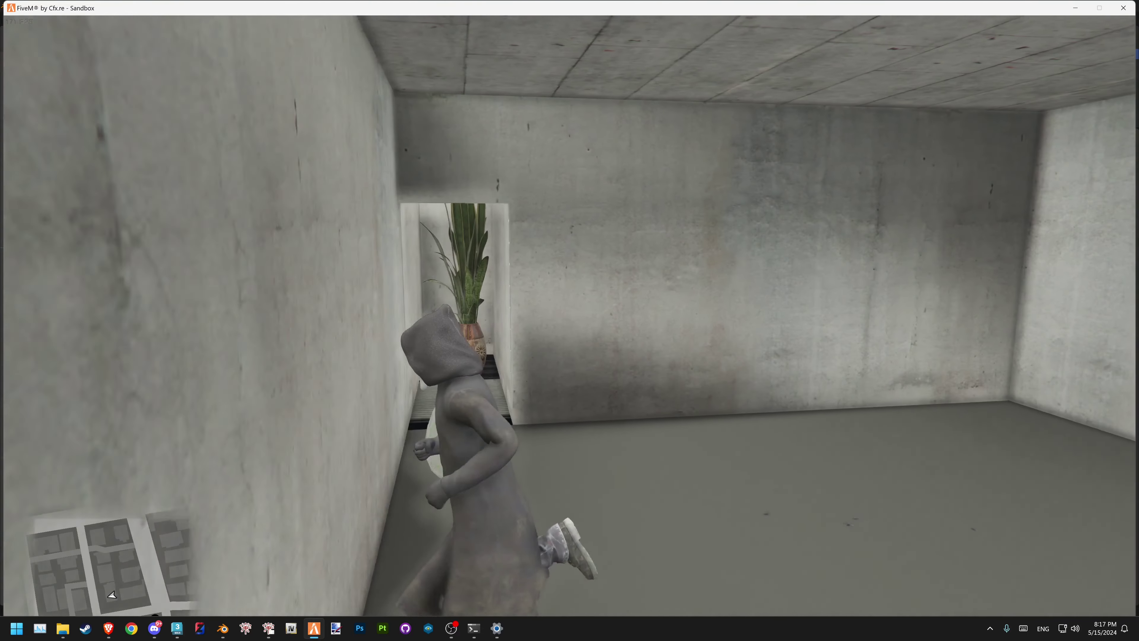
key(w)
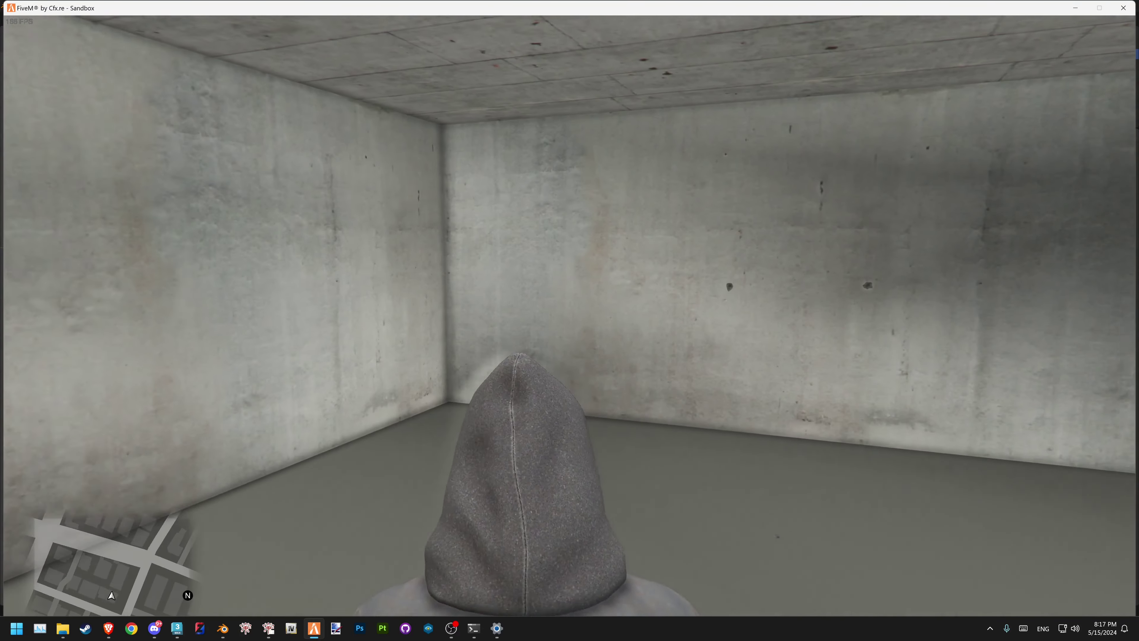
key(w)
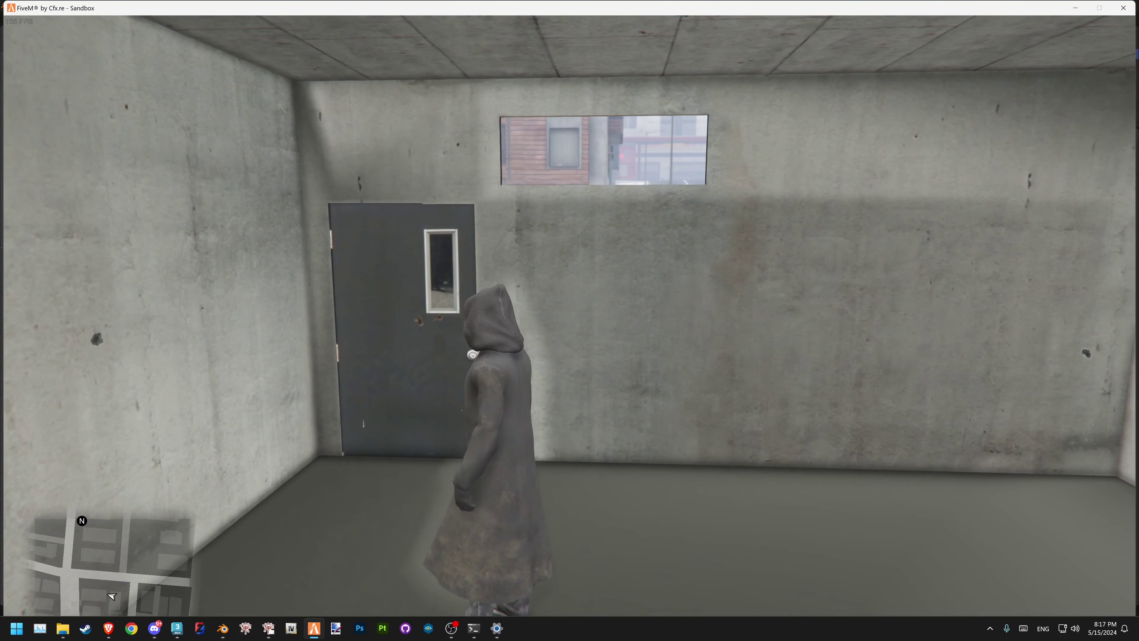
key(s)
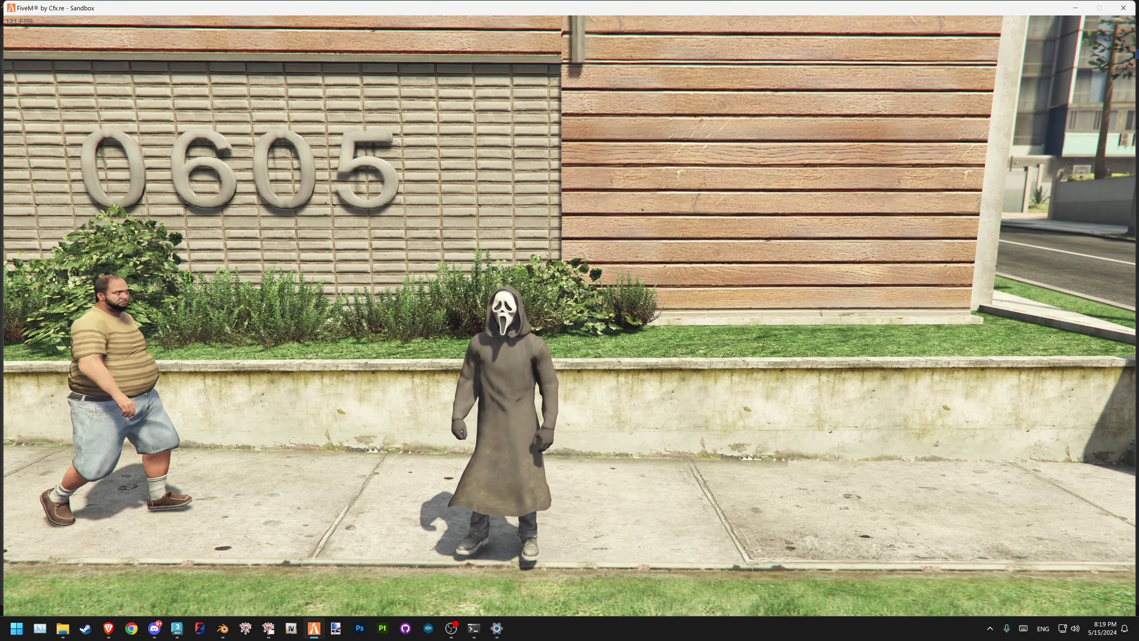
Briefly check the Discord modding server's 3ds Max help channel, then return to FiveM
key(super)
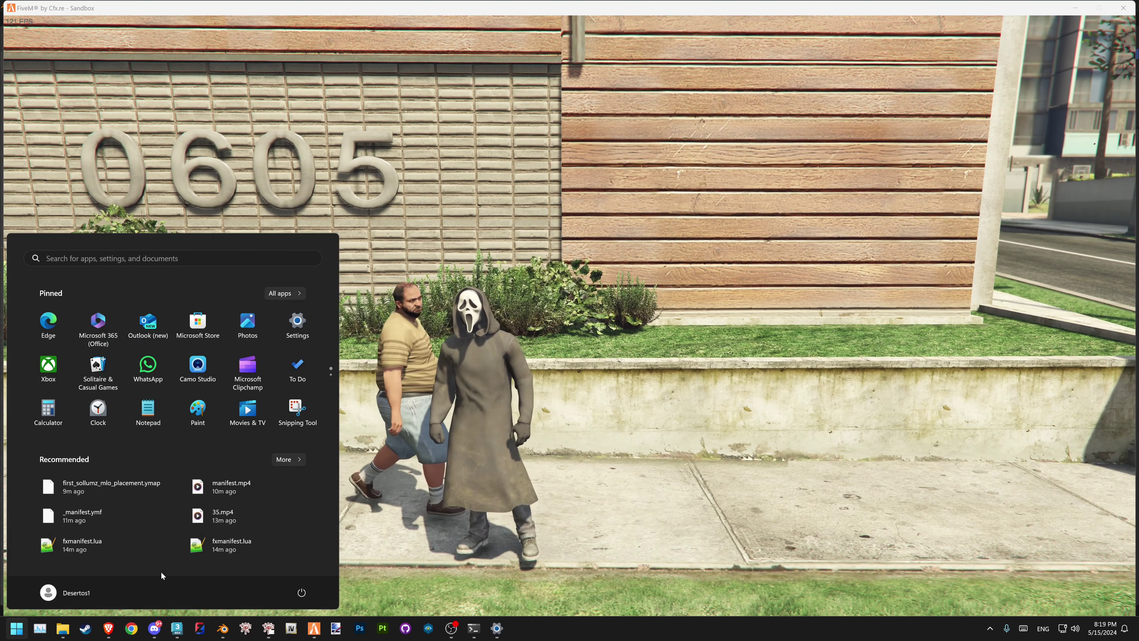
click(180, 616)
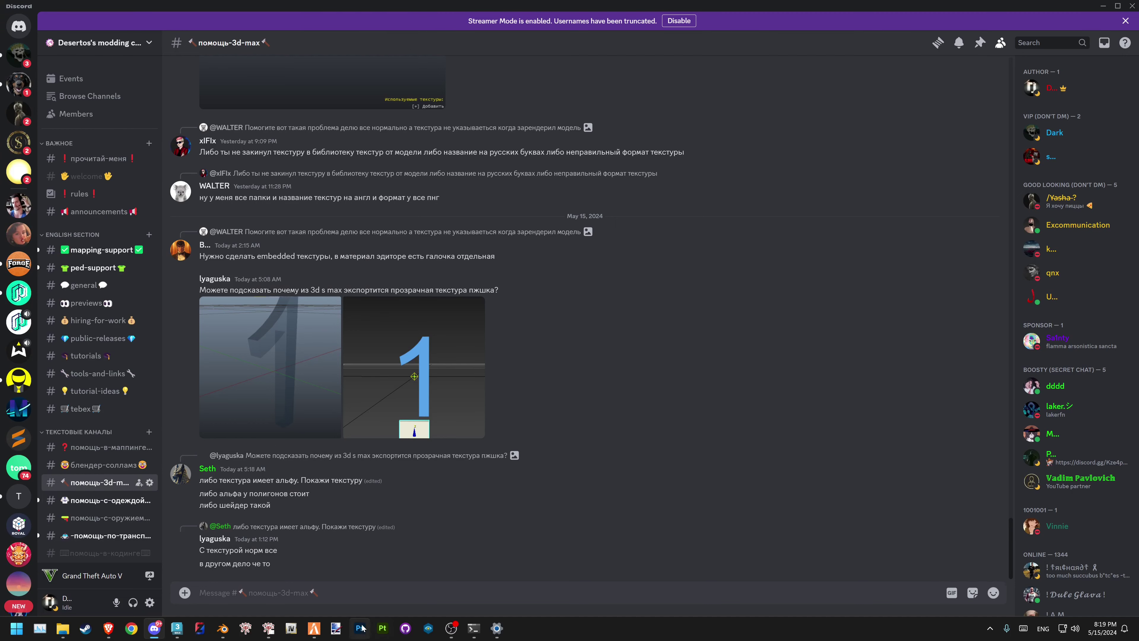
click(322, 625)
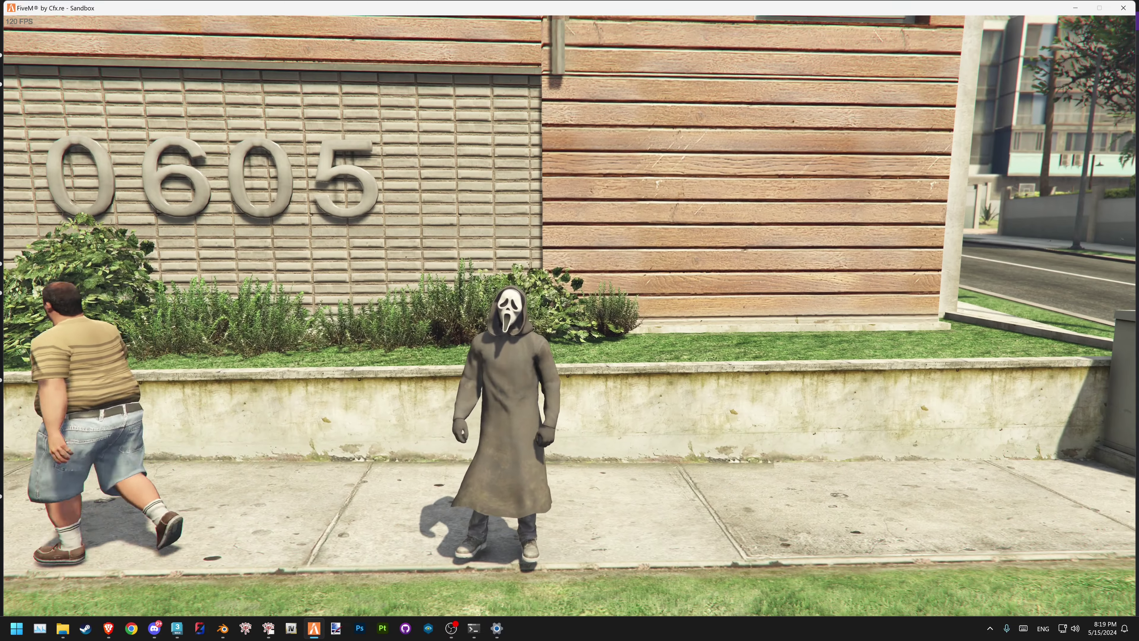